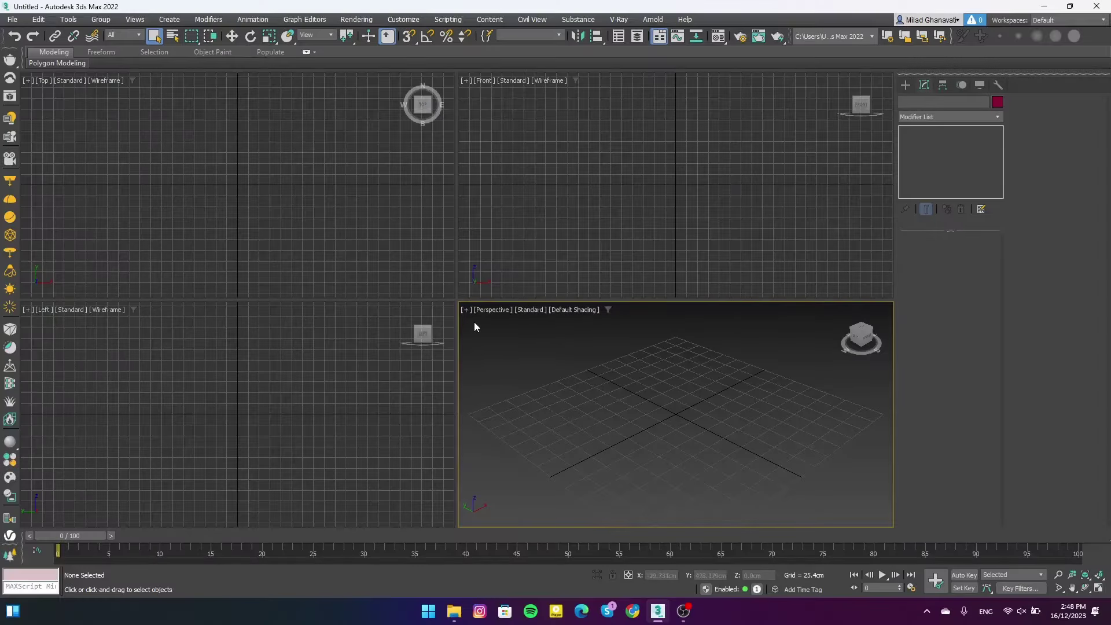
Maximize the Perspective viewport and draw a Box primitive in it
left_click(465, 310)
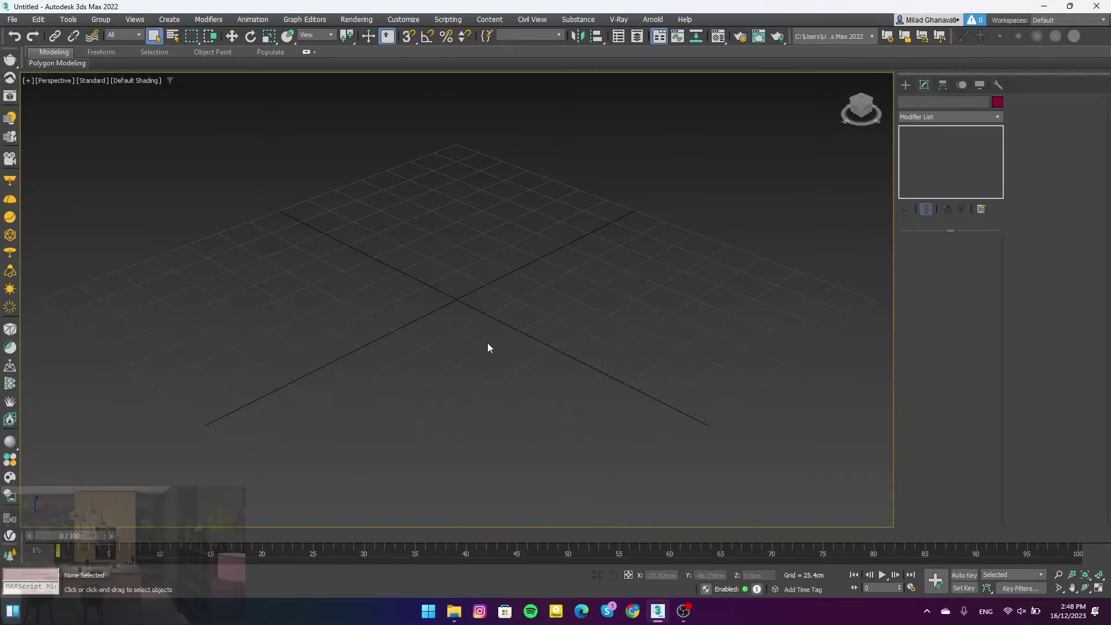
left_click(905, 85)
left_click(923, 162)
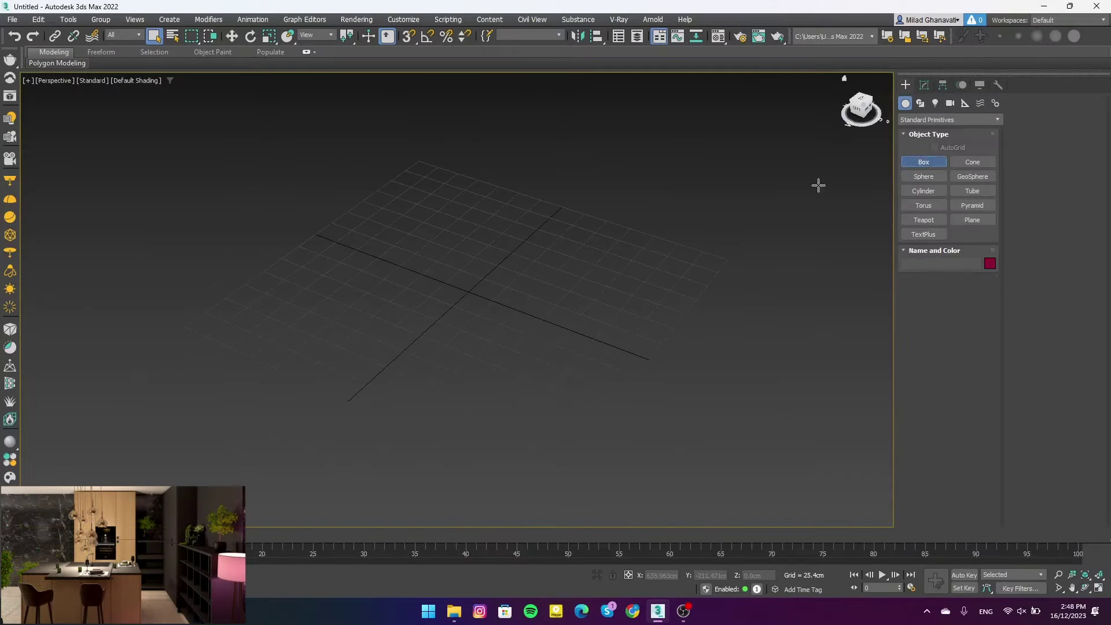
left_click_drag(351, 114, 465, 428)
left_click(924, 85)
middle_click_drag(828, 154, 678, 258, "alt")
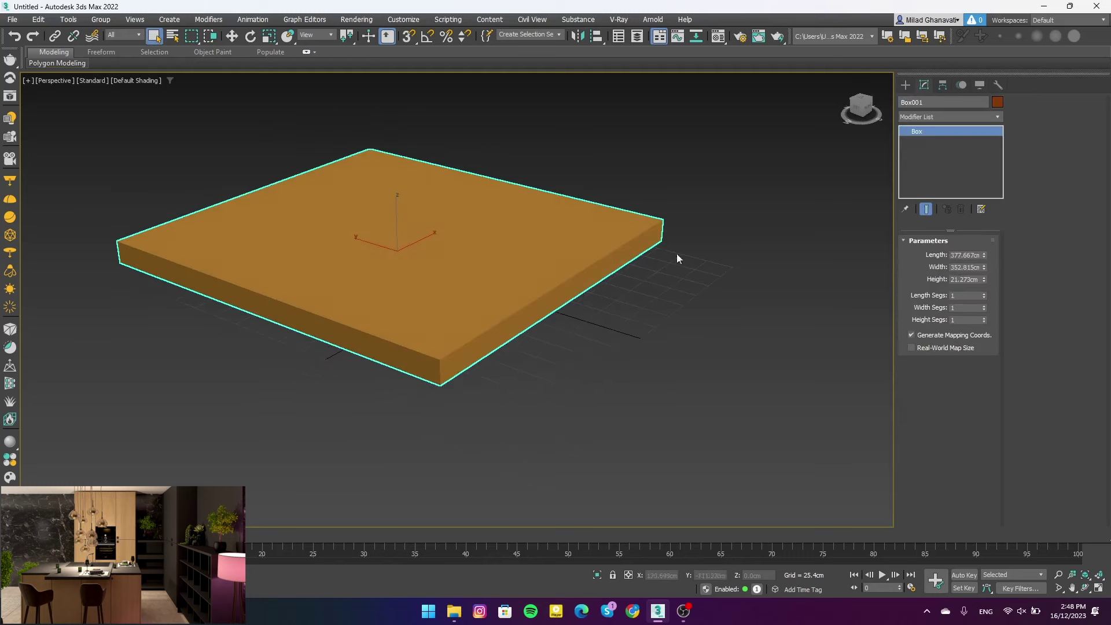
Size the box to length 800, width 600, height 270 cm and enable Edged Faces
left_click_drag(983, 258, 978, 255)
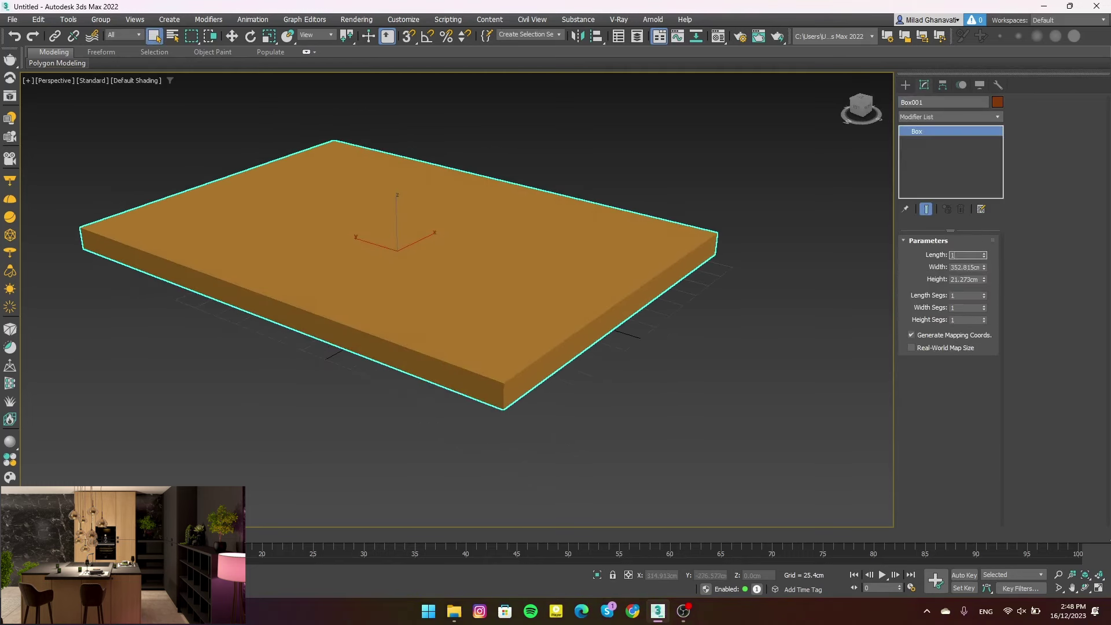
type("800")
key("Return")
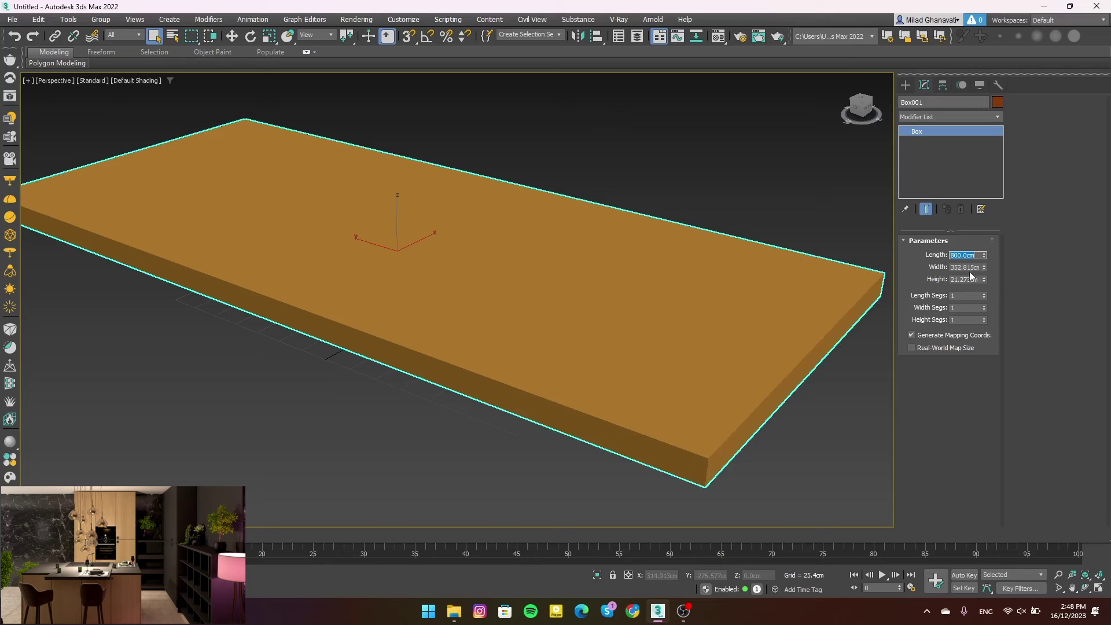
key("Tab")
type("600")
key("Return")
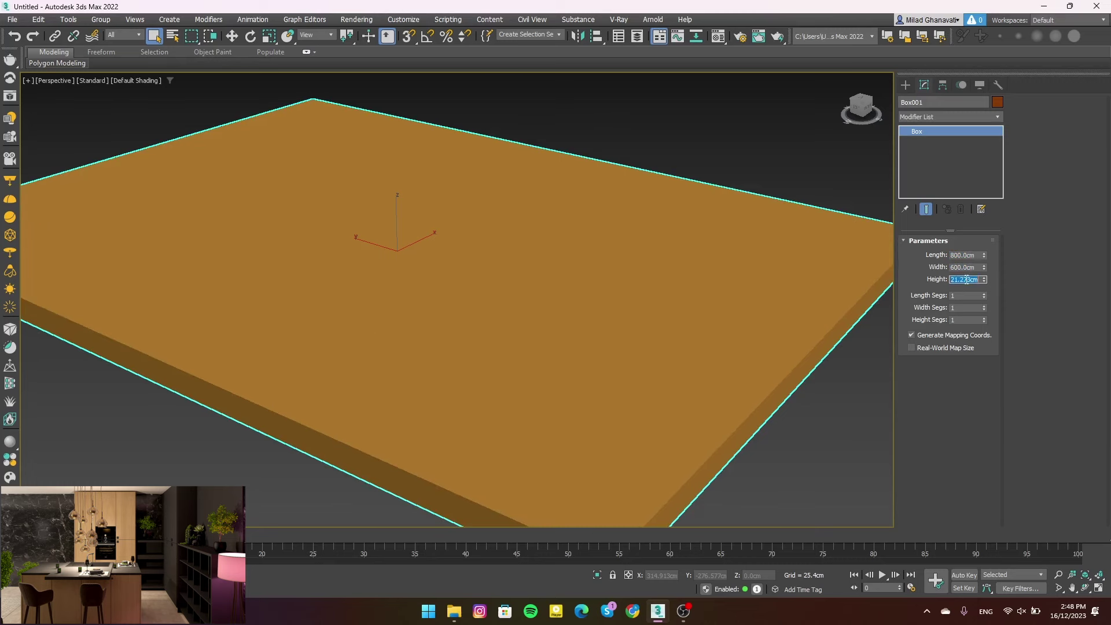
type("270")
key("Return")
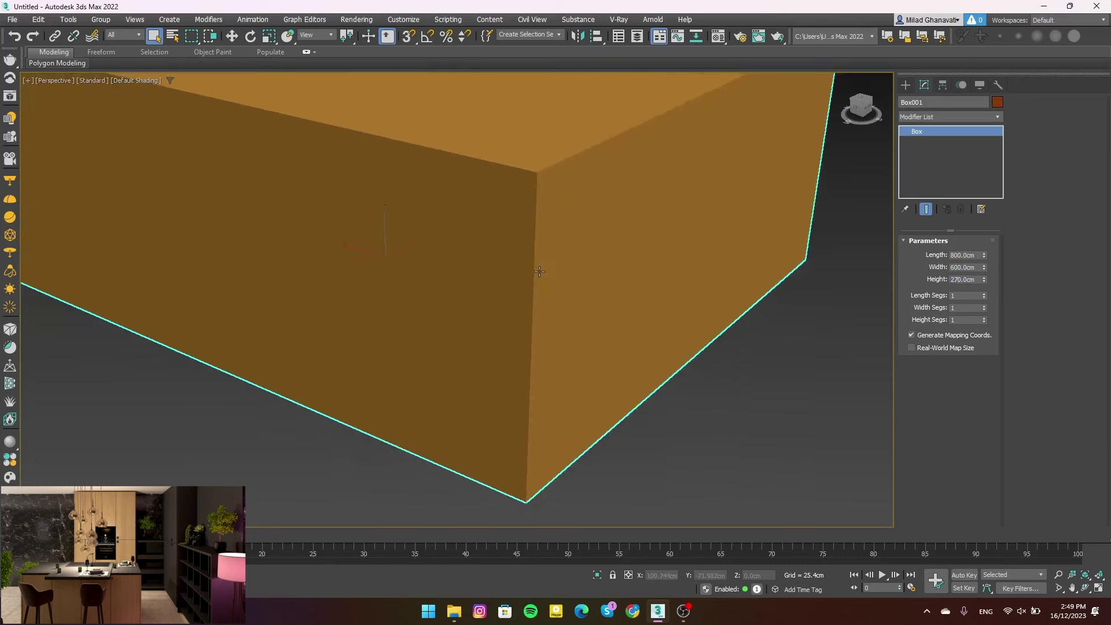
scroll(538, 269, "down", 5)
key("F4")
middle_click_drag(564, 256, 540, 251, "alt")
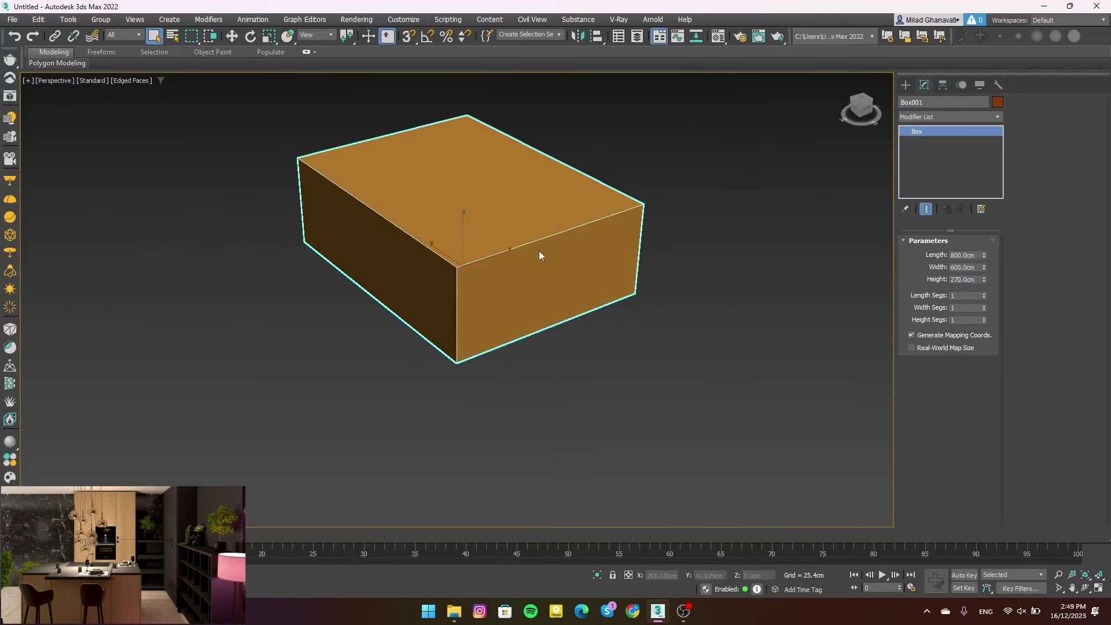
right_click(570, 243)
Convert the box to Editable Poly and delete its top polygon to open it
left_click(701, 376)
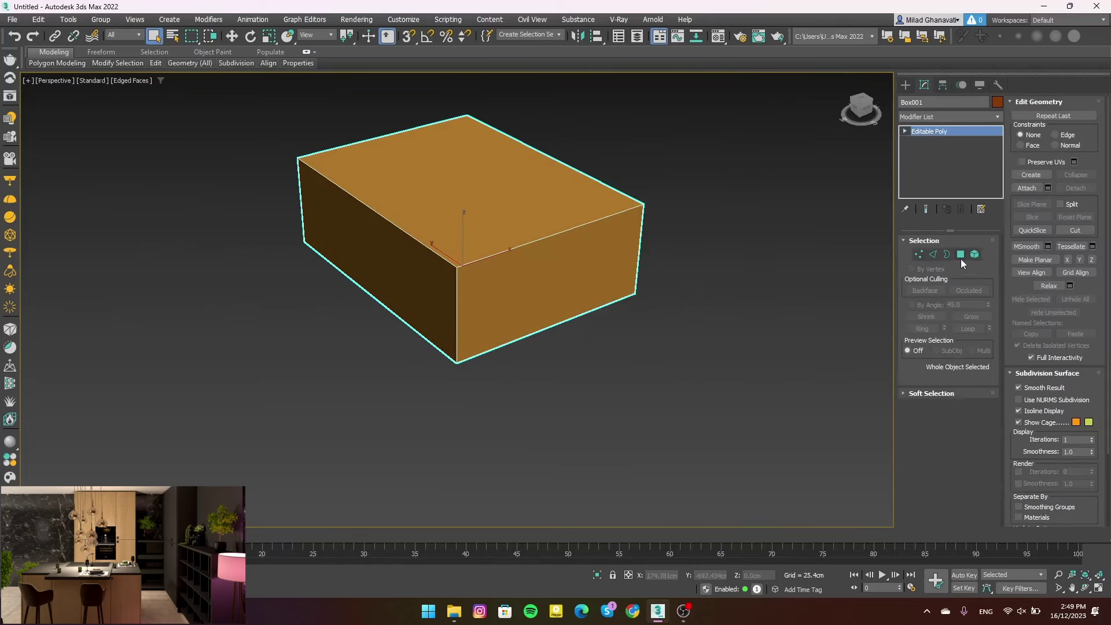
left_click(960, 254)
left_click(550, 202)
key("Delete")
scroll(508, 242, "up", 3)
middle_click_drag(508, 243, 813, 255, "alt")
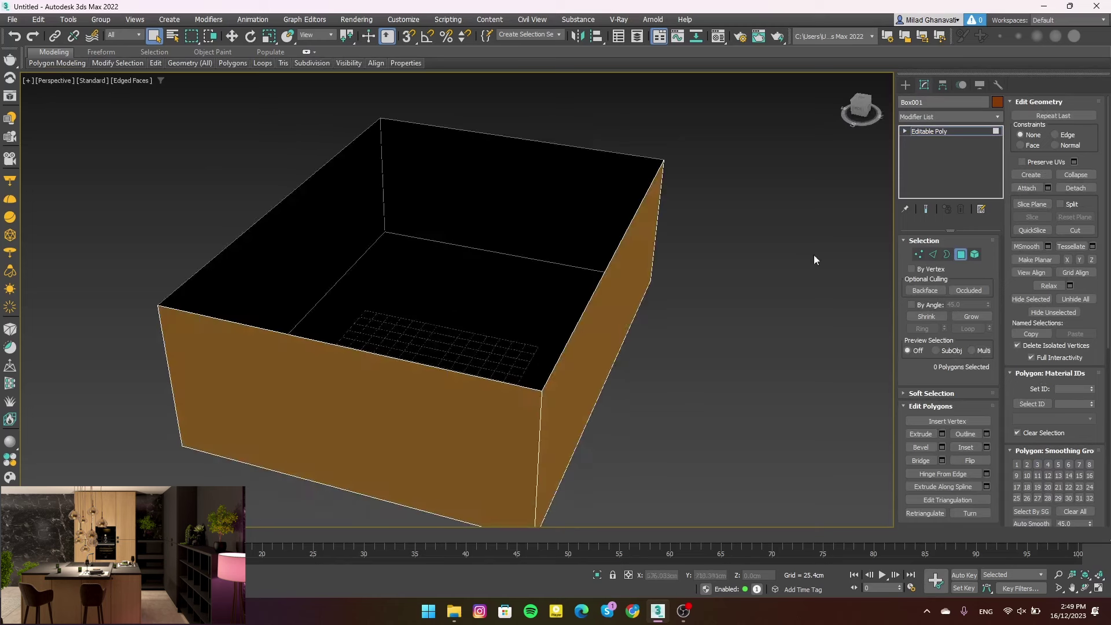
Connect two opposite left-wall edges to split the left wall
key("2")
left_click(384, 243)
left_click(307, 181, "ctrl")
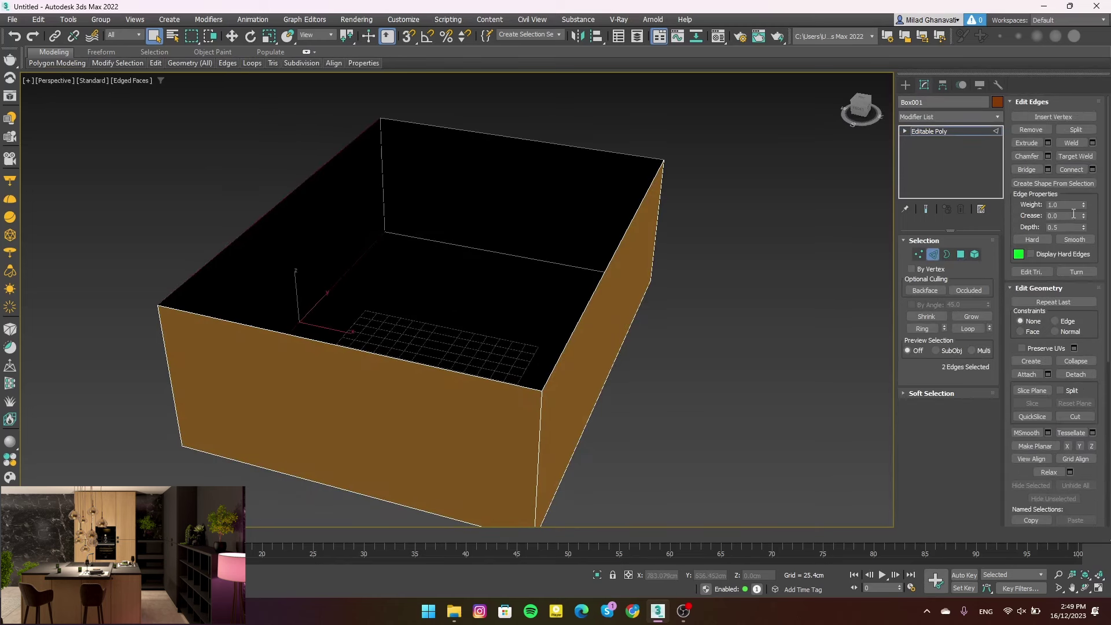
left_click(1092, 169)
left_click(463, 357)
Inset the new left-wall polygon
key("4")
left_click(336, 232)
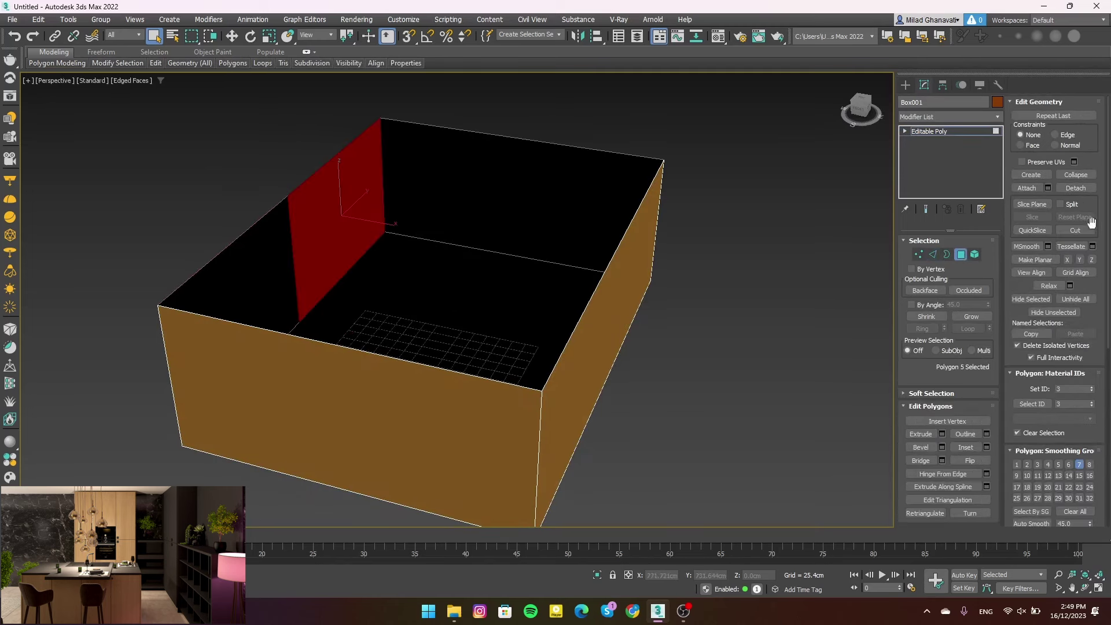
left_click(986, 446)
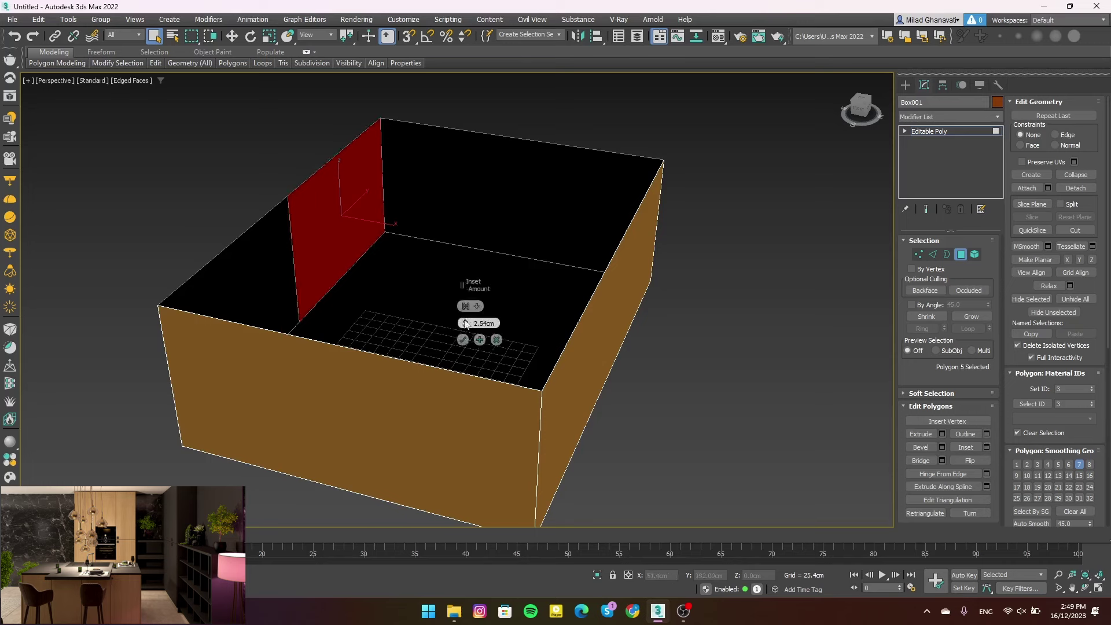
left_click_drag(496, 322, 496, 306)
left_click(463, 338)
Extrude the inset wall polygon, then delete it to leave a window opening
left_click(941, 434)
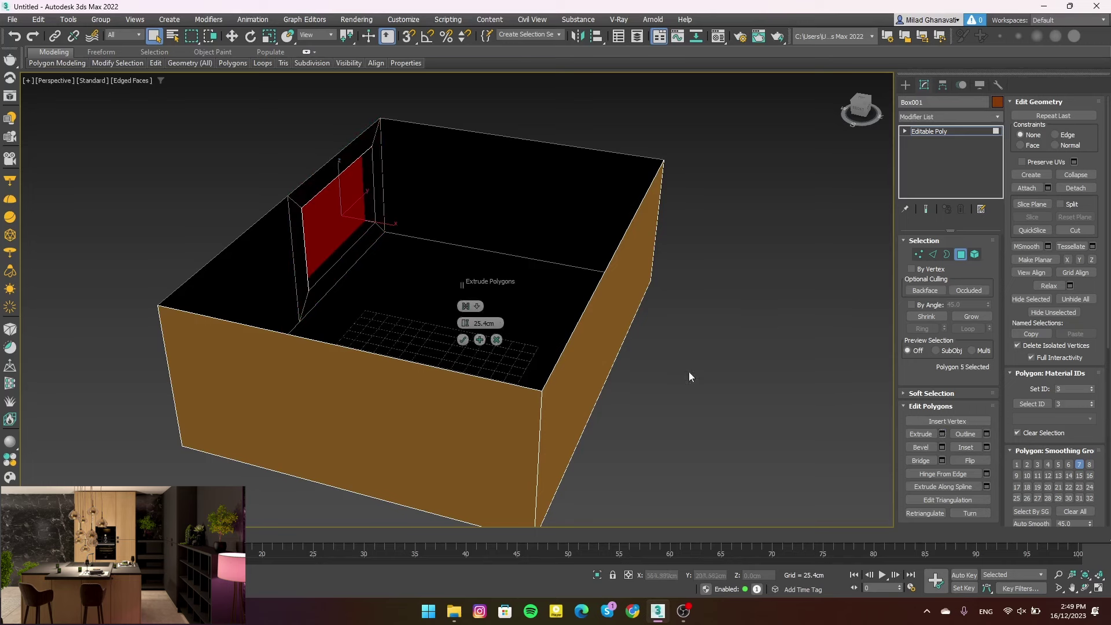
left_click(463, 339)
mouse_move(463, 339)
middle_mouse_down()
mouse_move(428, 336)
mouse_move(478, 310)
mouse_move(459, 315)
middle_mouse_up()
key("Delete")
left_click(960, 255)
scroll(417, 310, "up", 5)
middle_click_drag(627, 329, 666, 312, "alt")
Draw a Rectangle shape across the room's floor
left_click(906, 85)
left_click(920, 103)
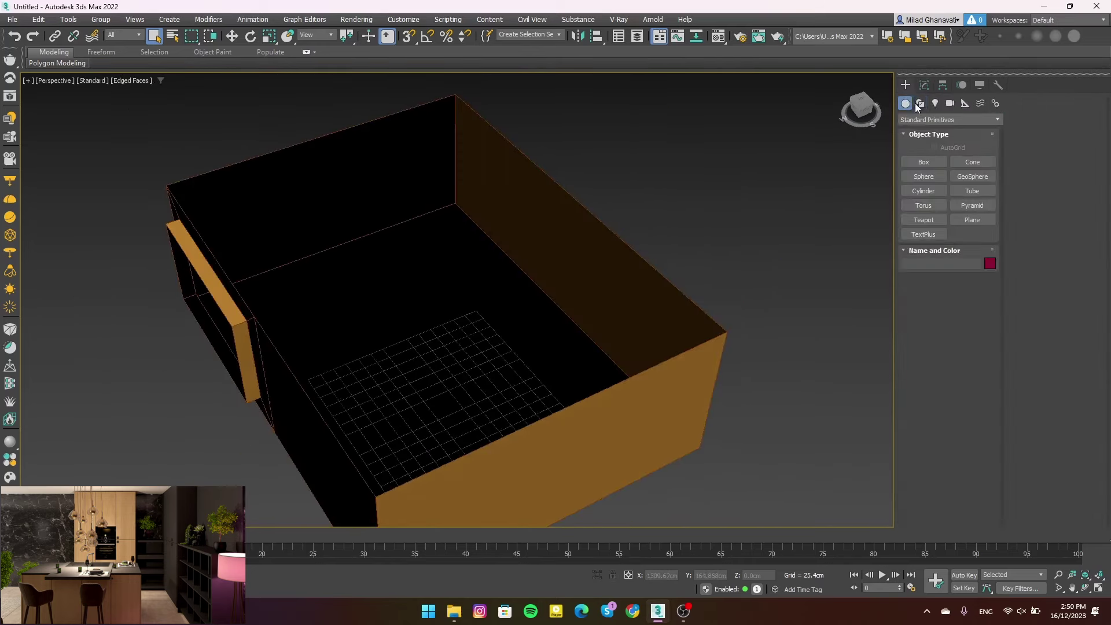
left_click(972, 176)
middle_click_drag(463, 289, 405, 173, "alt")
left_click_drag(366, 102, 399, 260)
scroll(399, 260, "down", 3)
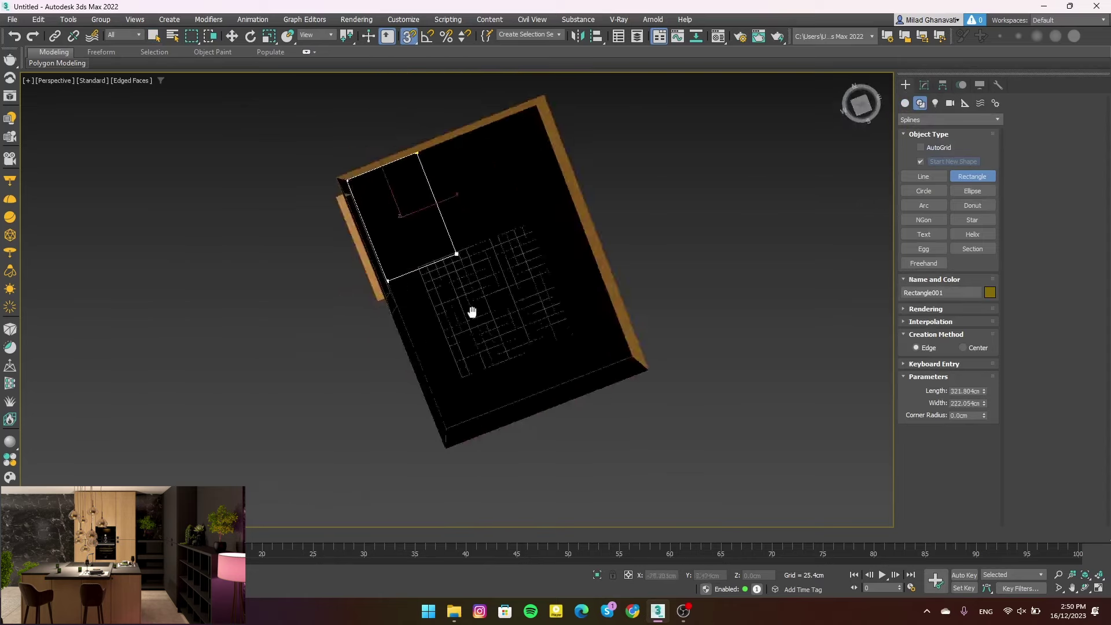
mouse_move(471, 312)
middle_mouse_down("alt")
mouse_move(665, 193)
mouse_move(690, 149)
middle_mouse_up("alt")
left_click_drag(399, 260, 640, 133)
mouse_move(640, 132)
middle_mouse_down("alt")
mouse_move(313, 169)
mouse_move(405, 232)
middle_mouse_up("alt")
scroll(405, 260, "up", 5)
Set the rectangle to length 799 and width 599 cm
left_click(924, 85)
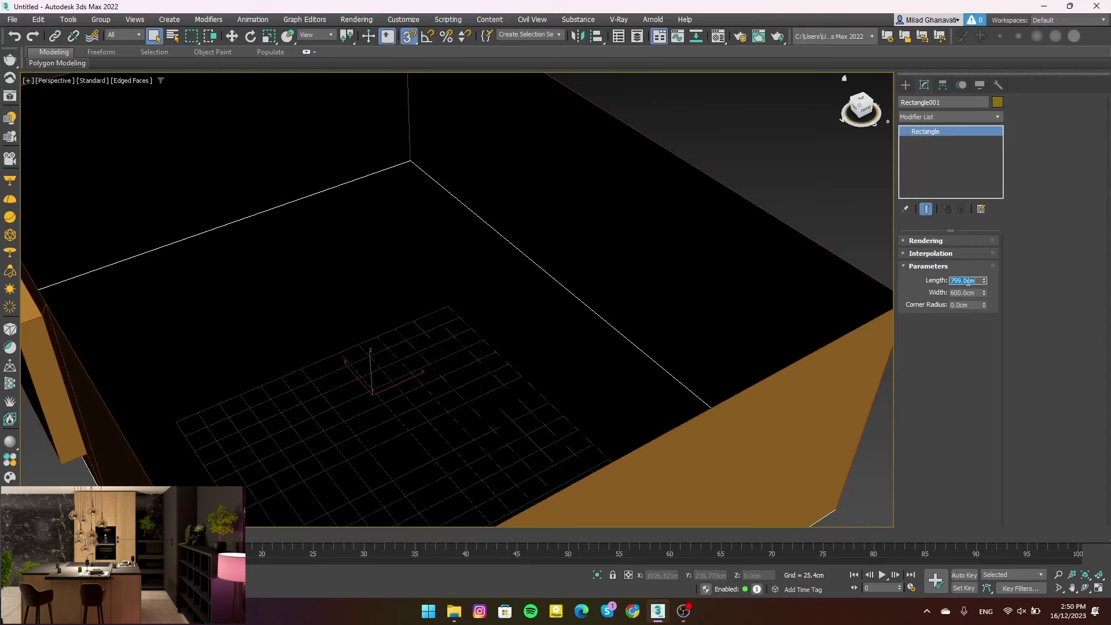
type("99")
key("Return")
middle_click_drag(915, 299, 419, 203, "alt")
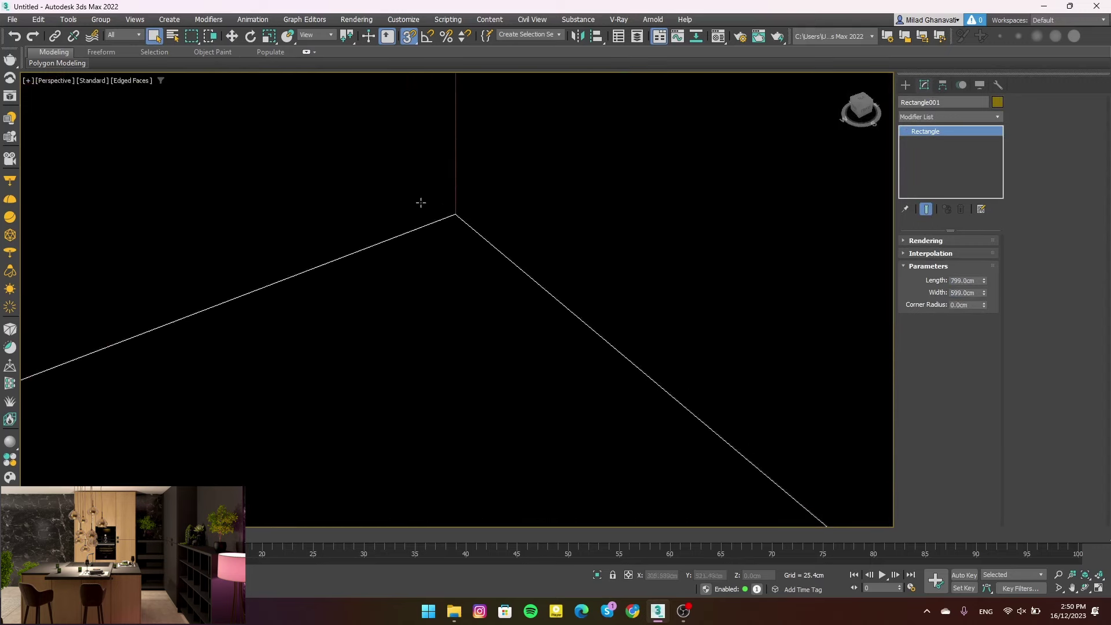
scroll(419, 203, "down", 2)
scroll(513, 247, "down", 2)
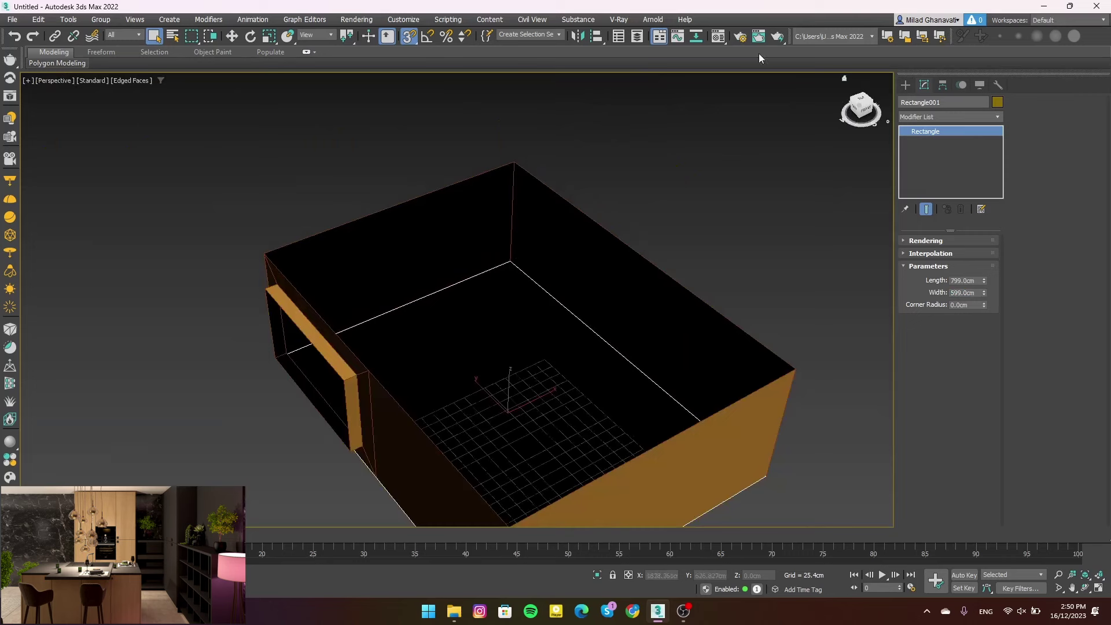
left_click(718, 36)
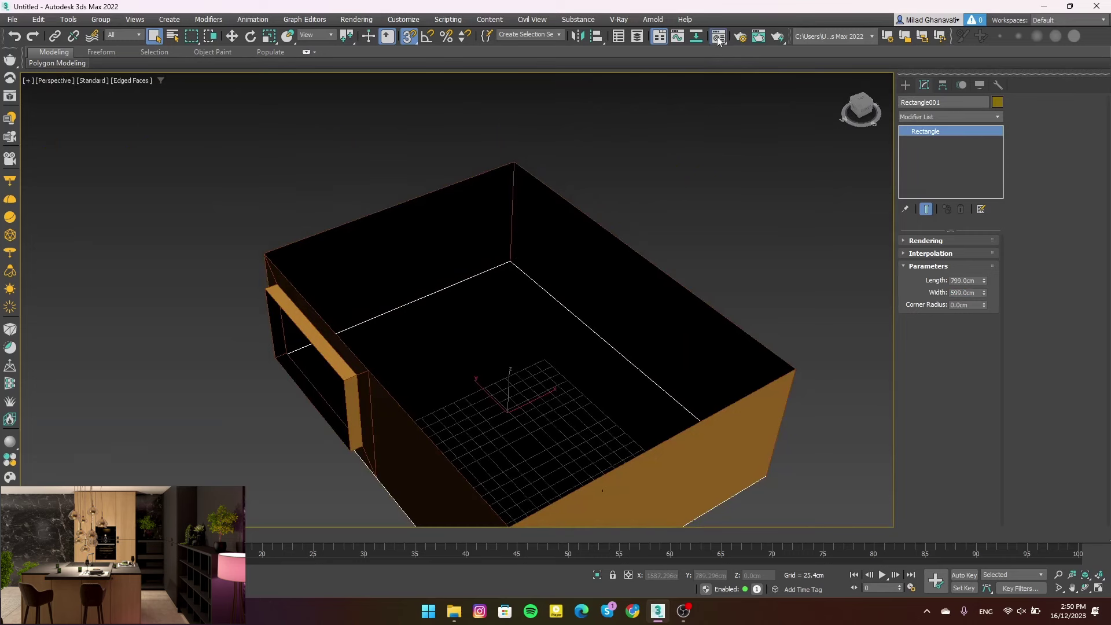
Add a FloorGenerator modifier to the floor rectangle
left_click(238, 111)
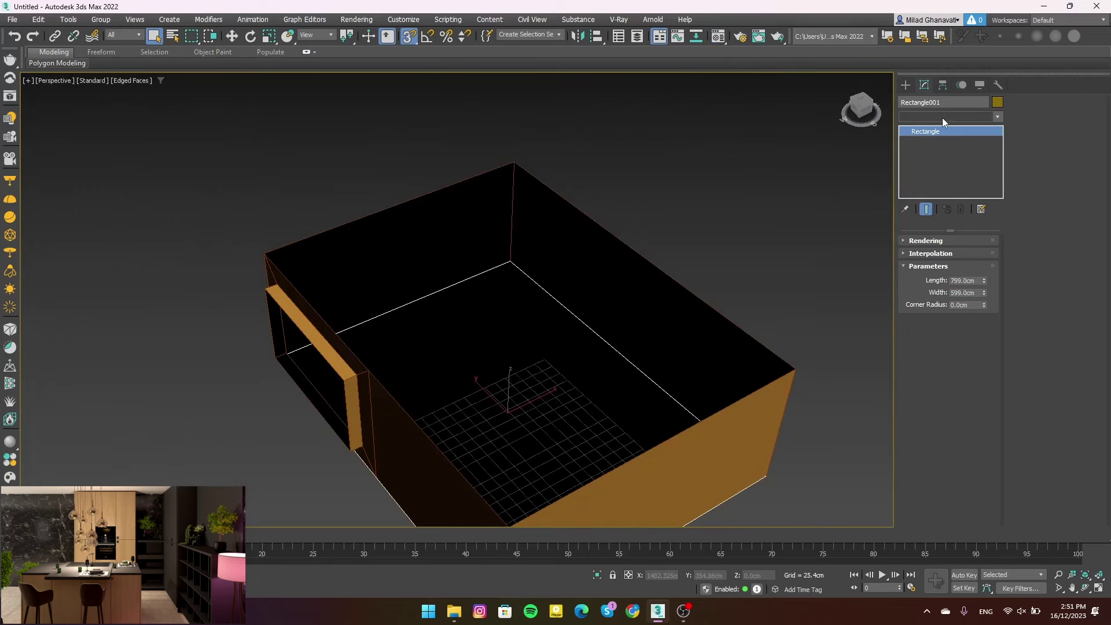
left_click(942, 117)
scroll(946, 141, "down", 8)
scroll(943, 208, "down", 7)
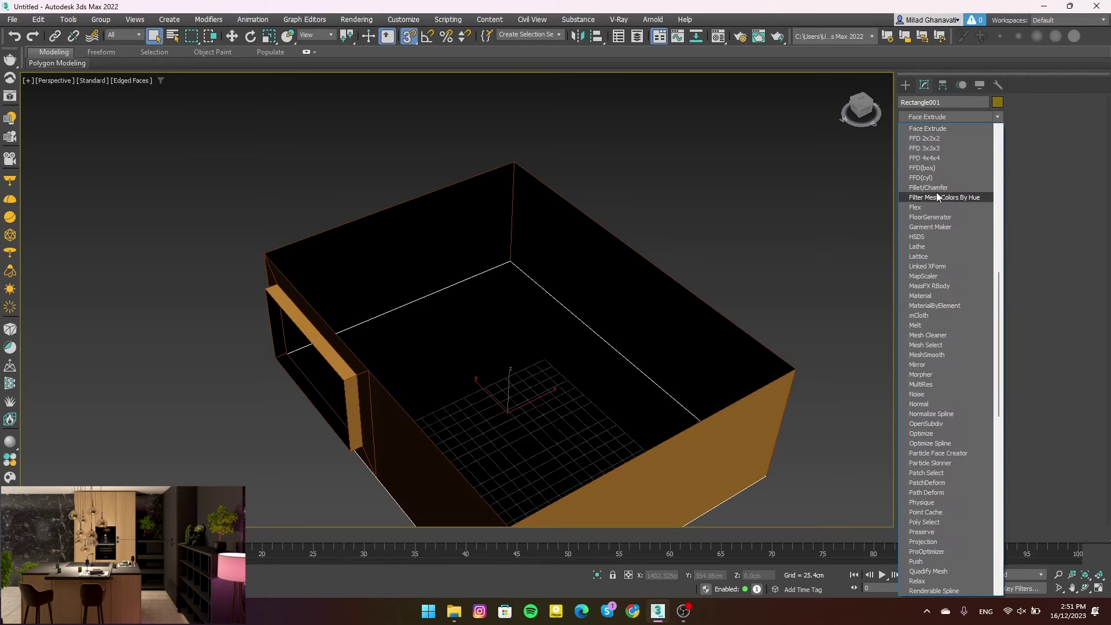
left_click(946, 216)
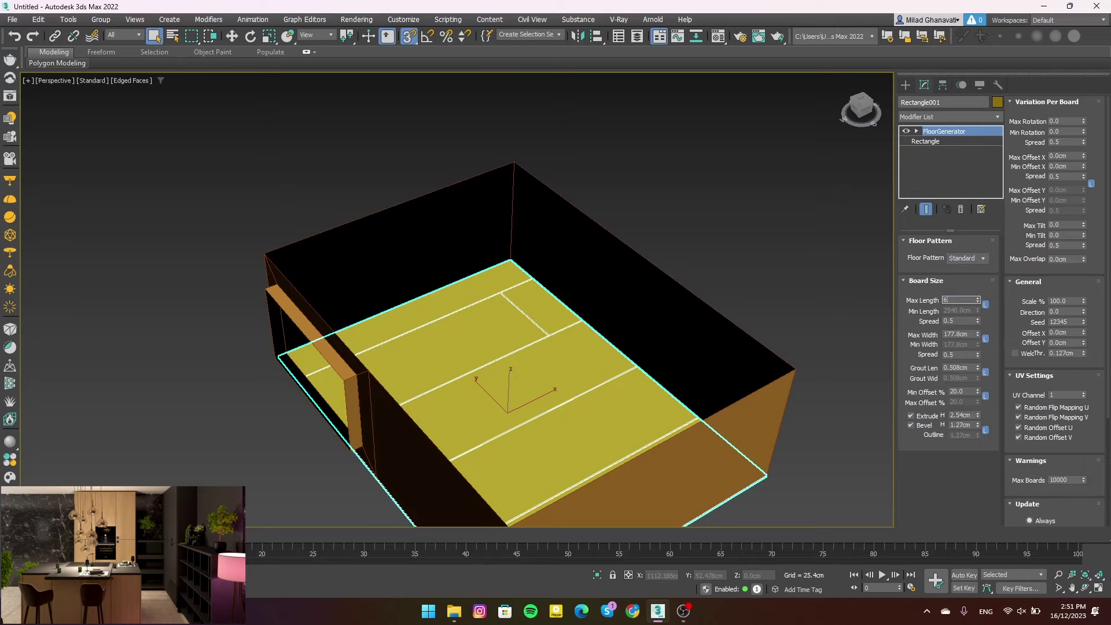
Make the floor boards 60 × 60 cm square tiles with no row offset
type("0")
key("Return")
type("60")
key("Return")
type("0")
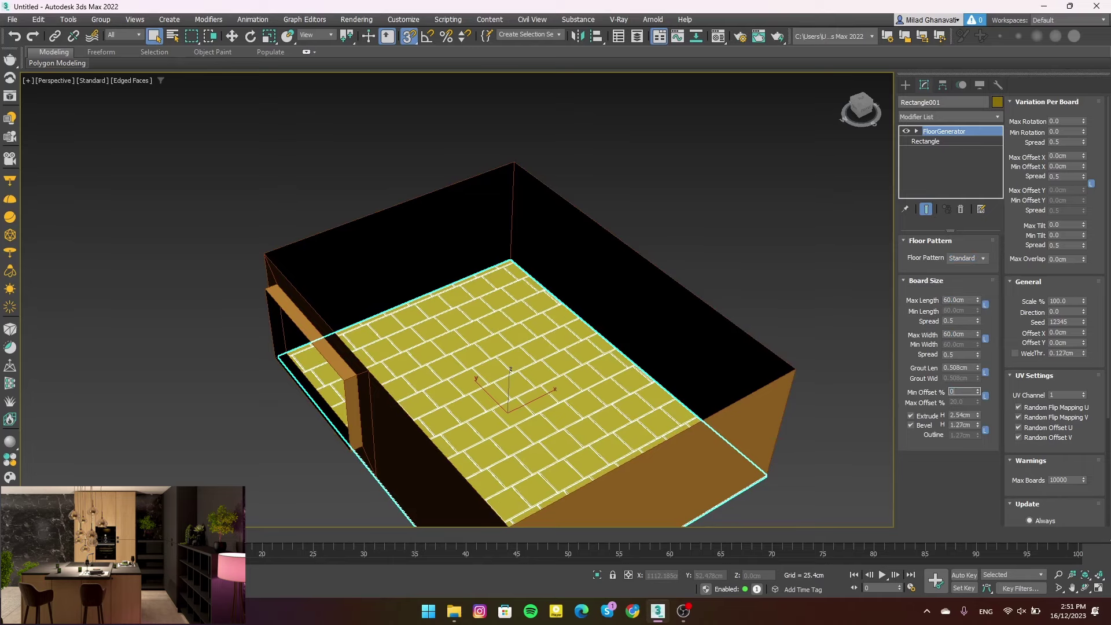
key("Return")
scroll(449, 367, "up", 5)
scroll(540, 389, "up", 5)
scroll(553, 396, "up", 2)
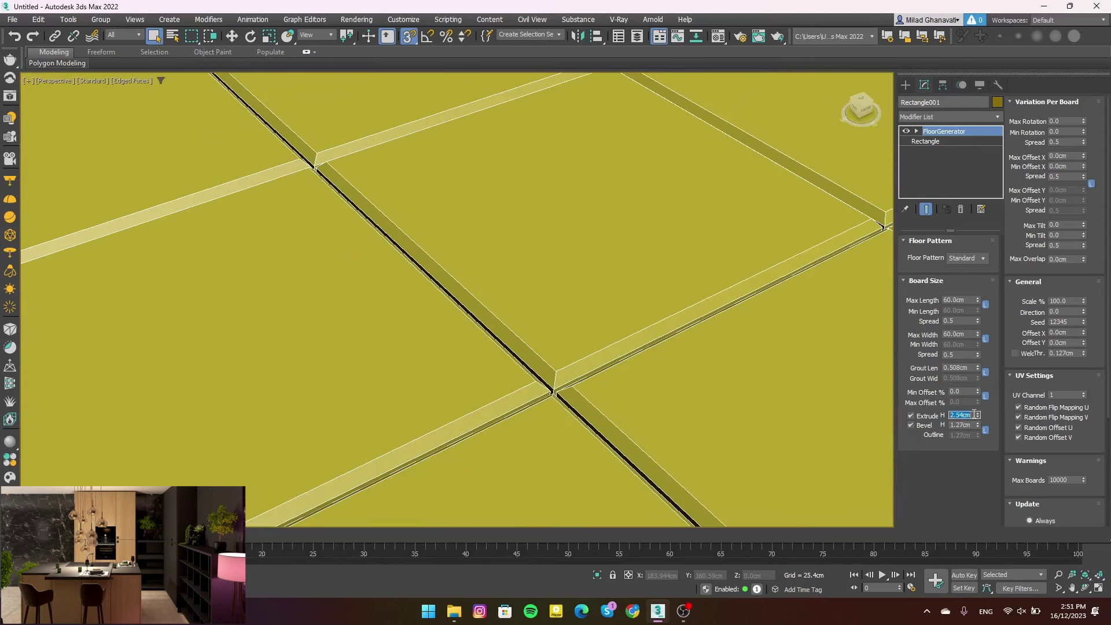
Set the tile thickness to 1.6 cm and the bevel to 0.3 cm
type("1.6")
key("Return")
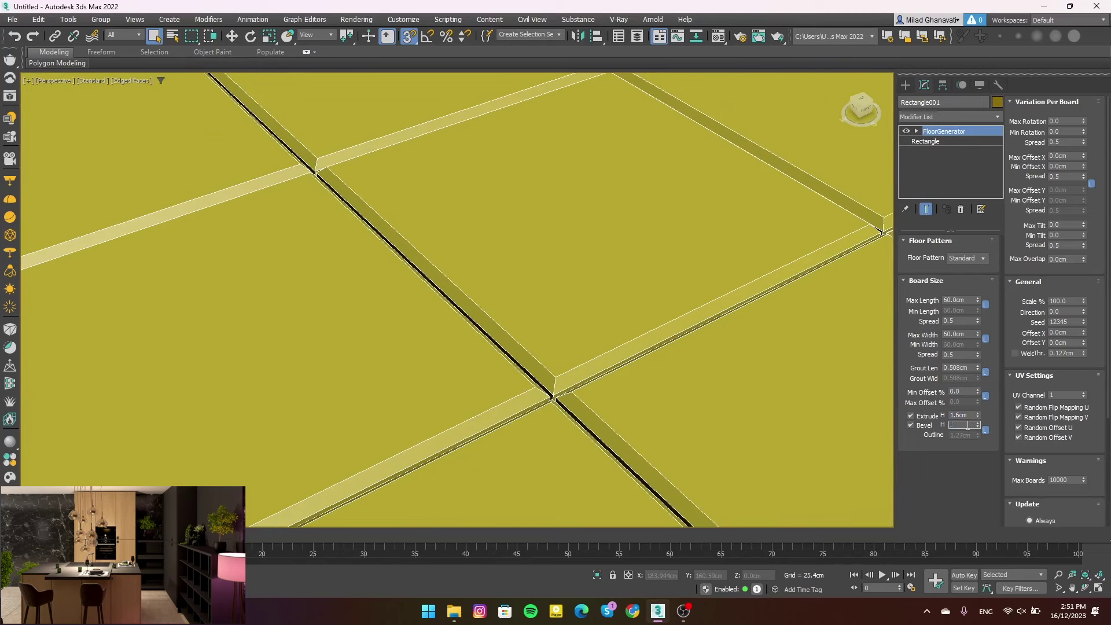
type("0.3")
key("Return")
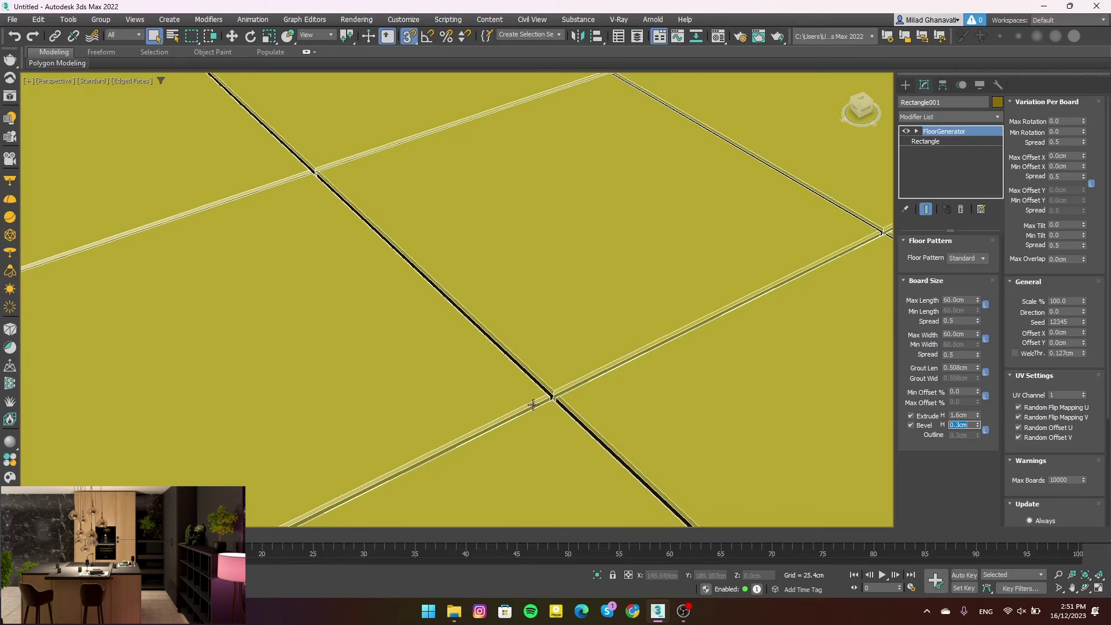
scroll(533, 404, "up", 3)
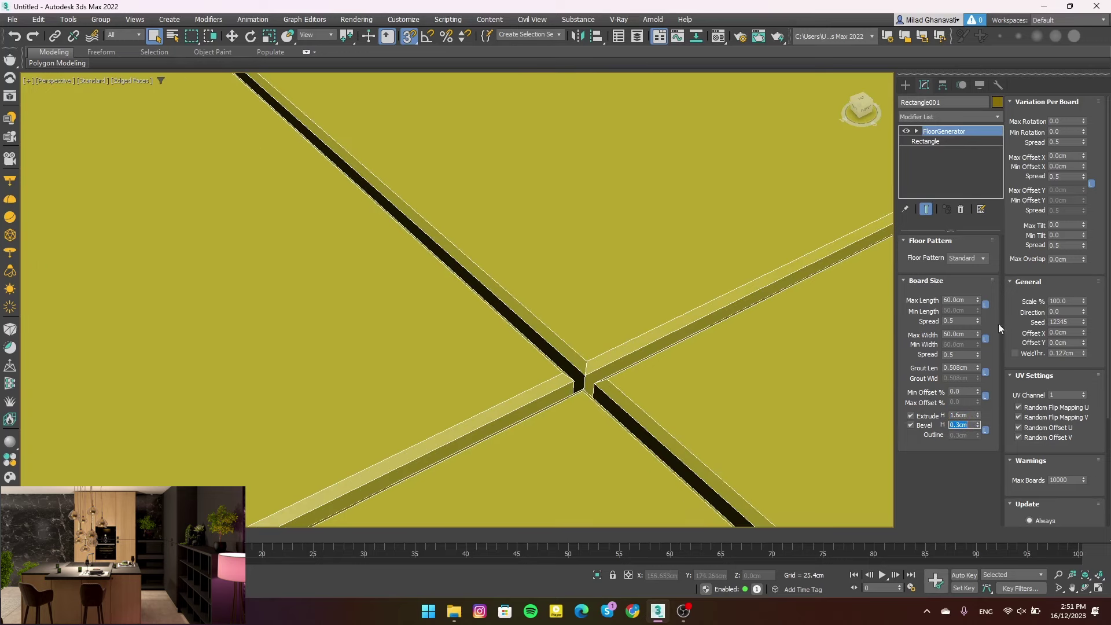
Set the FloorGenerator grout length to 0.1 cm
right_click(978, 367)
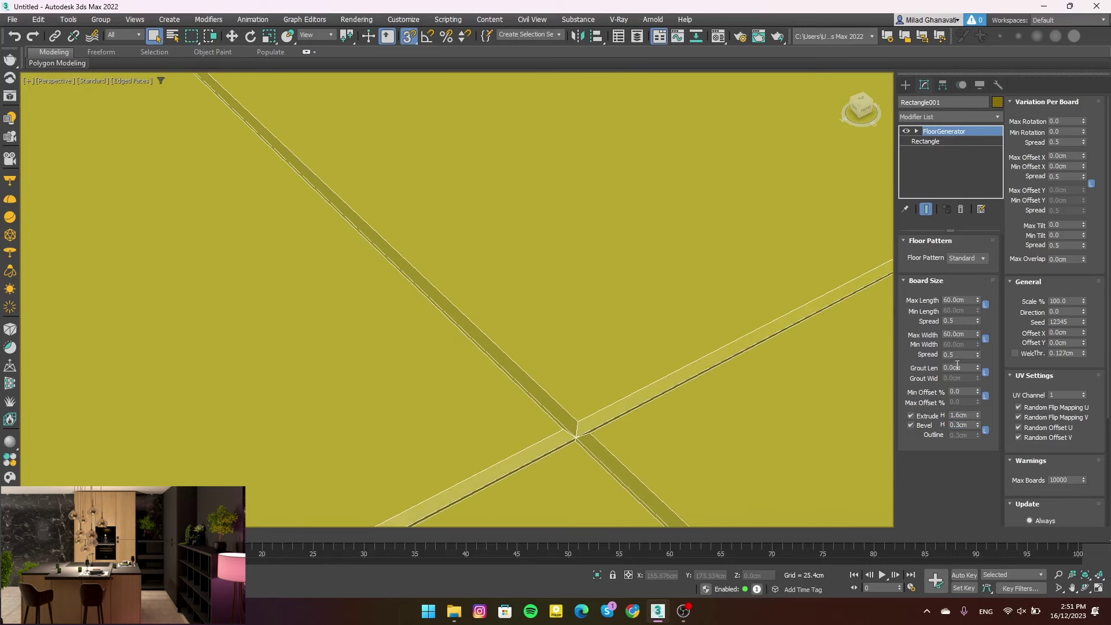
left_click(955, 367)
type("0.1")
key("Return")
key("Return")
scroll(675, 390, "down", 3)
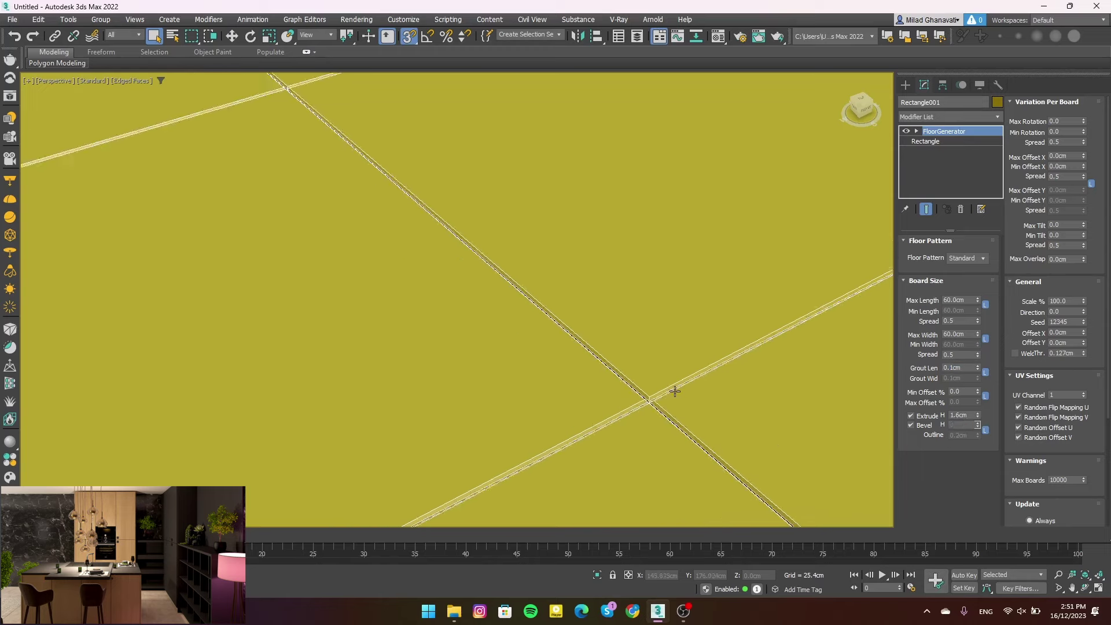
scroll(588, 357, "down", 5)
scroll(551, 372, "down", 2)
scroll(540, 336, "down", 2)
scroll(540, 336, "down", 3)
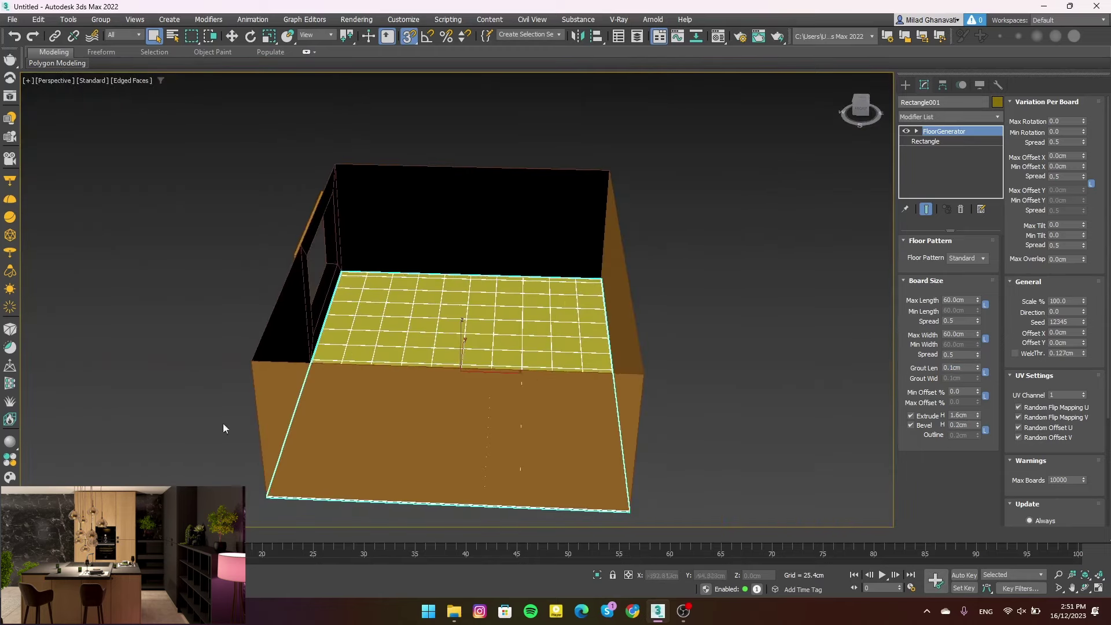
Select the walls and floor and set their object colour to grey
key("ctrl+a")
left_click(997, 102)
left_click(811, 339)
left_click(819, 372)
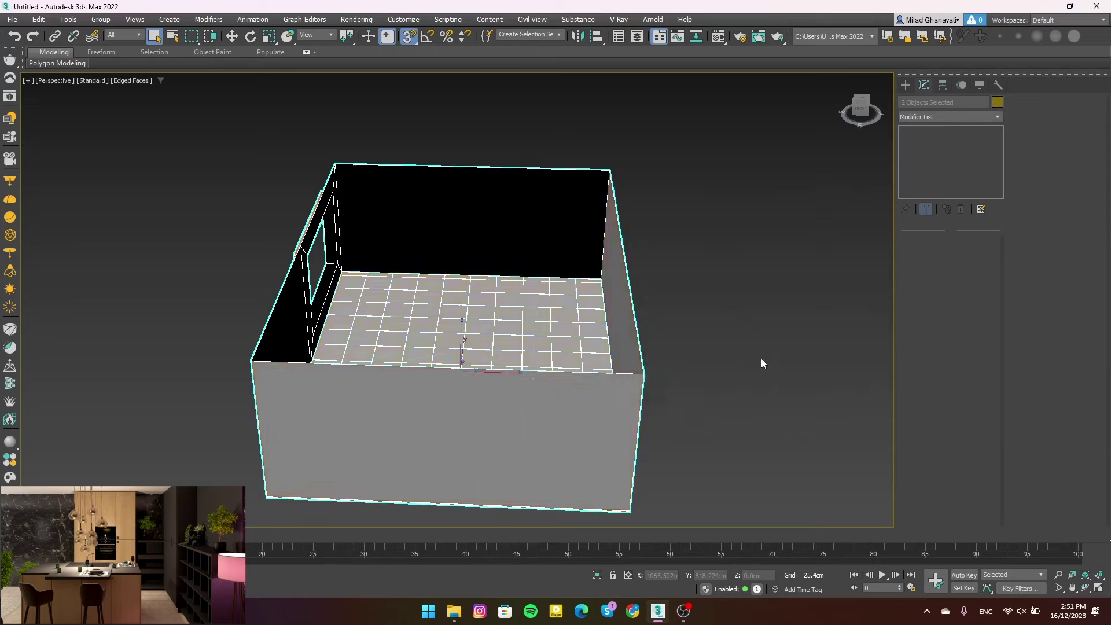
scroll(472, 307, "up", 3)
scroll(474, 309, "up", 1)
left_click(494, 304)
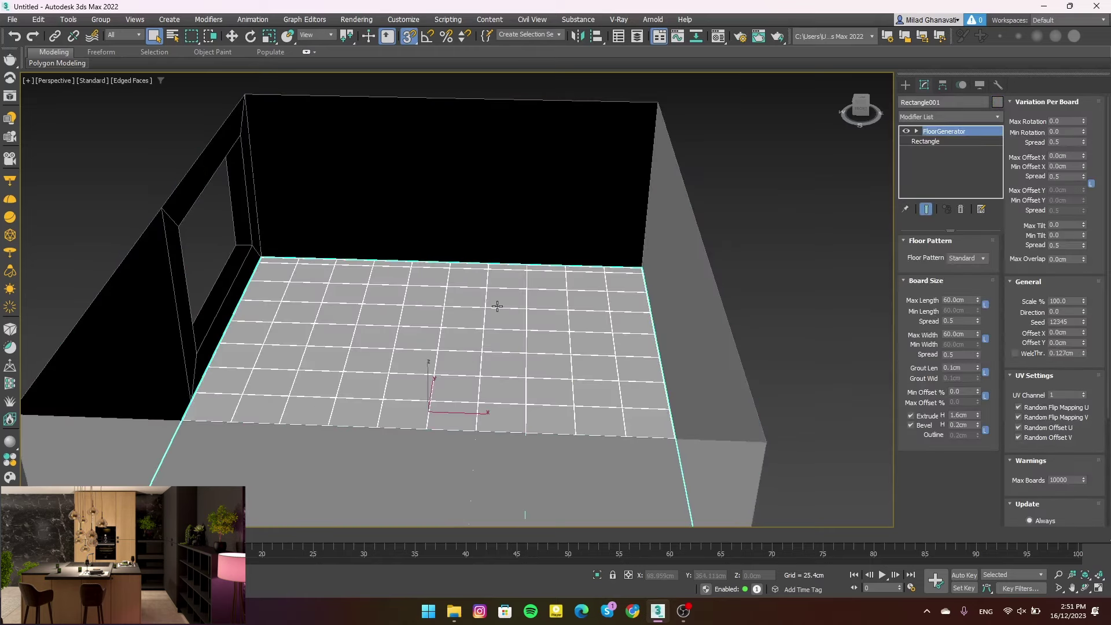
key("ctrl+d")
mouse_move(498, 303)
middle_mouse_down("alt")
mouse_move(569, 316)
mouse_move(554, 317)
middle_mouse_up("alt")
scroll(553, 318, "down", 3)
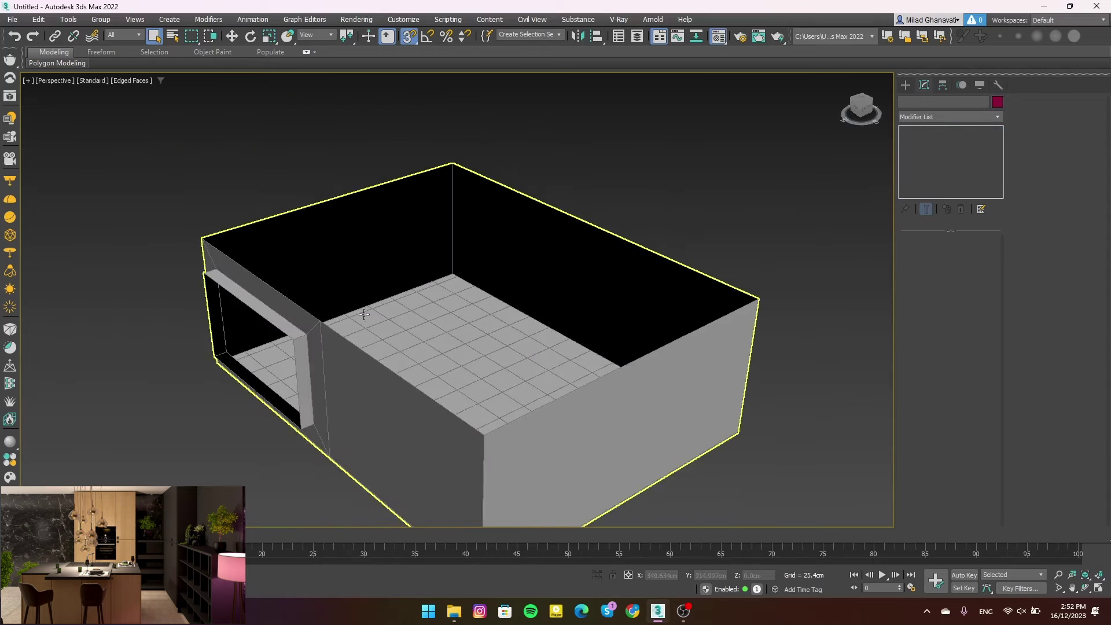
In the Material Editor, change the material slot to a VRayMtl
key("m")
scroll(529, 184, "down", 5)
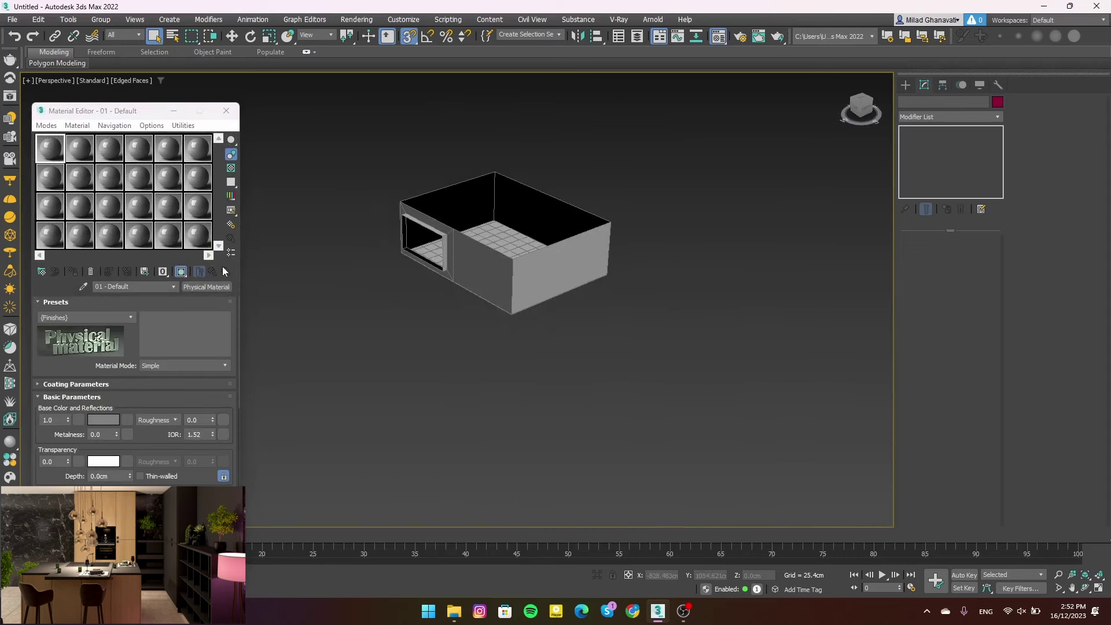
left_click(209, 282)
left_click(447, 313)
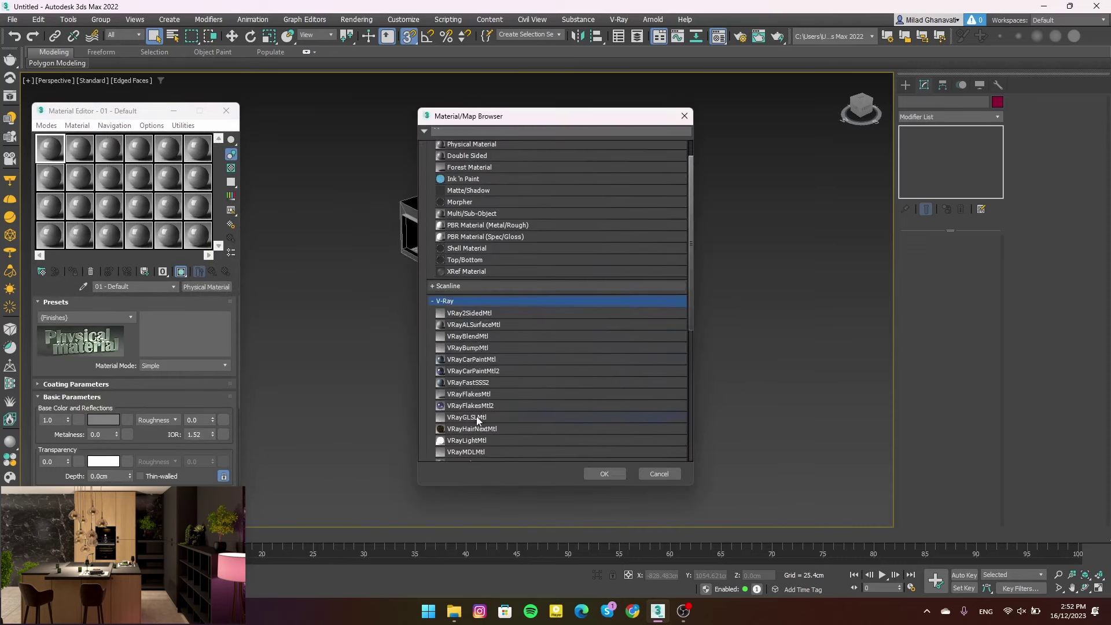
scroll(476, 416, "down", 2)
double_click(448, 436)
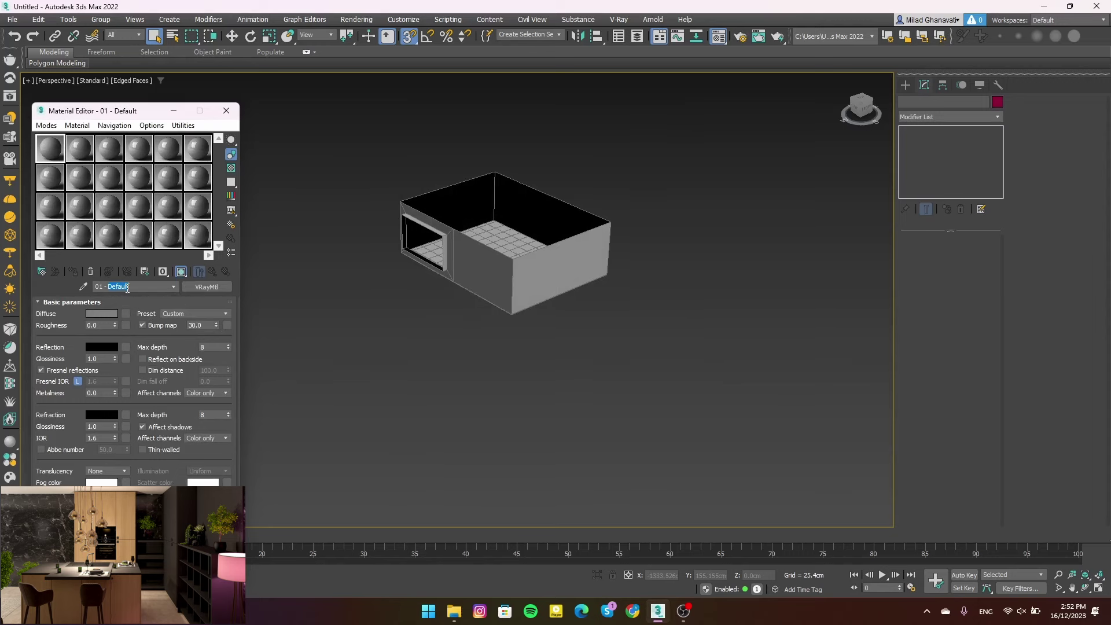
Assign the VRayMtl named 'all' to the room's walls and floor
left_click(452, 191)
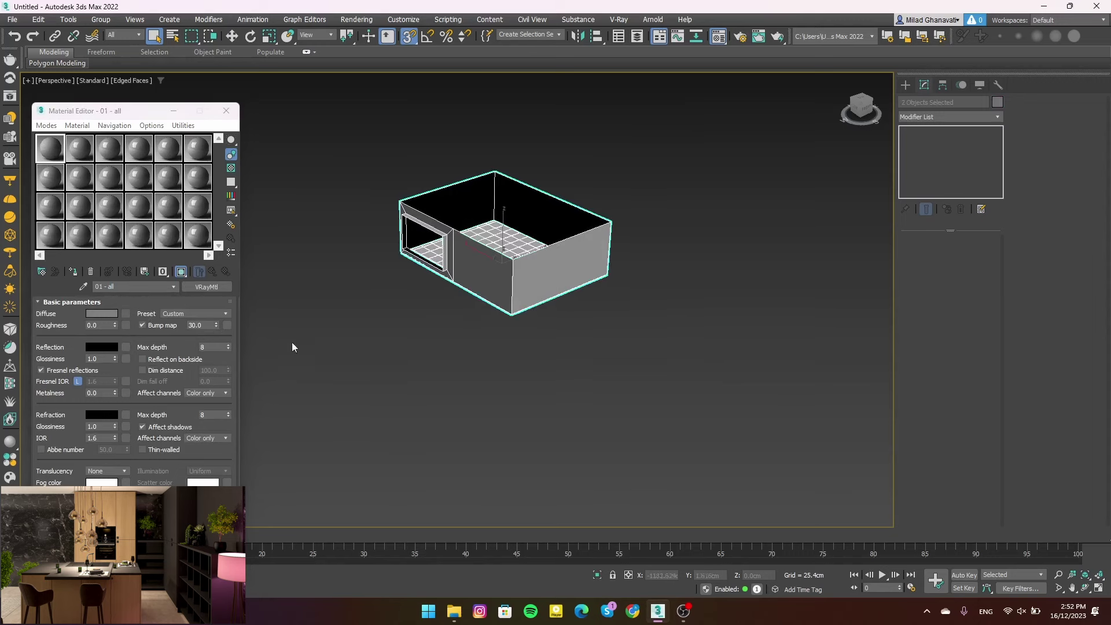
left_click(73, 271)
left_click(226, 110)
left_click(516, 222)
key("z")
scroll(498, 273, "down", 3)
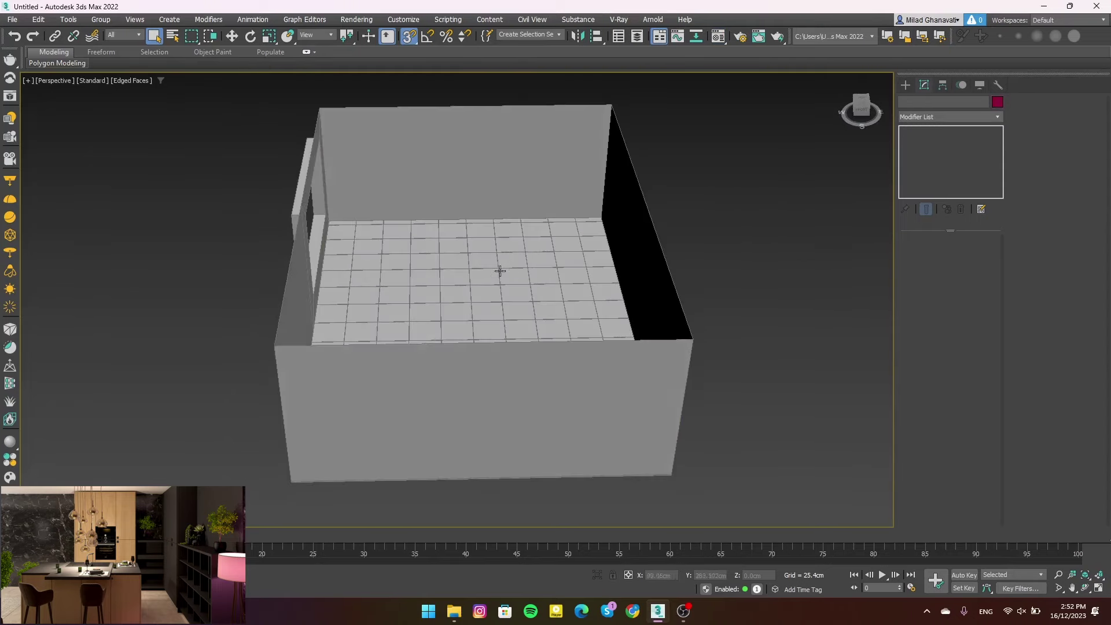
scroll(483, 255, "up", 5)
scroll(459, 293, "up", 3)
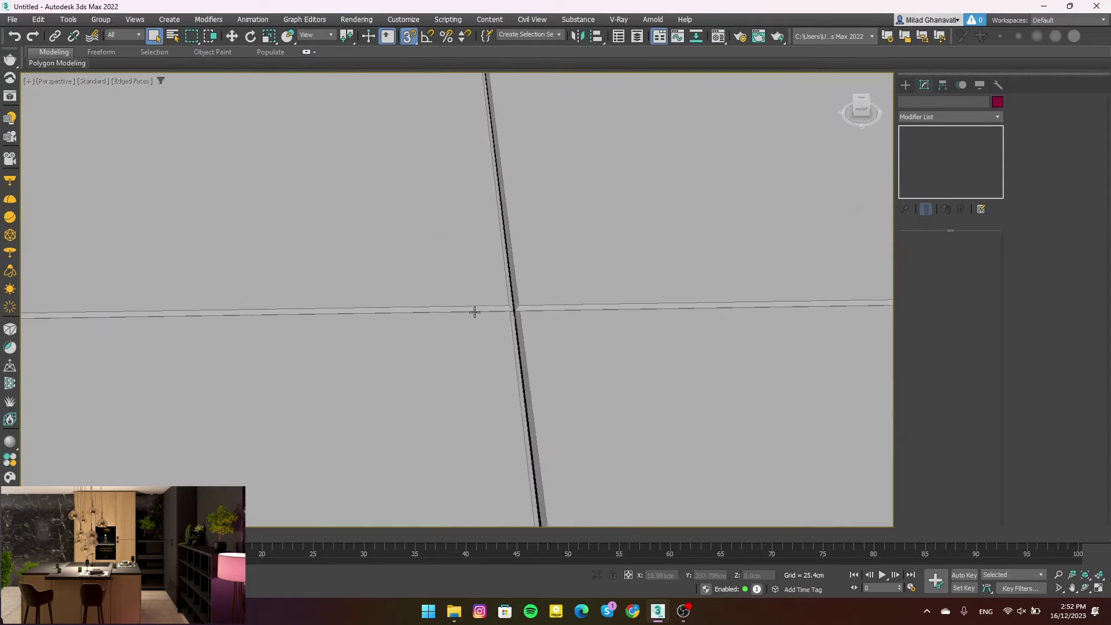
scroll(473, 310, "down", 8)
mouse_move(469, 297)
middle_mouse_down("alt")
mouse_move(418, 274)
mouse_move(504, 264)
middle_mouse_up("alt")
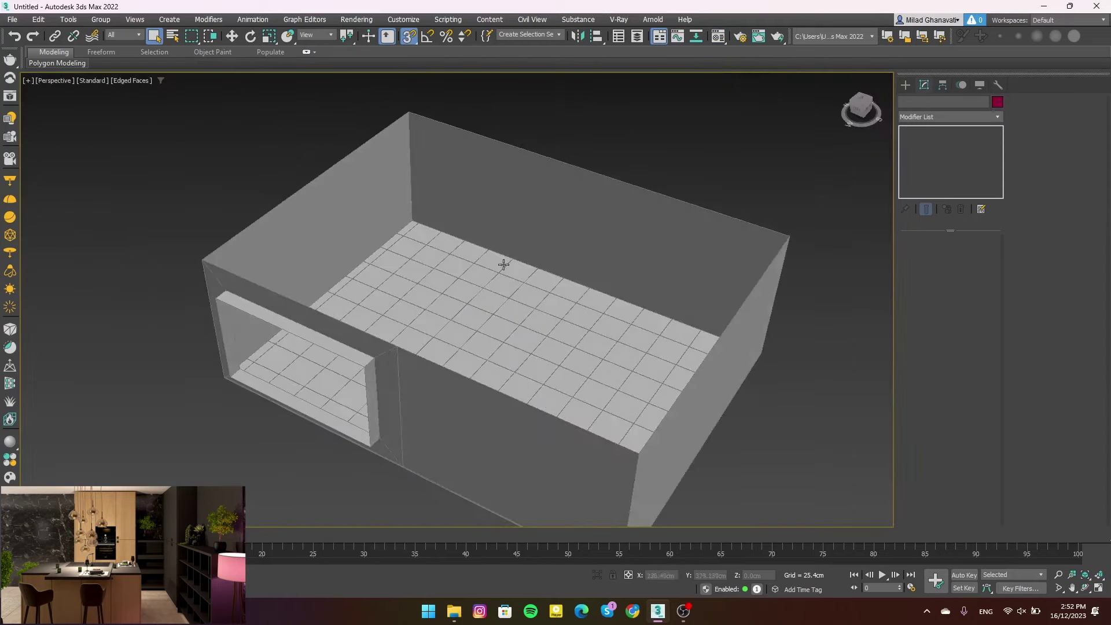
left_click(907, 84)
Draw a new standard-primitive box on the floor against the back wall
middle_click_drag(496, 223, 665, 237, "alt")
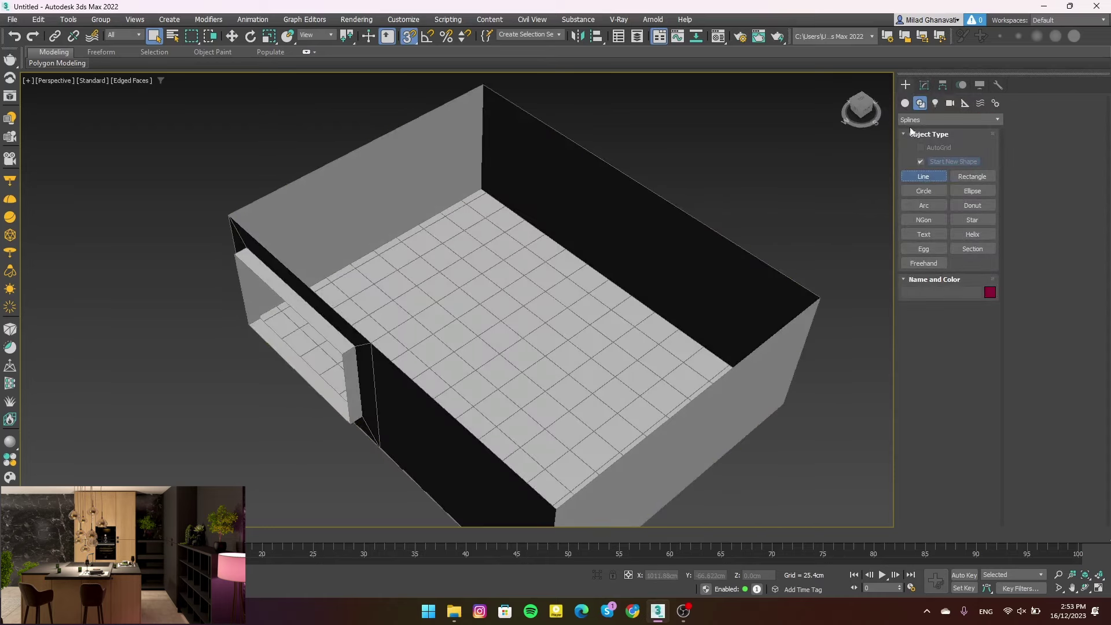
left_click(904, 103)
left_click(923, 162)
scroll(429, 253, "up", 3)
scroll(428, 253, "up", 3)
left_click_drag(448, 203, 336, 354)
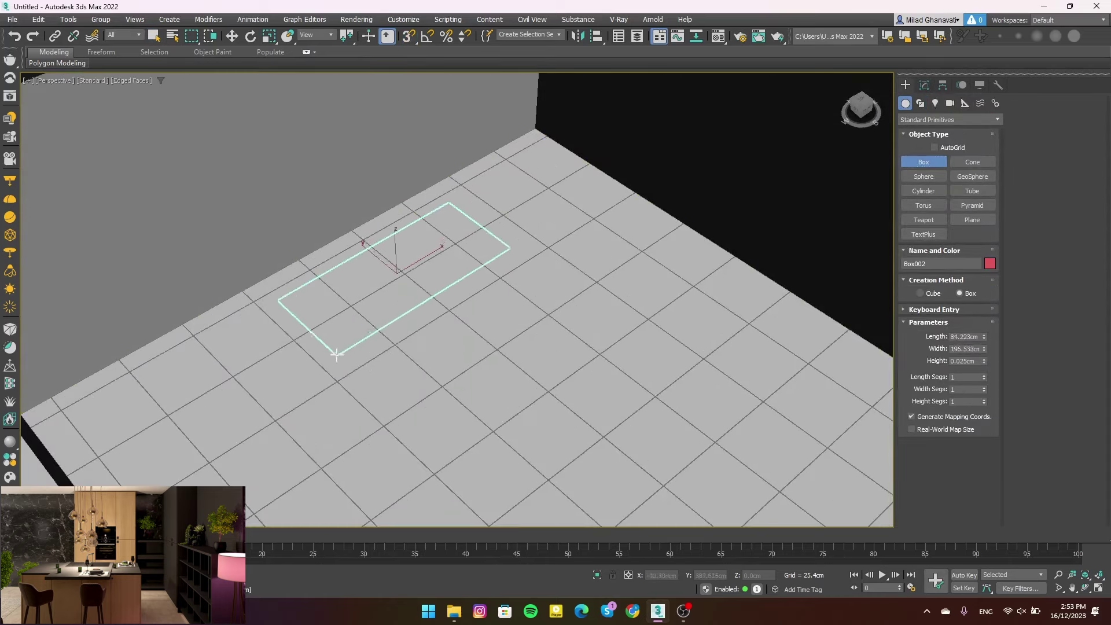
scroll(359, 238, "down", 3)
left_click(362, 212)
scroll(362, 211, "up", 3)
right_click(826, 146)
Size the box to 160 cm wide, 60 cm long and about 260 cm high
left_click(924, 85)
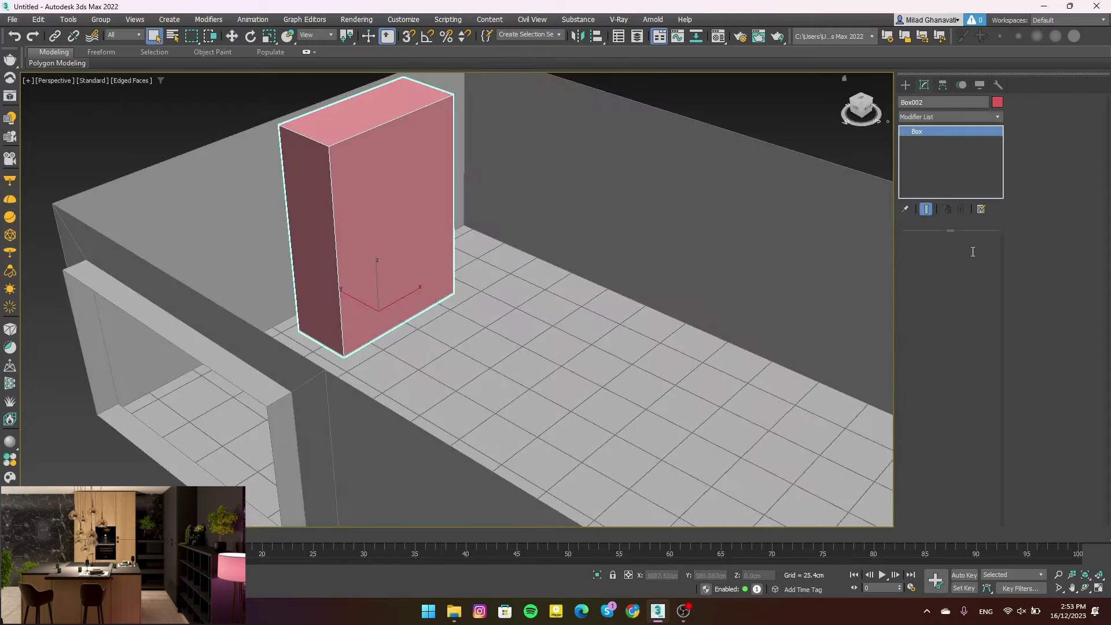
left_click_drag(984, 267, 984, 272)
type("160")
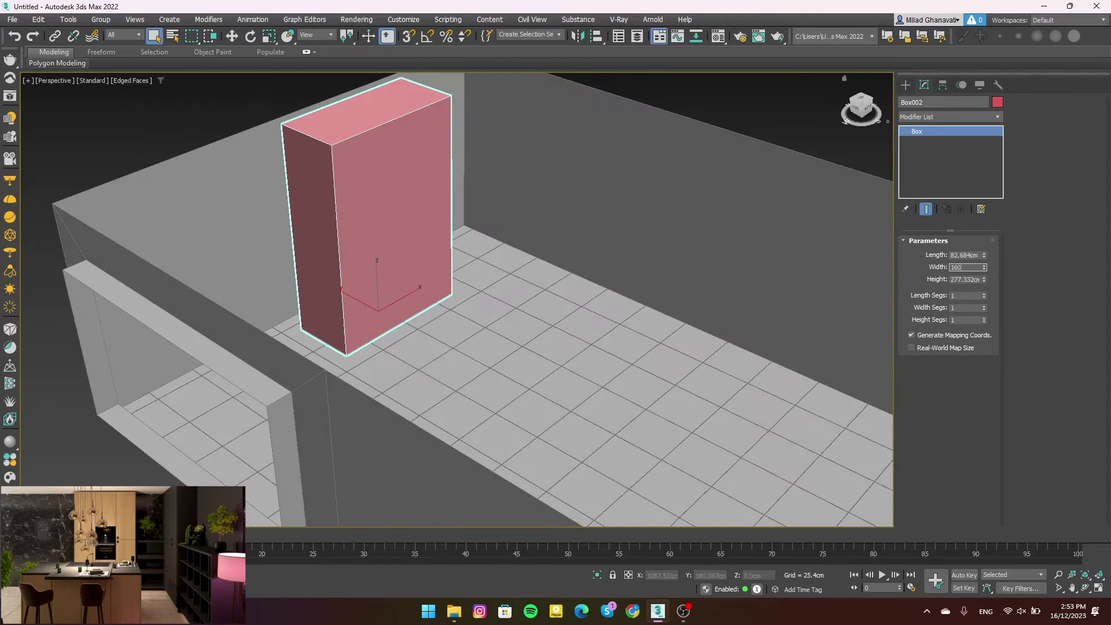
key("Return")
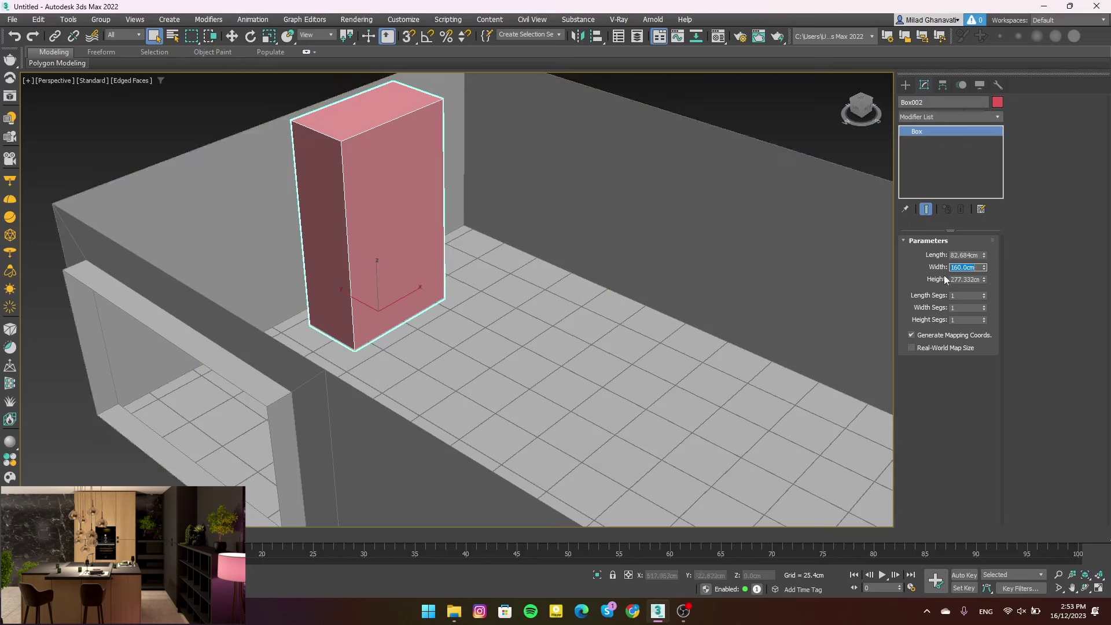
type("0")
key("Return")
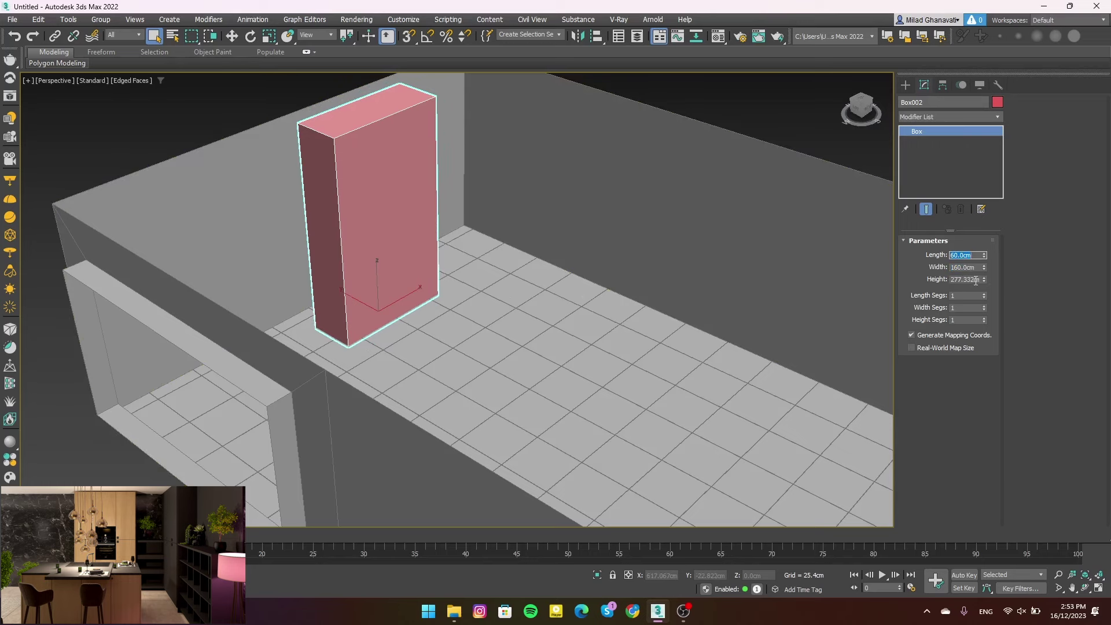
double_click(976, 281)
type("260")
key("Return")
scroll(406, 308, "up", 3)
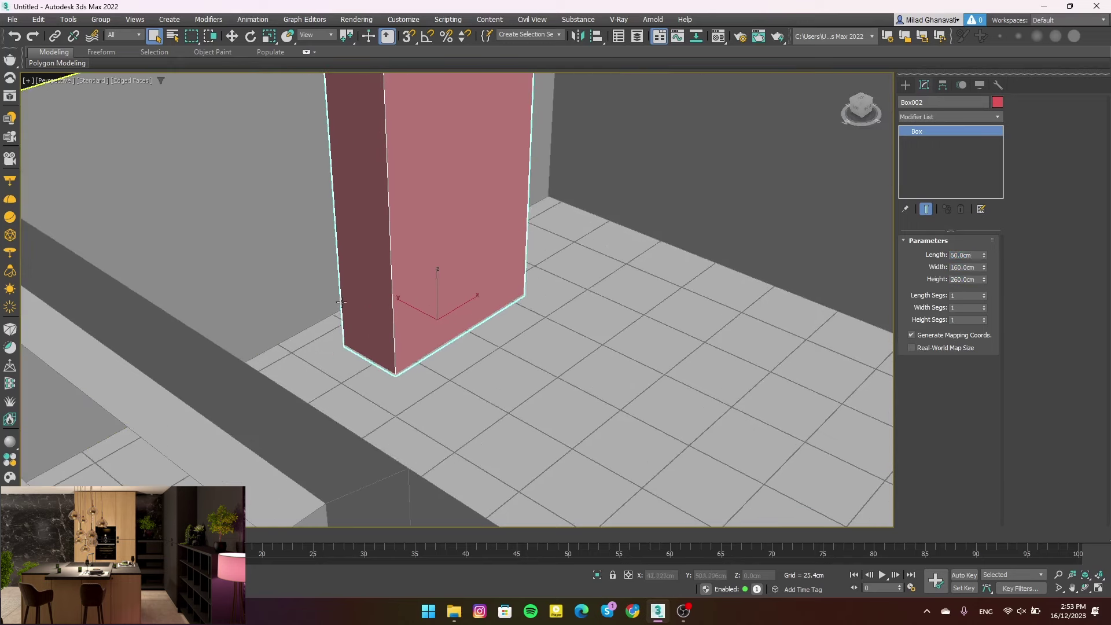
Lift the box 10 cm above the floor in the front view
key("w")
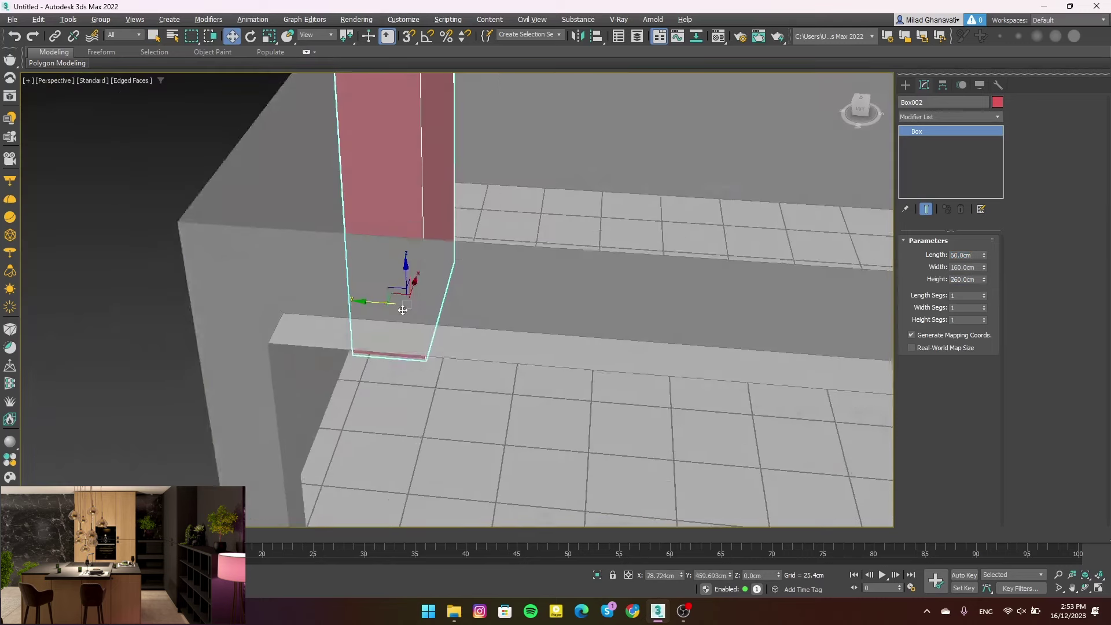
key("t")
key("f")
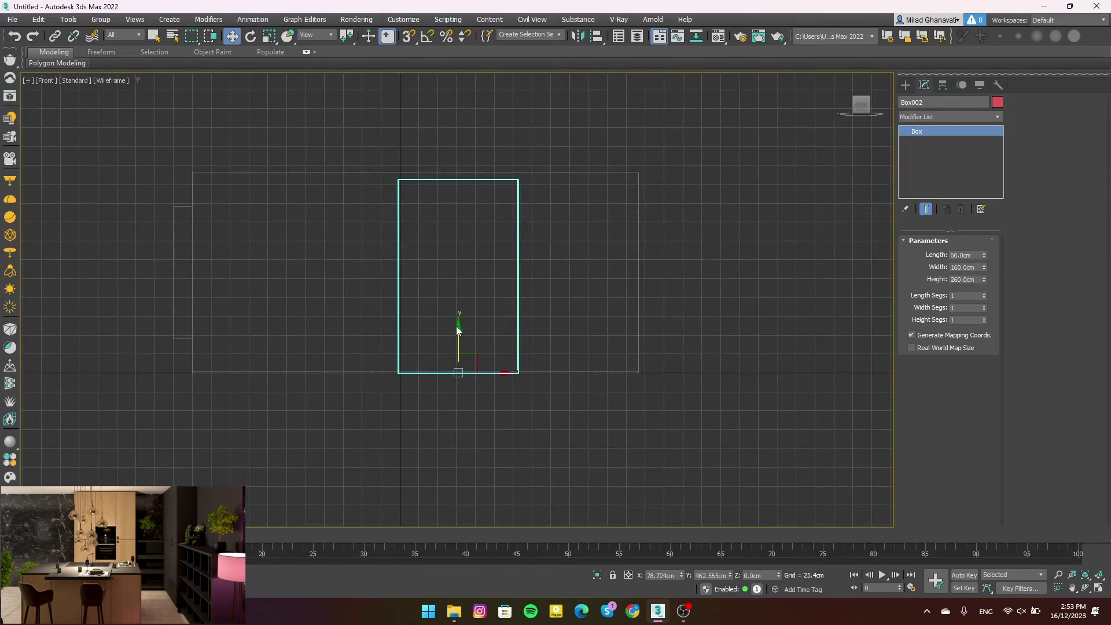
left_click_drag(463, 323, 463, 329)
left_click(762, 573)
type("14")
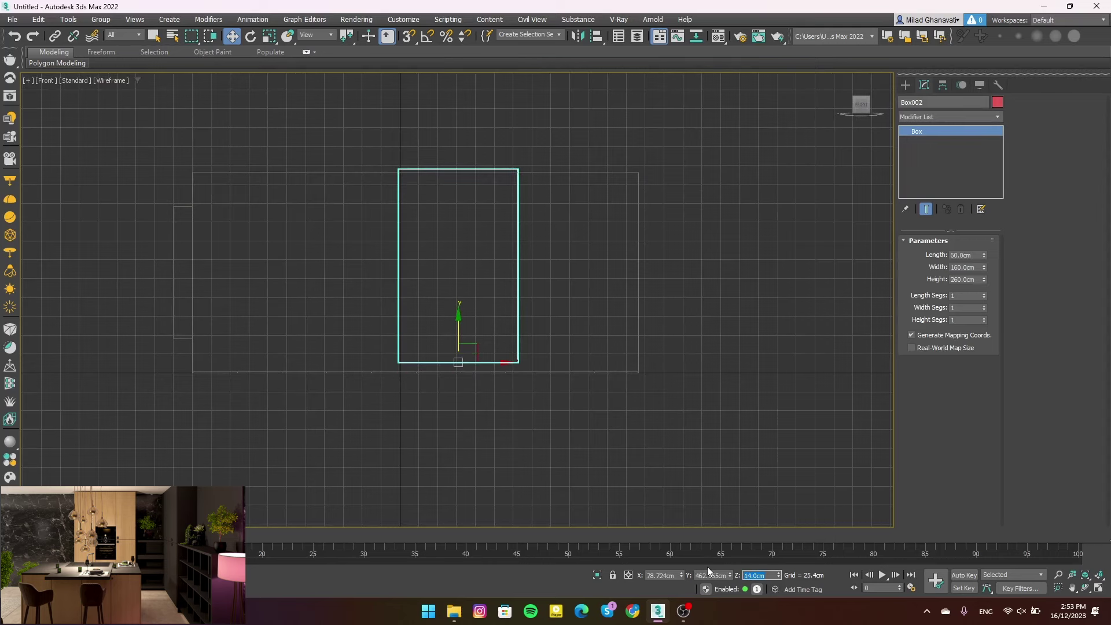
type("0")
key("Return")
Adjust the box height to 258 cm
scroll(422, 235, "up", 2)
scroll(406, 148, "up", 2)
scroll(376, 144, "up", 2)
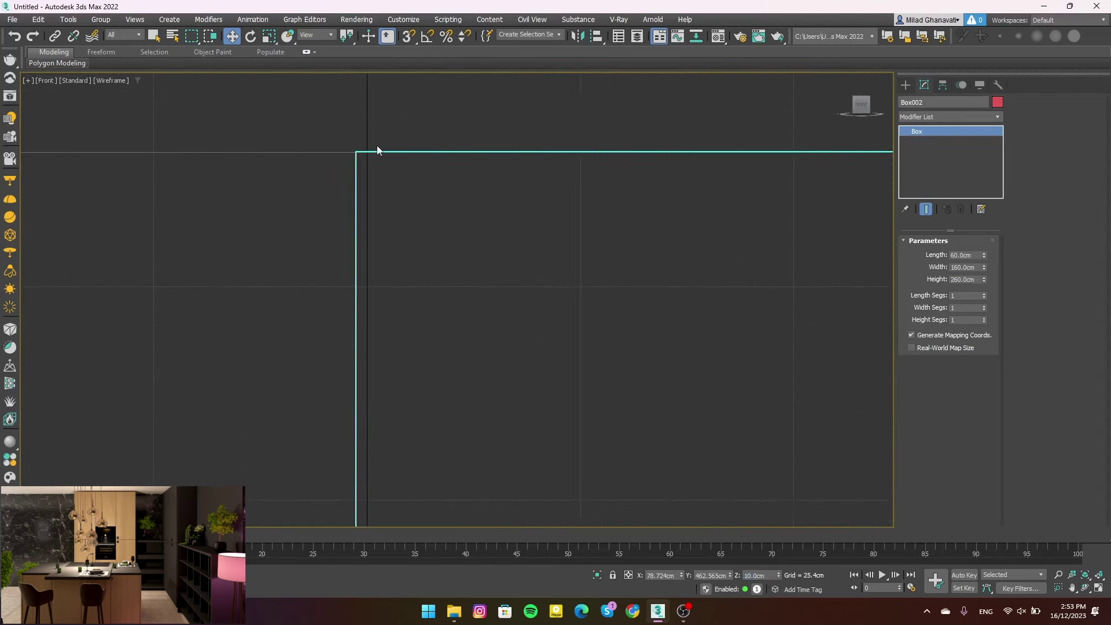
type("255")
key("Return")
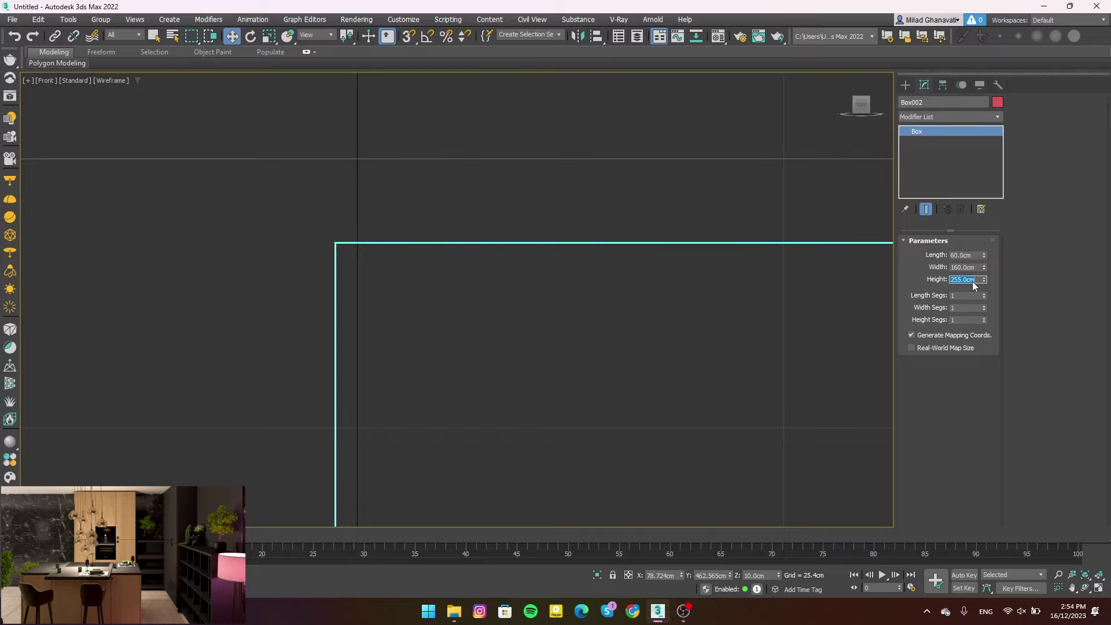
type("5")
key("Return")
Return to a shaded Perspective view with edges shown
scroll(606, 328, "down", 3)
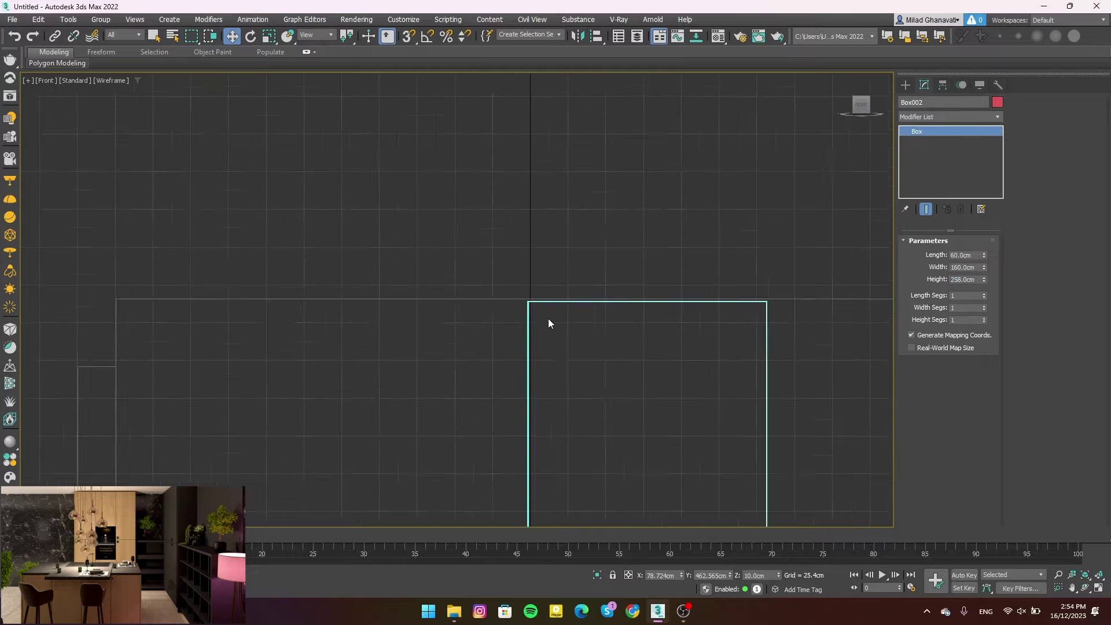
scroll(548, 318, "down", 3)
left_click(650, 353)
middle_click_drag(651, 353, 620, 390, "alt")
key("p")
key("F3")
Clone the tall box as a copy placed to its right
scroll(452, 289, "down", 3)
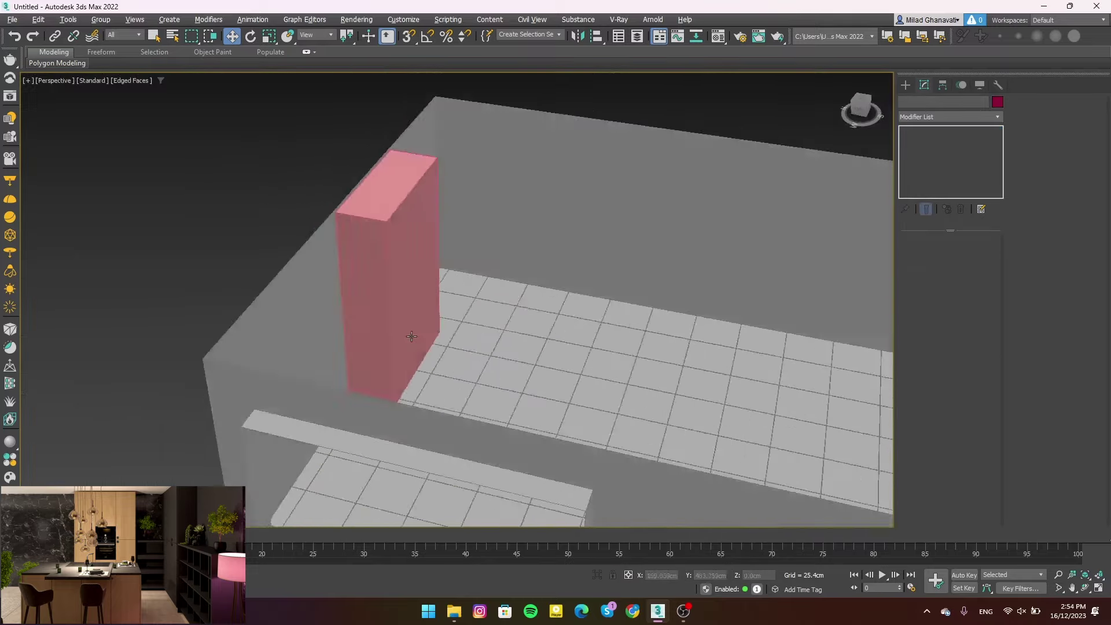
middle_click_drag(451, 290, 724, 202, "alt")
left_click(905, 85)
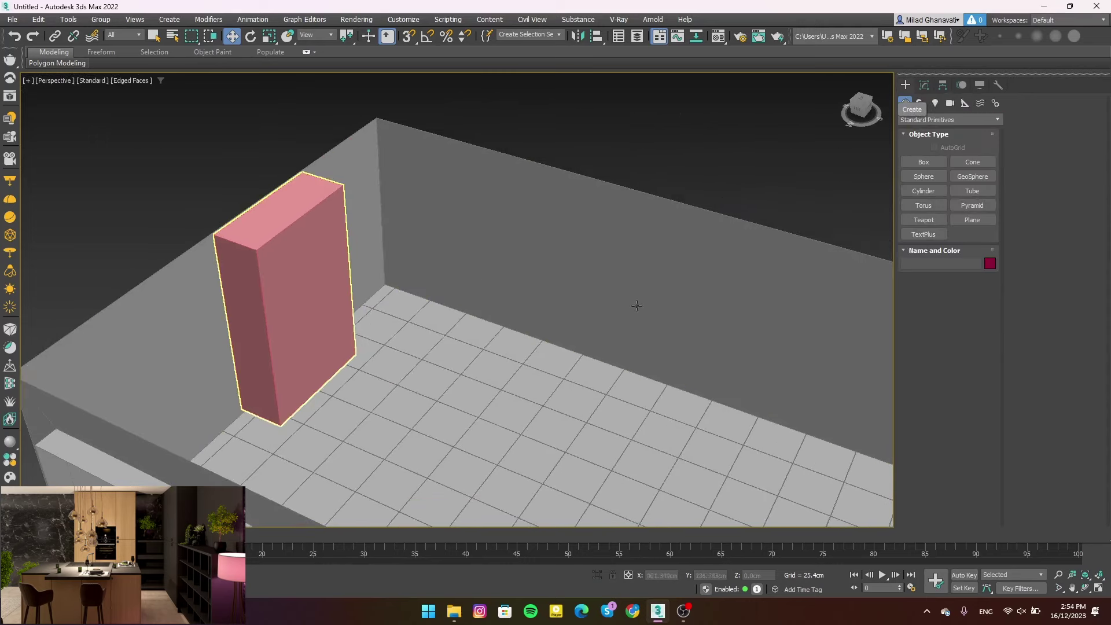
left_click(286, 298)
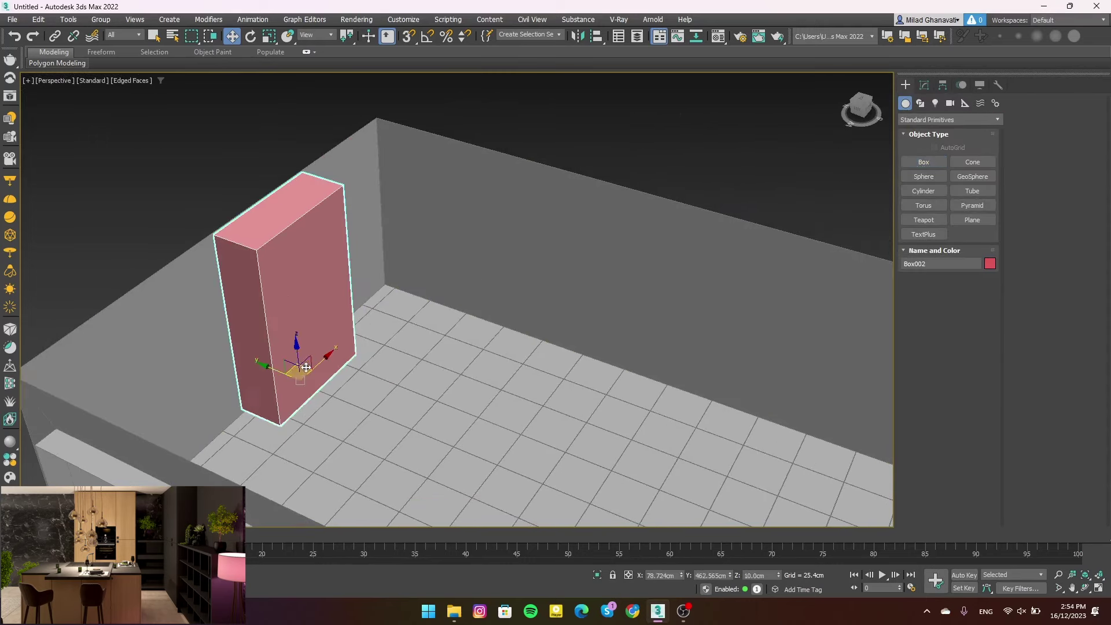
left_click_drag(289, 359, 457, 336, "shift")
left_click(555, 352)
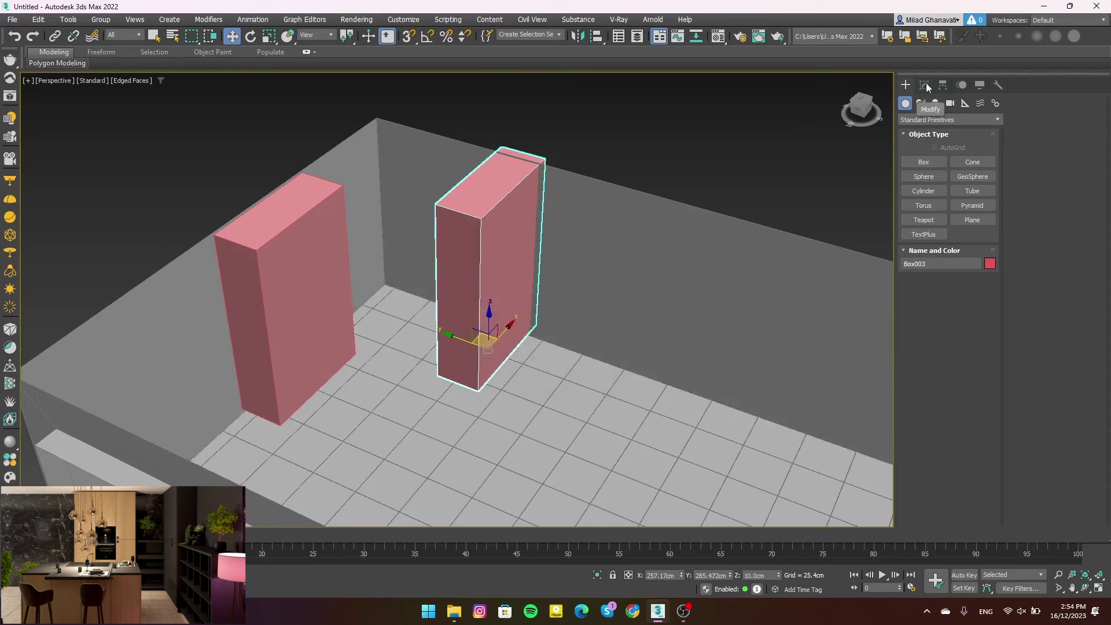
Rotate the copy 90° about its vertical axis with Angle Snap on
left_click(926, 82)
key("e")
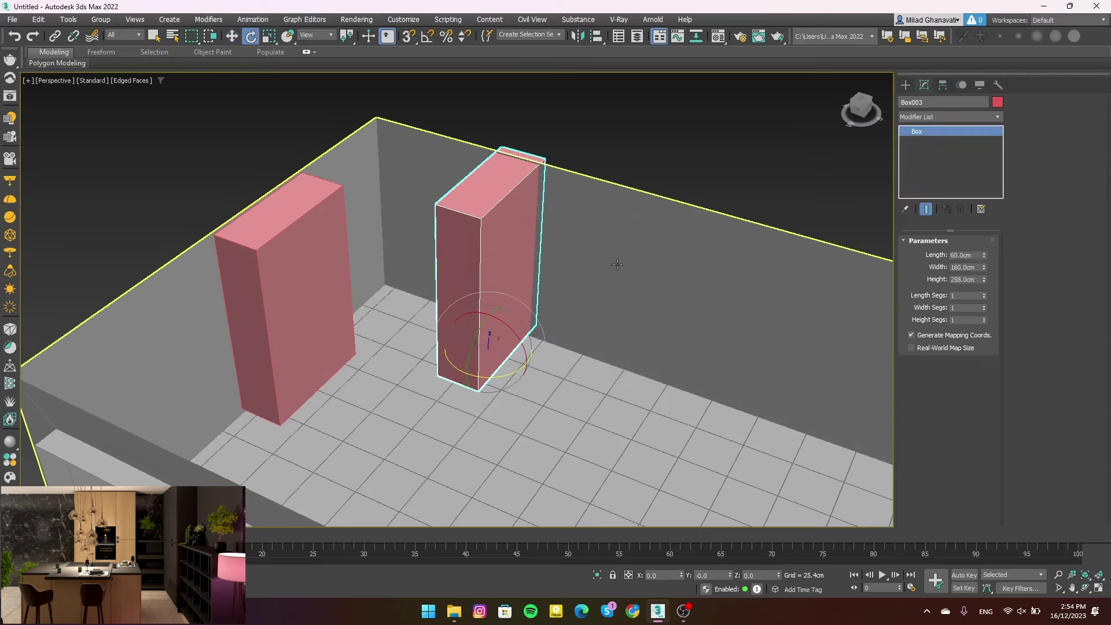
key("a")
mouse_move(509, 373)
left_mouse_down()
mouse_move(450, 379)
mouse_move(464, 377)
left_mouse_up()
right_click(478, 382)
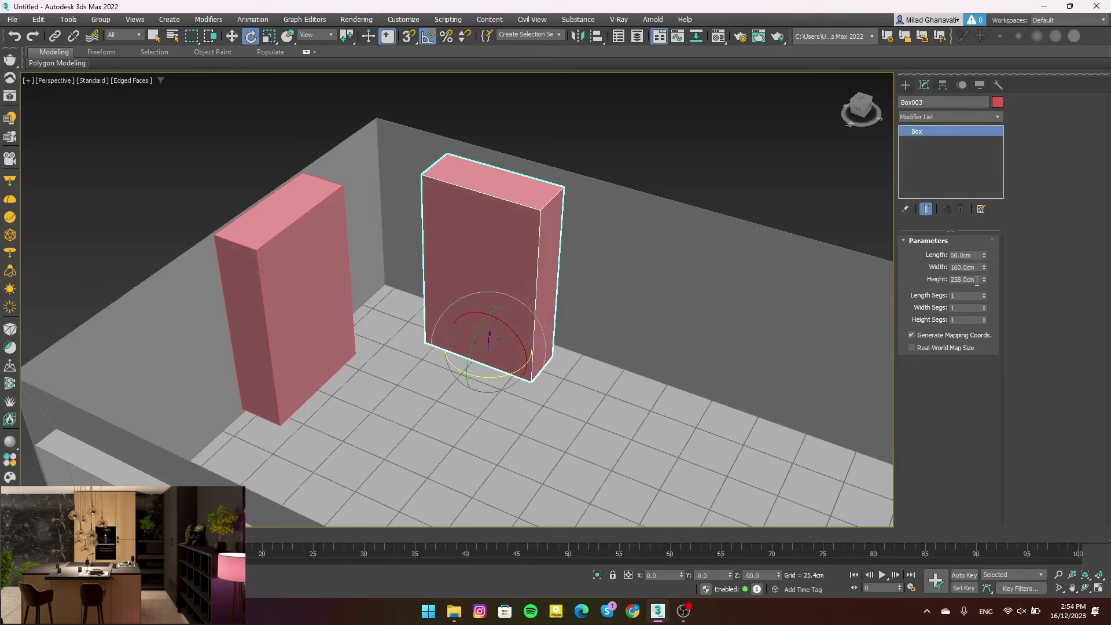
Reduce the copied box's length to 40 cm
middle_click_drag(745, 279, 706, 387, "alt")
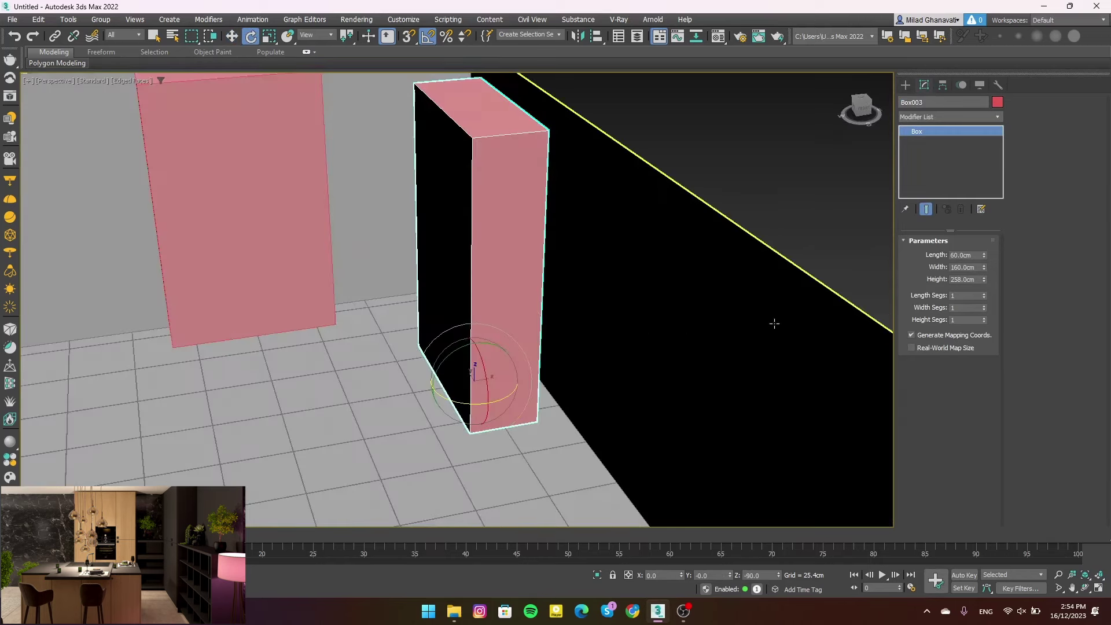
left_click_drag(983, 254, 983, 272)
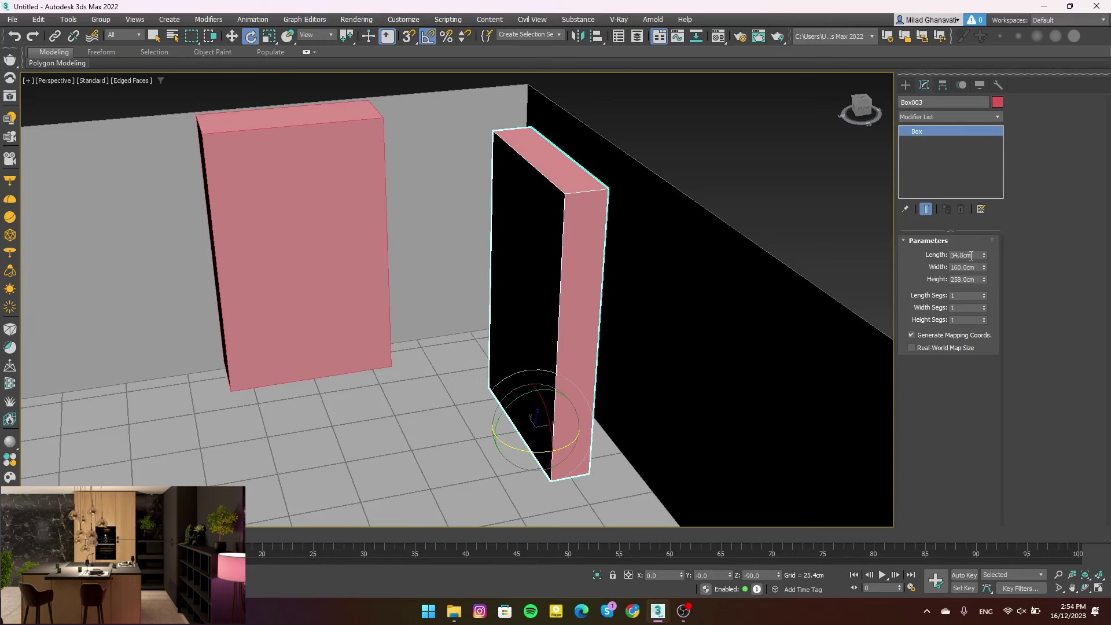
type("40")
key("Return")
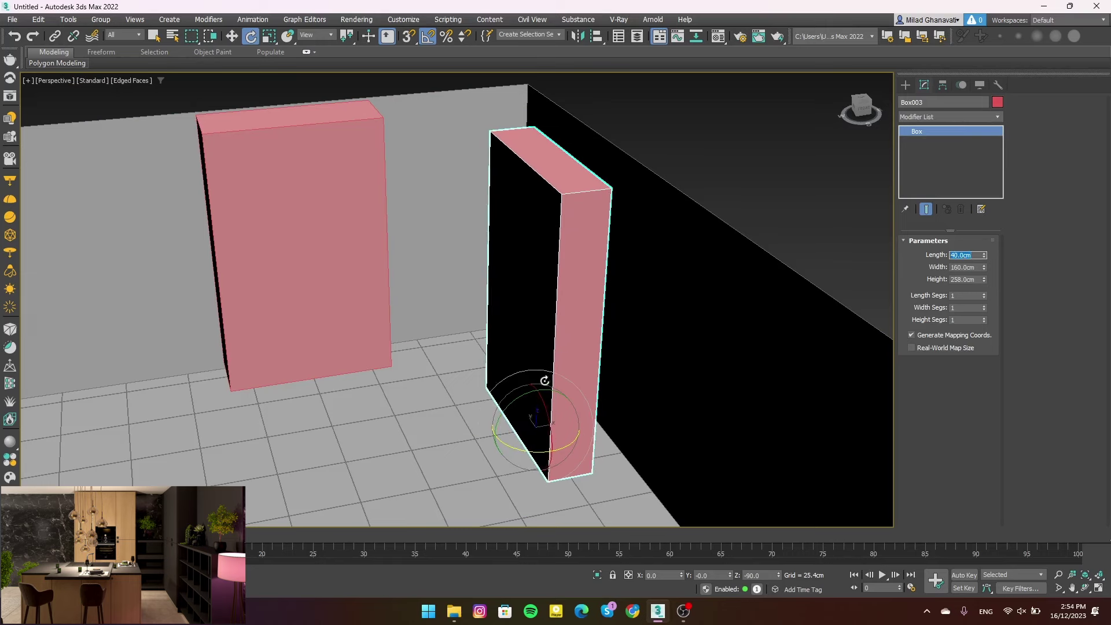
key("t")
key("w")
scroll(563, 366, "down", 5)
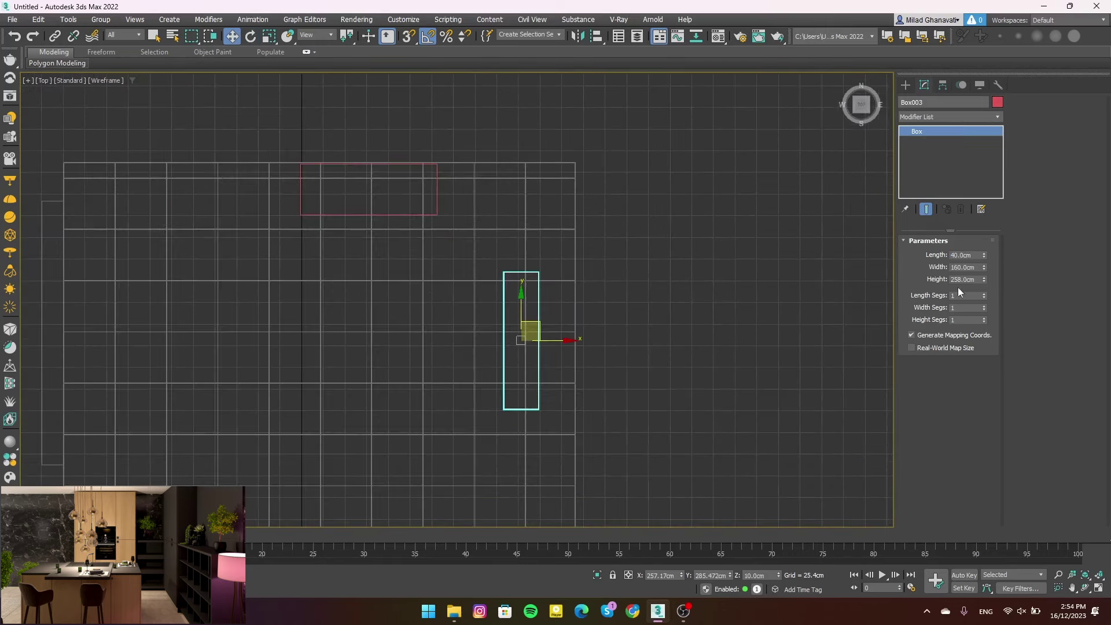
Widen the turned box to 200 cm and move it up and right in the Top view
left_click_drag(984, 267, 984, 254)
type("200")
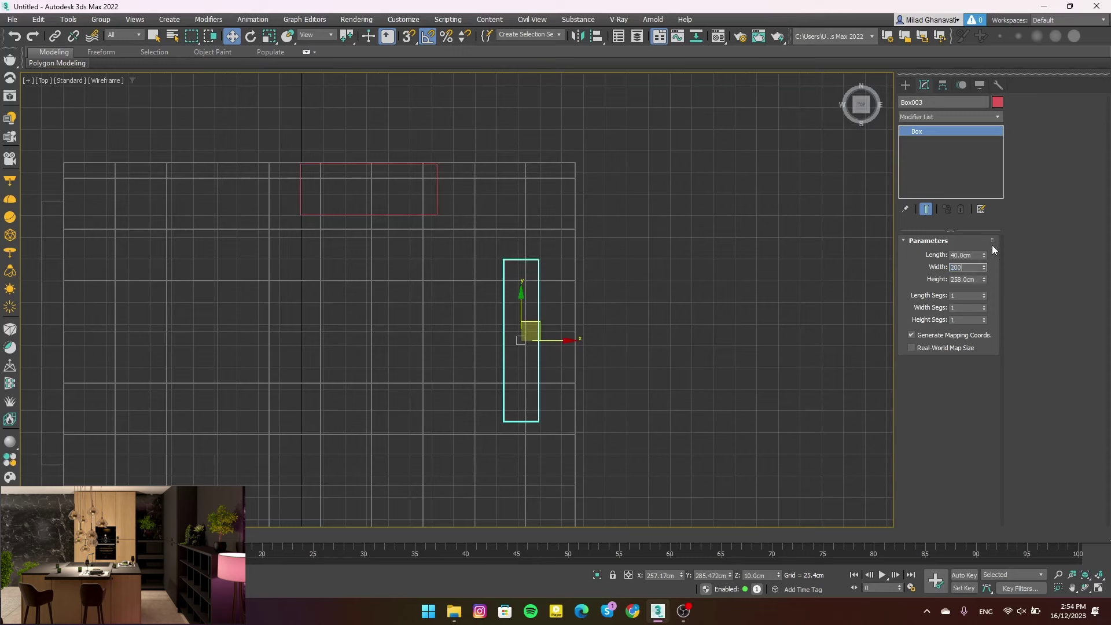
key("Return")
mouse_move(540, 325)
left_mouse_down()
mouse_move(574, 281)
mouse_move(574, 236)
mouse_move(624, 230)
left_mouse_up()
scroll(571, 157, "up", 3)
scroll(583, 215, "up", 6)
scroll(538, 255, "down", 5)
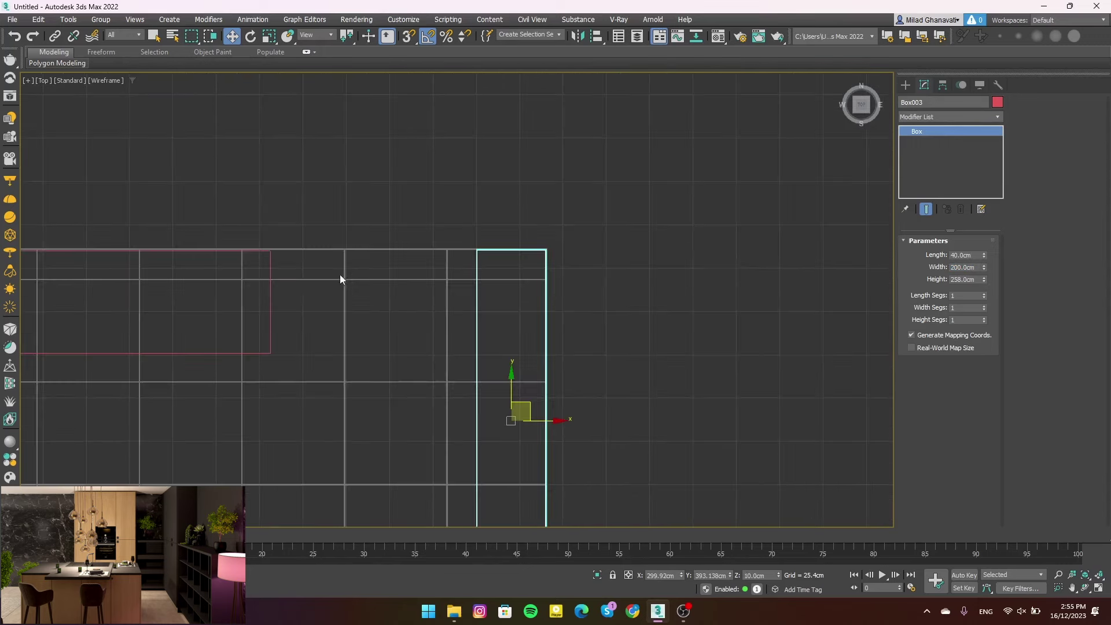
Move the left tall box to the right, then return to the shaded Perspective view
left_click_drag(169, 310, 262, 313)
mouse_move(262, 313)
middle_mouse_down("alt")
mouse_move(365, 321)
mouse_move(390, 293)
mouse_move(509, 321)
middle_mouse_up("alt")
key("F3")
key("p")
scroll(394, 318, "down", 2)
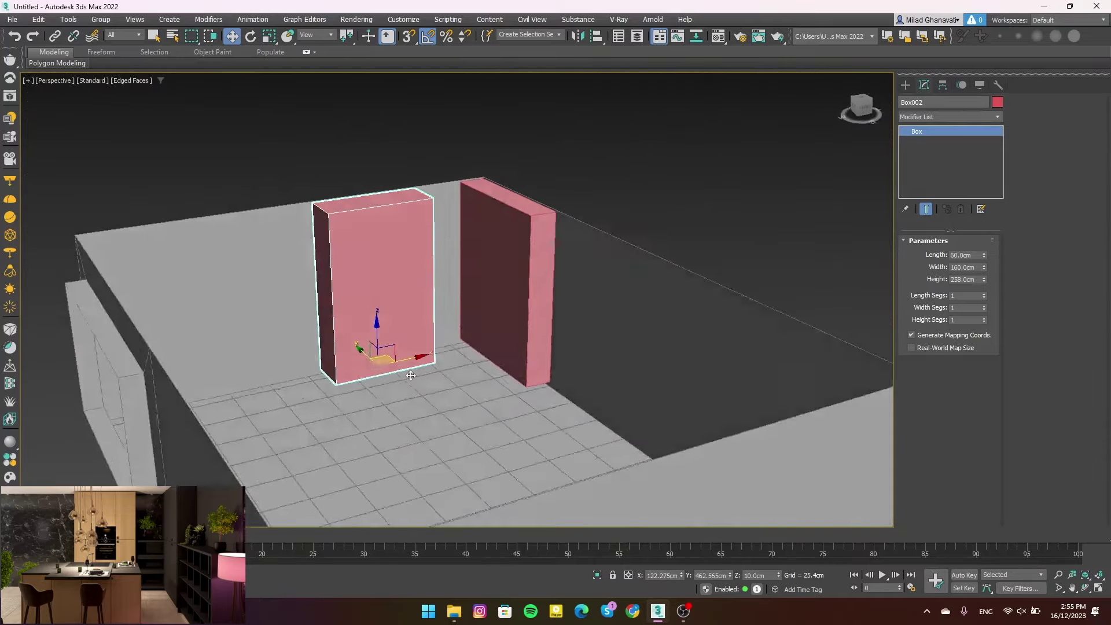
Give the left box 3 width segments and the side box 4 width and 2 height segments
left_click(515, 320)
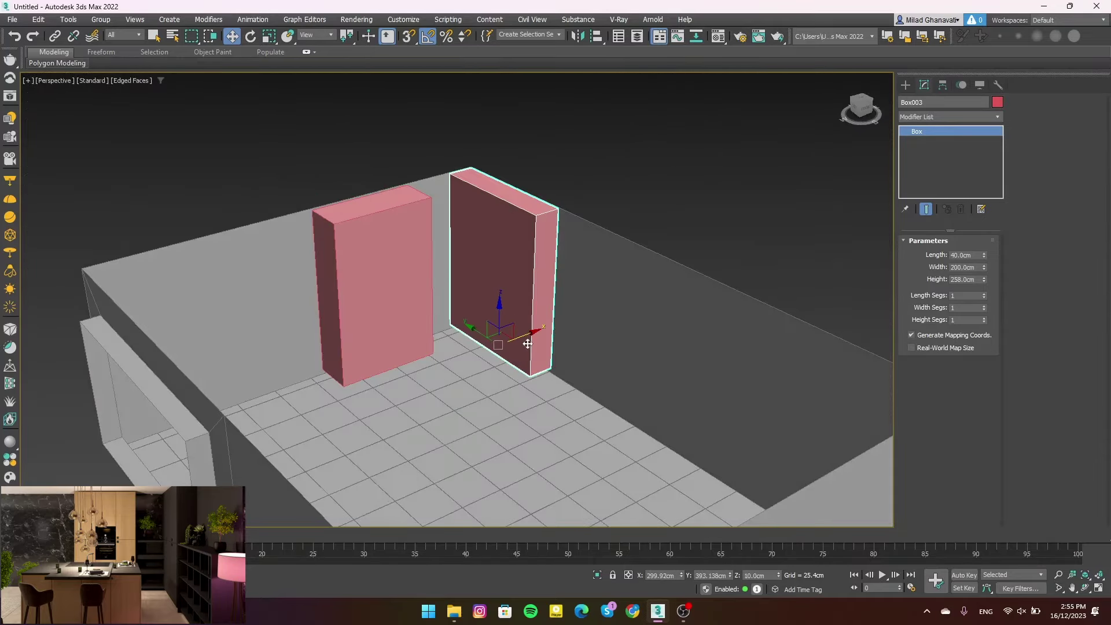
left_click(413, 322)
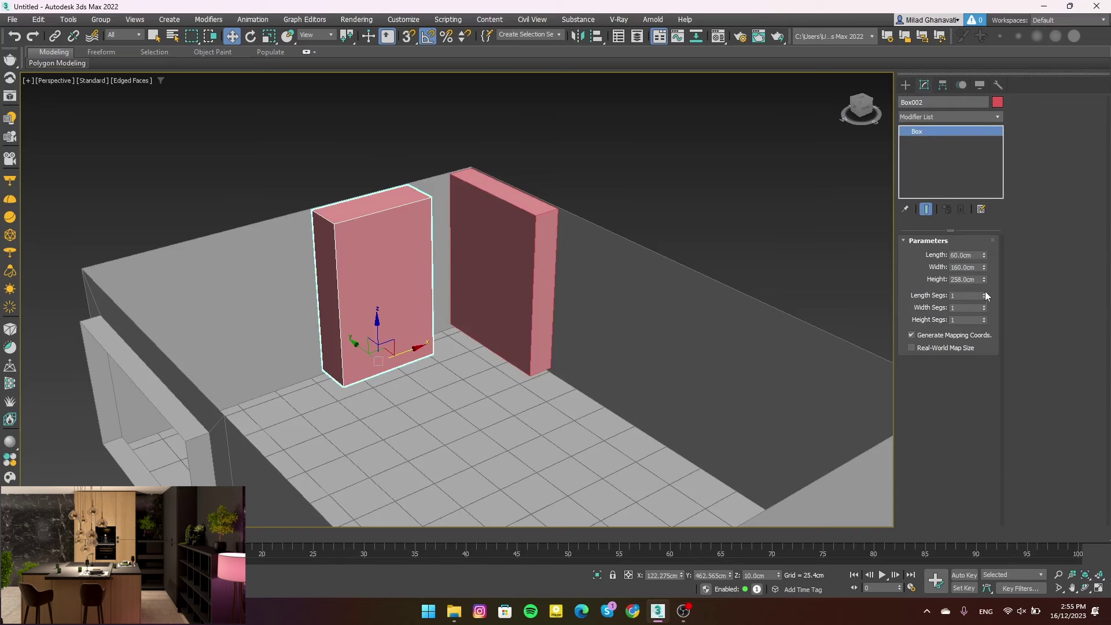
left_click(984, 305)
left_click(517, 315)
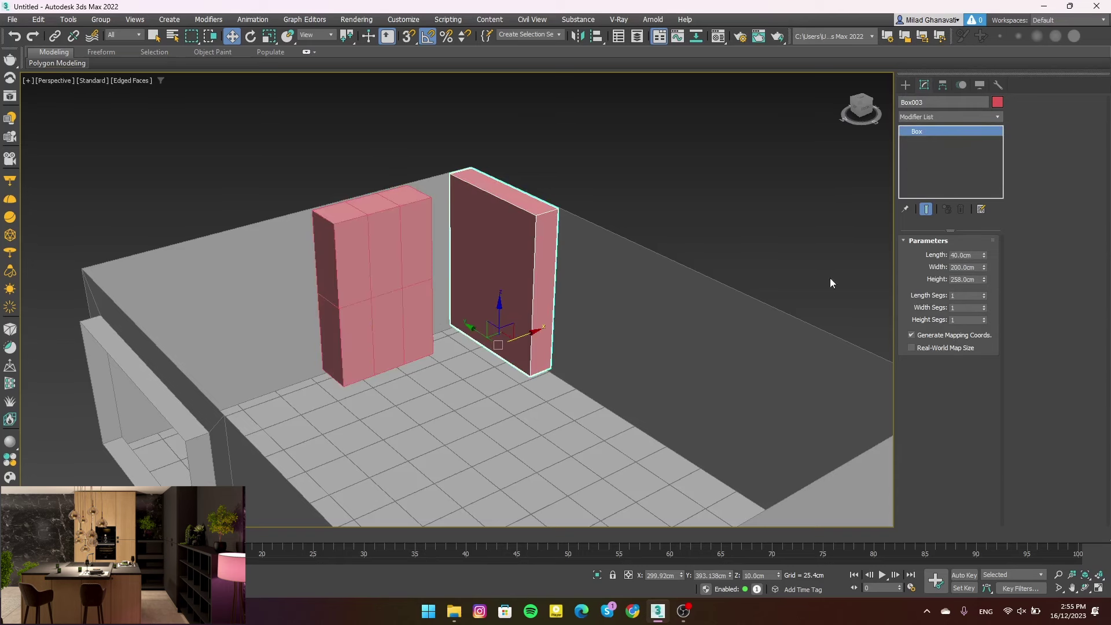
left_click(984, 305)
left_click(984, 305)
left_click(984, 305)
left_click(984, 322)
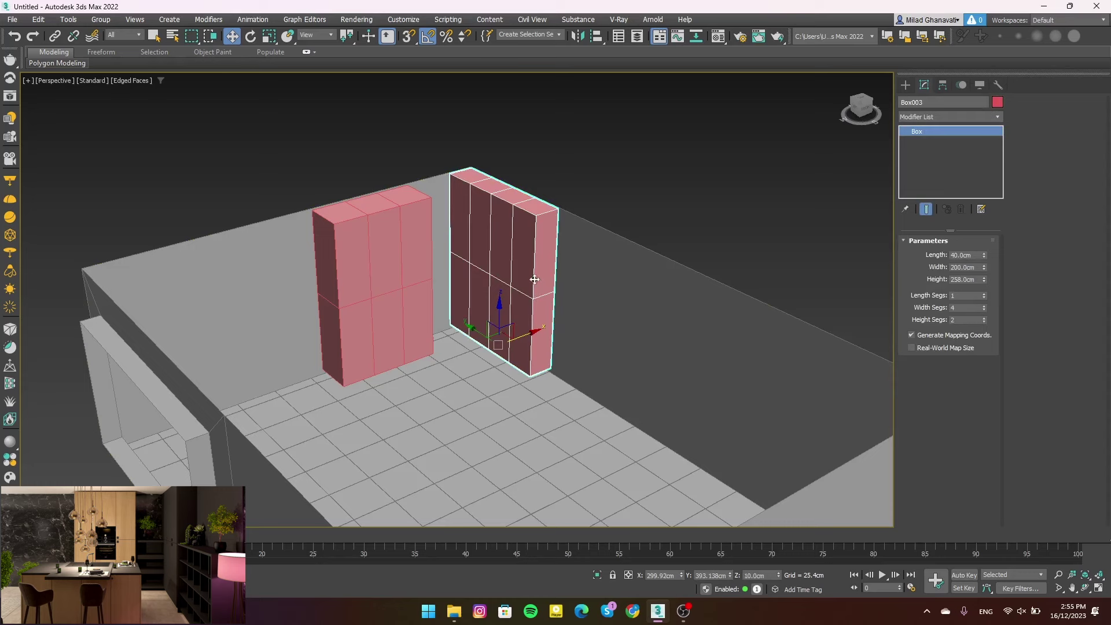
Convert the side box to Editable Poly, trying and cancelling a face extrude on its end column
right_click(524, 242)
left_click(646, 373)
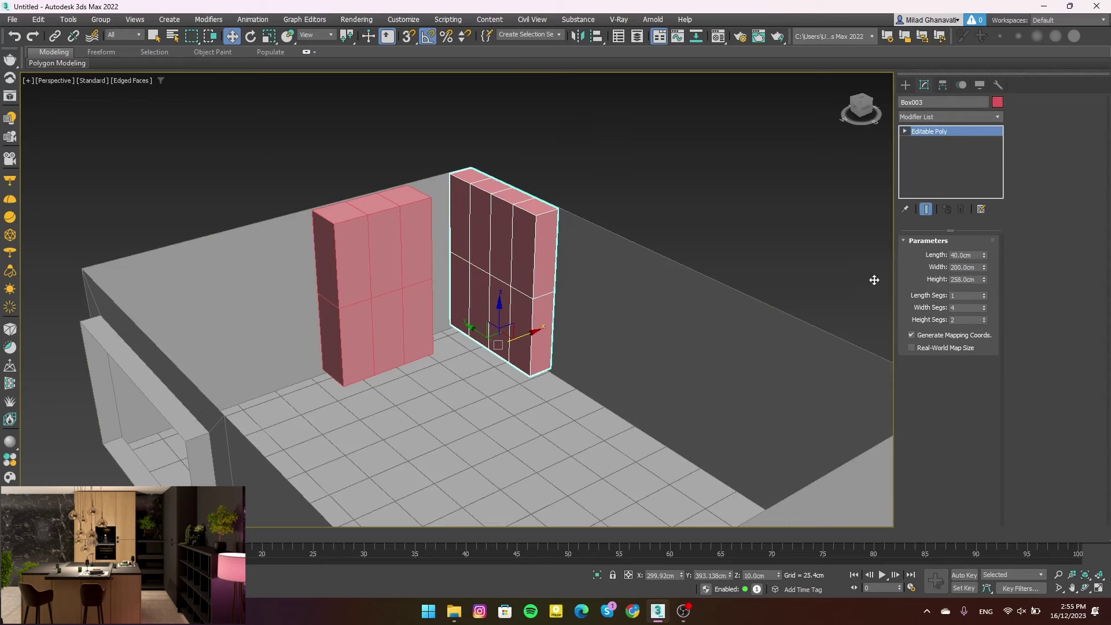
left_click(961, 254)
left_click(545, 255)
left_click(543, 335, "ctrl")
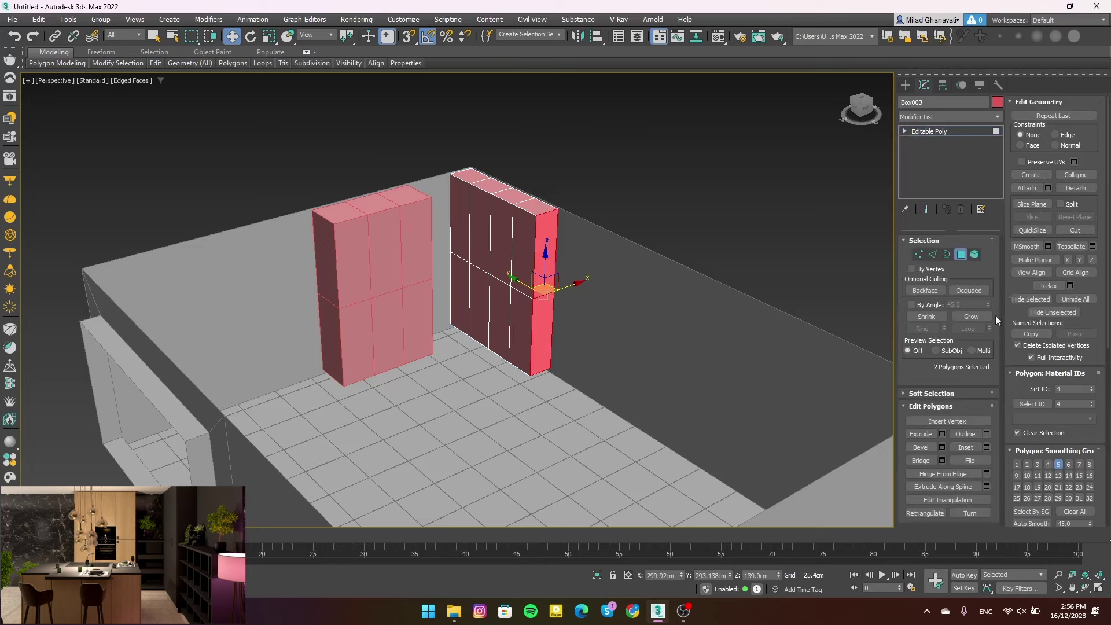
left_click(941, 434)
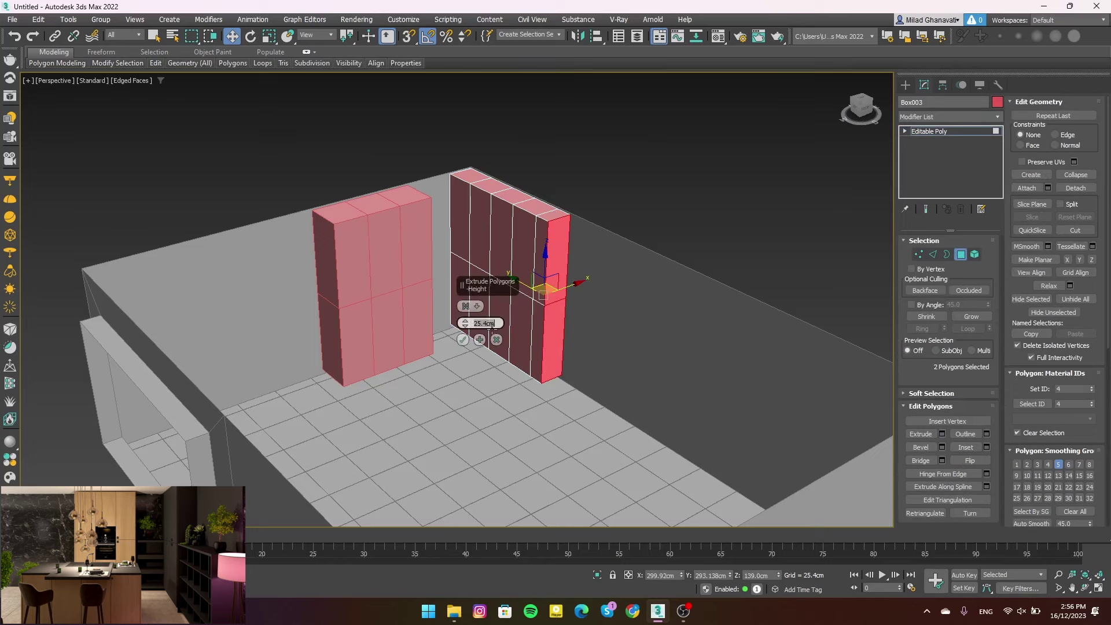
left_click(462, 340)
Connect two end-column edges with three horizontal edges
left_click(933, 254)
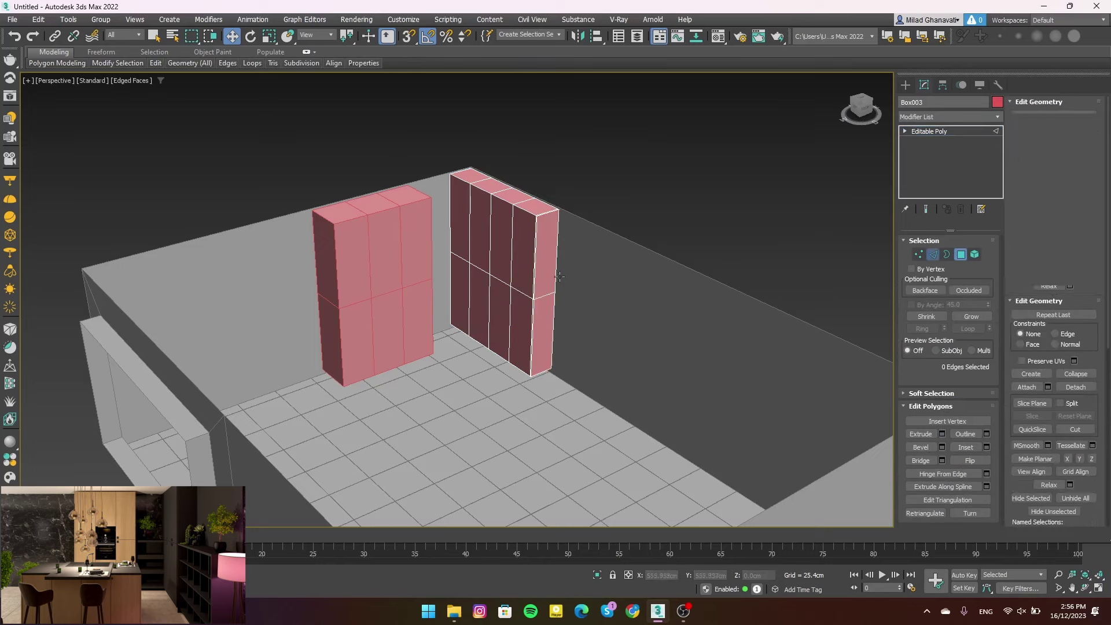
scroll(539, 290, "up", 5)
left_click(538, 290)
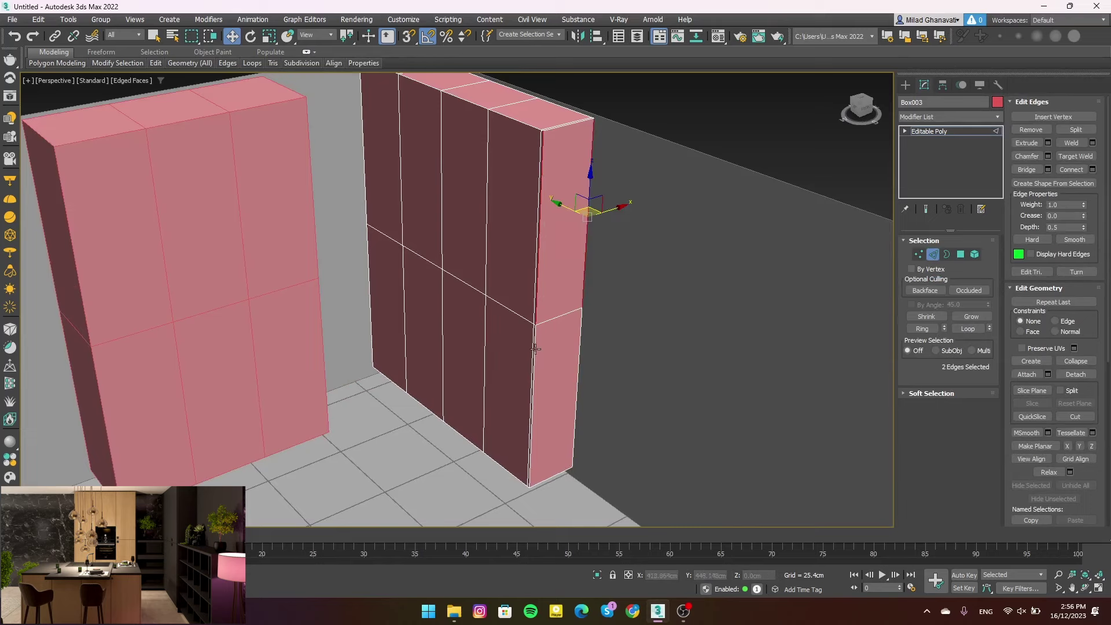
left_click(574, 354, "ctrl")
scroll(541, 315, "up", 4)
scroll(549, 326, "down", 1)
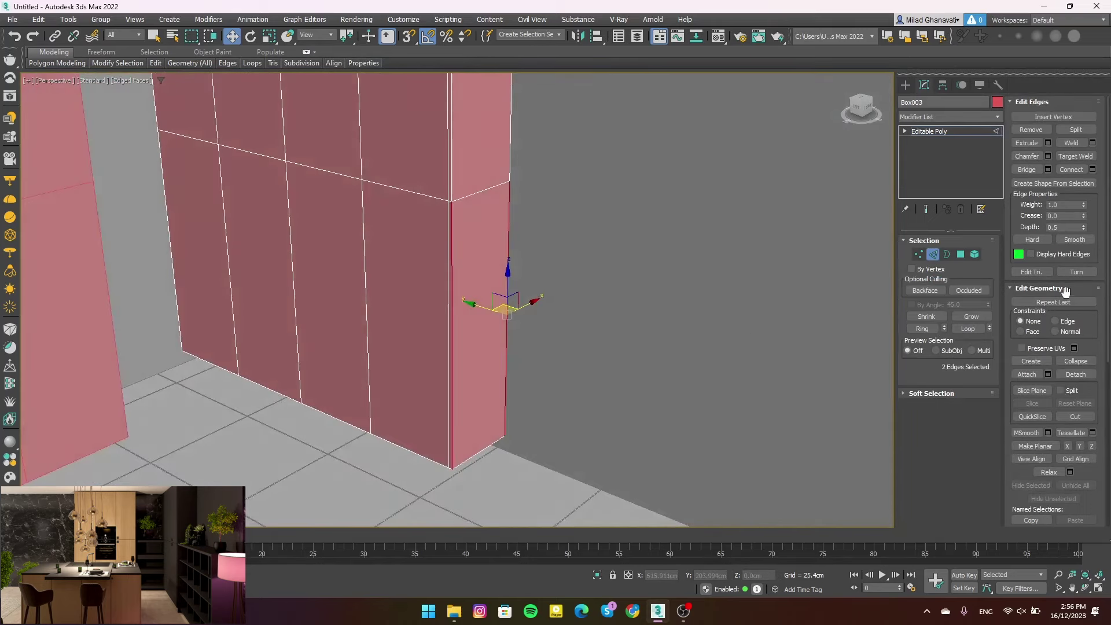
left_click(1092, 170)
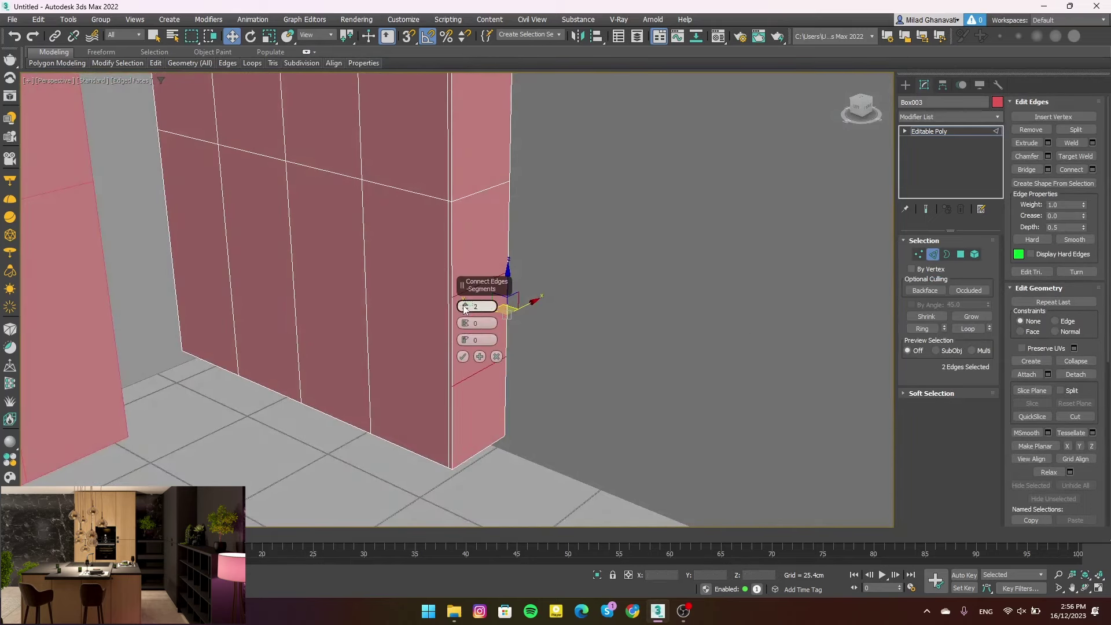
left_click(463, 356)
Add a vertical edge across the end column, slid toward the left
middle_click_drag(456, 355, 412, 344)
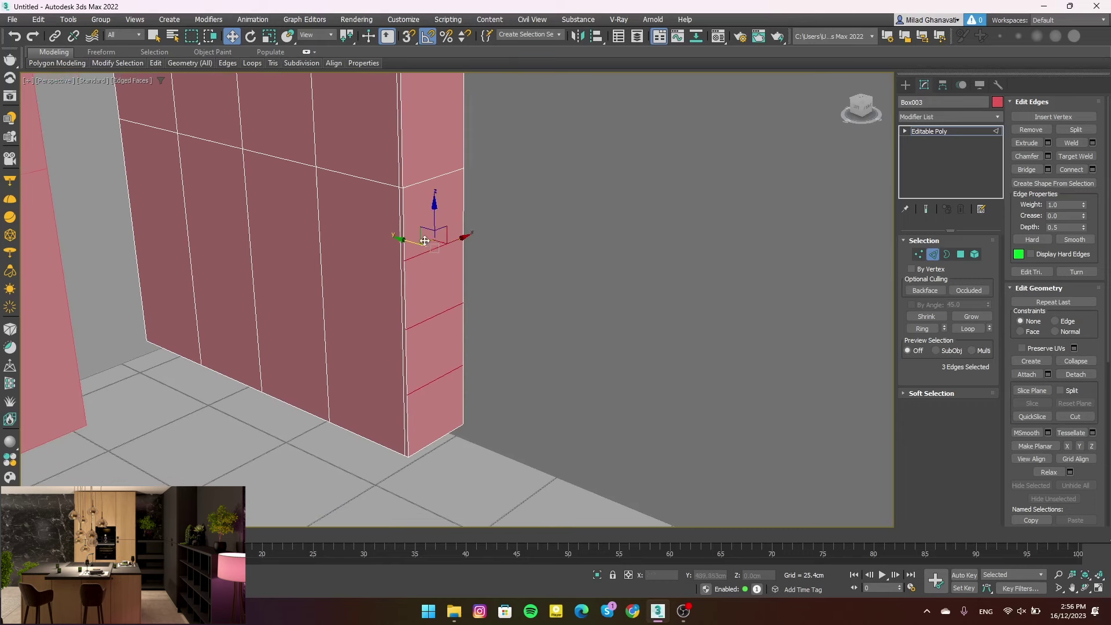
left_click(430, 439, "ctrl")
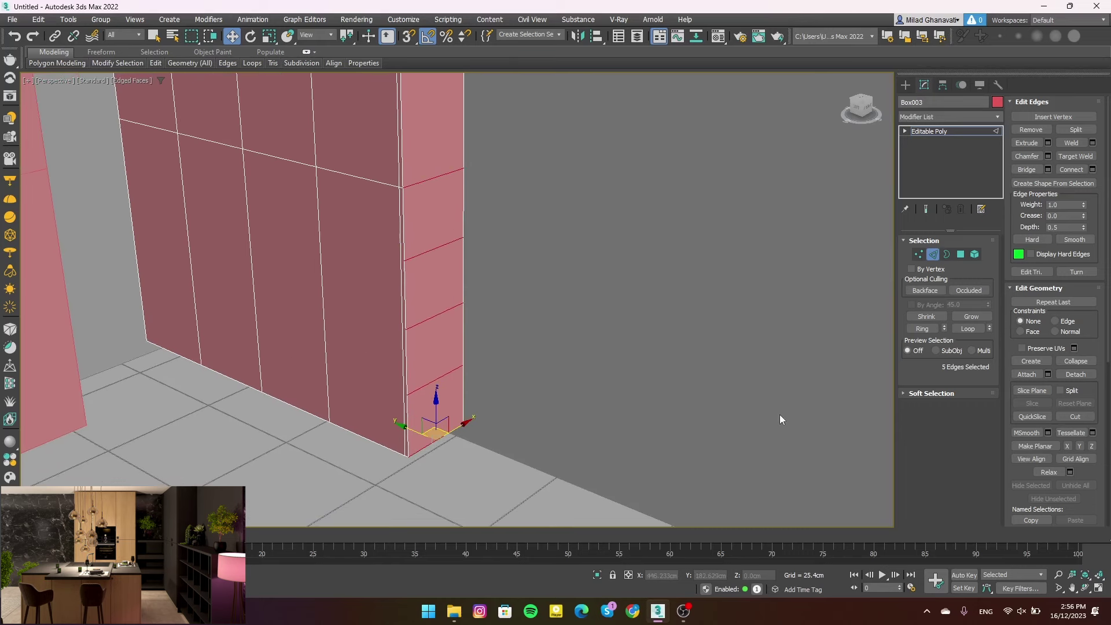
left_click(1093, 170)
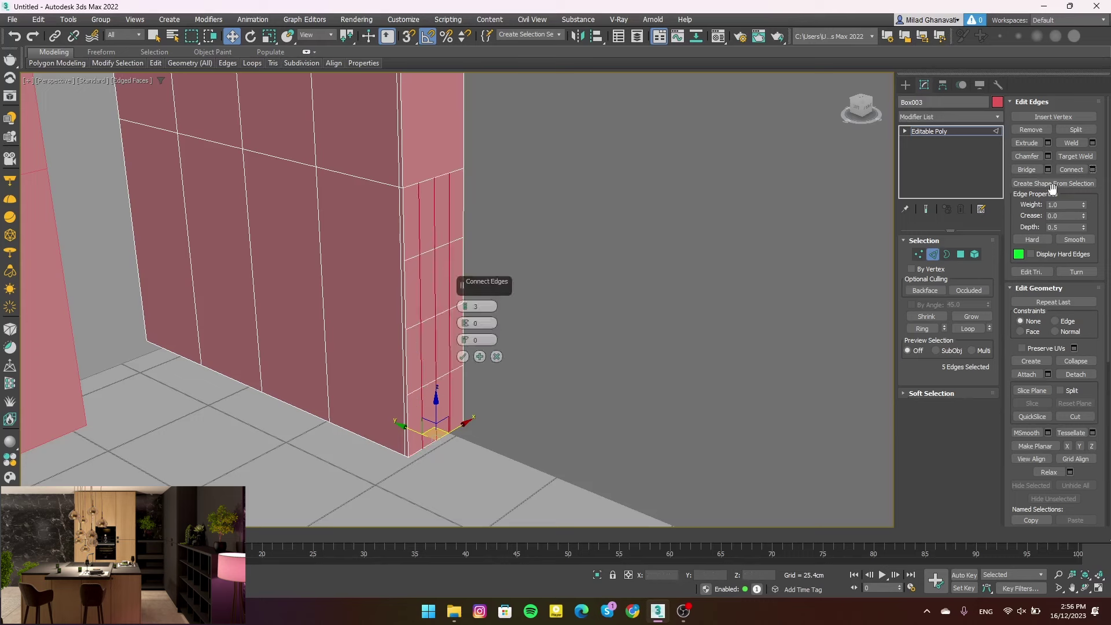
left_click_drag(464, 270, 412, 381)
left_click(462, 356)
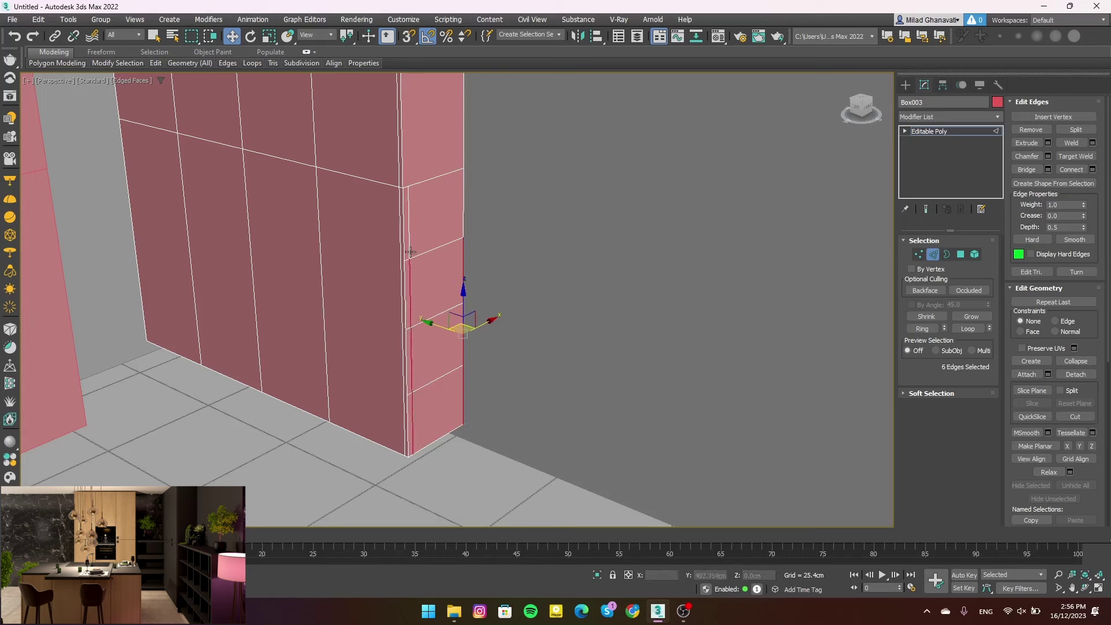
Connect the upper corner edges, sliding the new edge into position
left_click(465, 213, "ctrl")
left_click(1092, 170)
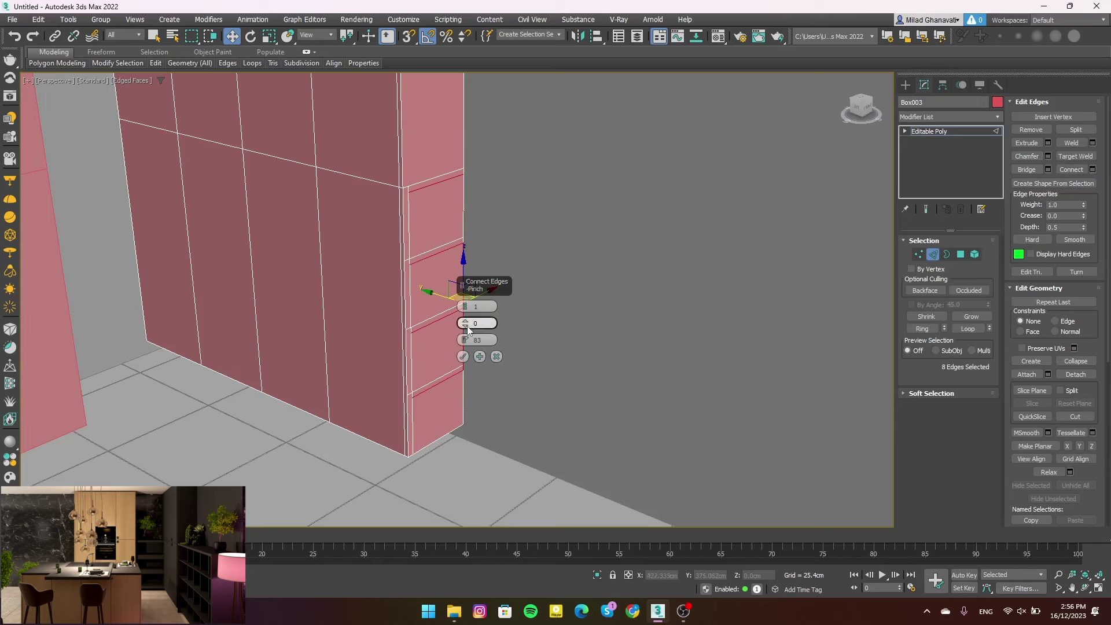
left_click_drag(465, 339, 520, 134)
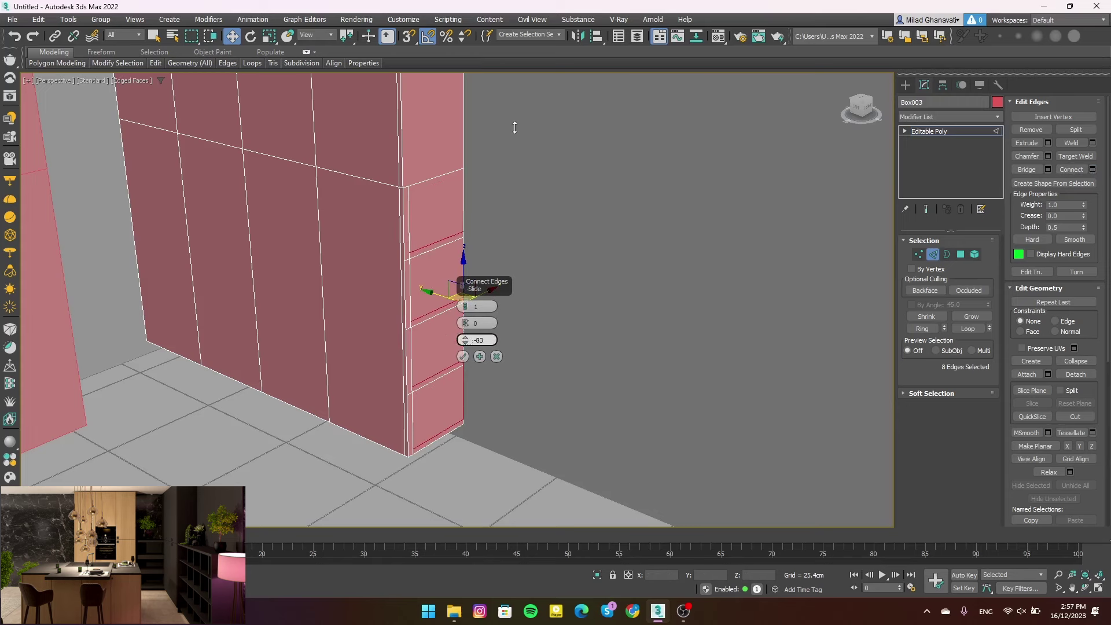
mouse_move(515, 127)
left_mouse_down()
mouse_move(487, 339)
mouse_move(491, 513)
left_mouse_up()
left_click(463, 356)
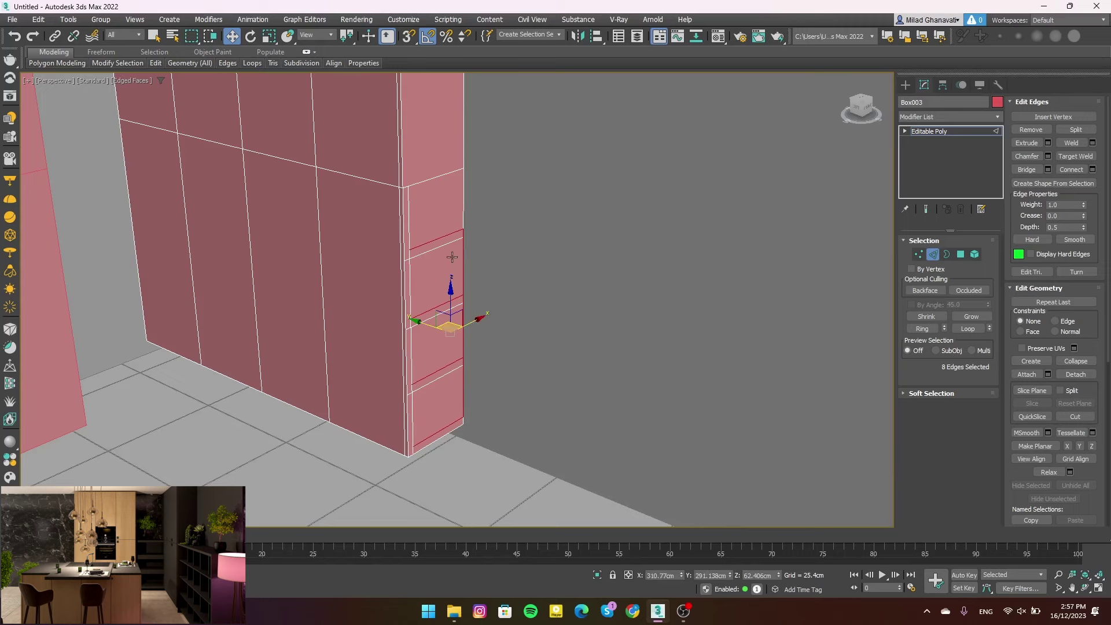
Connect another edge pair with Slide about -95, placing the edge near the upper section
scroll(452, 256, "down", 2)
left_click(463, 142)
scroll(438, 203, "up", 4)
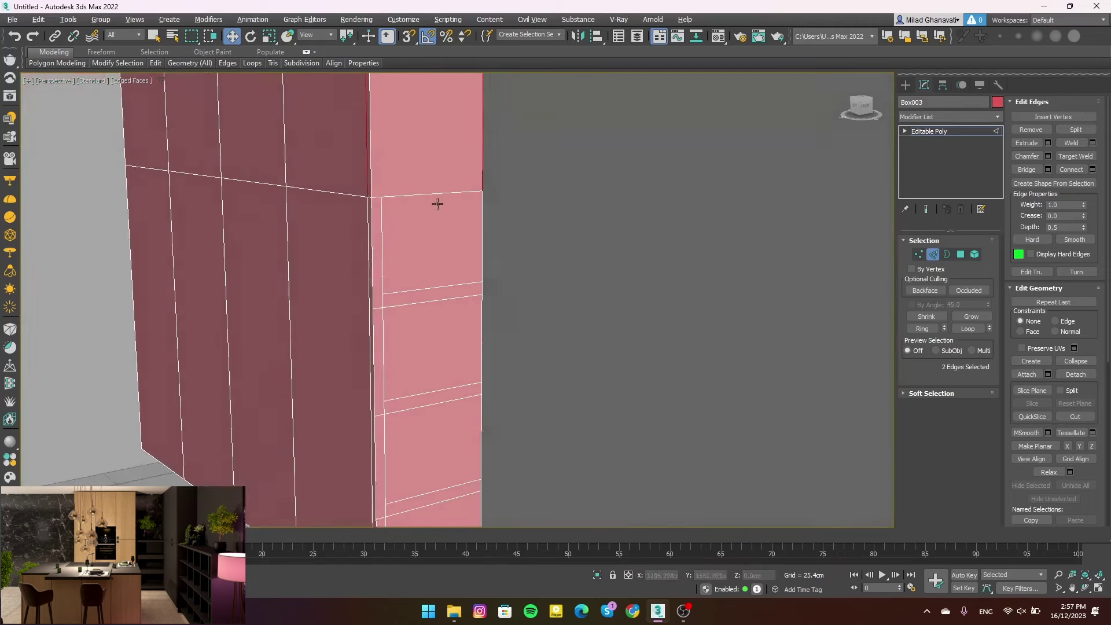
middle_click_drag(438, 204, 463, 206, "alt")
left_click(1093, 170)
scroll(520, 295, "down", 3)
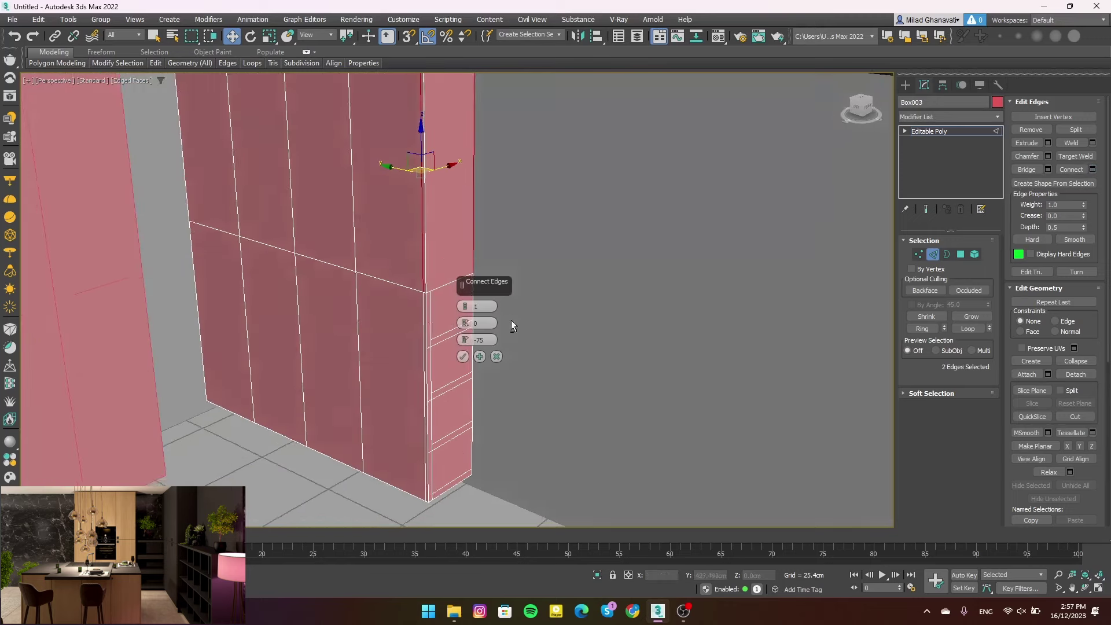
left_click_drag(465, 340, 449, 253)
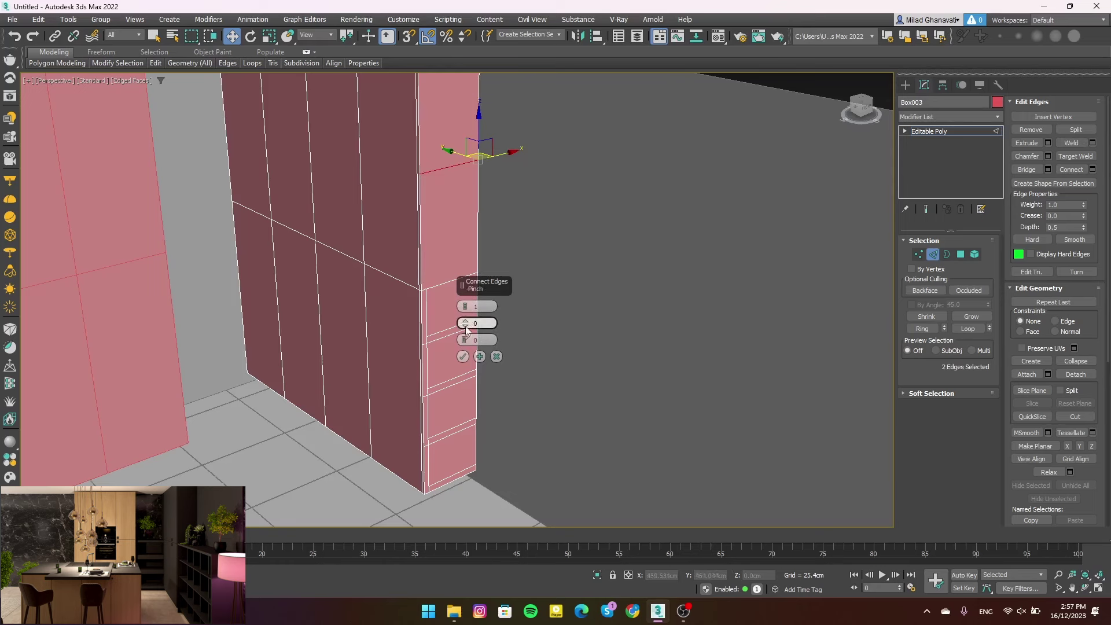
mouse_move(464, 339)
left_mouse_down()
mouse_move(460, 261)
mouse_move(473, 539)
left_mouse_up()
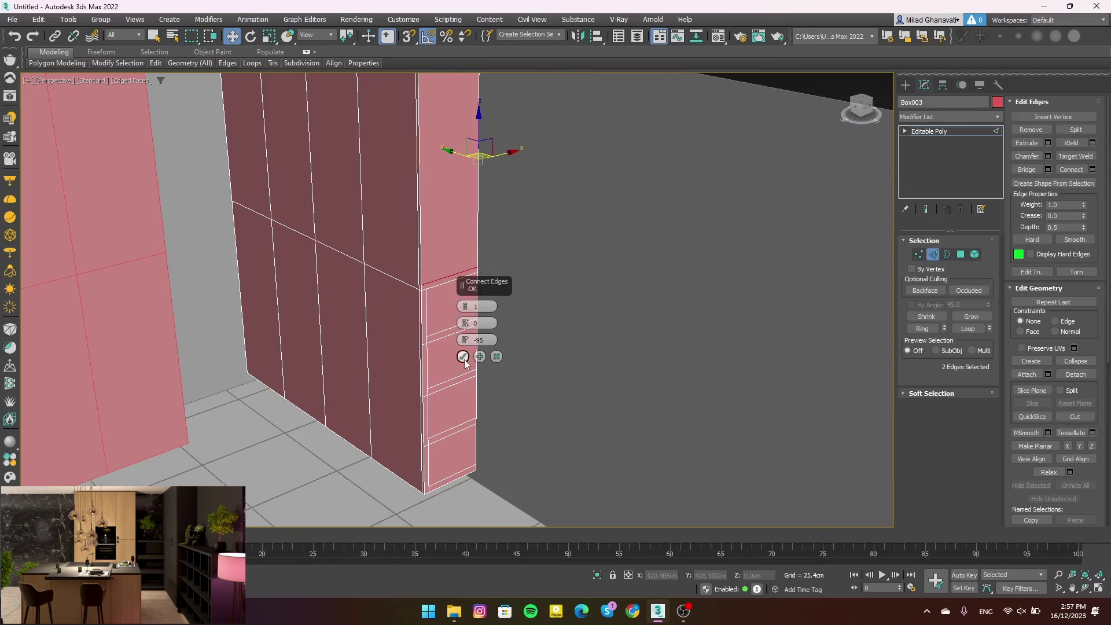
left_click(462, 357)
scroll(432, 283, "up", 4)
scroll(423, 291, "down", 3)
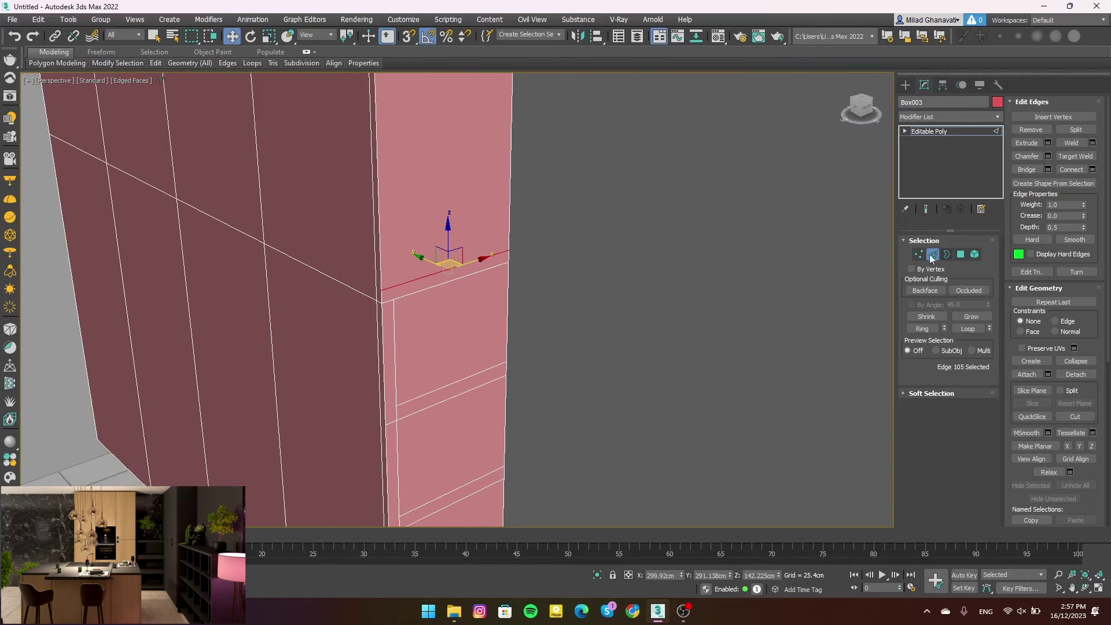
scroll(565, 272, "down", 5)
scroll(579, 287, "down", 1)
scroll(498, 290, "down", 3)
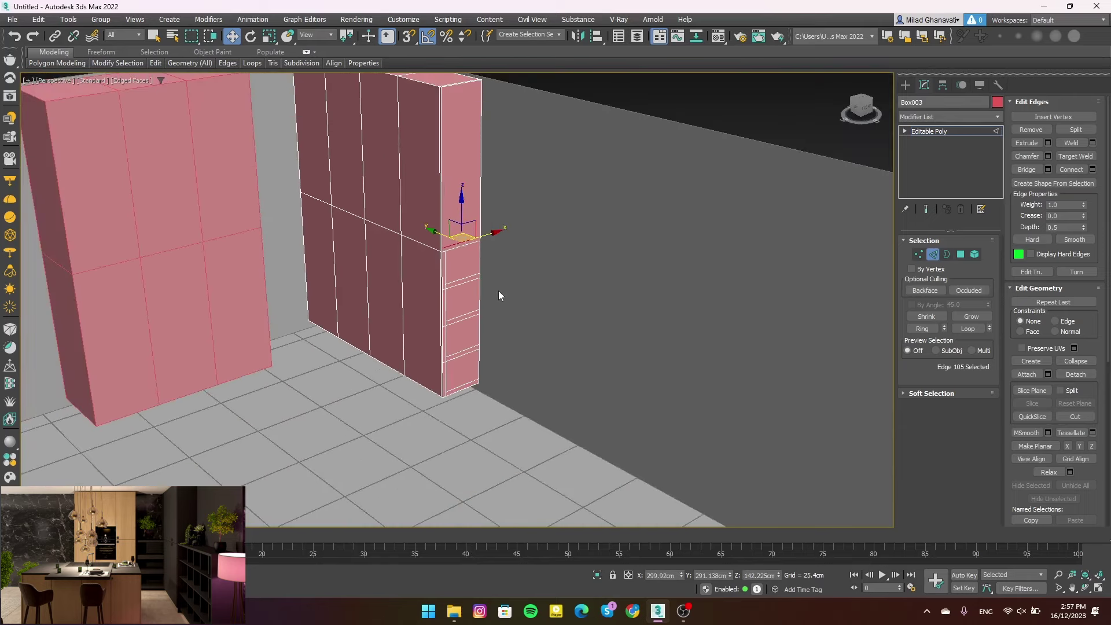
In Polygon mode, select the thin horizontal strips on the cabinet's end column
mouse_move(498, 291)
middle_mouse_down("alt")
mouse_move(568, 319)
mouse_move(643, 308)
middle_mouse_up("alt")
key("4")
left_click_drag(509, 265, 449, 267)
scroll(449, 268, "up", 4)
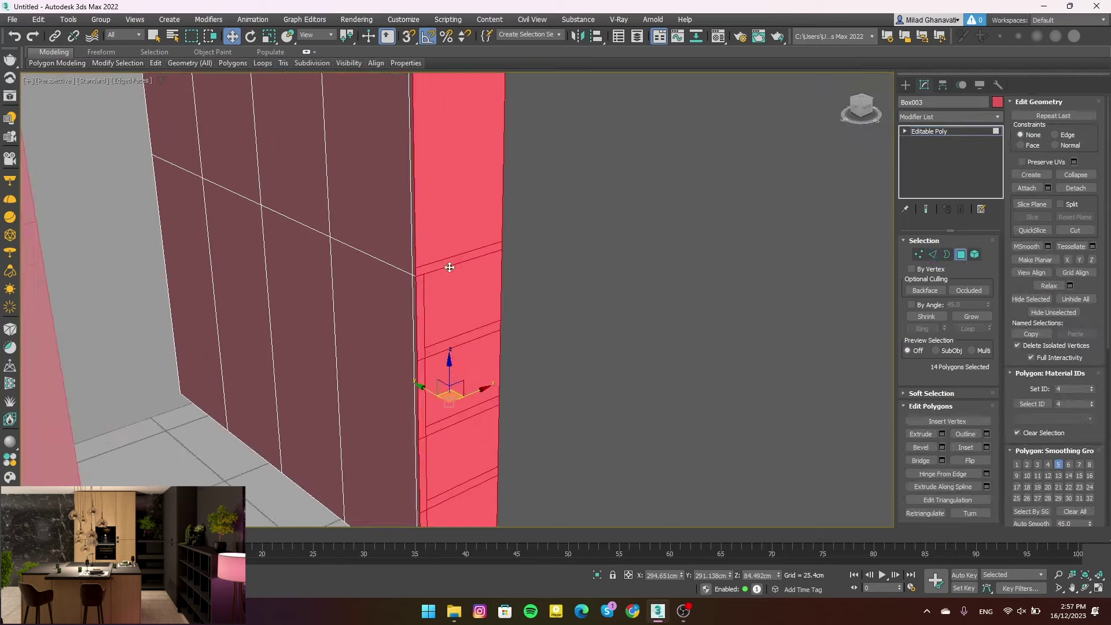
left_click(450, 267)
left_click(462, 336, "ctrl")
left_click(469, 486, "ctrl")
scroll(439, 365, "down", 2)
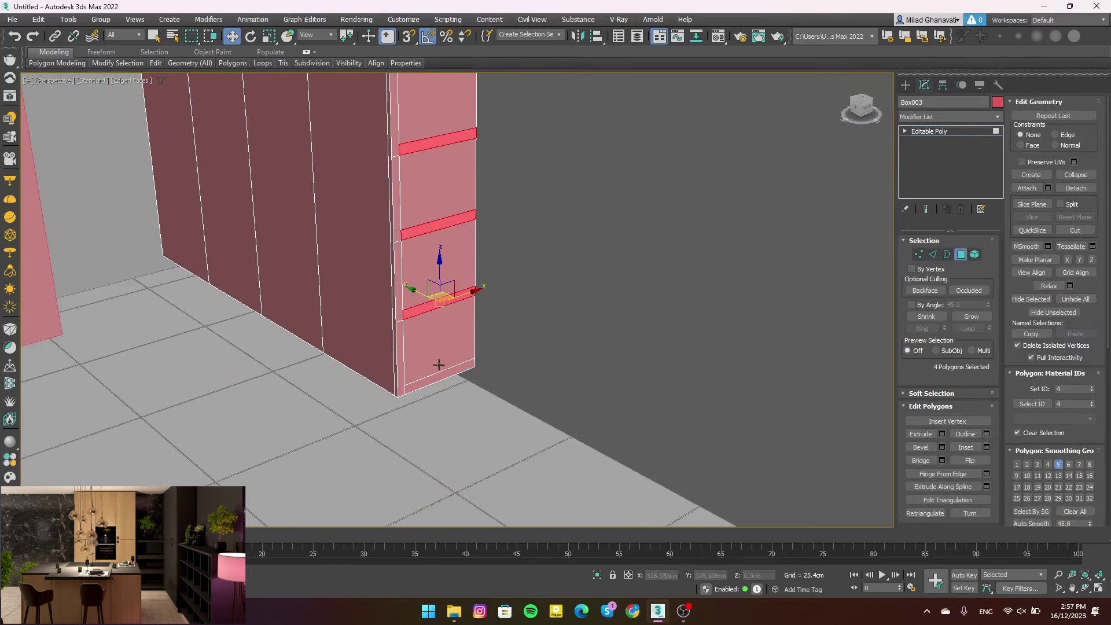
scroll(407, 394, "up", 2)
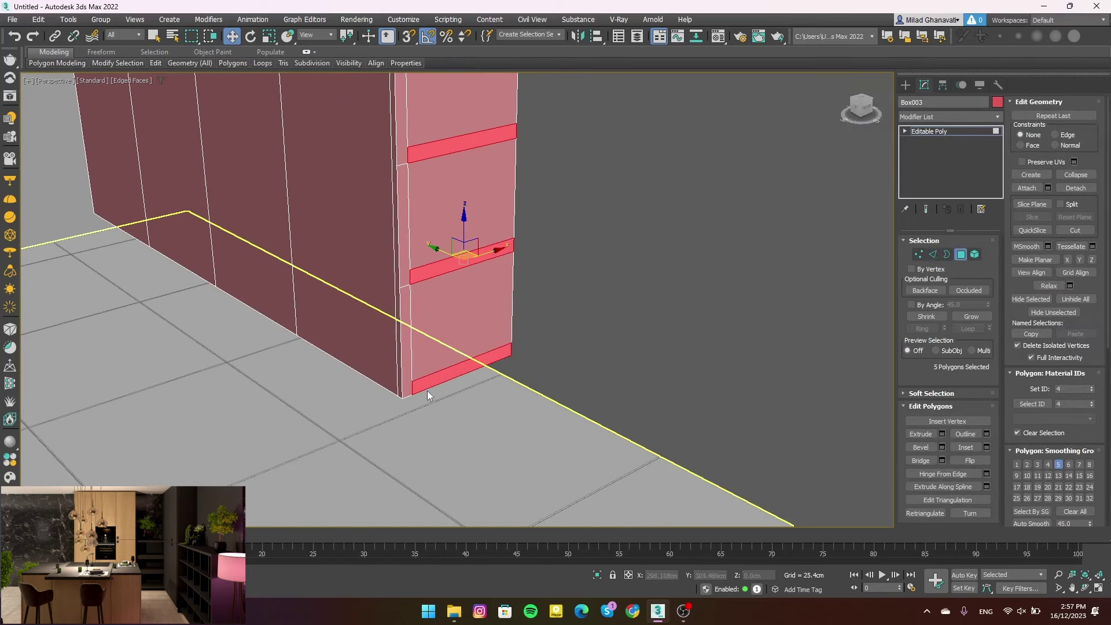
Extrude the selected strips outward by 2 cm
left_click(942, 434)
key("ctrl+a")
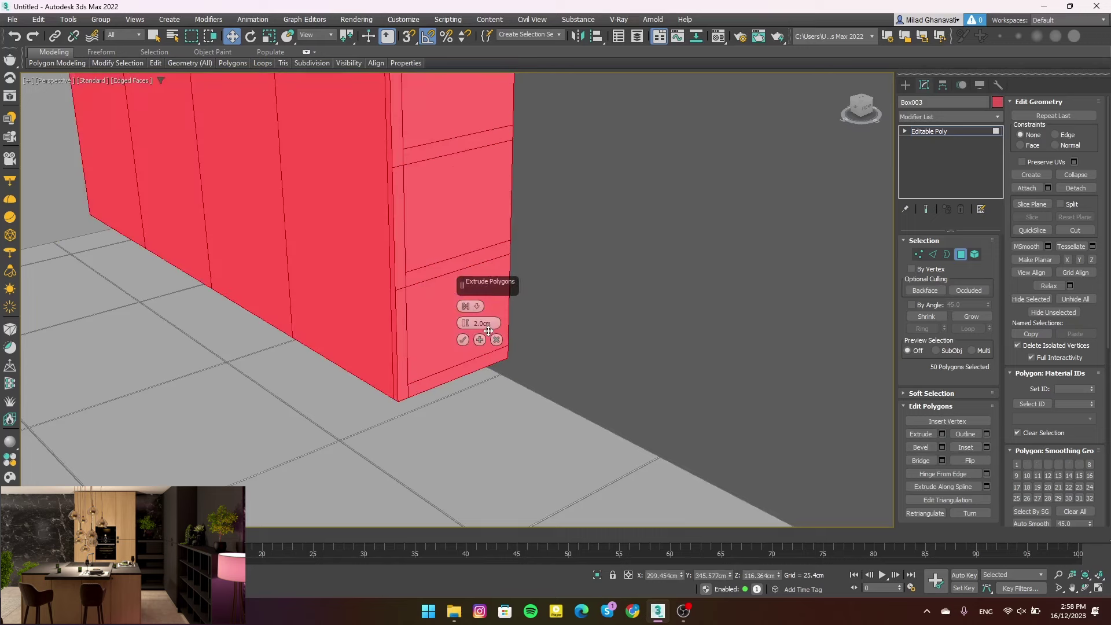
key("ctrl+z")
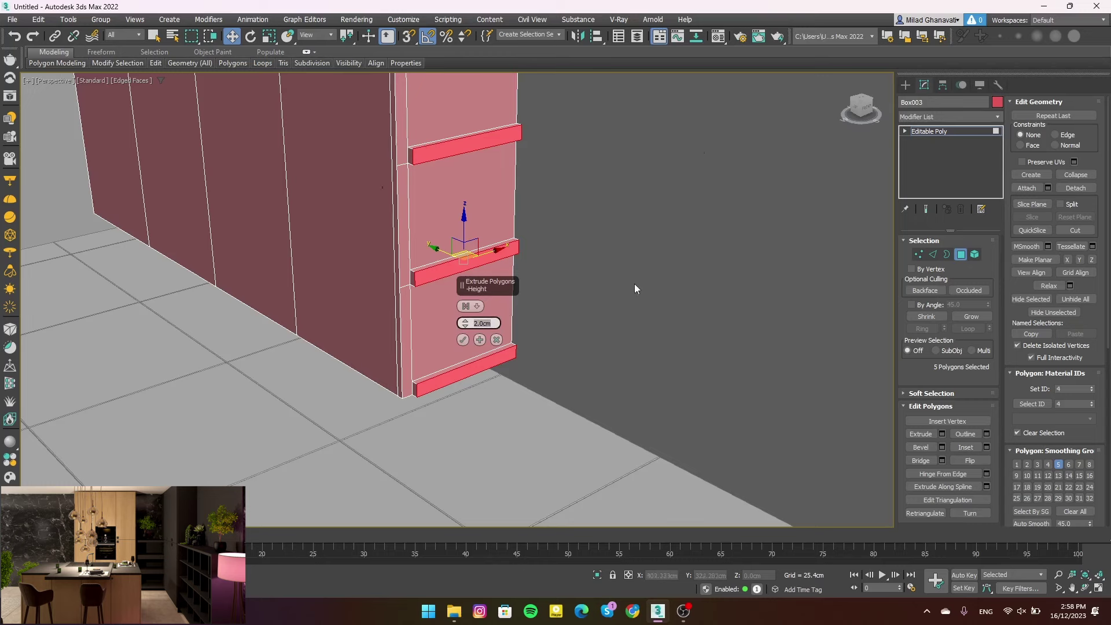
mouse_move(794, 272)
middle_mouse_down("alt")
mouse_move(588, 310)
mouse_move(583, 293)
middle_mouse_up("alt")
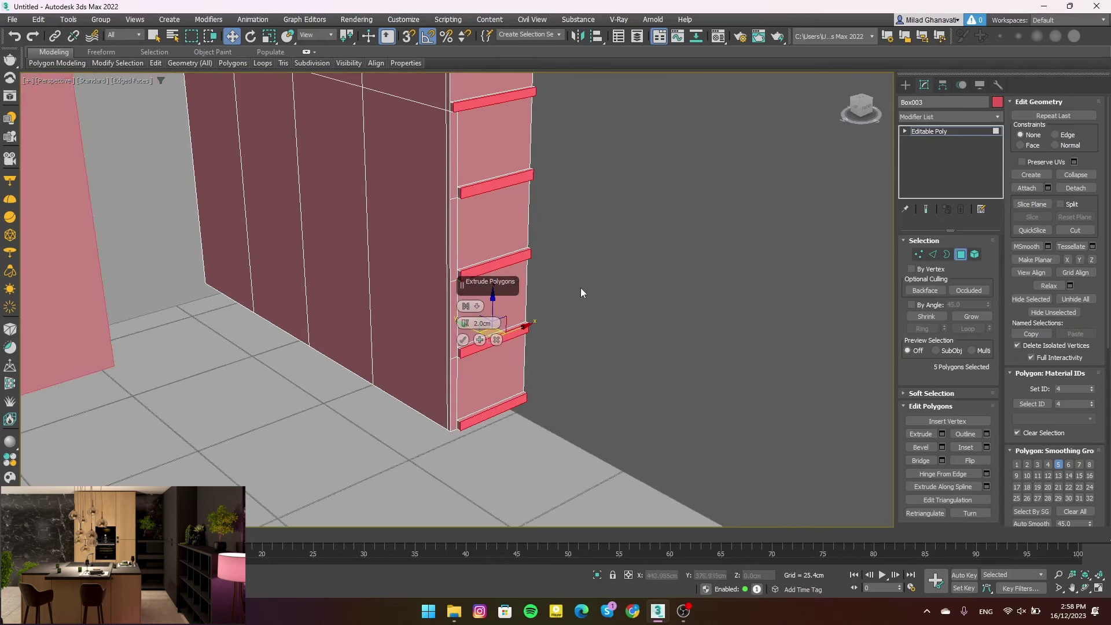
key("Return")
left_click(932, 255)
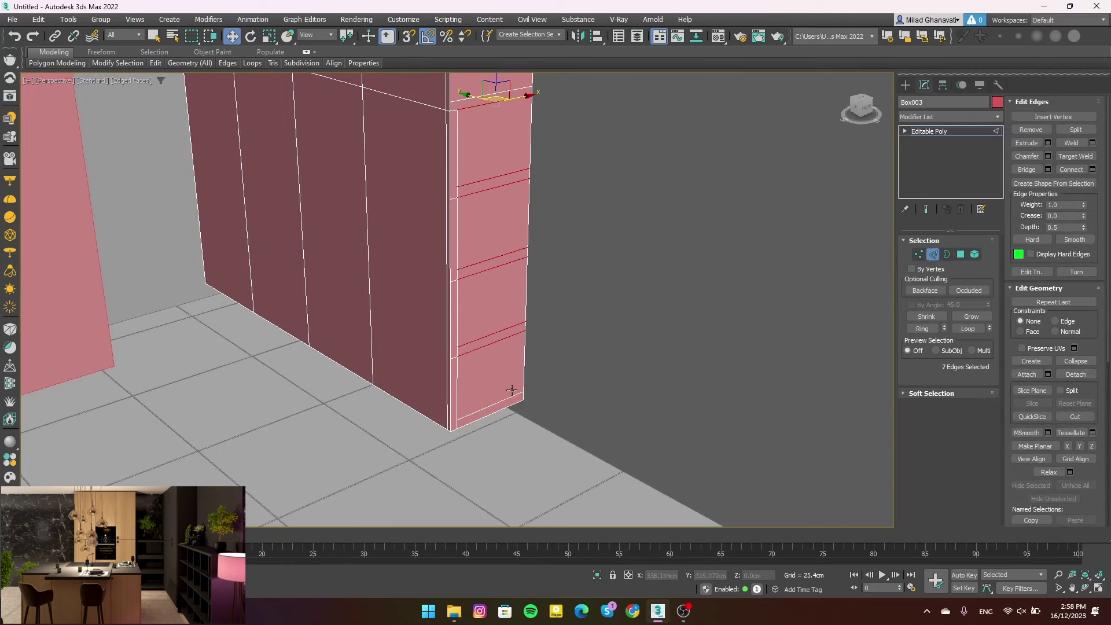
Connect the chosen side edges with a new edge
left_click(1092, 170)
scroll(523, 173, "up", 5)
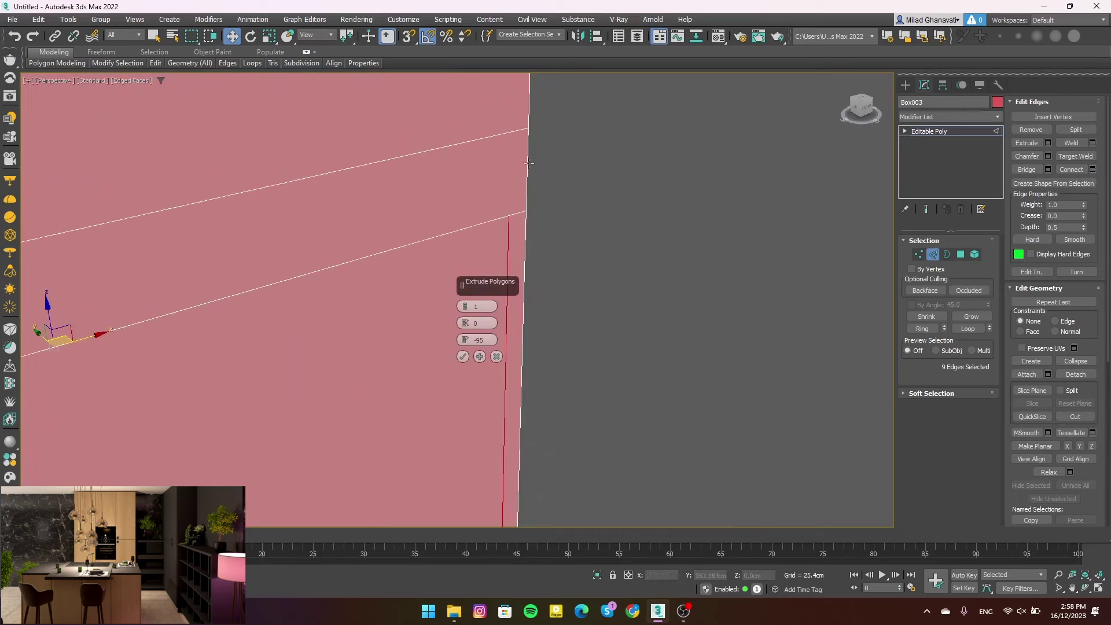
key("Return")
In Polygon mode, select the side strip polygons, including the top strip
left_click(961, 254)
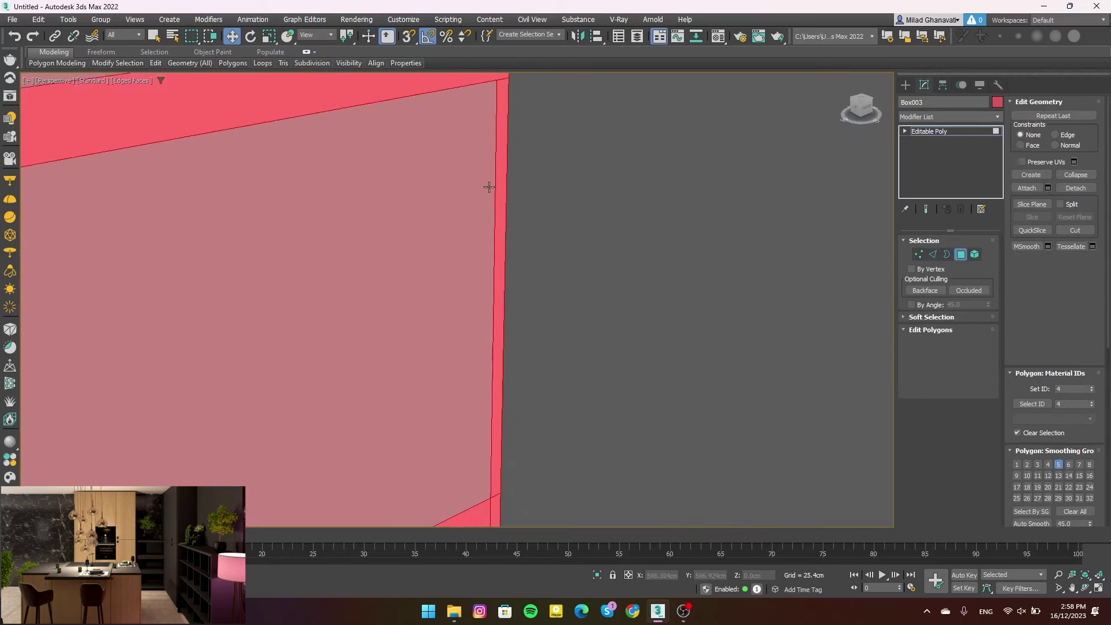
middle_click_drag(488, 186, 477, 346)
scroll(477, 346, "down", 5)
left_click(440, 183, "ctrl")
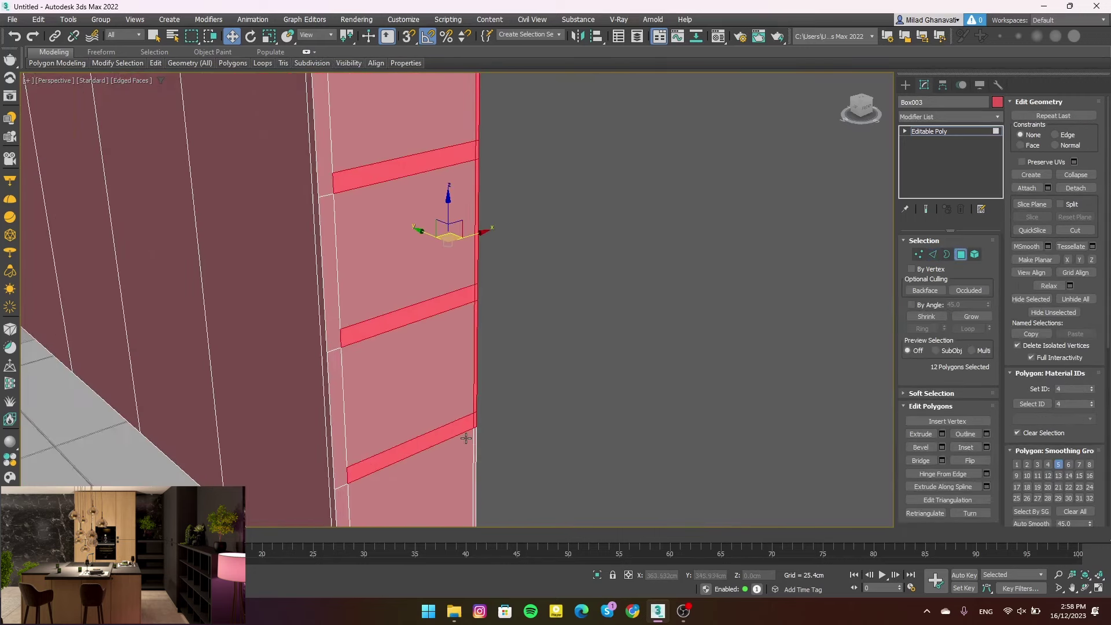
scroll(463, 349, "up", 5)
scroll(463, 349, "down", 5)
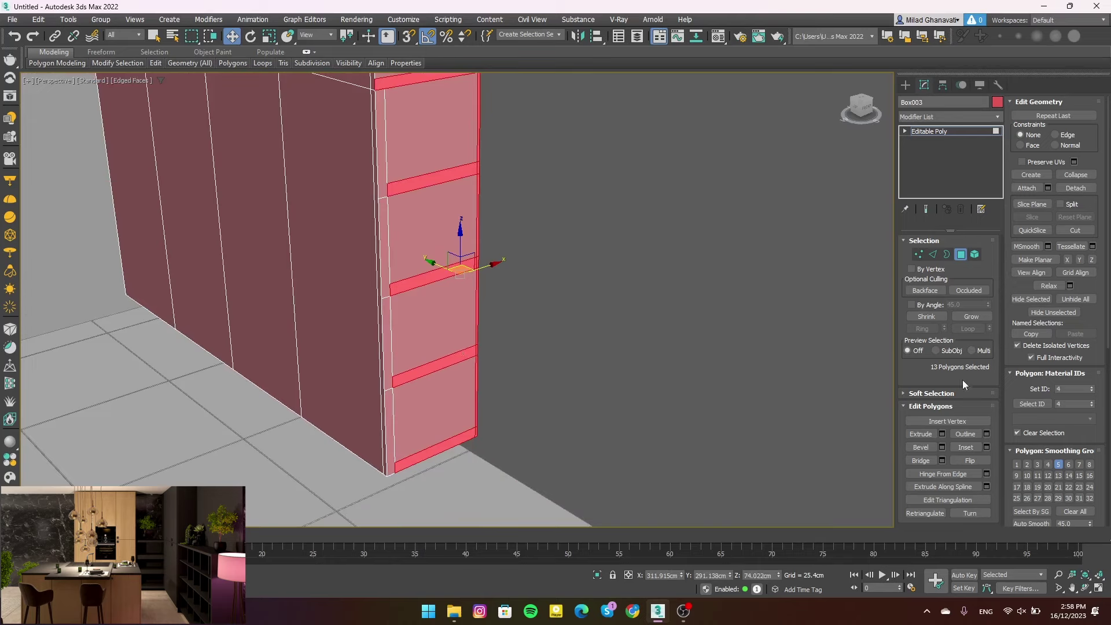
Extrude the selected strips outward 180 cm to form the open shelves
key("shift+e")
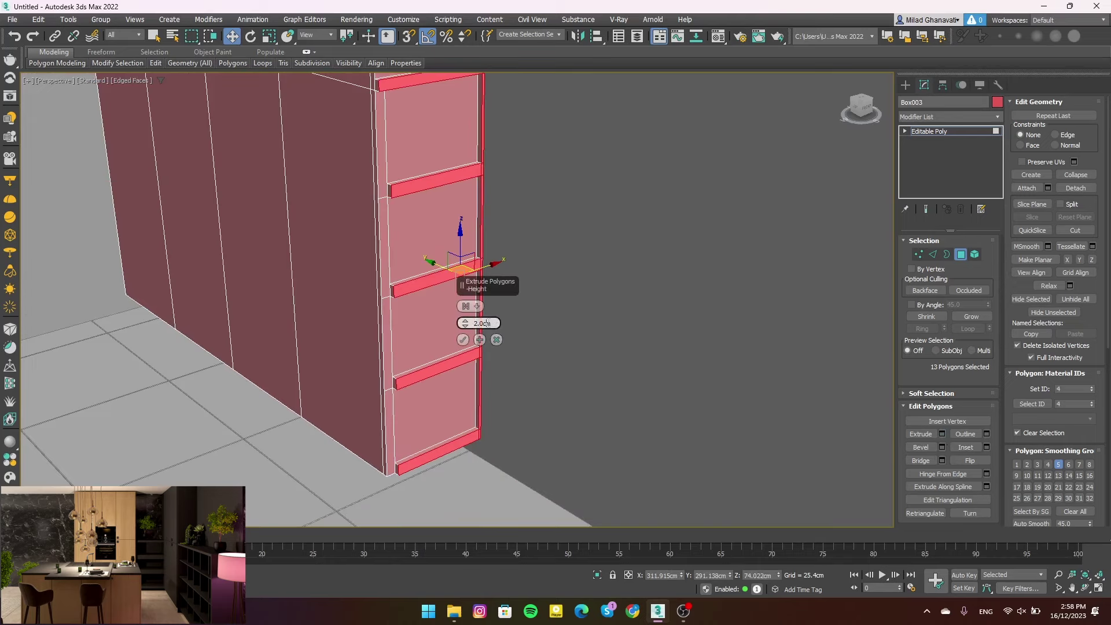
type("20")
key("Return")
scroll(478, 324, "down", 3)
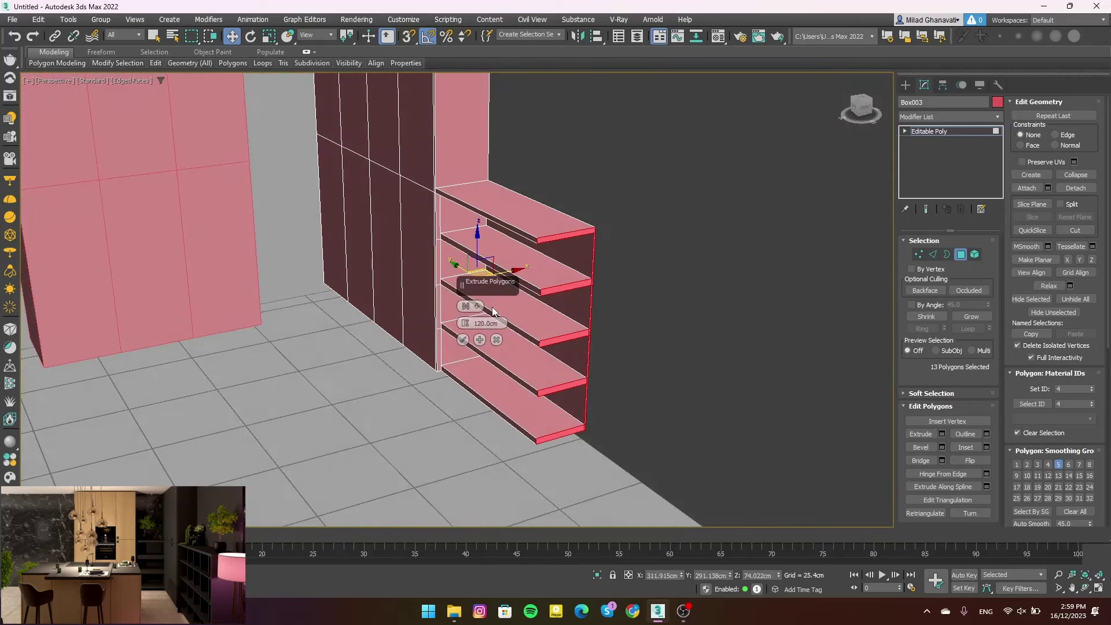
type("80")
key("Return")
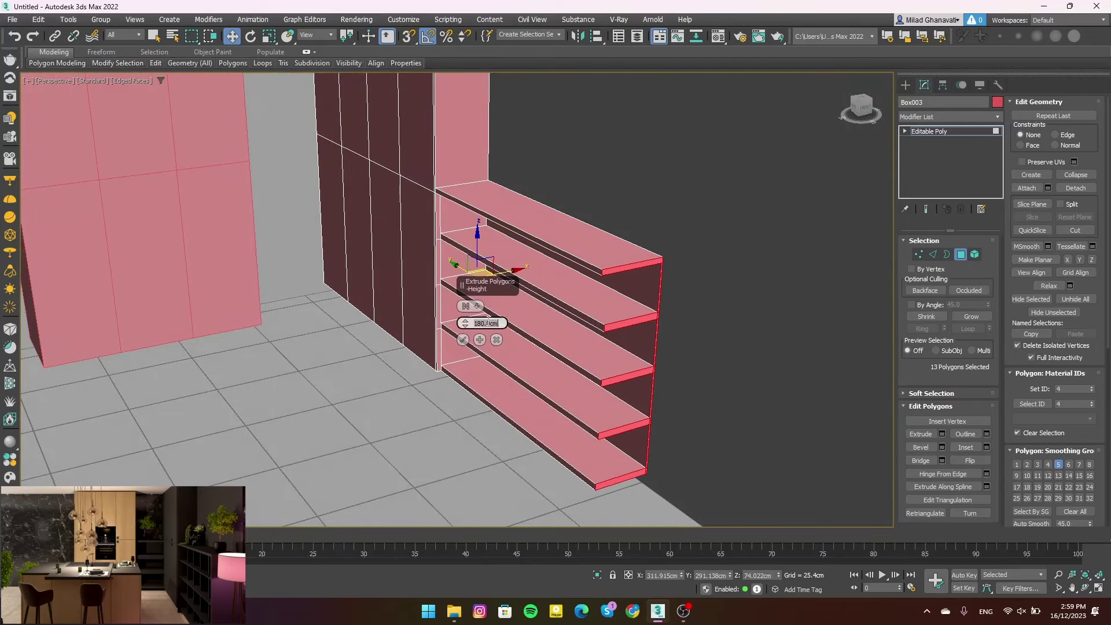
left_click(462, 340)
In Edge mode, select the first front edges of the shelves
left_click(961, 254)
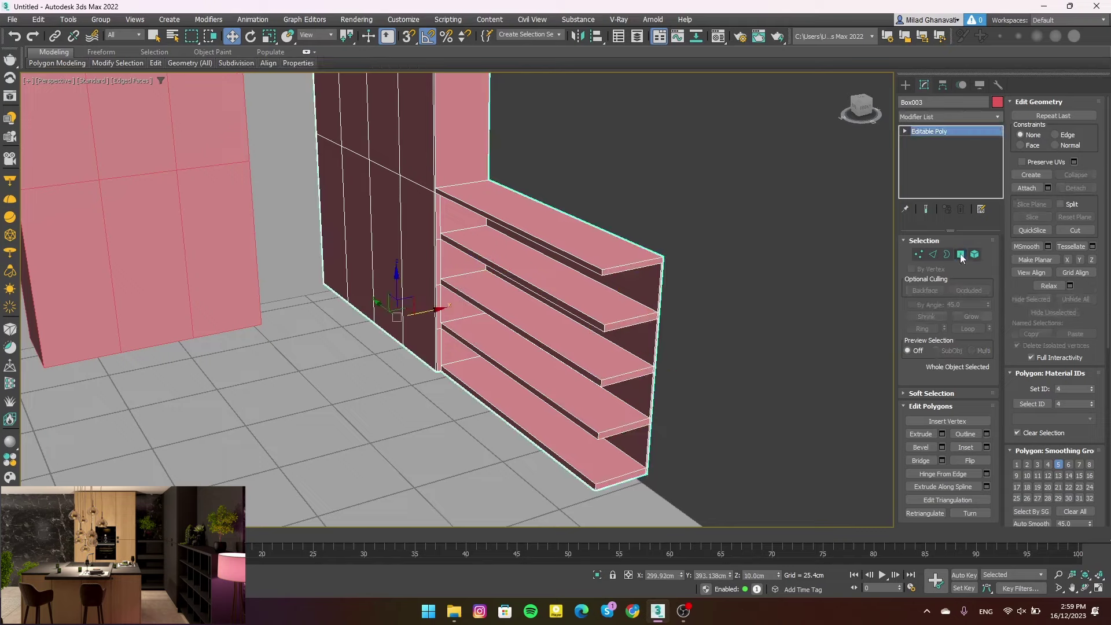
scroll(538, 378, "up", 3)
middle_click_drag(538, 378, 546, 322, "alt")
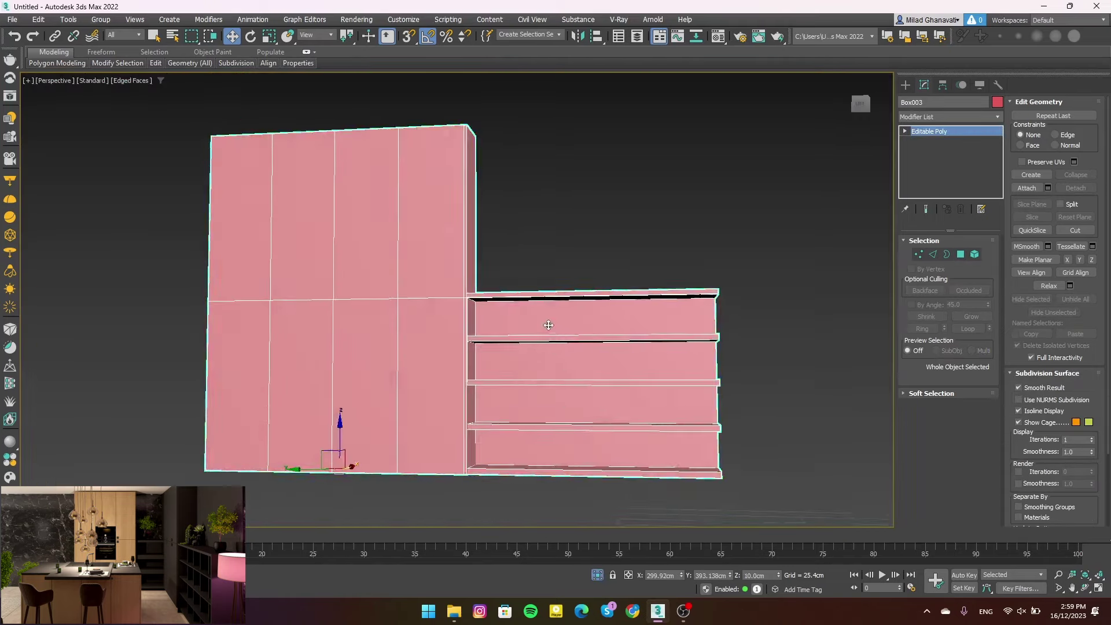
scroll(545, 322, "up", 3)
left_click(933, 254)
scroll(360, 286, "up", 2)
left_click(377, 230)
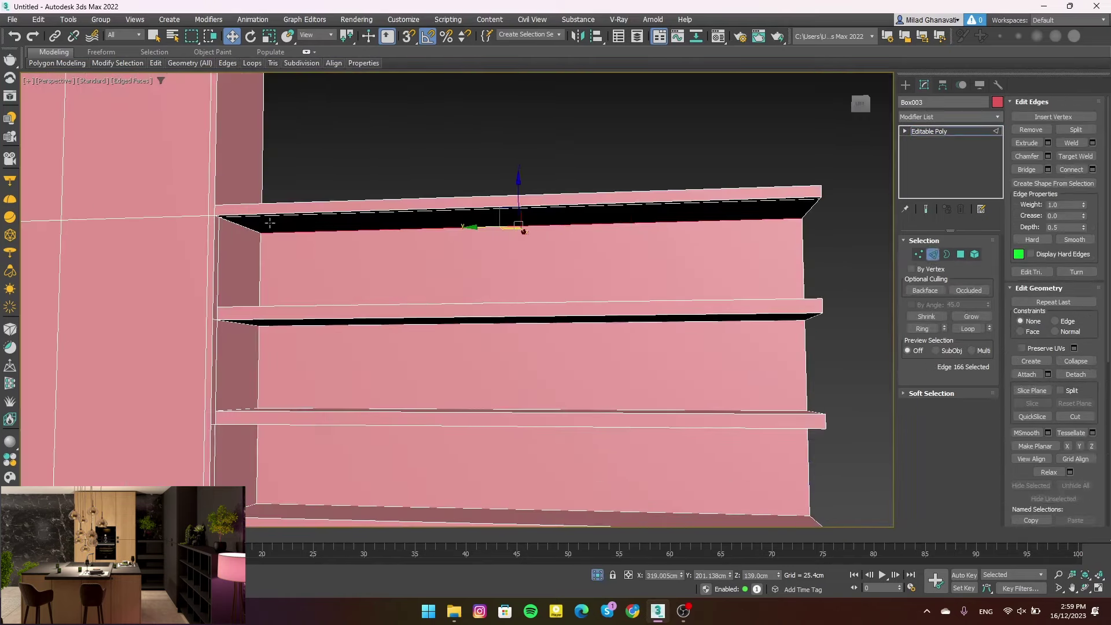
scroll(377, 230, "up", 3)
left_click(443, 428, "ctrl")
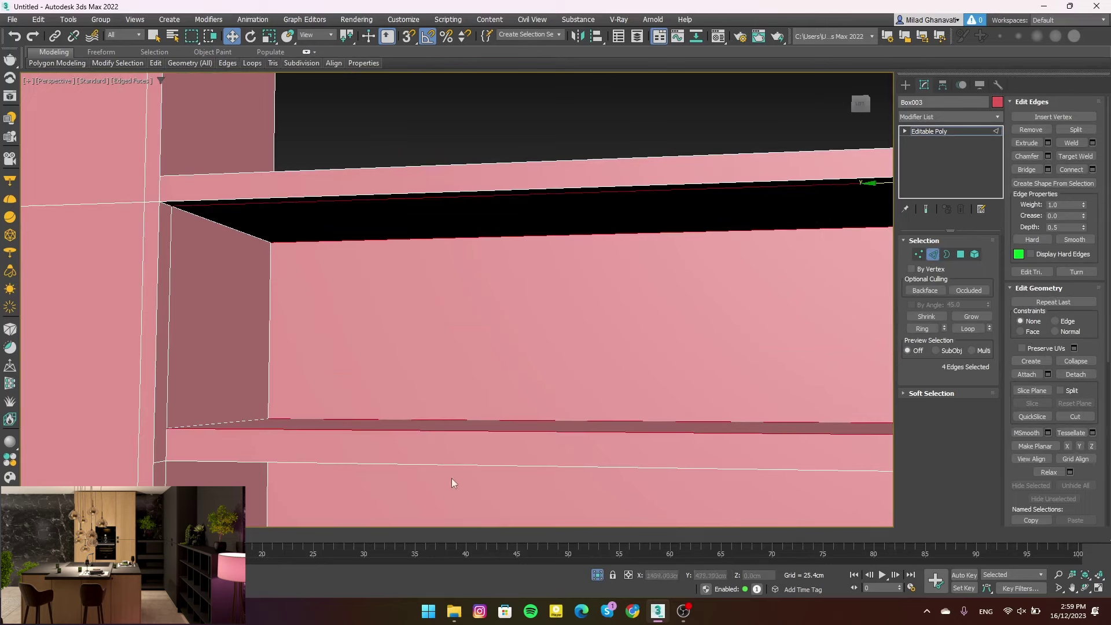
Add the underside and lower shelf edges to the selection
mouse_move(451, 483)
middle_mouse_down("alt")
mouse_move(431, 322)
mouse_move(400, 276)
middle_mouse_up("alt")
left_click(471, 378, "ctrl")
left_click(432, 289, "ctrl")
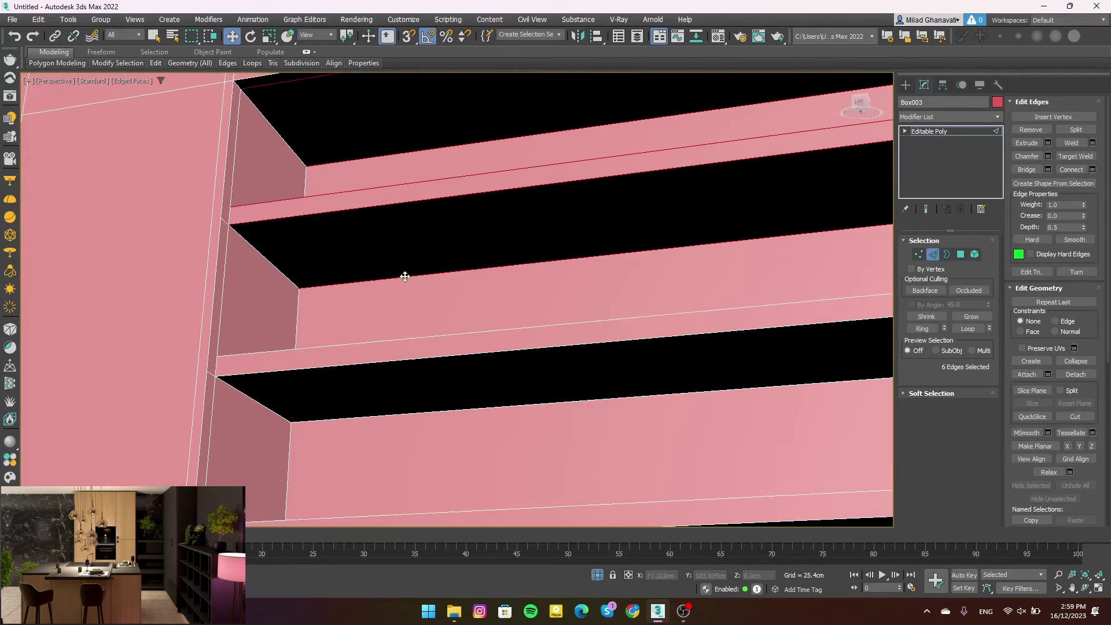
left_click(437, 336, "ctrl")
left_click(443, 359, "ctrl")
left_click(445, 413, "ctrl")
scroll(441, 416, "up", 2)
scroll(441, 416, "down", 2)
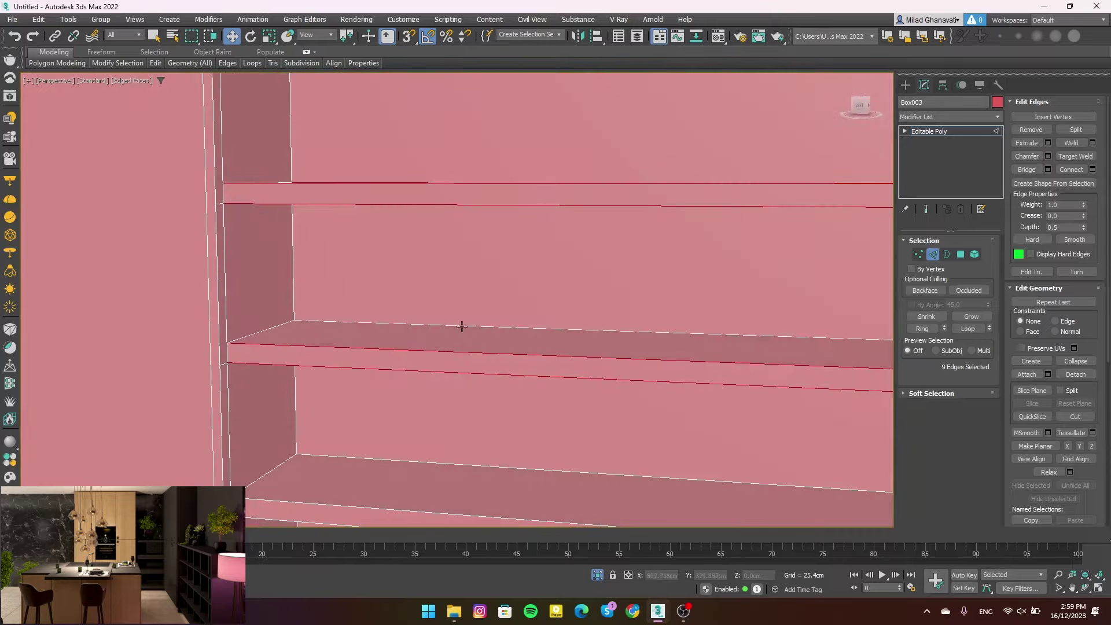
scroll(461, 325, "down", 2)
left_click(495, 315, "ctrl")
scroll(518, 349, "up", 2)
left_click(507, 386, "ctrl")
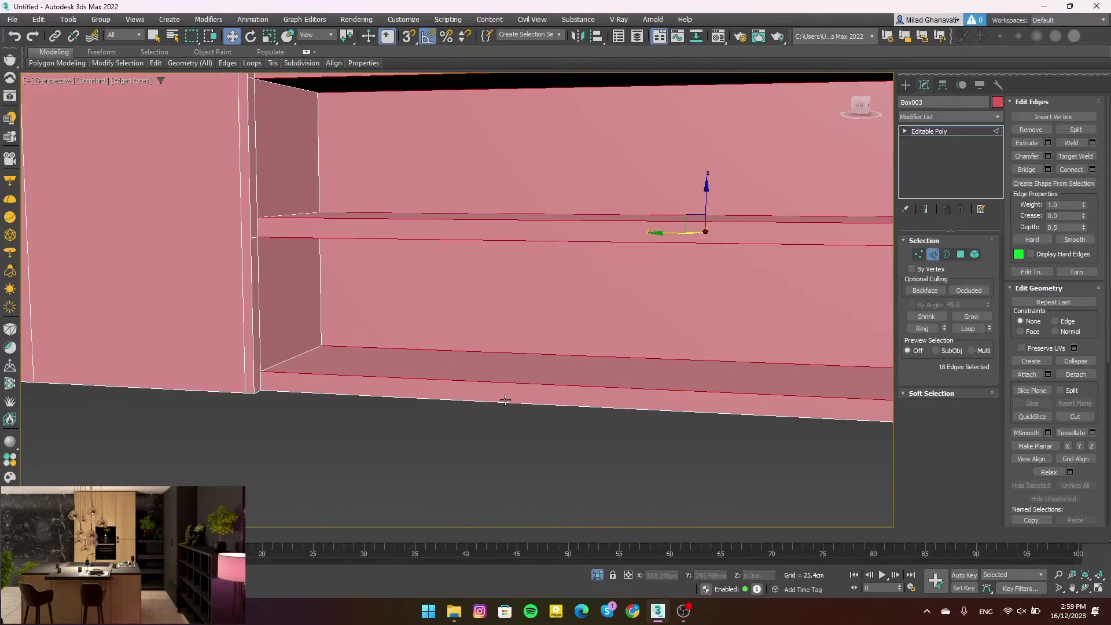
left_click(506, 405, "ctrl")
Add the bottom front and upper shelf edges, dropping one wrongly picked edge
middle_click_drag(507, 405, 511, 377, "alt")
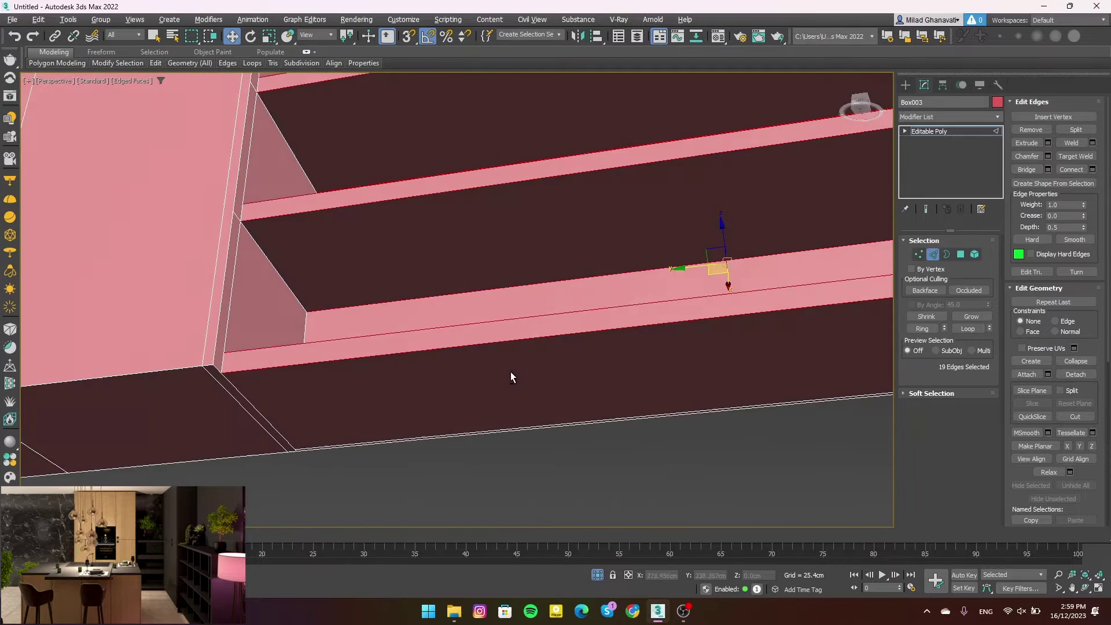
left_click(527, 428, "ctrl")
scroll(526, 428, "down", 3)
middle_click_drag(508, 340, 521, 241, "alt")
scroll(528, 203, "up", 4)
left_click(528, 219, "ctrl")
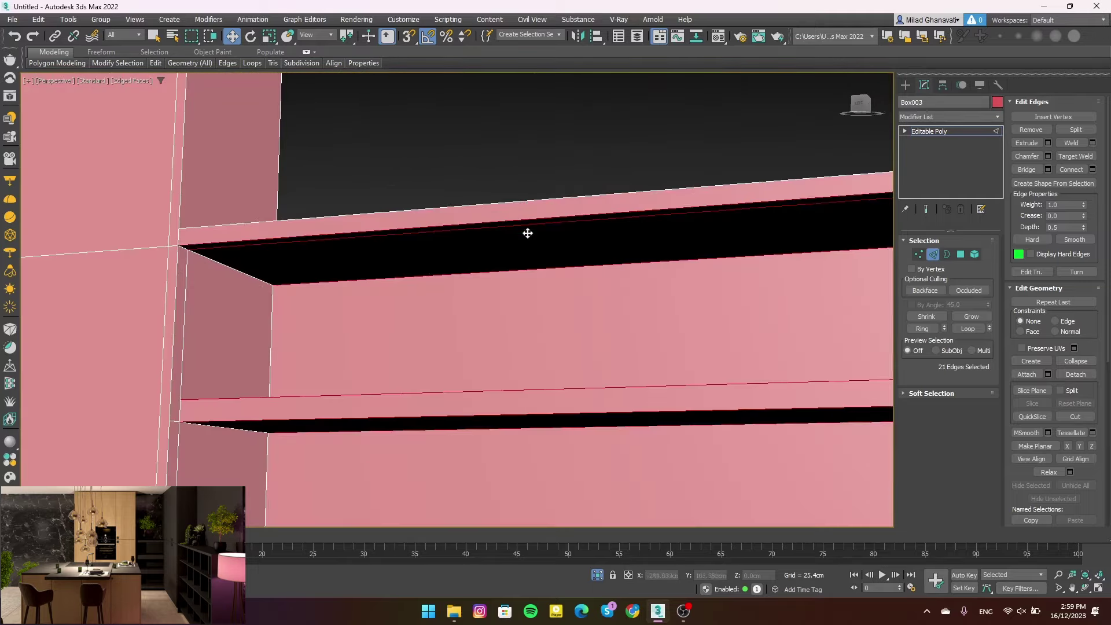
left_click(524, 229, "alt")
scroll(525, 228, "down", 5)
middle_click_drag(525, 228, 578, 243, "alt")
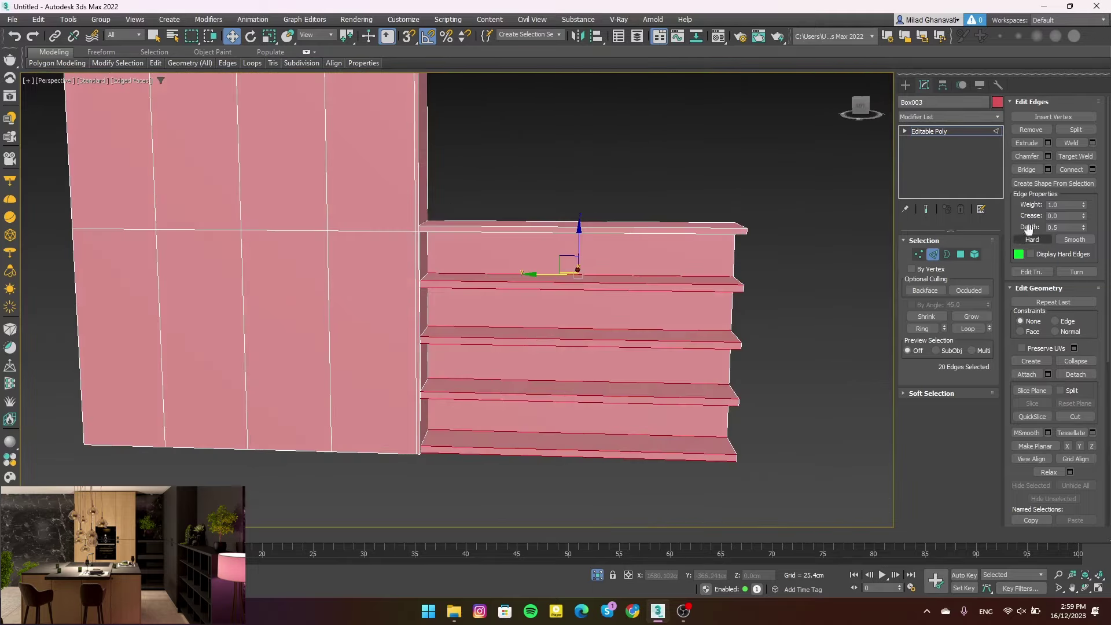
Connect the selected shelf edges with 4 vertical cuts
left_click(1092, 170)
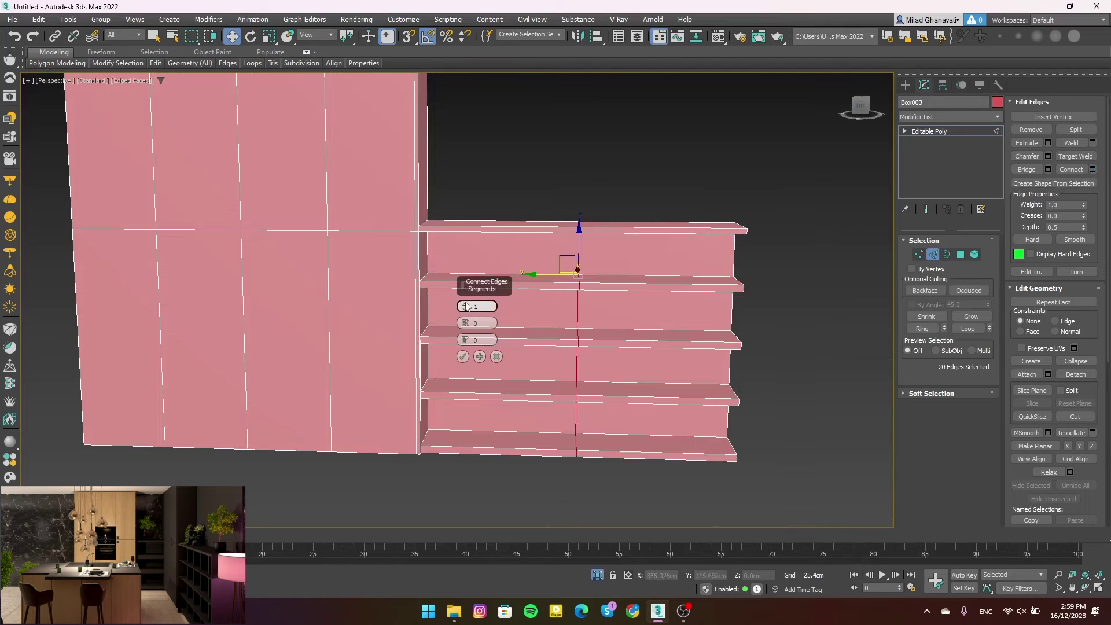
left_click_drag(466, 307, 468, 300)
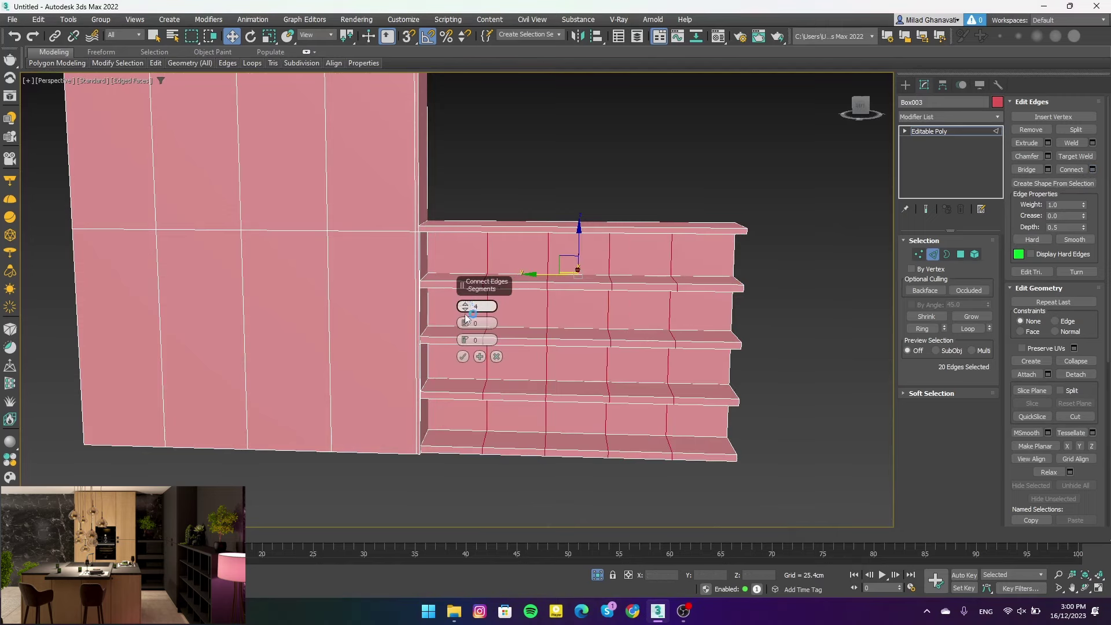
middle_click_drag(463, 356, 578, 360, "alt")
middle_click_drag(670, 330, 557, 362, "alt")
left_click(463, 357)
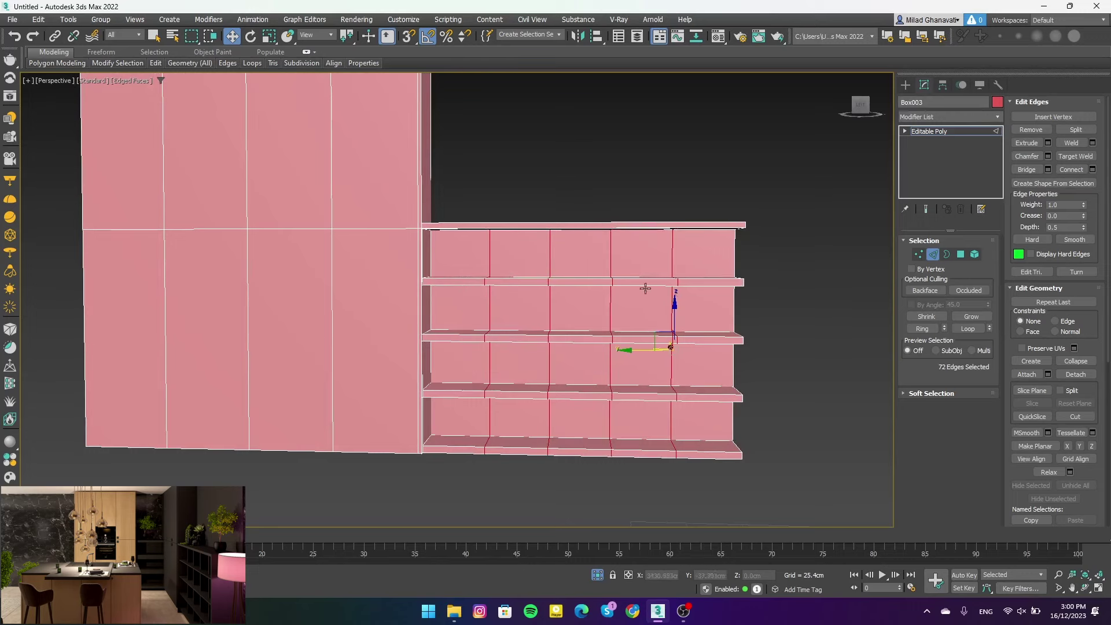
Connect the right-column shelf edges with a cut slid beside the existing dividers
mouse_move(645, 288)
middle_mouse_down("alt")
mouse_move(662, 199)
mouse_move(677, 210)
middle_mouse_up("alt")
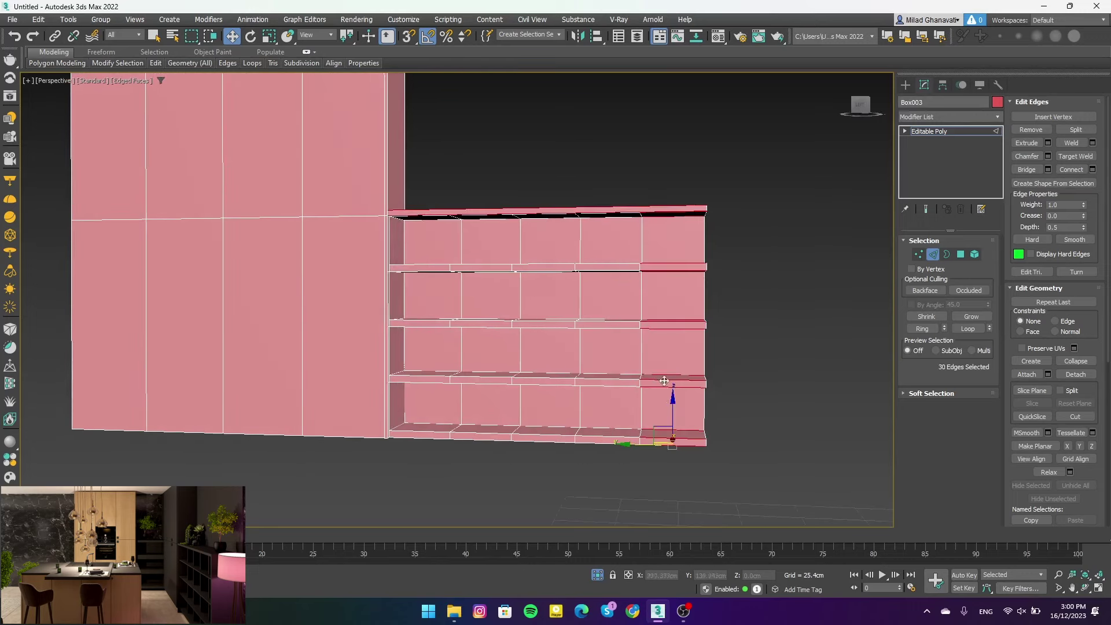
middle_click_drag(665, 429, 580, 185, "alt")
key("ctrl+z")
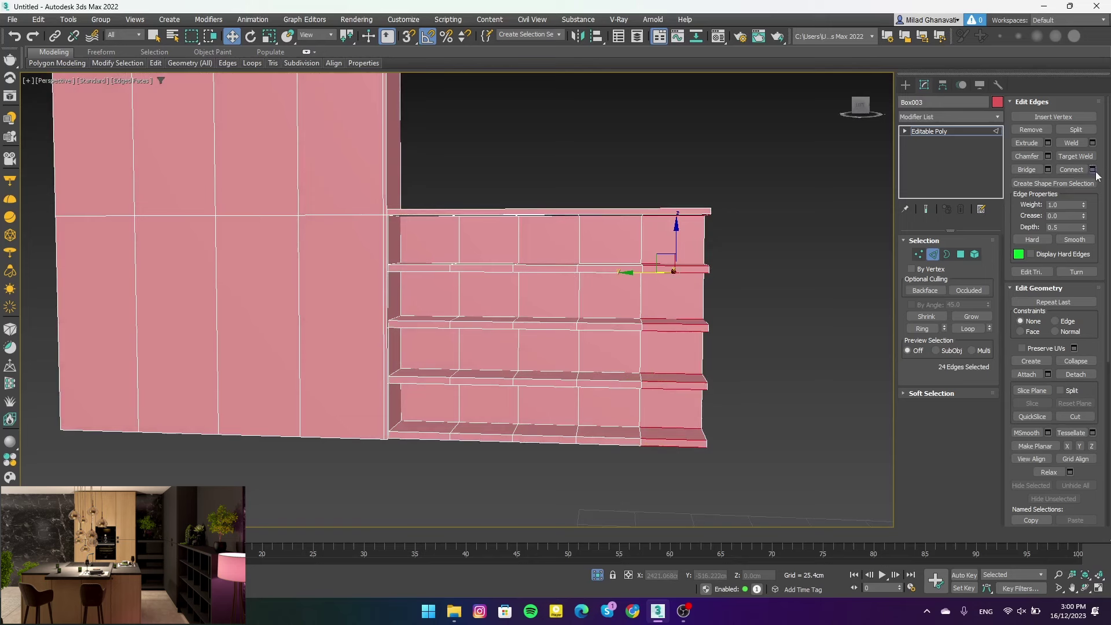
left_click(1093, 169)
mouse_move(466, 340)
left_mouse_down()
mouse_move(459, 449)
mouse_move(456, 146)
left_mouse_up()
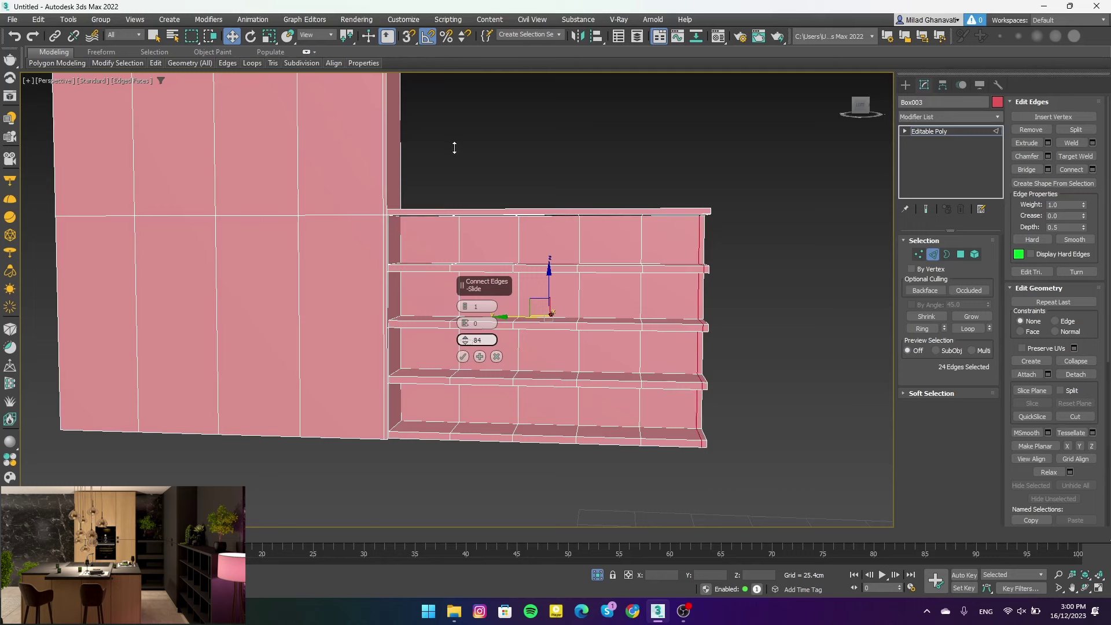
key("Return")
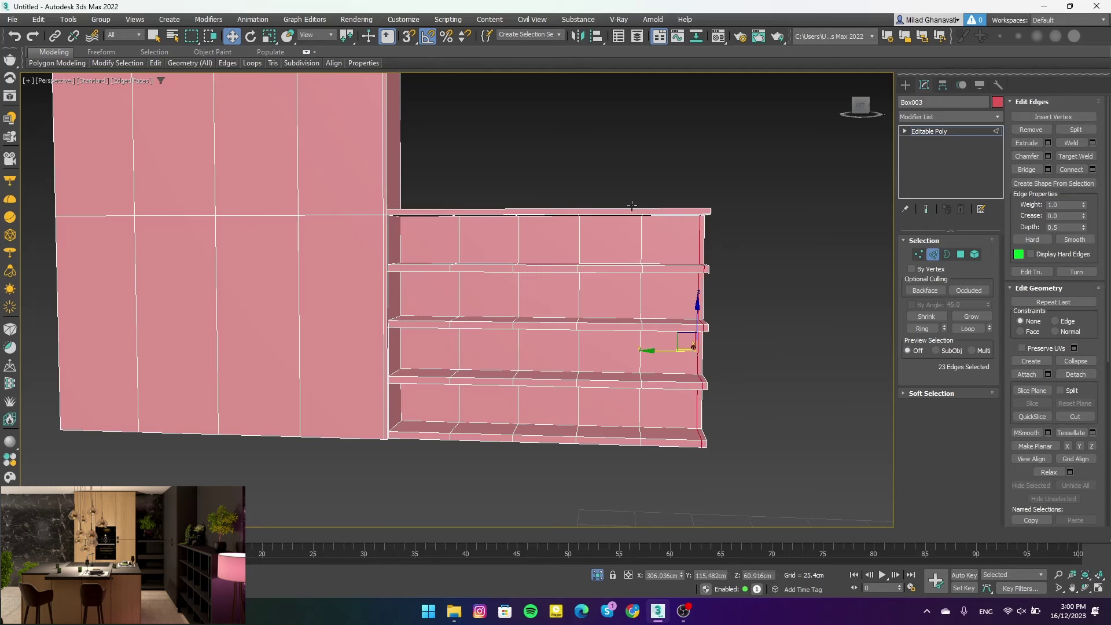
Select the next set of shelf edges and repeat the slid connect
left_click_drag(595, 493, 594, 488)
left_click_drag(628, 174, 718, 306)
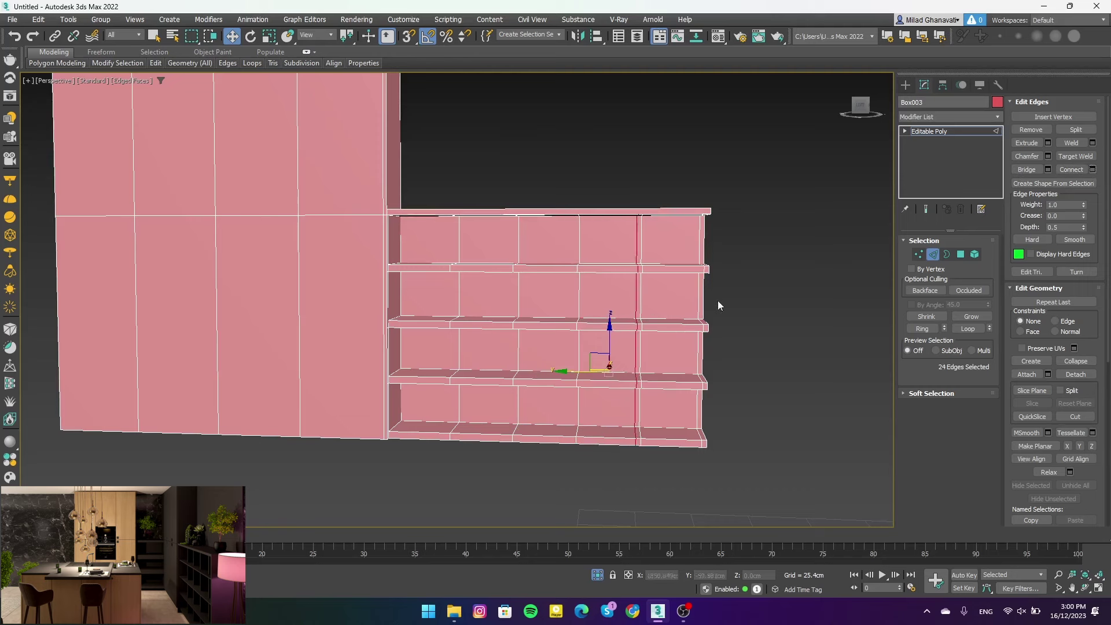
key("ctrl+shift+e")
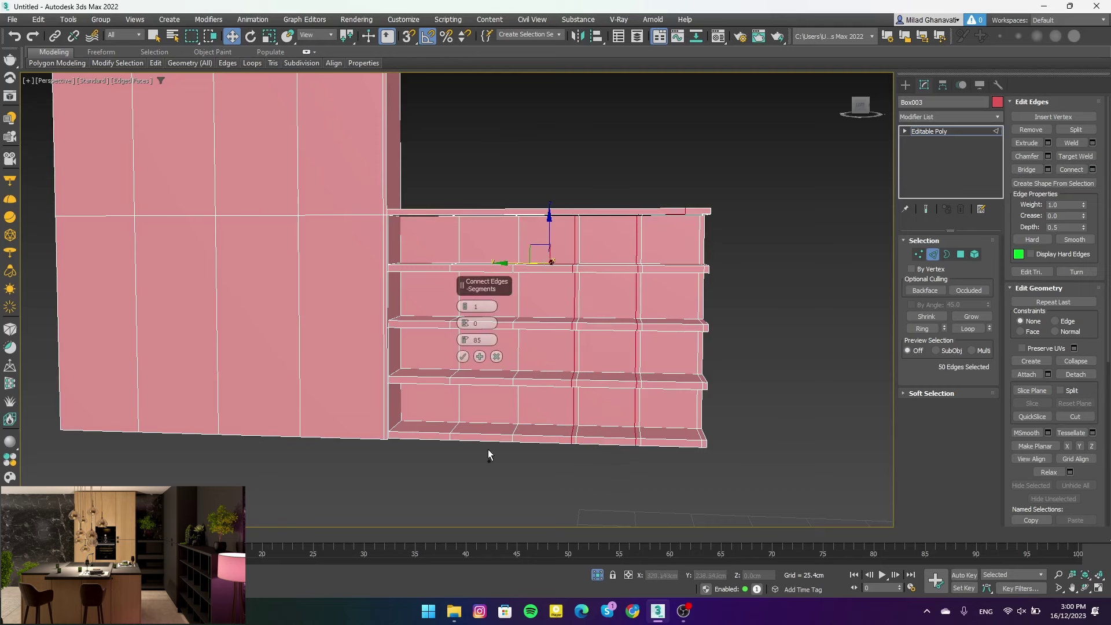
left_click(426, 270, "ctrl")
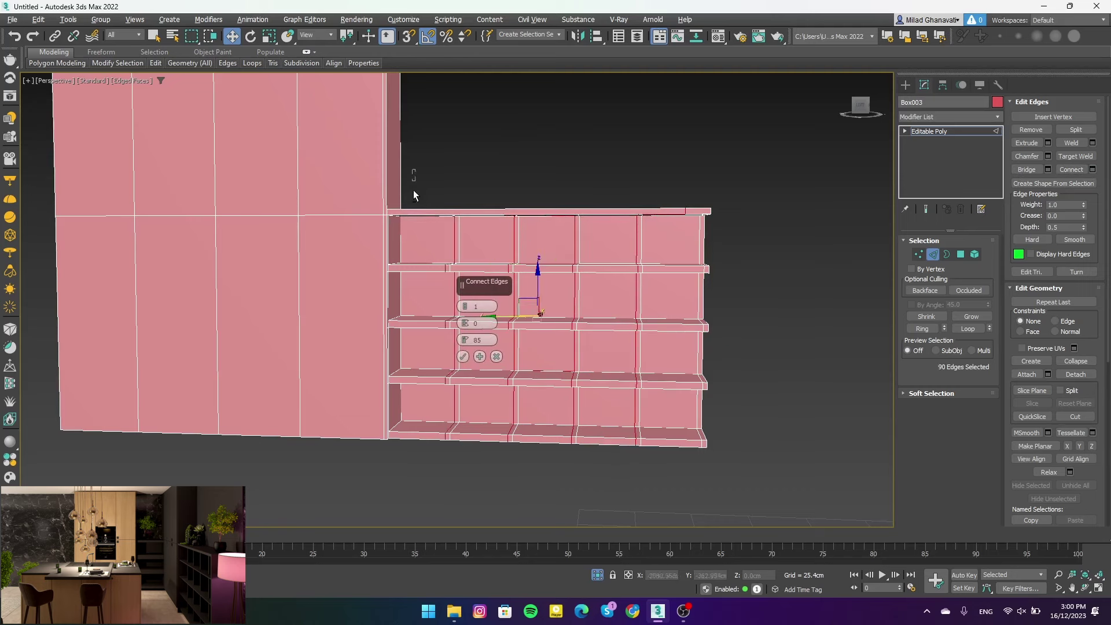
left_click_drag(435, 214, 438, 214, "alt")
Adjust which shelf edges get cuts and apply the paired divider cuts
middle_click_drag(564, 347, 564, 299, "alt")
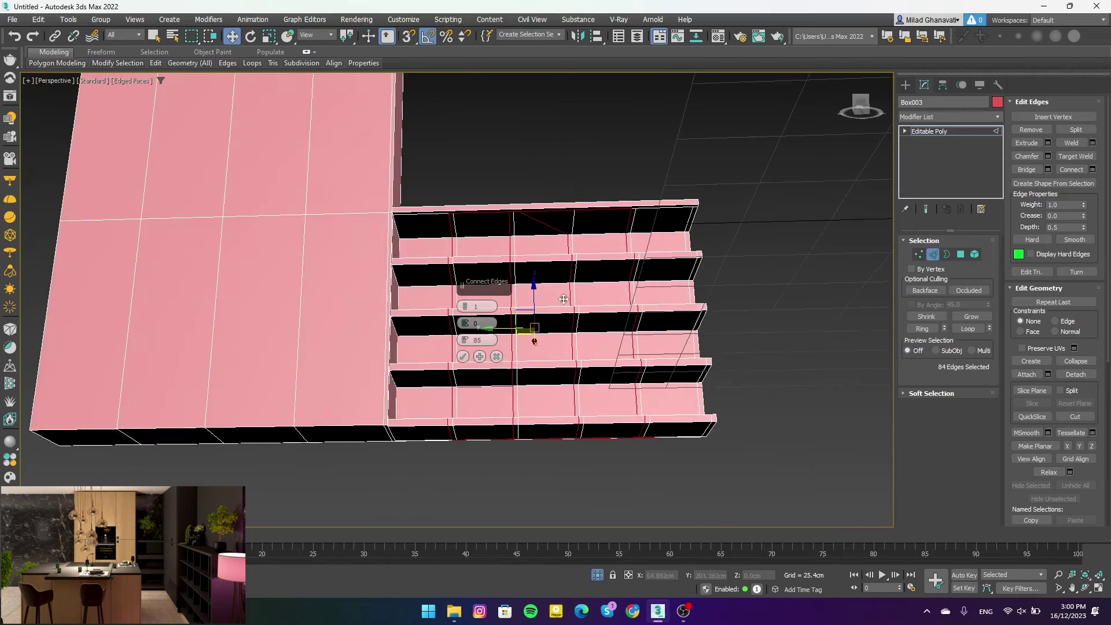
left_click(539, 239, "ctrl")
mouse_move(538, 203)
middle_mouse_down("alt")
mouse_move(535, 214)
mouse_move(600, 231)
middle_mouse_up("alt")
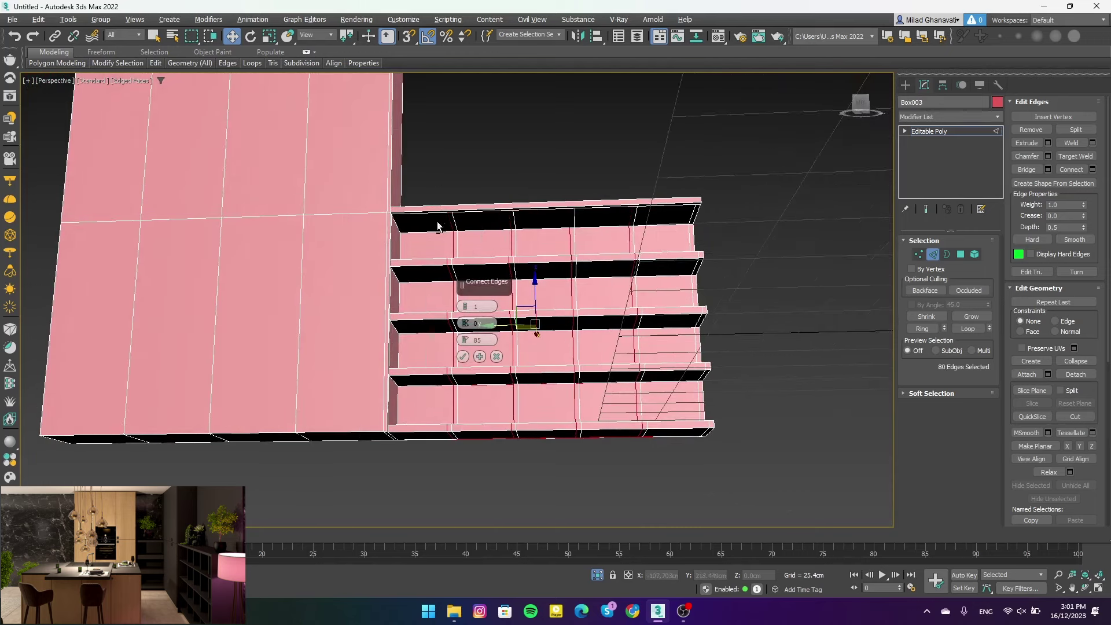
mouse_move(492, 237)
middle_mouse_down("alt")
mouse_move(481, 324)
mouse_move(633, 417)
middle_mouse_up("alt")
left_click(613, 395, "alt")
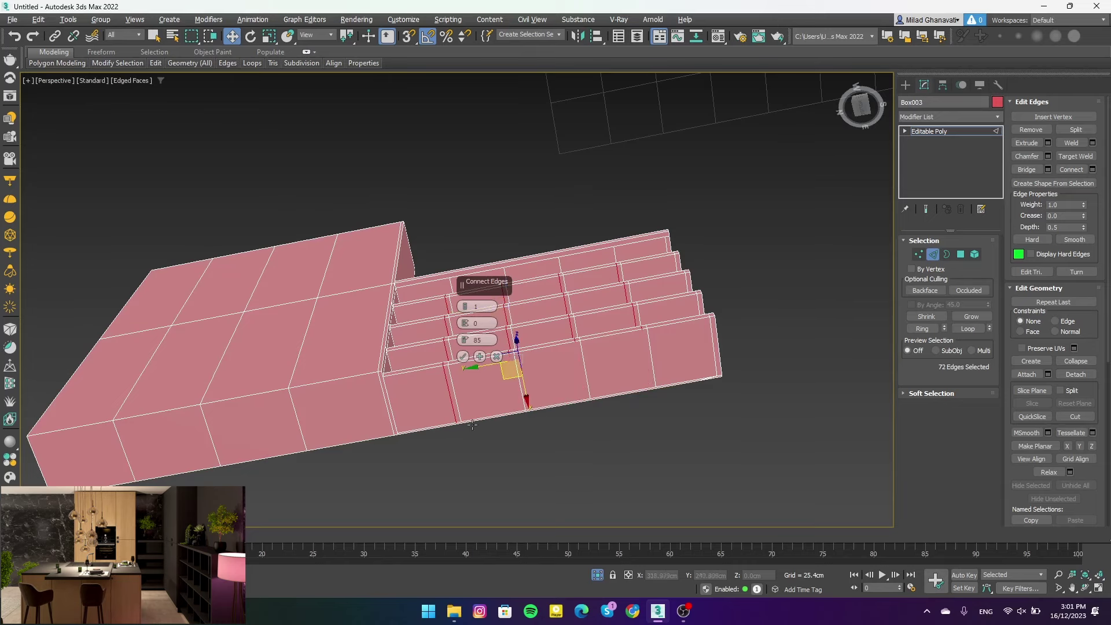
mouse_move(472, 424)
middle_mouse_down("alt")
mouse_move(497, 449)
mouse_move(459, 446)
mouse_move(477, 461)
middle_mouse_up("alt")
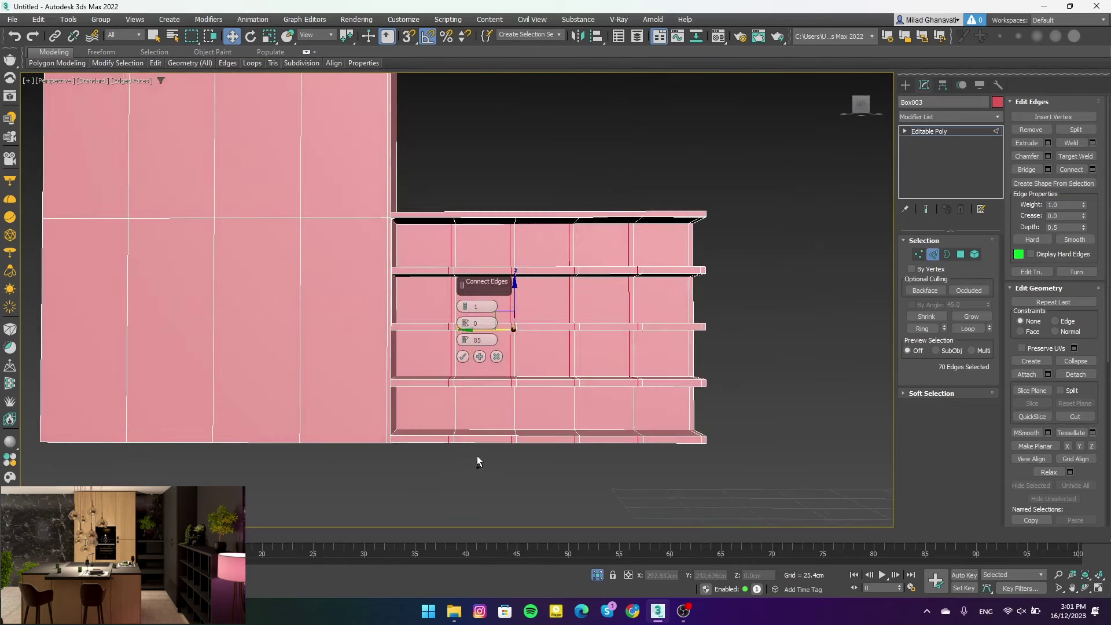
left_click(454, 422, "ctrl")
left_click(457, 431, "alt")
left_click(463, 356)
In Polygon mode, select the thin divider strips in the first column
key("4")
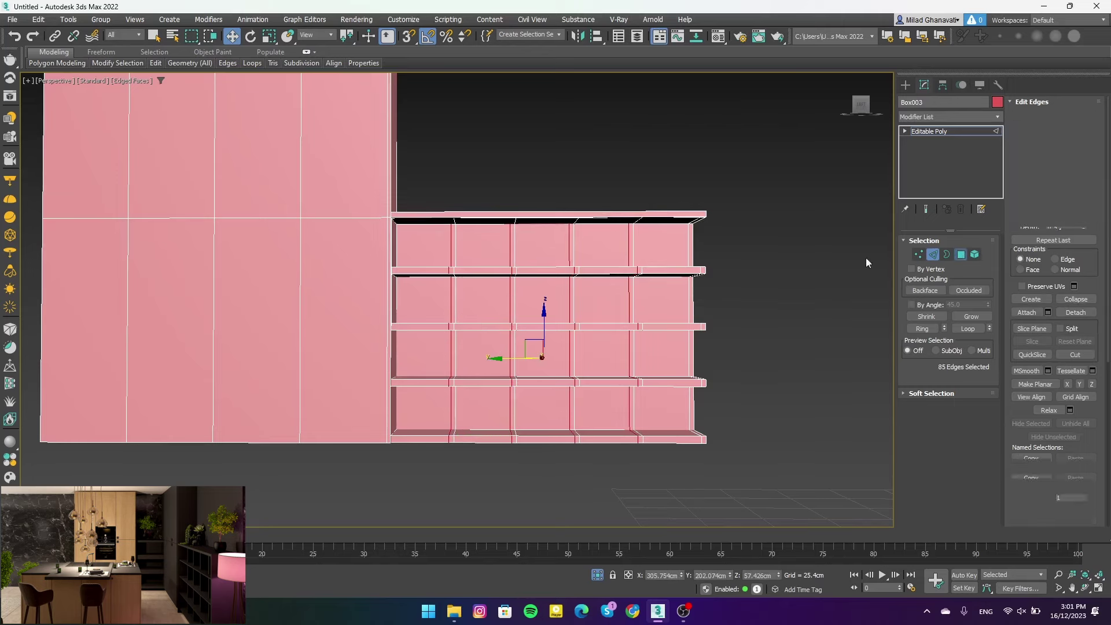
scroll(626, 246, "up", 4)
left_click(624, 246)
left_click(760, 260, "ctrl")
left_click(761, 355, "ctrl")
left_click(624, 376, "ctrl")
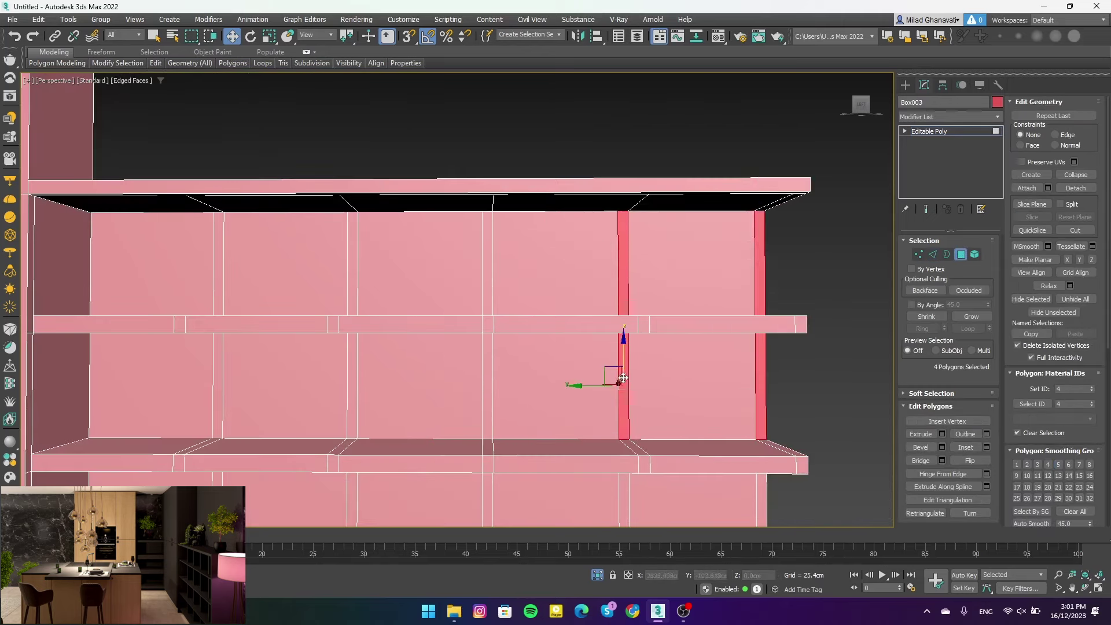
scroll(643, 319, "down", 3)
left_click(718, 298)
left_click(609, 234)
left_click(611, 304, "ctrl")
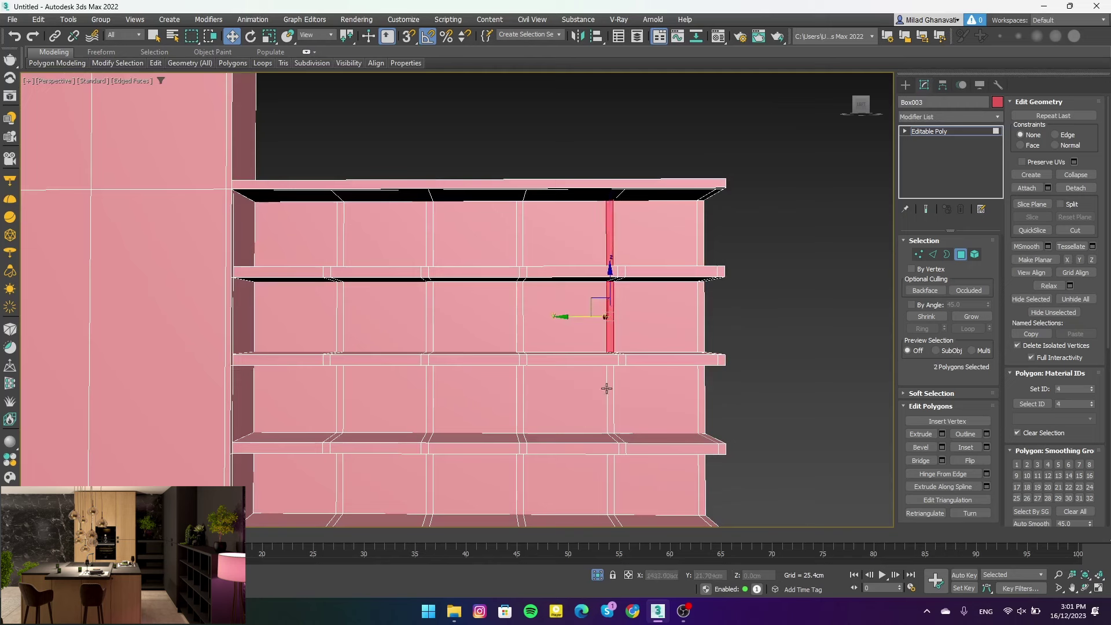
left_click(609, 387, "ctrl")
Add the divider strips from the remaining columns, sixteen strips in total
left_click(611, 466, "ctrl")
left_click(520, 472, "ctrl")
left_click(521, 399, "ctrl")
left_click(520, 315, "ctrl")
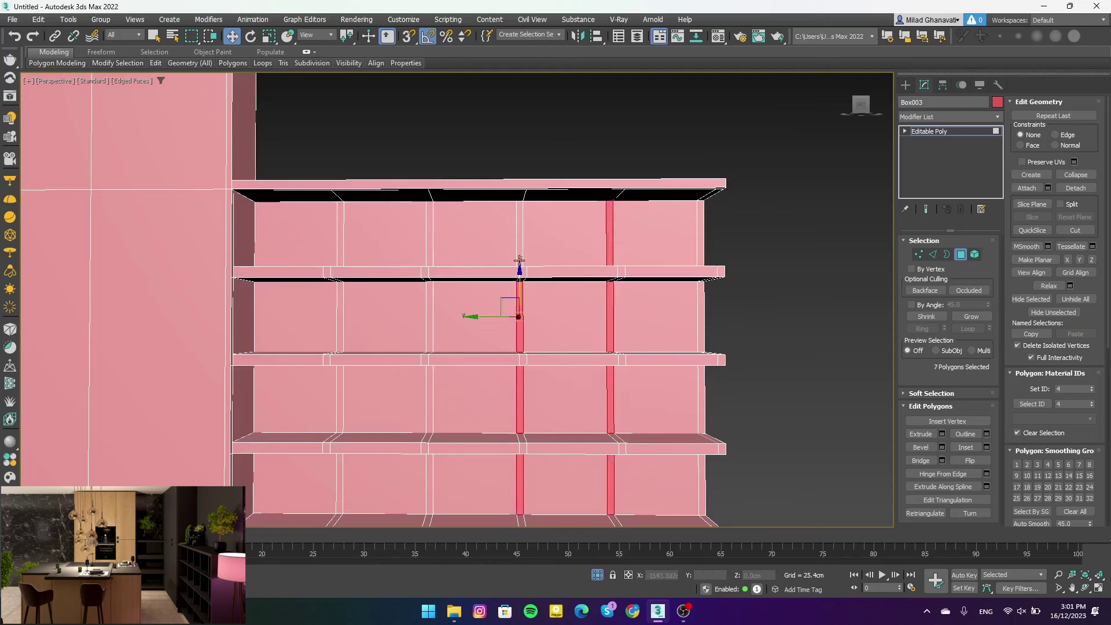
left_click(520, 231, "ctrl")
left_click(430, 231, "ctrl")
left_click(429, 315, "ctrl")
left_click(429, 399, "ctrl")
left_click(430, 472, "ctrl")
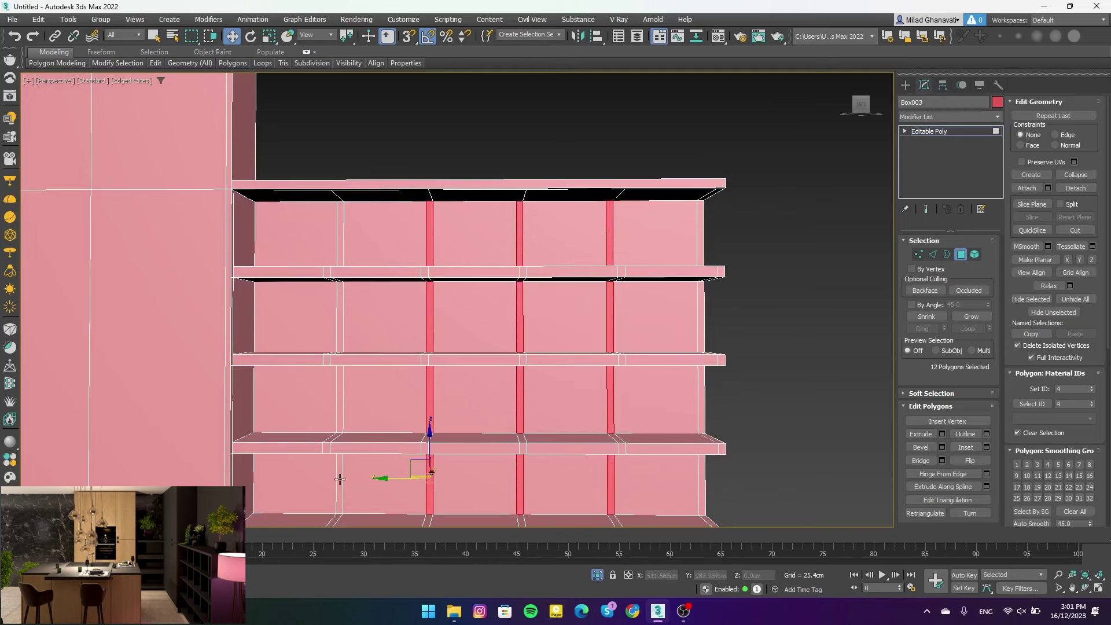
left_click(340, 471, "ctrl")
left_click(339, 399, "ctrl")
left_click(340, 315, "ctrl")
left_click(340, 232, "ctrl")
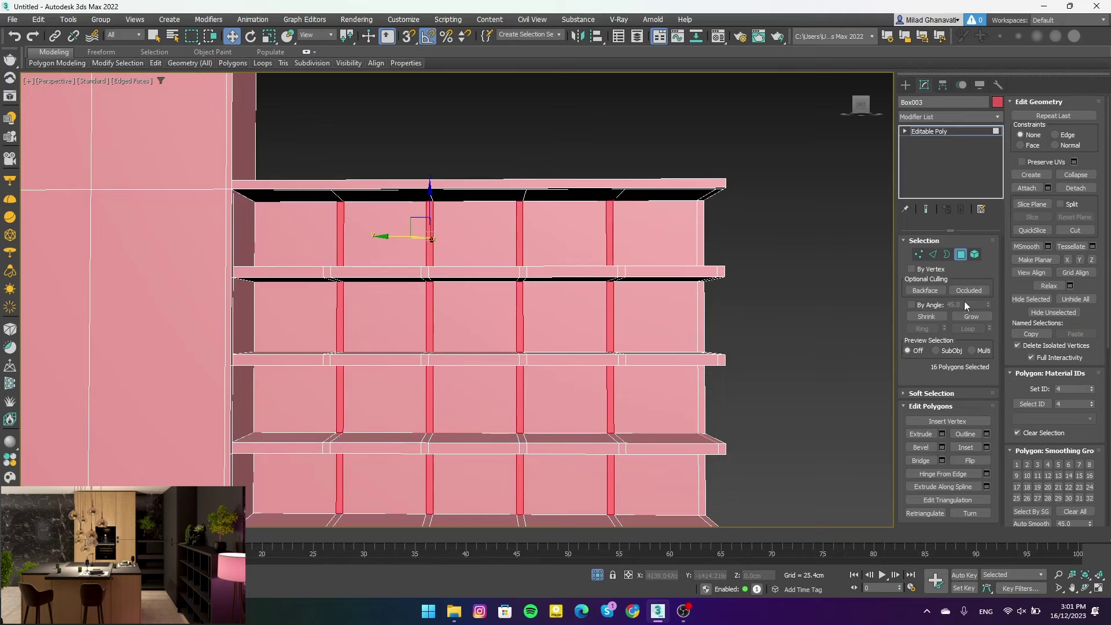
Extrude the divider strips about 29.5 cm to form vertical dividers
left_click(942, 433)
left_click_drag(465, 323, 612, 19)
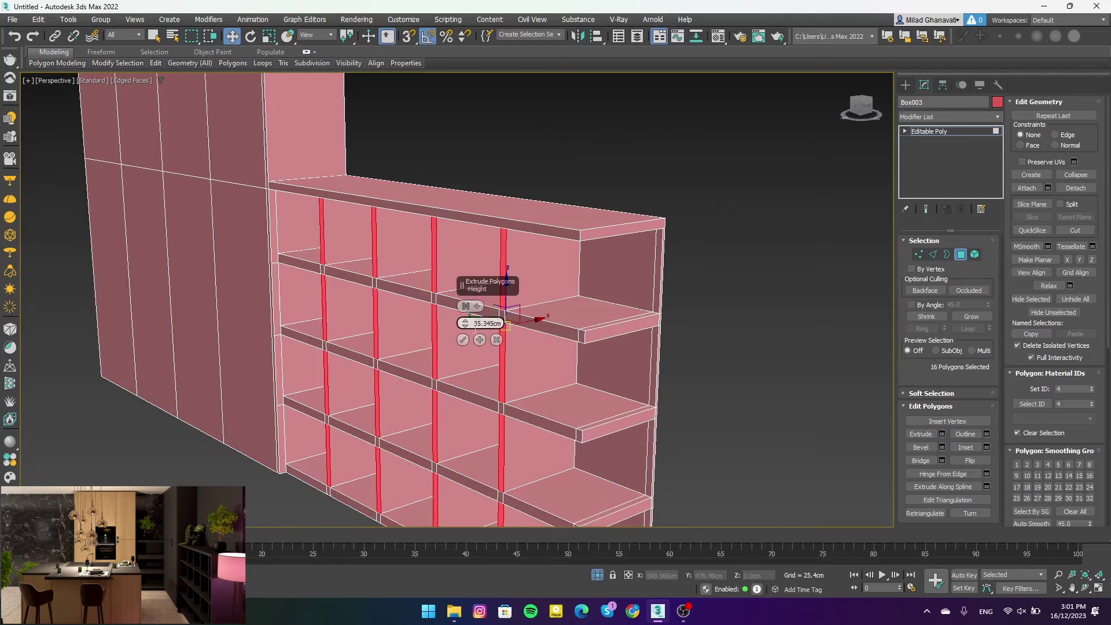
left_click_drag(465, 323, 466, 334)
mouse_move(508, 327)
middle_mouse_down("alt")
mouse_move(457, 310)
mouse_move(466, 322)
middle_mouse_up("alt")
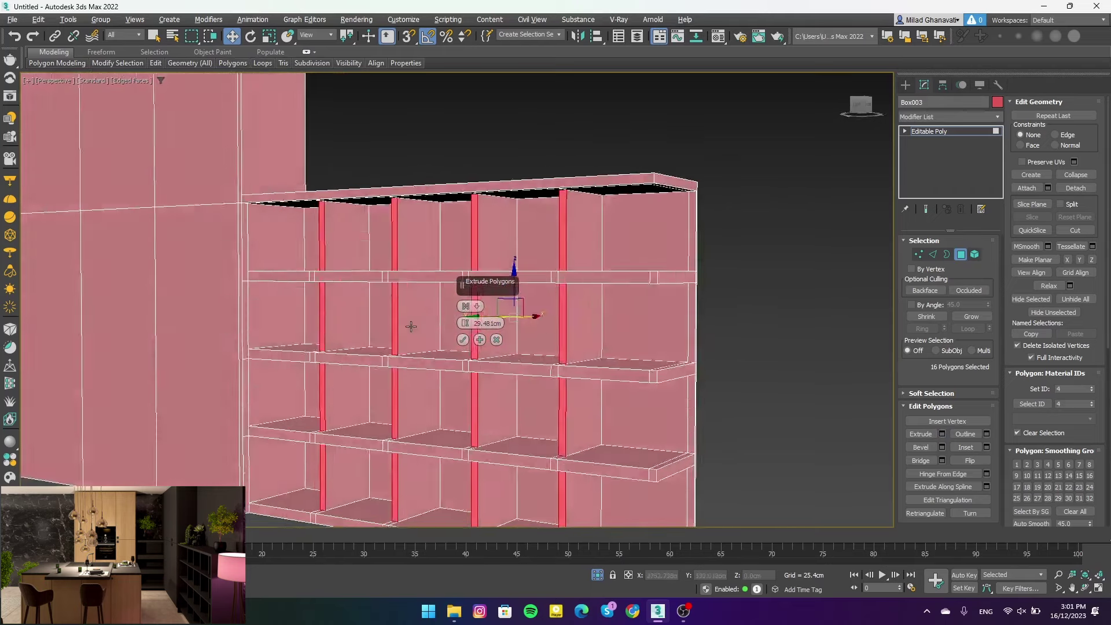
left_click_drag(465, 322, 466, 324)
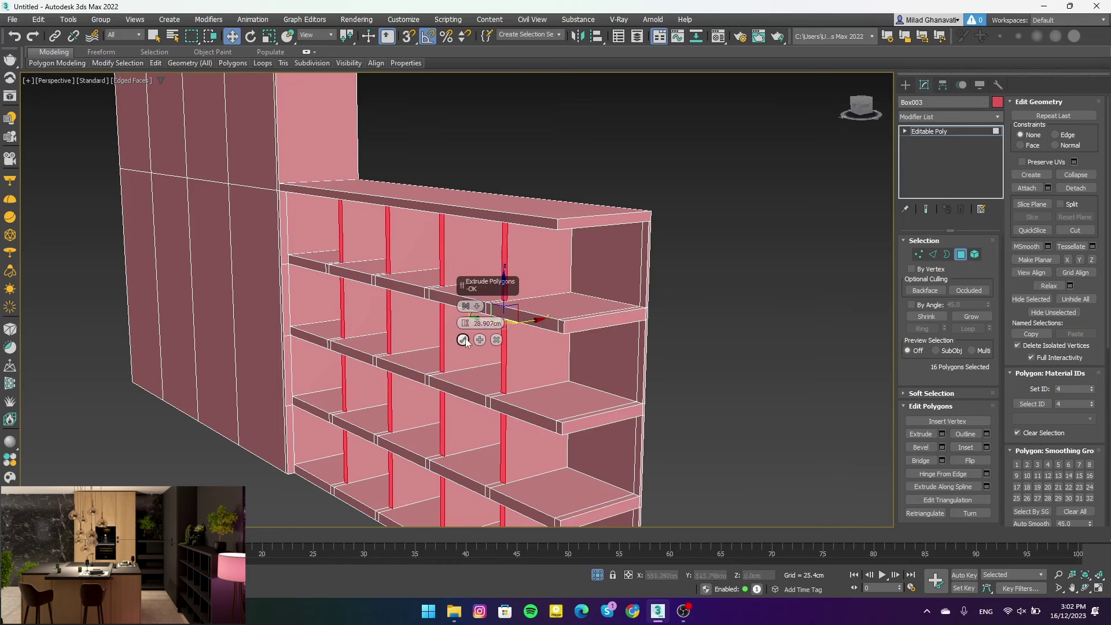
left_click(463, 340)
Return to Edge mode and frame the object in a side wireframe view
left_click(930, 254)
key("super")
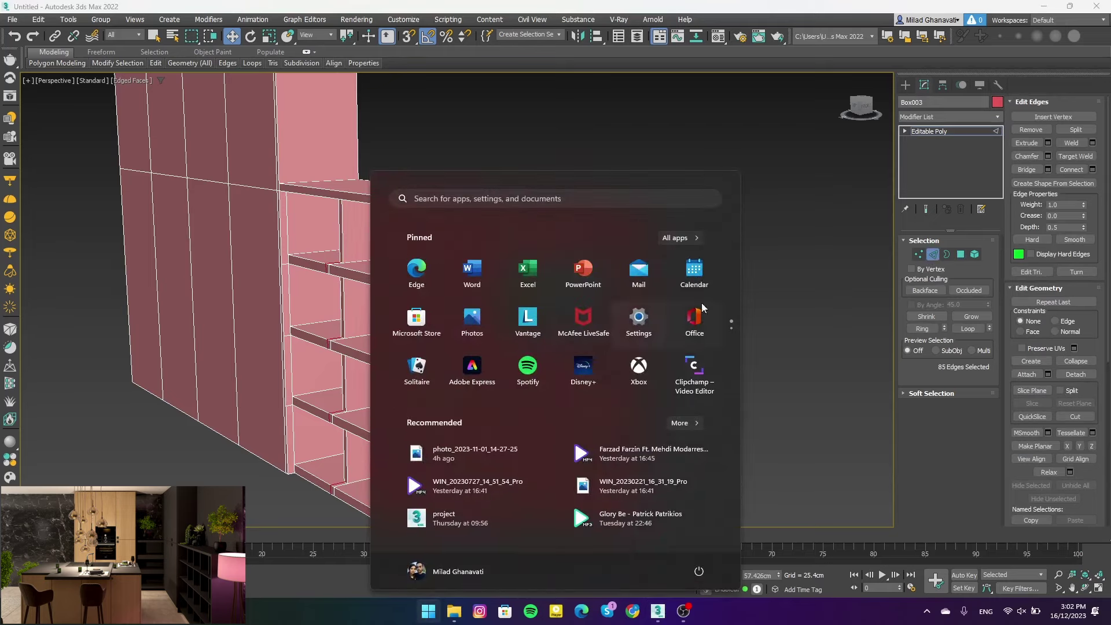
key("super")
key("Return")
key("f")
key("z")
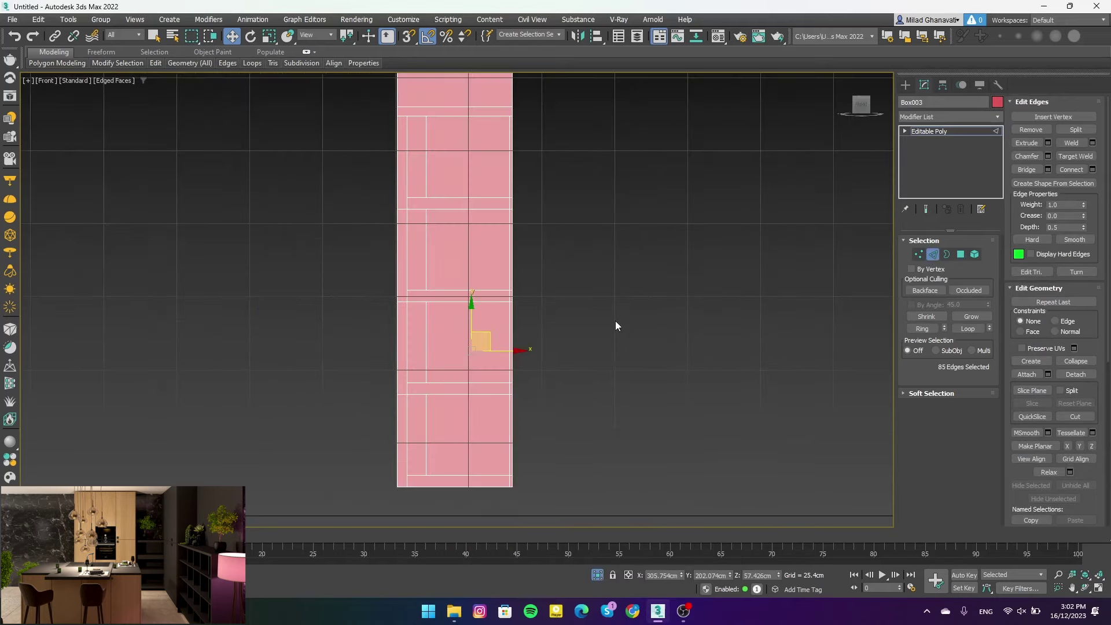
key("F4")
key("F3")
In wireframe Vertex mode, box-select the shelf vertex rows
key("l")
scroll(581, 321, "down", 2)
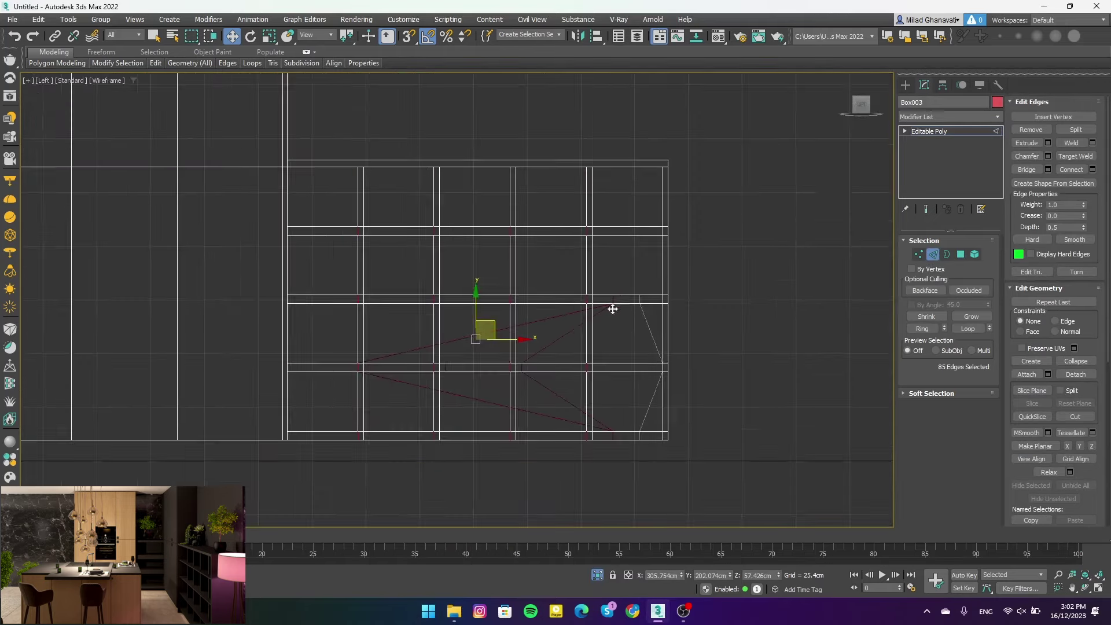
left_click(734, 285)
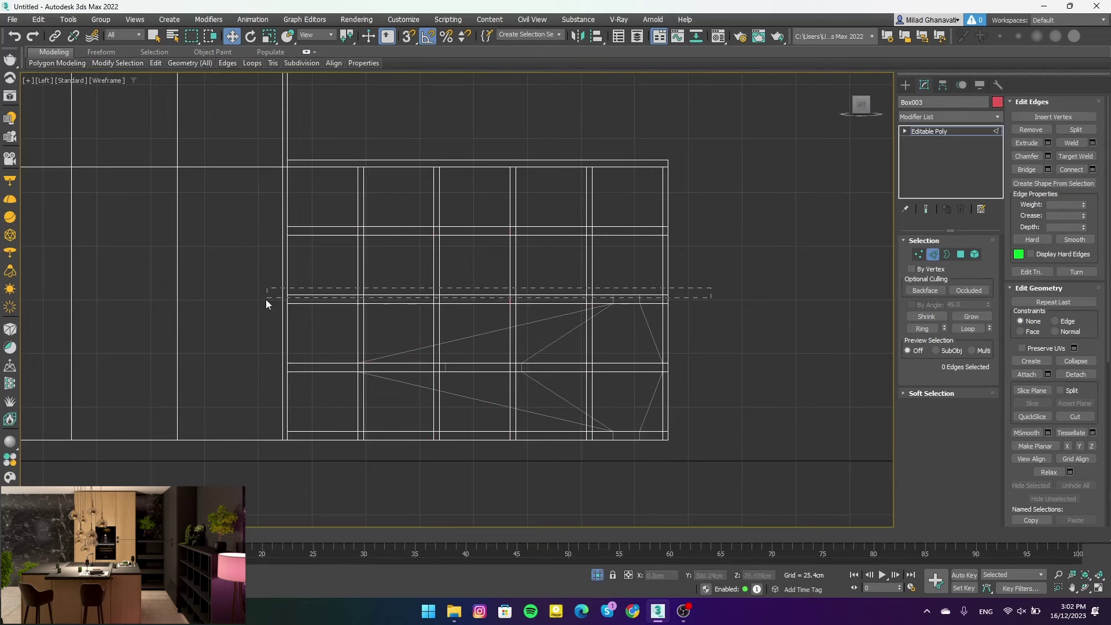
left_click_drag(266, 300, 265, 299)
key("1")
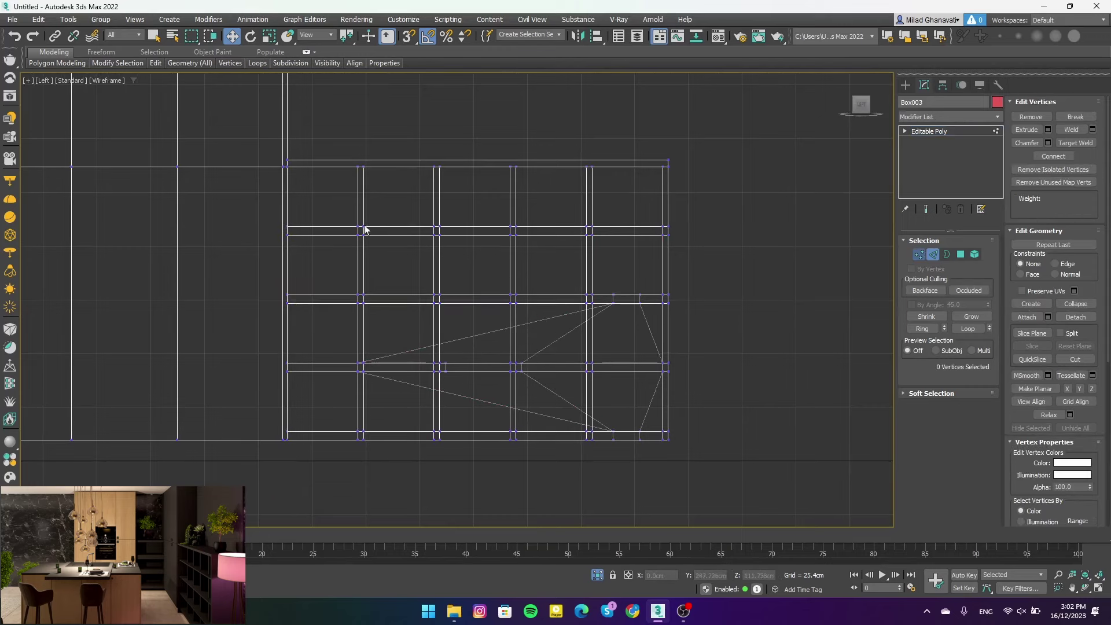
left_click_drag(718, 220, 264, 301)
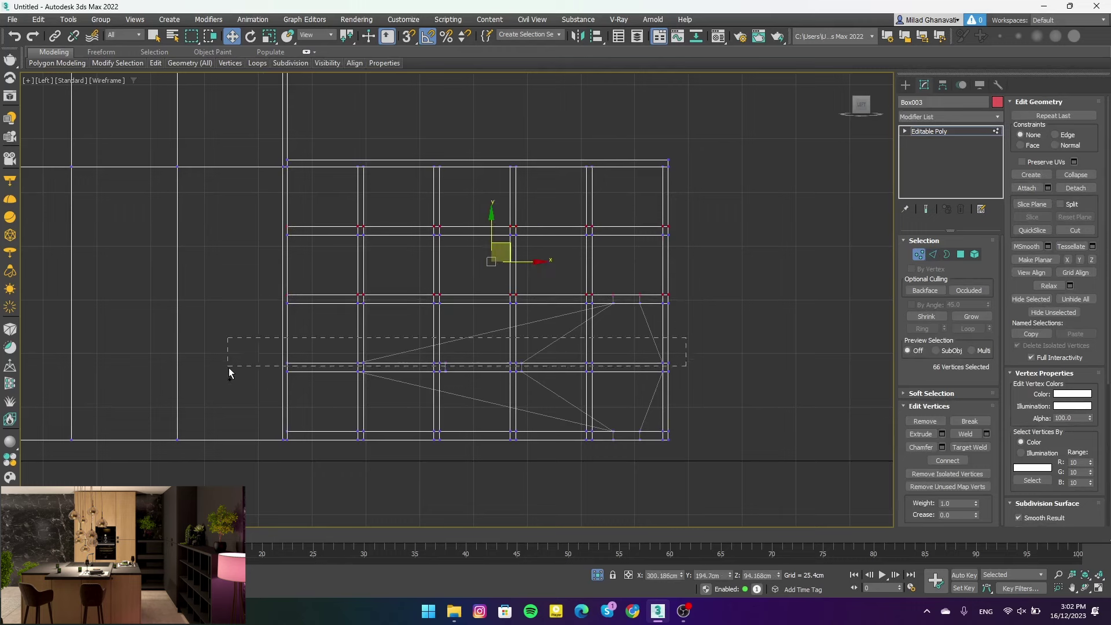
left_click_drag(228, 367, 231, 369, "ctrl")
left_click_drag(253, 418, 709, 438, "ctrl")
Move the middle shelf vertex rows up and down to space the cubbies
left_click_drag(486, 275, 485, 280)
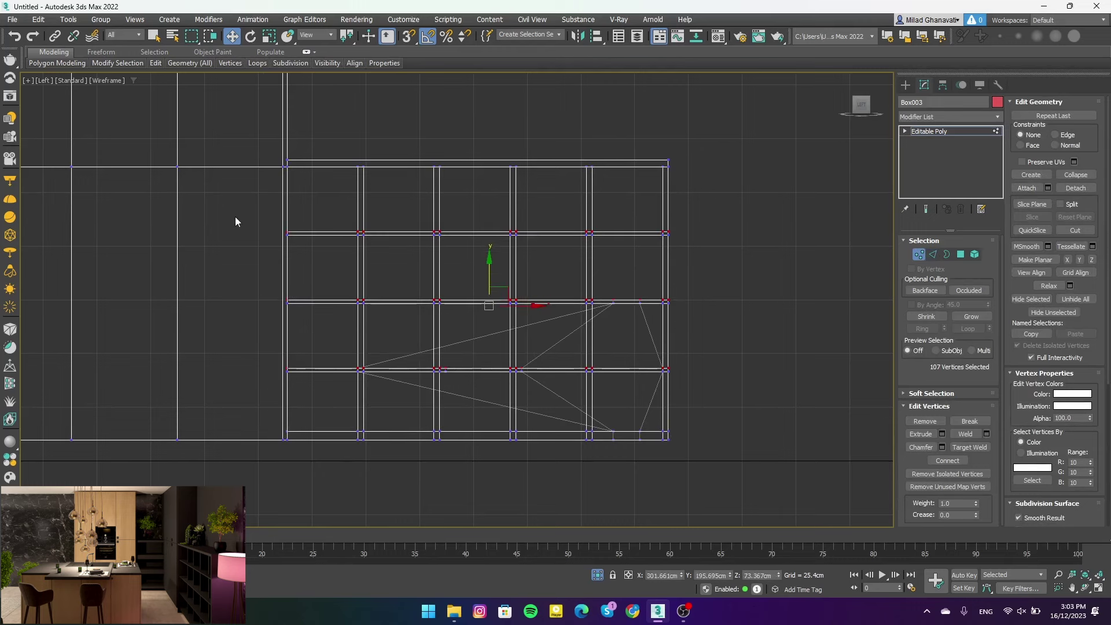
left_click_drag(236, 220, 693, 392)
left_click_drag(486, 276, 490, 274)
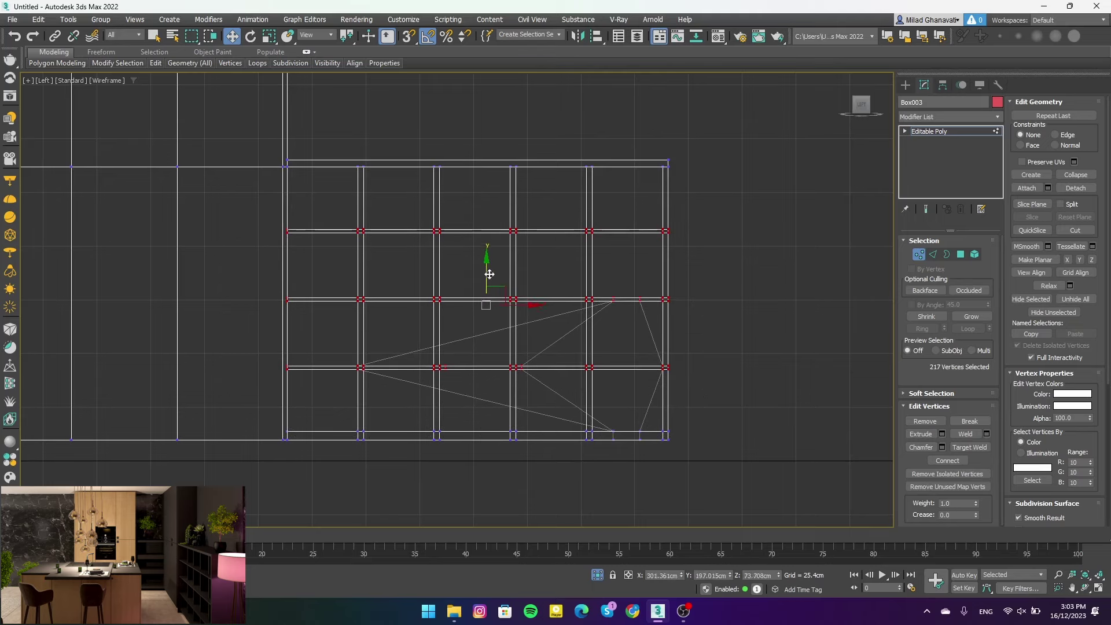
left_click_drag(249, 269, 695, 219, "alt")
left_click_drag(485, 300, 485, 304)
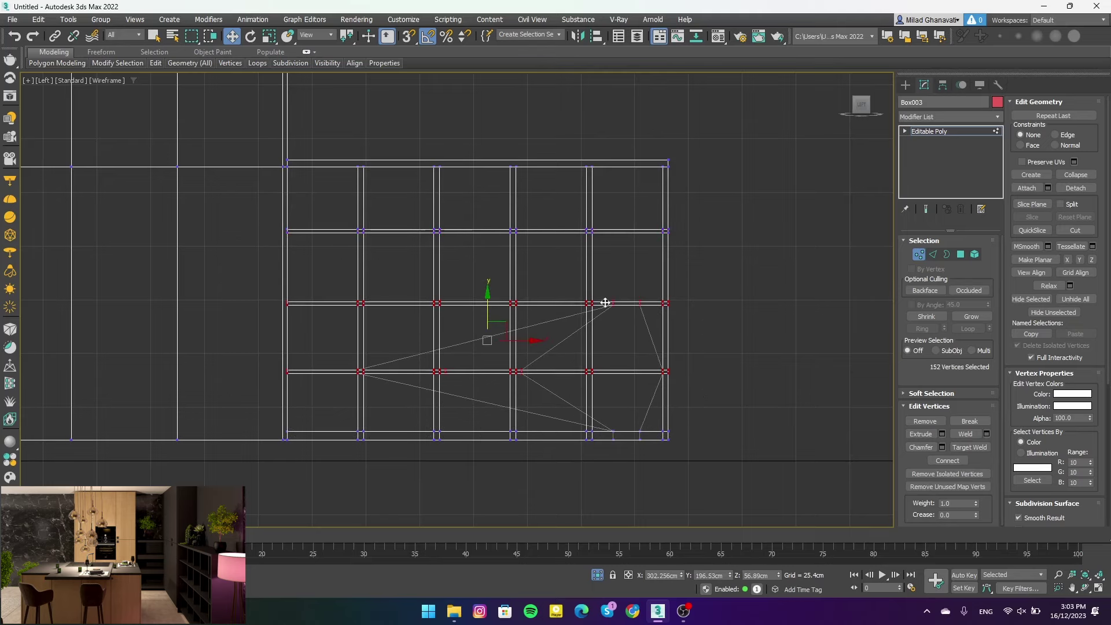
left_click_drag(217, 400, 216, 400, "alt")
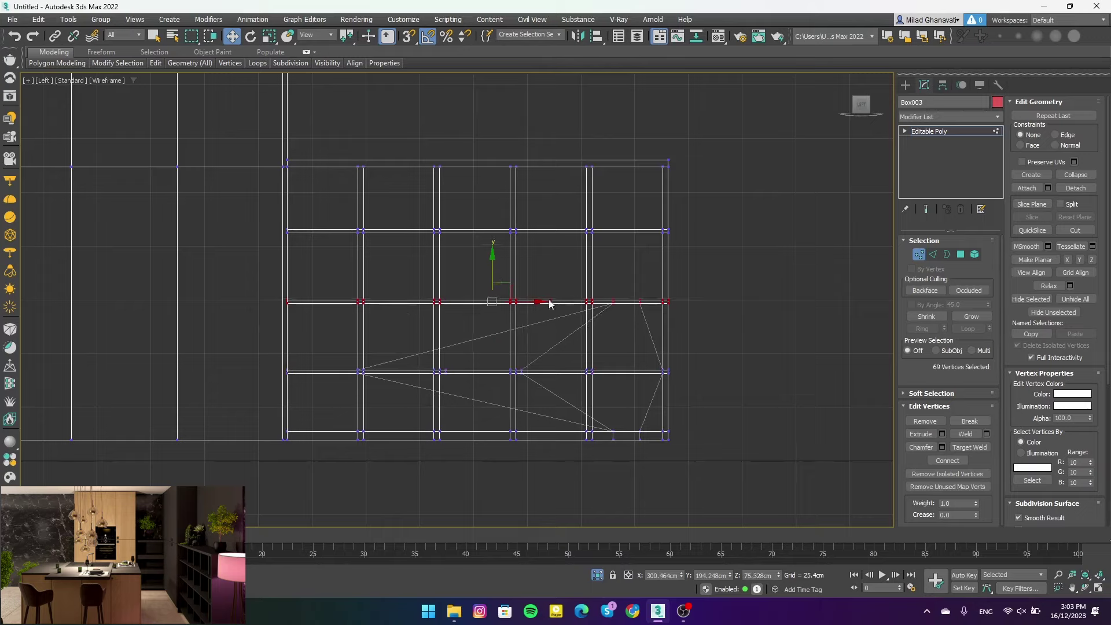
Switch to Perspective, leave Vertex mode and deselect the shelf unit
key("p")
key("1")
left_click(707, 303)
Select the cubby shelf unit and pick the faces along its right edge in Polygon mode
key("F3")
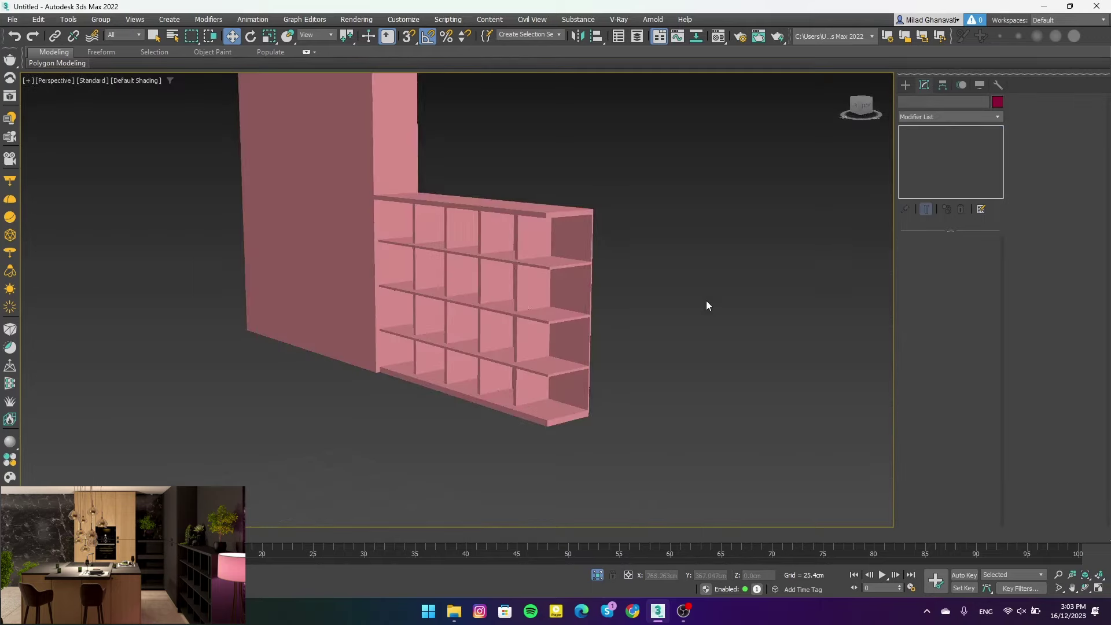
scroll(452, 306, "up", 5)
scroll(357, 286, "up", 3)
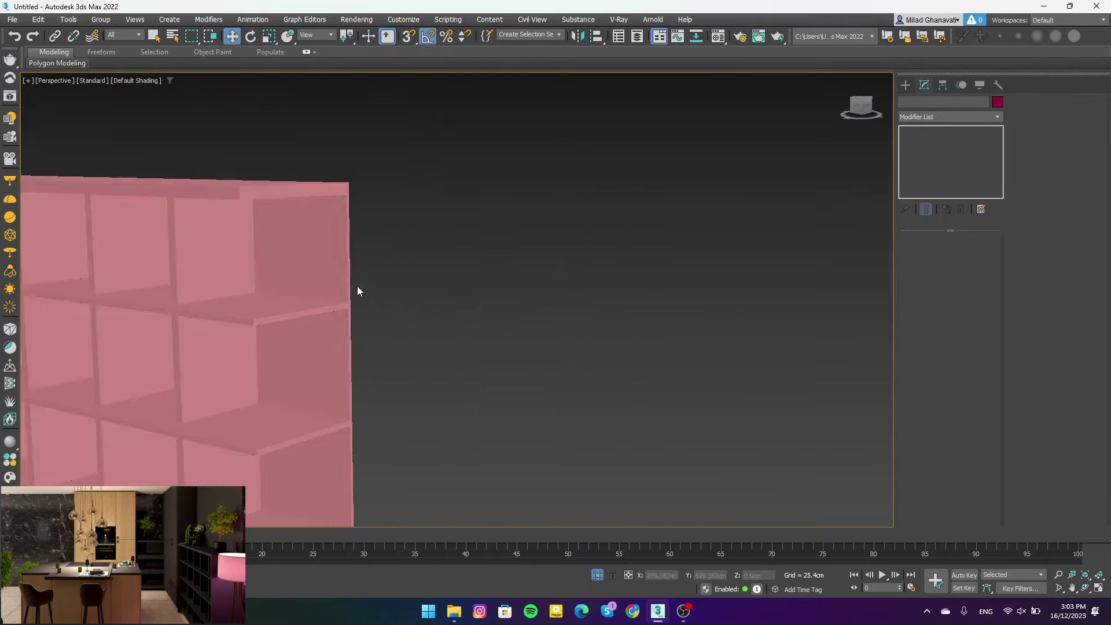
left_click(325, 290)
scroll(481, 268, "down", 1)
key("F4")
middle_click_drag(481, 268, 509, 285, "alt")
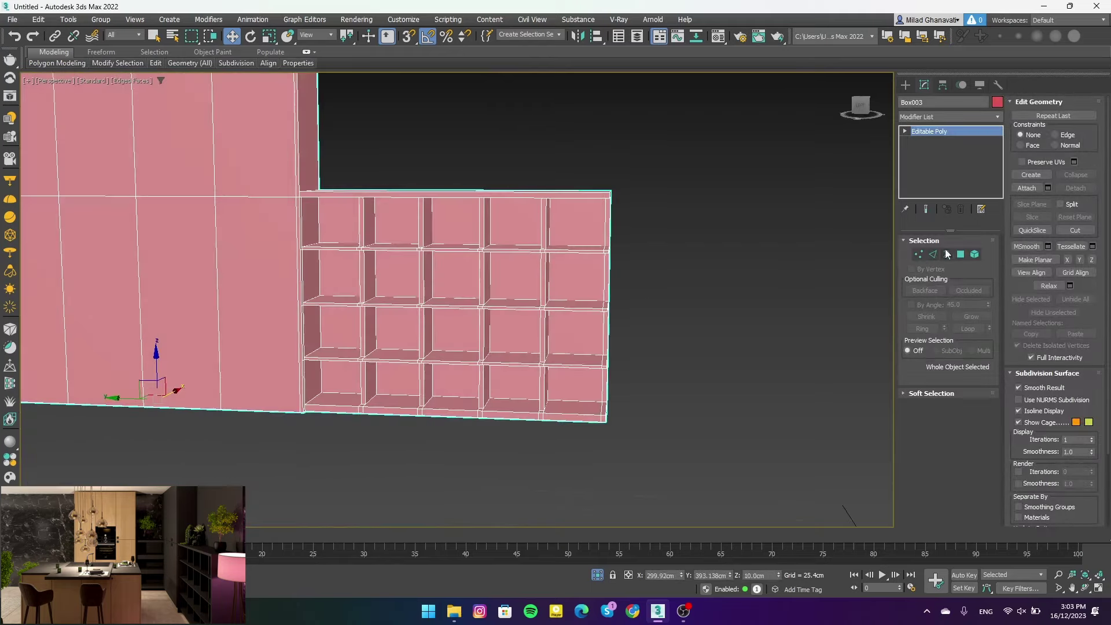
key("4")
scroll(604, 241, "up", 3)
left_click(609, 243)
left_click(609, 294, "ctrl")
middle_click_drag(608, 268, 605, 147)
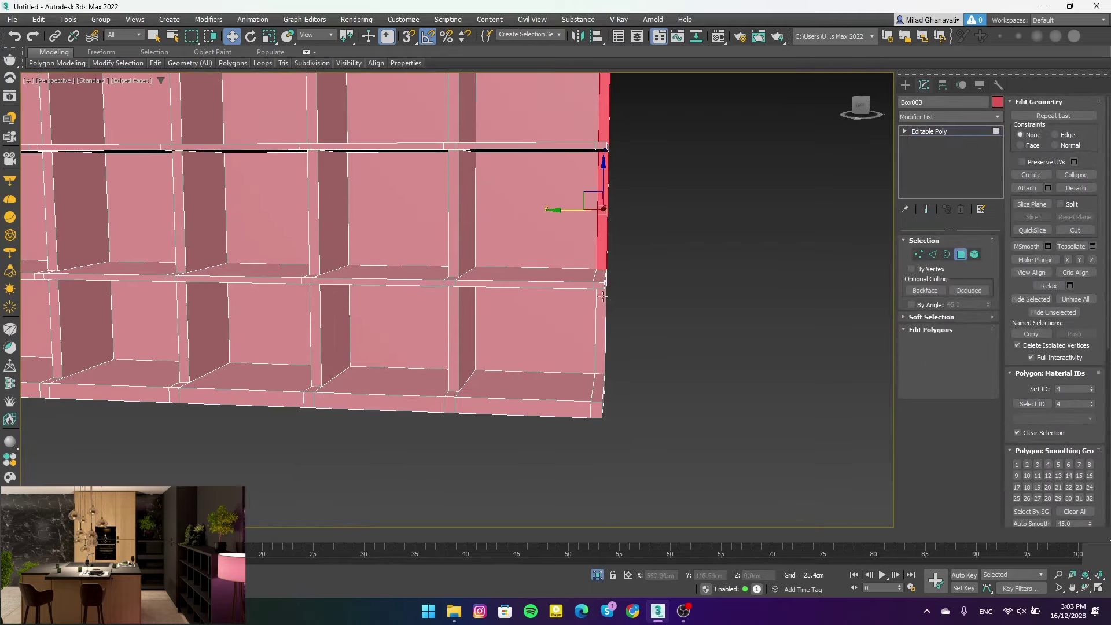
left_click(602, 313, "ctrl")
middle_click_drag(555, 301, 472, 285, "alt")
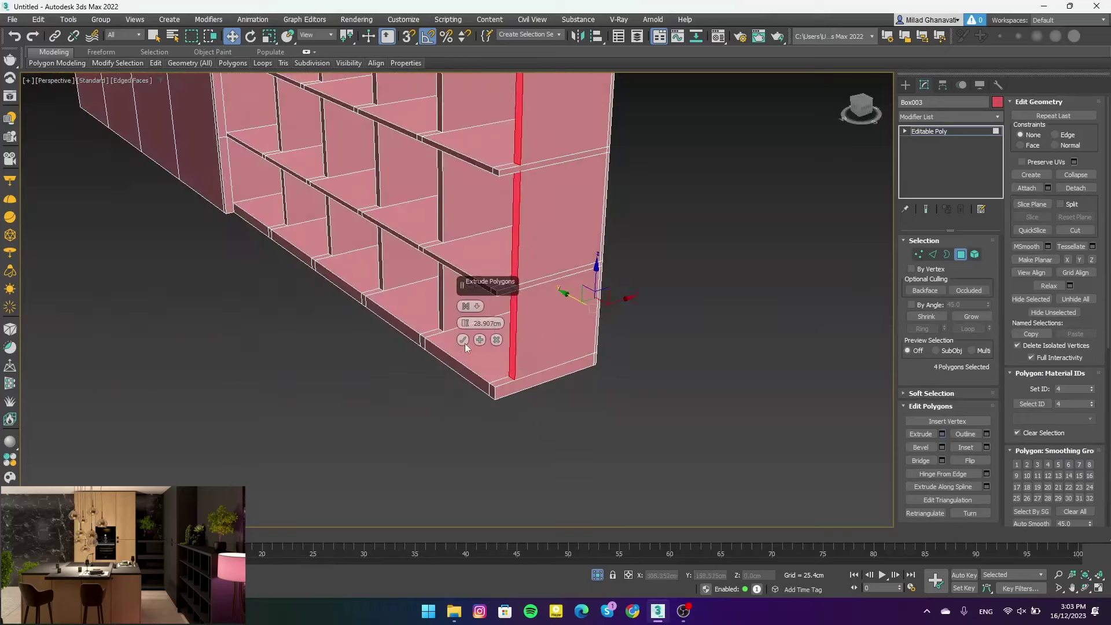
Convert the face selection to vertices and check them in Top and Perspective views
key("1")
key("t")
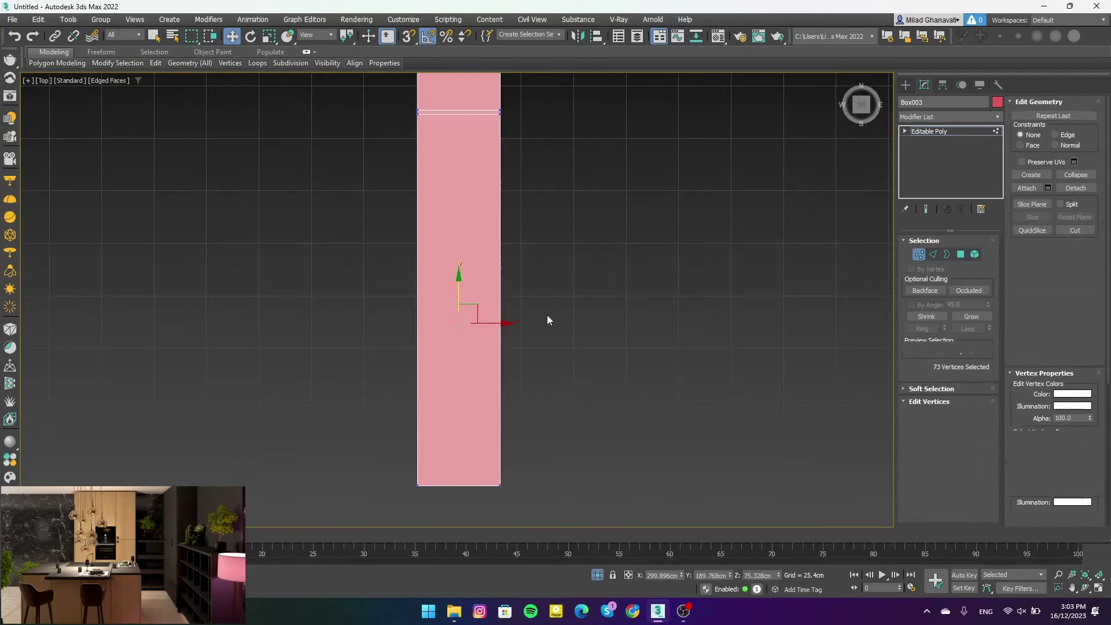
key("F3")
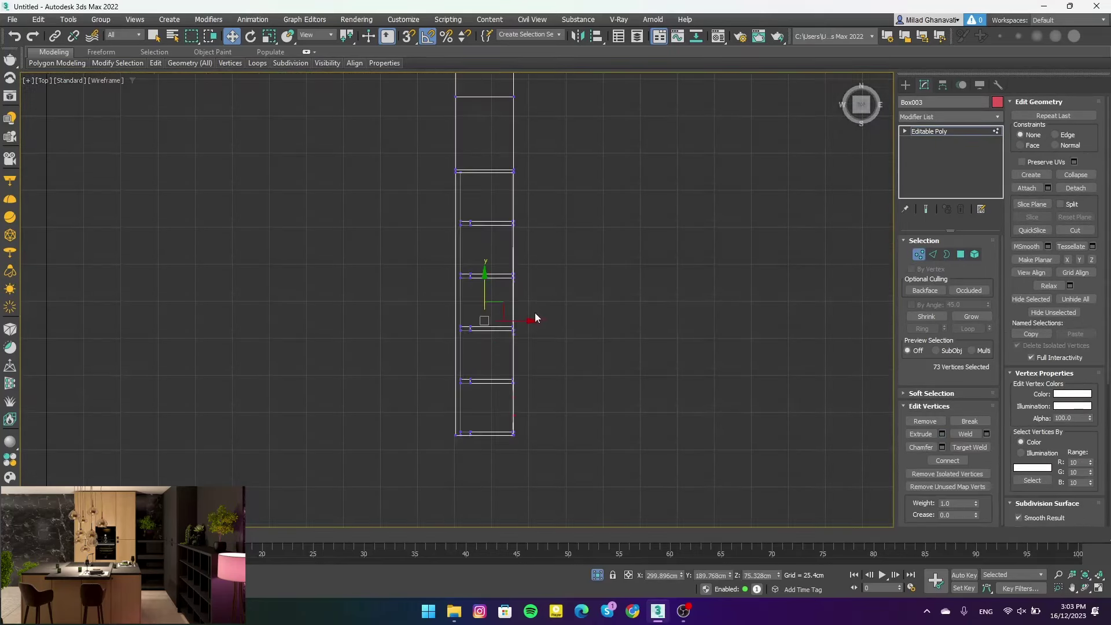
scroll(476, 384, "up", 3)
scroll(479, 400, "up", 3)
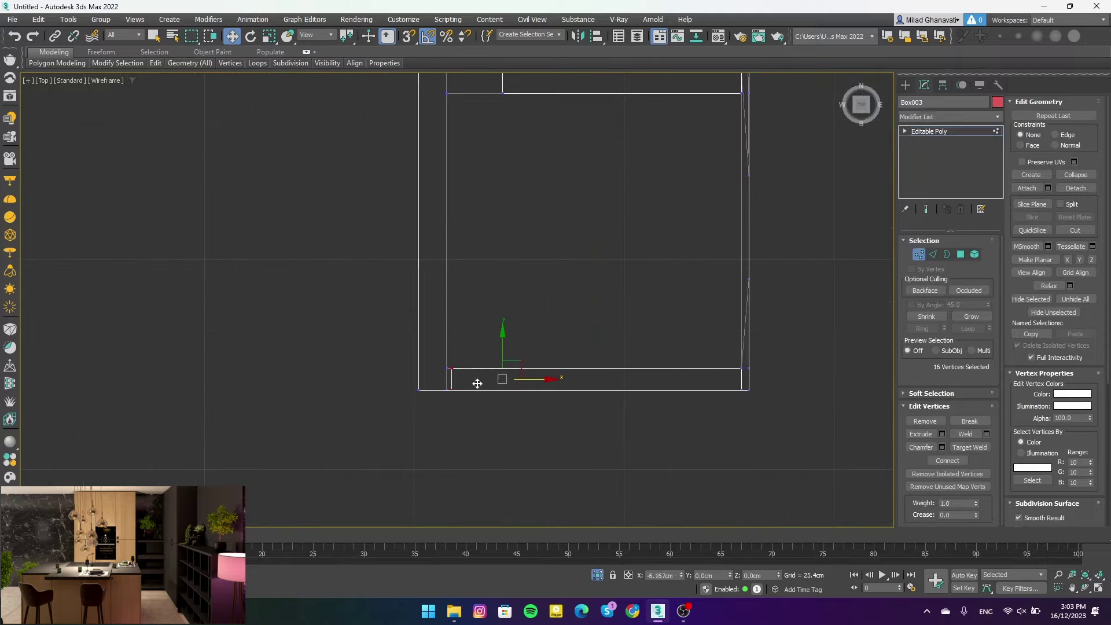
middle_click_drag(439, 410, 486, 362, "alt")
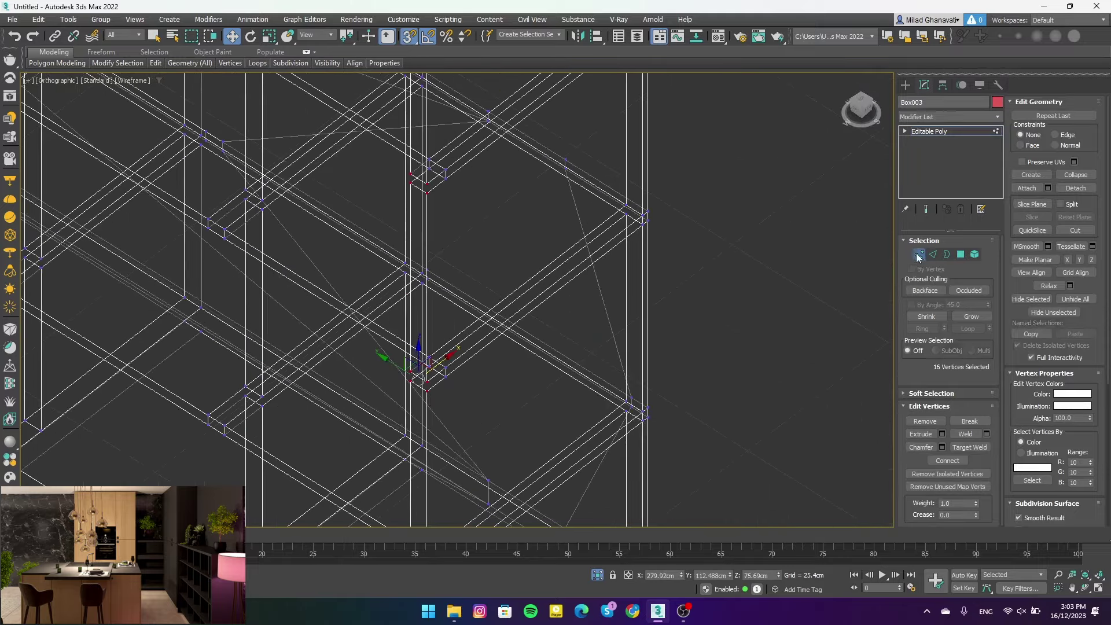
left_click(814, 285)
key("p")
scroll(707, 285, "down", 5)
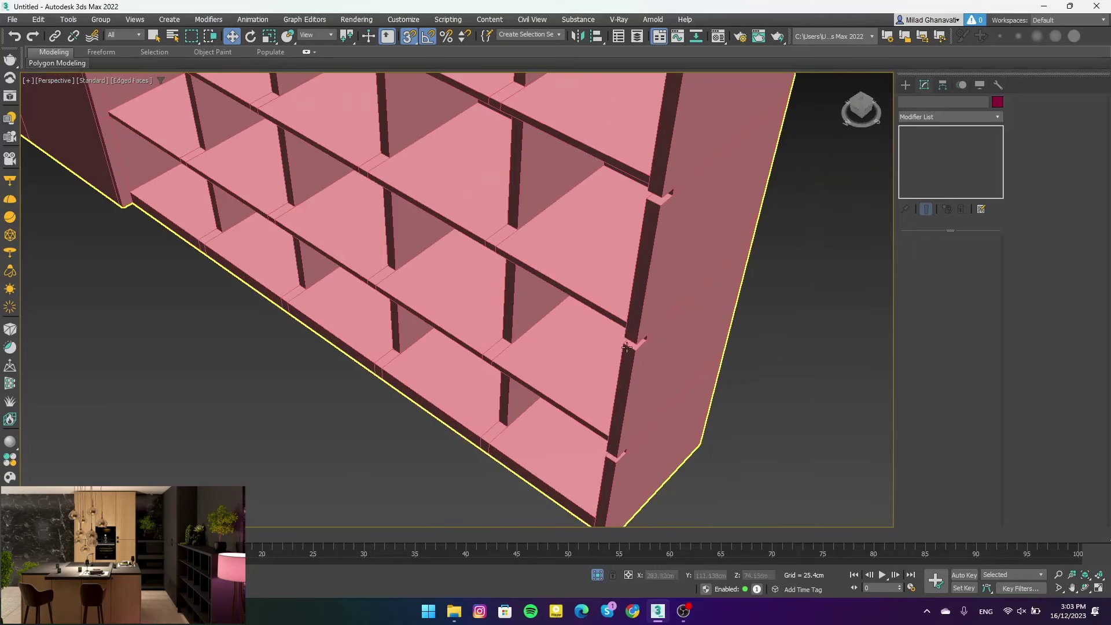
mouse_move(628, 346)
middle_mouse_down("alt")
mouse_move(588, 323)
mouse_move(529, 342)
mouse_move(576, 329)
middle_mouse_up("alt")
Inspect the cubby unit's corner vertices, then exit vertex mode and deselect it
left_click(905, 85)
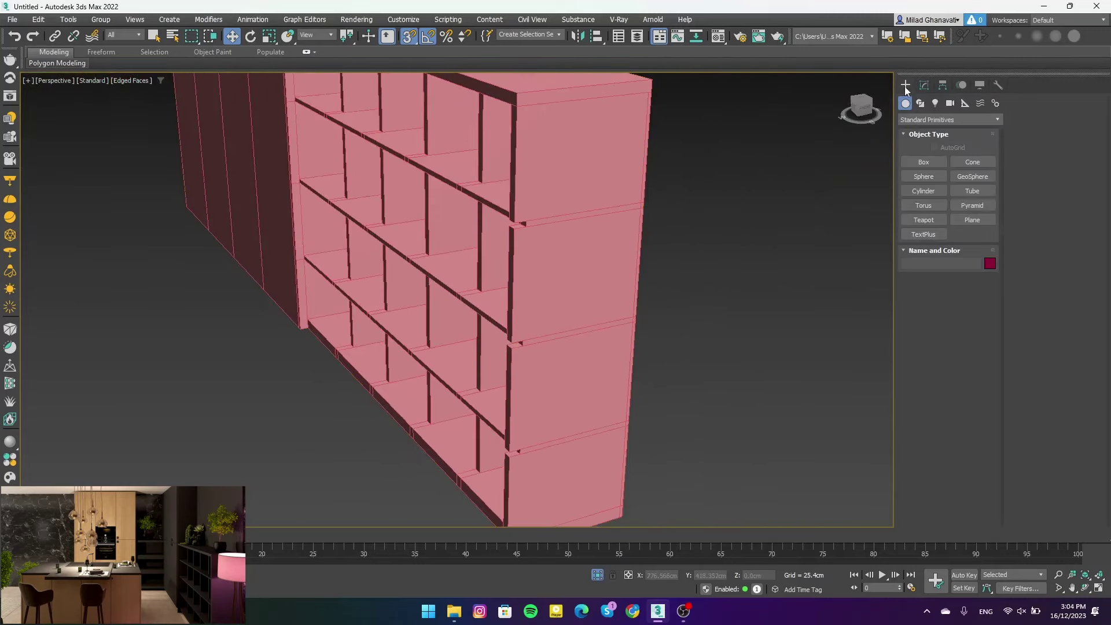
key("ctrl+a")
left_click(924, 85)
key("1")
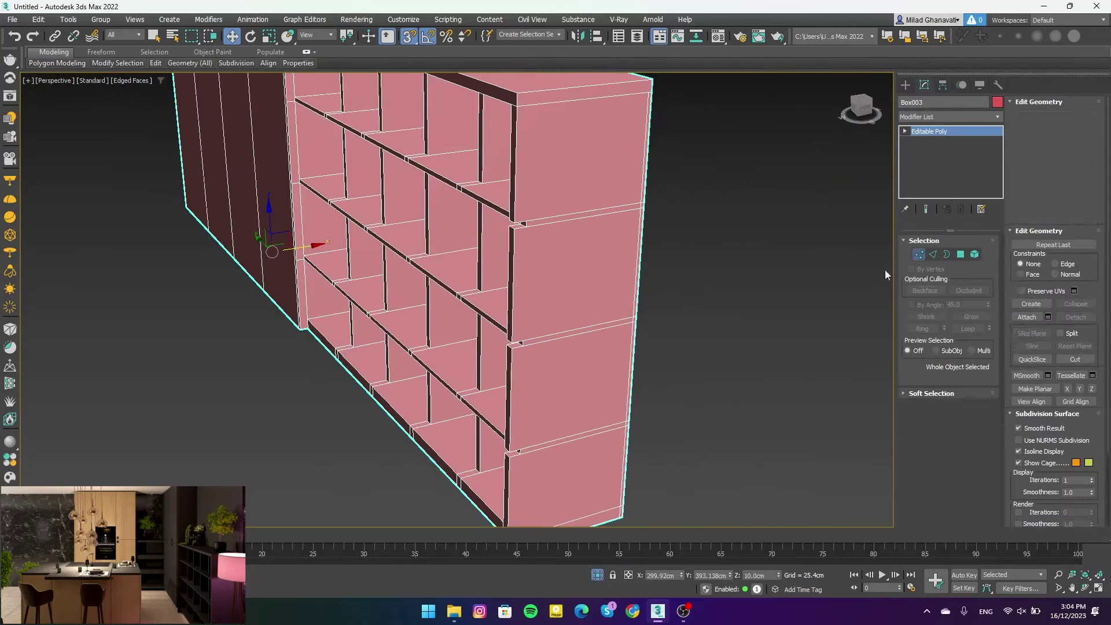
left_click_drag(492, 306, 527, 347)
scroll(533, 343, "up", 5)
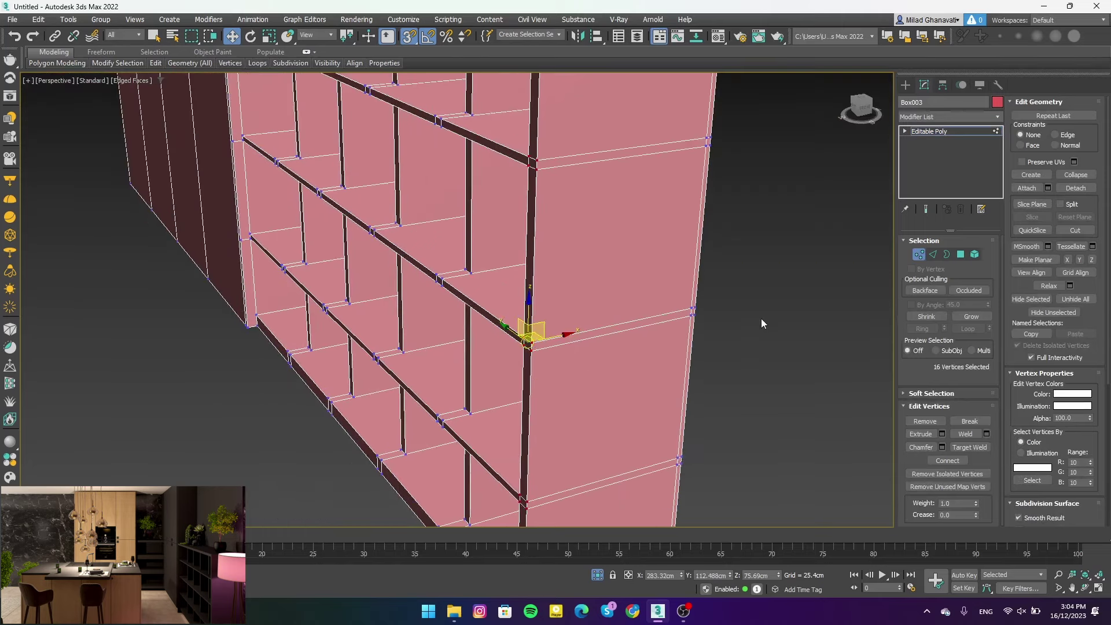
key("1")
scroll(776, 291, "down", 8)
left_click(776, 291)
mouse_move(776, 290)
middle_mouse_down("alt")
mouse_move(687, 315)
mouse_move(699, 300)
mouse_move(637, 236)
middle_mouse_up("alt")
scroll(637, 236, "up", 3)
scroll(741, 293, "up", 3)
scroll(744, 297, "up", 2)
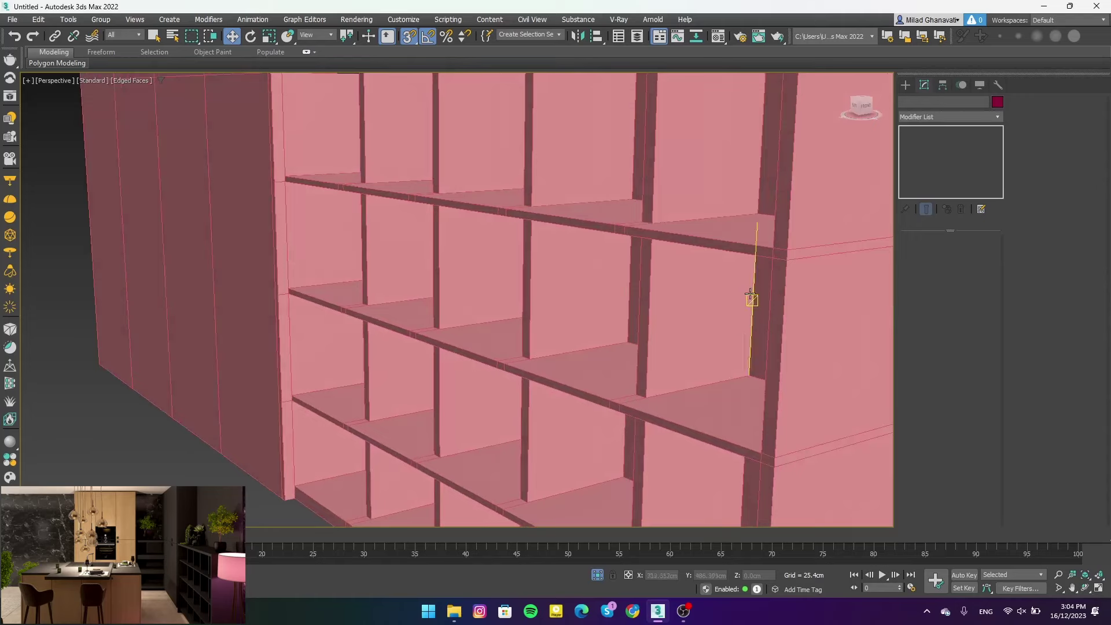
scroll(760, 316, "up", 3)
Extrude the end divider post faces of the cubby unit by 28.907 cm
left_click(804, 232)
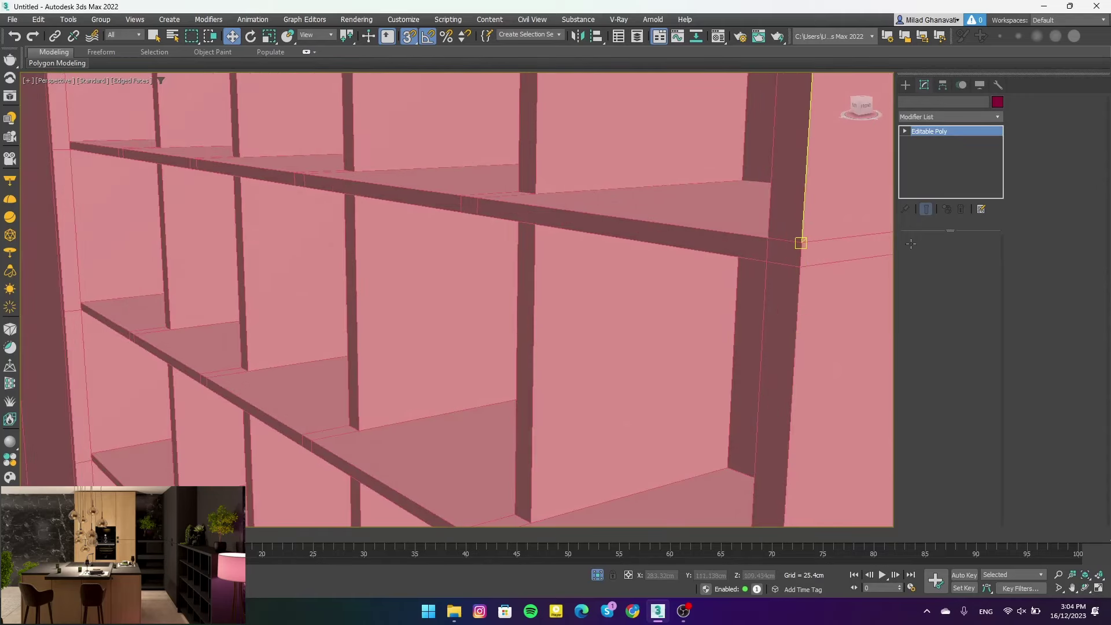
left_click(961, 255)
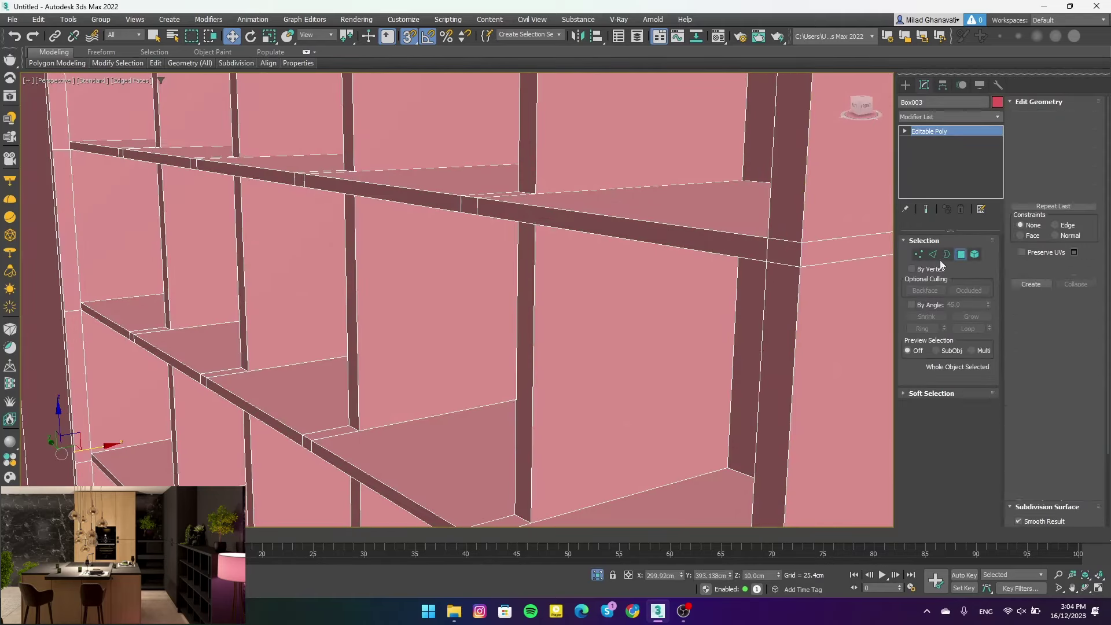
left_click(793, 253)
scroll(793, 252, "down", 3)
left_click(697, 370, "ctrl")
scroll(698, 370, "down", 3)
scroll(652, 290, "up", 2)
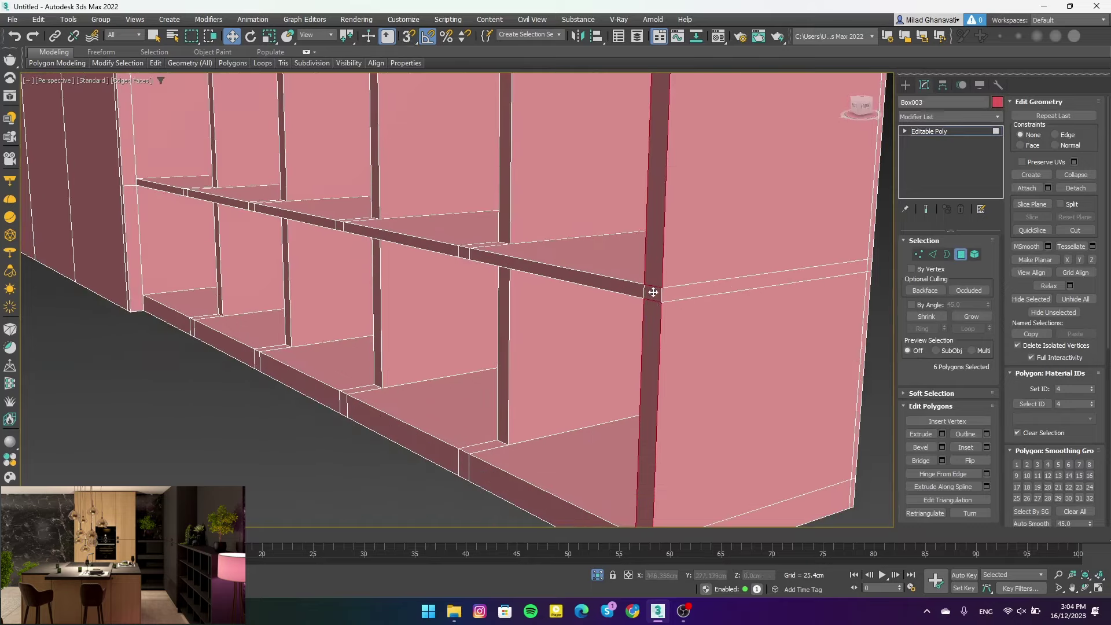
scroll(639, 375, "up", 2)
scroll(632, 483, "down", 3)
scroll(636, 376, "up", 2)
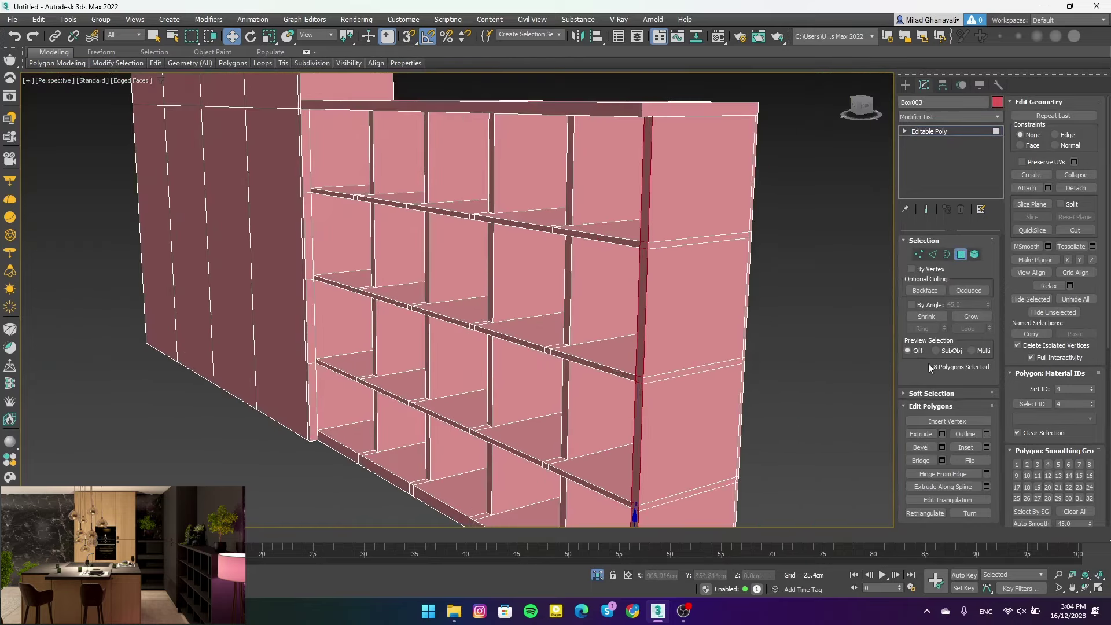
left_click(941, 434)
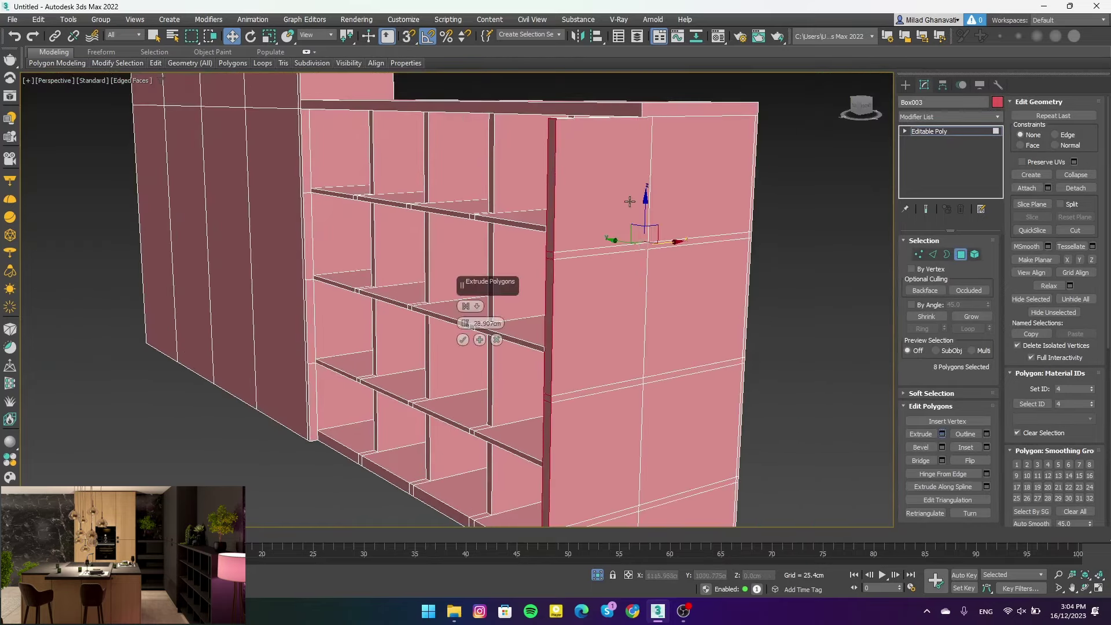
left_click(463, 339)
scroll(694, 298, "down", 2)
In Top view, snap the post's new vertices flush with the unit's edge
key("t")
left_click(918, 254, "ctrl")
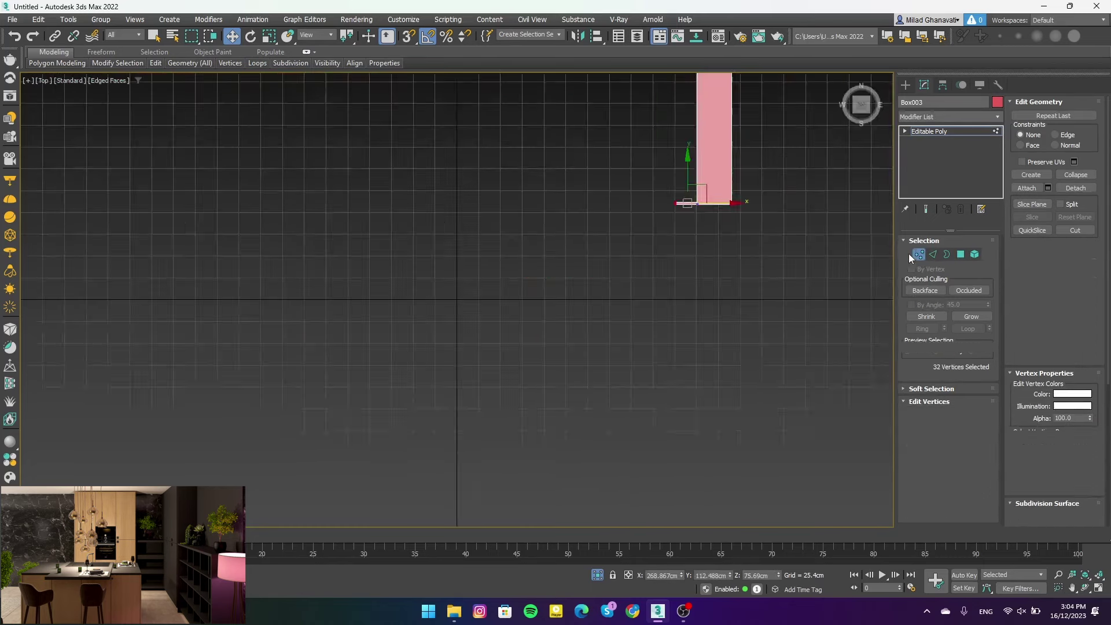
scroll(476, 255, "up", 3)
key("s")
left_click_drag(539, 292, 729, 302)
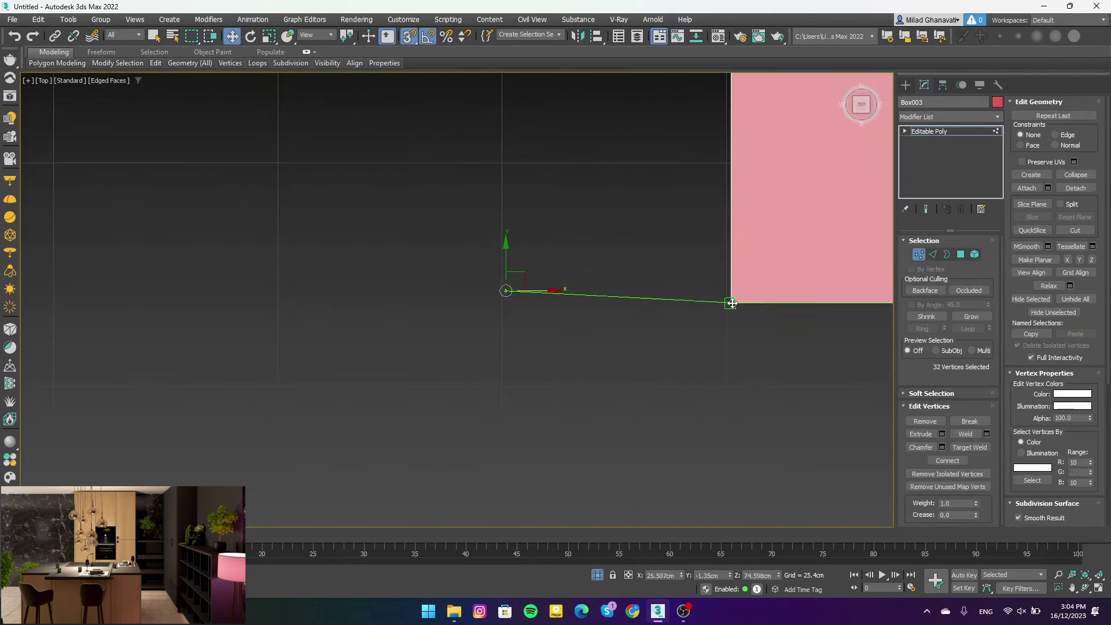
left_click(919, 254)
middle_click_drag(752, 249, 650, 242, "alt")
key("z")
left_click(817, 303)
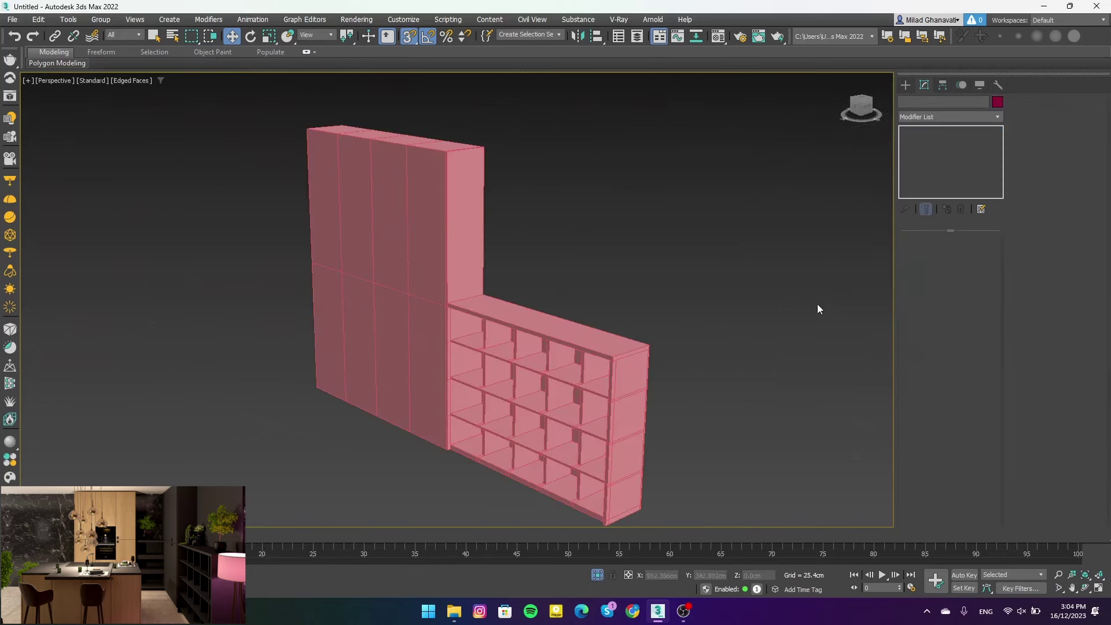
key("p")
scroll(578, 347, "up", 3)
mouse_move(579, 347)
middle_mouse_down()
mouse_move(599, 363)
mouse_move(591, 371)
mouse_move(646, 383)
middle_mouse_up()
Unhide the room and select the cubby unit together with the left pink cabinet
scroll(590, 370, "down", 3)
key("alt+q")
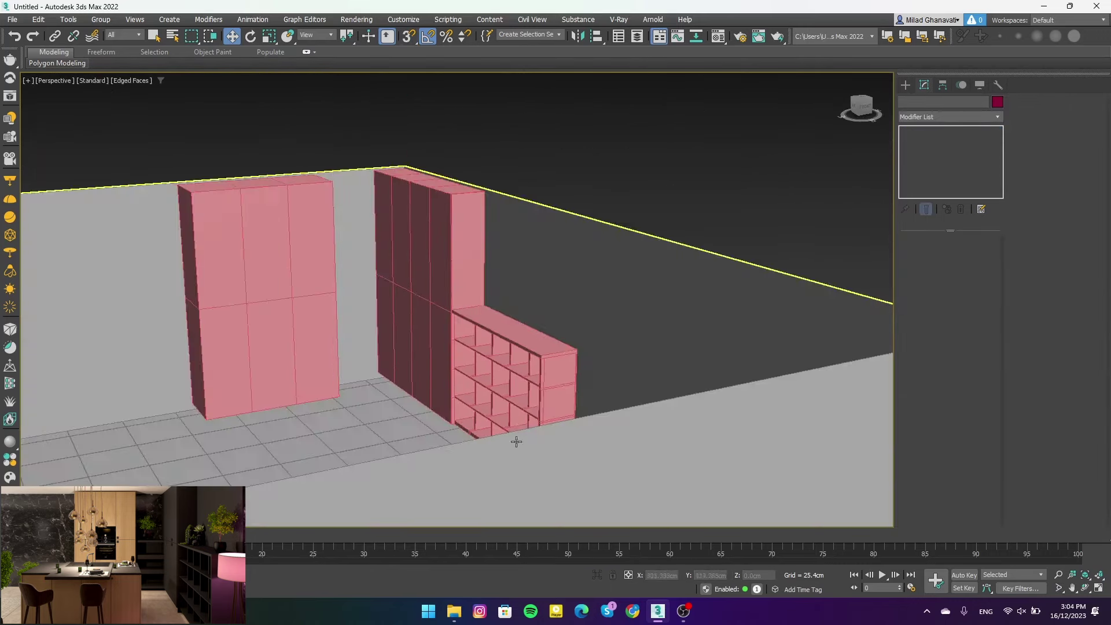
left_click(516, 442)
left_click(271, 306, "ctrl")
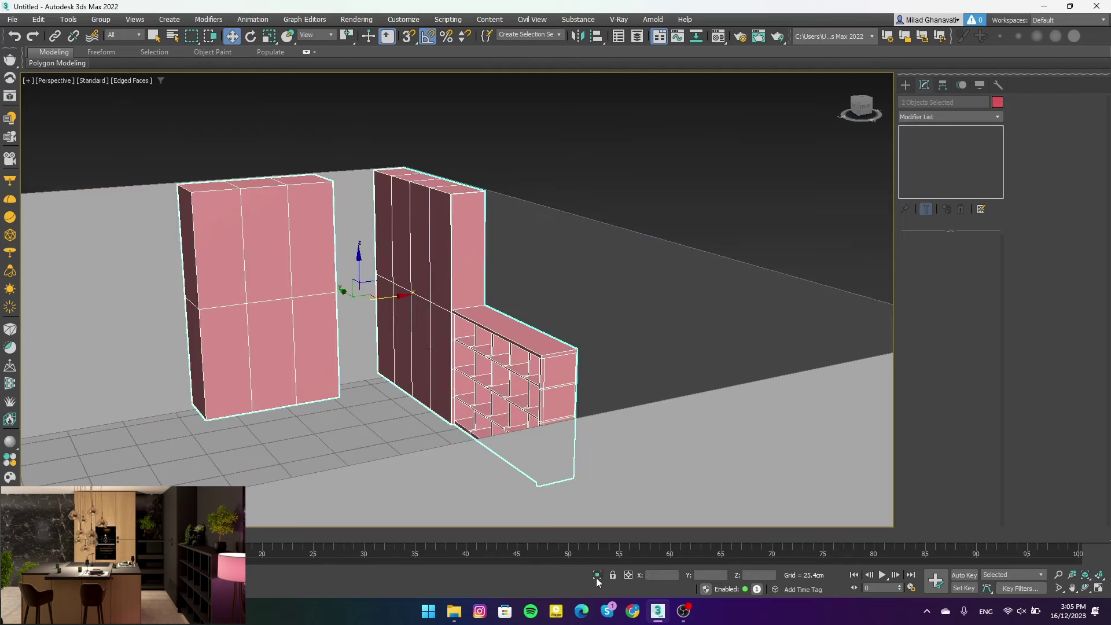
Change the cabinet material from Physical Material to VRayMtl with a darker grey diffuse
key("m")
left_click(79, 149)
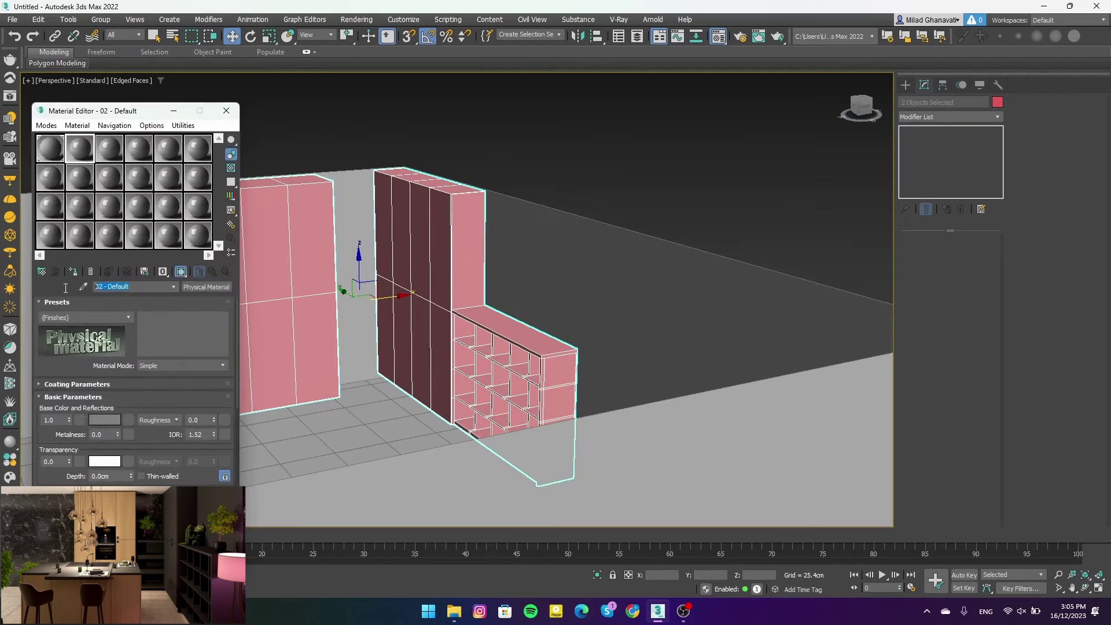
type("cabinet")
left_click(211, 291)
double_click(467, 371)
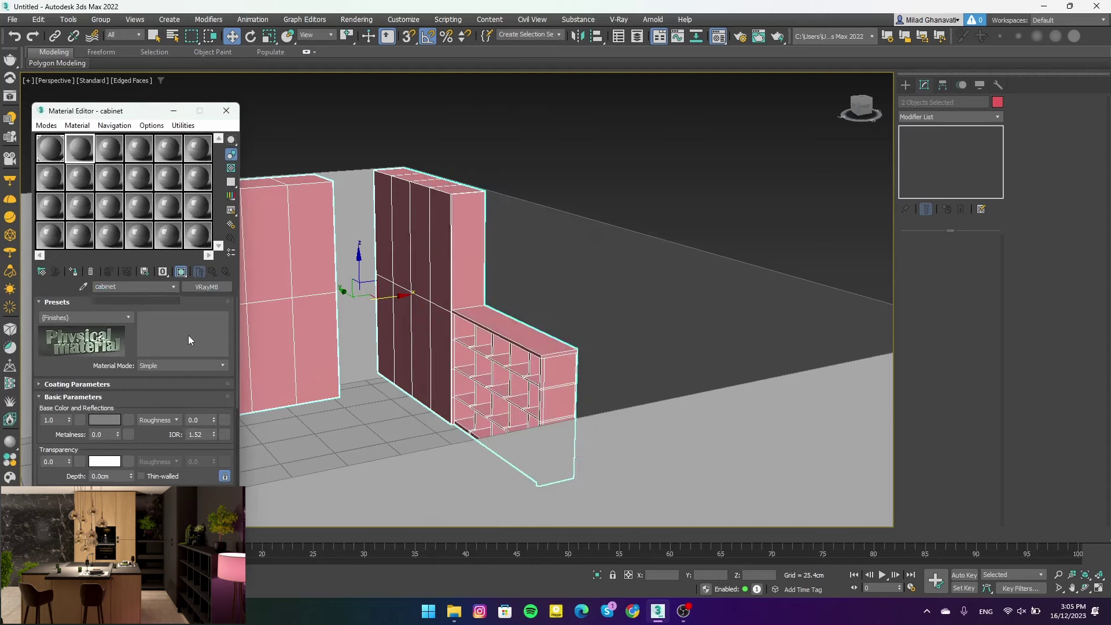
left_click(99, 317)
left_click(218, 292)
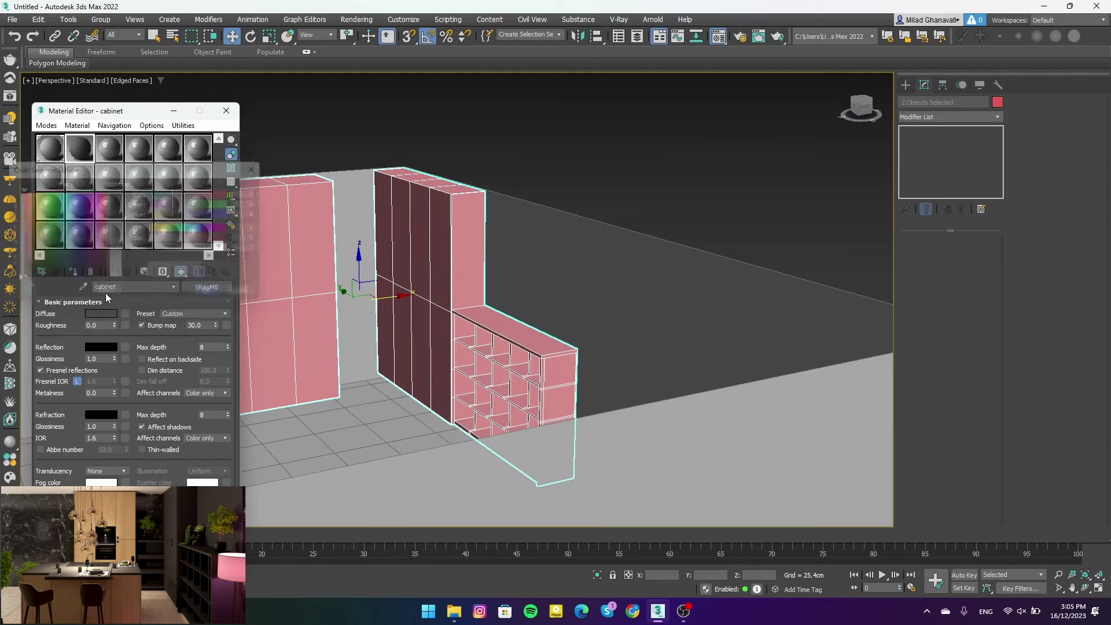
left_click(73, 271)
left_click(227, 111)
Orbit around the room to review the recoloured cabinets from above and in perspective
middle_click_drag(580, 200, 579, 315, "alt")
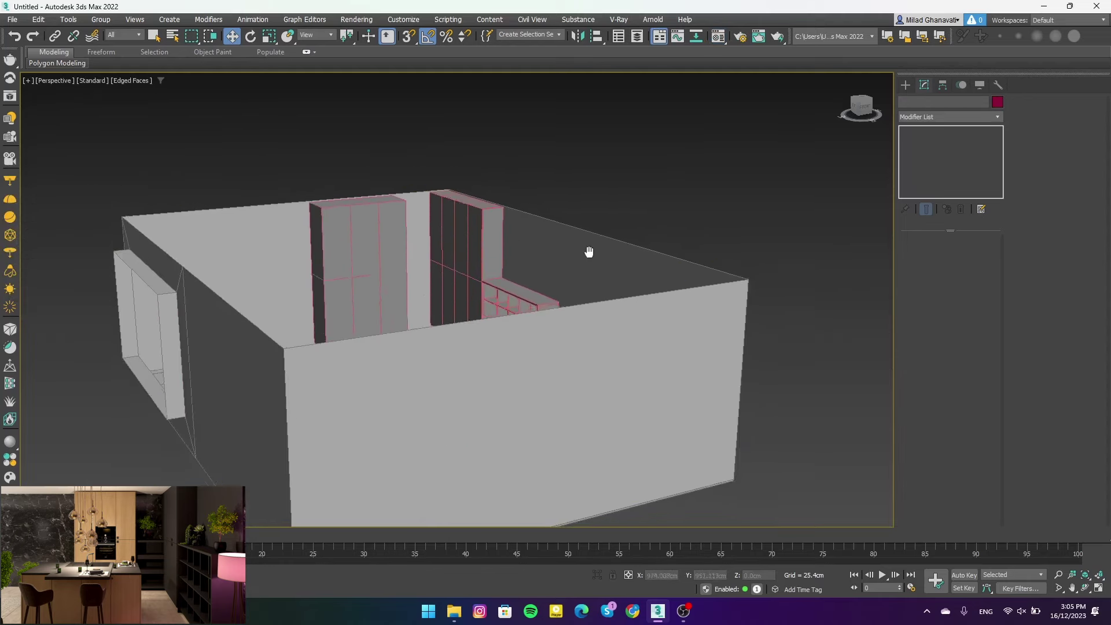
key("t")
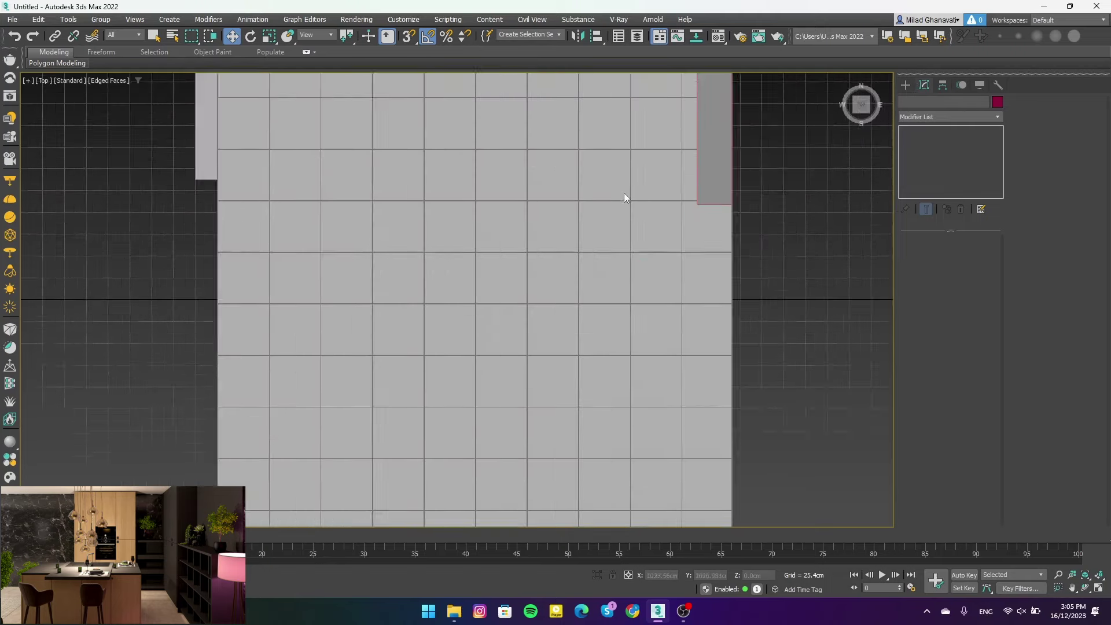
scroll(653, 219, "down", 2)
scroll(637, 232, "down", 2)
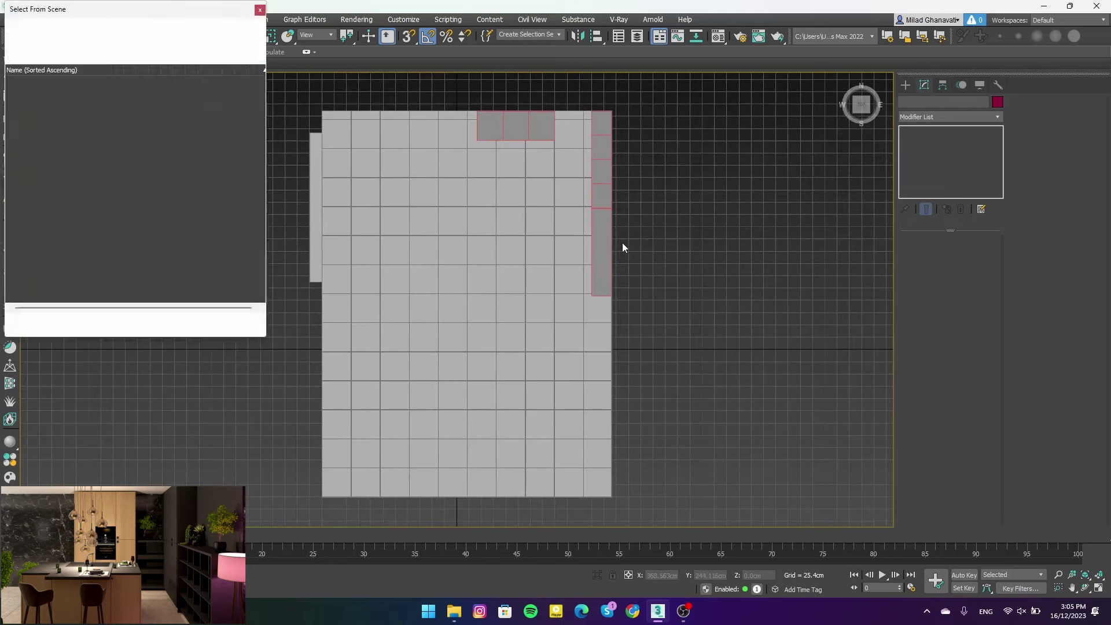
middle_click_drag(623, 242, 586, 213, "alt")
key("p")
scroll(586, 213, "up", 3)
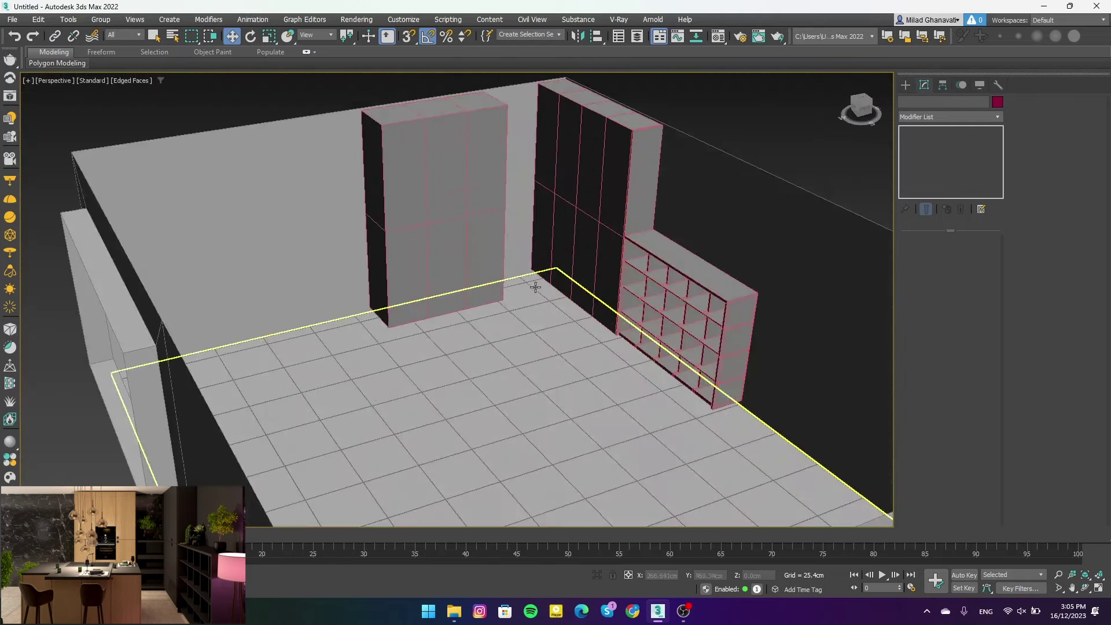
scroll(539, 281, "up", 2)
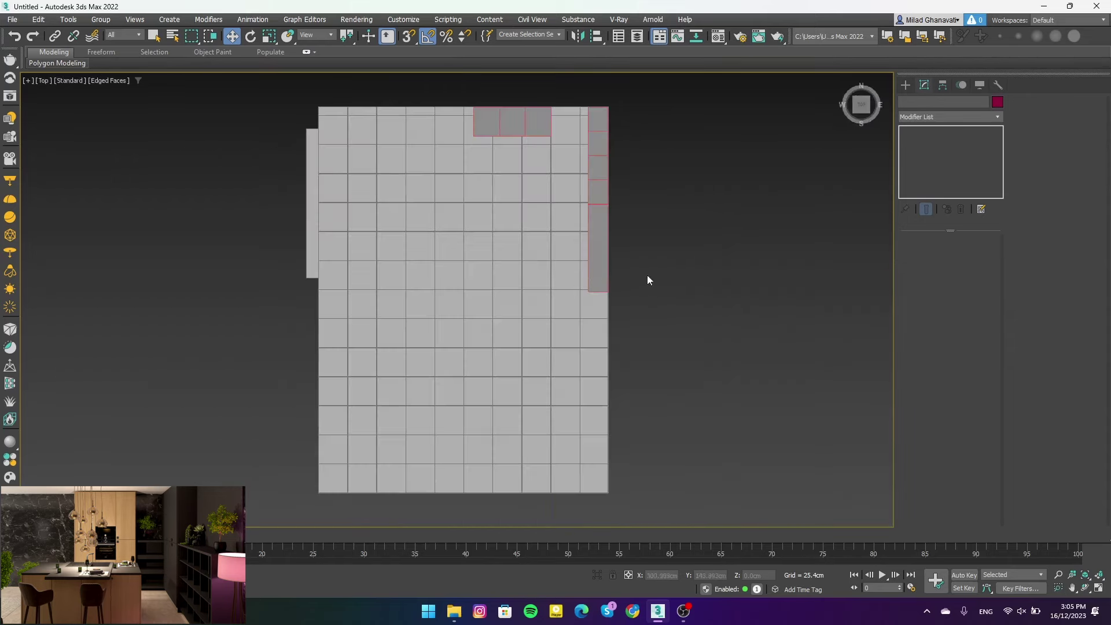
middle_click_drag(453, 367, 521, 289, "alt")
Isolate the tall cabinet and connect the strip's two edges with 22 horizontal segments
left_click(463, 209)
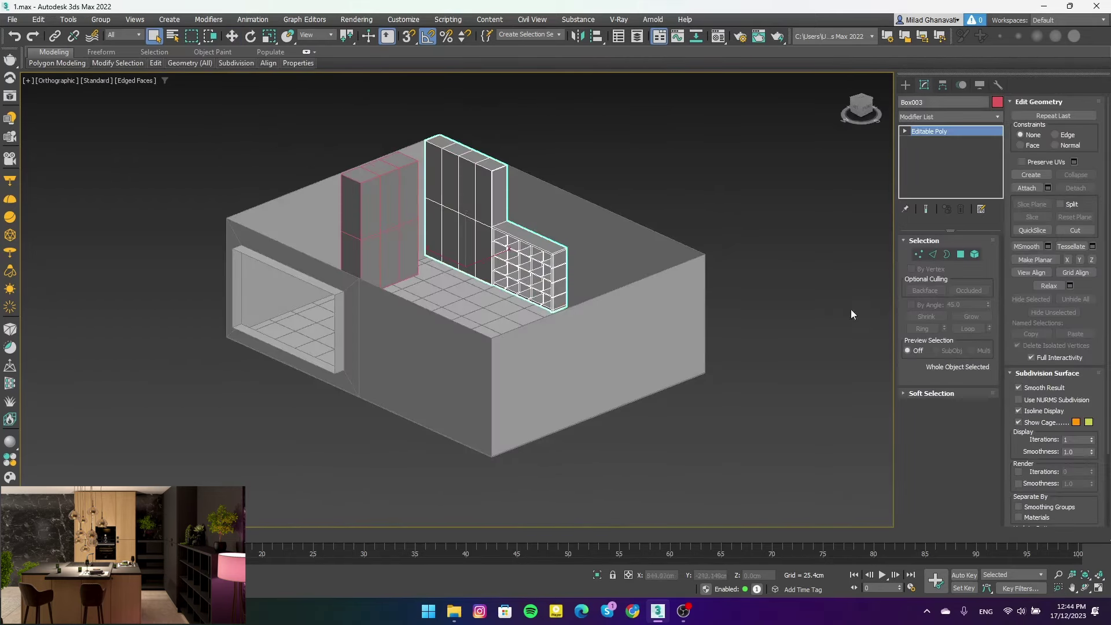
left_click(597, 574)
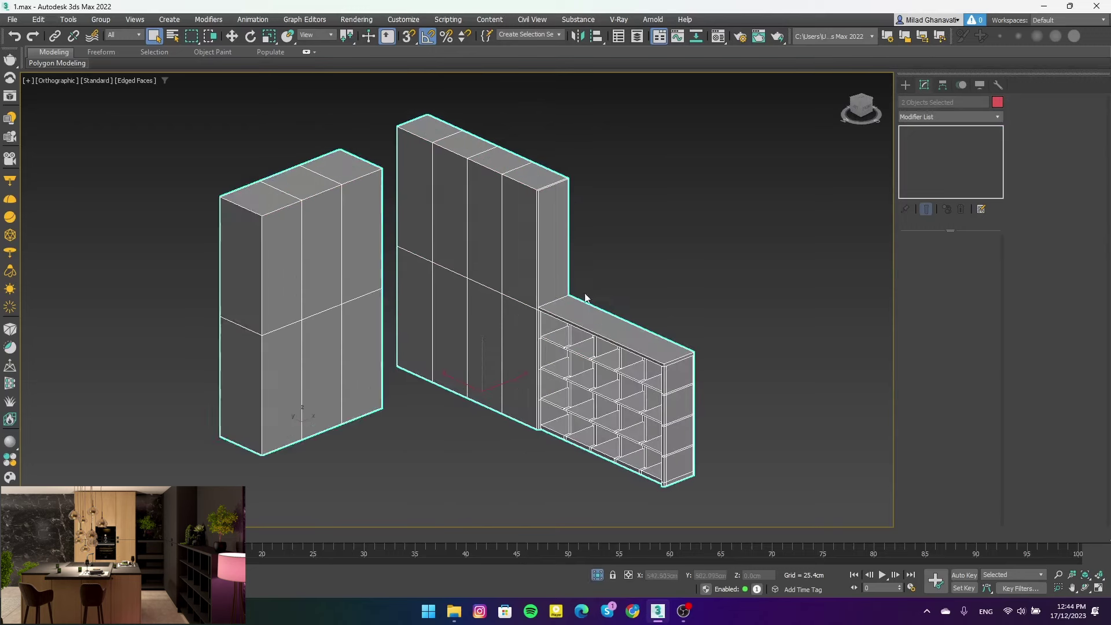
key("p")
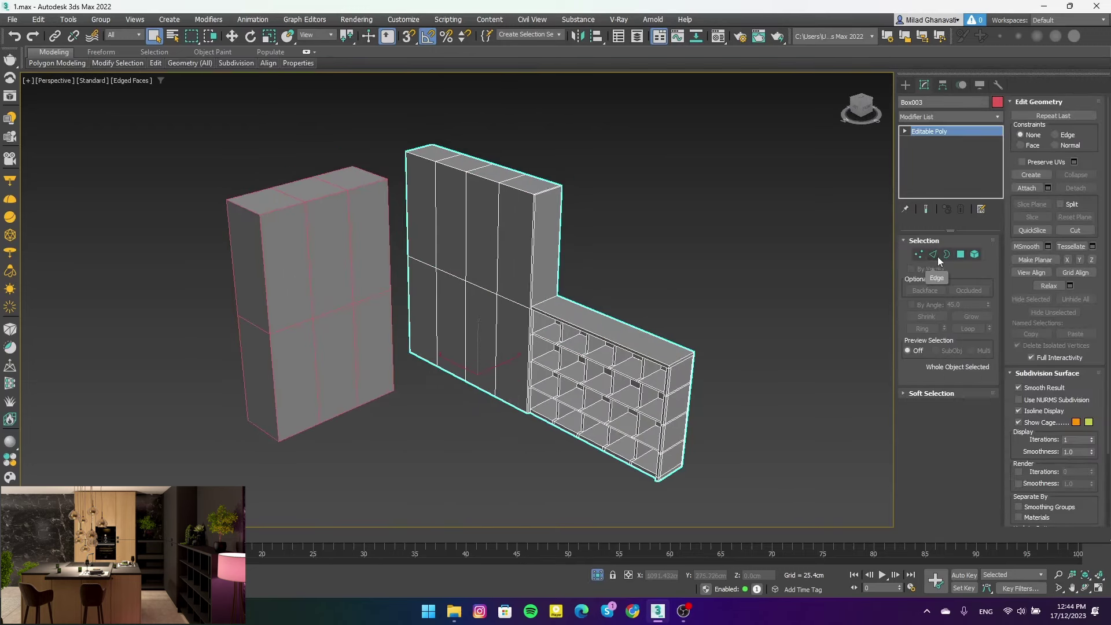
left_click(936, 256)
left_click(1092, 169)
scroll(463, 310, "up", 3)
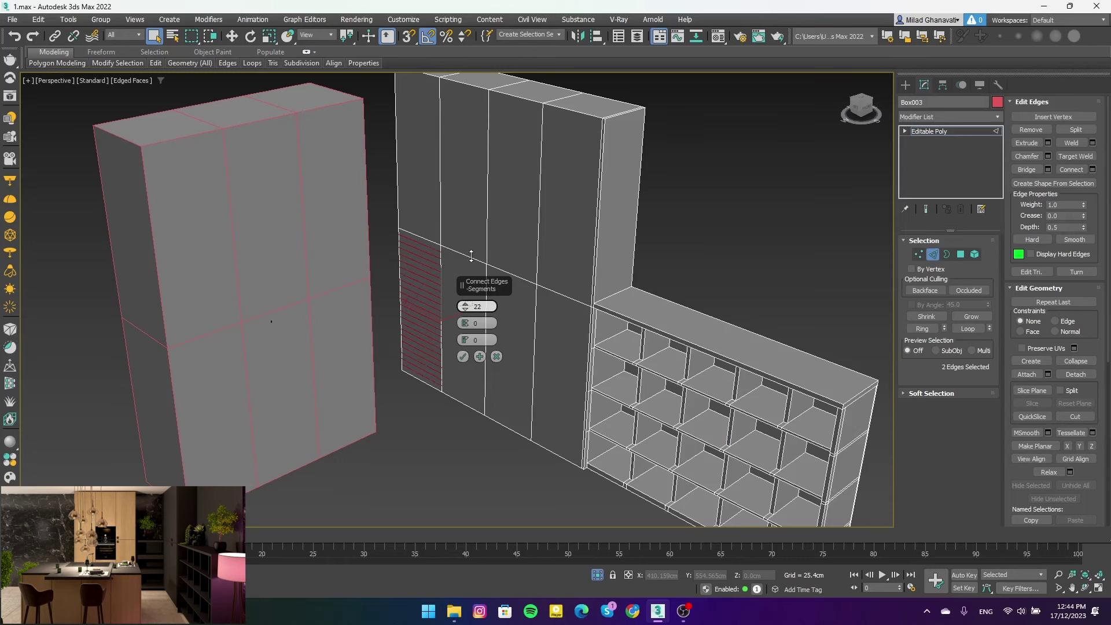
left_click(463, 357)
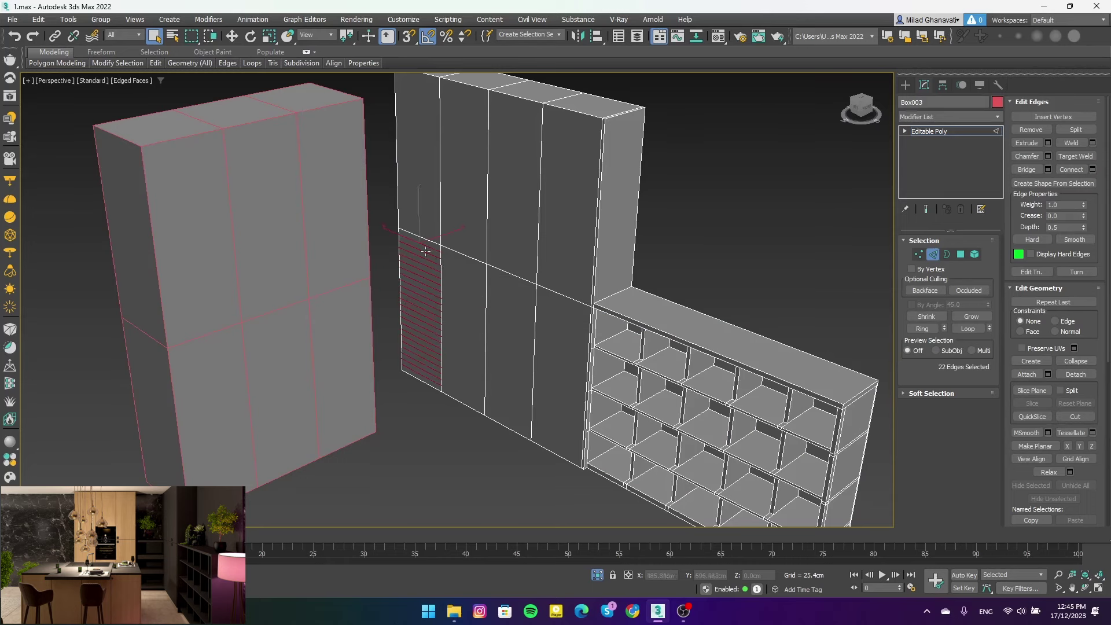
Add one vertical Connect cut with slide 74 across the new slices
scroll(418, 238, "up", 4)
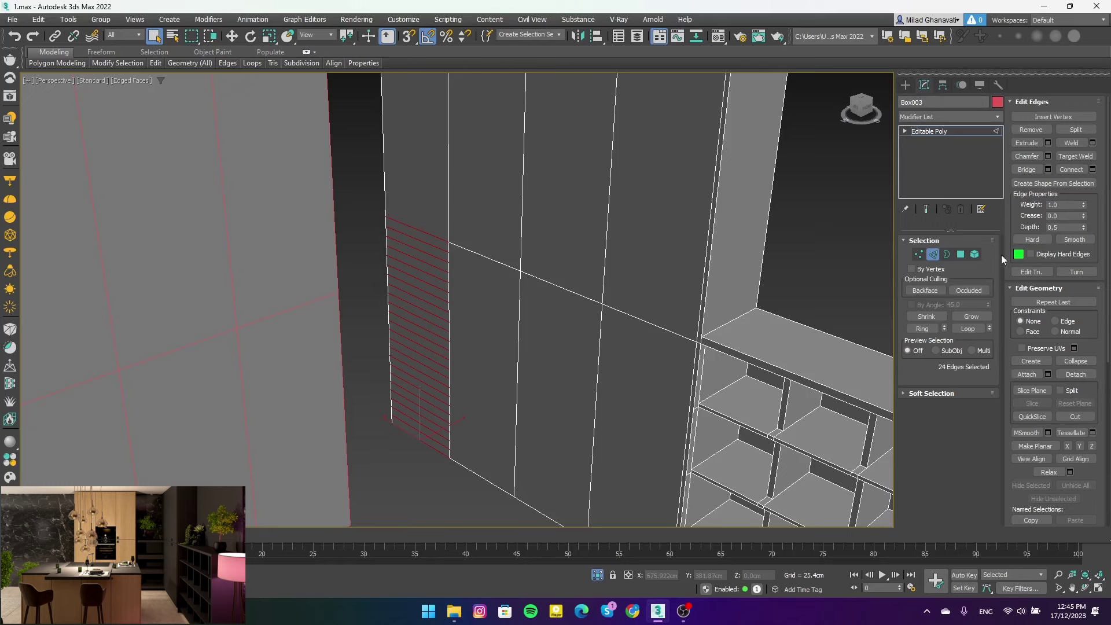
left_click(1092, 169)
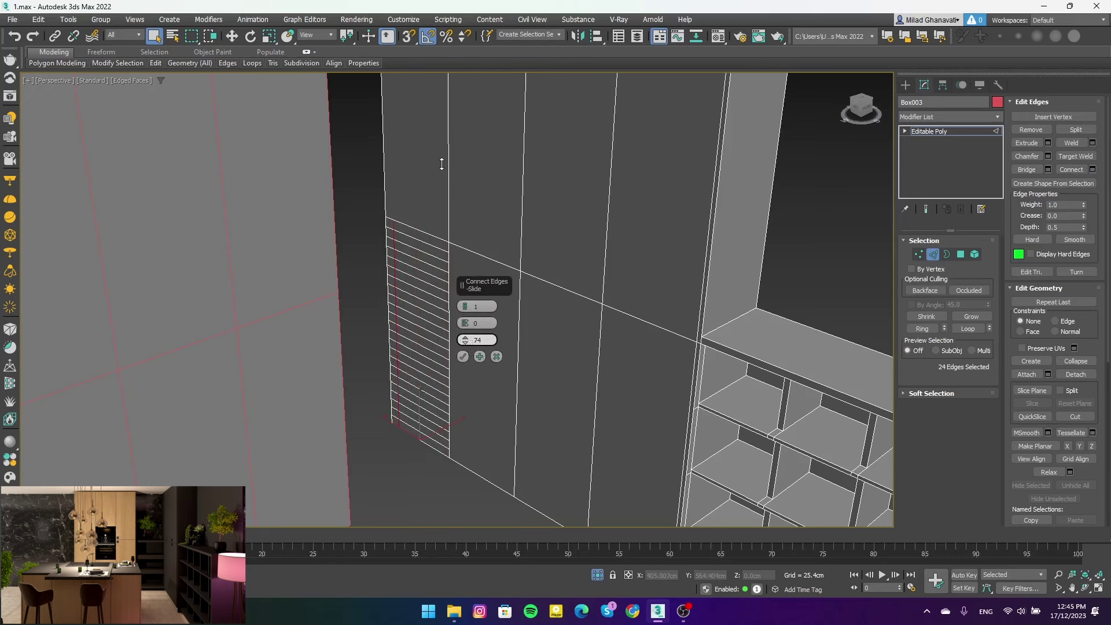
left_click(463, 357)
scroll(380, 217, "up", 4)
In Polygon mode, start selecting alternating slices of the striped strip
left_click(425, 283)
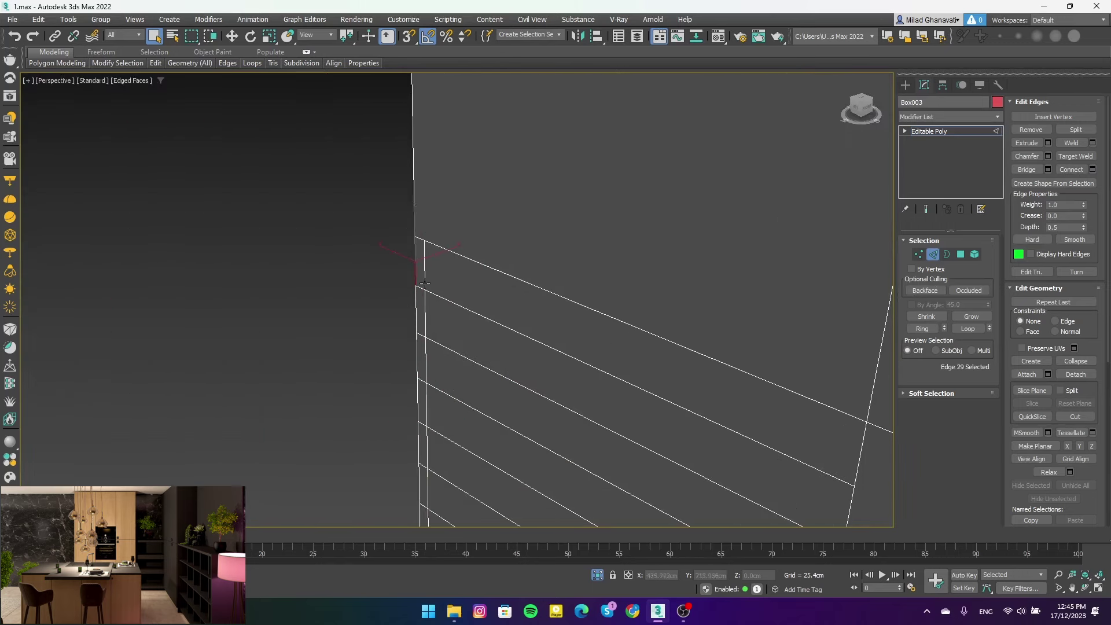
left_click(960, 255)
left_click(419, 271)
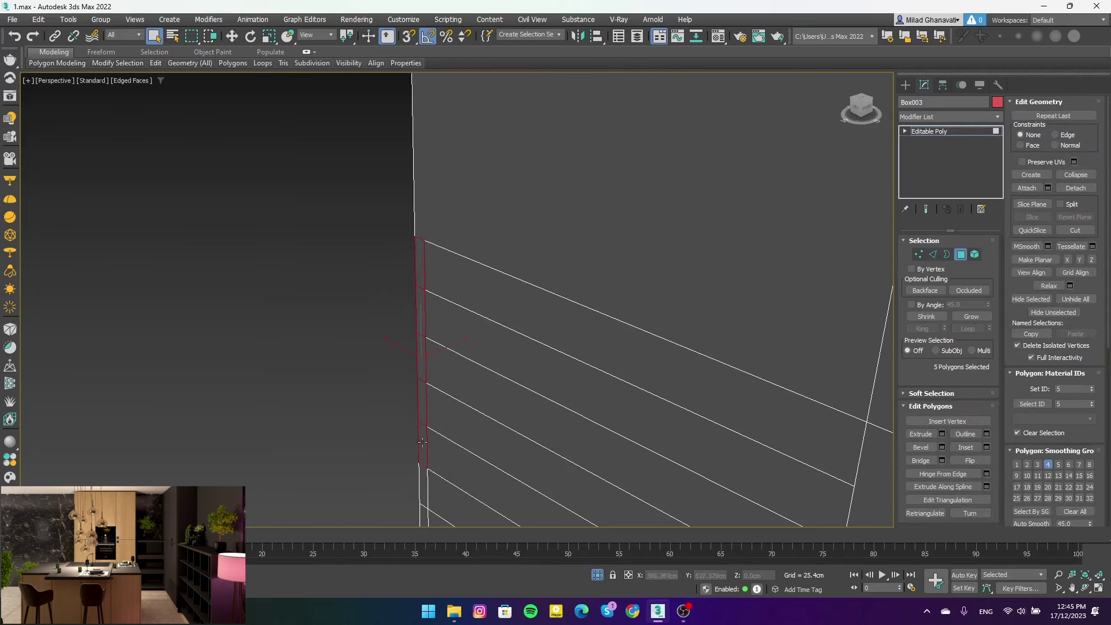
middle_click_drag(422, 443, 400, 176)
scroll(399, 102, "down", 3)
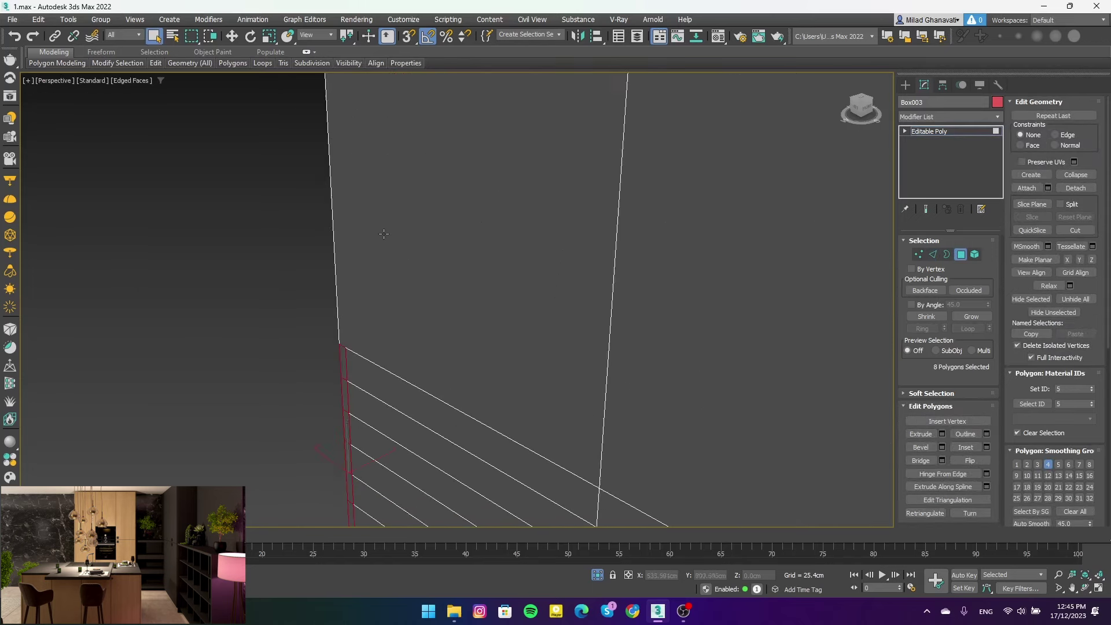
middle_click_drag(399, 102, 397, 189, "alt")
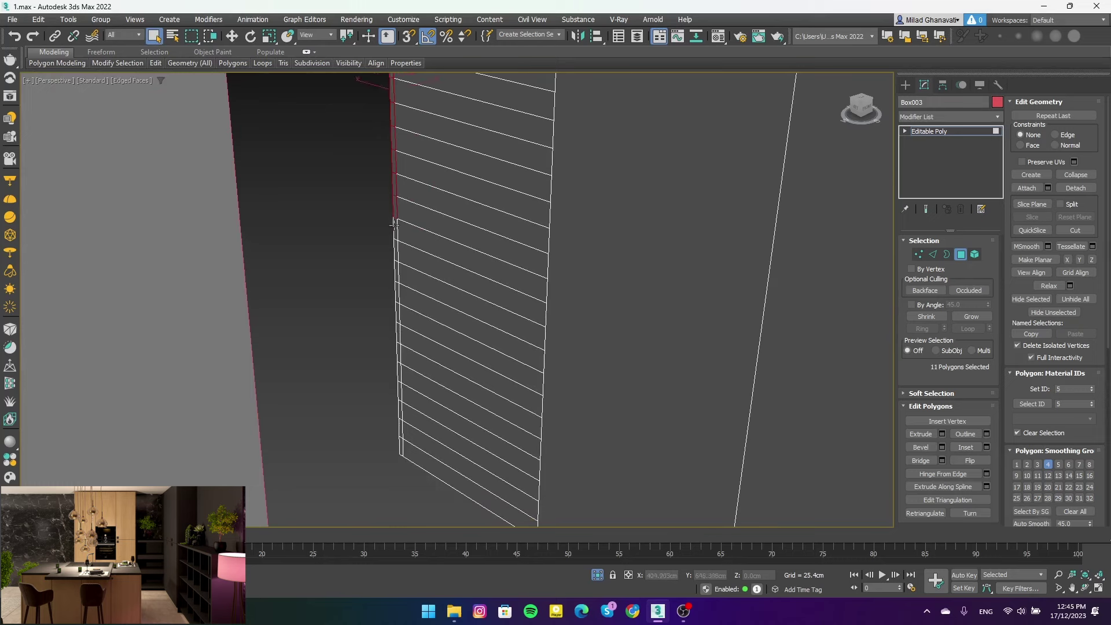
left_click(396, 279, "ctrl")
key("t")
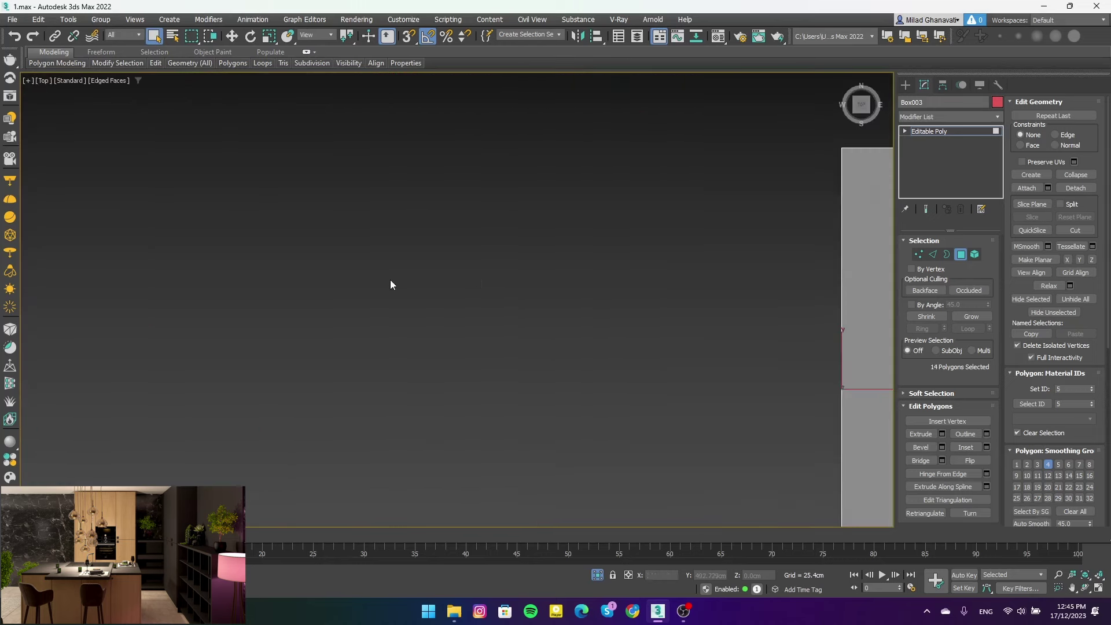
key("F3")
scroll(671, 336, "down", 5)
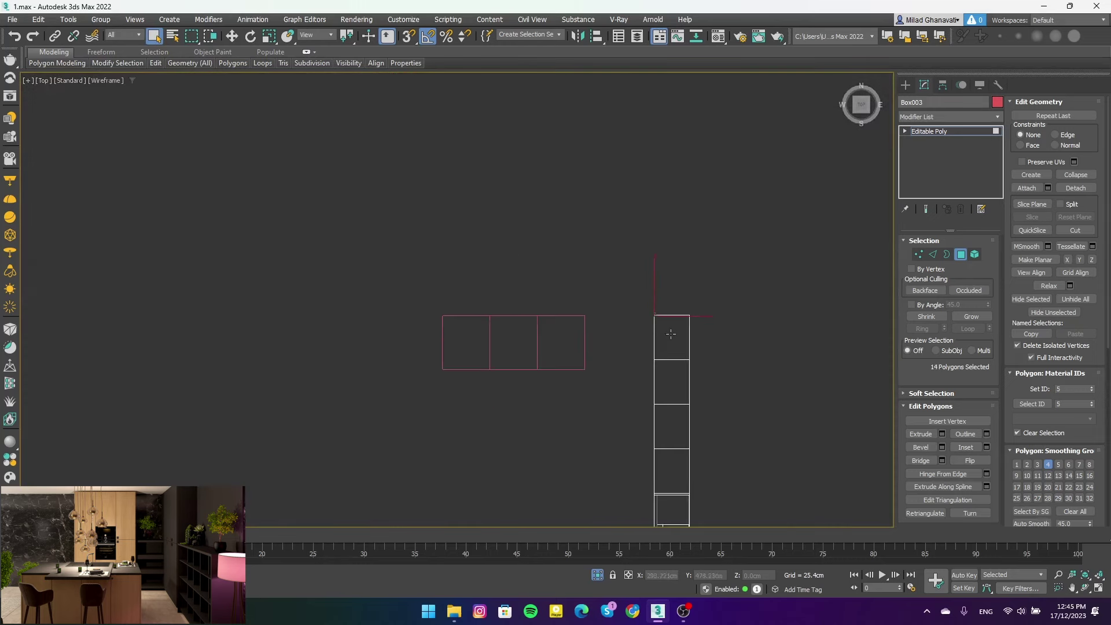
scroll(671, 336, "up", 3)
scroll(632, 298, "up", 5)
Complete the 29-polygon alternating selection and preview a 28.907 cm extrusion
key("ctrl+a")
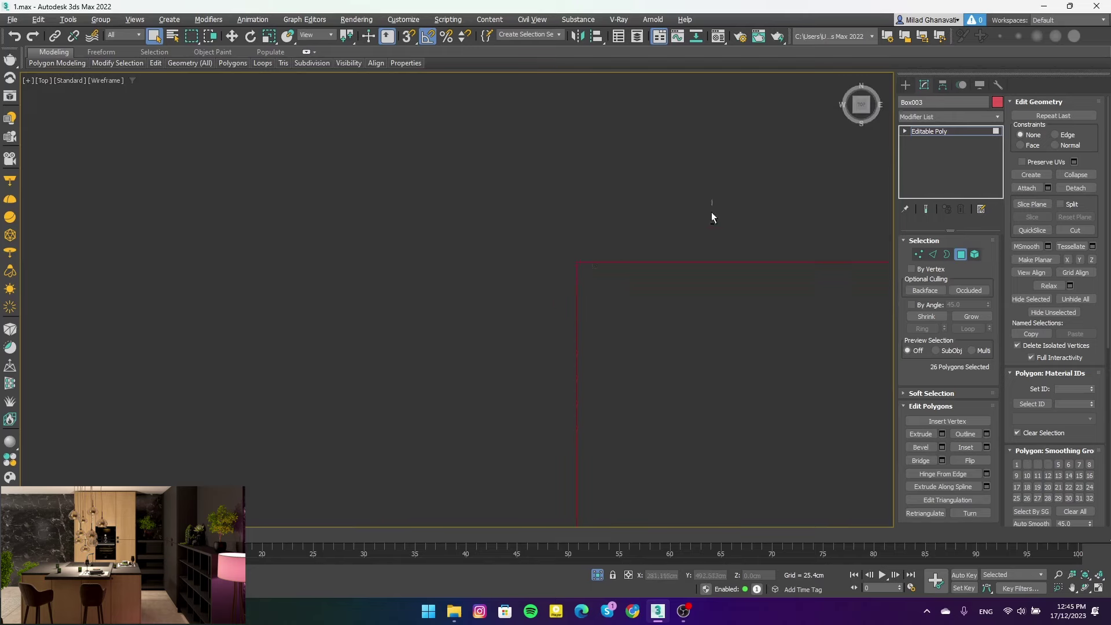
mouse_move(486, 367)
middle_mouse_down("alt")
mouse_move(602, 308)
mouse_move(485, 145)
middle_mouse_up("alt")
key("p")
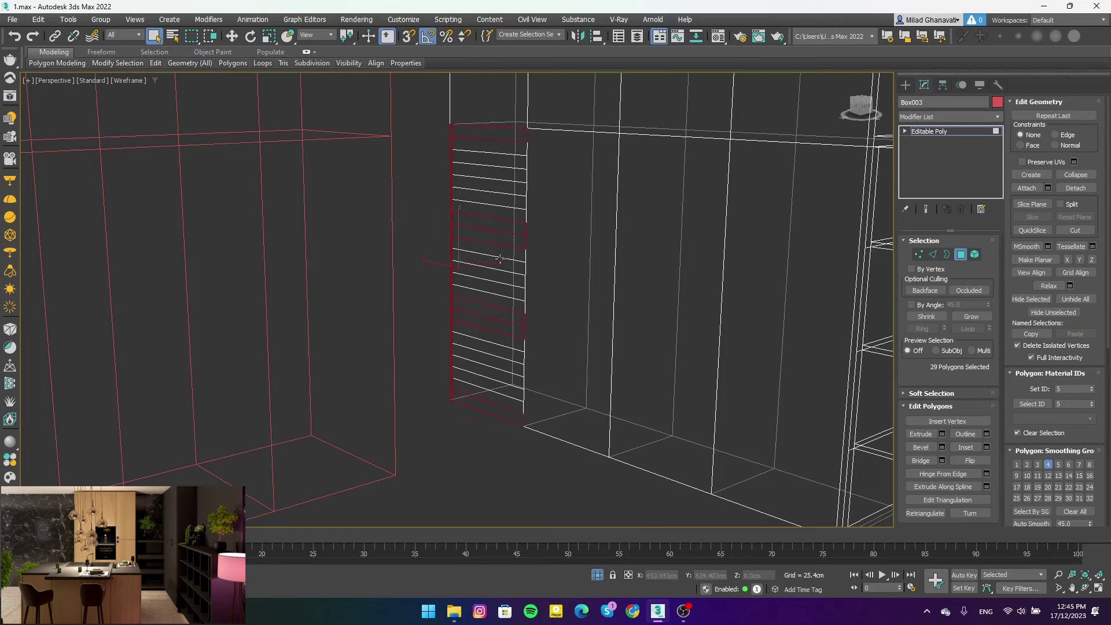
middle_click_drag(518, 260, 505, 278, "alt")
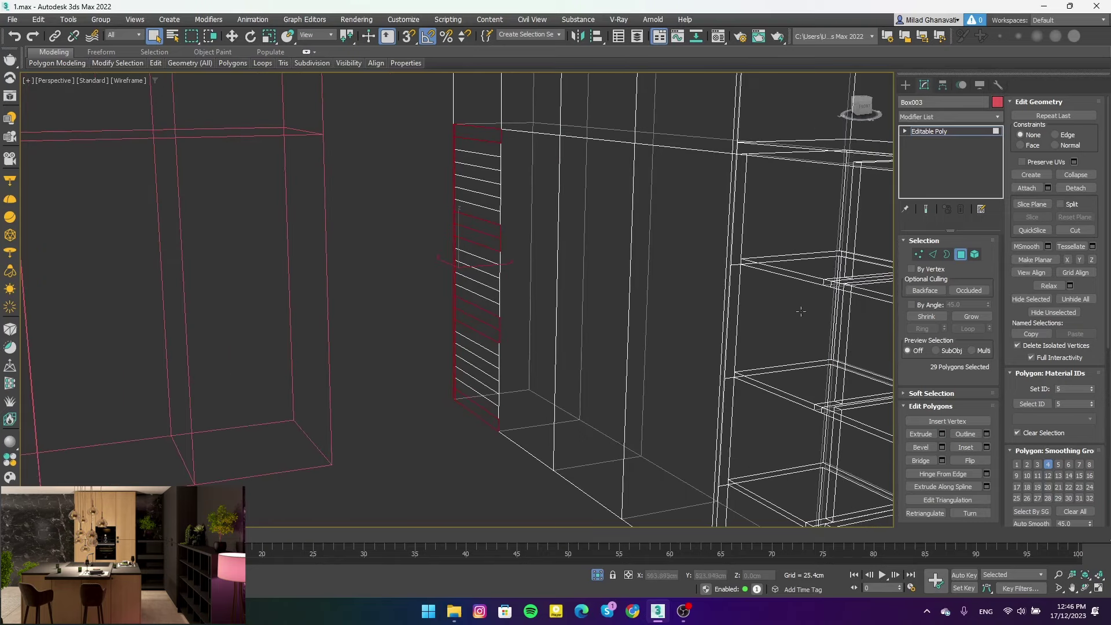
left_click(942, 434)
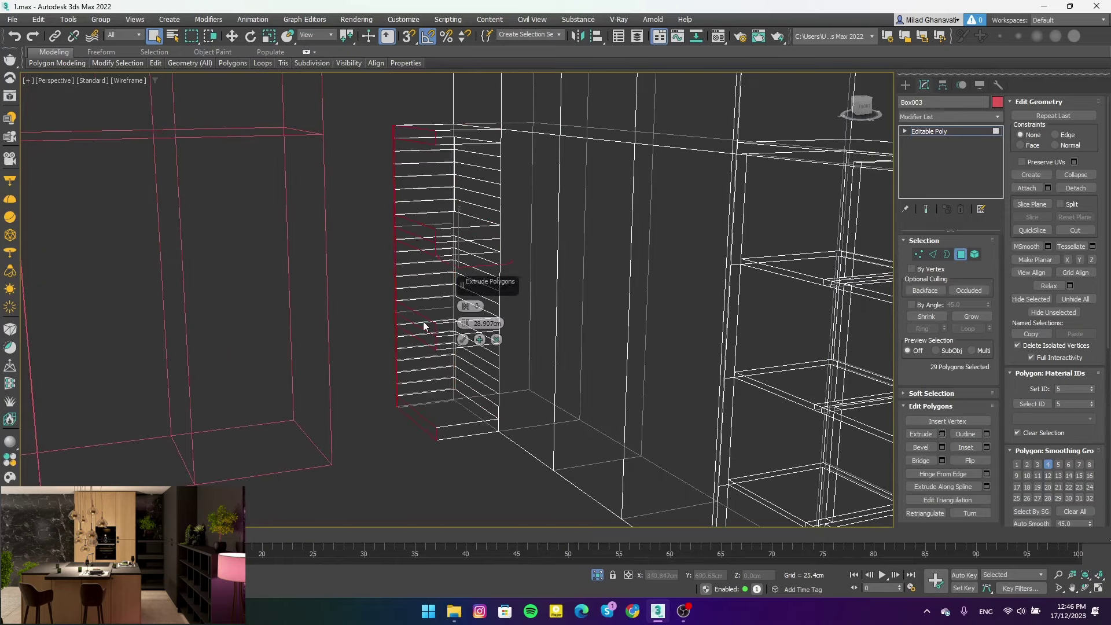
key("XF86AudioRaiseVolume")
key("F3")
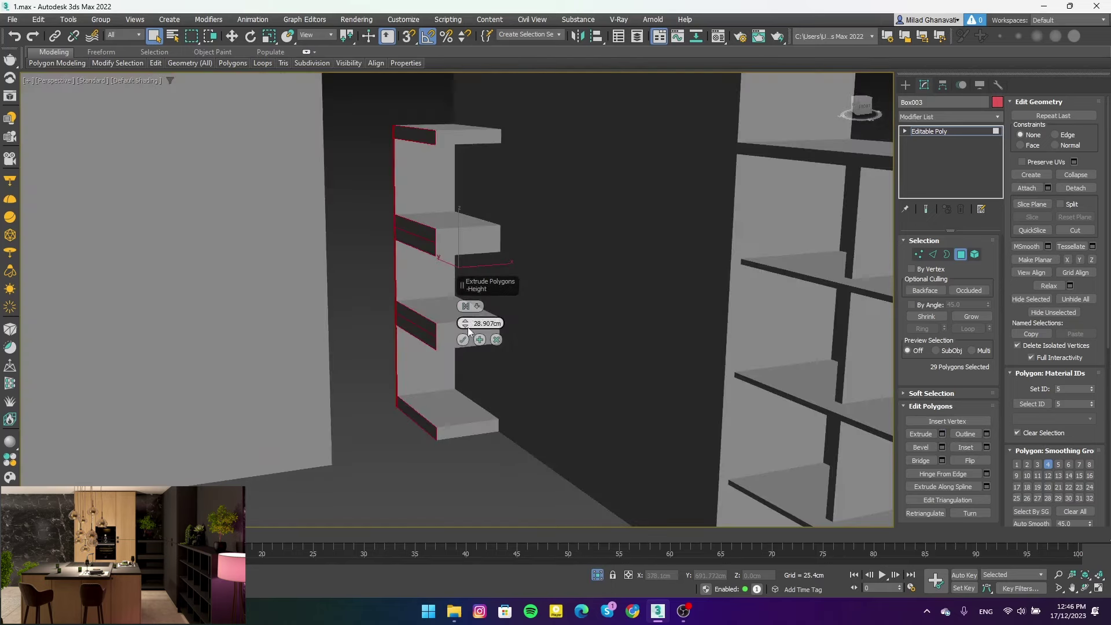
Commit the shelf extrusion and snap the shelves' inner vertices left to the wall edge
left_click(463, 340)
key("1")
scroll(463, 278, "down", 3)
middle_click_drag(463, 277, 456, 148)
left_click_drag(456, 148, 497, 218)
key("s")
key("w")
left_click_drag(497, 265, 469, 263)
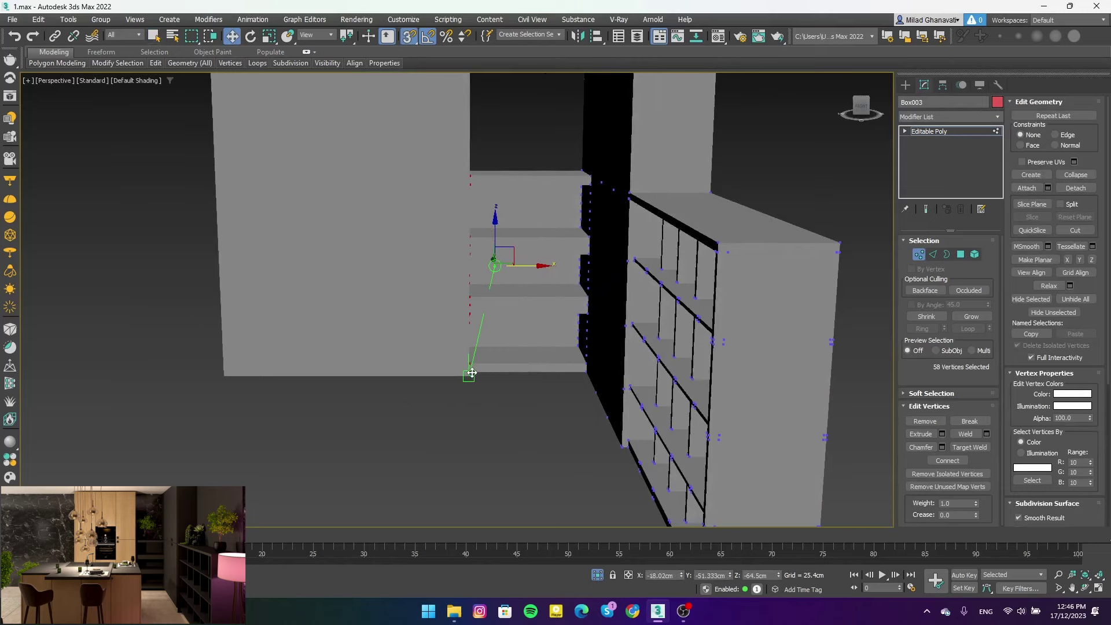
left_click(552, 390)
Orbit to view the shelves beside the wall and reselect the cabinet object
scroll(552, 396, "down", 3)
middle_click_drag(518, 372, 528, 368, "alt")
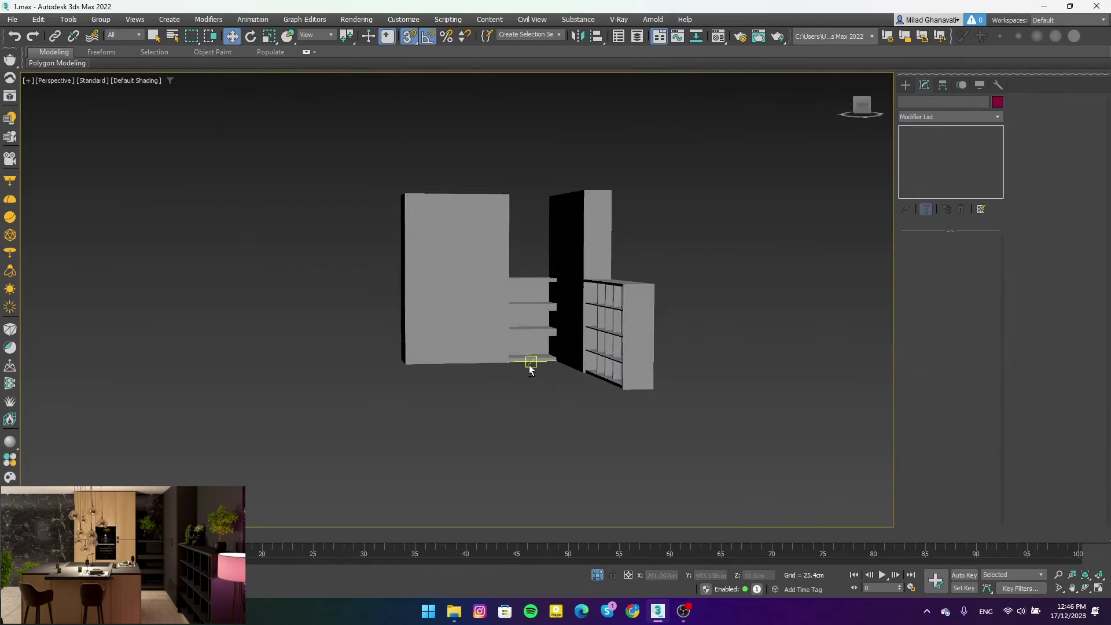
scroll(529, 347, "up", 3)
middle_click_drag(528, 325, 529, 328, "alt")
scroll(529, 327, "up", 3)
left_click(527, 281)
scroll(524, 301, "up", 3)
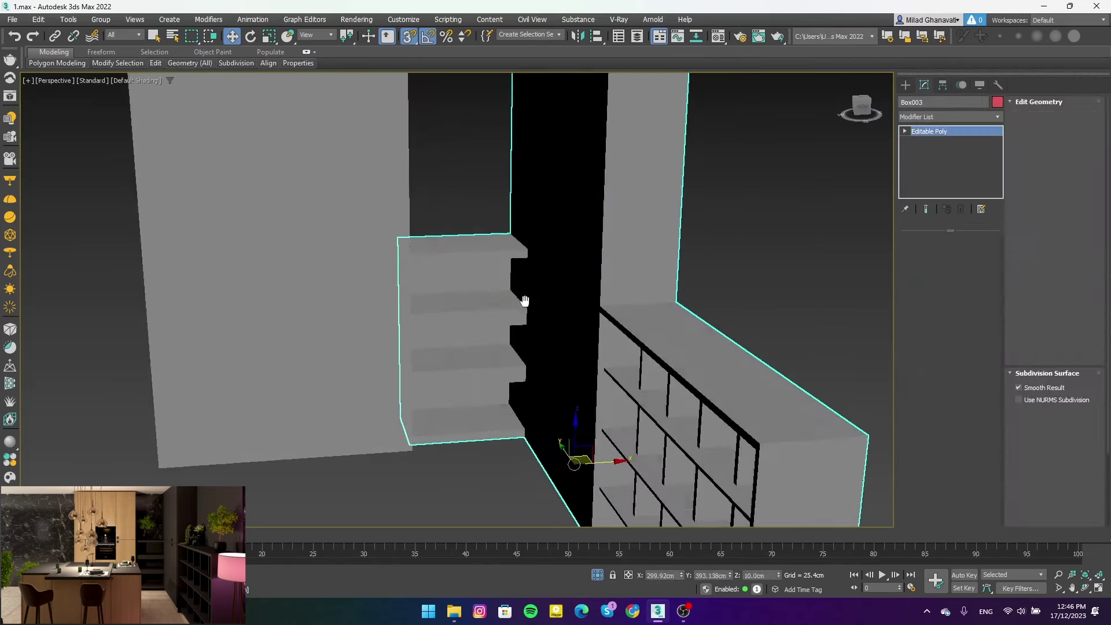
Extrude a shelf's top face by a dragged amount and confirm it
left_click(495, 257)
scroll(495, 258, "up", 3)
key("F4")
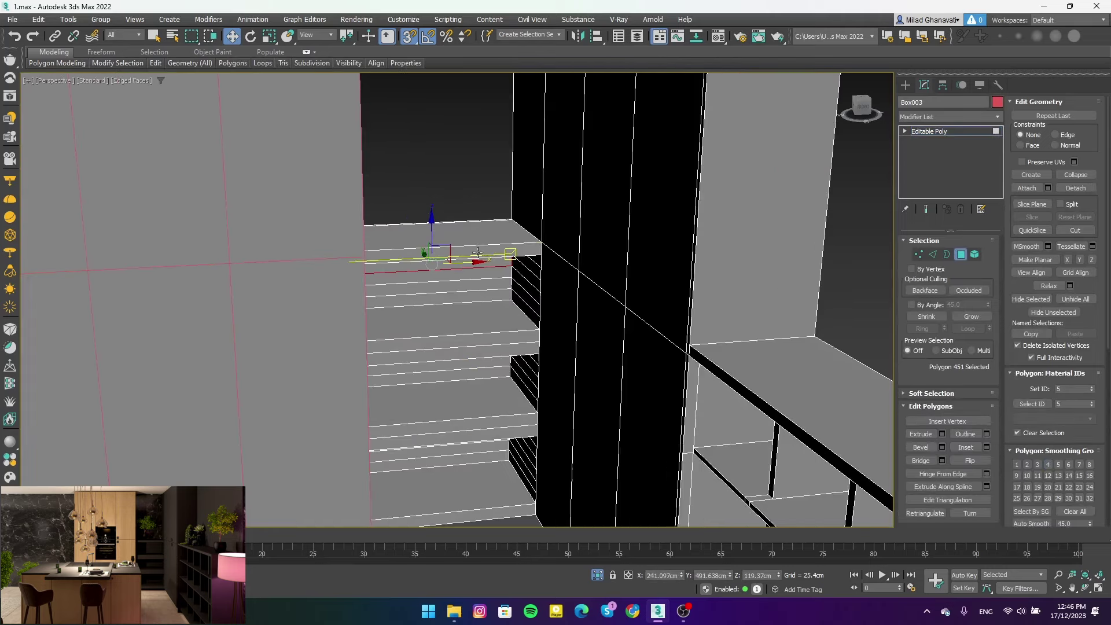
left_click(942, 434)
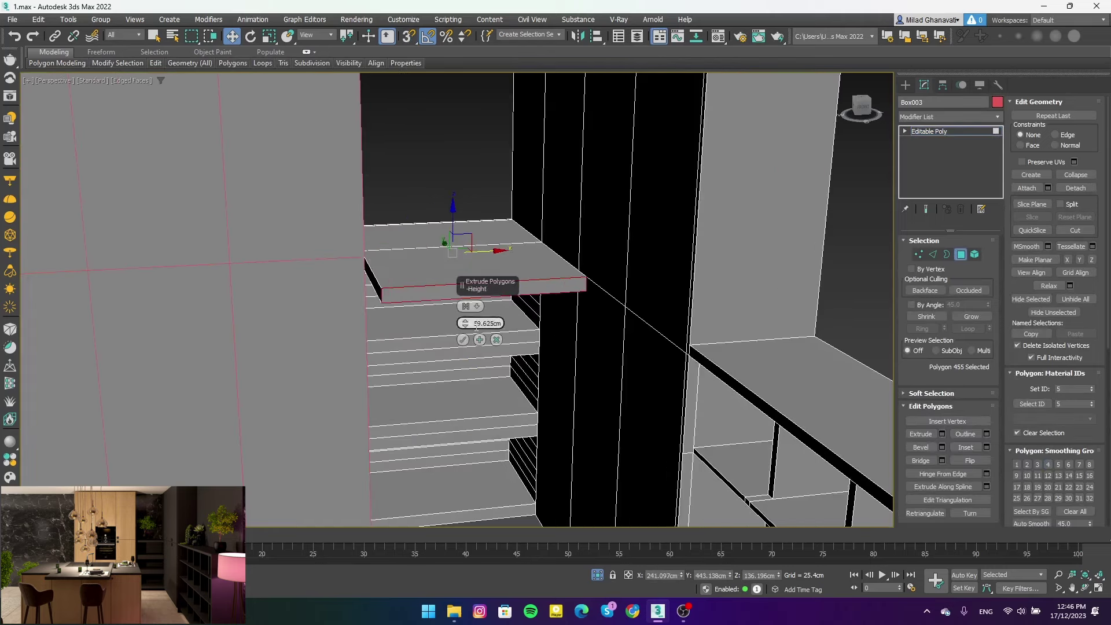
middle_click_drag(578, 347, 601, 347, "alt")
left_click(961, 255)
scroll(583, 328, "down", 3)
Leave face editing, deselect the shelf, and bring back the rest of the room
left_click(595, 422)
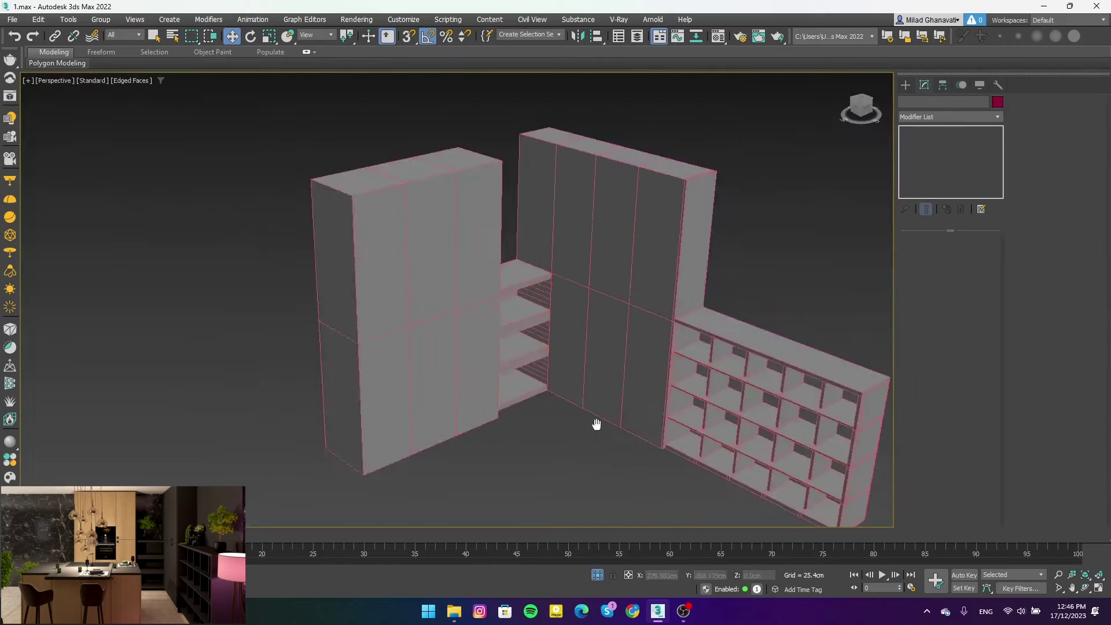
scroll(595, 422, "down", 4)
key("alt+q")
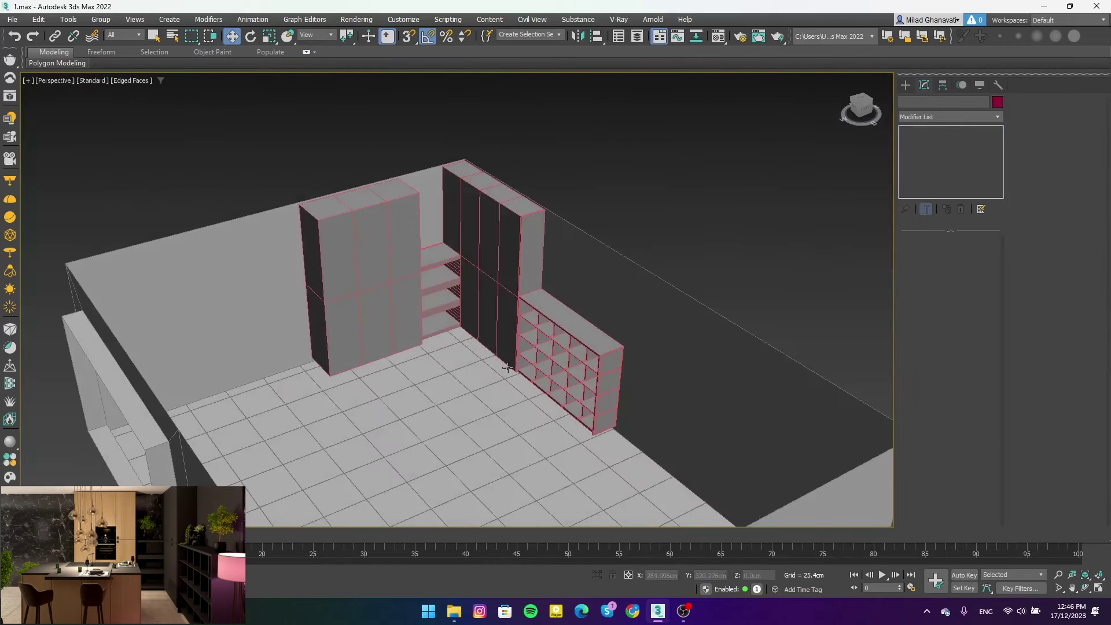
middle_click_drag(532, 300, 590, 318, "alt")
Draw a new box on the floor and move it sideways along X
key("b")
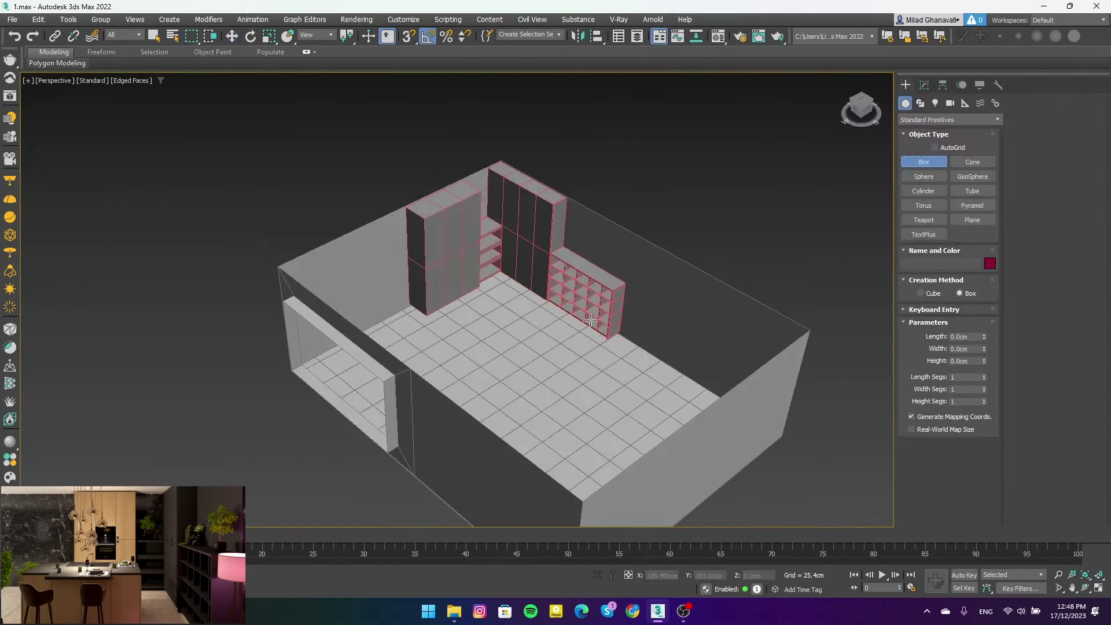
scroll(508, 315, "up", 5)
left_click_drag(579, 348, 347, 396)
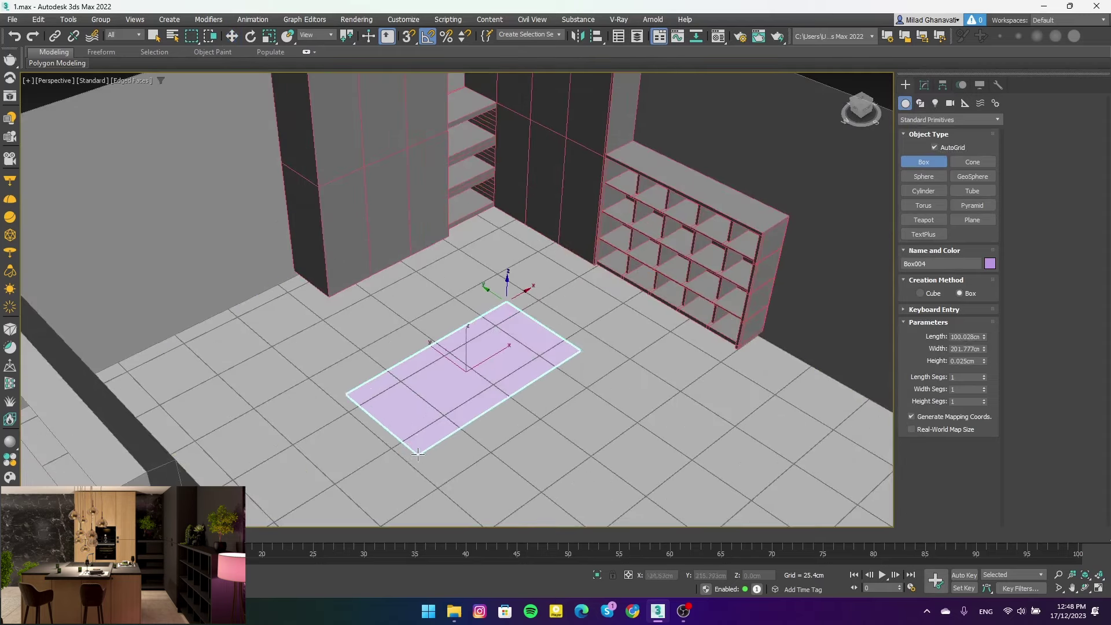
left_click(420, 375)
key("w")
scroll(420, 375, "down", 2)
left_click_drag(489, 362, 518, 347)
middle_click_drag(518, 347, 521, 330, "alt")
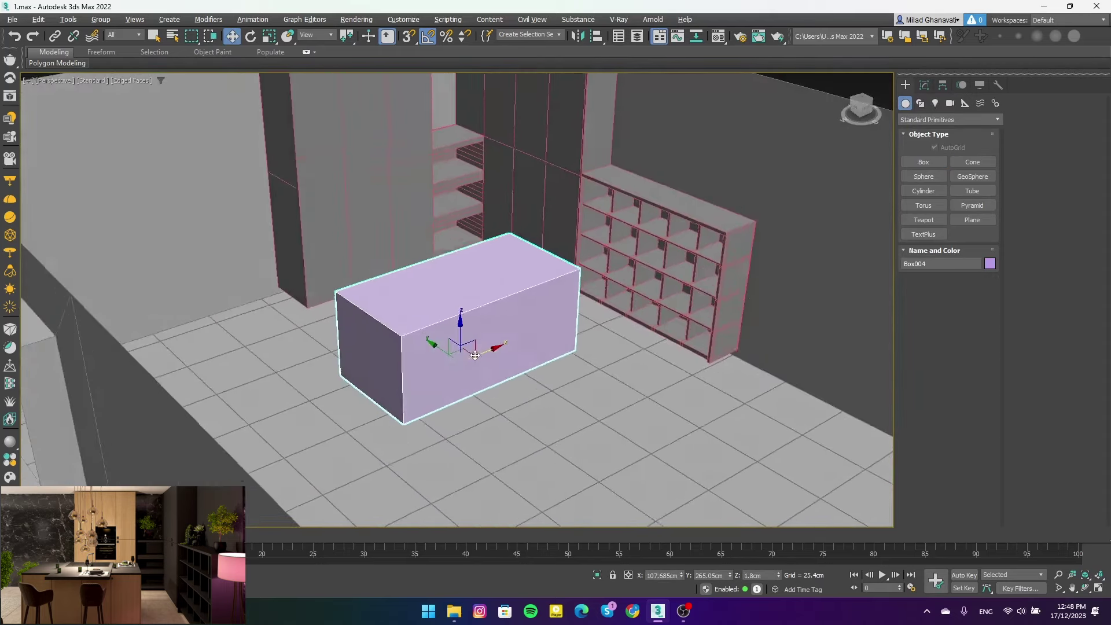
Set the box to Length 91.226, Width 197.742, Height 93.706 with 4 width segments
scroll(520, 324, "up", 2)
scroll(520, 324, "up", 2)
left_click(924, 84)
left_click_drag(983, 279, 984, 260)
middle_click_drag(836, 288, 528, 310)
left_click_drag(984, 255, 984, 259)
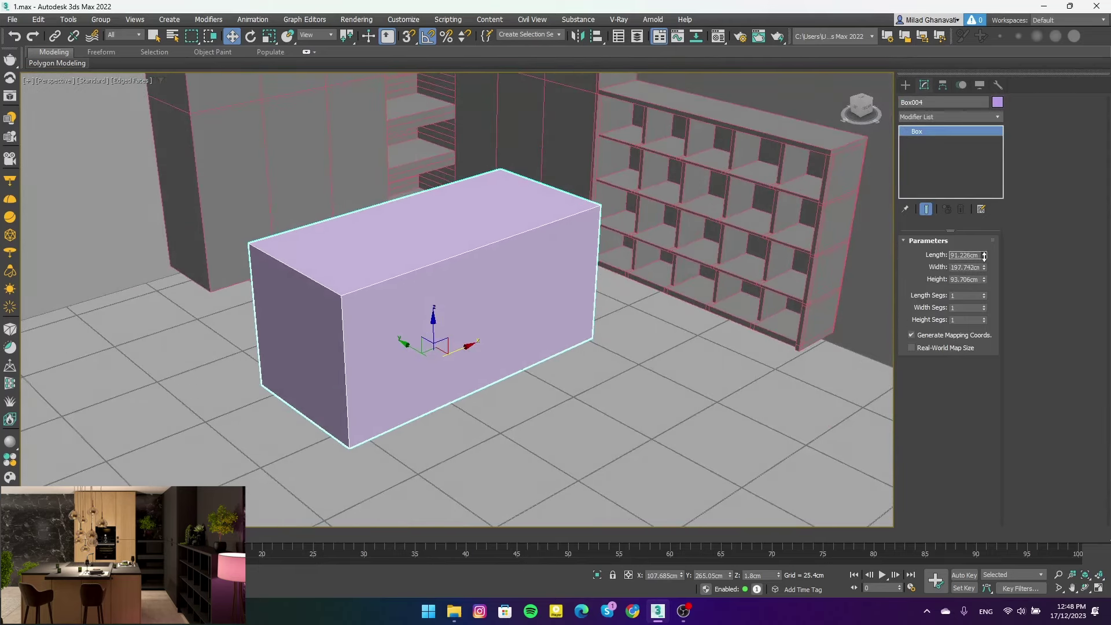
middle_click_drag(439, 301, 467, 303)
left_click(983, 317)
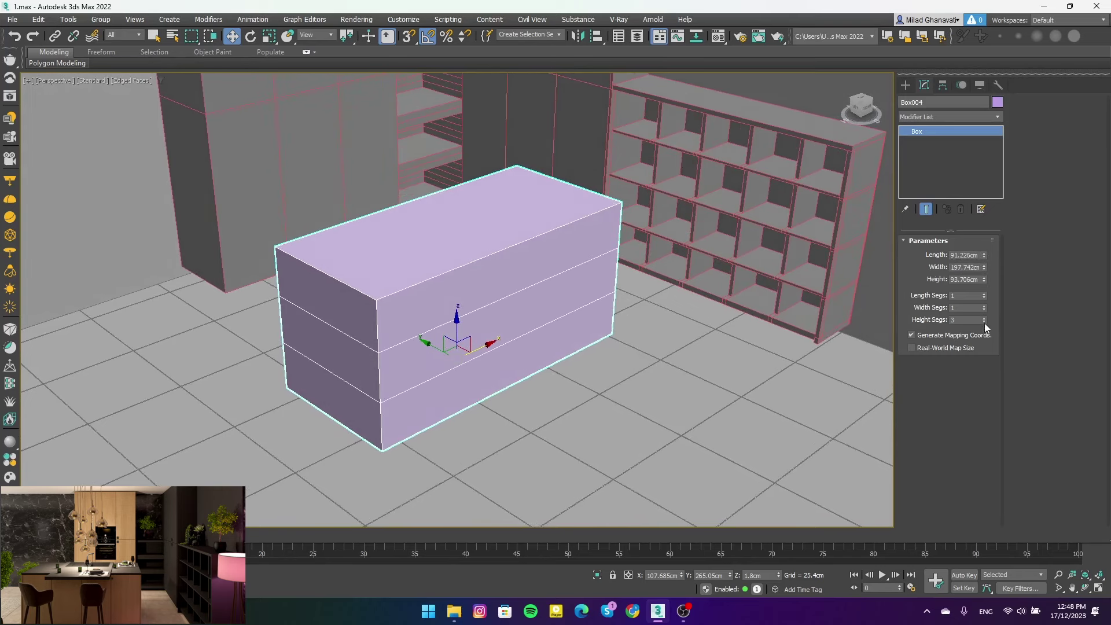
right_click(984, 321)
left_click(984, 305)
left_click(983, 304)
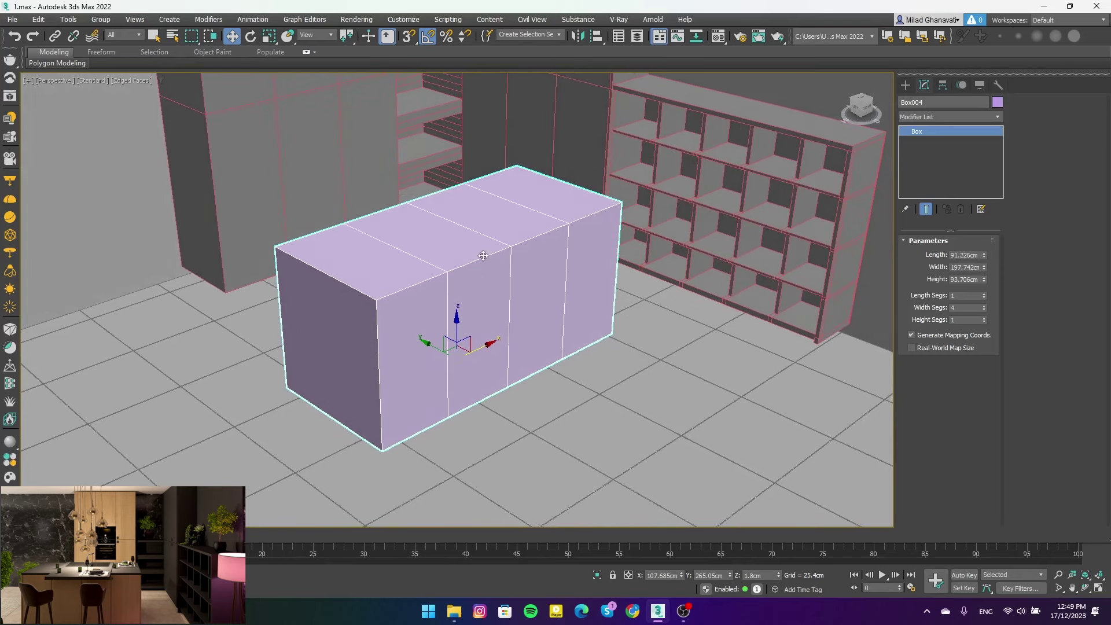
right_click(556, 284)
Convert the box to Editable Poly and connect its vertical edges with a low horizontal edge
left_click(590, 412)
key("2")
left_click(616, 255)
left_click(449, 324, "shift")
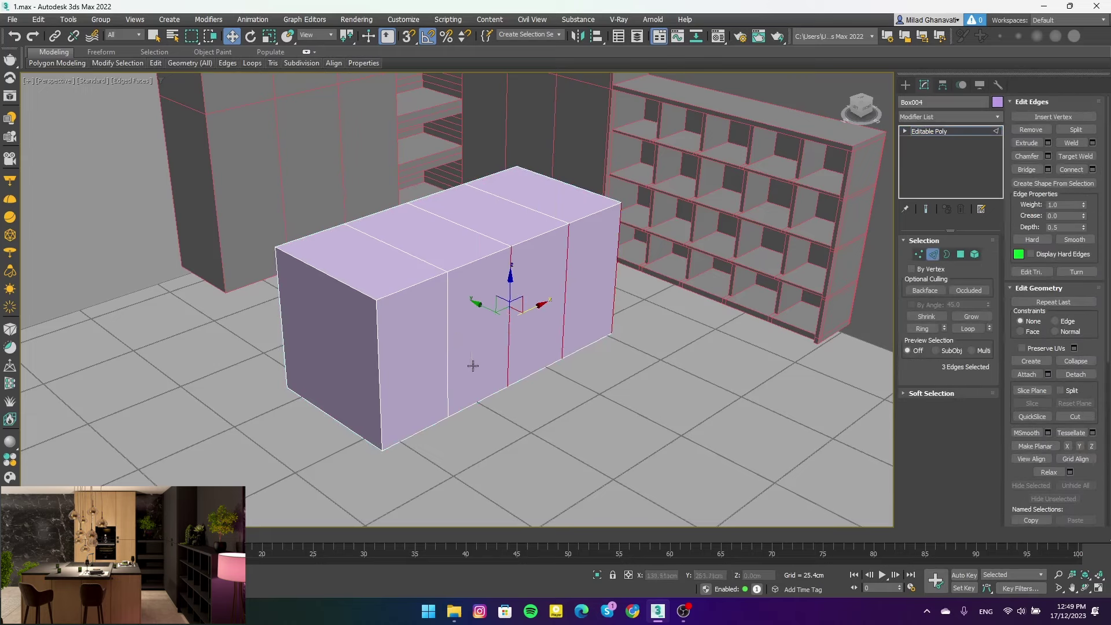
mouse_move(348, 384)
middle_mouse_down("alt")
mouse_move(493, 334)
mouse_move(471, 380)
middle_mouse_up("alt")
scroll(521, 428, "up", 3)
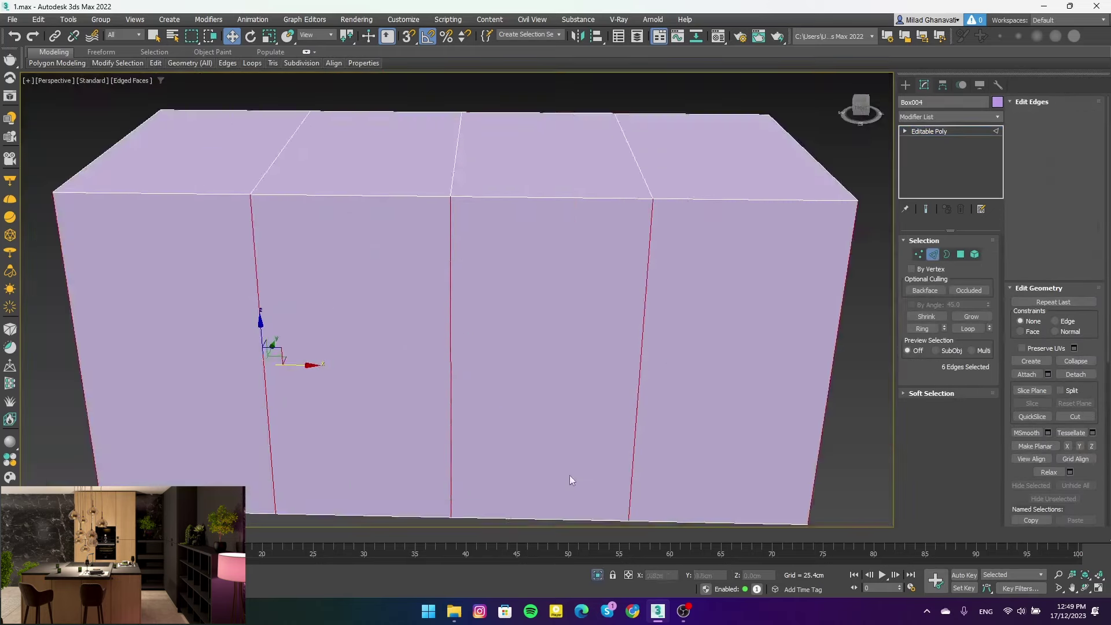
key("alt+q")
left_click(1092, 169)
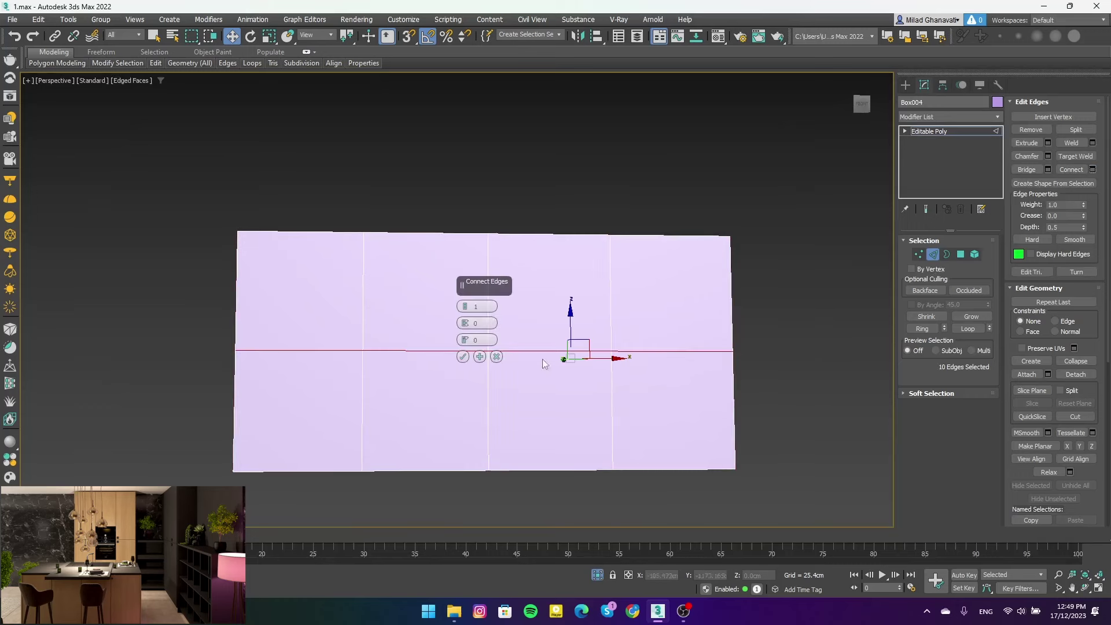
left_click_drag(465, 340, 482, 488)
left_click(463, 357)
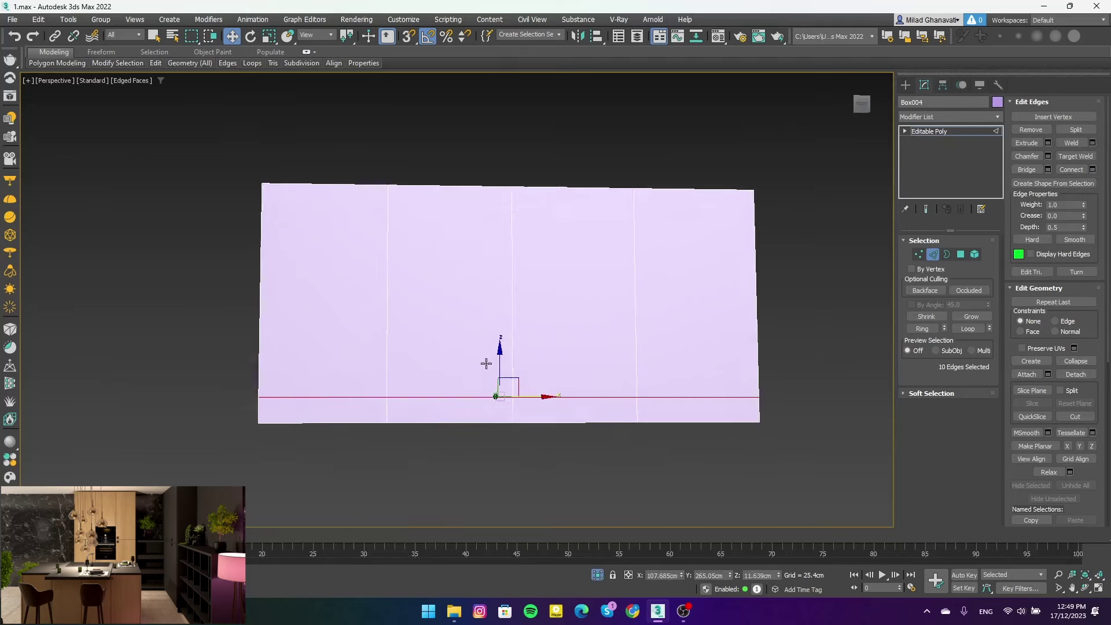
Connect the bottom corner edges, adjusting slide and pinch to place the new edge
middle_click_drag(489, 367, 513, 449, "alt")
left_click(421, 442)
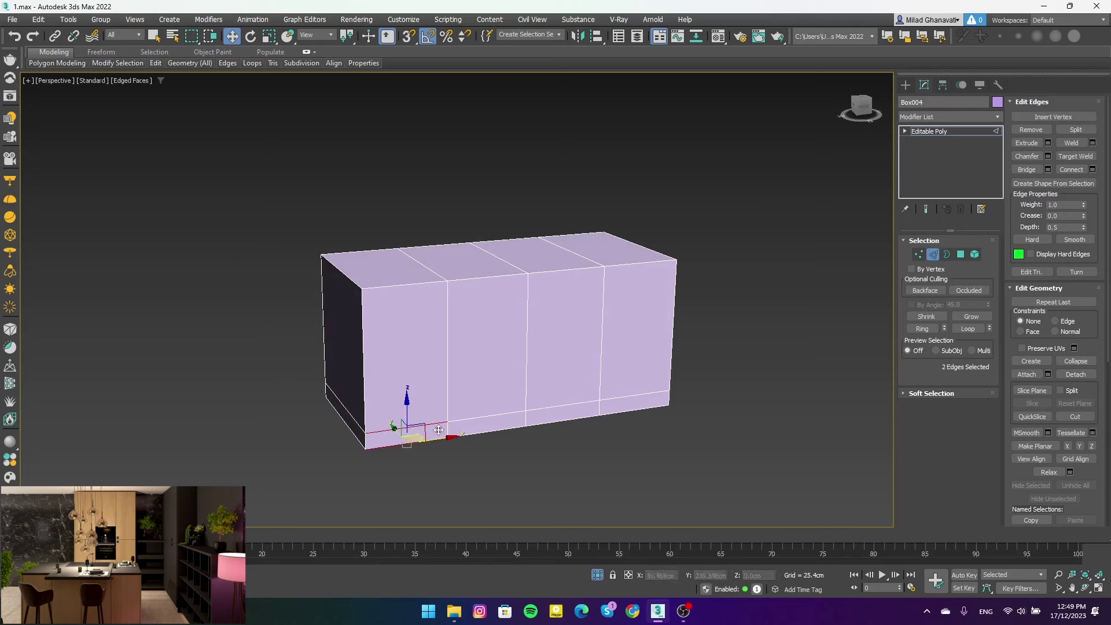
left_click(641, 409, "ctrl")
left_click(1091, 170)
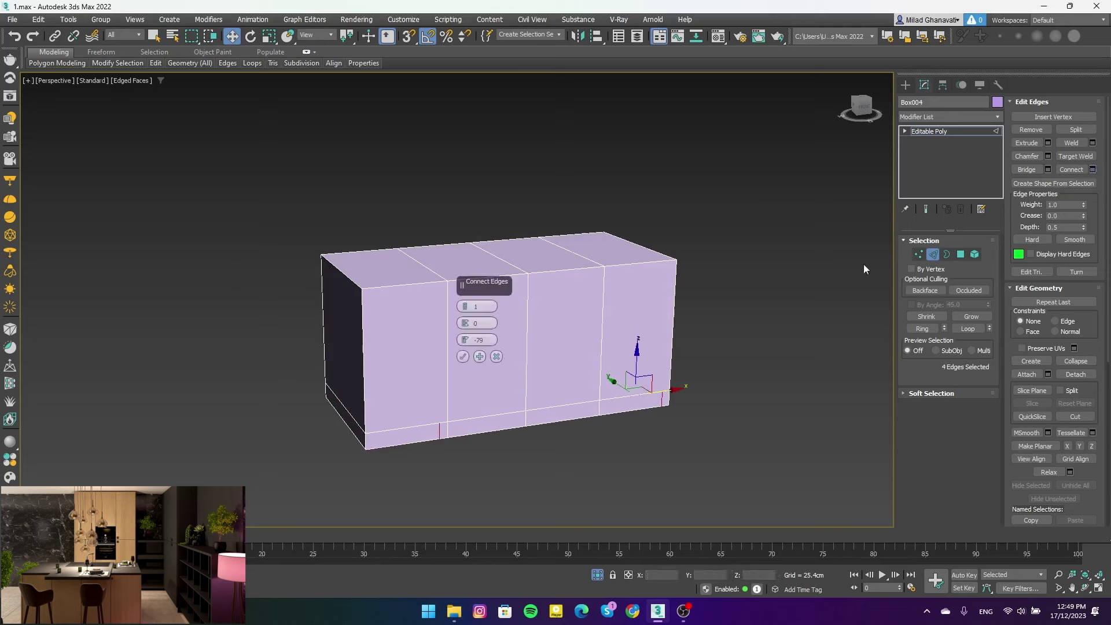
right_click(465, 340)
left_click_drag(465, 323, 465, 270)
right_click(465, 323)
left_click_drag(465, 340, 457, 274)
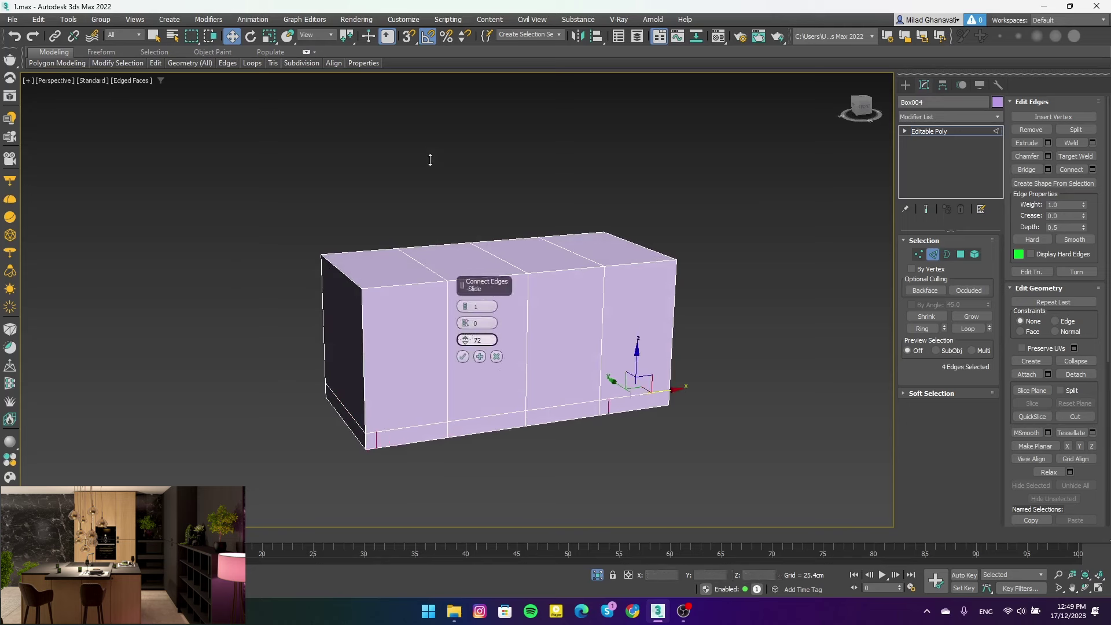
left_click_drag(430, 159, 430, 145)
left_click(576, 352, "alt")
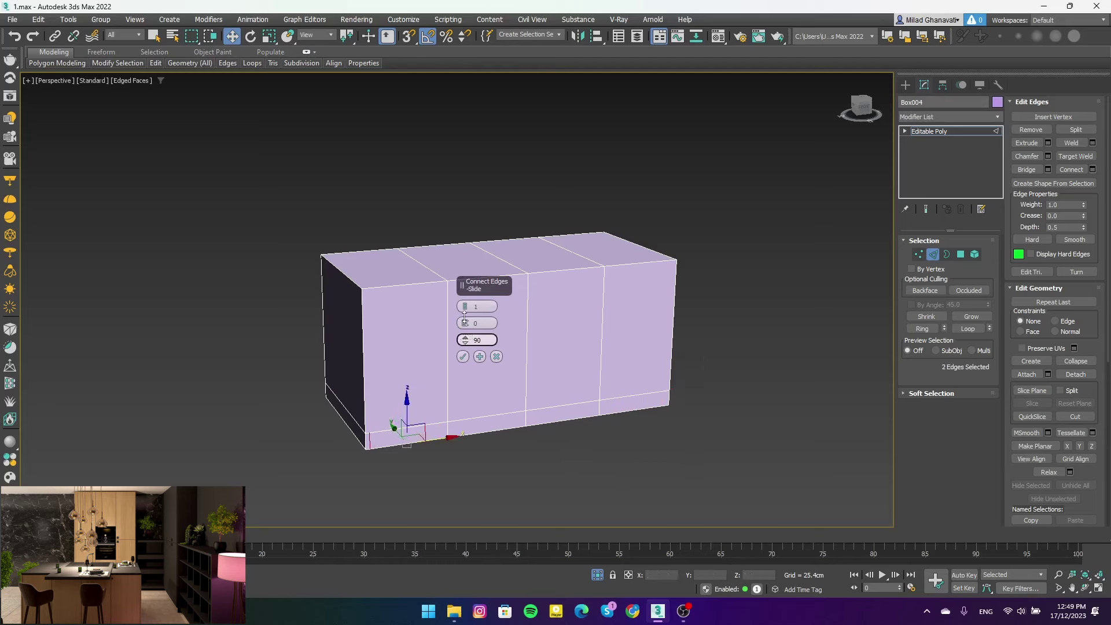
left_click(464, 358)
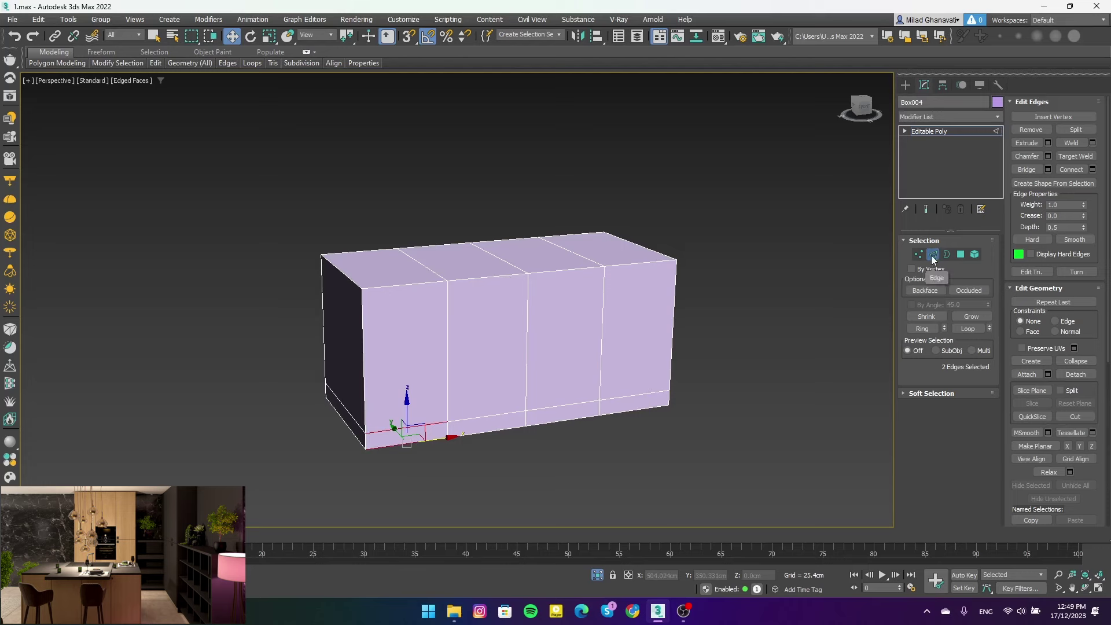
Add the far-side edges to the selection, then return to object level
mouse_move(573, 387)
middle_mouse_down("alt")
mouse_move(370, 434)
mouse_move(486, 484)
mouse_move(461, 387)
mouse_move(347, 389)
mouse_move(529, 397)
middle_mouse_up("alt")
left_click(368, 435, "ctrl")
left_click(323, 392, "ctrl")
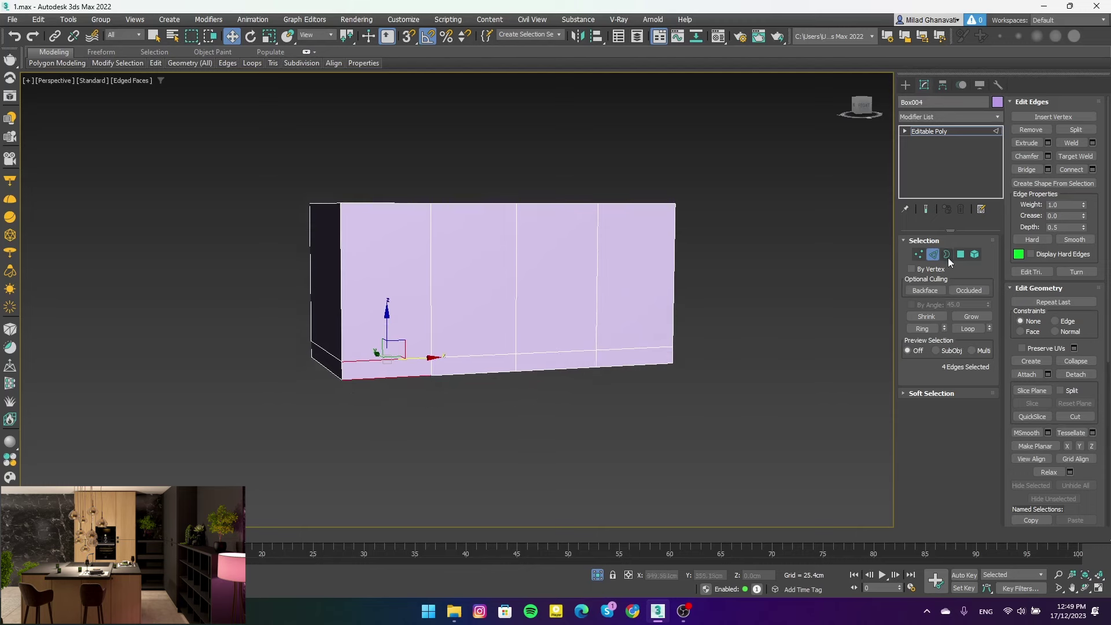
left_click(933, 254)
left_click(745, 334)
middle_click_drag(745, 335, 511, 392, "alt")
Select the island's left and right end faces and extrude them
left_click(511, 392)
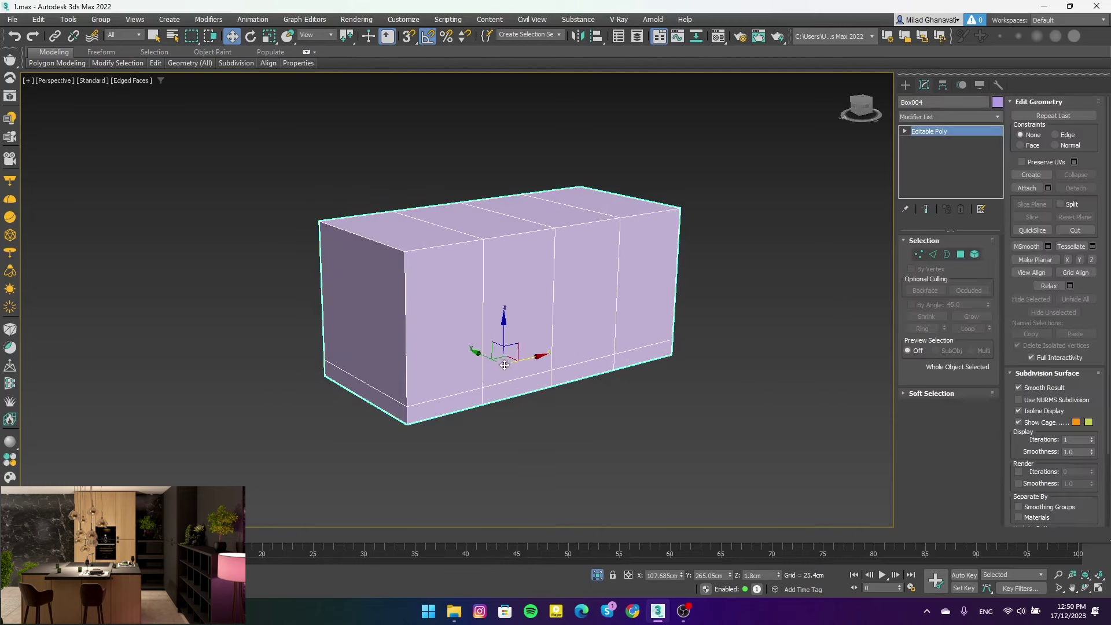
left_click(960, 254)
scroll(457, 372, "up", 2)
left_click(410, 397)
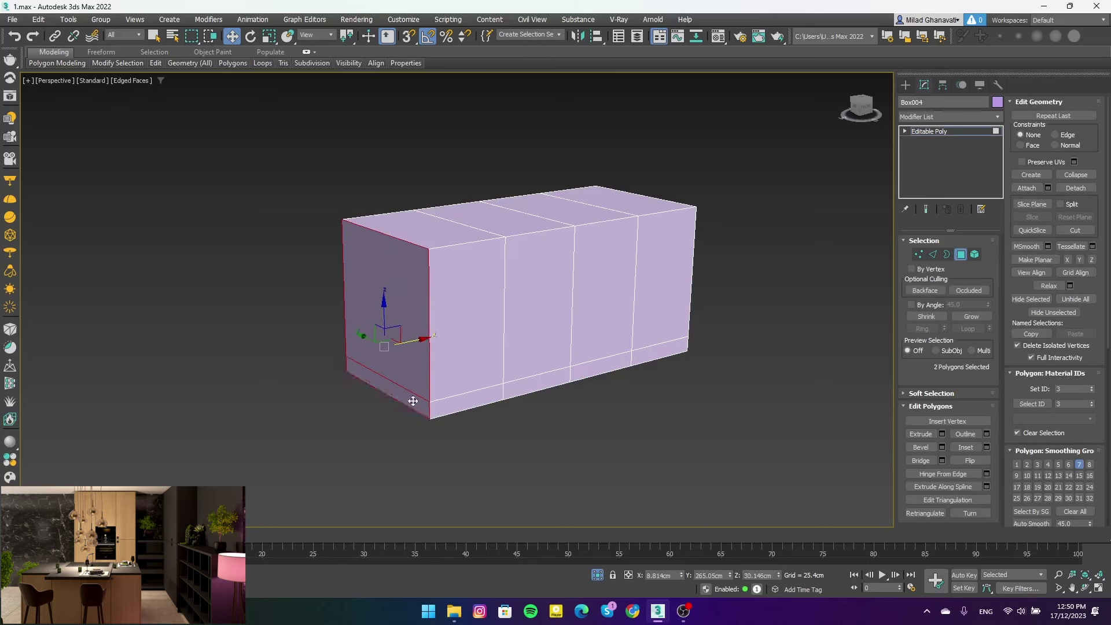
middle_click_drag(410, 397, 695, 394, "alt")
scroll(695, 394, "up", 3)
left_click(696, 393, "ctrl")
scroll(694, 466, "down", 2)
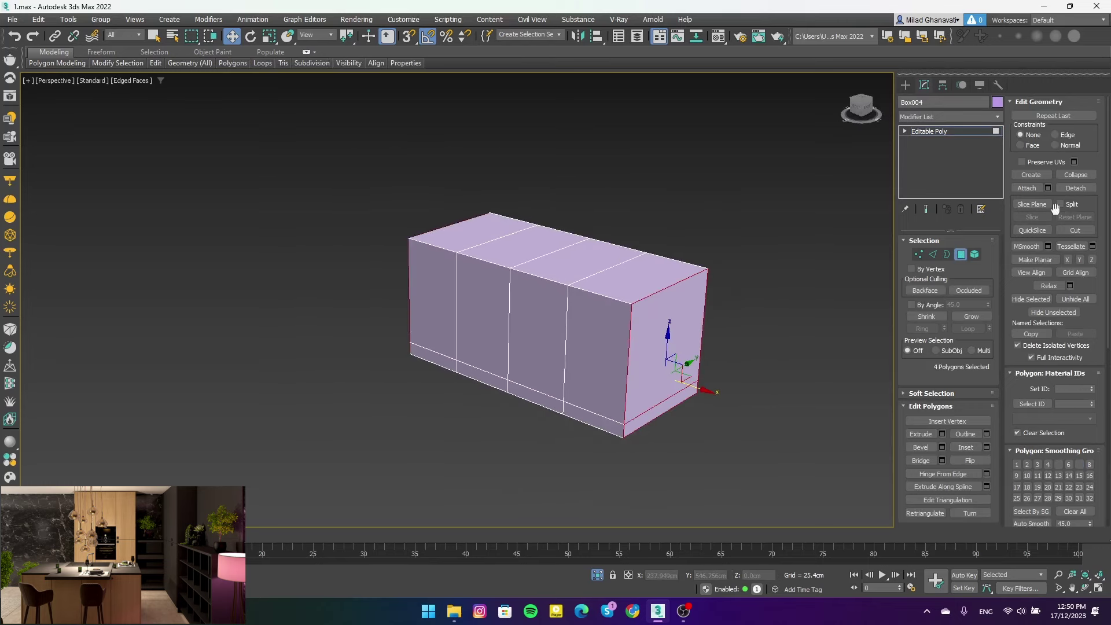
left_click(945, 432)
left_click(463, 340)
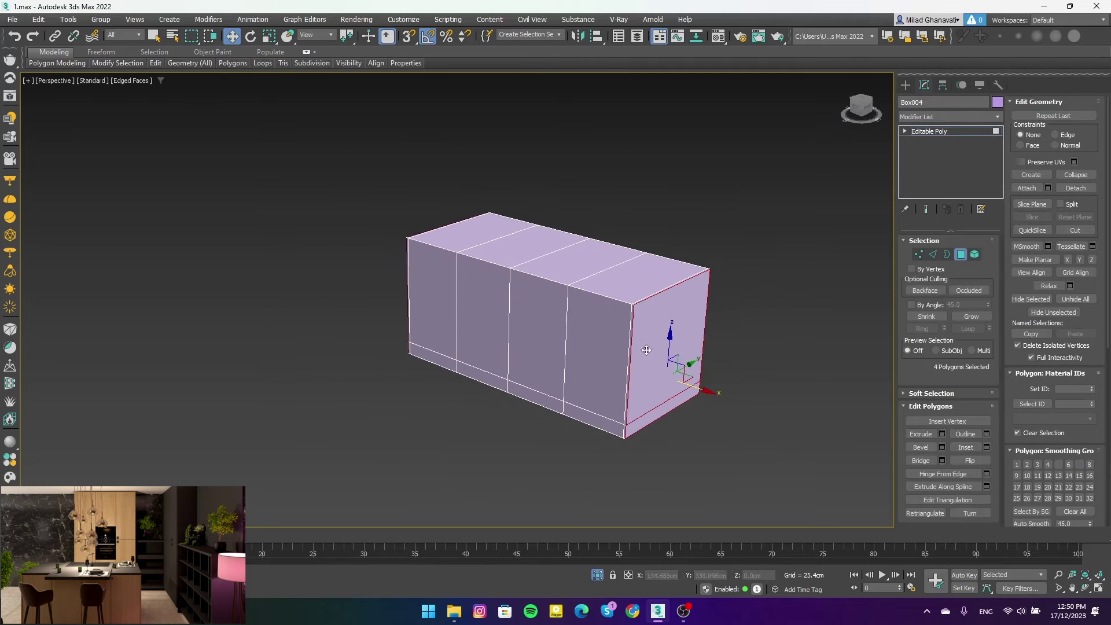
Select the island's upper front door faces
scroll(631, 362, "up", 2)
left_click(631, 363)
left_click_drag(625, 464, 360, 325)
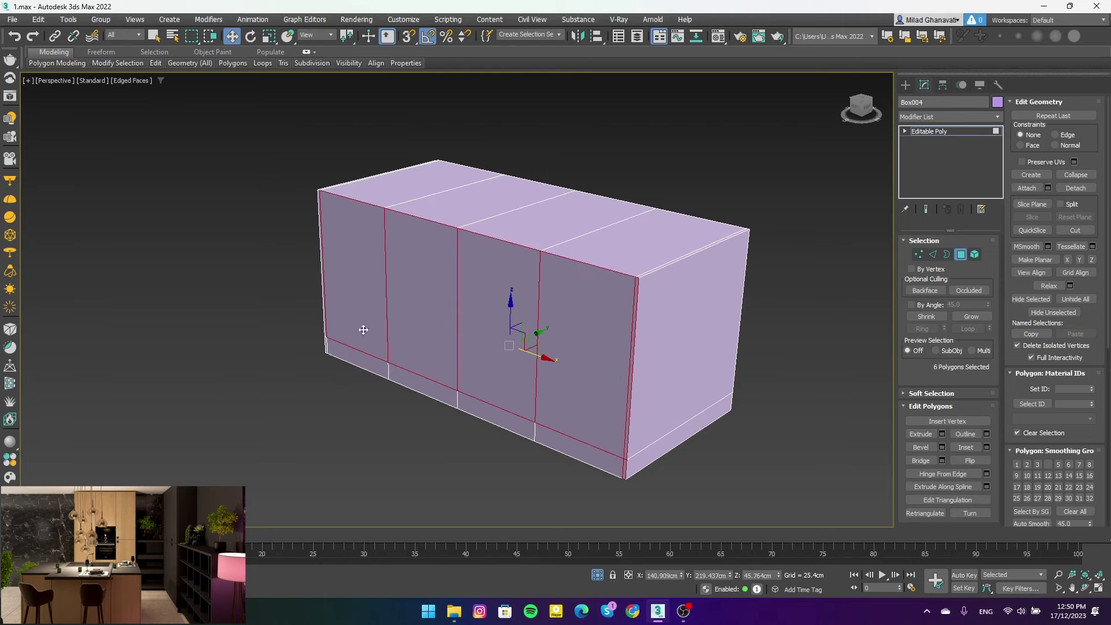
scroll(323, 331, "up", 5)
scroll(333, 368, "down", 5)
mouse_move(764, 335)
middle_mouse_down("alt")
mouse_move(609, 292)
mouse_move(492, 421)
middle_mouse_up("alt")
left_click(494, 429, "ctrl")
left_click(495, 454, "ctrl")
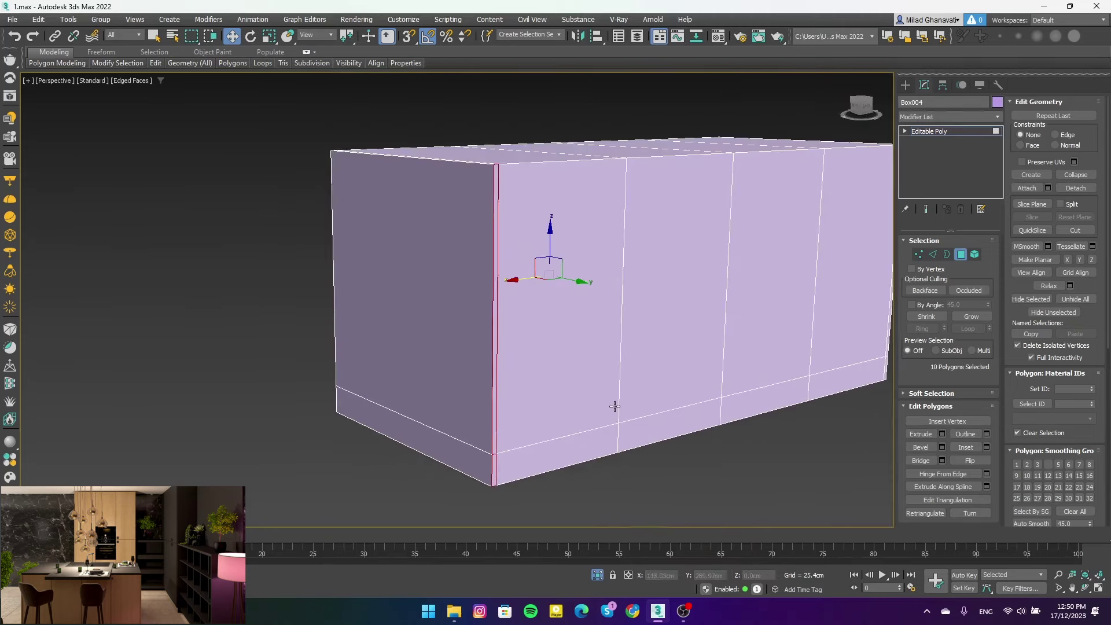
left_click_drag(615, 406, 781, 349, "ctrl")
Extrude the front door faces outward by 10 cm
scroll(806, 330, "up", 3)
scroll(813, 354, "up", 1)
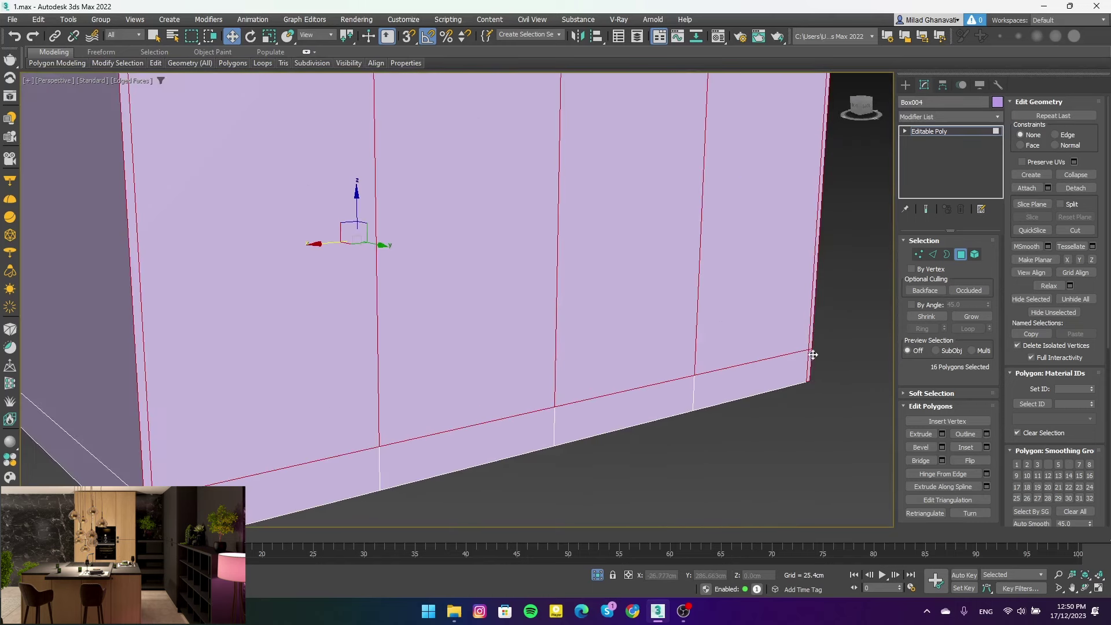
left_click(942, 434)
type("10")
key("Return")
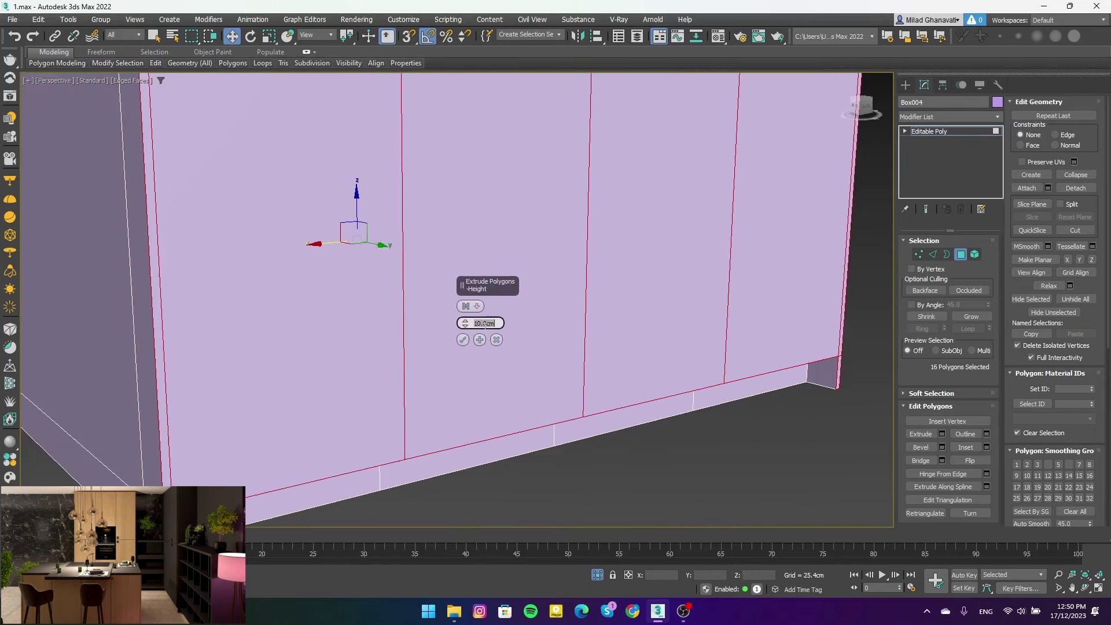
left_click(463, 340)
View the box from above and select only its end faces
scroll(470, 343, "down", 5)
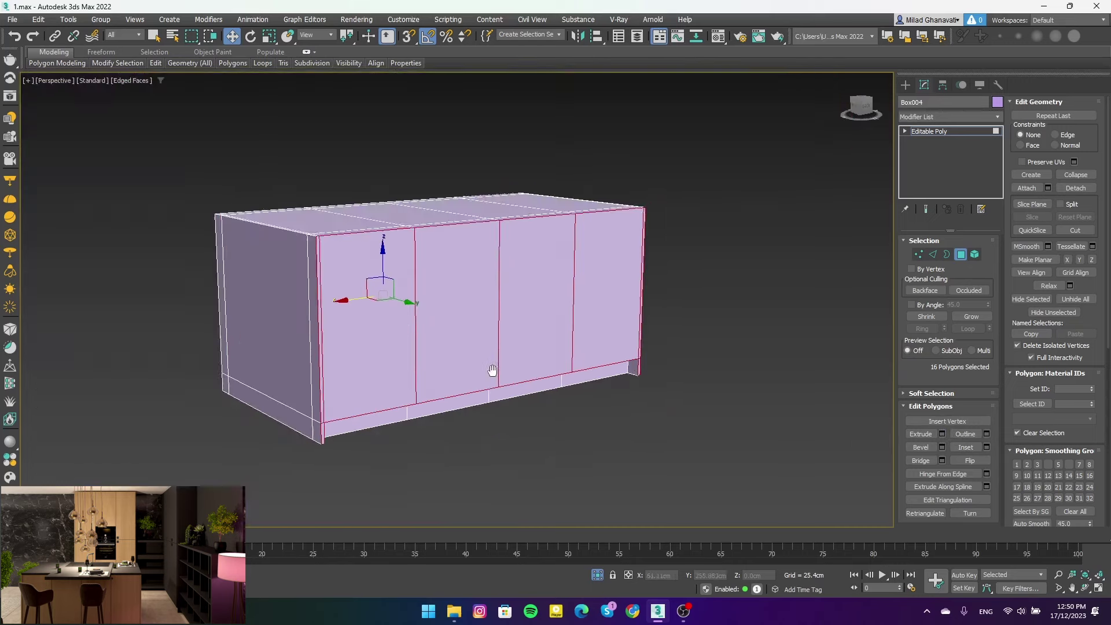
middle_click_drag(457, 392, 526, 242, "alt")
left_click_drag(526, 203, 362, 365, "alt")
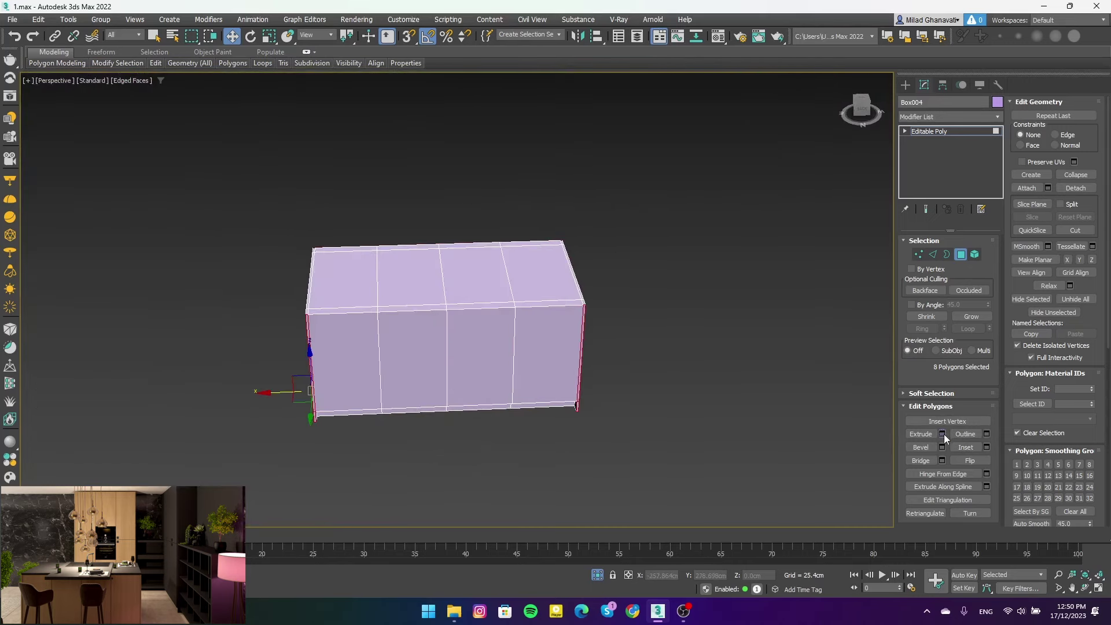
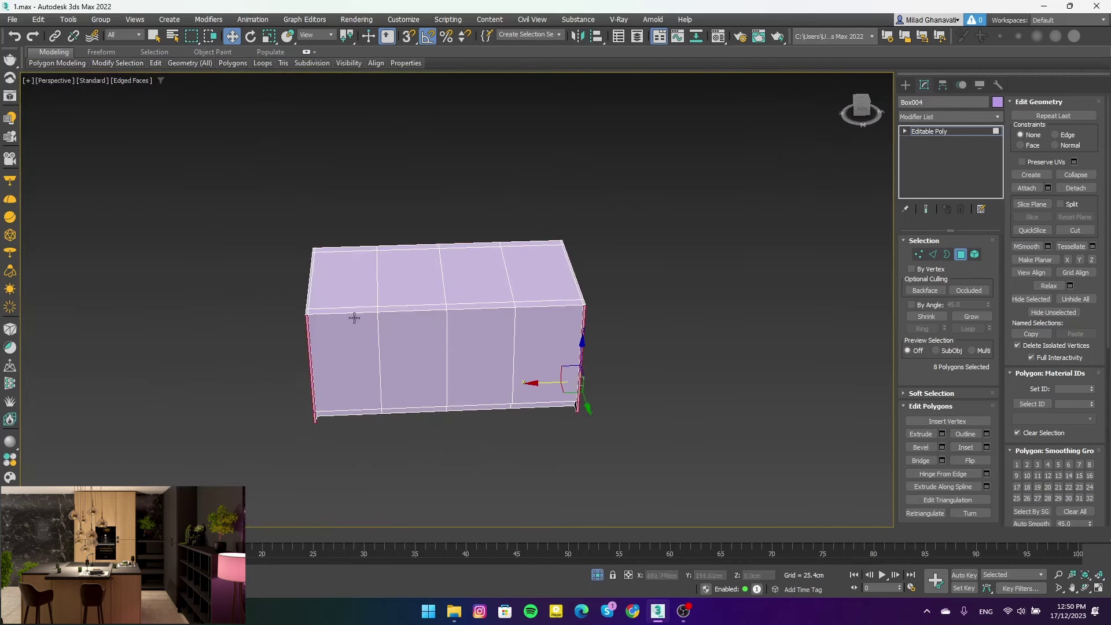
Extrude the island box's top and corner polygons with a height of 4
mouse_move(354, 318)
middle_mouse_down("alt")
mouse_move(414, 334)
mouse_move(661, 230)
middle_mouse_up("alt")
key("ctrl+a")
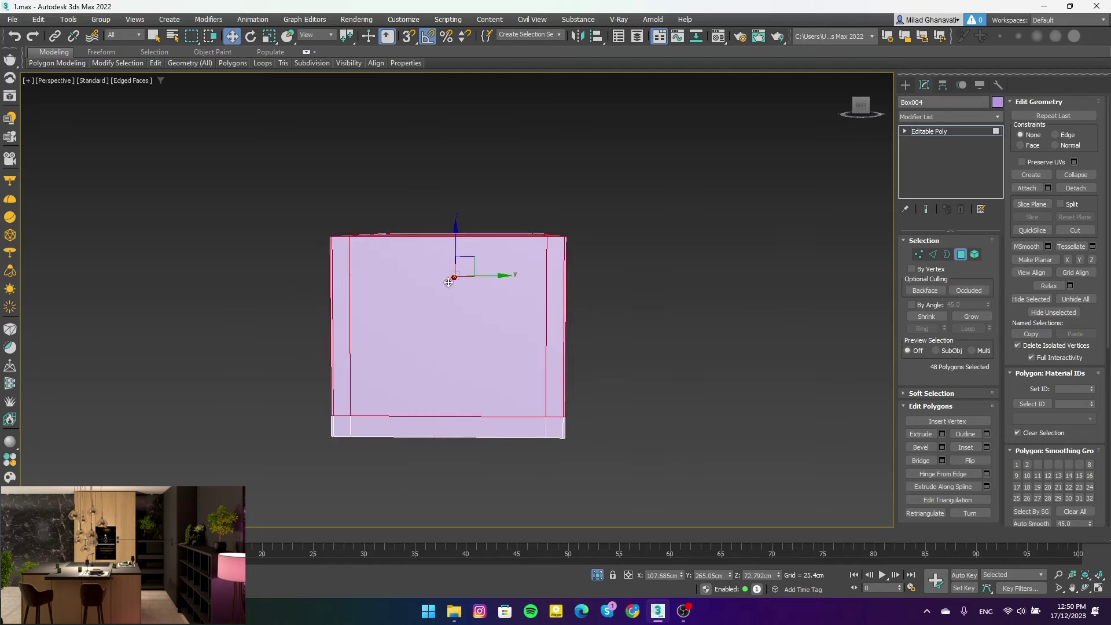
left_click_drag(648, 300, 224, 318, "alt")
mouse_move(223, 318)
middle_mouse_down("alt")
mouse_move(293, 307)
mouse_move(392, 318)
middle_mouse_up("alt")
scroll(521, 349, "up", 5)
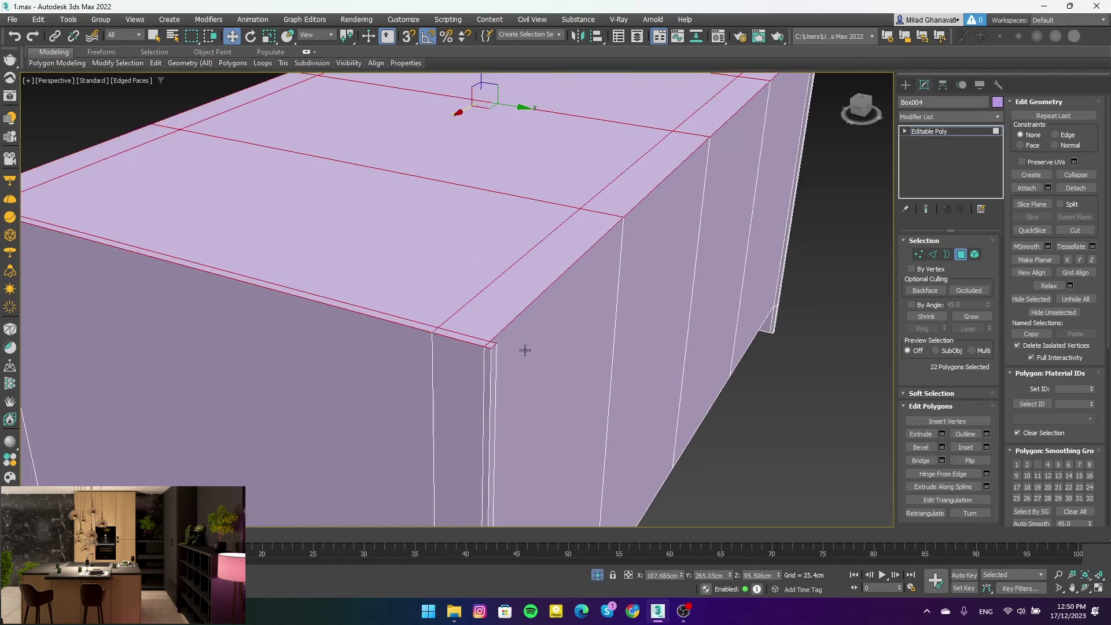
scroll(499, 347, "up", 3)
scroll(487, 344, "down", 4)
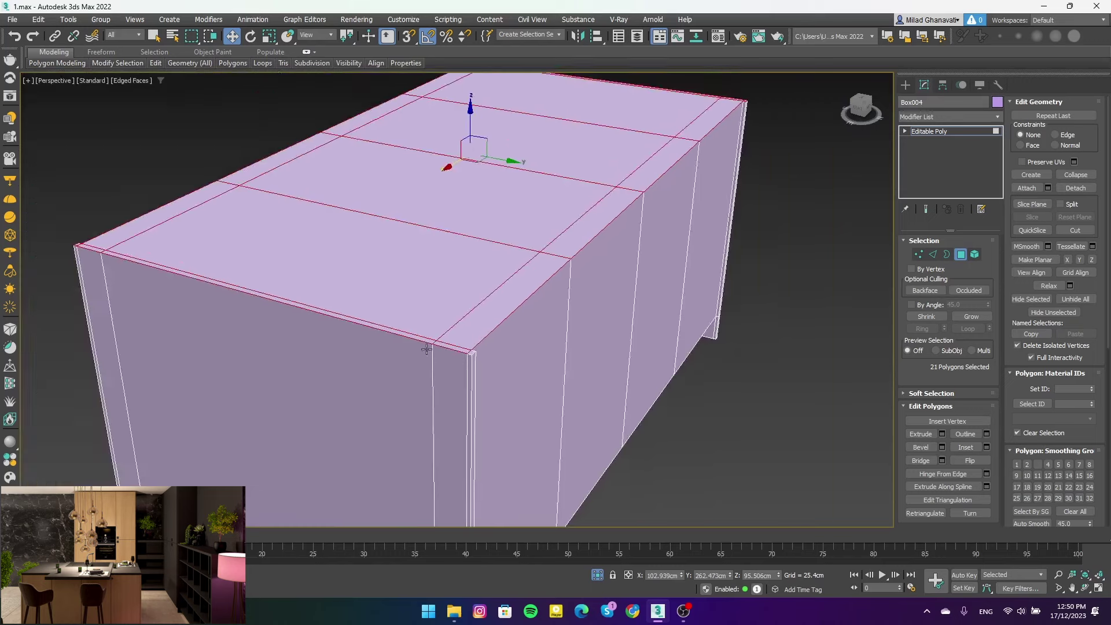
left_click(471, 355, "ctrl")
left_click(942, 434)
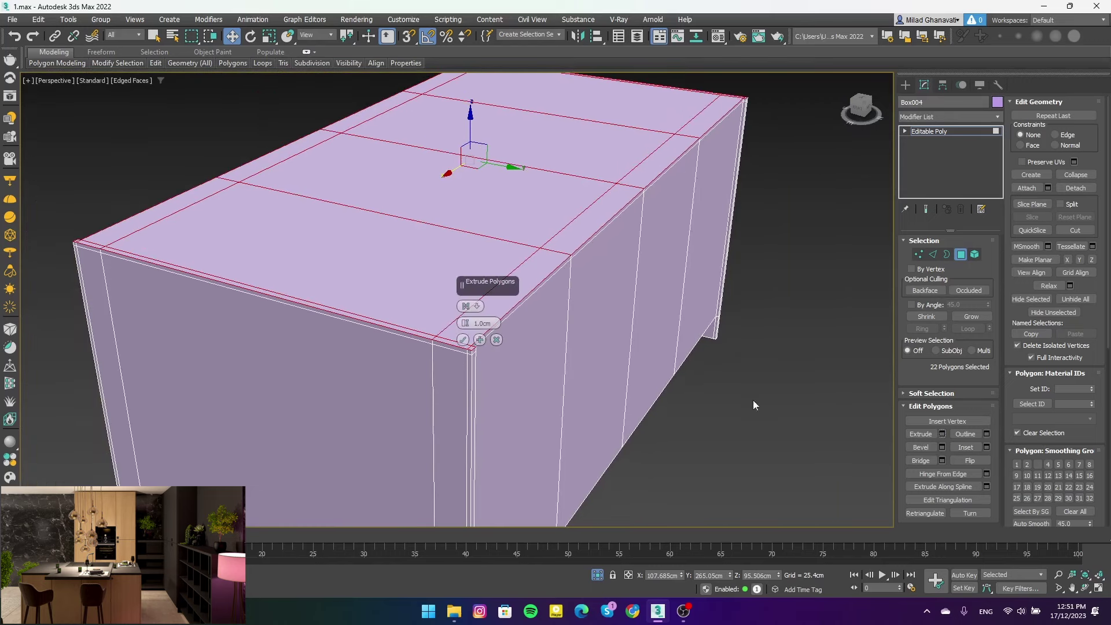
type("4")
key("Return")
left_click(462, 340)
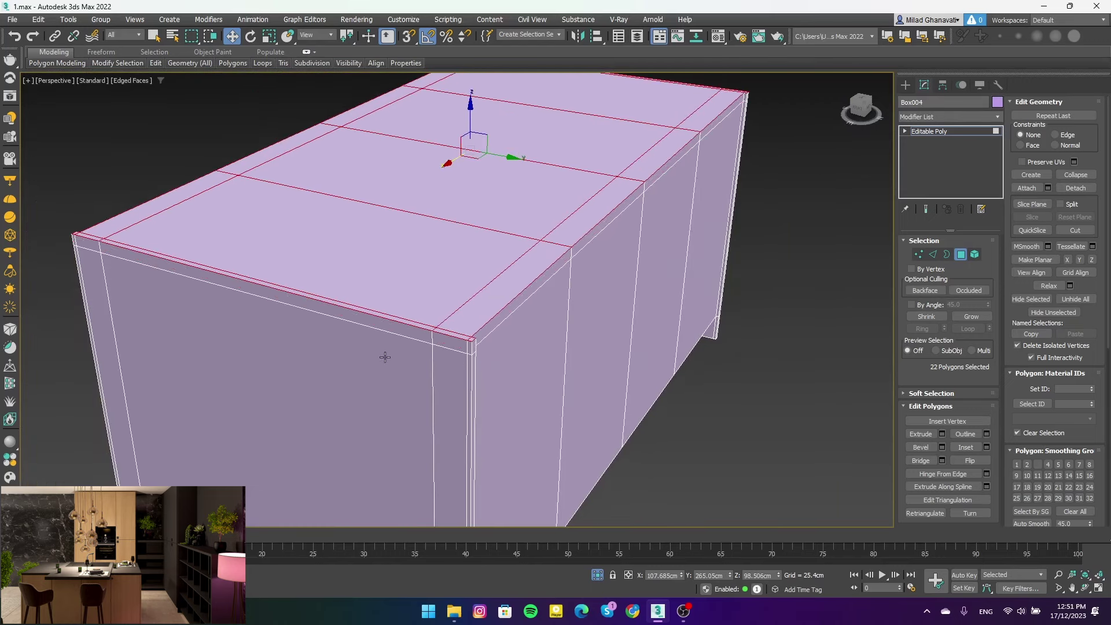
Extrude the strip polygons along the top edge by a thin 1 unit
left_click(490, 324)
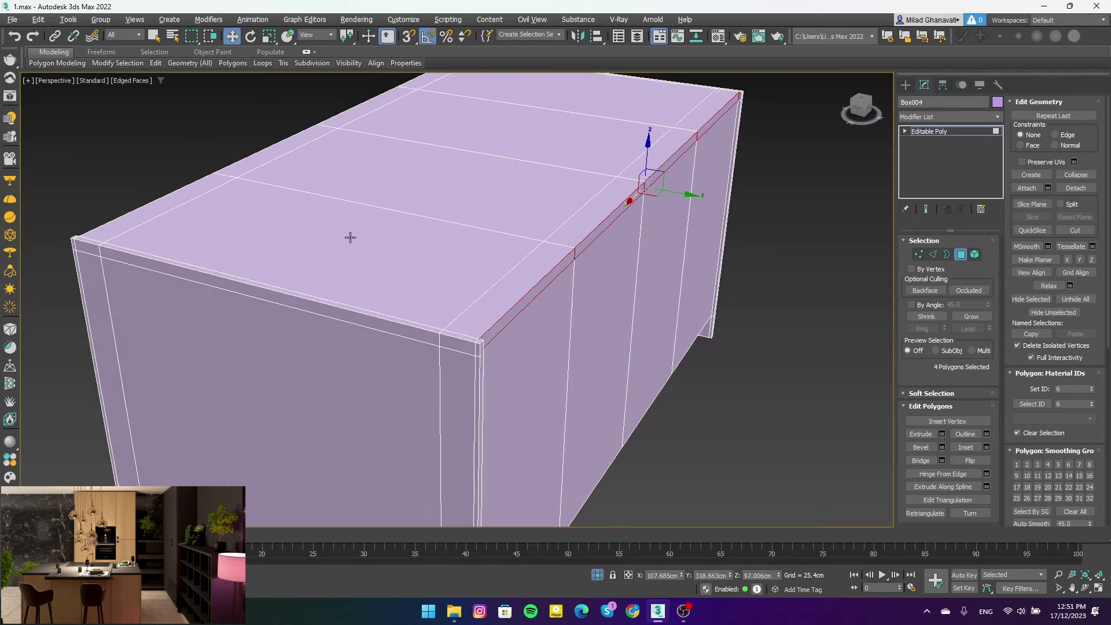
scroll(350, 236, "up", 3)
left_click(207, 232, "ctrl")
left_click(409, 273, "ctrl")
mouse_move(409, 272)
middle_mouse_down("alt")
mouse_move(511, 315)
mouse_move(586, 391)
middle_mouse_up("alt")
left_click(942, 434)
type("1")
key("Return")
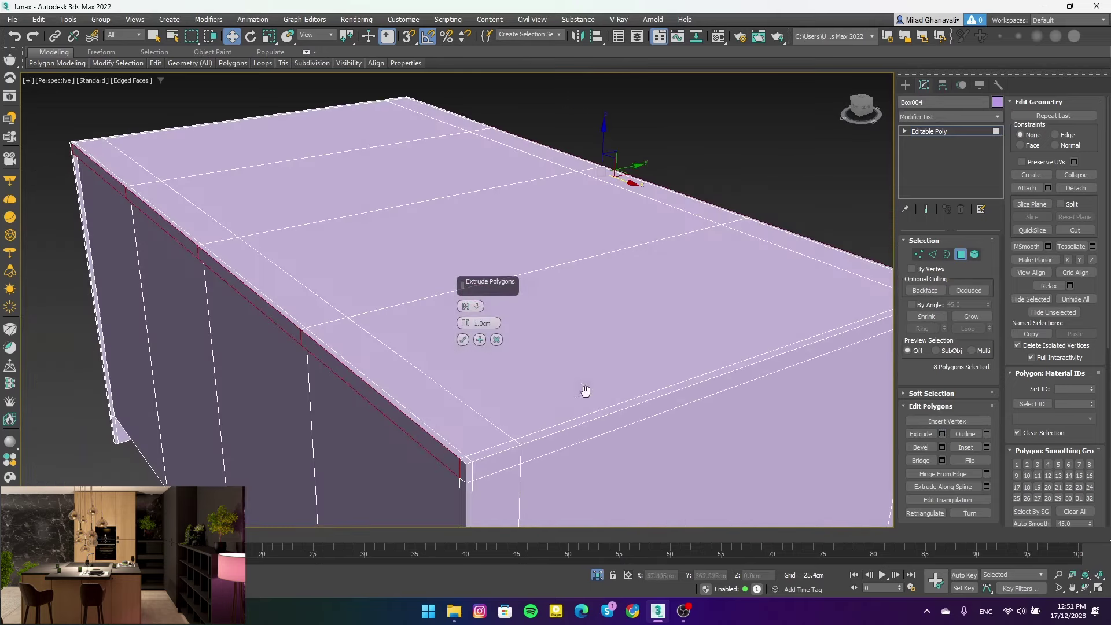
left_click(463, 341)
Extrude the top panel polygons as another thin countertop layer
left_click(347, 220)
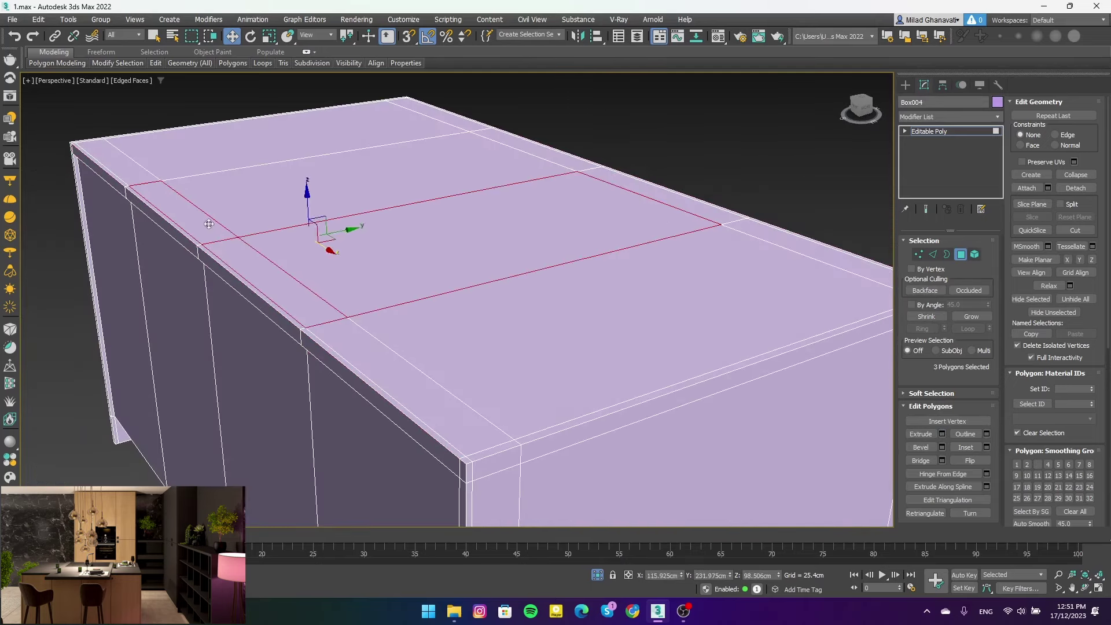
left_click(562, 165, "shift")
scroll(742, 219, "up", 5)
scroll(671, 278, "up", 3)
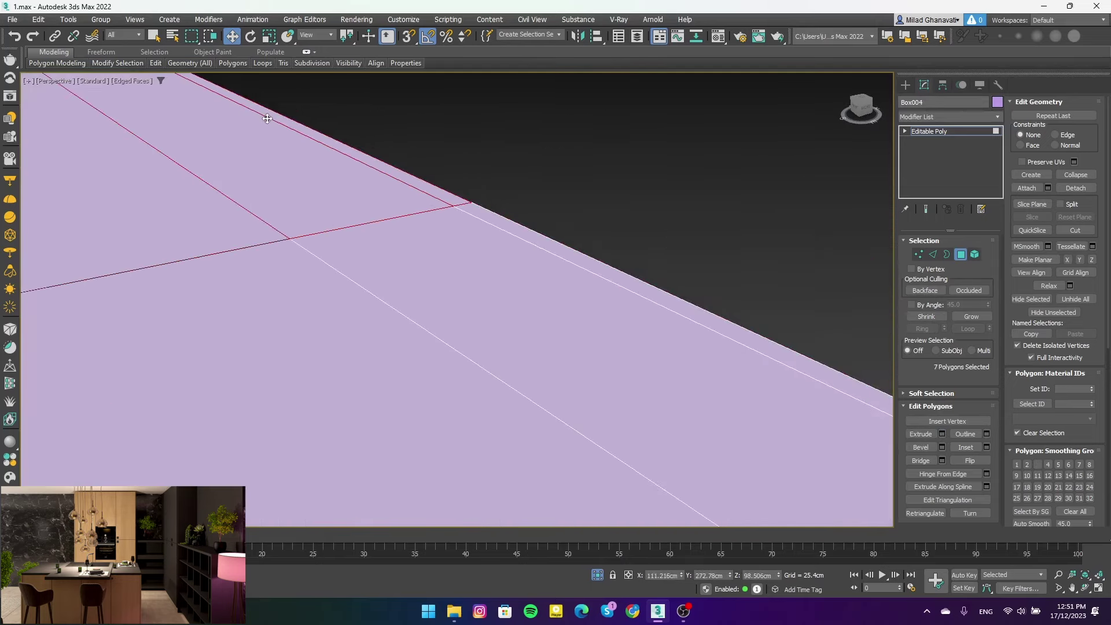
left_click(238, 242, "ctrl")
scroll(204, 184, "down", 5)
scroll(334, 203, "down", 3)
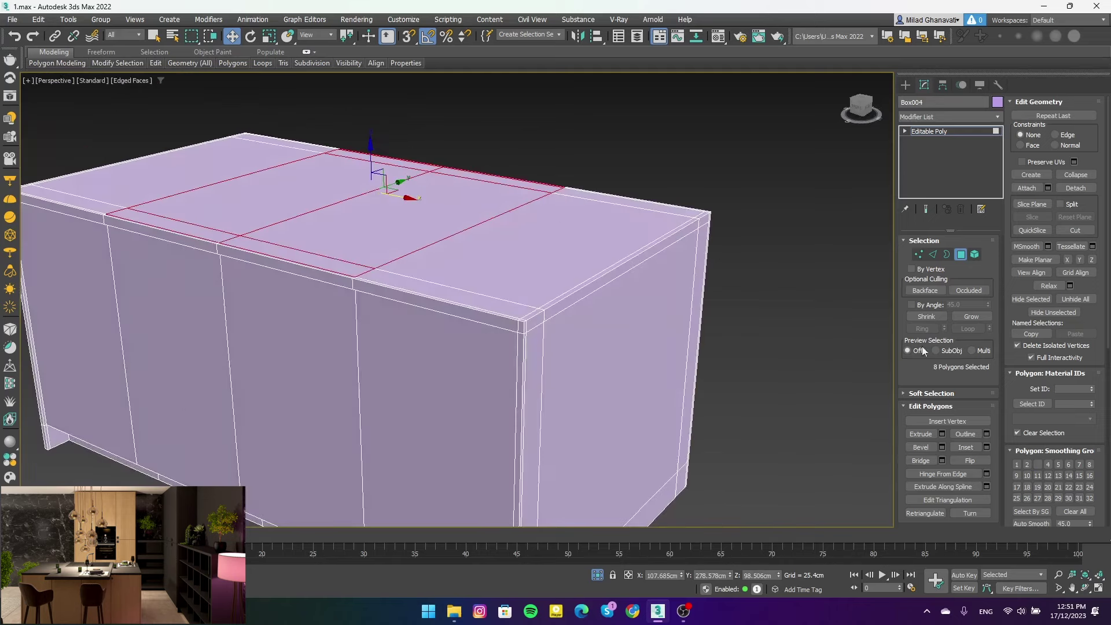
left_click(941, 434)
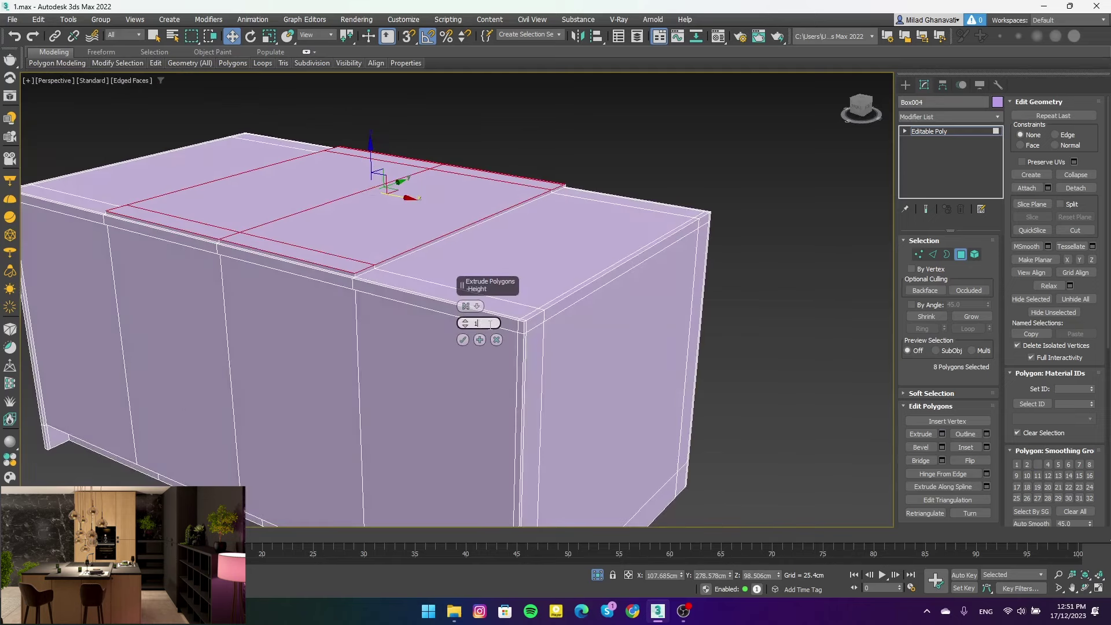
left_click(462, 339)
Extrude the thin edge strip polygon of the countertop
scroll(324, 278, "up", 3)
left_click(264, 256)
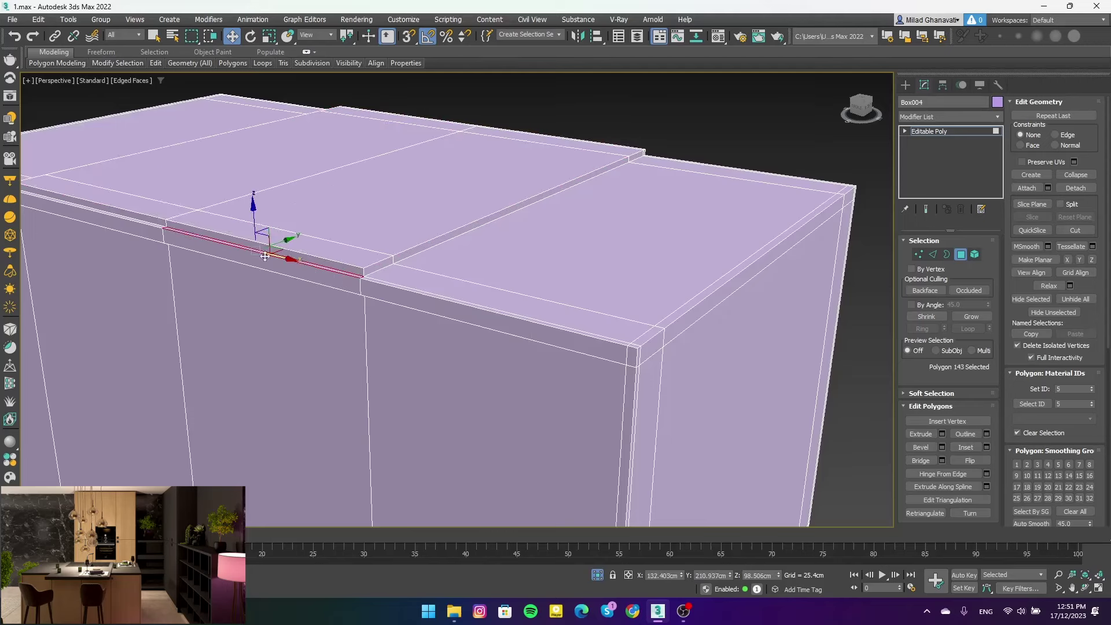
left_click(942, 435)
left_click(463, 344)
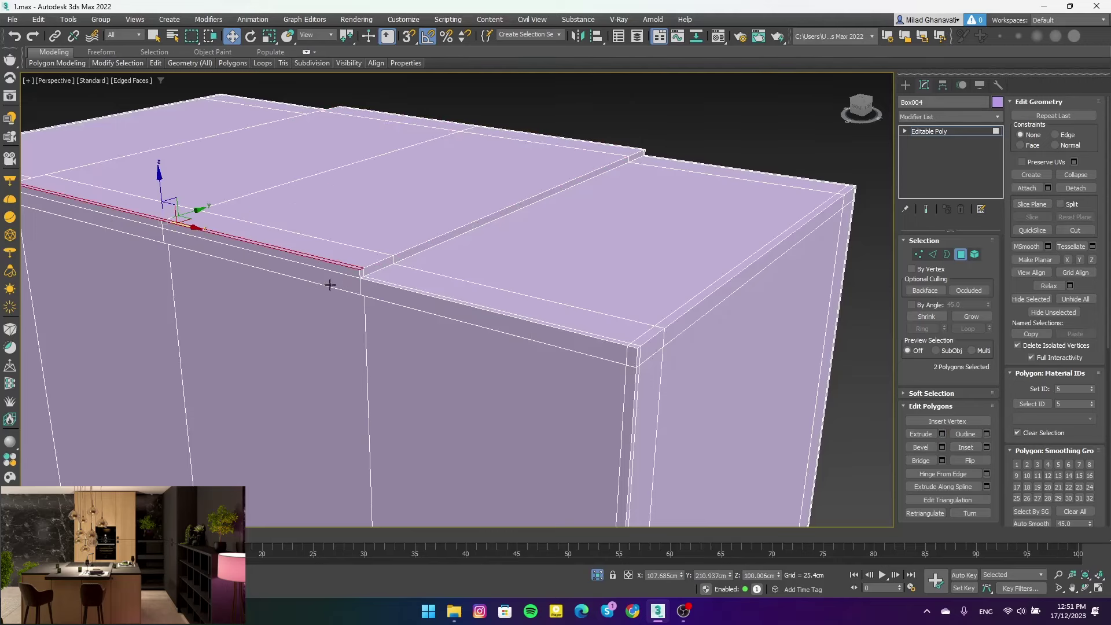
Pull the end strip faces outward about 35cm into an overhanging ledge
left_click(328, 266)
left_click(160, 225, "ctrl")
middle_click_drag(159, 225, 323, 283)
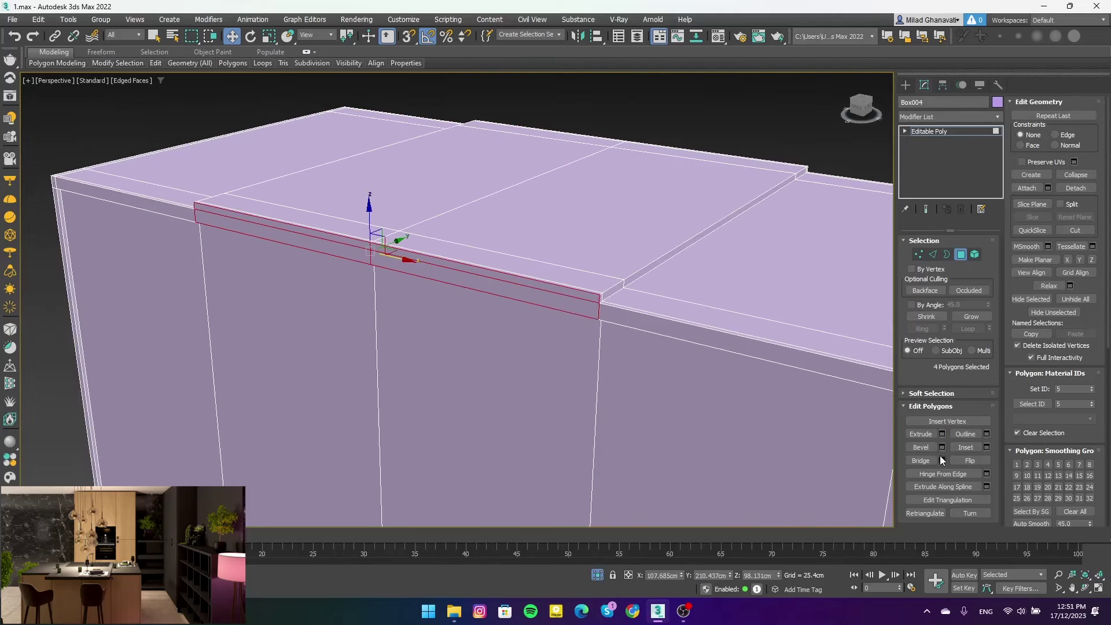
left_click(942, 433)
scroll(388, 342, "down", 3)
middle_click_drag(389, 342, 428, 324, "alt")
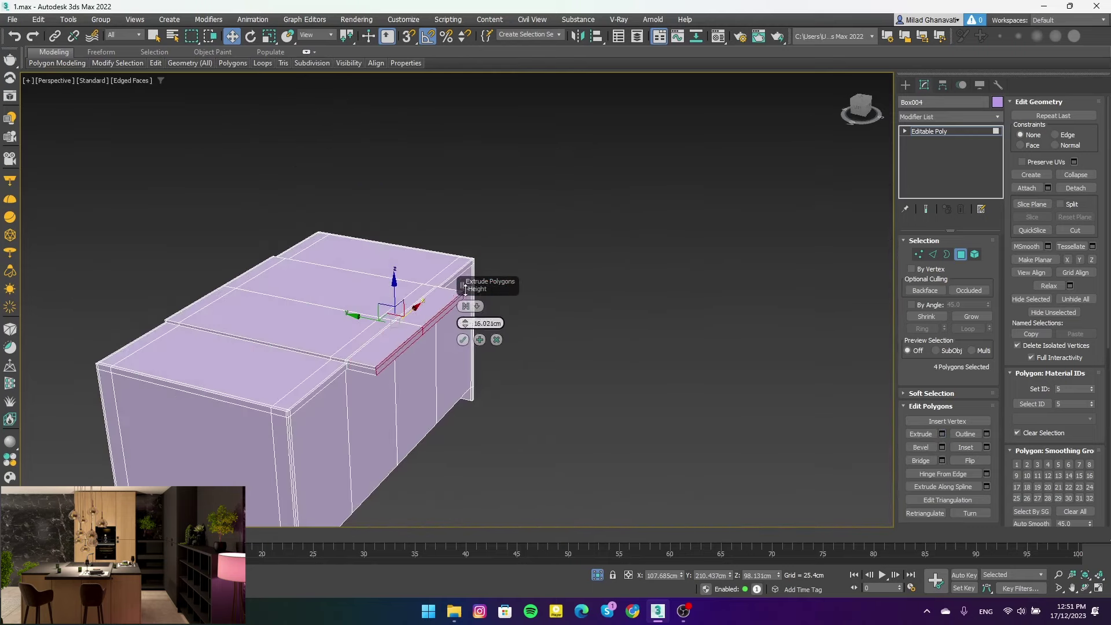
left_click_drag(465, 289, 469, 250)
left_click(463, 339)
scroll(603, 261, "down", 3)
left_click(602, 262)
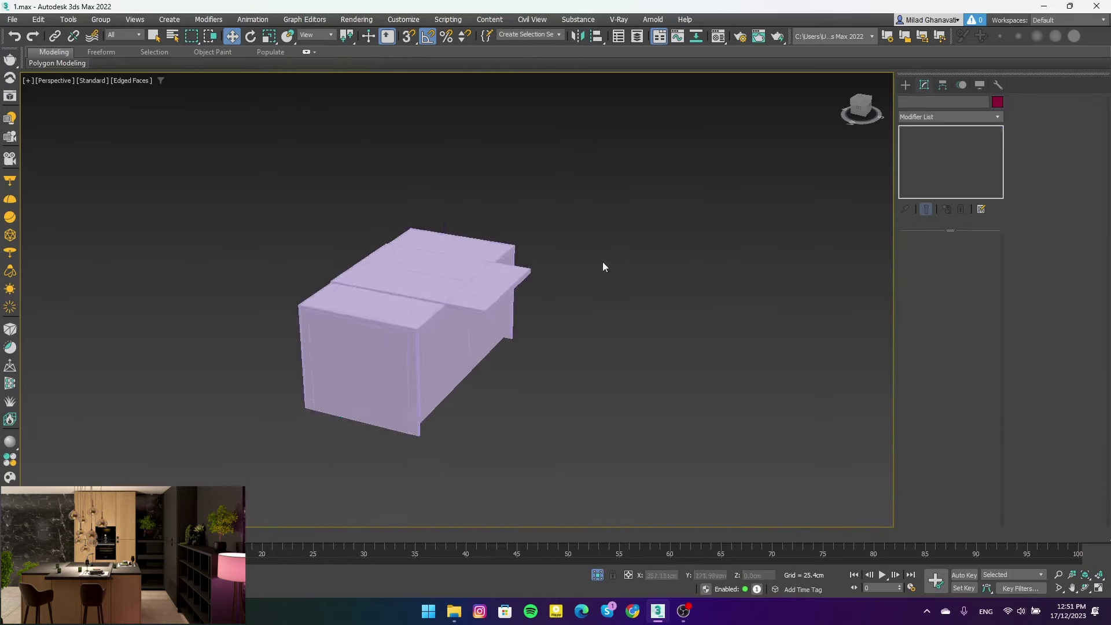
left_click(376, 359)
Make an 'island' material with dark grey diffuse (45,44,44) and assign it to the box
key("m")
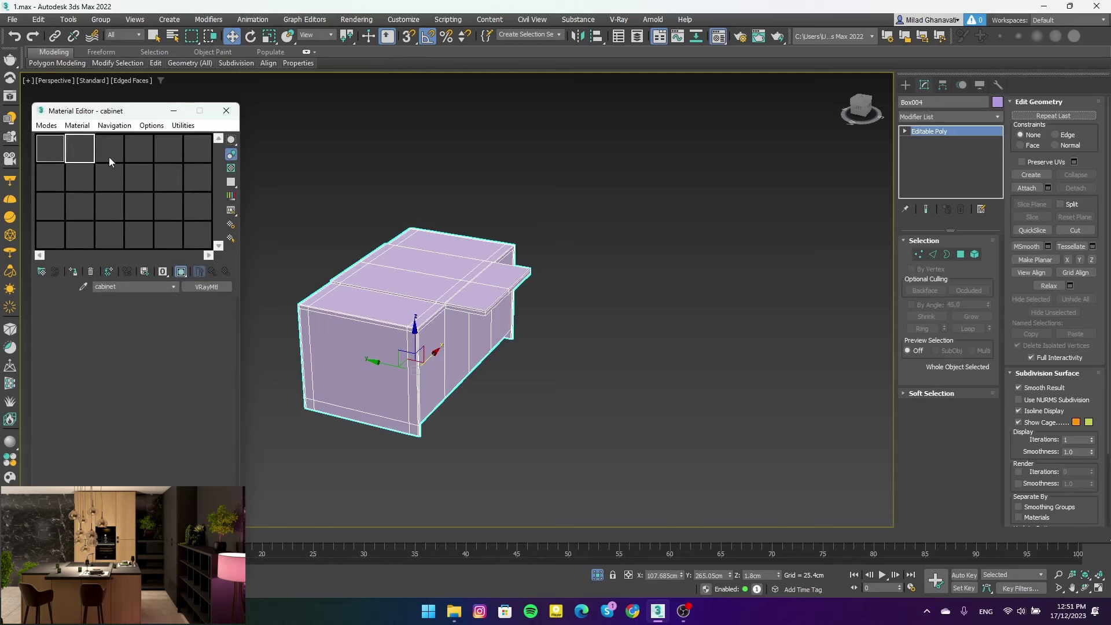
left_click(110, 150)
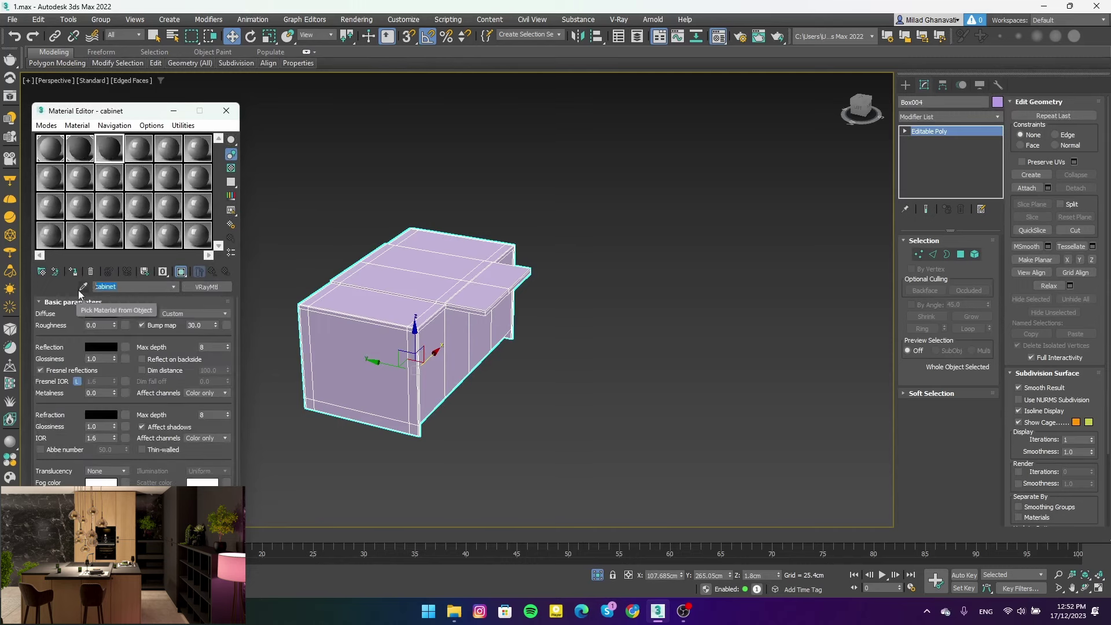
type("island")
left_click(102, 313)
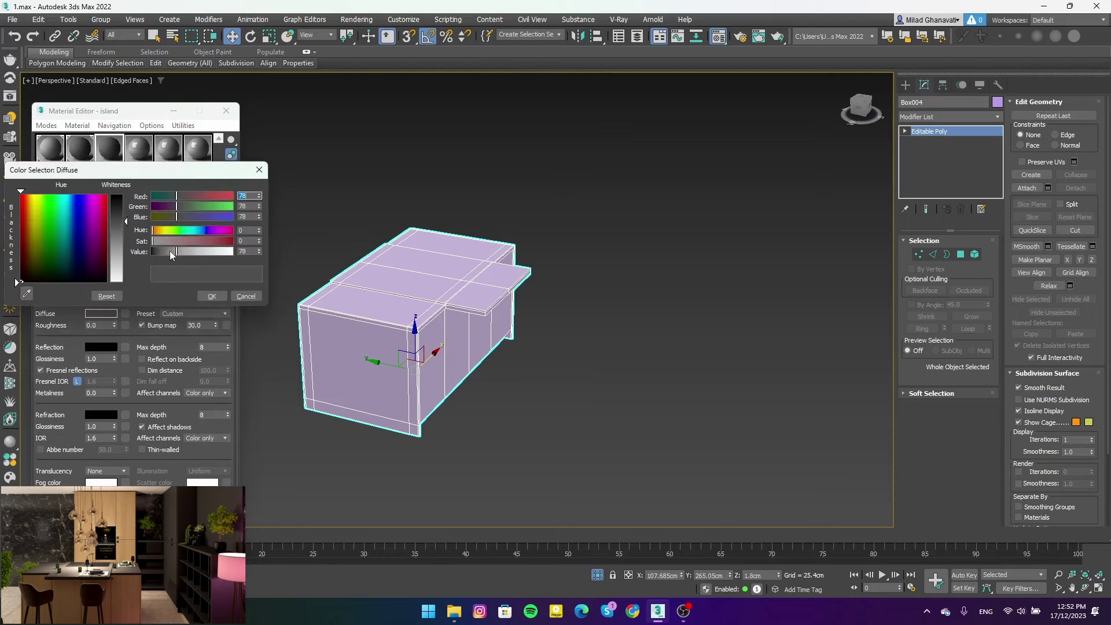
left_click(168, 246)
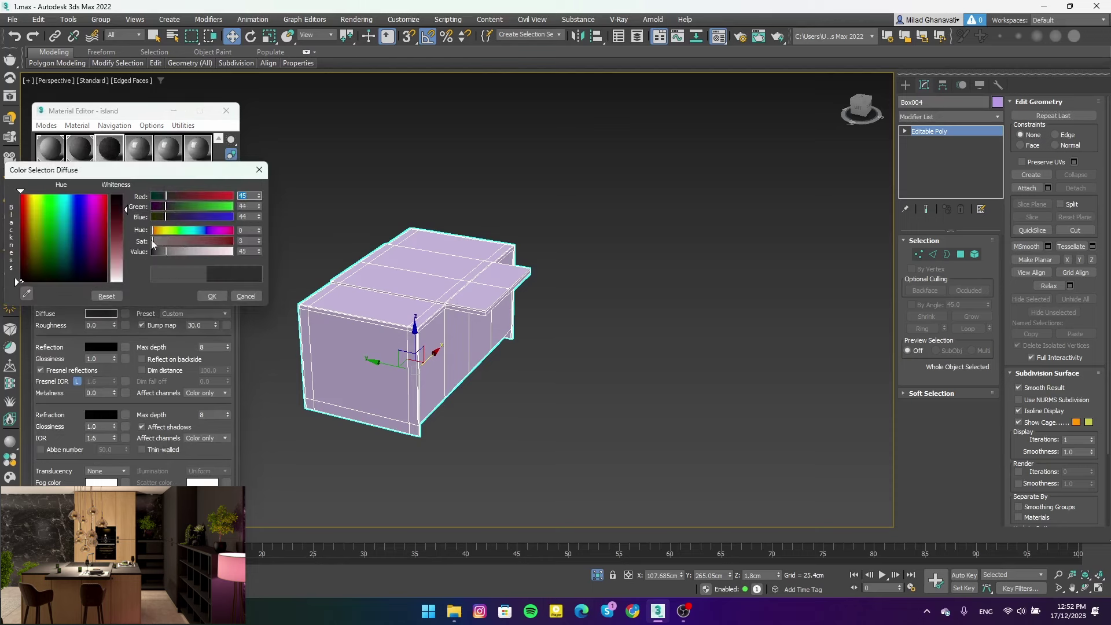
left_click(213, 296)
left_click(496, 505)
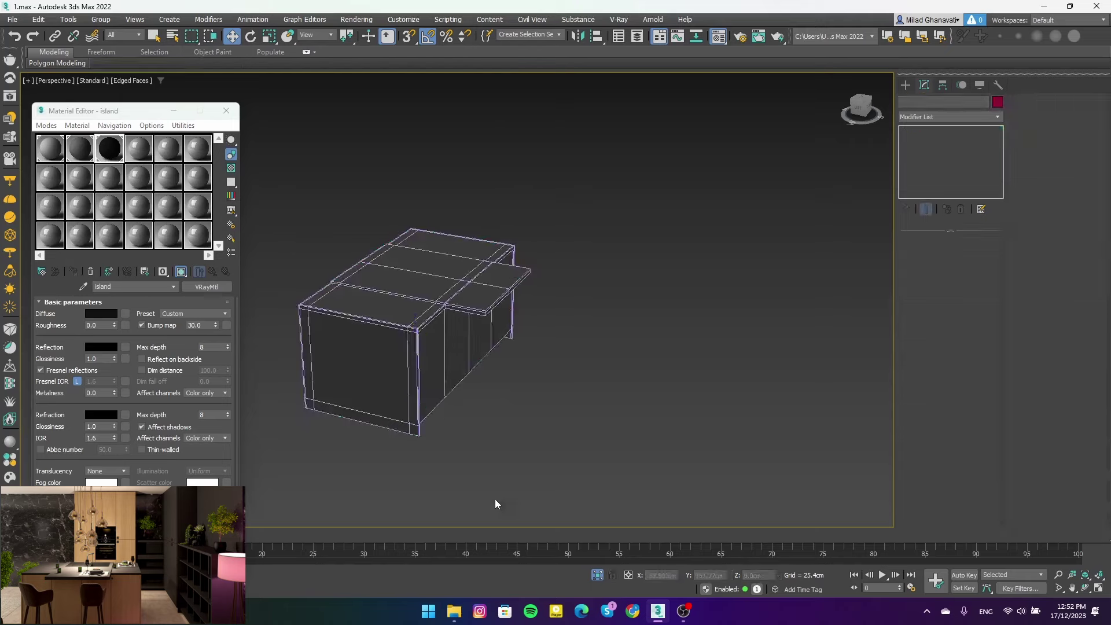
key("alt+q")
Close the Material Editor and bring up the camera type choices in the Create panel
mouse_move(636, 306)
middle_mouse_down("alt")
mouse_move(481, 285)
mouse_move(496, 340)
middle_mouse_up("alt")
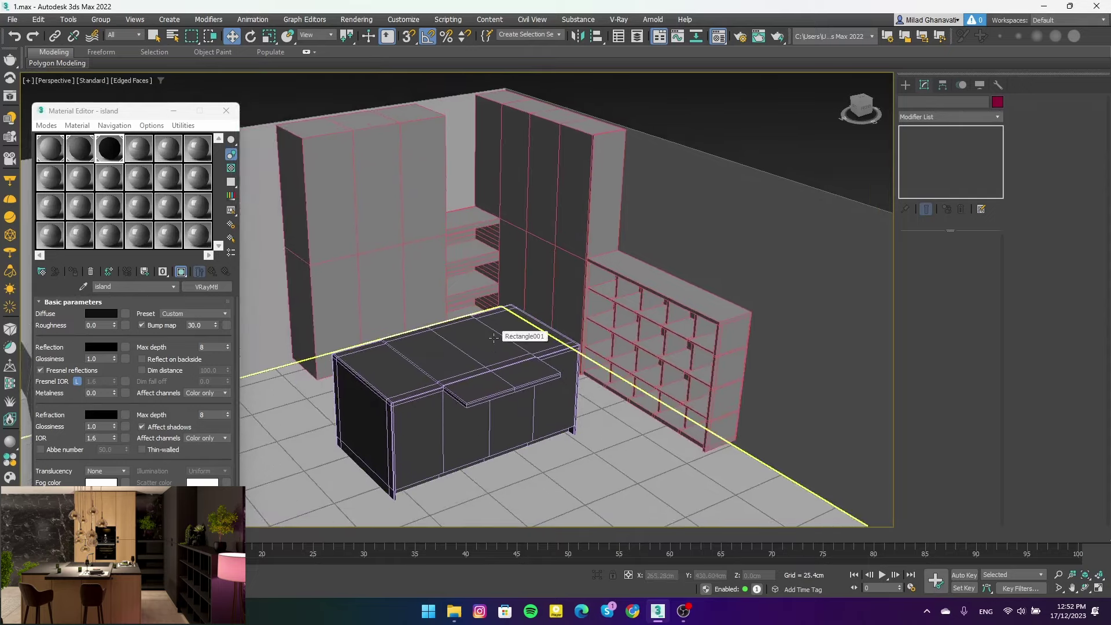
key("super+shift+s")
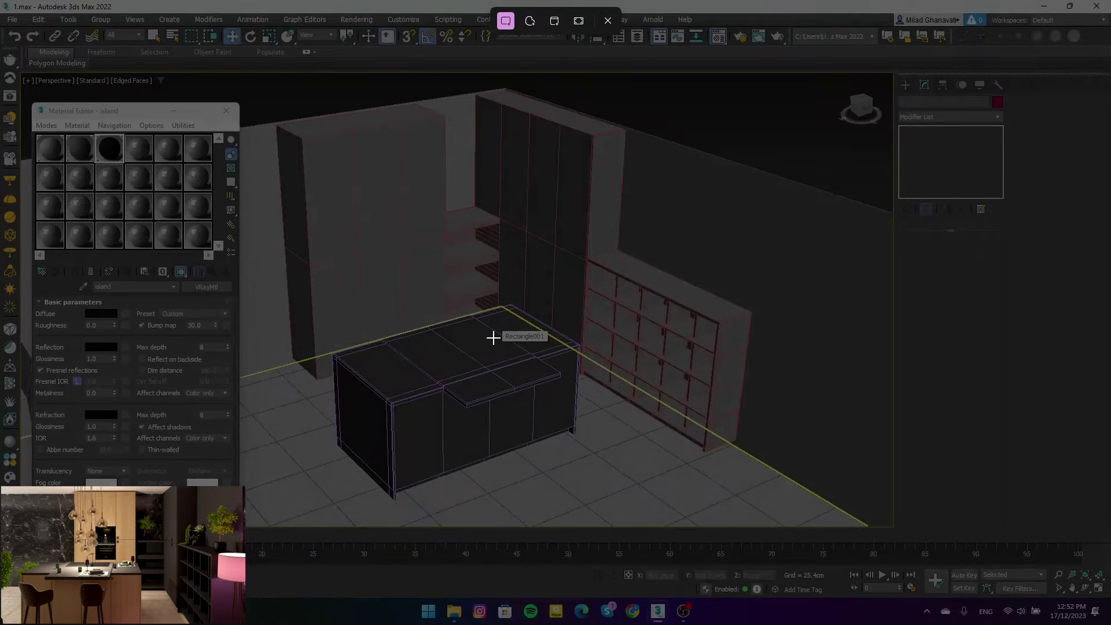
key("Escape")
left_click(226, 110)
scroll(440, 290, "down", 5)
middle_click_drag(440, 290, 741, 249, "alt")
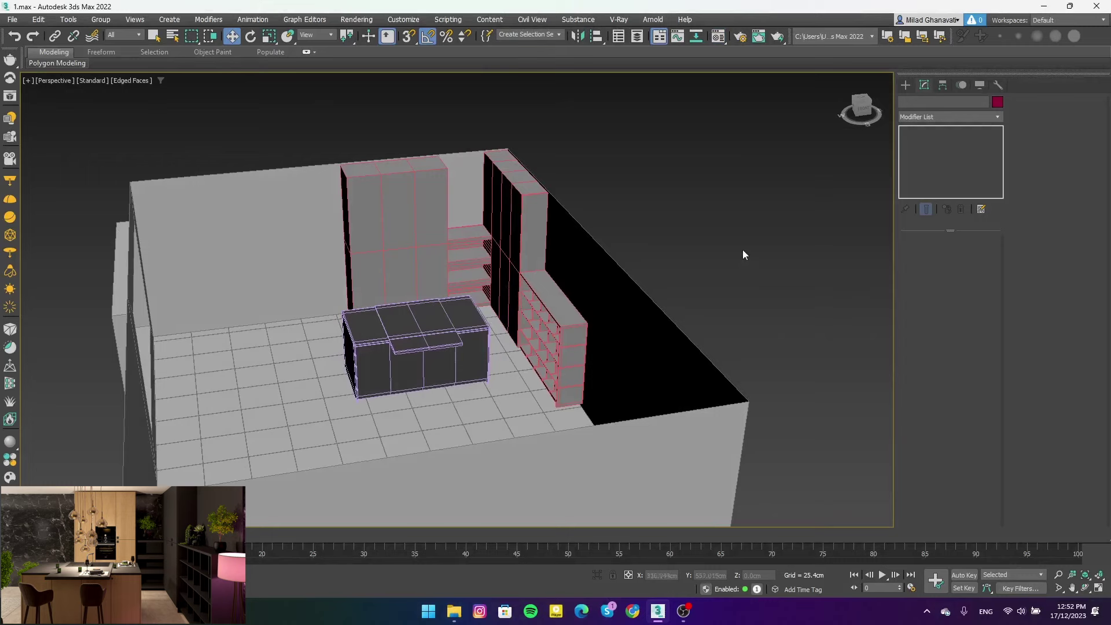
left_click(906, 84)
left_click(950, 103)
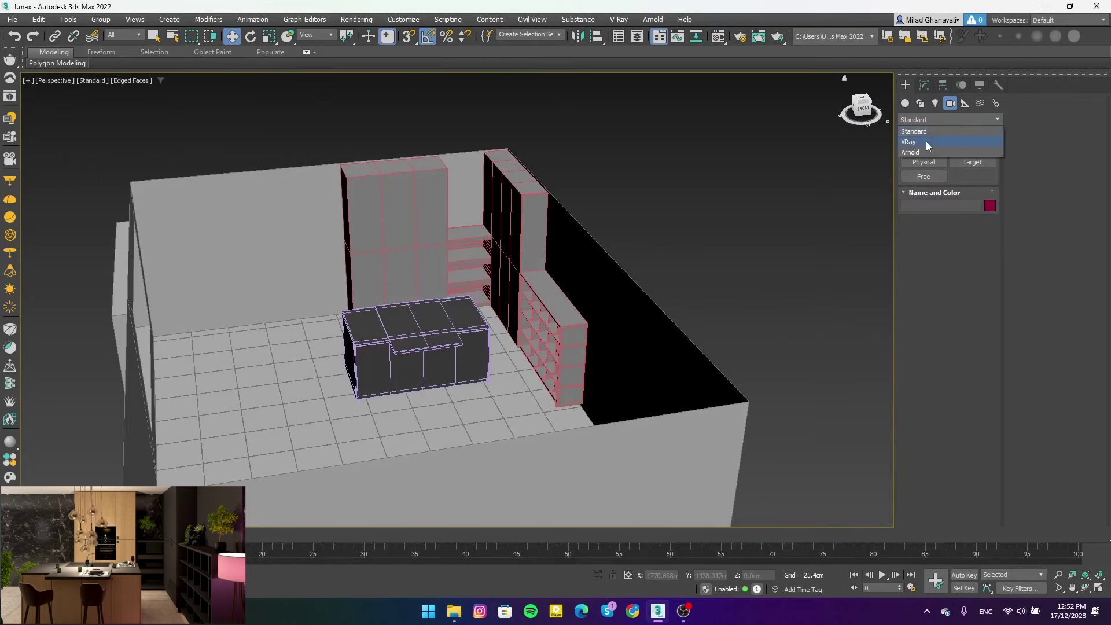
Place a V-Ray physical camera in Top view, aimed at the island
left_click(925, 141)
left_click(972, 162)
key("t")
mouse_move(550, 406)
left_mouse_down()
mouse_move(516, 410)
mouse_move(507, 391)
left_mouse_up()
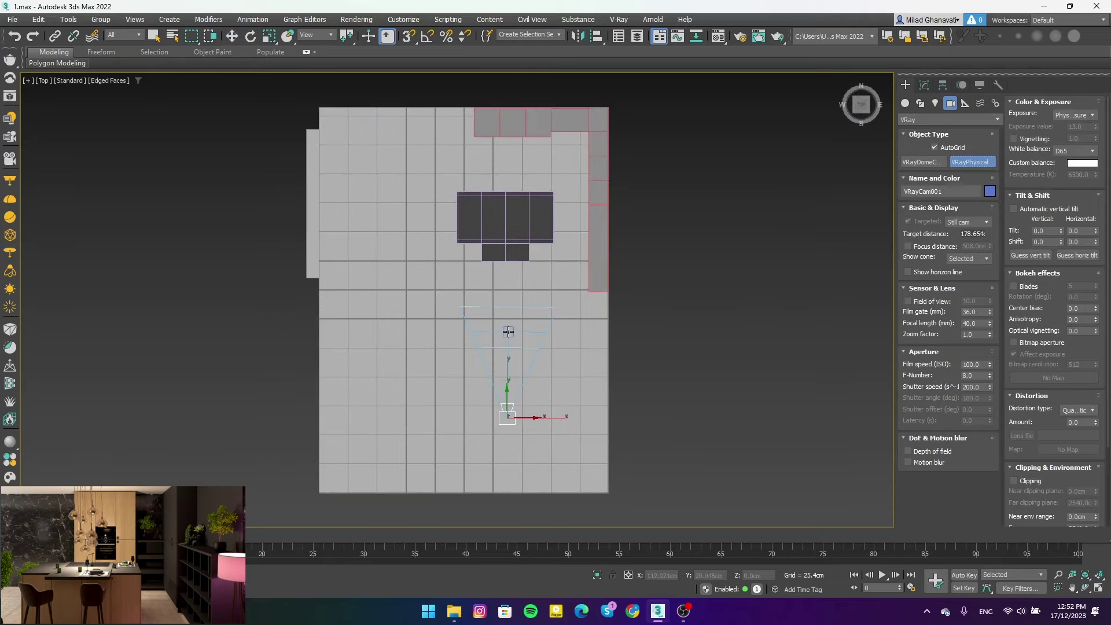
key("F3")
left_click_drag(508, 332, 507, 320)
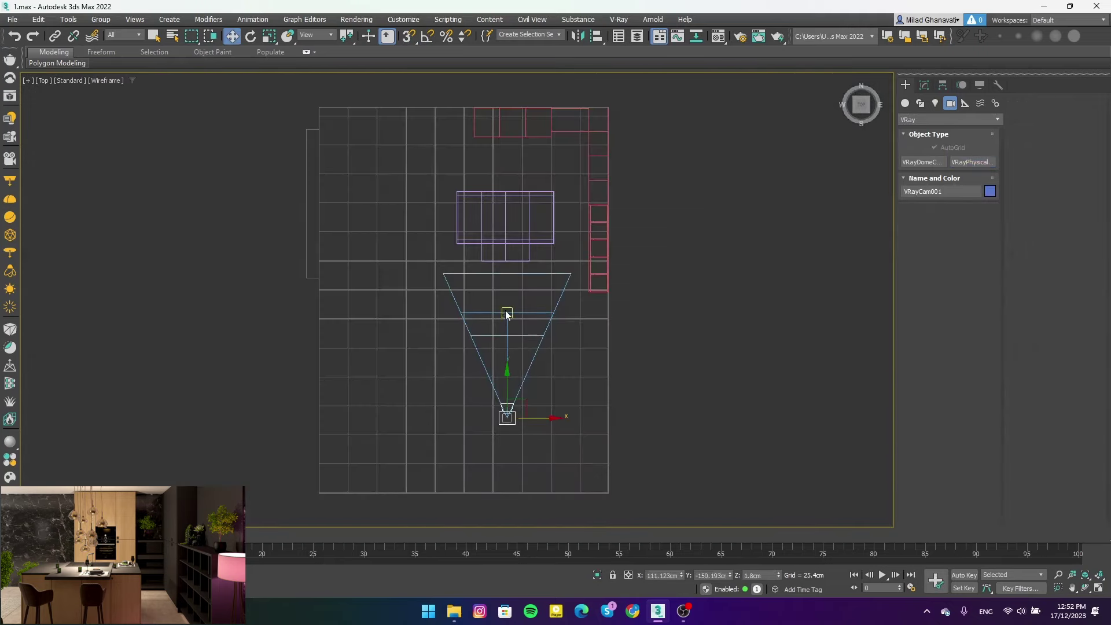
key("c")
Frame the camera view lower and closer by dollying toward the island
middle_click_drag(499, 255, 477, 400)
key("F3")
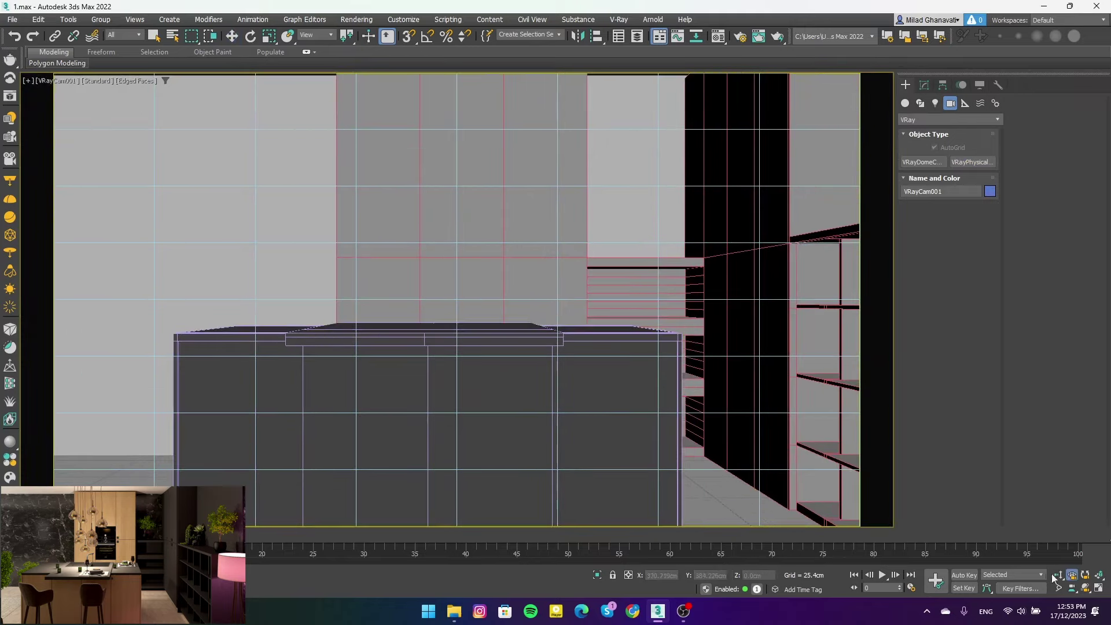
left_click_drag(724, 347, 694, 314)
left_click(1058, 575)
mouse_move(544, 347)
left_mouse_down()
mouse_move(519, 379)
mouse_move(689, 420)
left_mouse_up()
key("w")
left_click(928, 83)
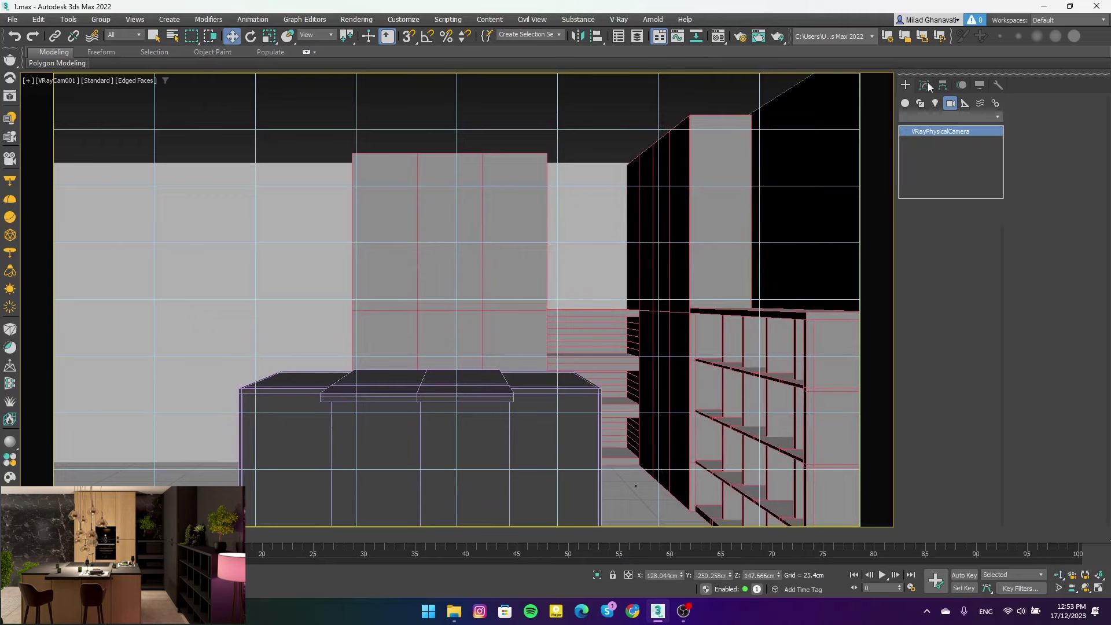
mouse_move(713, 382)
middle_mouse_down()
mouse_move(714, 295)
mouse_move(705, 335)
middle_mouse_up()
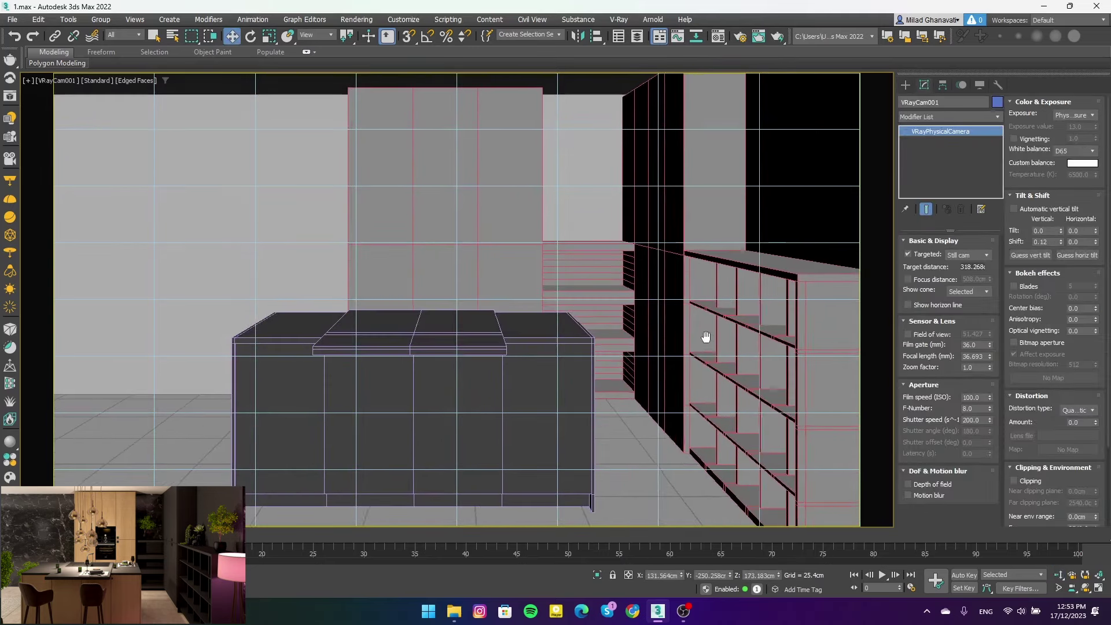
scroll(665, 335, "up", 2)
Nudge the kitchen island (Box004) slightly left along X
left_click(505, 382)
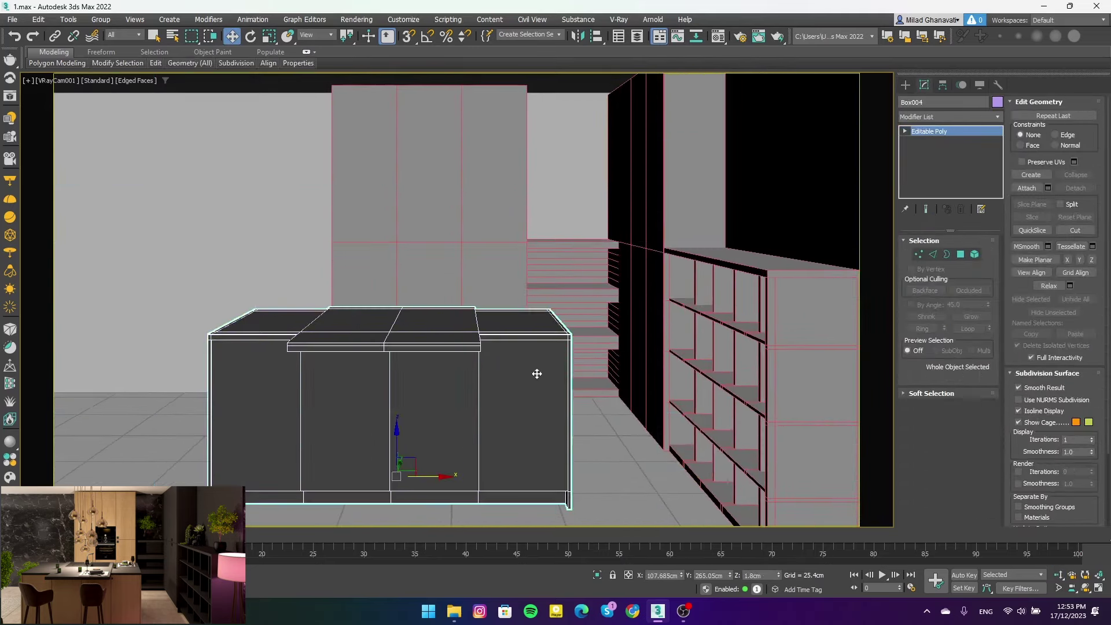
left_click_drag(445, 481, 429, 482)
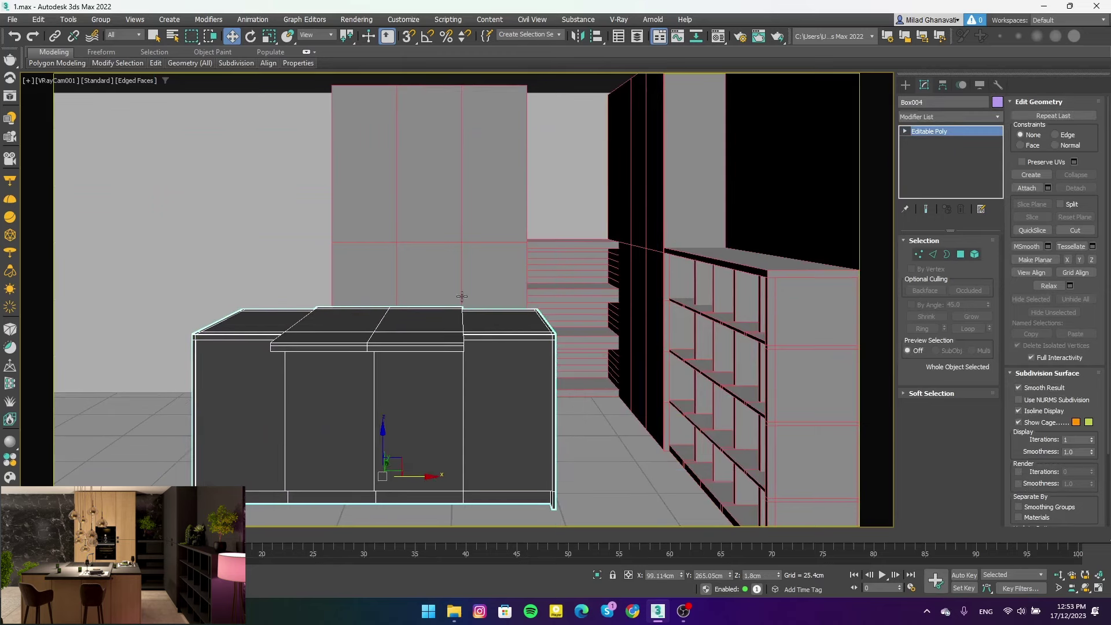
left_click(344, 192)
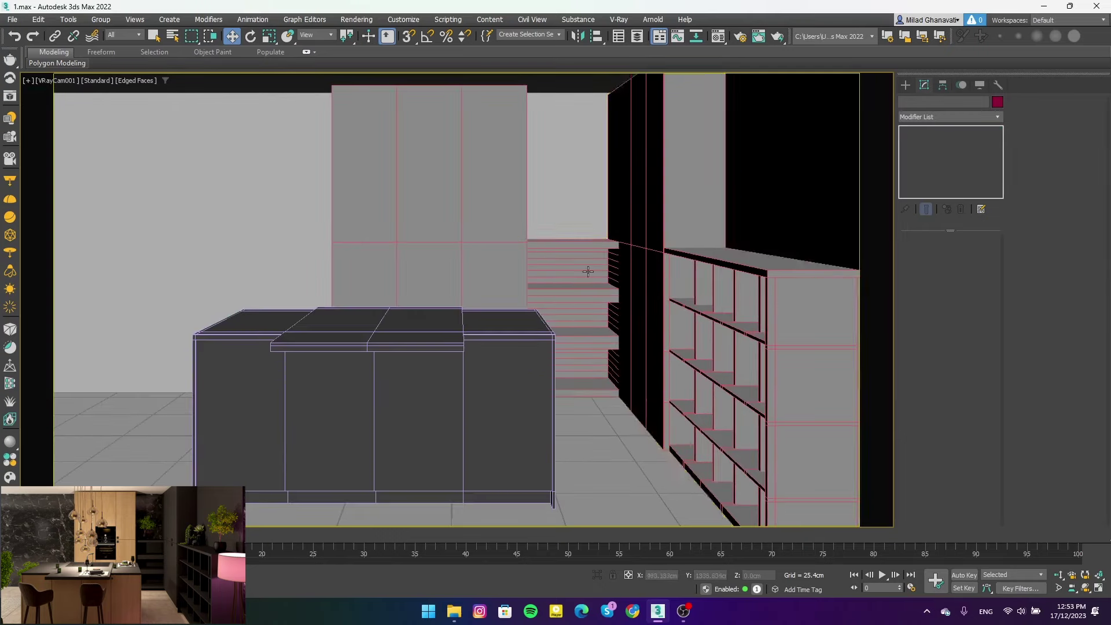
key("super+d")
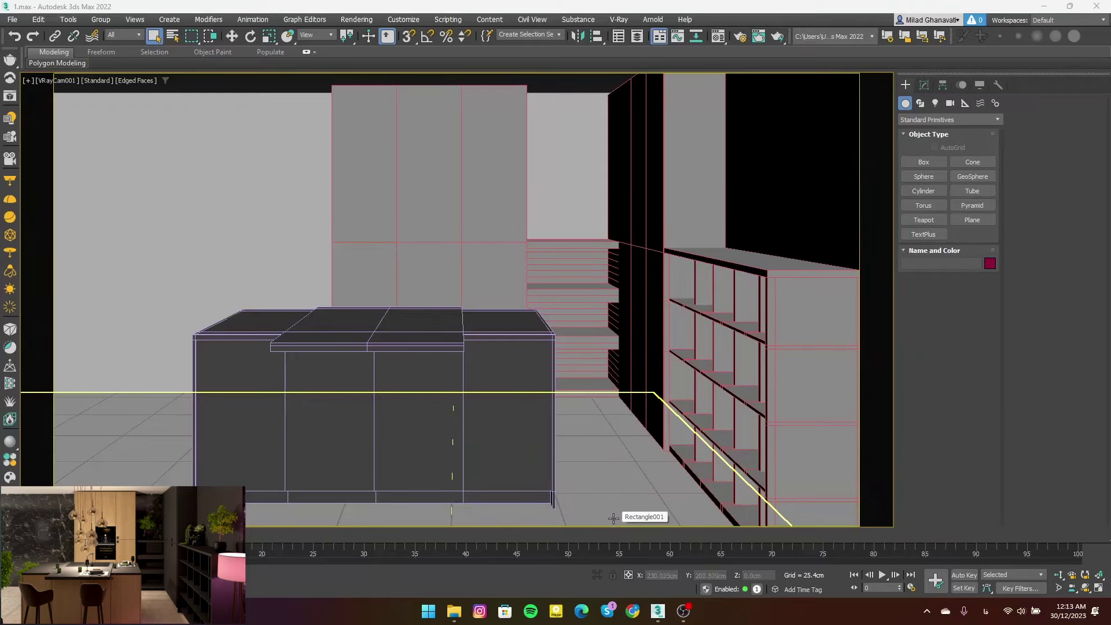
Convert the tall cabinet (Box002) to Editable Poly
key("p")
mouse_move(409, 389)
middle_mouse_down("alt")
mouse_move(397, 310)
mouse_move(578, 231)
mouse_move(561, 313)
middle_mouse_up("alt")
left_click(397, 310)
left_click(924, 85)
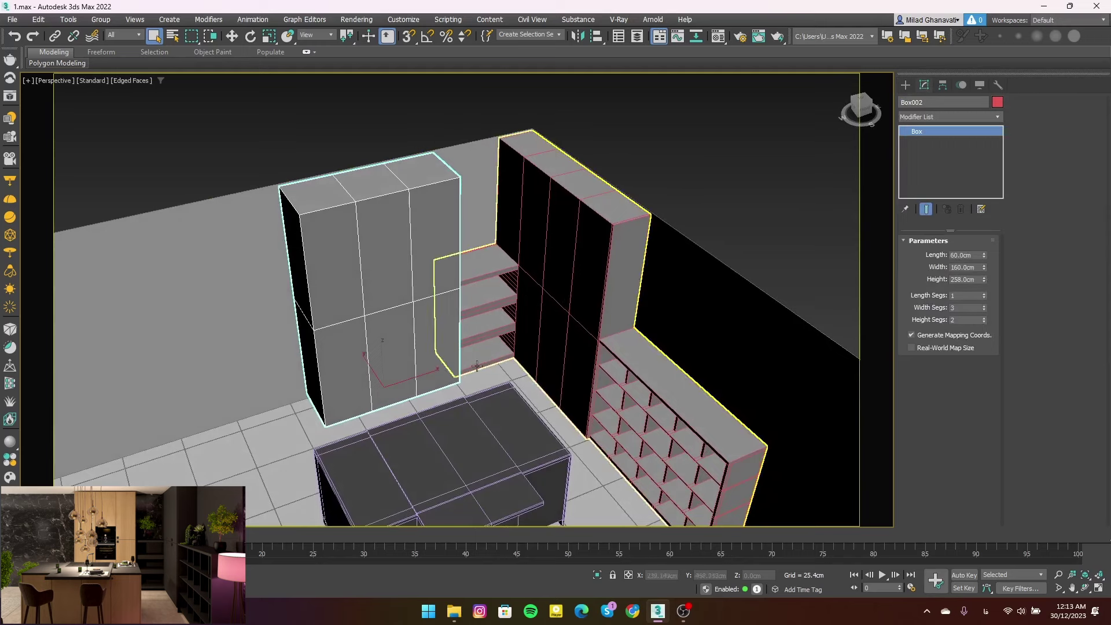
right_click(417, 314)
left_click(544, 449)
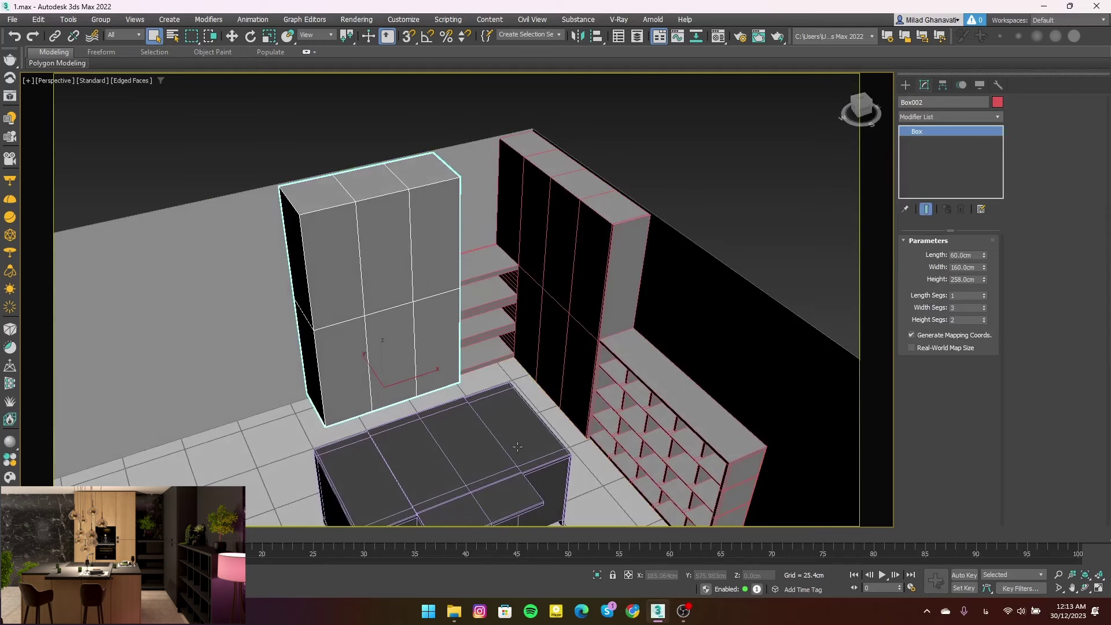
Select the tall cabinet's bottom vertices and side and bottom faces in Vertex and Polygon modes
left_click(919, 255)
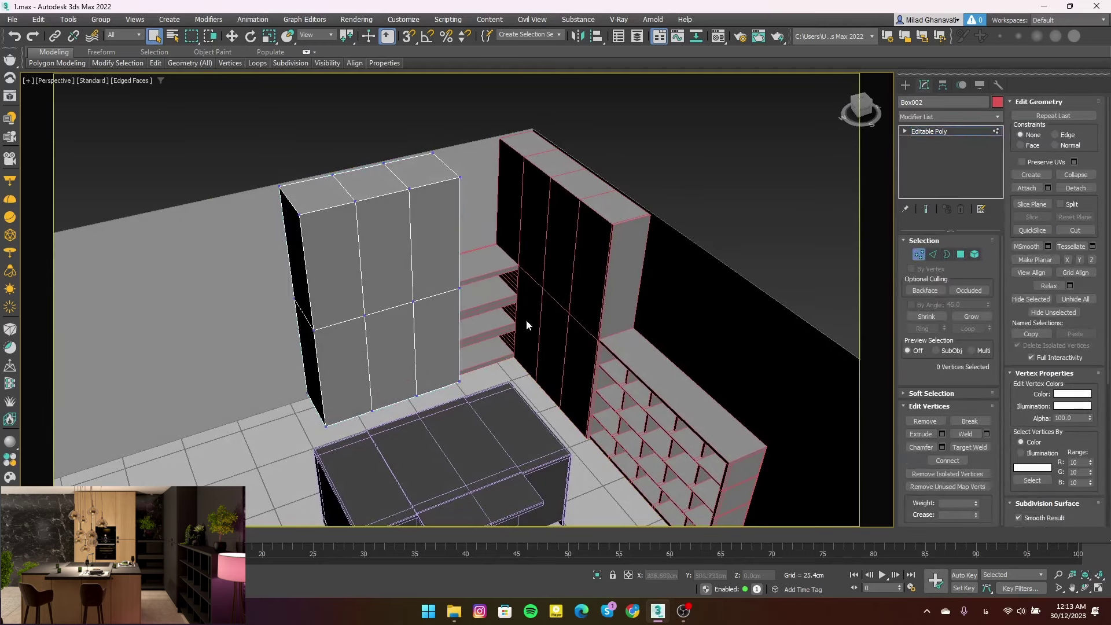
left_click_drag(425, 403, 191, 452, "ctrl")
scroll(347, 405, "up", 3)
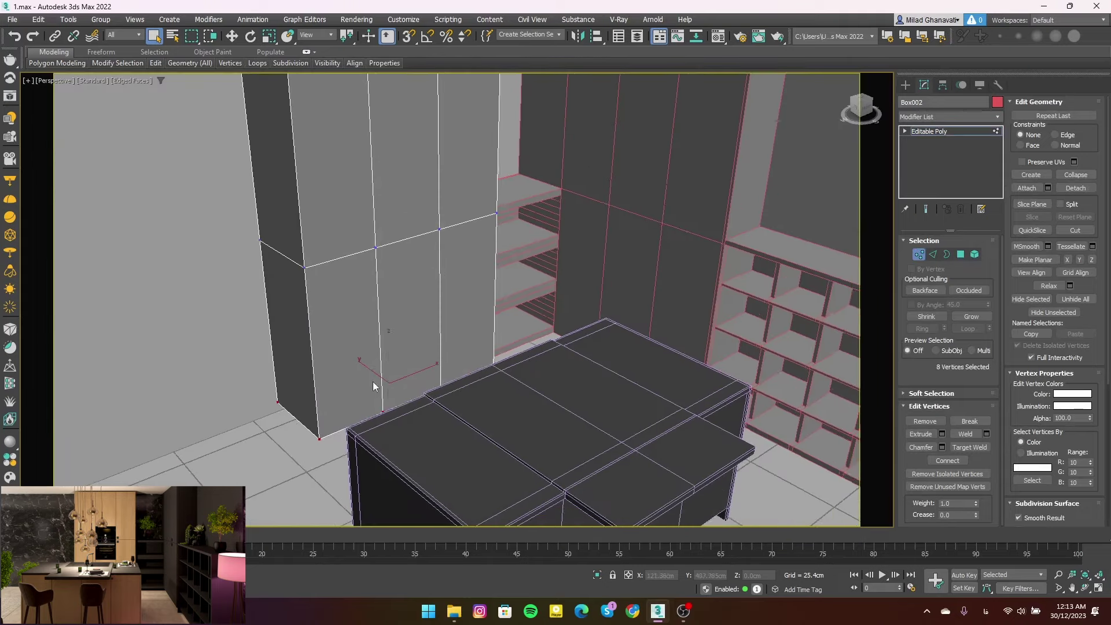
scroll(394, 372, "up", 2)
key("w")
left_click(960, 255)
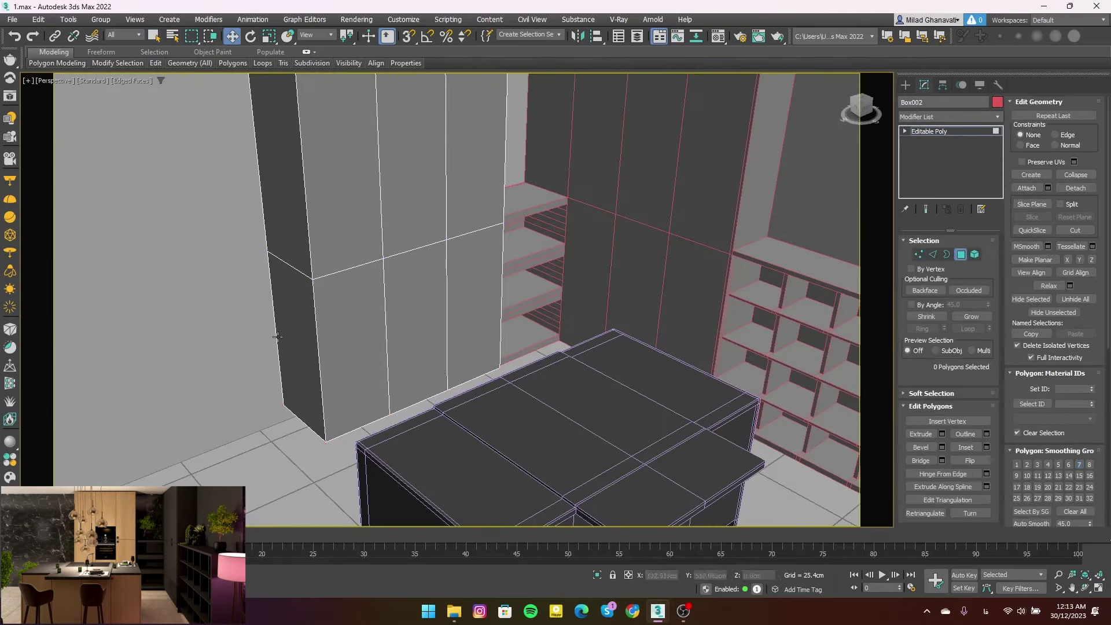
left_click(417, 280)
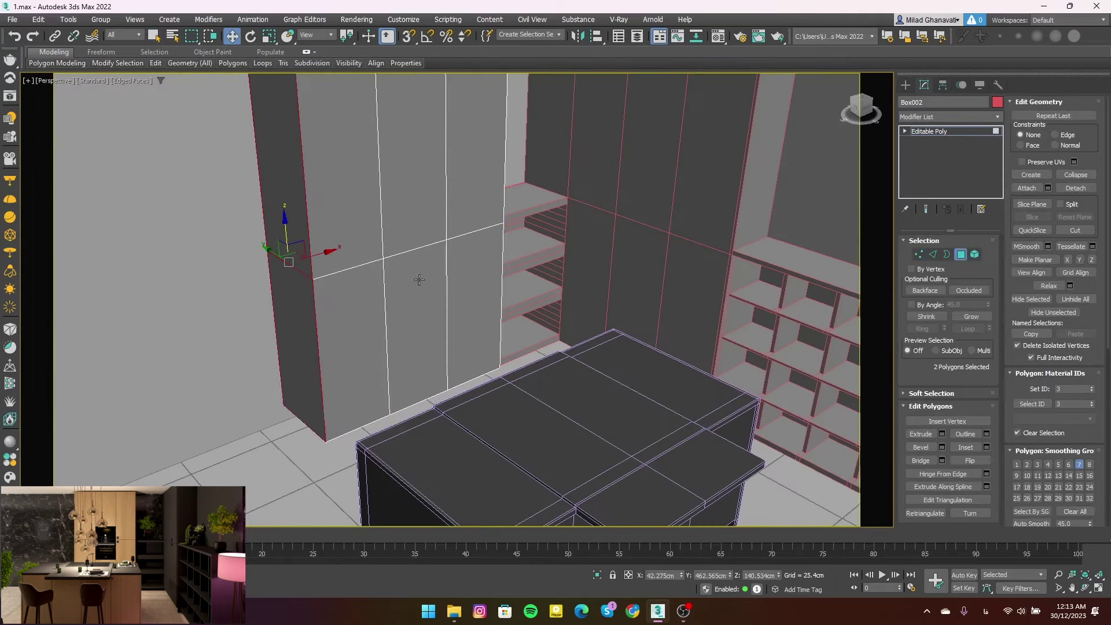
left_click(942, 434)
scroll(342, 413, "up", 5)
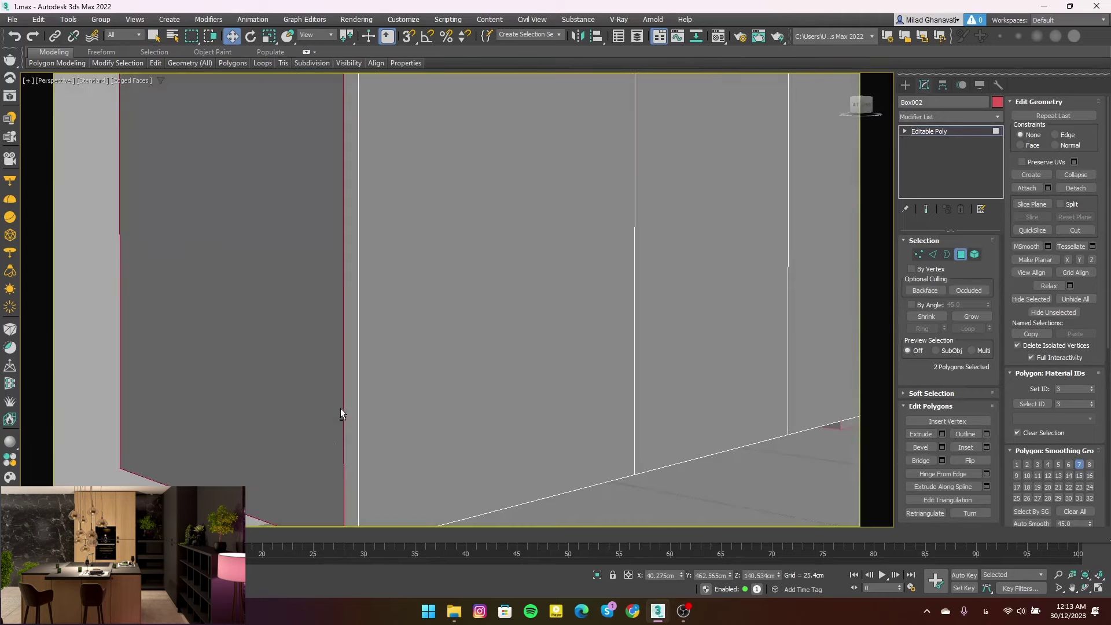
scroll(342, 413, "down", 5)
left_click(342, 216)
mouse_move(342, 216)
middle_mouse_down("alt")
mouse_move(379, 270)
mouse_move(446, 290)
middle_mouse_up("alt")
scroll(361, 284, "up", 2)
Extrude the tall cabinet's bottom face about 8.7 cm into a base strip
key("1")
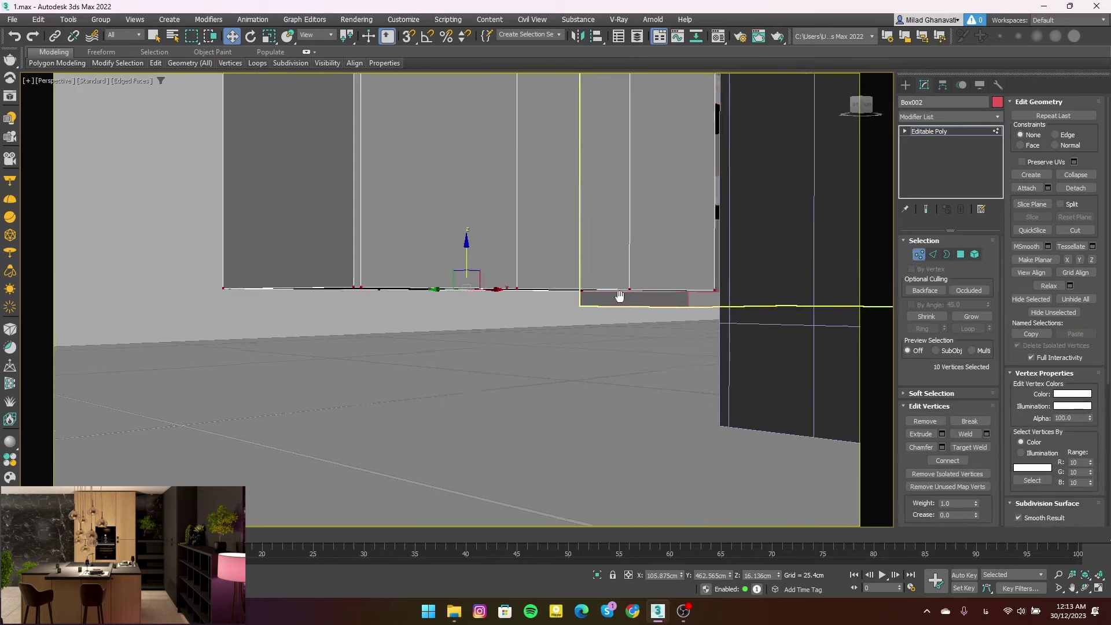
left_click_drag(243, 353, 701, 315)
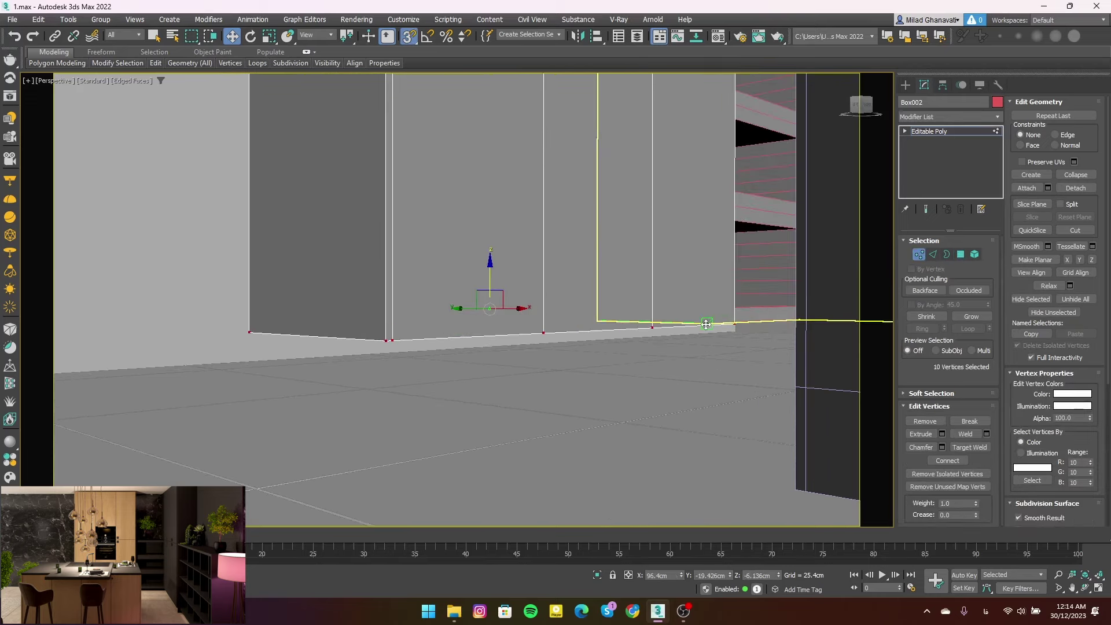
mouse_move(706, 324)
middle_mouse_down("alt")
mouse_move(537, 349)
mouse_move(600, 357)
mouse_move(451, 347)
mouse_move(300, 361)
mouse_move(290, 332)
mouse_move(647, 272)
middle_mouse_up("alt")
key("4")
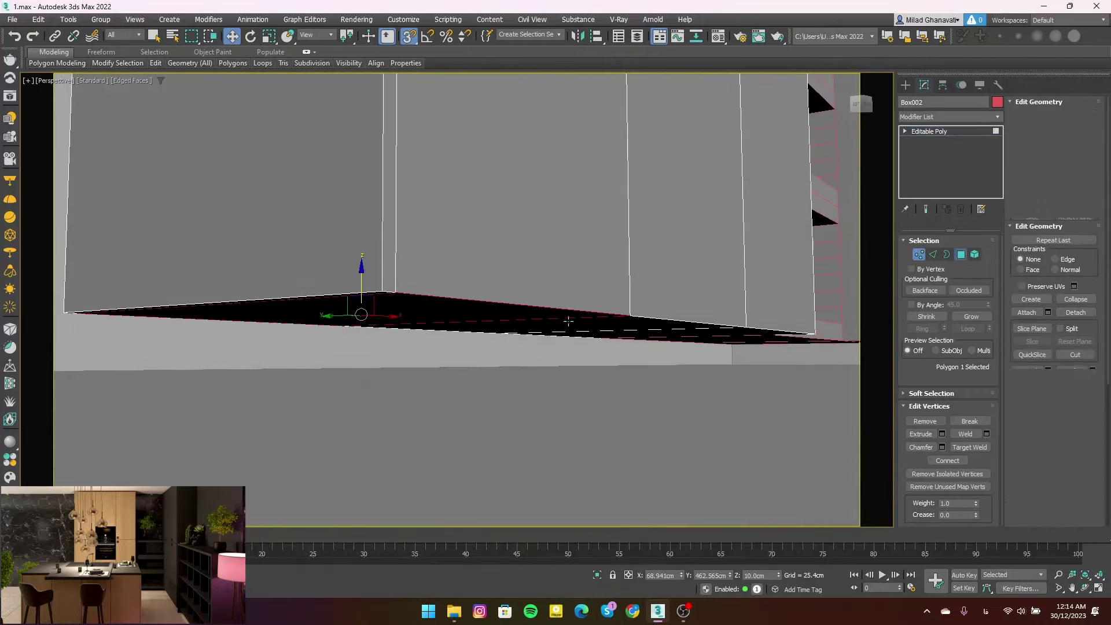
left_click(375, 289)
middle_click_drag(374, 289, 880, 297, "alt")
key("shift+e")
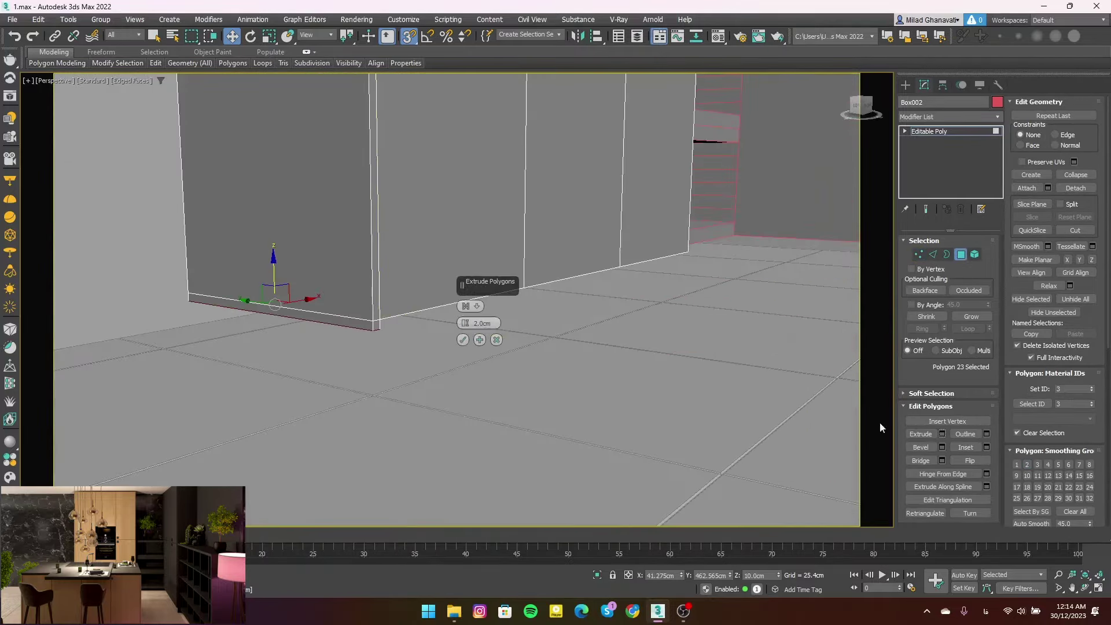
left_click_drag(465, 325, 460, 312)
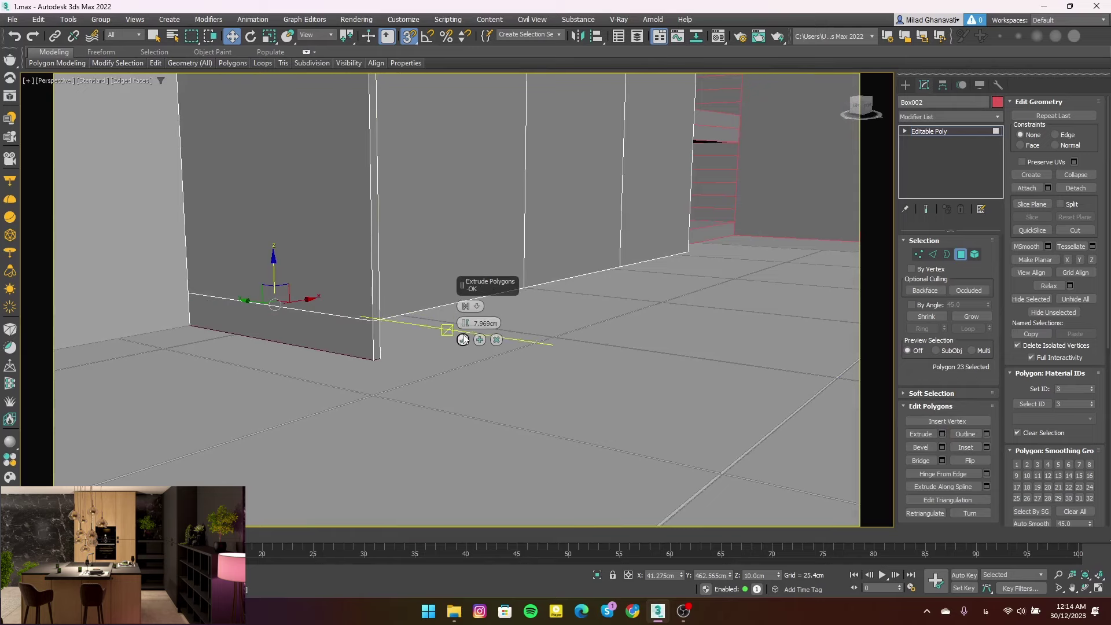
left_click(463, 340)
middle_click_drag(463, 342, 739, 265, "alt")
key("4")
Select the neighbouring dark cabinet (Box003) and enter Polygon mode at its base
scroll(578, 308, "down", 10)
scroll(657, 367, "up", 5)
scroll(602, 295, "up", 5)
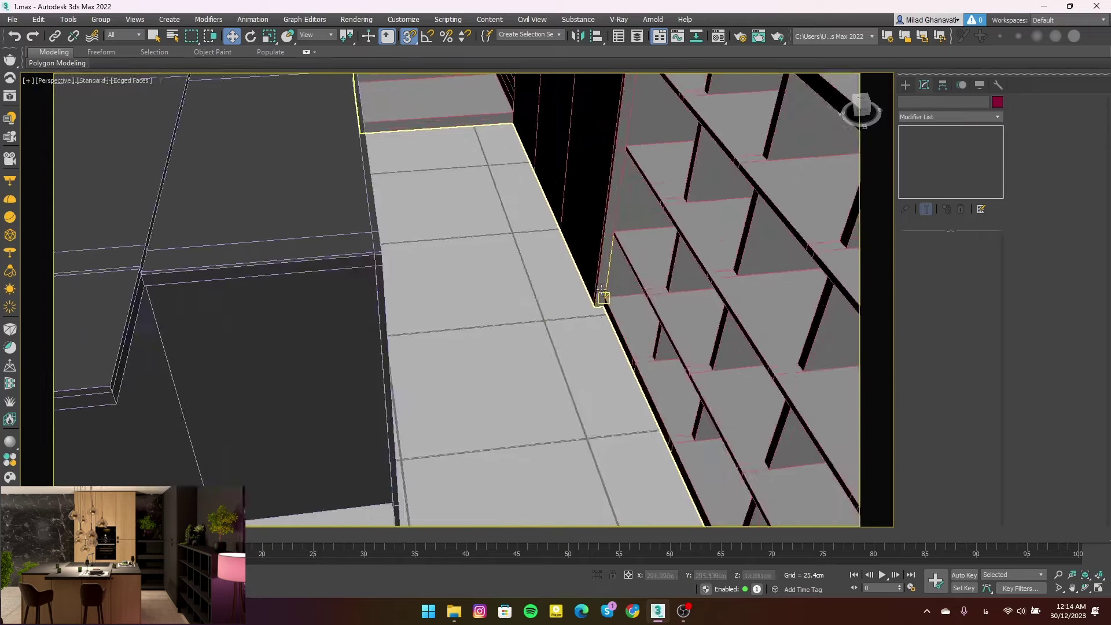
left_click(601, 296)
scroll(596, 310, "up", 5)
mouse_move(595, 311)
middle_mouse_down("alt")
mouse_move(625, 290)
mouse_move(582, 551)
mouse_move(843, 278)
middle_mouse_up("alt")
key("4")
left_click(719, 270)
mouse_move(719, 270)
middle_mouse_down()
mouse_move(632, 322)
mouse_move(631, 299)
middle_mouse_up()
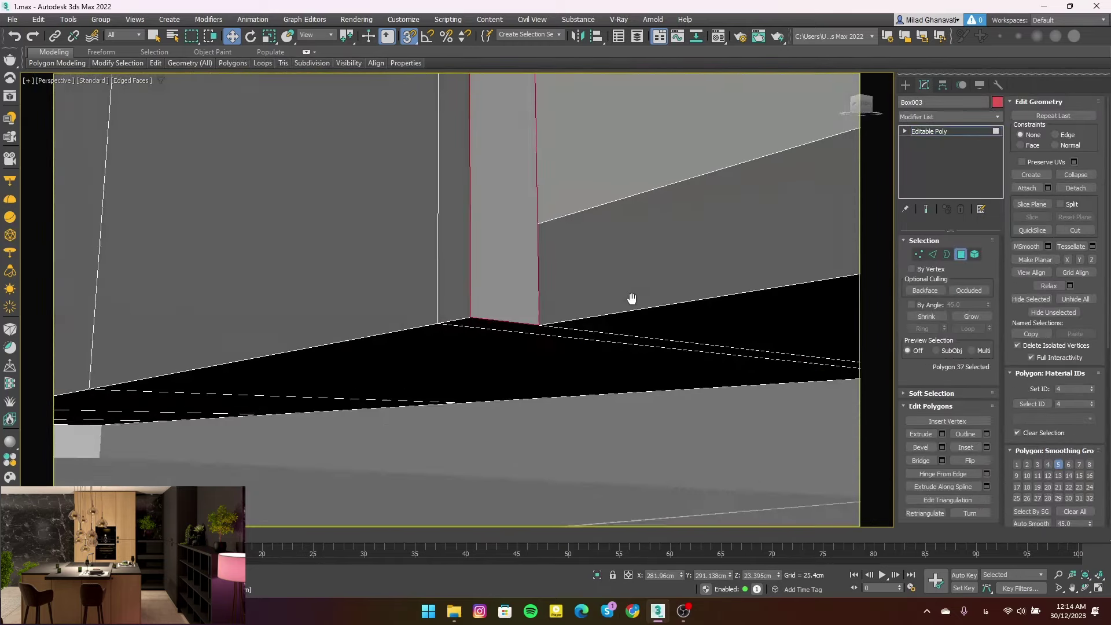
Extrude the dark cabinet's floor-edge polygon about 7.7 cm into a plinth
left_click(724, 341)
middle_click_drag(724, 342, 753, 348, "alt")
left_click(942, 434)
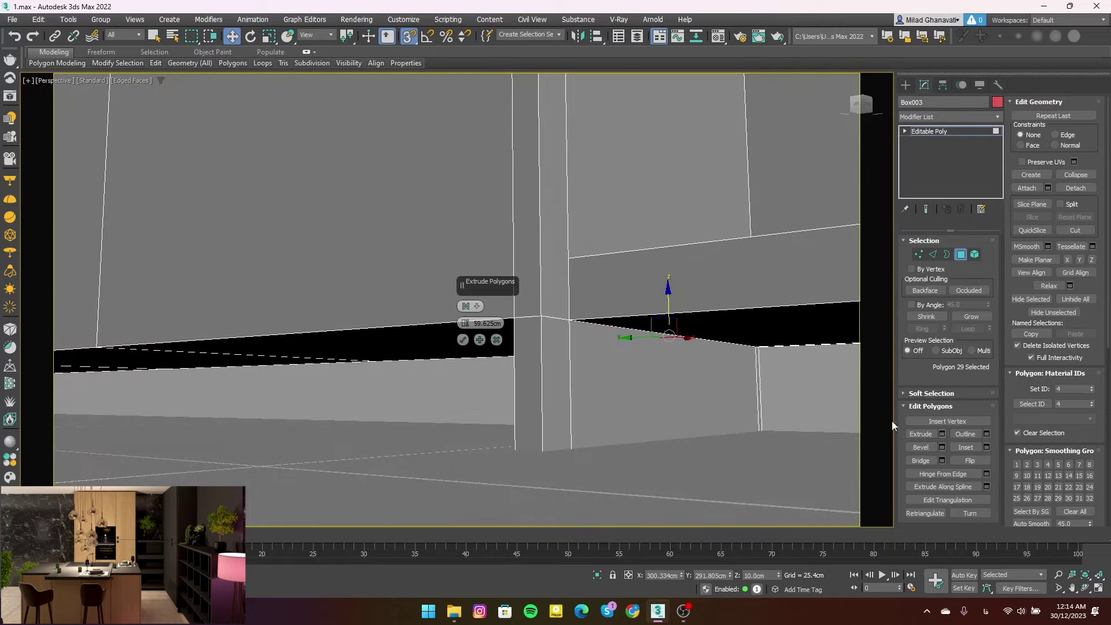
mouse_move(456, 365)
left_mouse_down()
mouse_move(461, 446)
mouse_move(465, 408)
left_mouse_up()
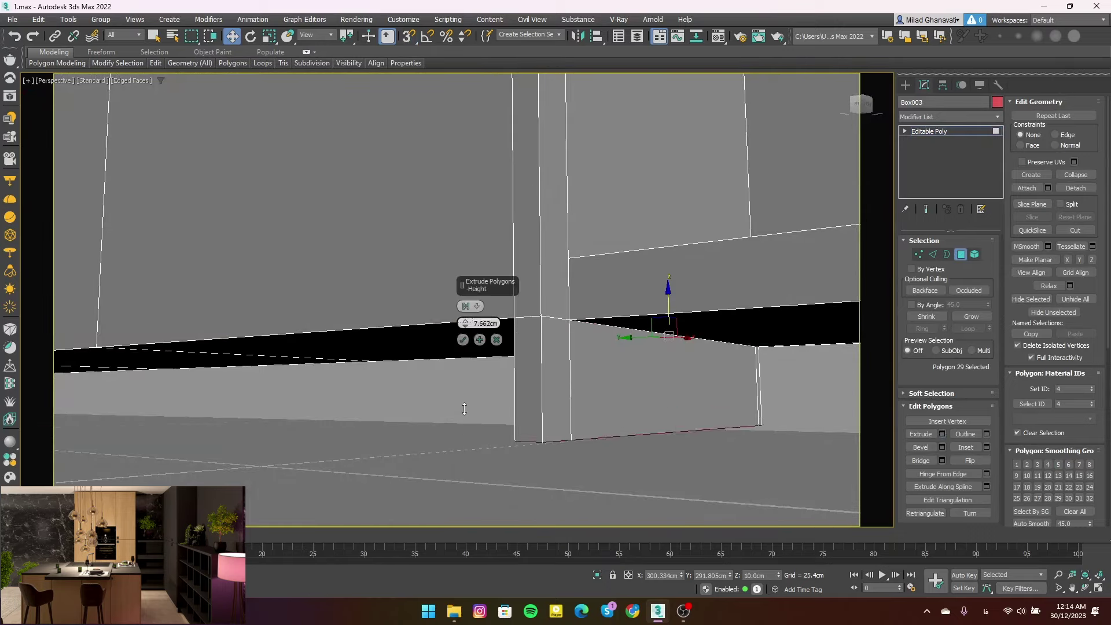
left_click(463, 340)
mouse_move(463, 340)
middle_mouse_down("alt")
mouse_move(479, 286)
mouse_move(460, 313)
middle_mouse_up("alt")
key("4")
scroll(460, 313, "down", 10)
Clear the selection, orbit around the room and select the tall cabinet
key("ctrl+d")
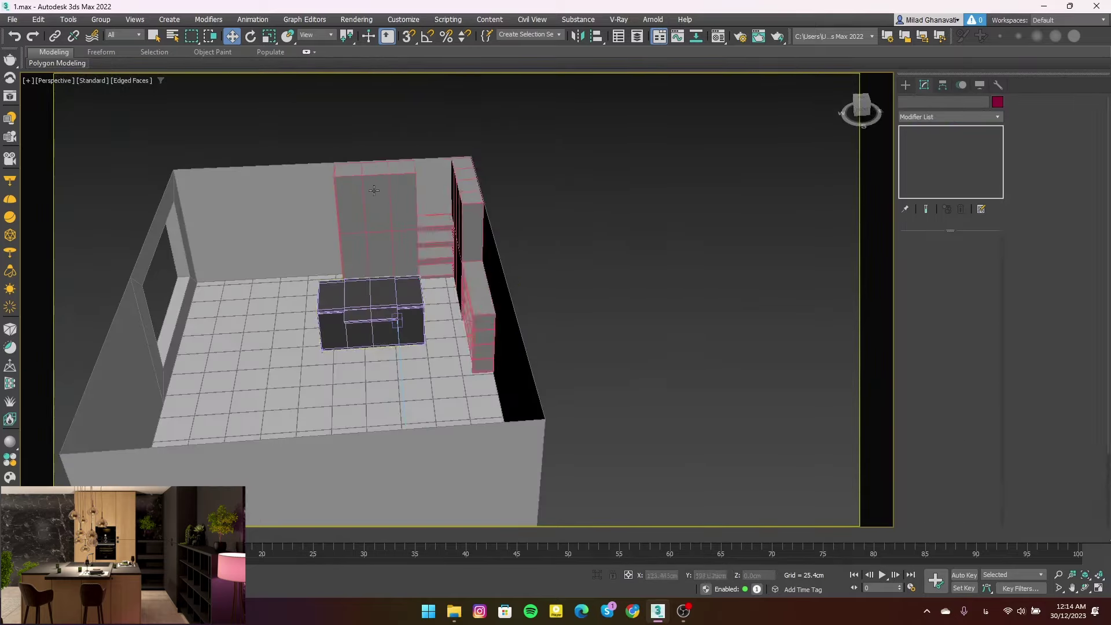
scroll(407, 255, "up", 8)
mouse_move(406, 255)
middle_mouse_down("alt")
mouse_move(478, 320)
mouse_move(427, 304)
middle_mouse_up("alt")
scroll(478, 319, "down", 5)
key("c")
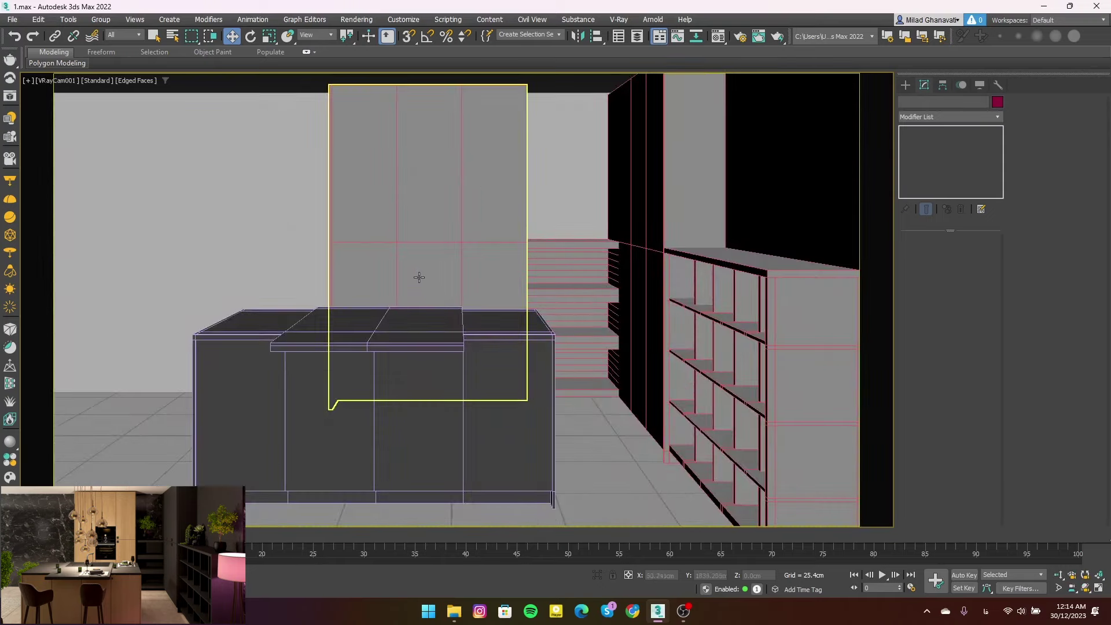
key("p")
mouse_move(384, 272)
middle_mouse_down("alt")
mouse_move(427, 311)
mouse_move(637, 179)
middle_mouse_up("alt")
scroll(338, 228, "up", 6)
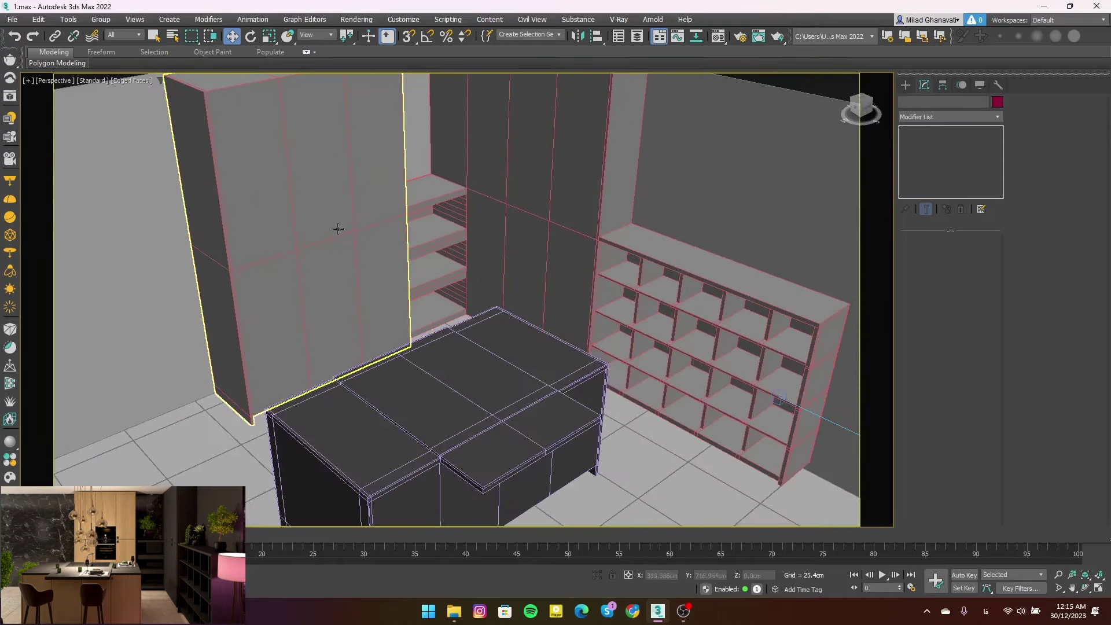
left_click(338, 228)
middle_click_drag(338, 229, 330, 250, "alt")
Select the tall cabinet's front polygons and inset them
key("4")
left_click(370, 243)
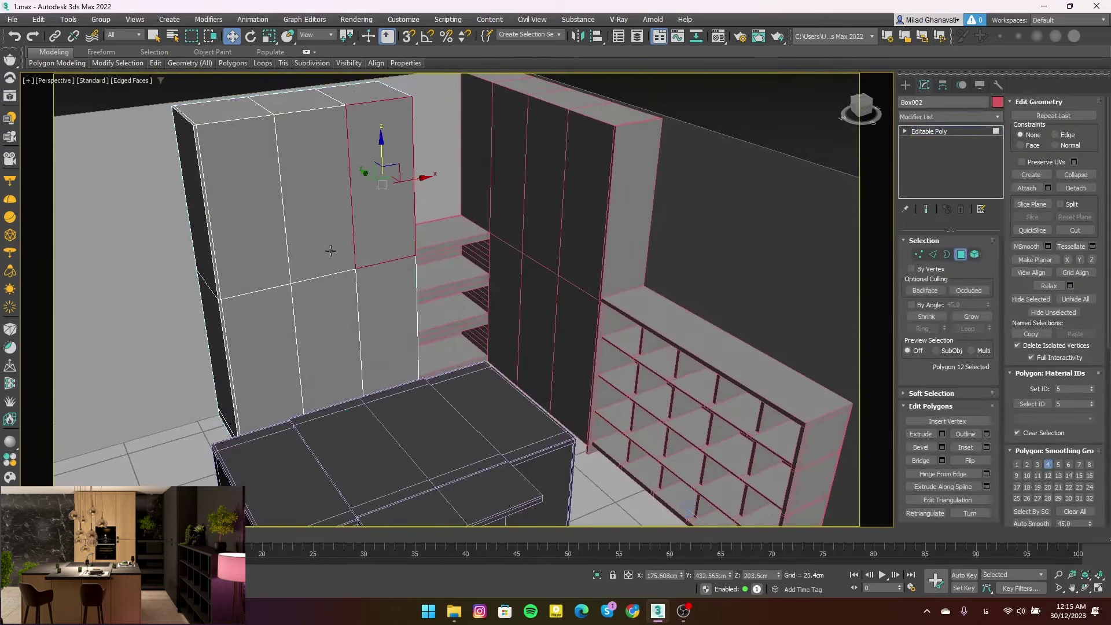
left_click(330, 250, "ctrl")
scroll(317, 342, "up", 2)
scroll(317, 342, "up", 2)
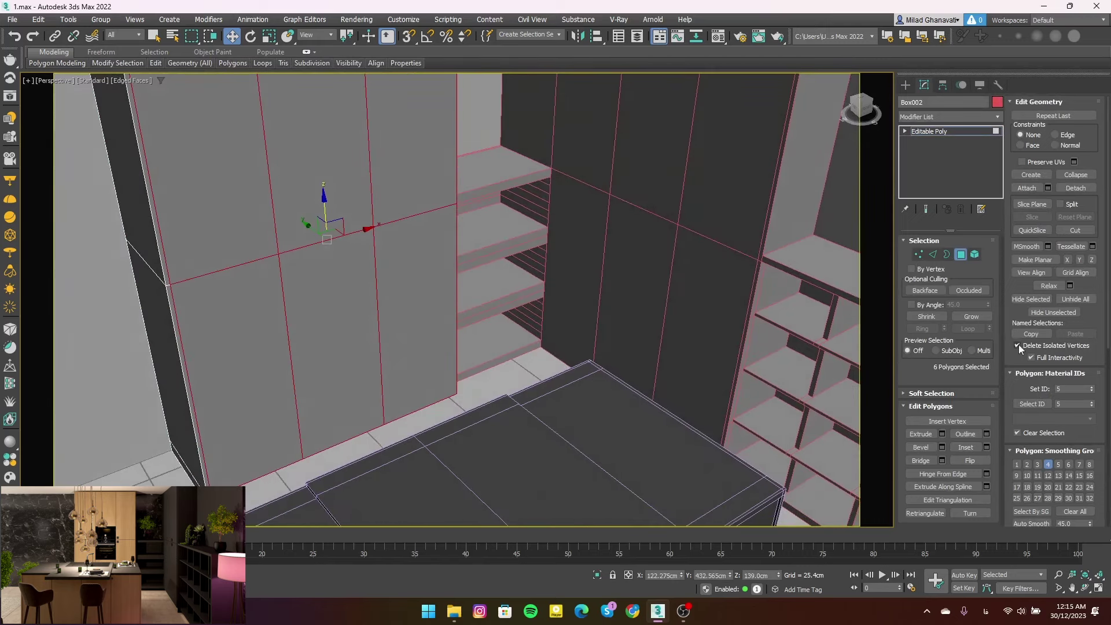
left_click(986, 447)
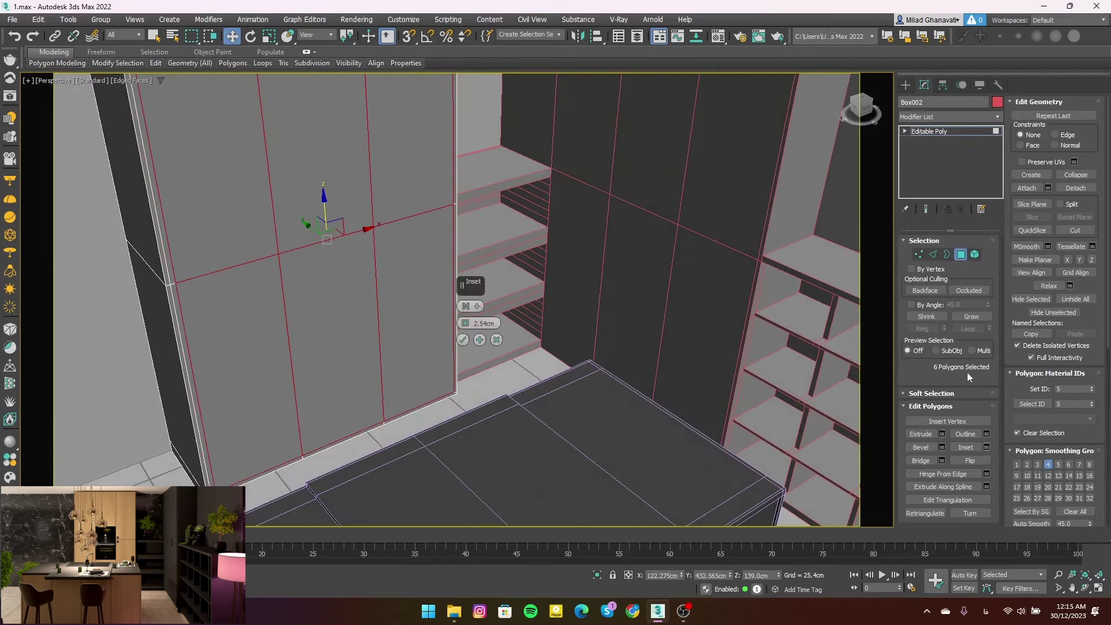
left_click(962, 260)
Inset the door faces of the neighbouring dark cabinet by 1 cm
left_click(680, 261)
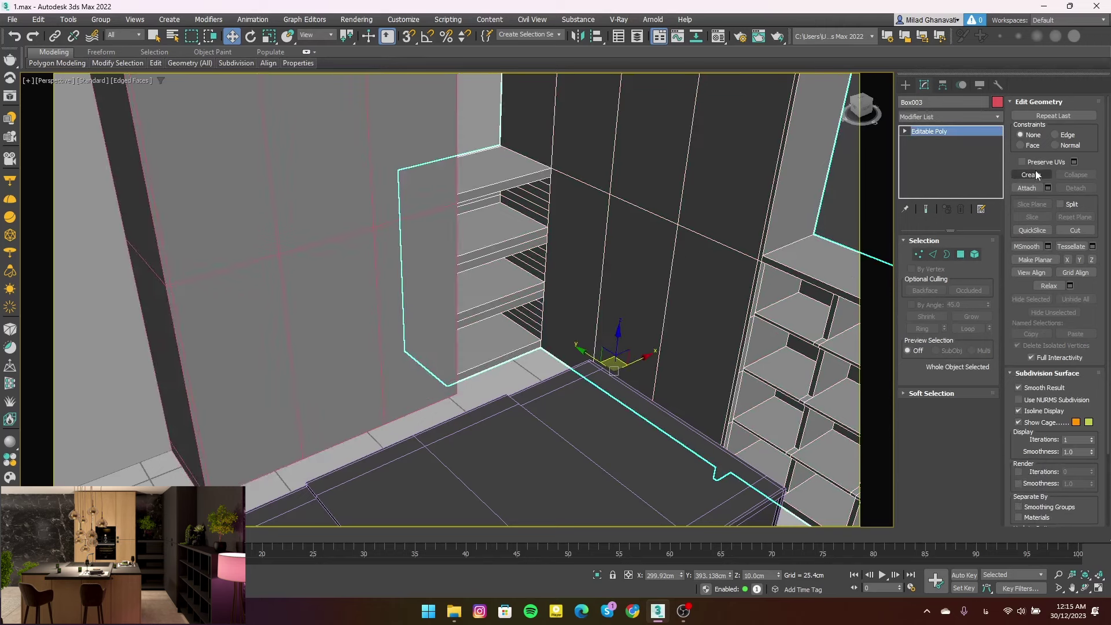
left_click(960, 255)
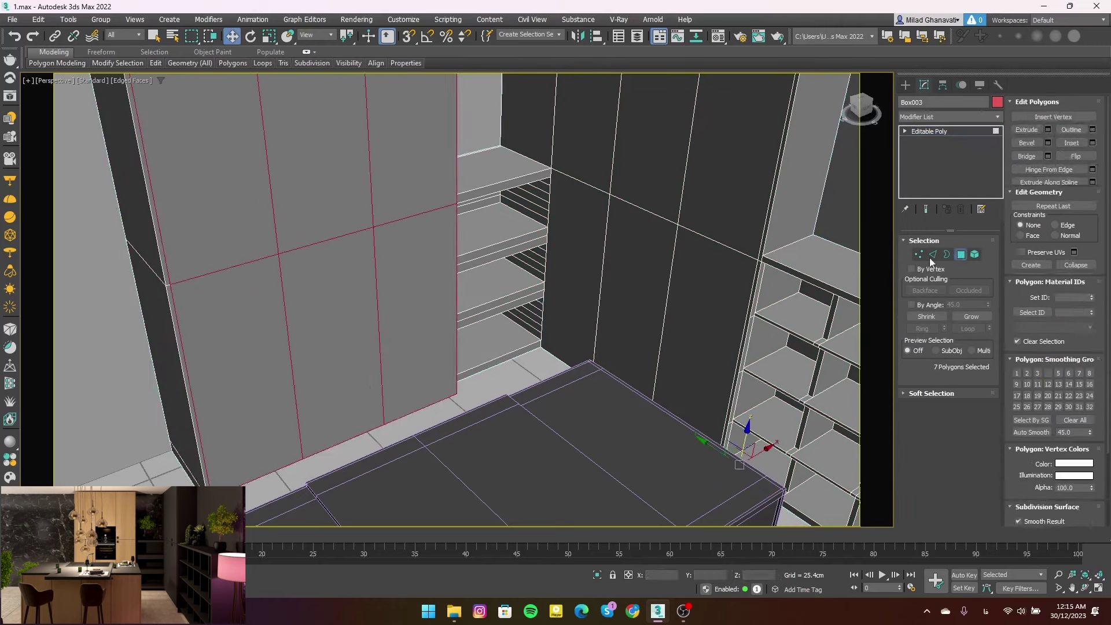
left_click(653, 197)
left_click(377, 303, "ctrl")
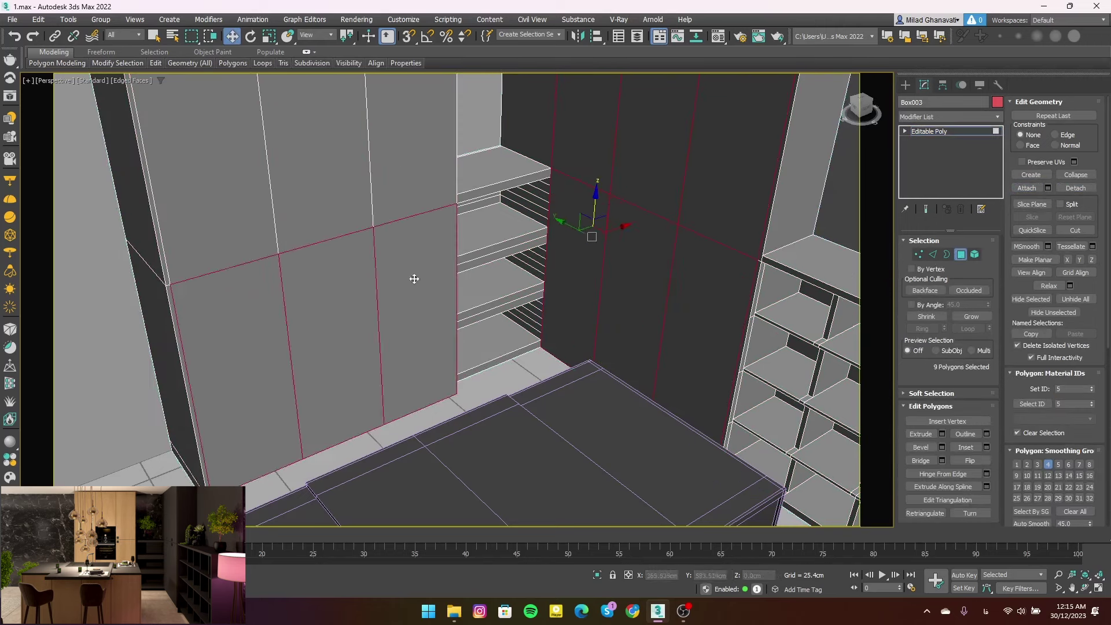
left_click(986, 447)
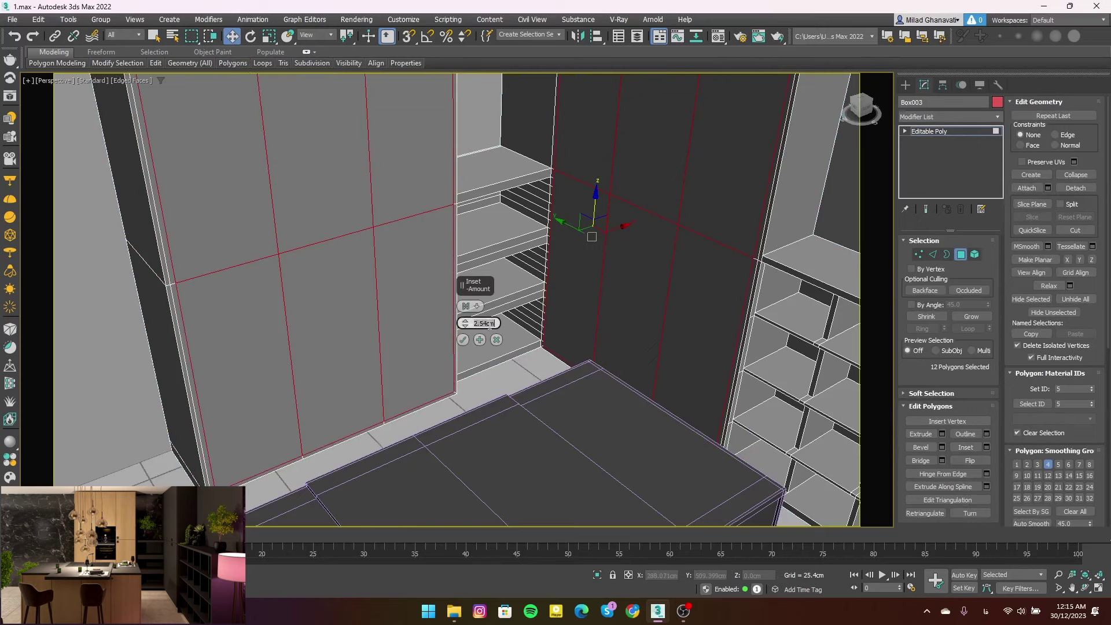
type("1")
key("Return")
left_click(463, 340)
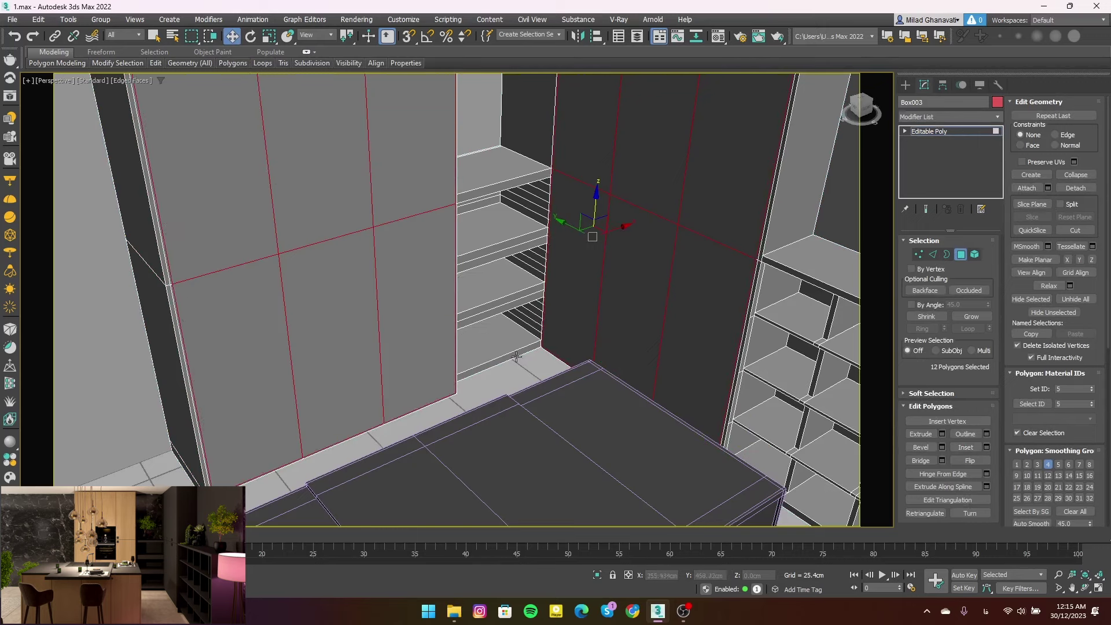
Extrude both cabinets' front faces inward about -21.5 cm, then exit Polygon mode
left_click(942, 434)
mouse_move(465, 323)
left_mouse_down()
mouse_move(464, 437)
mouse_move(456, 406)
left_mouse_up()
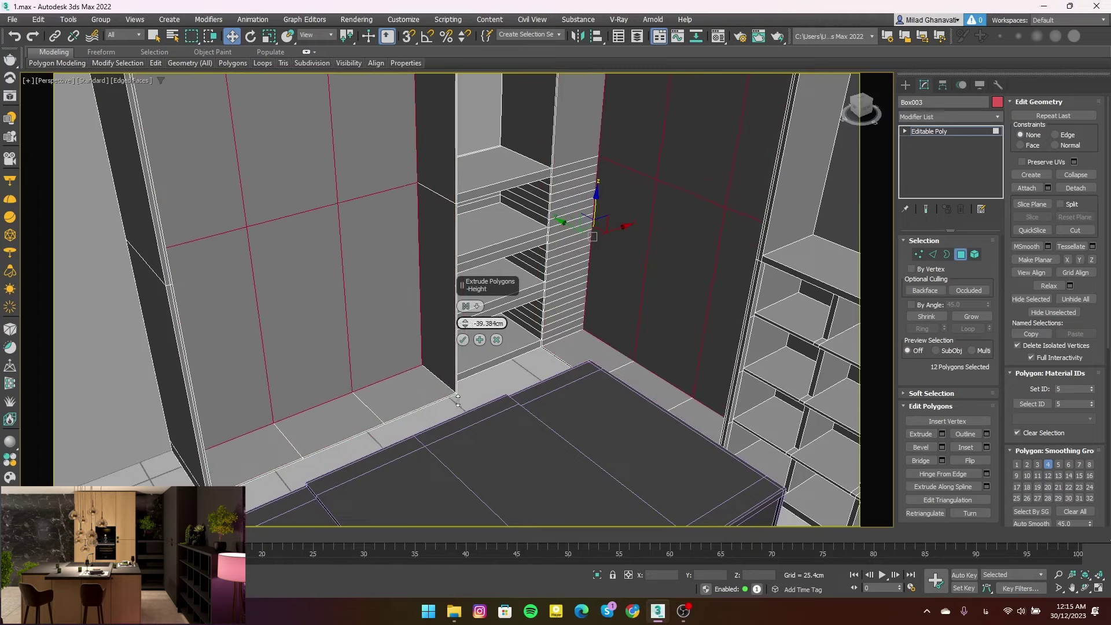
left_click(463, 340)
scroll(492, 342, "down", 4)
scroll(543, 353, "down", 2)
left_click_drag(742, 143, 516, 494, "alt")
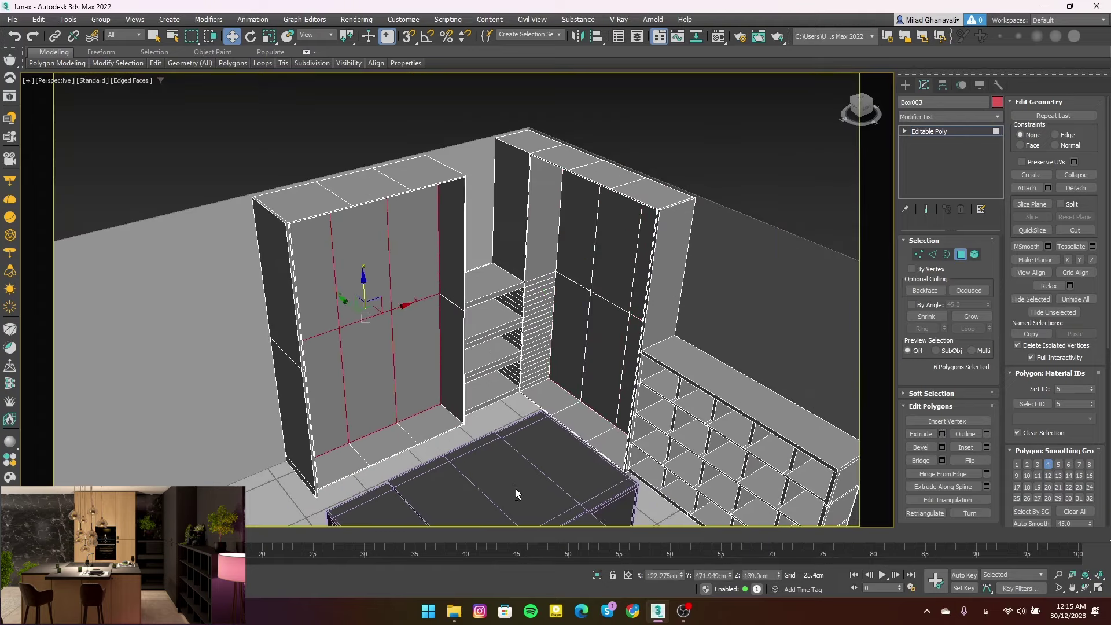
left_click(941, 433)
left_click_drag(462, 285, 464, 287)
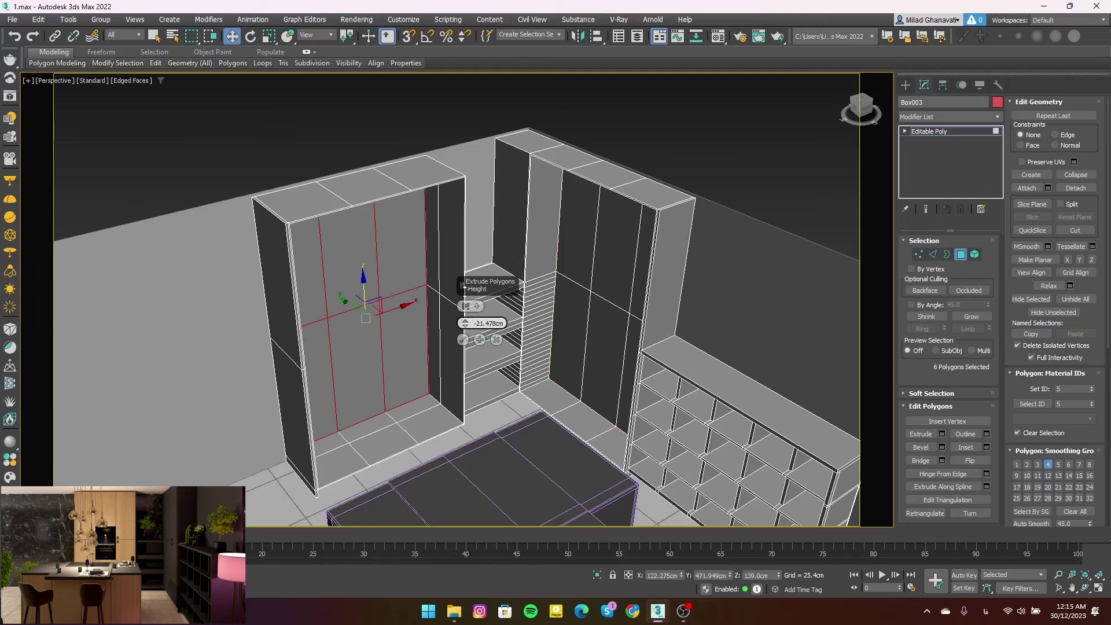
left_click(463, 340)
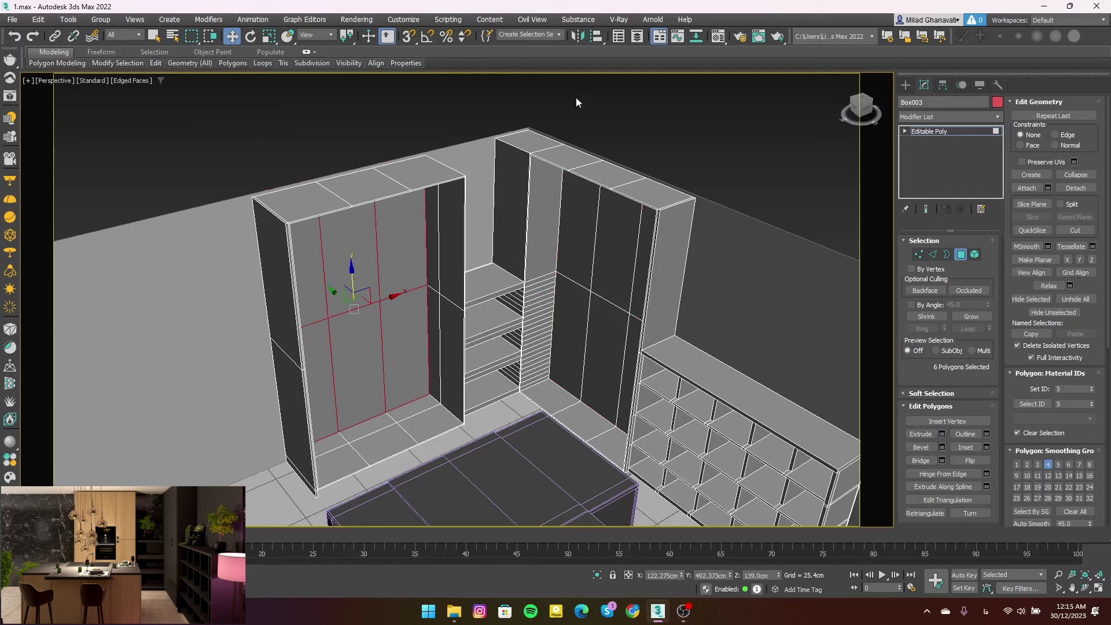
left_click(576, 102)
left_click(961, 254)
Snap-draw a rectangle over the left cabinet's front in Front view
left_click(906, 84)
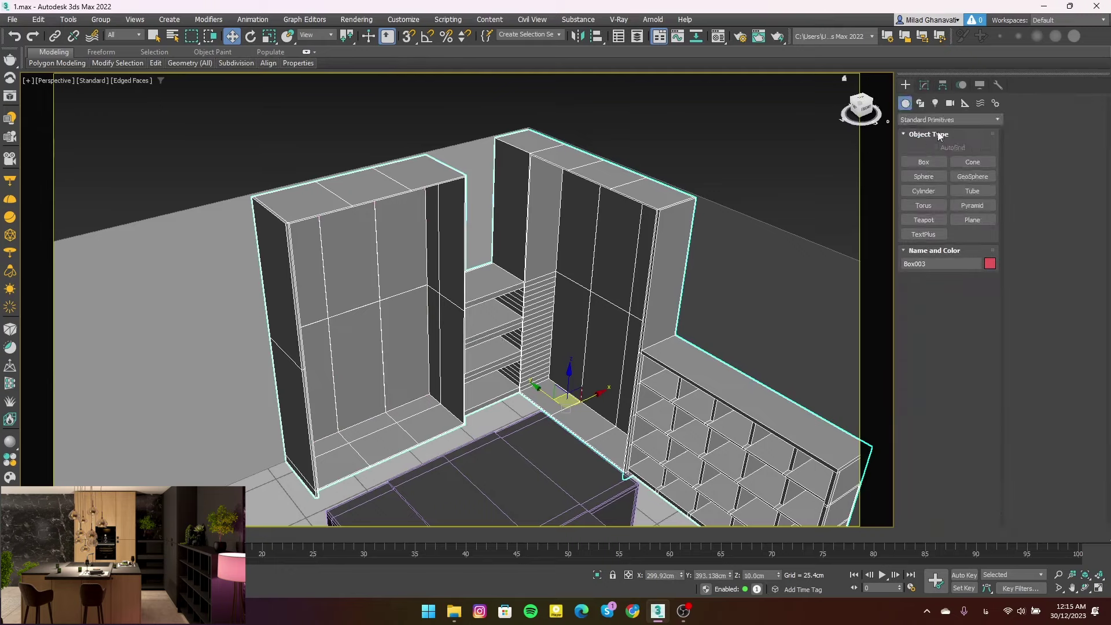
left_click(920, 103)
left_click(972, 176)
key("f")
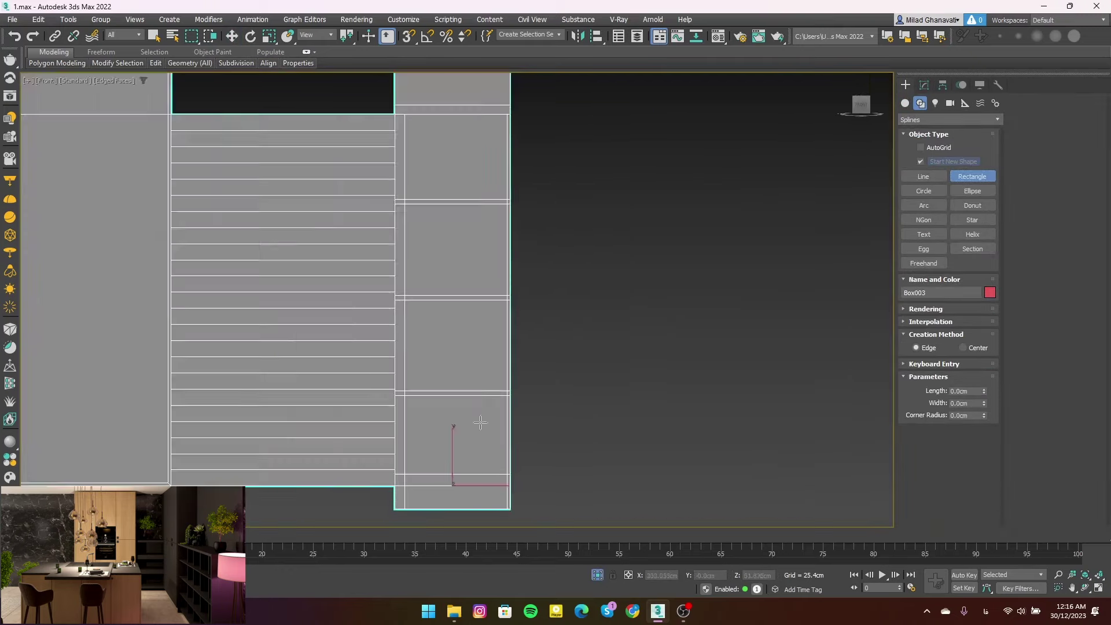
scroll(478, 422, "down", 3)
scroll(300, 153, "up", 5)
scroll(301, 152, "down", 2)
key("s")
left_click_drag(278, 149, 491, 439)
middle_click_drag(459, 397, 425, 381, "alt")
scroll(424, 384, "up", 2)
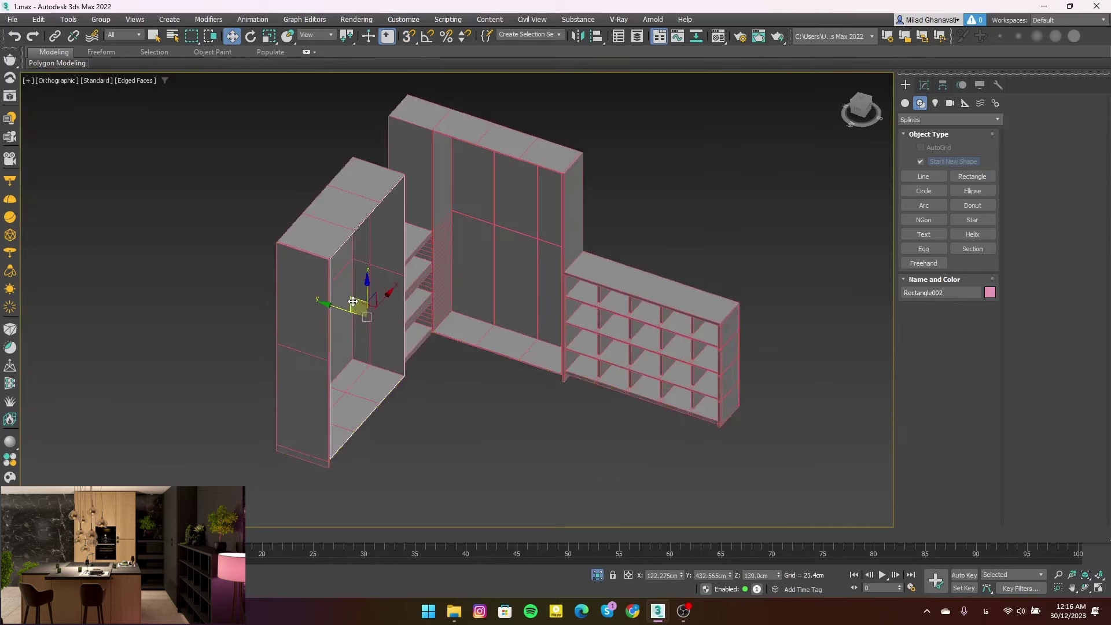
scroll(405, 347, "up", 3)
key("p")
scroll(365, 278, "up", 3)
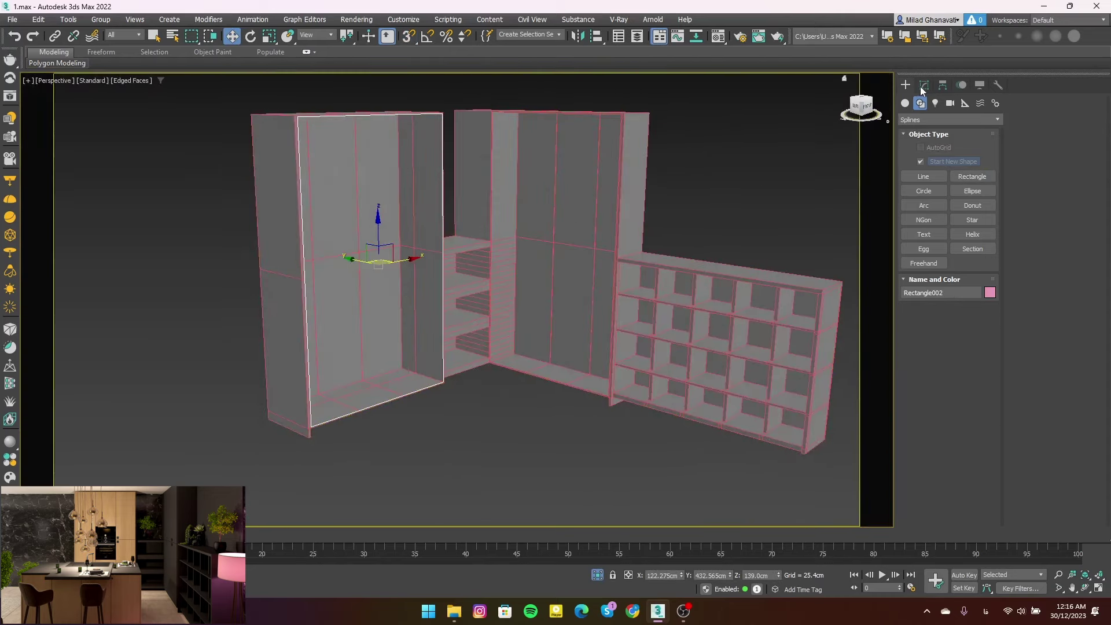
Add FloorGenerator to the rectangle with 50 cm max length and 120 cm max width
left_click(924, 84)
left_click(936, 117)
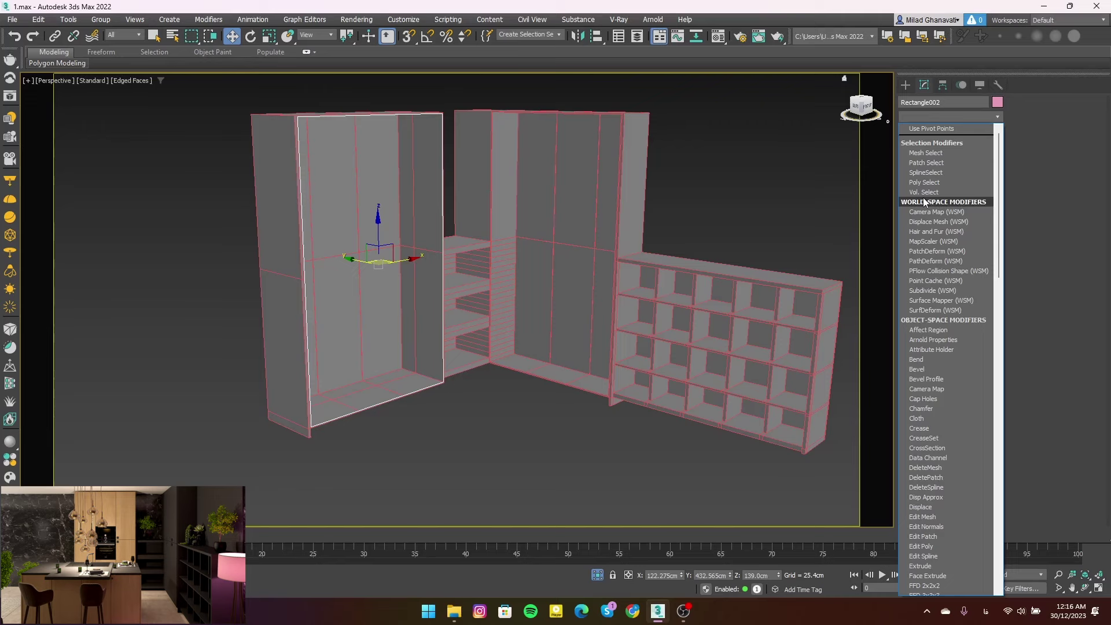
scroll(924, 202, "down", 5)
left_click(926, 220)
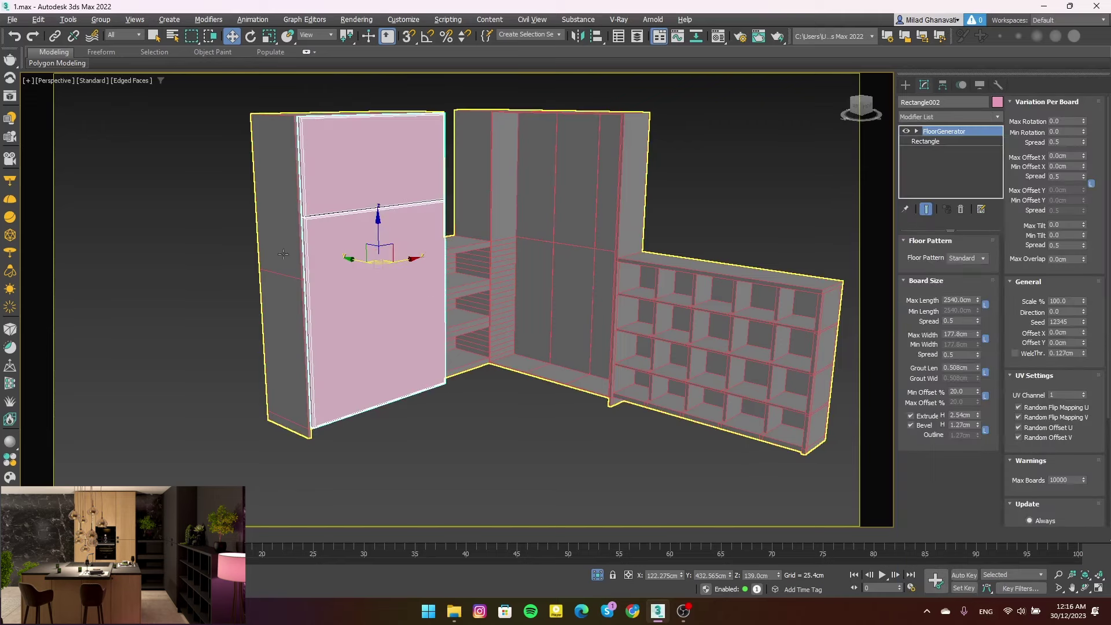
scroll(336, 239, "up", 3)
scroll(335, 240, "down", 4)
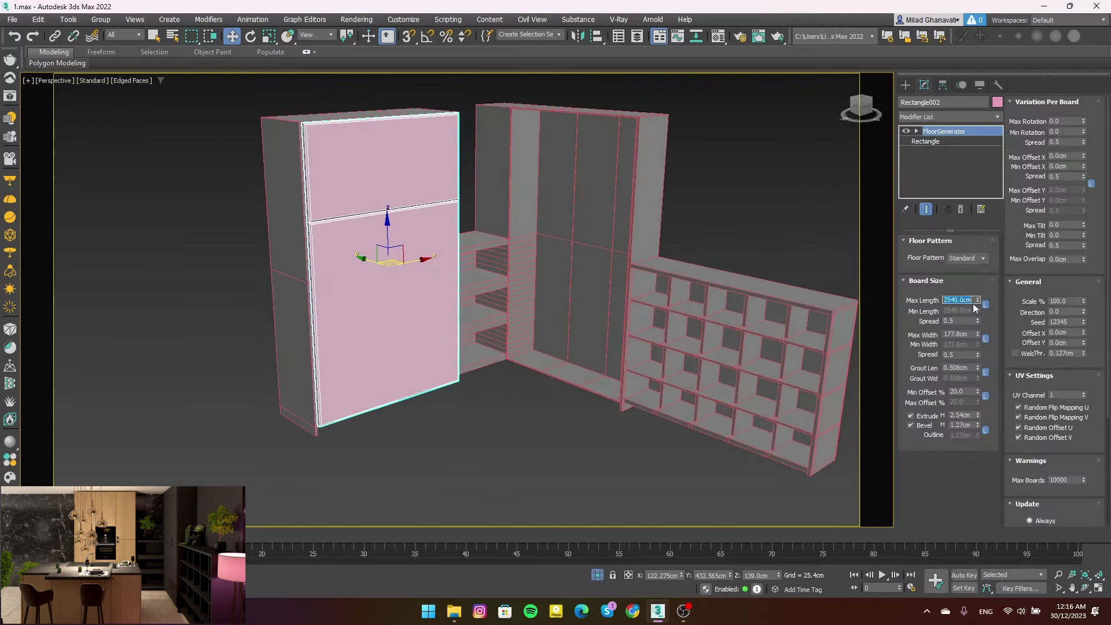
type("50.8")
key("Return")
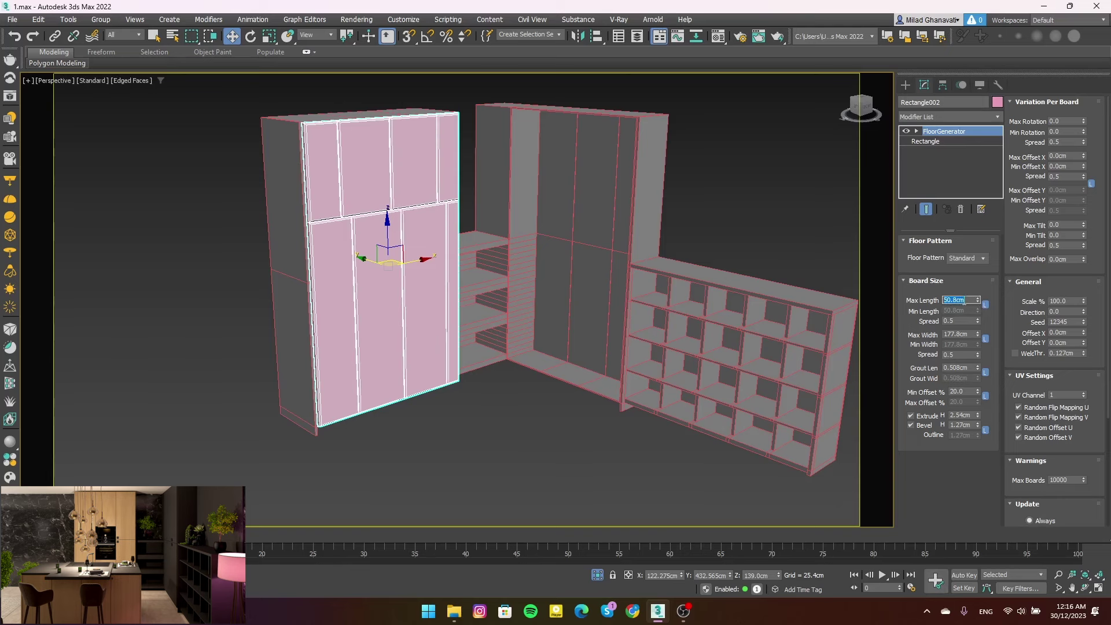
type("50")
key("Return")
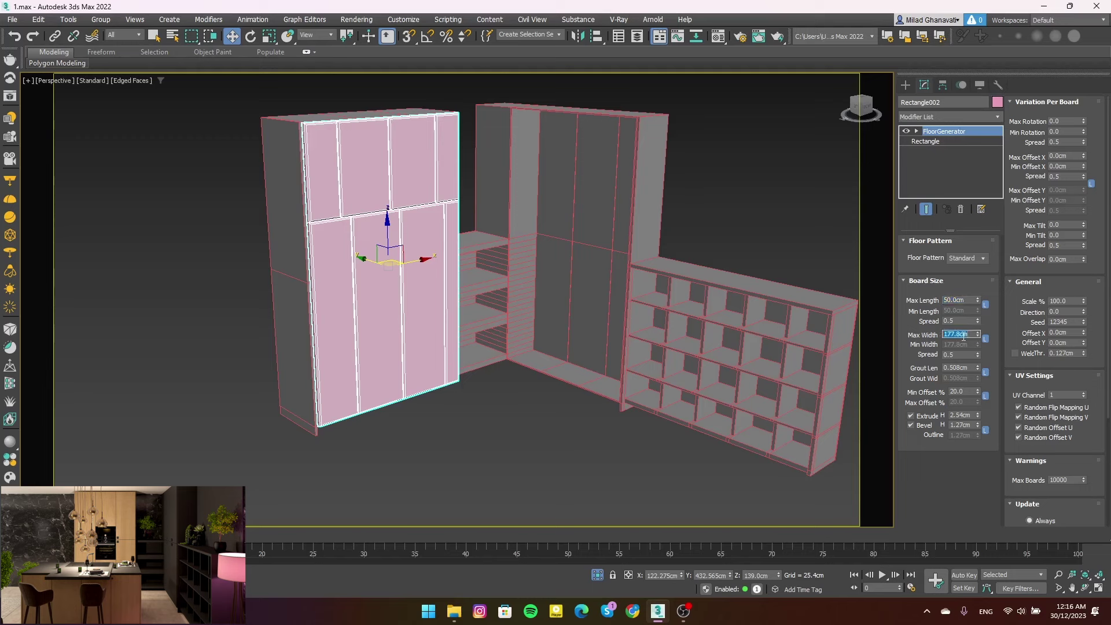
type("20")
key("Return")
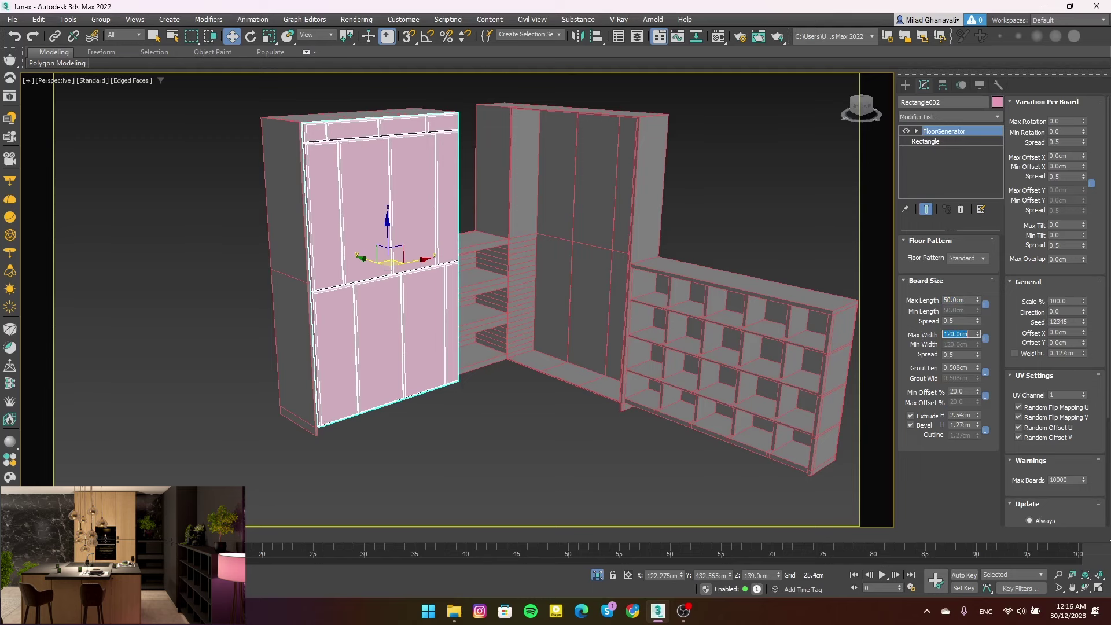
middle_click_drag(462, 303, 472, 302)
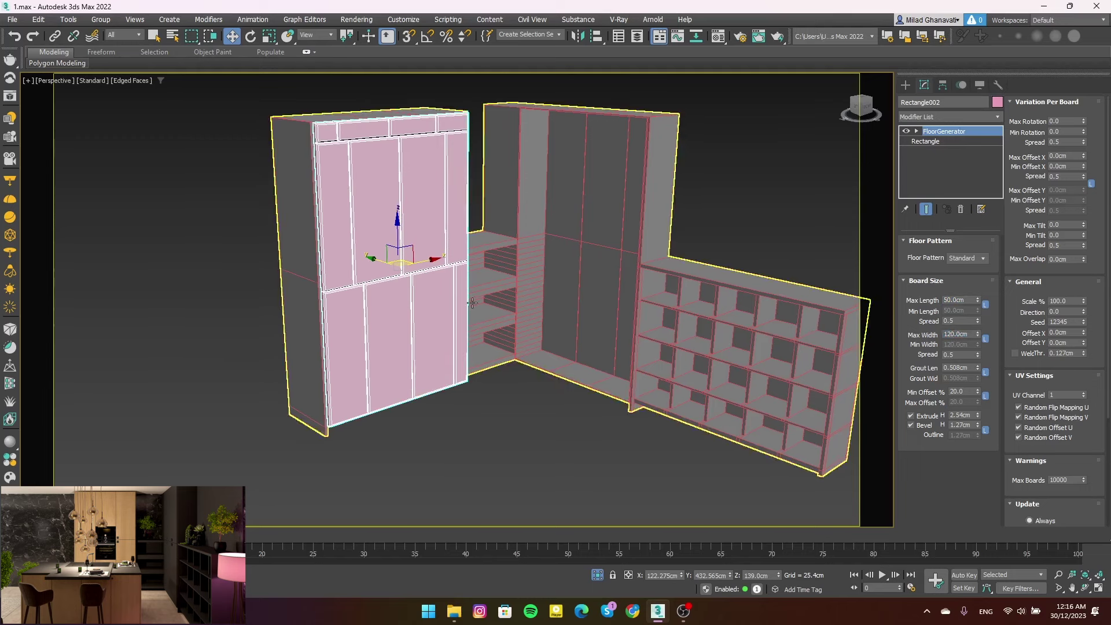
left_click(906, 85)
left_click(923, 161)
Create a trial box beside the cabinet, then delete it
key("s")
scroll(449, 253, "up", 4)
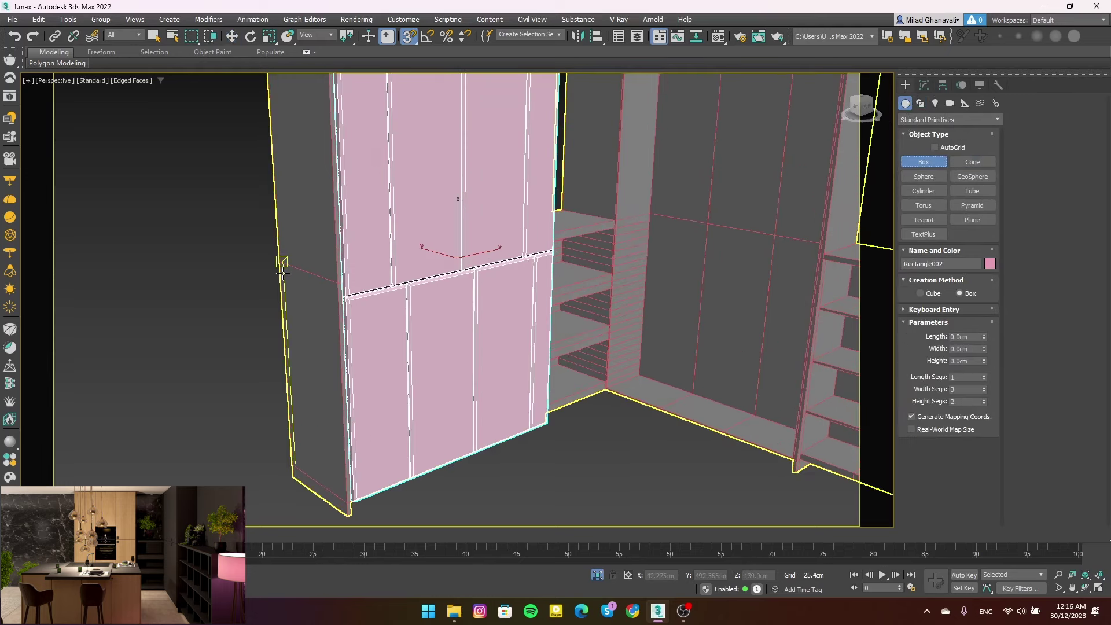
left_click_drag(144, 219, 459, 228)
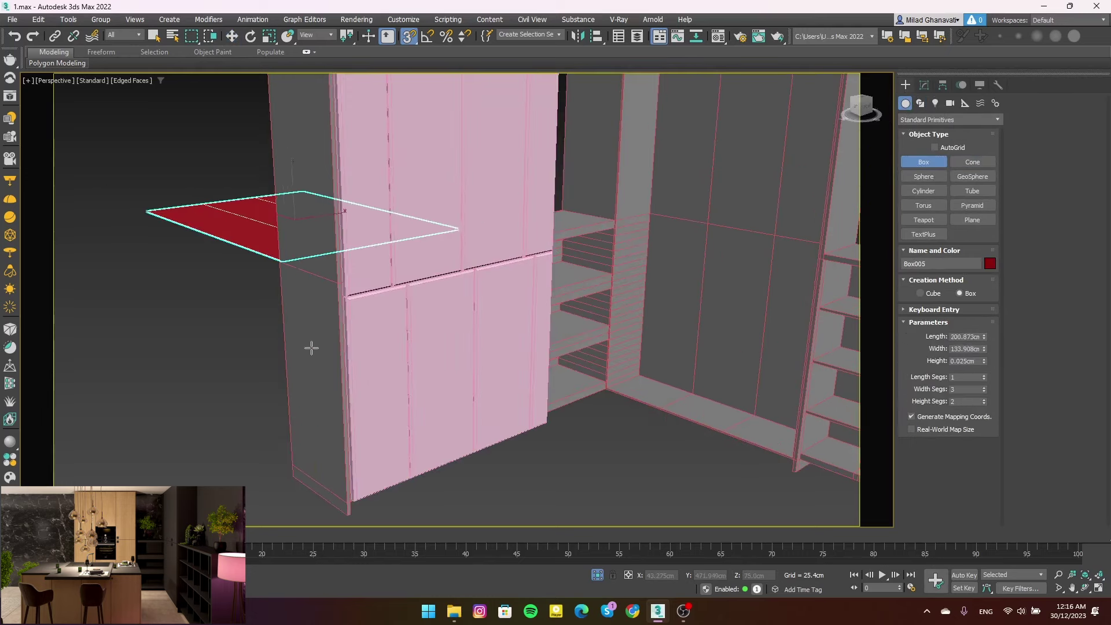
left_click(344, 503)
key("w")
scroll(334, 267, "down", 3)
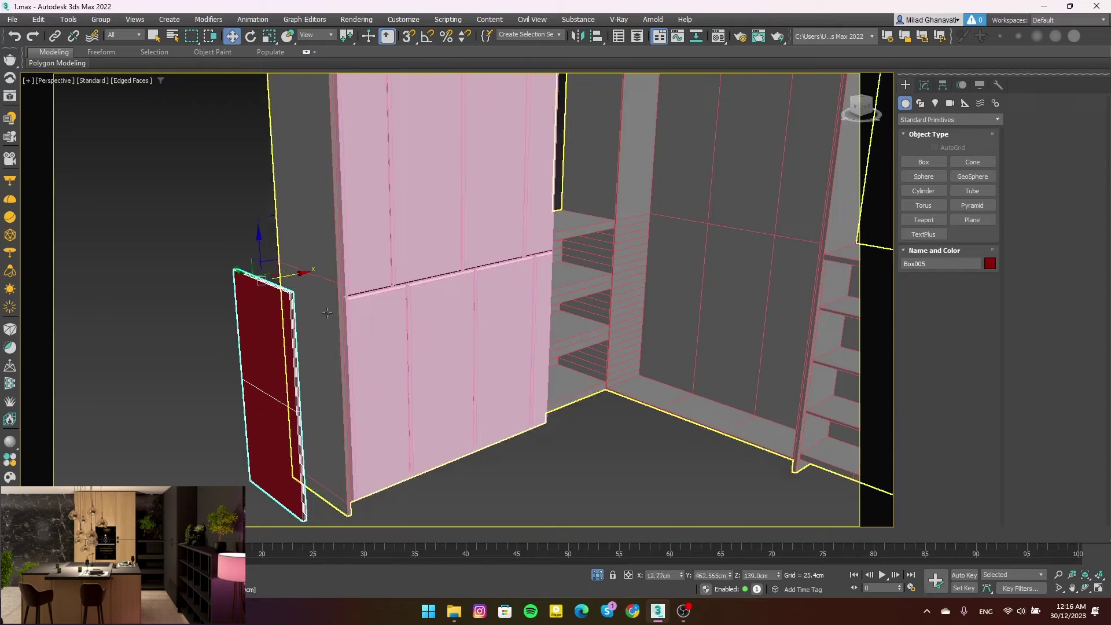
middle_click_drag(334, 267, 337, 323, "alt")
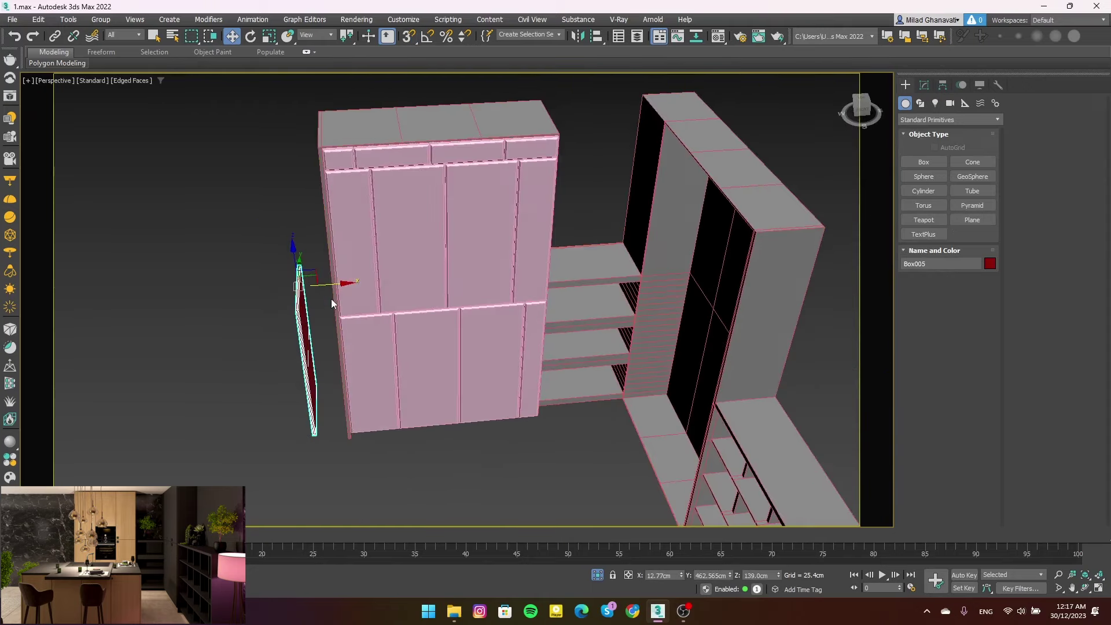
key("Delete")
Draw and move a second trial box, delete it, and reselect the door boards
left_click_drag(318, 116, 396, 124)
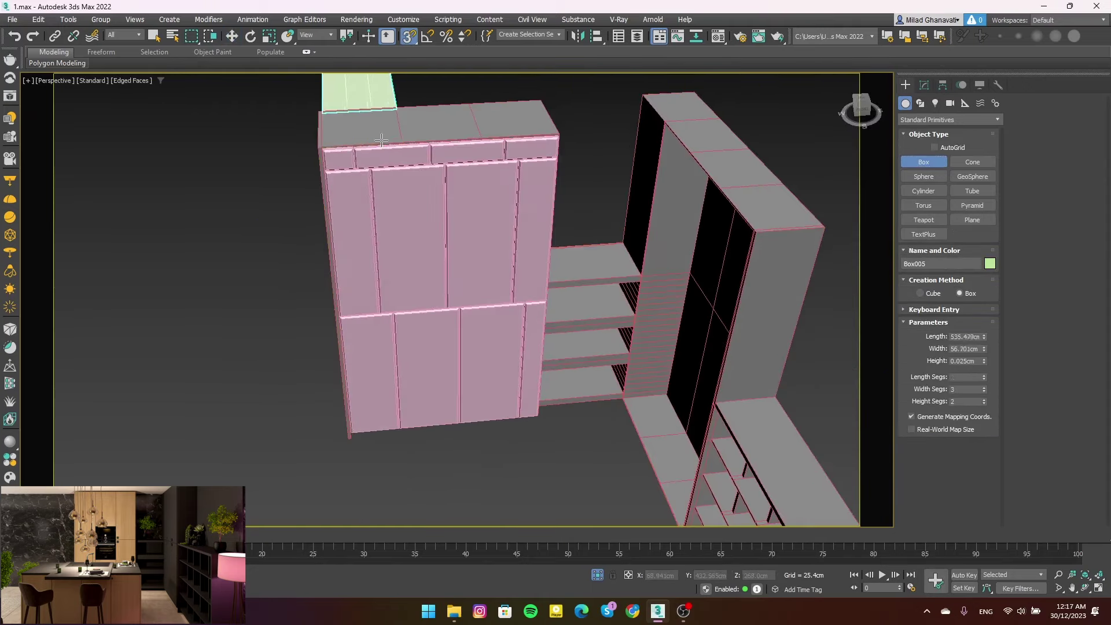
middle_click_drag(397, 124, 369, 210, "alt")
right_click(332, 298)
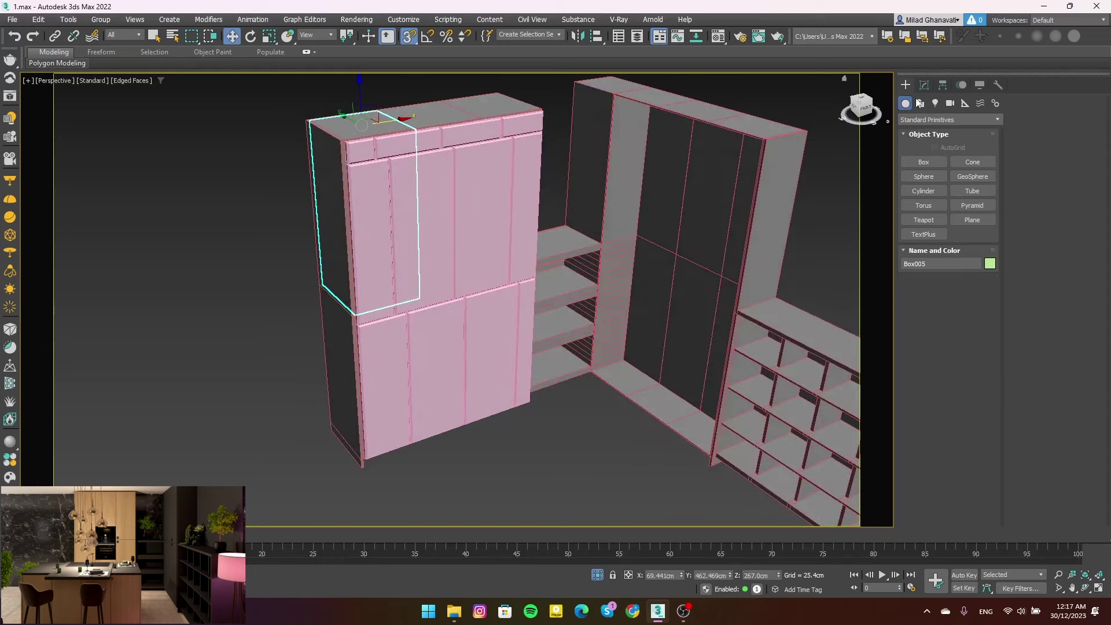
key("w")
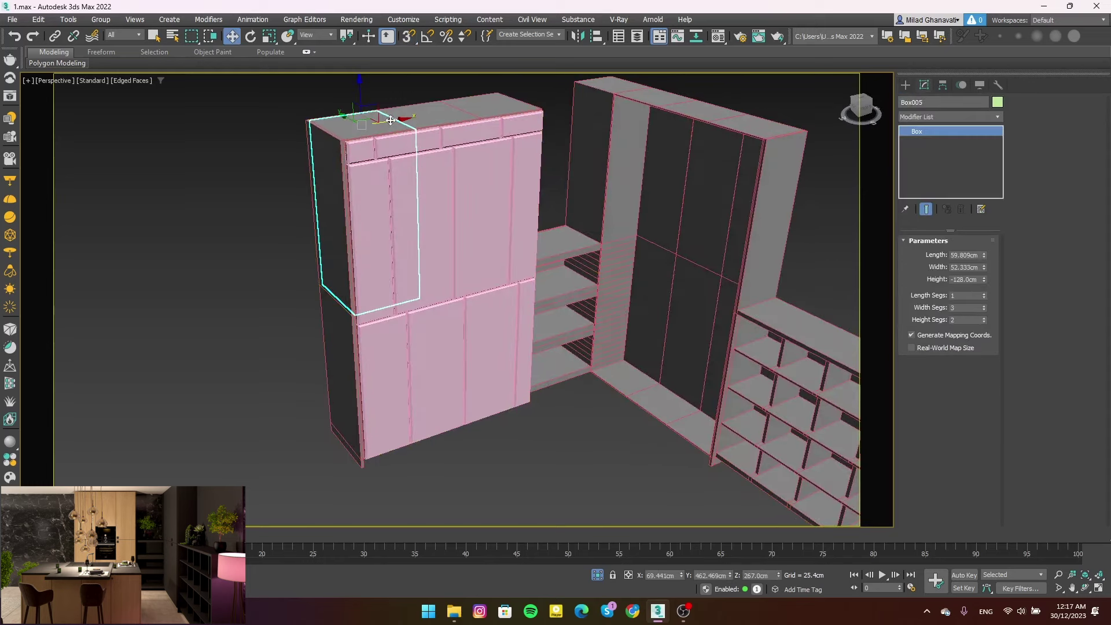
left_click_drag(391, 119, 262, 192)
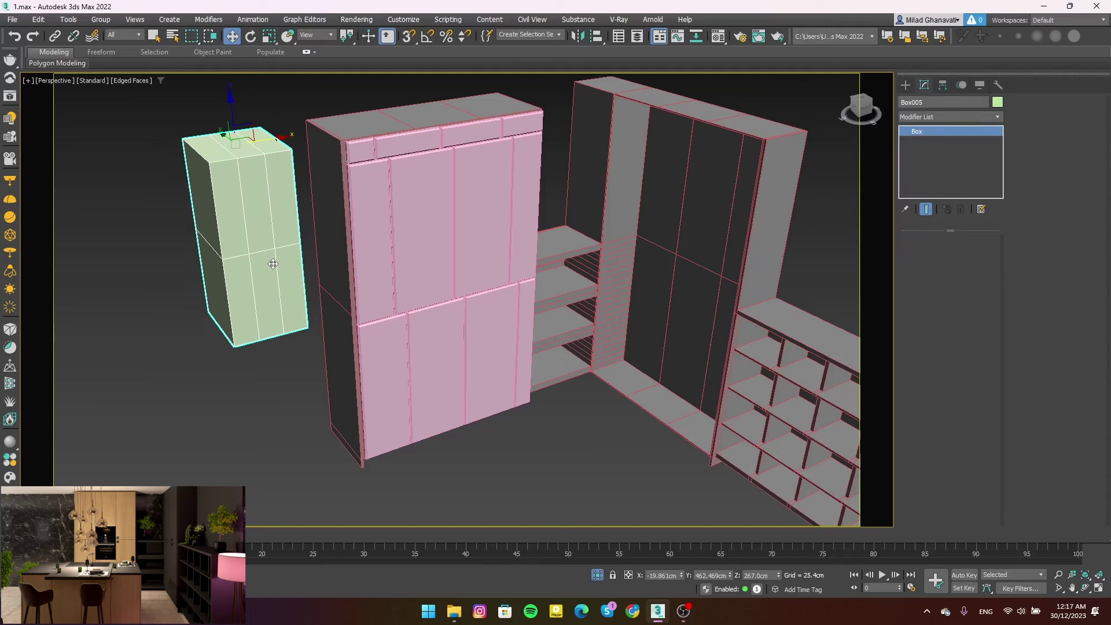
key("Delete")
left_click(479, 265)
Set the FloorGenerator boards to 53 cm max length and 130 cm max width
type("52")
key("Return")
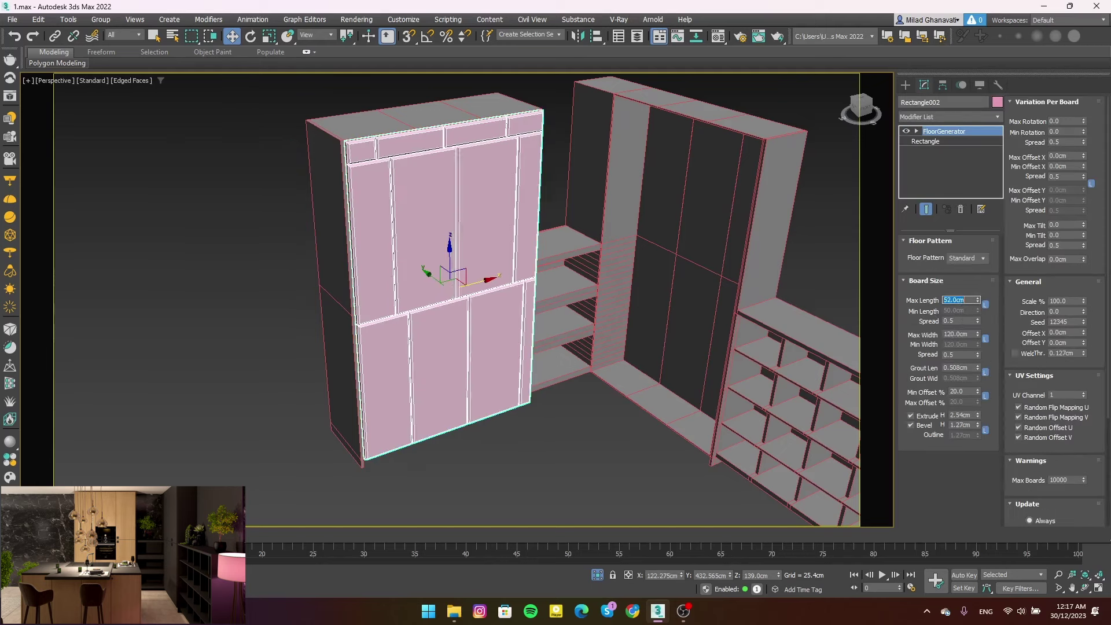
type("53")
key("Return")
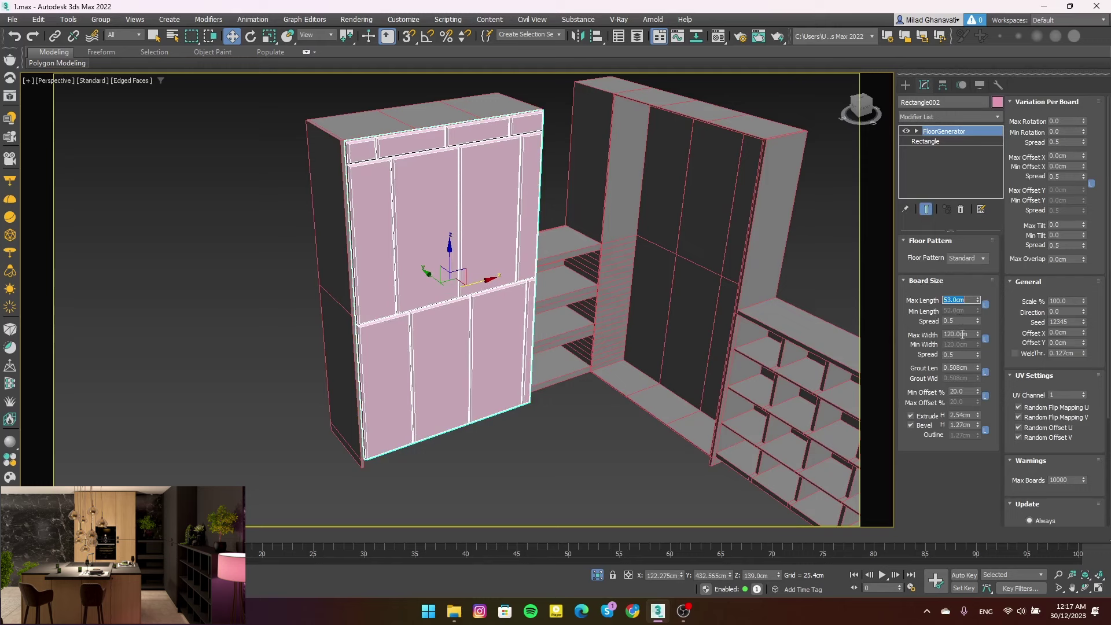
key("Tab")
type("130")
key("Return")
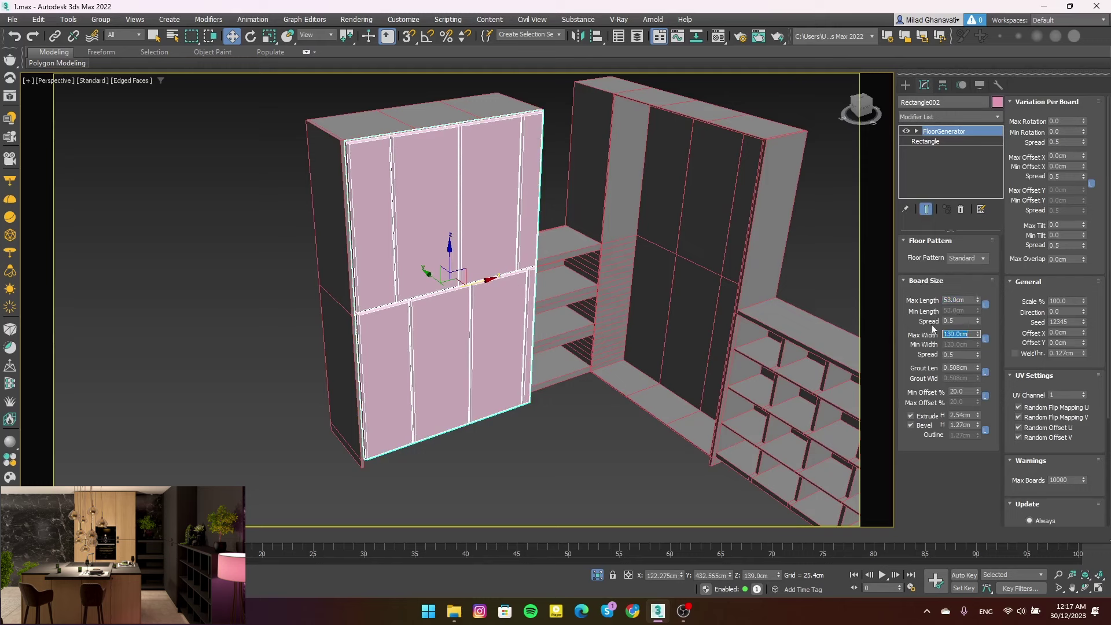
Reset the minimum board offset to zero and widen the seams between boards
right_click(978, 390)
scroll(357, 170, "up", 5)
scroll(357, 170, "up", 4)
scroll(357, 170, "down", 5)
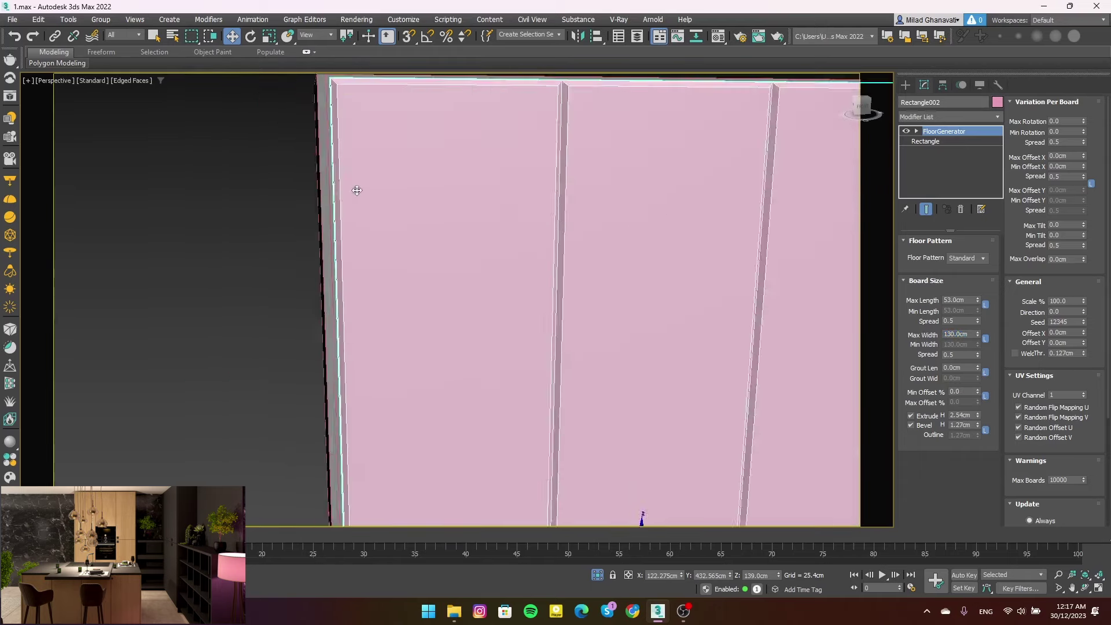
scroll(485, 172, "up", 2)
scroll(642, 221, "up", 3)
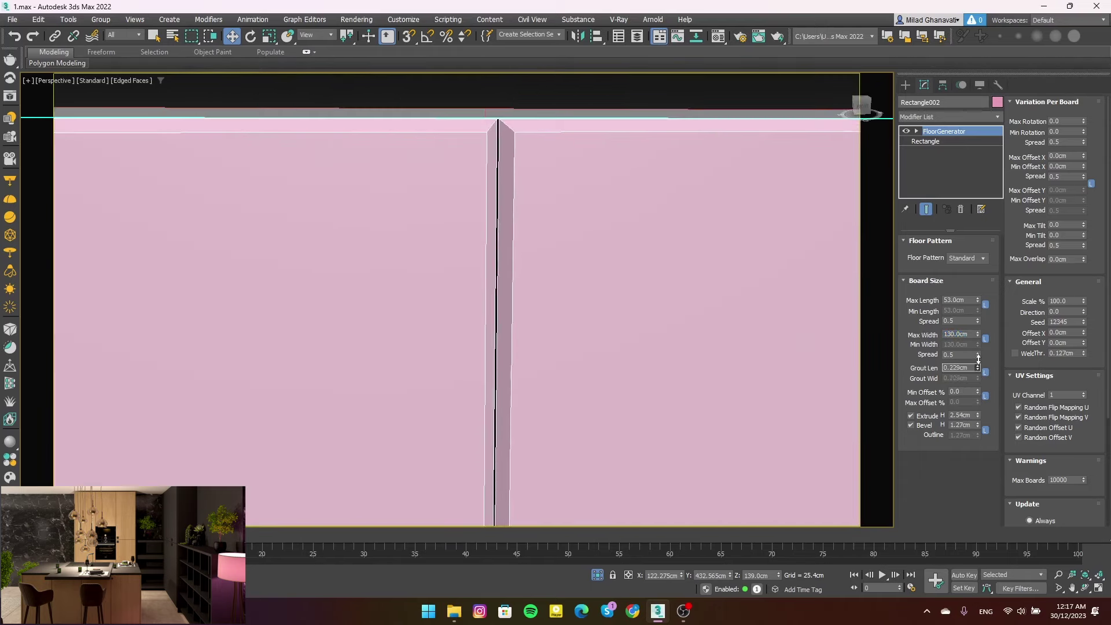
left_click_drag(978, 359, 977, 350)
scroll(615, 303, "down", 4)
scroll(461, 409, "up", 4)
scroll(625, 366, "up", 2)
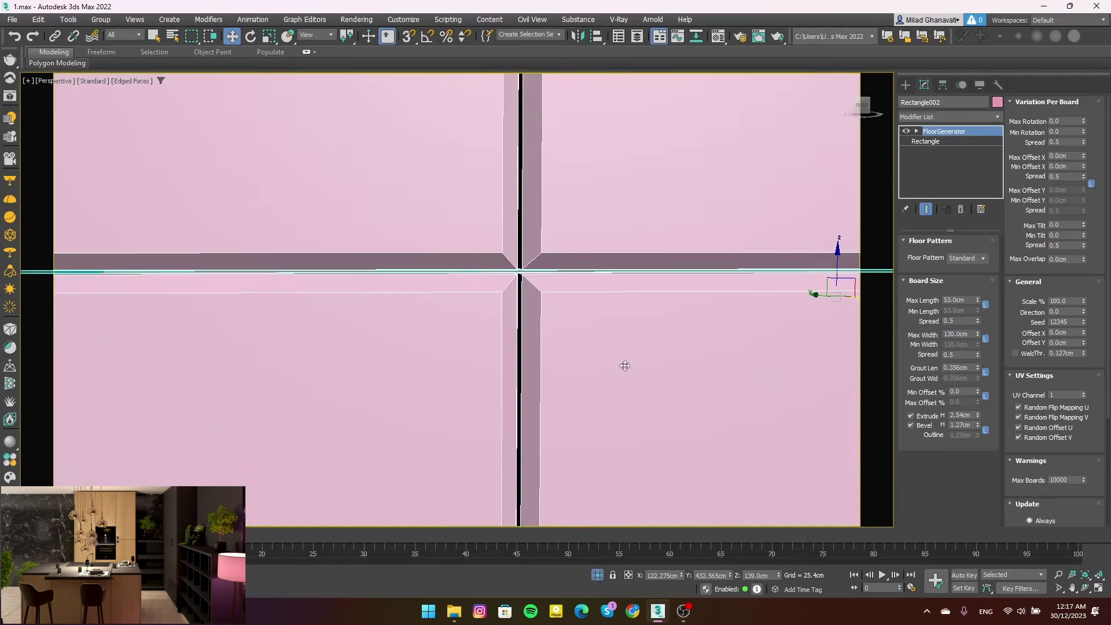
Shrink the board-edge bevel and set the extrude height to 1.68 cm
right_click(977, 426)
scroll(578, 300, "up", 2)
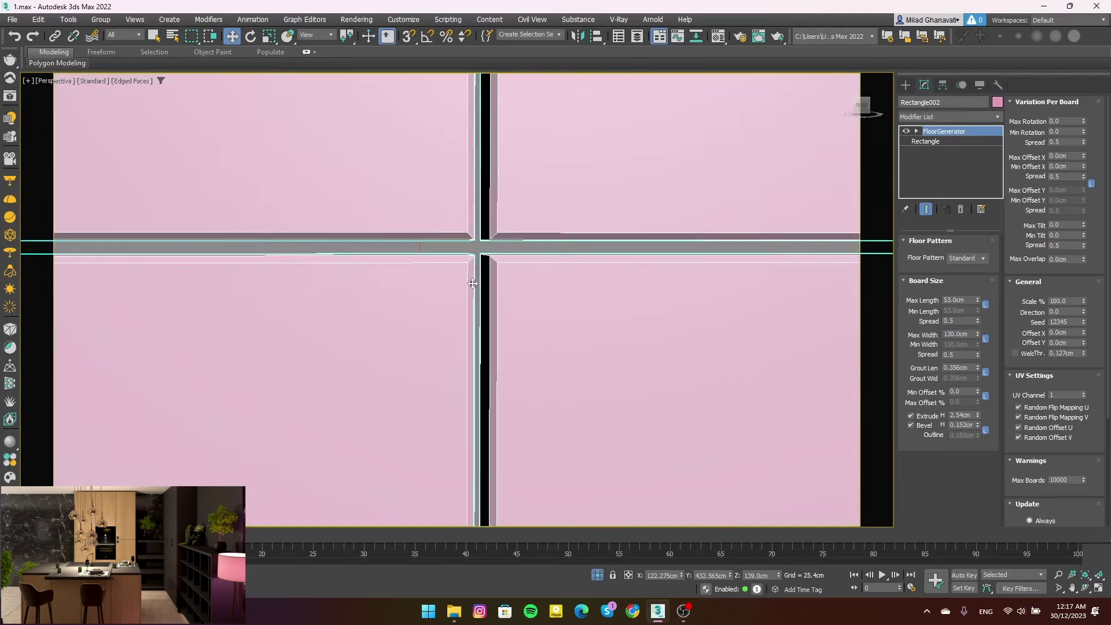
scroll(541, 300, "up", 2)
middle_click_drag(541, 299, 804, 374, "alt")
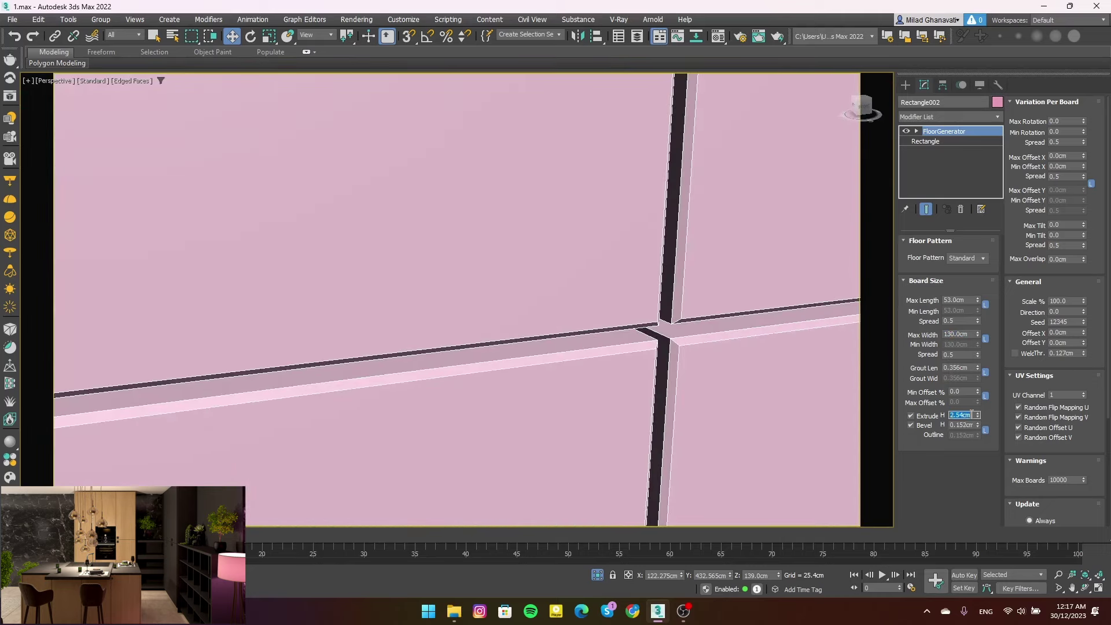
type("68")
key("Return")
In Front view, resize the base rectangle to 255.7 cm length and 157.7 cm width
scroll(578, 301, "down", 4)
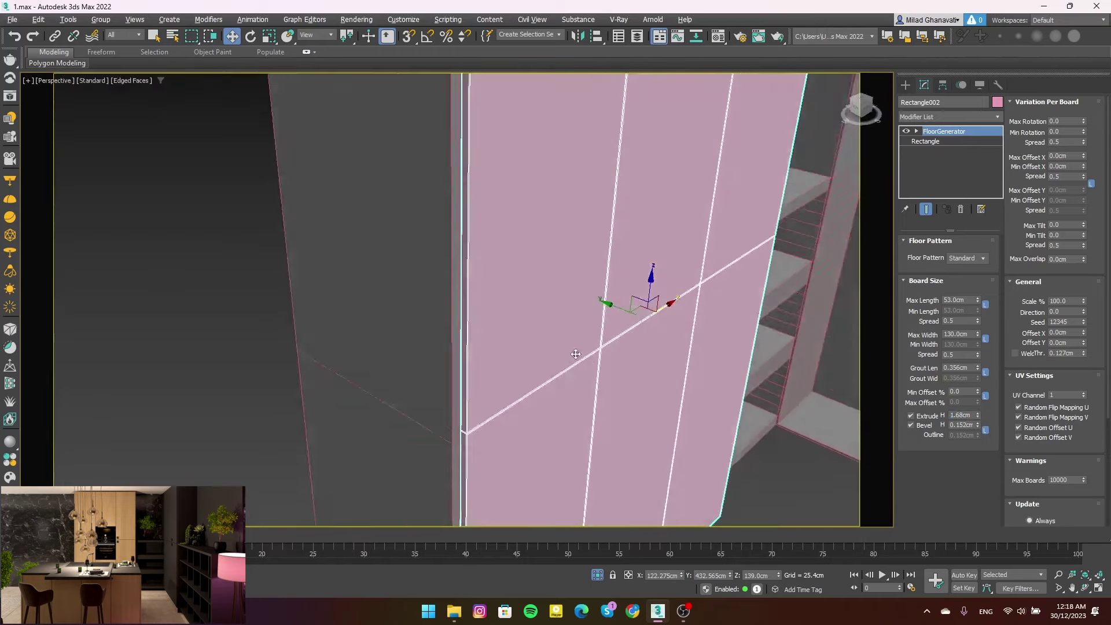
middle_click_drag(463, 272, 458, 352)
key("f")
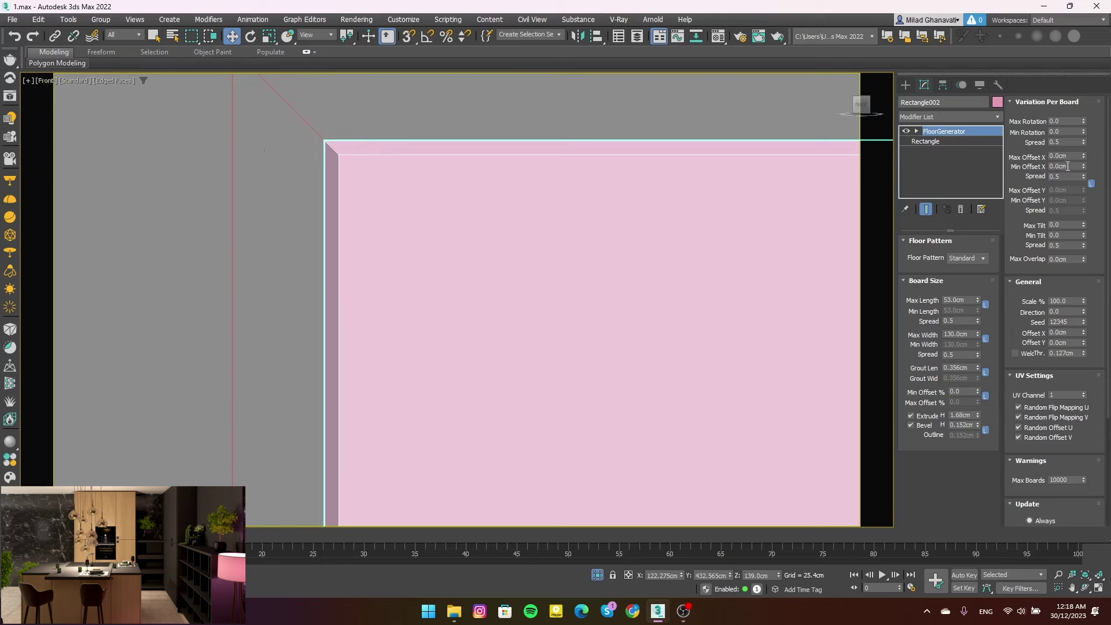
scroll(784, 280, "down", 1)
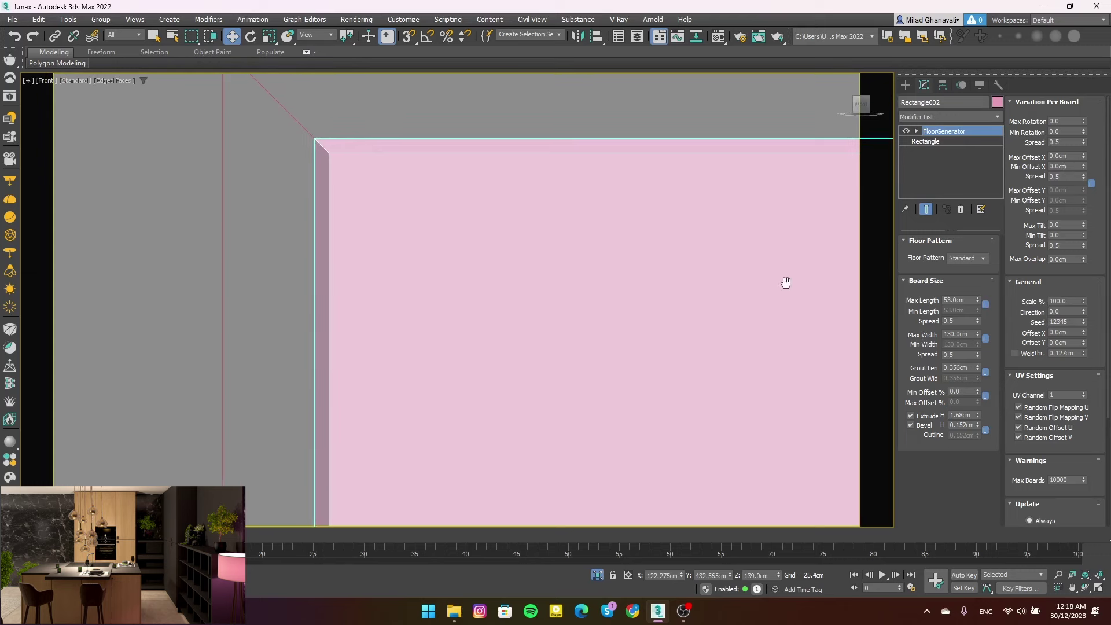
scroll(806, 287, "down", 1)
scroll(806, 287, "down", 3)
scroll(664, 236, "up", 2)
scroll(663, 236, "down", 2)
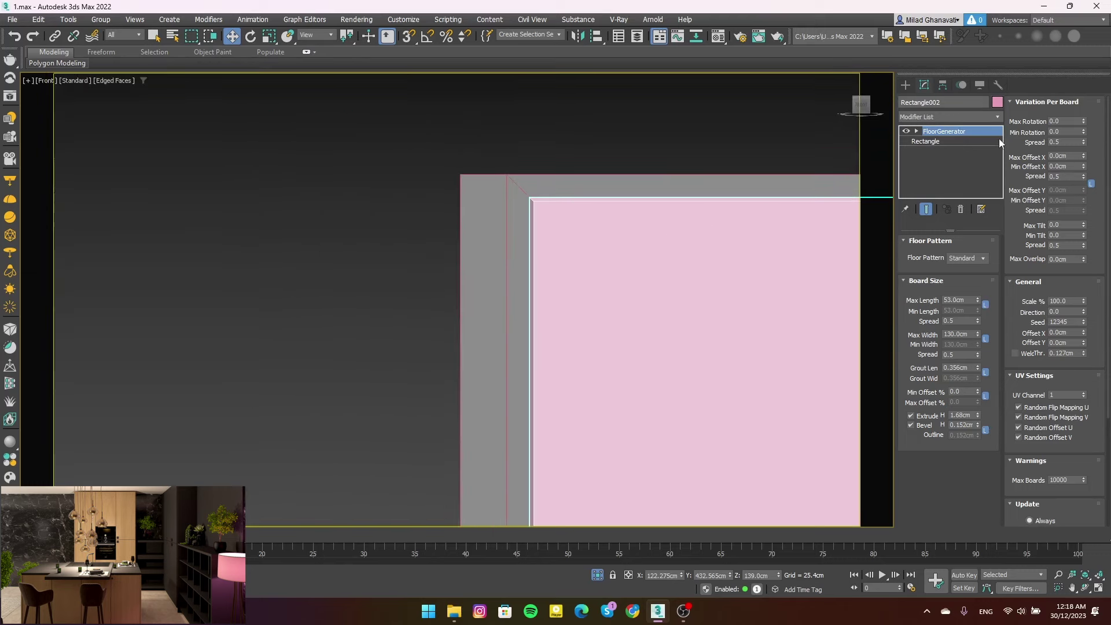
left_click(943, 141)
left_click(969, 280)
type("255.5")
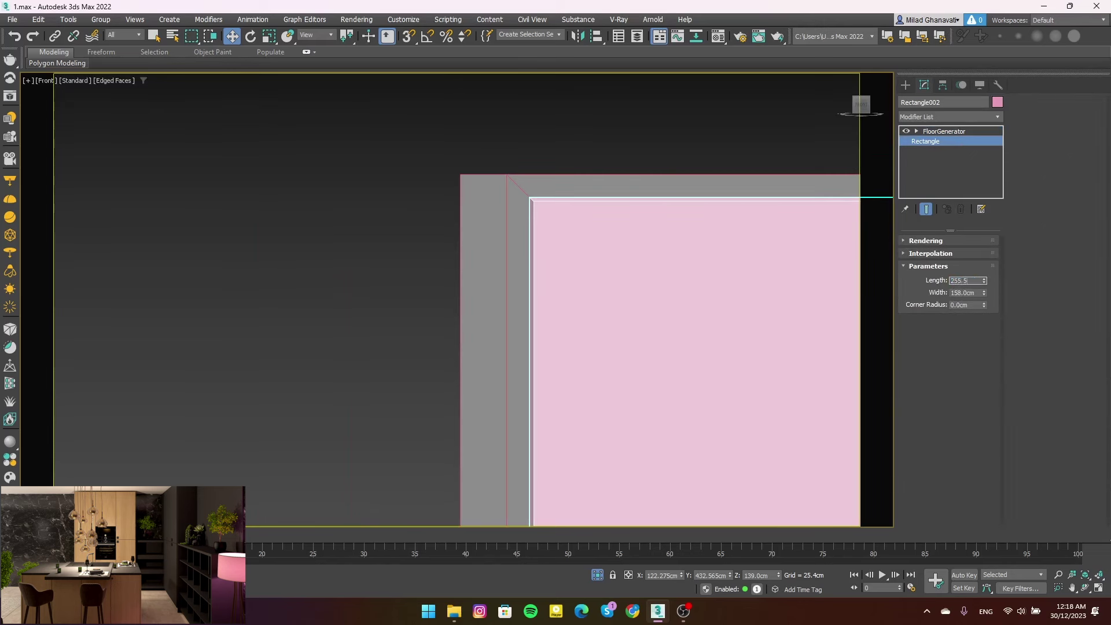
key("Return")
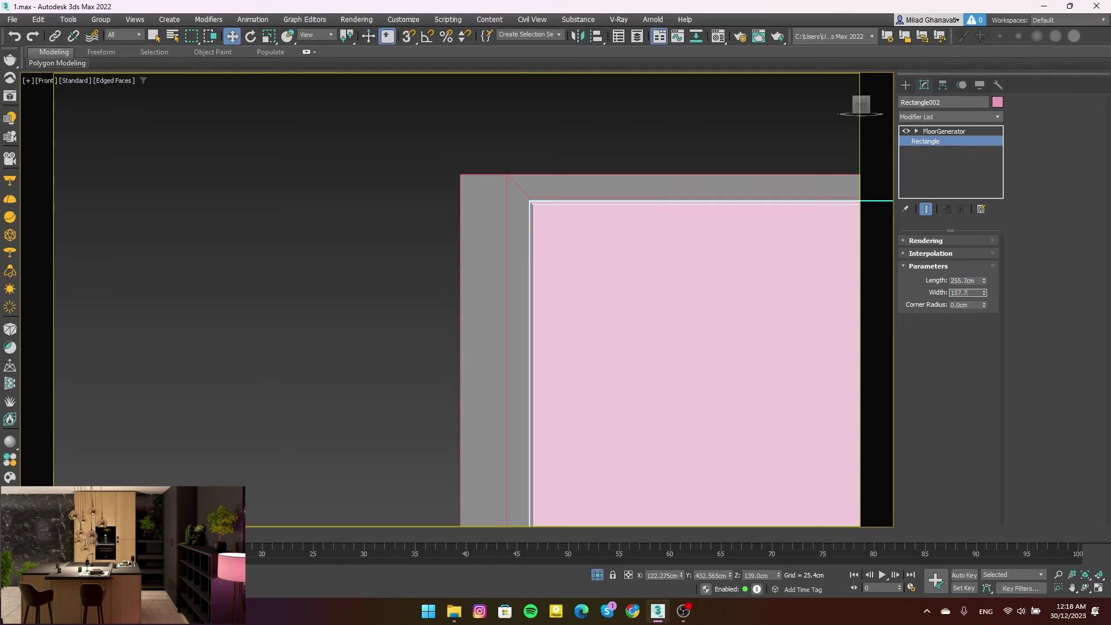
key("Return")
Return to the FloorGenerator settings and orbit the perspective view around the wardrobe
left_click(943, 131)
middle_click_drag(652, 265, 612, 350, "alt")
scroll(612, 350, "up", 3)
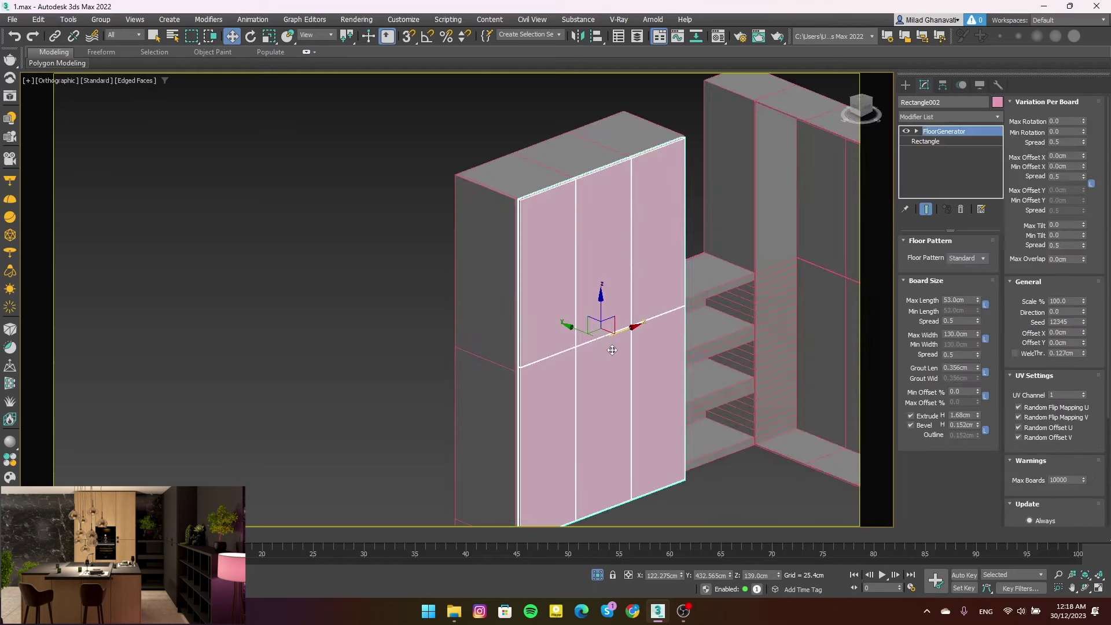
key("p")
scroll(579, 324, "up", 5)
scroll(550, 304, "up", 4)
scroll(543, 299, "up", 2)
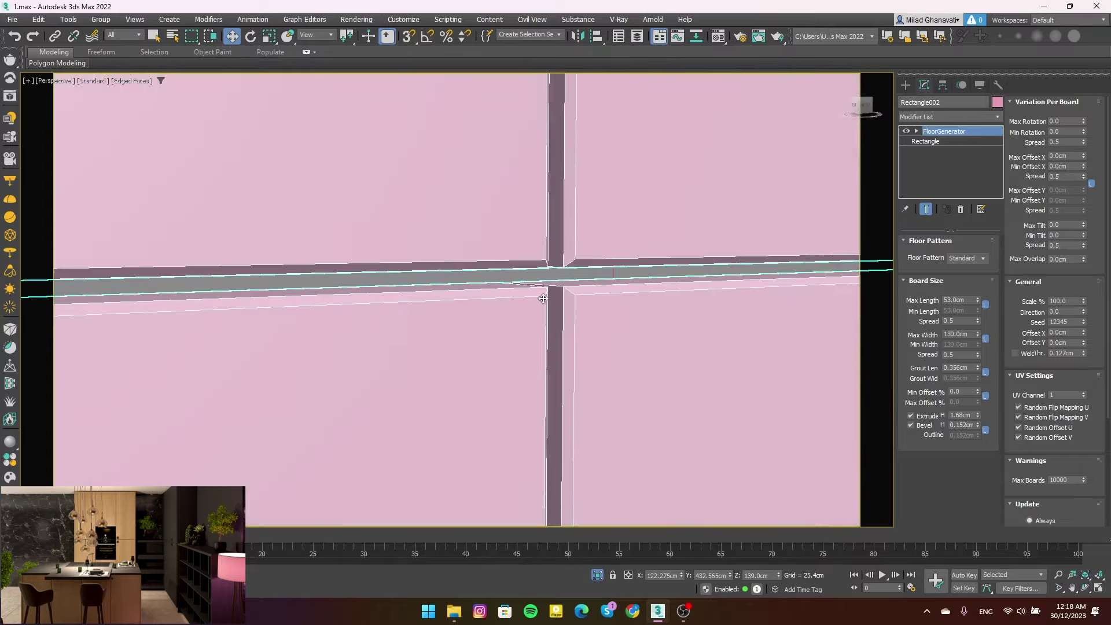
scroll(543, 298, "down", 10)
middle_click_drag(542, 299, 752, 260, "alt")
left_click(764, 260)
In the Left view with snapping on, draw a rectangle over the second wardrobe front
key("l")
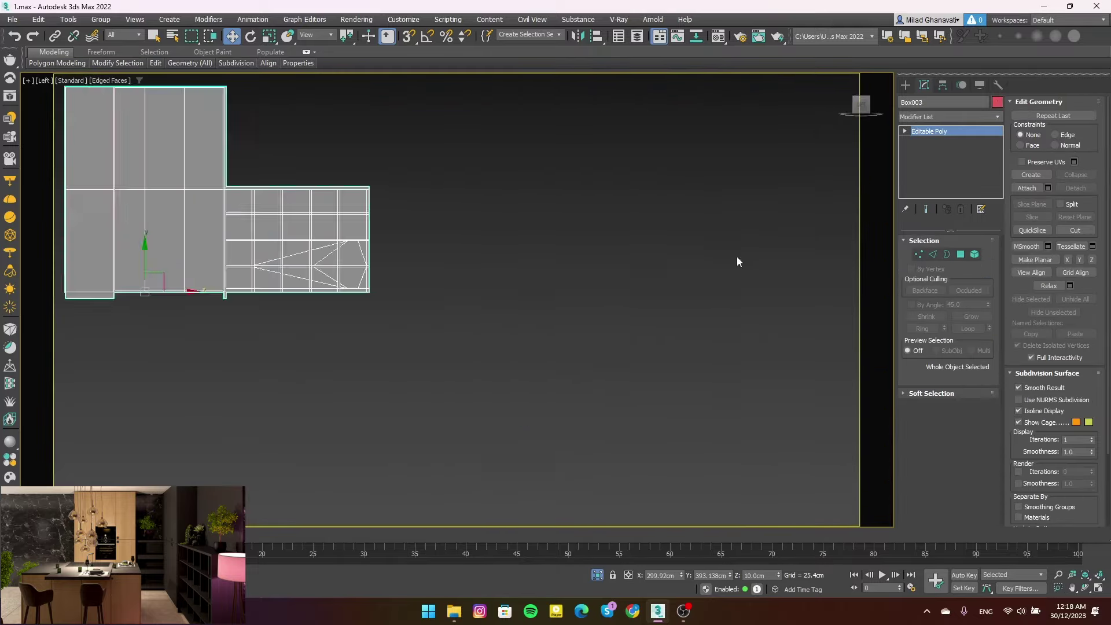
key("z")
left_click(905, 84)
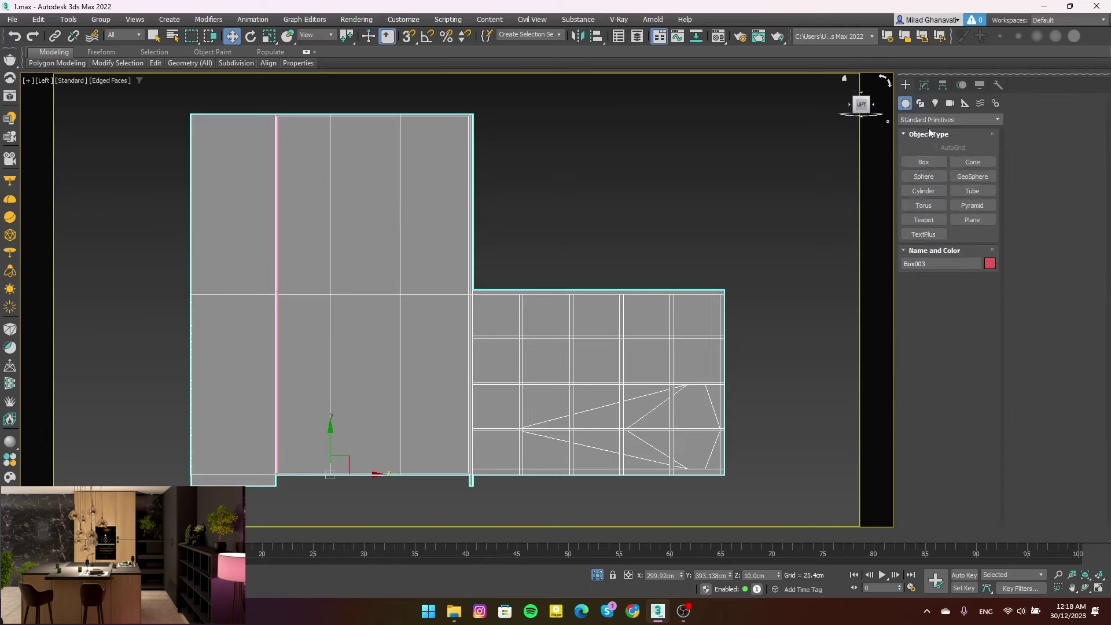
left_click(920, 103)
left_click(955, 176)
scroll(321, 145, "up", 5)
middle_click_drag(440, 145, 504, 148)
key("s")
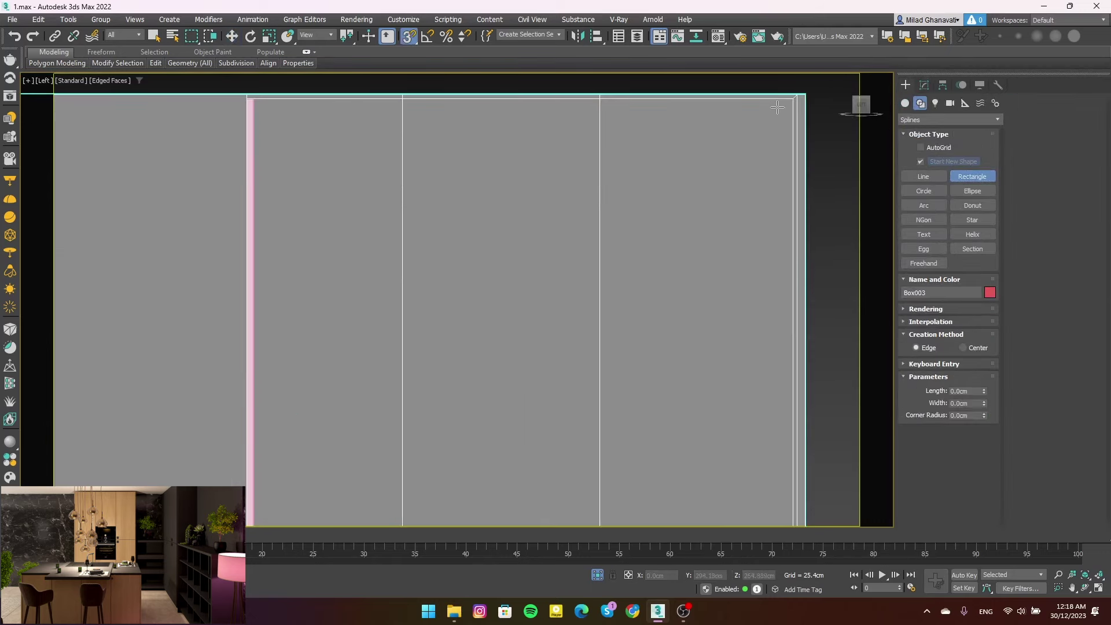
mouse_move(778, 104)
left_mouse_down()
mouse_move(557, 503)
mouse_move(222, 426)
left_mouse_up()
Check the new rectangle in perspective and convert it to an Editable Spline
scroll(632, 477, "down", 3)
scroll(371, 486, "up", 3)
key("w")
middle_click_drag(263, 412, 457, 354, "alt")
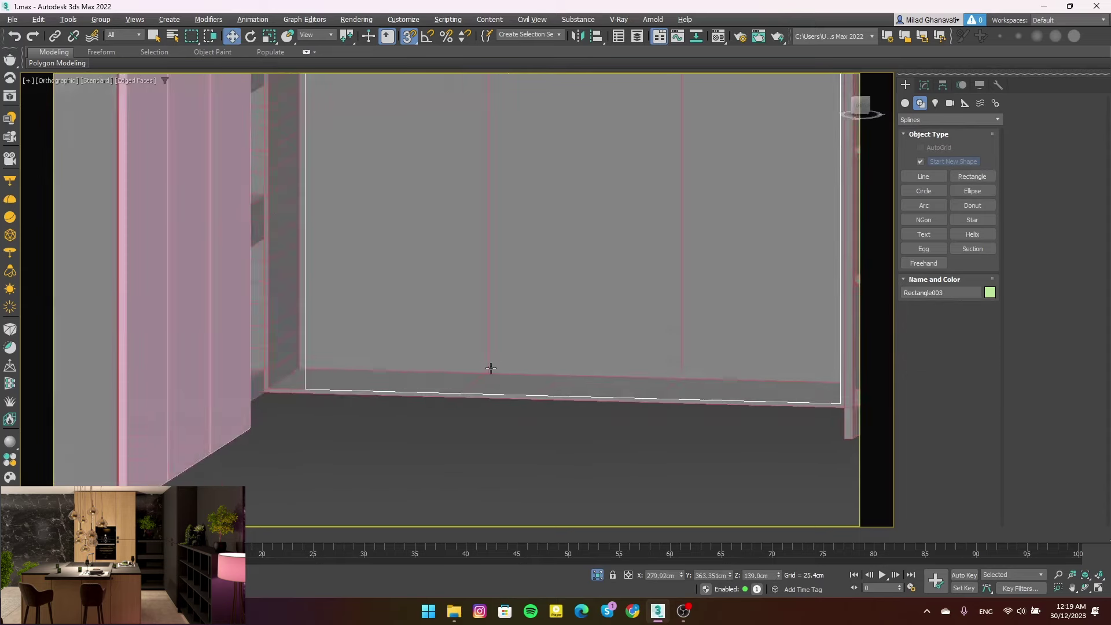
scroll(457, 266, "down", 3)
key("p")
scroll(457, 266, "down", 3)
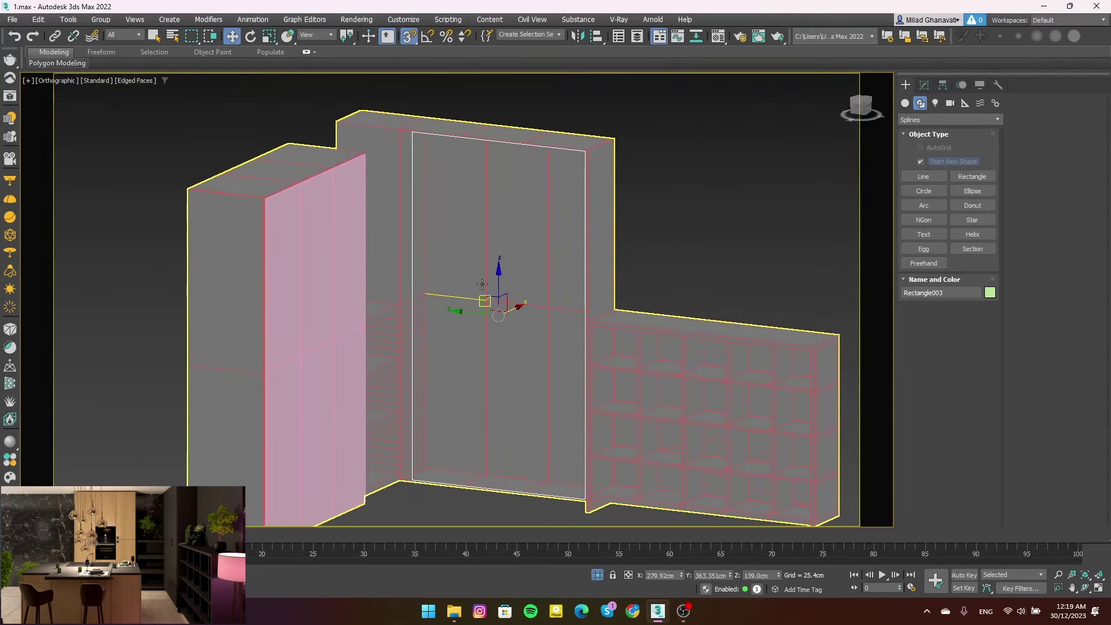
scroll(457, 266, "up", 2)
left_click(924, 85)
right_click(655, 228)
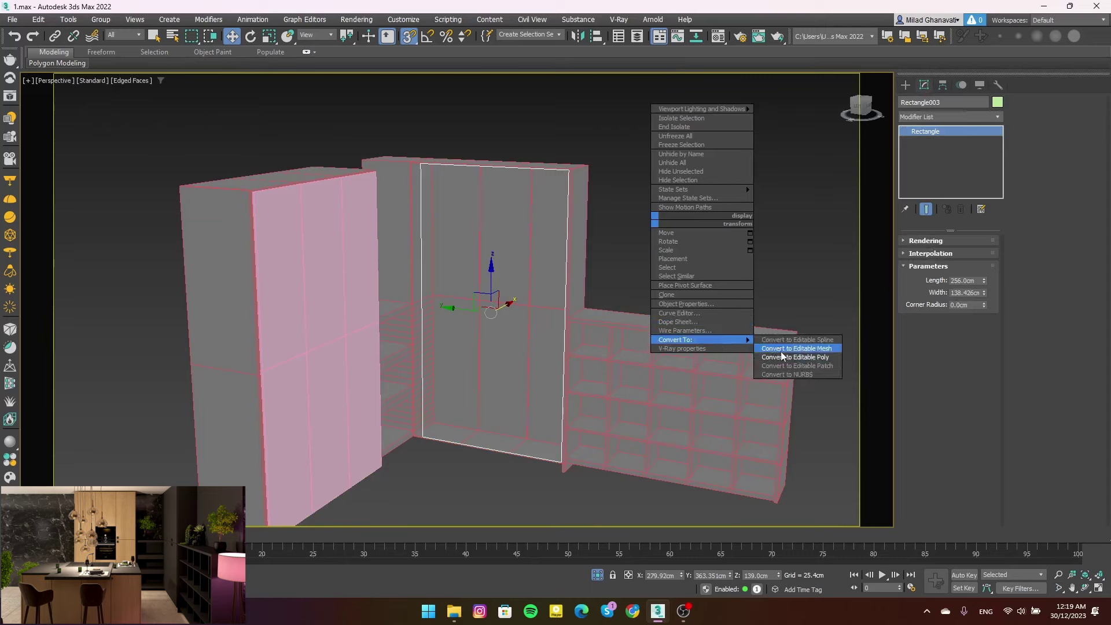
left_click(807, 340)
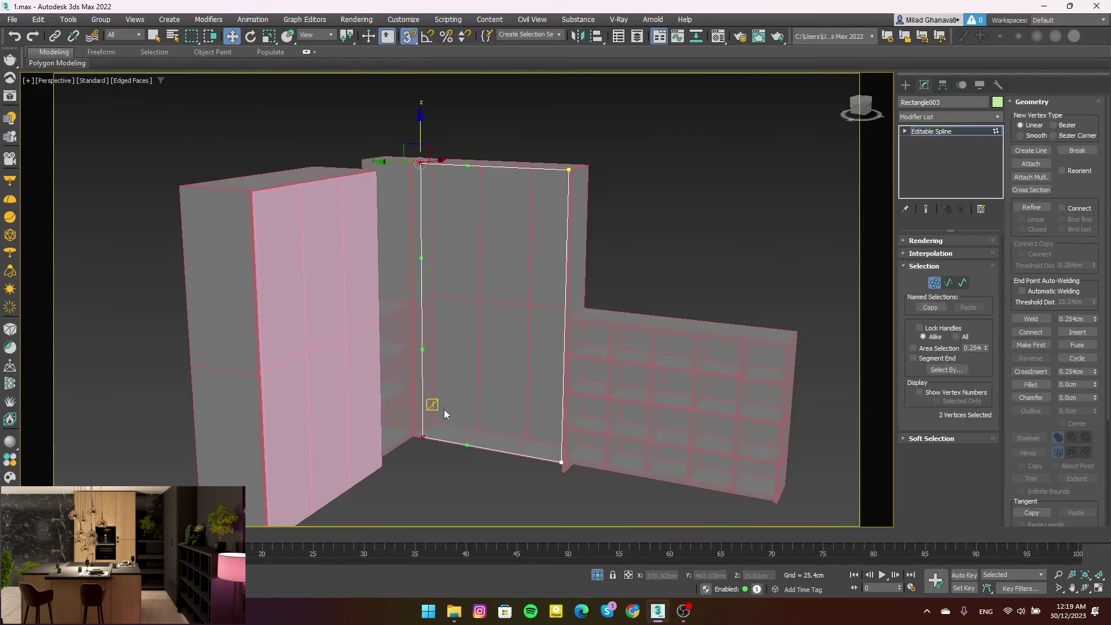
Isolate the converted rectangle from the rest of the kitchen scene
scroll(443, 424, "up", 5)
scroll(364, 417, "up", 3)
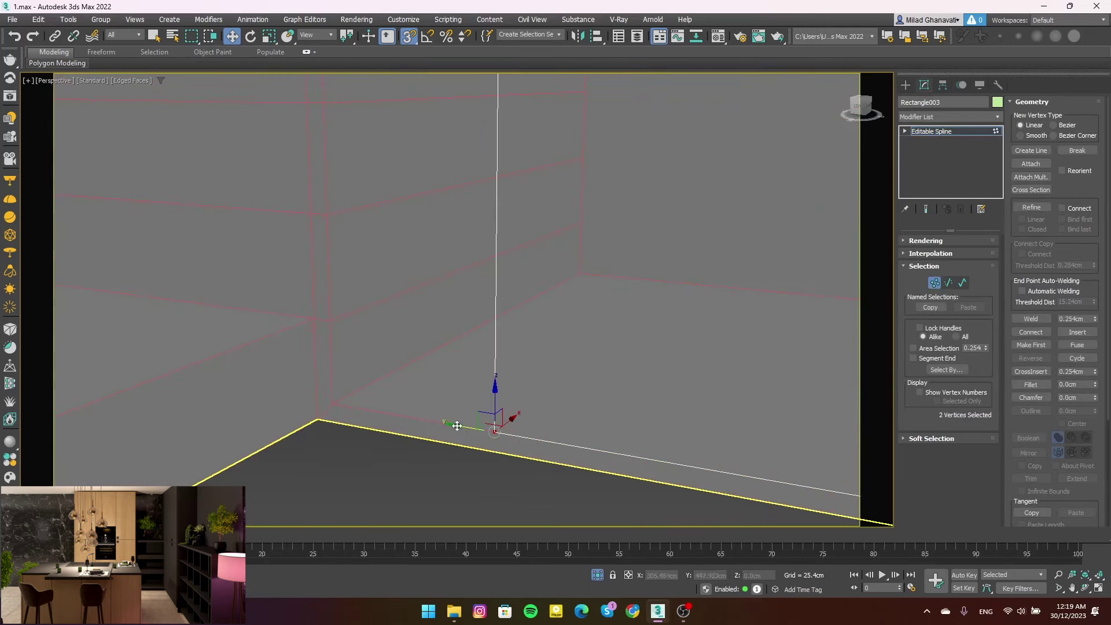
scroll(331, 405, "up", 3)
scroll(331, 404, "down", 3)
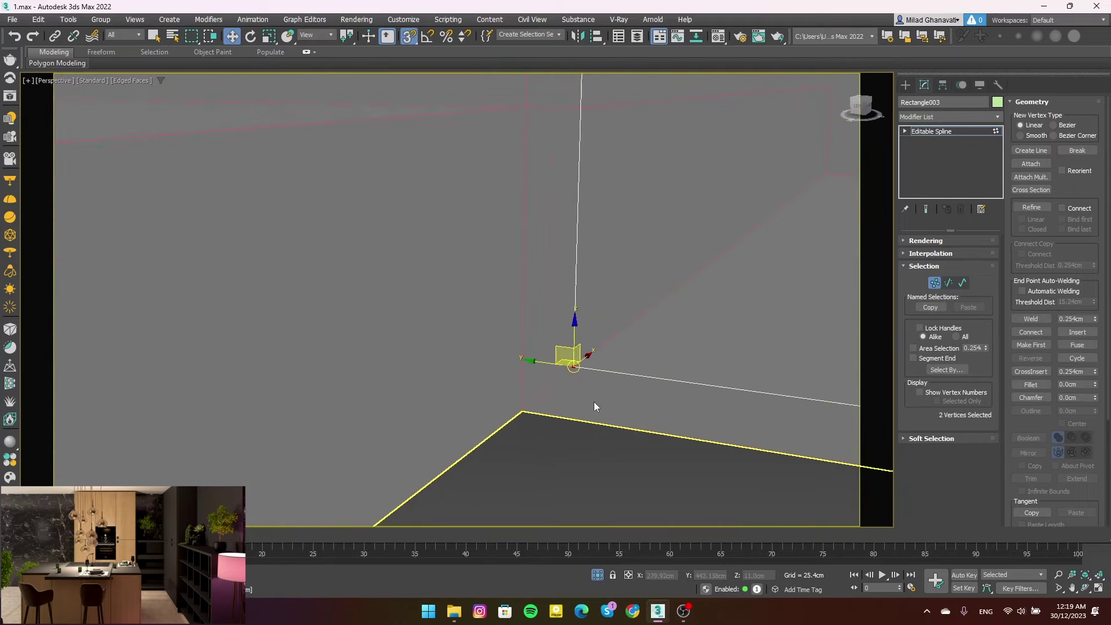
middle_click_drag(595, 405, 538, 346)
scroll(538, 346, "down", 4)
scroll(556, 370, "down", 5)
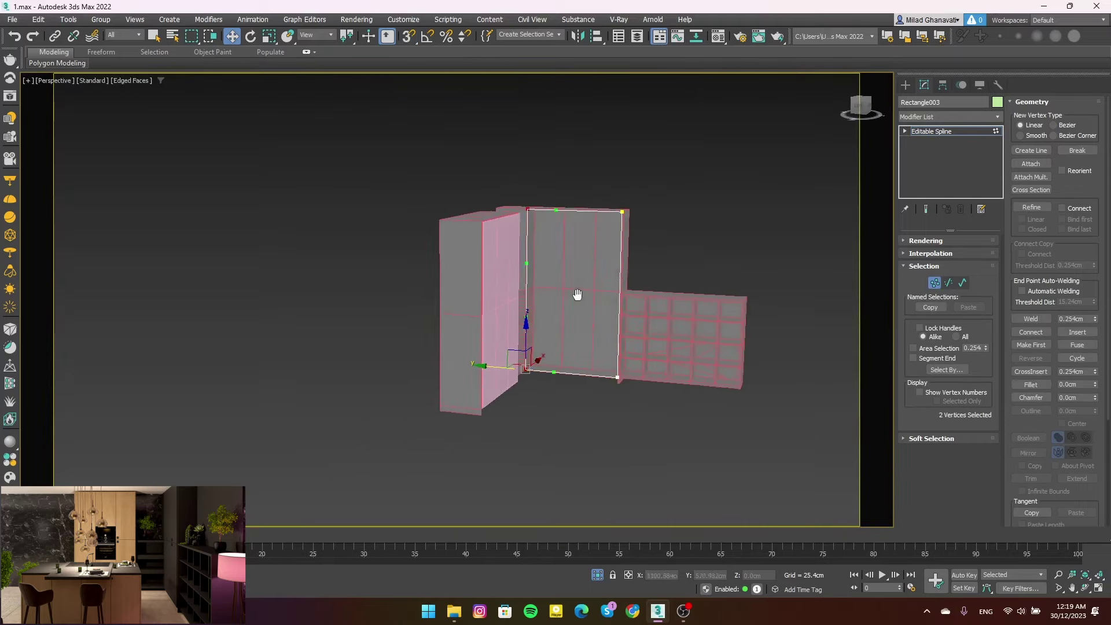
left_click(596, 574)
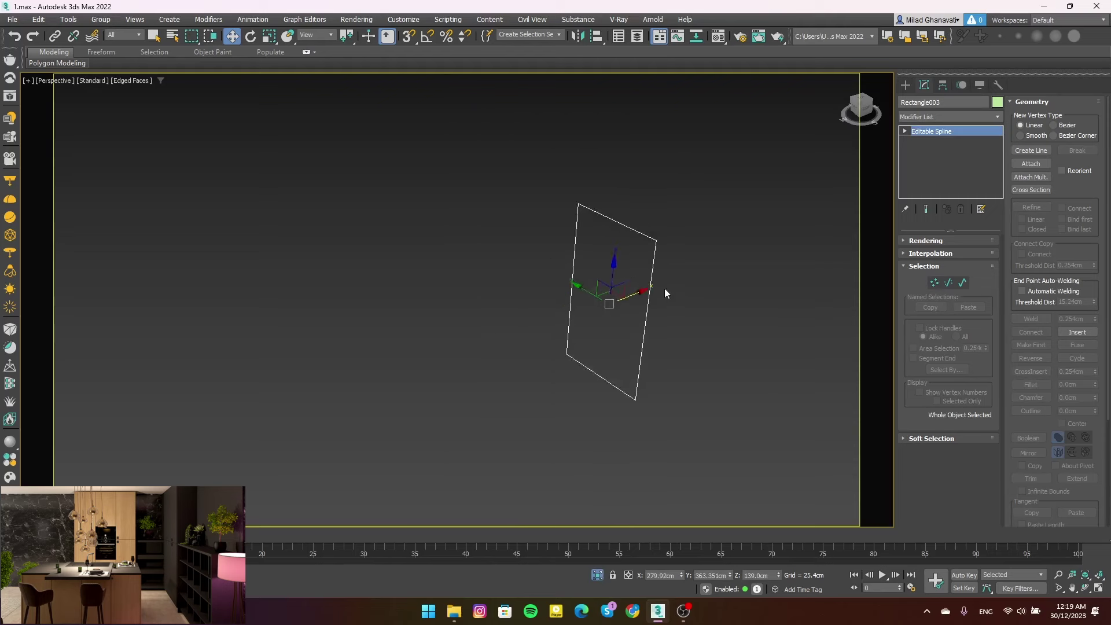
Draw Rectangle004, about 256 × 148 cm, snapped over the isolated outline
left_click(906, 85)
left_click(972, 176)
key("s")
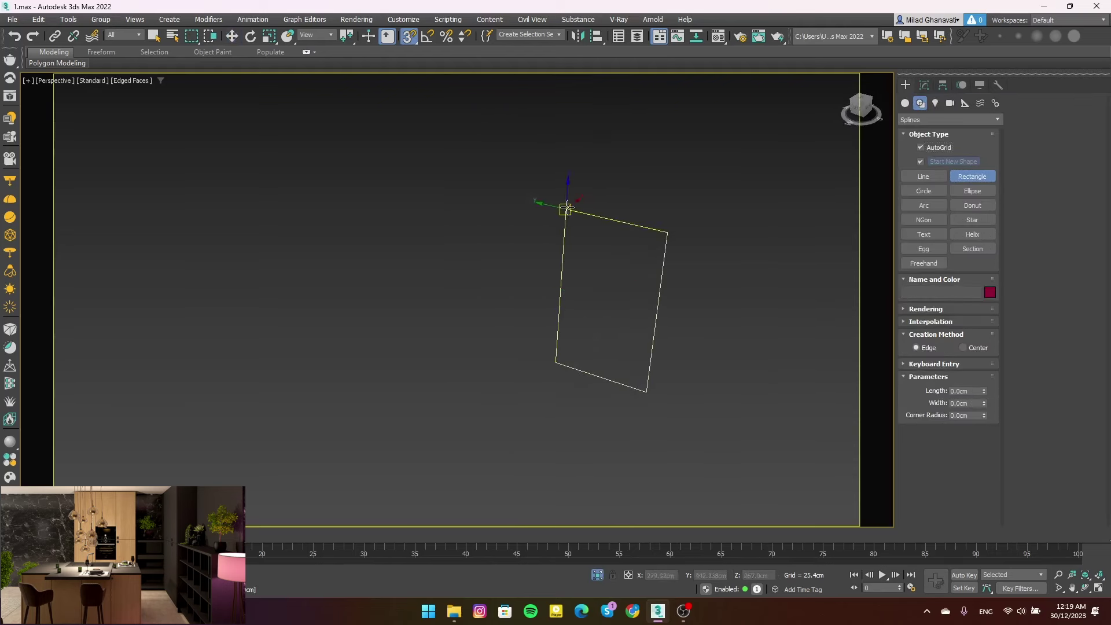
key("l")
key("z")
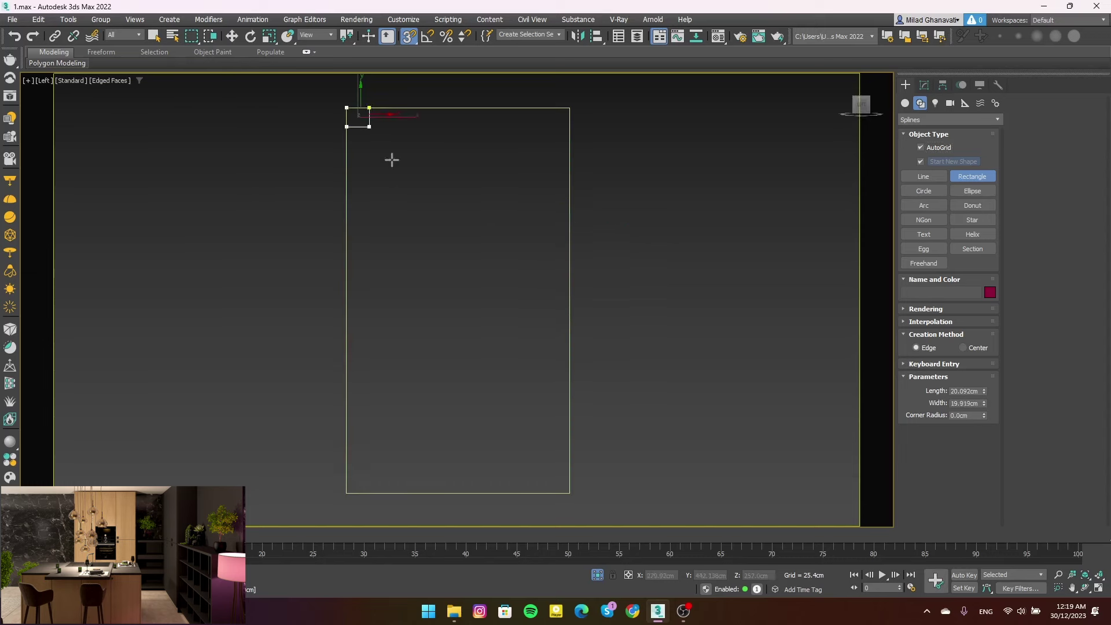
left_click_drag(347, 109, 569, 492)
key("w")
left_click(924, 85)
scroll(690, 195, "down", 4)
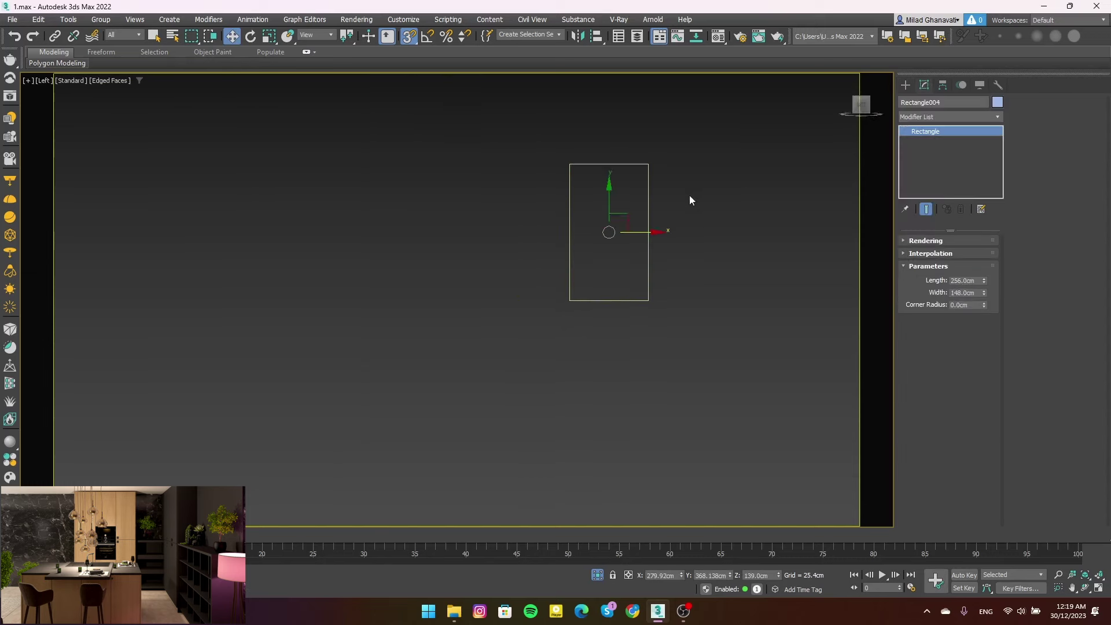
middle_click_drag(689, 195, 620, 204, "alt")
Copy the FloorGenerator board modifier from the pink panel onto the new rectangle
key("alt+q")
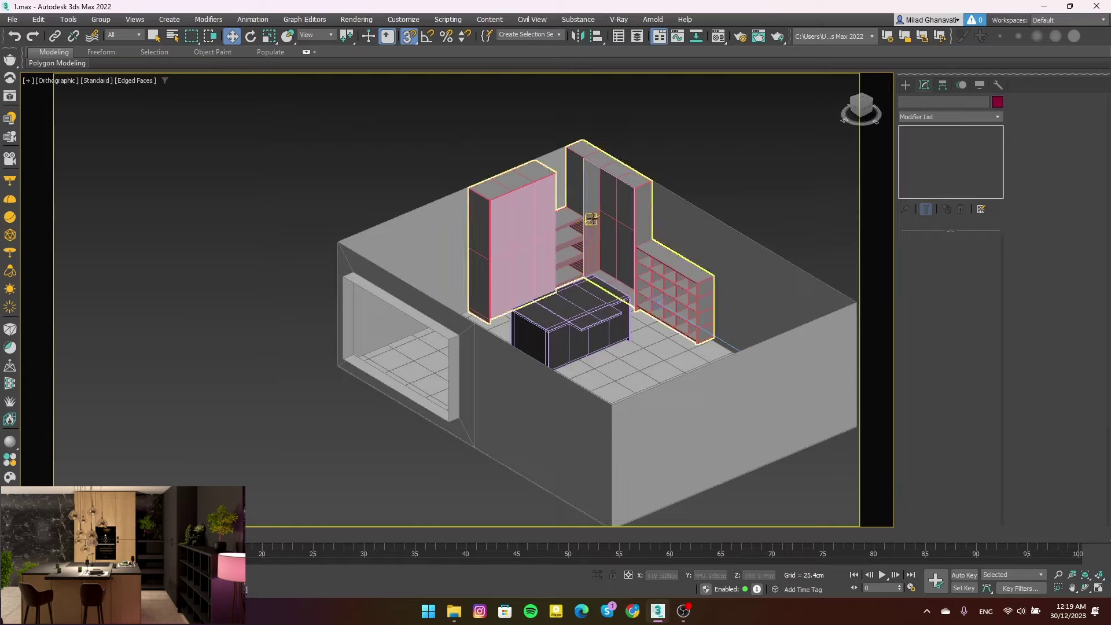
scroll(447, 236, "up", 3)
scroll(447, 236, "up", 3)
scroll(447, 236, "down", 5)
right_click(934, 130)
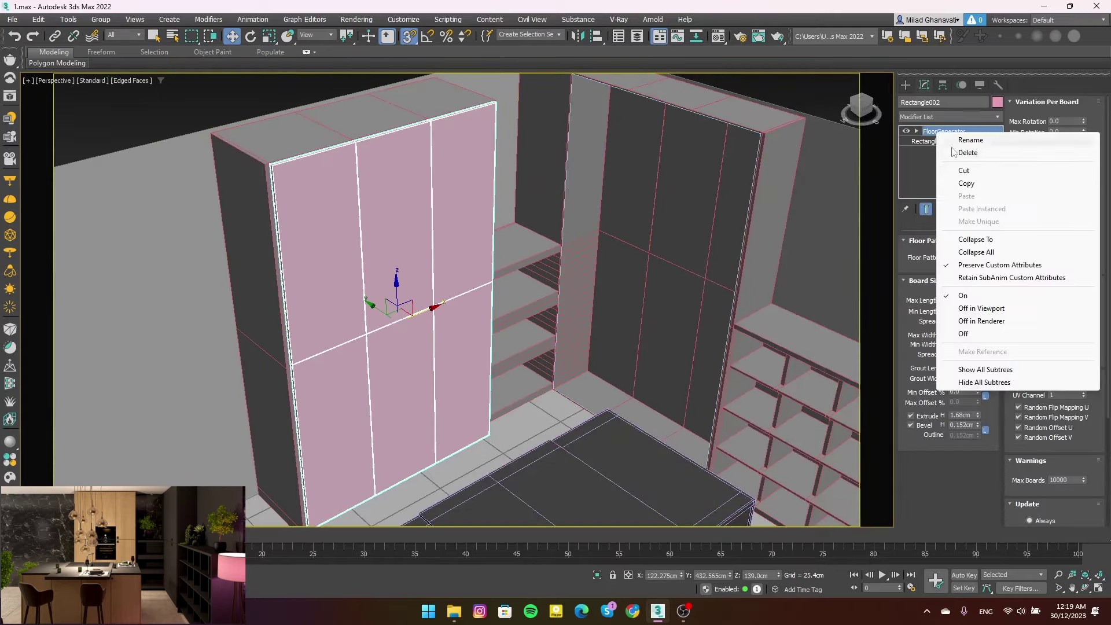
key("alt+q")
left_click(755, 144)
key("alt+q")
right_click(936, 132)
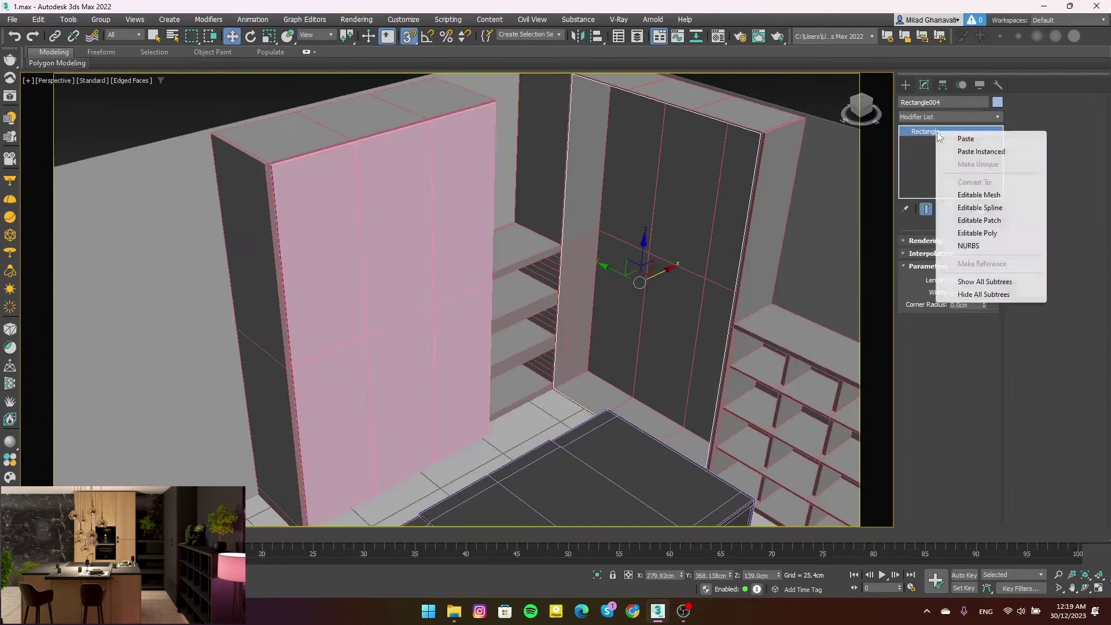
left_click(964, 139)
middle_click_drag(695, 226, 728, 217, "alt")
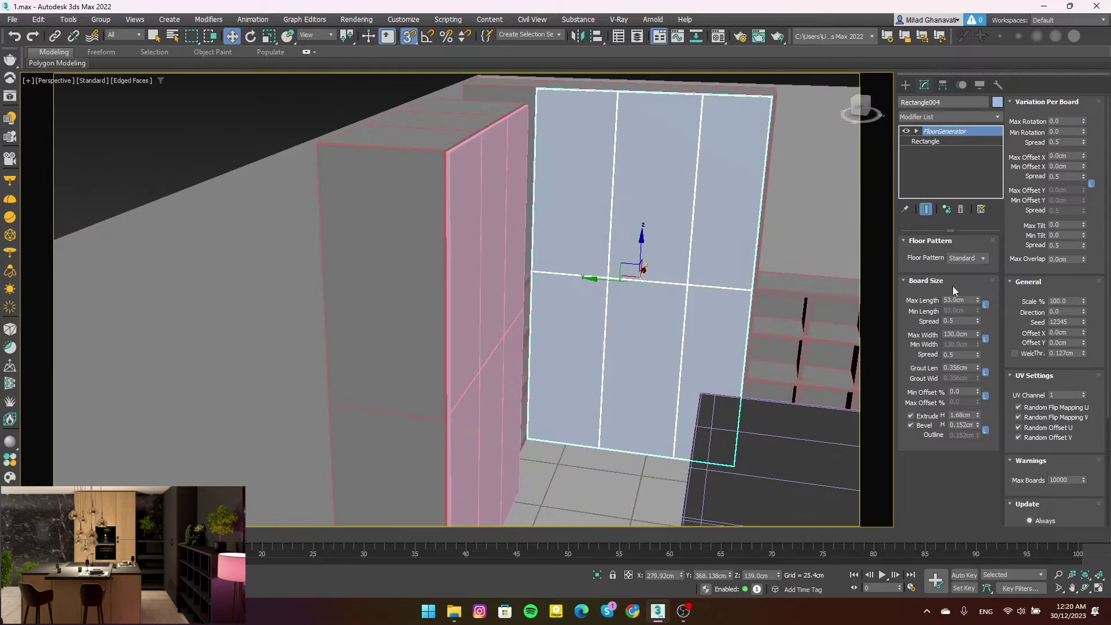
Shift the board seams and set the board length to 50 cm
left_click(1083, 156)
left_click_drag(1085, 334, 1040, 219)
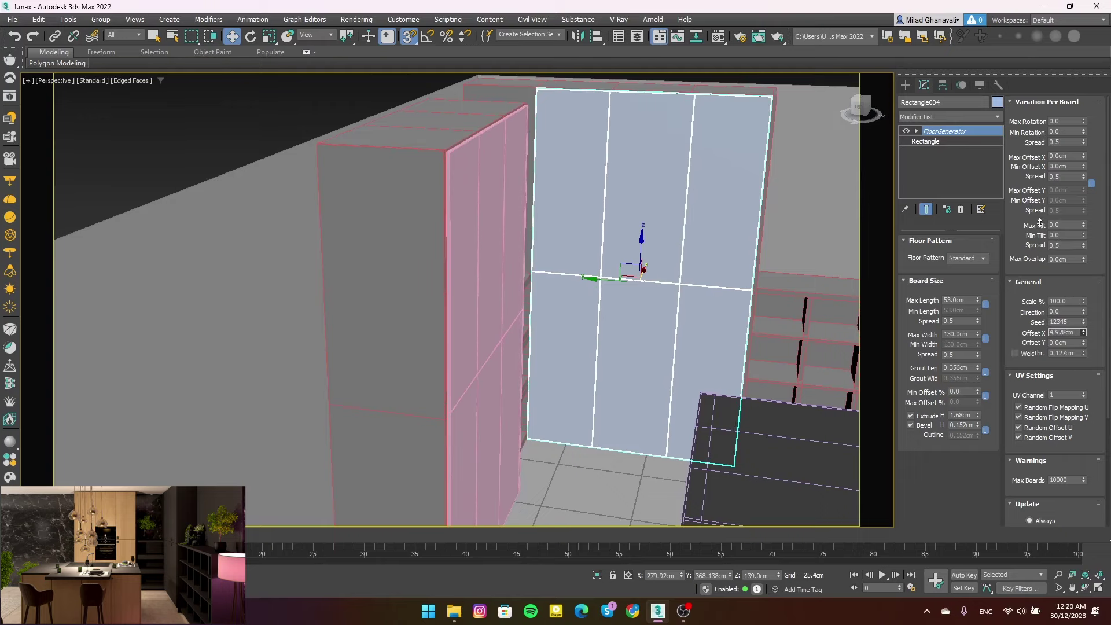
scroll(639, 179, "down", 5)
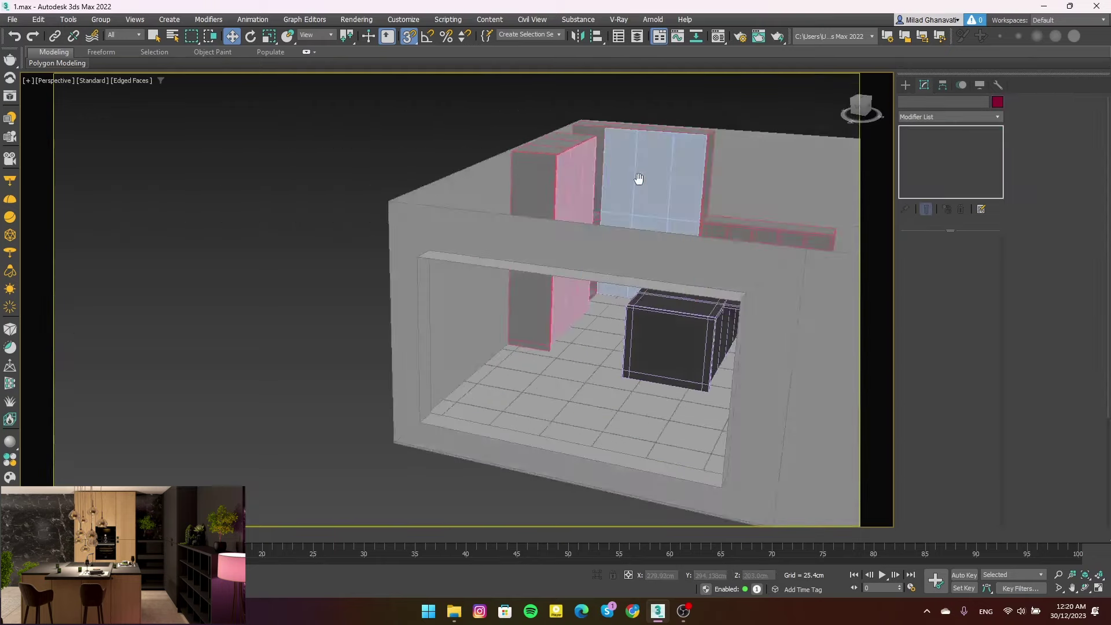
middle_click_drag(640, 179, 763, 219, "alt")
scroll(763, 219, "up", 3)
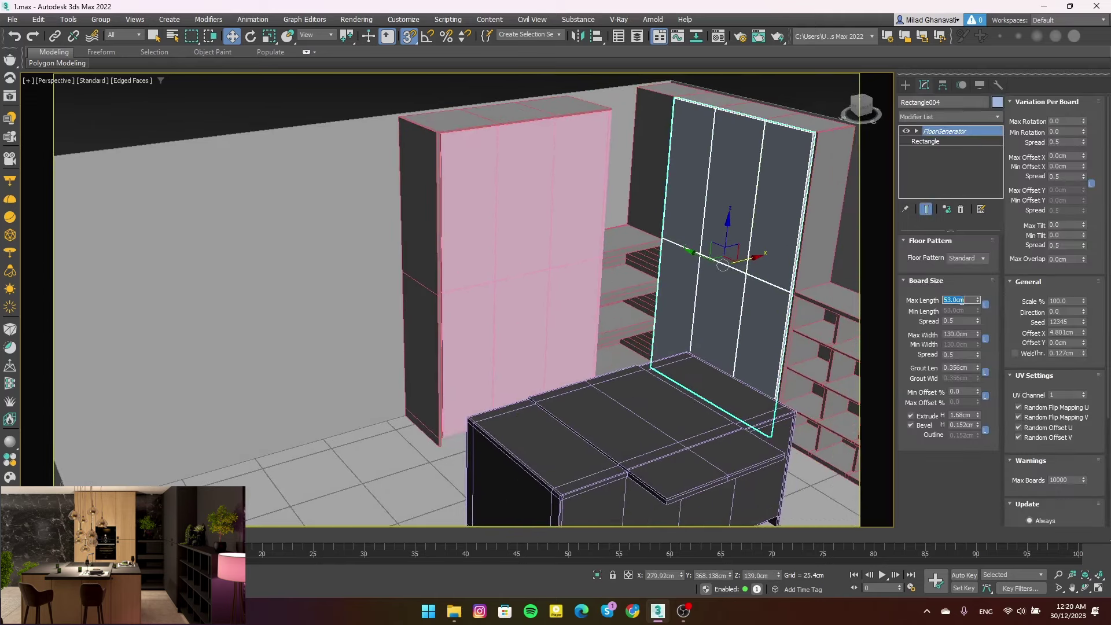
type("50")
key("Return")
scroll(764, 234, "up", 5)
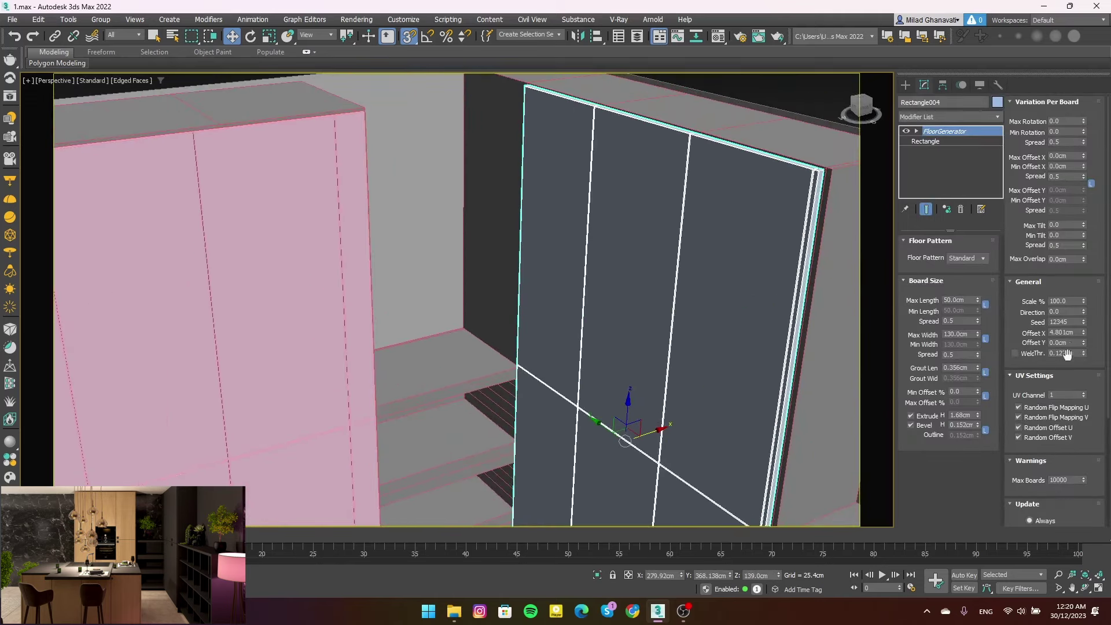
left_click_drag(1084, 332, 1089, 416)
Frame both door panels and bring up the Material Editor with the cabinet1 material
scroll(637, 289, "down", 5)
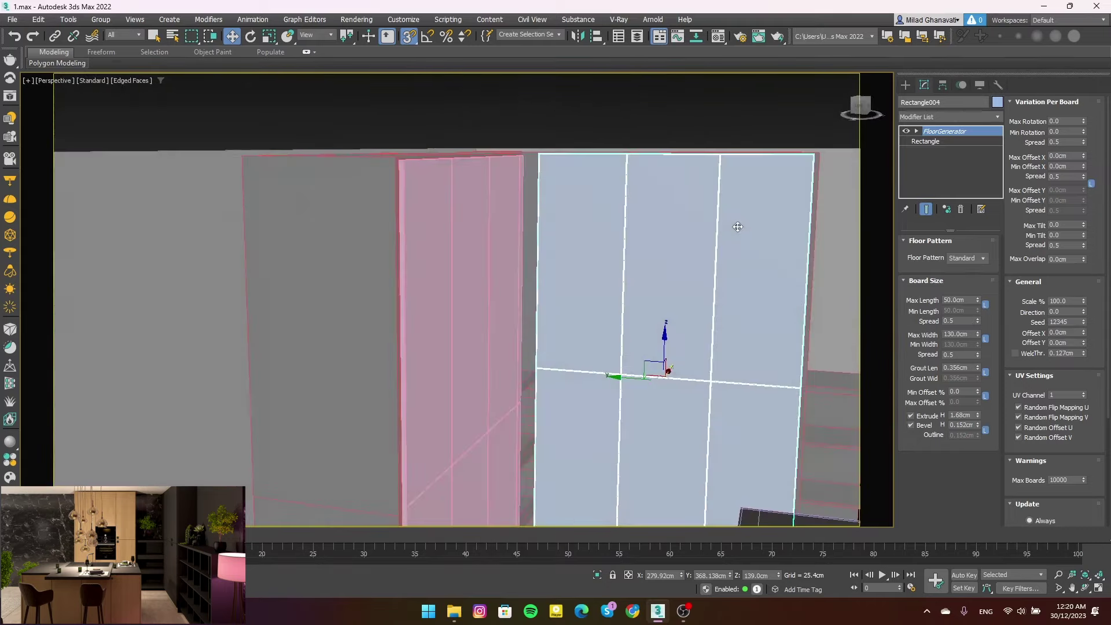
mouse_move(637, 289)
middle_mouse_down("alt")
mouse_move(699, 162)
mouse_move(637, 223)
middle_mouse_up("alt")
scroll(638, 223, "down", 5)
key("ctrl+z")
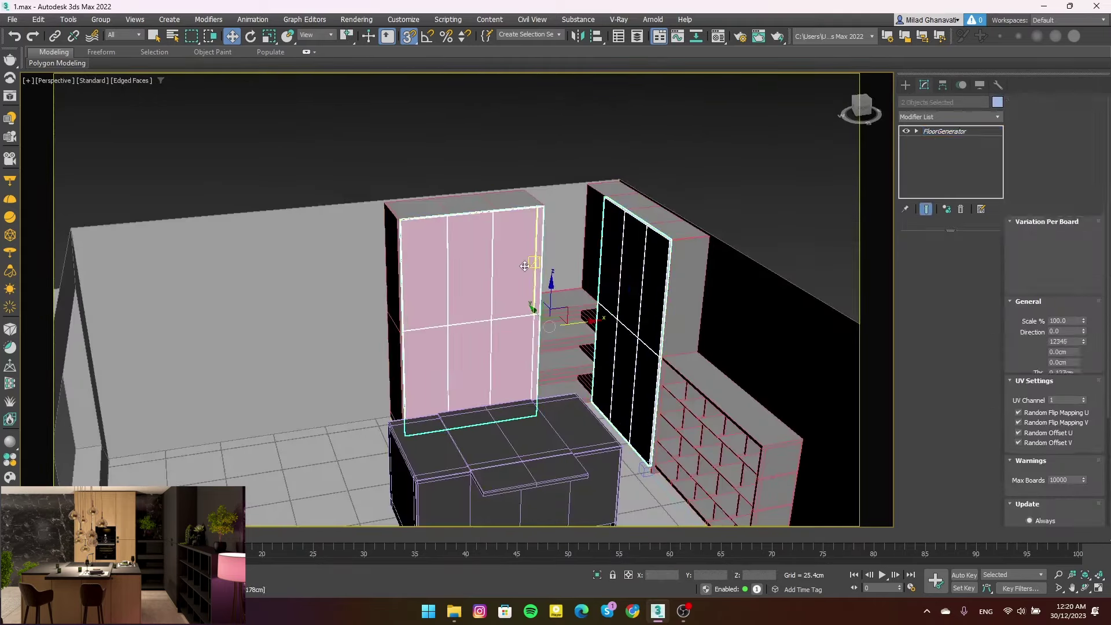
key("m")
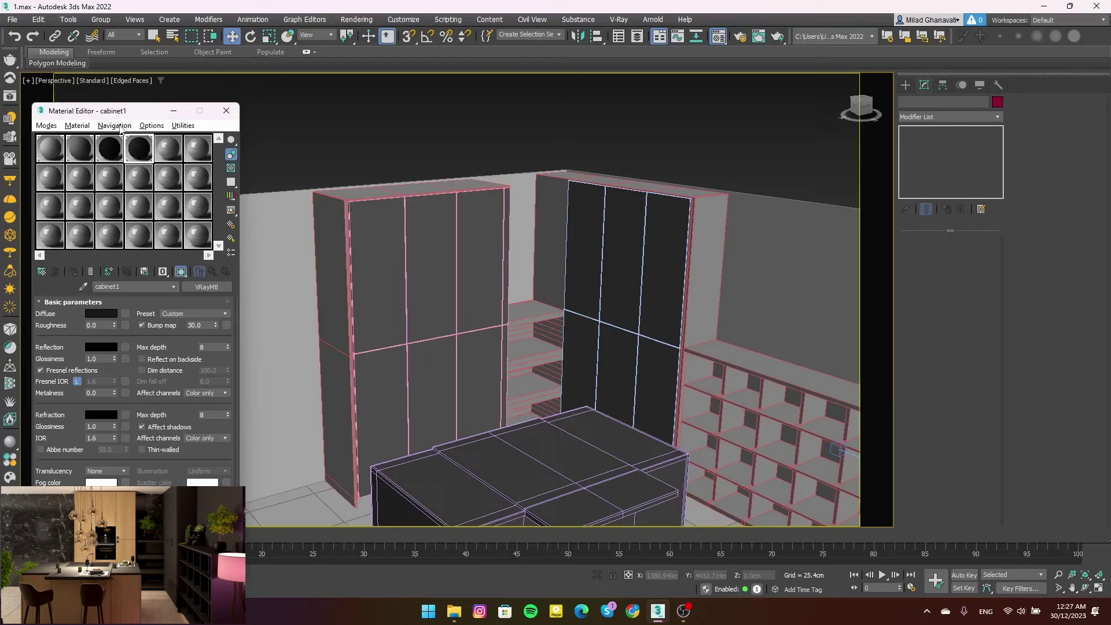
left_click(564, 279)
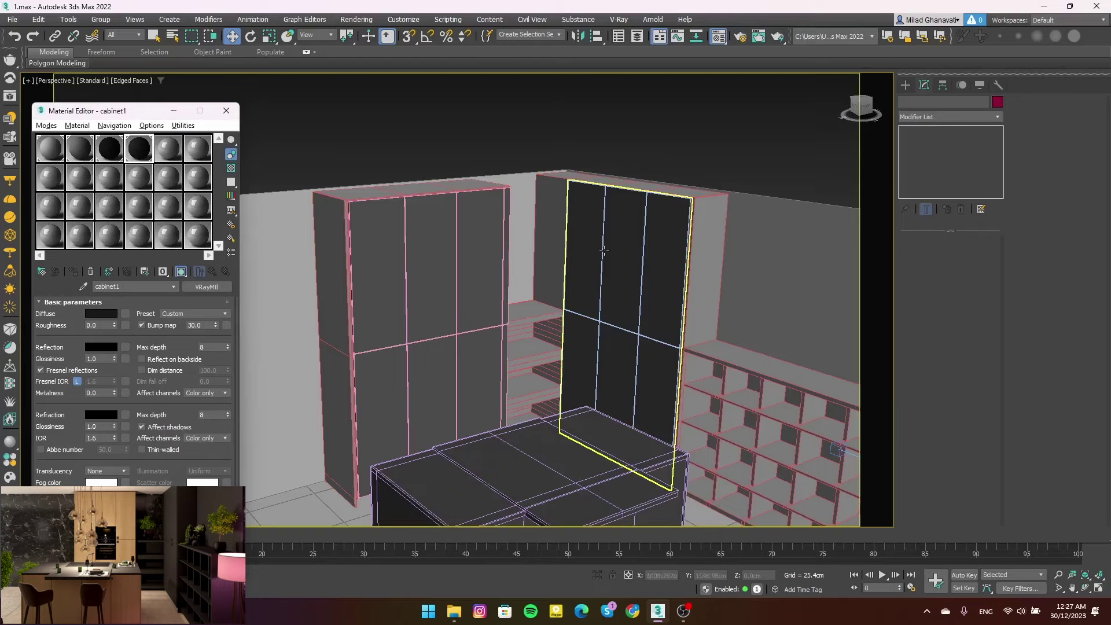
left_click(421, 278)
right_click(943, 139)
left_click(654, 246)
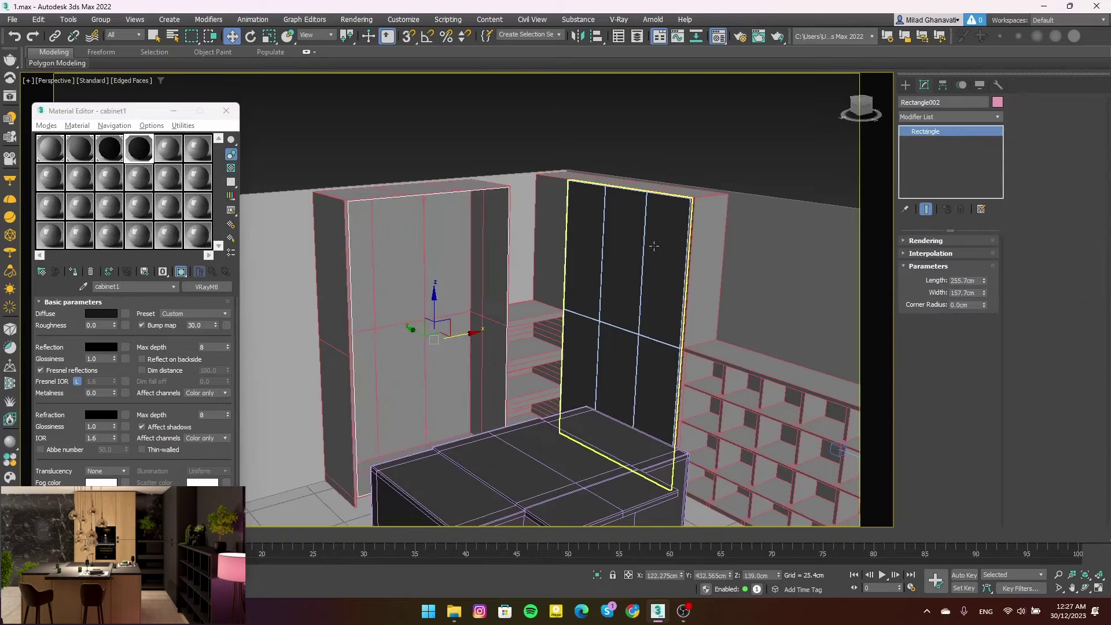
left_click(519, 230)
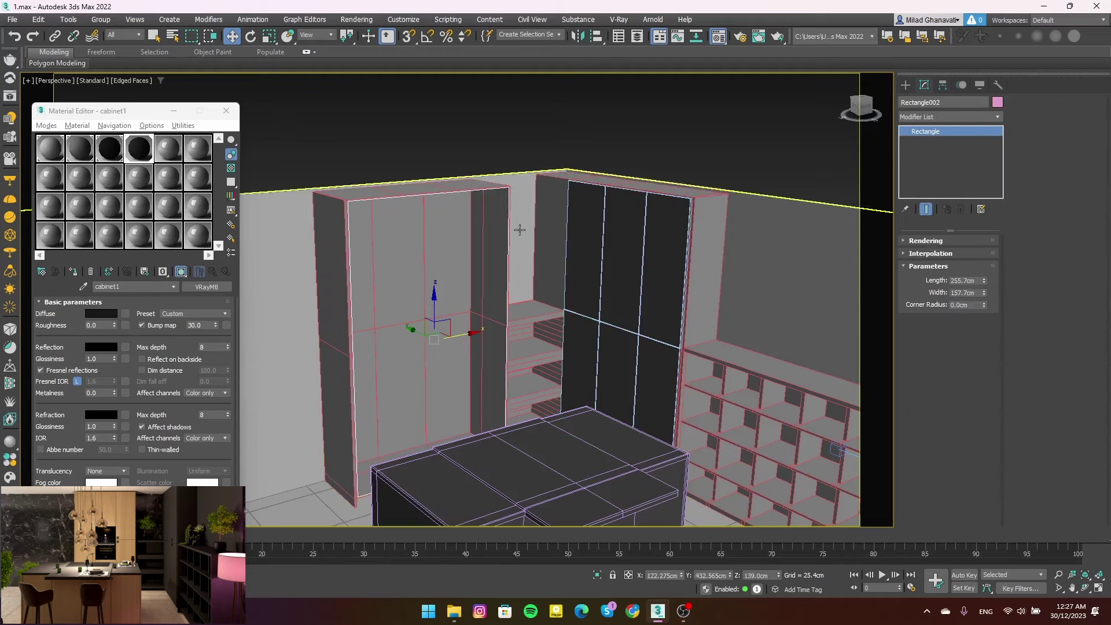
left_click(503, 211)
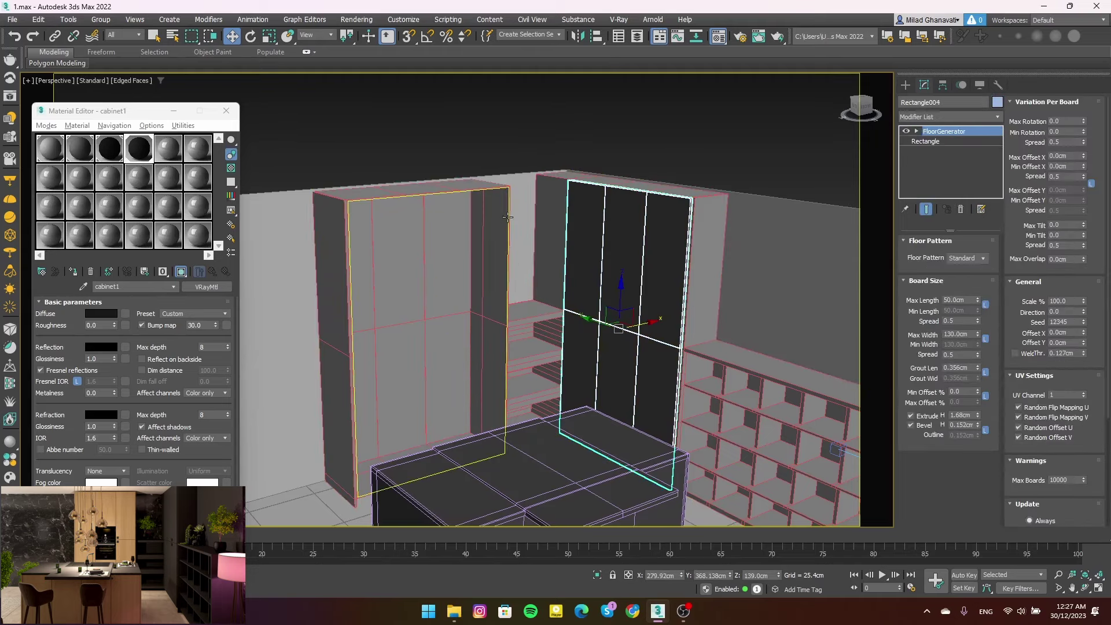
key("alt+q")
key("alt+q")
left_click(943, 131)
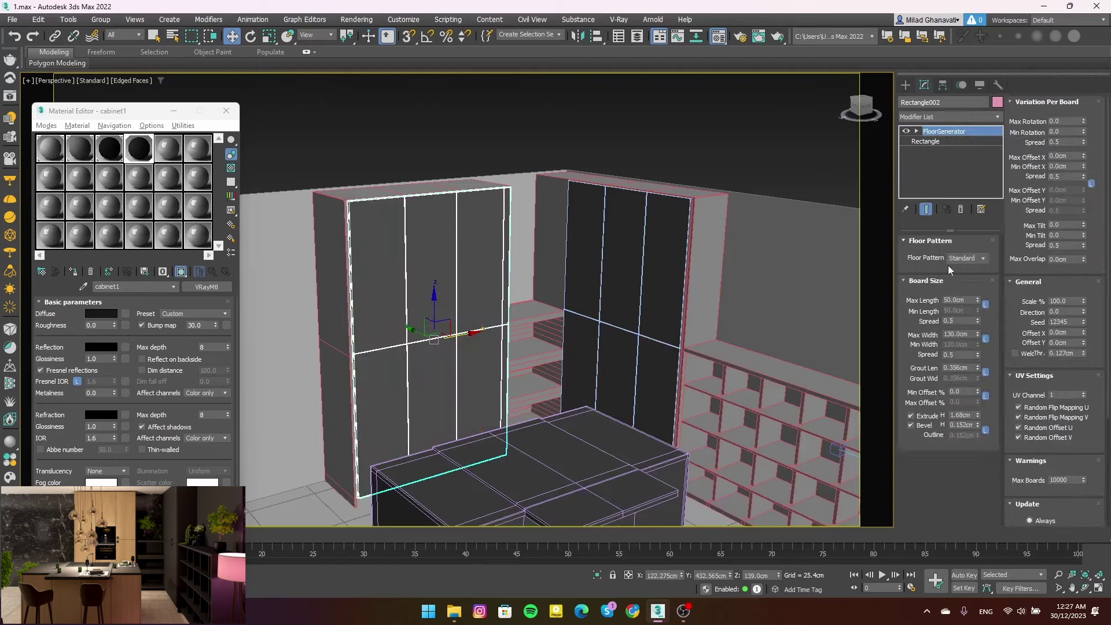
left_click(590, 131)
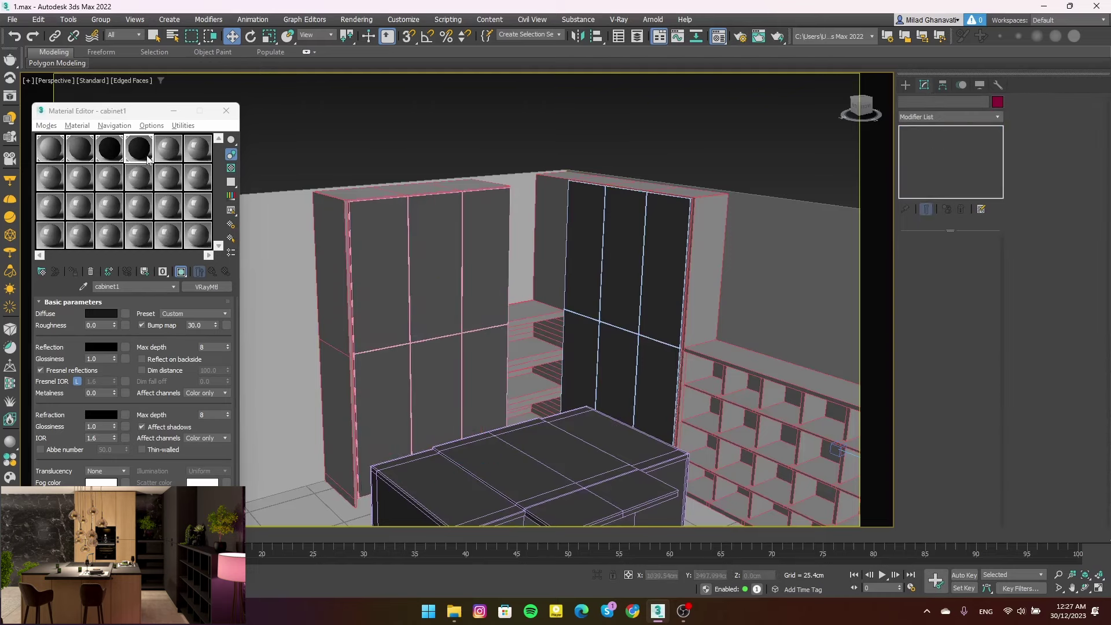
middle_click_drag(406, 116, 597, 269, "alt")
left_click(598, 269)
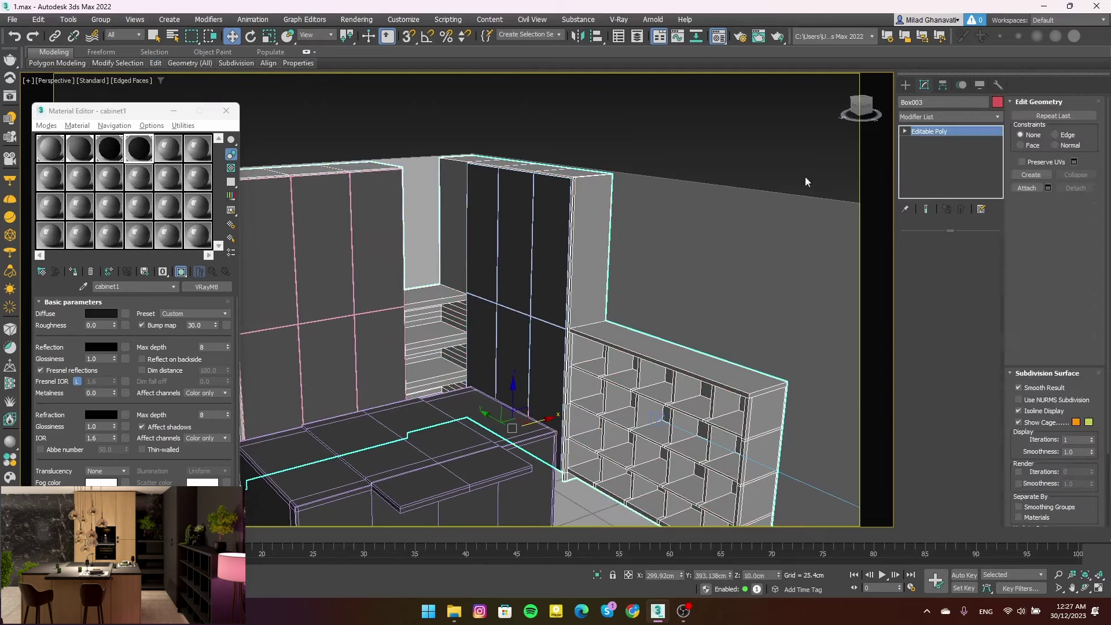
Draw a snapped box on the wall above the shelving with 1.1 cm height
left_click(906, 85)
scroll(590, 179, "up", 5)
key("s")
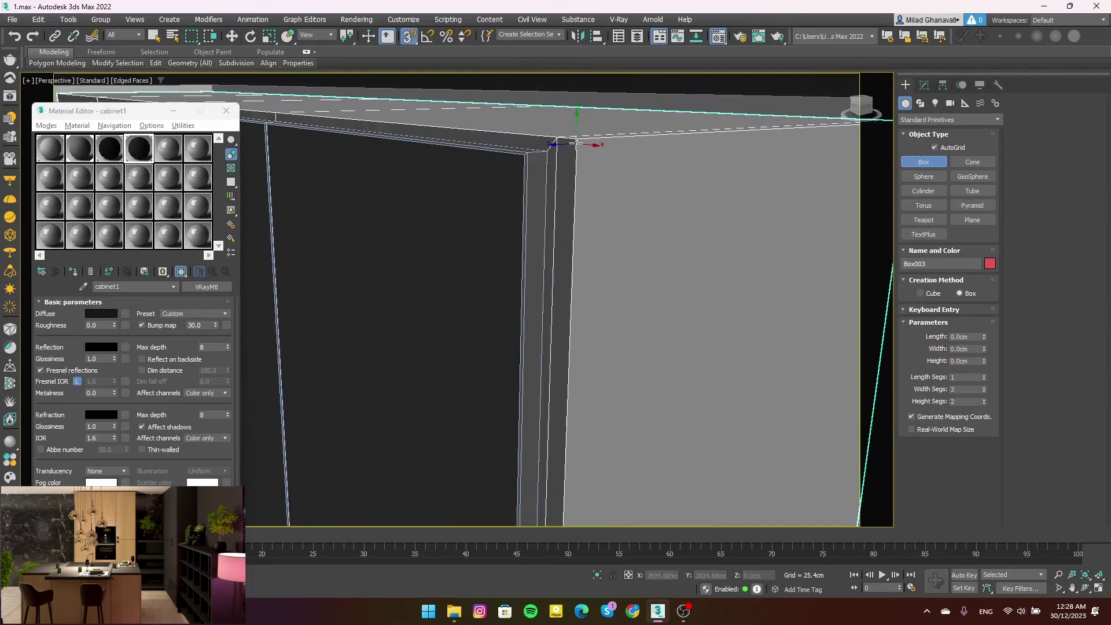
scroll(576, 154, "down", 5)
left_click_drag(587, 202, 769, 429)
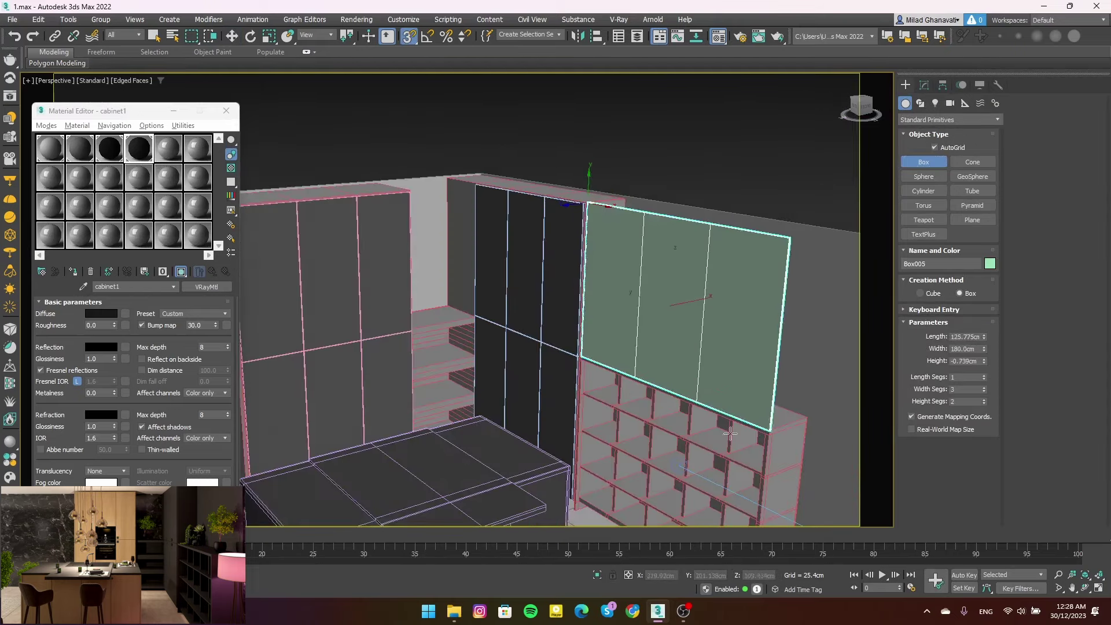
left_click(729, 430)
key("s")
key("w")
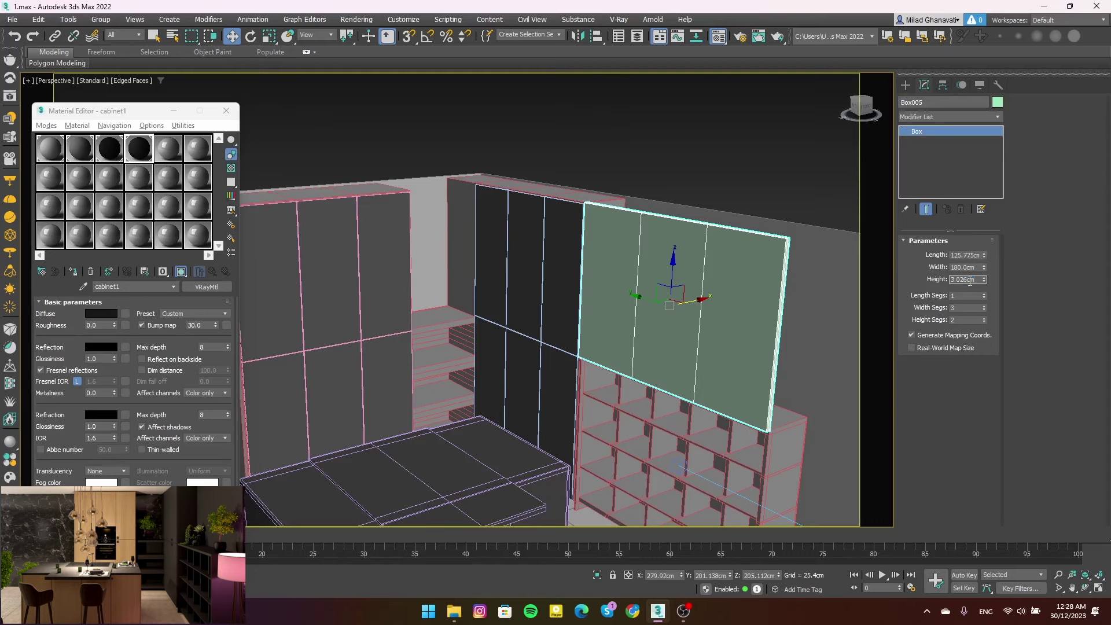
key("Return")
Give the new wall panel the dark cabinet material
key("t")
key("z")
scroll(488, 231, "up", 2)
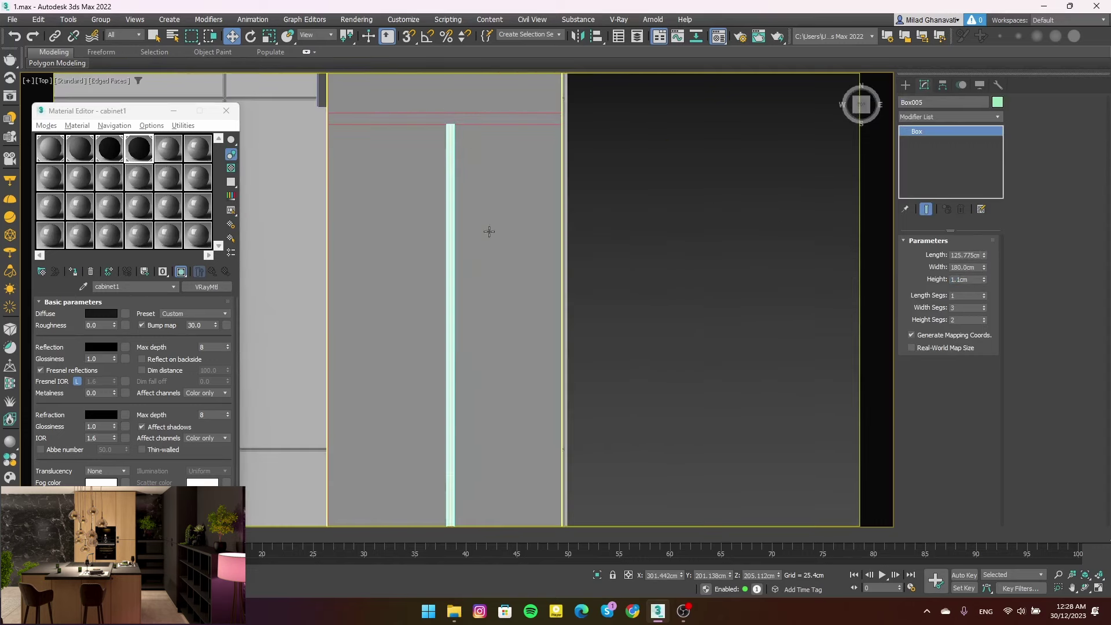
middle_click_drag(494, 394, 566, 387)
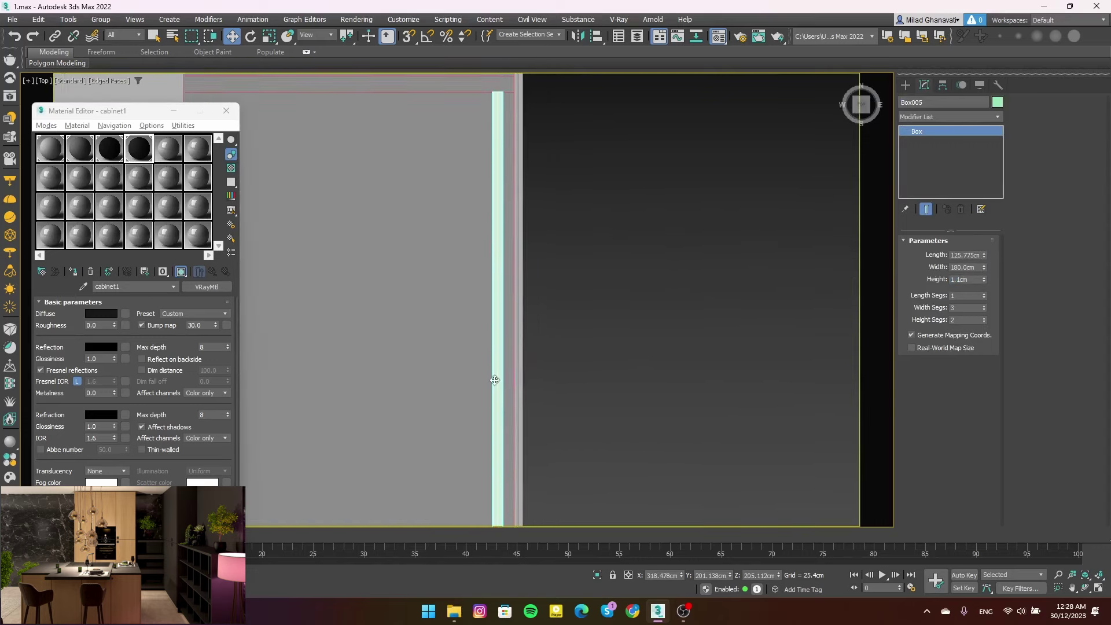
scroll(497, 100, "up", 2)
mouse_move(497, 100)
middle_mouse_down()
mouse_move(573, 121)
mouse_move(604, 112)
mouse_move(543, 168)
middle_mouse_up()
scroll(604, 111, "down", 5)
key("s")
key("p")
scroll(542, 168, "up", 3)
left_click(80, 148)
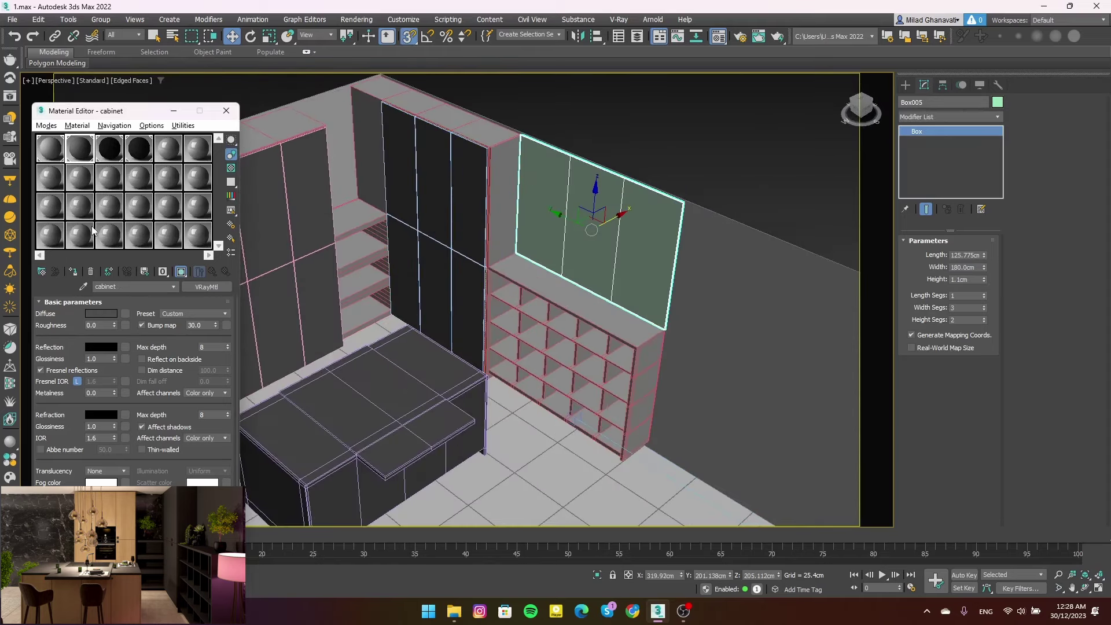
left_click(76, 276)
Review the kitchen through the V-Ray camera, then return to a zoomed Front view
middle_click_drag(440, 249, 485, 229, "alt")
key("F4")
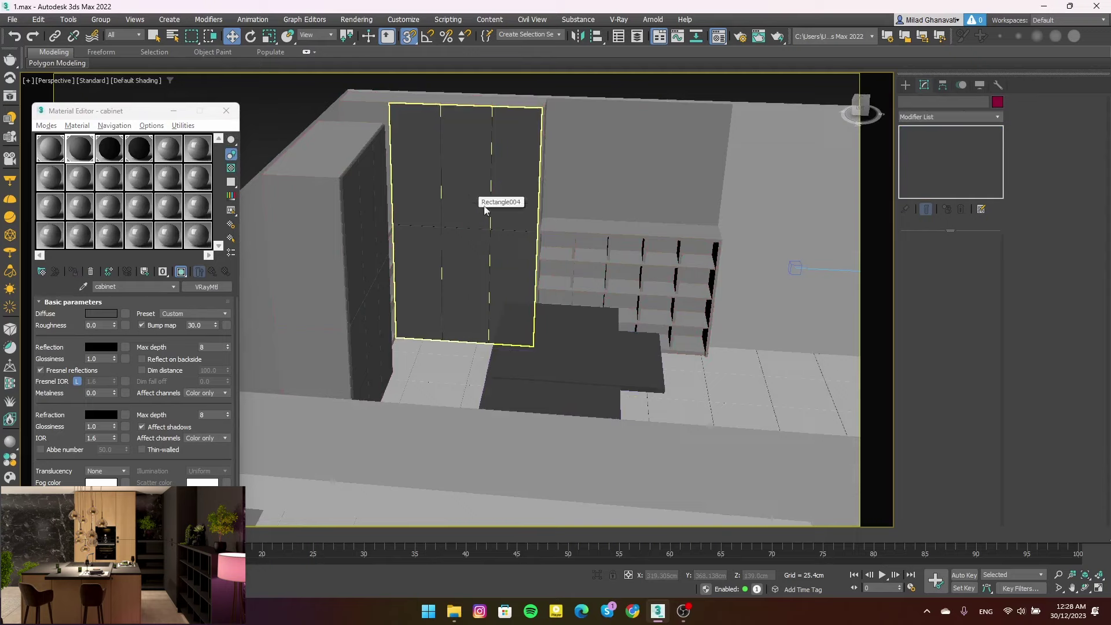
scroll(472, 203, "up", 5)
scroll(488, 279, "up", 5)
scroll(488, 280, "down", 10)
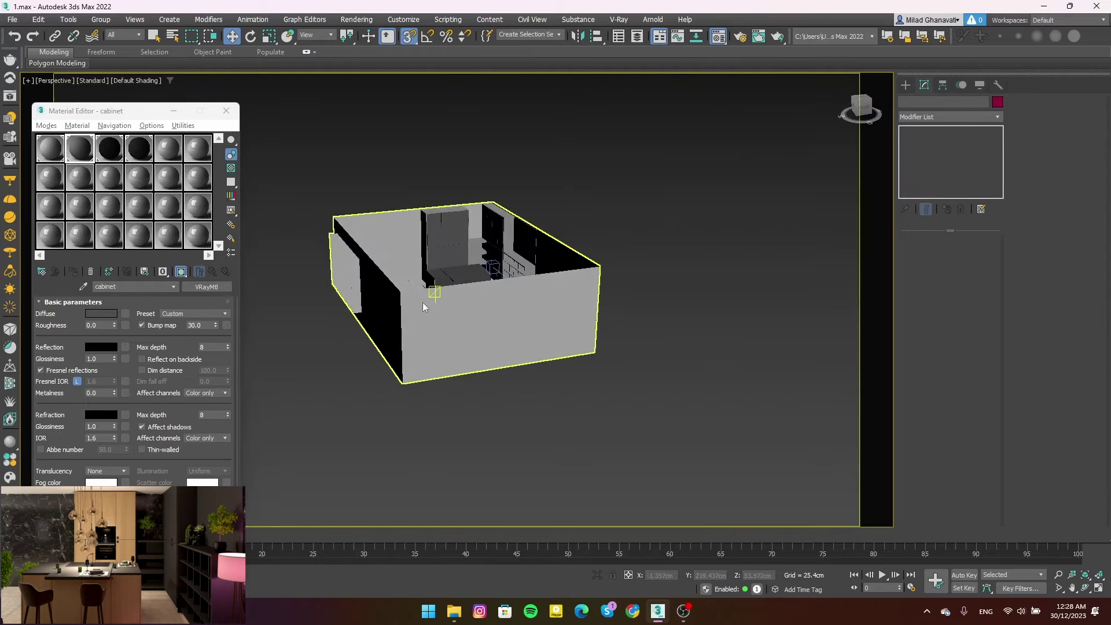
key("c")
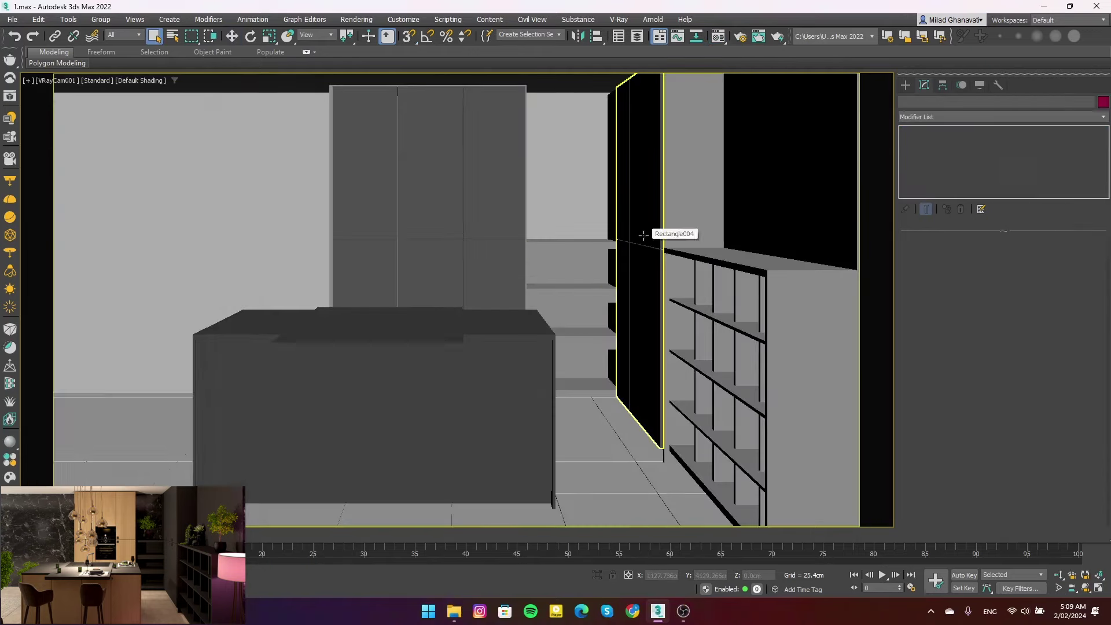
key("p")
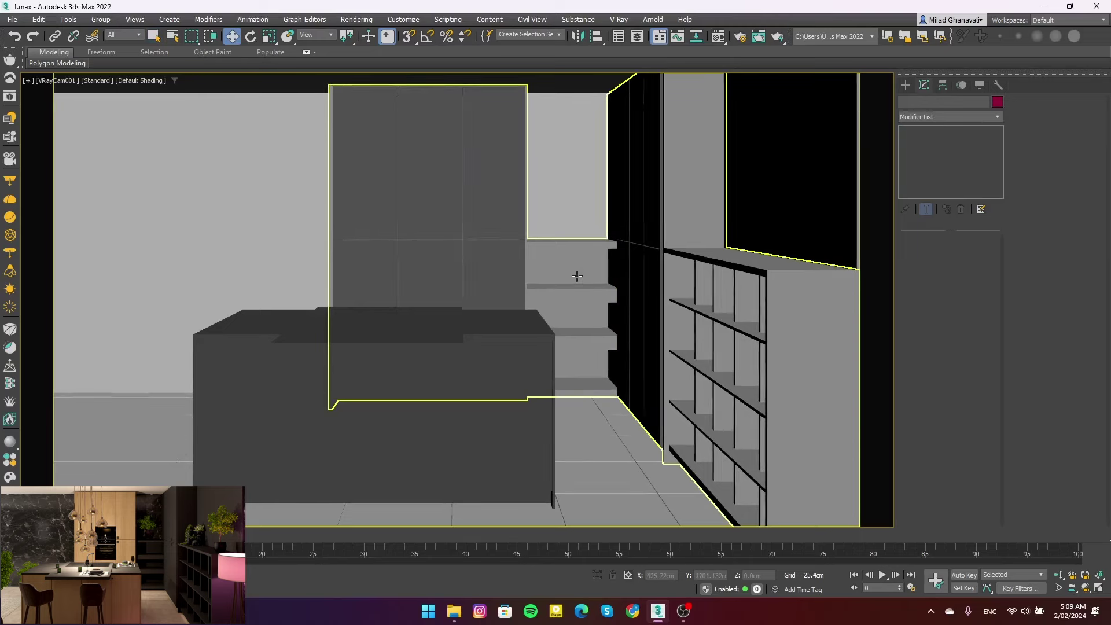
key("w")
key("f")
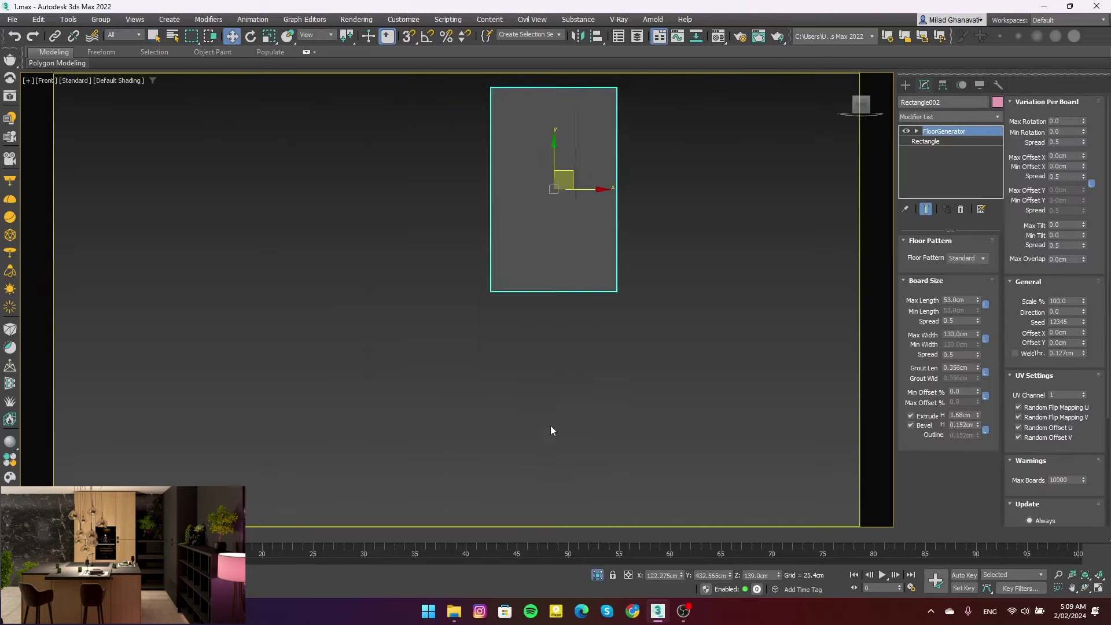
key("z")
left_click(640, 327)
left_click(905, 84)
left_click(924, 162)
Draw a small box about 5.8 × 4.9 cm, 0.55 cm thick, in the Front view
scroll(470, 282, "up", 5)
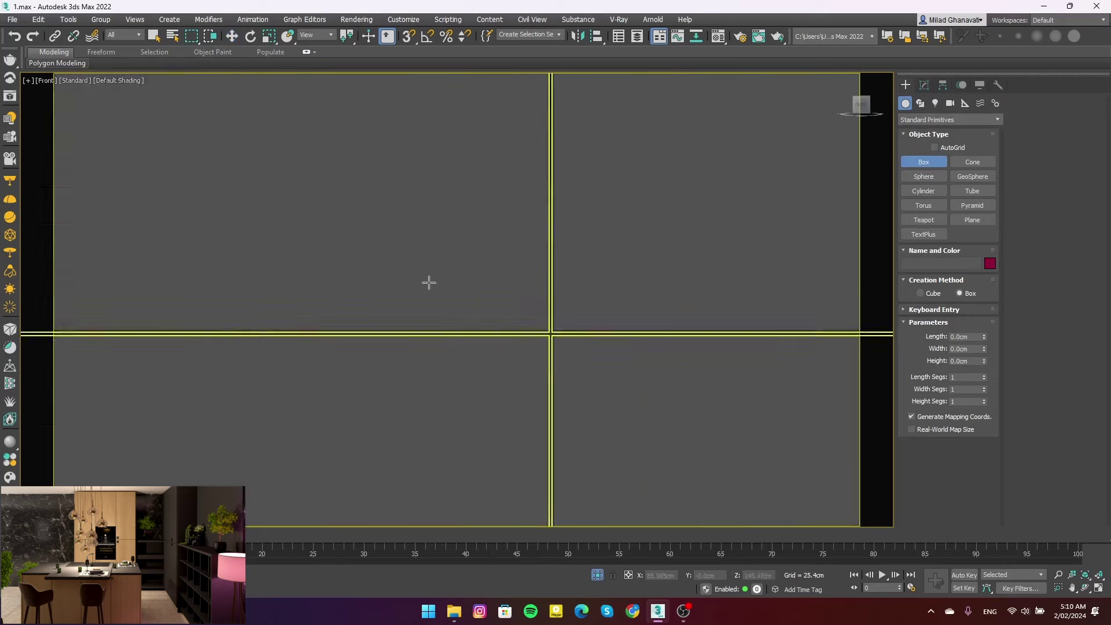
left_click_drag(487, 238, 527, 310)
left_click(544, 299)
key("w")
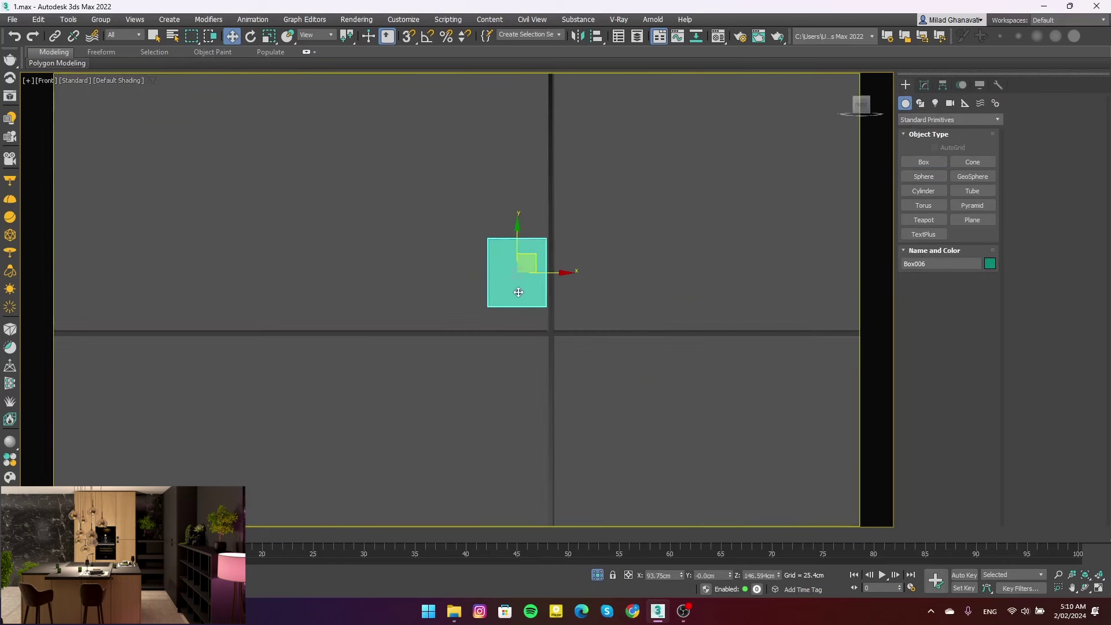
key("p")
scroll(479, 301, "down", 5)
middle_click_drag(479, 301, 880, 359, "alt")
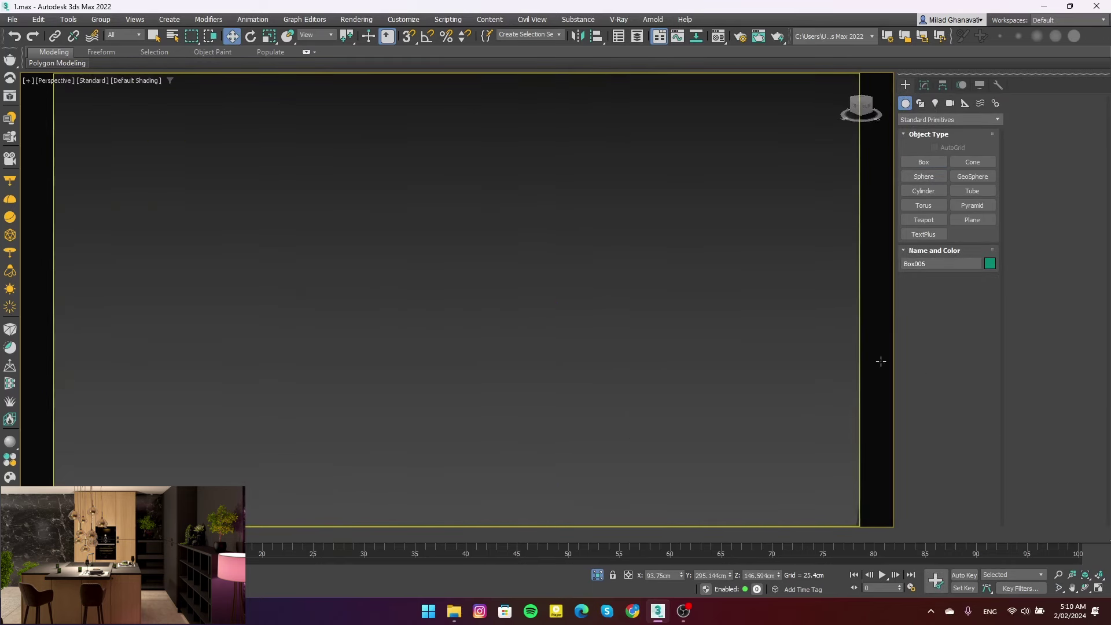
scroll(494, 353, "up", 5)
scroll(477, 355, "down", 5)
mouse_move(476, 355)
middle_mouse_down()
mouse_move(629, 341)
mouse_move(627, 331)
middle_mouse_up()
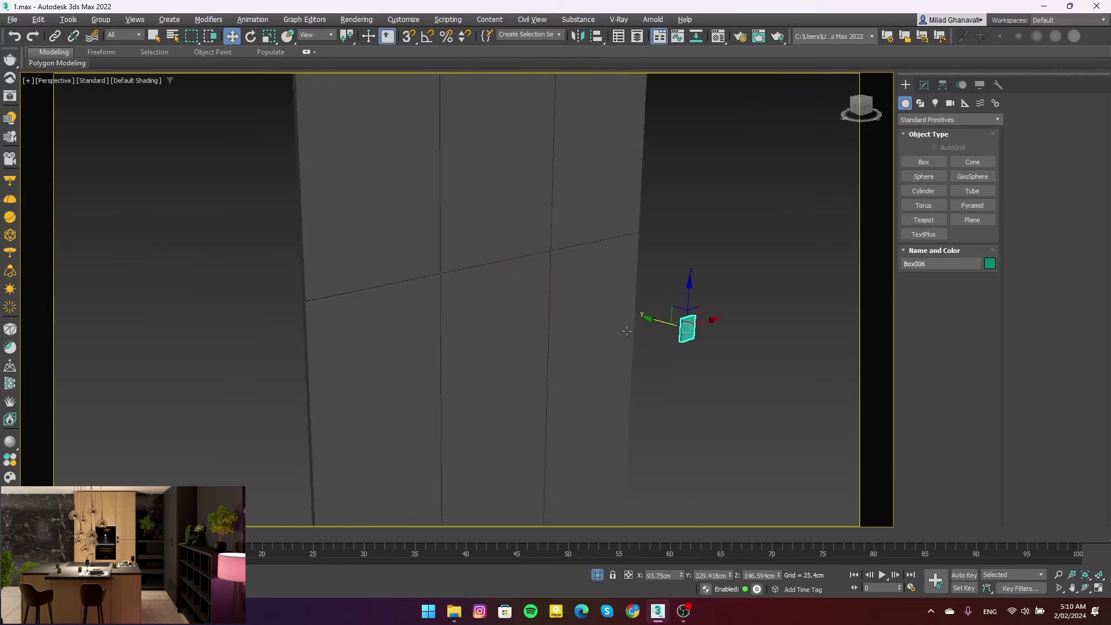
Turn on edged faces and set the box's width segments to 5
scroll(391, 243, "up", 3)
scroll(479, 275, "up", 1)
scroll(496, 281, "up", 1)
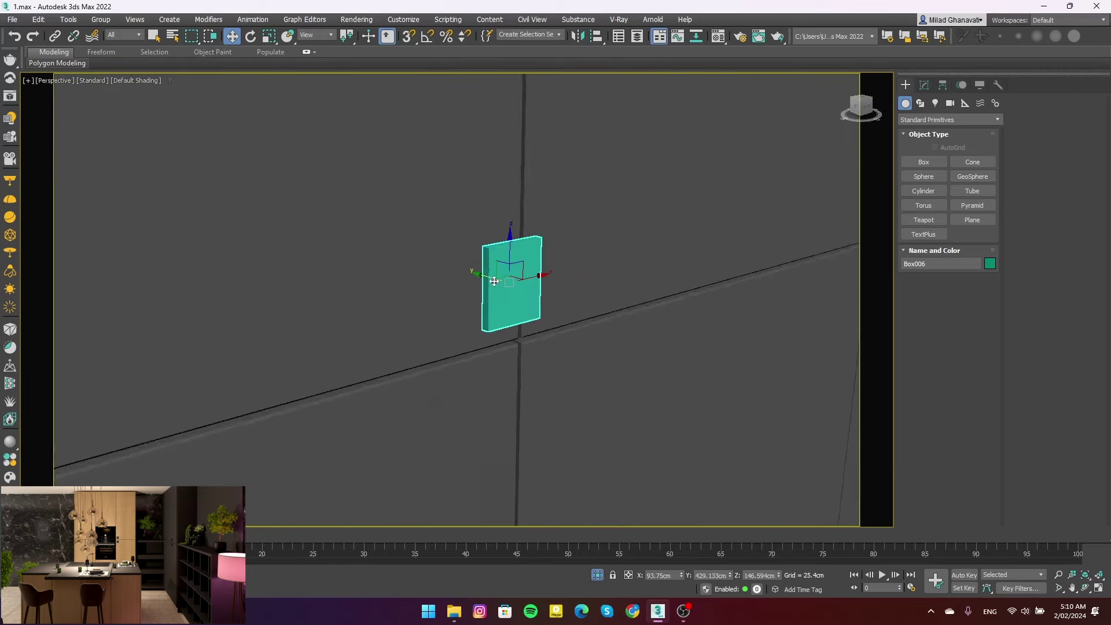
mouse_move(496, 280)
middle_mouse_down("alt")
mouse_move(550, 320)
mouse_move(518, 285)
mouse_move(685, 303)
mouse_move(467, 290)
middle_mouse_up("alt")
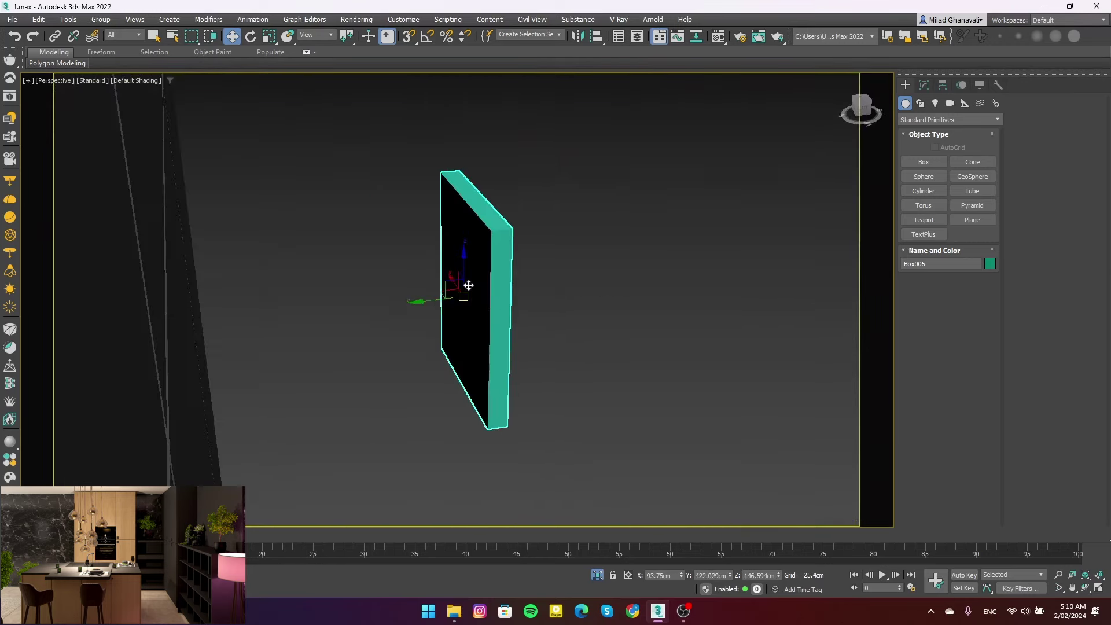
scroll(501, 273, "up", 2)
left_click(924, 85)
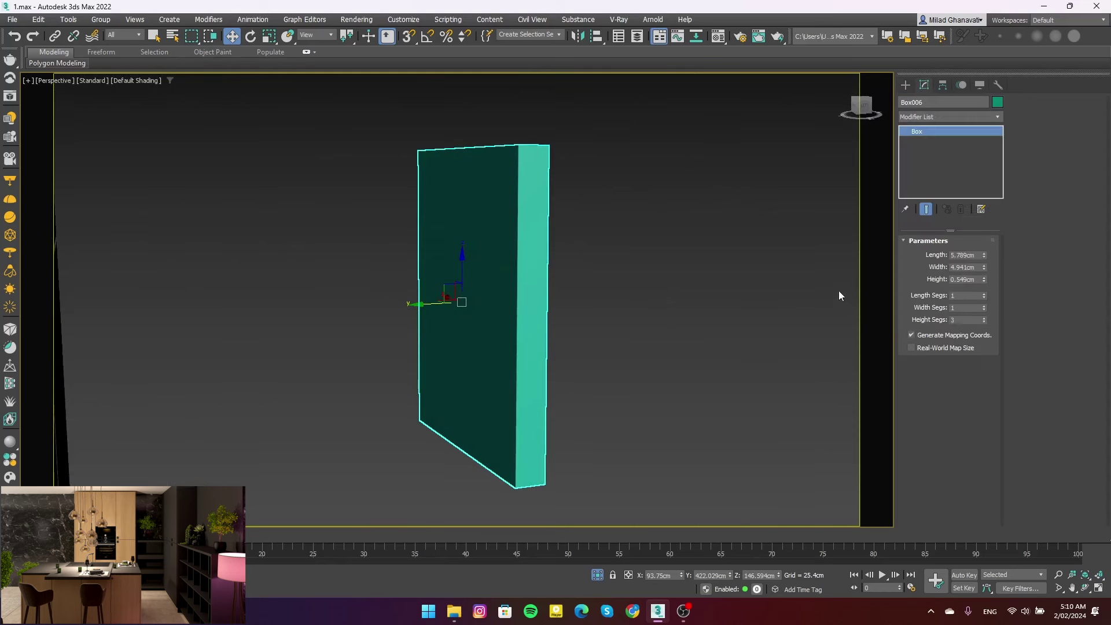
key("F4")
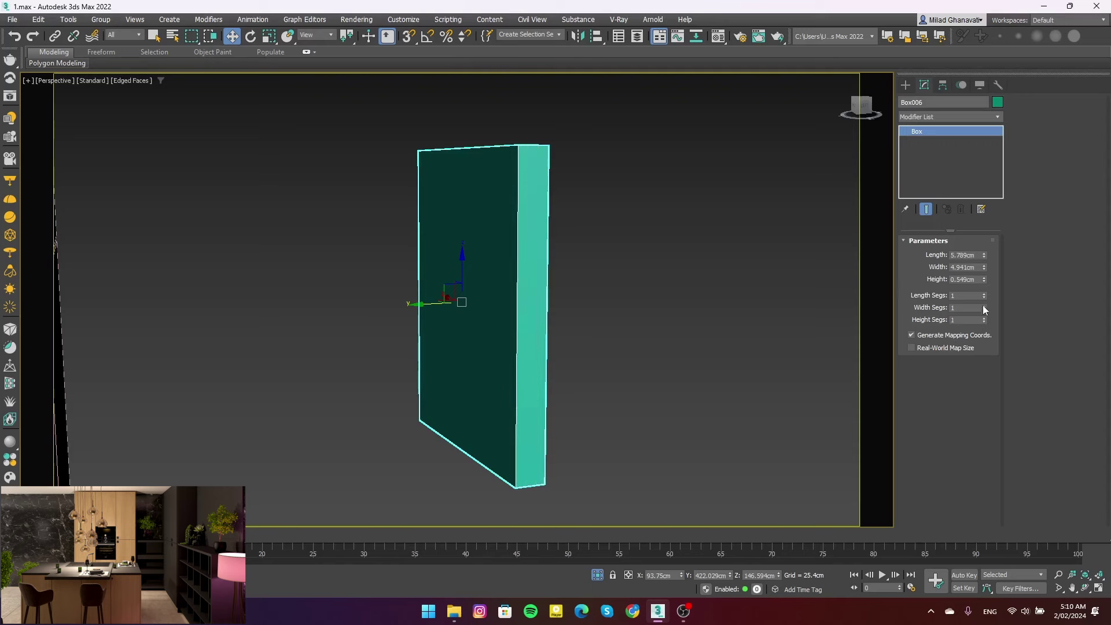
left_click(982, 304)
Convert the small box to an editable poly and select one end face
right_click(524, 243)
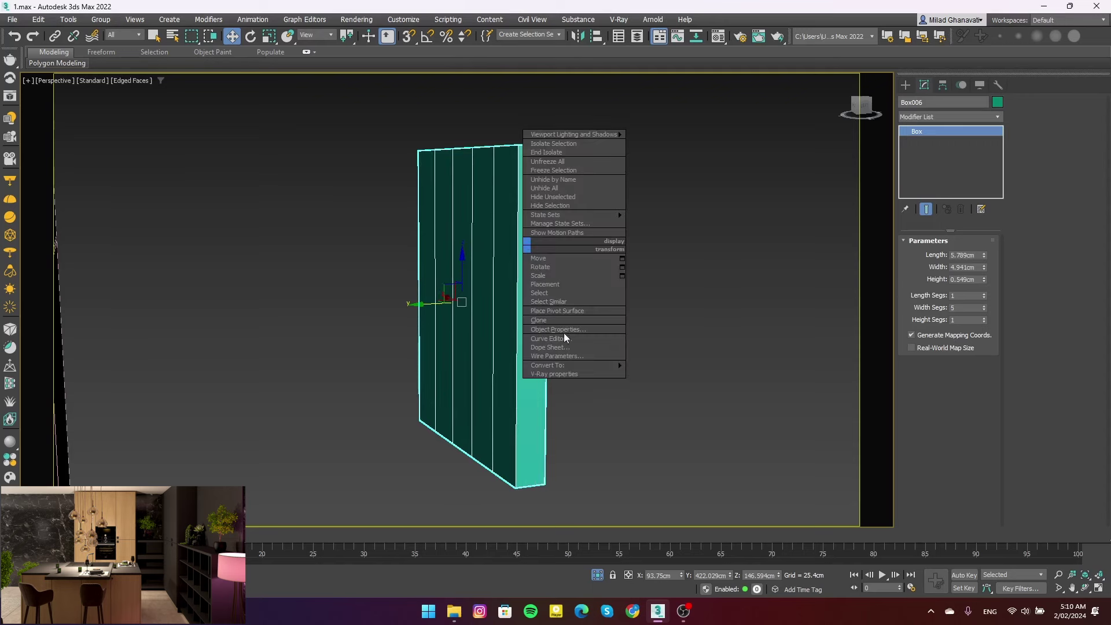
left_click(654, 371)
left_click(960, 254)
left_click(449, 318)
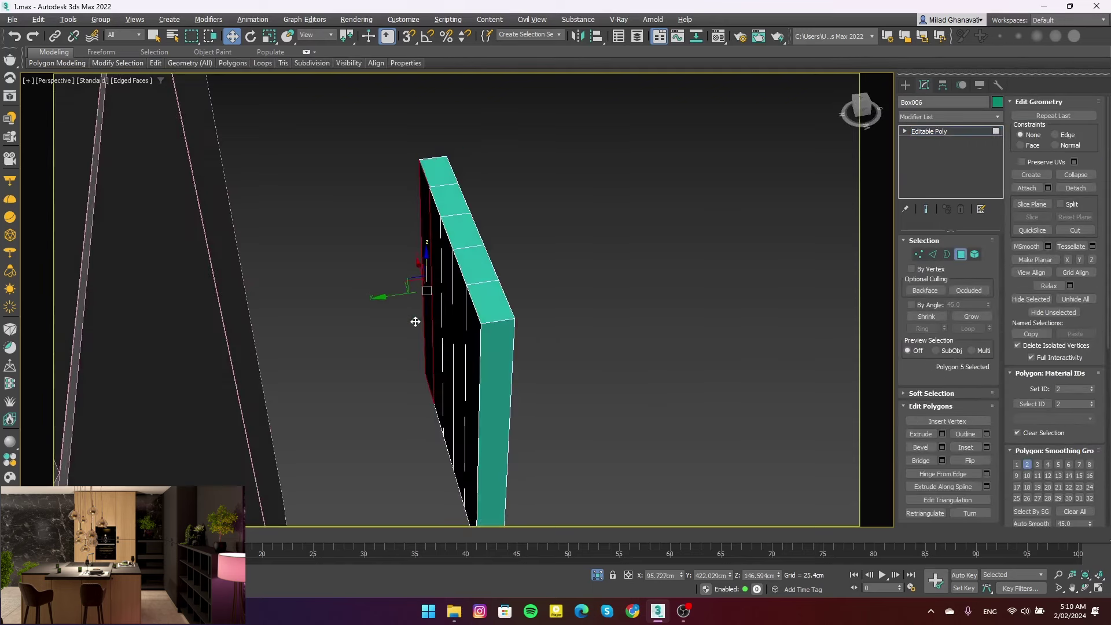
middle_click_drag(449, 318, 582, 337, "alt")
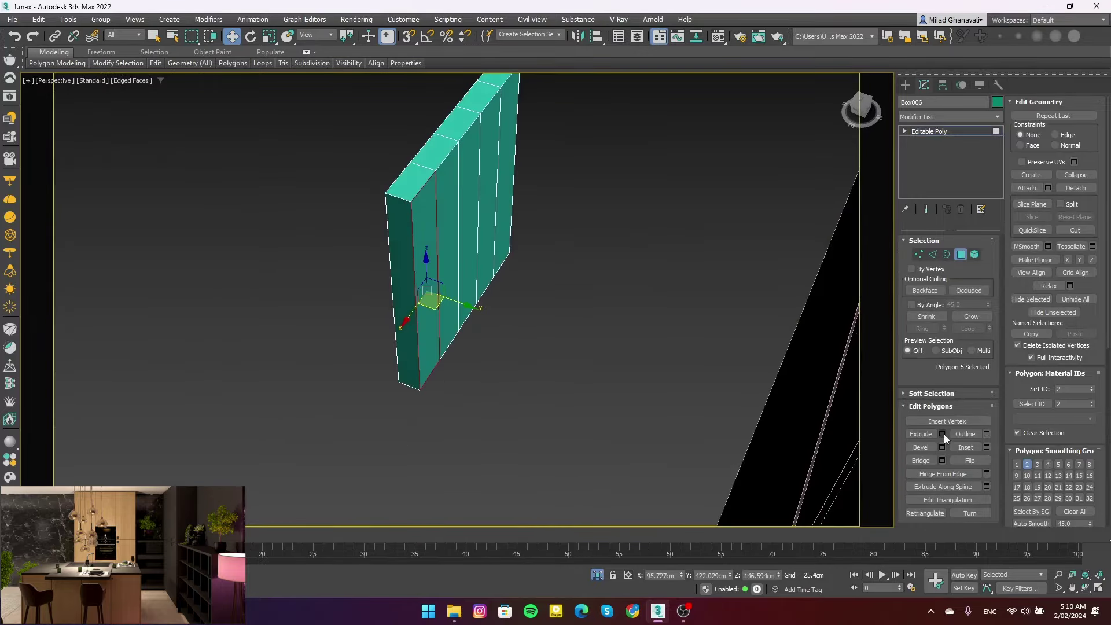
Extrude the selected face 16 cm to form the L-shaped handle
key("shift+e")
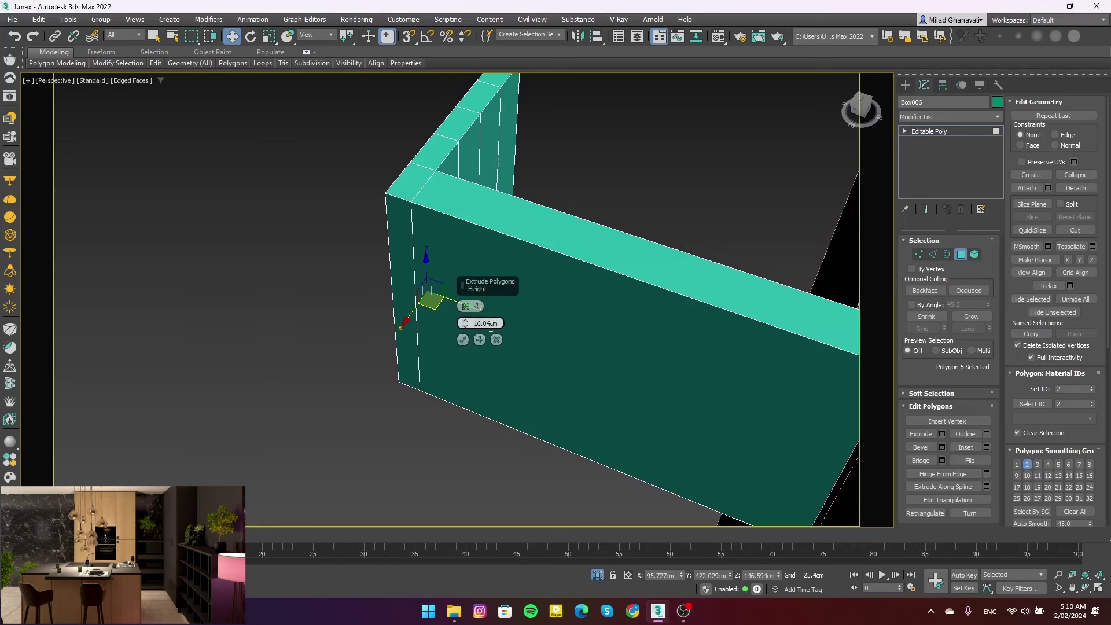
key("Num_Lock")
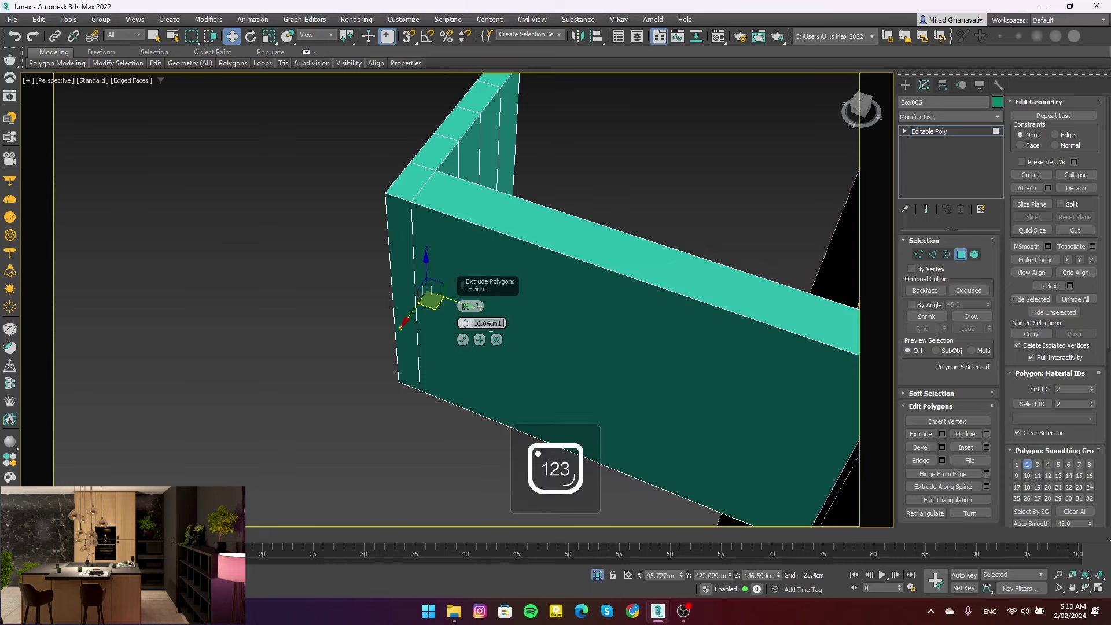
type("1.5")
scroll(491, 325, "down", 3)
key("Return")
key("4")
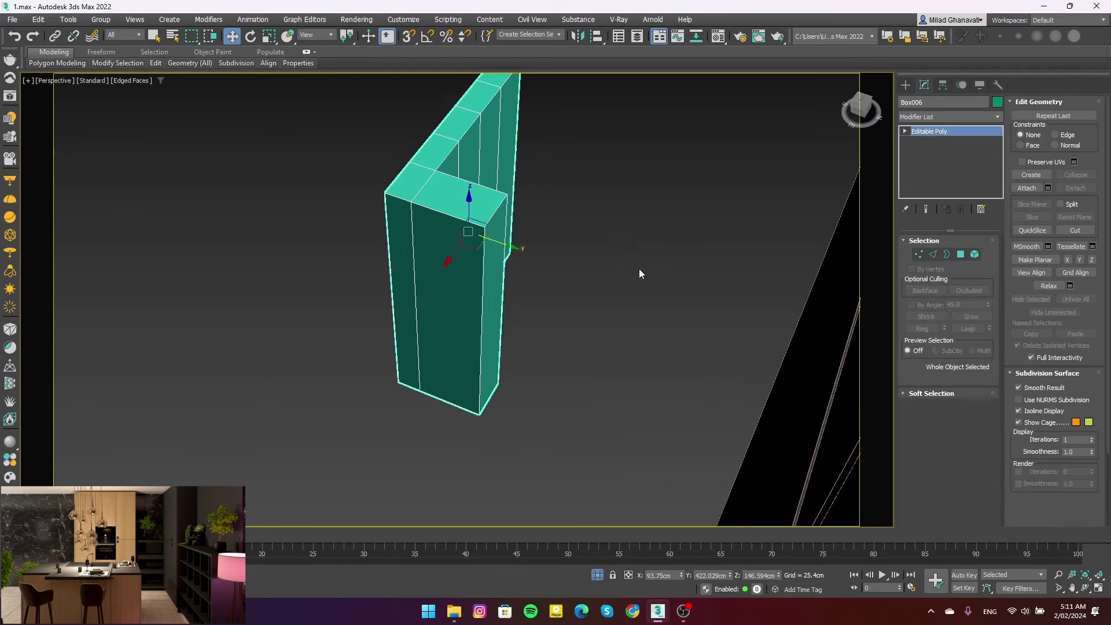
scroll(613, 273, "down", 5)
middle_click_drag(614, 273, 728, 243, "alt")
Shift-drag clones of the handle into a two-by-two grid, then start Mirror on one pair
key("t")
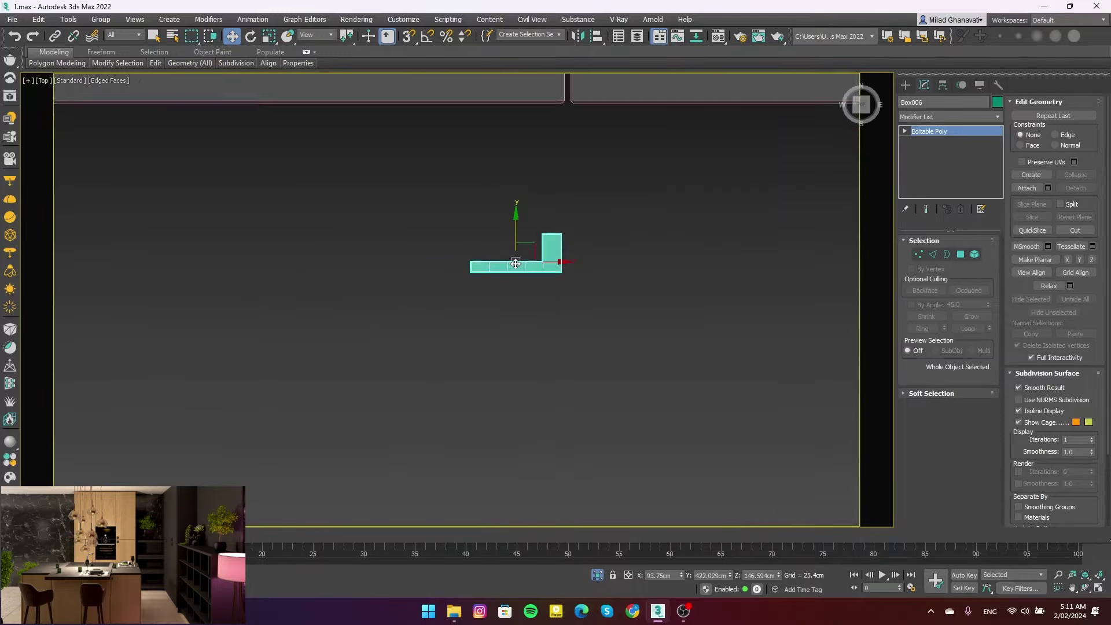
scroll(504, 220, "up", 3)
scroll(495, 225, "up", 2)
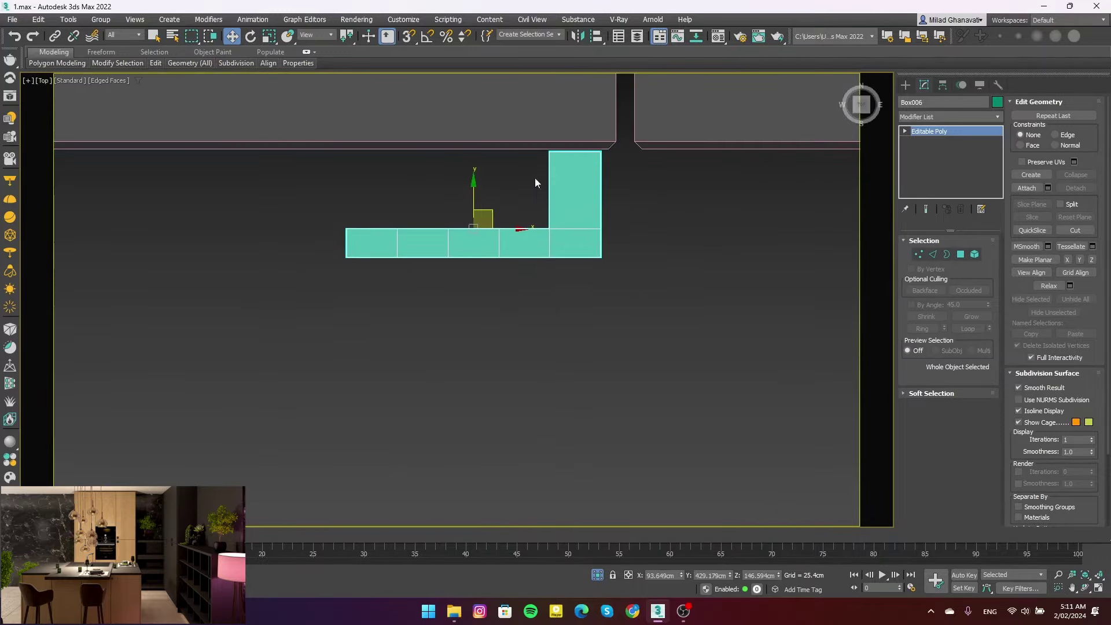
scroll(555, 174, "up", 5)
key("f")
scroll(549, 198, "down", 3)
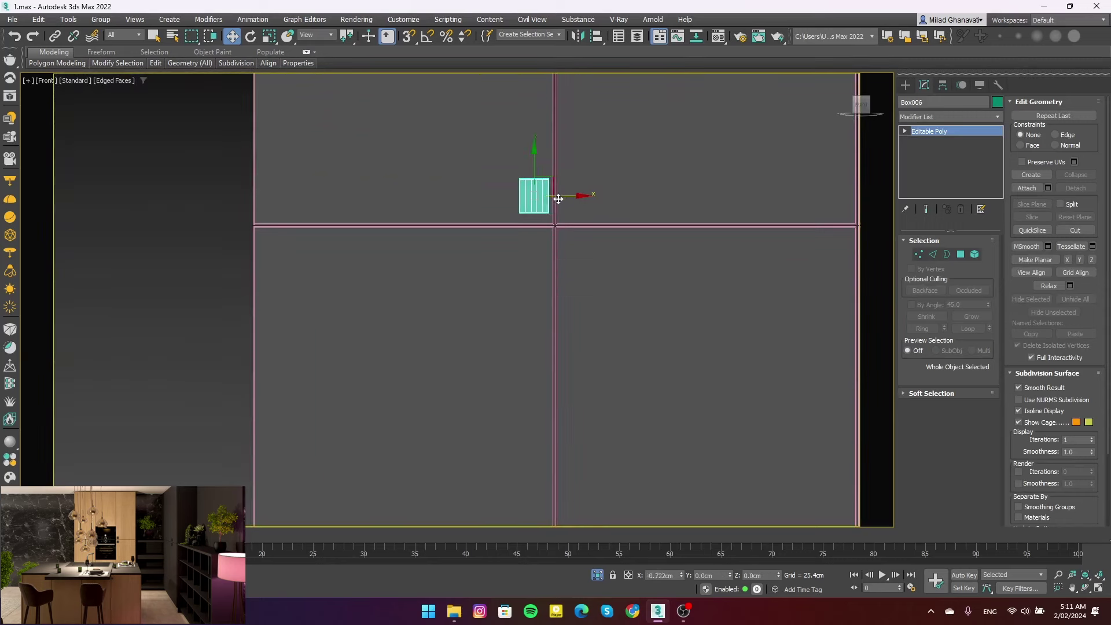
scroll(536, 197, "up", 2)
scroll(535, 200, "up", 3)
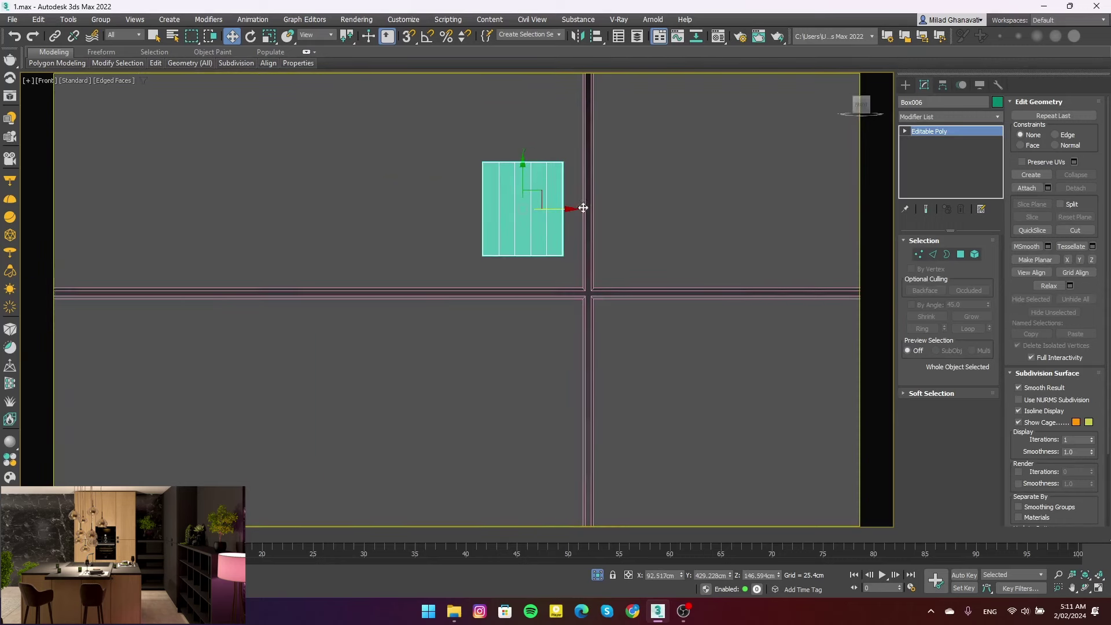
mouse_move(525, 229)
left_mouse_down("shift")
mouse_move(526, 348)
mouse_move(524, 266)
mouse_move(658, 291)
left_mouse_up("shift")
left_click(564, 353)
left_click(572, 351)
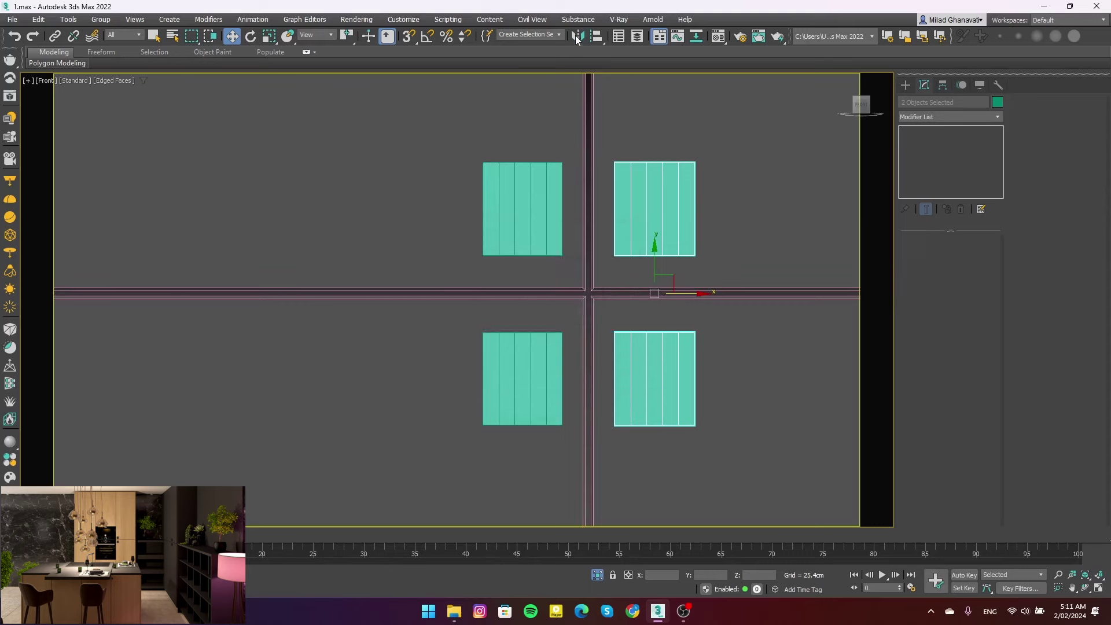
left_click(578, 36)
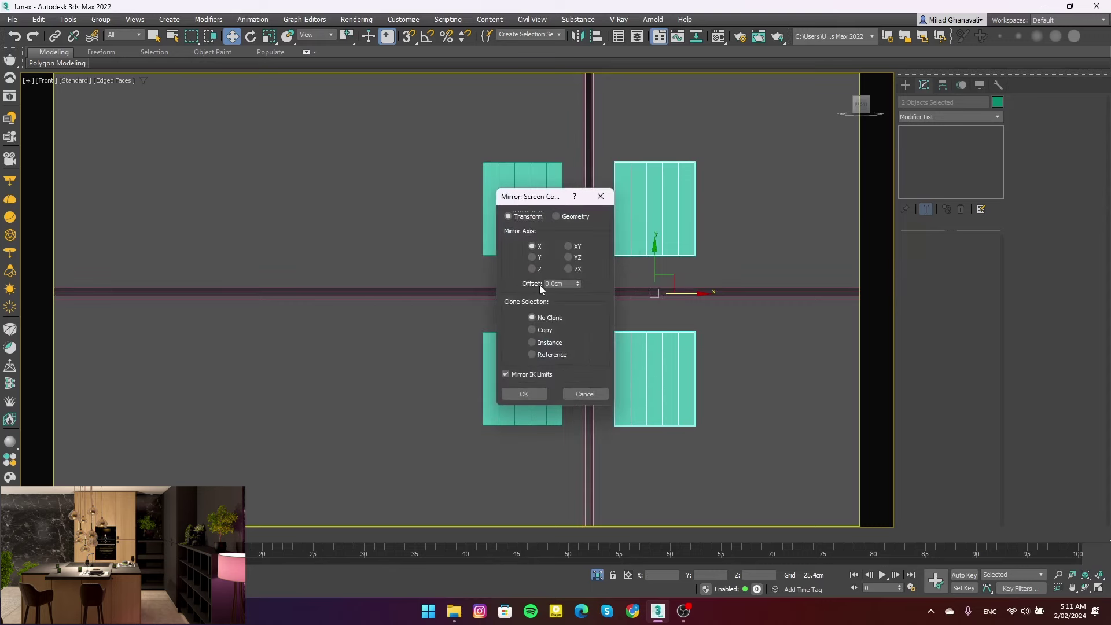
Mirror the handle pair on X and clone a copy onto the tall cabinet doors
left_click(524, 393)
middle_click_drag(594, 293, 619, 311, "alt")
scroll(620, 311, "down", 5)
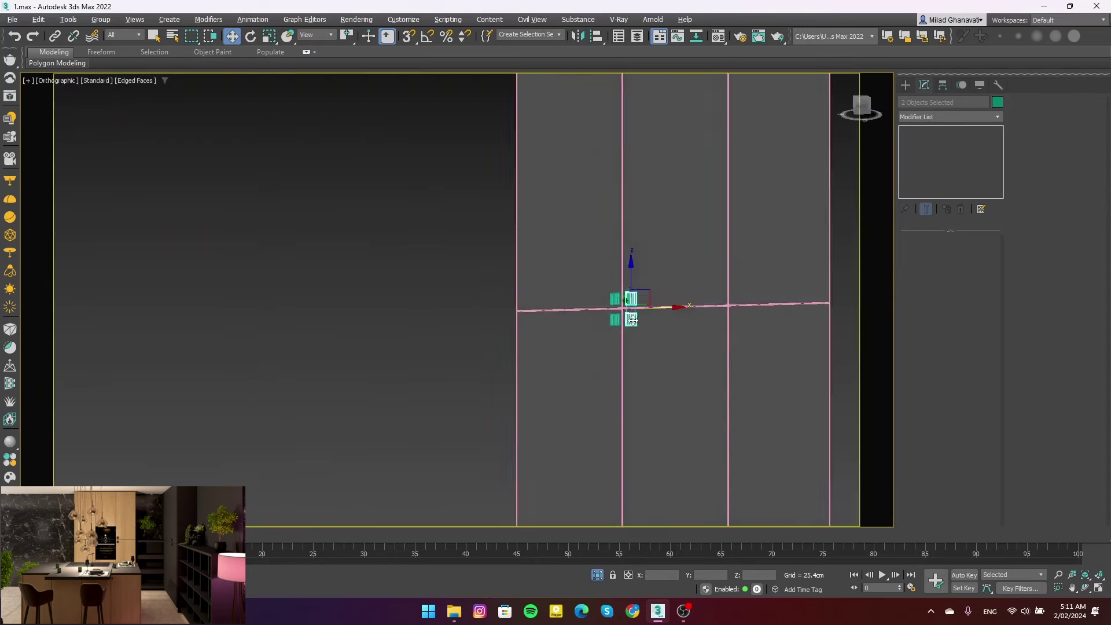
scroll(631, 320, "up", 3)
key("f")
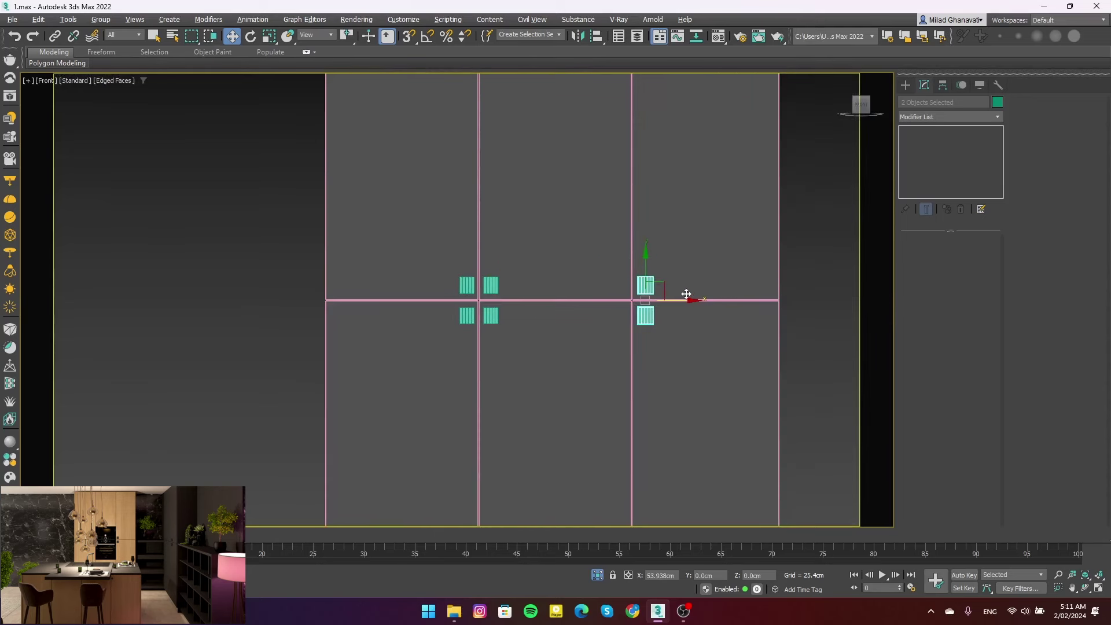
left_click_drag(686, 293, 683, 293, "shift")
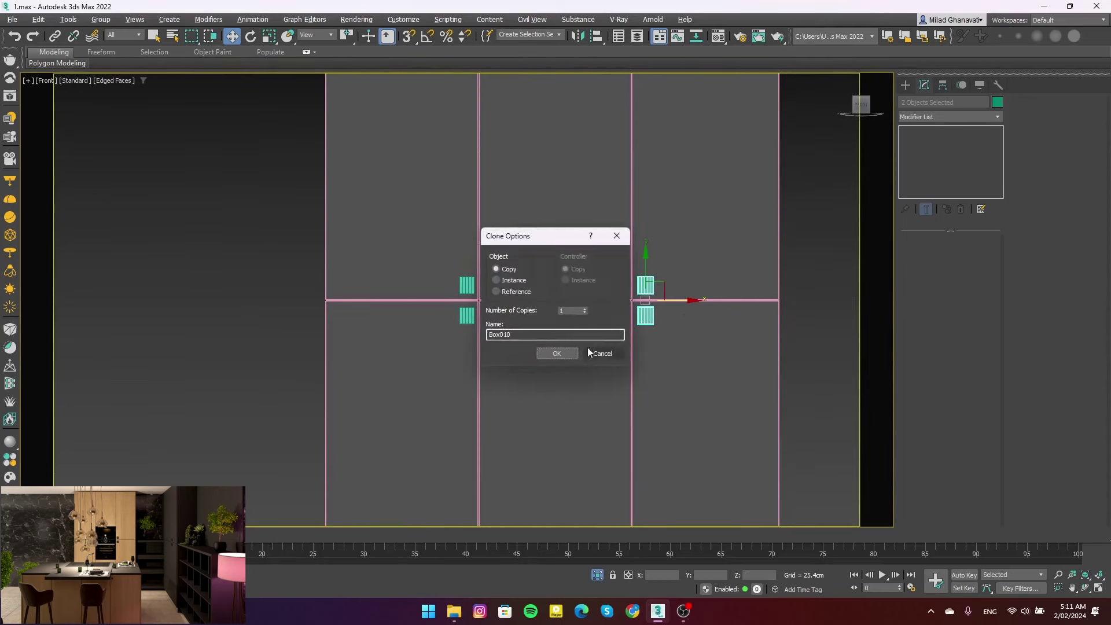
left_click(573, 350)
Copy another handle pair toward the side cabinet and rotate it with angle snap
key("c")
key("p")
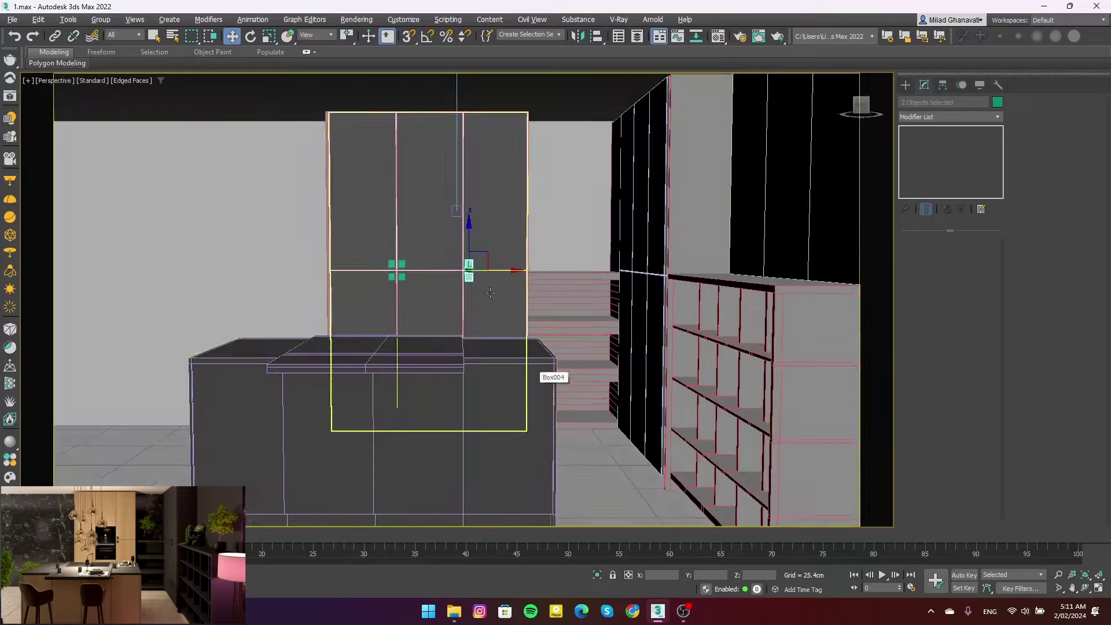
middle_click_drag(531, 379, 462, 350, "alt")
mouse_move(401, 301)
left_mouse_down("shift")
mouse_move(558, 223)
mouse_move(493, 257)
left_mouse_up("shift")
left_click(564, 352)
scroll(549, 222, "up", 2)
key("e")
key("a")
In Left view, place the pair on the side cabinet, mirror it on Y, and copy it to the next door
key("l")
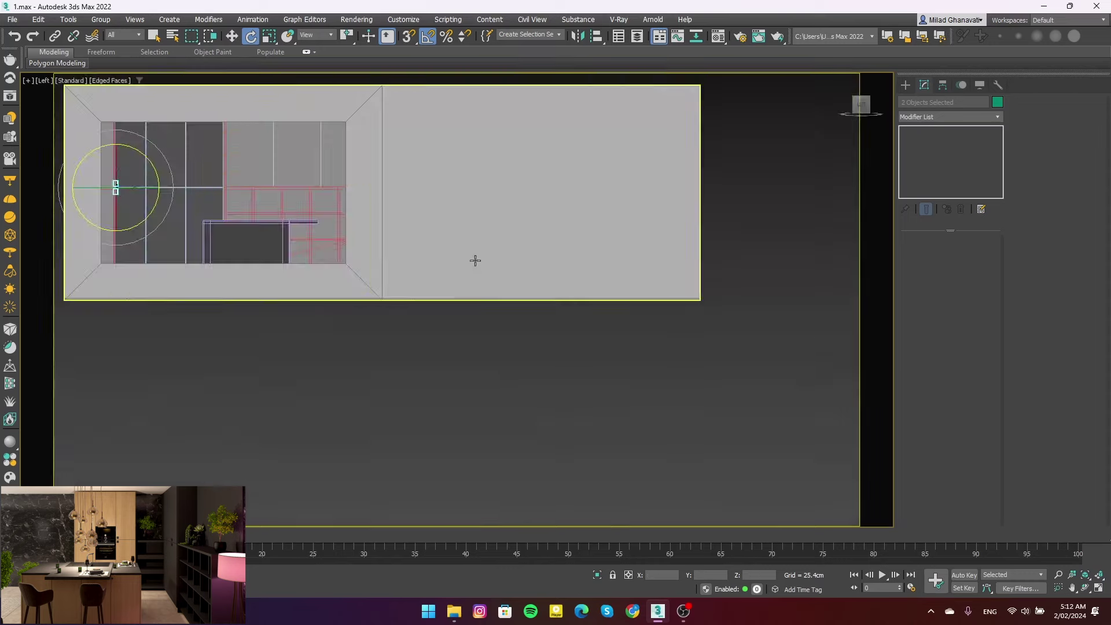
key("z")
key("F3")
scroll(476, 272, "down", 3)
key("w")
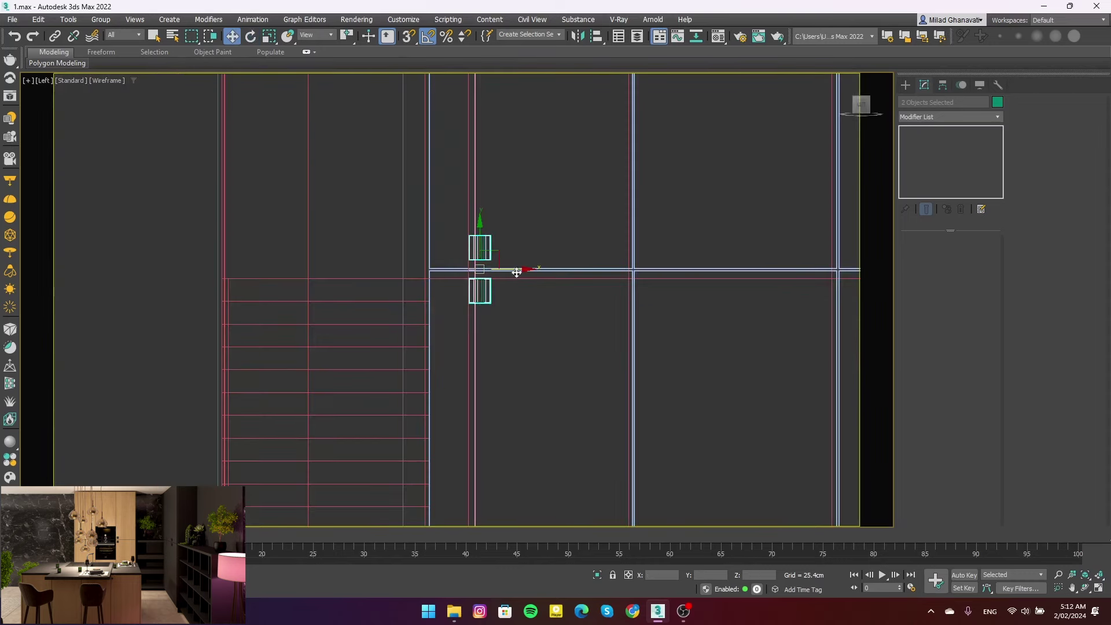
scroll(399, 294, "down", 2)
mouse_move(385, 295)
left_mouse_down()
mouse_move(649, 287)
mouse_move(624, 298)
left_mouse_up()
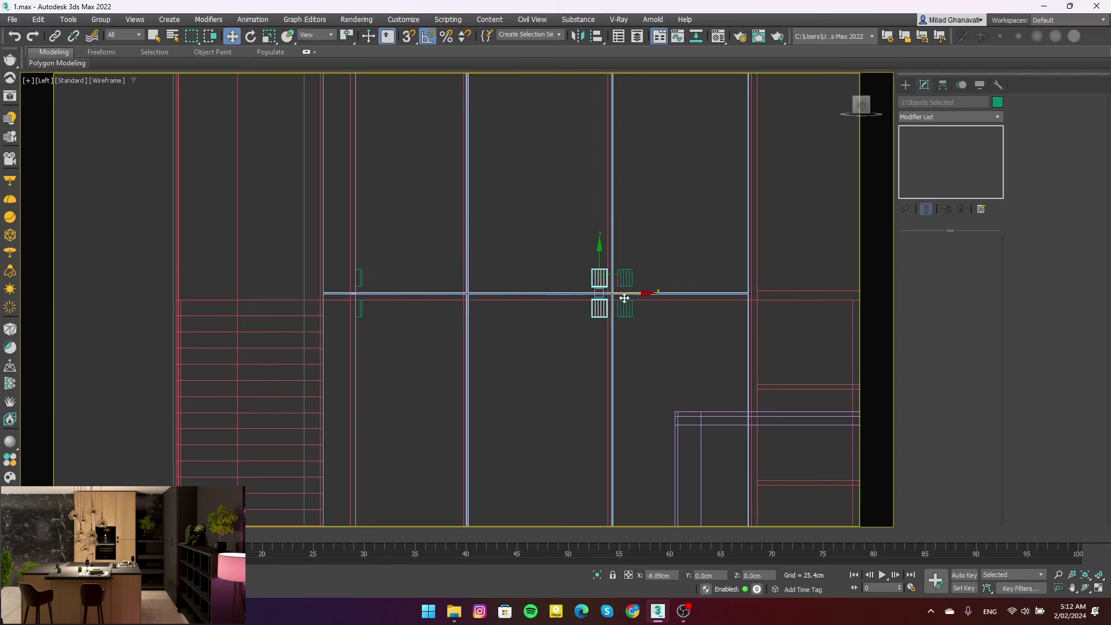
left_click(566, 354)
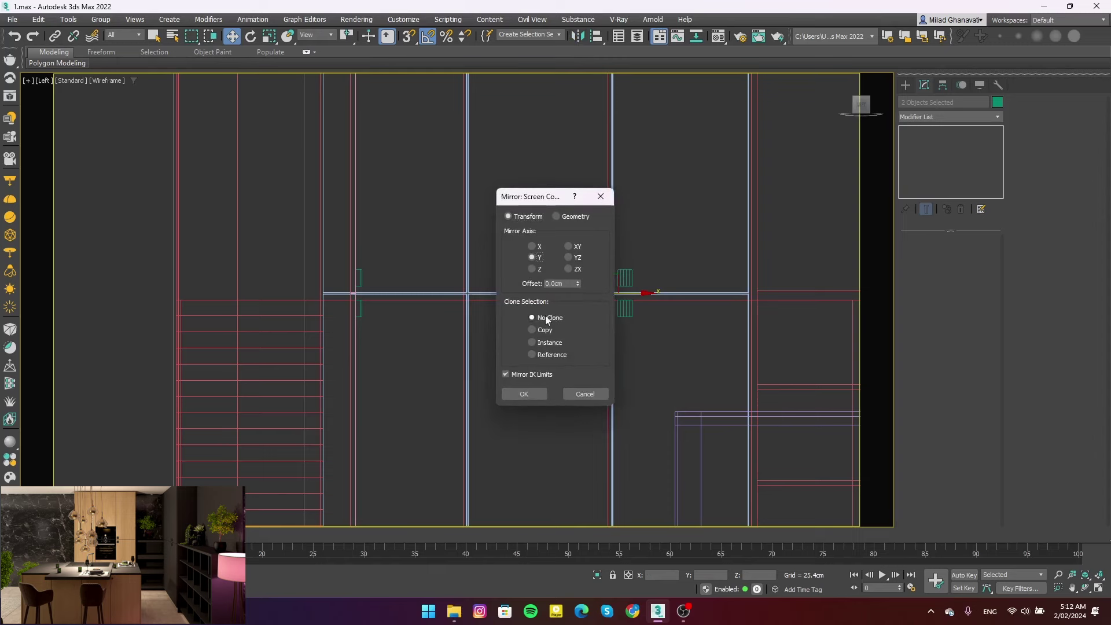
left_click(524, 394)
left_click_drag(625, 298, 482, 300, "shift")
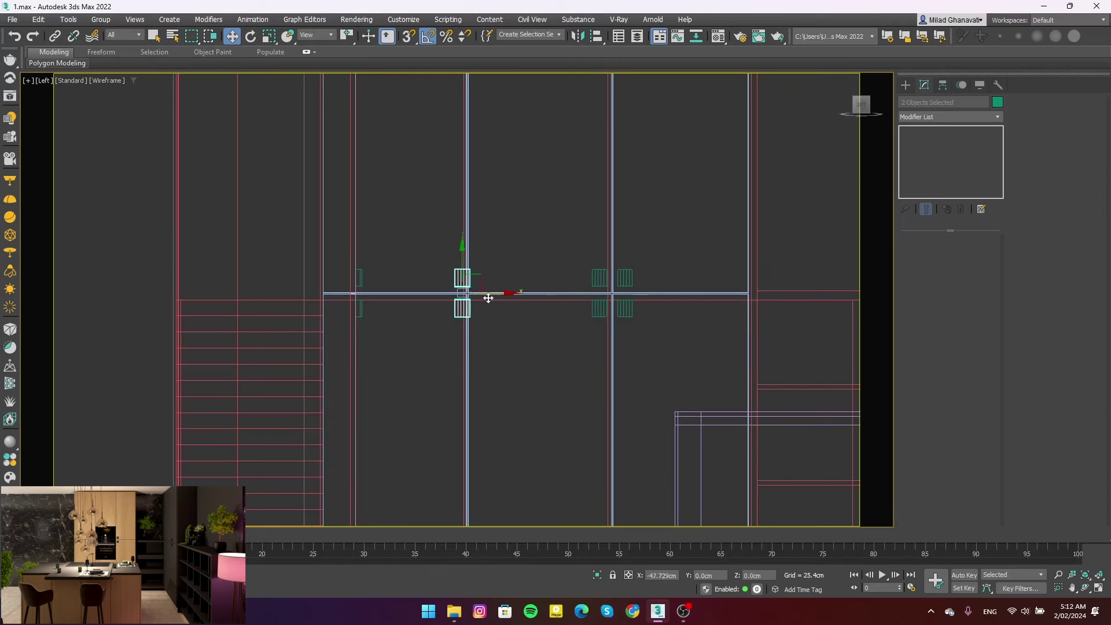
left_click(550, 352)
mouse_move(550, 352)
middle_mouse_down("alt")
mouse_move(428, 322)
mouse_move(532, 320)
middle_mouse_up("alt")
View the new handles through the kitchen camera, shaded with Edged Faces, and select one handle
key("l")
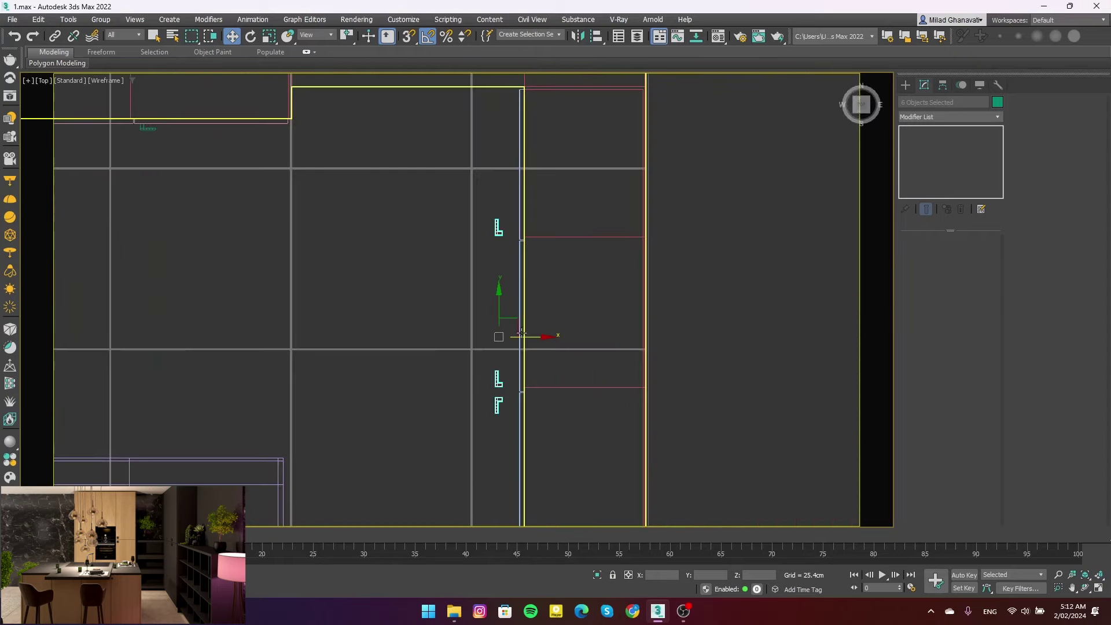
key("t")
scroll(530, 411, "up", 5)
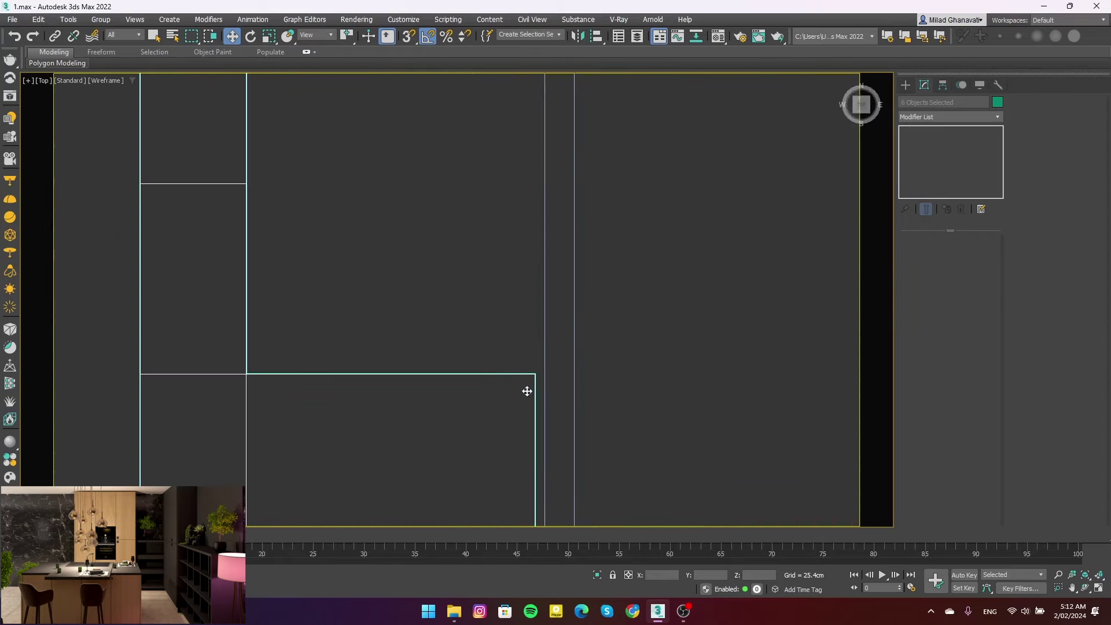
scroll(528, 386, "up", 1)
key("c")
left_click(577, 208)
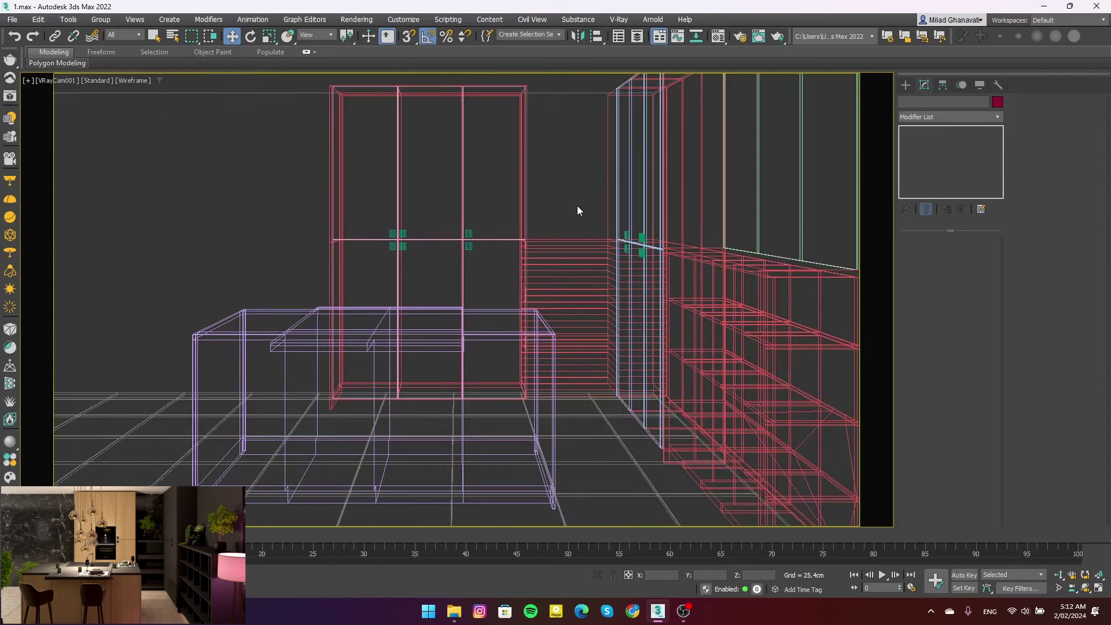
key("F3")
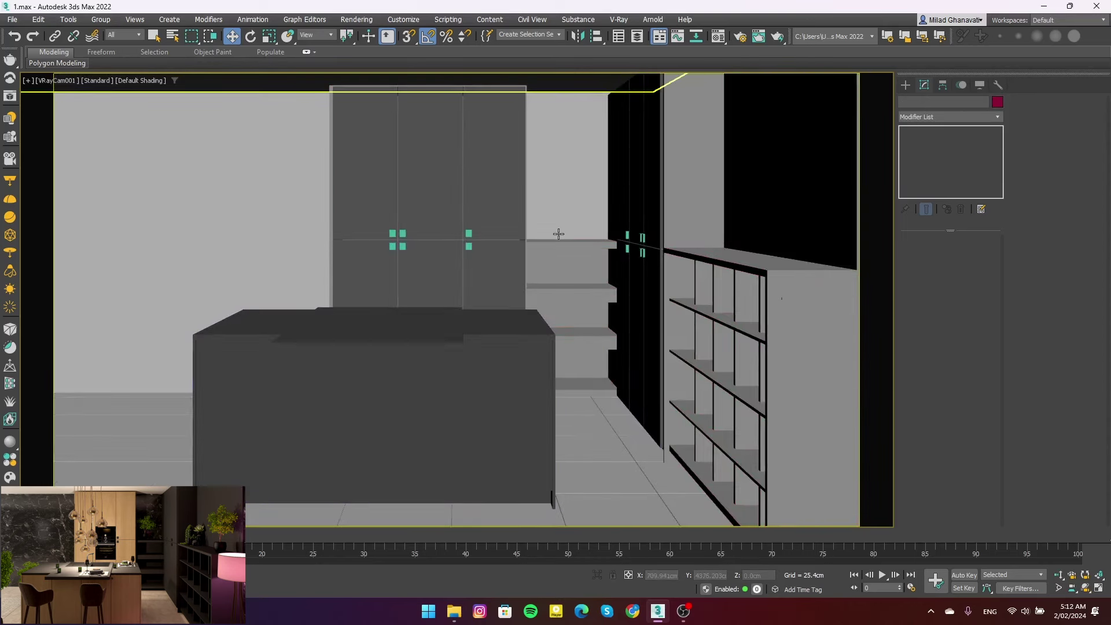
key("F4")
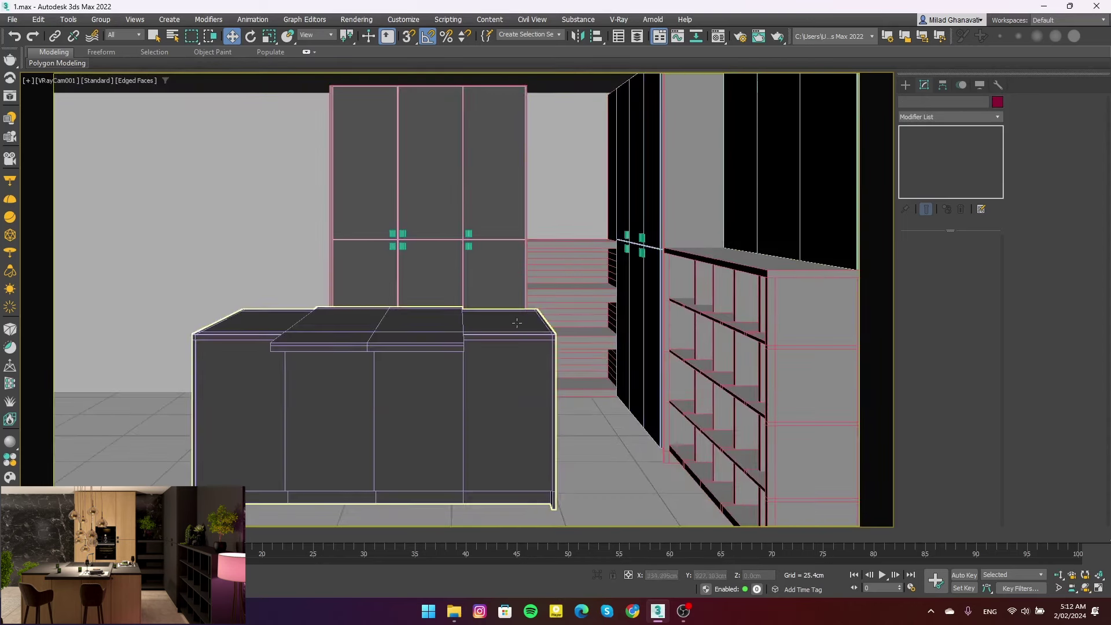
left_click(409, 234)
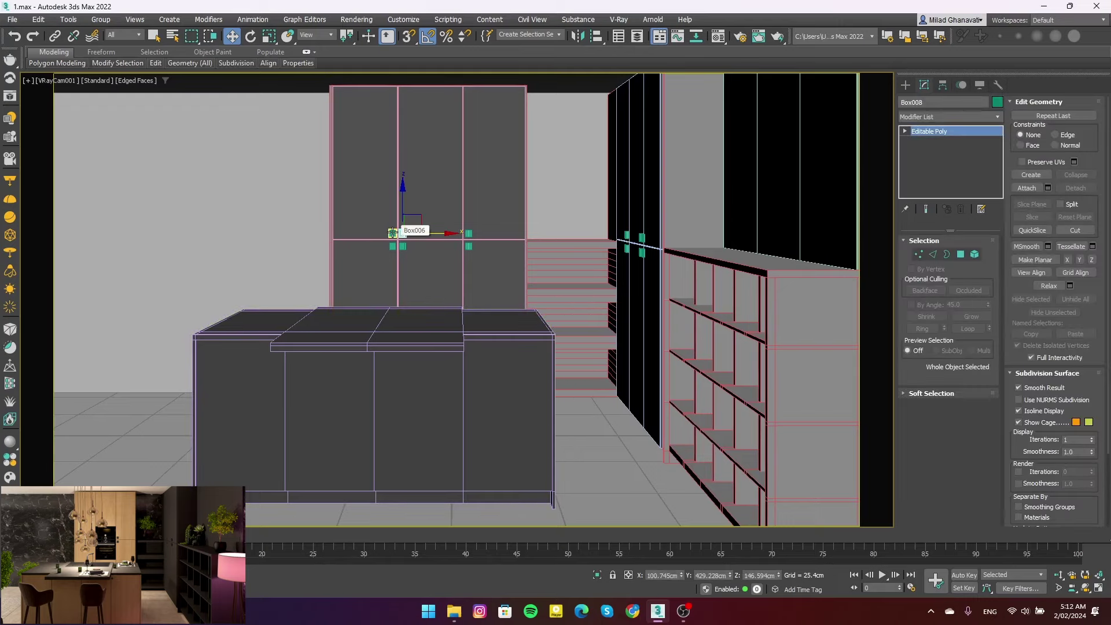
Clone the handles down to the island cabinet and frame them in Front view
key("t")
scroll(409, 290, "down", 5)
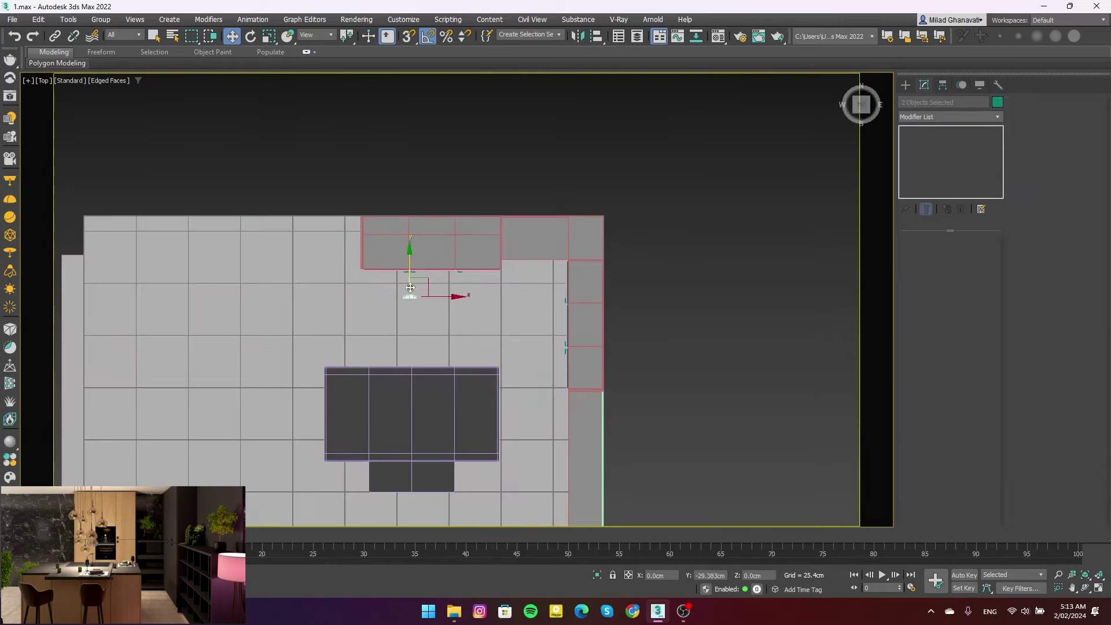
left_click_drag(463, 278, 466, 444, "shift")
key("Return")
key("p")
key("z")
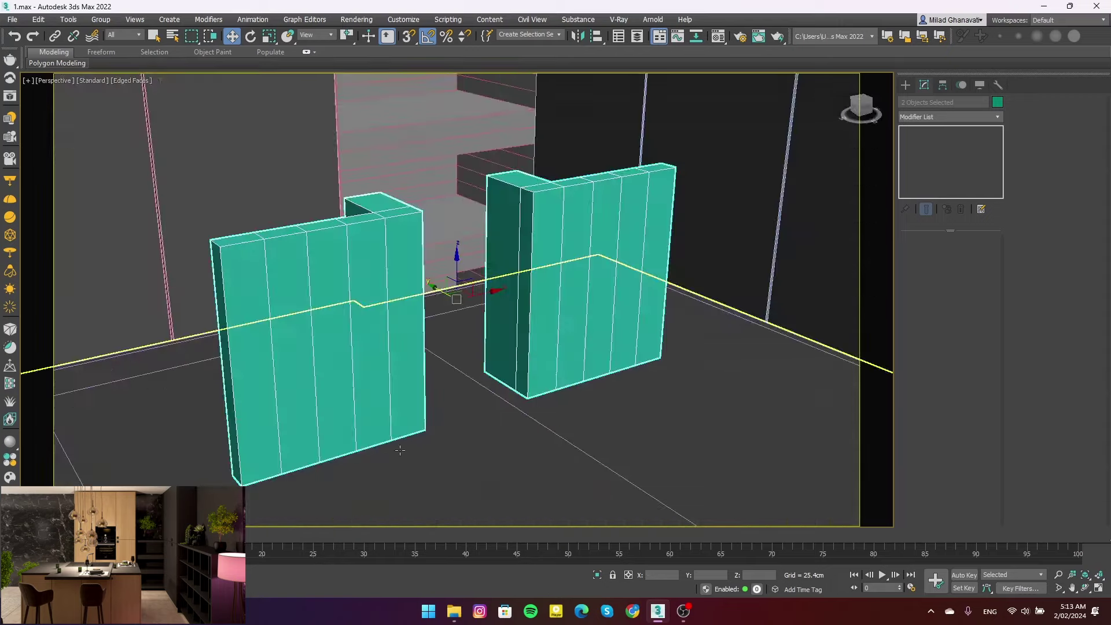
scroll(455, 303, "down", 3)
left_click(451, 388, "ctrl")
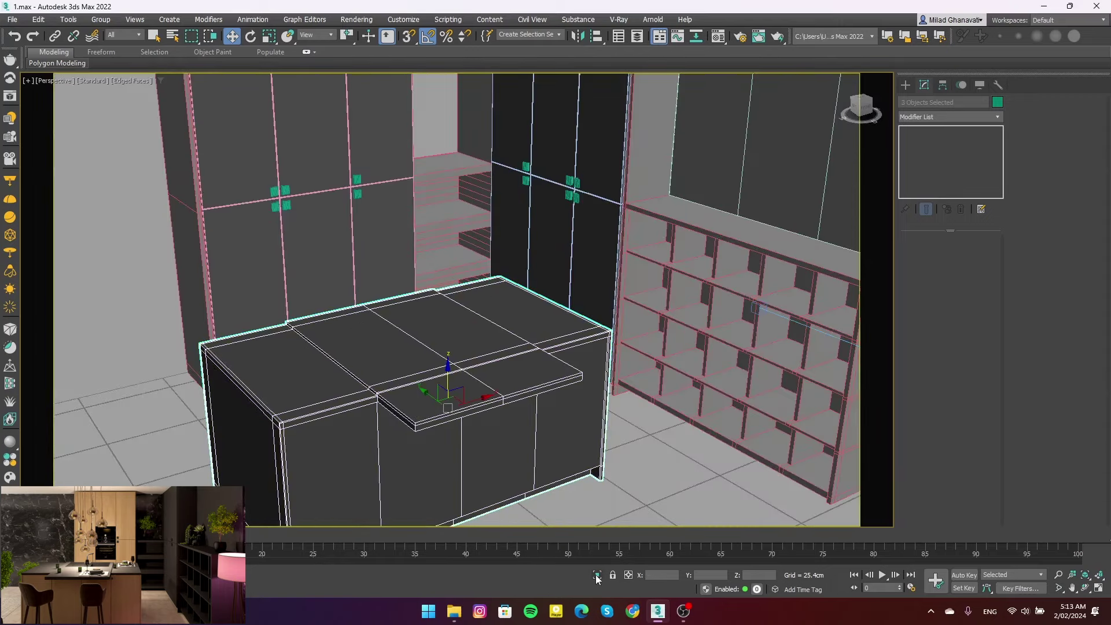
key("f")
key("z")
left_click(490, 312, "alt")
scroll(494, 313, "up", 3)
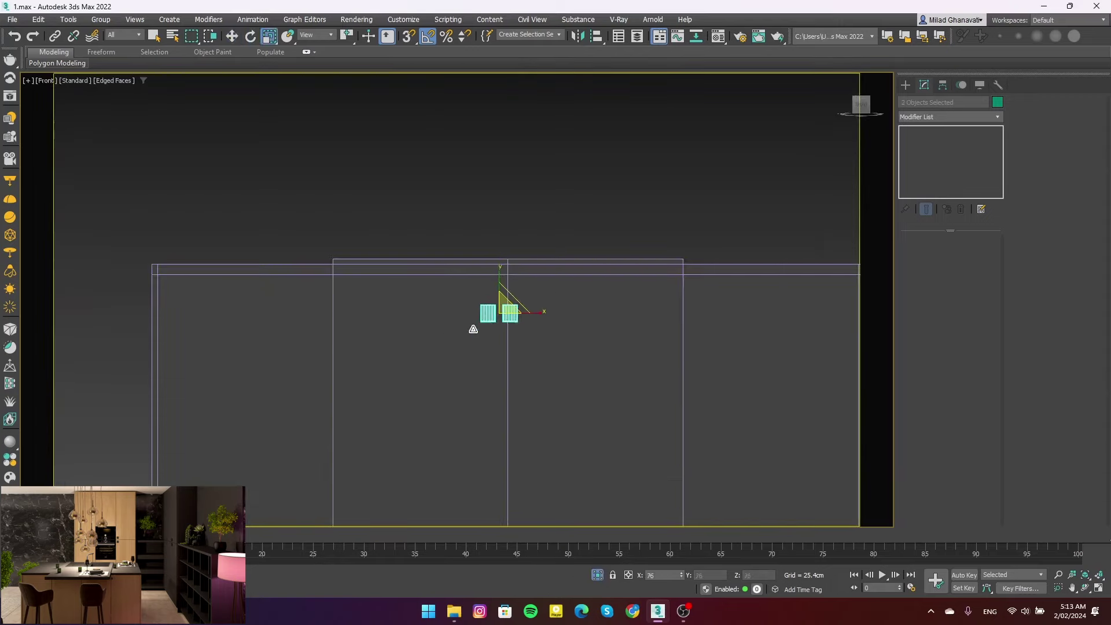
scroll(503, 303, "down", 2)
Raise the two handles toward the island top and copy them across to the right
mouse_move(518, 292)
left_mouse_down()
mouse_move(289, 254)
mouse_move(348, 246)
left_mouse_up()
scroll(267, 278, "up", 5)
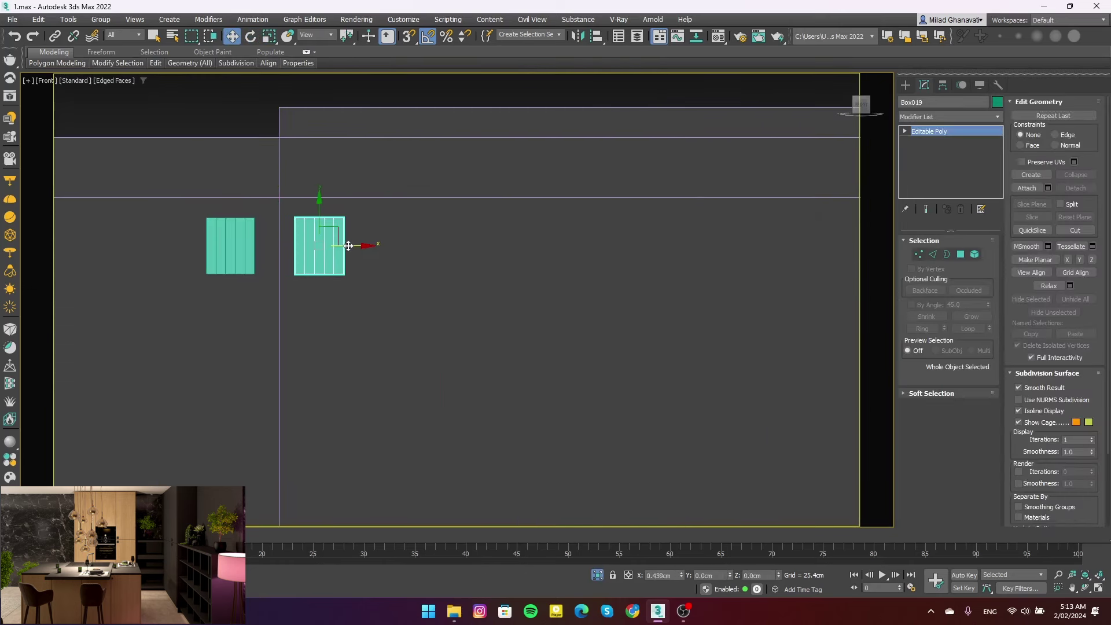
scroll(251, 255, "down", 5)
left_click_drag(250, 255, 531, 259, "shift")
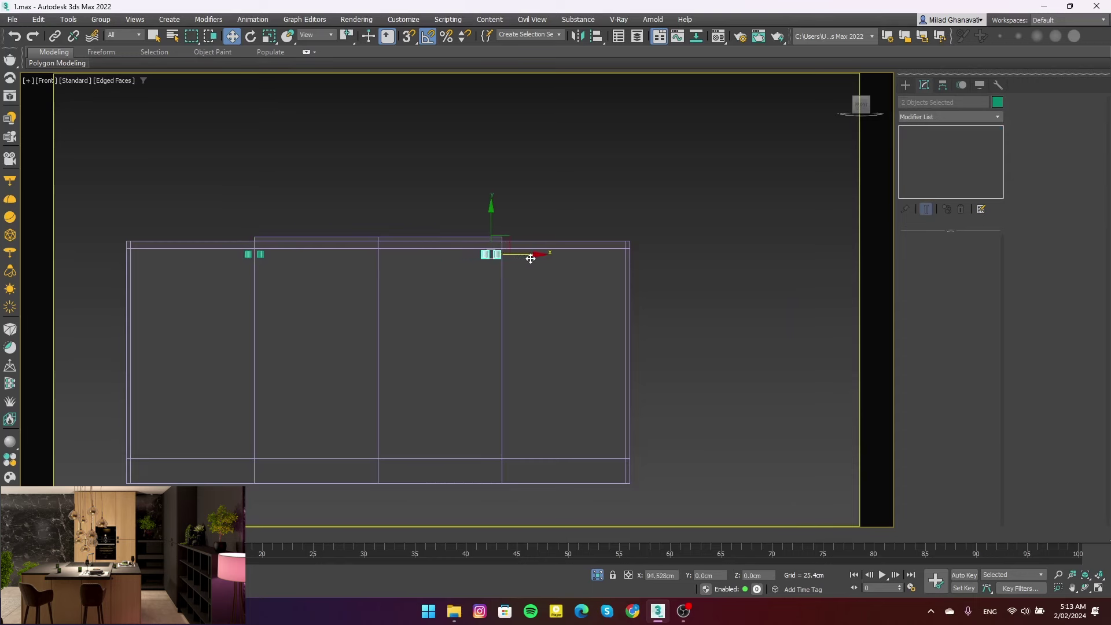
left_click(556, 354)
key("z")
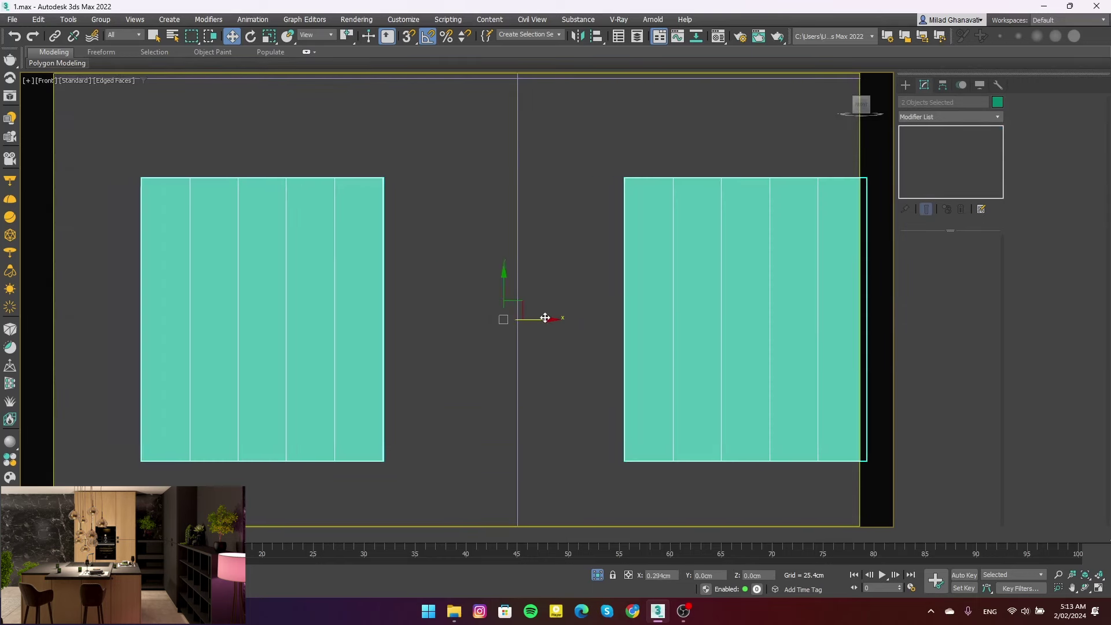
left_click_drag(512, 317, 561, 317)
scroll(561, 317, "down", 5)
left_click_drag(335, 249, 268, 324, "ctrl")
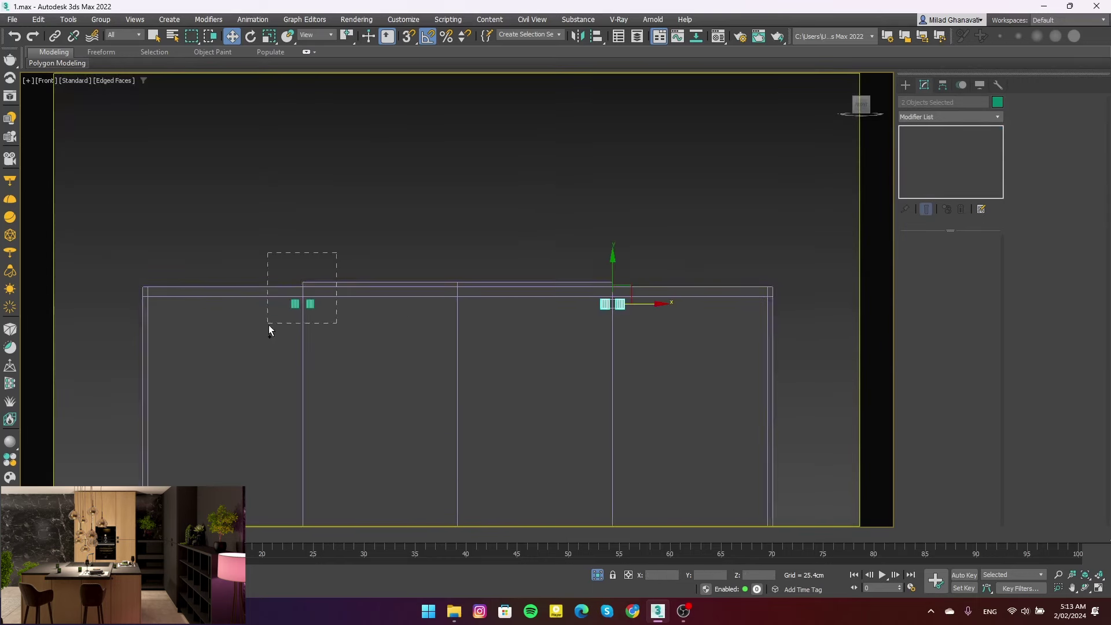
left_click(412, 253)
scroll(412, 252, "down", 3)
Select two island handles in Perspective and move them slightly lower on the doors
key("c")
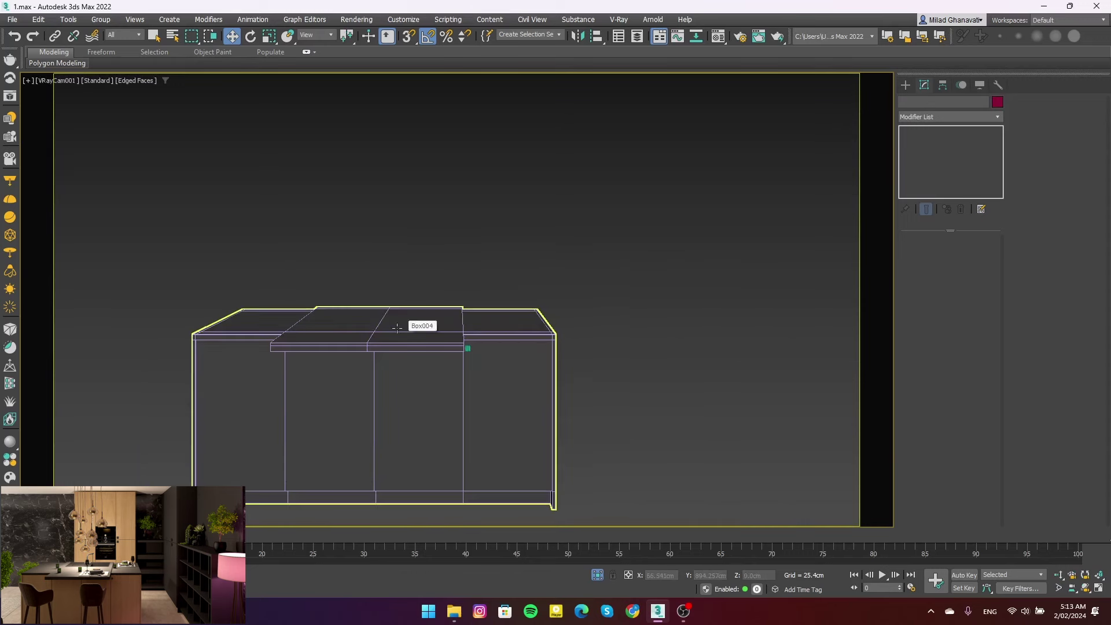
key("p")
middle_click_drag(393, 363, 425, 397, "alt")
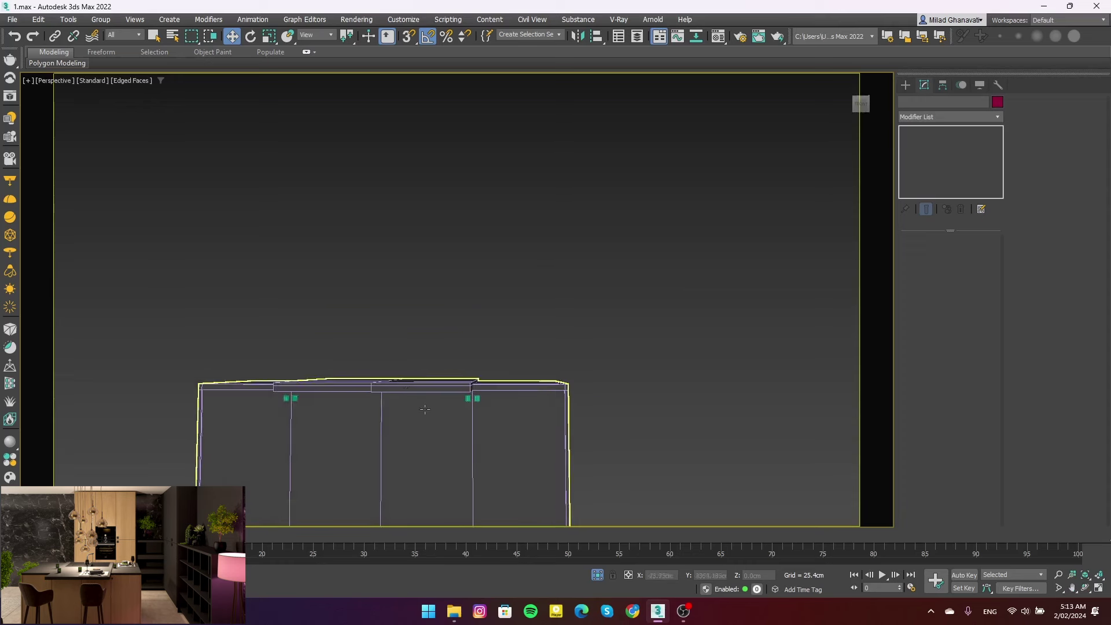
scroll(446, 347, "up", 4)
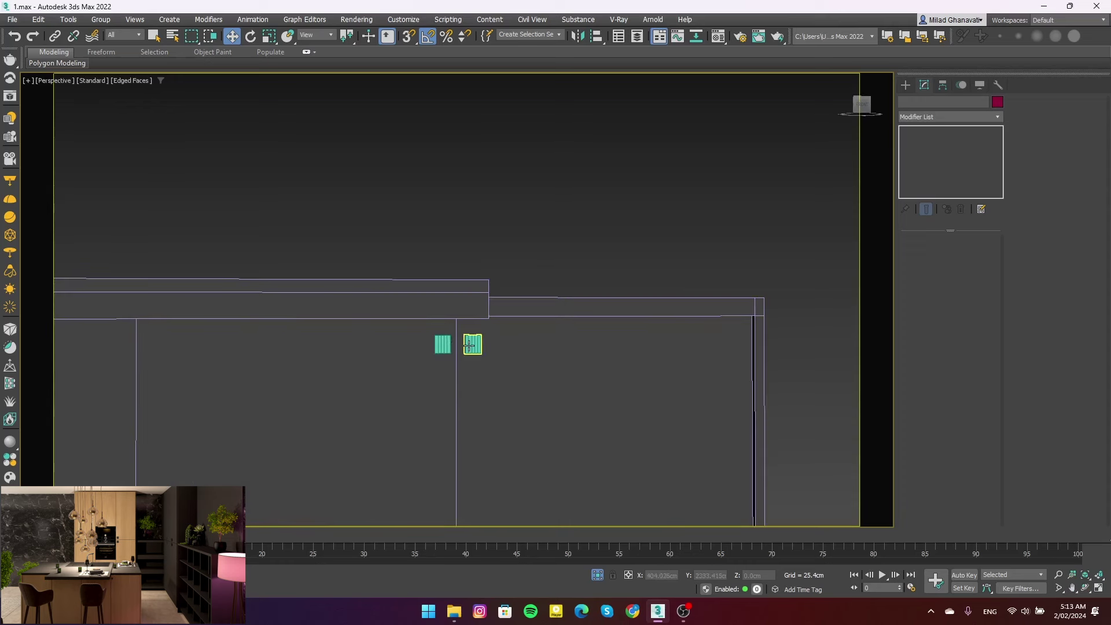
left_click(457, 343)
scroll(299, 341, "down", 2)
left_click(299, 341, "ctrl")
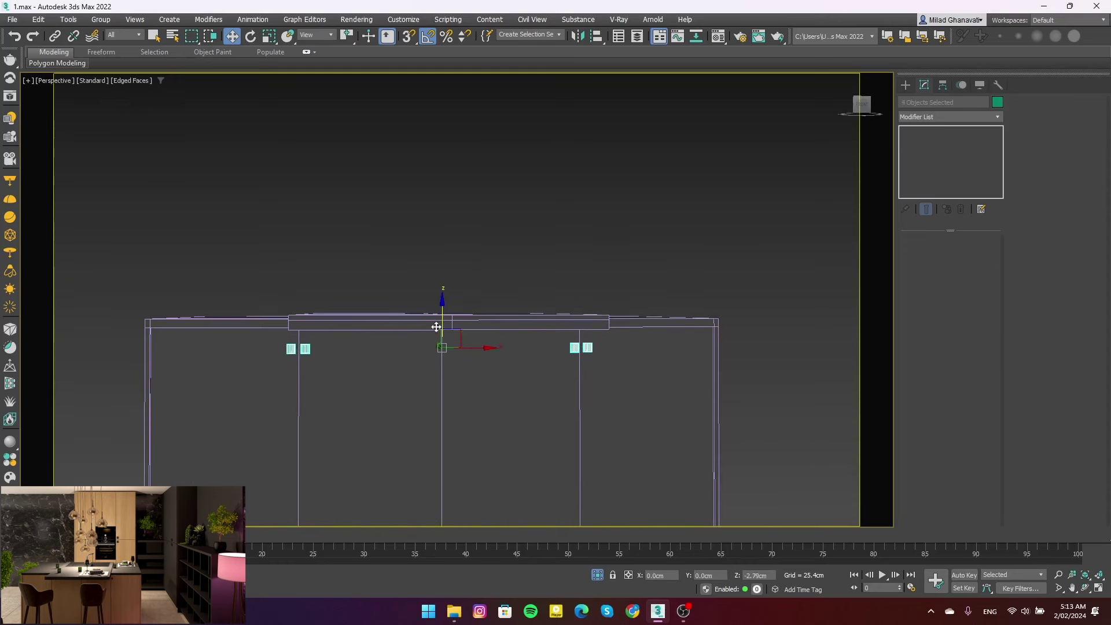
left_click_drag(443, 336, 405, 352)
middle_click_drag(405, 352, 391, 342, "alt")
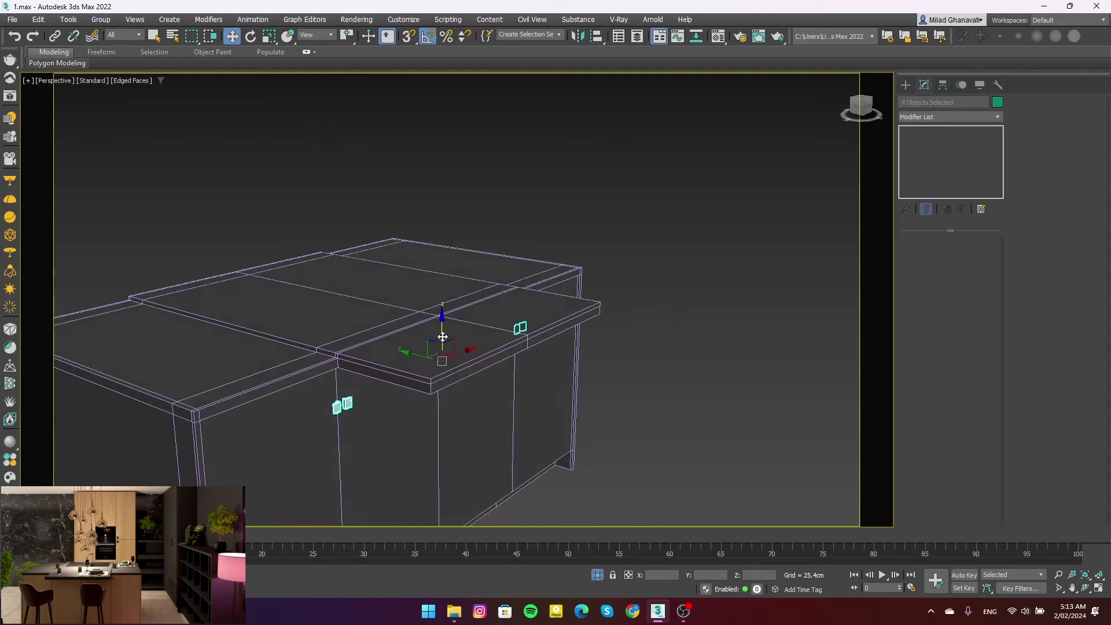
Check the handle placement from the Top view and switch through the rotate and scale tools
key("t")
scroll(243, 327, "up", 5)
scroll(243, 327, "down", 5)
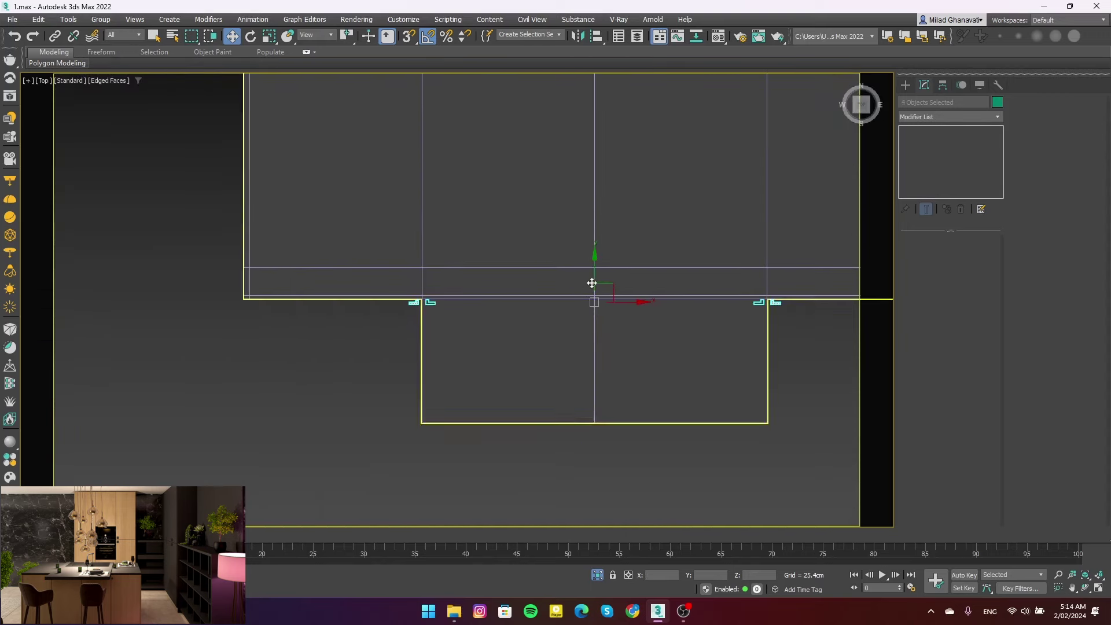
scroll(411, 303, "up", 8)
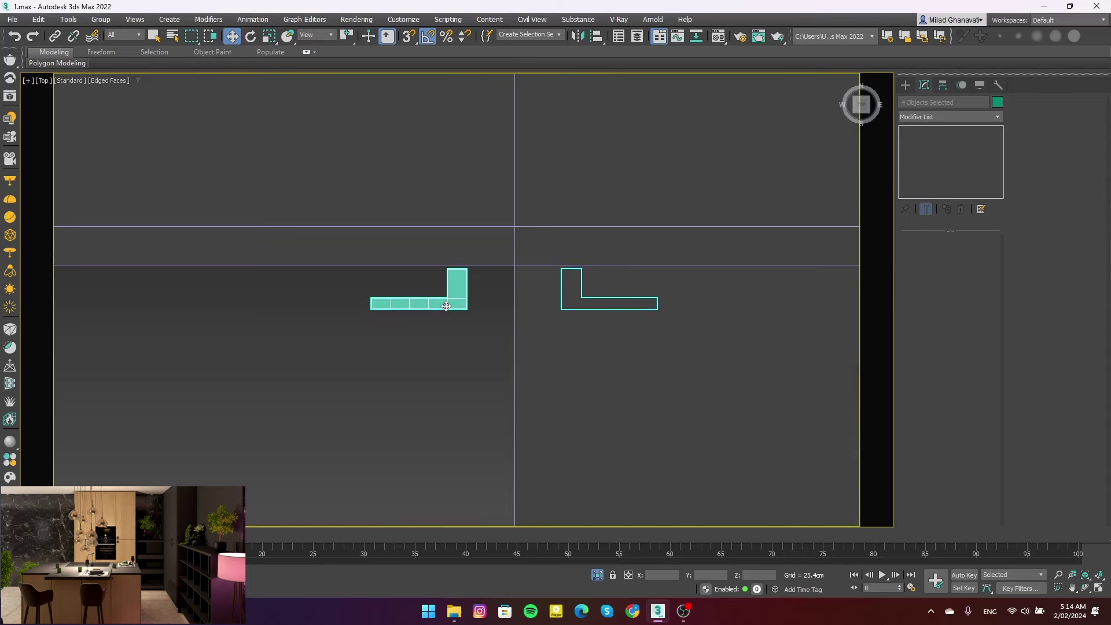
scroll(449, 298, "up", 4)
scroll(438, 286, "up", 4)
scroll(438, 286, "down", 6)
scroll(579, 289, "up", 8)
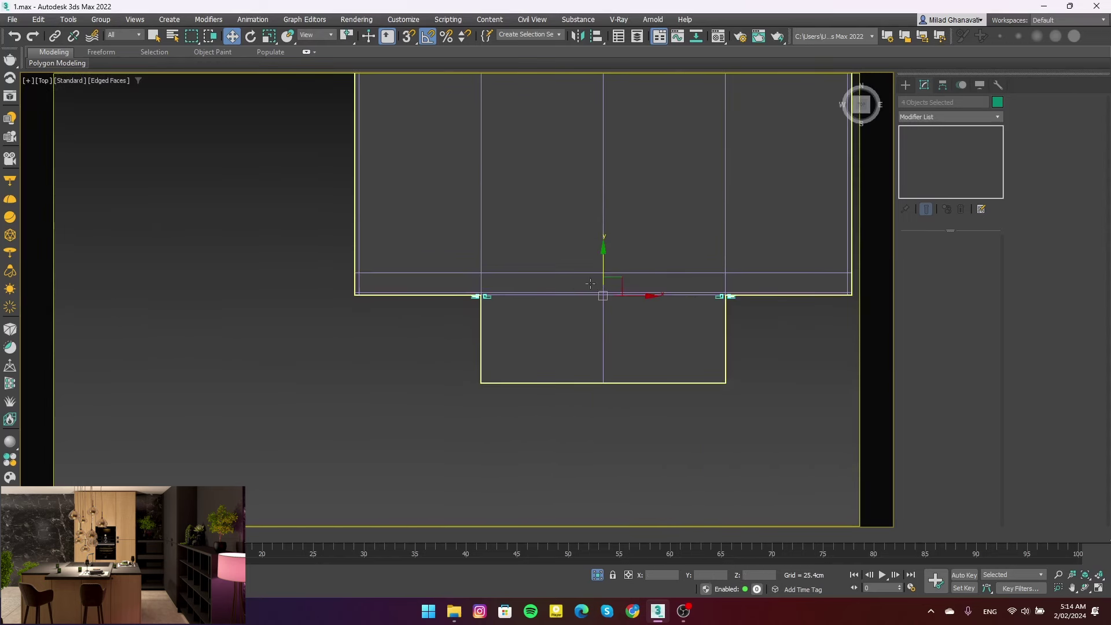
right_click(734, 307)
left_click(833, 425)
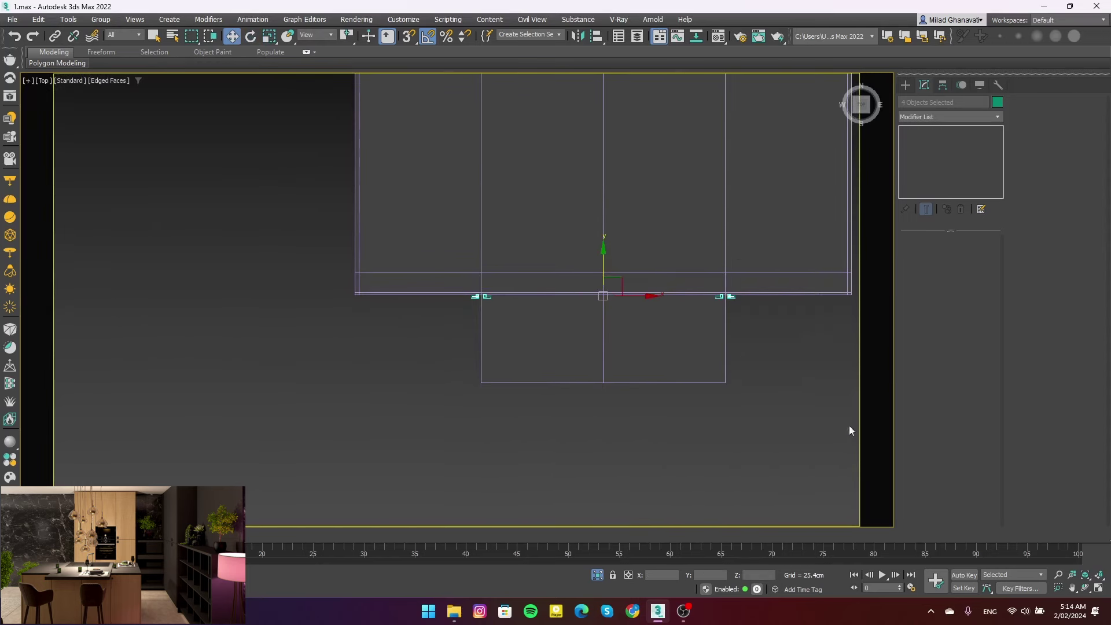
scroll(483, 300, "up", 1)
key("r")
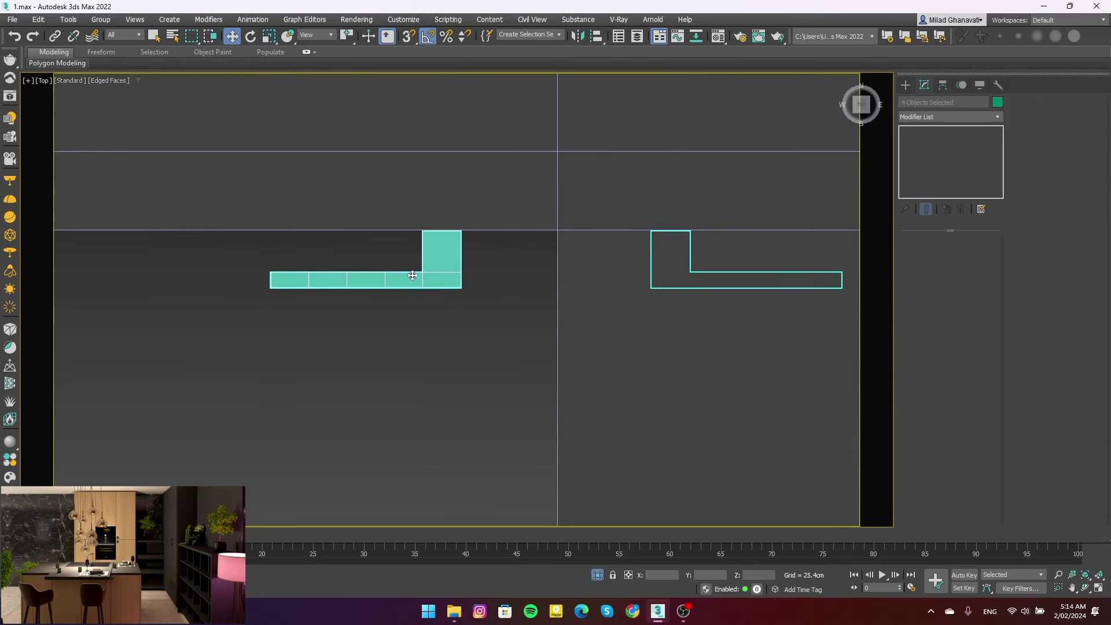
Clone the handles above the originals and mirror the copy on the Y axis
scroll(424, 276, "down", 3)
left_click_drag(529, 243, 529, 156, "shift")
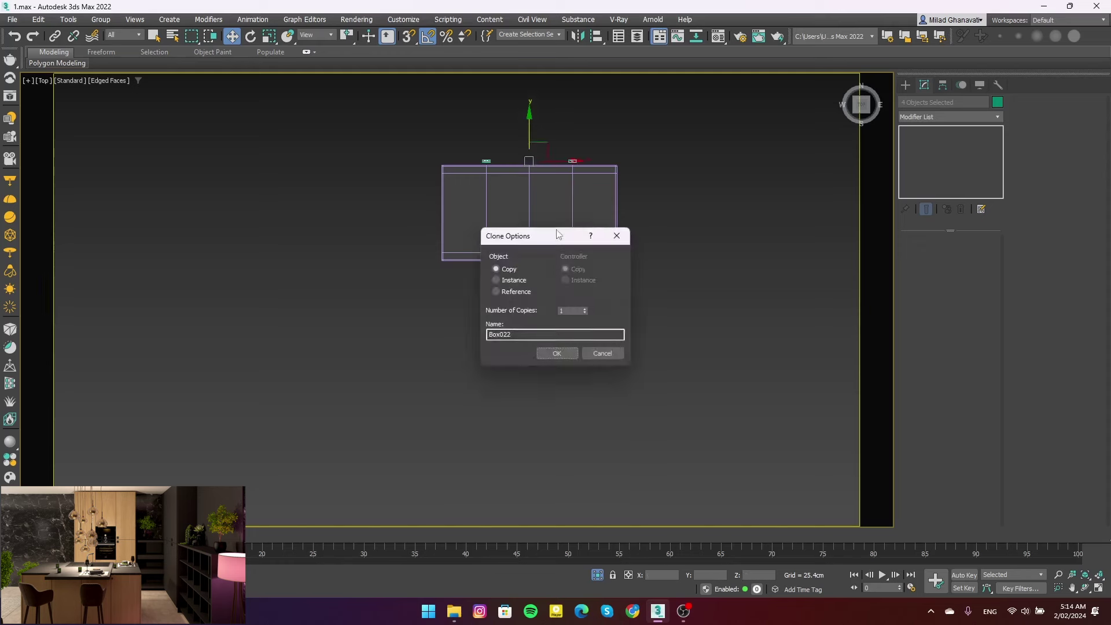
key("Return")
scroll(509, 164, "up", 5)
left_click(577, 36)
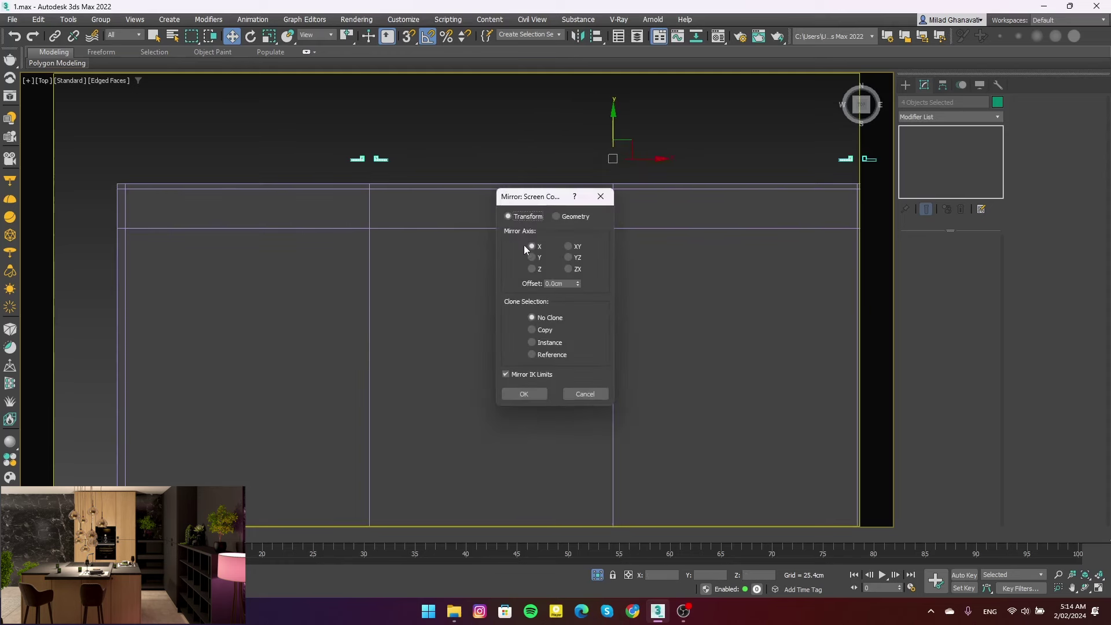
left_click(524, 394)
scroll(377, 147, "up", 8)
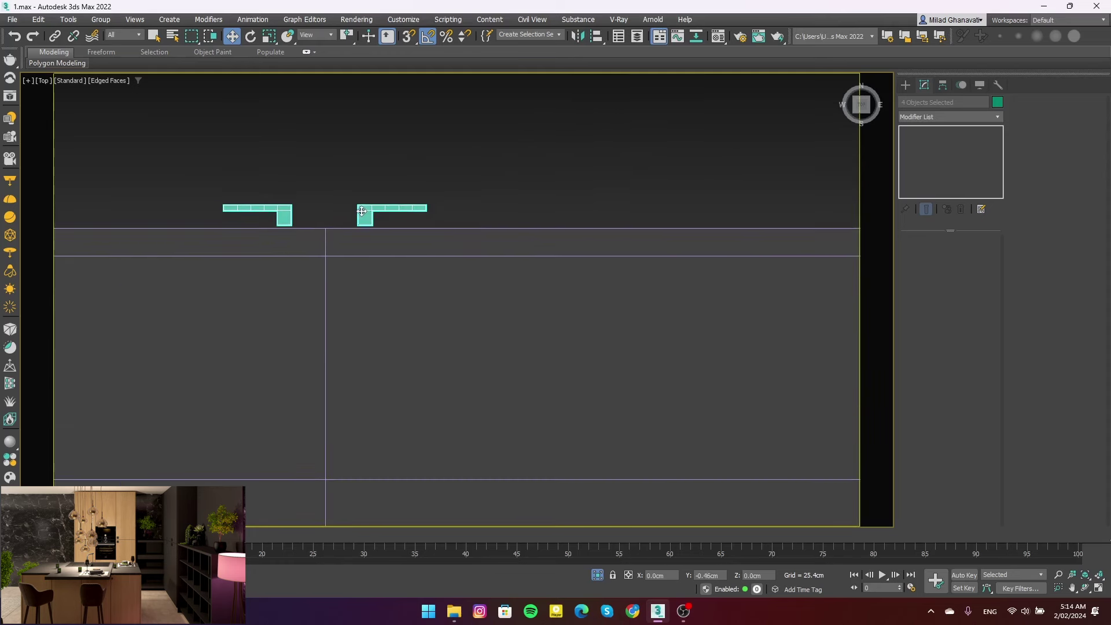
Turn off Isolate Selection to show the whole kitchen and orbit to a new angle
key("l")
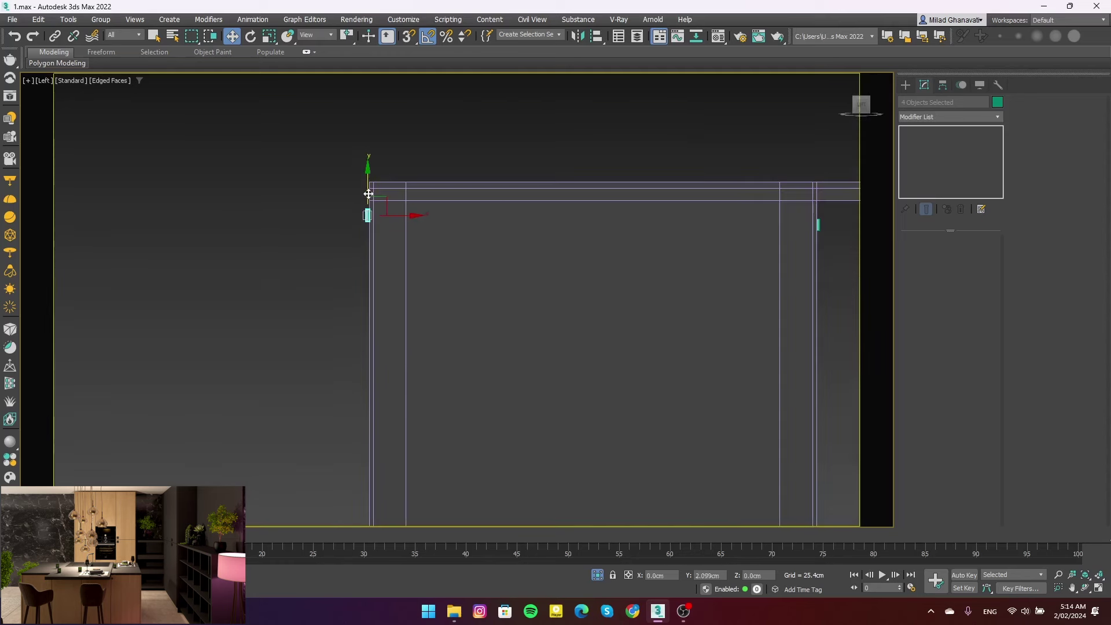
scroll(368, 194, "down", 5)
key("p")
key("c")
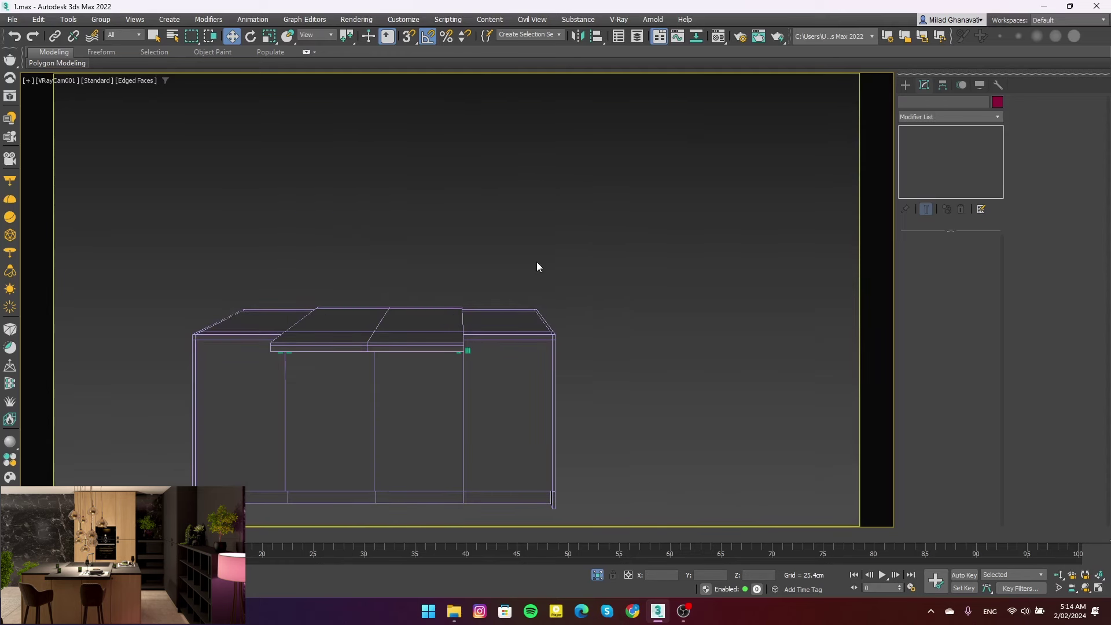
key("p")
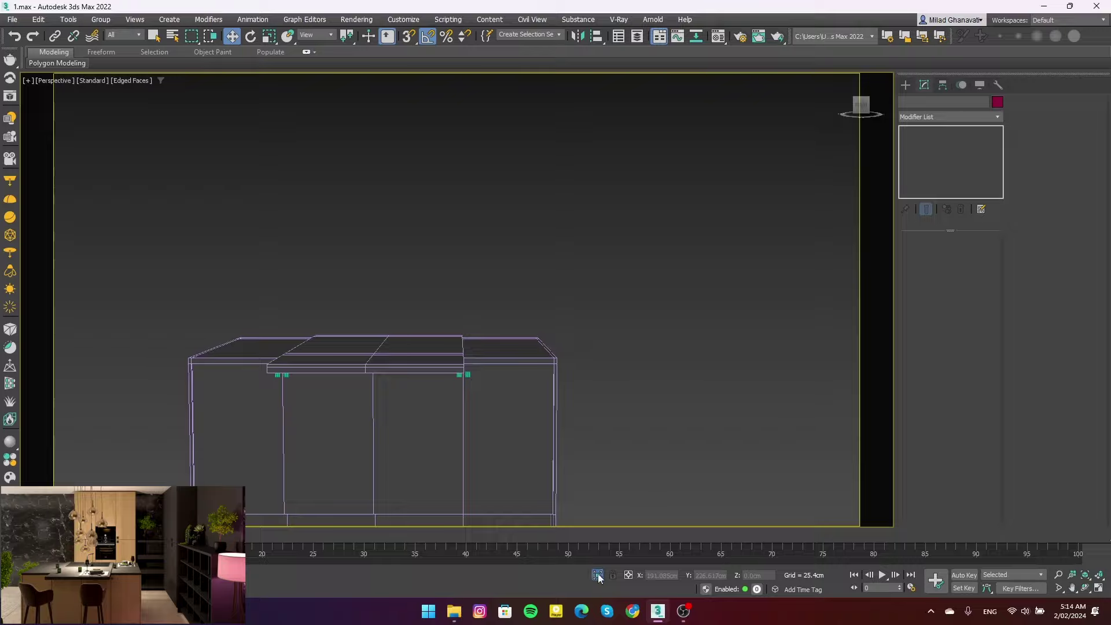
left_click(599, 577)
scroll(440, 301, "down", 5)
mouse_move(440, 301)
middle_mouse_down("alt")
mouse_move(405, 313)
mouse_move(464, 322)
mouse_move(474, 306)
mouse_move(457, 324)
middle_mouse_up("alt")
scroll(465, 322, "up", 3)
Hide the kitchen objects, leaving the room shell visible in a wireframe Top view
scroll(457, 324, "down", 5)
right_click(554, 272)
left_click(479, 242)
right_click(580, 271)
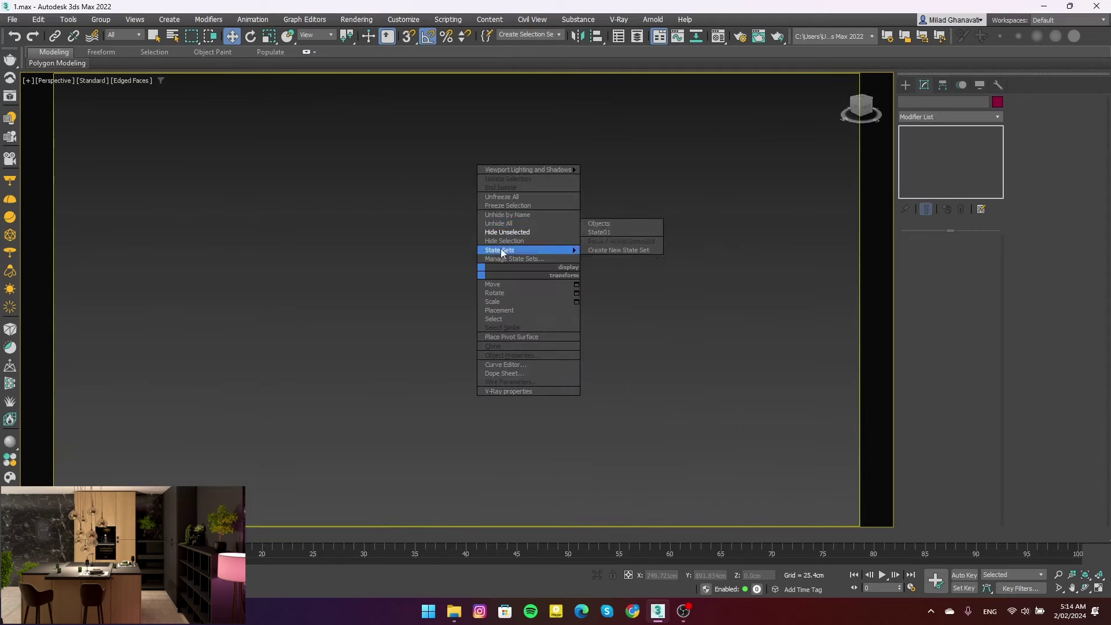
left_click(512, 222)
key("t")
key("z")
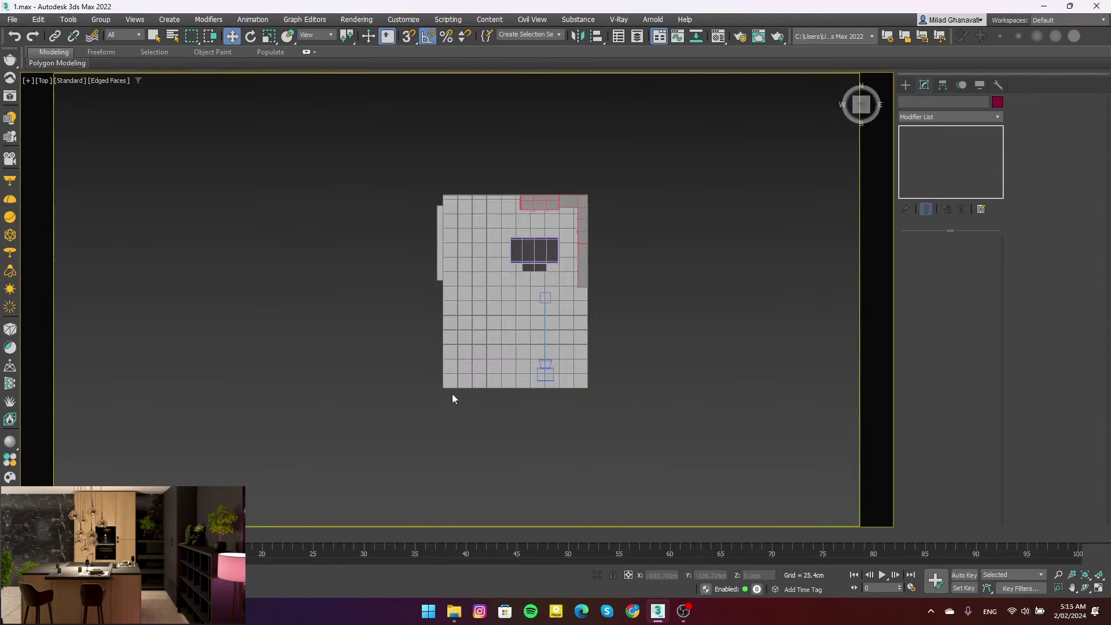
key("p")
left_click(452, 394)
key("t")
key("z")
left_click(640, 373)
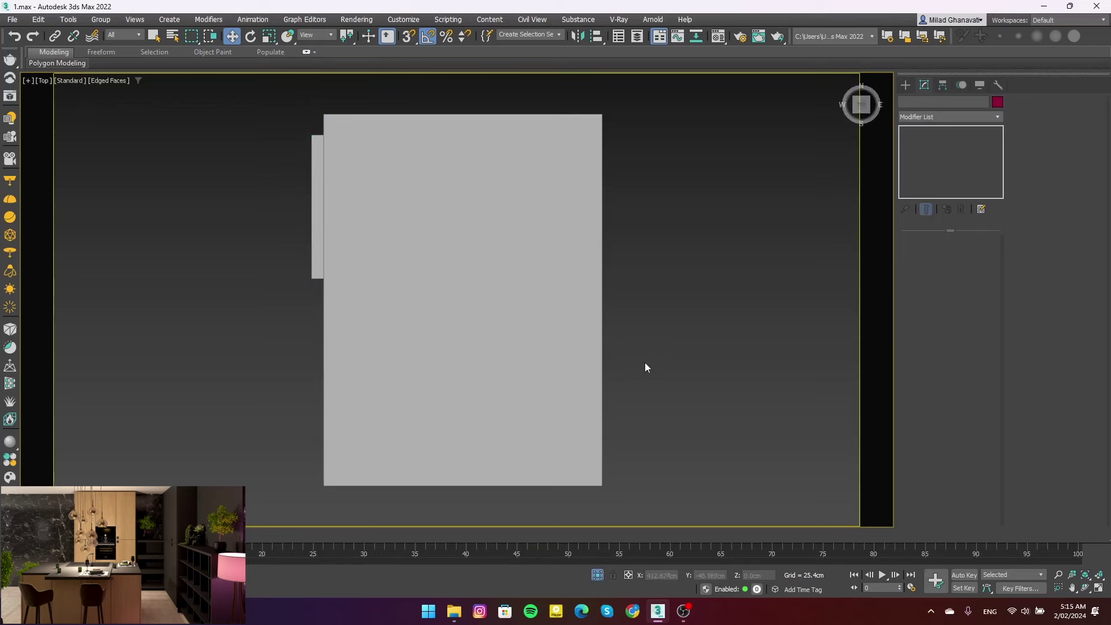
key("F3")
Draw a snapped Box over the whole room with 1 width segment and 15 cm height
left_click(906, 86)
left_click(923, 162)
key("s")
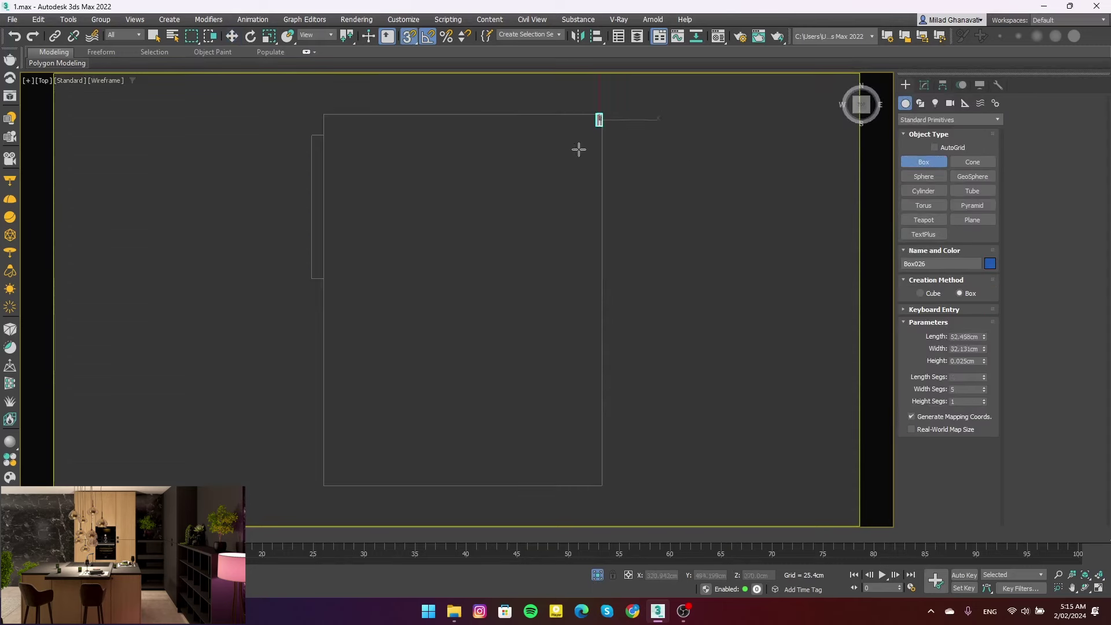
left_click_drag(600, 115, 322, 484)
right_click(425, 440)
mouse_move(601, 115)
left_mouse_down()
mouse_move(426, 384)
mouse_move(322, 485)
left_mouse_up()
left_click(337, 461)
left_click(924, 85)
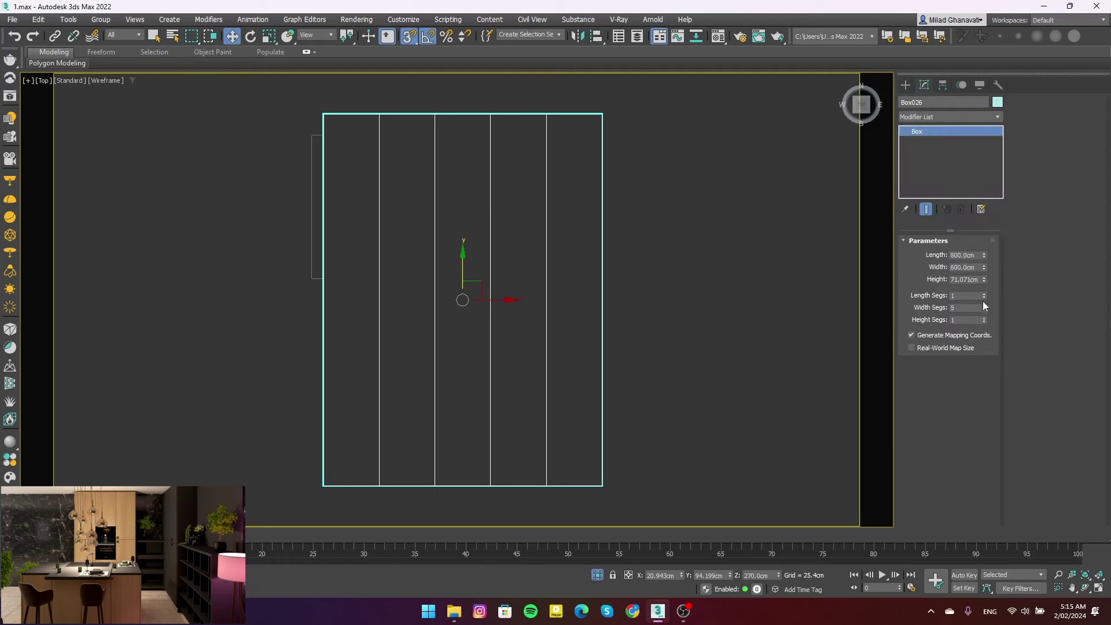
right_click(984, 307)
key("f")
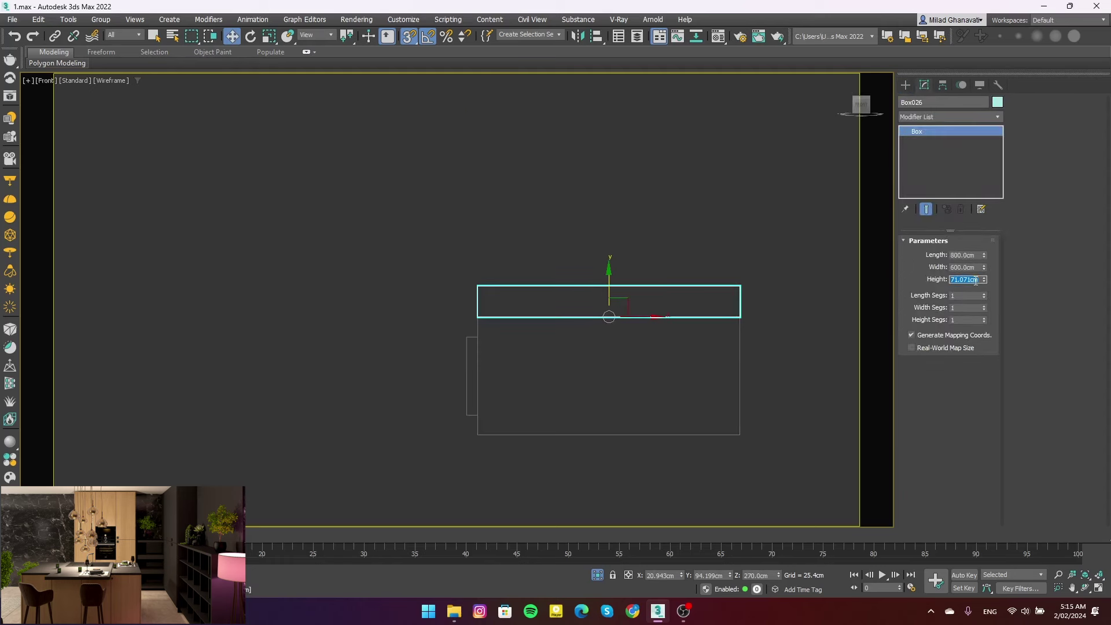
type("8")
key("Return")
Apply the '01 - all' material to the ceiling box in the Material Editor
left_click(721, 356)
key("c")
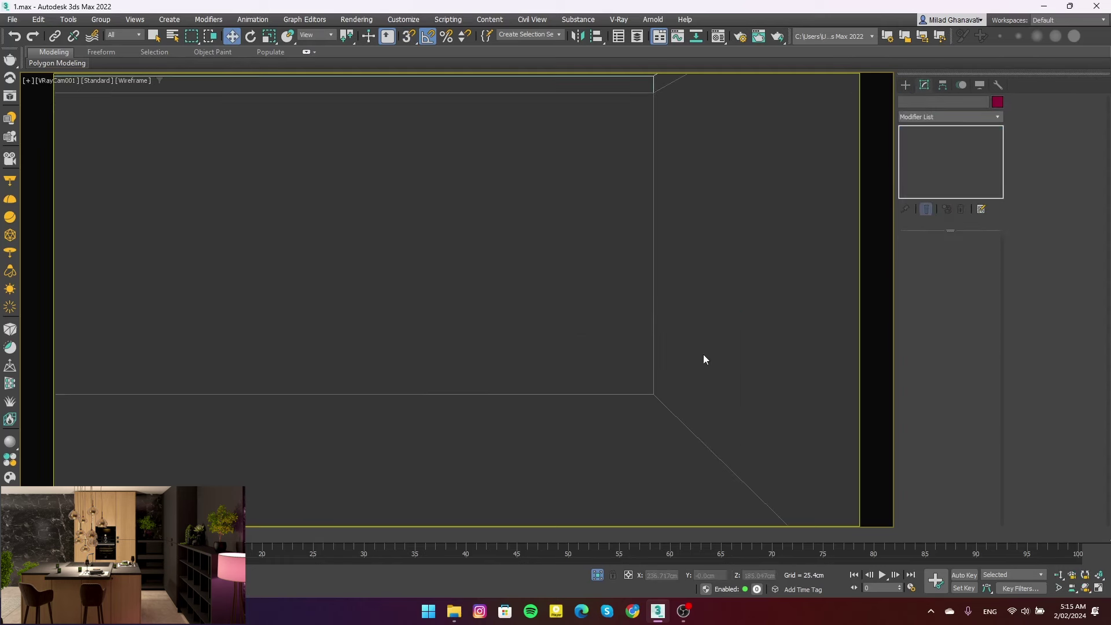
key("m")
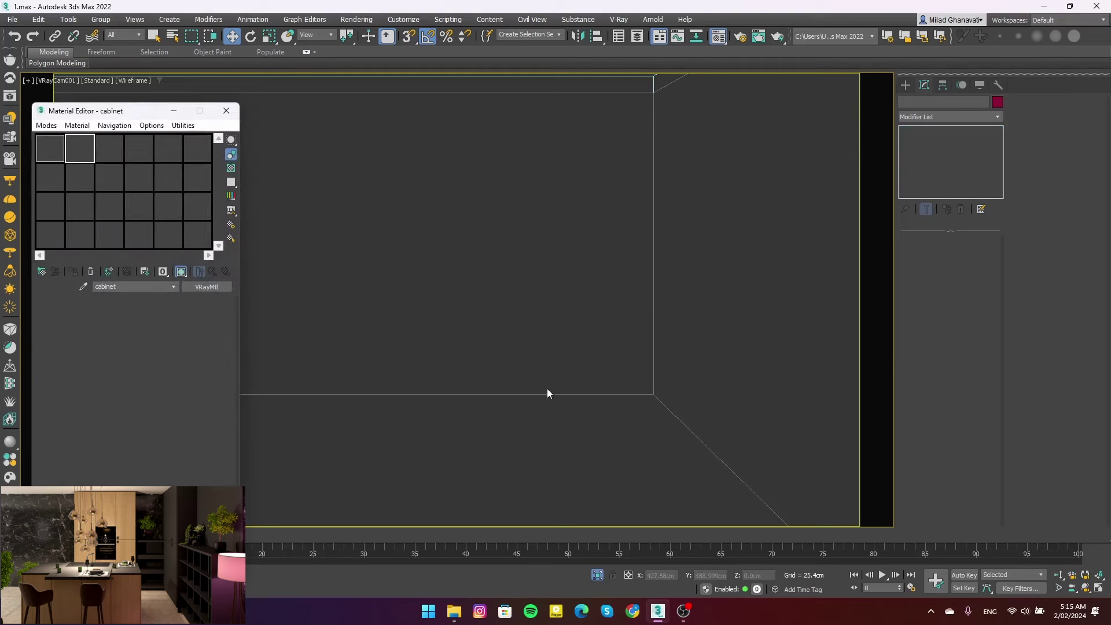
key("F3")
left_click(50, 148)
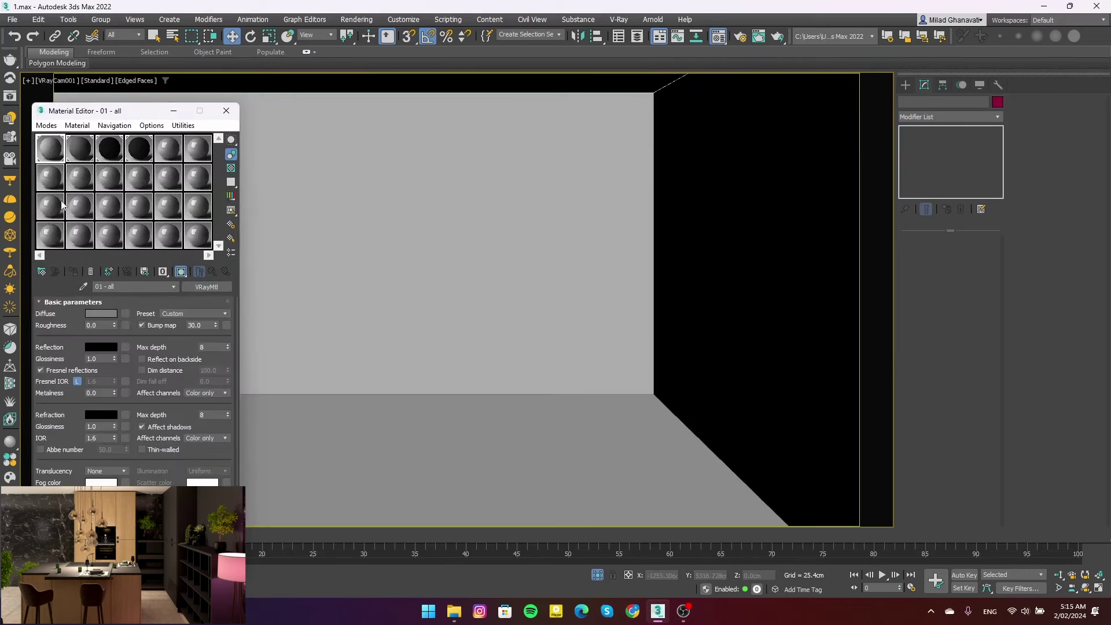
left_click(364, 97)
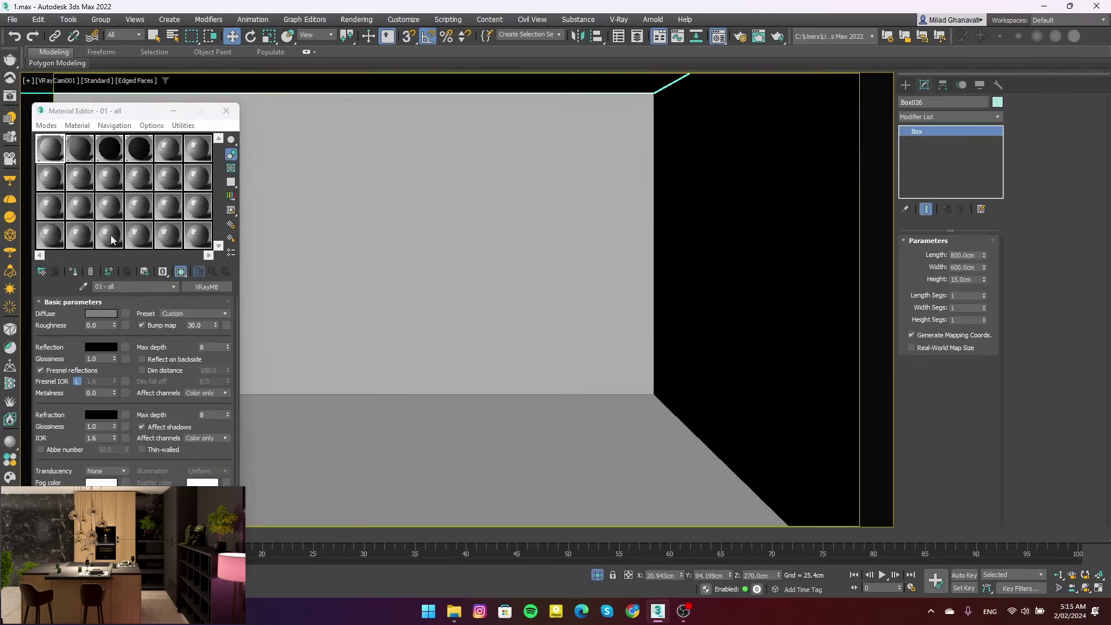
left_click(225, 110)
Isolate the ceiling box to inspect it, then restore all objects and select the VRayPhysicalCamera
key("p")
scroll(445, 324, "up", 5)
right_click(431, 374)
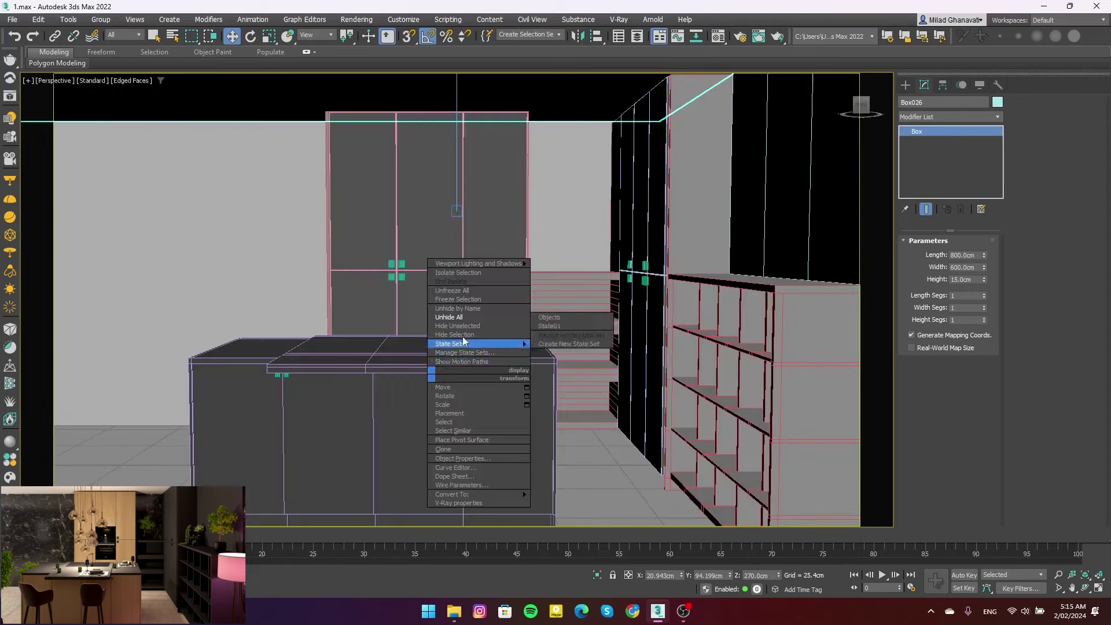
left_click(457, 272)
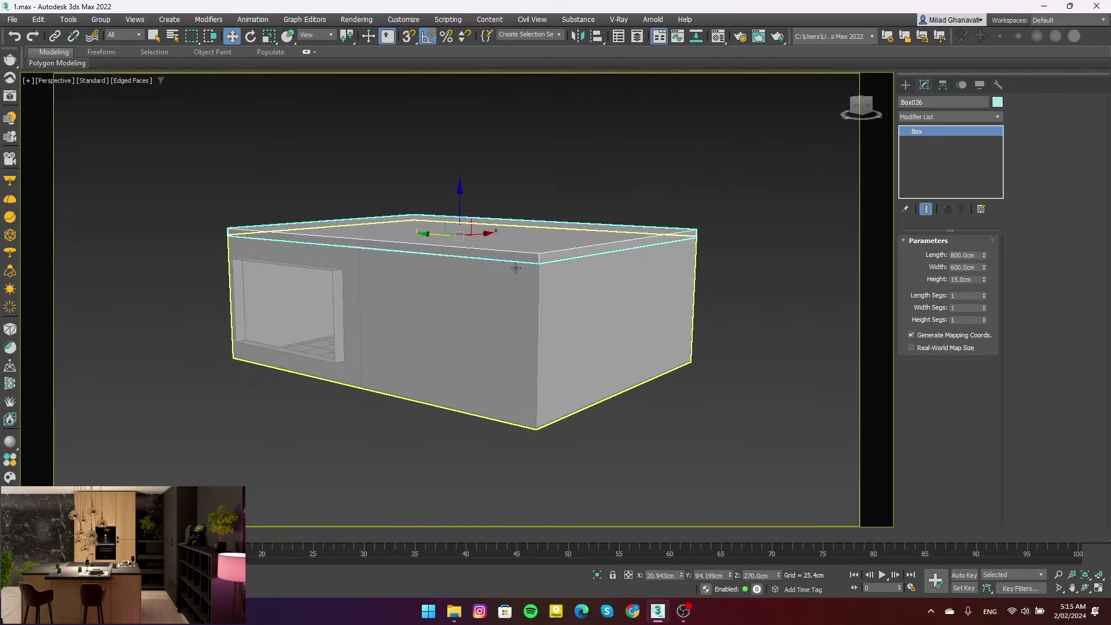
key("alt+q")
key("F3")
left_click(617, 322)
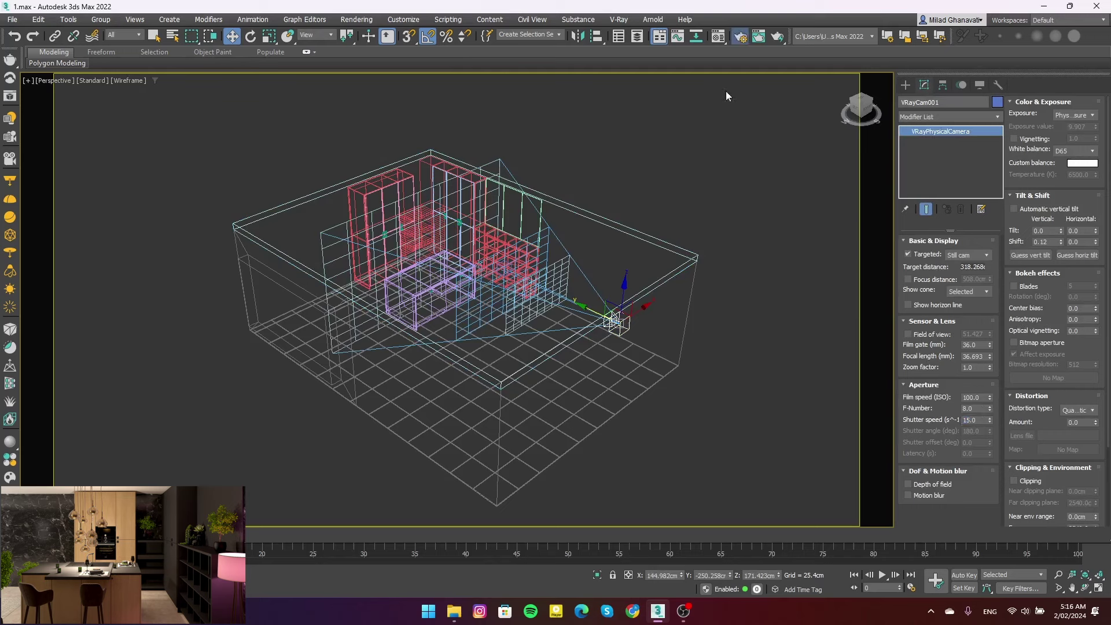
Set the V-Ray image sampler to Bucket in Render Setup
key("F10")
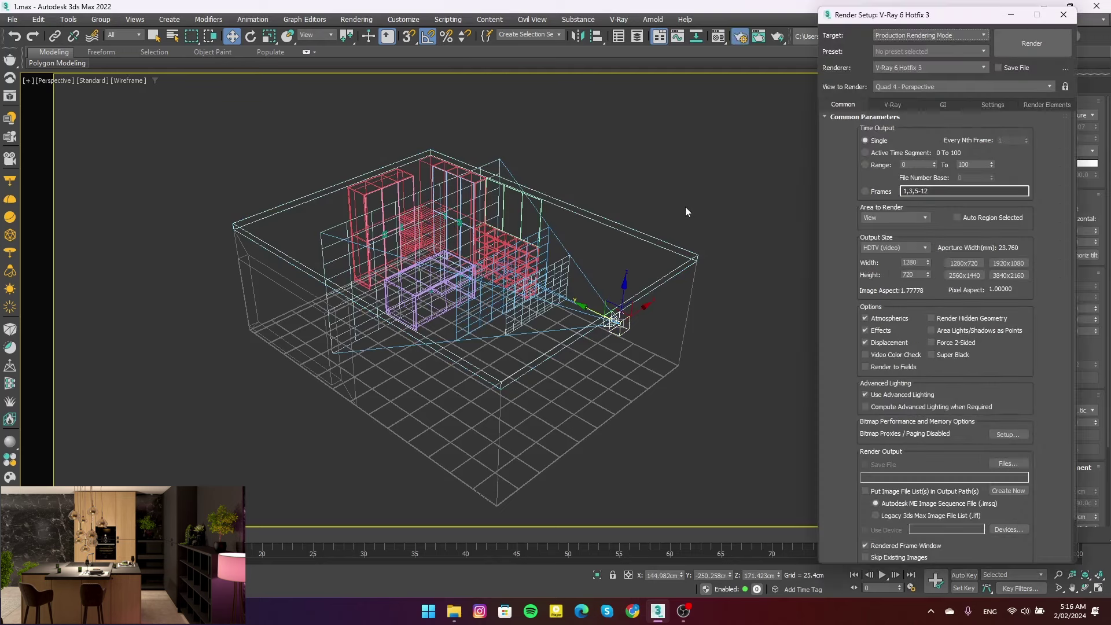
key("c")
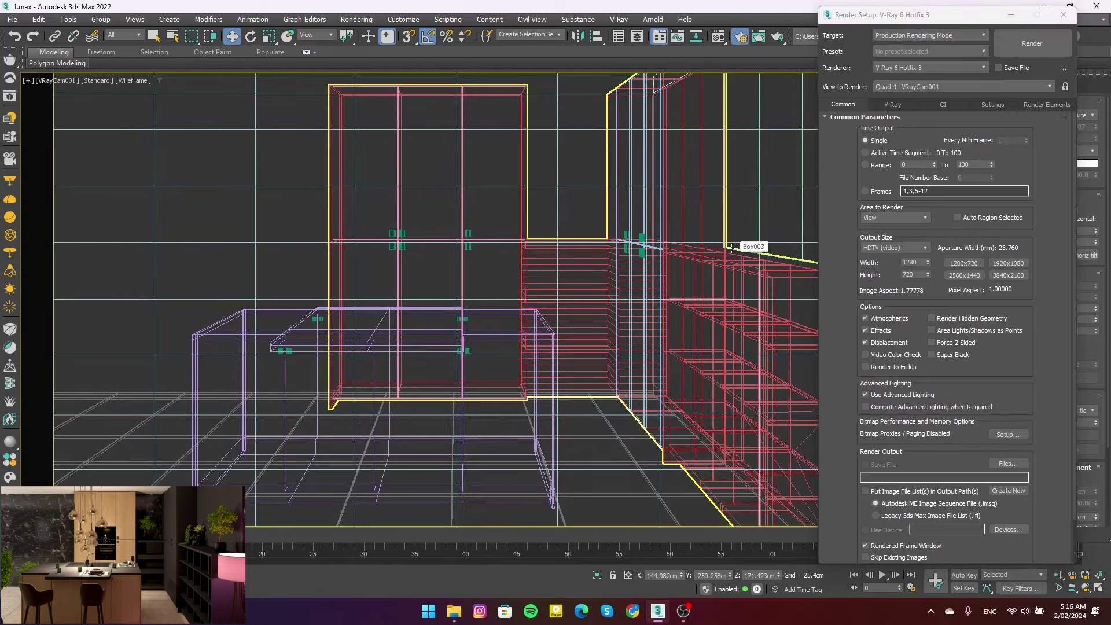
left_click(933, 105)
left_click(917, 176)
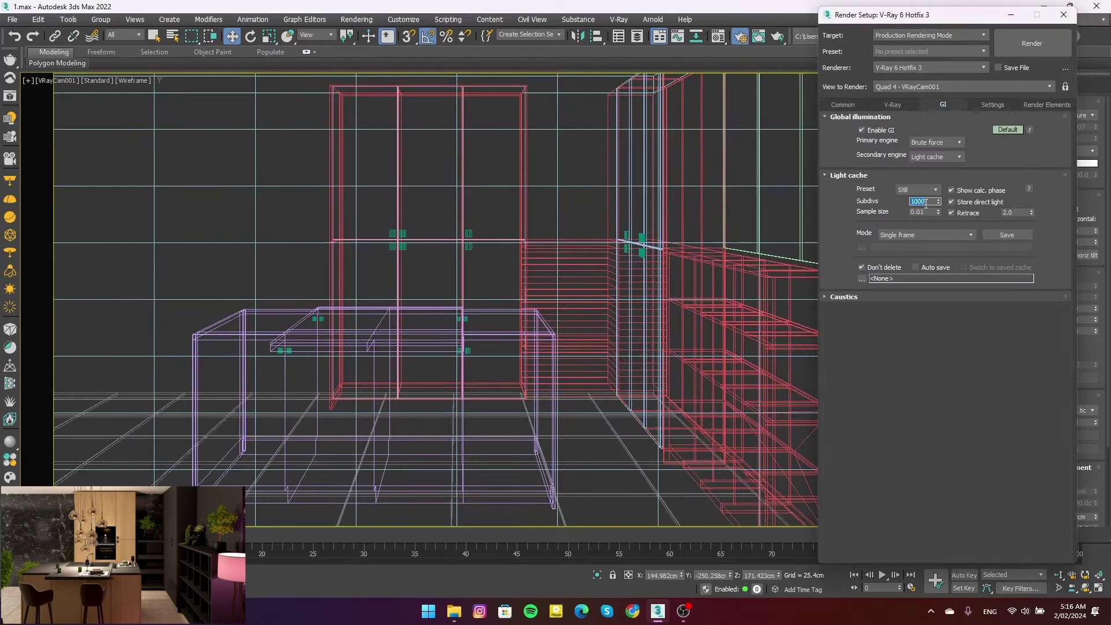
left_click(891, 104)
left_click(912, 198)
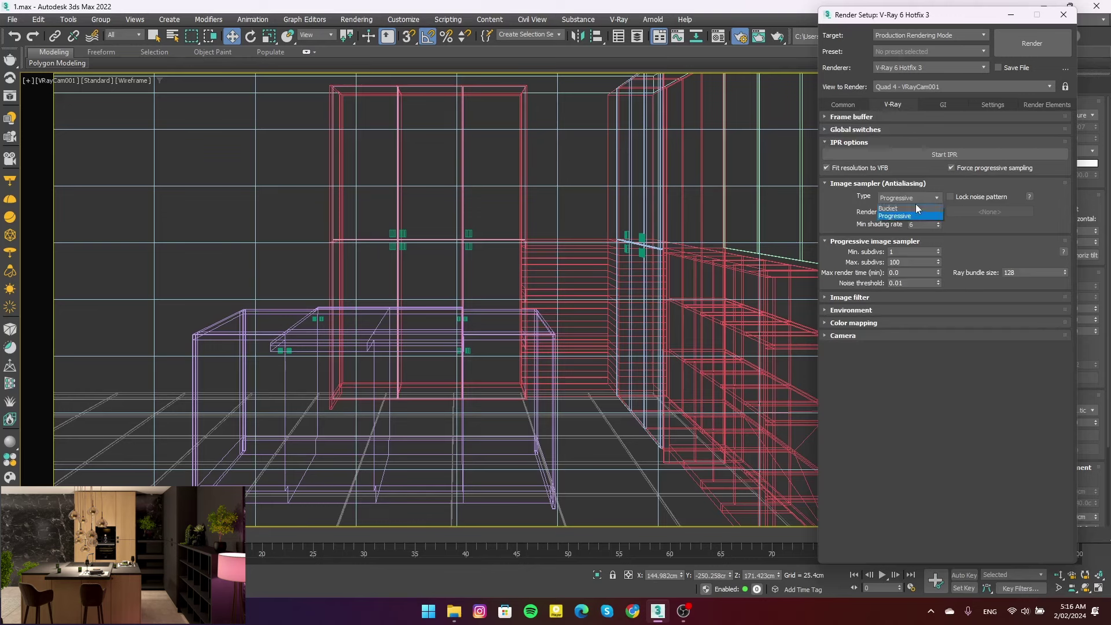
Set max subdivs 4, noise threshold 0.05, bucket width 24 and a Catmull-Rom image filter
scroll(883, 181, "up", 2)
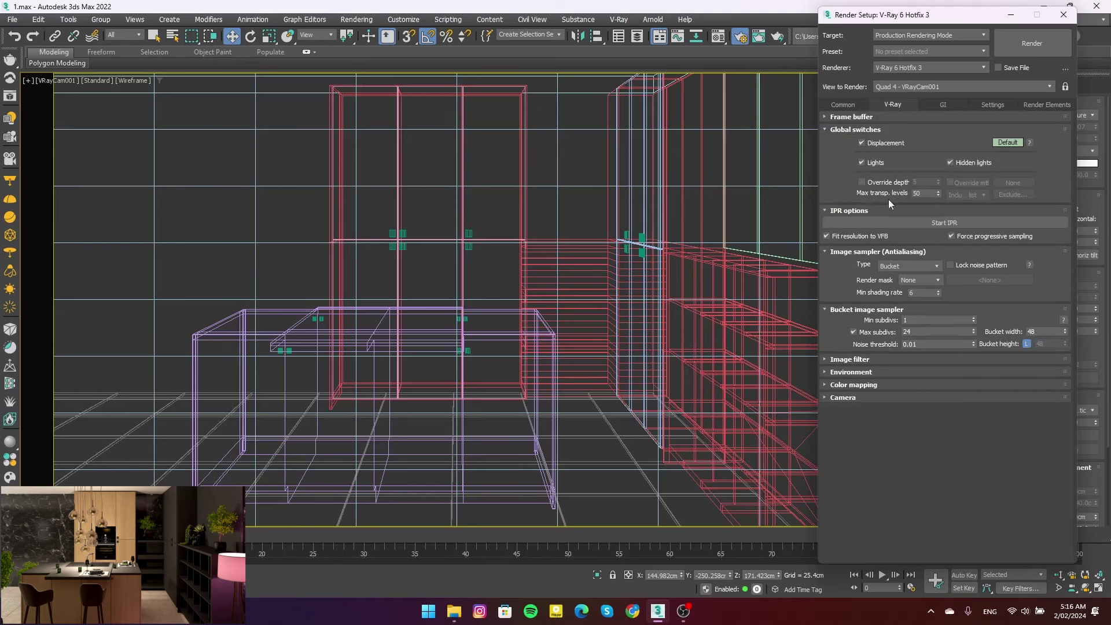
left_click(897, 251)
type("4")
double_click(923, 343)
type("0.05")
left_click(879, 359)
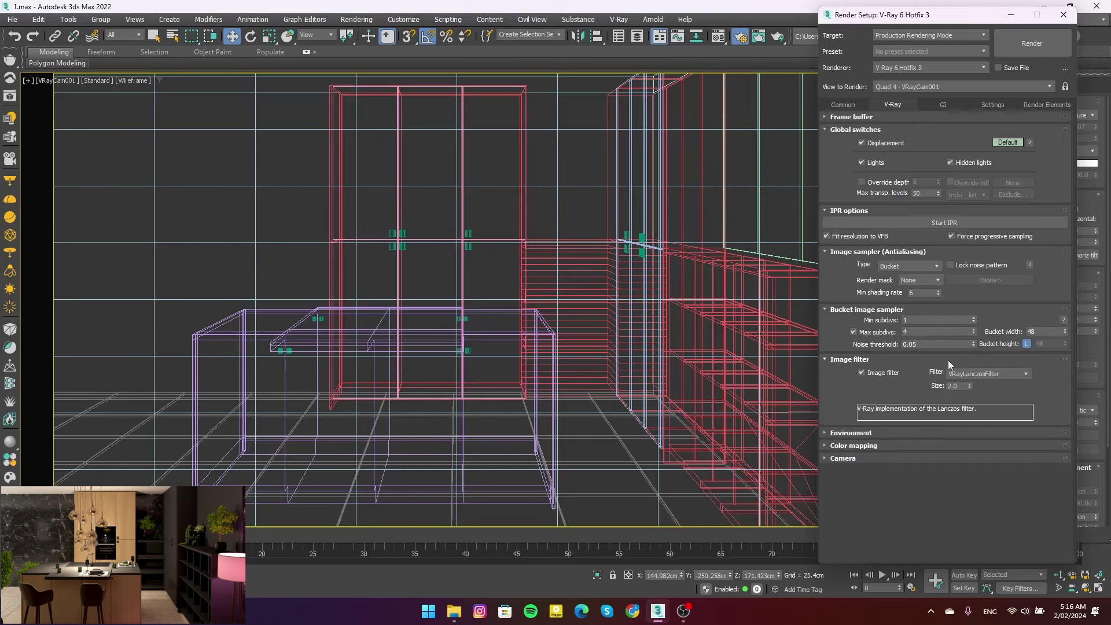
left_click(981, 374)
left_click(995, 409)
Review the environment and color mapping settings, then close Render Setup
left_click(860, 433)
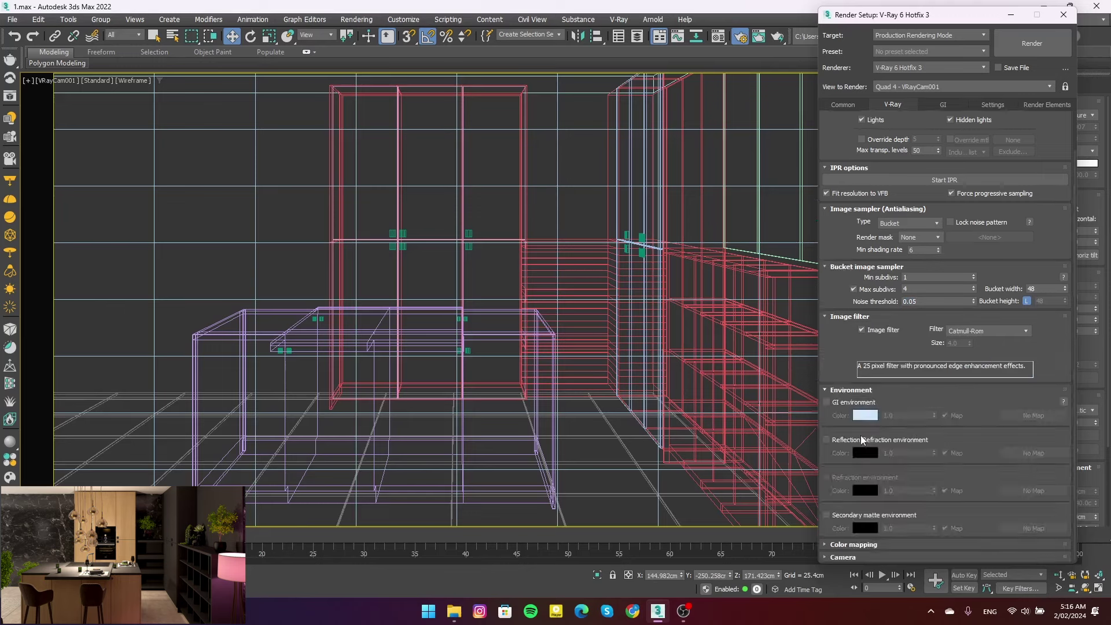
left_click(874, 391)
left_click(854, 445)
left_click(906, 460)
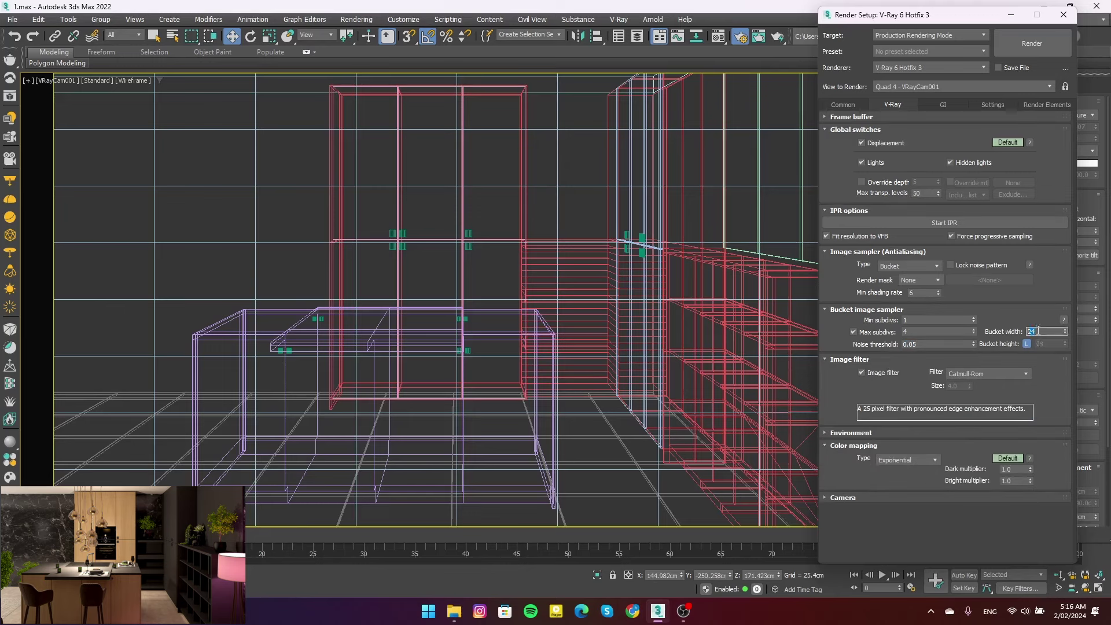
key("F10")
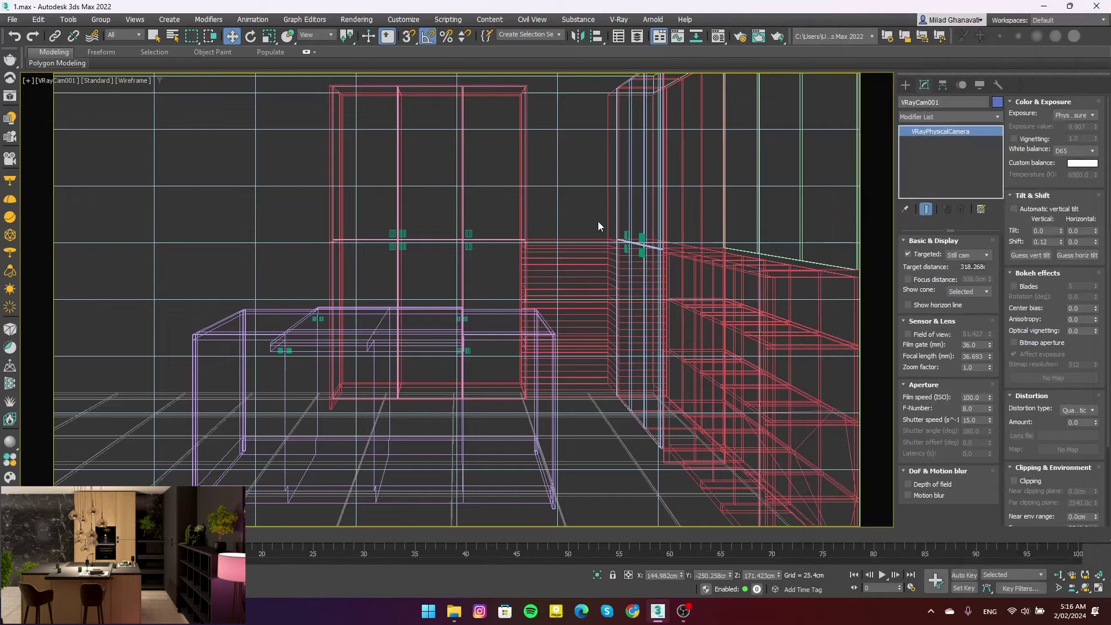
Frame the kitchen in a shaded-with-edges perspective and select the VRay light category
key("p")
key("z")
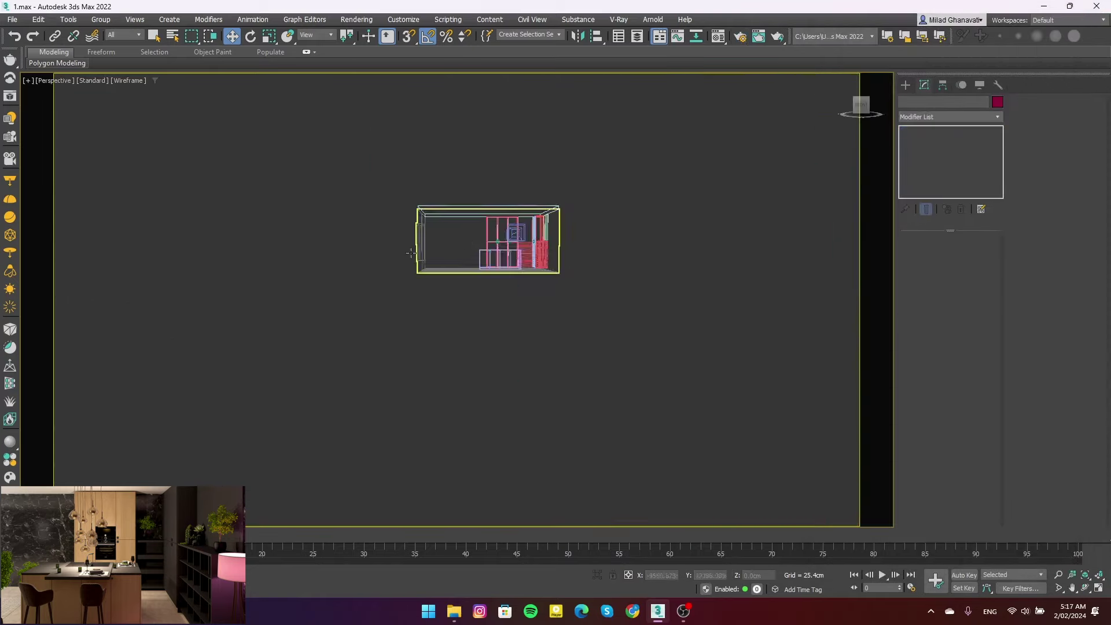
mouse_move(545, 232)
middle_mouse_down("alt")
mouse_move(360, 231)
mouse_move(417, 231)
middle_mouse_up("alt")
key("F3")
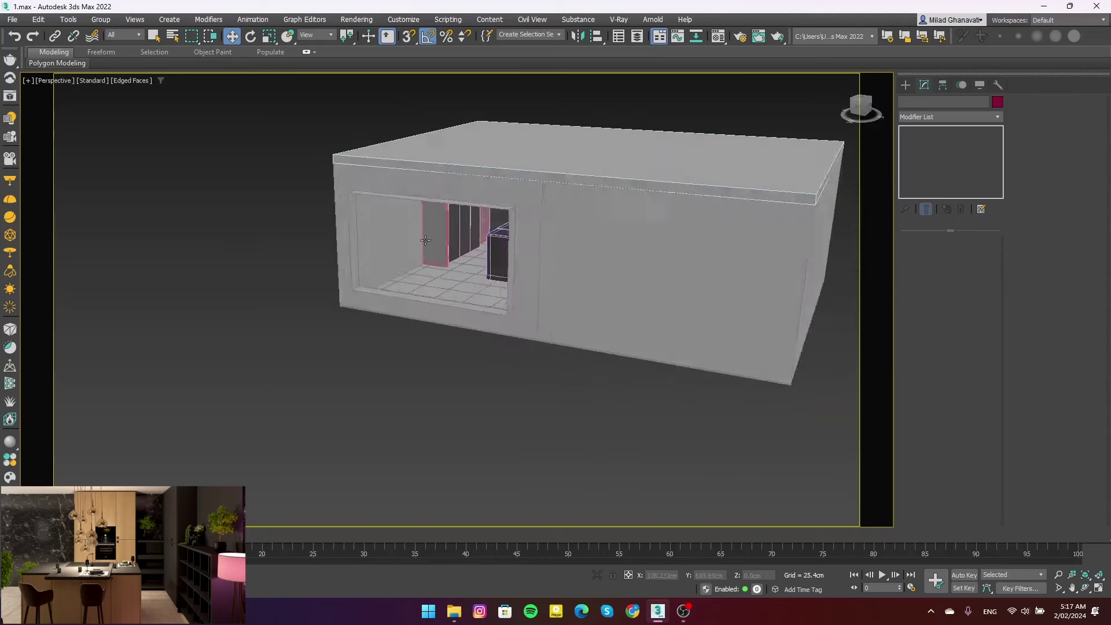
left_click(904, 86)
left_click(924, 120)
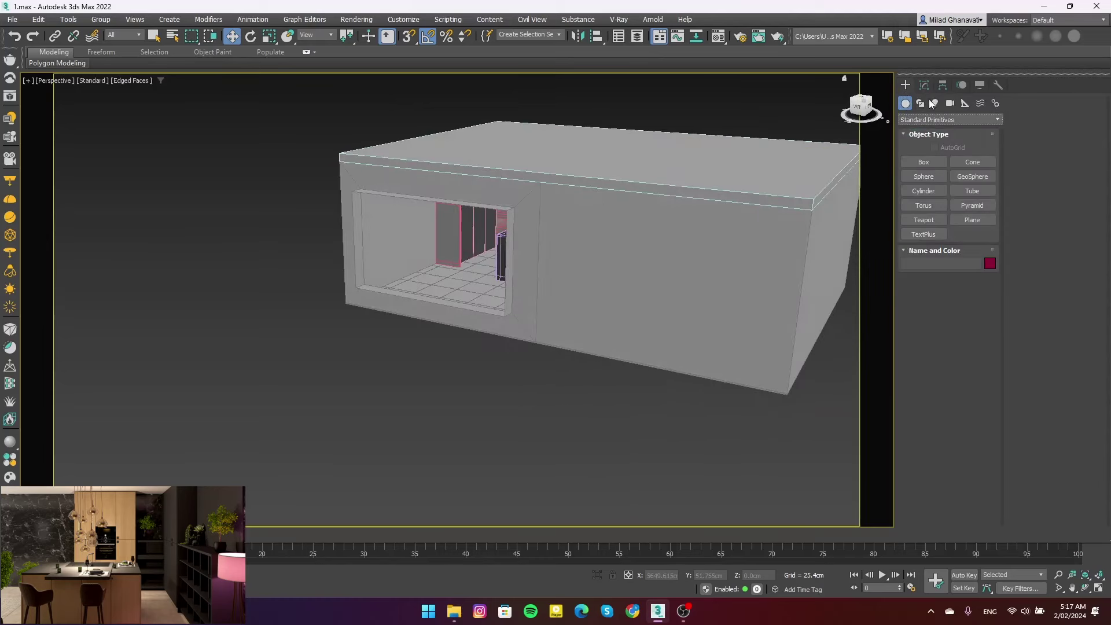
left_click(935, 103)
left_click(908, 152)
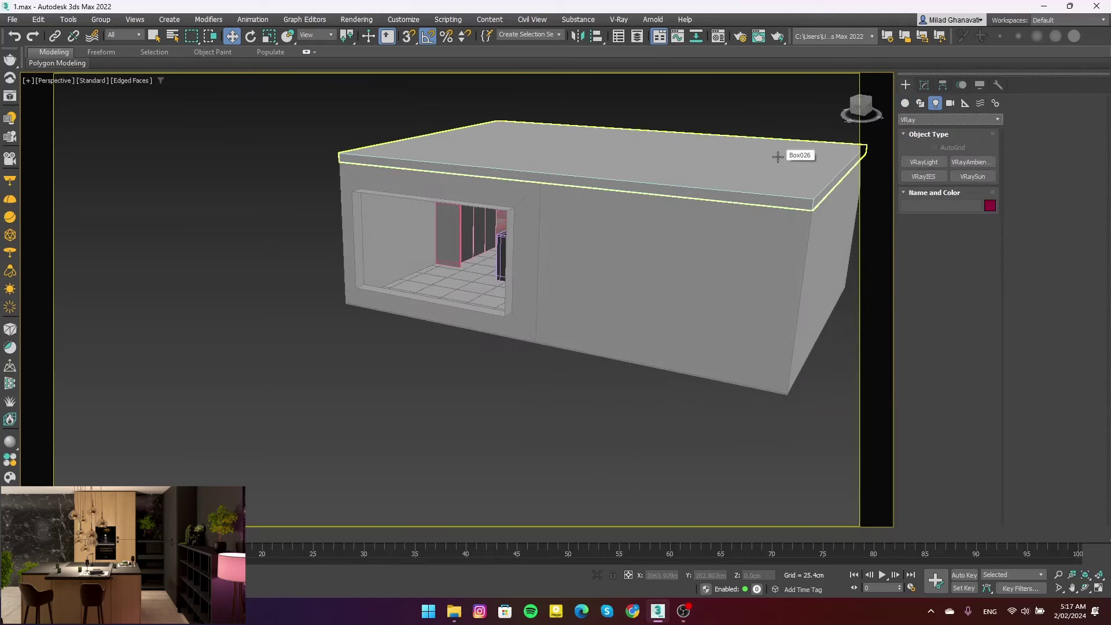
In Left view with snaps on, draw a VRayLight plane over the window opening
key("l")
key("s")
left_click(422, 237)
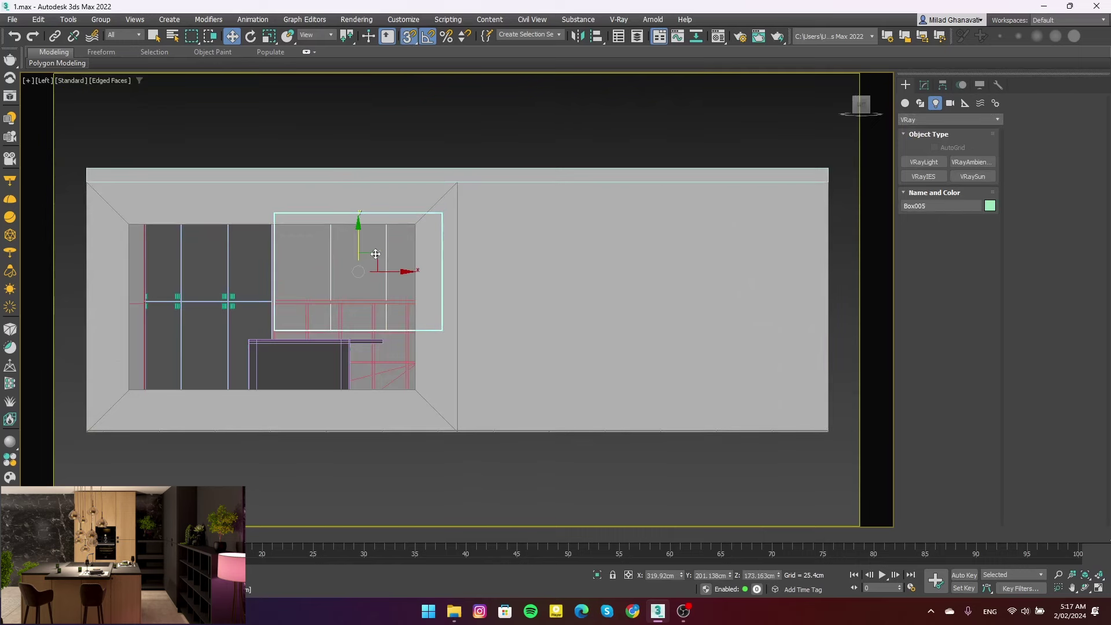
left_click_drag(415, 224, 130, 388)
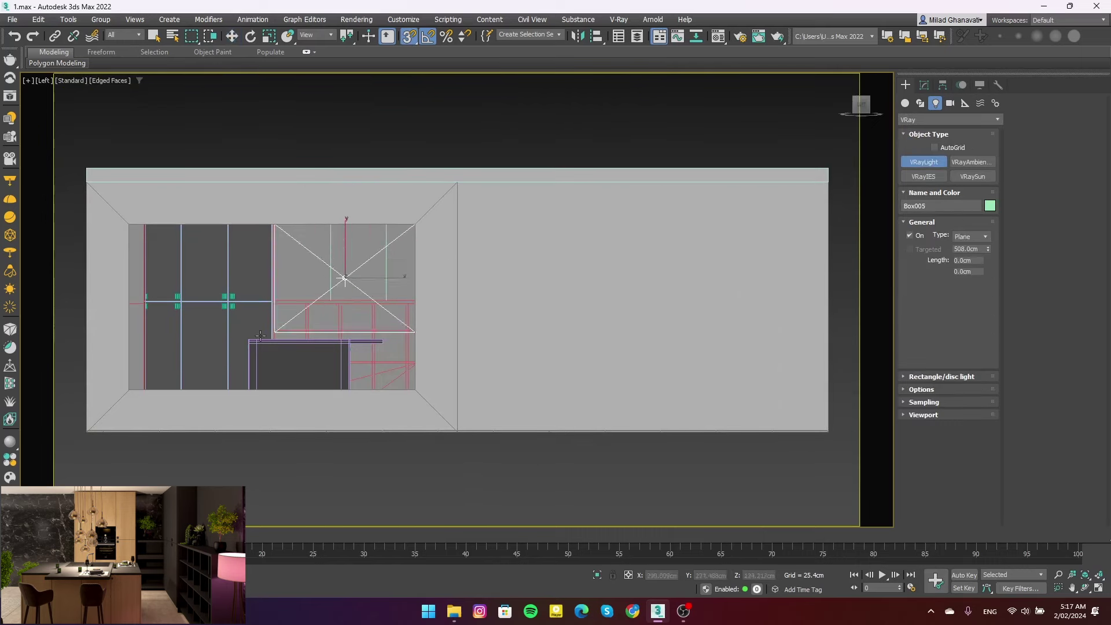
Resize the light to about 303 × 175 cm and nudge it into the window opening
key("w")
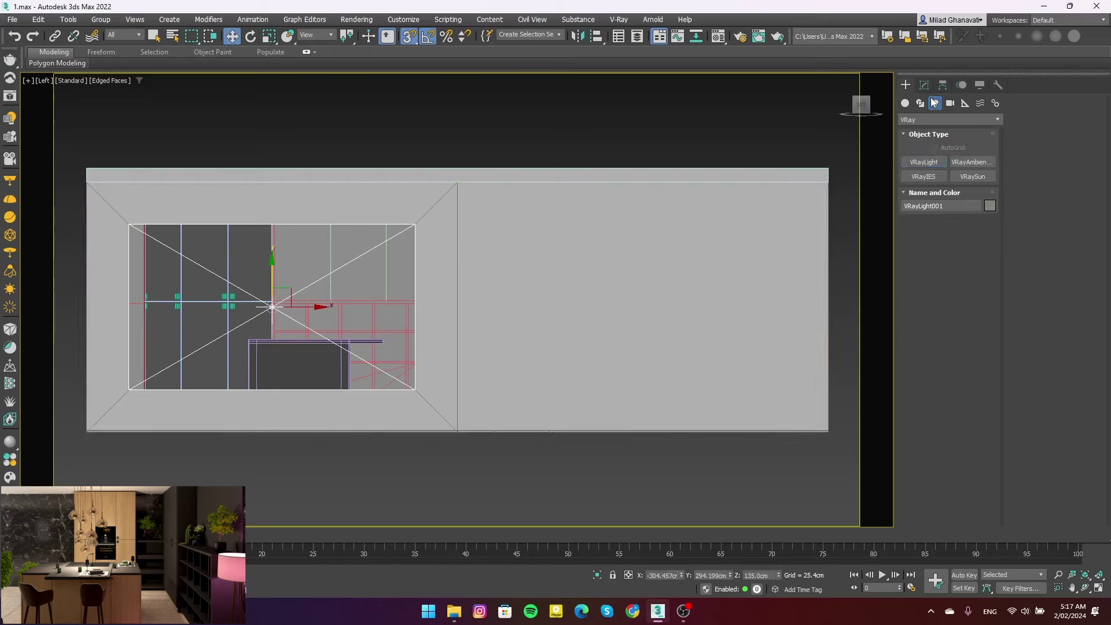
left_click(924, 85)
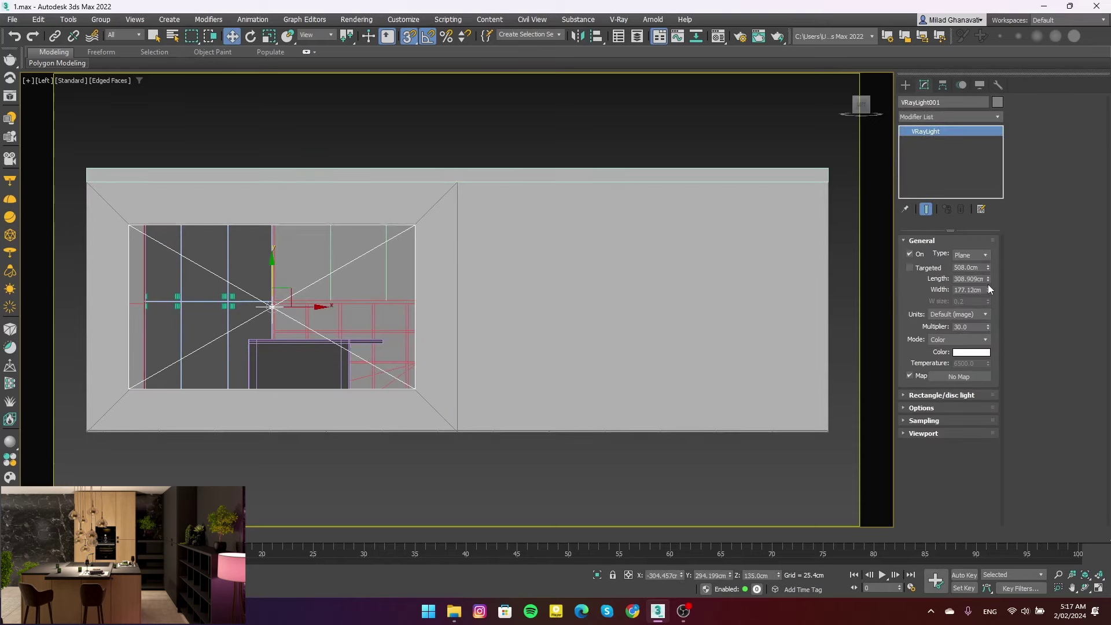
left_click(988, 281)
scroll(426, 263, "up", 3)
scroll(426, 262, "up", 3)
scroll(426, 262, "down", 3)
key("s")
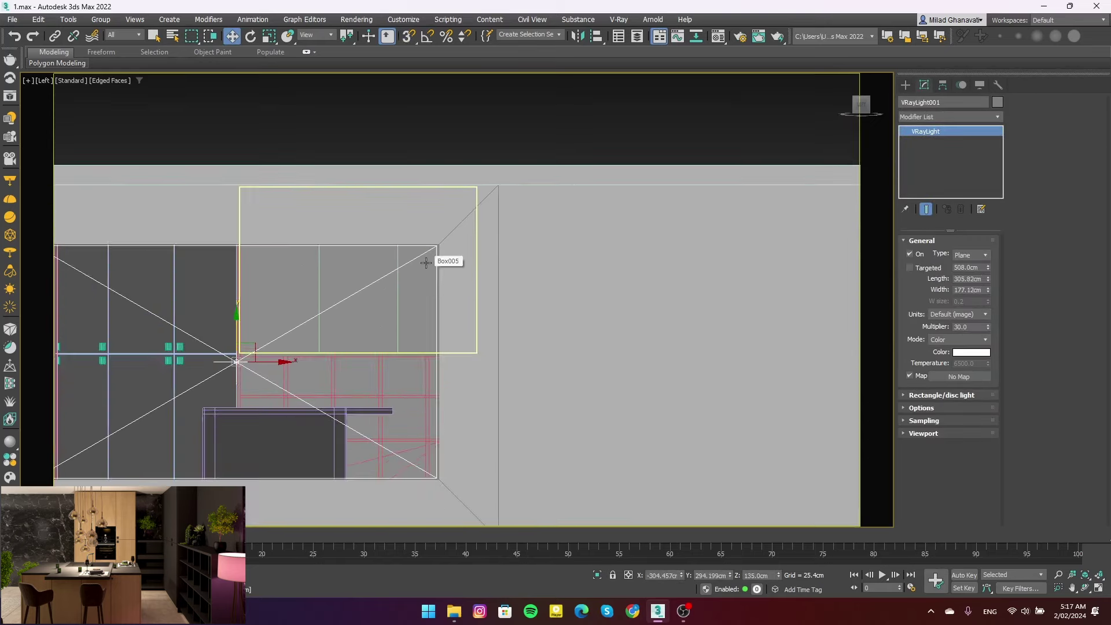
middle_click_drag(426, 263, 239, 301, "alt")
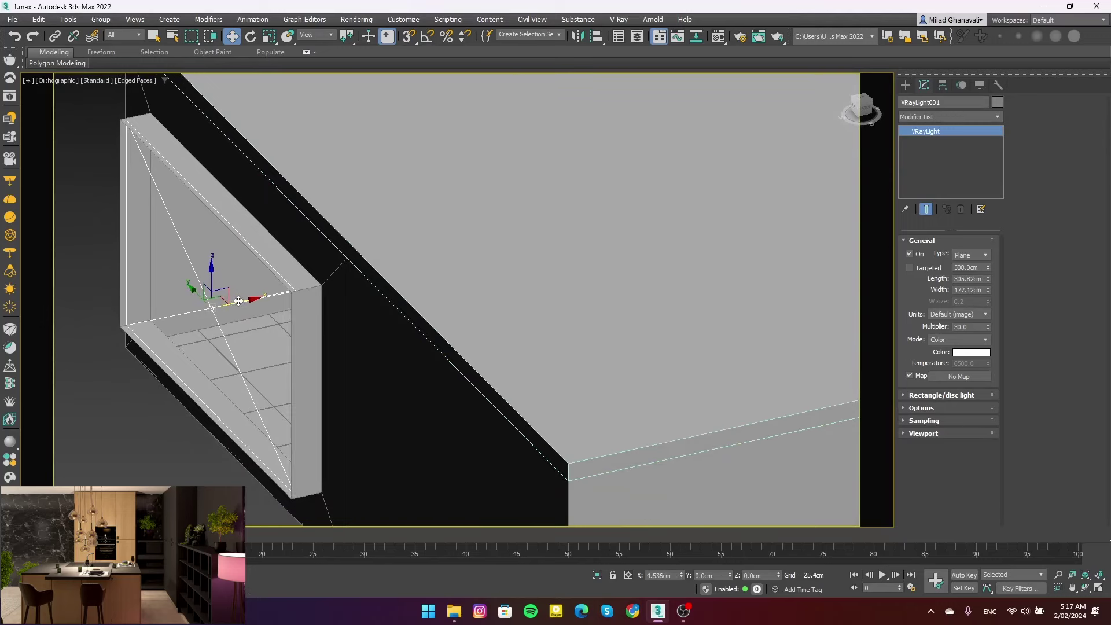
left_click_drag(238, 300, 236, 301)
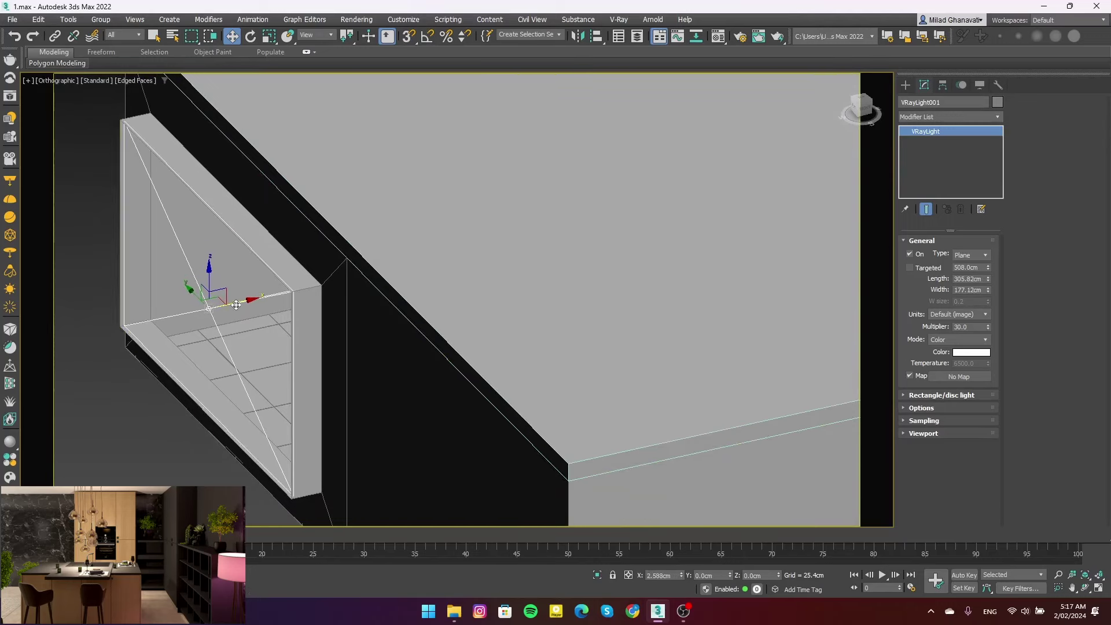
left_click(988, 281)
left_click(989, 291)
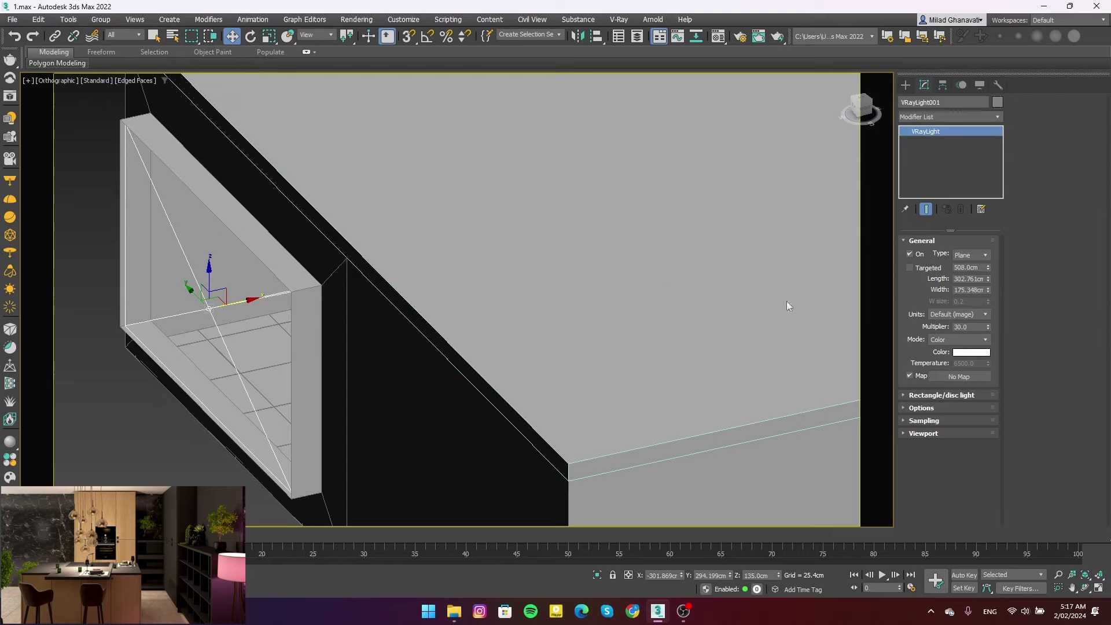
key("c")
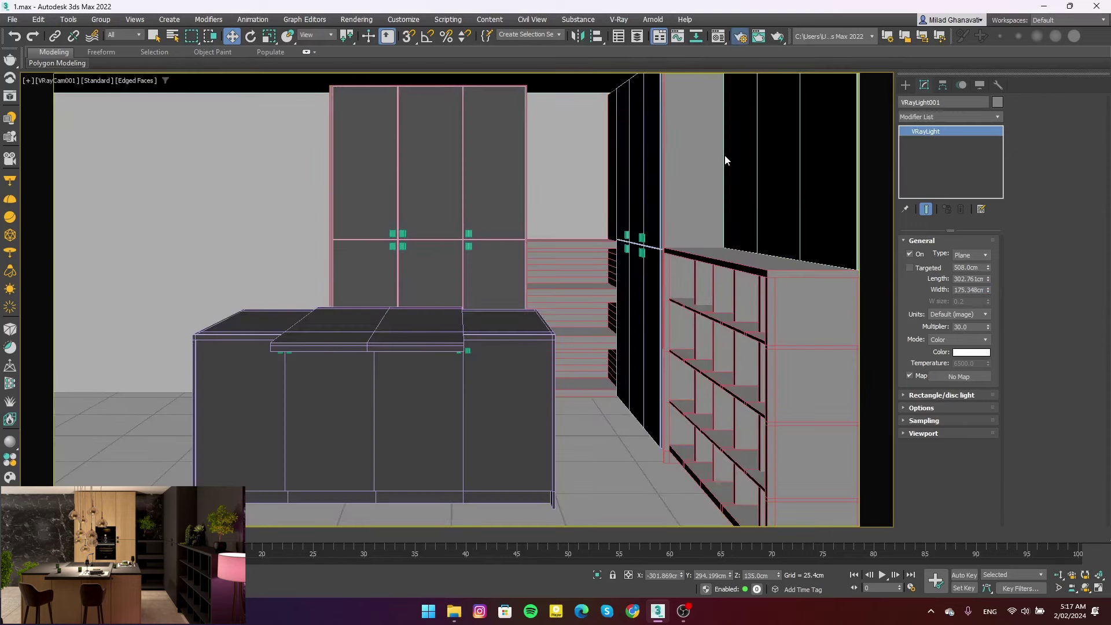
Enable the V-Ray global material override in Render Setup
key("F10")
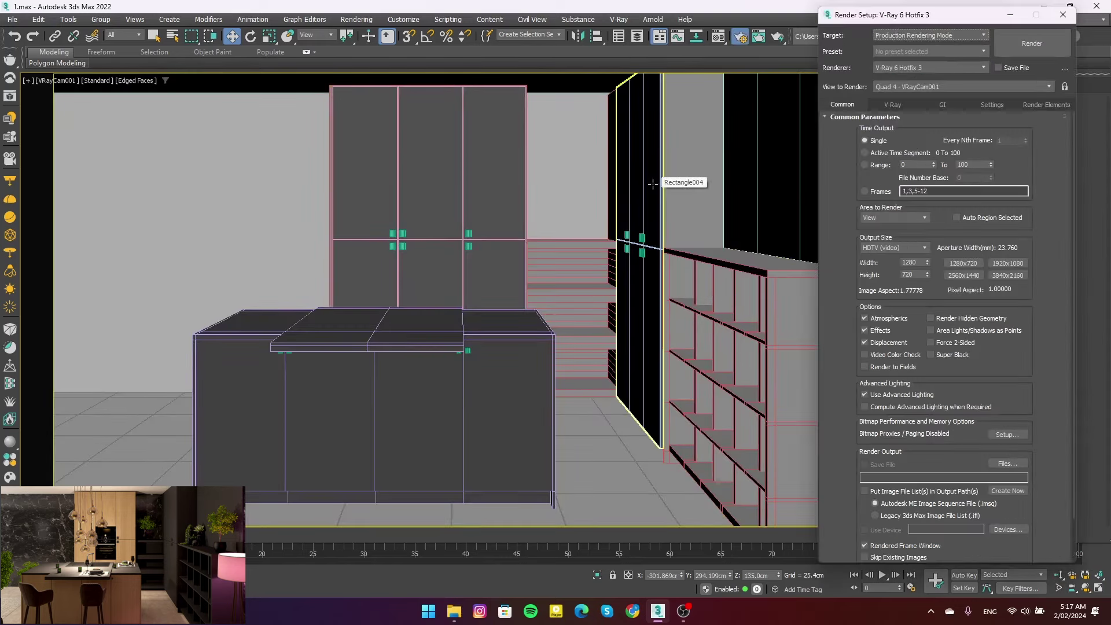
left_click(892, 105)
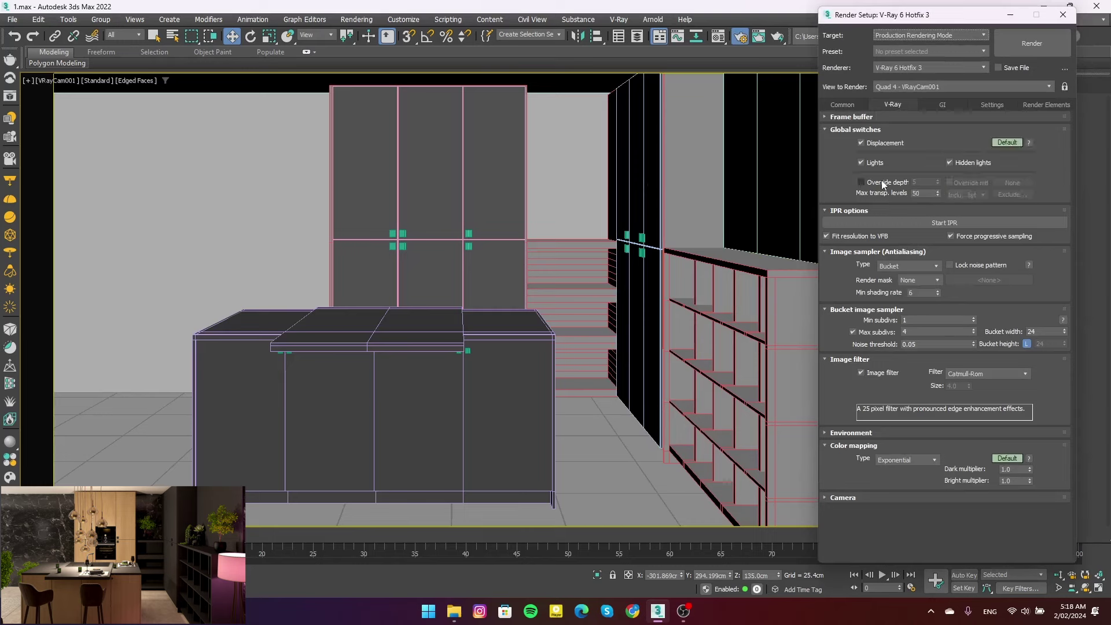
left_click(950, 182)
Name a new Material Editor slot 'test material' and open the material type list
key("m")
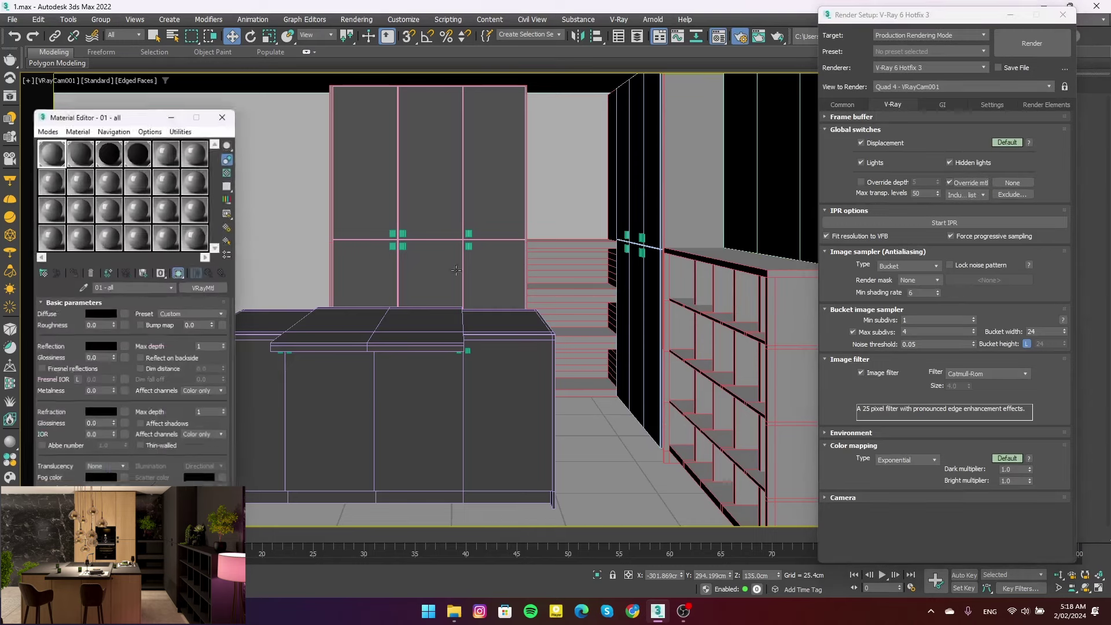
left_click(60, 184)
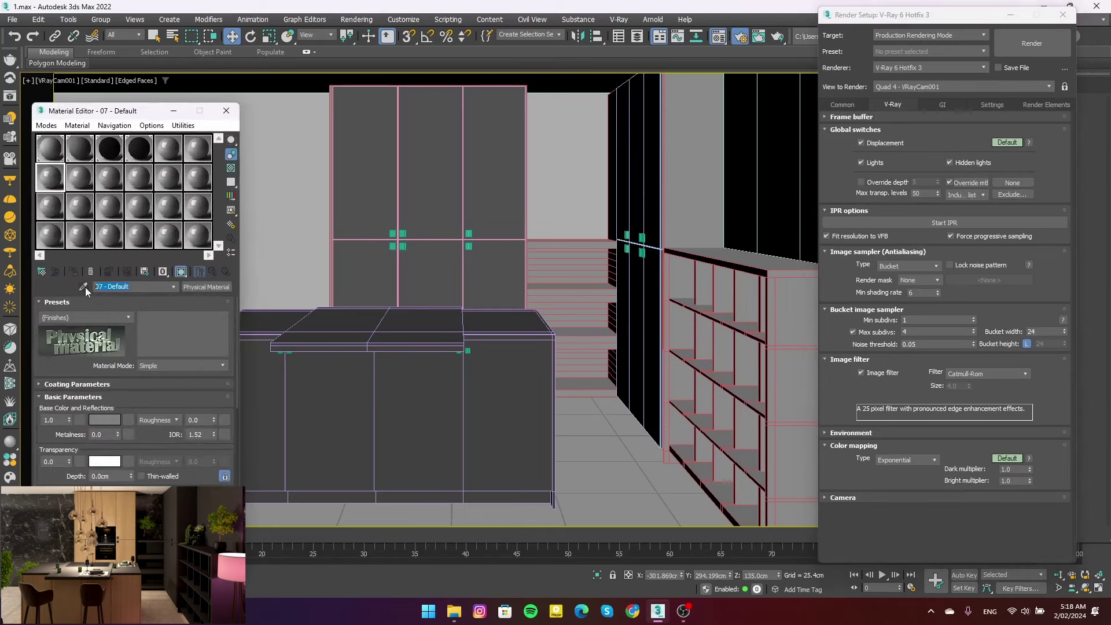
type("test")
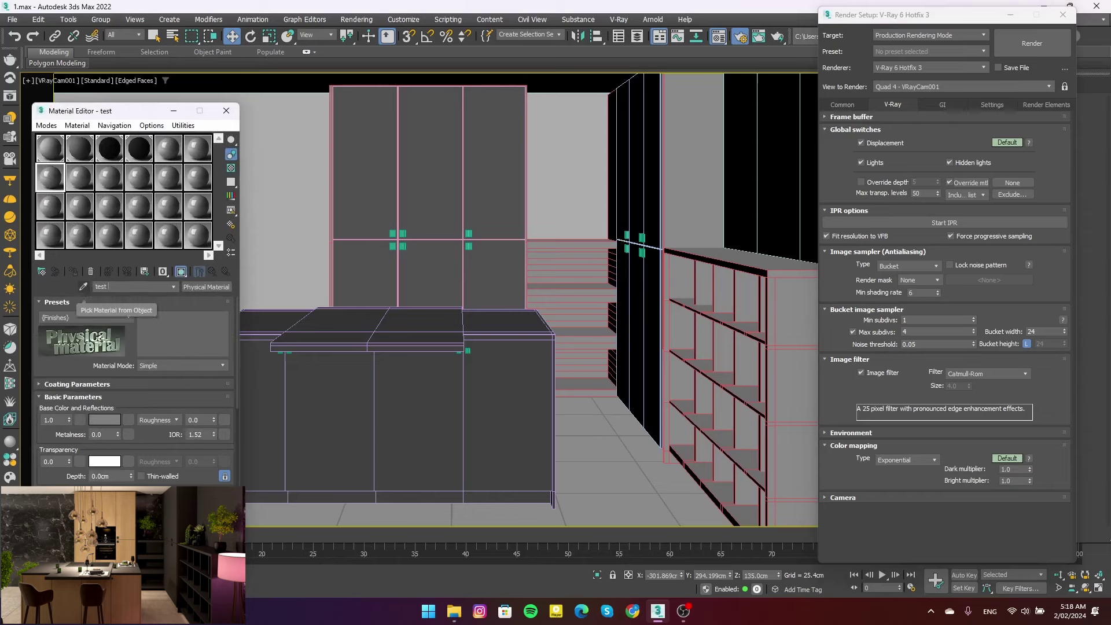
type(" material")
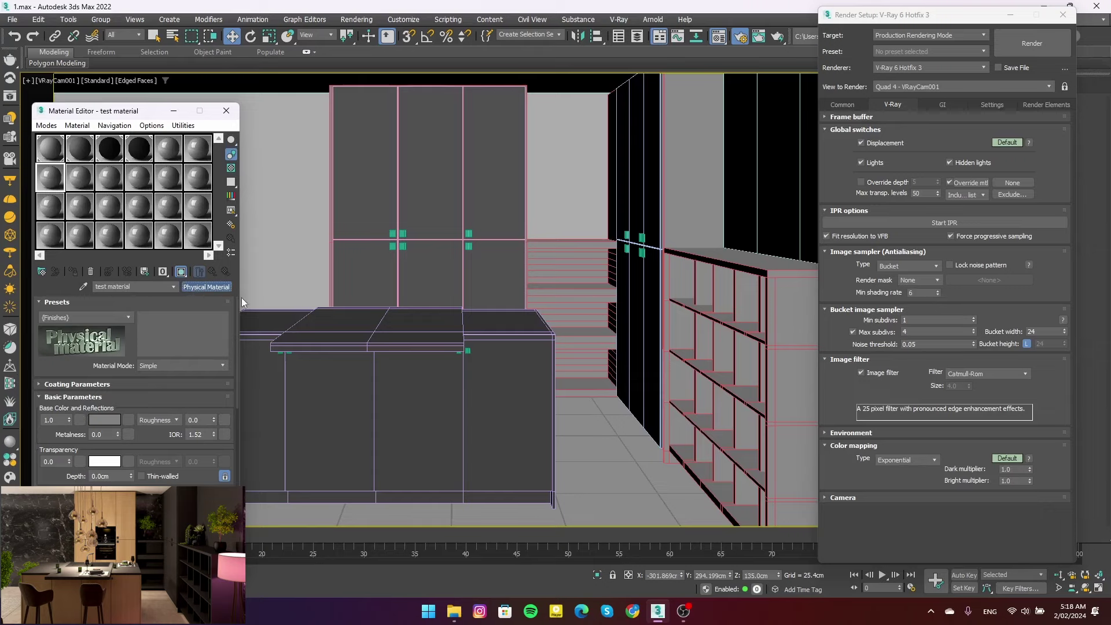
left_click(457, 318)
scroll(469, 359, "down", 2)
scroll(469, 360, "down", 4)
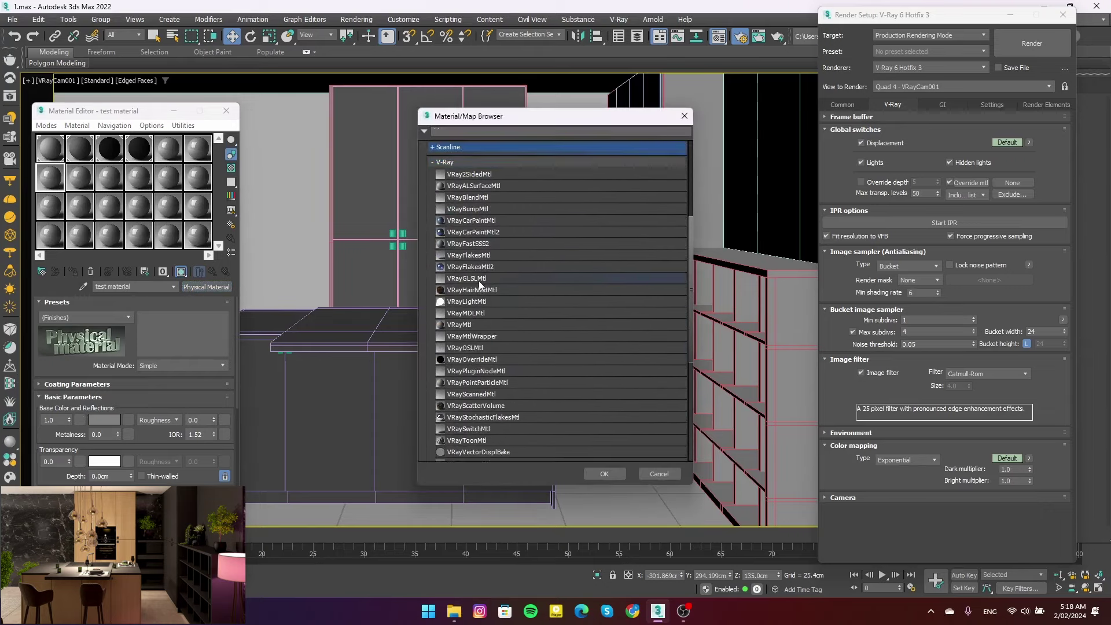
Make the test material a VRayMtl and dismiss the render message window
scroll(502, 351, "up", 1)
double_click(466, 329)
left_click(125, 313)
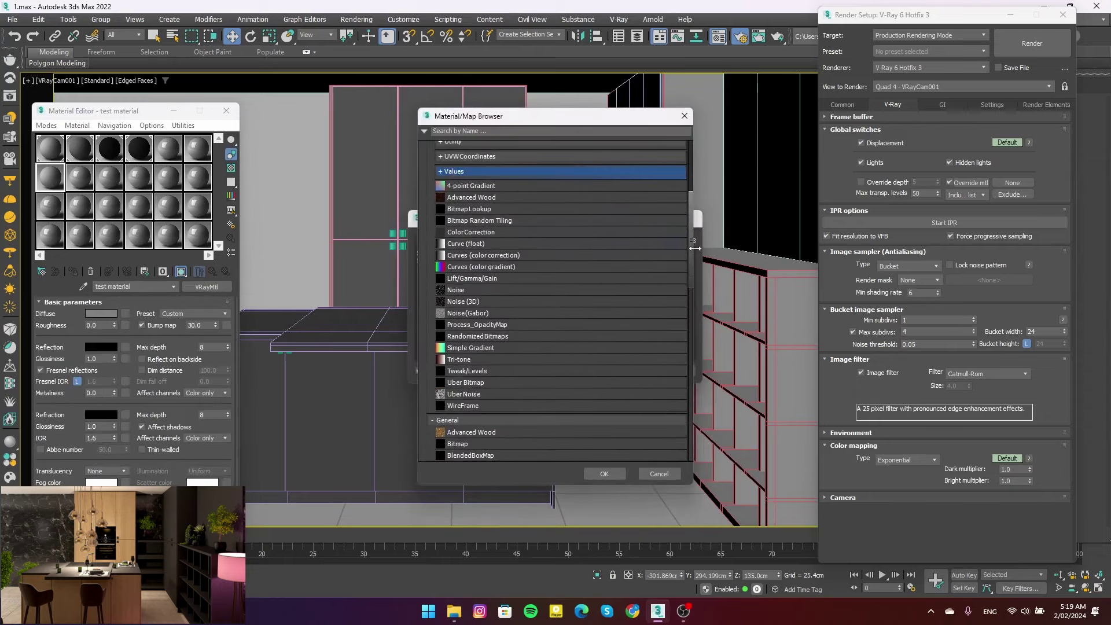
left_click(701, 243)
left_click(673, 370)
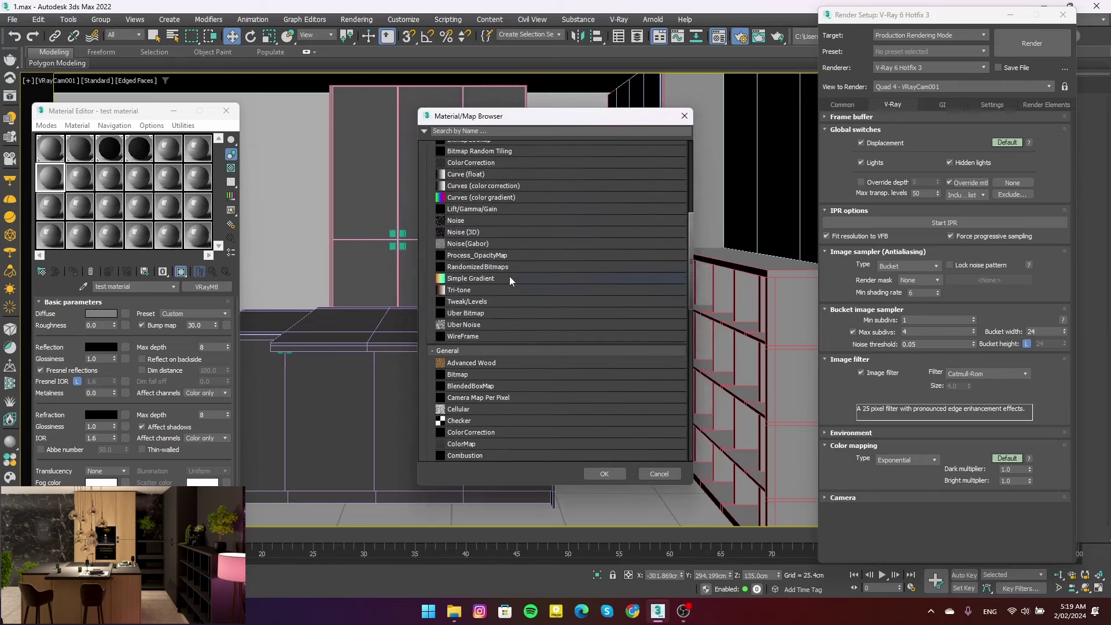
Assign a VRayEdgesTex map to the diffuse channel
scroll(445, 301, "down", 4)
left_click(438, 297)
left_click(444, 420)
scroll(509, 394, "down", 5)
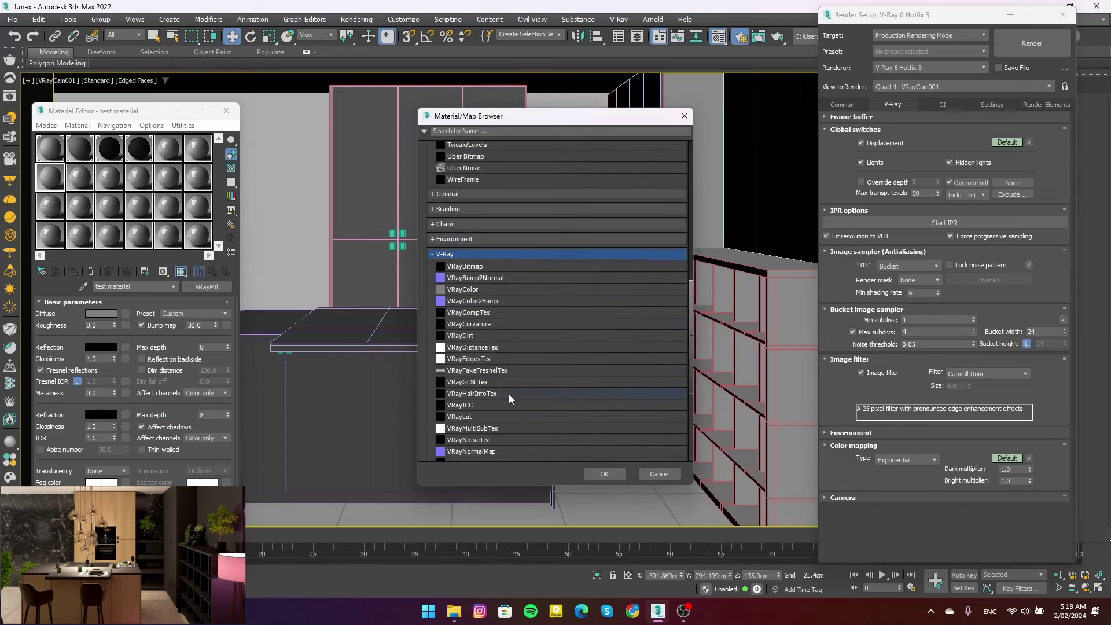
scroll(507, 394, "down", 2)
scroll(509, 396, "down", 2)
scroll(516, 397, "down", 3)
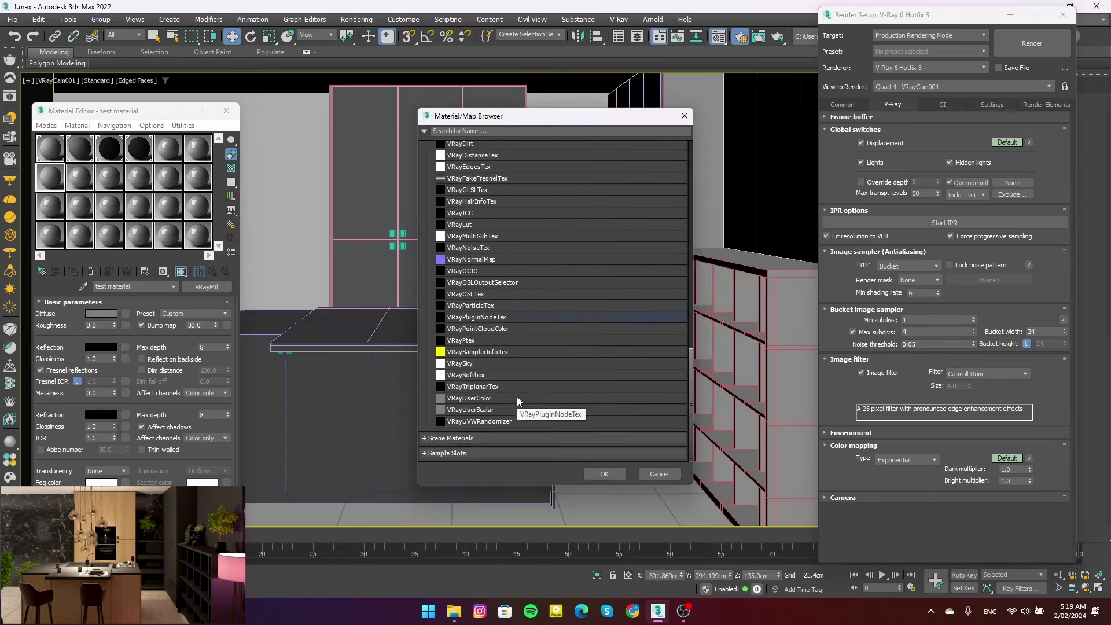
scroll(504, 364, "up", 1)
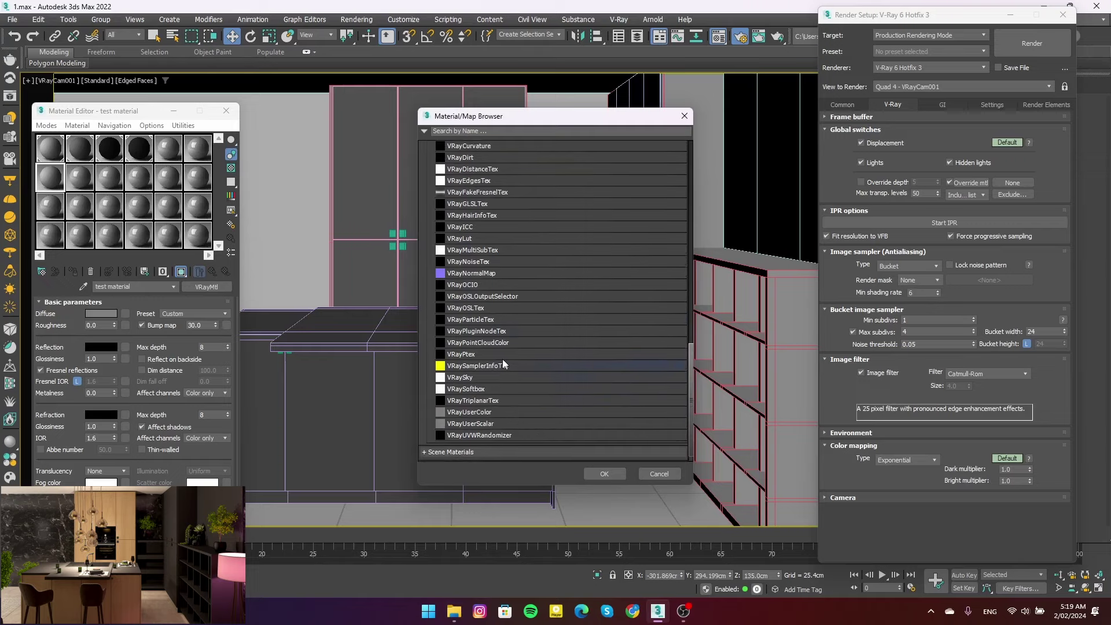
double_click(469, 180)
Preview the material sample, check the edges map's pixel width, and return to the parent material
double_click(55, 181)
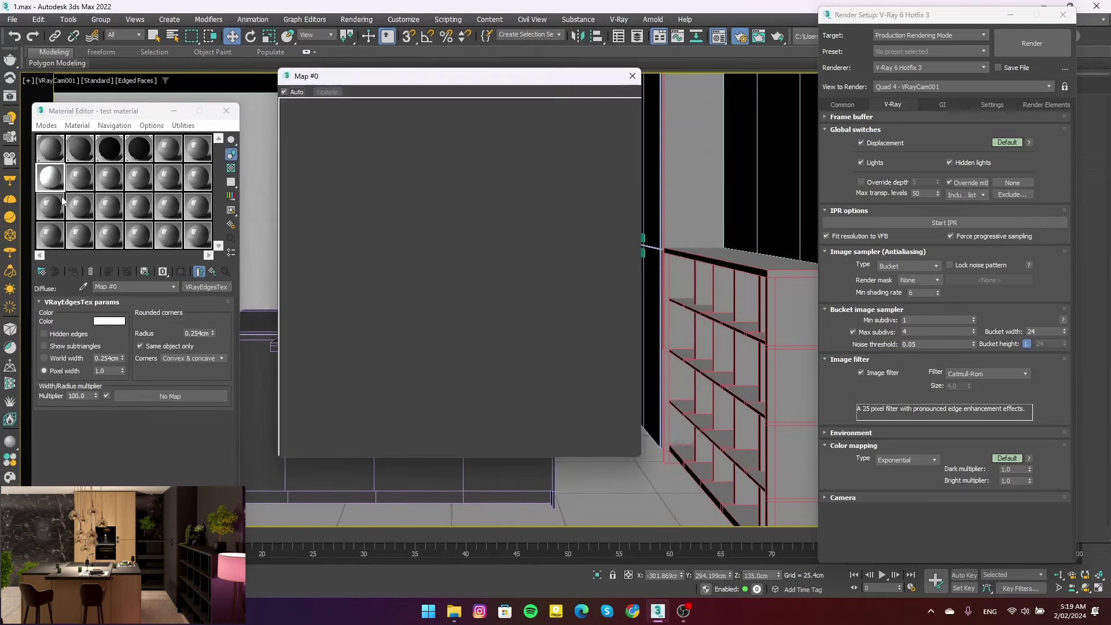
left_click(109, 371)
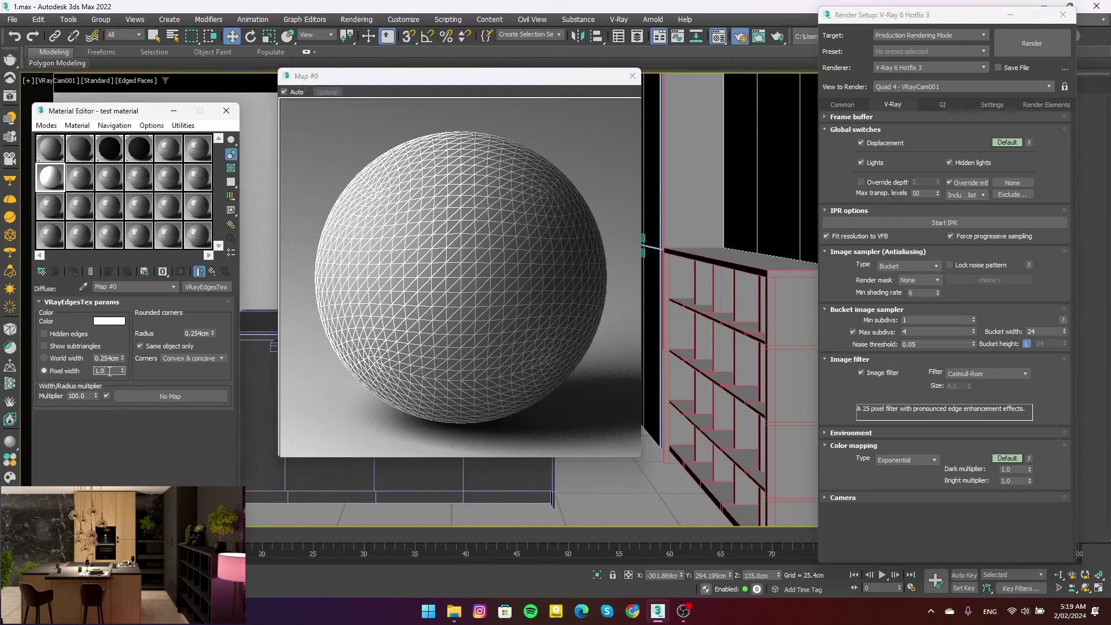
left_click(199, 272)
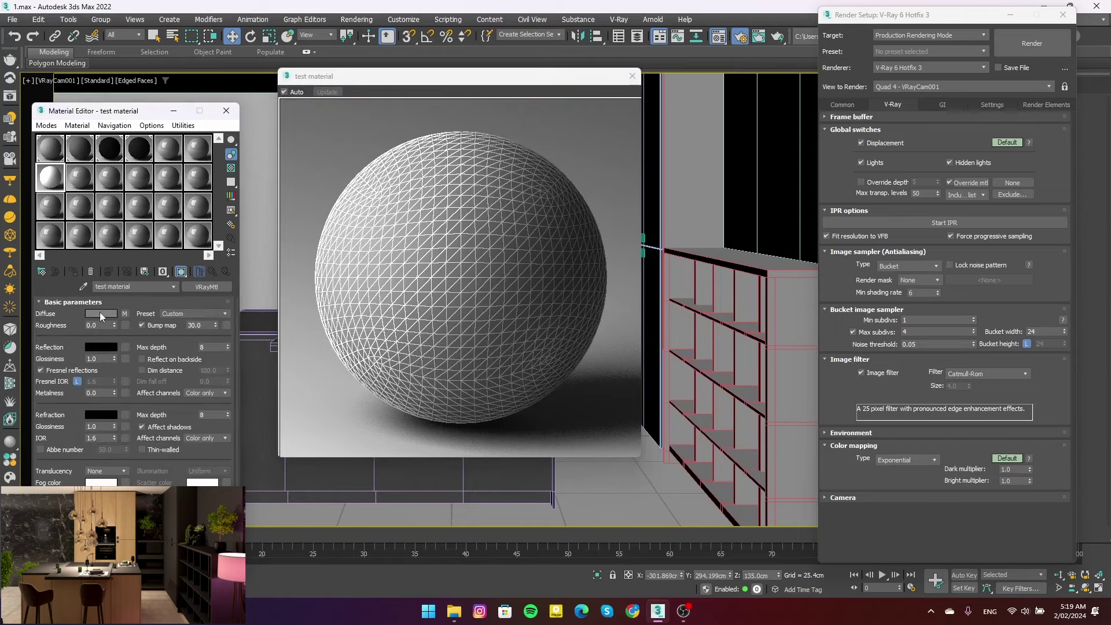
left_click(100, 313)
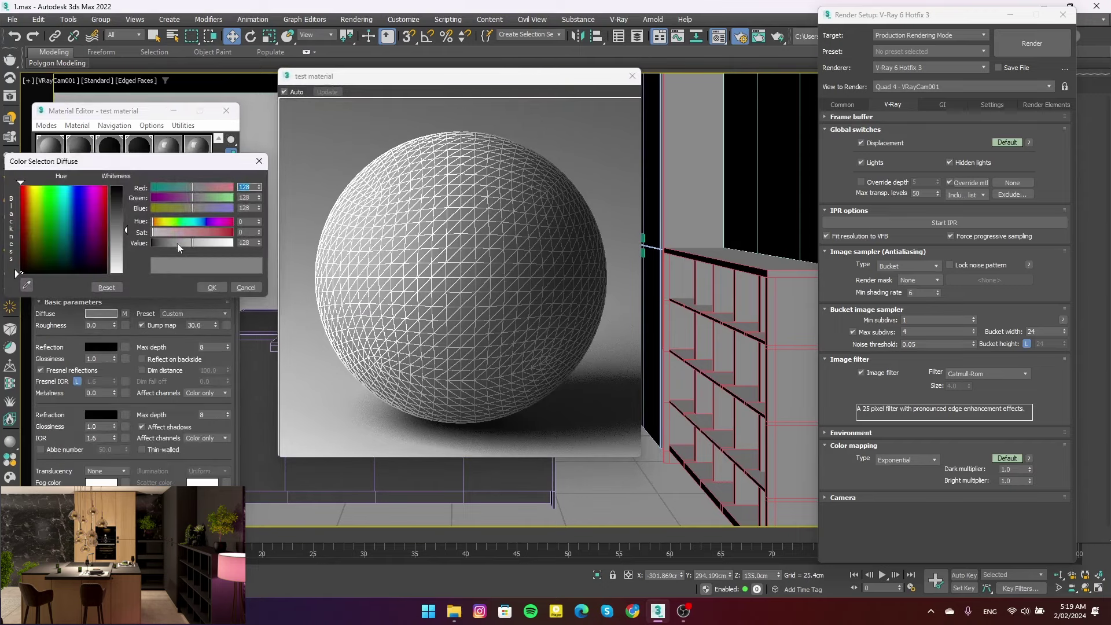
left_click(632, 76)
Set a grey reflection colour with 0.75 glossiness and close the Material Editor
left_click(101, 346)
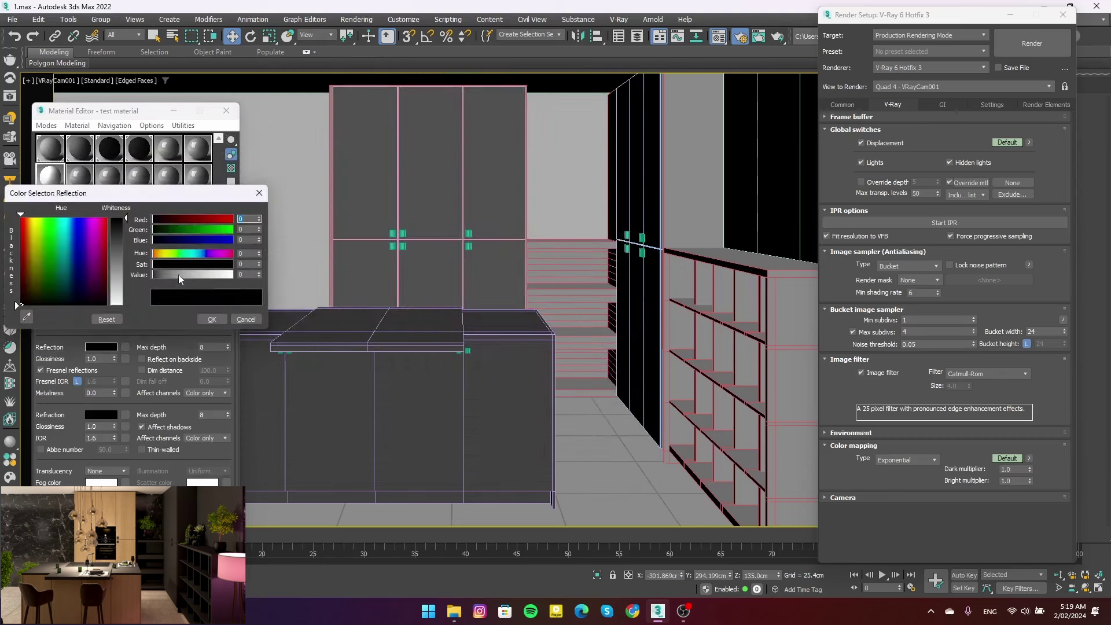
left_click_drag(179, 277, 168, 275)
left_click(212, 319)
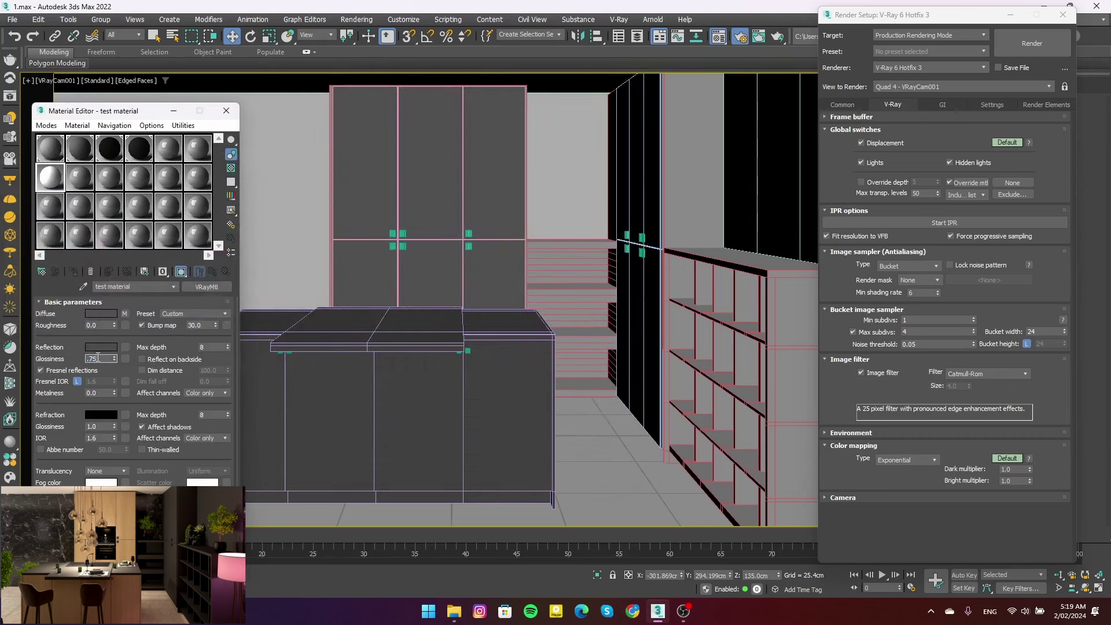
scroll(98, 357, "down", 1)
scroll(104, 365, "down", 1)
scroll(99, 405, "down", 1)
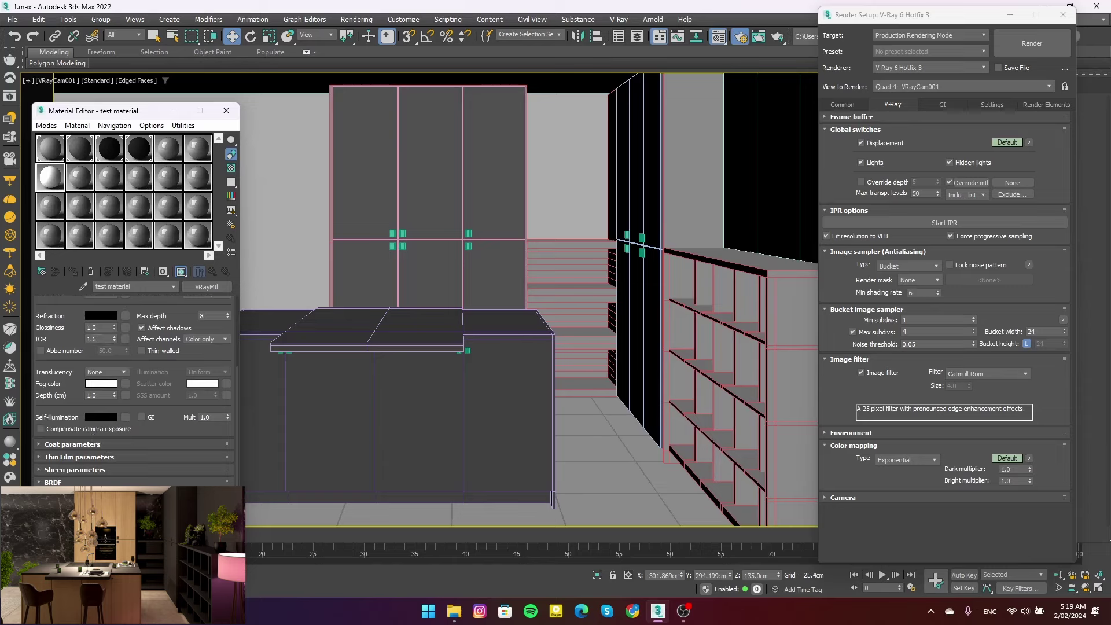
scroll(133, 390, "up", 2)
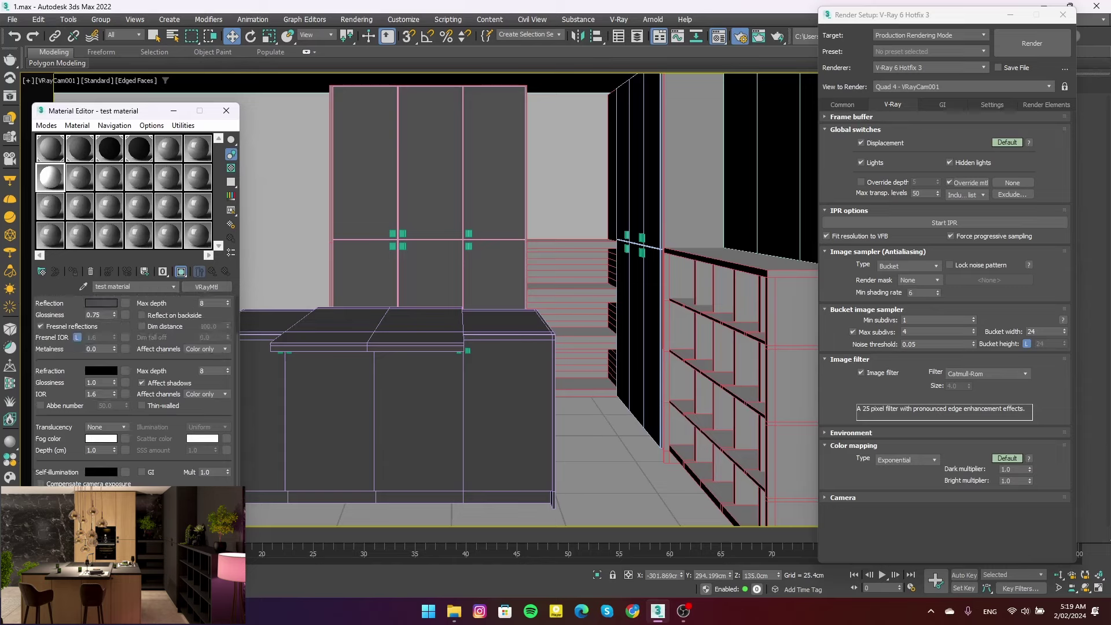
scroll(133, 391, "down", 10)
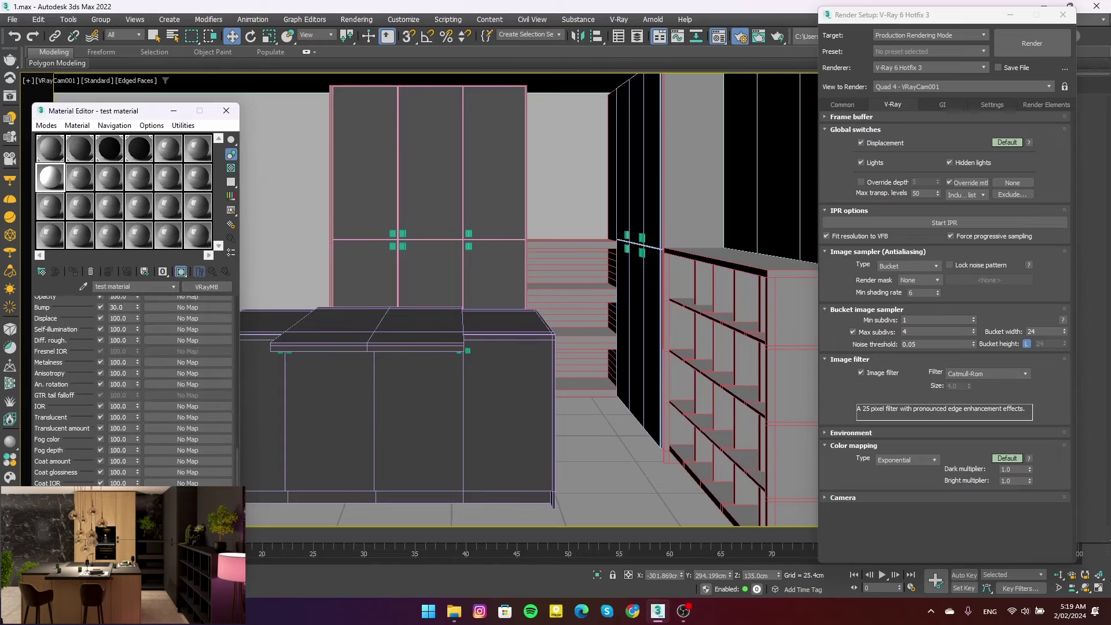
left_click(226, 111)
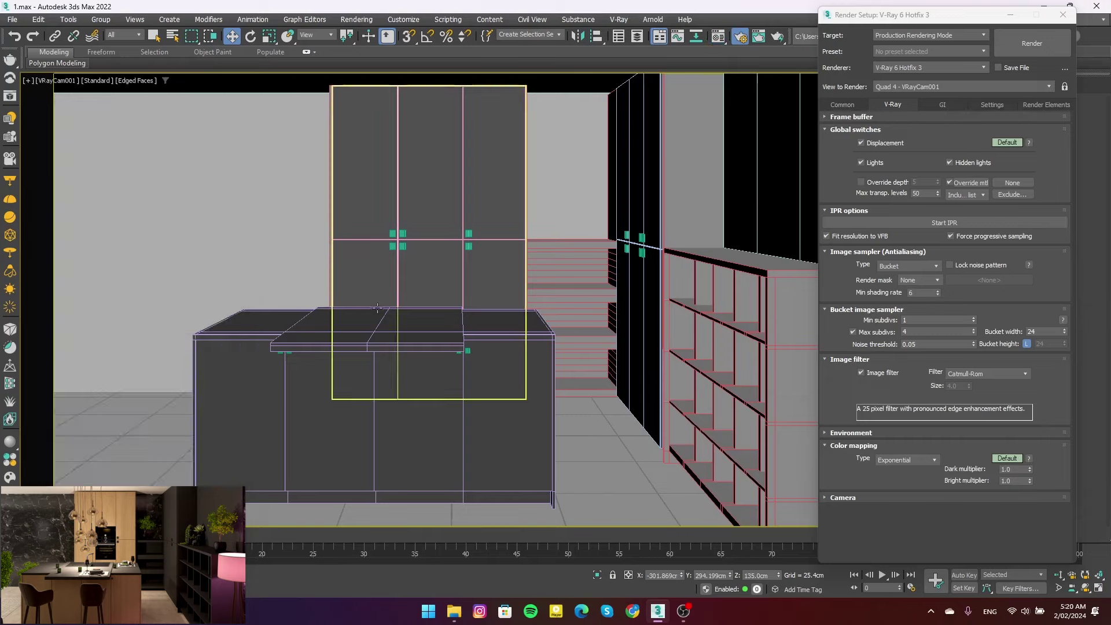
Set the primary GI engine to Irradiance map with the Very low preset and 25 subdivs
left_click(1017, 50)
key("Escape")
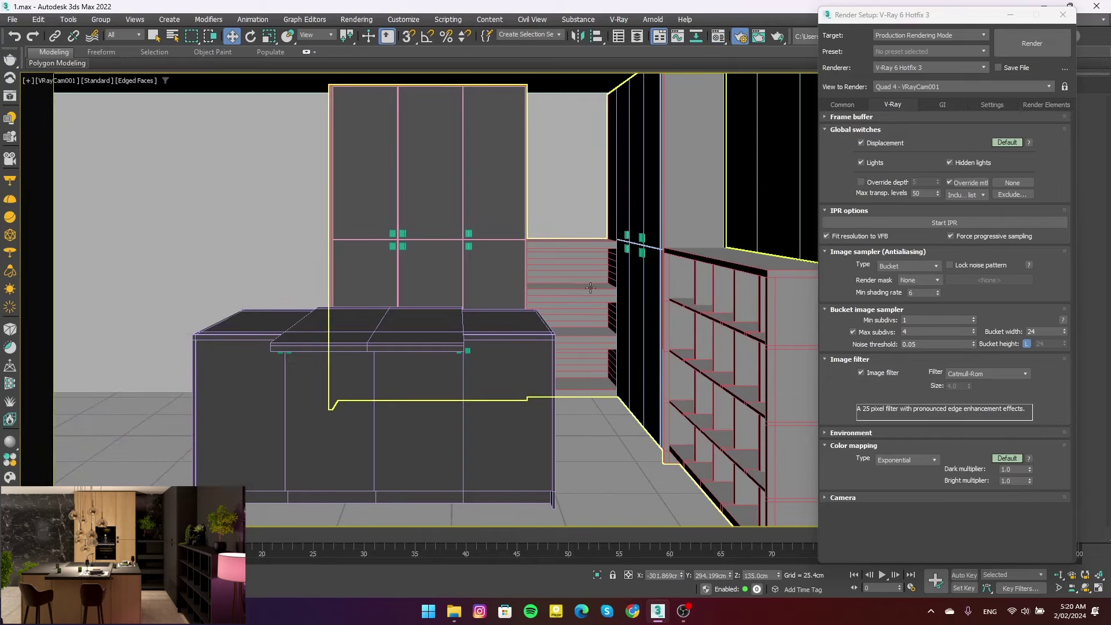
left_click(942, 105)
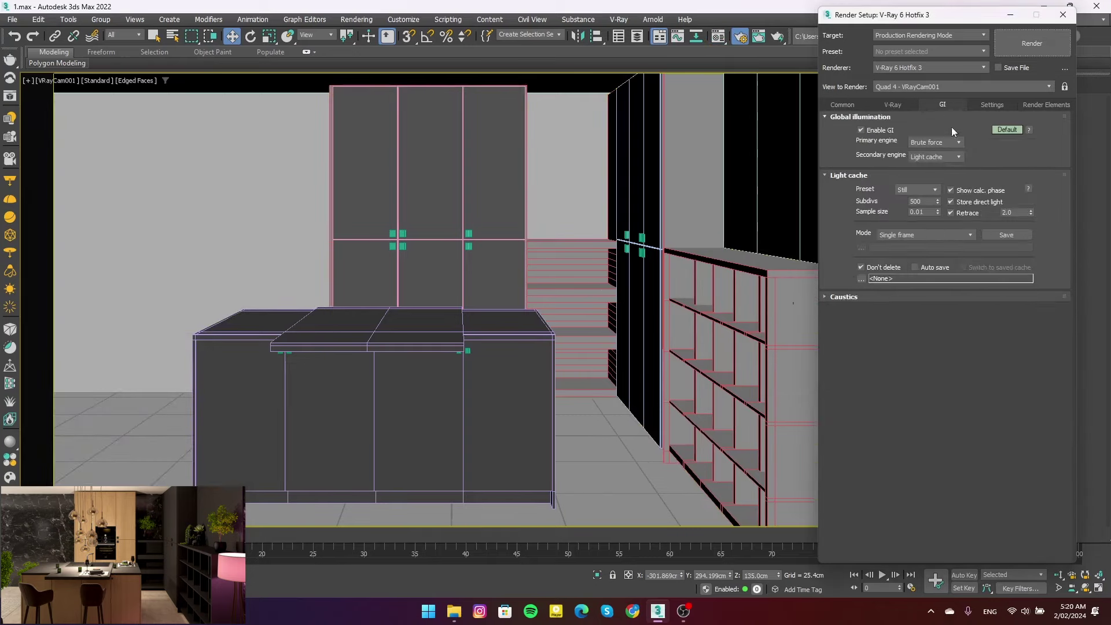
left_click(947, 157)
left_click(936, 154)
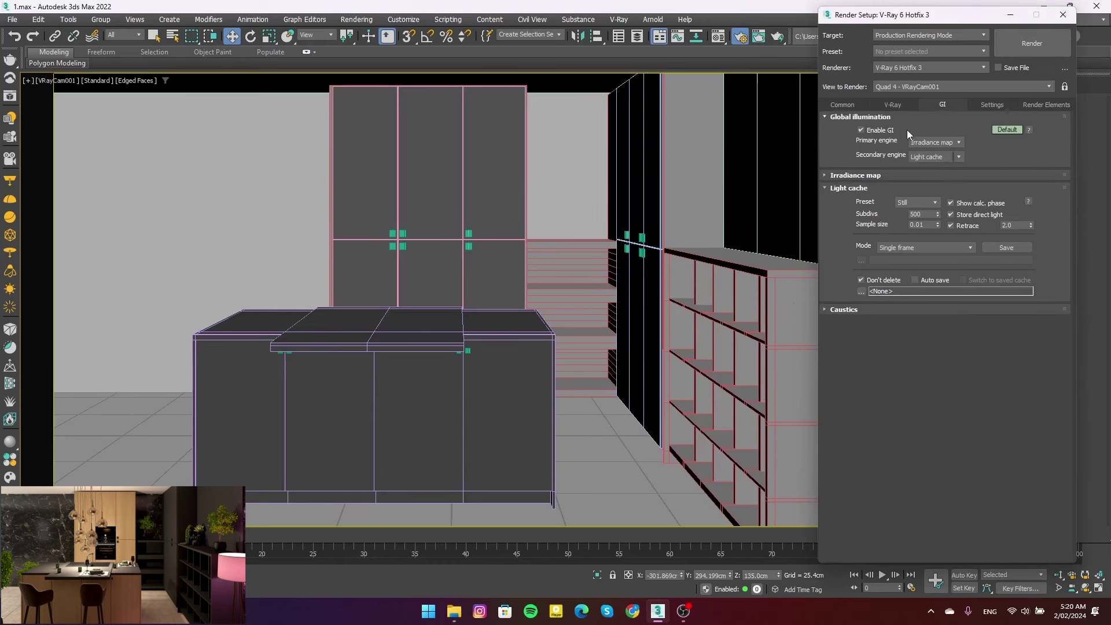
left_click(938, 190)
left_click(942, 210)
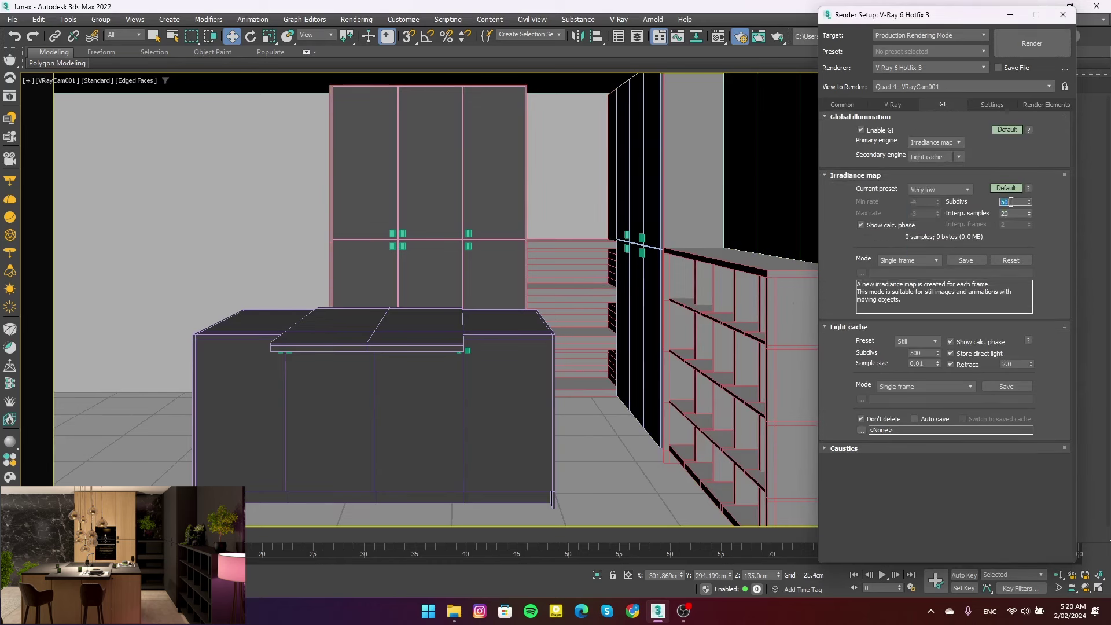
key("Return")
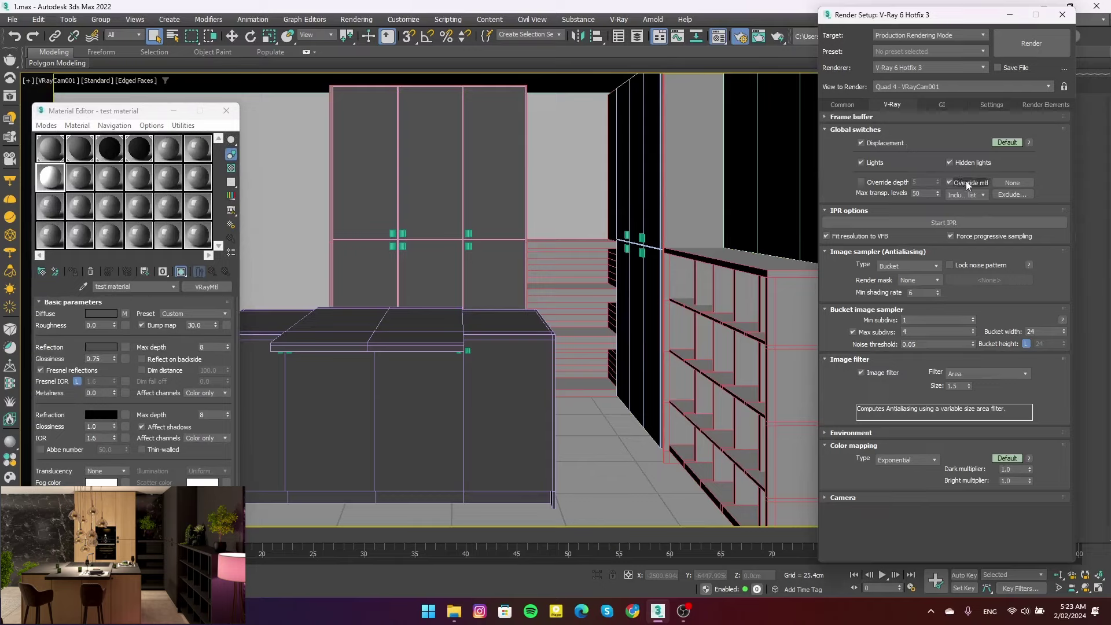
Assign test material as the V-Ray override material and start the test render
left_click_drag(51, 184, 1012, 182)
left_click(933, 320)
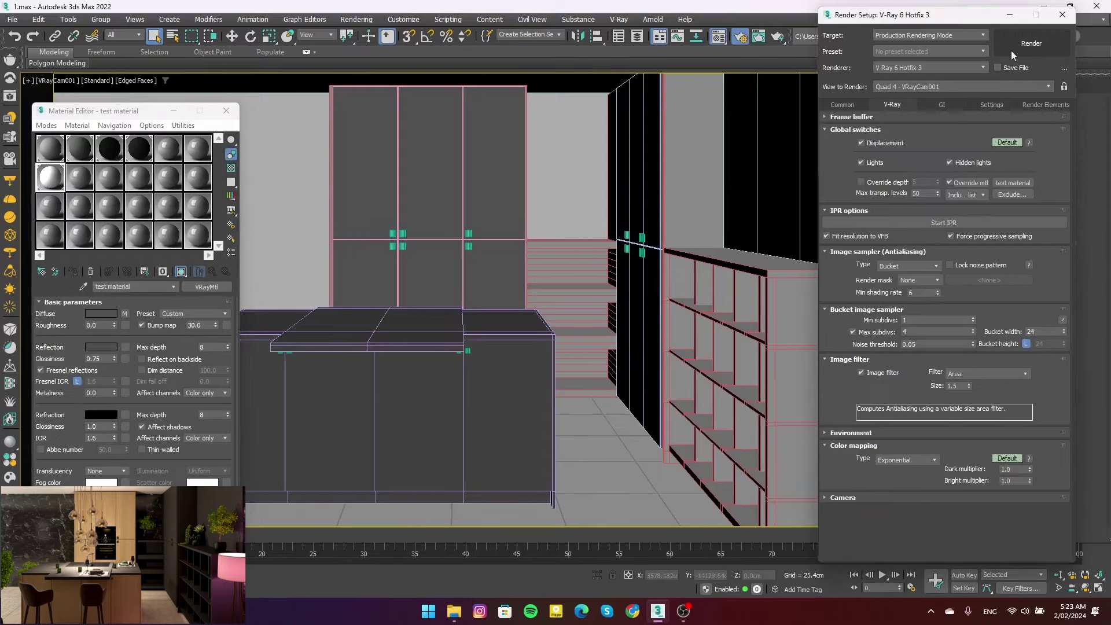
left_click(1011, 51)
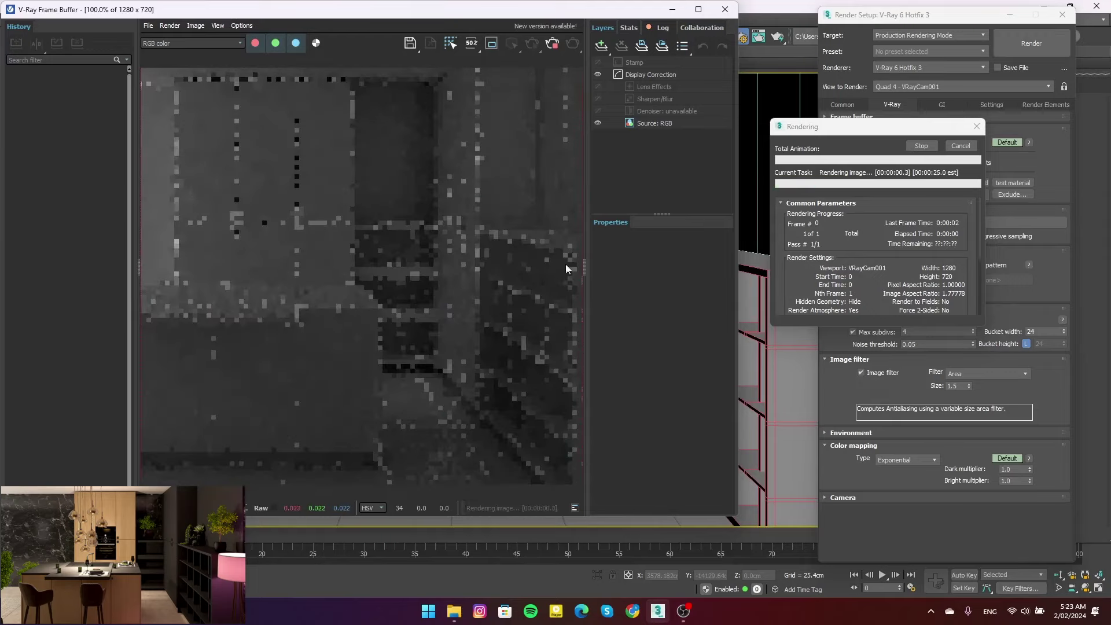
Hide the frame buffer's History and Layers panels and enable follow-mouse bucket rendering
left_click_drag(128, 88, 3, 88)
left_click_drag(347, 9, 469, 38)
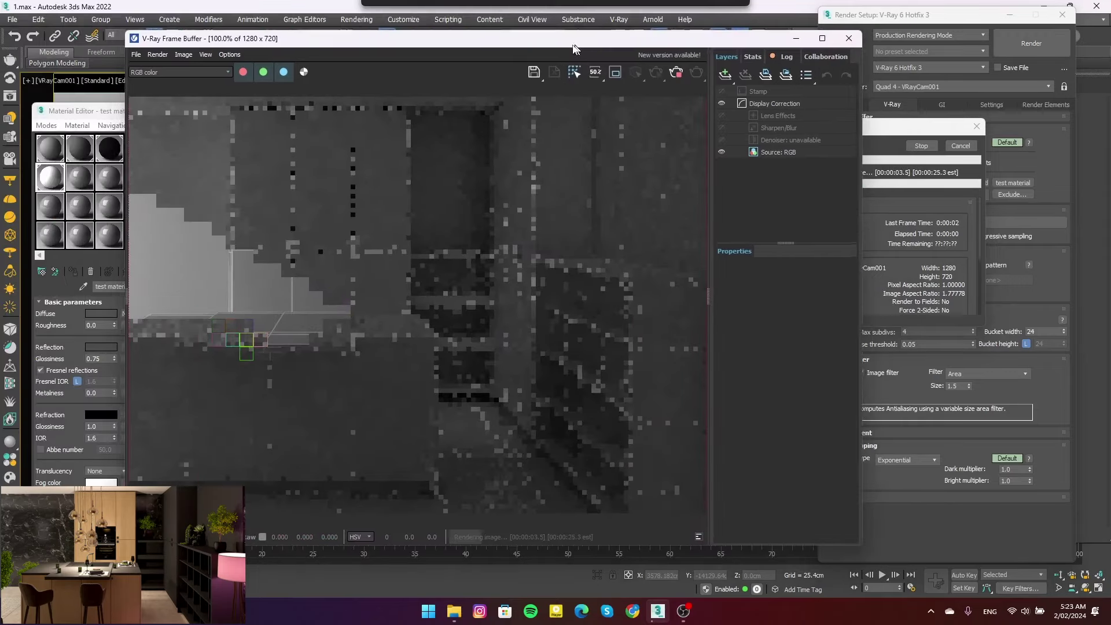
scroll(638, 249, "down", 2)
left_click(704, 295)
scroll(511, 296, "up", 2)
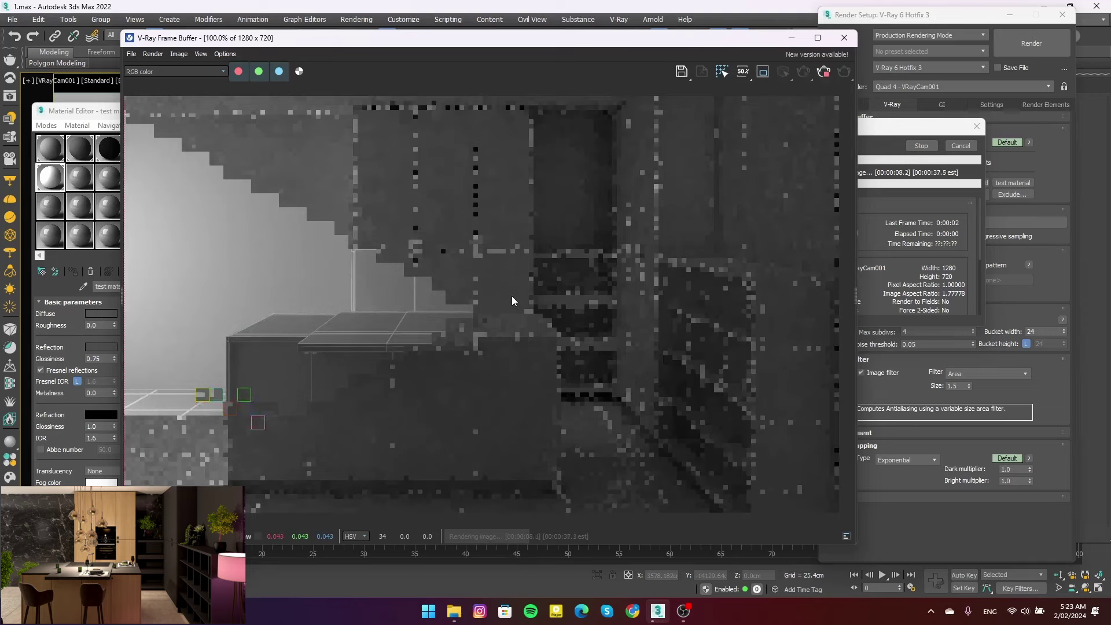
left_click(721, 71)
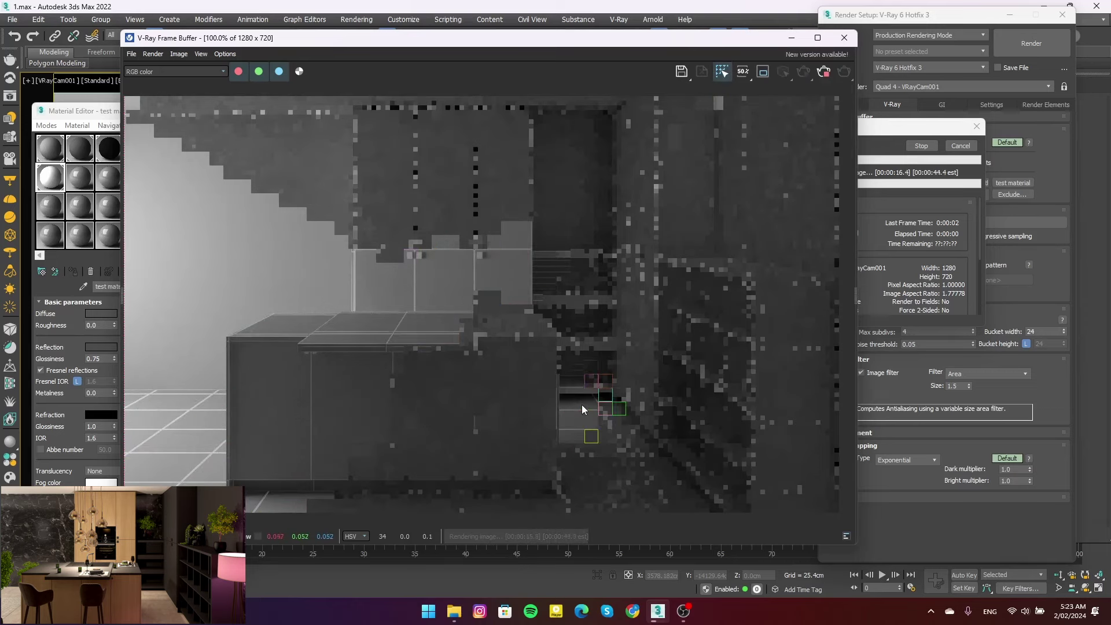
scroll(581, 404, "up", 1)
scroll(608, 393, "down", 1)
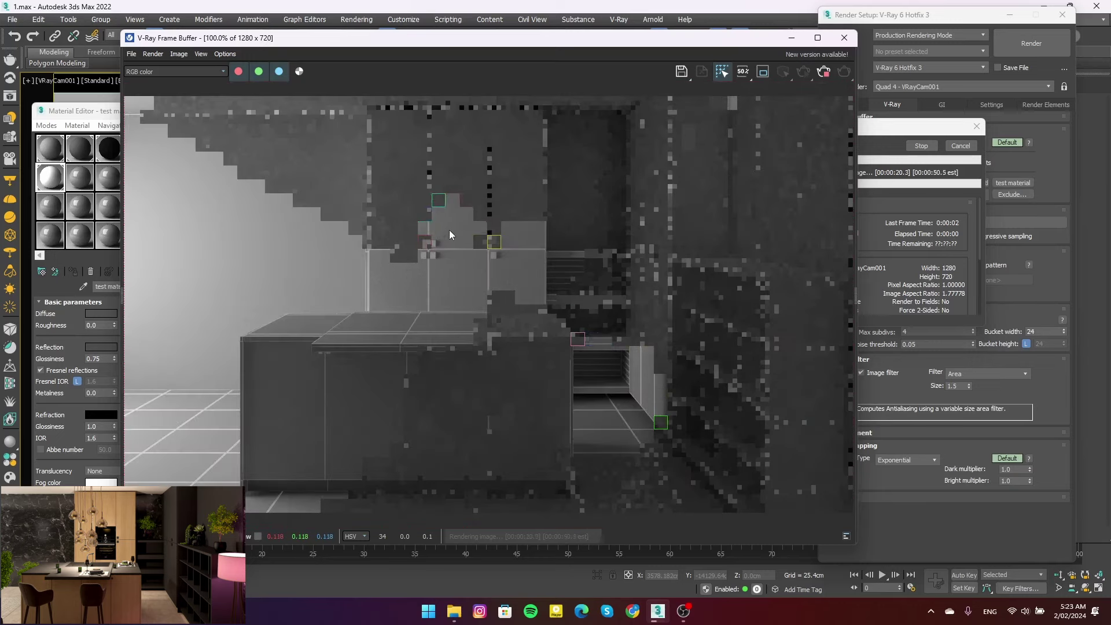
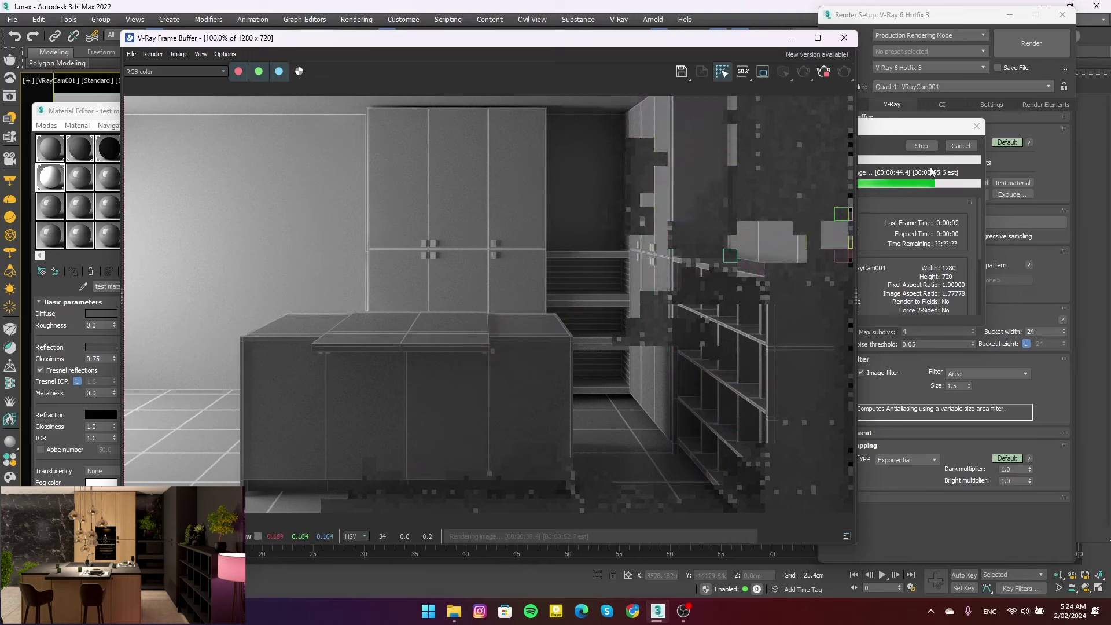
Stop the V-Ray test render and close the rendered image, returning to the camera view
left_click(924, 147)
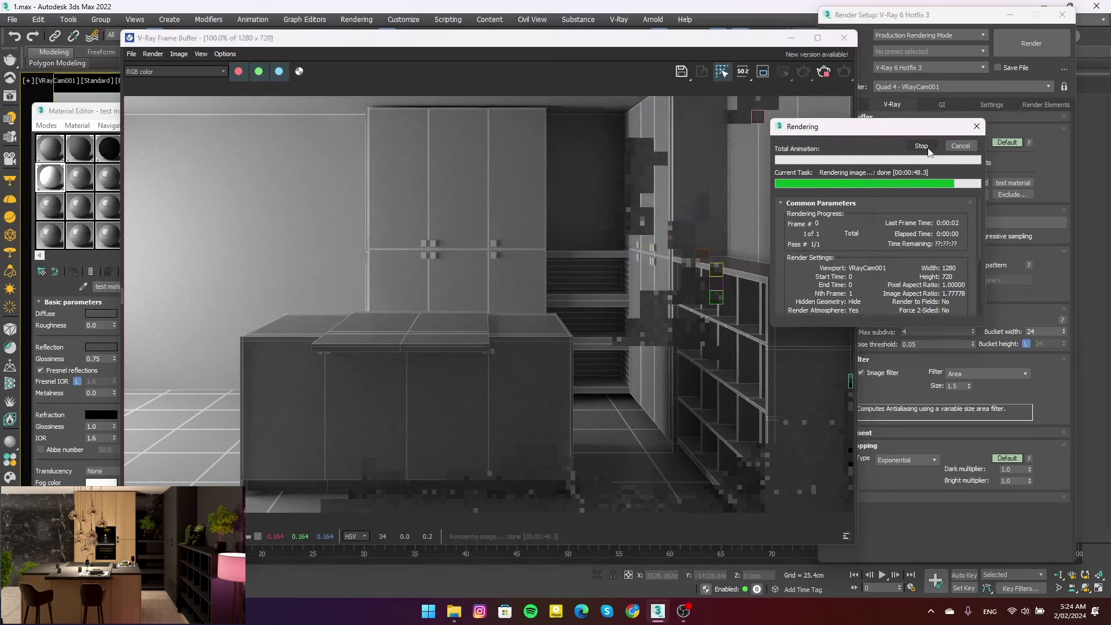
left_click(844, 38)
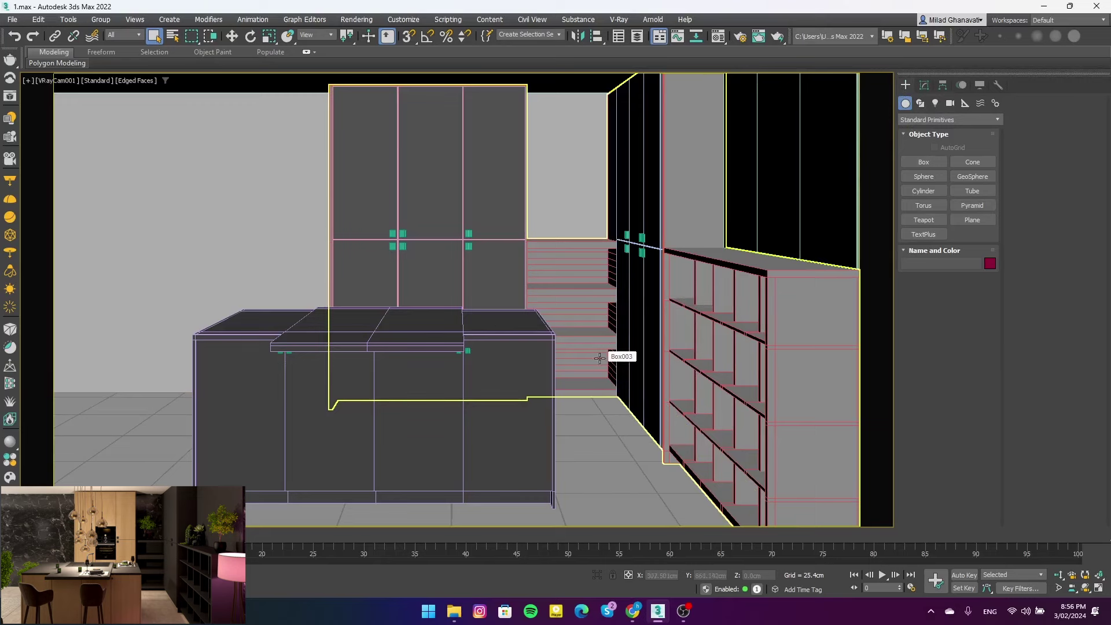
Convert material slot 08 into a VRayMtl named wall
key("m")
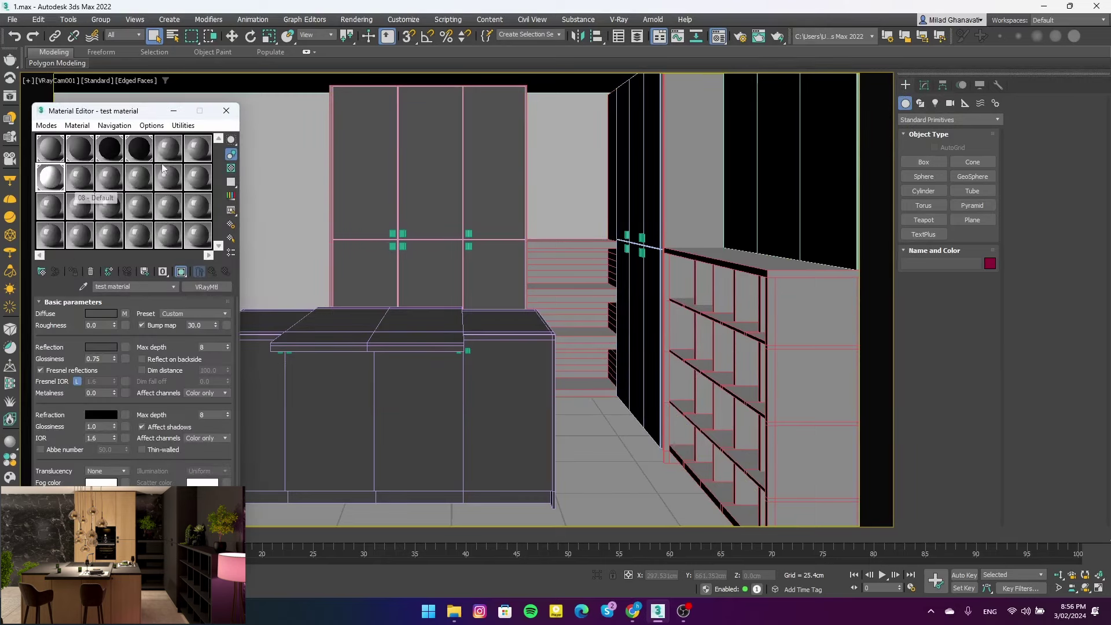
left_click(80, 177)
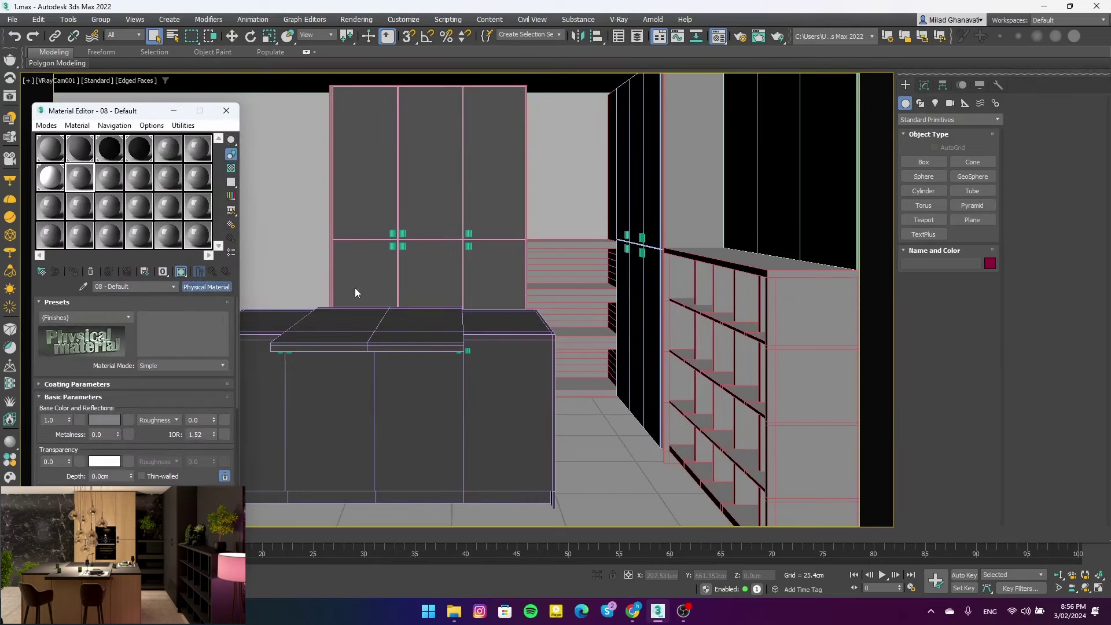
scroll(495, 383, "down", 5)
scroll(457, 451, "down", 5)
key("Escape")
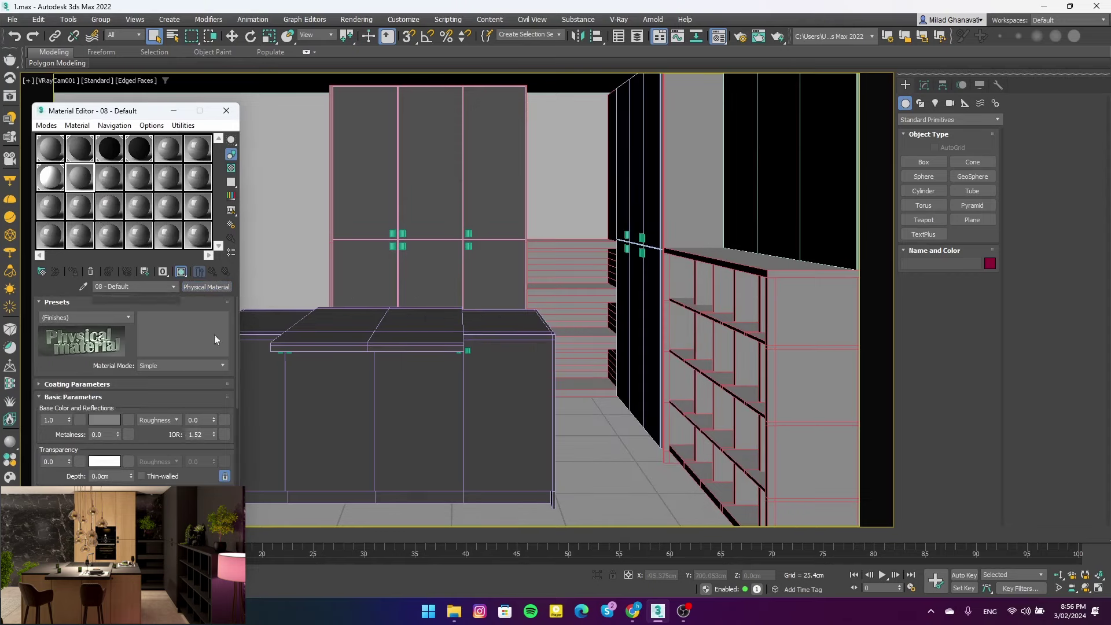
type("wall")
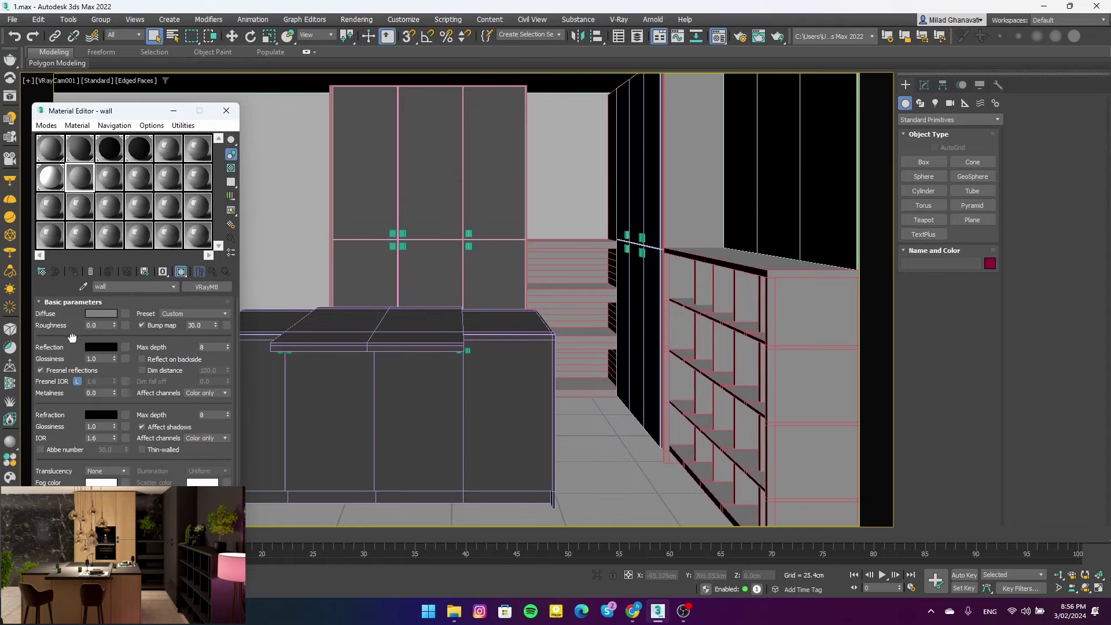
Pick MARBLE4 from the pro material 2 folder as the wall's diffuse bitmap
left_click(125, 313)
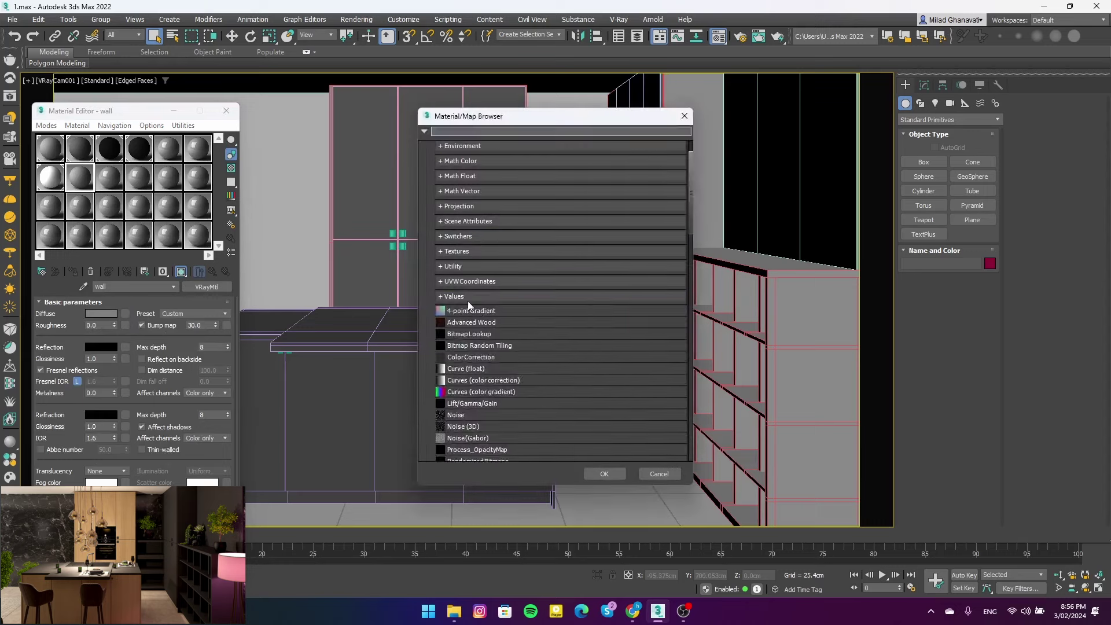
left_click(433, 162)
double_click(446, 203)
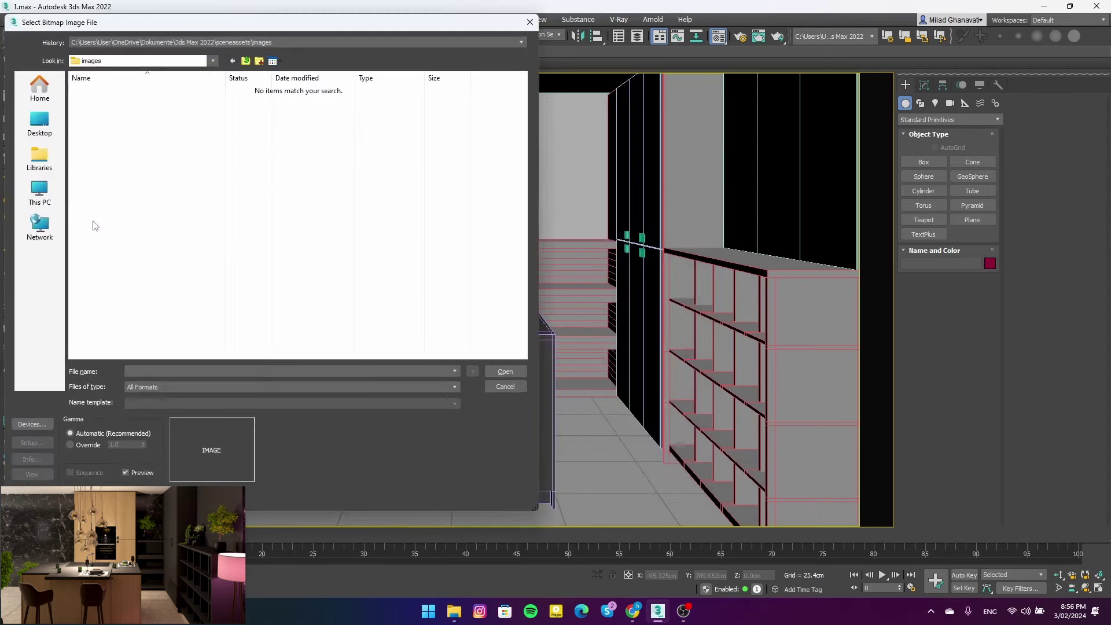
left_click(40, 191)
double_click(254, 101)
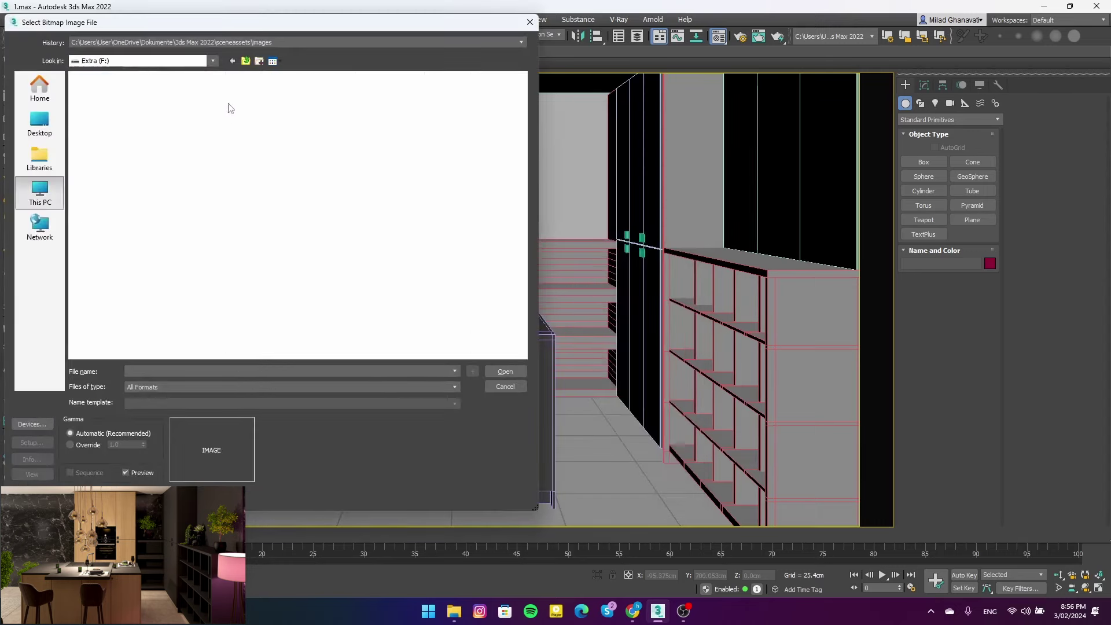
double_click(167, 106)
double_click(298, 135)
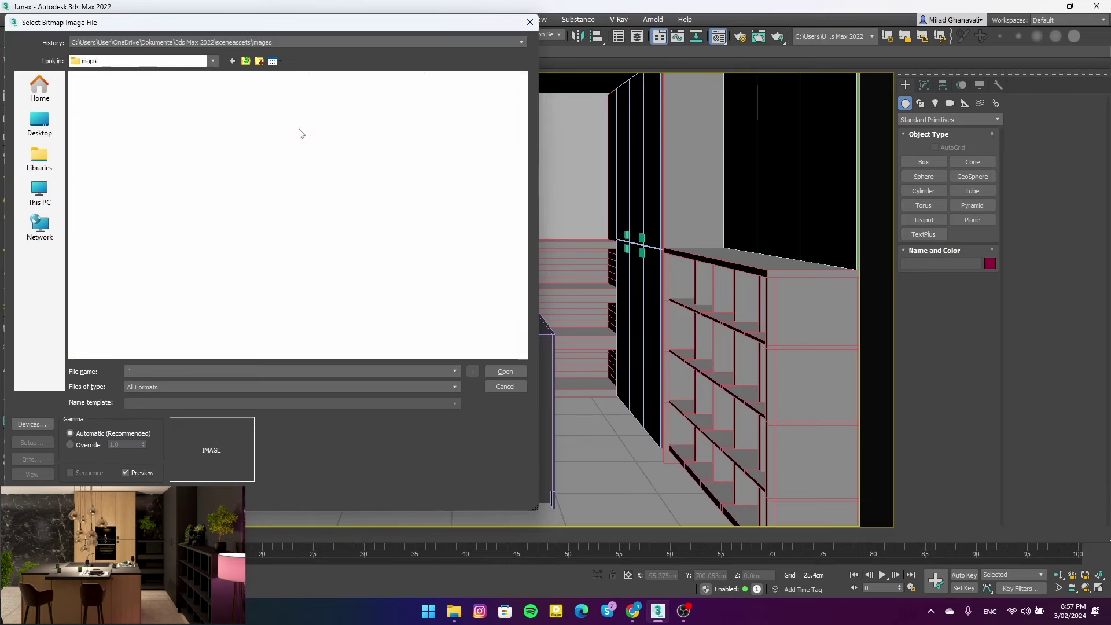
scroll(241, 150, "down", 2)
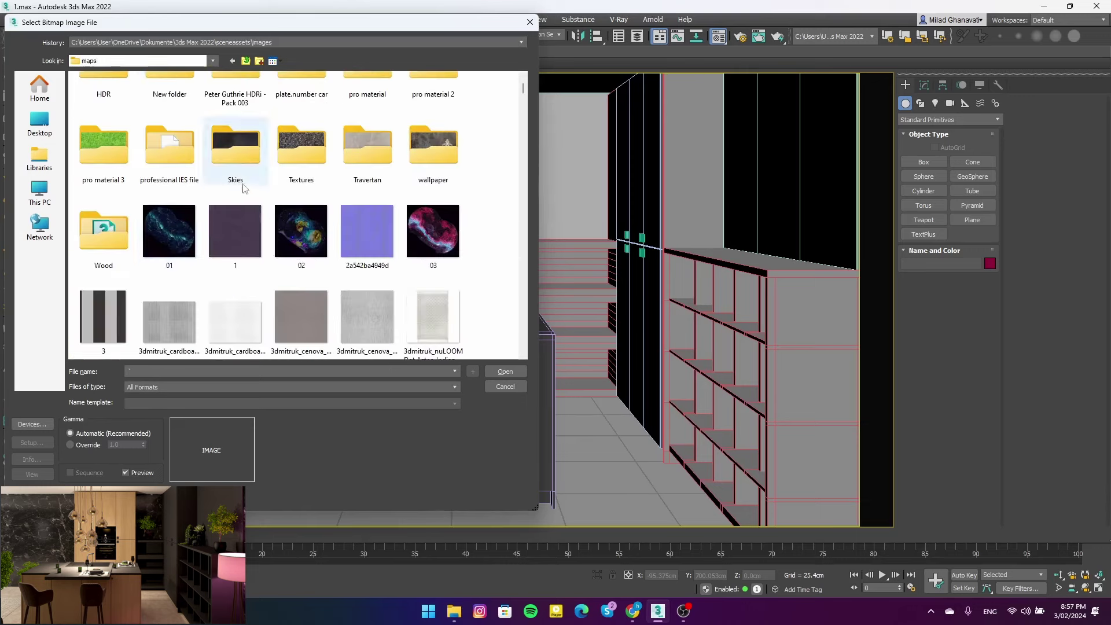
scroll(237, 174, "up", 2)
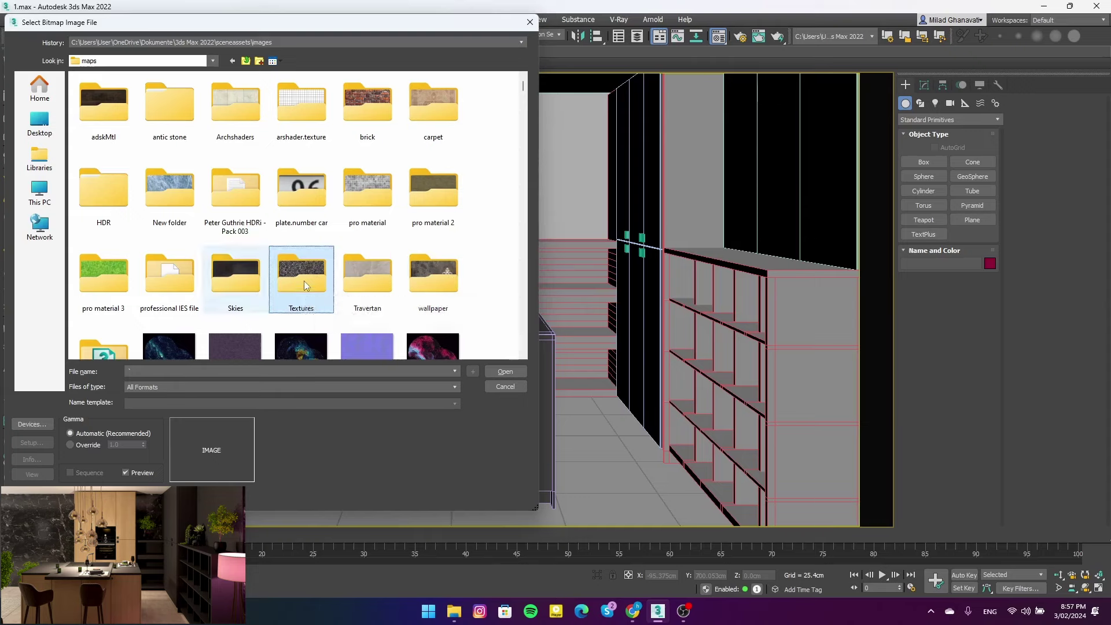
double_click(454, 216)
scroll(400, 227, "down", 2)
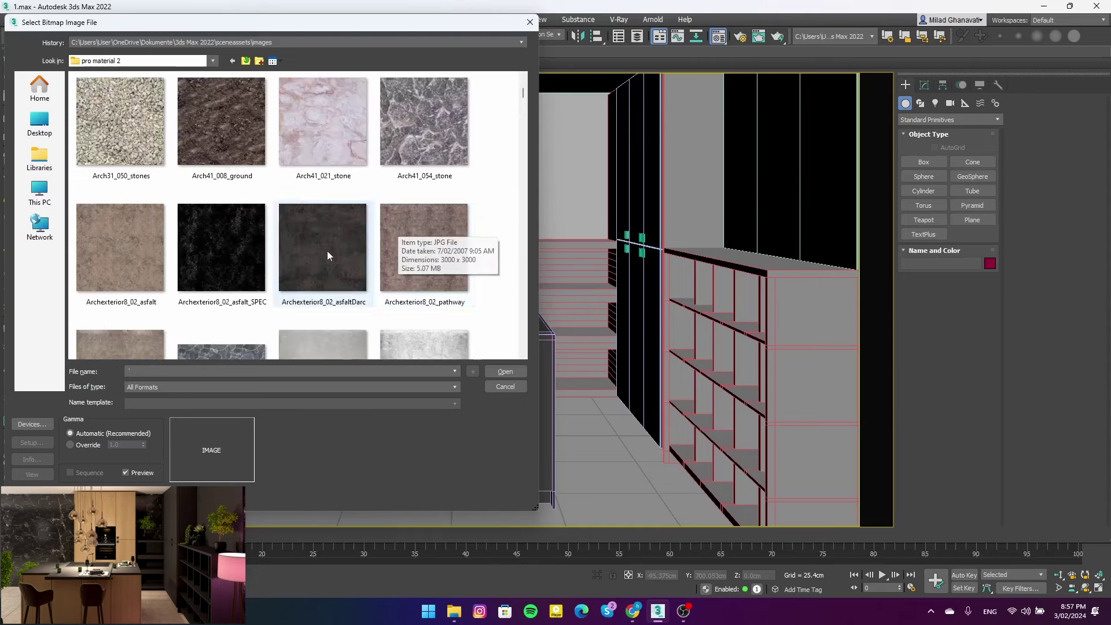
scroll(324, 252, "down", 2)
scroll(324, 257, "down", 3)
scroll(324, 257, "down", 3)
scroll(324, 257, "down", 3)
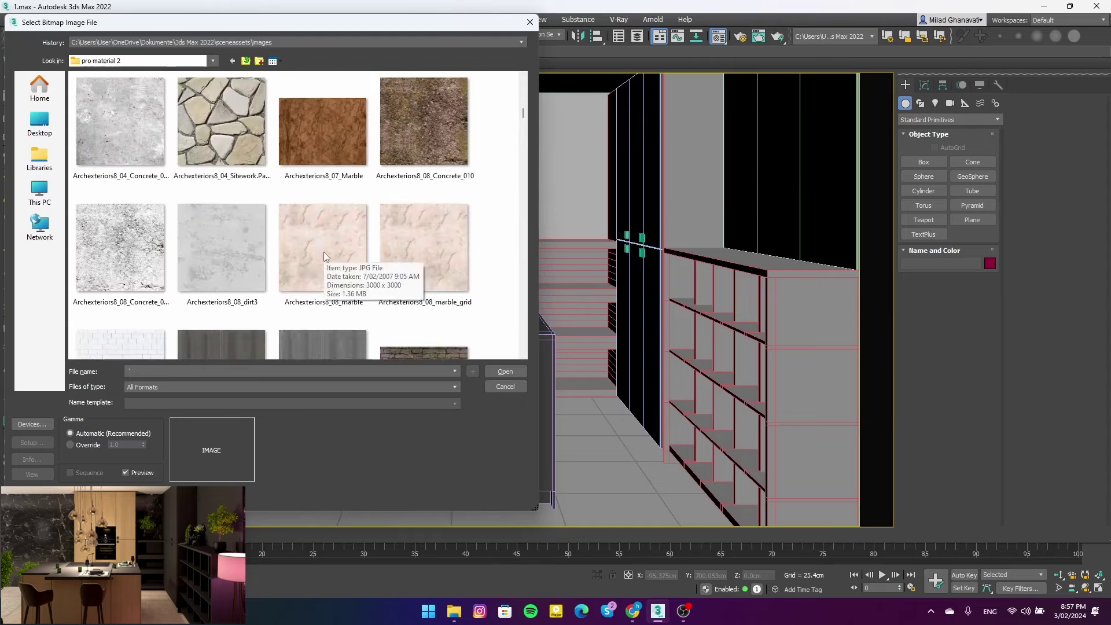
scroll(324, 257, "down", 3)
scroll(326, 256, "down", 3)
scroll(393, 174, "down", 3)
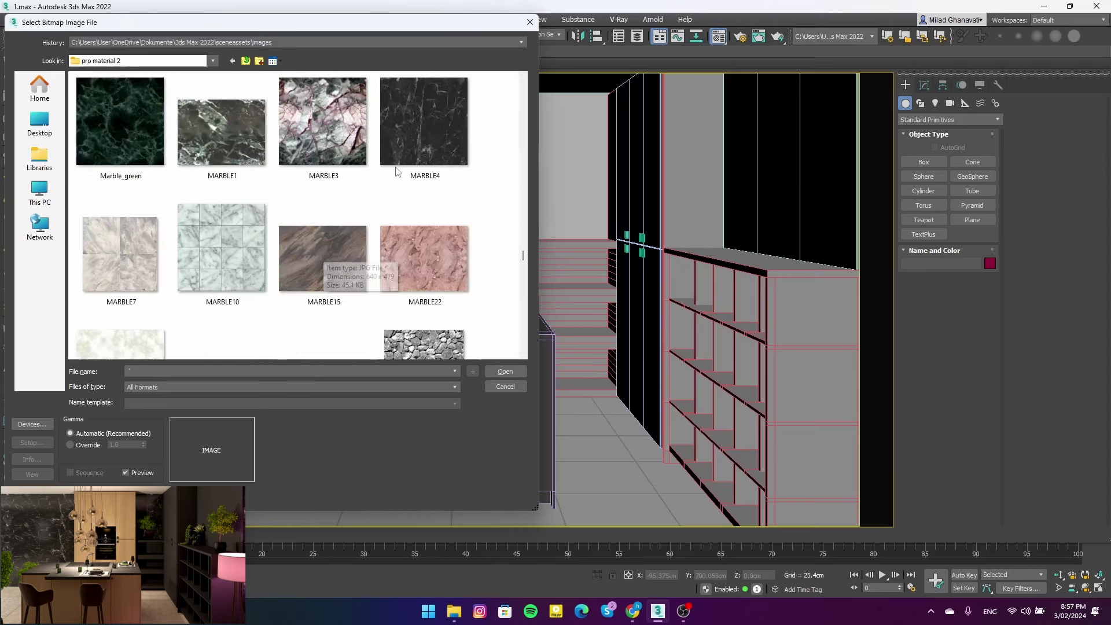
left_click(421, 135)
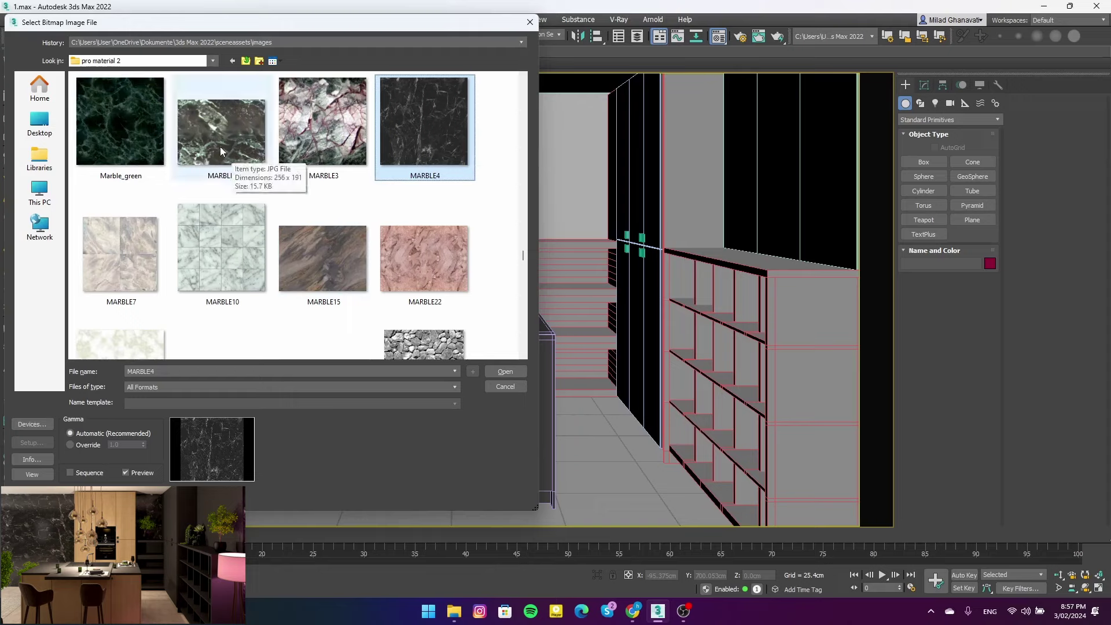
Load MARBLE4, assign the wall material to Box001, and show it shaded in the viewport
double_click(405, 133)
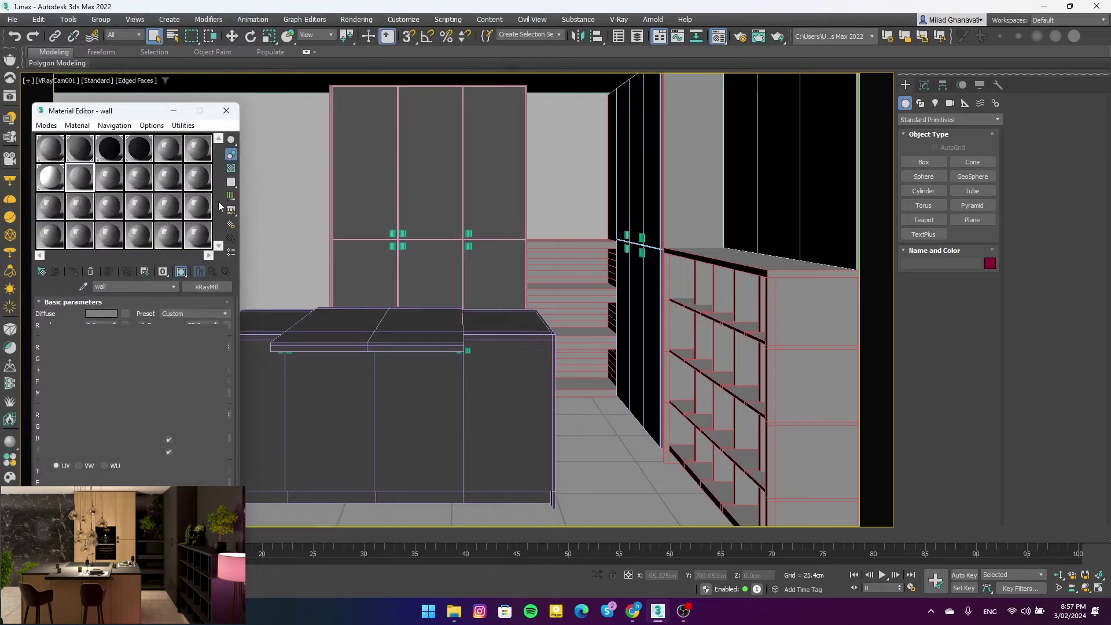
left_click(262, 206)
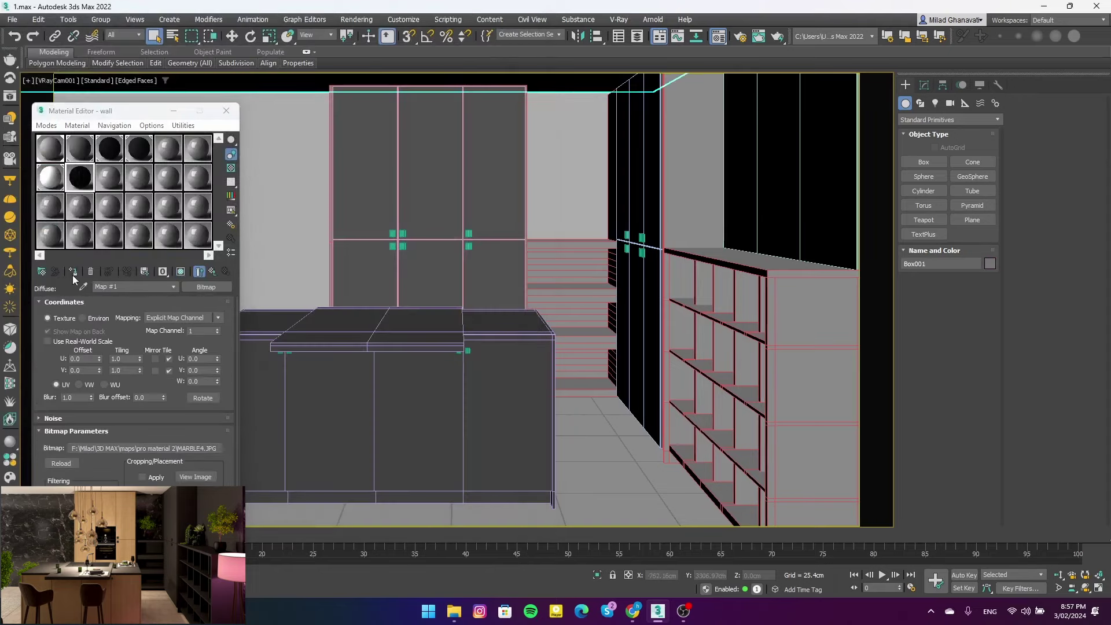
left_click(180, 271)
Add a Box UVW Map modifier to the wall with U and V Tile set to 3
left_click(924, 85)
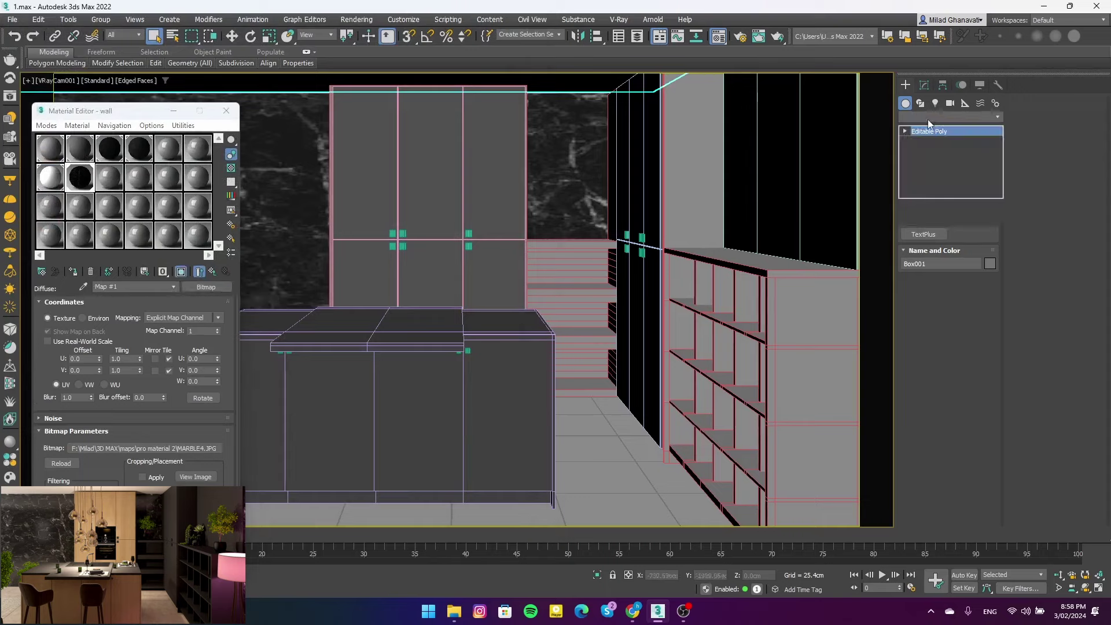
left_click(929, 120)
key("u")
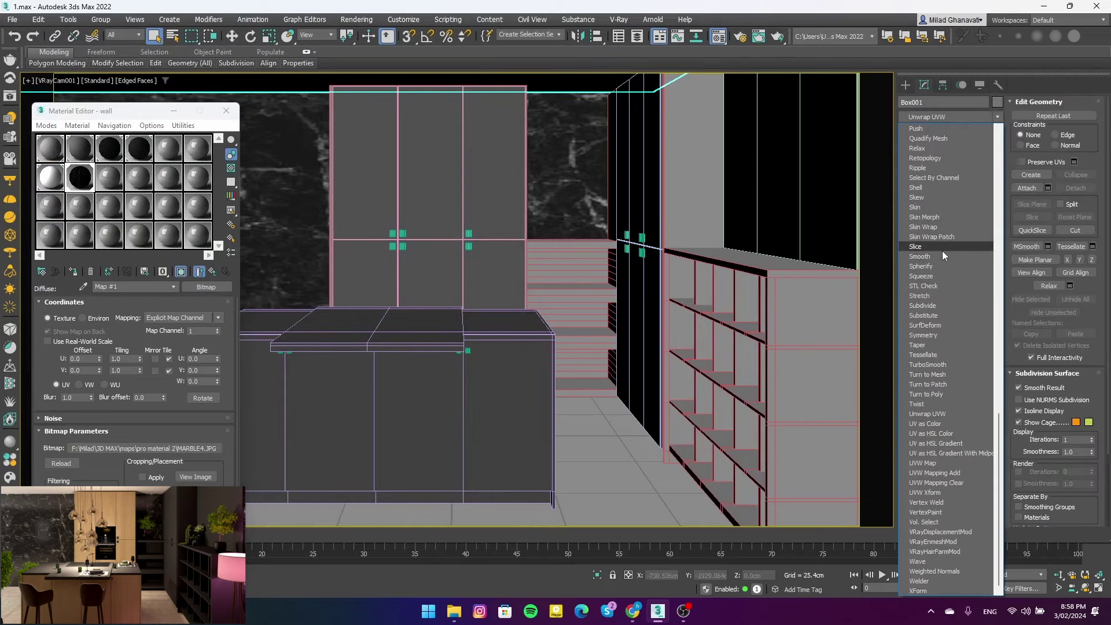
left_click(926, 463)
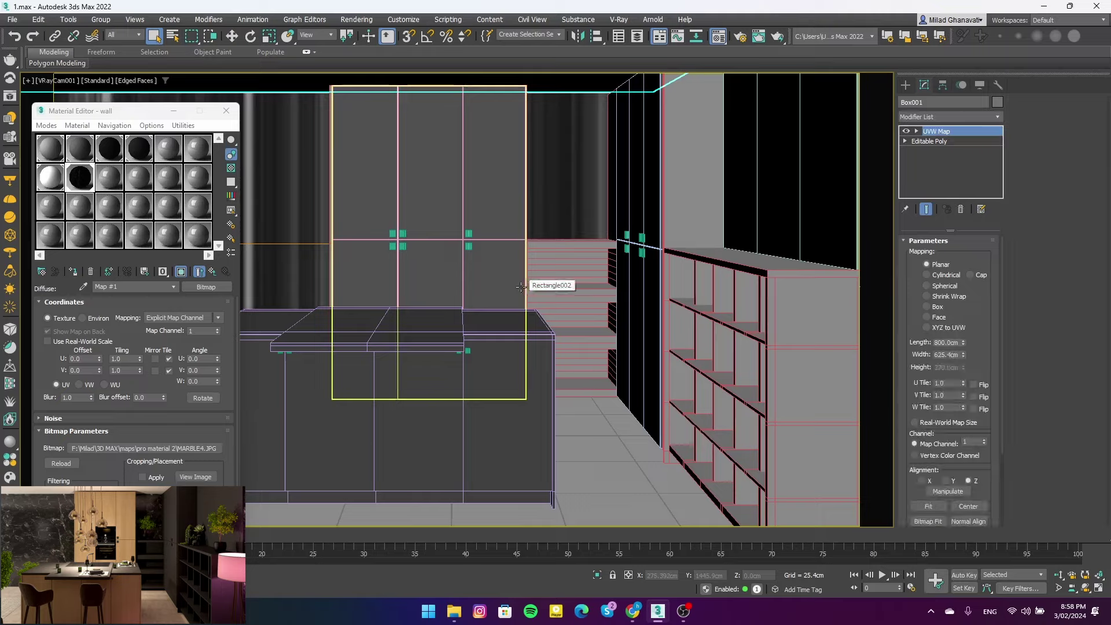
key("p")
middle_click_drag(583, 266, 636, 278, "alt")
left_click(927, 307)
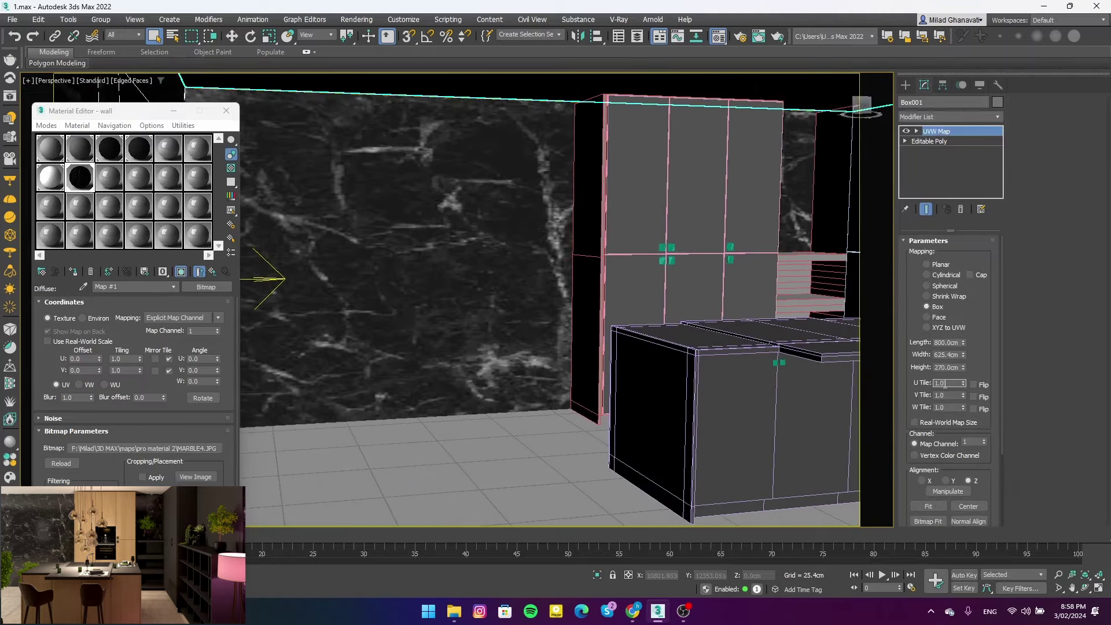
type("3")
key("Return")
type("3")
key("Return")
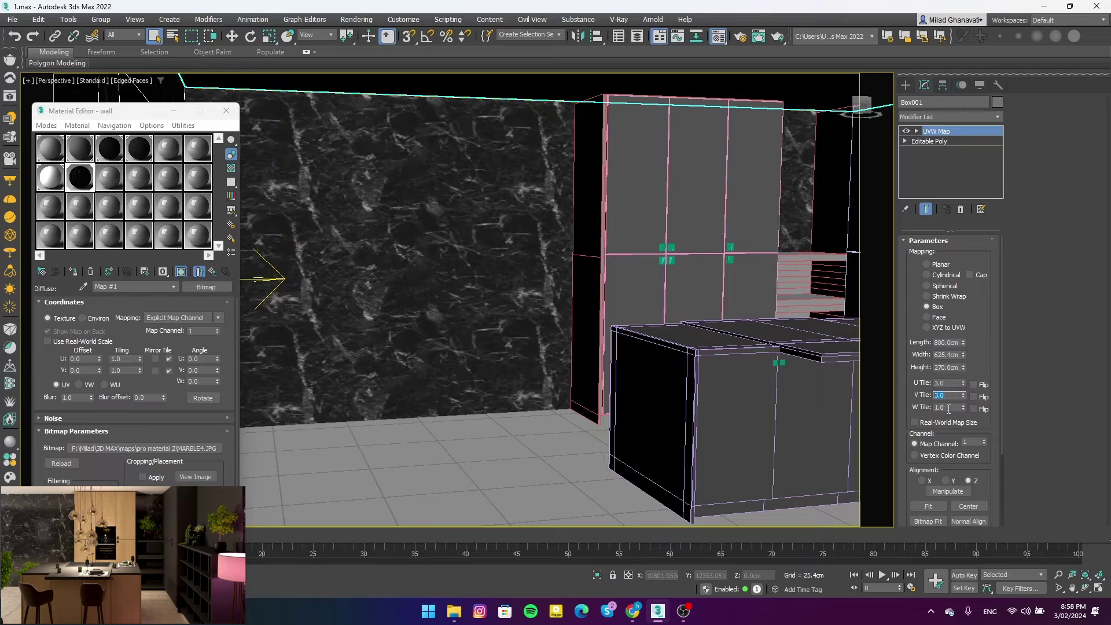
Try sliding the marble mapping left, then undo and return to the camera view
middle_click_drag(579, 286, 557, 304, "alt")
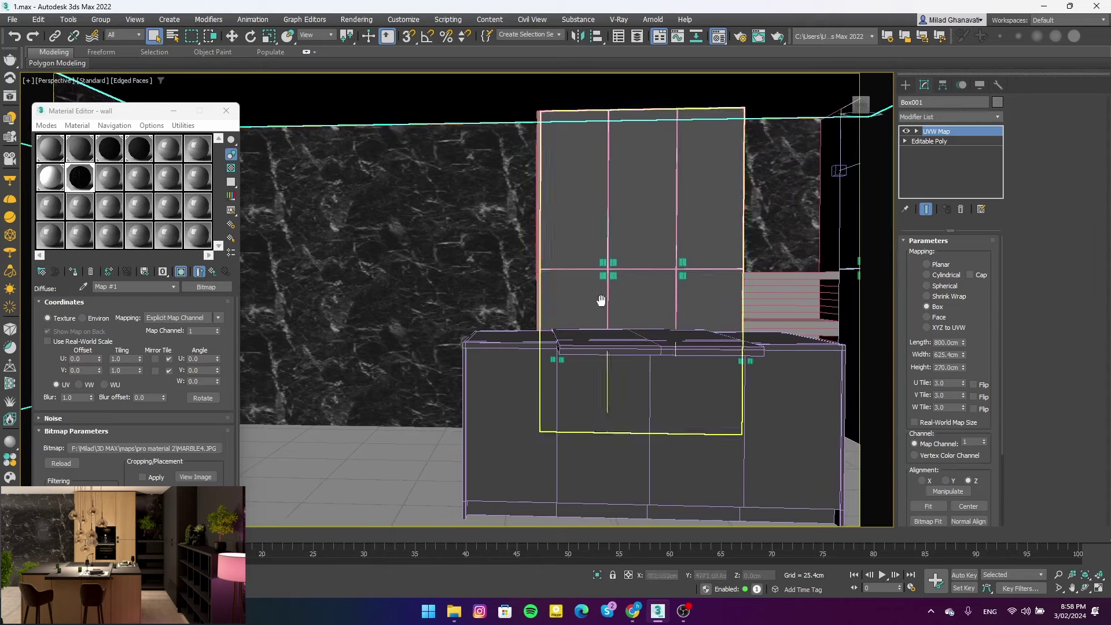
middle_click_drag(558, 304, 492, 288, "alt")
key("w")
left_click_drag(493, 288, 414, 296)
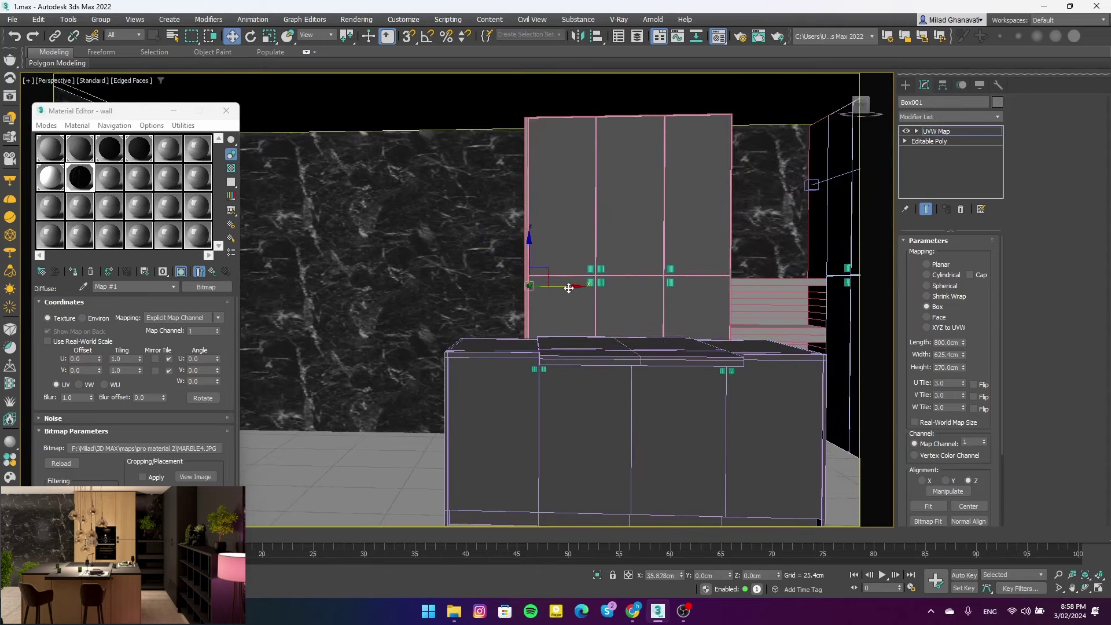
key("c")
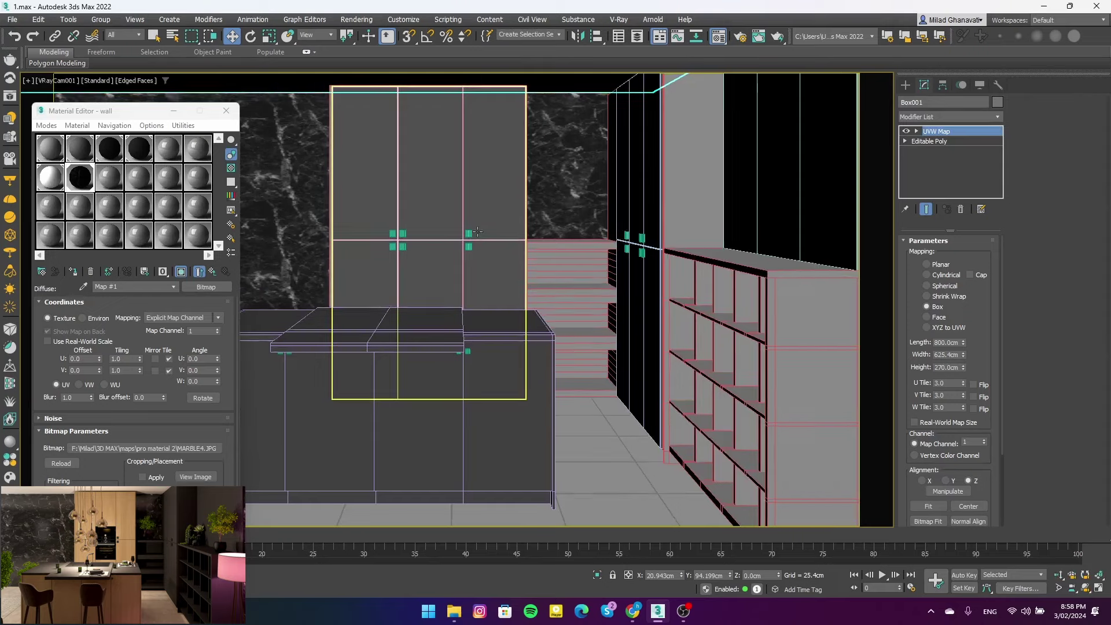
key("ctrl+z")
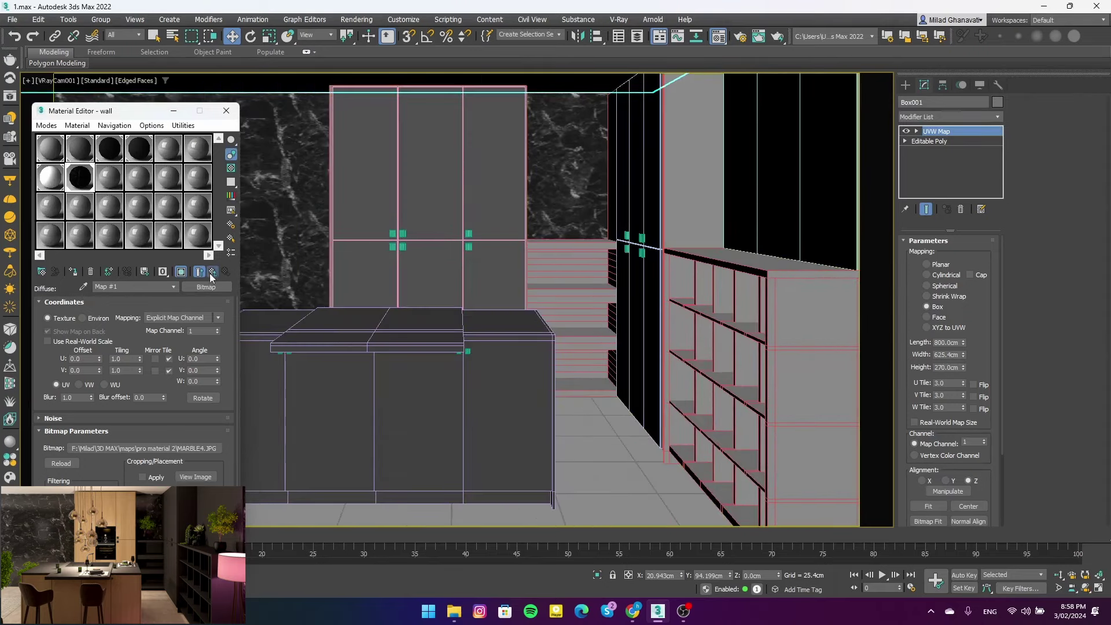
Give the wall material a mid-grey reflection colour and Fresnel IOR 1.85
left_click(212, 271)
double_click(80, 184)
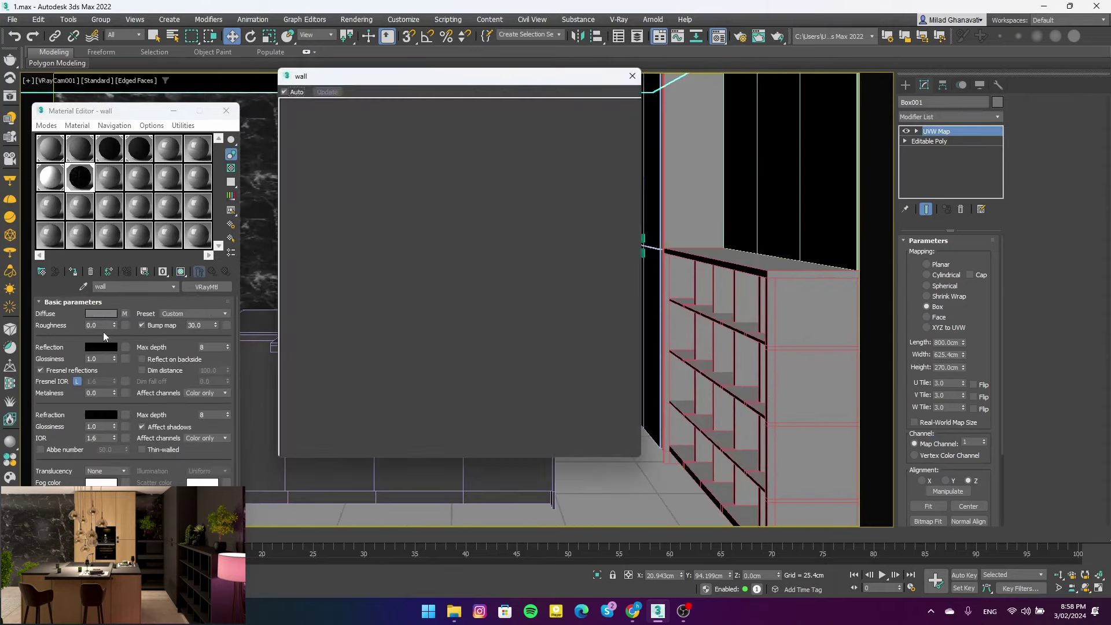
left_click_drag(281, 456, 357, 334)
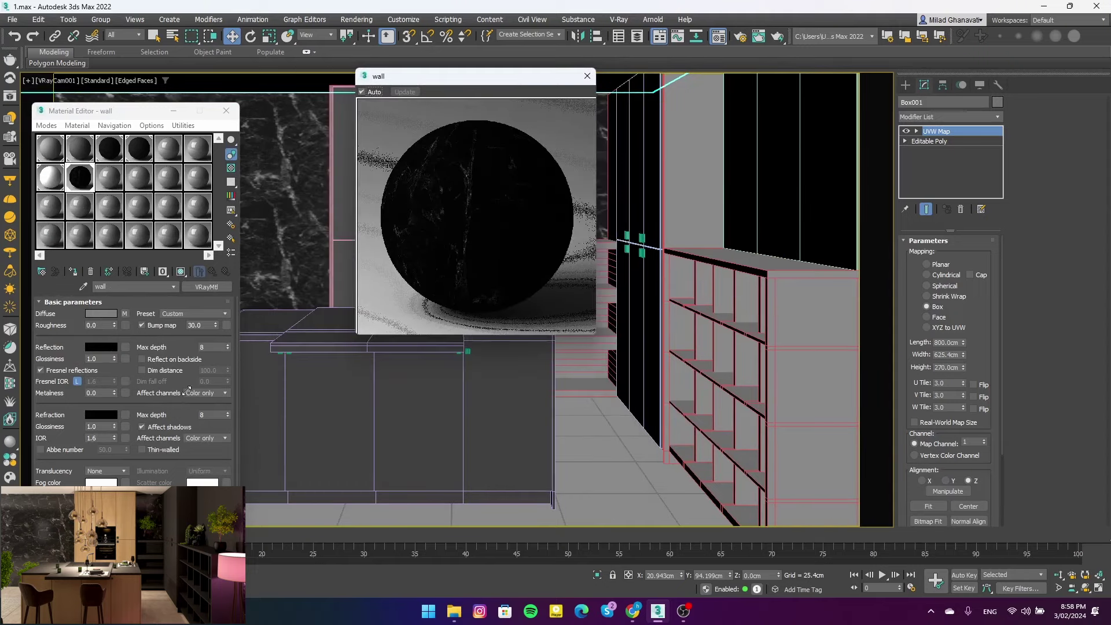
left_click(101, 346)
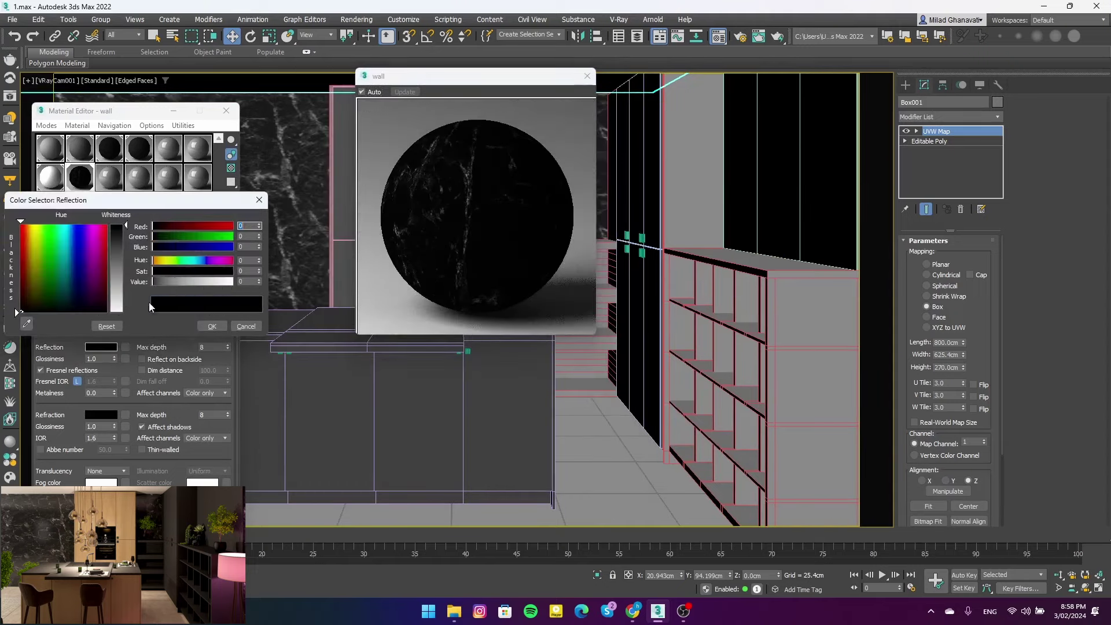
left_click_drag(152, 281, 187, 282)
left_click(212, 326)
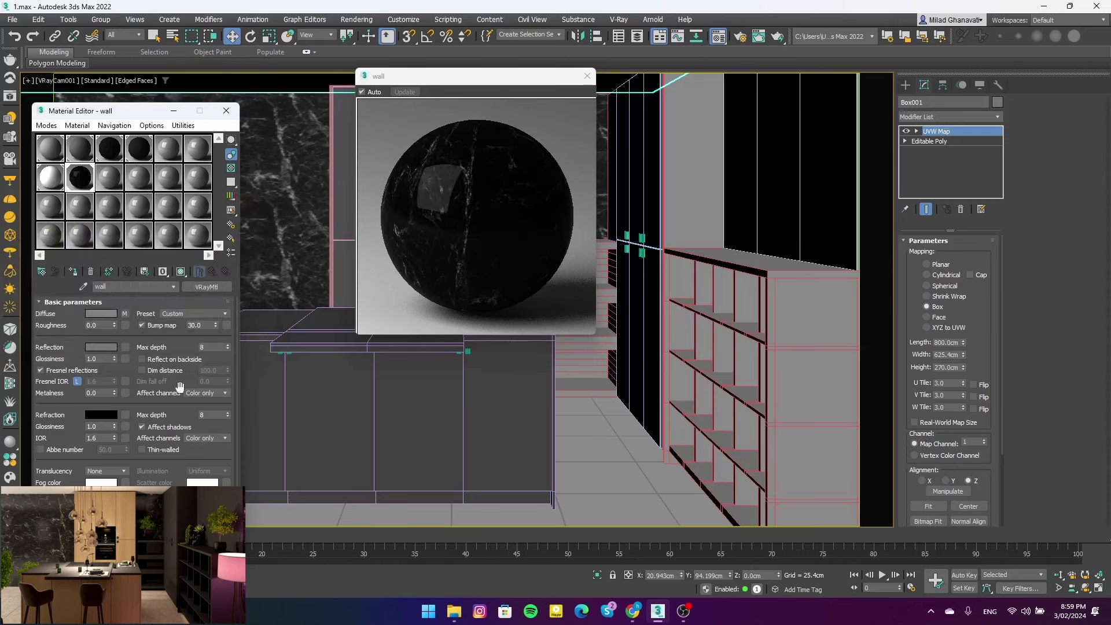
scroll(134, 380, "down", 1)
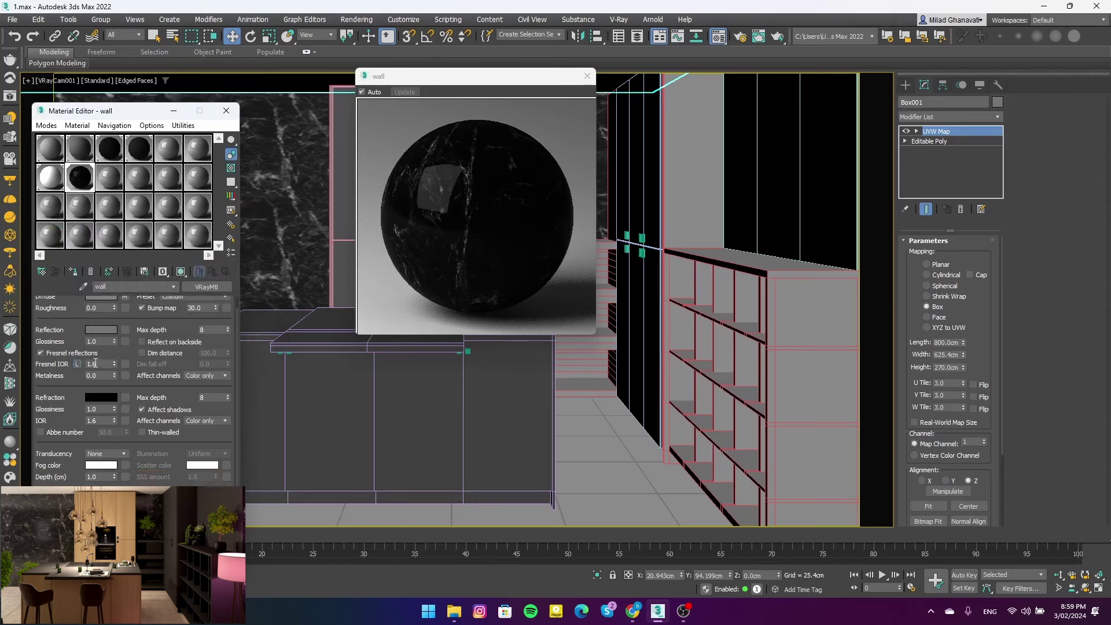
left_click(96, 363)
type("1.85")
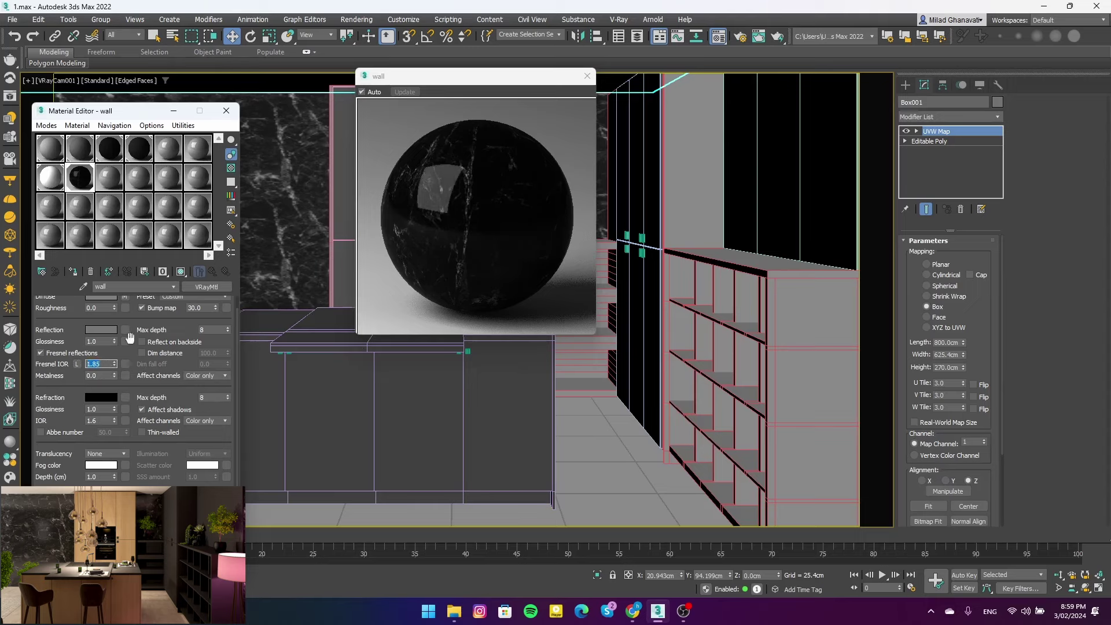
Copy the MARBLE4 diffuse map into the Bump slot at strength 4
scroll(84, 428, "down", 5)
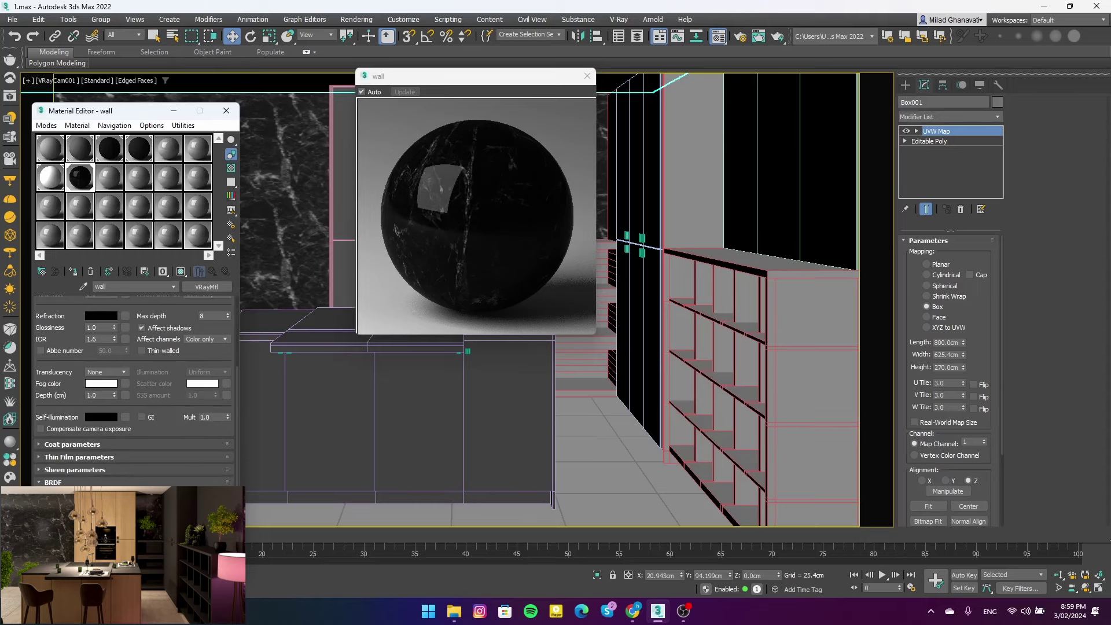
scroll(149, 326, "down", 10)
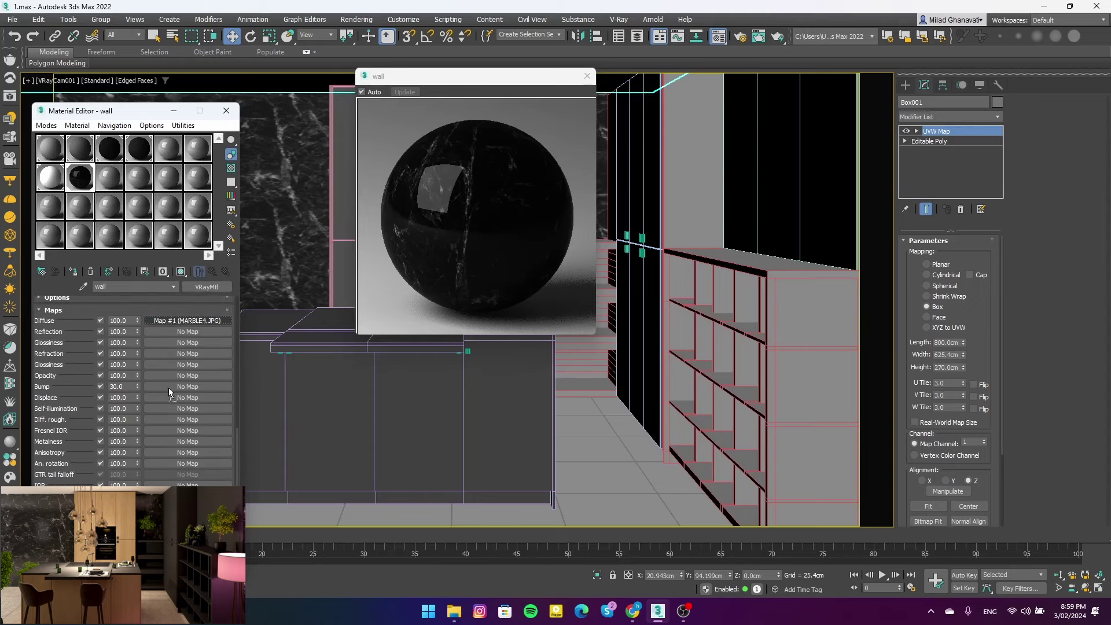
left_click_drag(168, 388, 164, 387)
left_click(123, 385)
type("4")
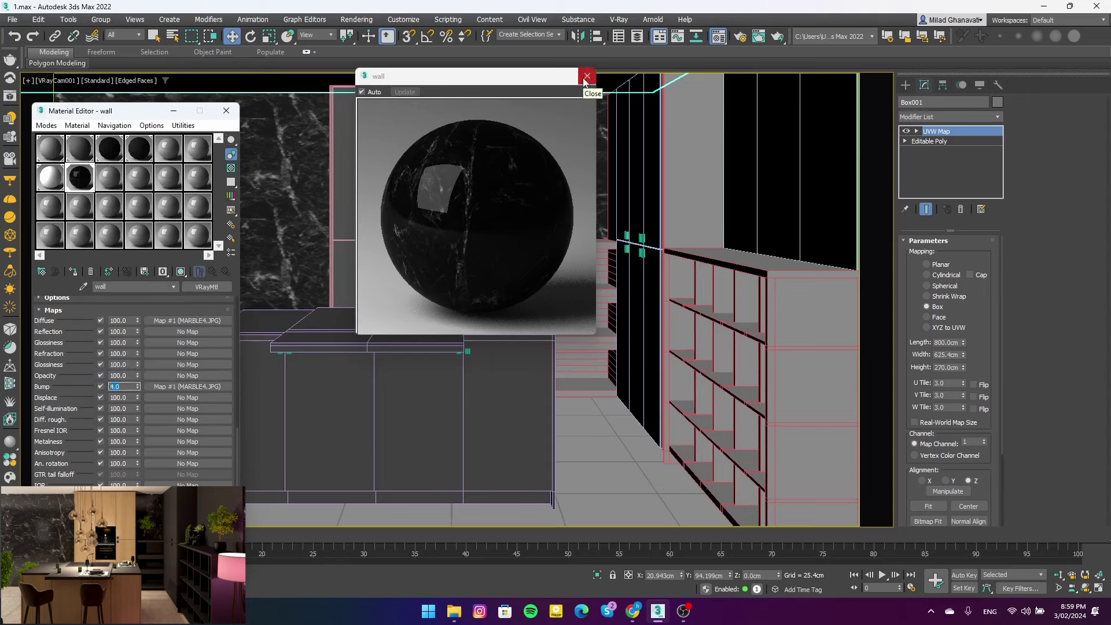
left_click(586, 77)
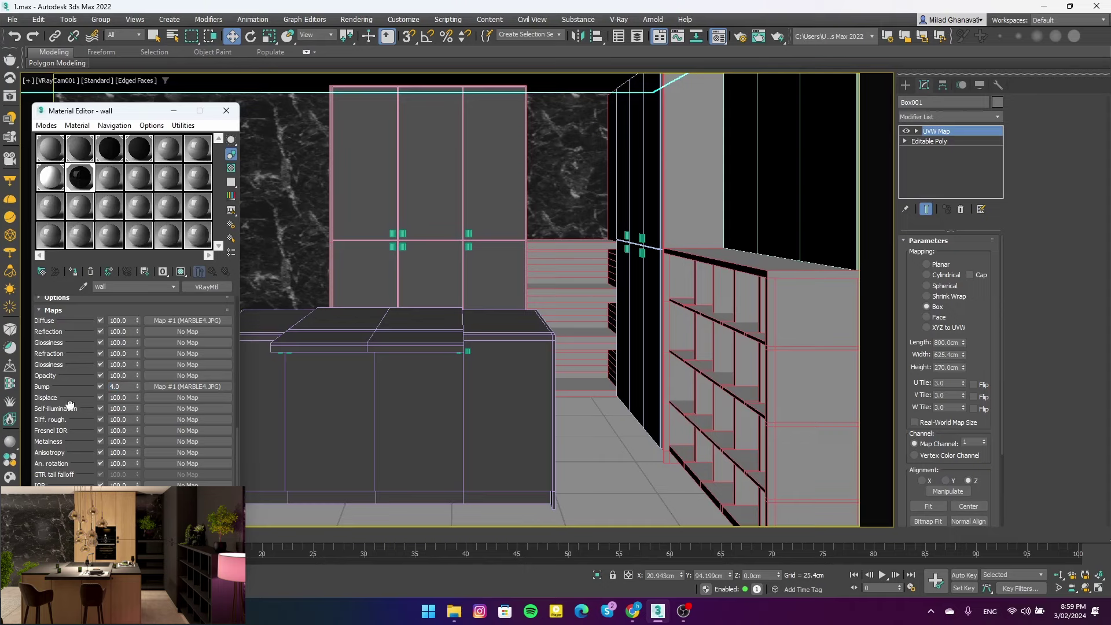
scroll(67, 377, "up", 1)
scroll(87, 376, "up", 2)
scroll(76, 406, "up", 2)
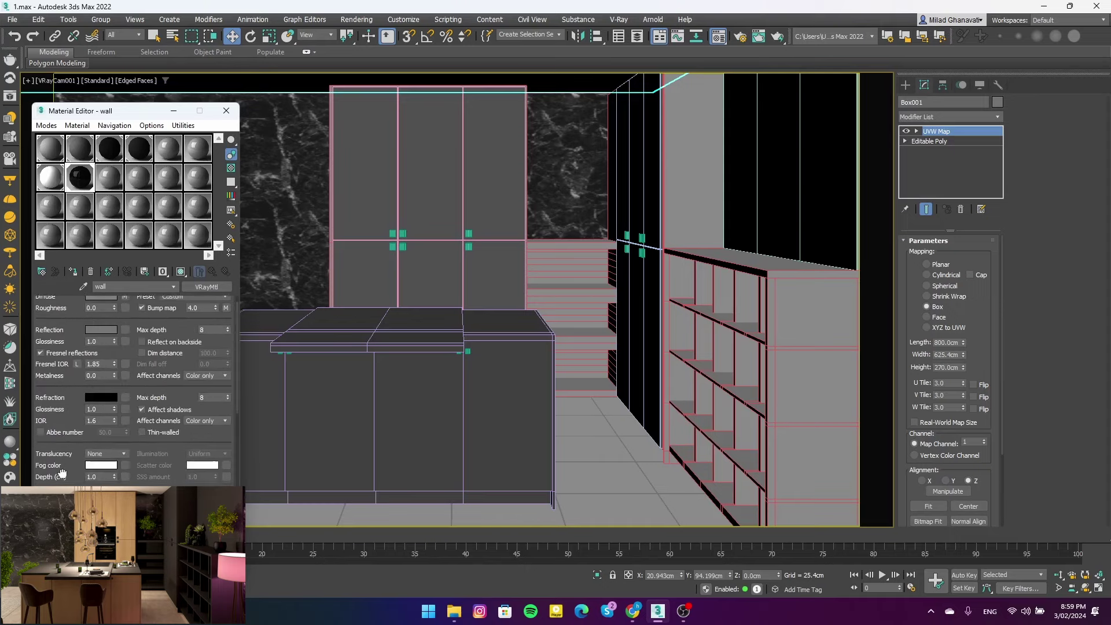
scroll(62, 439, "up", 2)
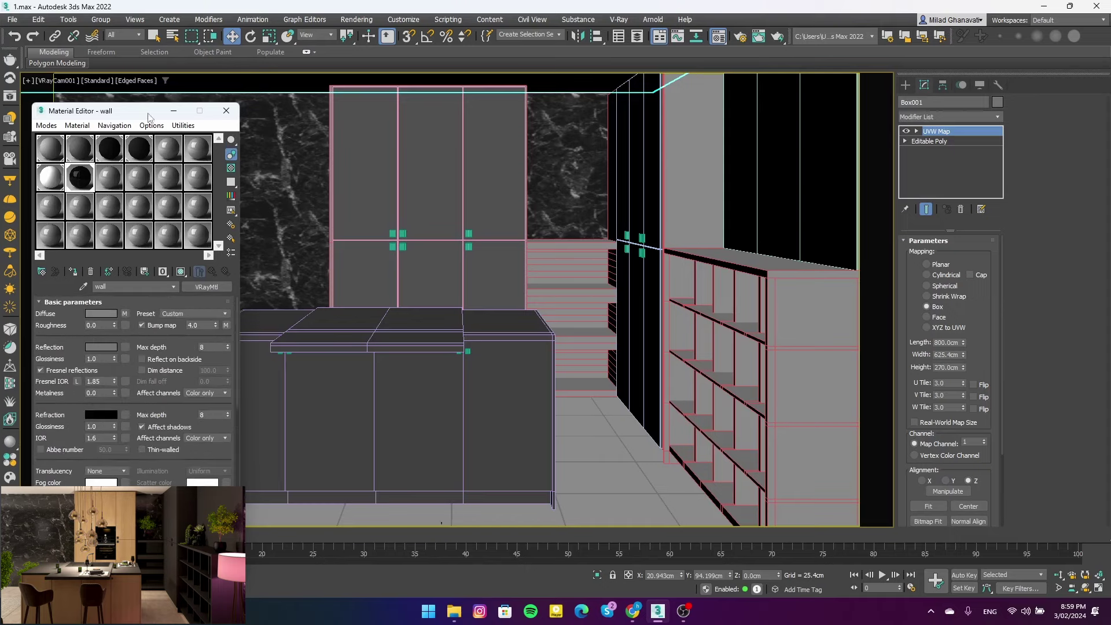
Convert an empty sample slot into a VRayMtl and name it wood
left_click(107, 178)
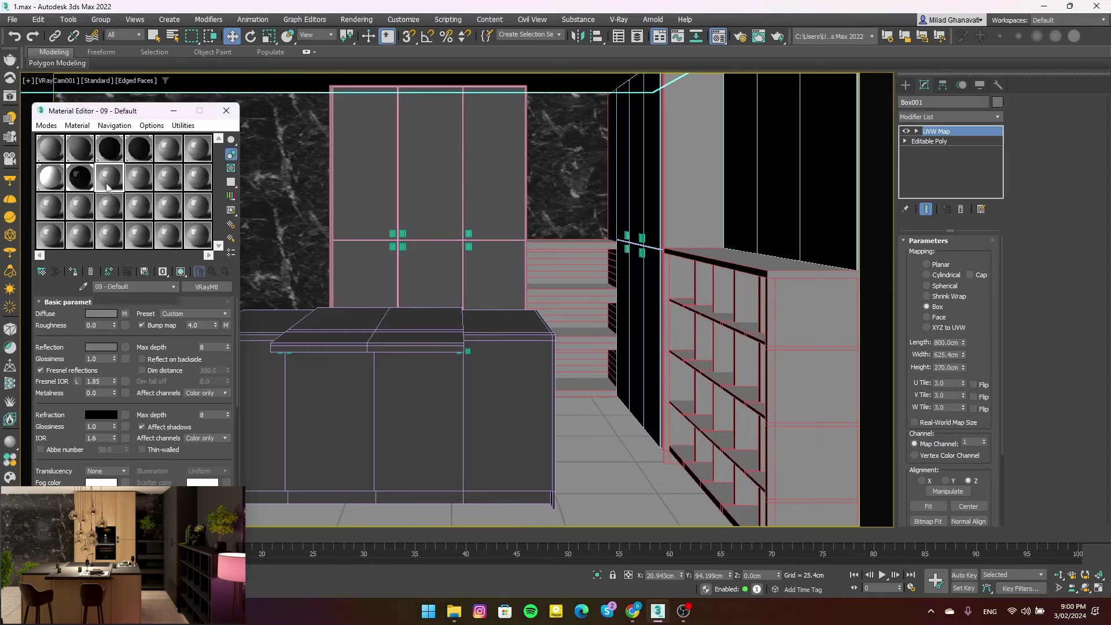
left_click(206, 287)
double_click(468, 428)
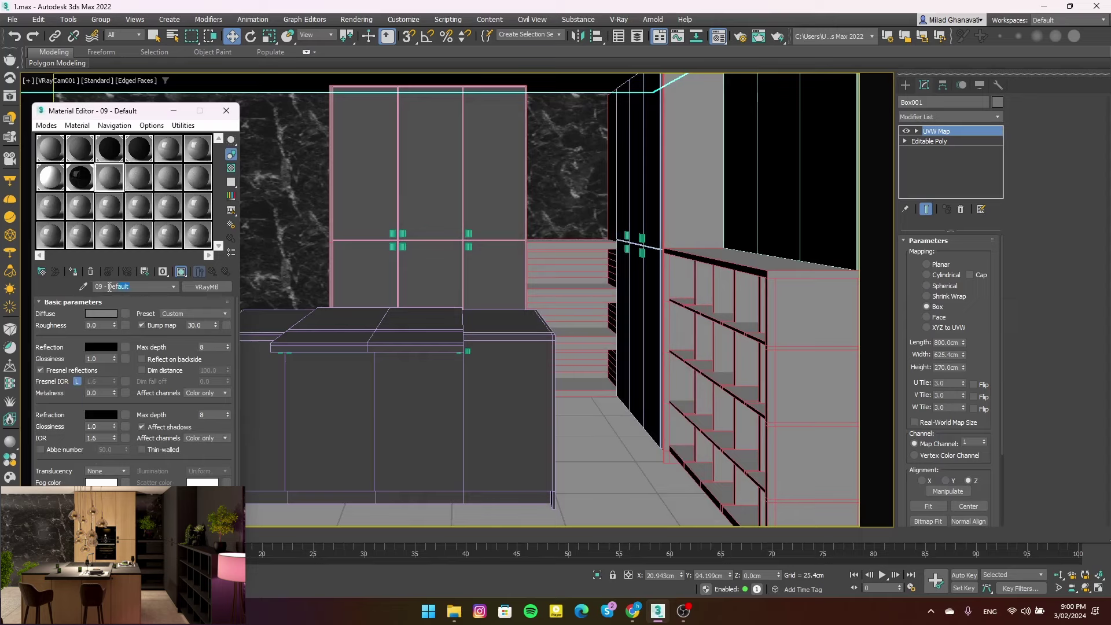
type("wood")
key("Return")
Load ArchInteriors_12_04_wood_detail from the Wood folder as the wood material's diffuse bitmap
left_click(114, 313)
key("Escape")
left_click(125, 313)
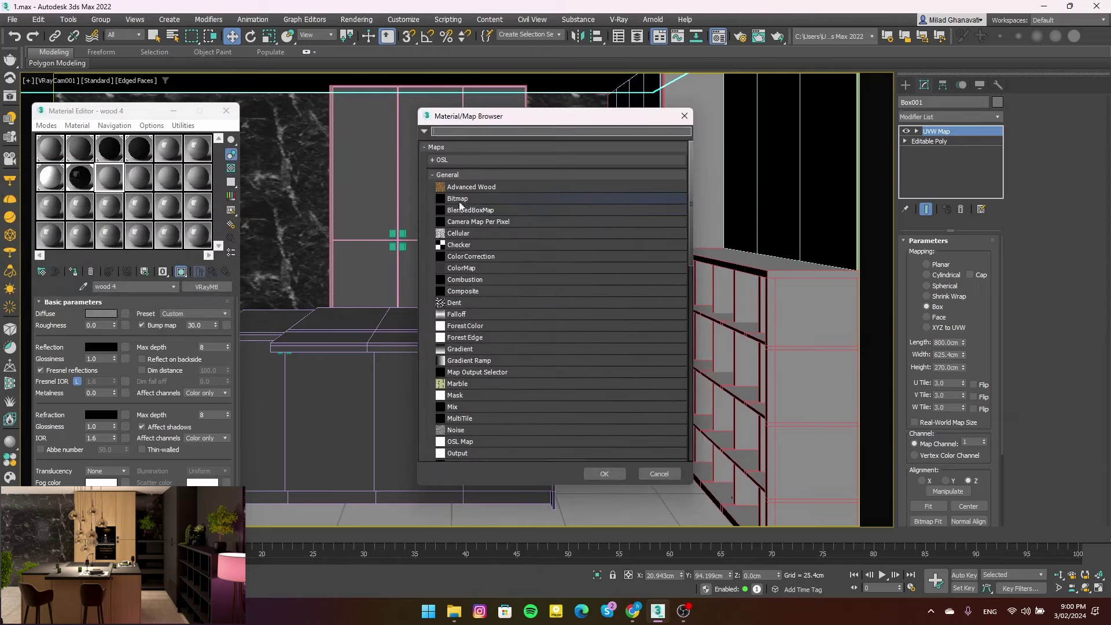
double_click(460, 200)
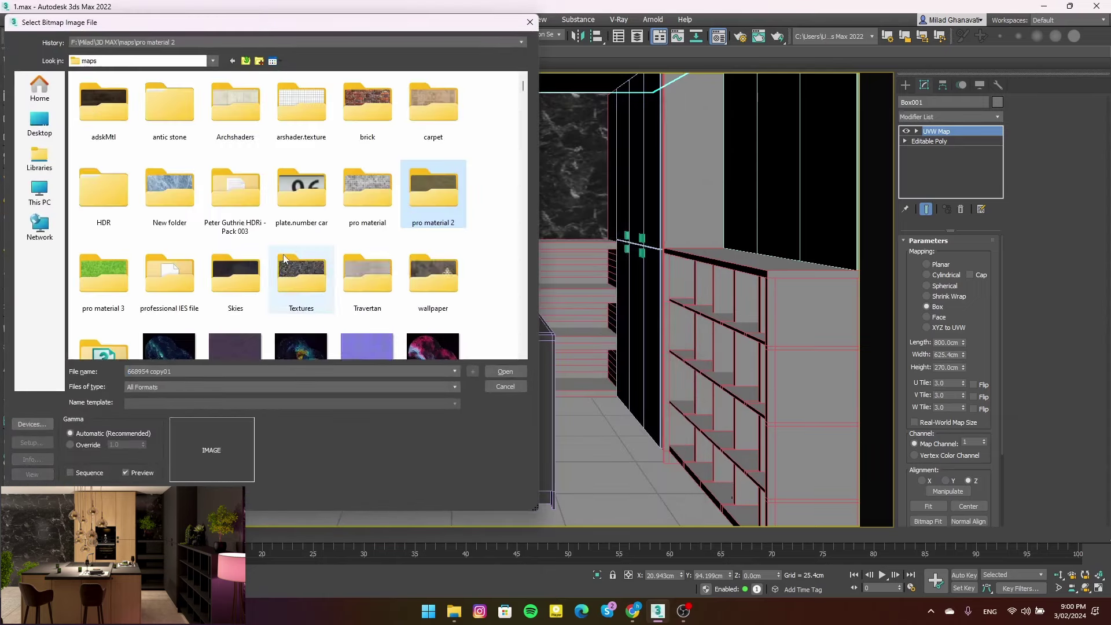
scroll(284, 258, "down", 2)
double_click(107, 237)
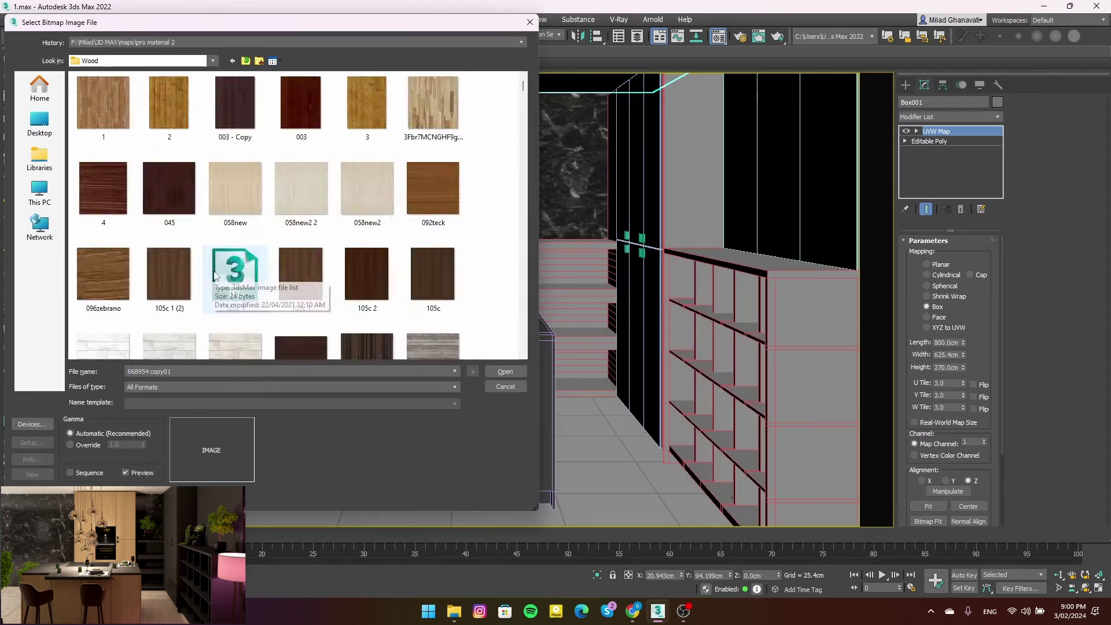
scroll(214, 275, "down", 5)
scroll(216, 275, "down", 2)
scroll(219, 274, "down", 1)
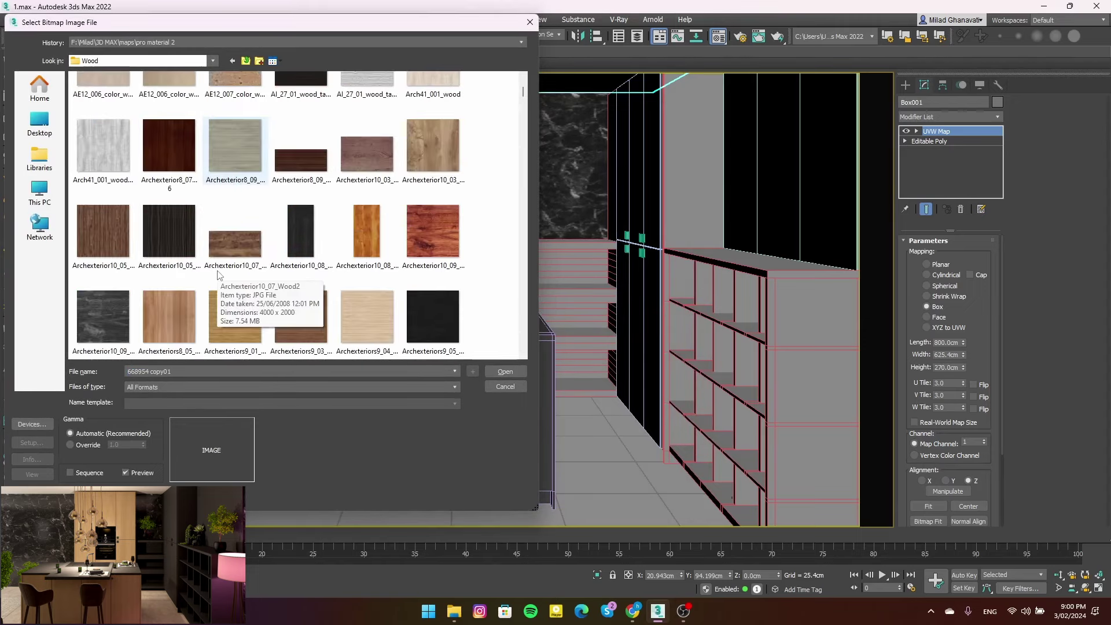
scroll(182, 319, "down", 3)
left_click(428, 281)
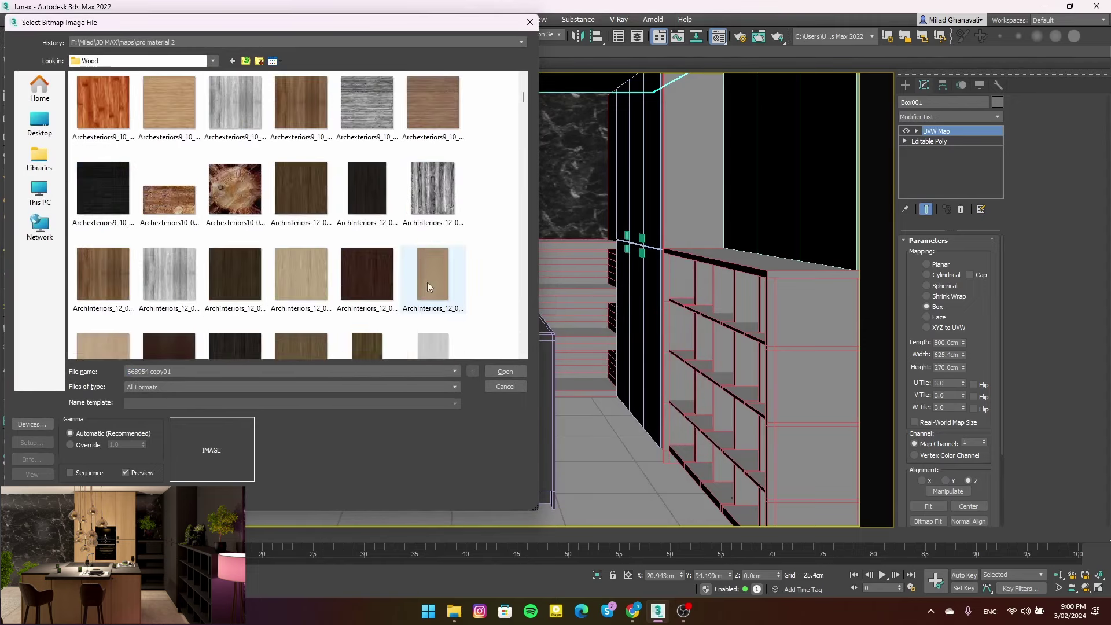
scroll(428, 280, "down", 2)
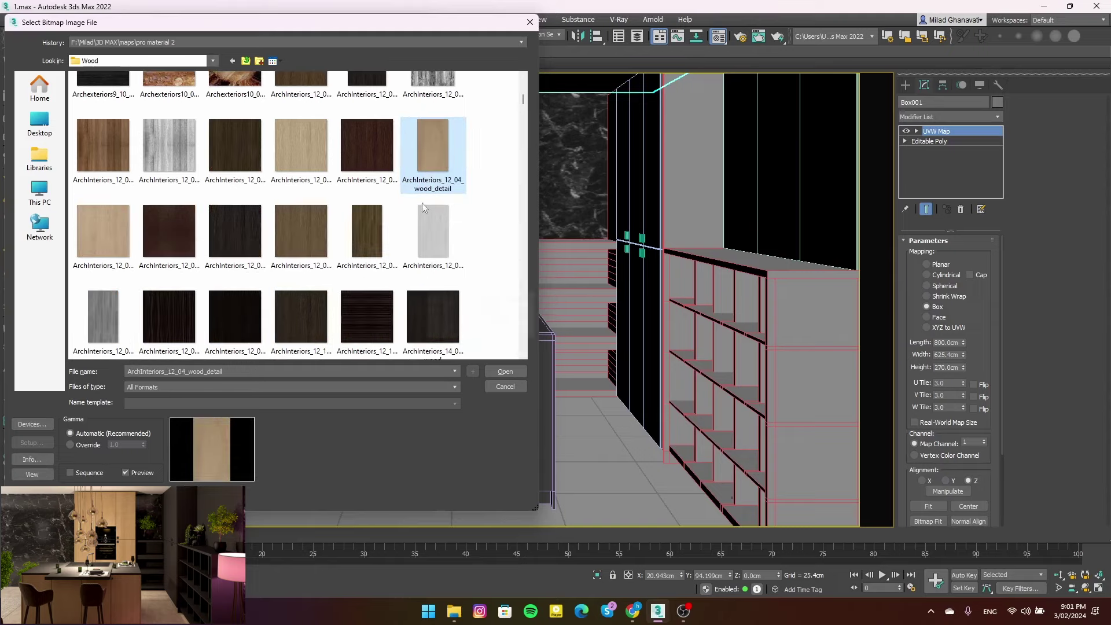
double_click(431, 155)
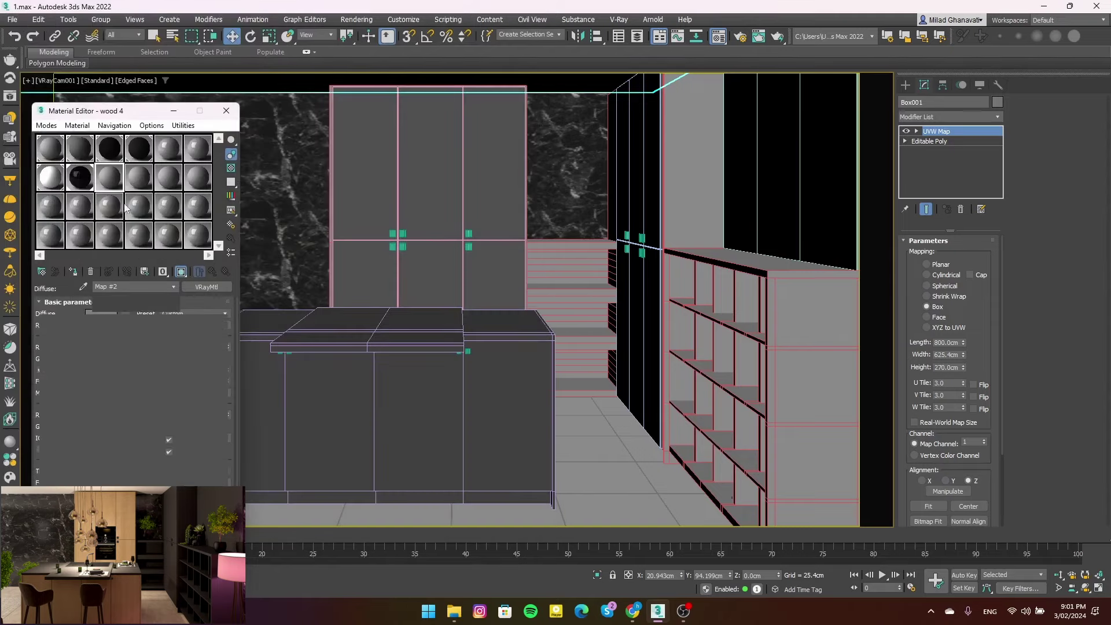
Assign the wood material to the Rectangle002 tall cabinet door panels
left_click(380, 191)
left_click(380, 191)
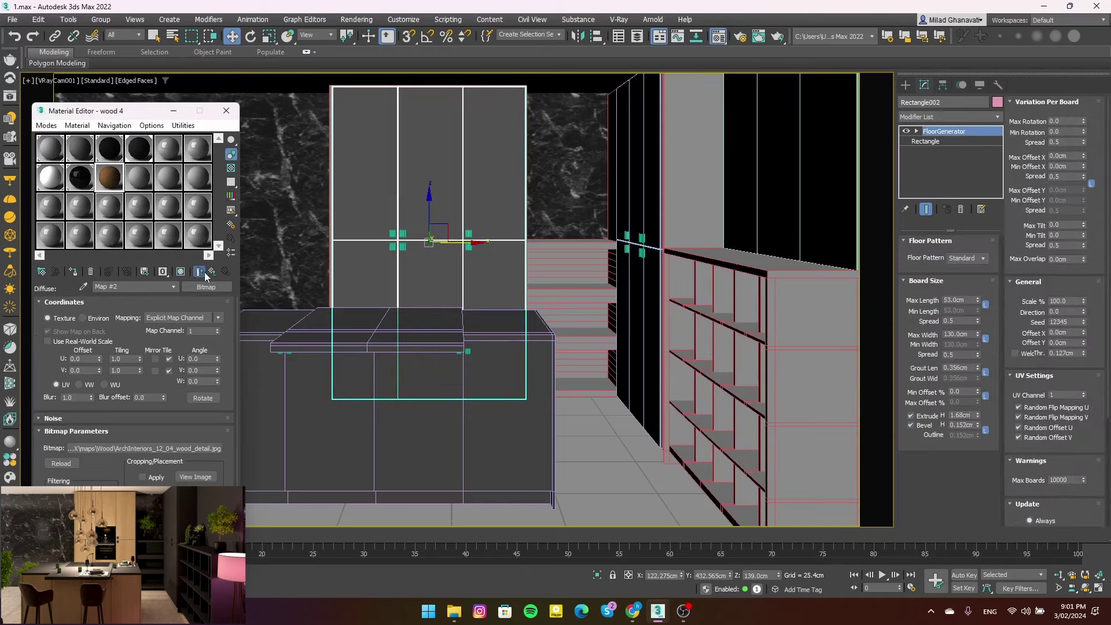
left_click(199, 272)
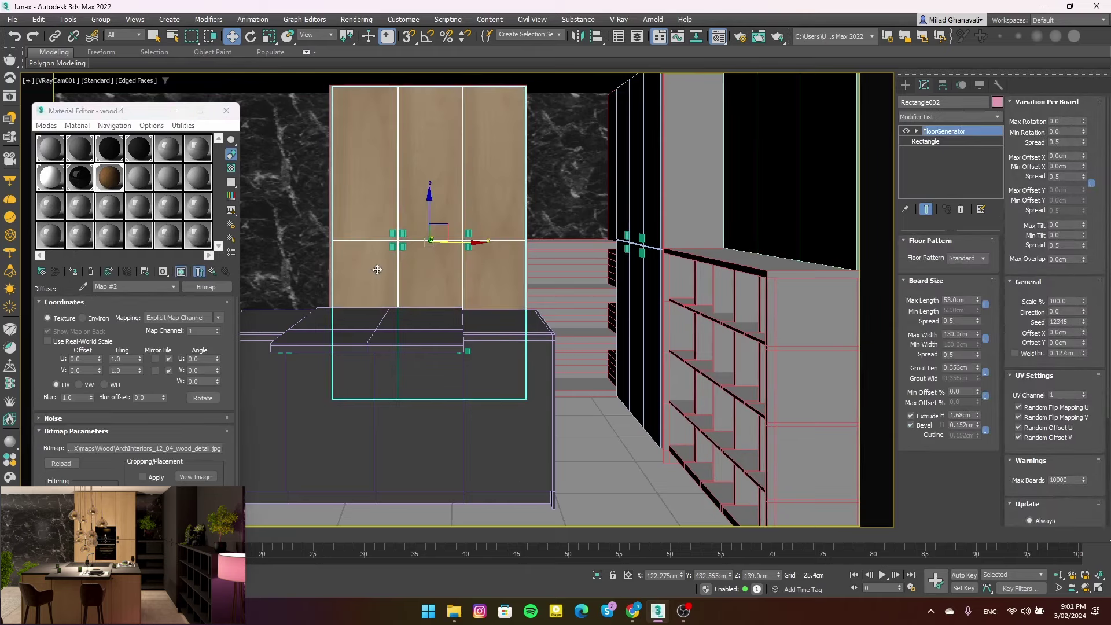
key("p")
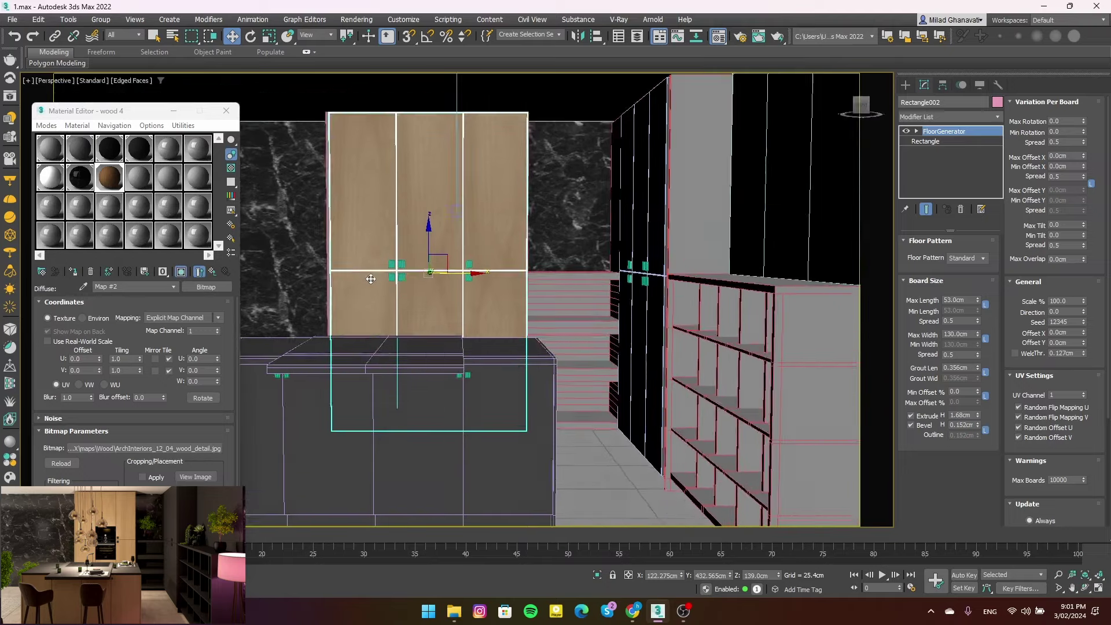
mouse_move(368, 277)
middle_mouse_down("alt")
mouse_move(469, 275)
mouse_move(509, 310)
mouse_move(498, 289)
mouse_move(562, 249)
middle_mouse_up("alt")
left_click(469, 275)
Detach the tall cabinet element into its own object
key("5")
left_click(497, 289)
middle_click_drag(559, 276, 584, 275, "alt")
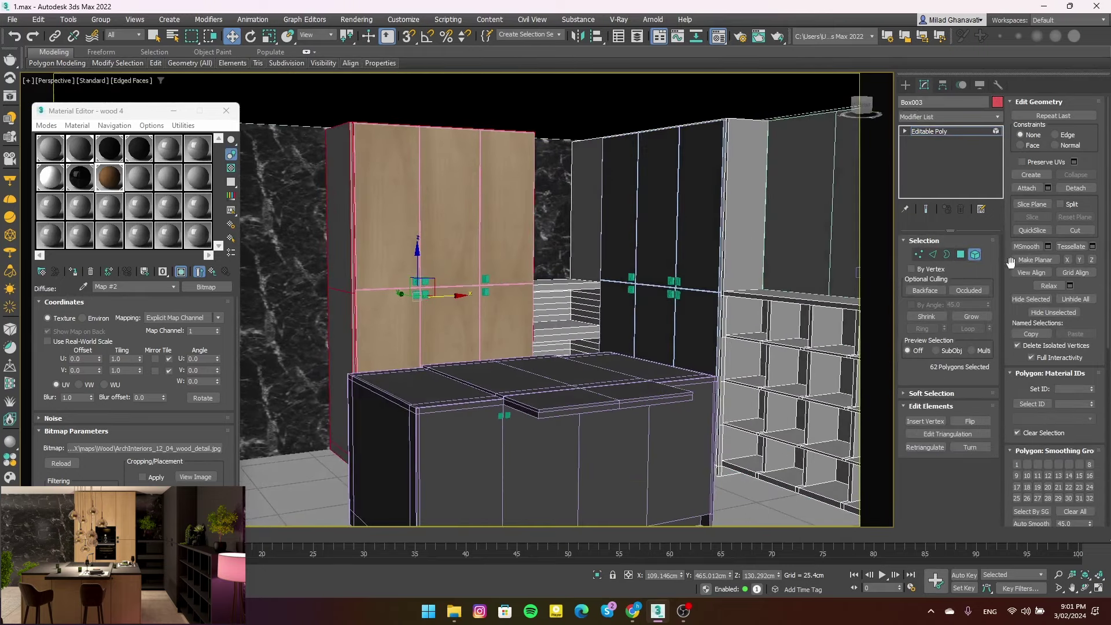
left_click(1069, 190)
type("part 1")
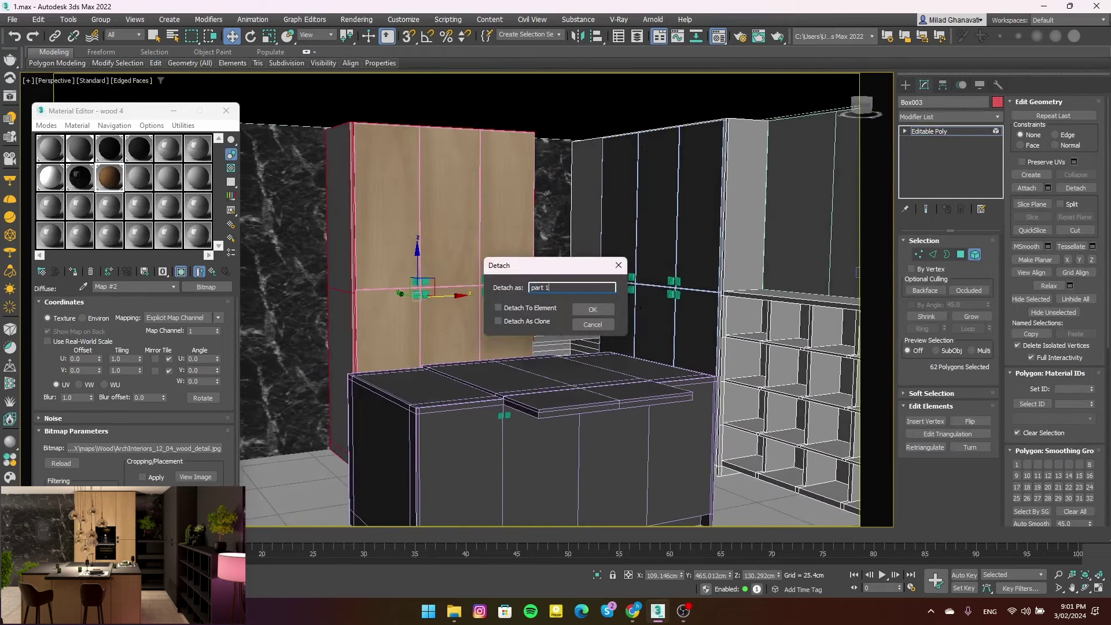
key("Return")
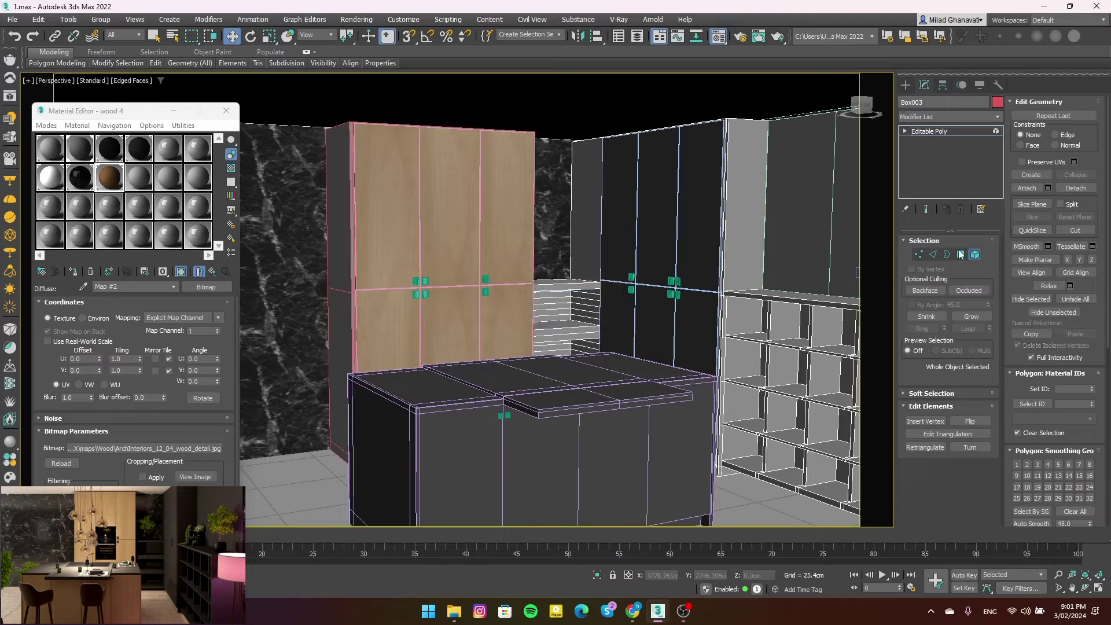
Isolate the tall cabinet and lower island cabinet, then select the lower cabinet
left_click(423, 272, "ctrl")
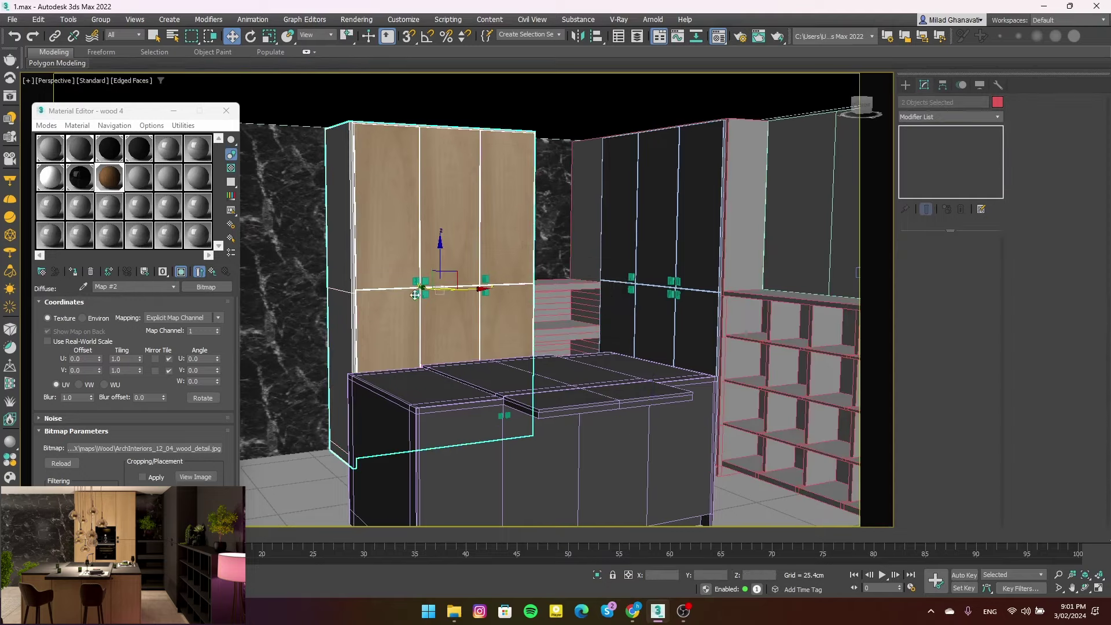
left_click(468, 439, "ctrl")
middle_click_drag(468, 440, 484, 367)
left_click(627, 574)
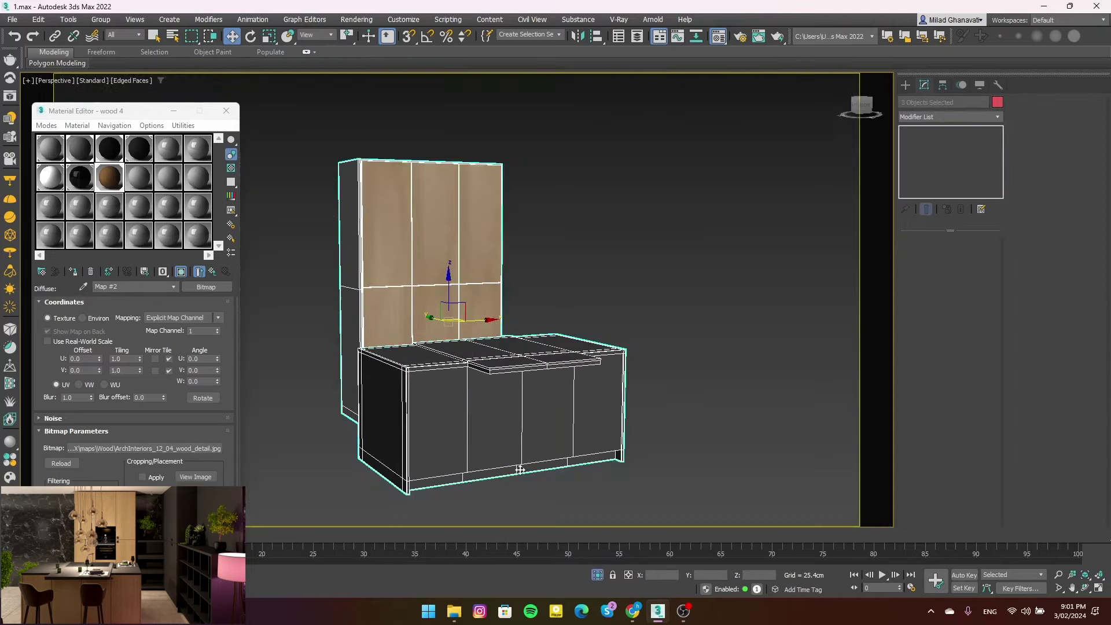
middle_click_drag(676, 382, 611, 142, "alt")
left_click(550, 325)
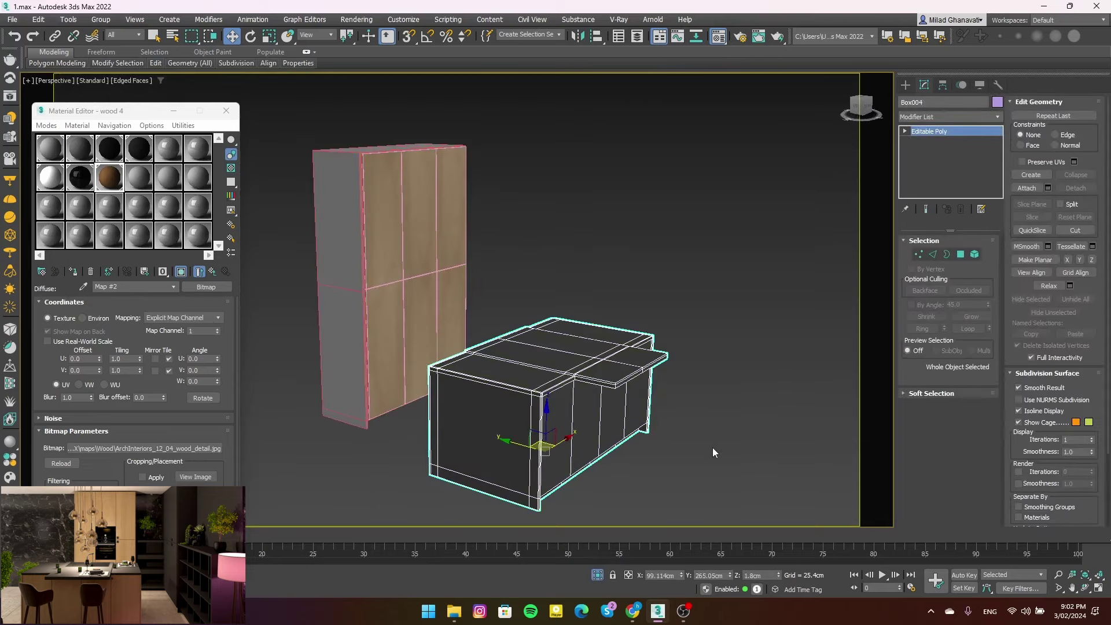
middle_click_drag(713, 446, 642, 349, "alt")
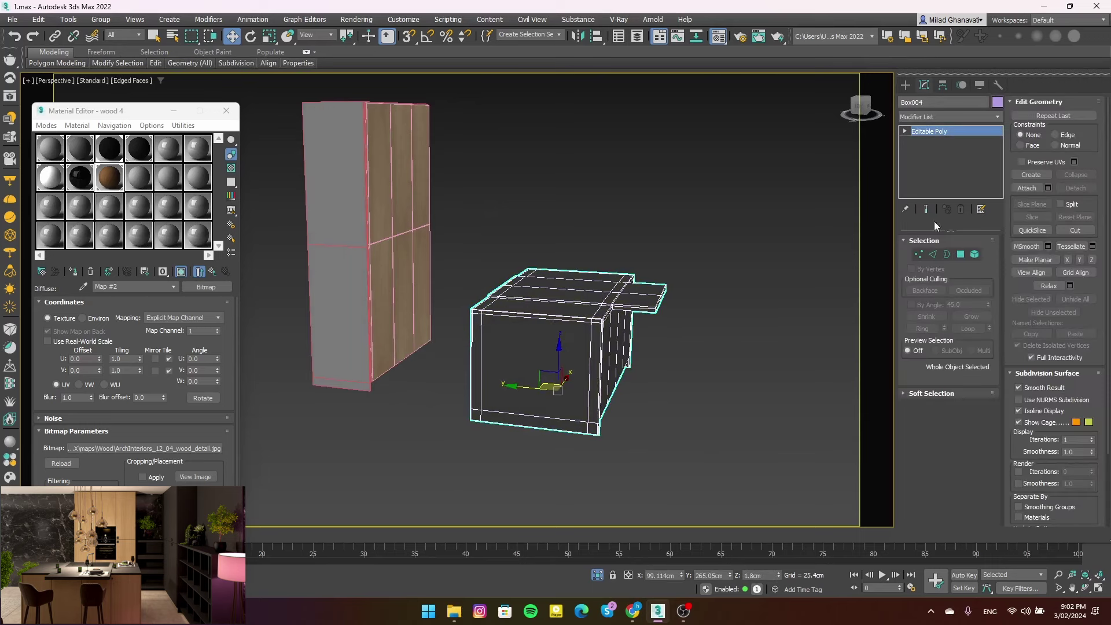
Detach the lower cabinet's selected polygons as a separate object named part1
key("4")
key("f")
scroll(678, 318, "down", 3)
left_click(678, 318)
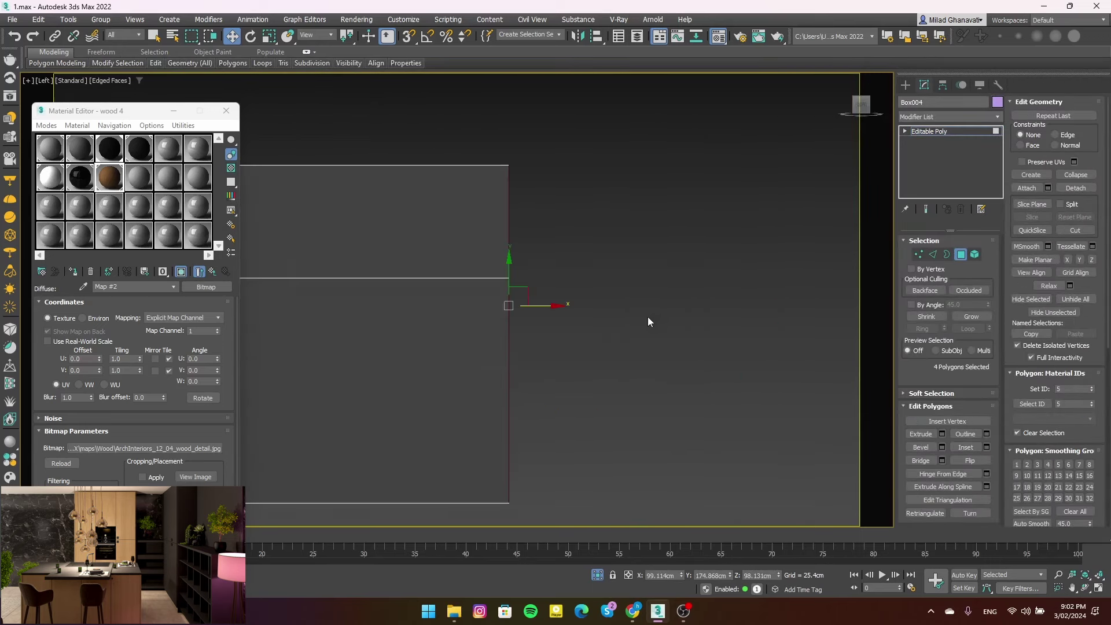
key("l")
left_click_drag(713, 315, 551, 442)
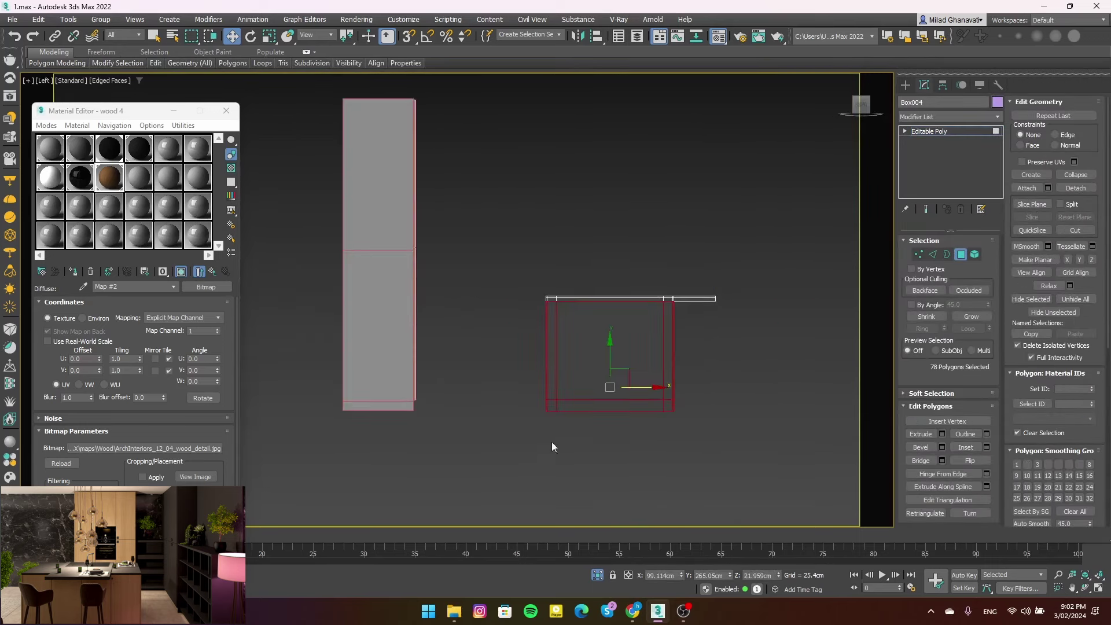
mouse_move(551, 442)
middle_mouse_down("alt")
mouse_move(675, 363)
mouse_move(579, 389)
mouse_move(661, 335)
mouse_move(821, 287)
middle_mouse_up("alt")
key("p")
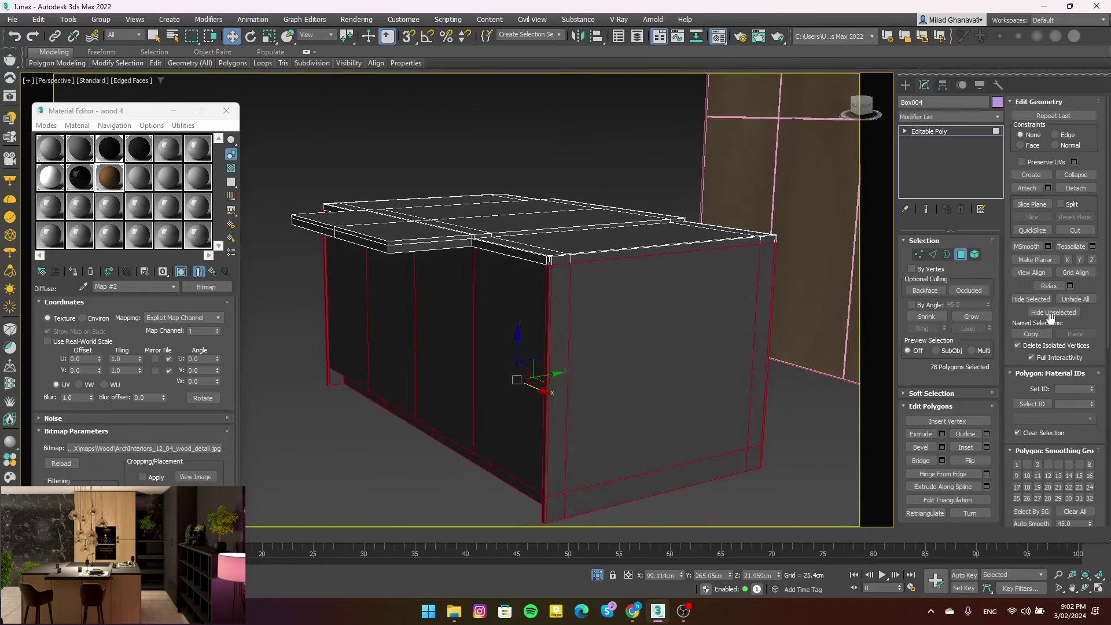
left_click(1071, 193)
type("part1 t")
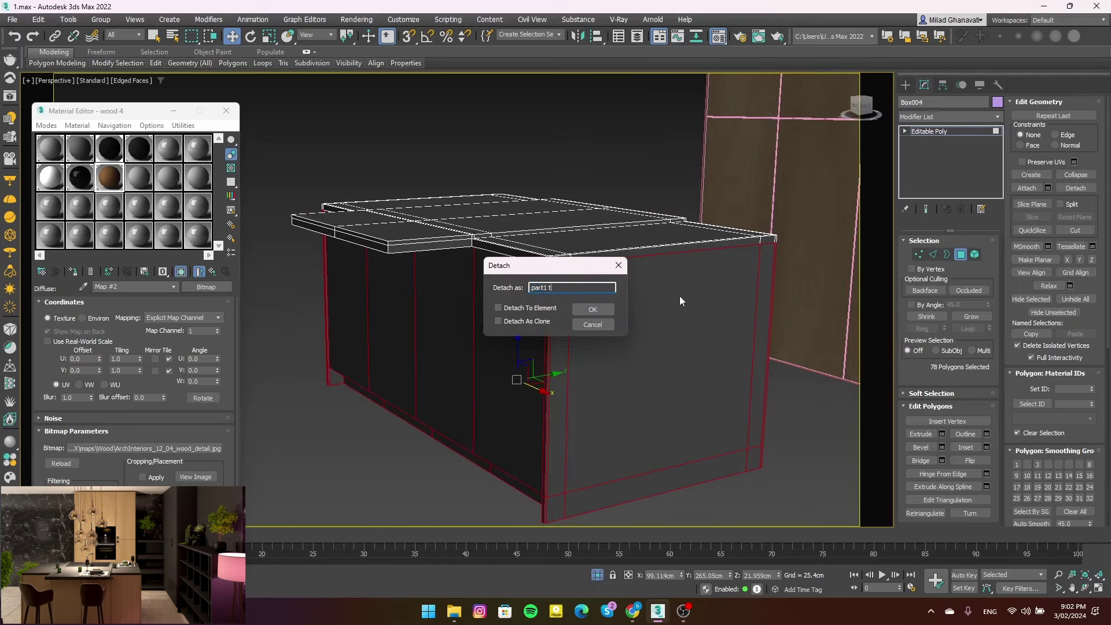
key("Return")
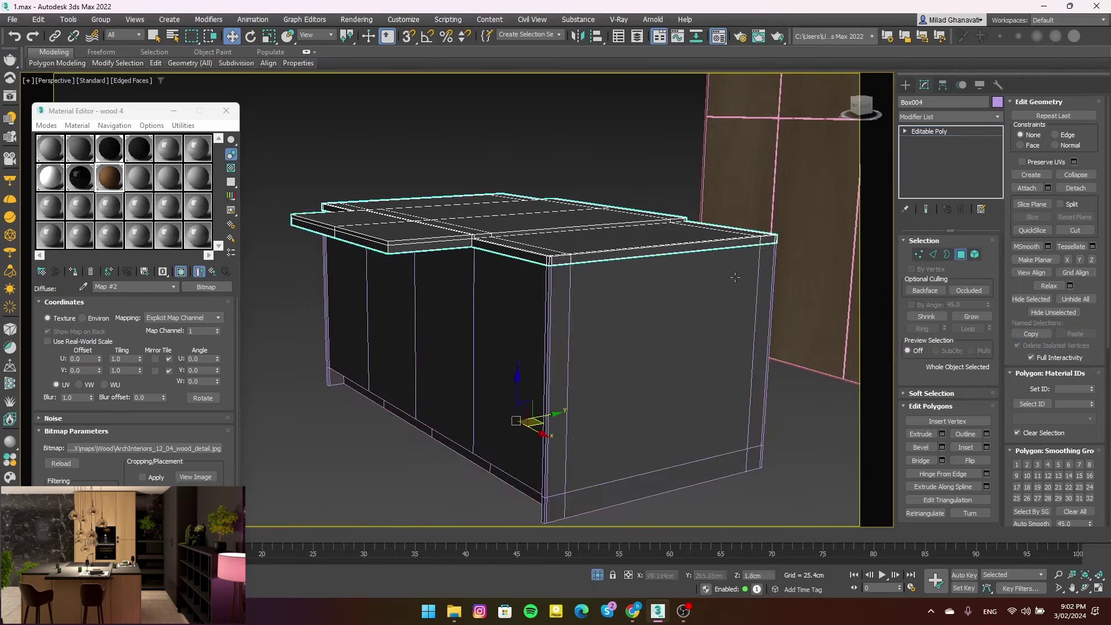
Apply the wood 4 material to the island, cabinet and panel together
scroll(533, 321, "down", 5)
middle_click_drag(532, 321, 469, 343, "alt")
left_click(468, 343)
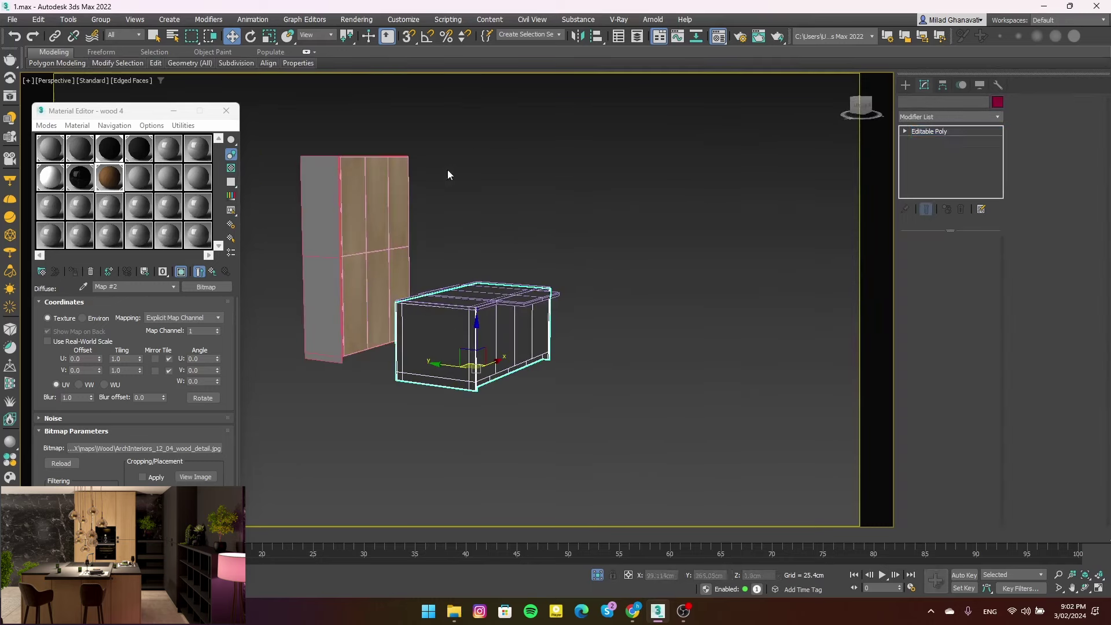
left_click_drag(448, 139, 314, 204, "ctrl")
left_click(74, 271)
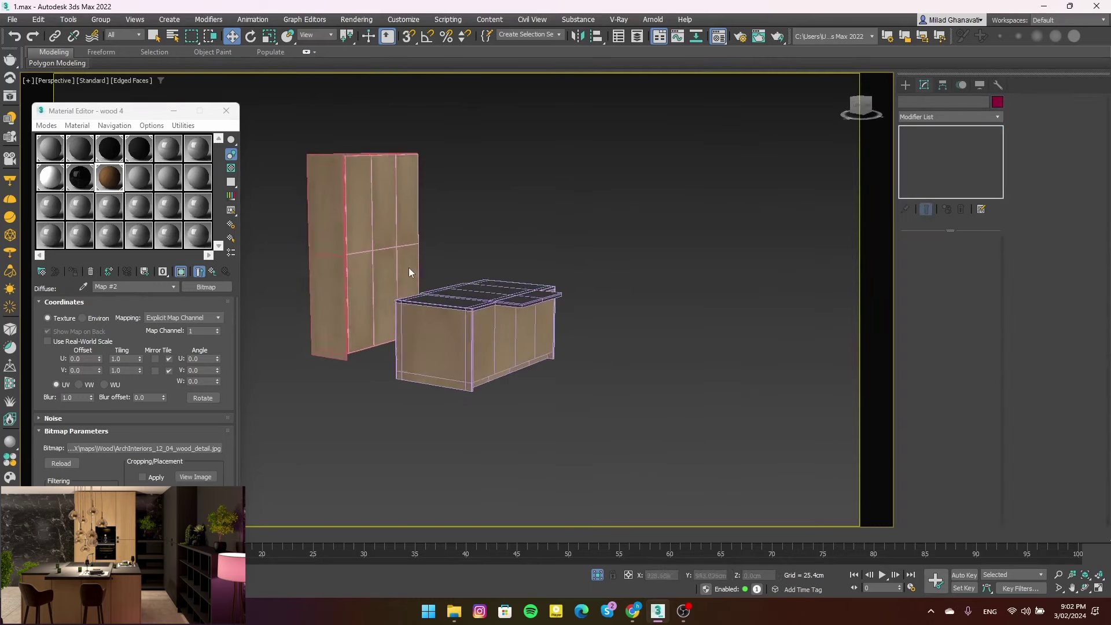
scroll(409, 267, "up", 4)
Add a Box UVW Map modifier to the tall cabinet's front panel, Rectangle002
left_click(399, 238)
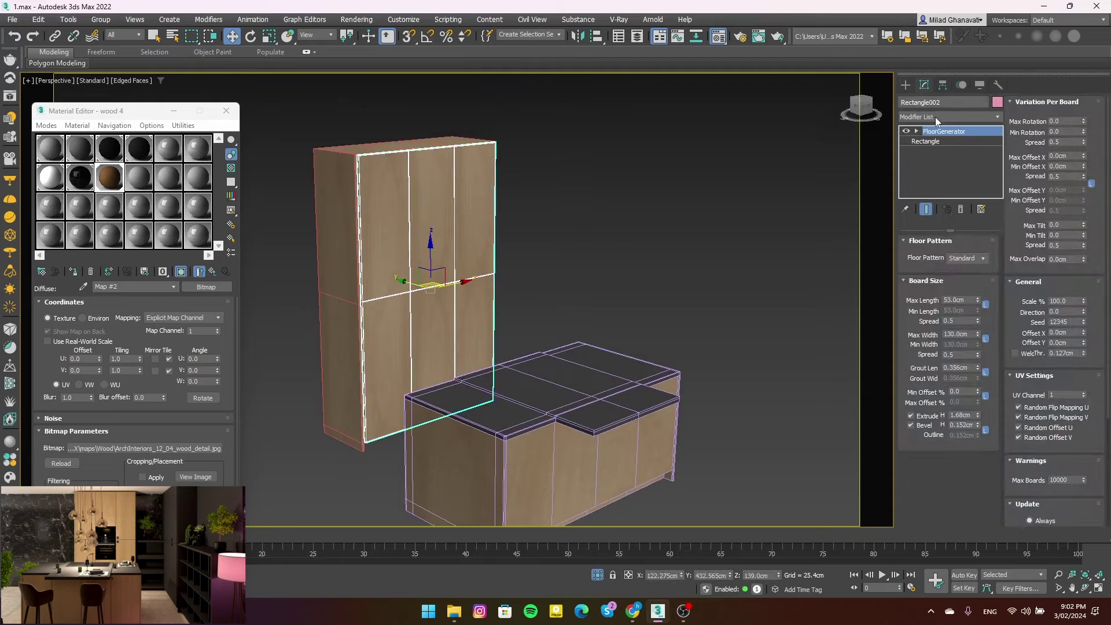
left_click(935, 117)
key("u")
left_click(923, 463)
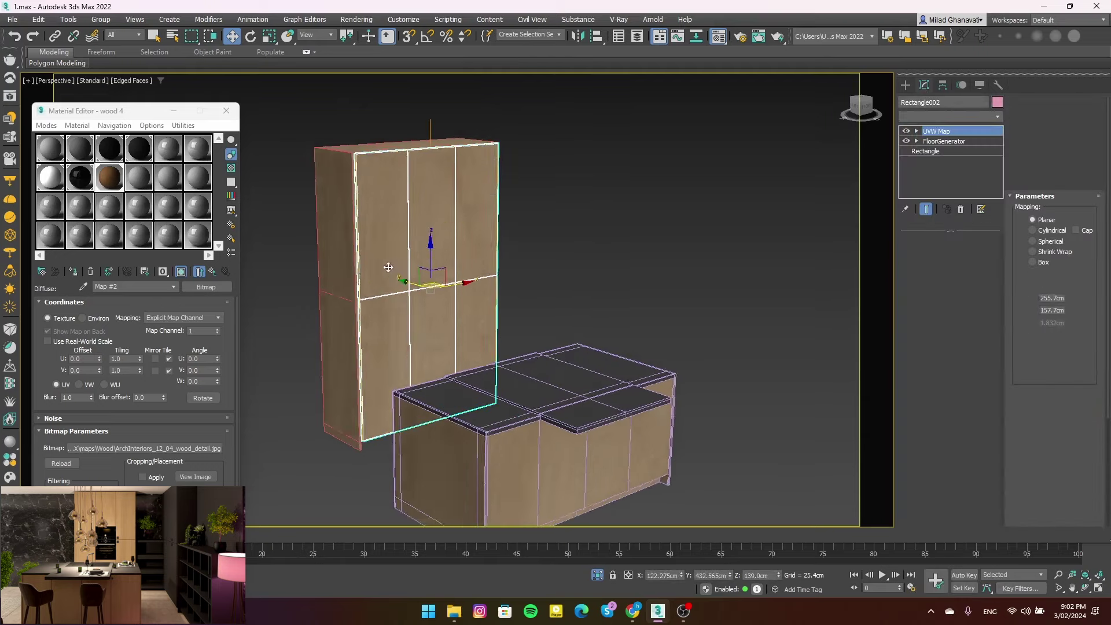
scroll(446, 273, "up", 4)
middle_click_drag(446, 272, 619, 275, "alt")
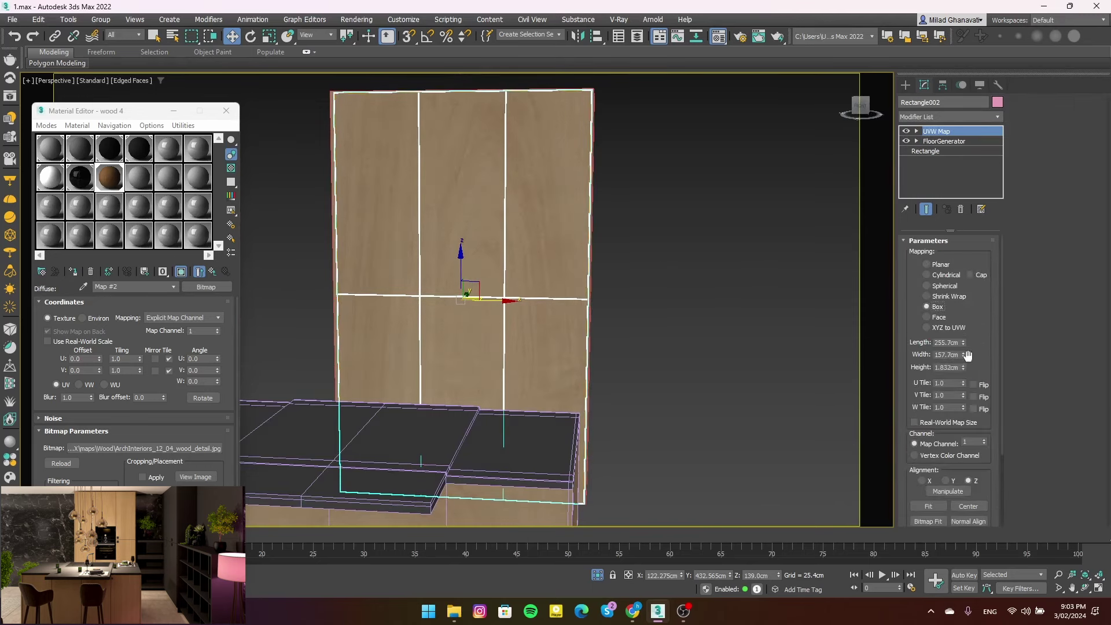
Size the box mapping to Width 66.234 and Height 59.475
left_click_drag(964, 355, 961, 389)
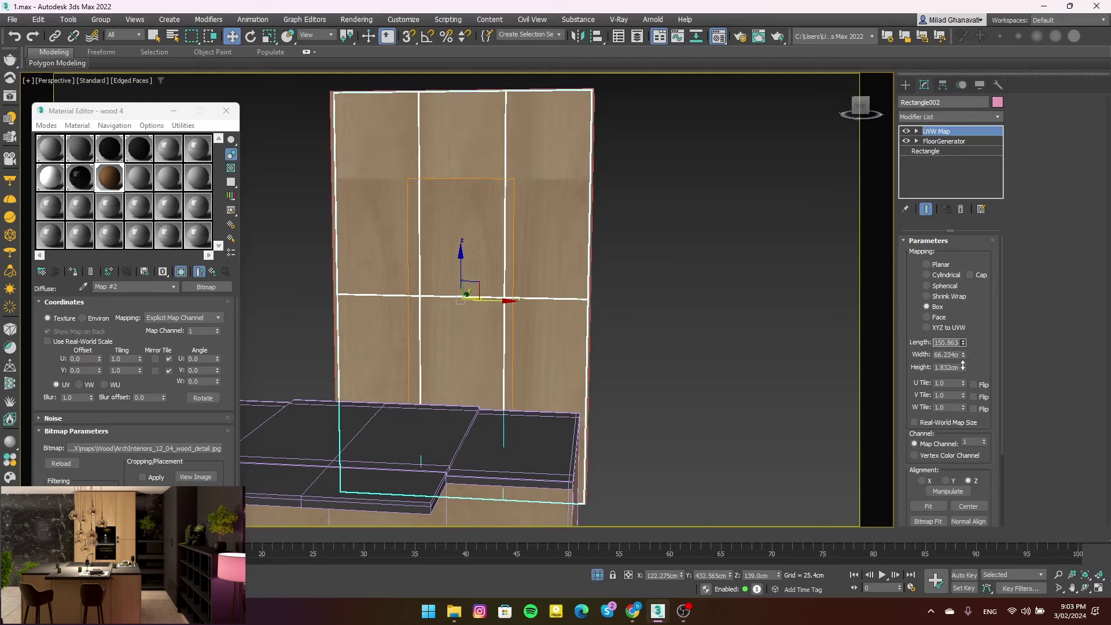
left_click_drag(964, 368, 964, 348)
scroll(535, 310, "up", 5)
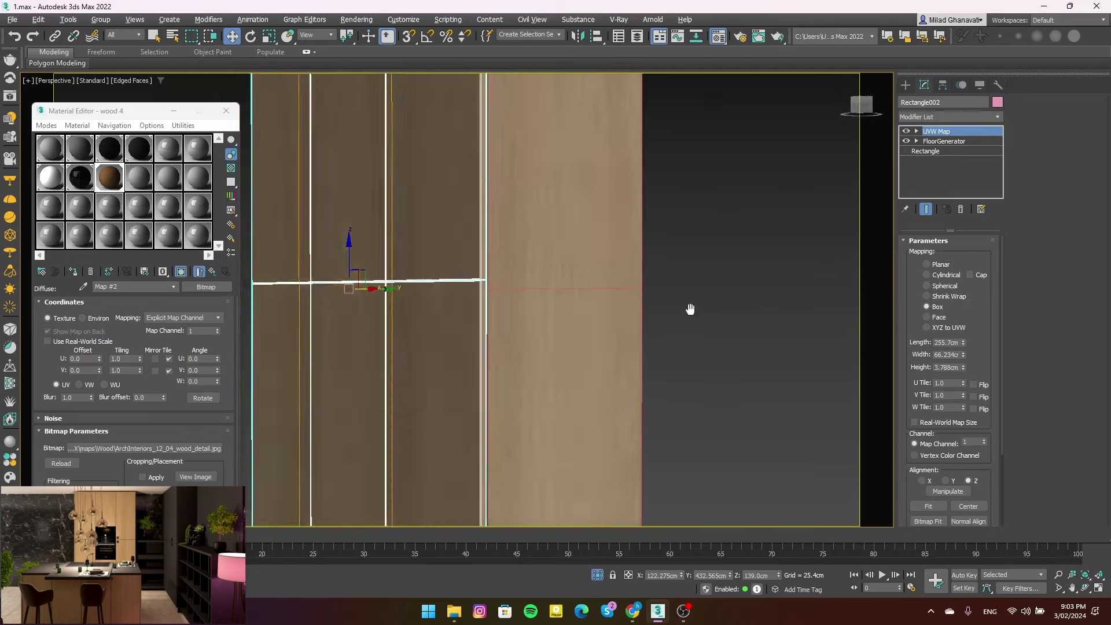
scroll(687, 310, "down", 3)
middle_click_drag(687, 310, 578, 312, "alt")
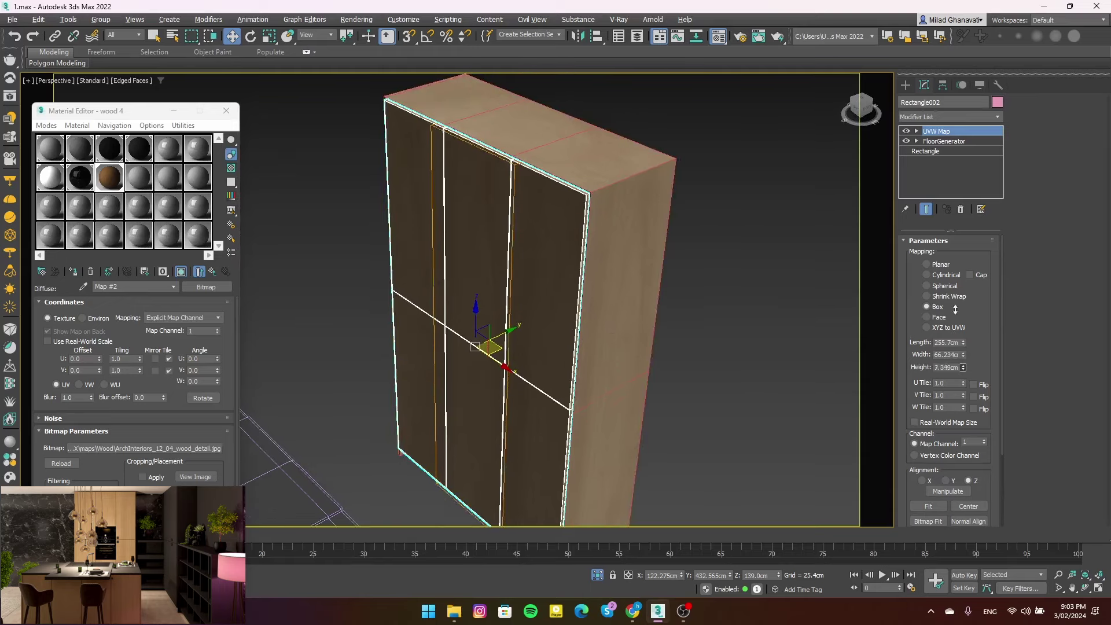
left_click_drag(963, 366, 914, 127)
Move the UVW Map gizmo along X so the wood grain lines up with the doors
left_click(737, 226)
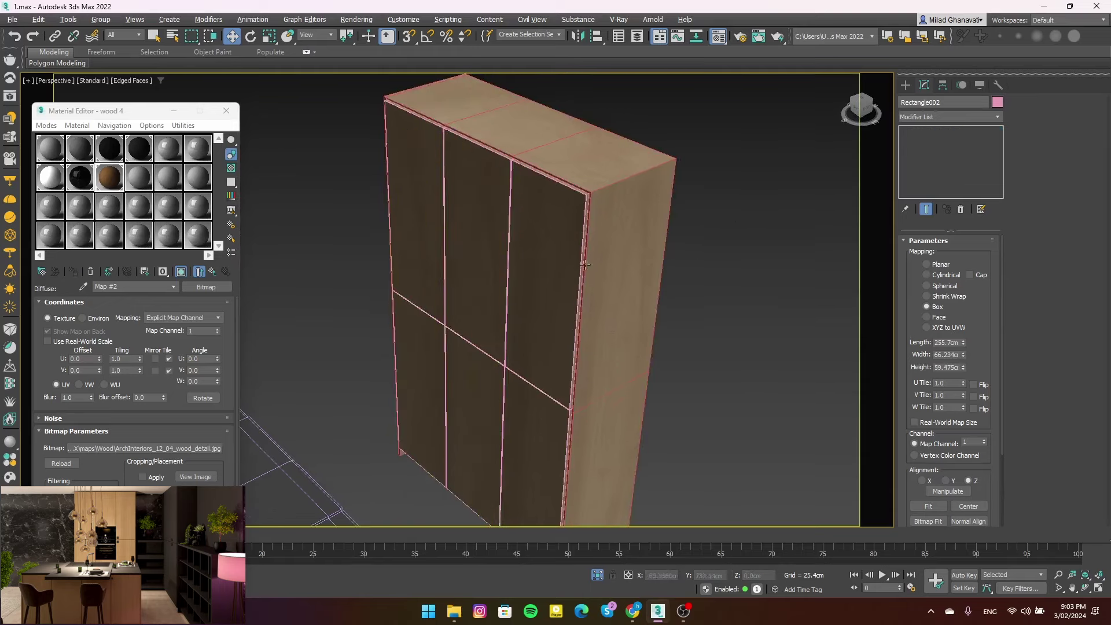
scroll(694, 249, "up", 3)
scroll(694, 254, "up", 2)
scroll(685, 262, "down", 3)
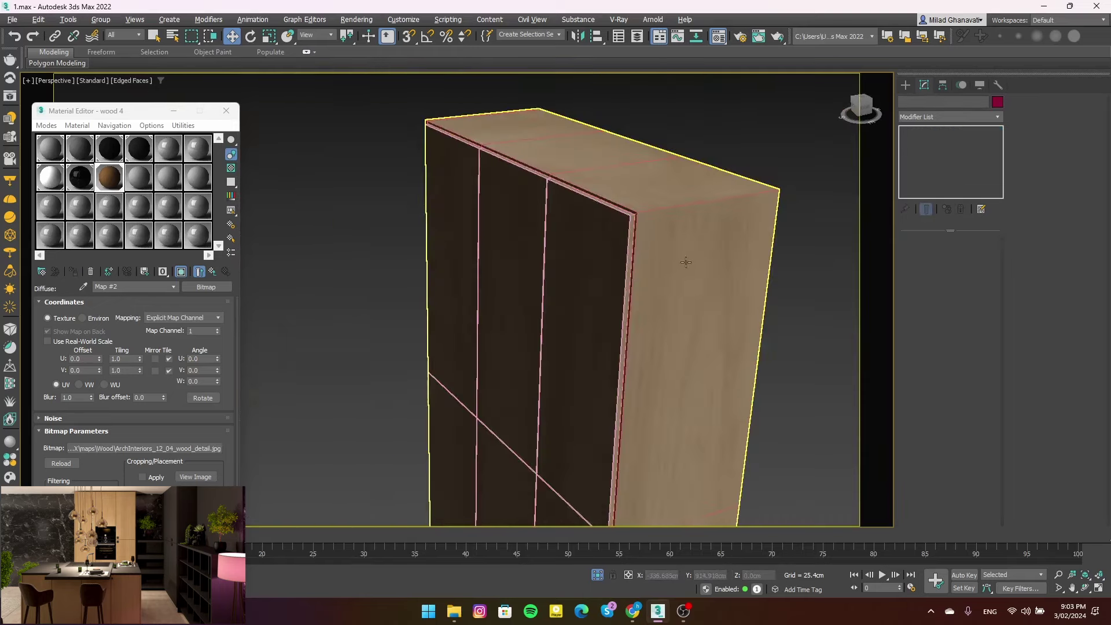
left_click(590, 285)
middle_click_drag(563, 308, 600, 310, "alt")
scroll(585, 229, "up", 3)
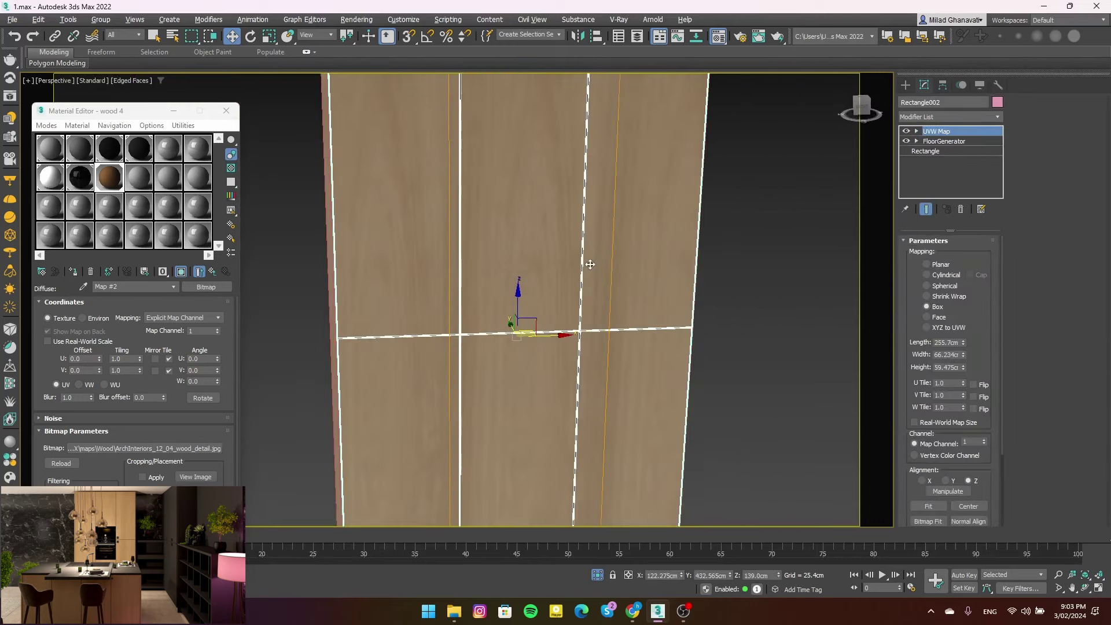
scroll(589, 265, "down", 4)
key("1")
mouse_move(559, 309)
left_mouse_down()
mouse_move(673, 303)
mouse_move(565, 313)
left_mouse_up()
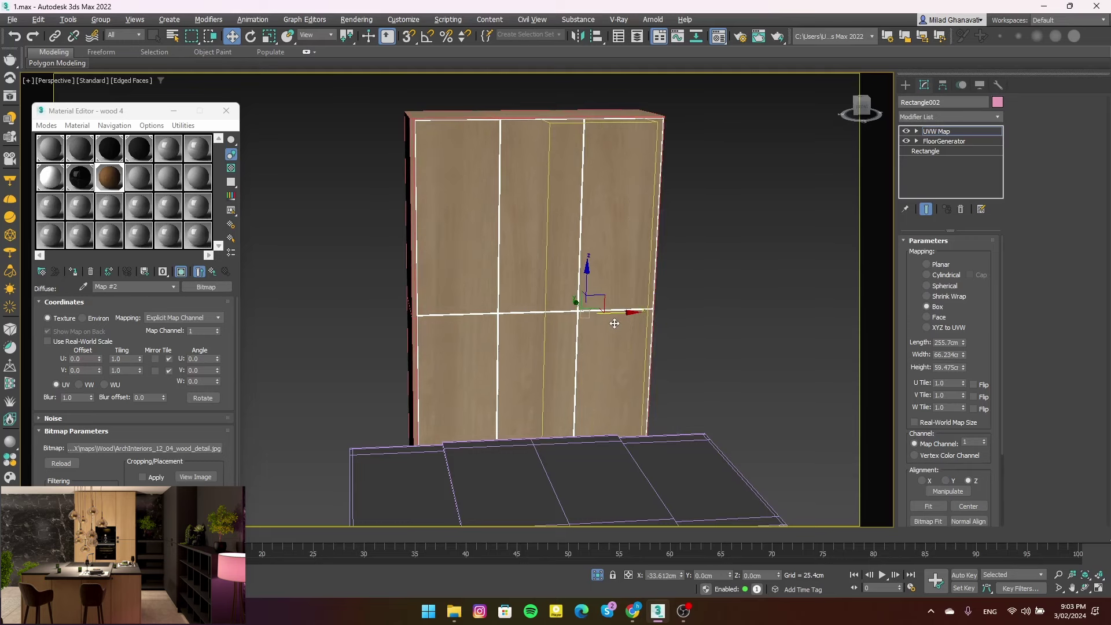
key("1")
Hide wireframe edges on shaded objects and reselect the cabinet panel
left_click(774, 234)
mouse_move(774, 234)
middle_mouse_down("alt")
mouse_move(702, 248)
mouse_move(732, 285)
mouse_move(702, 273)
middle_mouse_up("alt")
key("F4")
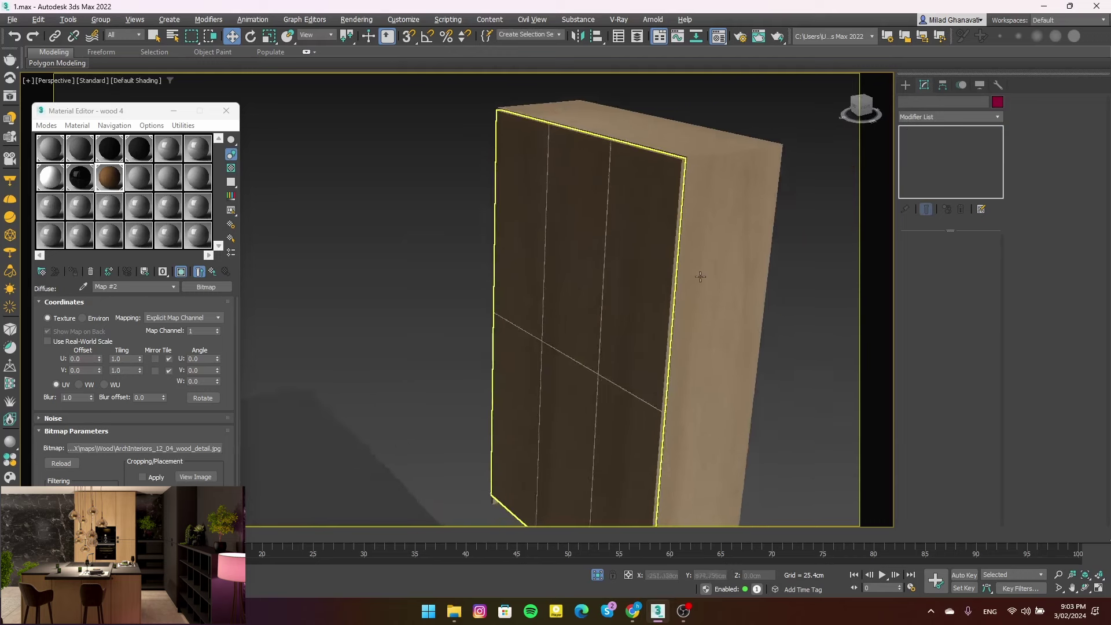
left_click(702, 272)
Copy the panel's UVW Map modifier and paste it onto the cabinet side part
right_click(950, 143)
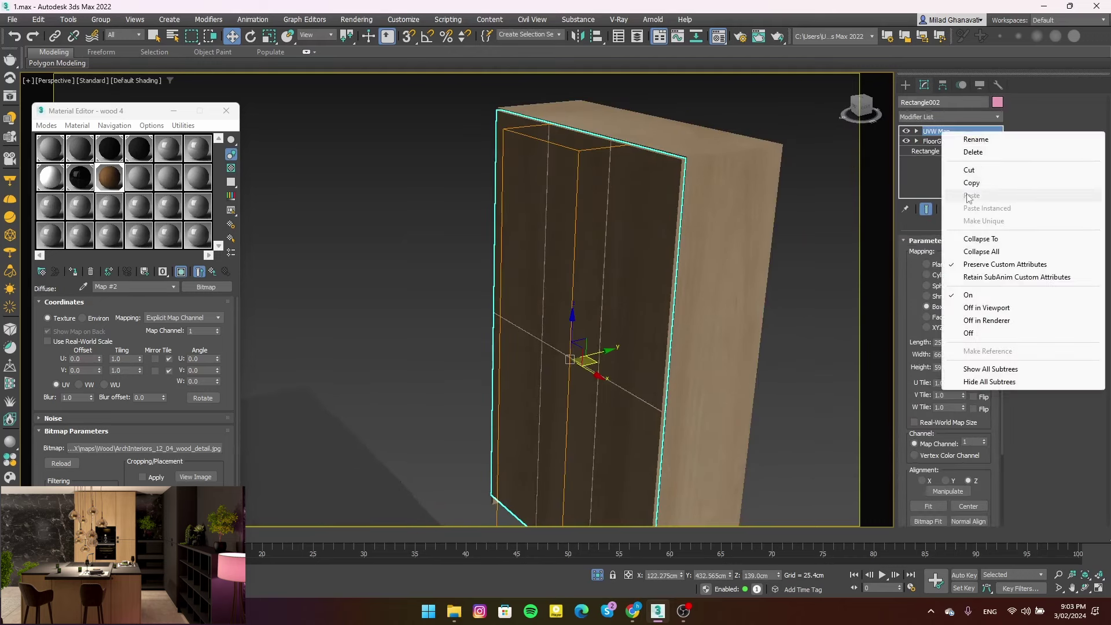
left_click(960, 256)
right_click(937, 119)
left_click(918, 134)
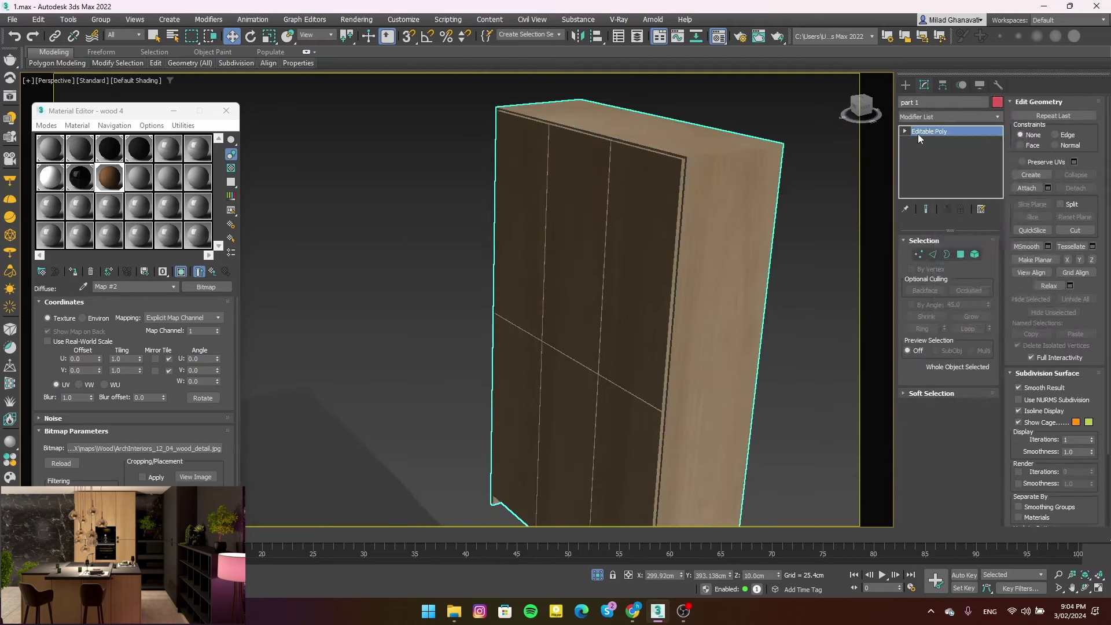
right_click(918, 134)
left_click(955, 154)
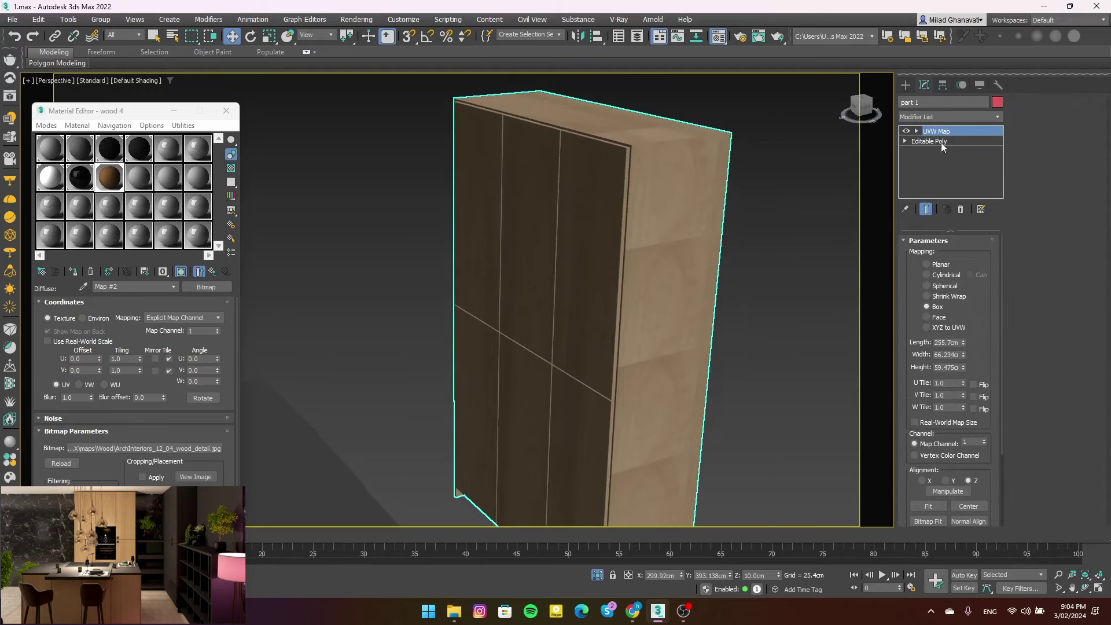
Fit the side part's mapping: taller height, slightly wider, length about 565
scroll(652, 220, "down", 2)
scroll(642, 301, "down", 3)
scroll(642, 301, "down", 1)
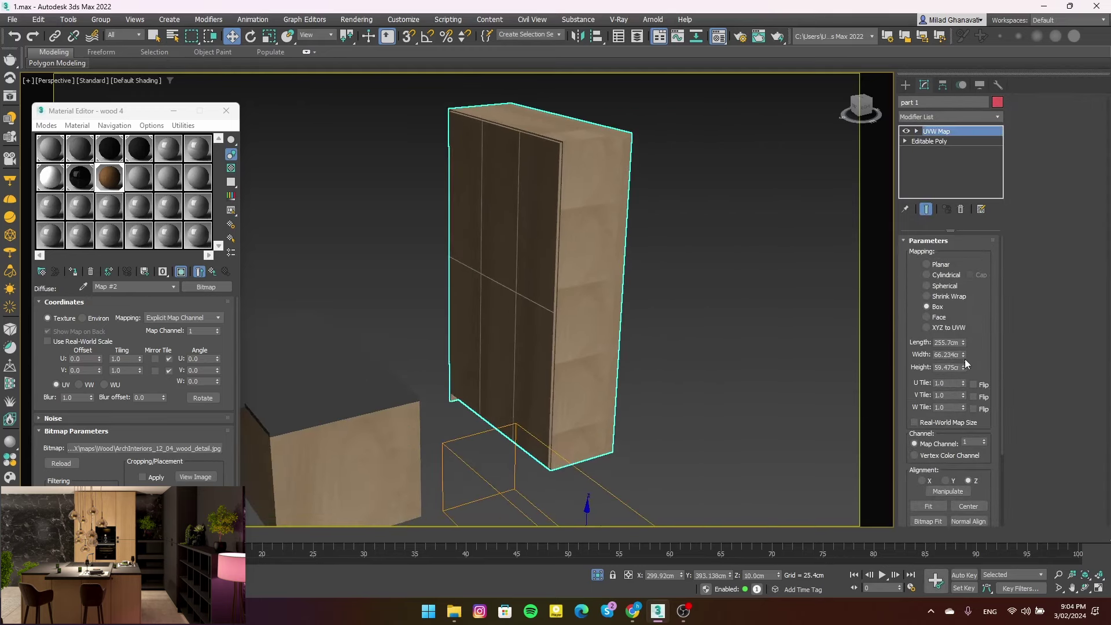
left_click_drag(963, 365, 867, 494)
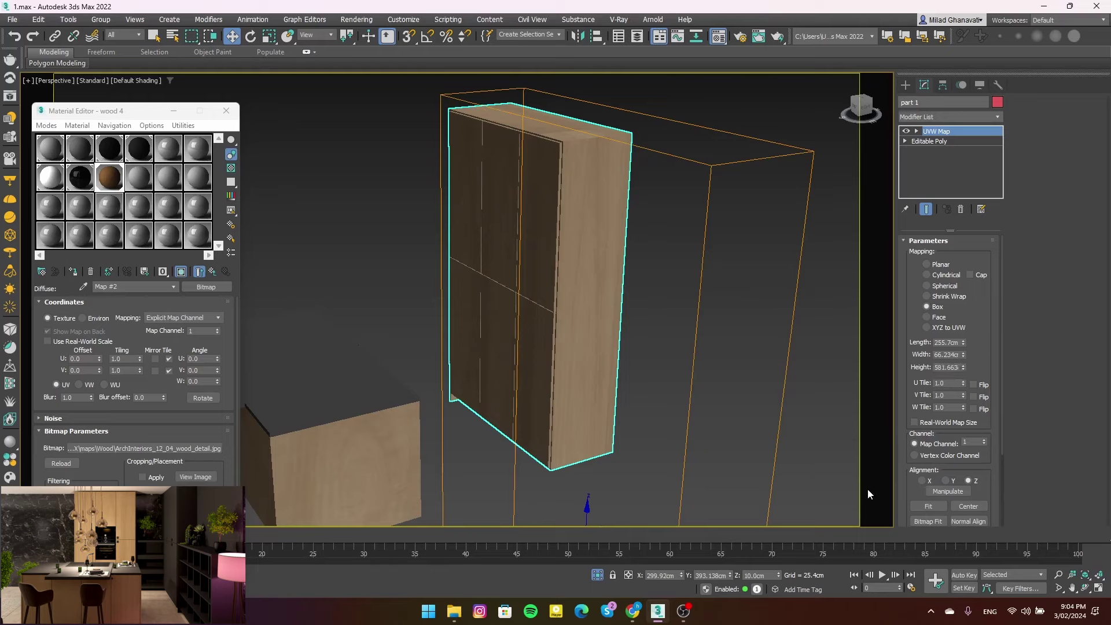
middle_click_drag(868, 493, 607, 245, "alt")
scroll(651, 383, "up", 3)
mouse_move(963, 355)
left_mouse_down()
mouse_move(955, 374)
mouse_move(963, 319)
left_mouse_up()
mouse_move(636, 255)
middle_mouse_down("alt")
mouse_move(693, 260)
mouse_move(721, 280)
middle_mouse_up("alt")
scroll(600, 266, "down", 2)
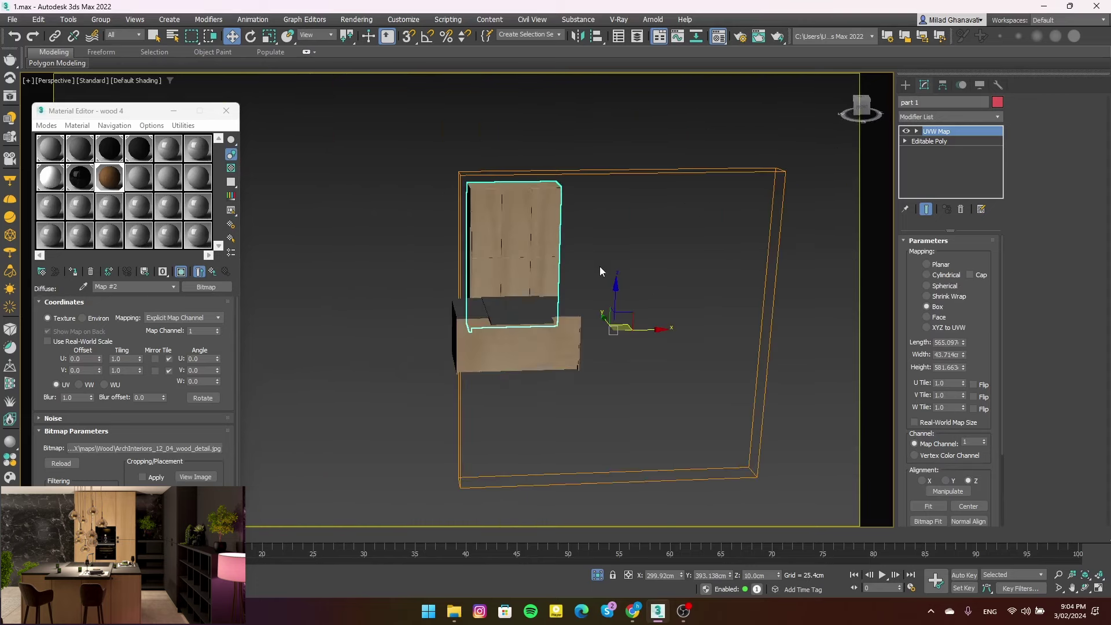
middle_click_drag(600, 266, 654, 272, "alt")
Paste the UVW Map modifier onto the island base
right_click(936, 132)
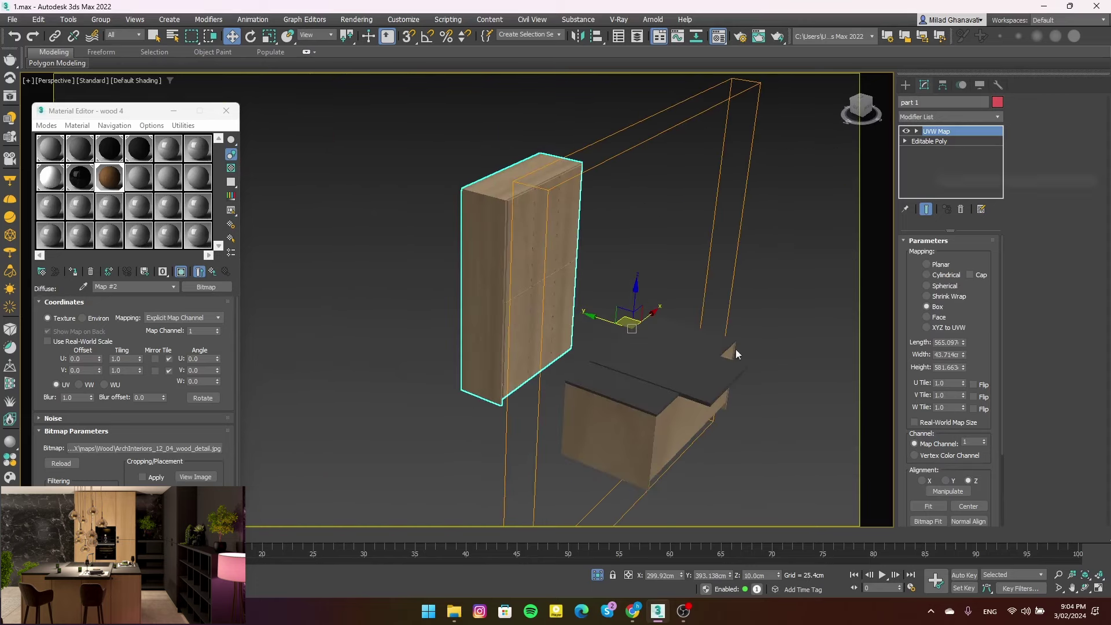
left_click(694, 417)
mouse_move(694, 417)
middle_mouse_down("alt")
mouse_move(643, 389)
mouse_move(706, 374)
mouse_move(658, 384)
mouse_move(741, 320)
middle_mouse_up("alt")
scroll(643, 389, "up", 2)
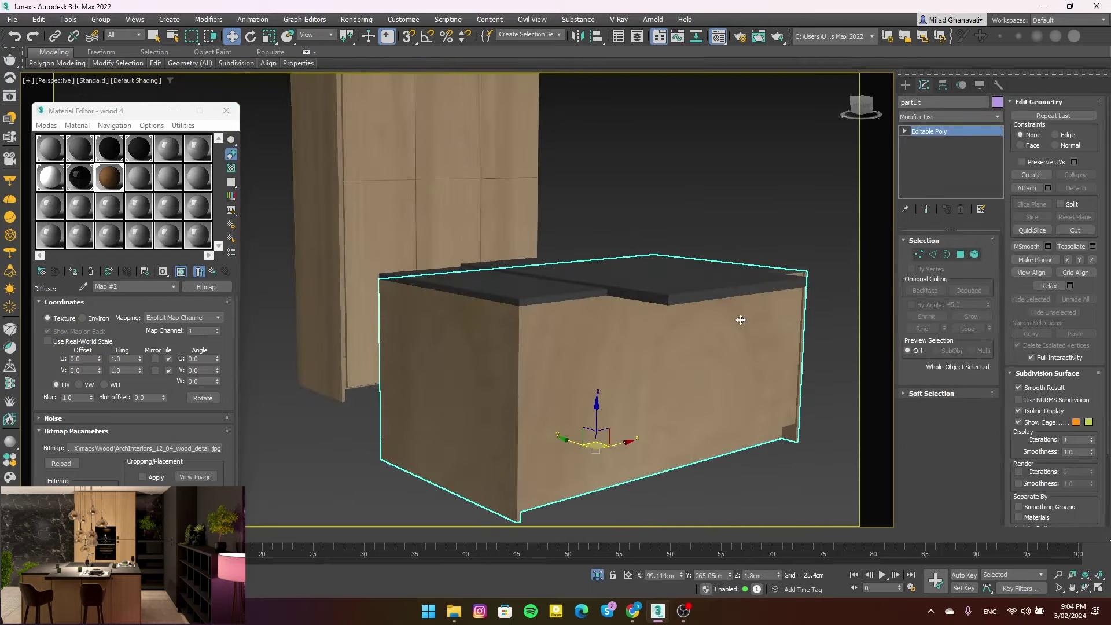
key("F4")
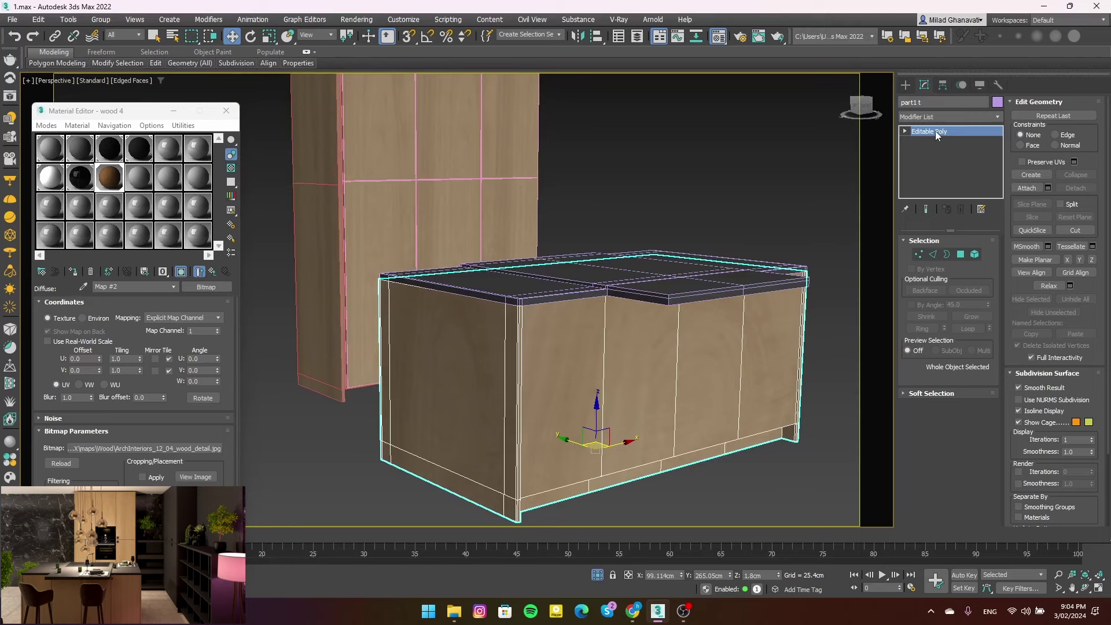
right_click(942, 135)
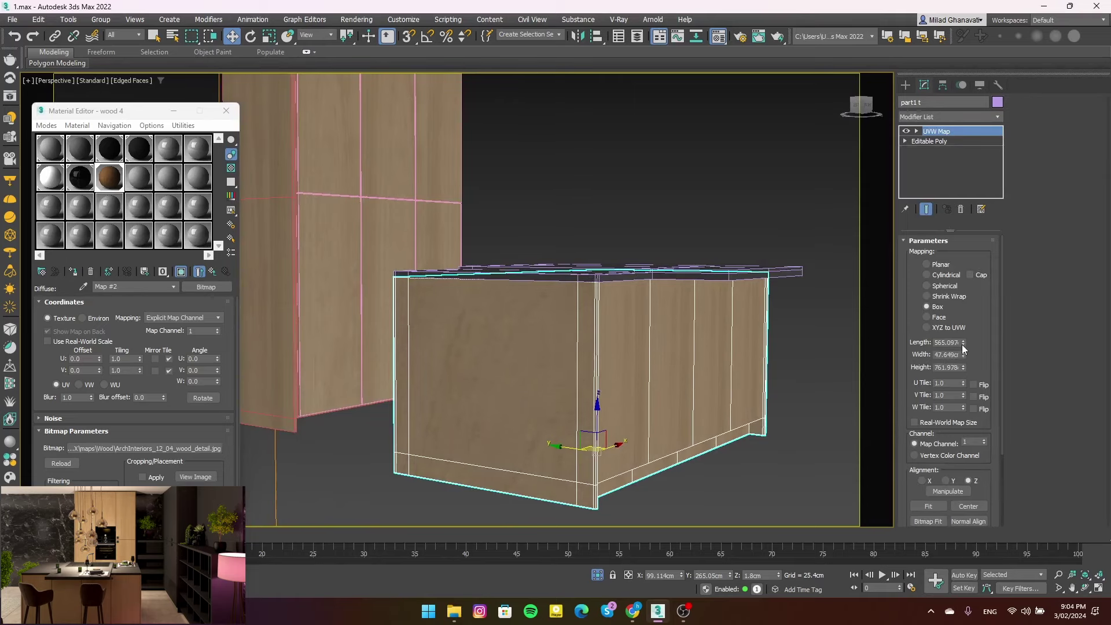
Resize the island mapping to length about 79 and width about 137, shifted left
left_click_drag(962, 343, 963, 371)
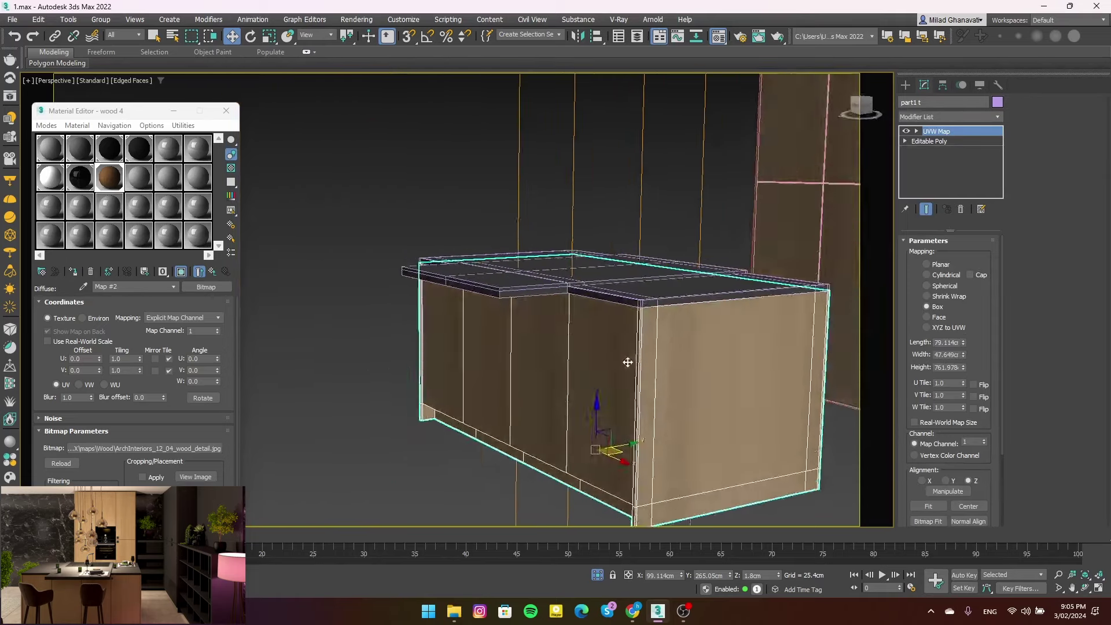
mouse_move(627, 363)
middle_mouse_down("alt")
mouse_move(644, 317)
mouse_move(596, 300)
mouse_move(739, 355)
mouse_move(685, 289)
mouse_move(702, 273)
middle_mouse_up("alt")
left_click(749, 280)
left_click(666, 358)
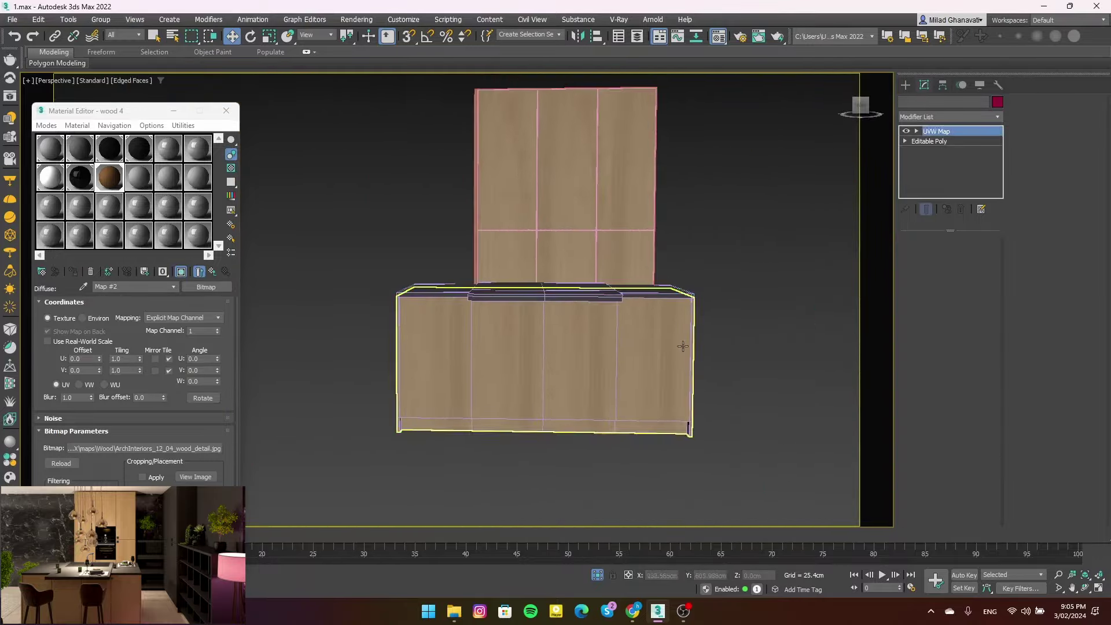
left_click_drag(588, 417, 534, 433)
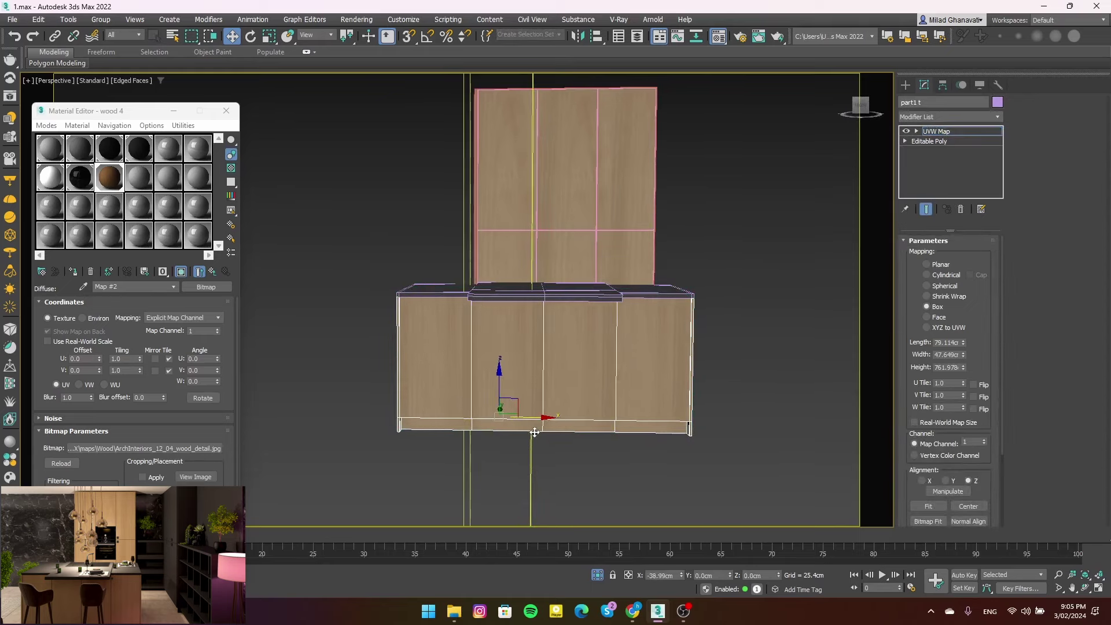
left_click_drag(963, 354, 956, 248)
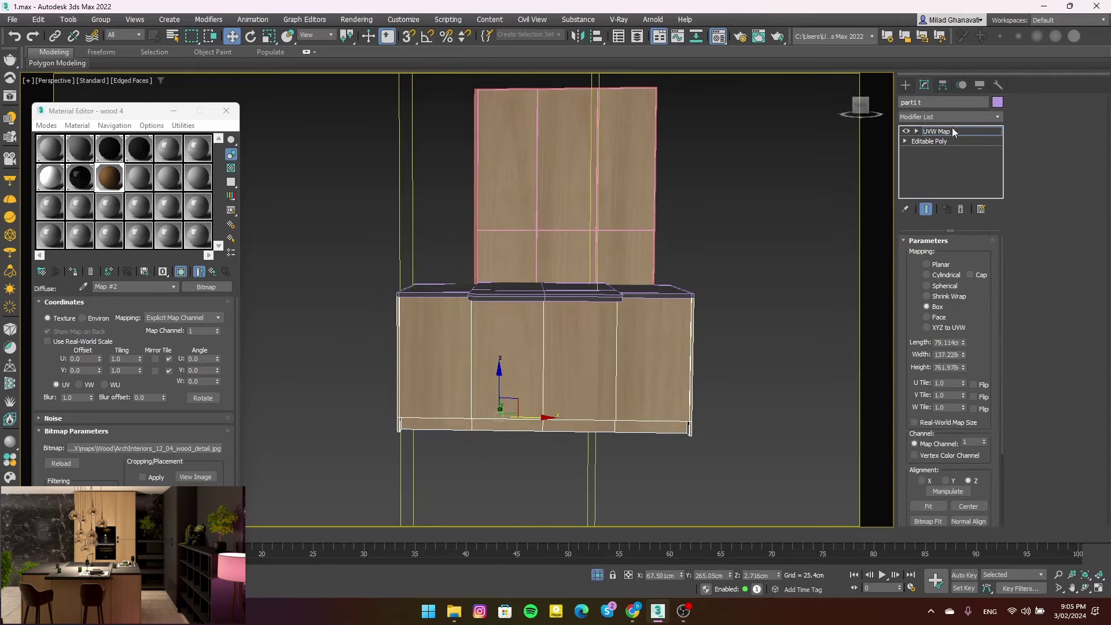
left_click(716, 322)
Switch to the VRayCam001 camera view with wireframe edges hidden
key("c")
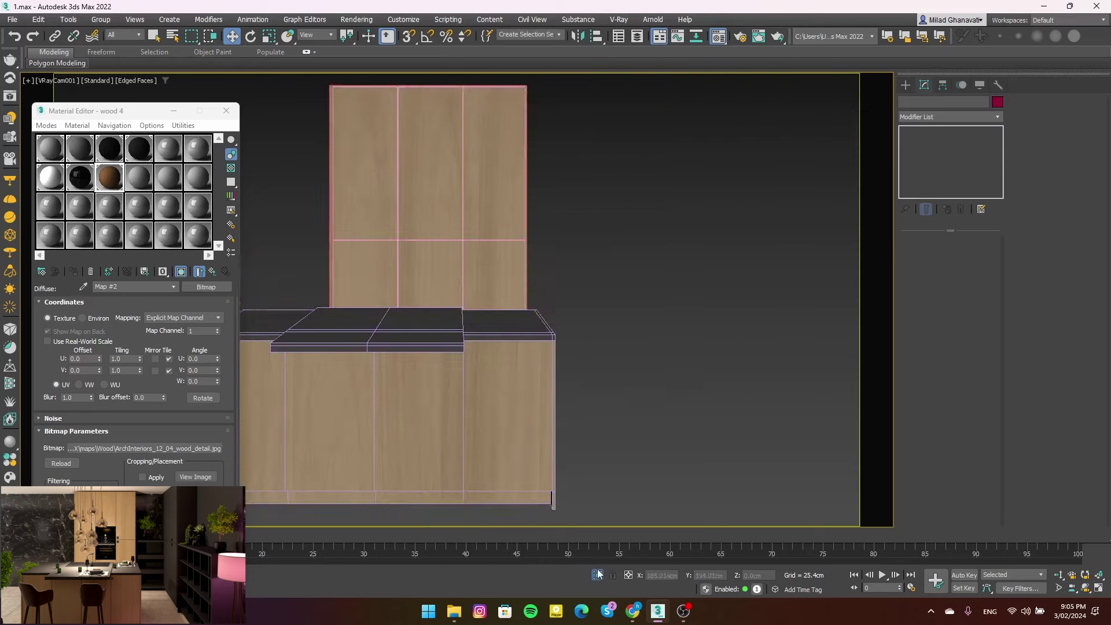
left_click(597, 575)
key("F4")
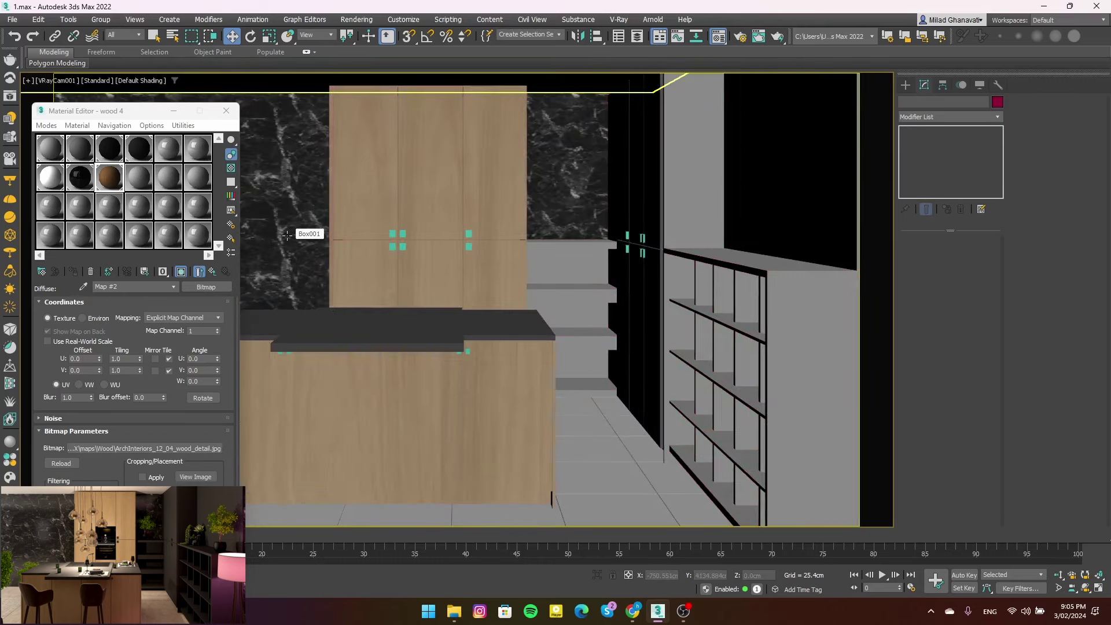
Give the black wood material a near-black diffuse colour, Value about 14
left_click(139, 177)
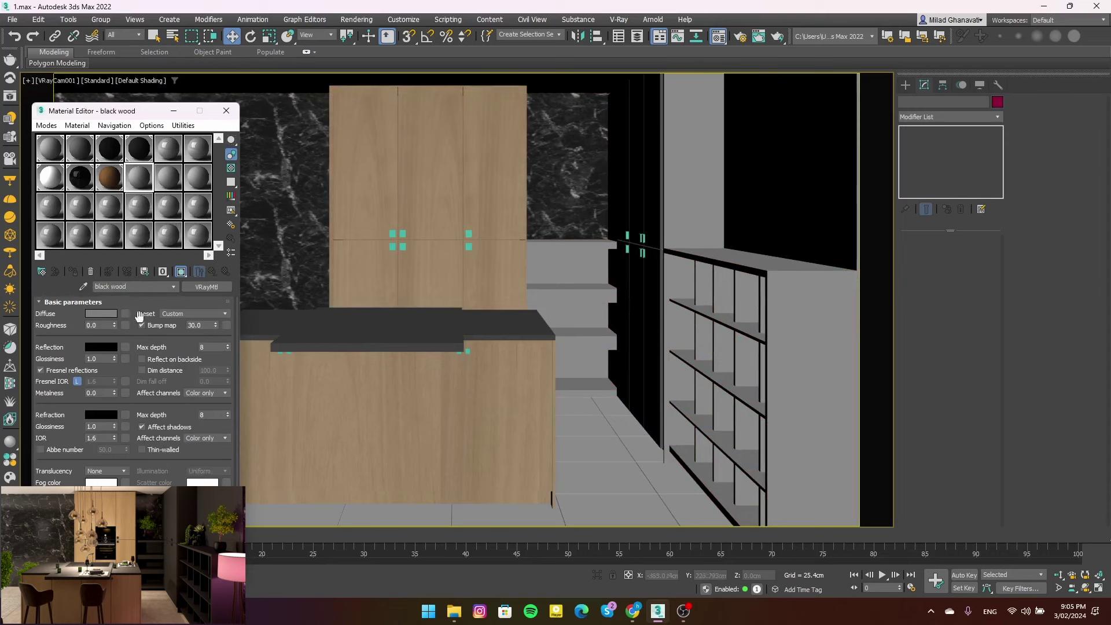
left_click(99, 314)
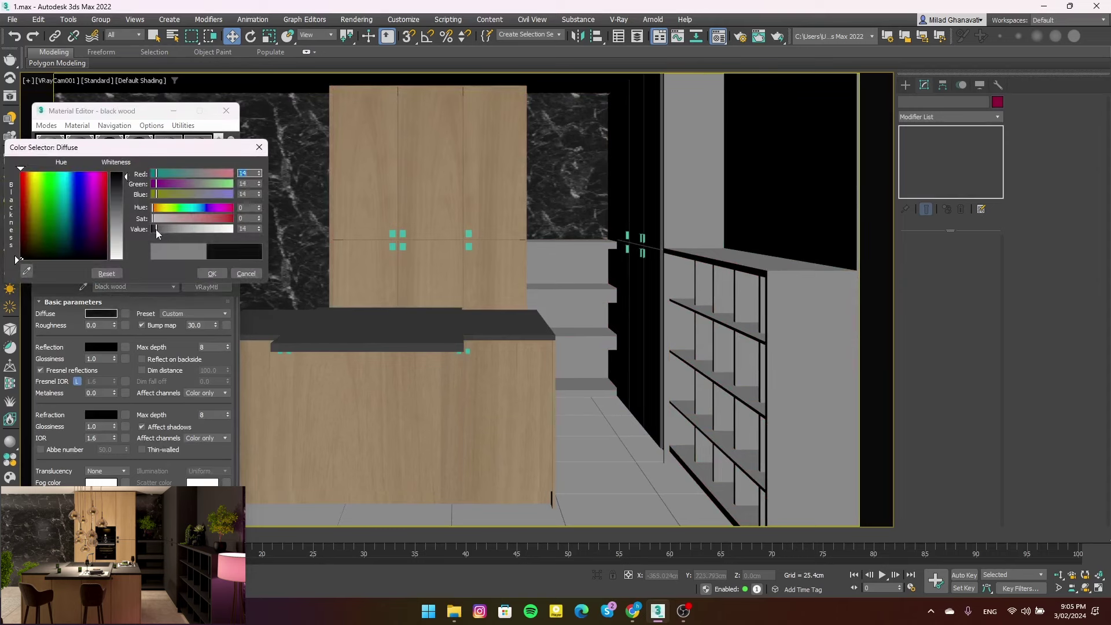
left_click_drag(156, 232, 153, 231)
key("Return")
Set the wood 4 material's reflection colour to grey
scroll(61, 425, "down", 3)
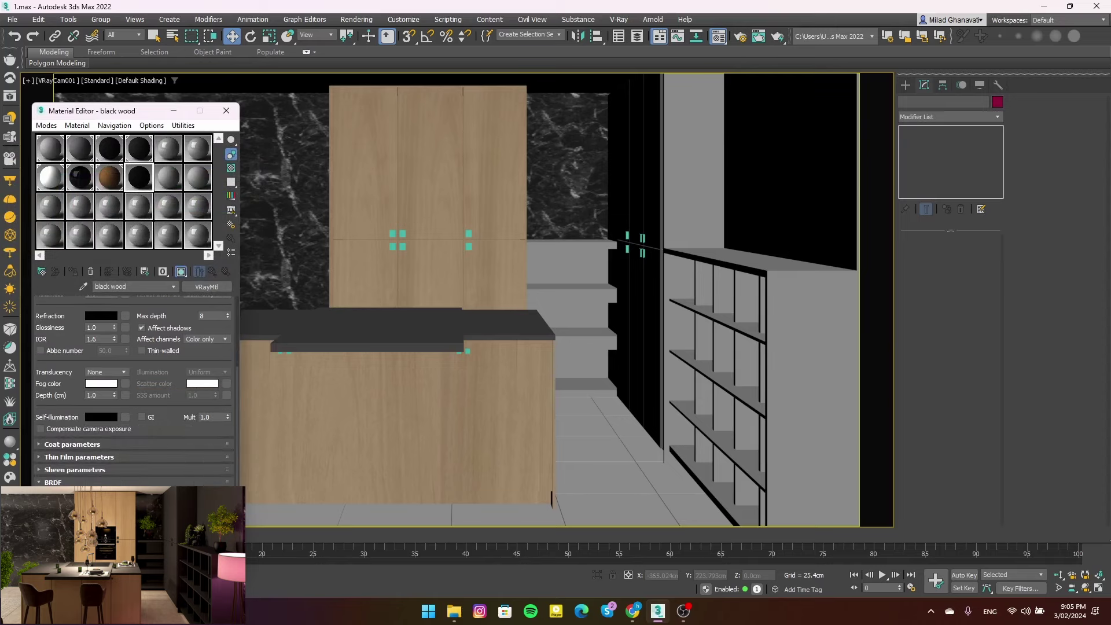
left_click(107, 183)
left_click(109, 362)
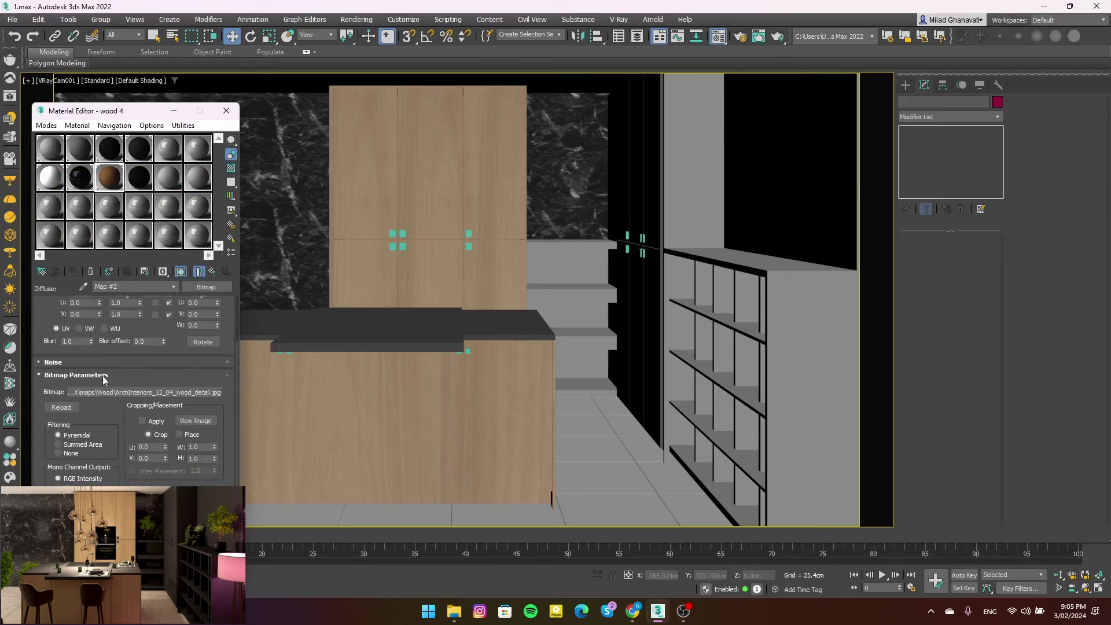
left_click(99, 345)
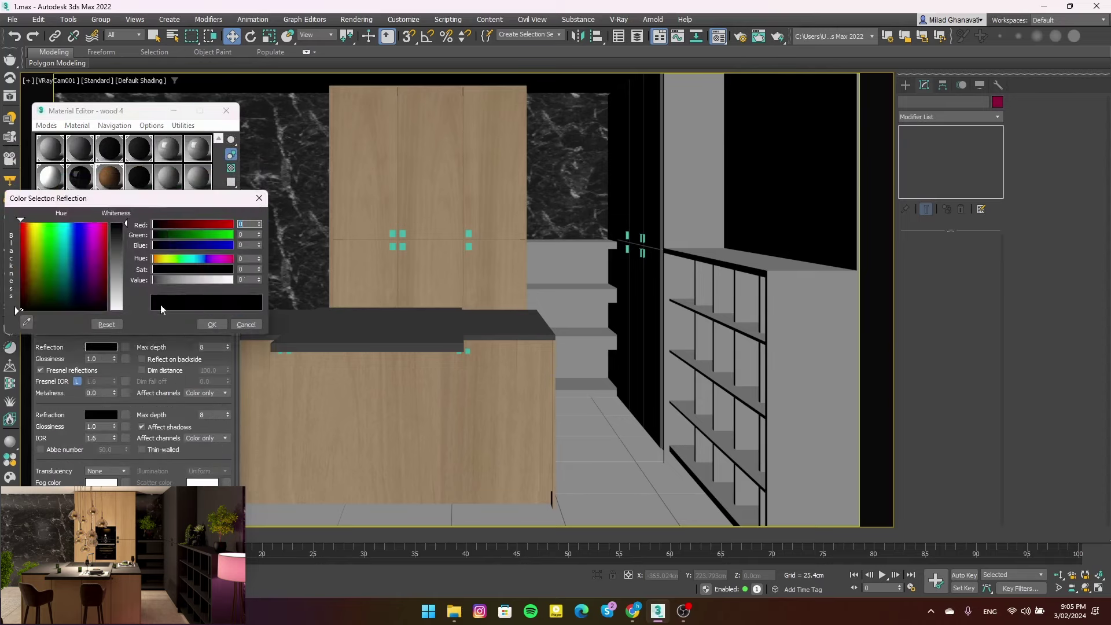
left_click(207, 324)
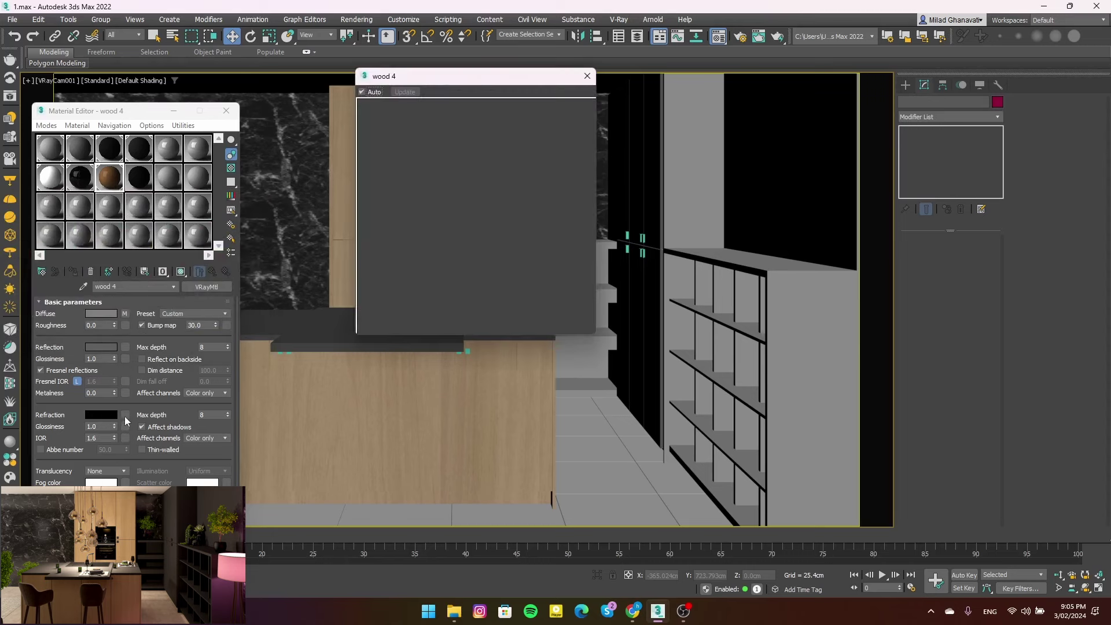
Copy wood 4's diffuse wood map into its Bump slot with amount 11
scroll(205, 307, "down", 3)
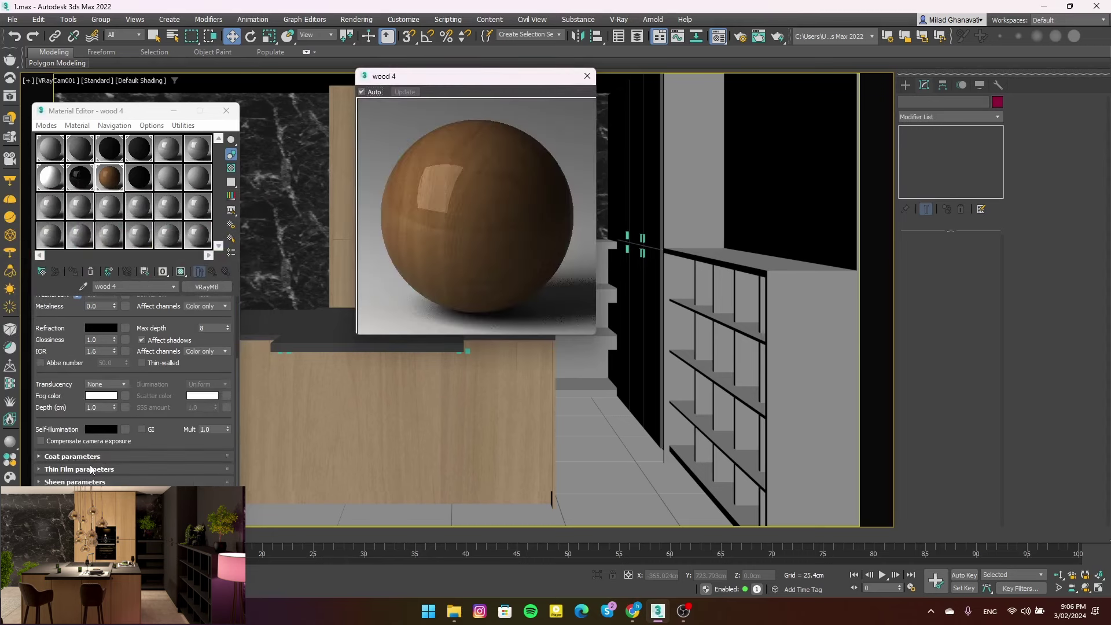
scroll(147, 317, "down", 10)
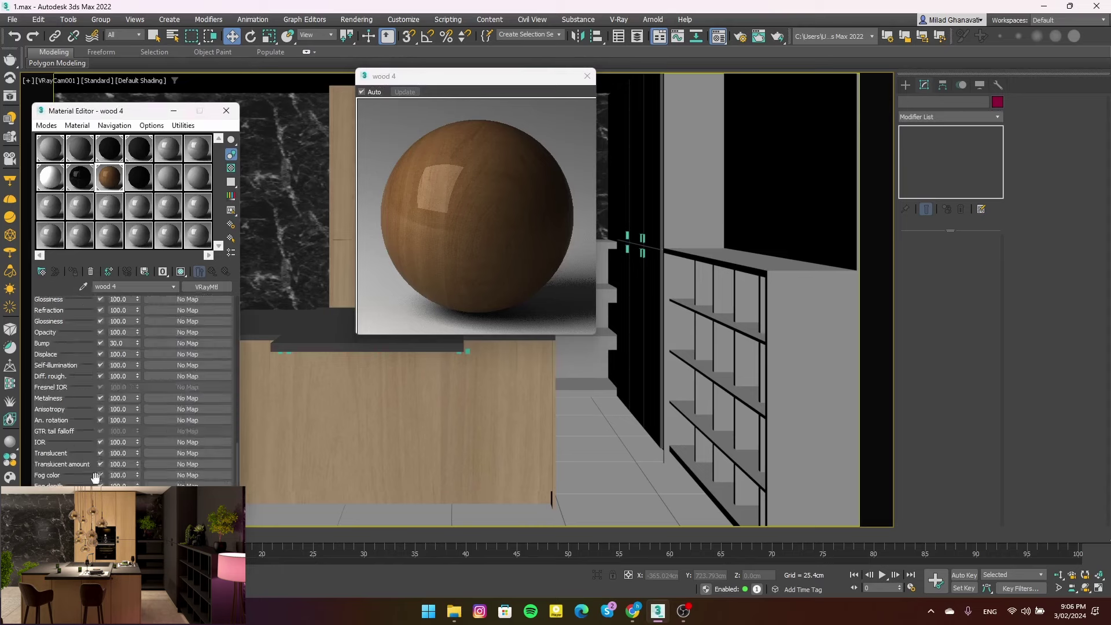
scroll(147, 317, "up", 1)
left_click_drag(125, 370, 188, 371)
left_click(129, 382)
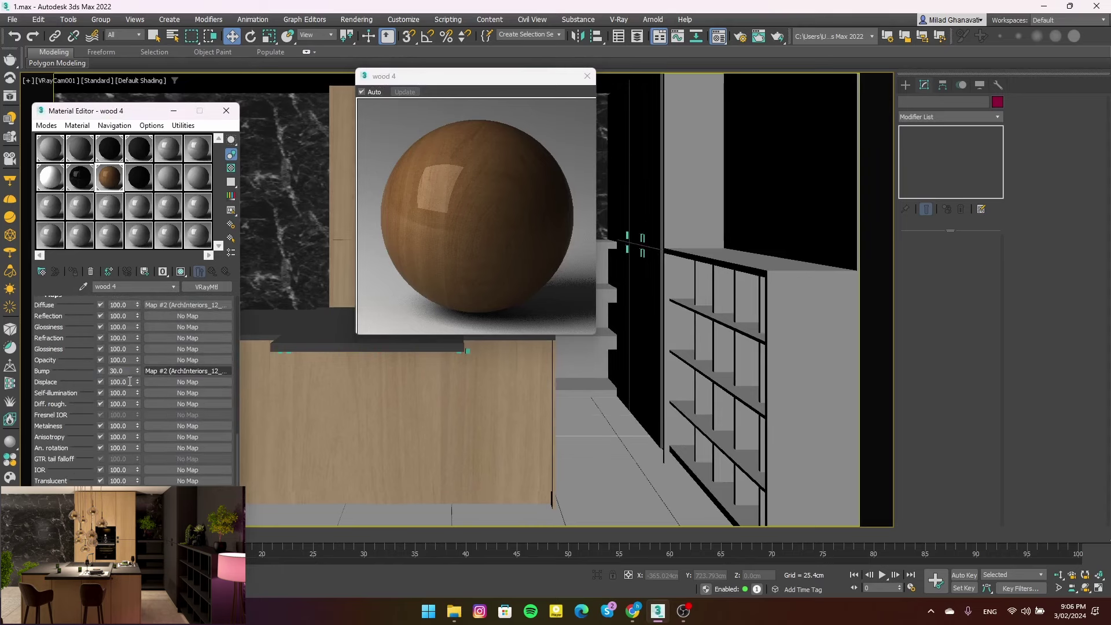
double_click(118, 371)
type("11")
key("Return")
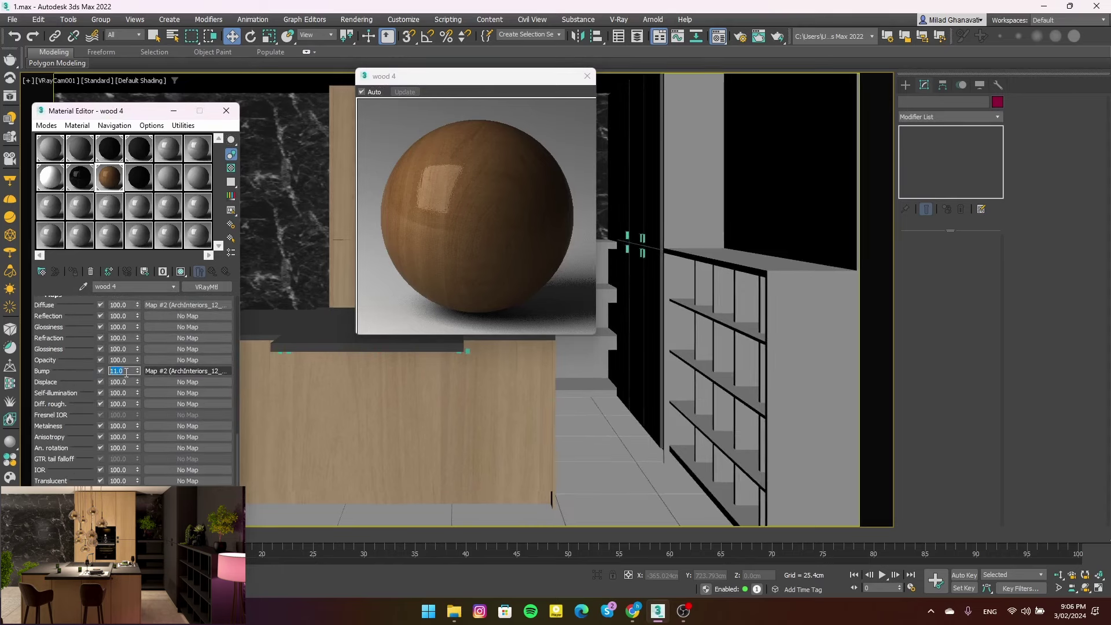
scroll(80, 351, "up", 3)
scroll(80, 351, "up", 3)
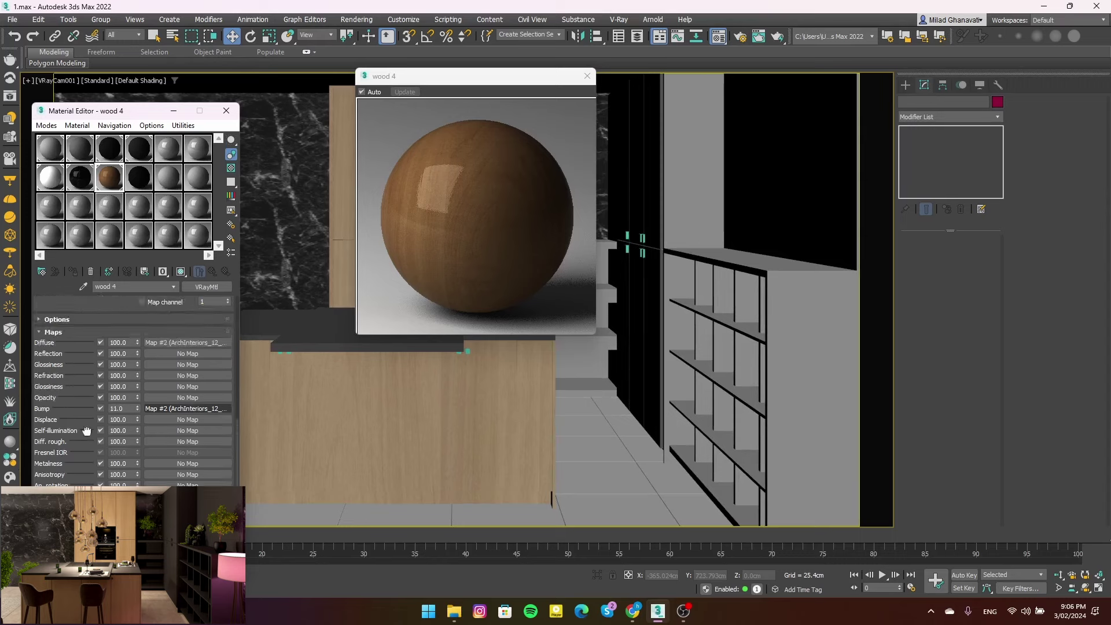
scroll(79, 352, "up", 3)
scroll(80, 352, "up", 2)
left_click(587, 76)
Load ArchInteriors_12_05_wood.jpg from the Wood maps folder as black wood's Bump bitmap
left_click(145, 183)
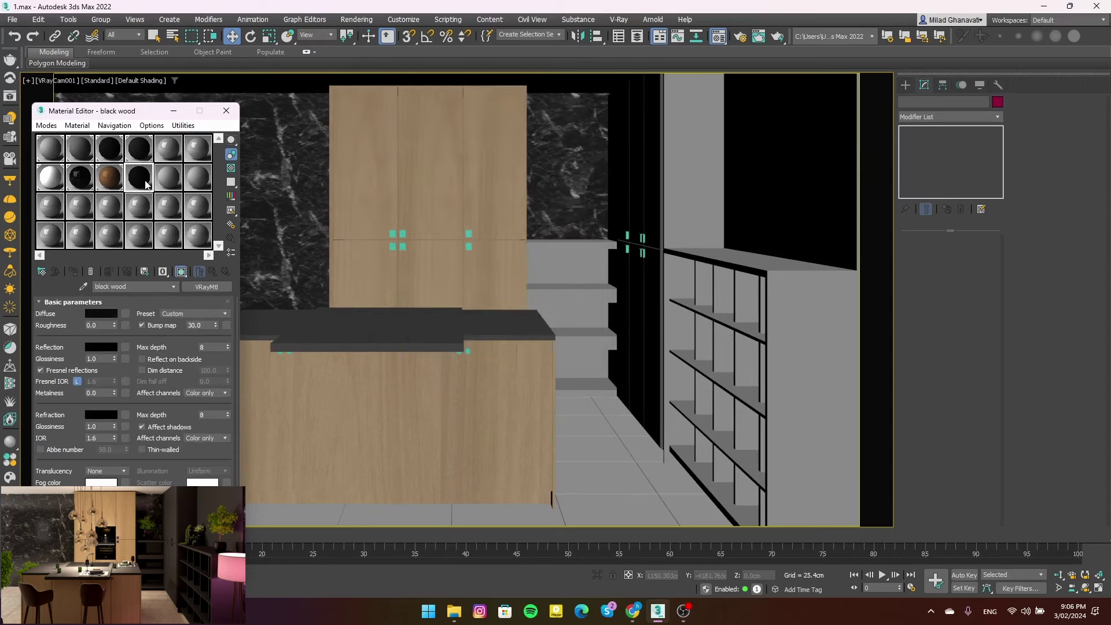
scroll(69, 347, "down", 3)
scroll(87, 377, "down", 5)
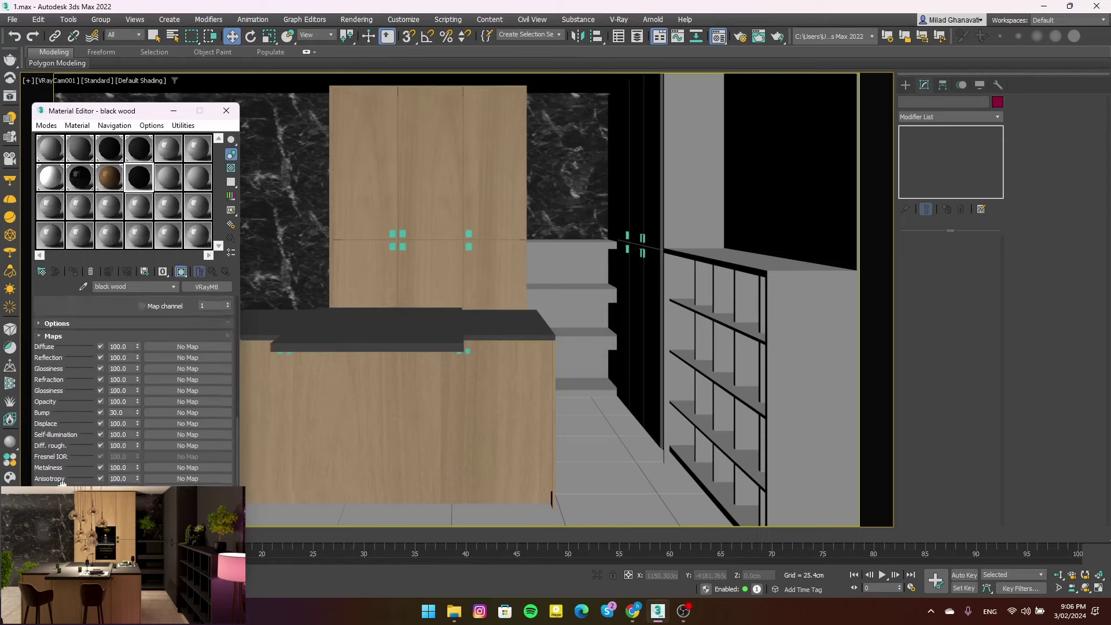
left_click(162, 408)
double_click(471, 200)
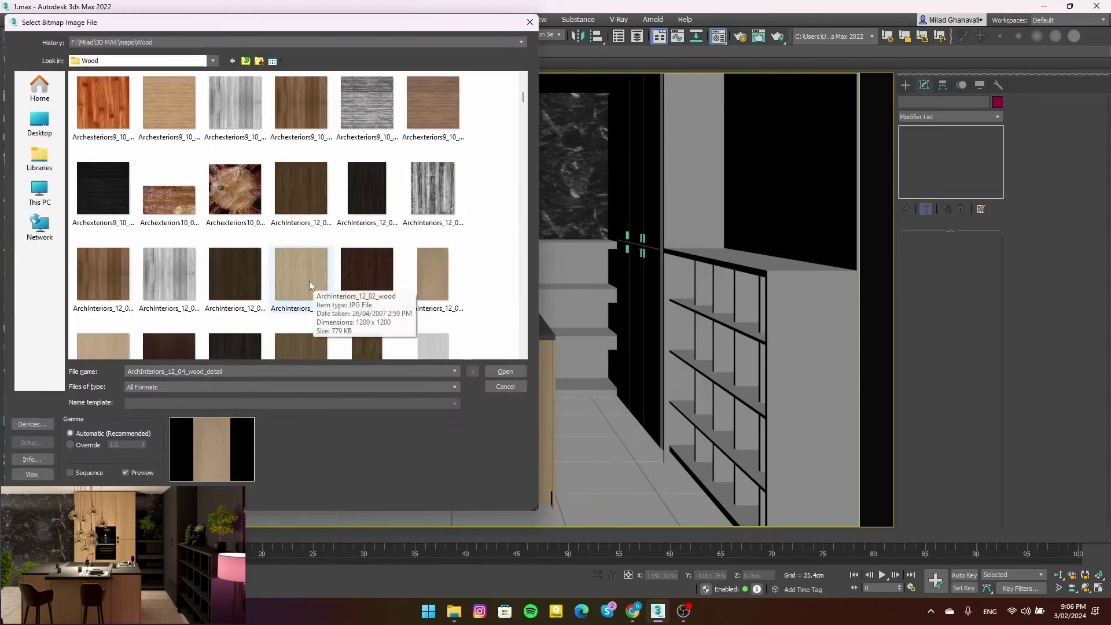
scroll(309, 280, "down", 3)
scroll(310, 284, "down", 3)
scroll(310, 284, "up", 3)
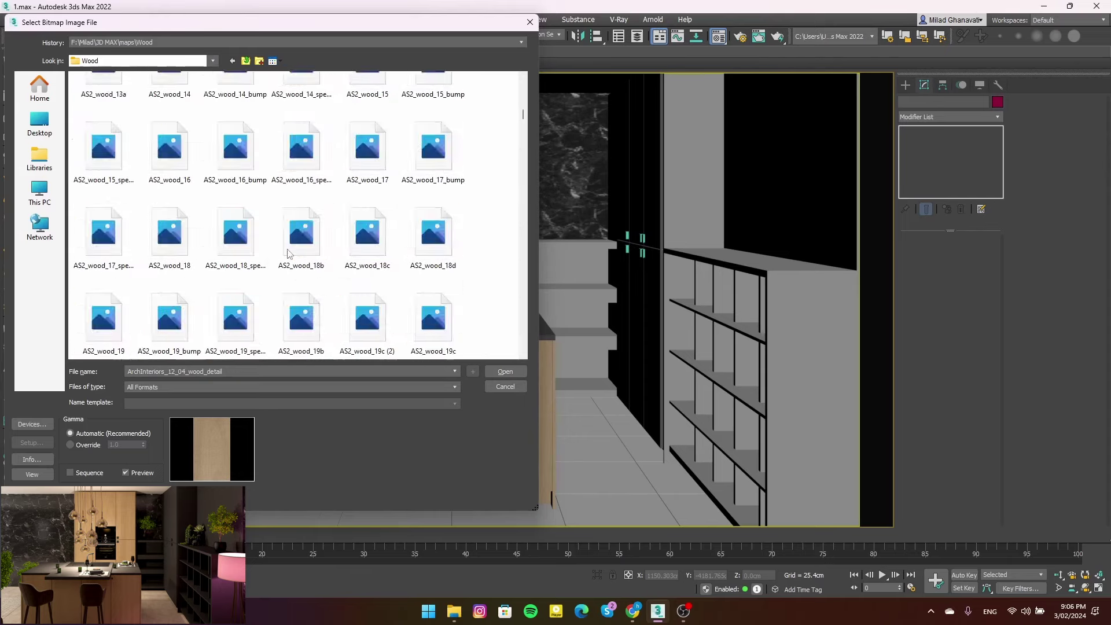
scroll(284, 255, "up", 2)
double_click(231, 109)
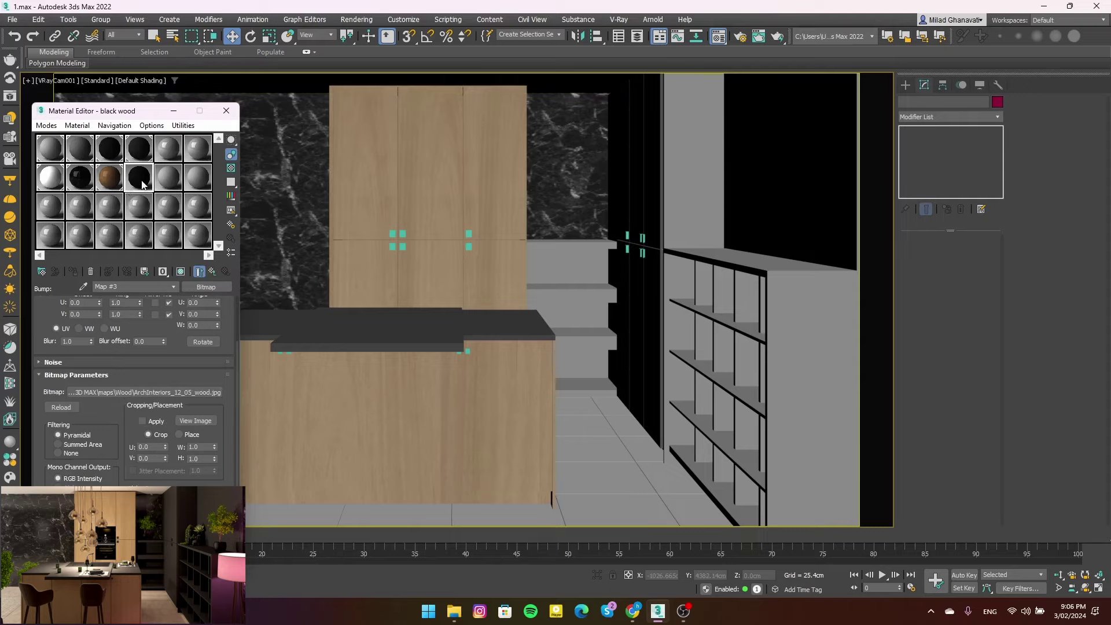
Show black wood in the viewport and isolate the counter slab, upper panel and tall panel
left_click(197, 273)
key("p")
left_click(334, 348)
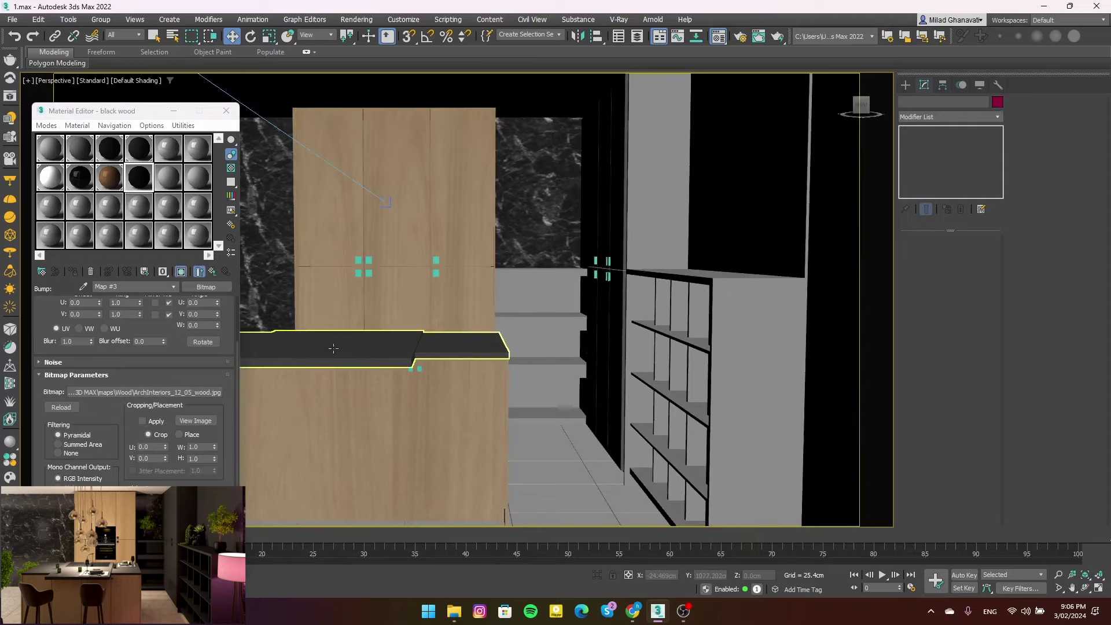
middle_click_drag(430, 347, 405, 266, "alt")
left_click(636, 162, "ctrl")
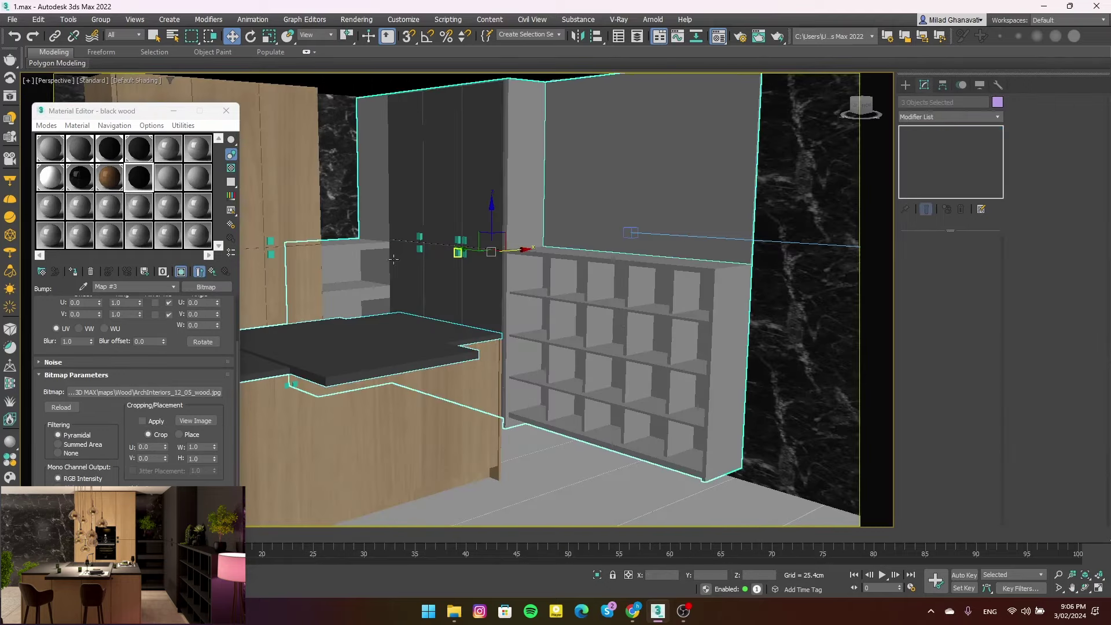
left_click(430, 208, "ctrl")
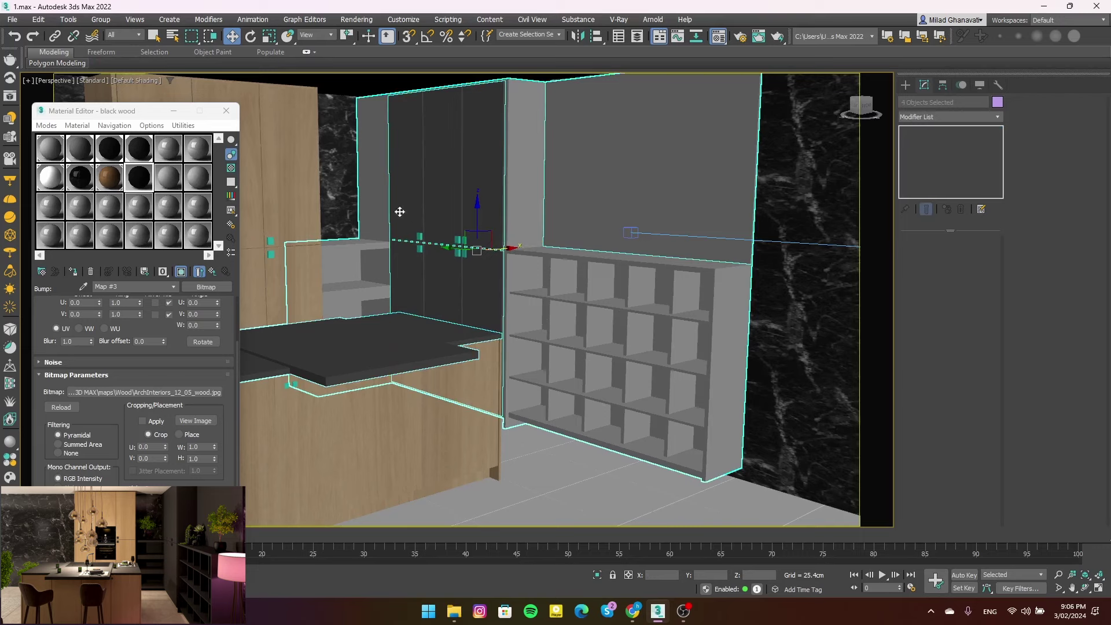
left_click(596, 578)
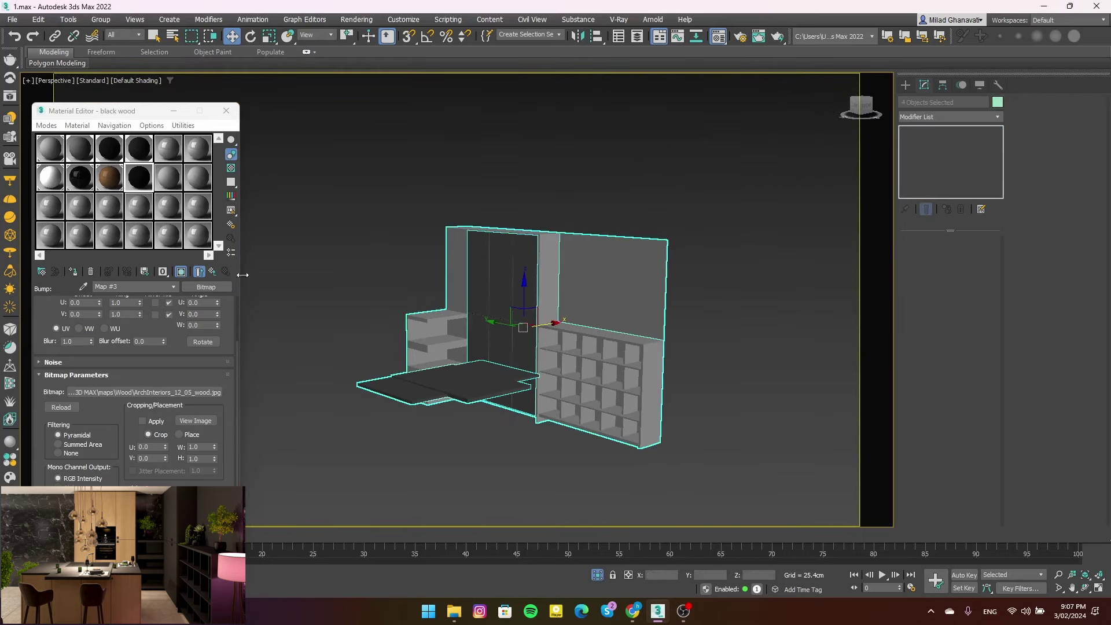
Assign black wood to the isolated pieces and select the wood slab
left_click(72, 272)
left_click(290, 335)
scroll(446, 404, "up", 3)
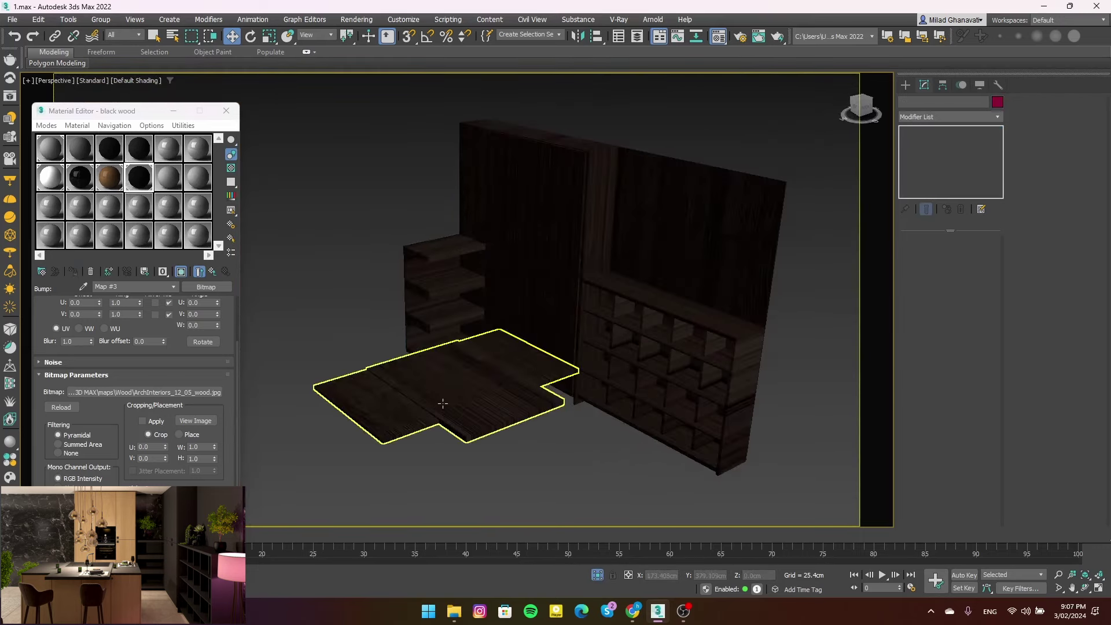
scroll(451, 421, "up", 2)
middle_click_drag(451, 420, 455, 393, "alt")
Add a Box UVW Map modifier to the slab with U Tile 2
left_click(941, 118)
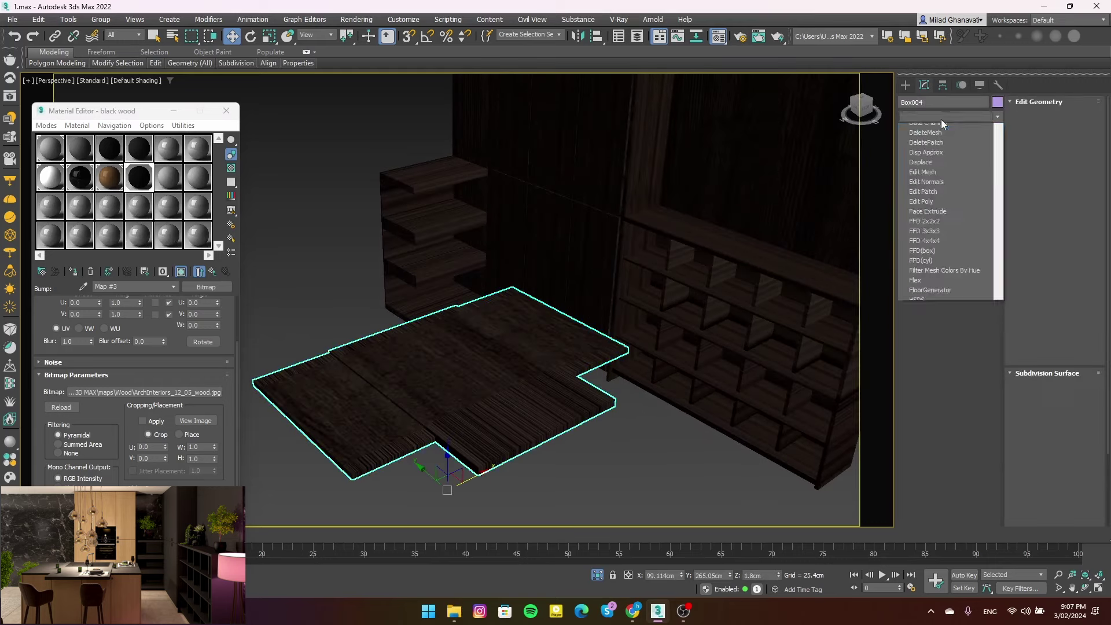
left_click(934, 461)
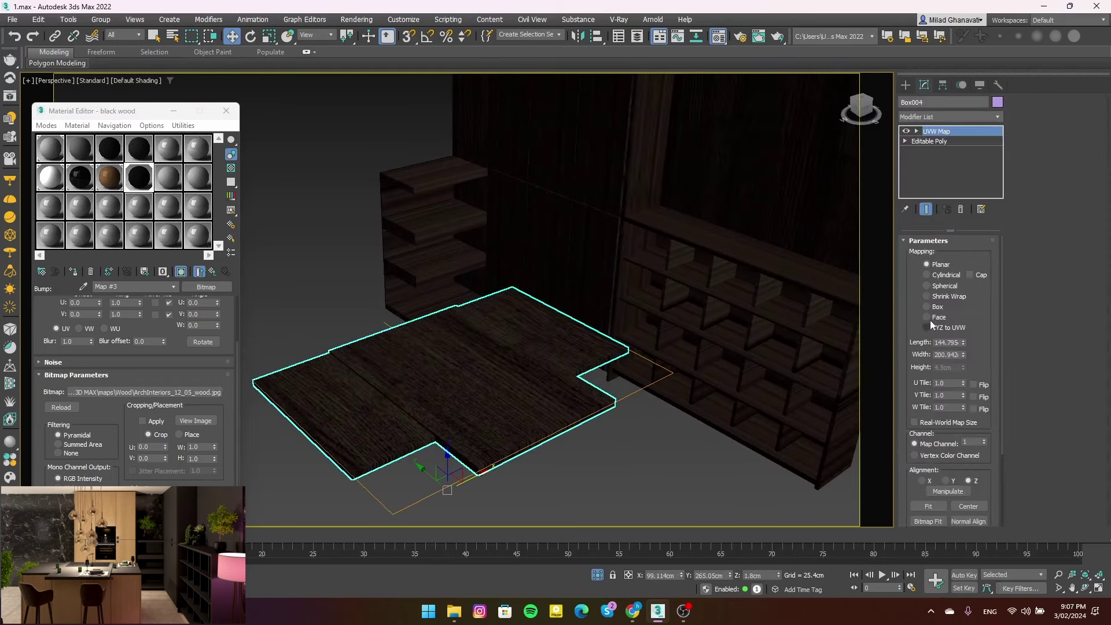
left_click(926, 306)
type("2")
key("Return")
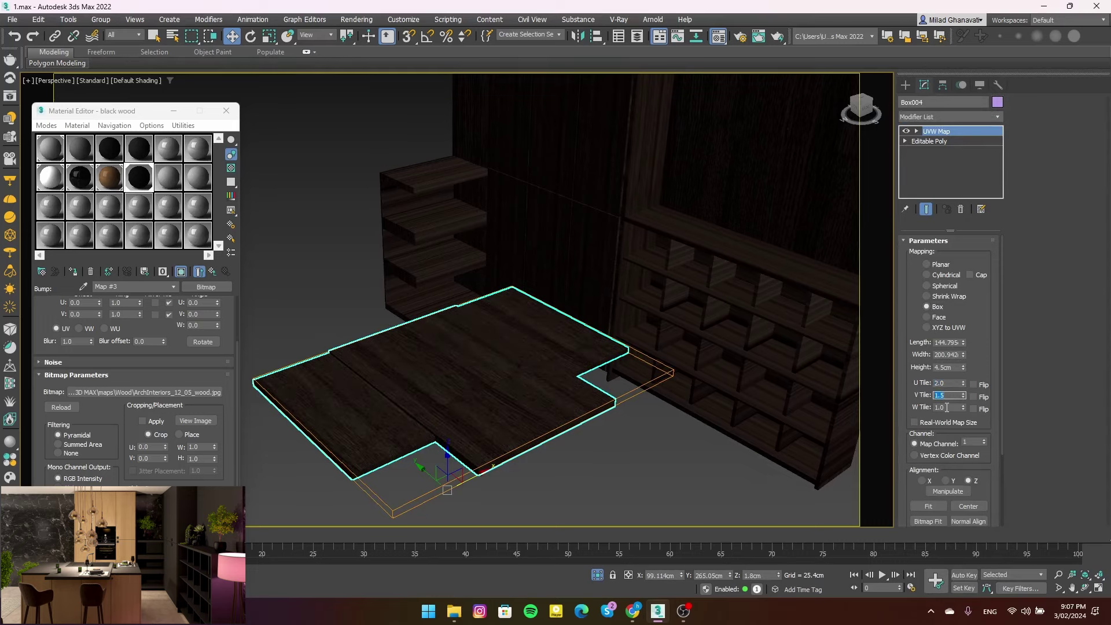
Raise the slab's mapping height to about 27.9 cm
mouse_move(567, 355)
middle_mouse_down("alt")
mouse_move(468, 405)
mouse_move(511, 380)
middle_mouse_up("alt")
scroll(511, 379, "up", 5)
middle_click_drag(461, 464, 486, 378)
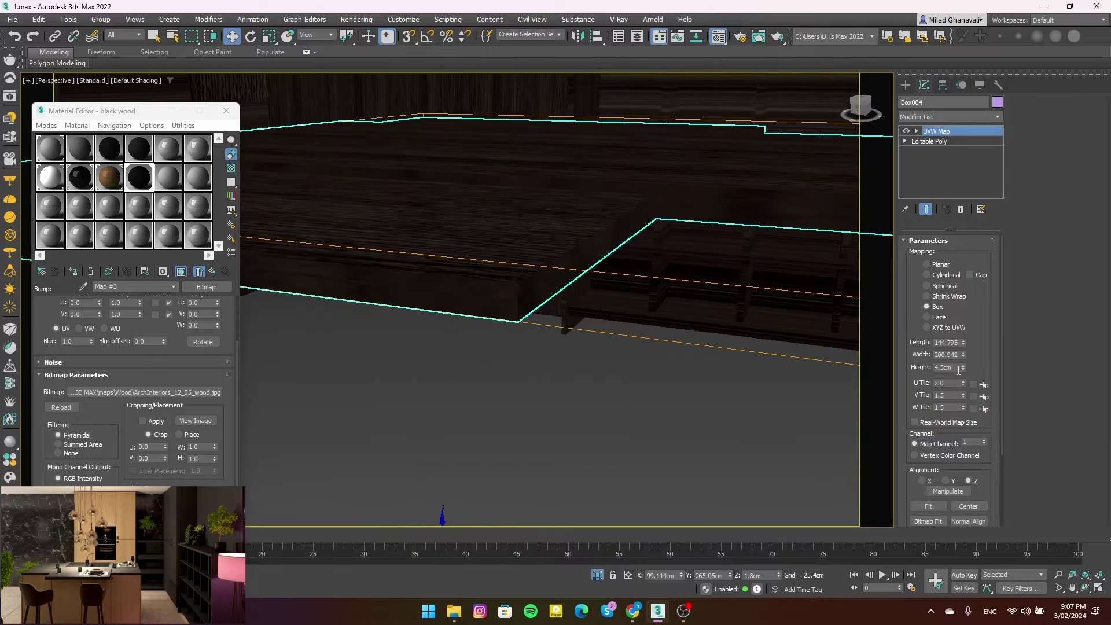
left_click_drag(964, 368, 912, 67)
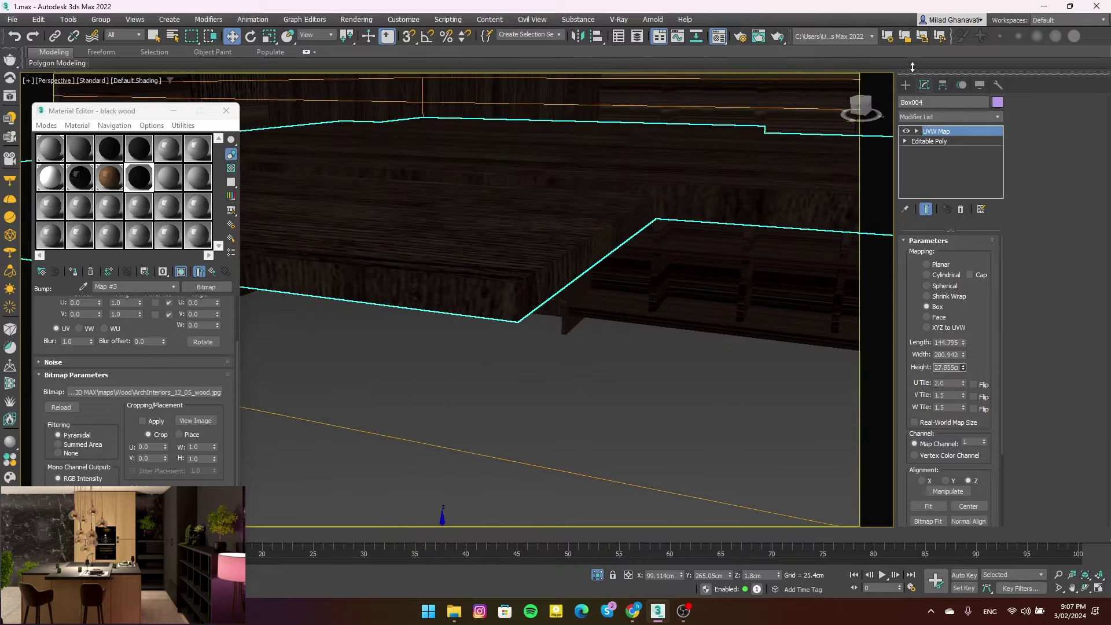
scroll(661, 223, "down", 5)
scroll(583, 265, "down", 3)
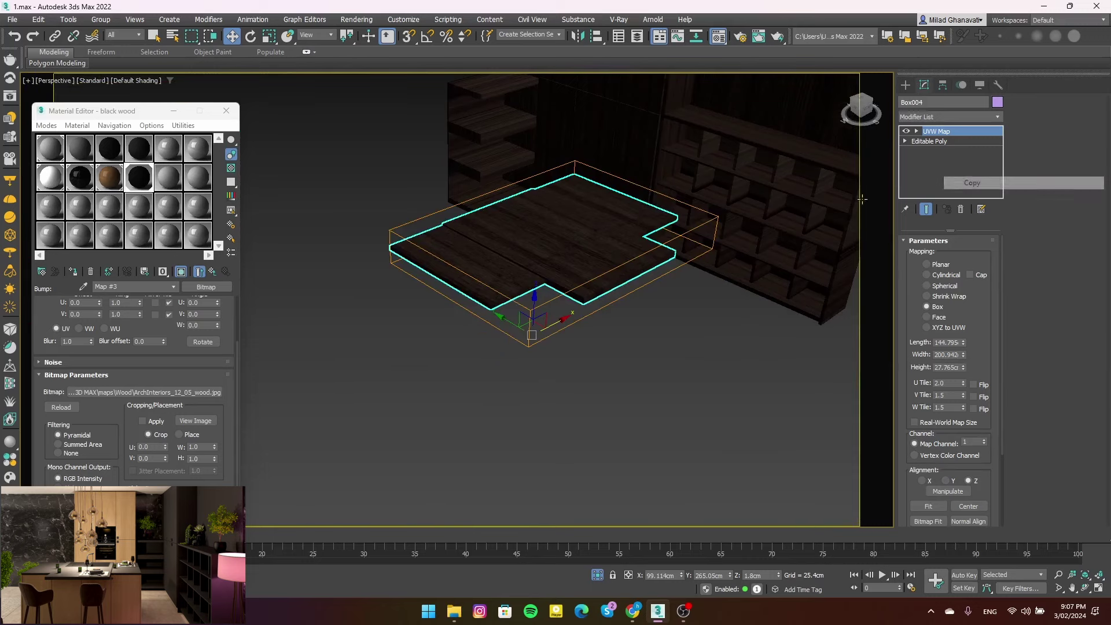
Select the wood wall panel
middle_click_drag(582, 265, 506, 229, "alt")
scroll(506, 229, "up", 5)
left_click(506, 228)
scroll(463, 232, "up", 5)
Paste the copied UVW mapping onto the panel and narrow its width
scroll(466, 227, "up", 2)
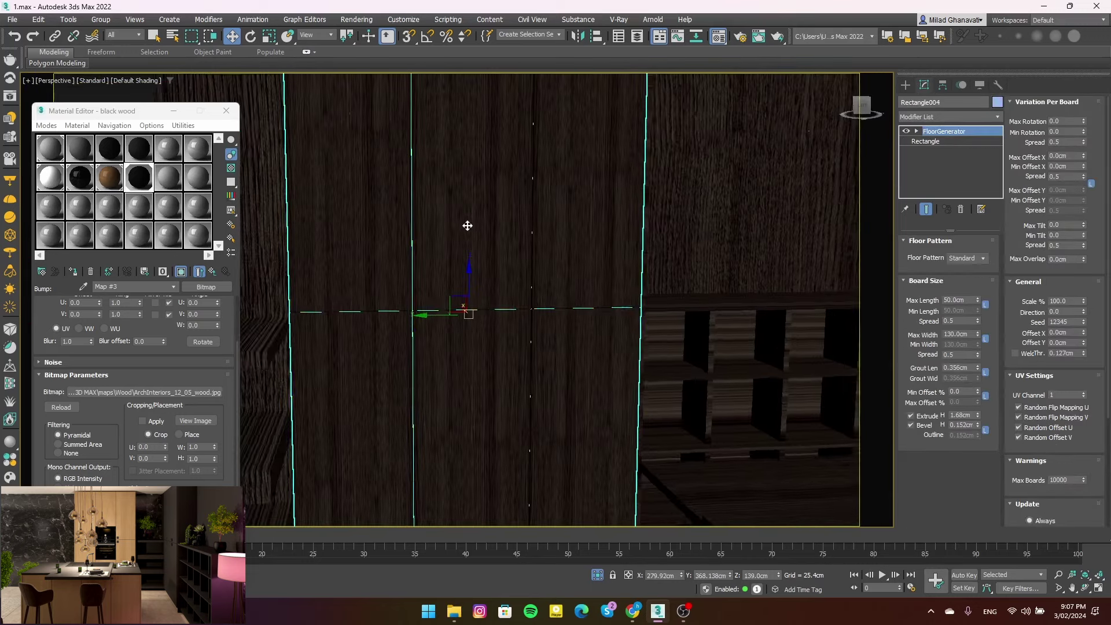
right_click(948, 136)
left_click(960, 195)
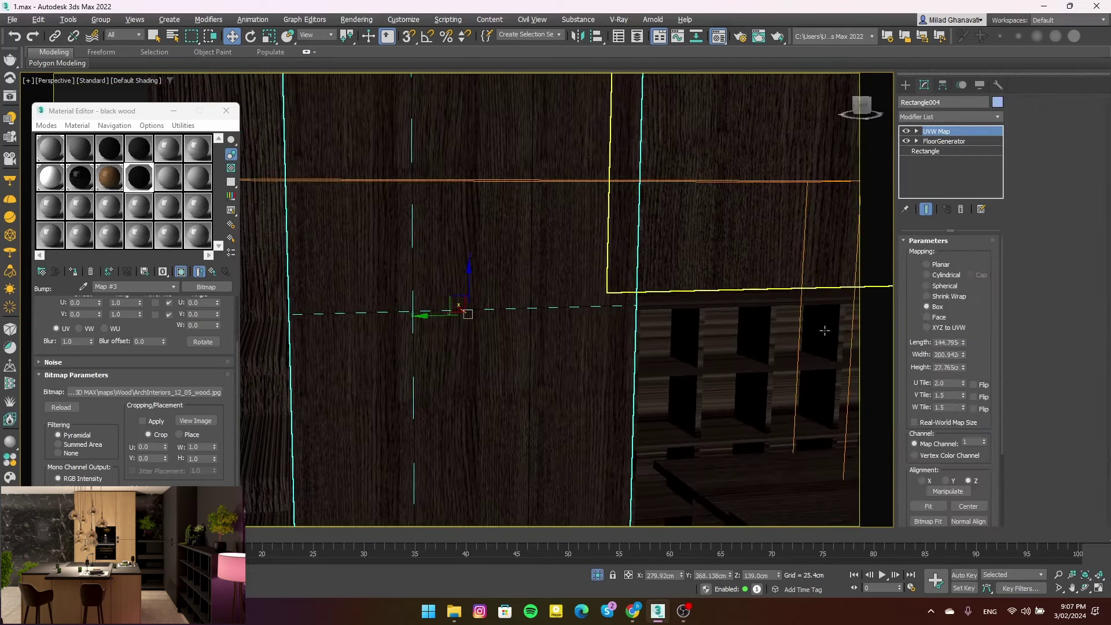
left_click_drag(964, 355, 964, 379)
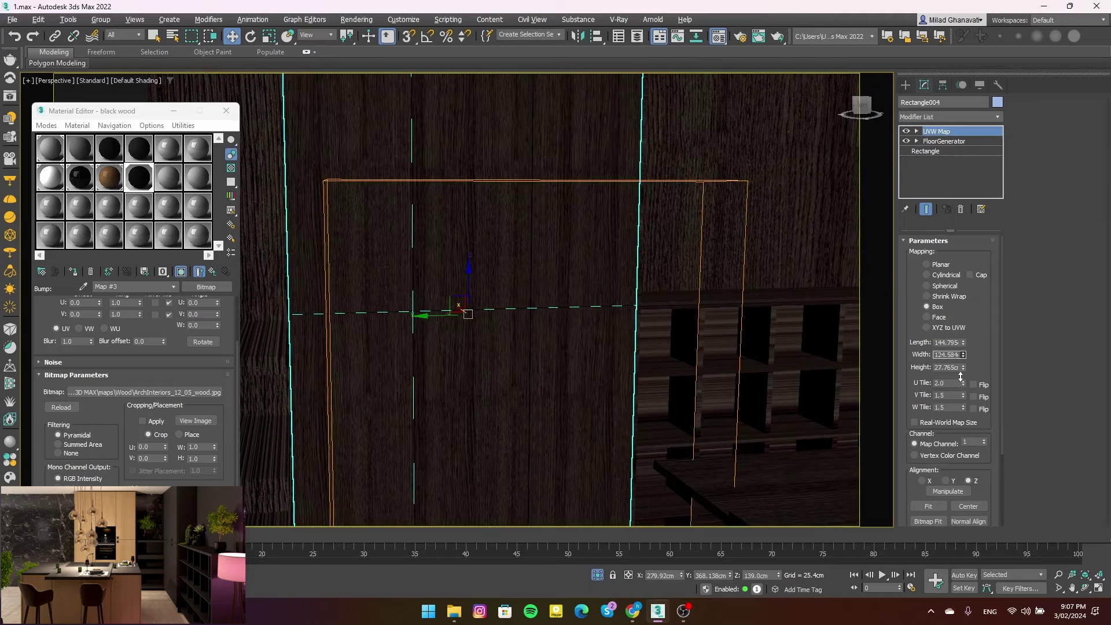
middle_click_drag(567, 301, 606, 304, "alt")
Paste the UVW mapping onto Box003 and resize it to about 85 × 125 × 97 cm
left_click(607, 305)
right_click(931, 134)
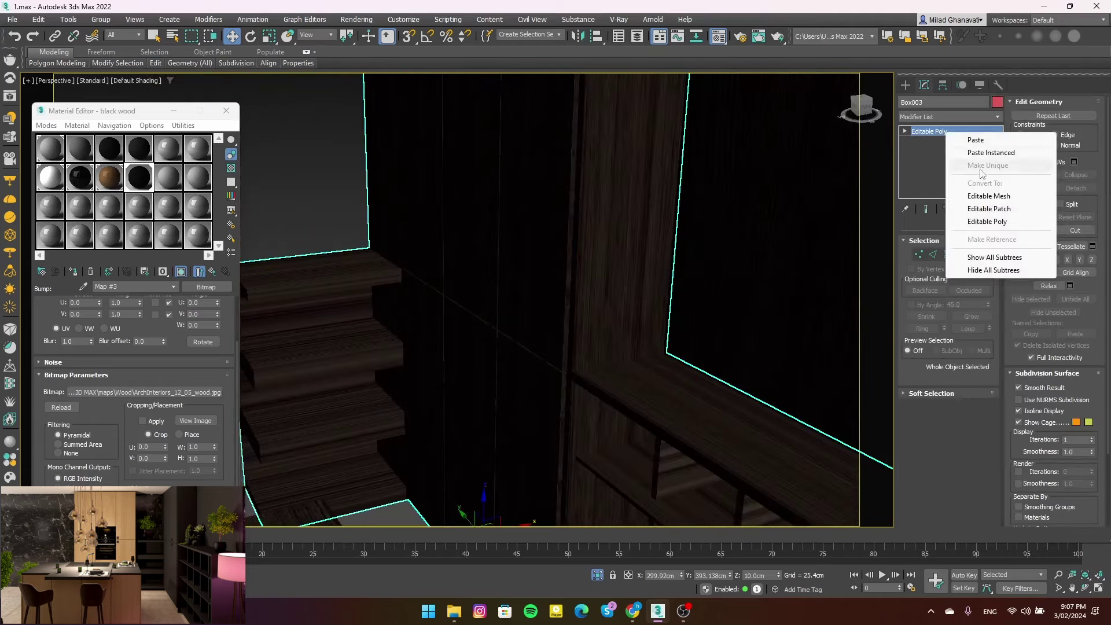
left_click(983, 165)
mouse_move(809, 300)
middle_mouse_down("alt")
mouse_move(774, 280)
mouse_move(607, 260)
middle_mouse_up("alt")
left_click_drag(963, 342, 964, 368)
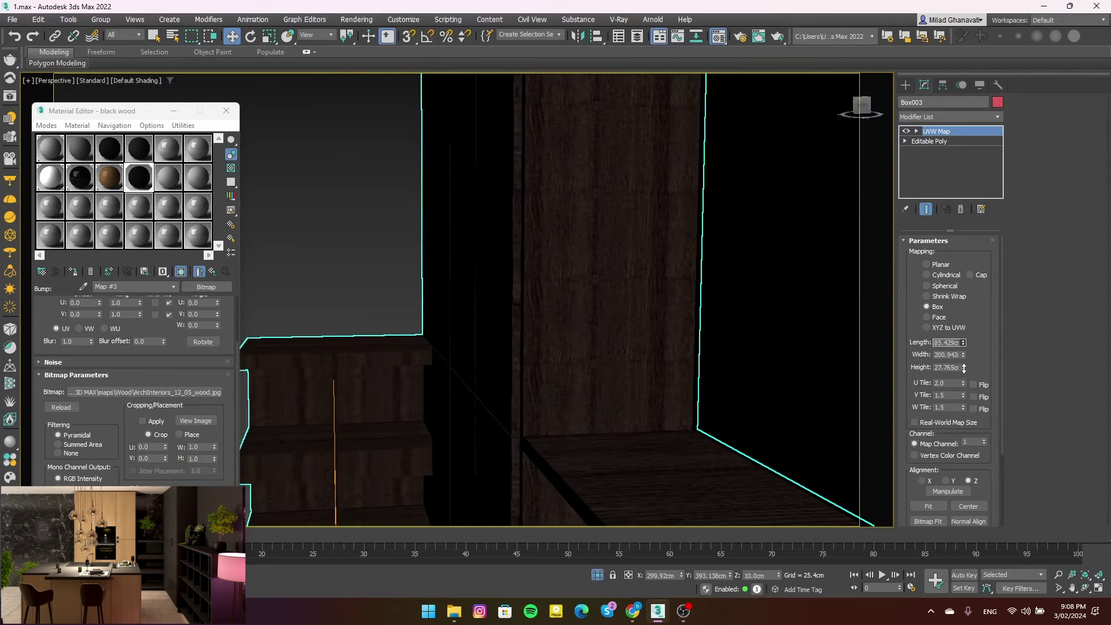
left_click_drag(958, 325, 949, 251)
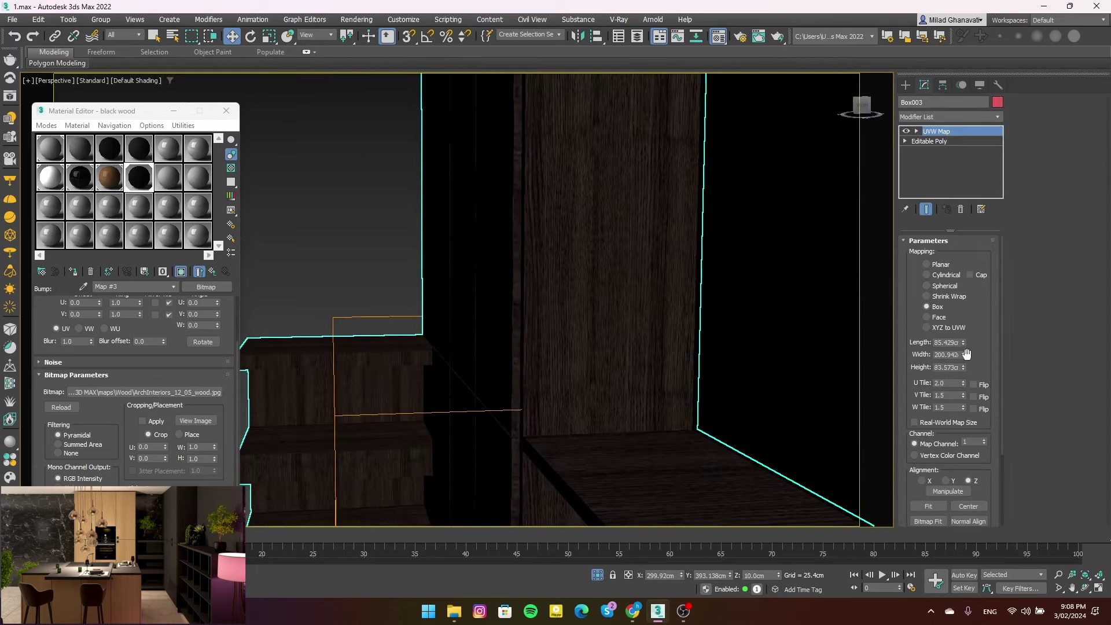
left_click_drag(965, 368, 964, 354)
mouse_move(652, 301)
middle_mouse_down("alt")
mouse_move(635, 323)
mouse_move(606, 294)
mouse_move(895, 326)
middle_mouse_up("alt")
mouse_move(963, 355)
left_mouse_down()
mouse_move(964, 376)
mouse_move(964, 365)
left_mouse_up()
mouse_move(637, 347)
middle_mouse_down("alt")
mouse_move(575, 349)
mouse_move(543, 335)
mouse_move(596, 311)
mouse_move(471, 335)
mouse_move(521, 324)
middle_mouse_up("alt")
Copy the cabinet's UVW Map and paste it onto the upper wall panel
right_click(949, 132)
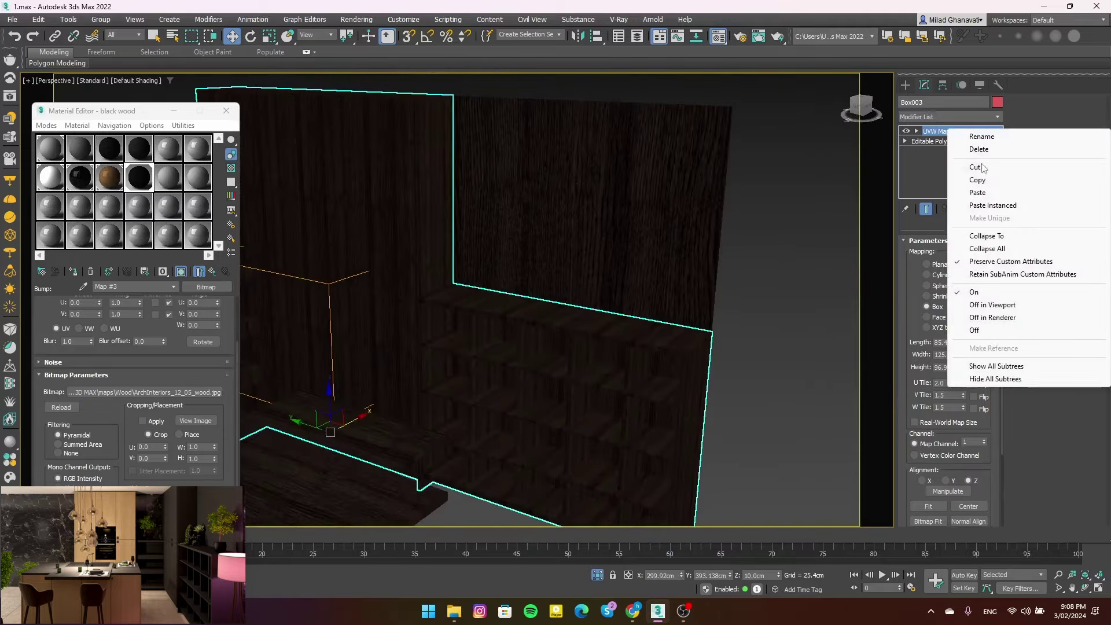
left_click(651, 228)
left_click(948, 140)
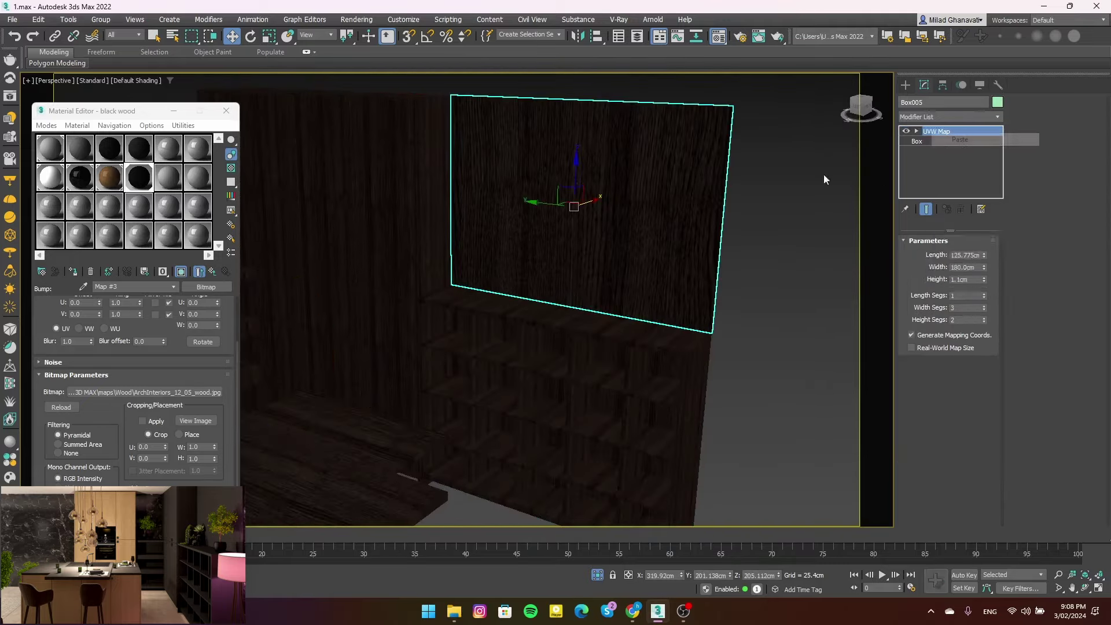
scroll(665, 223, "up", 2)
scroll(722, 281, "up", 2)
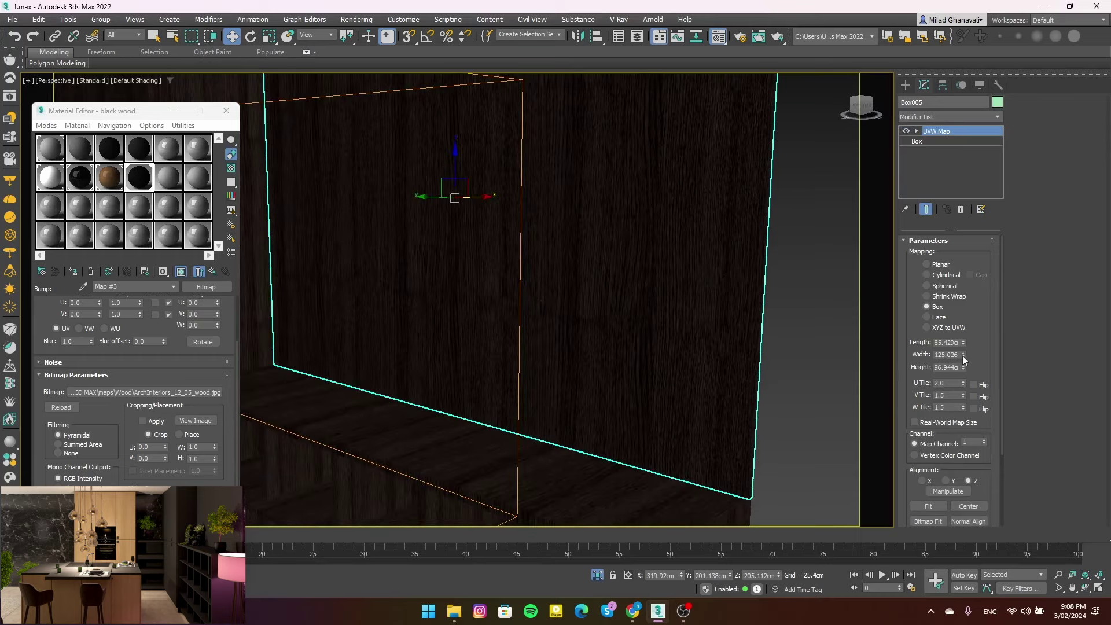
scroll(680, 377, "down", 2)
scroll(448, 315, "down", 3)
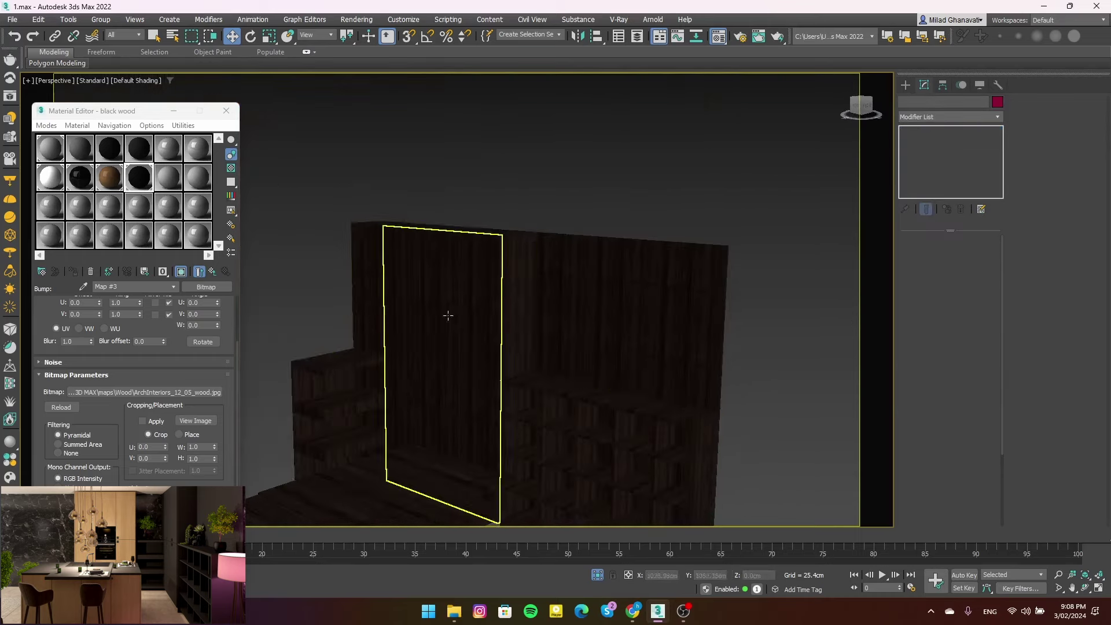
Check the cabinet's mapping and return to the black wood material's main settings
left_click(448, 315)
scroll(385, 405, "up", 3)
scroll(321, 355, "up", 2)
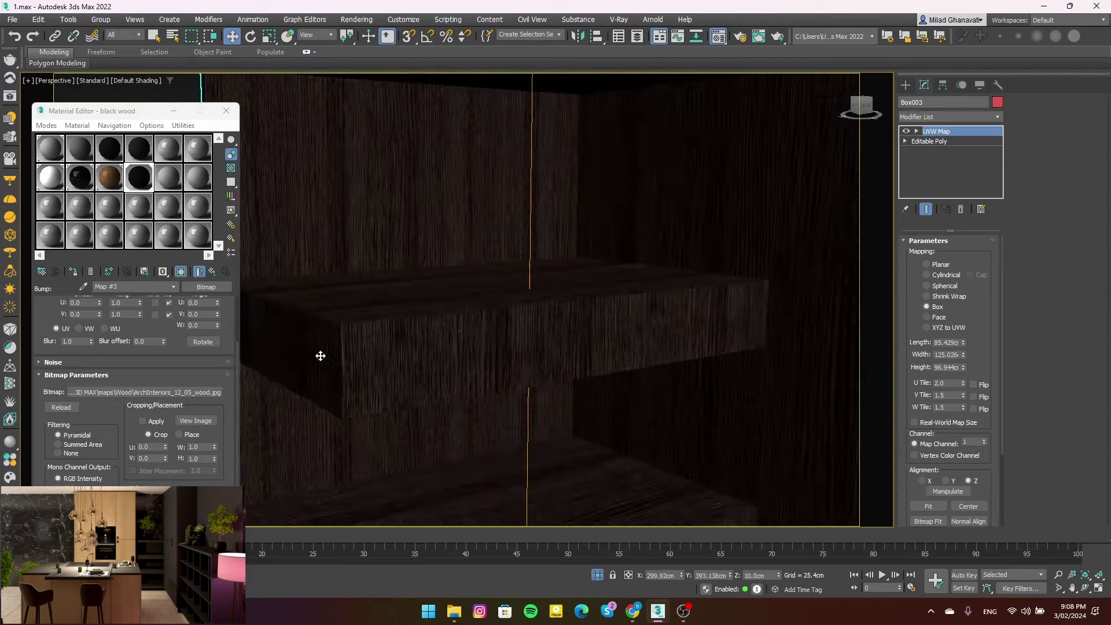
scroll(320, 356, "down", 3)
scroll(353, 387, "down", 2)
left_click(260, 324)
Hide the wood texture in the viewport and brighten the black wood reflection colour to grey
left_click(199, 272)
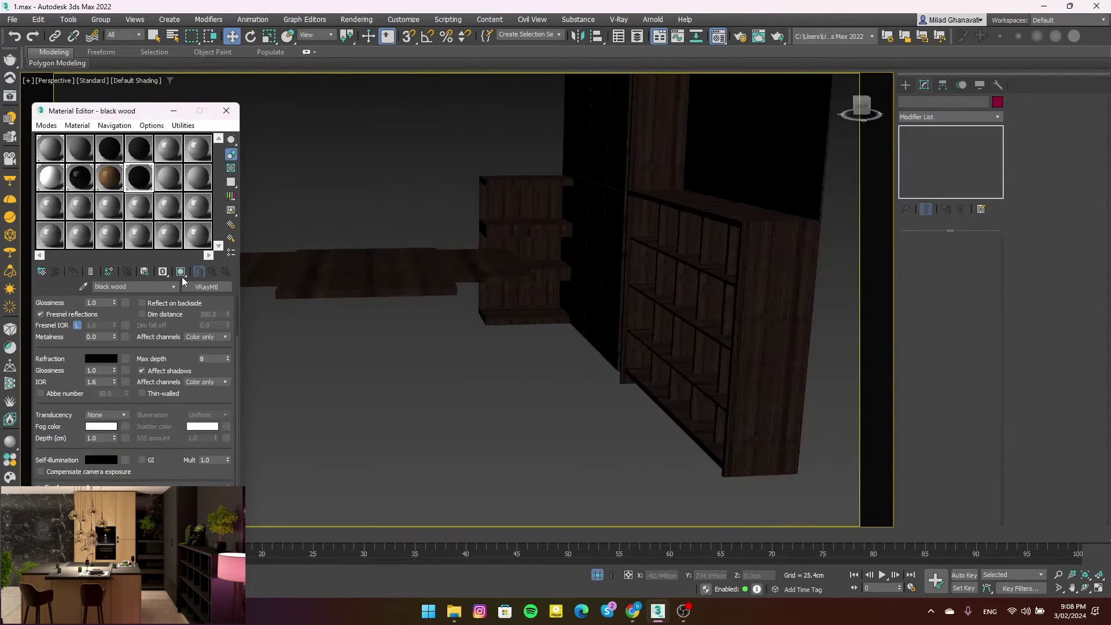
scroll(393, 328, "up", 2)
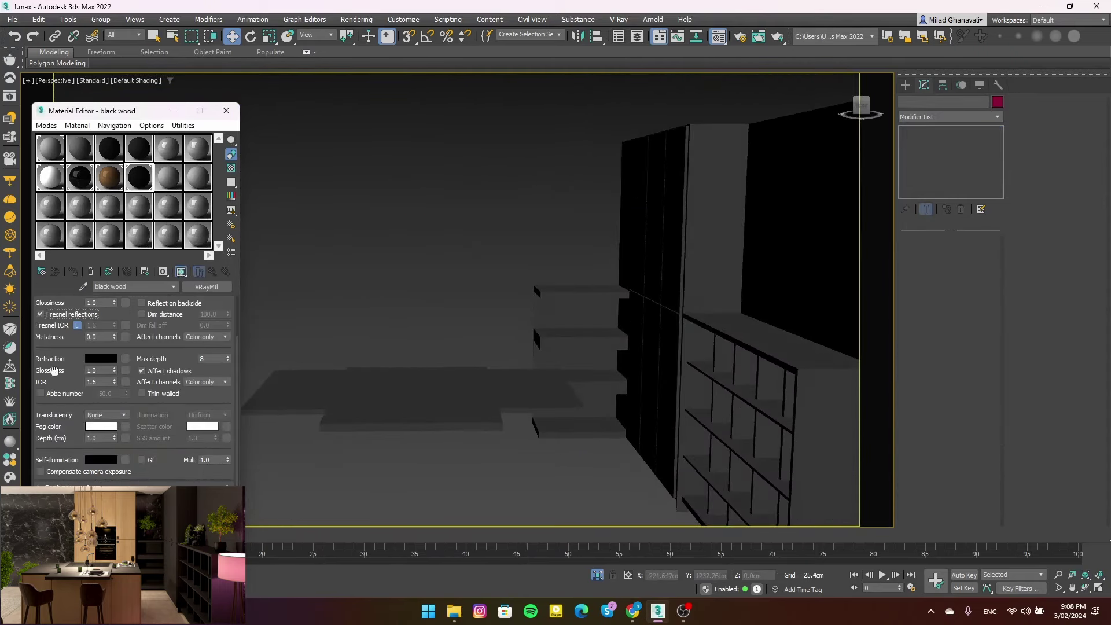
scroll(107, 323, "up", 2)
left_click(102, 346)
left_click_drag(152, 278, 206, 279)
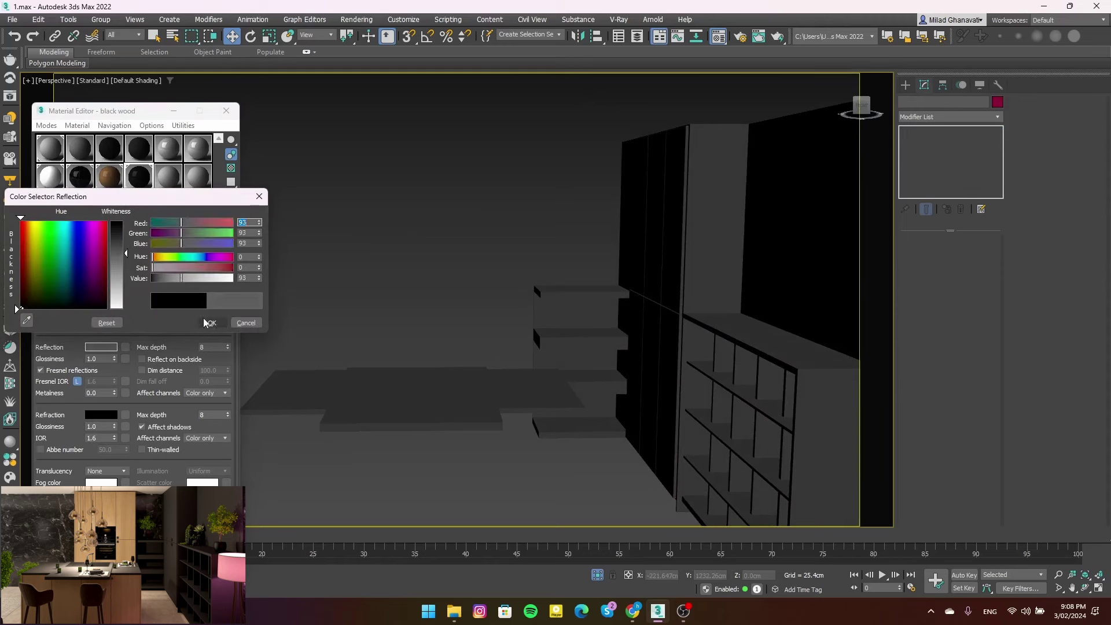
left_click(212, 322)
scroll(107, 405, "down", 3)
scroll(81, 434, "down", 5)
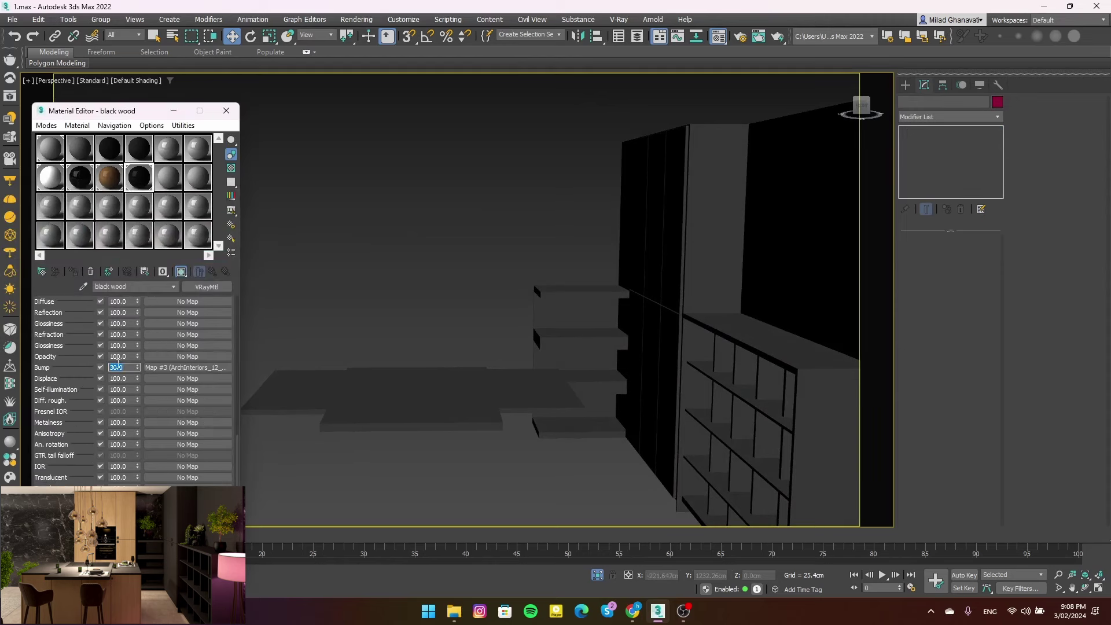
scroll(68, 340, "up", 5)
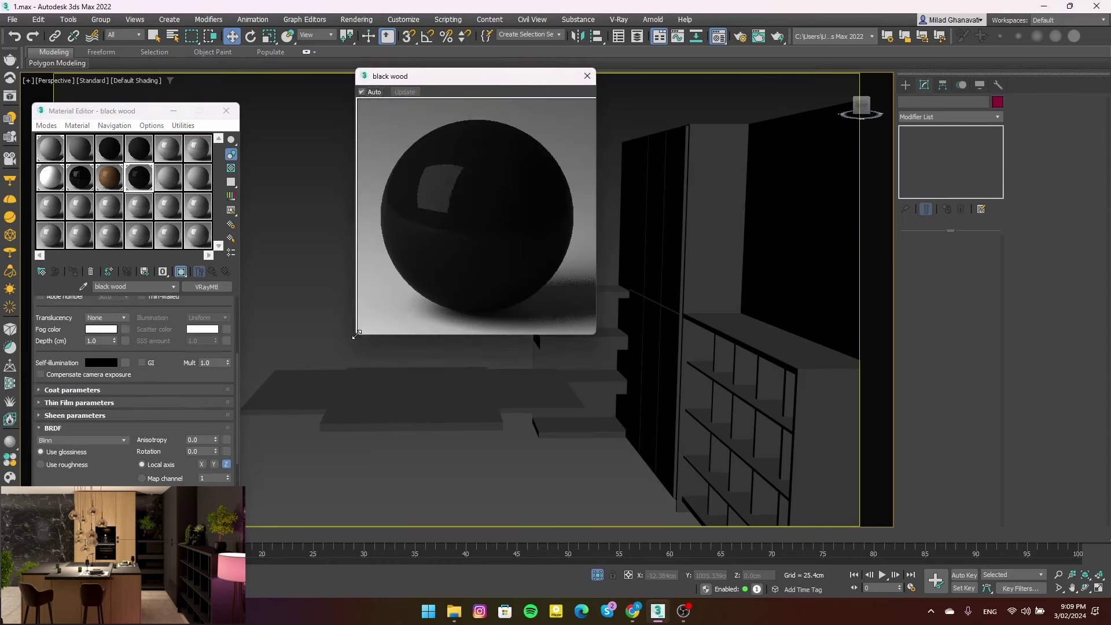
Preview the black wood sample enlarged and compare the wood 4 and wall material settings
left_click_drag(356, 334, 180, 495)
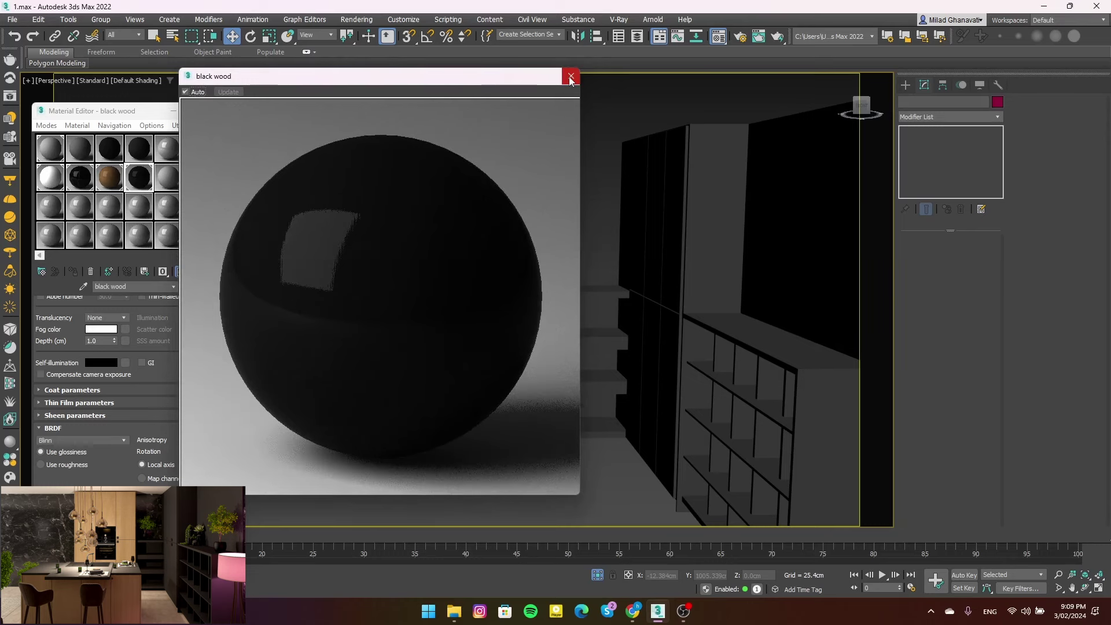
left_click(570, 76)
left_click_drag(59, 324, 67, 262)
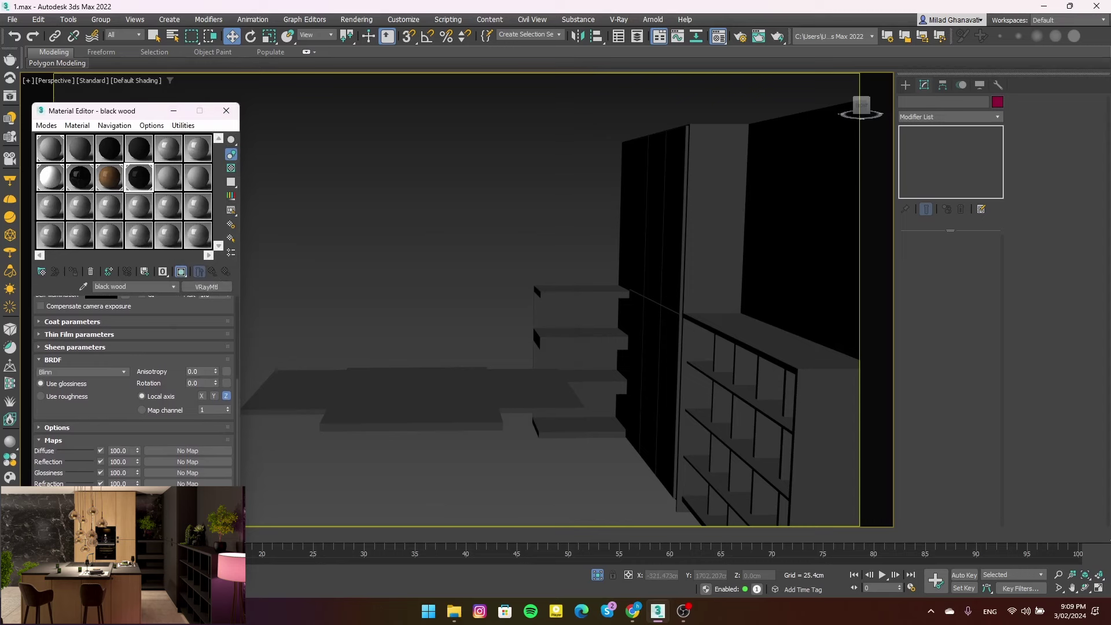
scroll(102, 425, "up", 5)
scroll(102, 425, "up", 5)
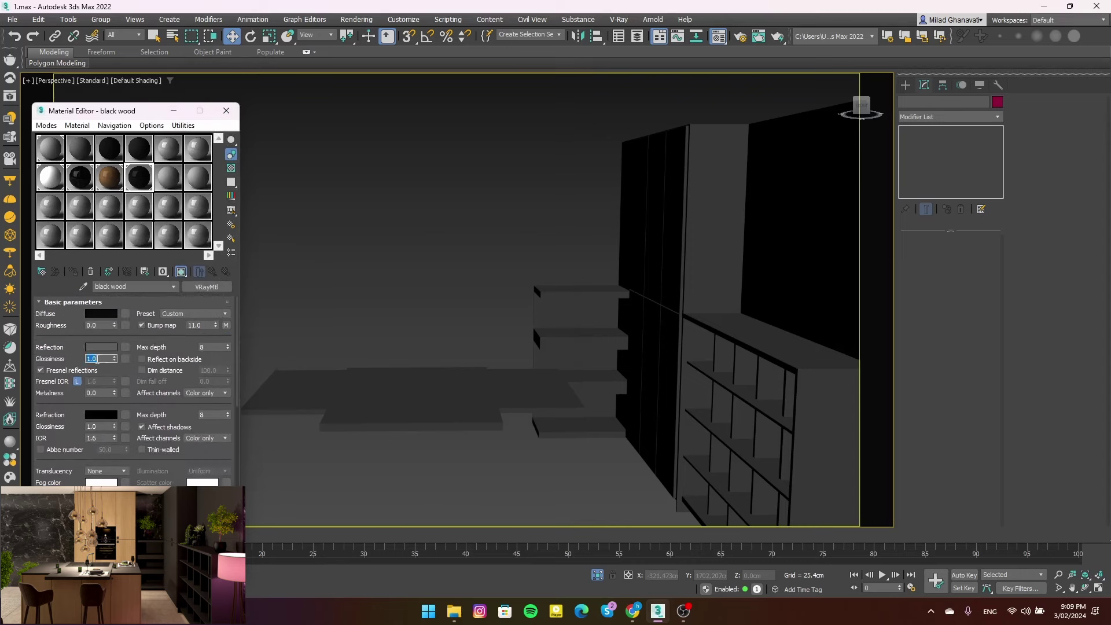
left_click(111, 179)
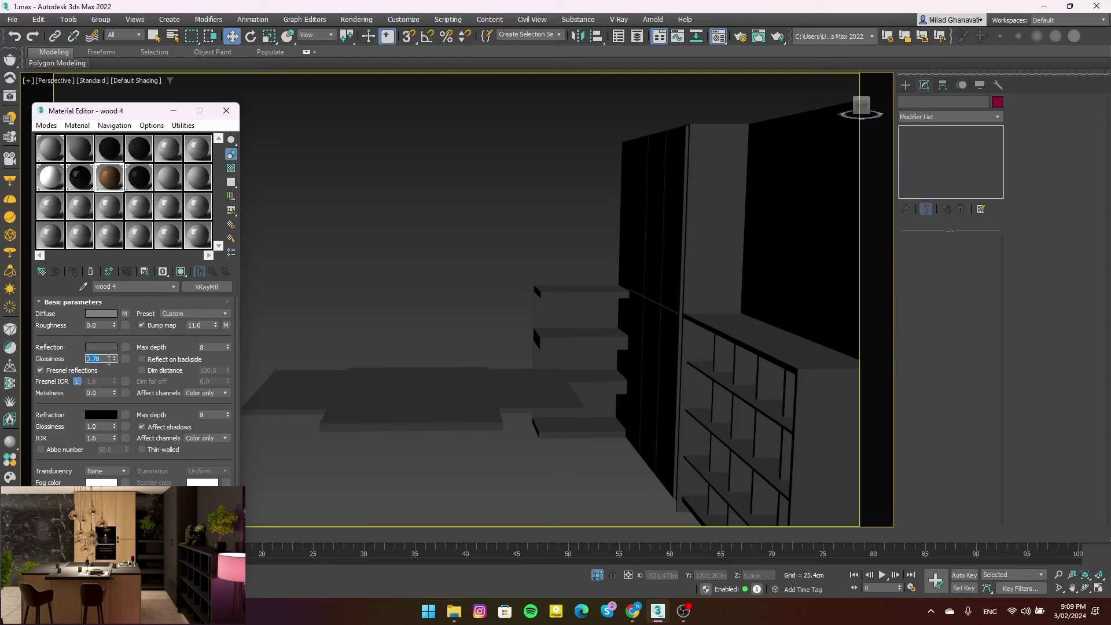
left_click(89, 182)
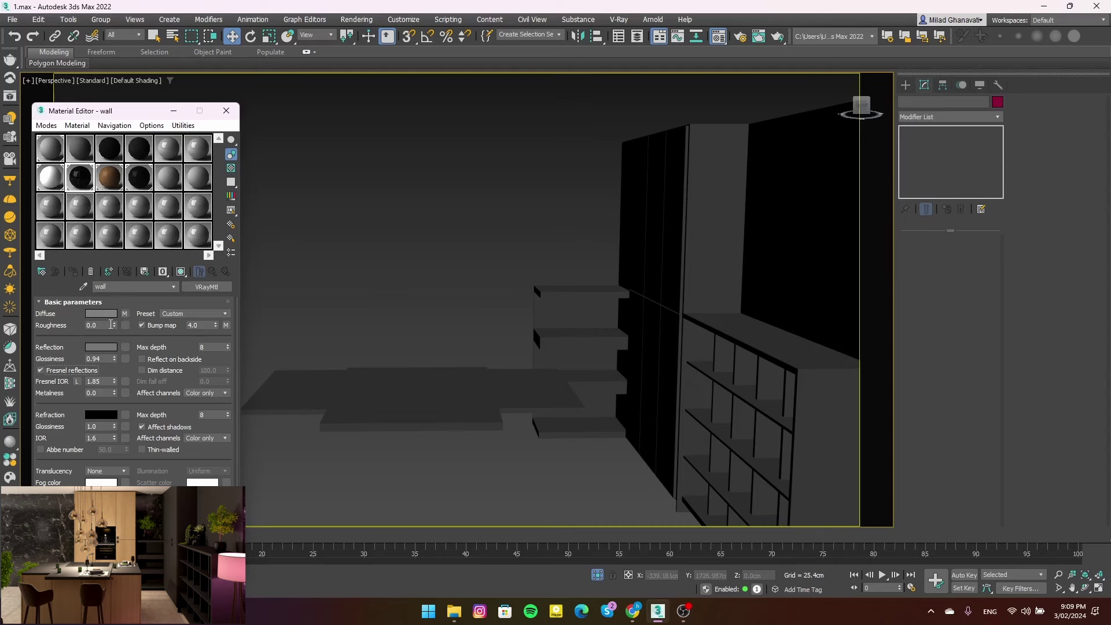
left_click(138, 177)
Check the black wood diffuse colour, show it in the viewport, and end isolation
left_click(101, 313)
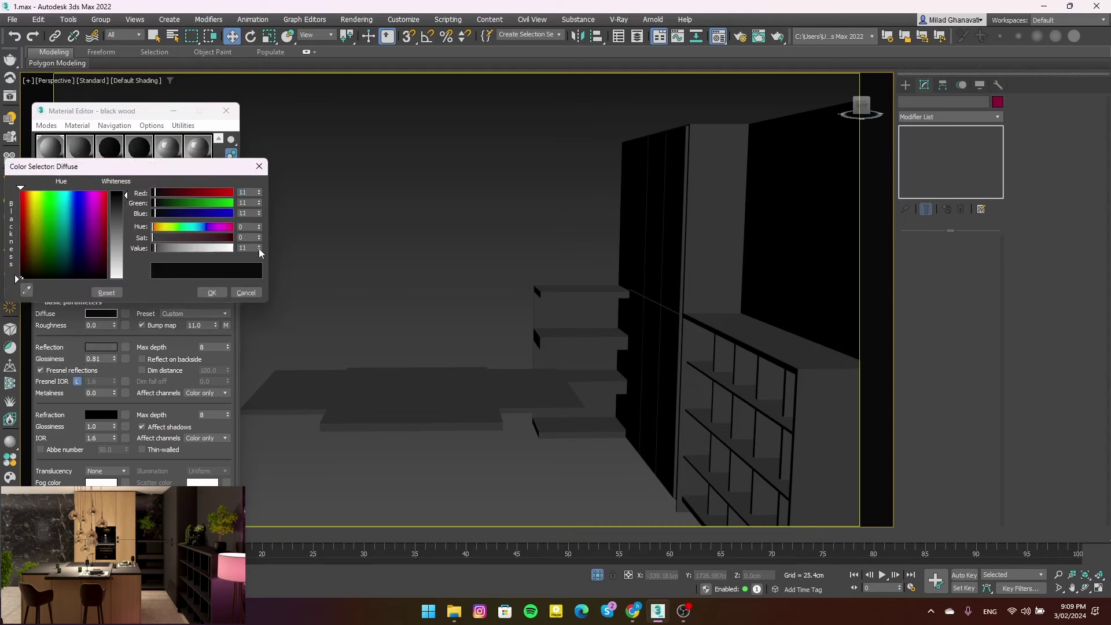
left_click(215, 292)
left_click(181, 272)
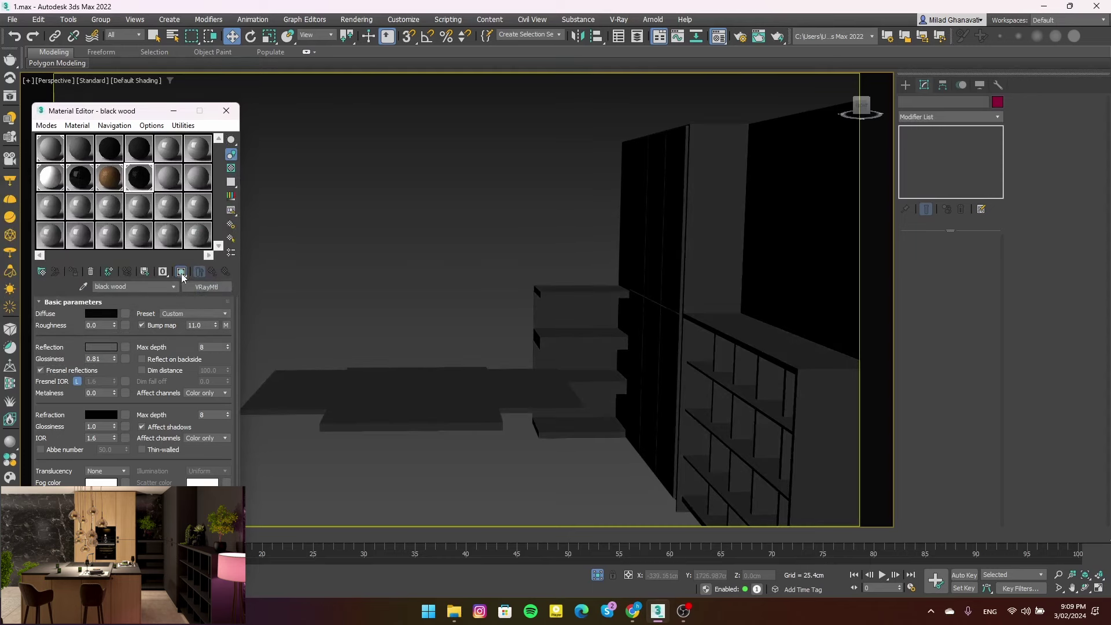
left_click(596, 577)
Switch to VRayCam001, turn off Override mtl, and start a V-Ray test render
key("c")
key("m")
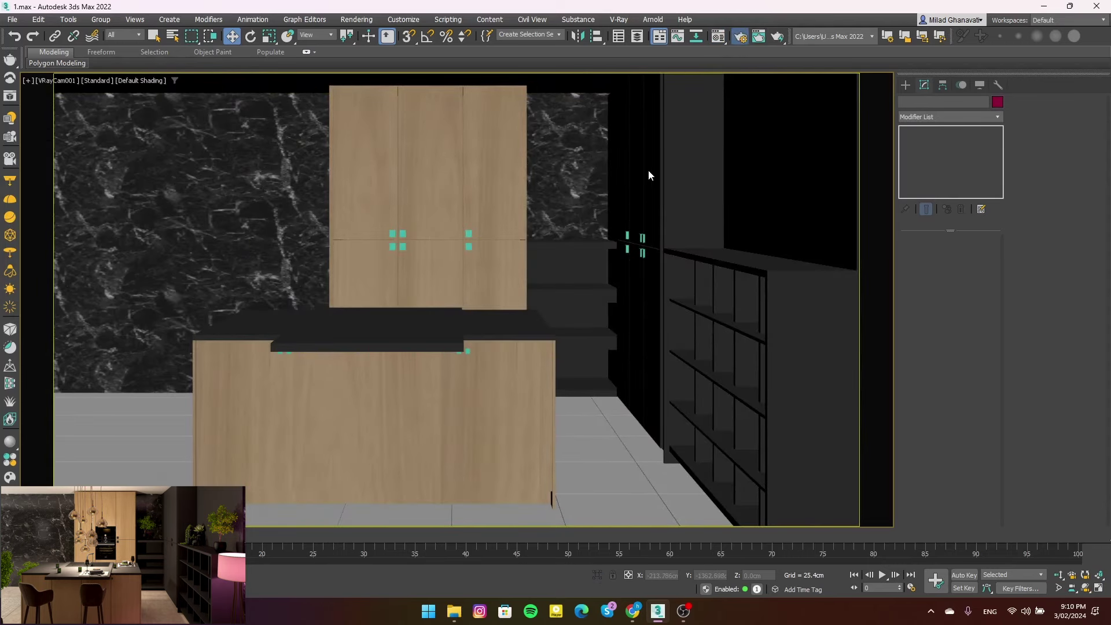
key("F10")
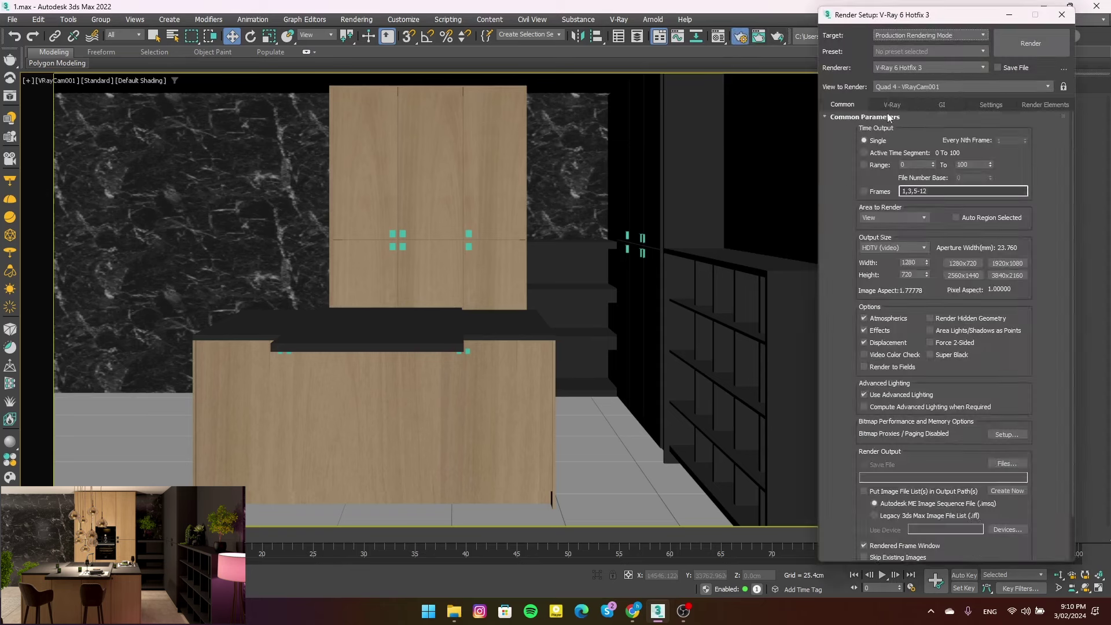
left_click(949, 183)
left_click(1031, 42)
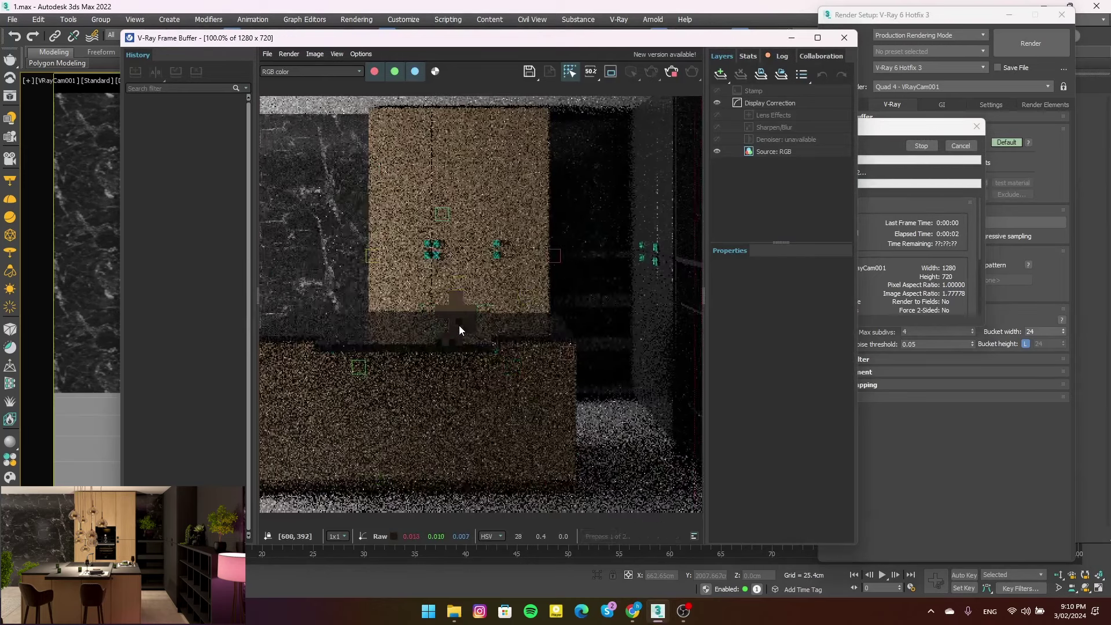
Inspect the test render at full size with the frame buffer side panels hidden
scroll(460, 326, "down", 2)
left_click(261, 299)
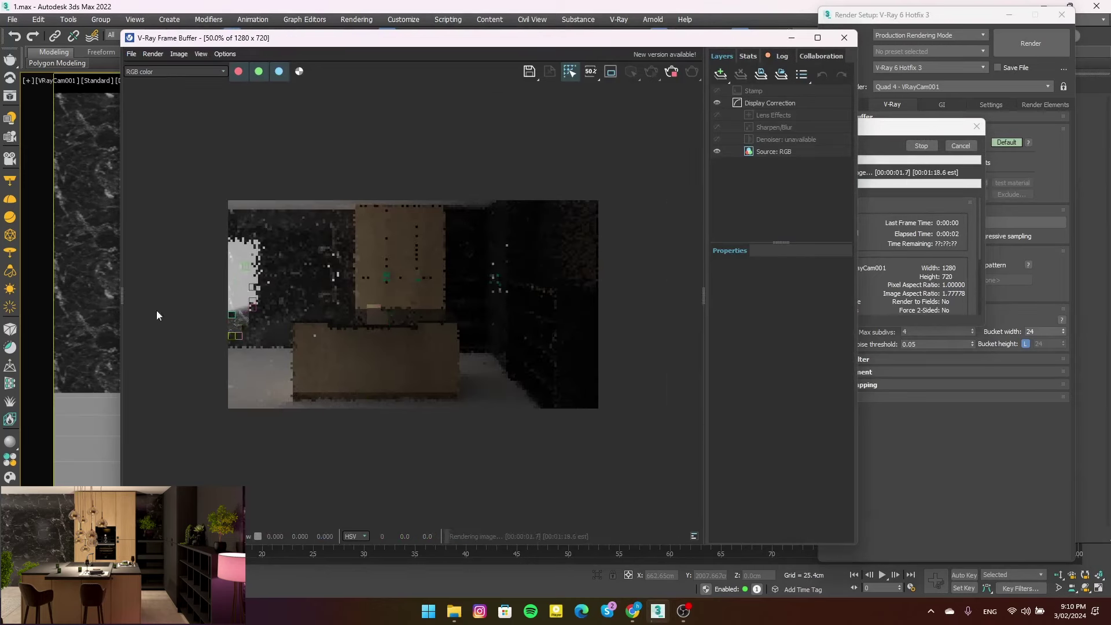
left_click(703, 297)
scroll(723, 301, "up", 1)
scroll(778, 244, "up", 1)
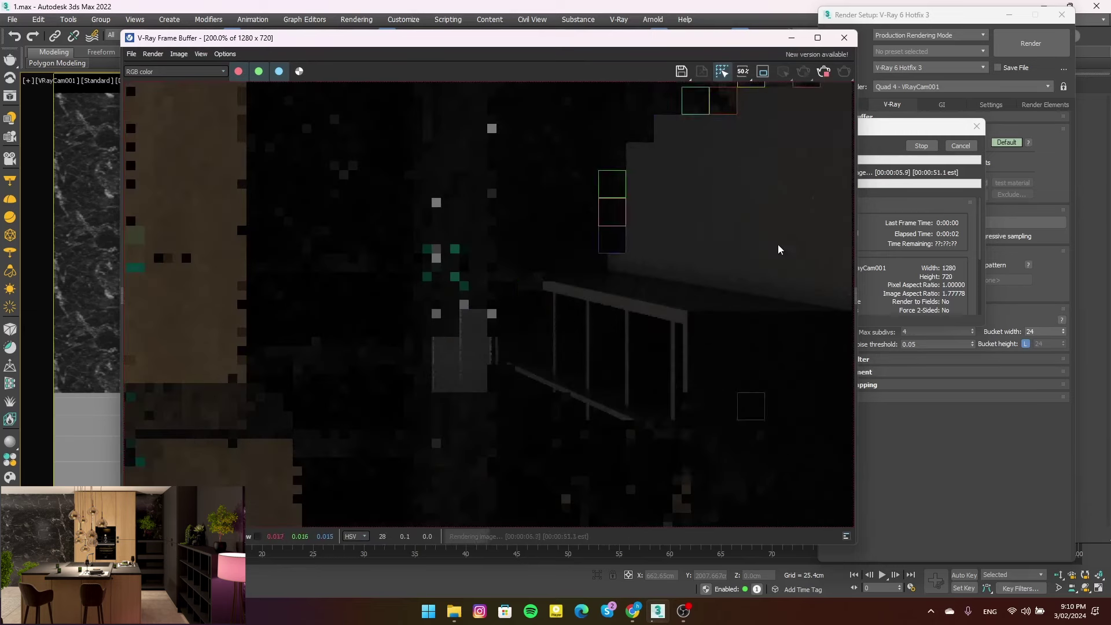
scroll(662, 310, "down", 1)
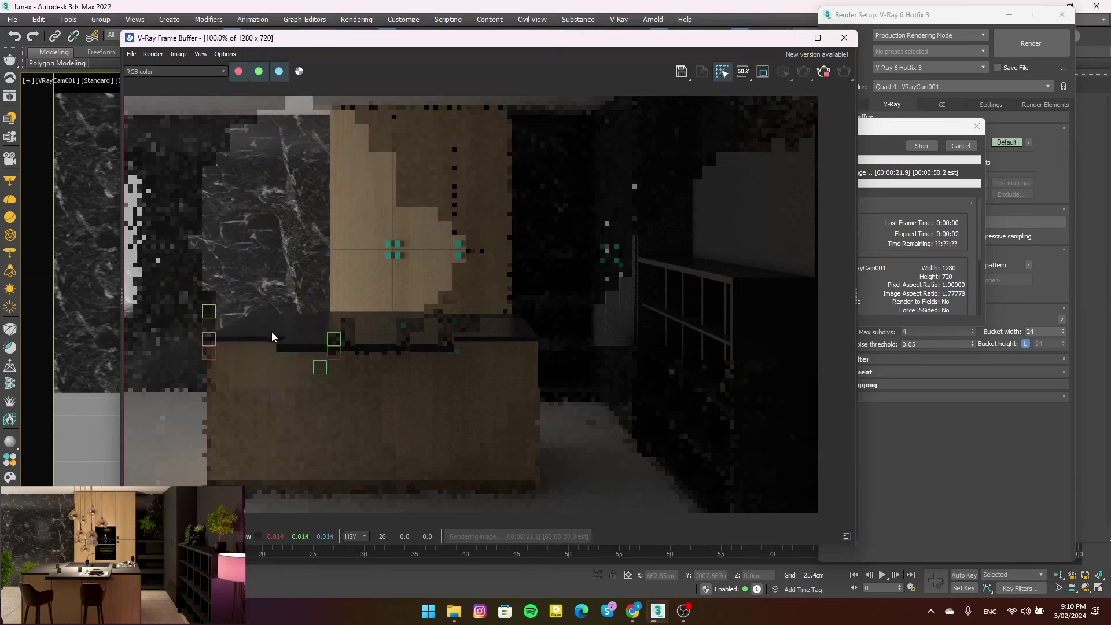
Stop the render and close the frame buffer and Render Setup windows
left_click(823, 71)
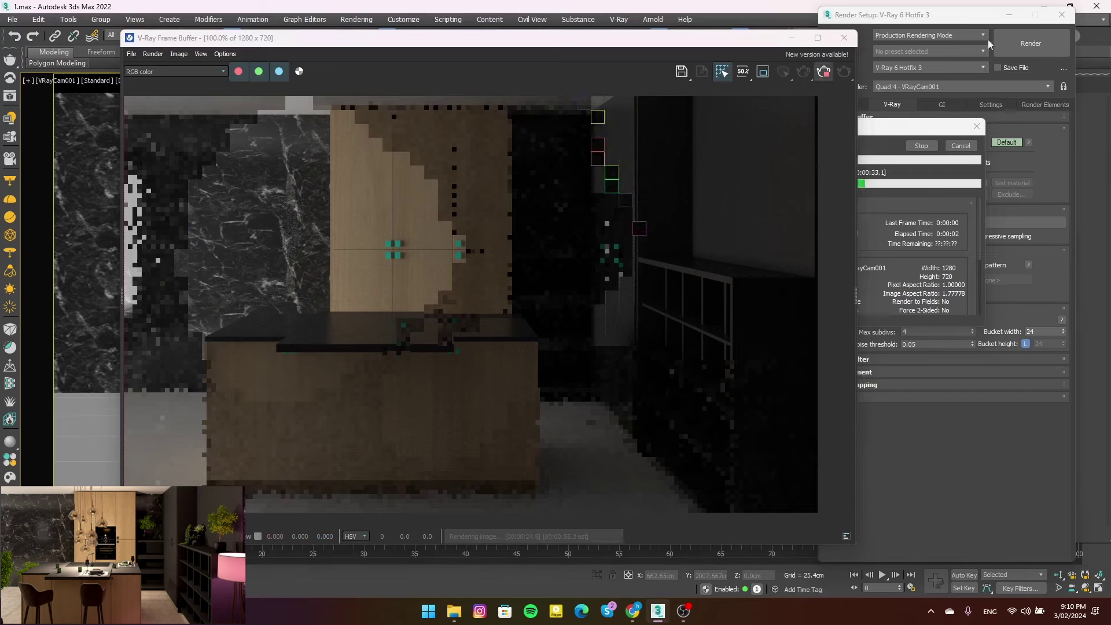
scroll(415, 248, "up", 2)
scroll(329, 290, "down", 2)
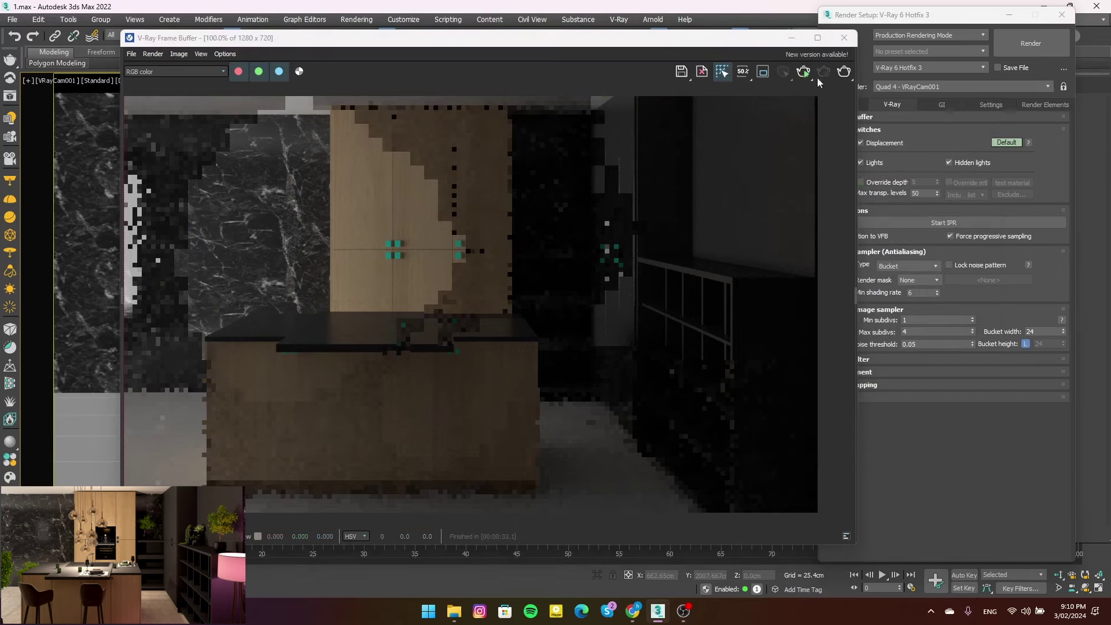
left_click(844, 37)
left_click(1055, 20)
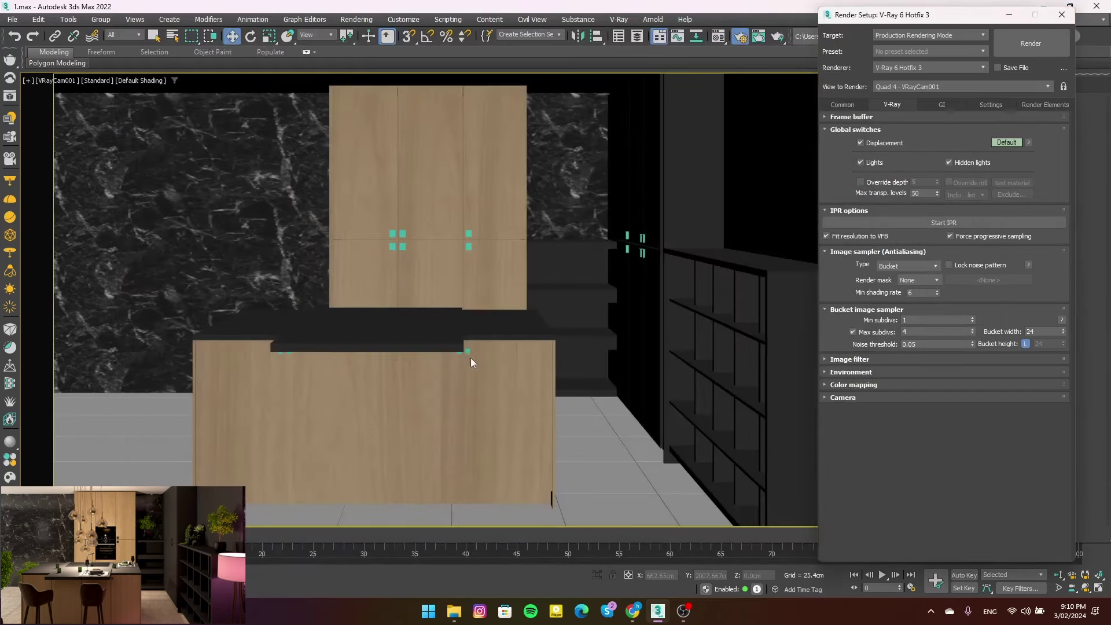
Add a bitmap to the floor material's Diffuse slot and browse the pro material 2 folder
key("m")
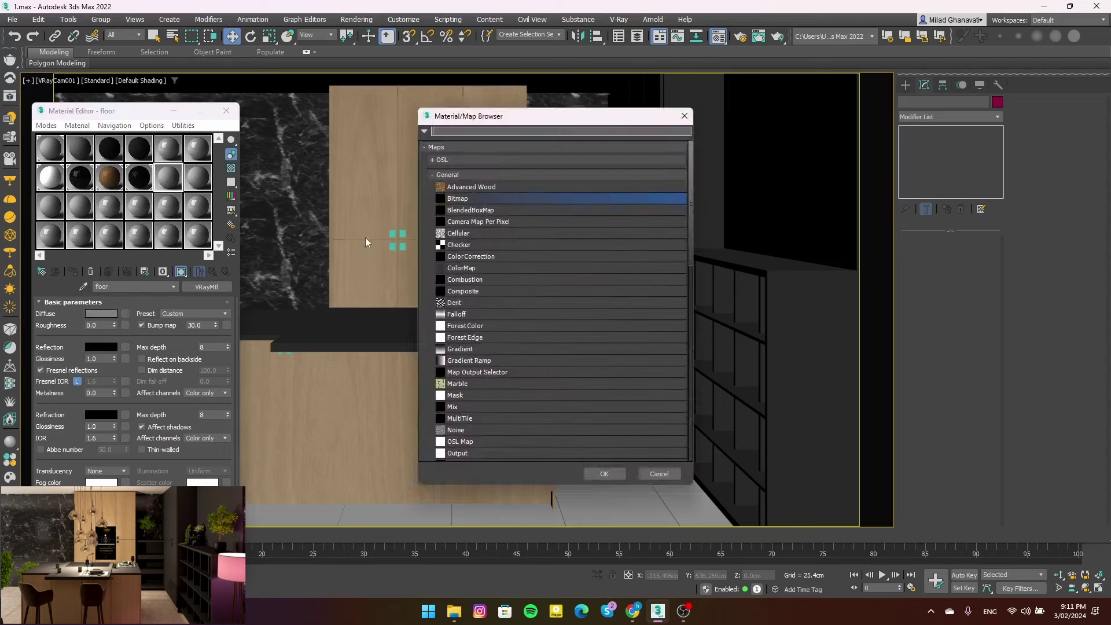
left_click(125, 313)
double_click(464, 204)
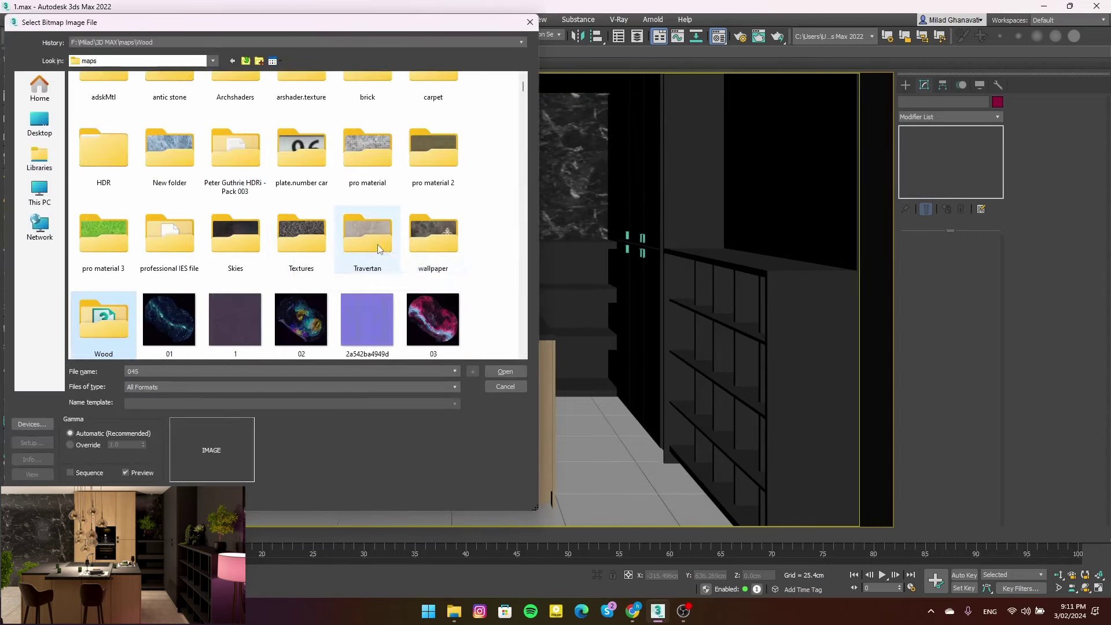
double_click(433, 151)
scroll(354, 269, "down", 3)
scroll(353, 264, "down", 5)
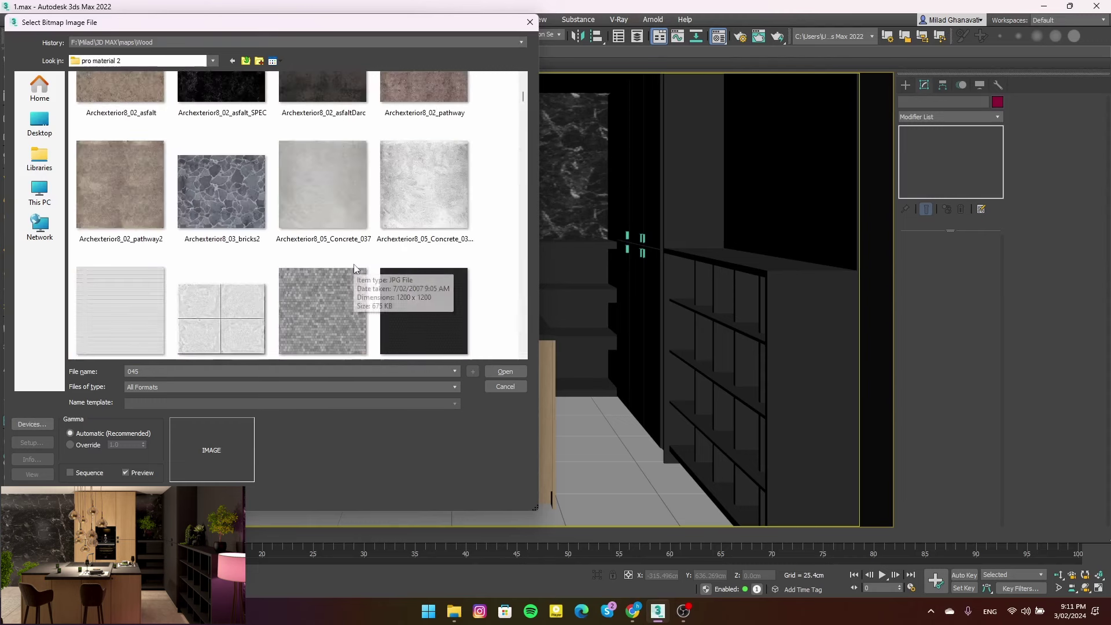
scroll(336, 226, "up", 3)
scroll(335, 231, "down", 3)
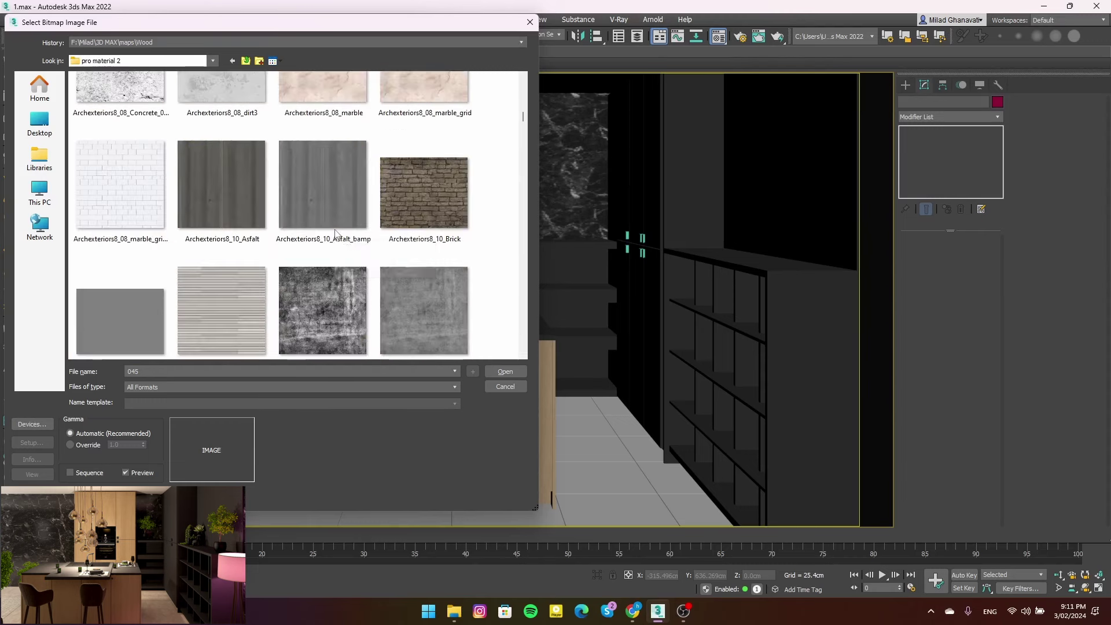
scroll(332, 234, "down", 2)
scroll(325, 237, "down", 1)
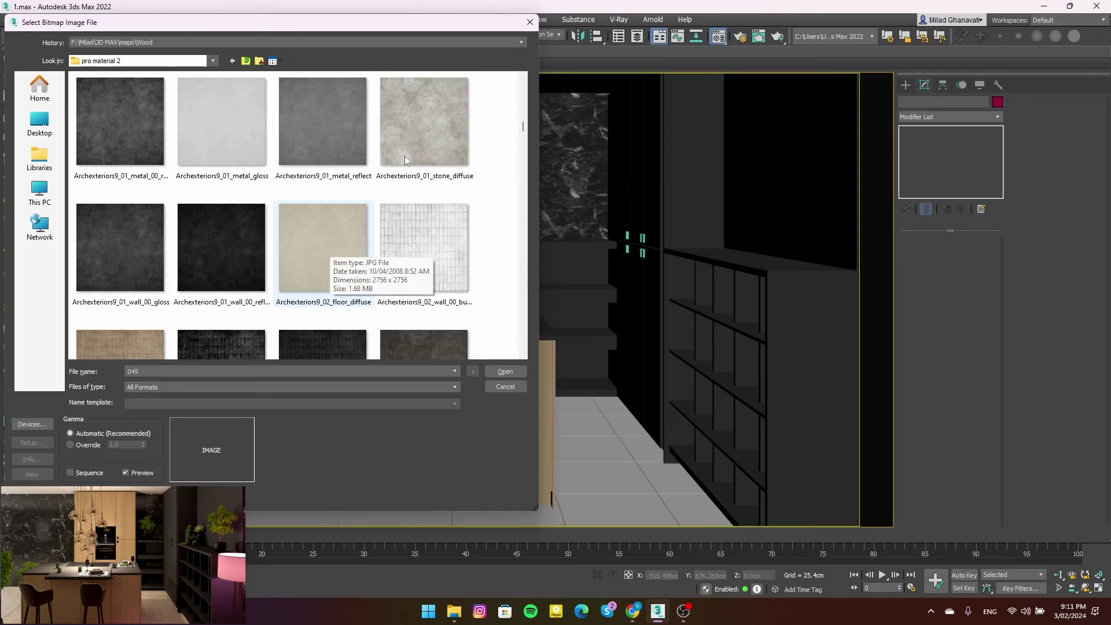
scroll(405, 151, "down", 2)
scroll(364, 191, "down", 2)
scroll(327, 227, "down", 2)
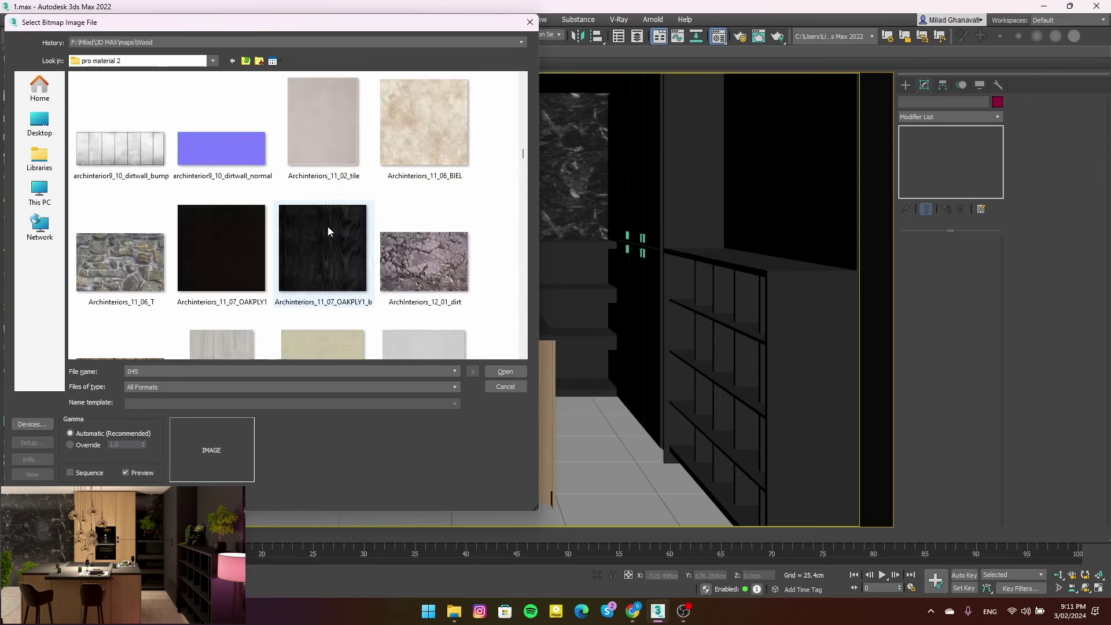
scroll(328, 227, "down", 3)
scroll(390, 116, "down", 5)
scroll(387, 152, "down", 1)
Preview marbles Pro000000050, 049 and 051, then load Pro000000049 as the floor texture
left_click(387, 152)
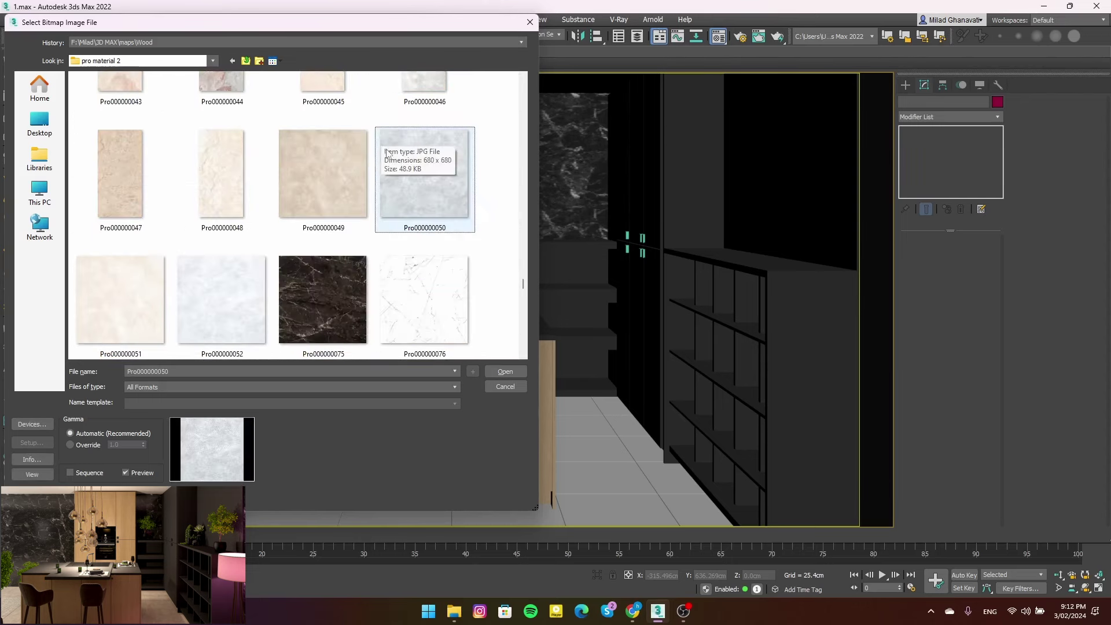
left_click(316, 194)
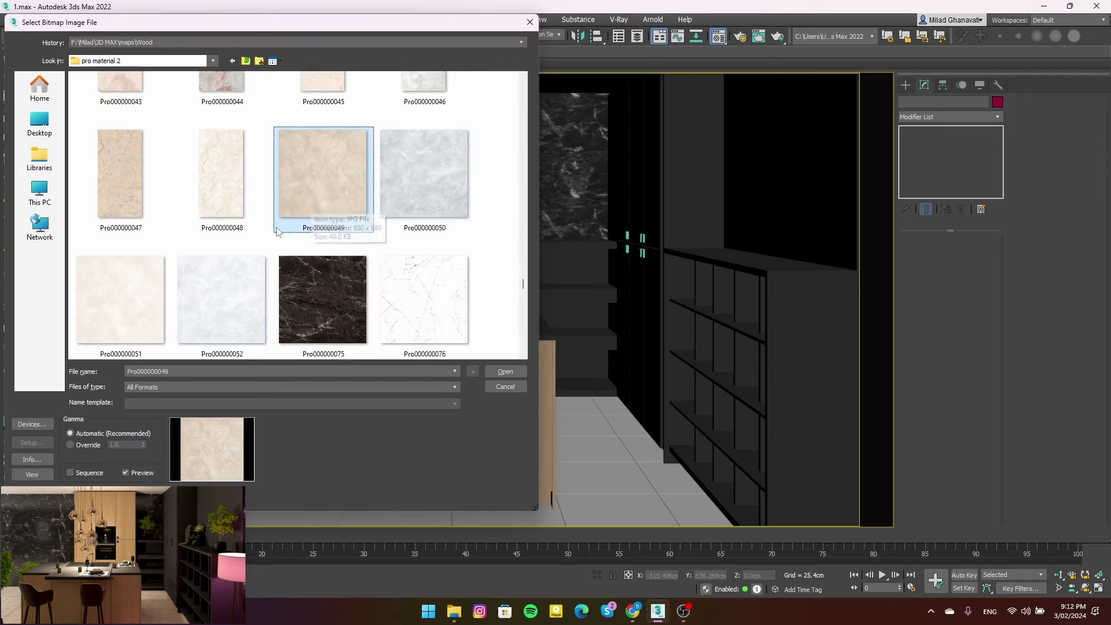
left_click(111, 297)
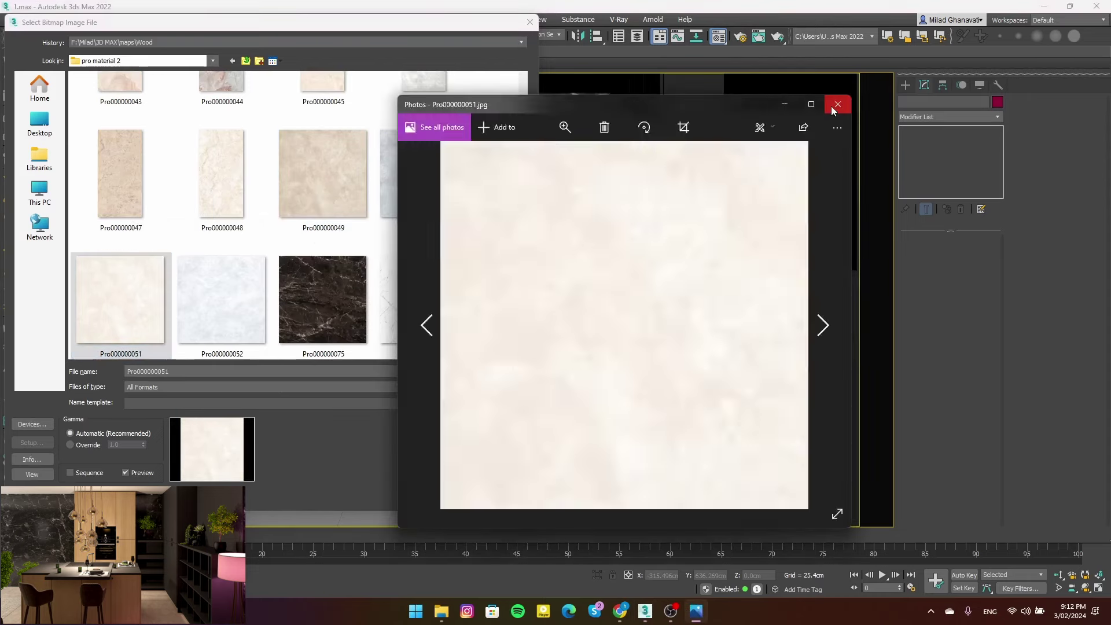
left_click(324, 185)
double_click(325, 185)
left_click(833, 108)
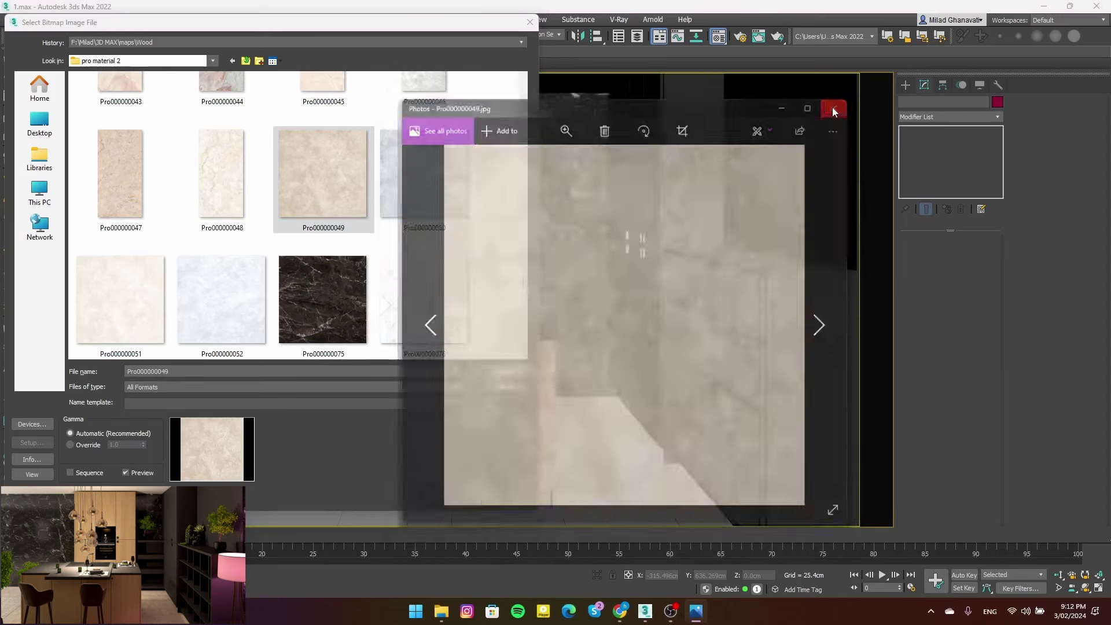
double_click(329, 195)
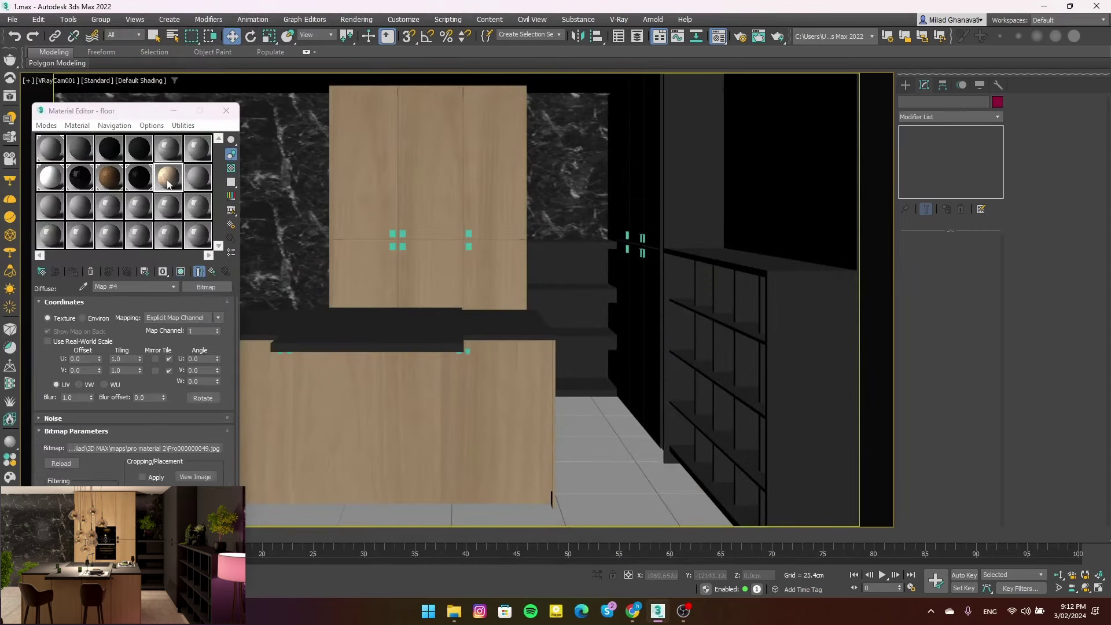
Inspect the Pro000000049 floor tiles in a free perspective view
key("p")
scroll(471, 324, "up", 3)
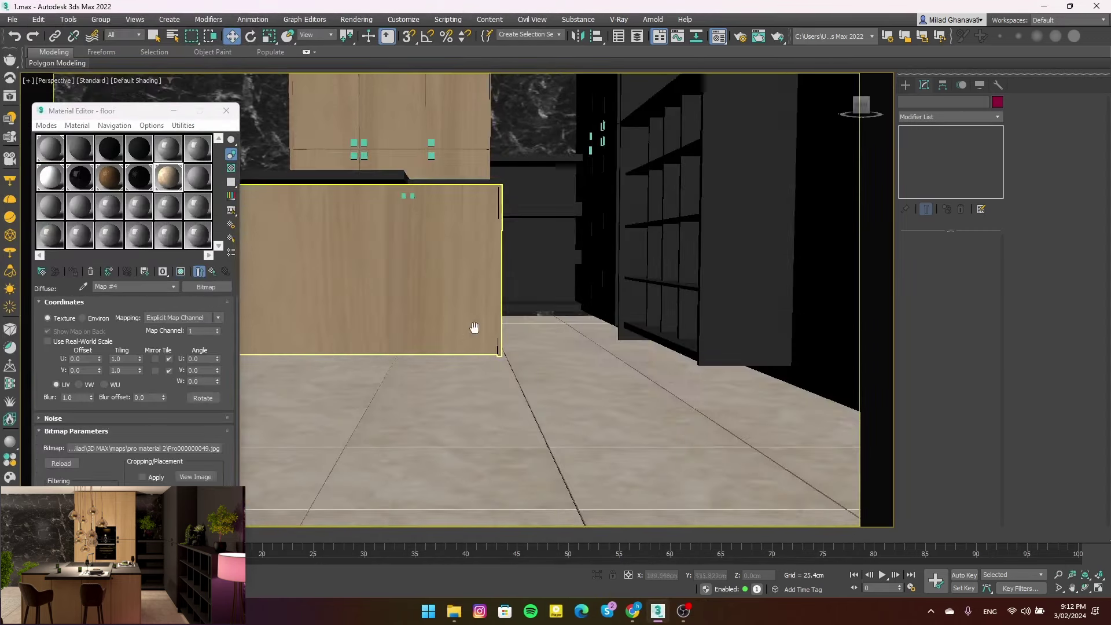
scroll(550, 400, "up", 3)
scroll(550, 400, "up", 3)
scroll(404, 404, "up", 3)
scroll(394, 401, "up", 3)
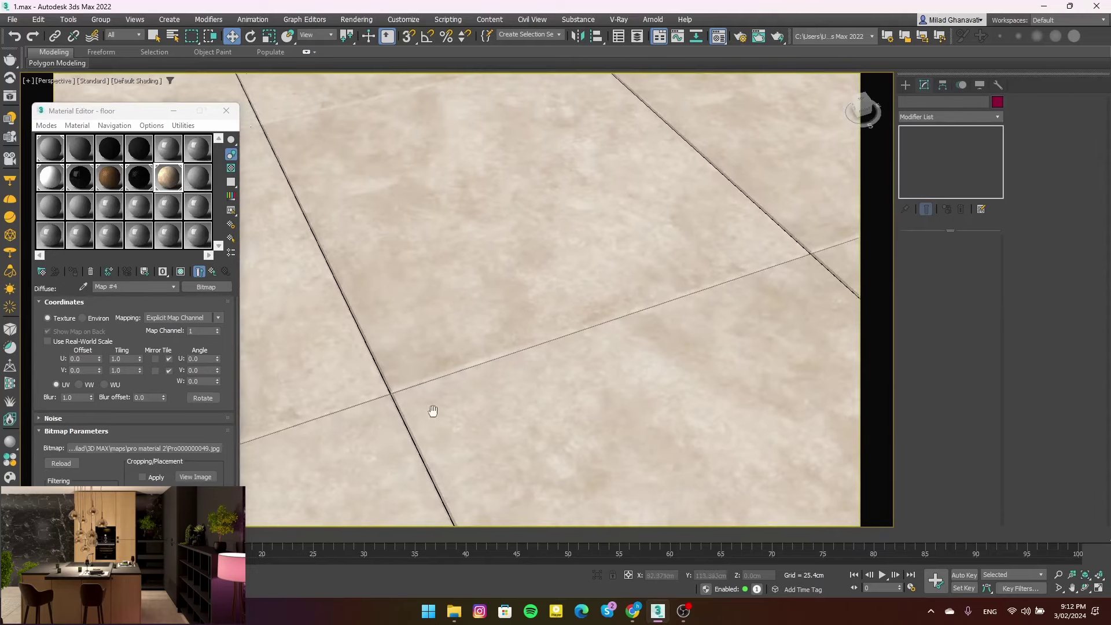
scroll(432, 409, "up", 2)
middle_click_drag(411, 395, 420, 410)
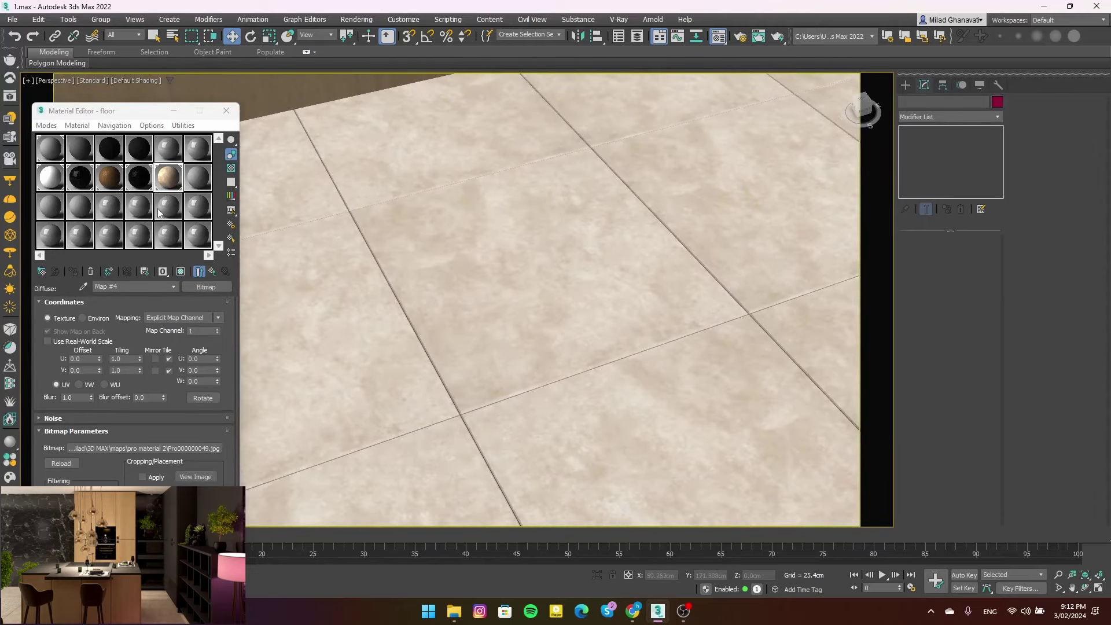
Replace the floor bitmap with the Pro000000098 marble after previewing a sand texture
left_click(145, 448)
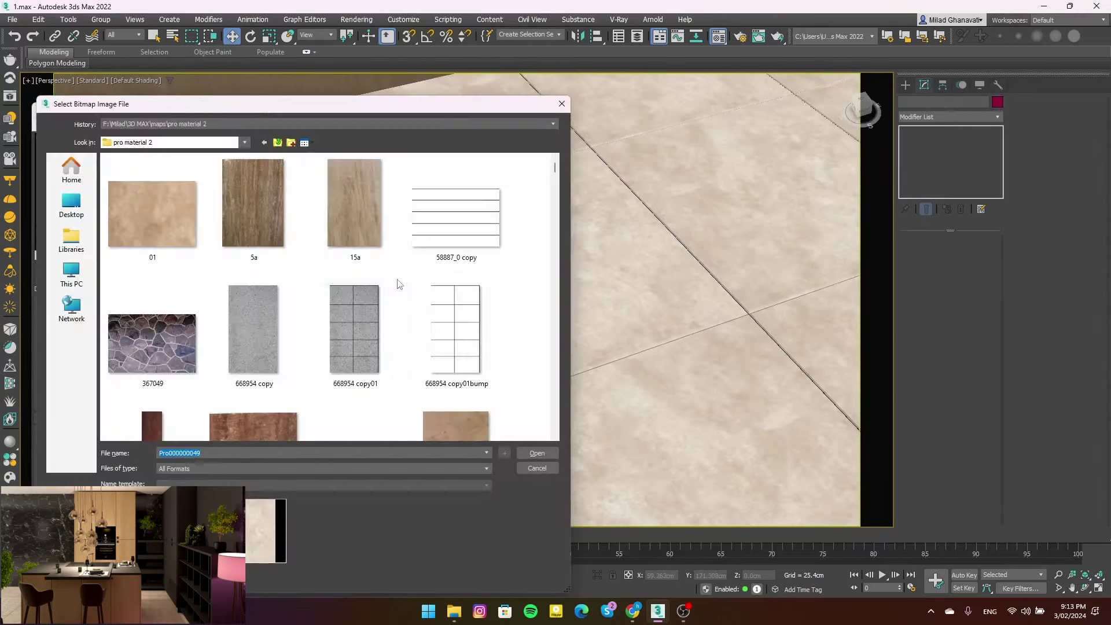
scroll(525, 268, "down", 3)
scroll(522, 266, "down", 3)
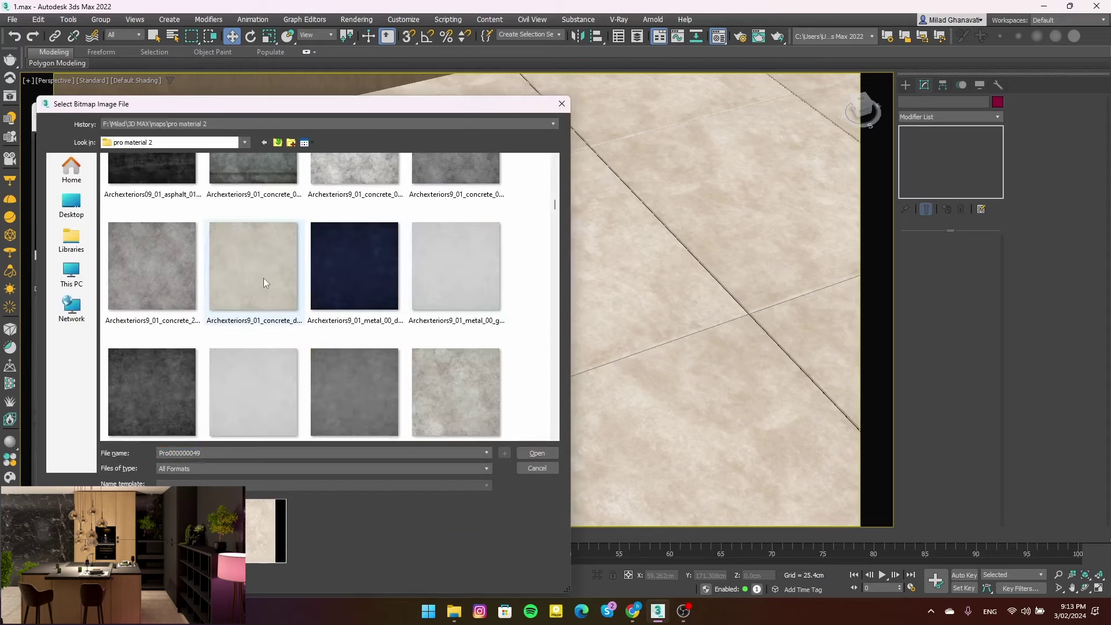
scroll(294, 286, "down", 3)
scroll(318, 307, "down", 3)
scroll(317, 308, "down", 3)
scroll(317, 308, "down", 3)
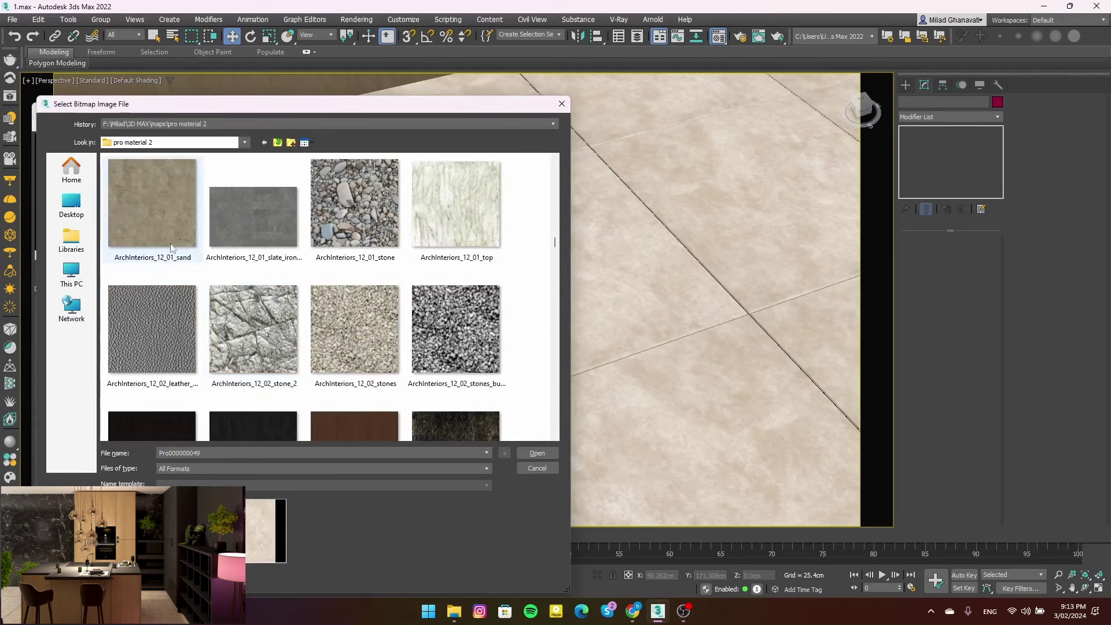
left_click(167, 262)
scroll(214, 278, "down", 3)
scroll(214, 283, "down", 3)
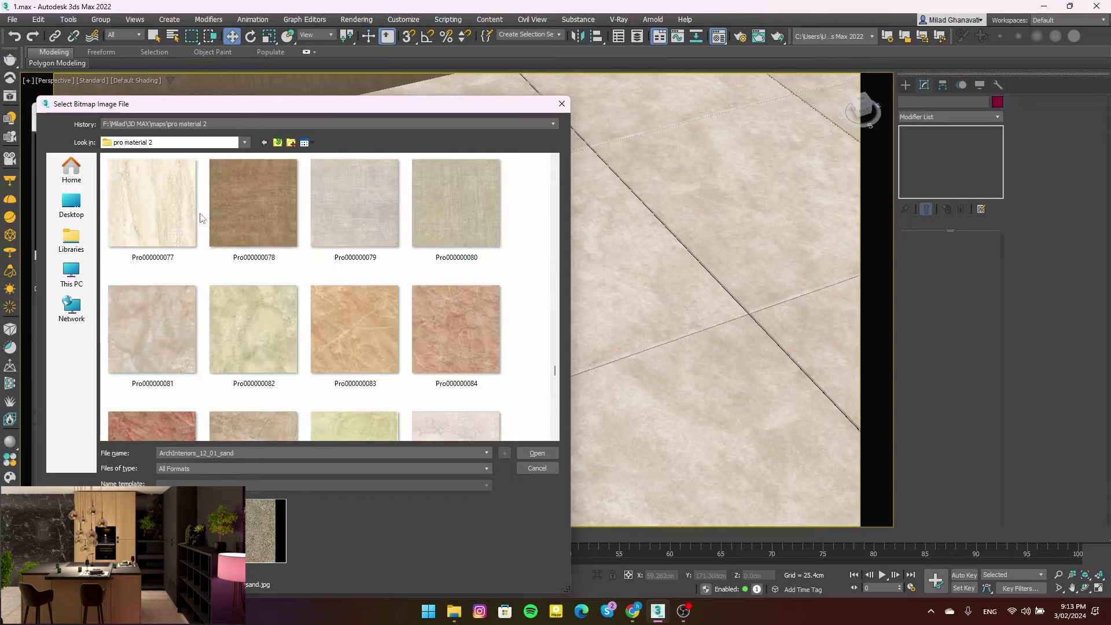
scroll(203, 232, "down", 3)
scroll(201, 217, "down", 3)
double_click(257, 342)
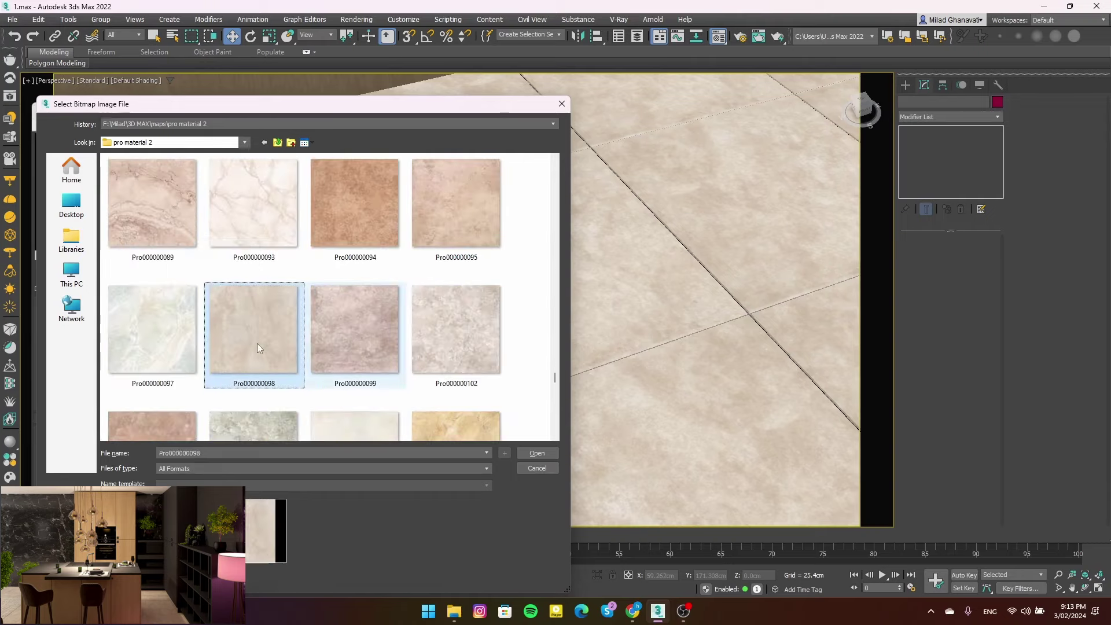
Return to the camera view and open a large preview of the floor material sample
scroll(486, 300, "down", 5)
key("c")
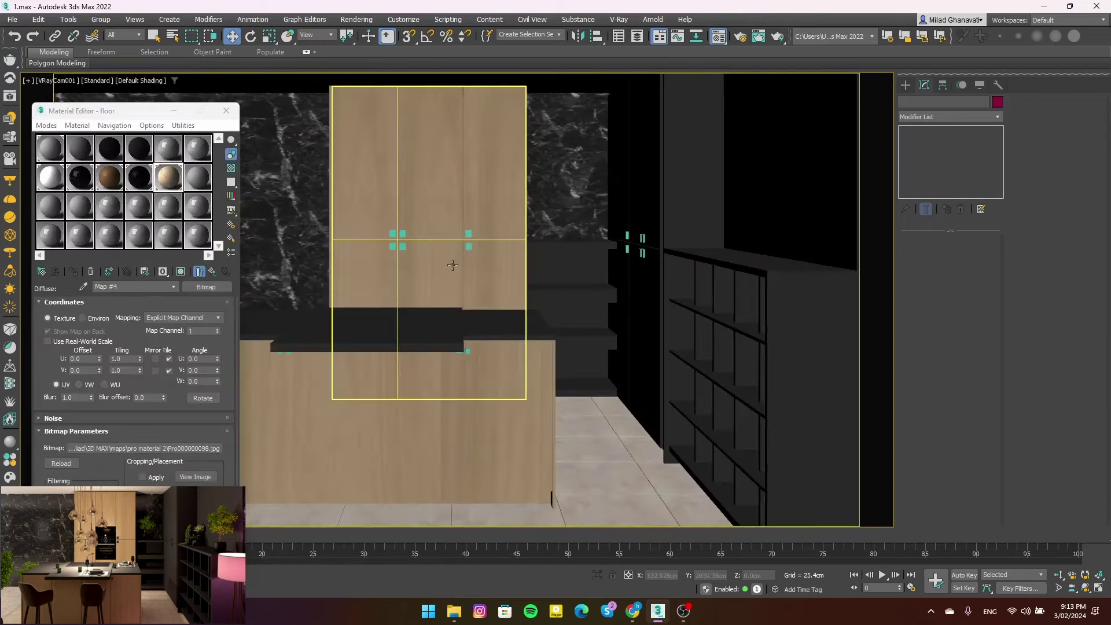
double_click(170, 184)
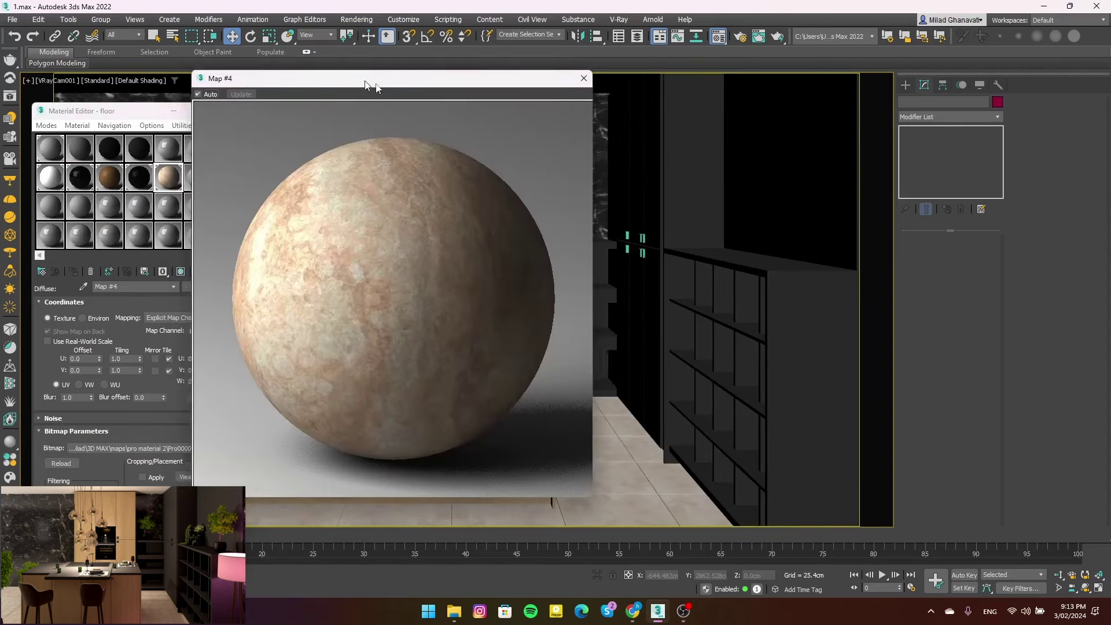
left_click_drag(362, 76, 522, 78)
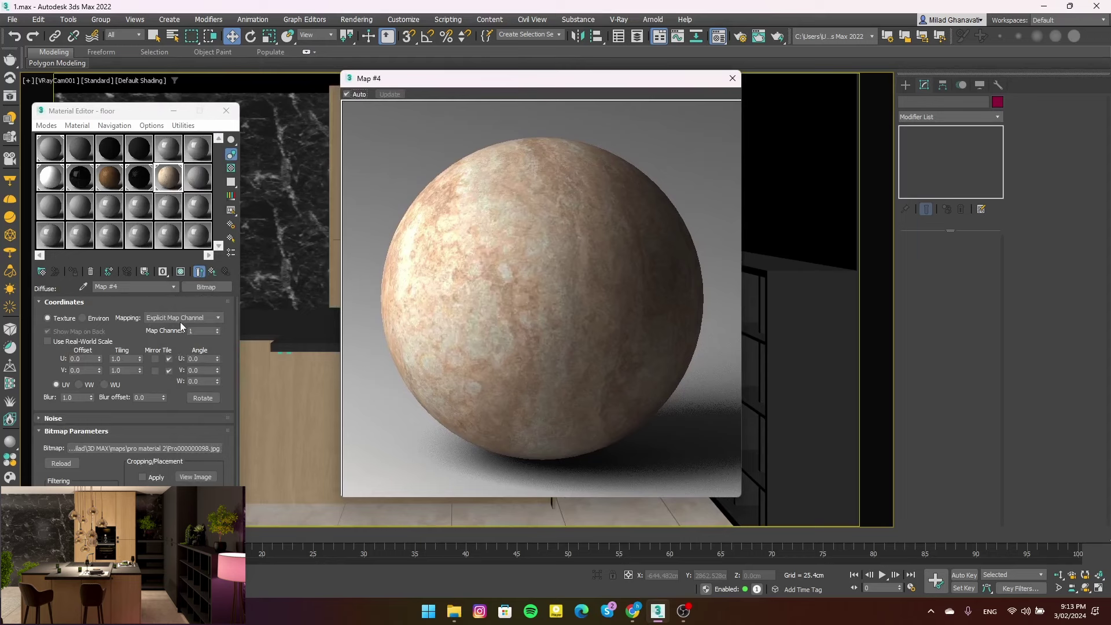
Set the parent floor material's reflection colour to mid grey
left_click(212, 272)
left_click(106, 349)
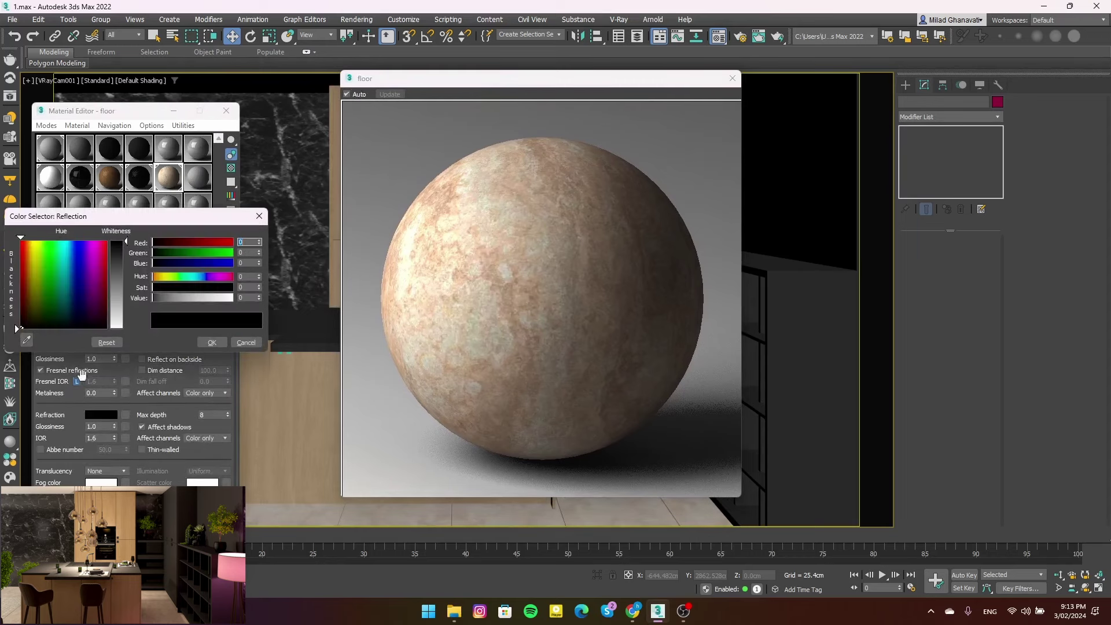
left_click(179, 299)
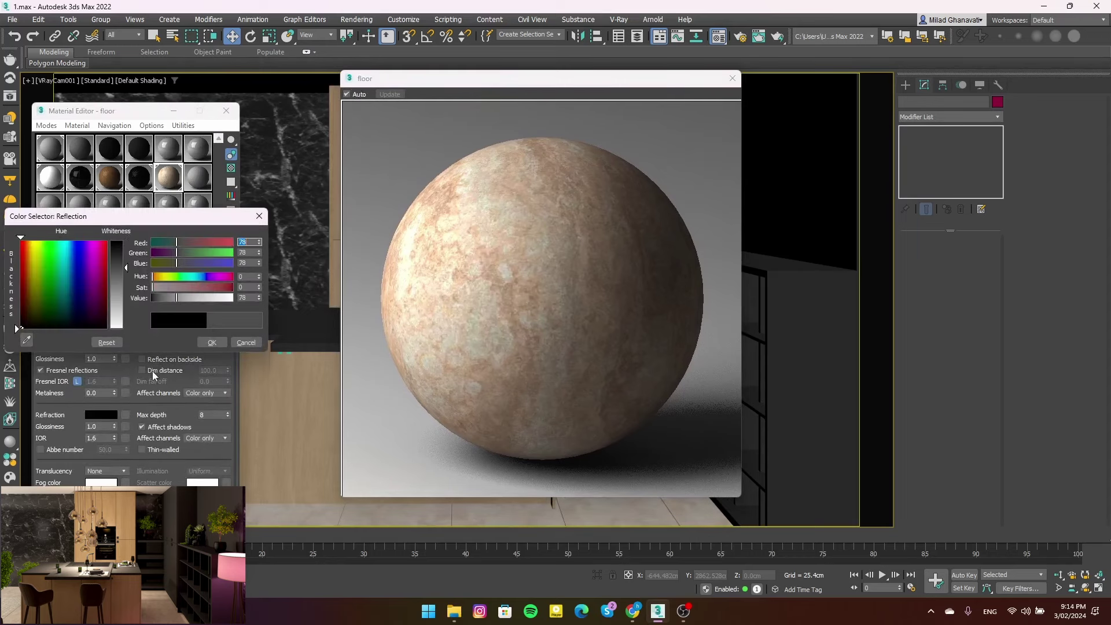
left_click(212, 342)
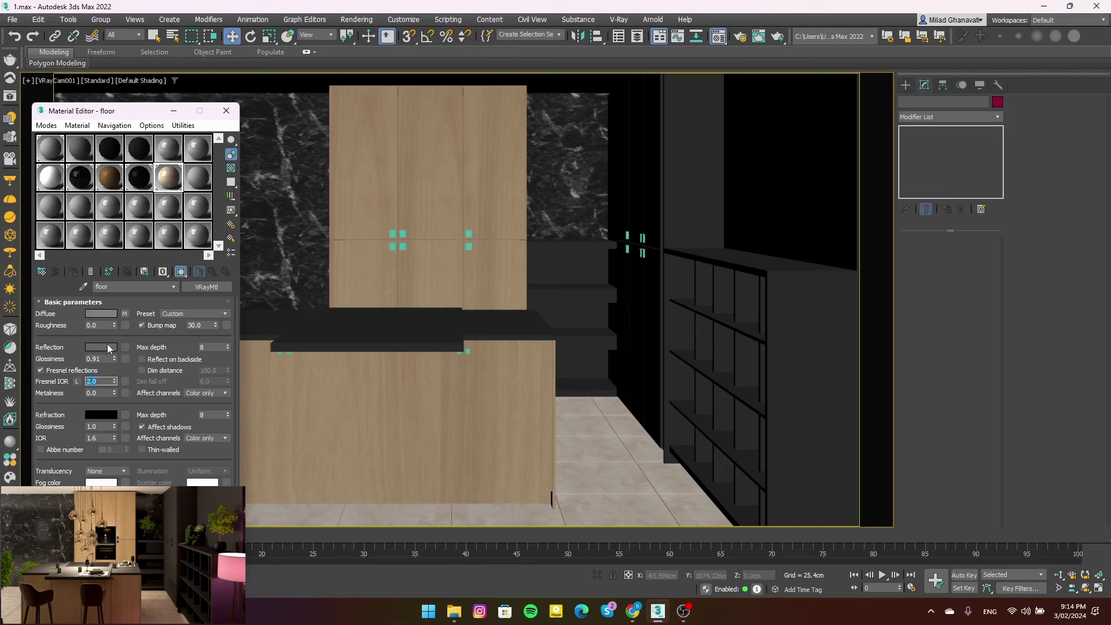
scroll(81, 386, "down", 5)
scroll(133, 391, "down", 10)
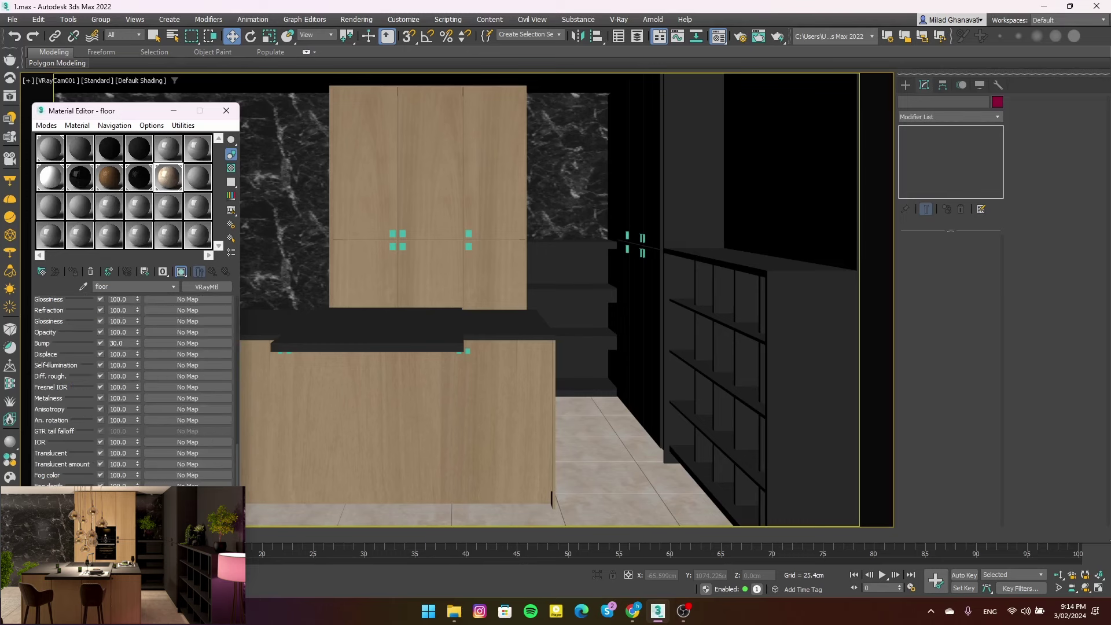
scroll(76, 380, "up", 3)
Reuse the marble texture as the bump map at strength 8, then select the white material
left_click_drag(205, 346, 150, 410)
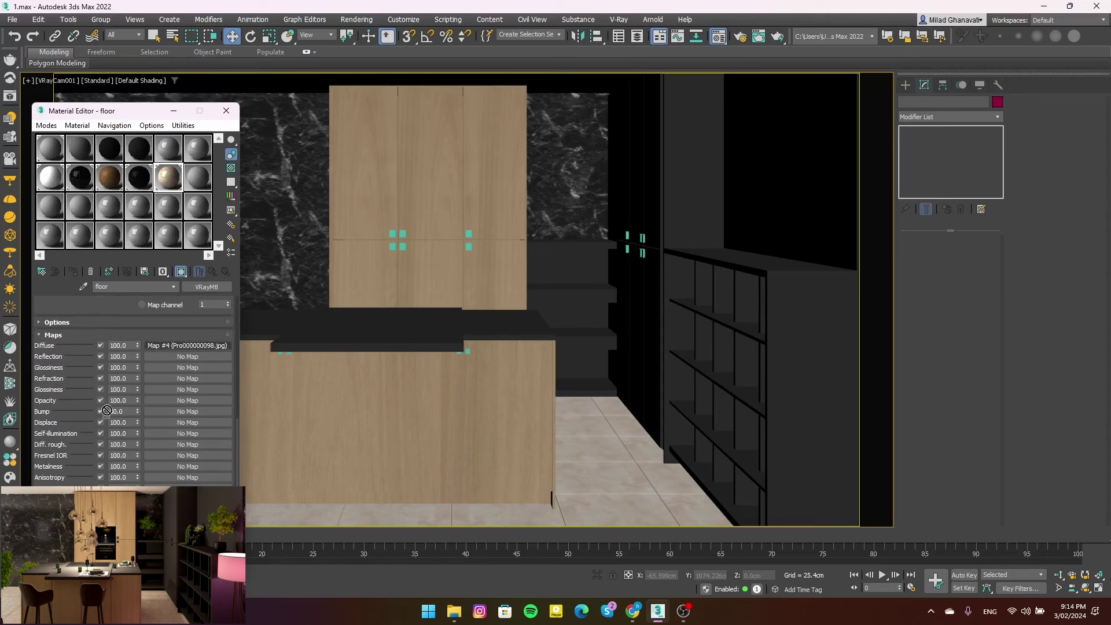
left_click(110, 376)
left_click(123, 411)
type("8")
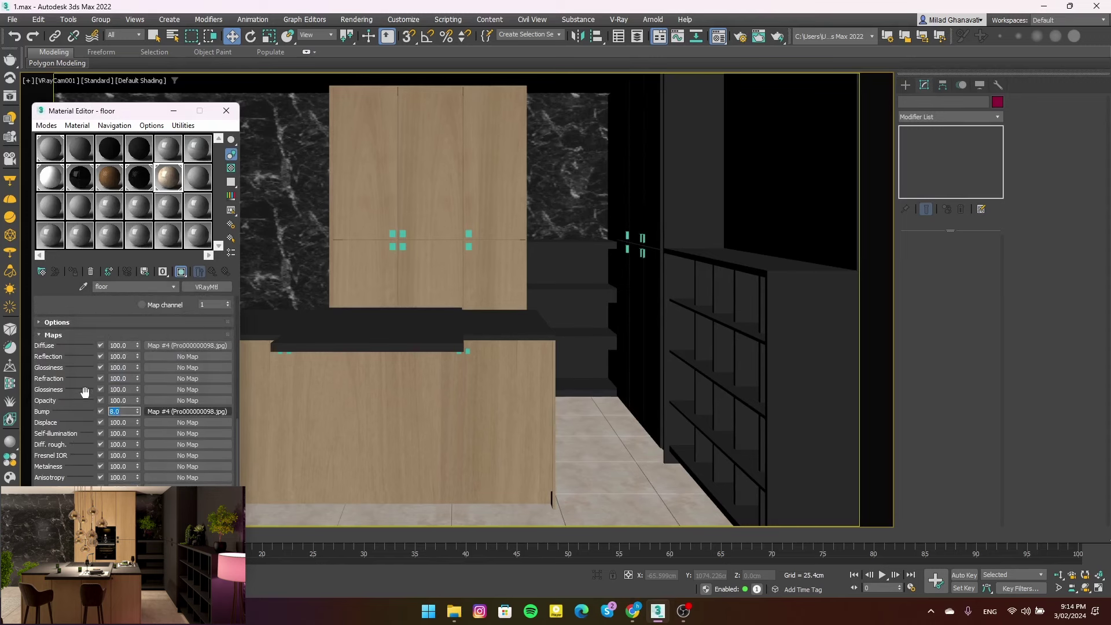
scroll(86, 393, "up", 5)
scroll(85, 393, "up", 5)
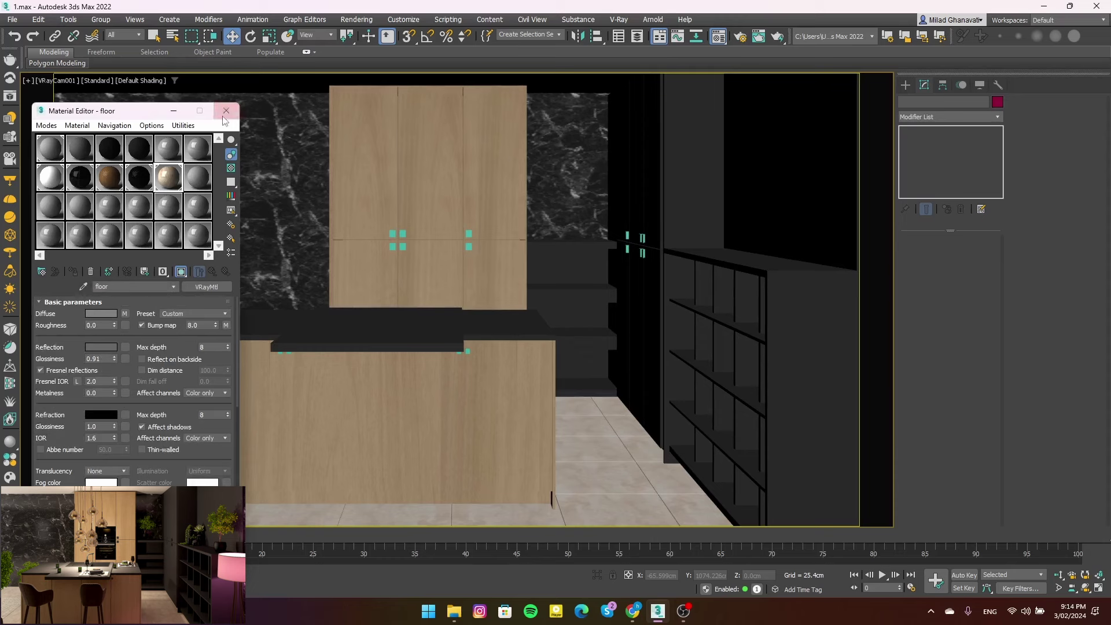
left_click(198, 177)
left_click_drag(128, 286, 89, 292)
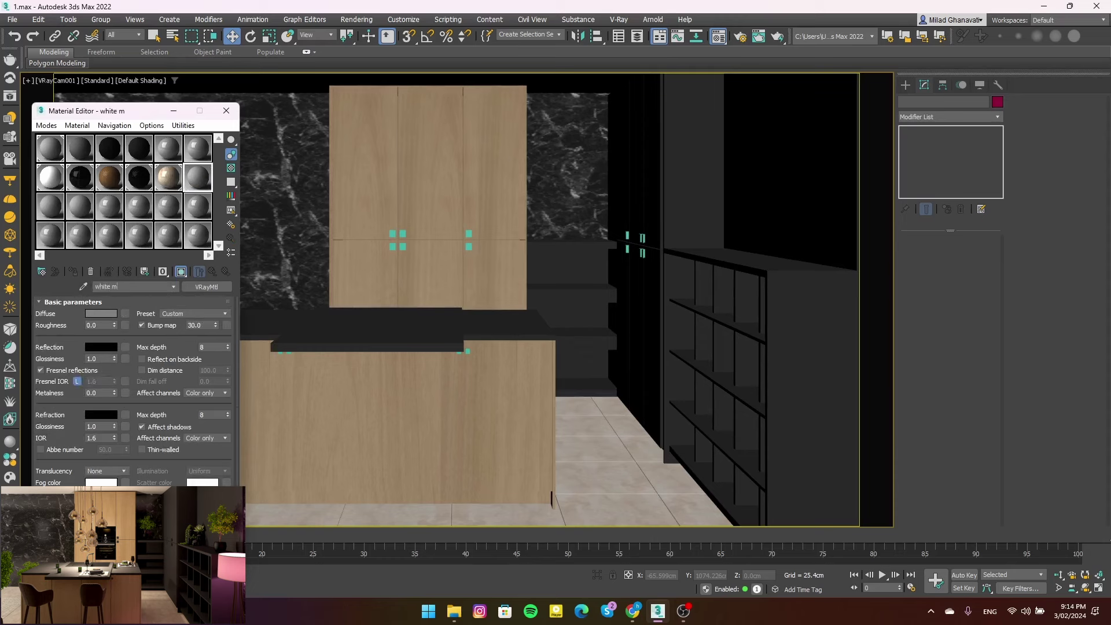
Give white materials a near-white diffuse (Value 245), dark grey reflection and 0.715 glossiness
left_click(96, 314)
left_click_drag(191, 248, 230, 249)
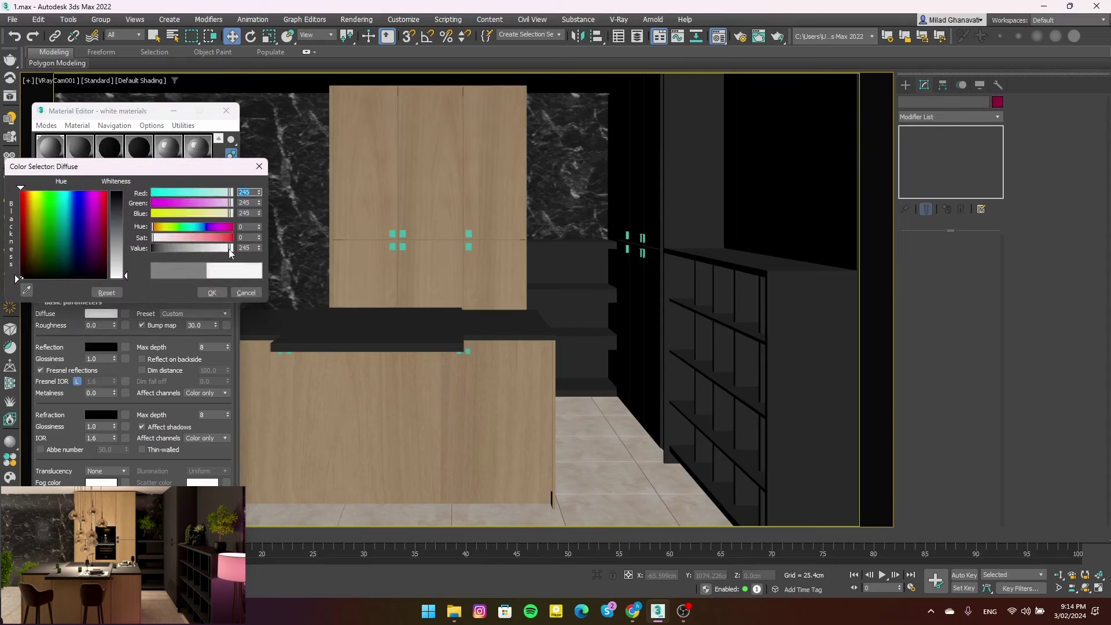
left_click(212, 292)
left_click(101, 347)
left_click_drag(173, 258, 179, 258)
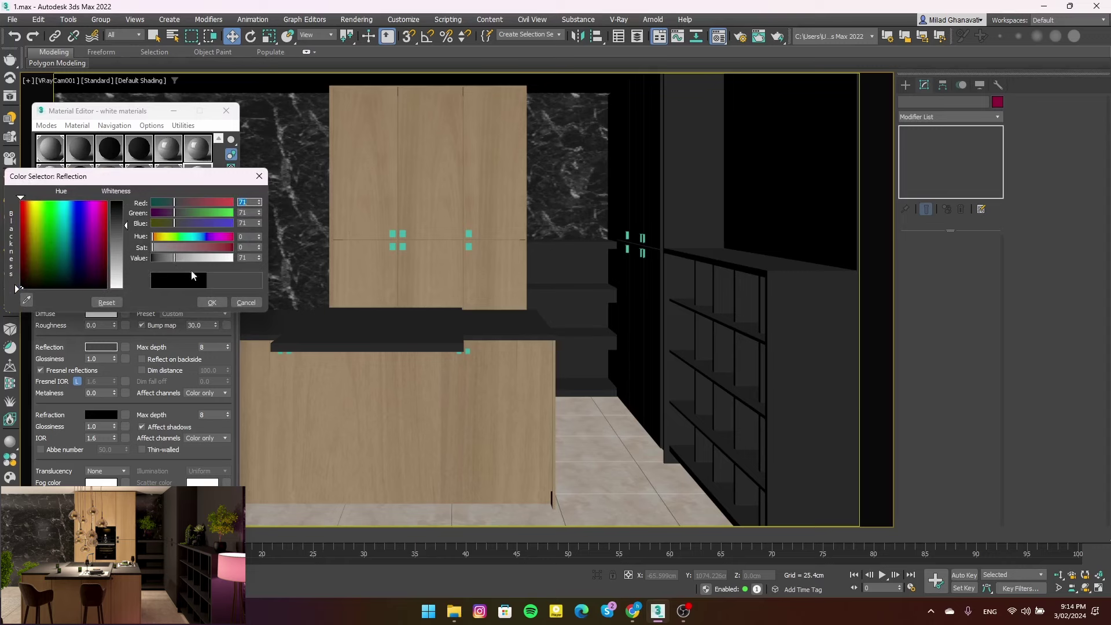
left_click(211, 302)
left_click(92, 358)
type("0.715")
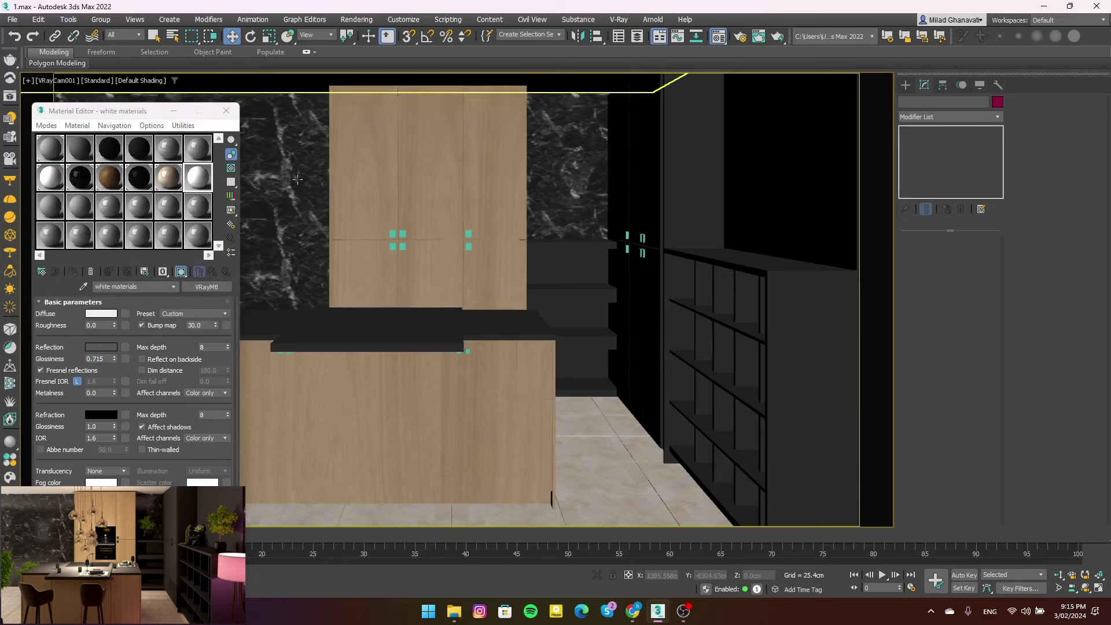
key("p")
mouse_move(320, 241)
middle_mouse_down()
mouse_move(364, 239)
mouse_move(441, 299)
mouse_move(335, 315)
mouse_move(465, 333)
mouse_move(521, 325)
middle_mouse_up()
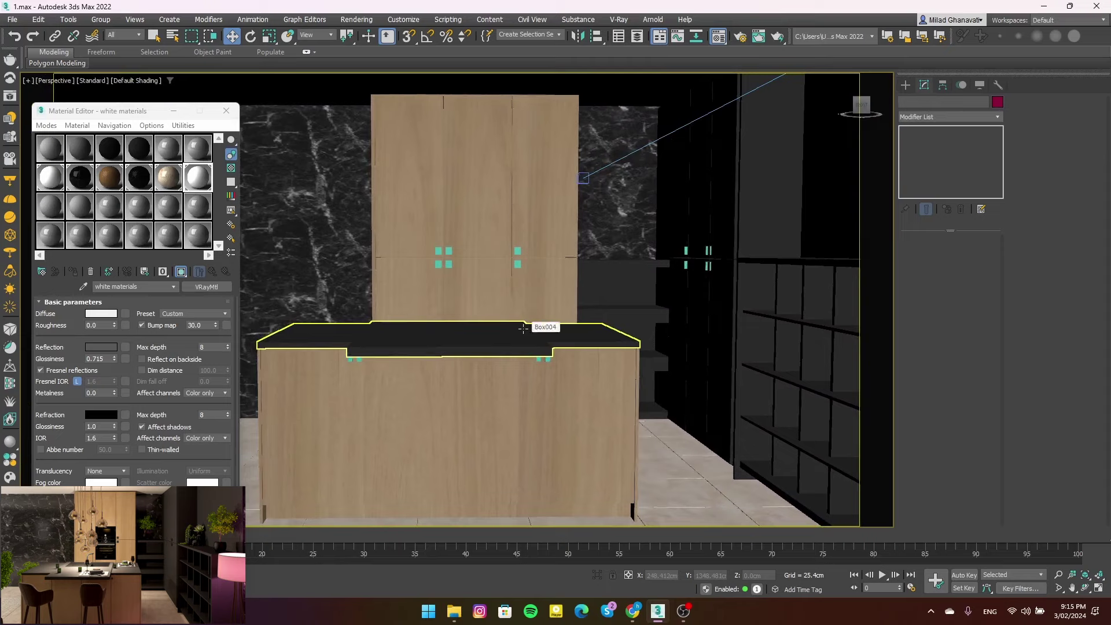
Select the 09 - Default material and apply the Aluminium (Rough) VRayMtl preset
key("c")
left_click(71, 201)
left_click(194, 313)
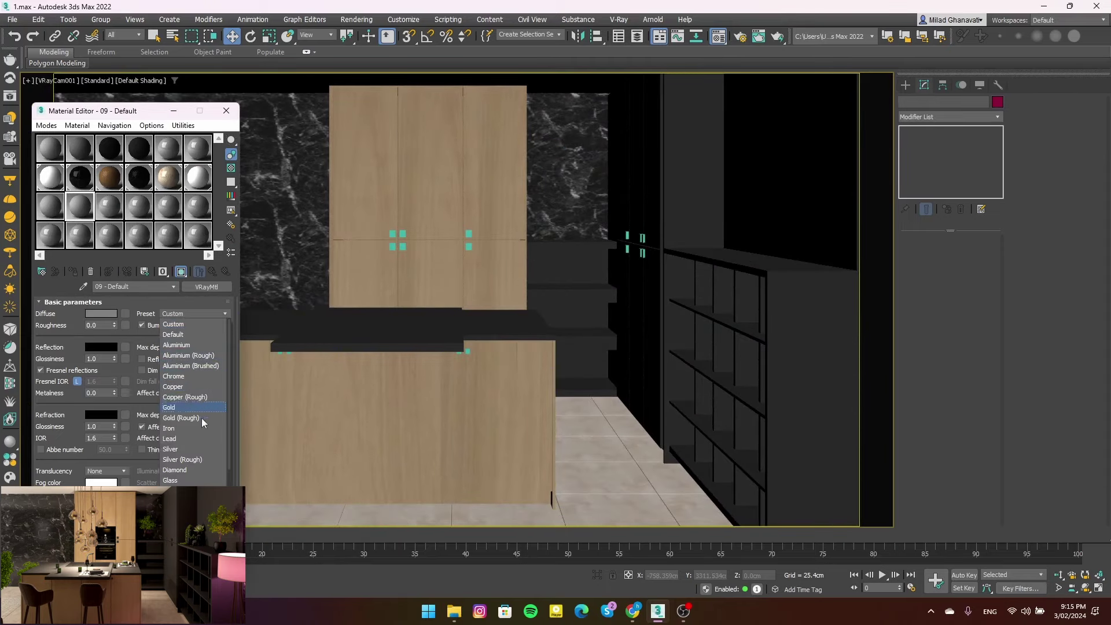
scroll(201, 470, "down", 3)
scroll(200, 470, "up", 3)
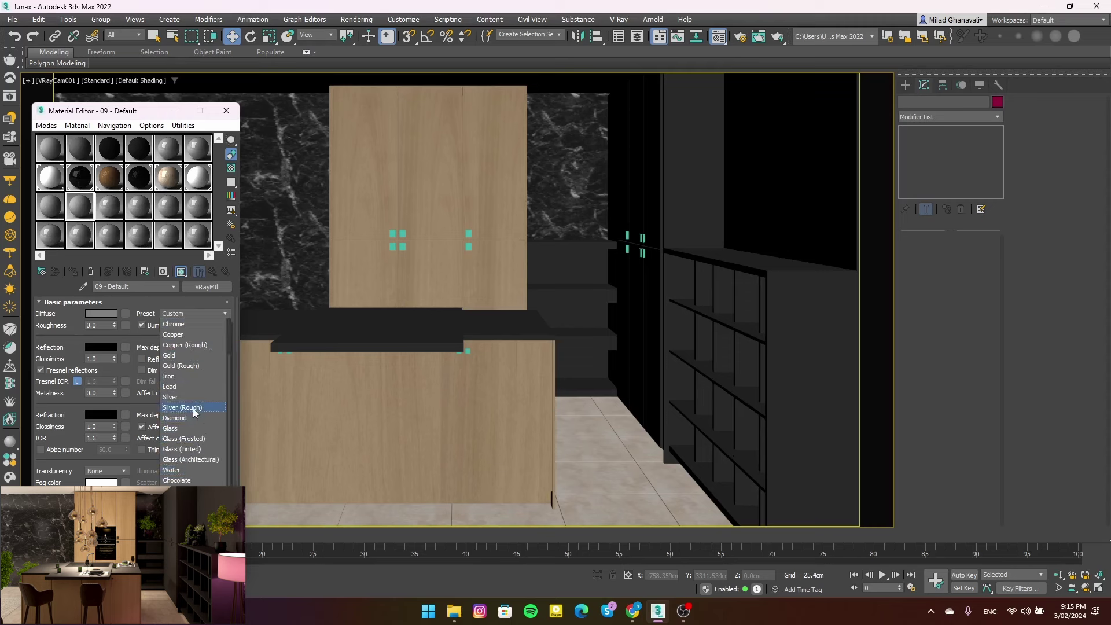
scroll(191, 408, "up", 2)
scroll(185, 400, "up", 3)
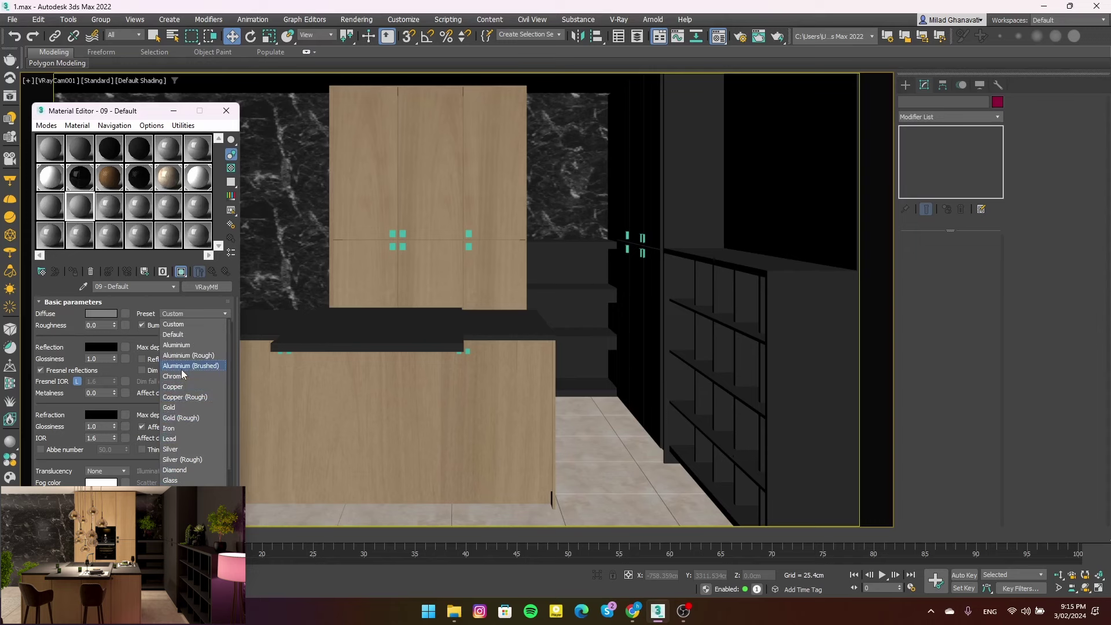
left_click(183, 355)
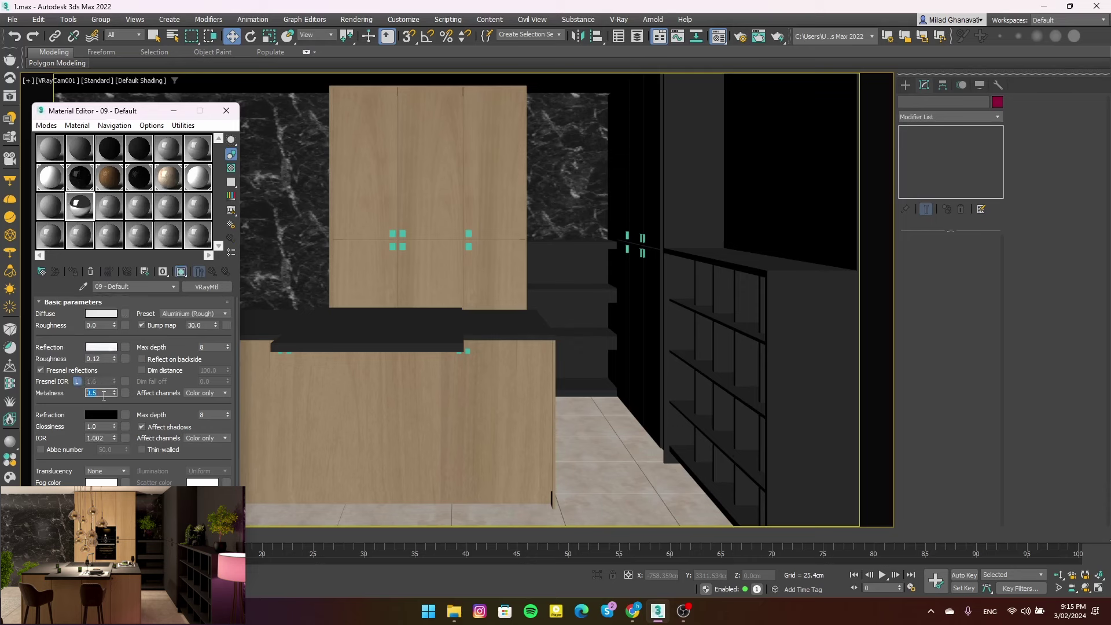
mouse_move(101, 347)
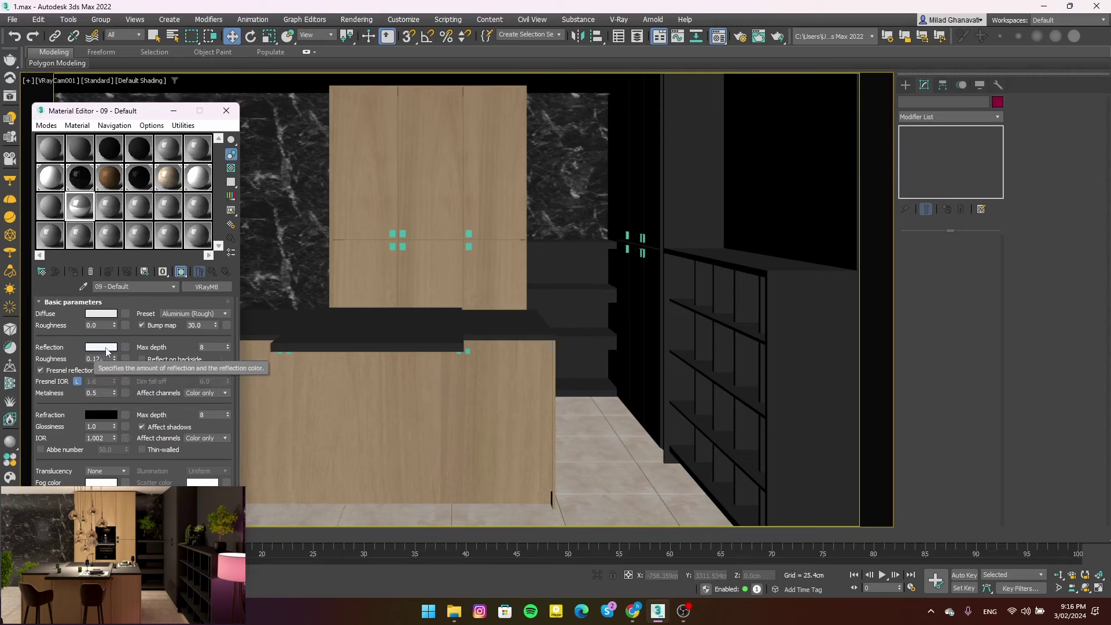
Set the reflection colour to grey and the diffuse colour to near-black
left_click(109, 352)
left_click_drag(118, 229, 132, 328)
left_click(102, 313)
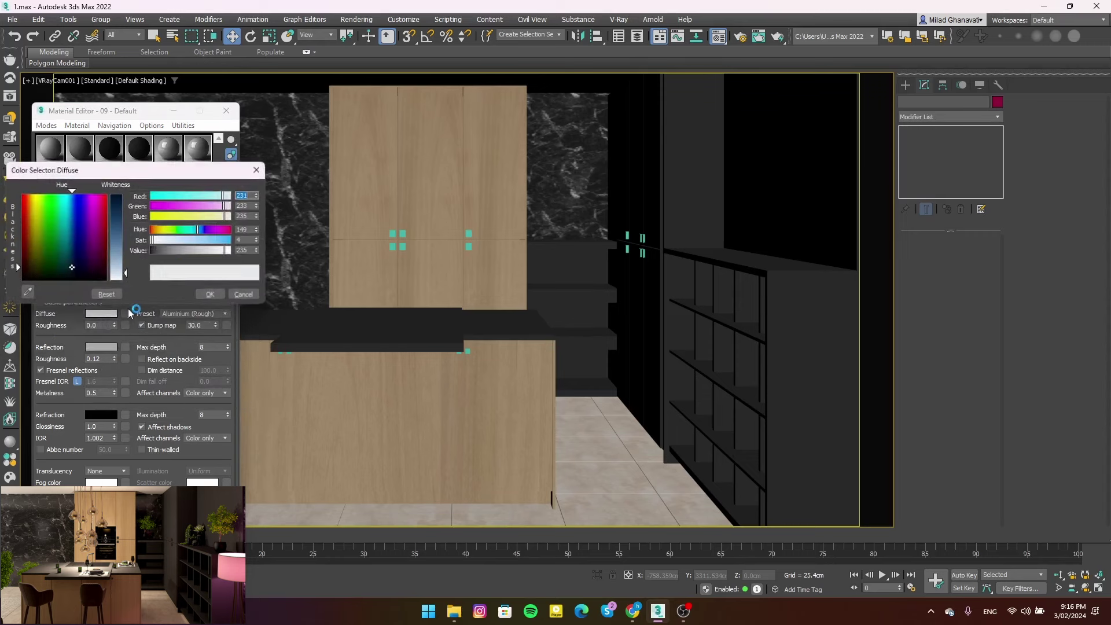
left_click_drag(217, 251, 157, 251)
left_click(205, 295)
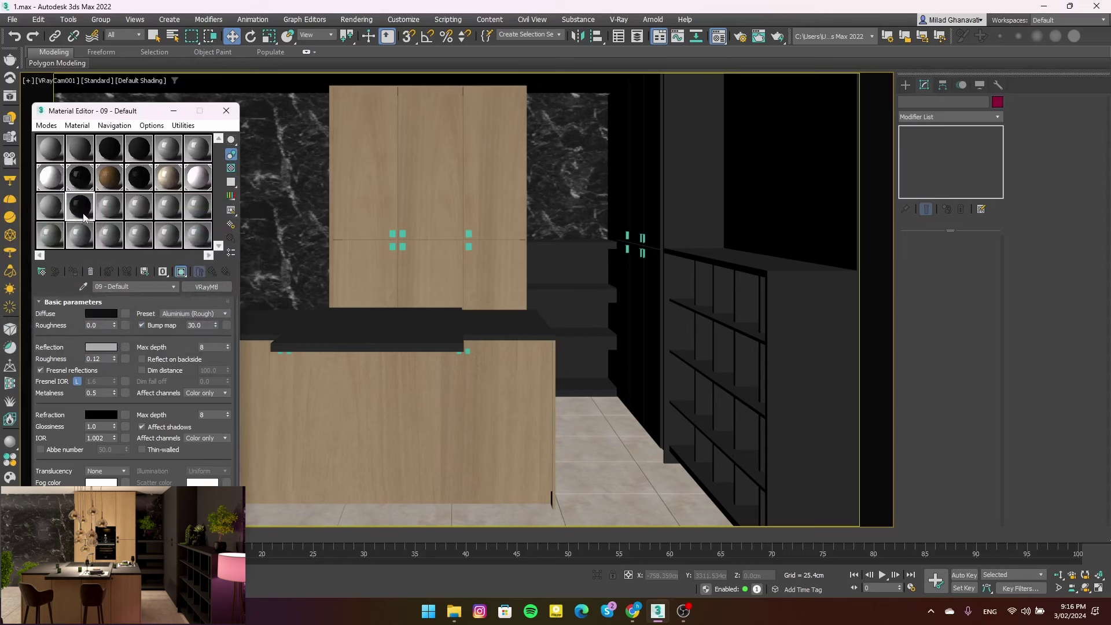
double_click(83, 210)
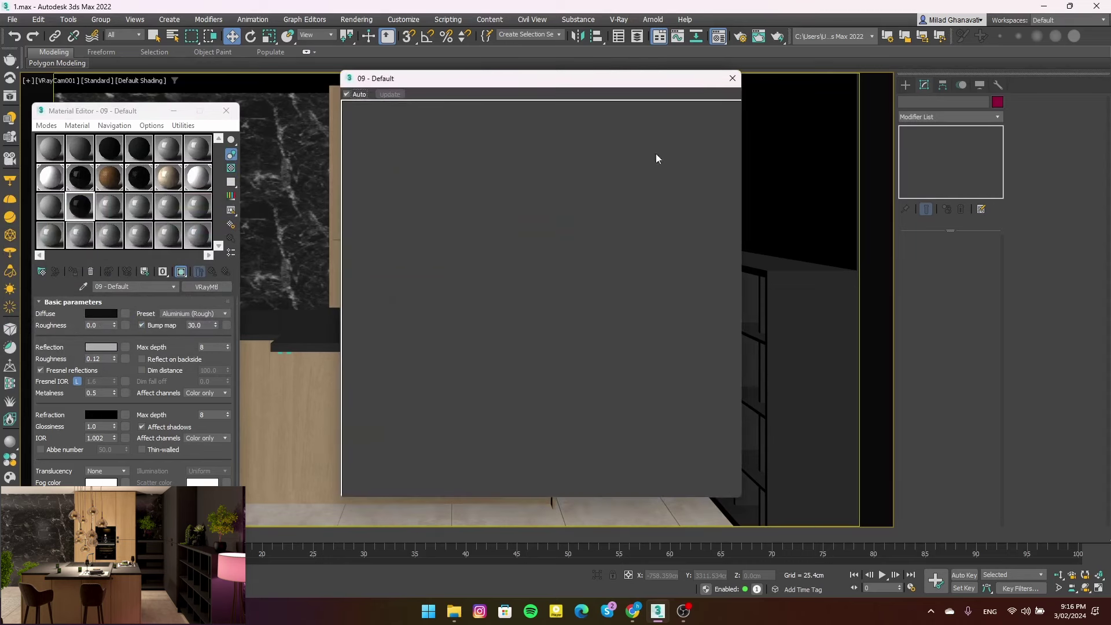
left_click(732, 79)
Set the bump amount to 10 and reflection roughness to 0.07
double_click(199, 324)
type("10")
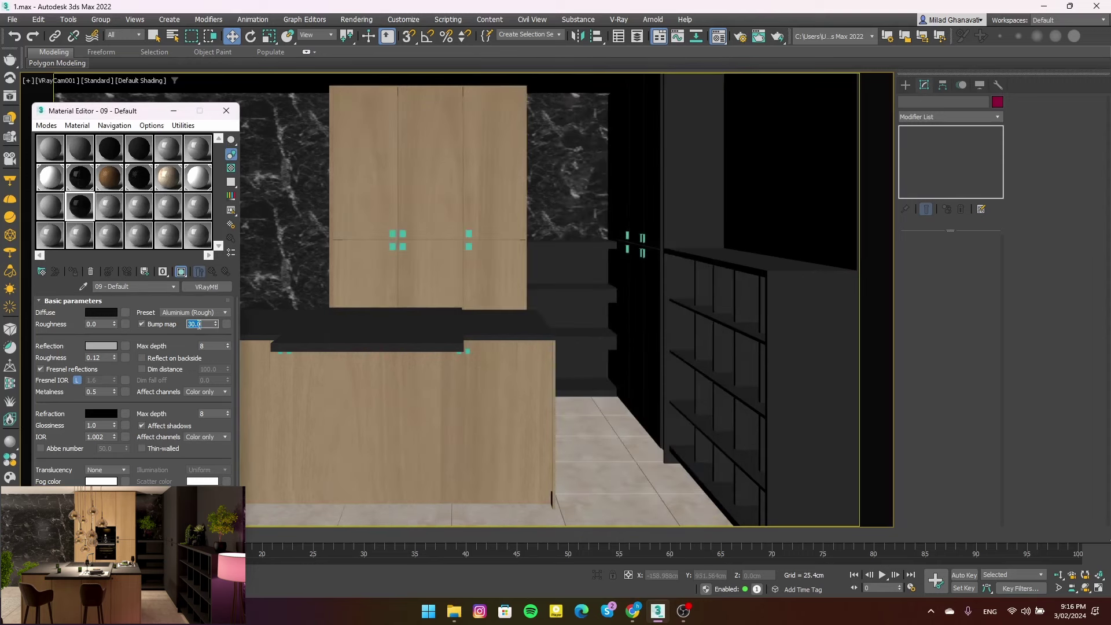
double_click(103, 359)
scroll(87, 371, "down", 2)
scroll(67, 352, "down", 2)
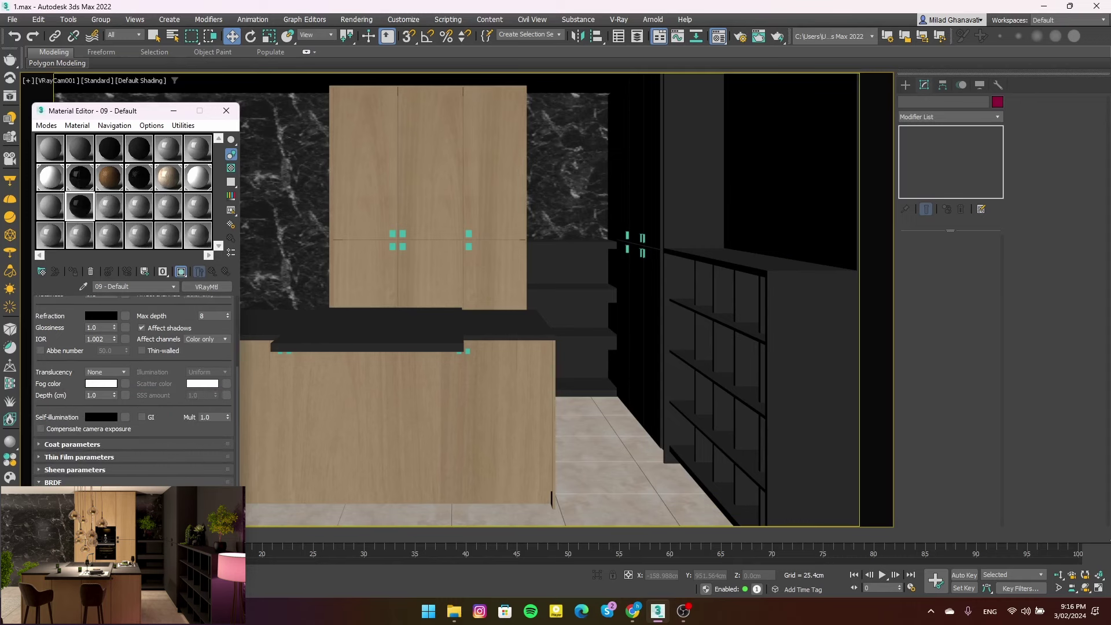
scroll(75, 468, "down", 5)
scroll(75, 468, "up", 2)
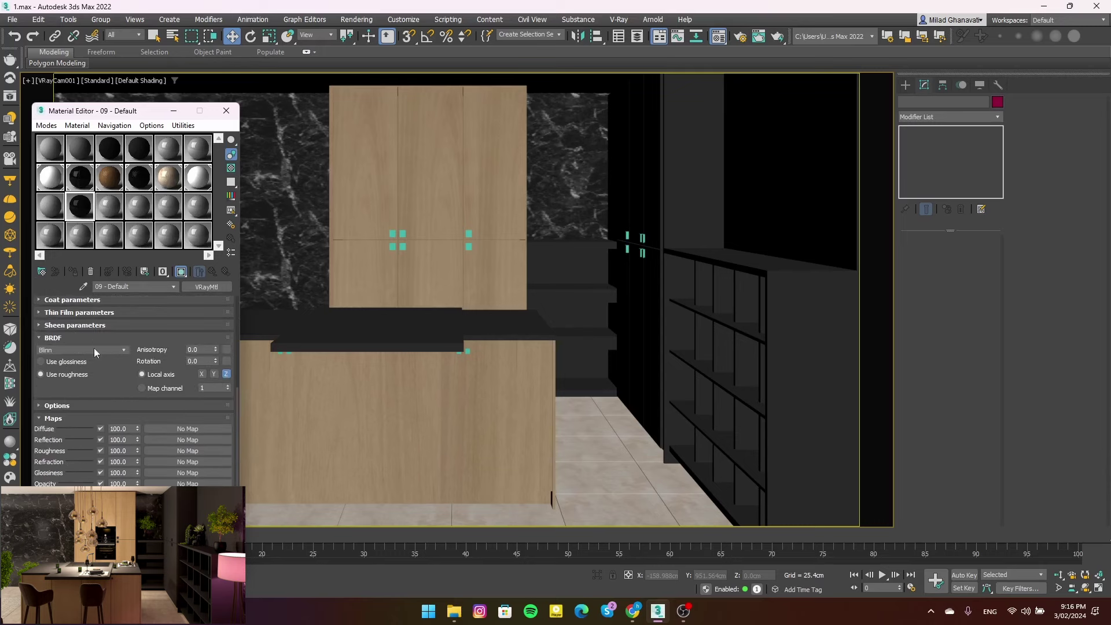
scroll(87, 356, "up", 5)
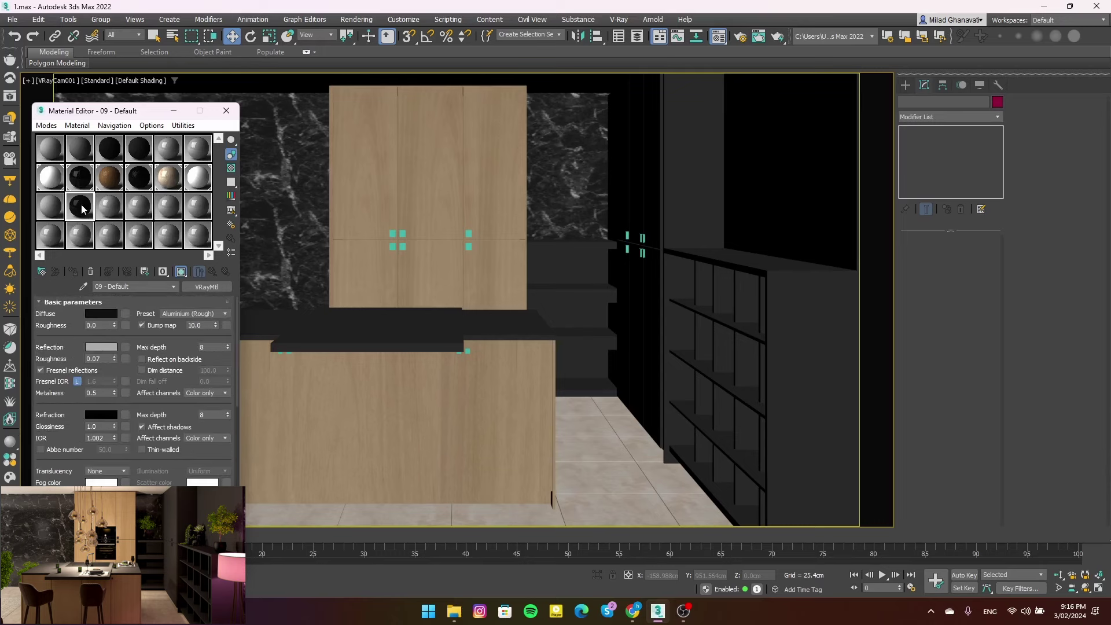
Select every cabinet handle and assign the dark aluminium material to the selection
left_click(468, 234)
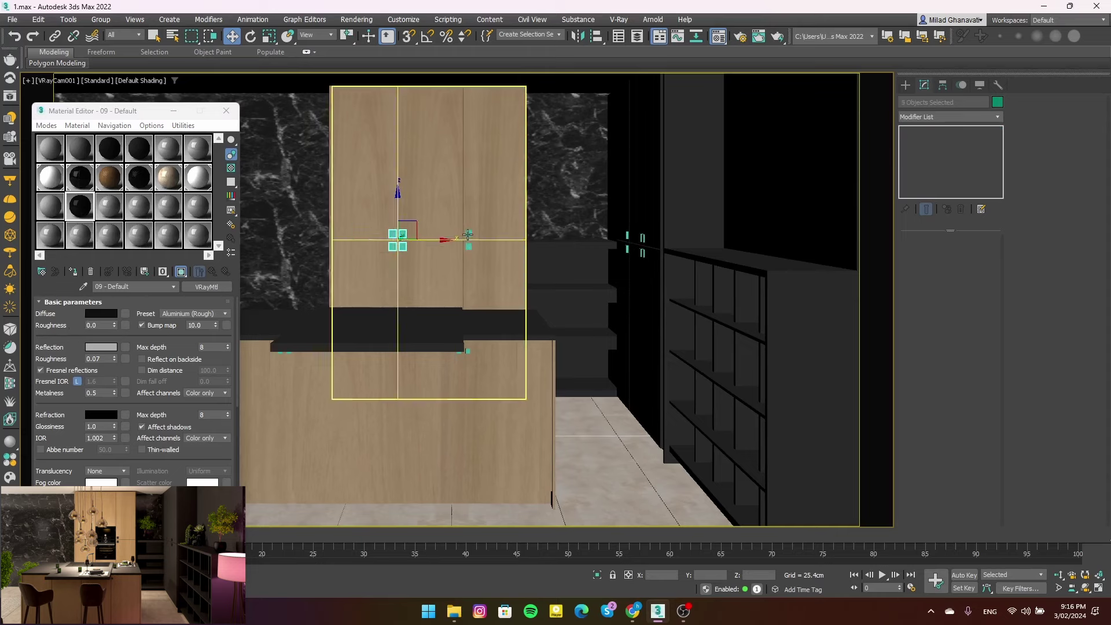
left_click(641, 253)
key("z")
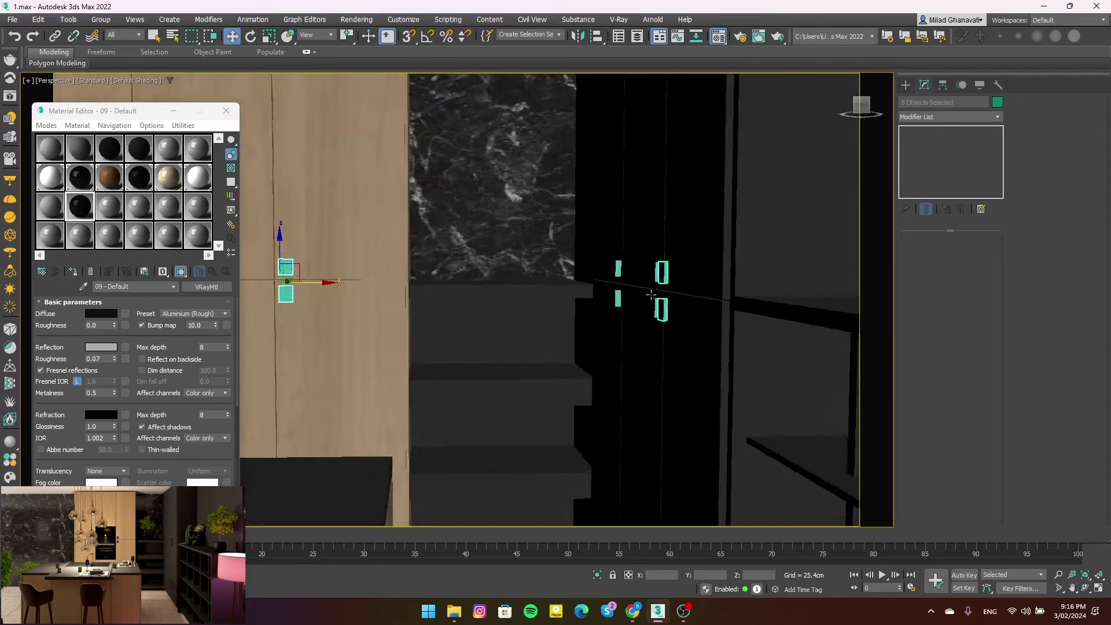
mouse_move(575, 281)
middle_mouse_down("alt")
mouse_move(610, 248)
mouse_move(675, 350)
mouse_move(699, 271)
middle_mouse_up("alt")
left_click(609, 247, "ctrl")
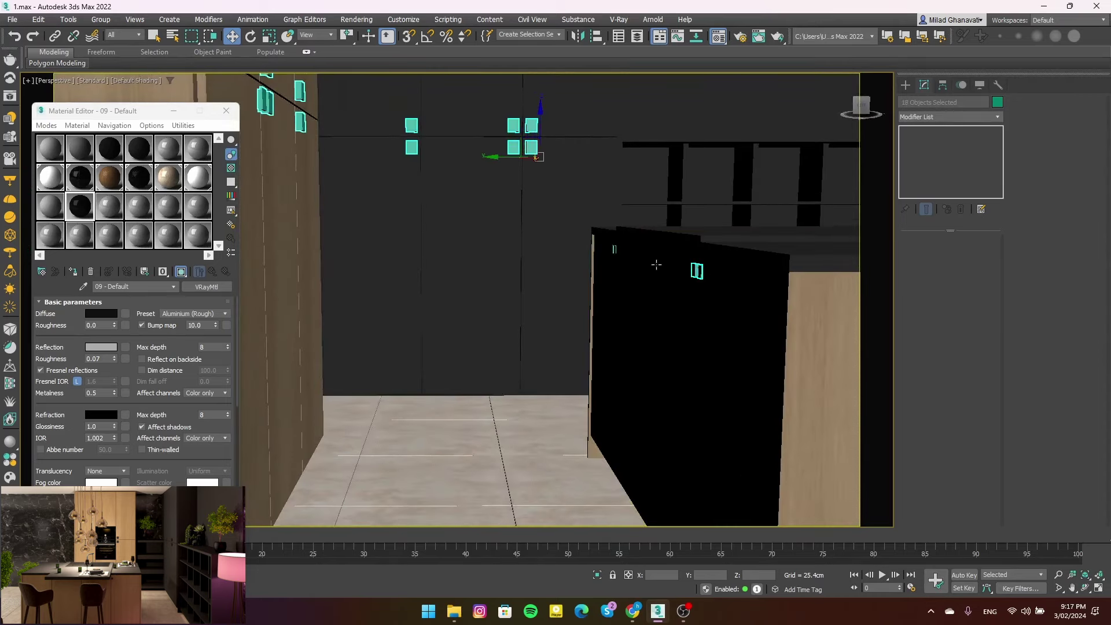
left_click(612, 248, "ctrl")
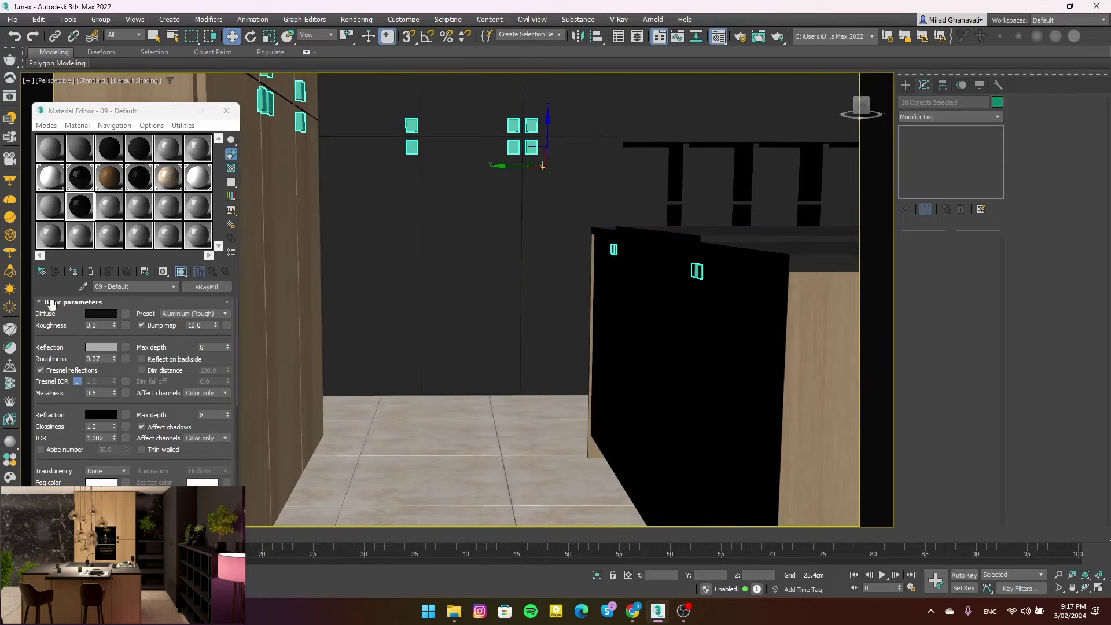
key("c")
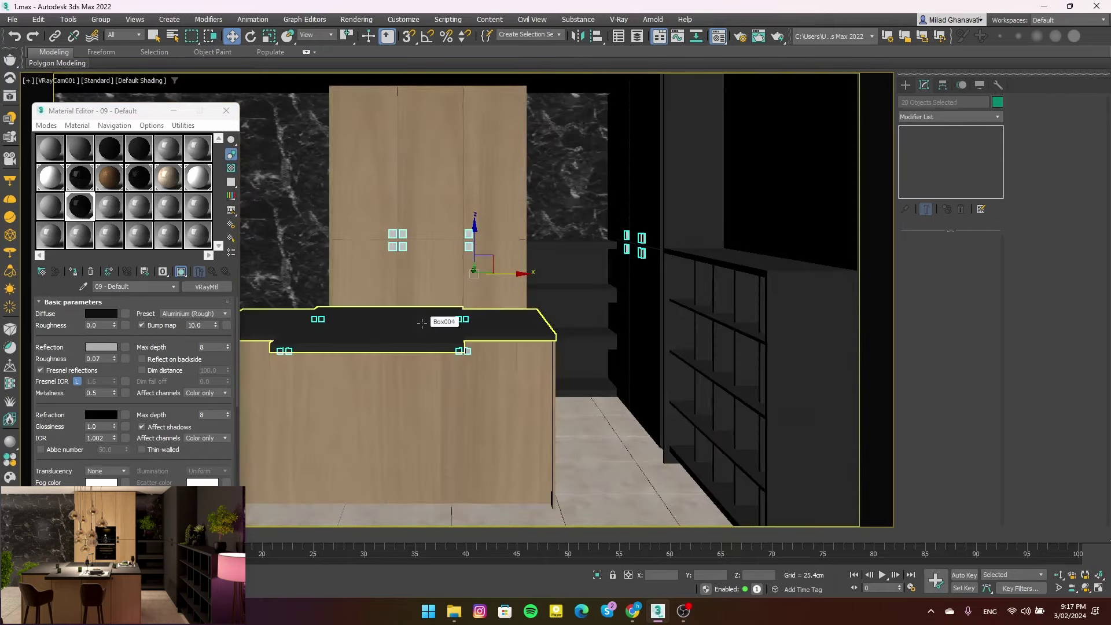
left_click(226, 111)
Run two Shift+Q test renders of the kitchen, stopping each and closing the render window
left_click(310, 255)
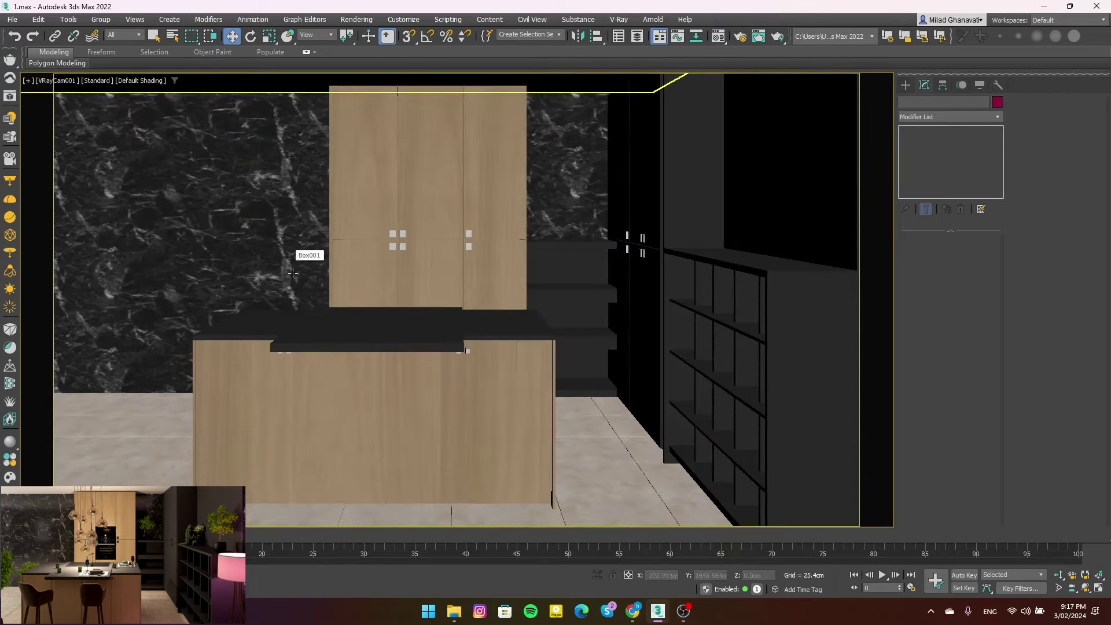
key("shift+q")
middle_click_drag(363, 301, 453, 317)
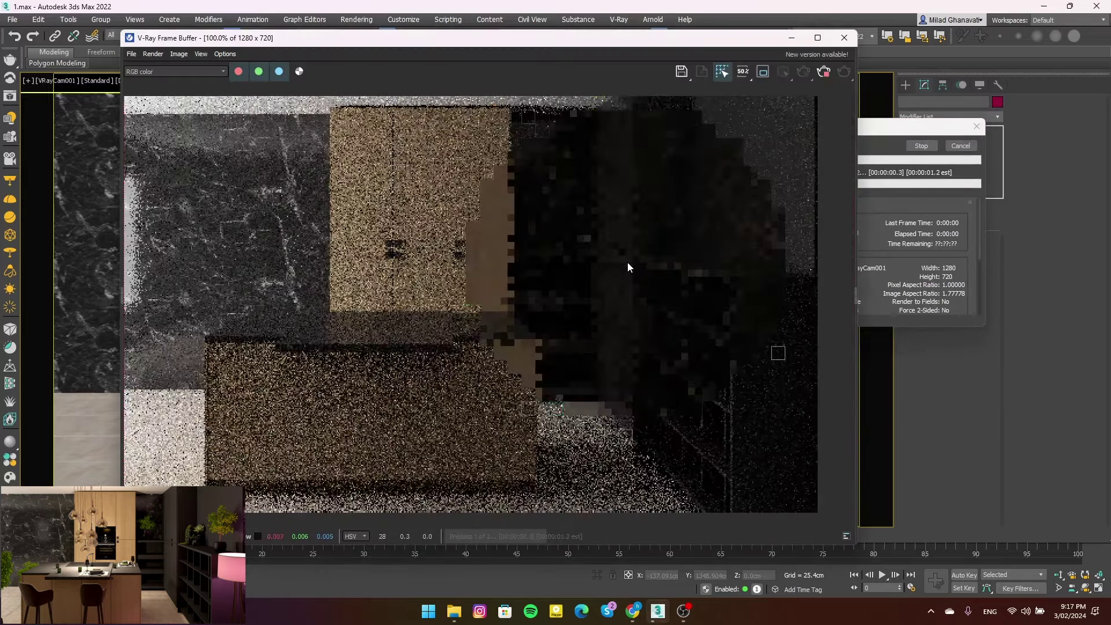
left_click(907, 145)
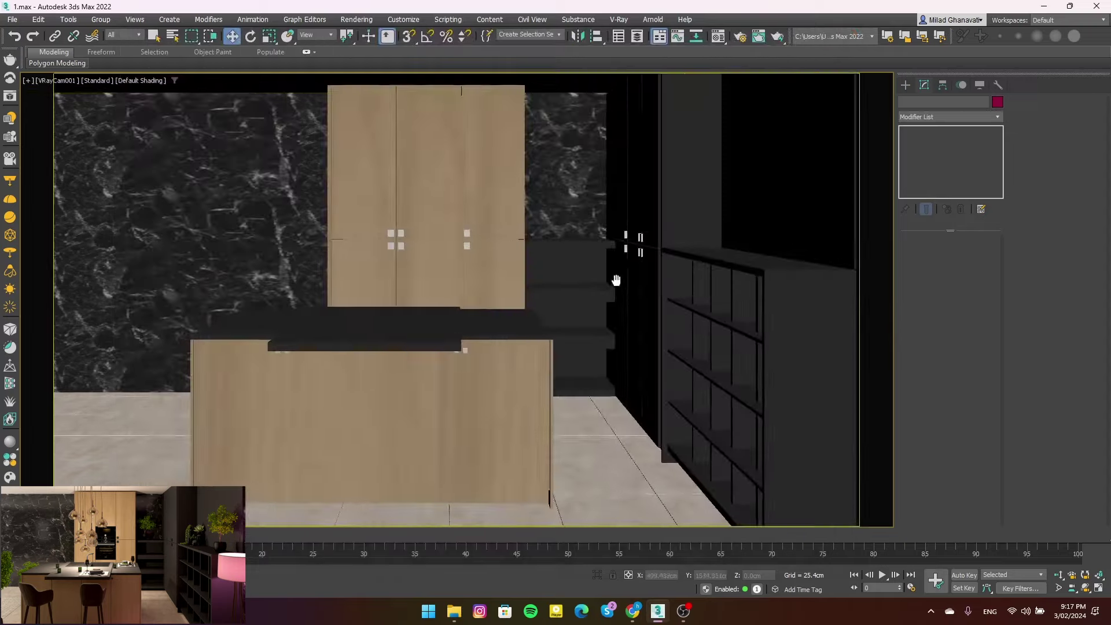
middle_click_drag(579, 284, 562, 300)
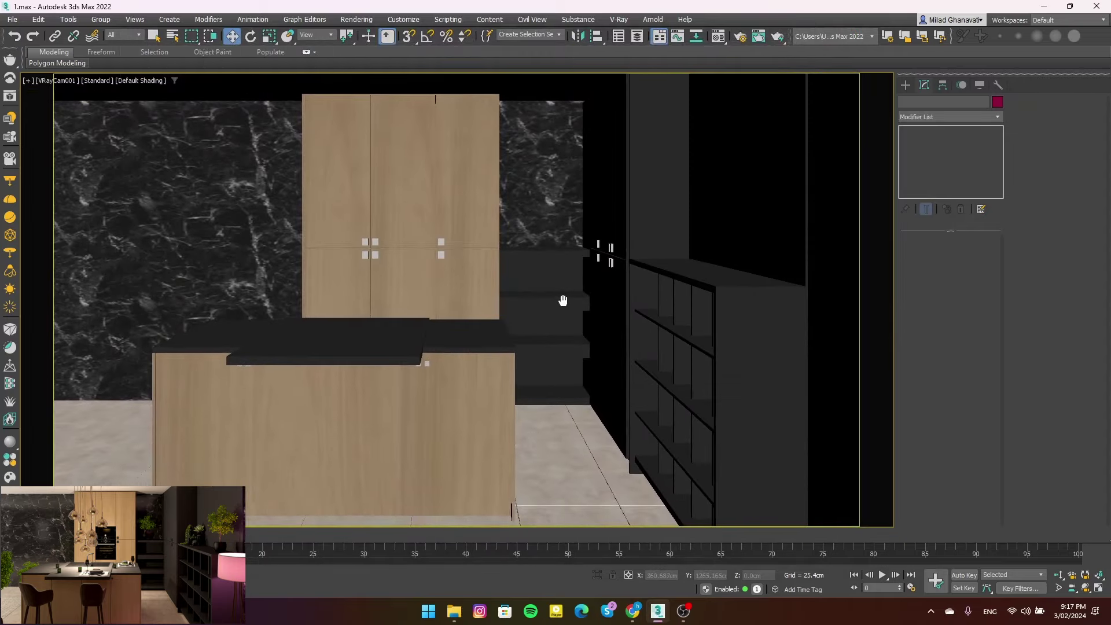
left_click(628, 469)
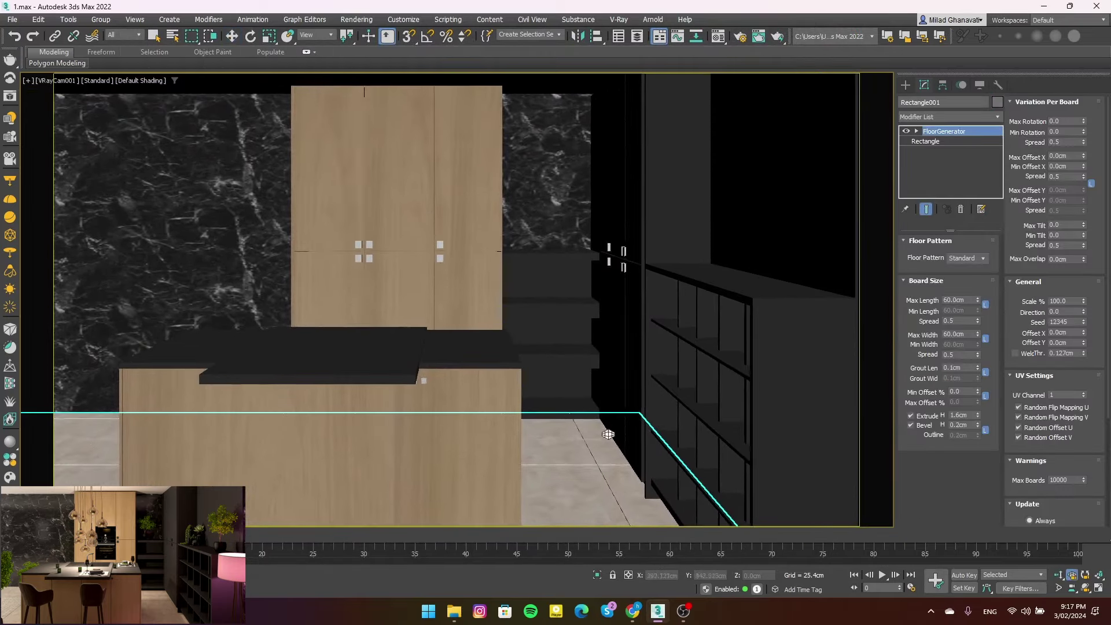
mouse_move(607, 434)
middle_mouse_down()
mouse_move(585, 349)
mouse_move(576, 377)
middle_mouse_up()
key("w")
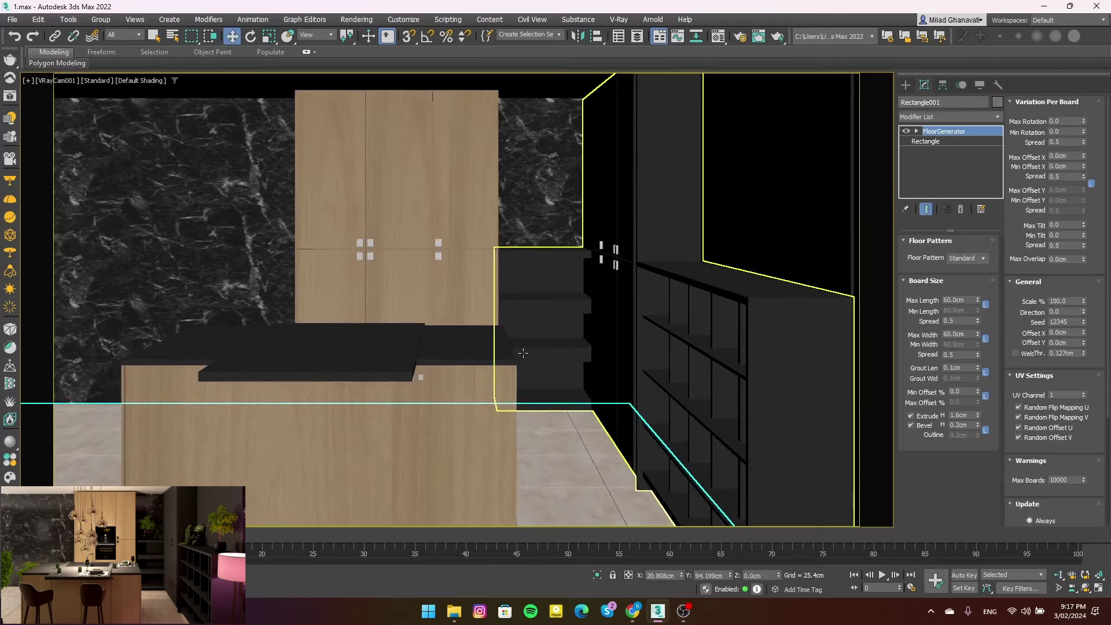
key("shift+q")
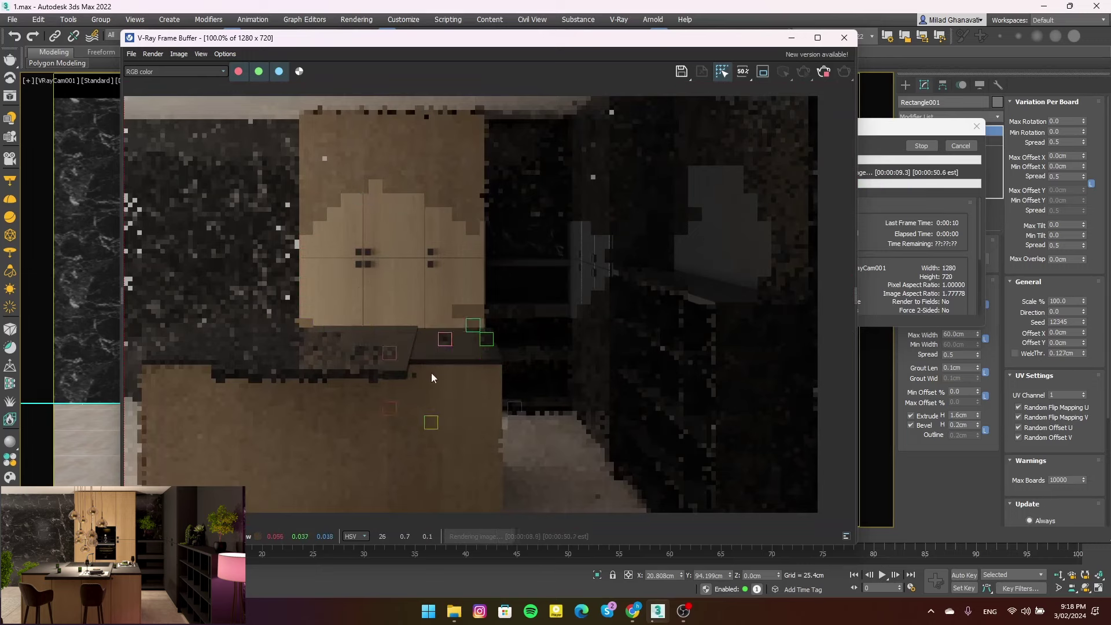
left_click(920, 146)
left_click(845, 38)
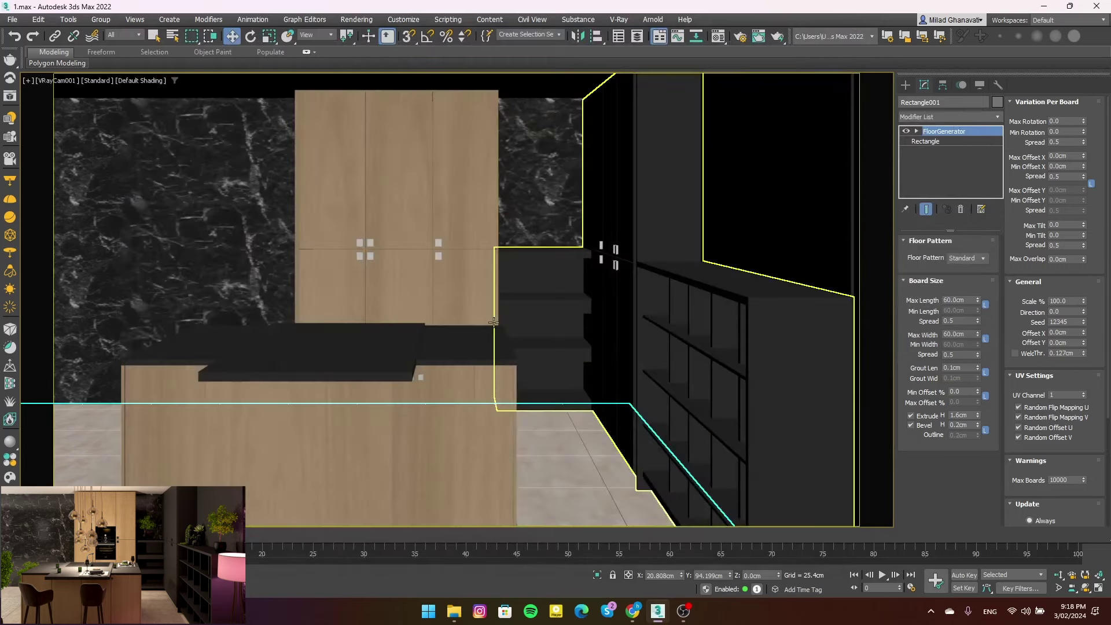
left_click(560, 356)
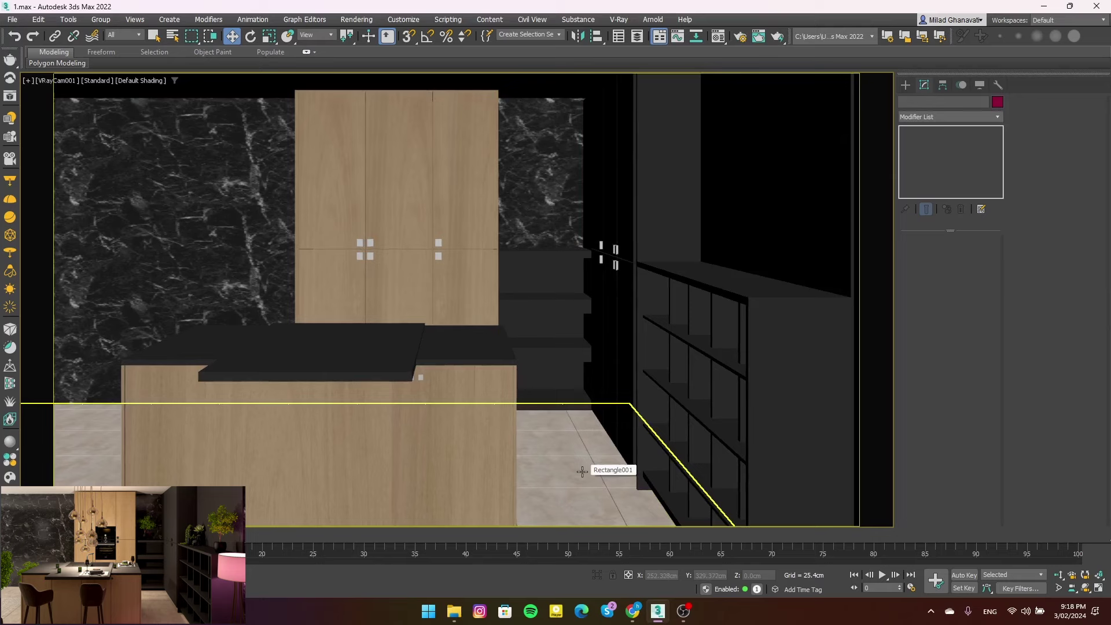
Hide the ceiling slab in Perspective view and orbit to look down into the room
key("p")
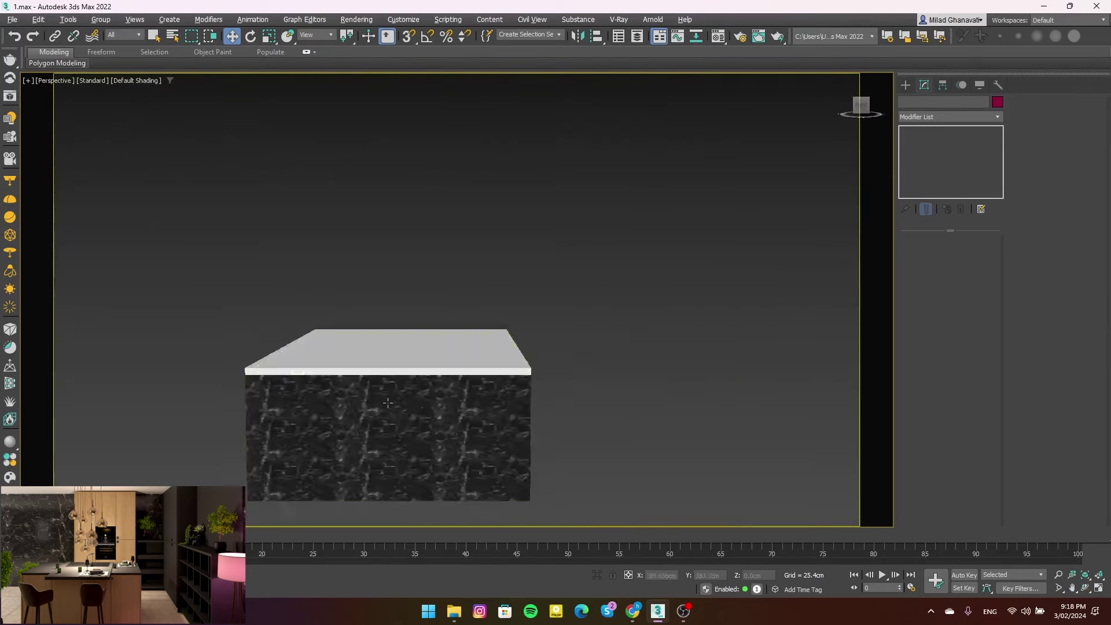
left_click(427, 408)
right_click(424, 406)
left_click(447, 362)
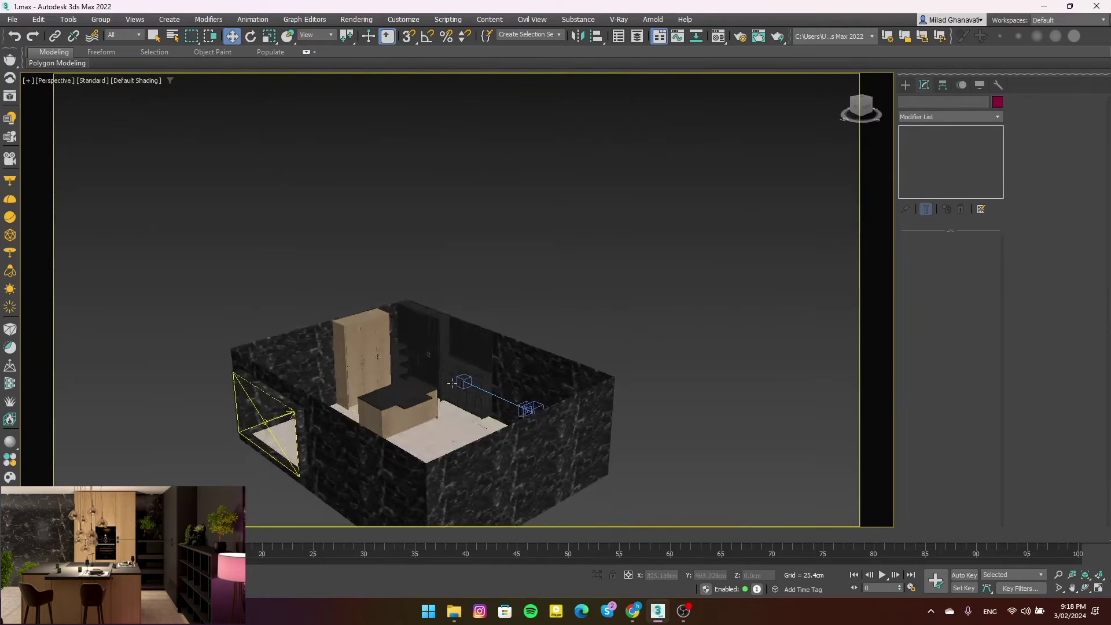
middle_click_drag(446, 361, 456, 610, "alt")
left_click(456, 611)
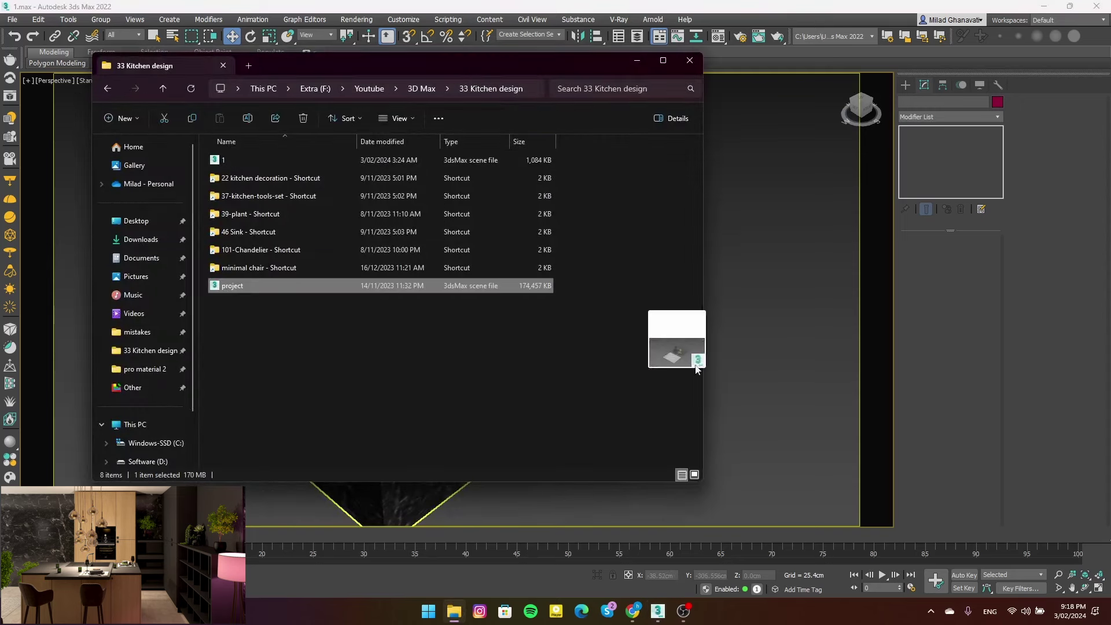
Merge project.max into the scene, dismissing the Missing DLLs and Scene Converter prompts
left_click_drag(229, 290, 752, 370)
left_click(769, 389)
left_click(670, 396)
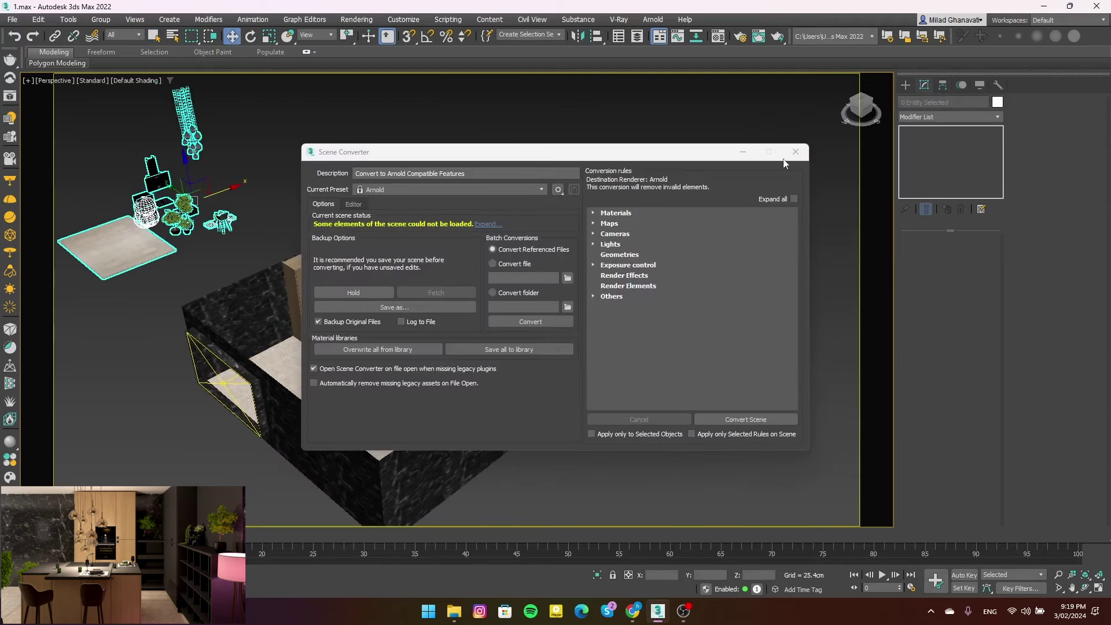
left_click(790, 155)
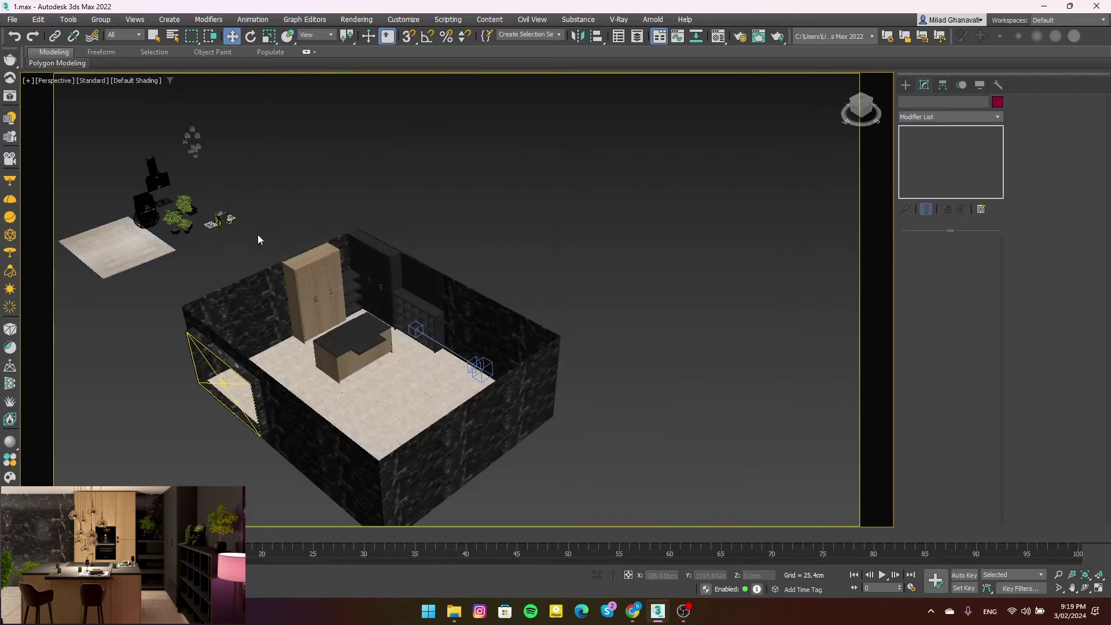
Place the merged furnishings, then lower the rug onto the floor in wireframe Left view
left_click(267, 255)
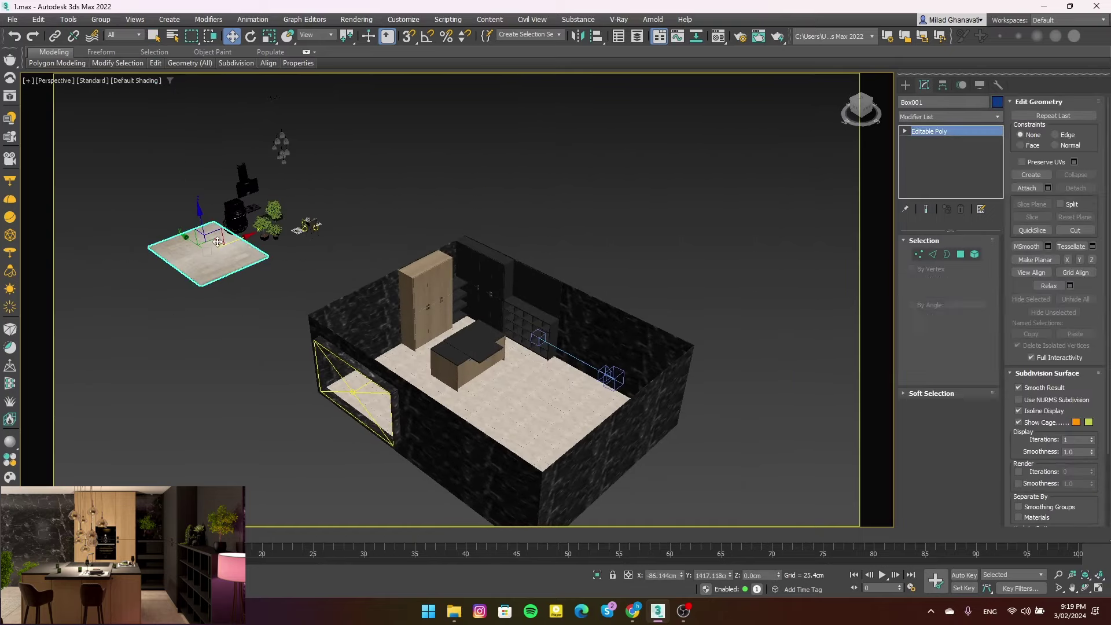
left_click(428, 384)
key("f")
key("z")
key("l")
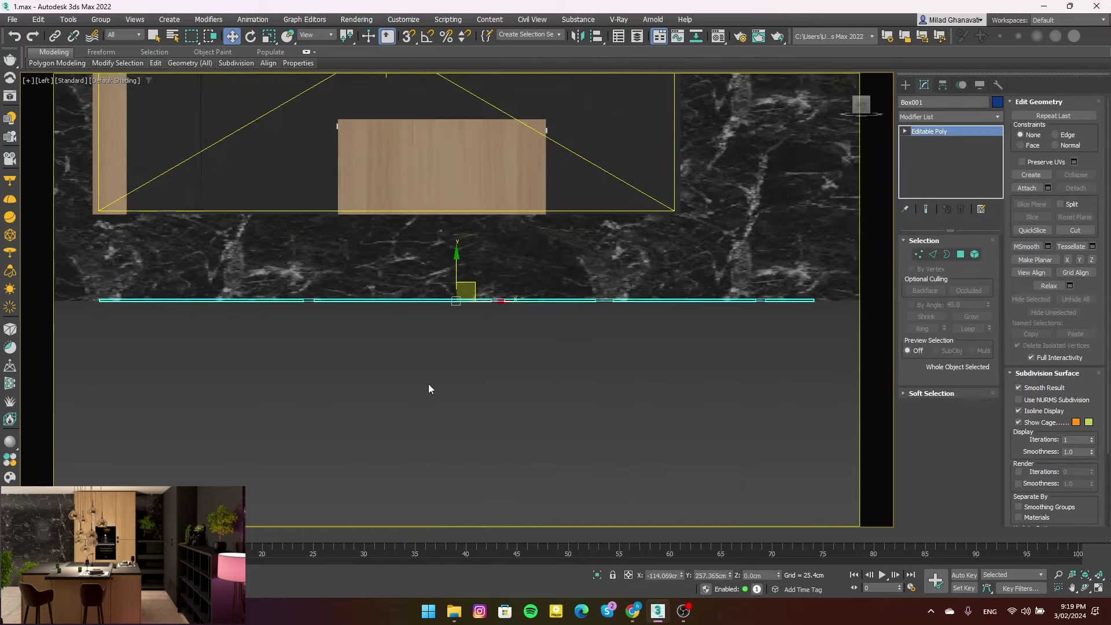
key("F3")
left_click_drag(533, 310, 533, 303)
scroll(533, 302, "up", 3)
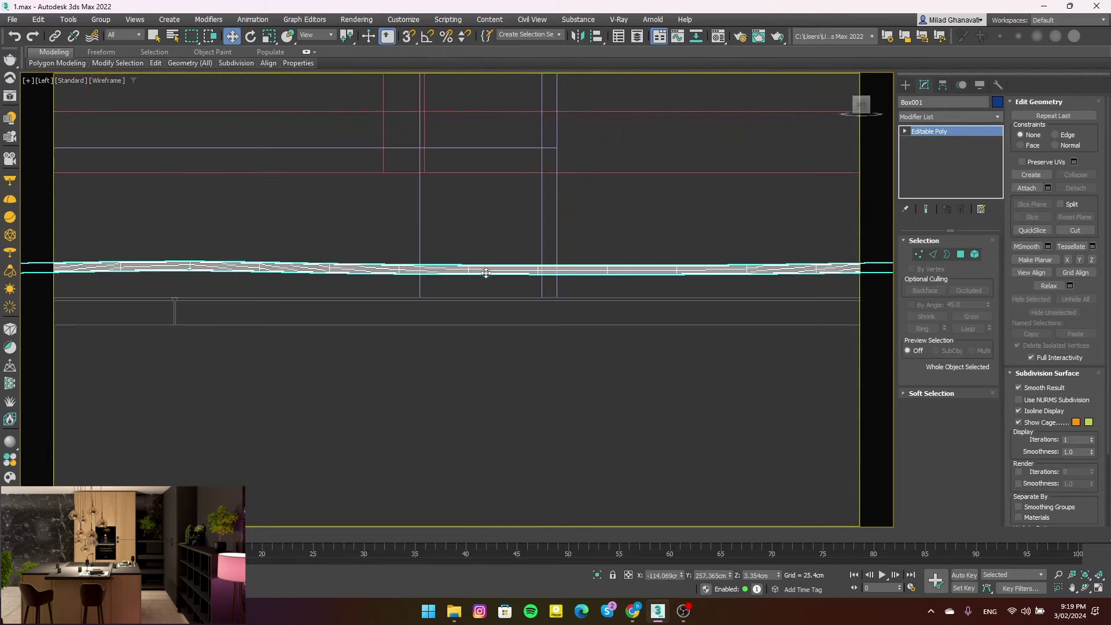
scroll(479, 285, "up", 5)
left_click_drag(472, 292, 434, 307)
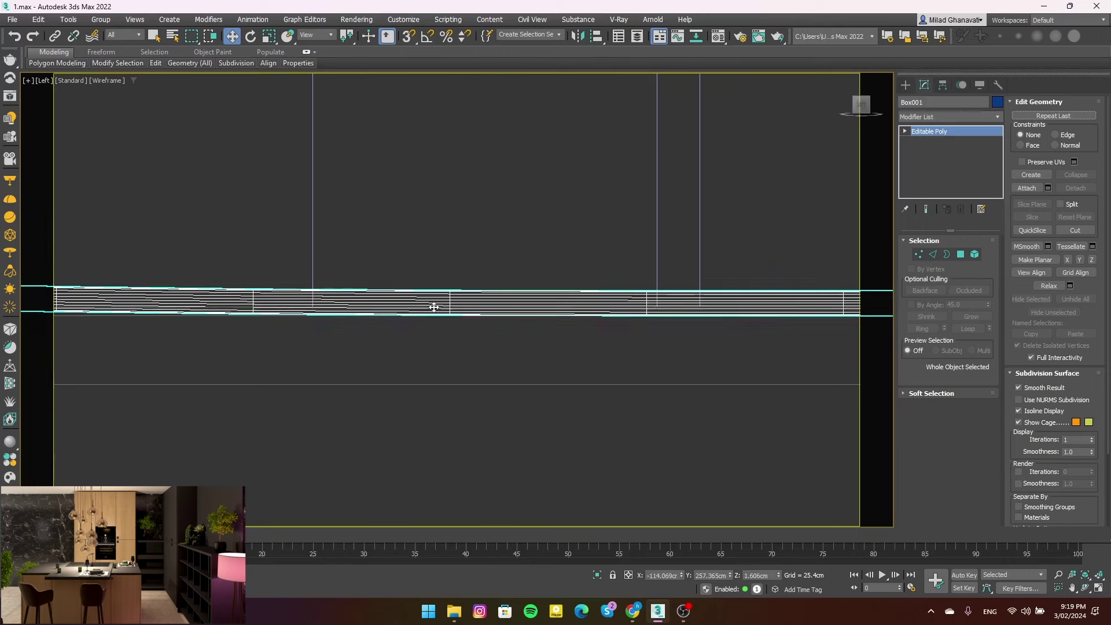
scroll(259, 311, "down", 3)
key("r")
scroll(370, 191, "up", 3)
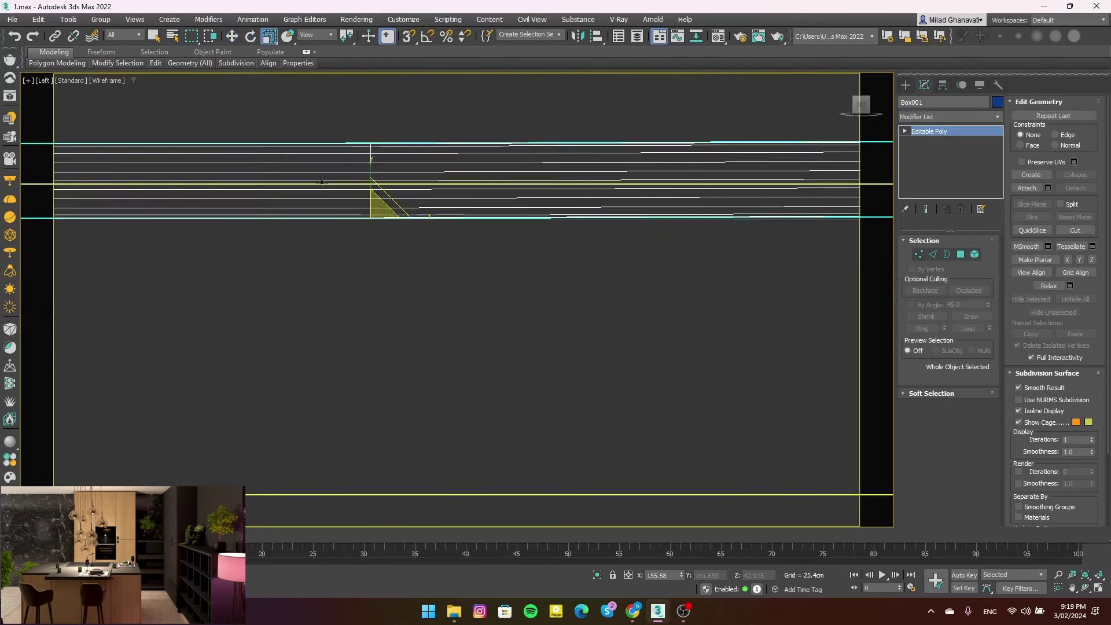
scroll(390, 196, "up", 2)
left_click(418, 135)
scroll(417, 135, "down", 5)
Reselect the rug and check its height from the Perspective view
key("p")
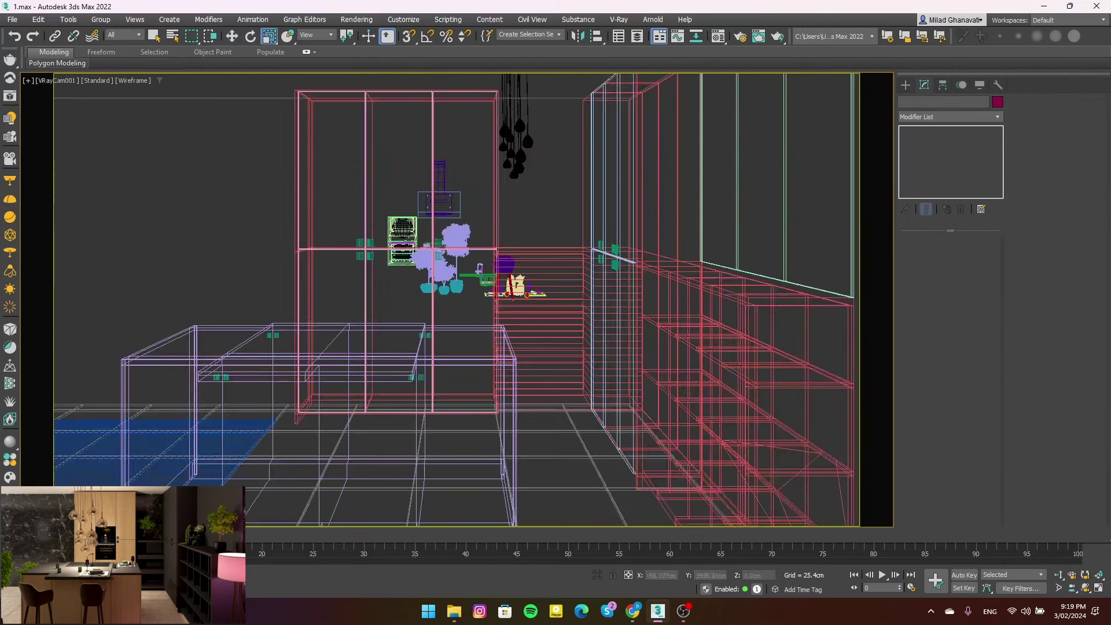
scroll(260, 355, "up", 4)
middle_click_drag(427, 307, 348, 260, "alt")
left_click(317, 247)
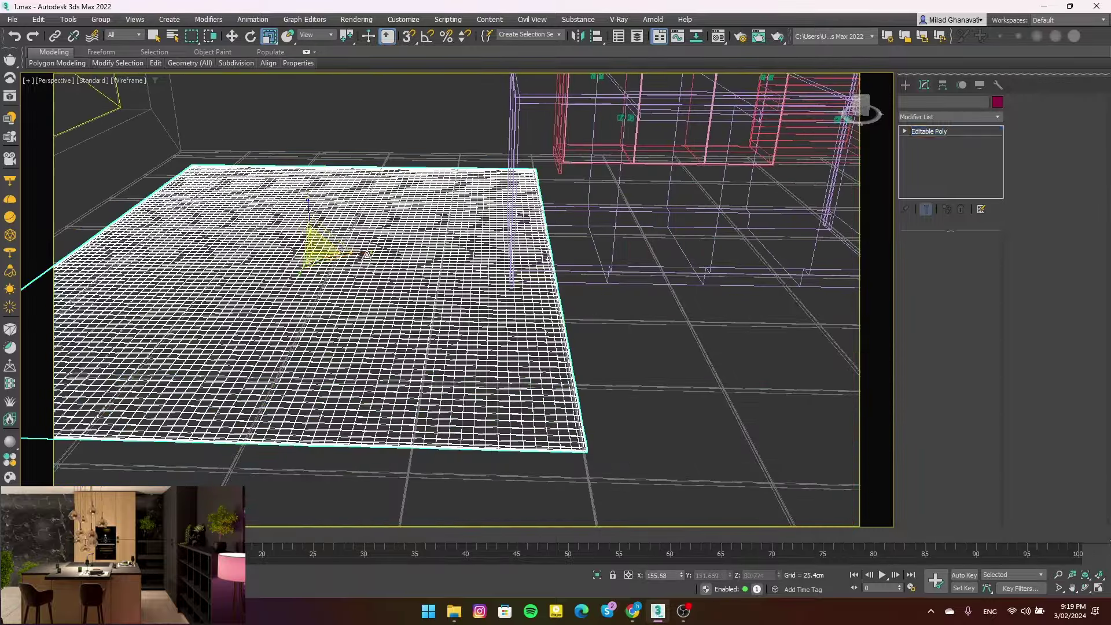
key("w")
scroll(359, 257, "down", 2)
scroll(347, 249, "down", 2)
scroll(342, 237, "down", 3)
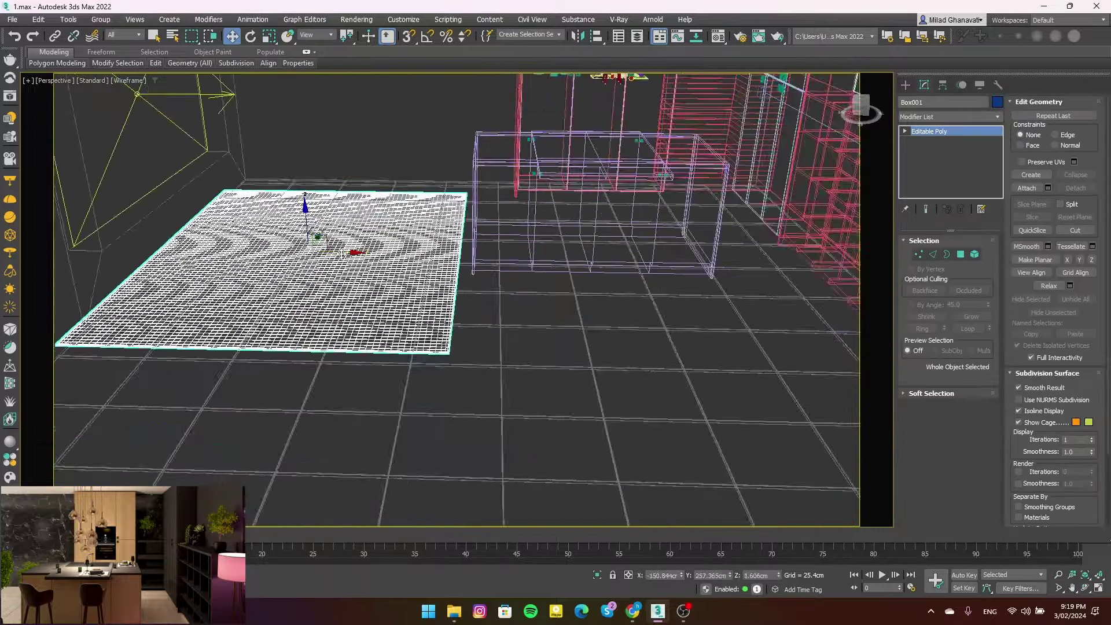
middle_click_drag(341, 238, 417, 200, "alt")
scroll(340, 232, "down", 3)
left_click(391, 227)
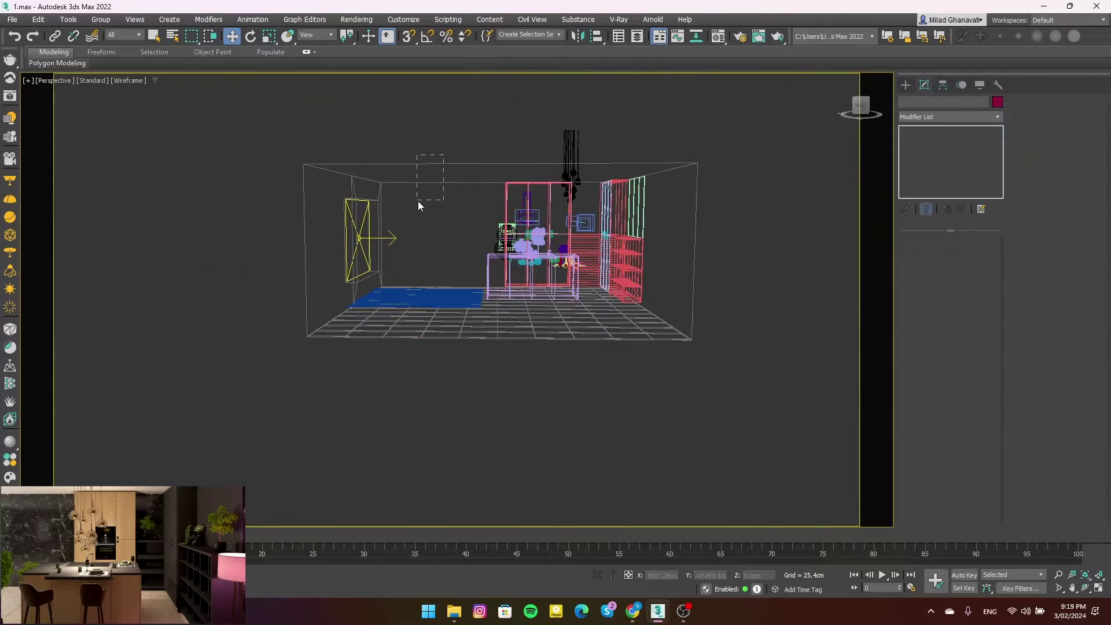
Orbit down into the shaded room to view the rug, loose furniture and pendant lamps
mouse_move(427, 148)
middle_mouse_down("alt")
mouse_move(423, 266)
mouse_move(393, 255)
middle_mouse_up("alt")
left_click(428, 290)
mouse_move(393, 254)
left_mouse_down()
mouse_move(373, 267)
mouse_move(403, 293)
left_mouse_up()
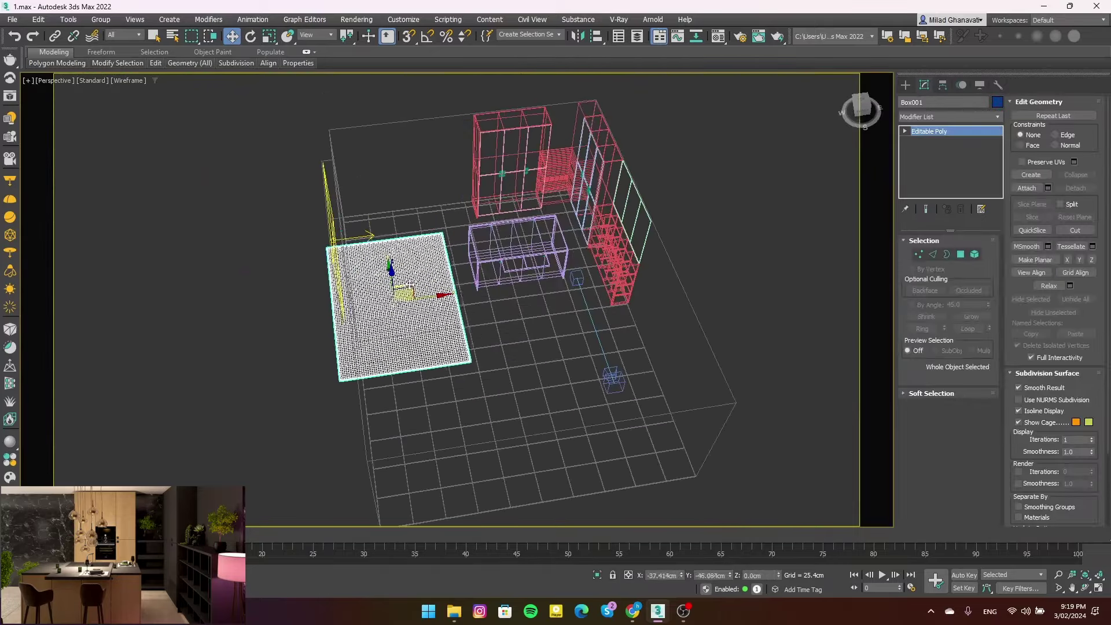
mouse_move(404, 294)
middle_mouse_down("alt")
mouse_move(397, 255)
mouse_move(408, 260)
mouse_move(414, 245)
mouse_move(385, 255)
mouse_move(352, 322)
mouse_move(366, 318)
middle_mouse_up("alt")
left_click(397, 256)
key("F3")
scroll(284, 266, "up", 4)
mouse_move(272, 280)
middle_mouse_down("alt")
mouse_move(258, 329)
mouse_move(519, 436)
mouse_move(536, 427)
mouse_move(434, 348)
middle_mouse_up("alt")
Move the barstool against the island and scale it so its legs reach the floor
key("t")
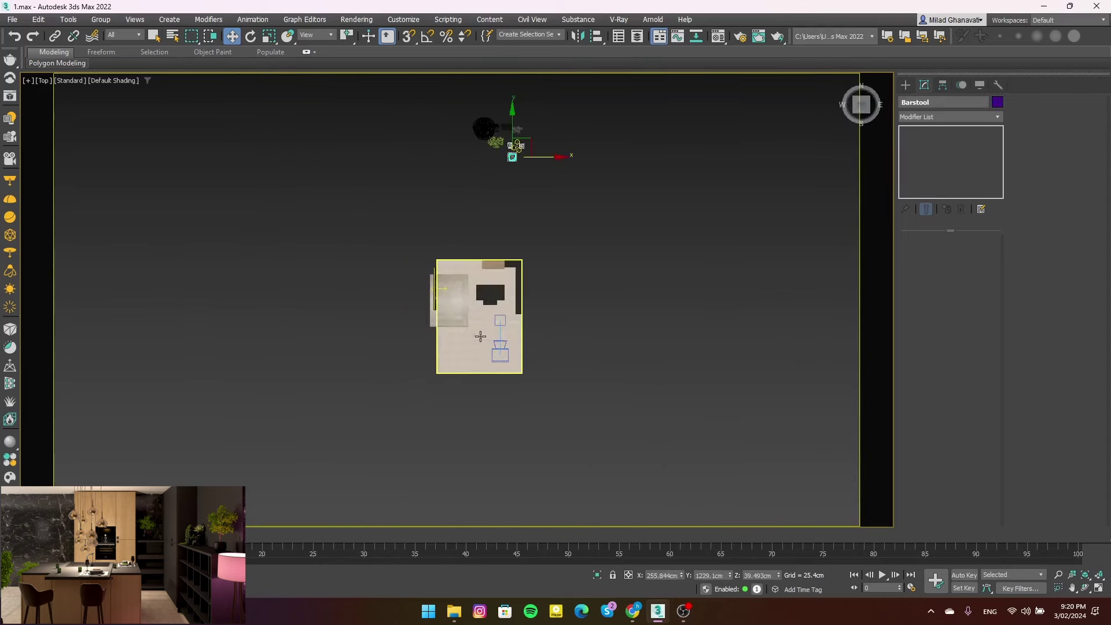
key("z")
left_click_drag(498, 354, 445, 293)
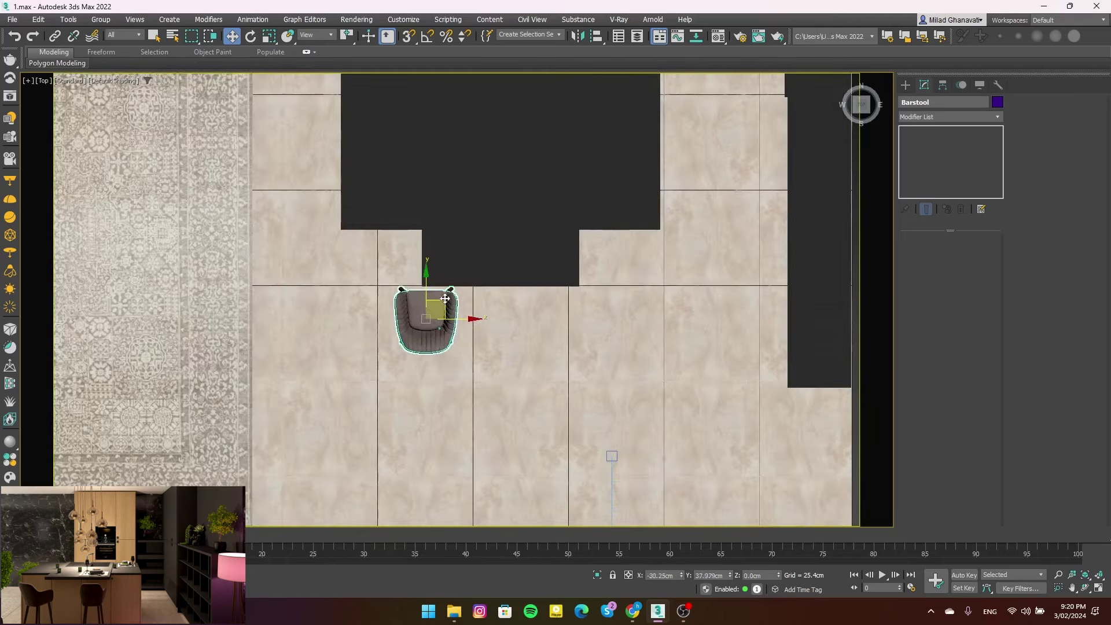
key("l")
key("z")
key("F3")
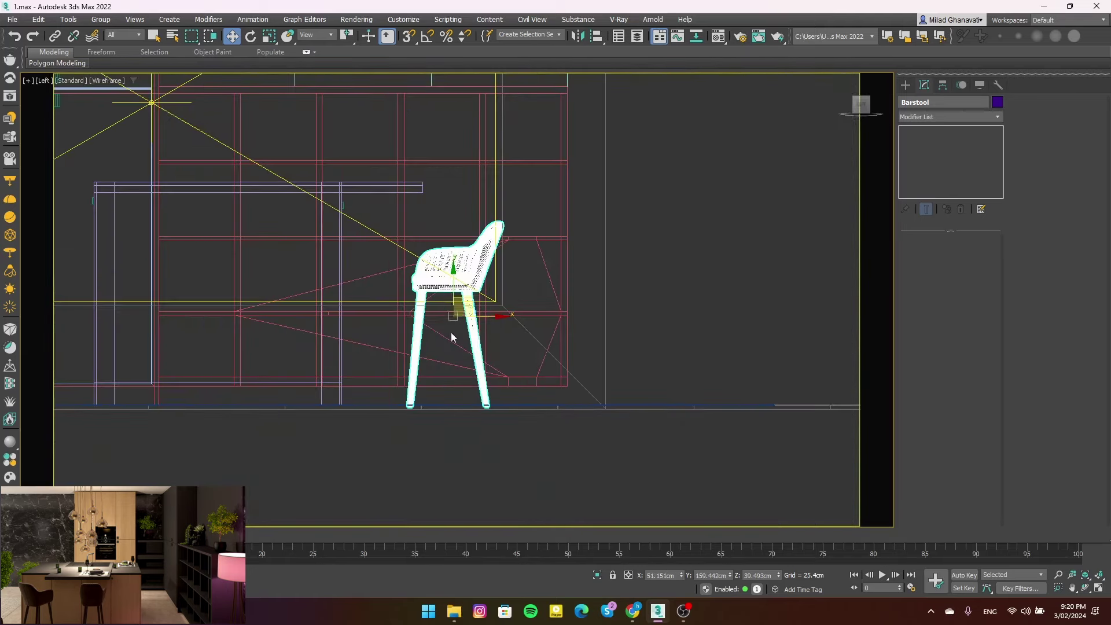
left_click_drag(453, 305, 454, 237)
key("w")
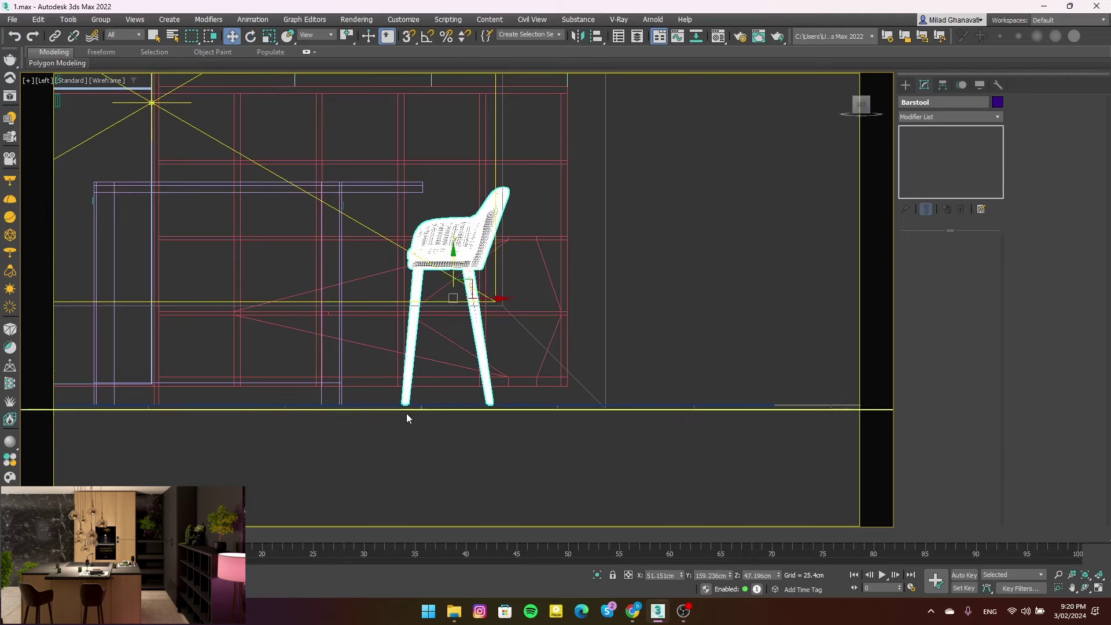
scroll(407, 418, "up", 5)
left_click_drag(394, 367, 392, 376)
Shift-drag a copy of the barstool, Barstool001, to its right in Top view
key("t")
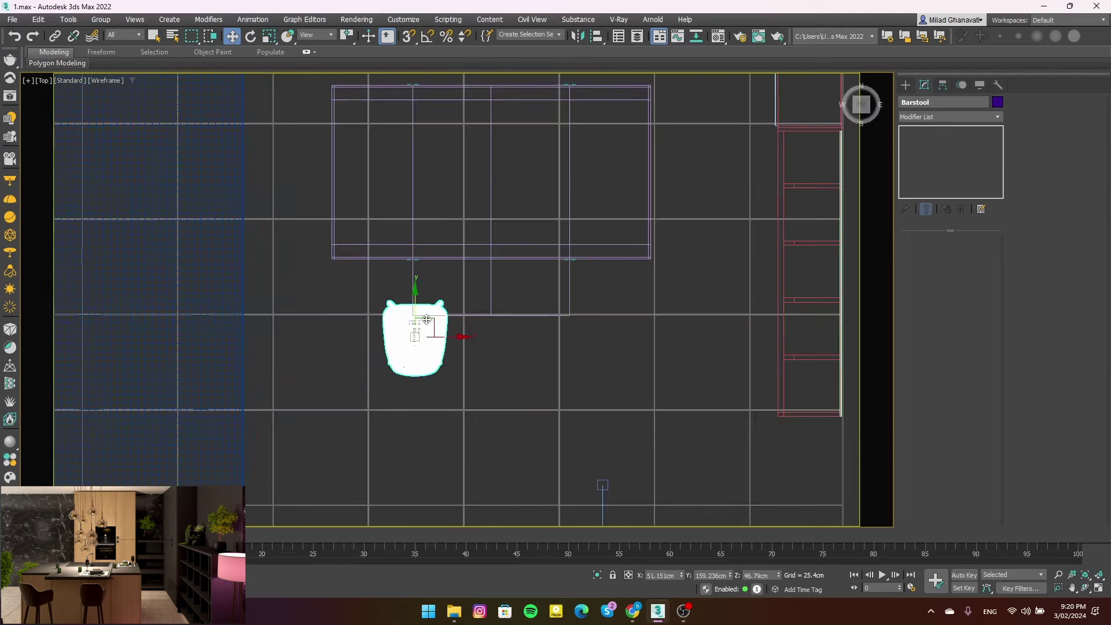
left_click_drag(435, 326, 564, 327, "shift")
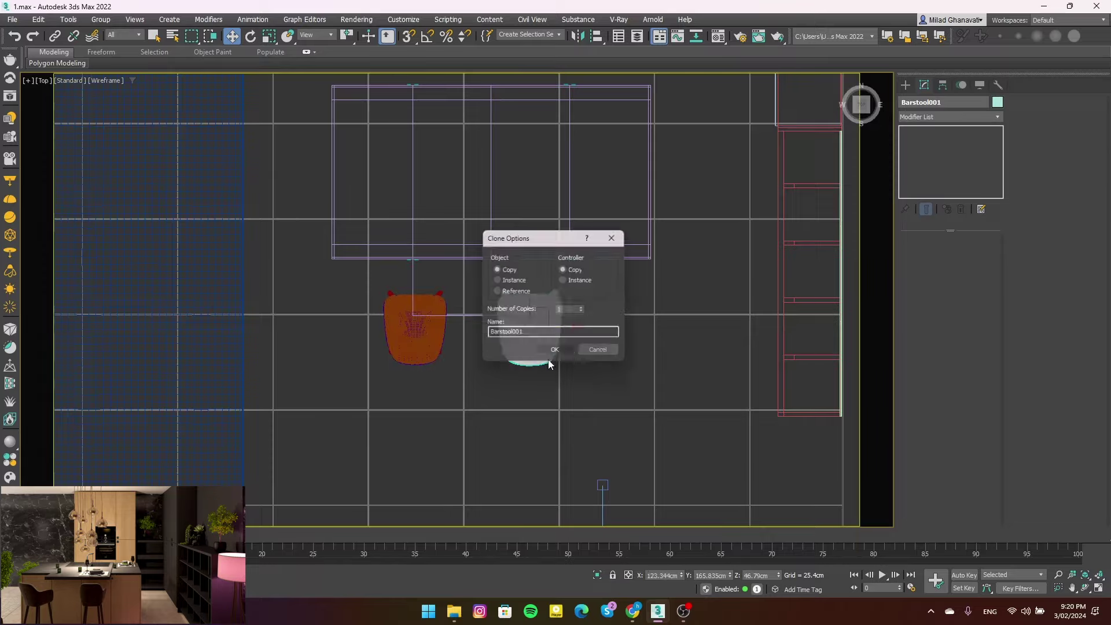
key("Return")
key("c")
key("p")
mouse_move(543, 356)
middle_mouse_down("alt")
mouse_move(455, 370)
mouse_move(404, 411)
mouse_move(348, 414)
middle_mouse_up("alt")
Reselect the barstools in shaded Perspective and orbit to check their placement
left_click(454, 371)
key("F3")
key("e")
key("w")
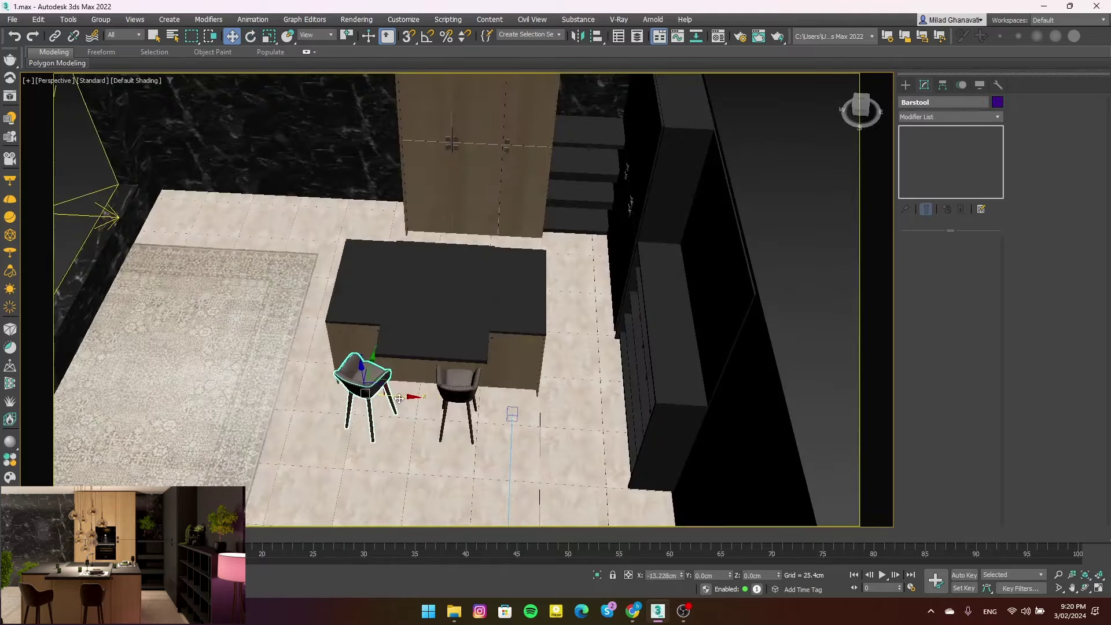
left_click(459, 384)
middle_click_drag(458, 384, 411, 379, "alt")
scroll(466, 379, "down", 5)
scroll(411, 379, "up", 5)
Select the pendant chandelier and frame it in the Left view
scroll(387, 357, "down", 5)
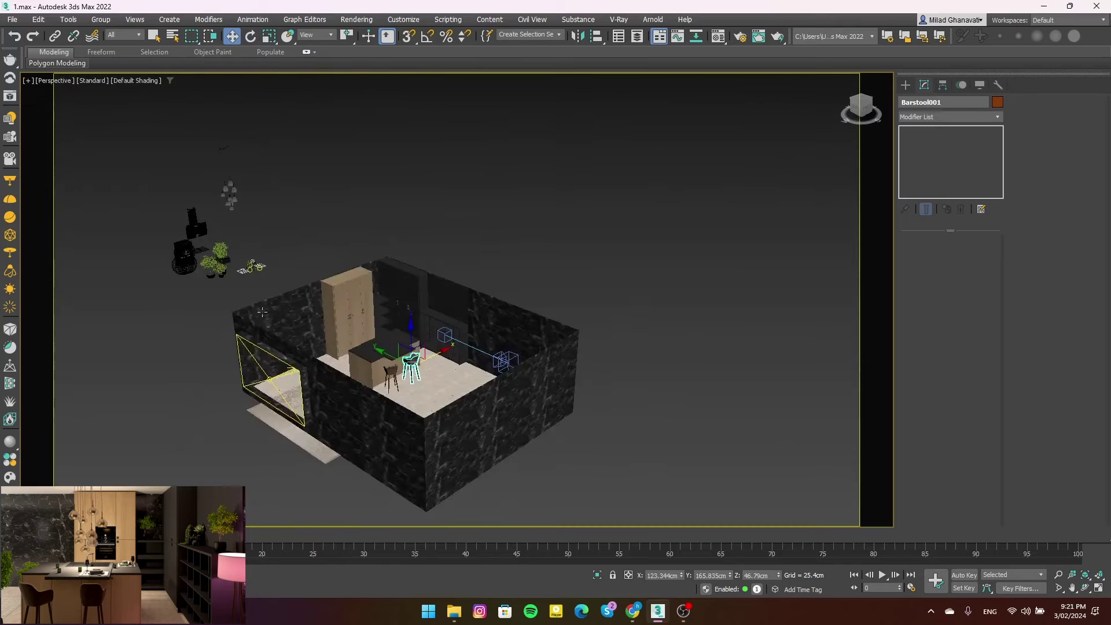
scroll(249, 283, "up", 2)
scroll(249, 283, "up", 2)
middle_click_drag(371, 240, 319, 238, "alt")
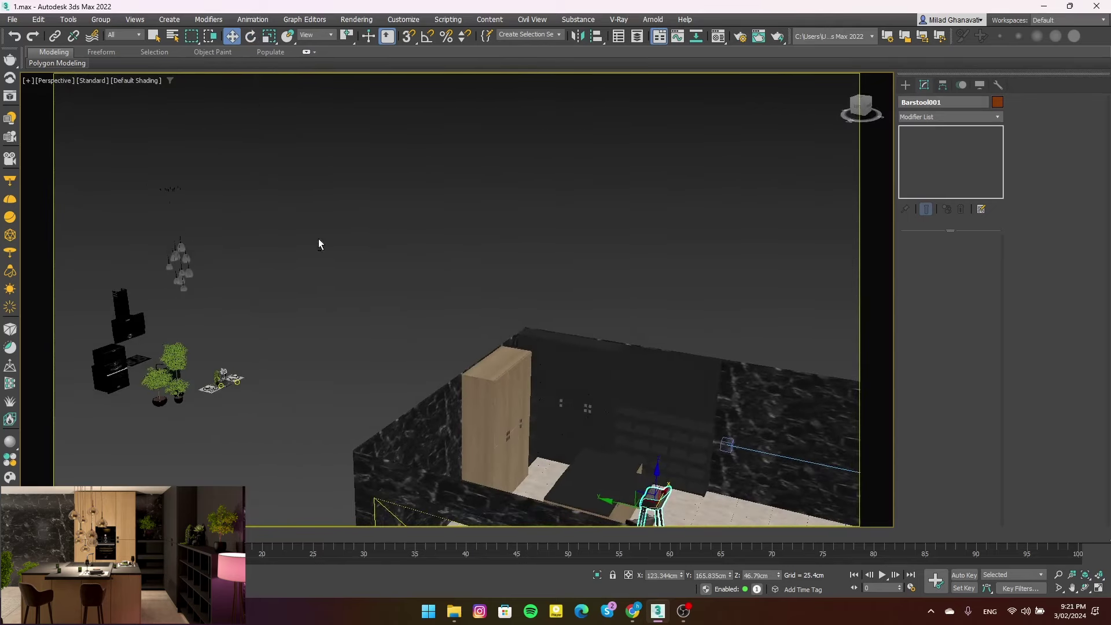
left_click_drag(251, 166, 169, 298)
key("f")
key("z")
scroll(248, 286, "down", 5)
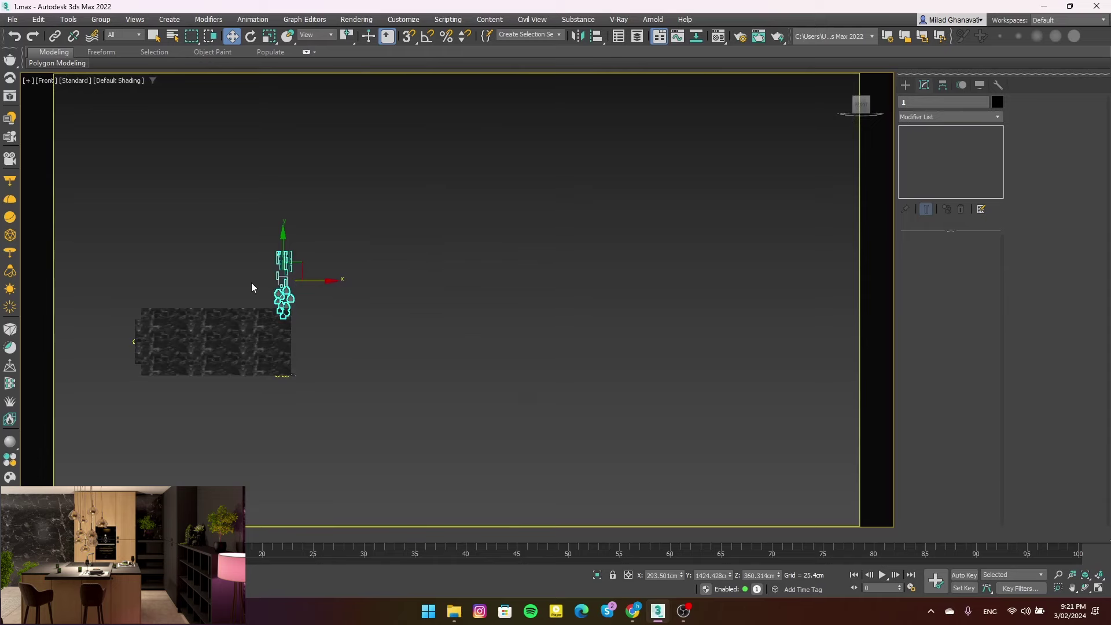
key("l")
scroll(342, 287, "down", 5)
key("z")
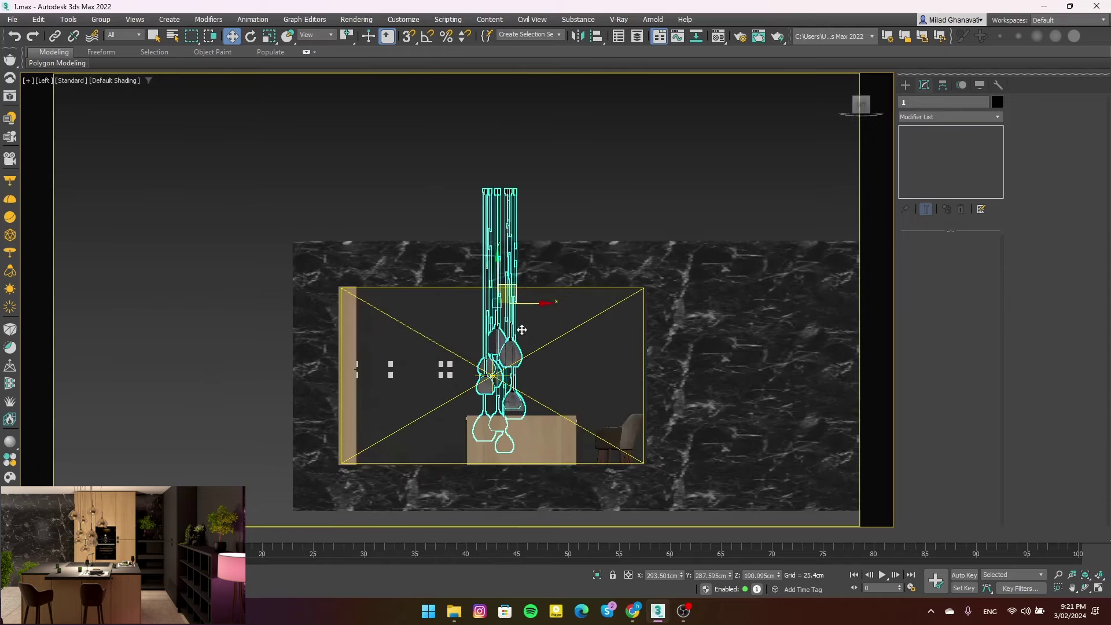
Move the chandelier so it hangs above the island
key("e")
key("r")
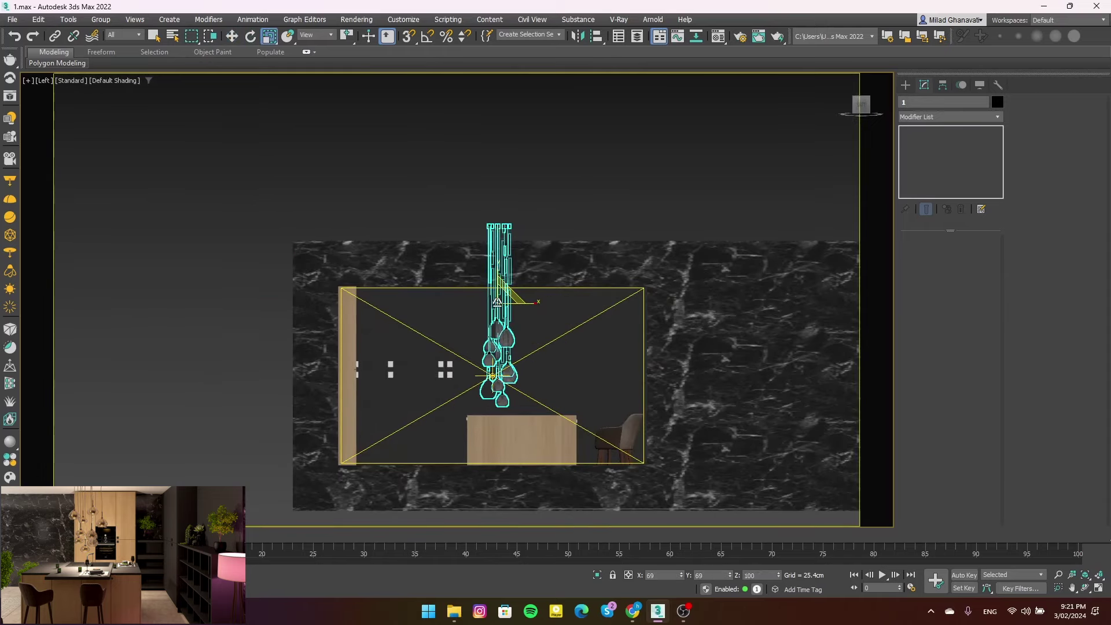
scroll(497, 302, "up", 5)
scroll(486, 278, "down", 4)
key("w")
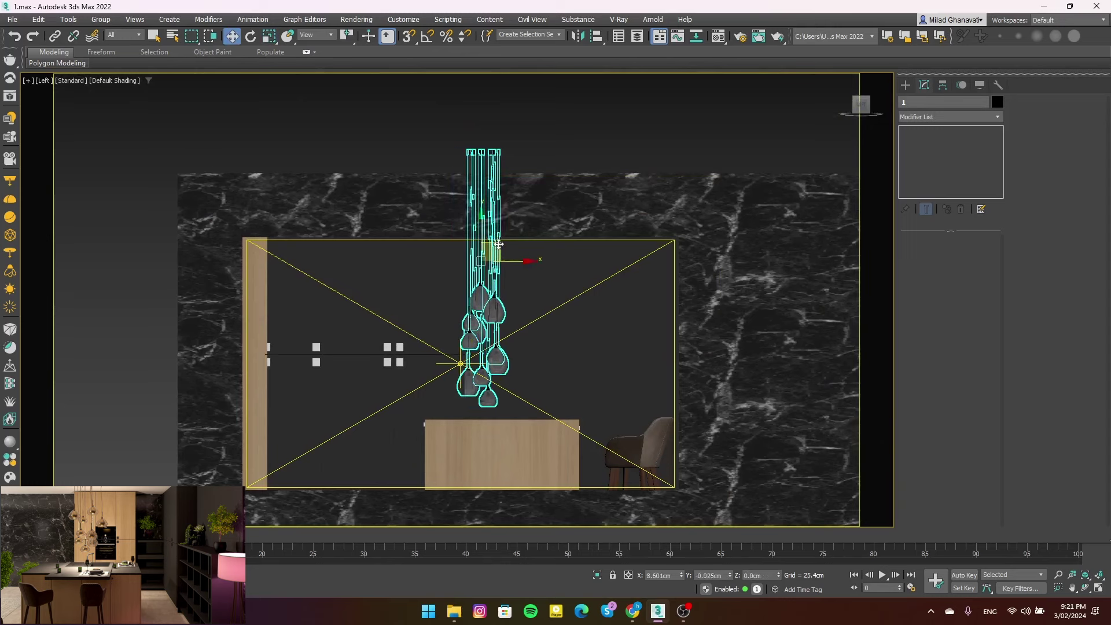
left_click_drag(482, 259, 508, 261)
Convert the chandelier to Editable Poly and ungroup it
right_click(501, 208)
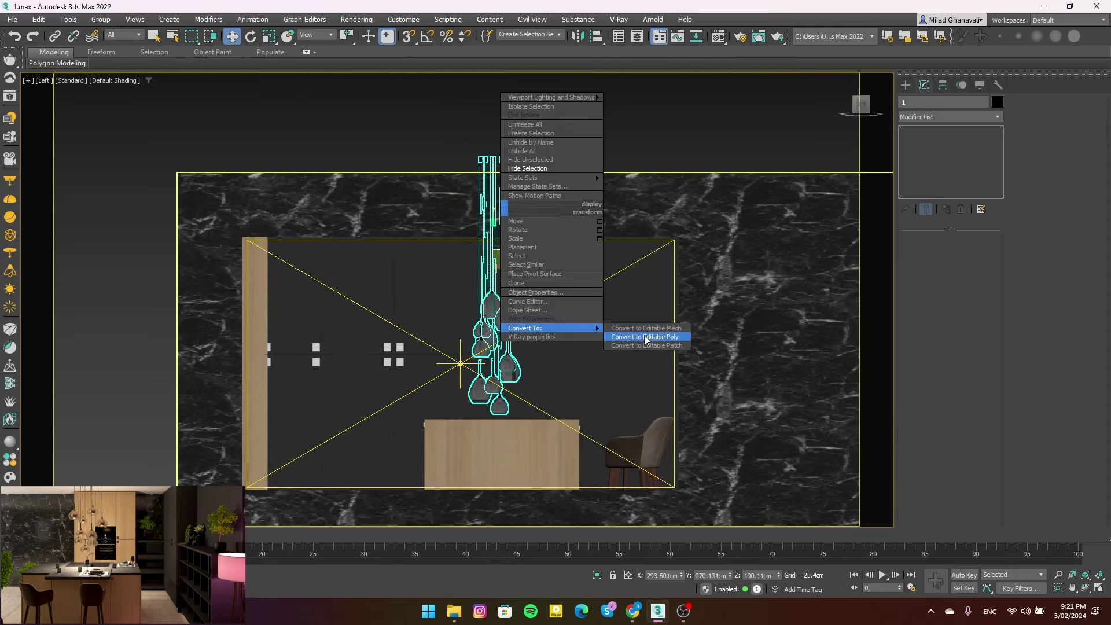
left_click(646, 337)
left_click(101, 19)
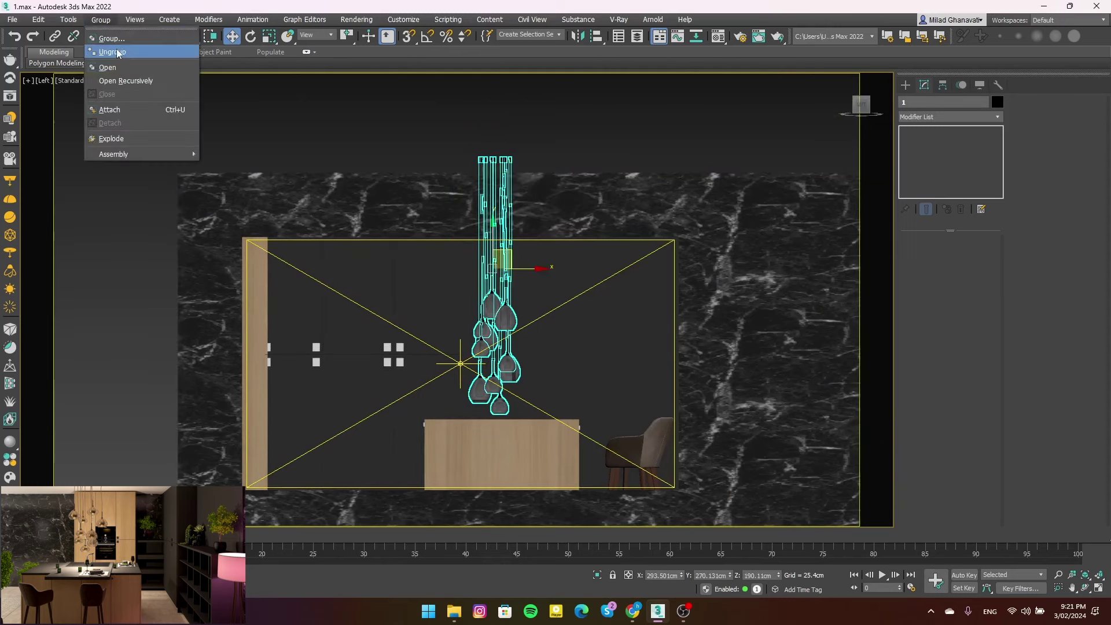
left_click(118, 53)
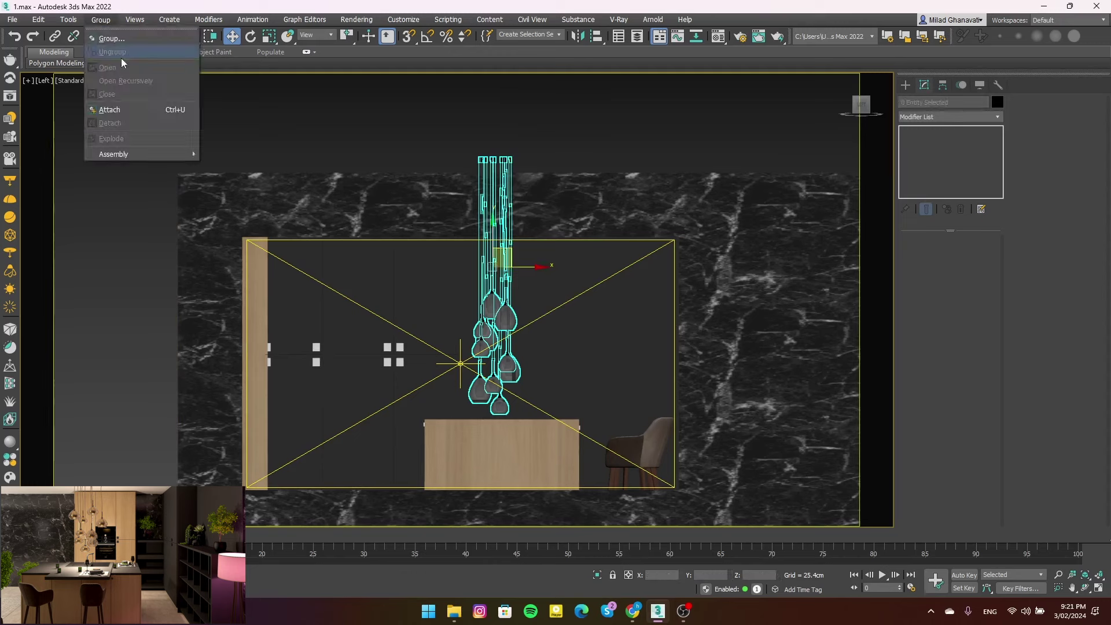
left_click(922, 119)
scroll(943, 178, "down", 5)
left_click(941, 171)
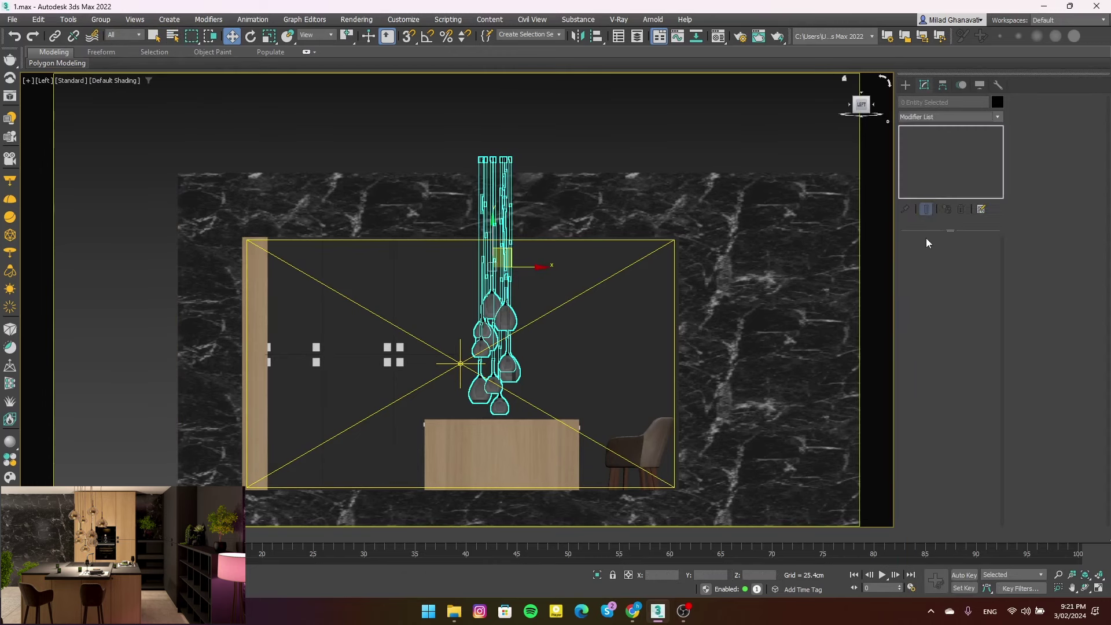
Select the chandelier's top mounting vertices and isolate the chandelier
key("1")
left_click_drag(575, 122, 422, 190)
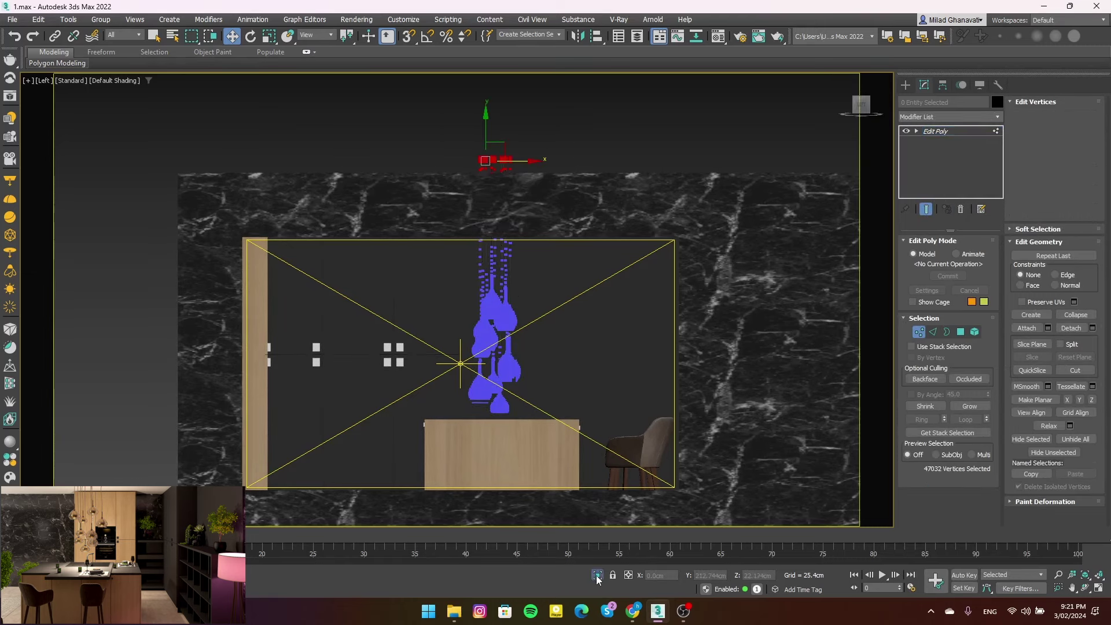
key("alt+q")
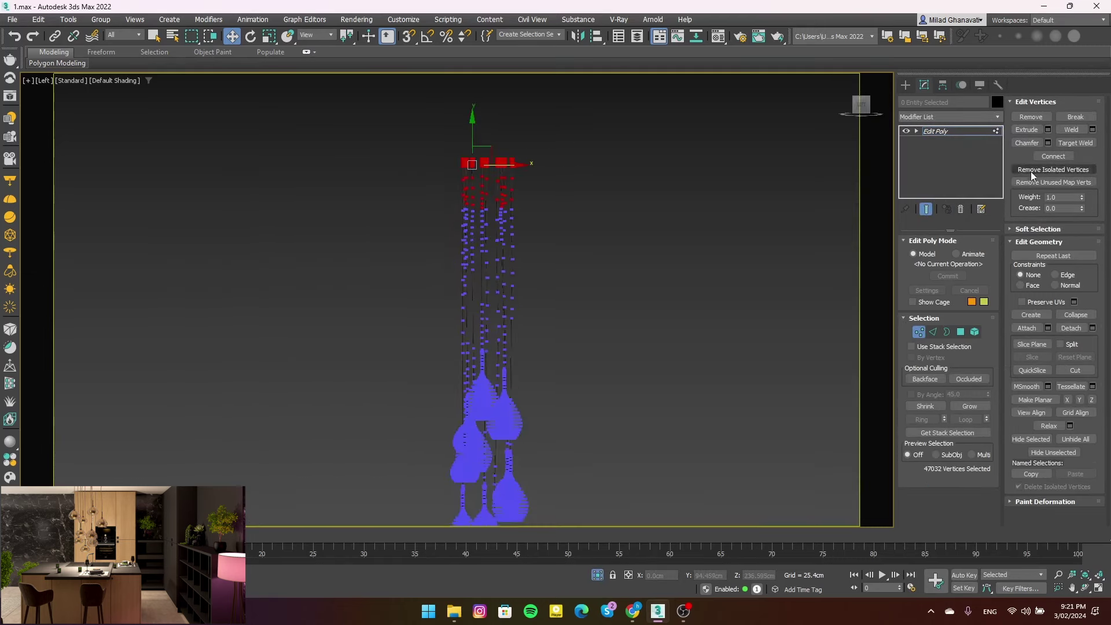
Enable Soft Selection with a 50.8 cm falloff and raise the top vertices to lengthen the cords
left_click(1036, 102)
left_click(931, 508)
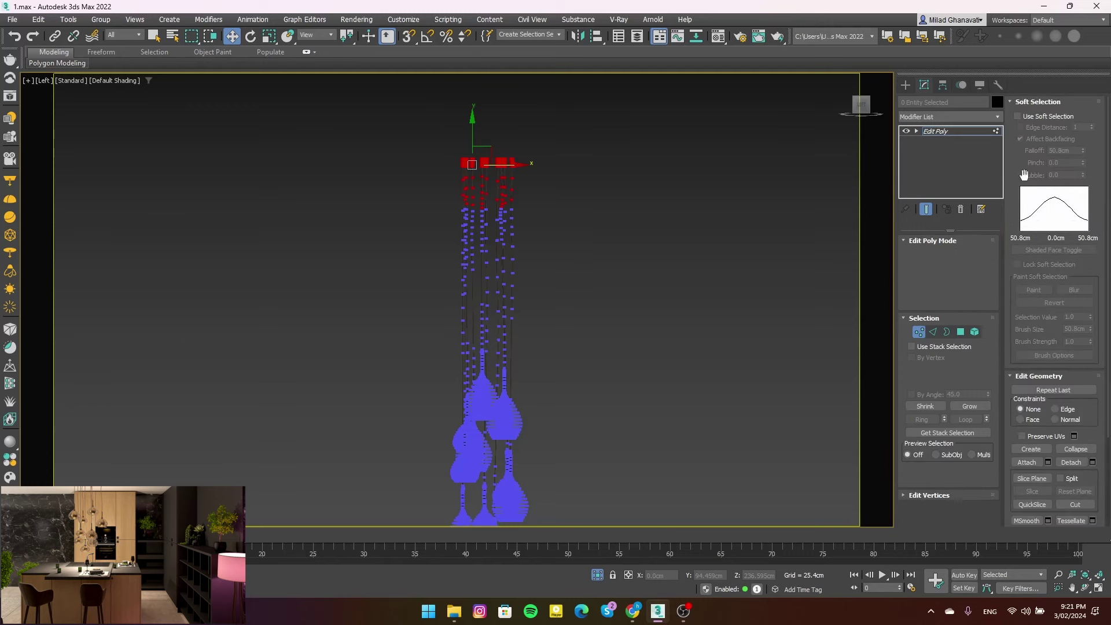
left_click(1017, 116)
left_click(475, 156)
mouse_move(475, 155)
left_mouse_down()
mouse_move(486, 140)
mouse_move(486, 162)
left_mouse_up()
scroll(586, 273, "up", 2)
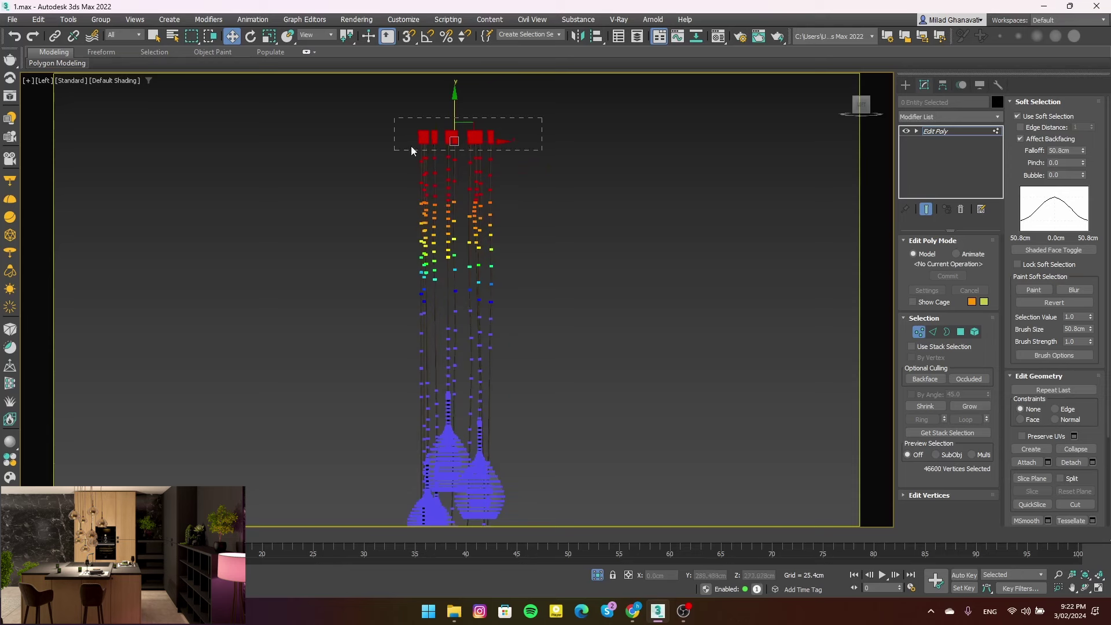
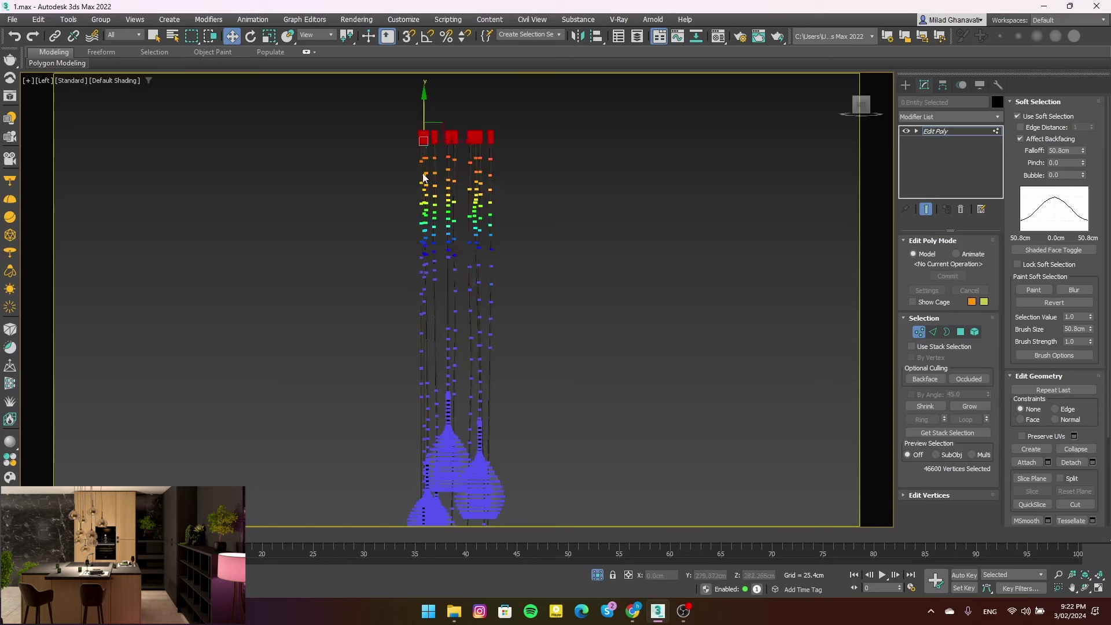
Lower the top vertices of the lamp cords so the pendant cluster hangs shorter
key("ctrl+z")
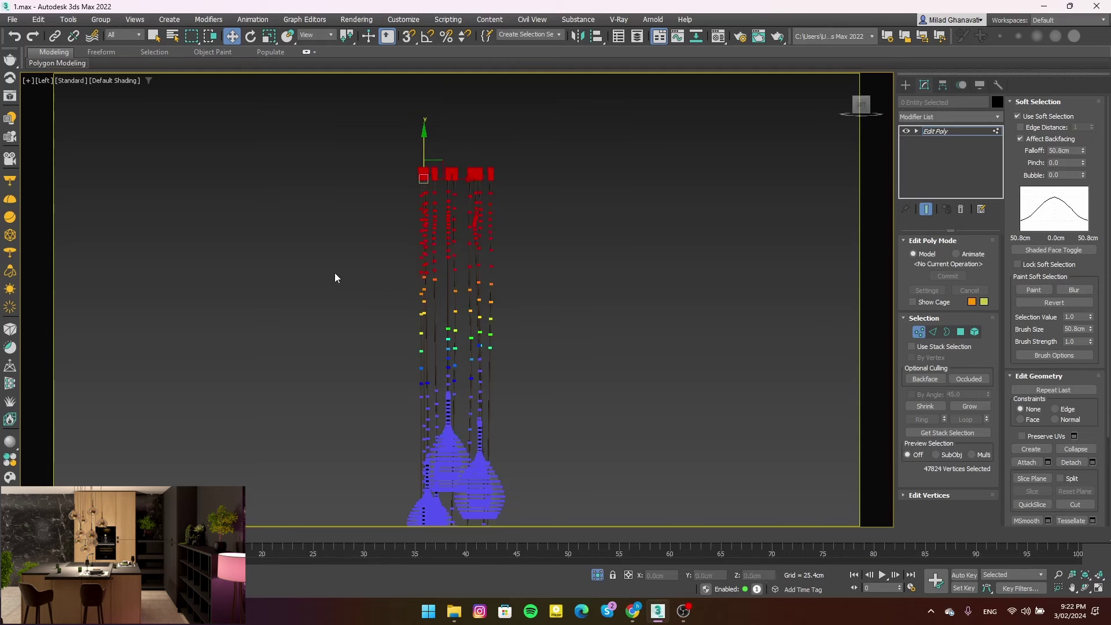
key("ctrl+z")
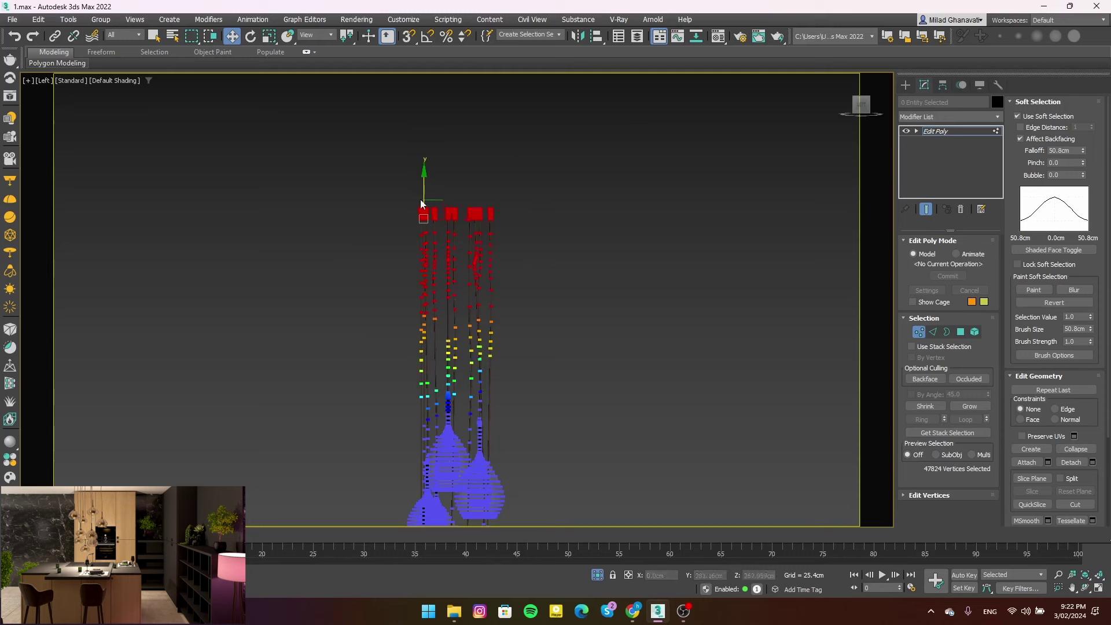
key("ctrl+z")
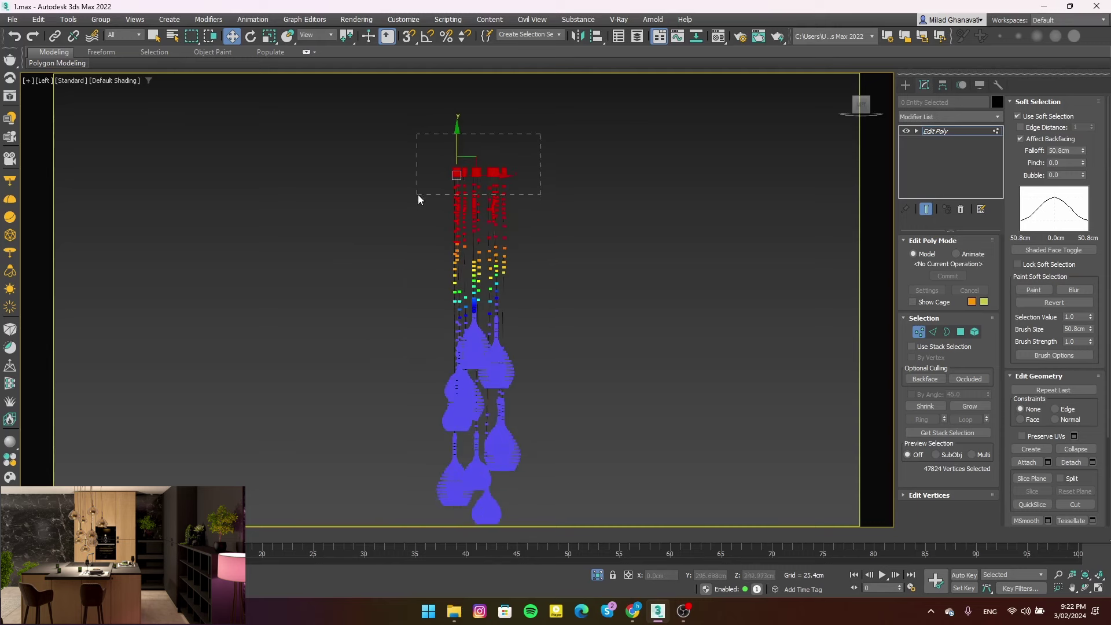
key("ctrl+z")
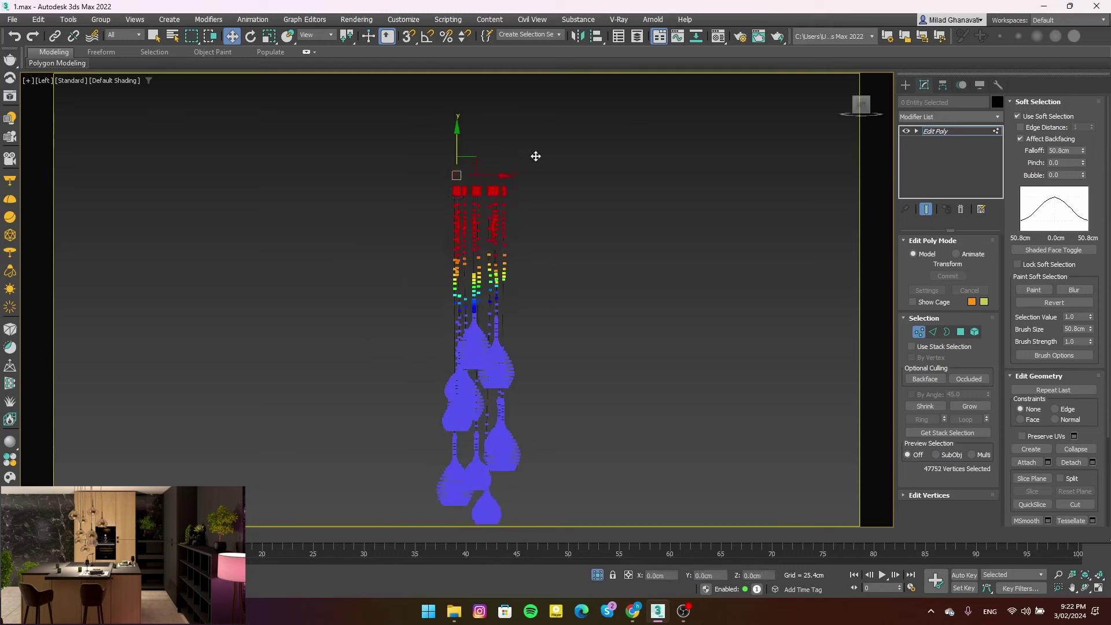
left_click_drag(456, 188, 457, 186)
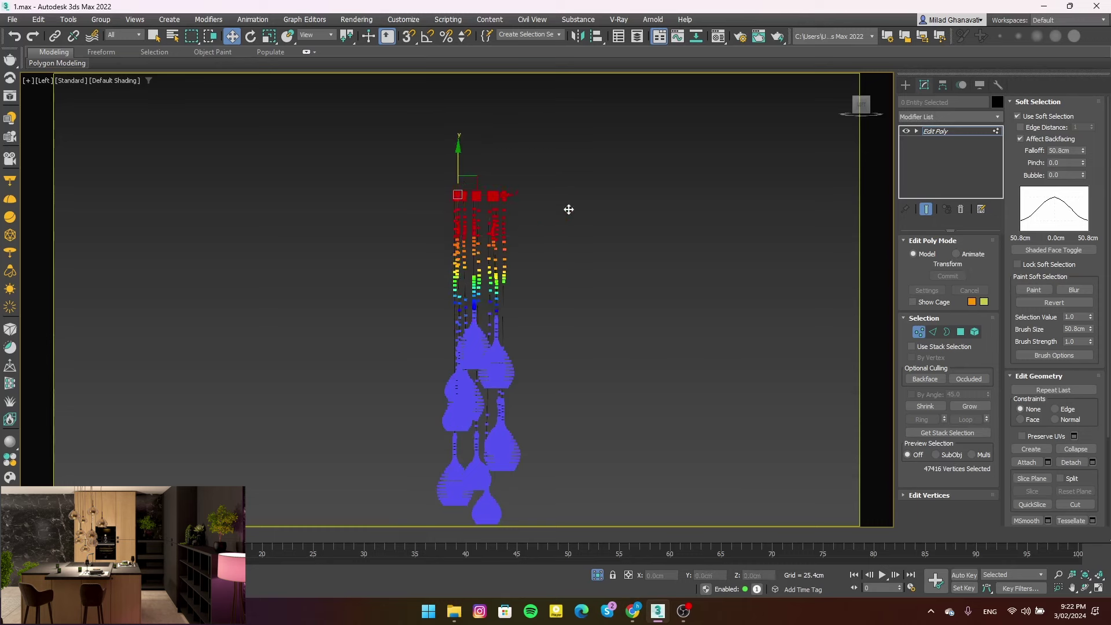
Exit vertex editing and group the pendant lamps under the name 'luster'
key("1")
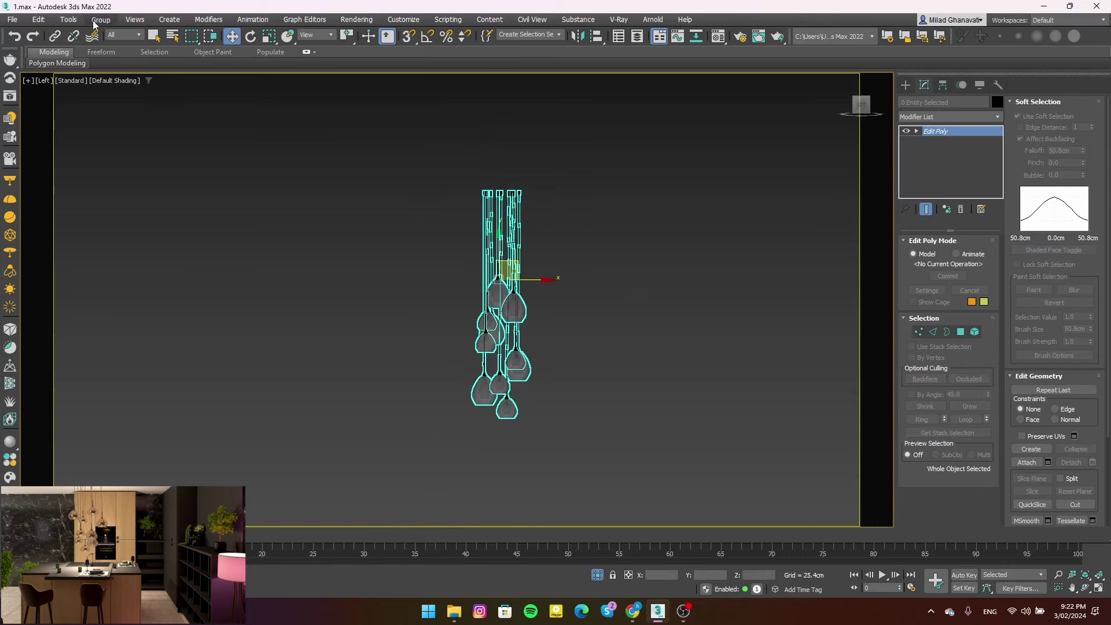
left_click(94, 23)
left_click(105, 35)
type("luster")
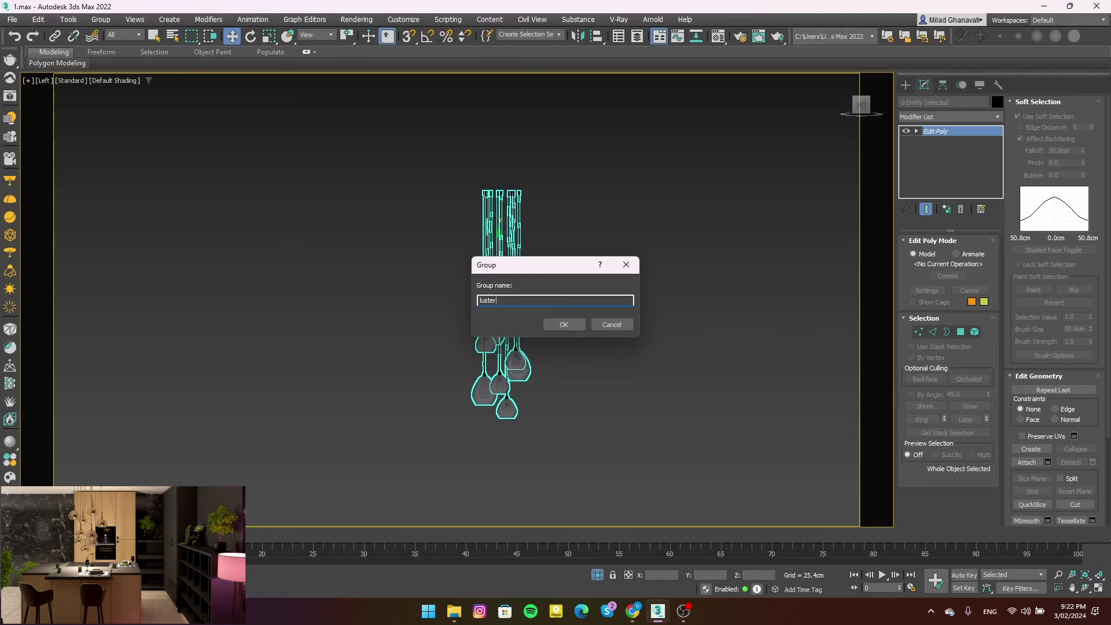
key("Return")
key("alt+q")
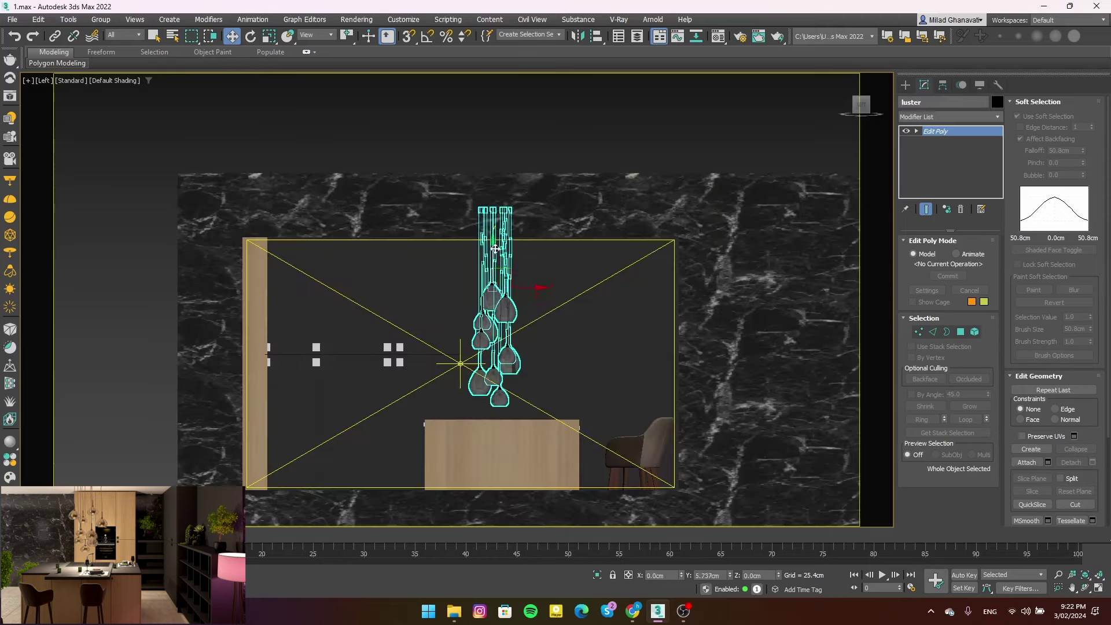
Inspect the lamp cluster in Front and Left wireframe views, nudging it slightly left
key("f")
key("z")
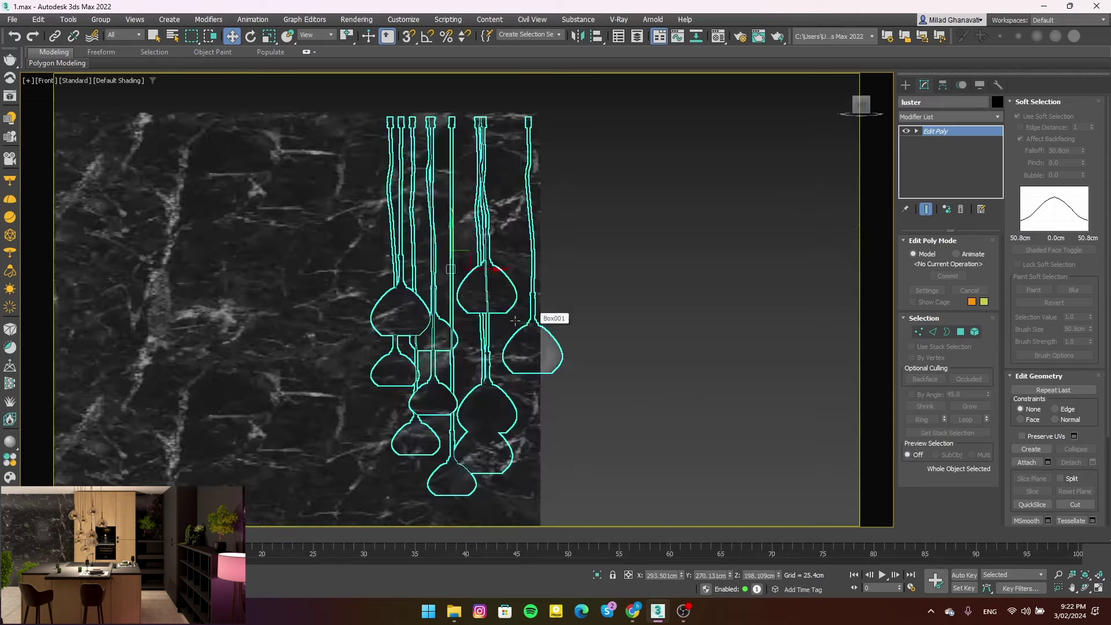
scroll(515, 320, "down", 6)
key("F3")
scroll(448, 271, "up", 3)
scroll(448, 271, "up", 2)
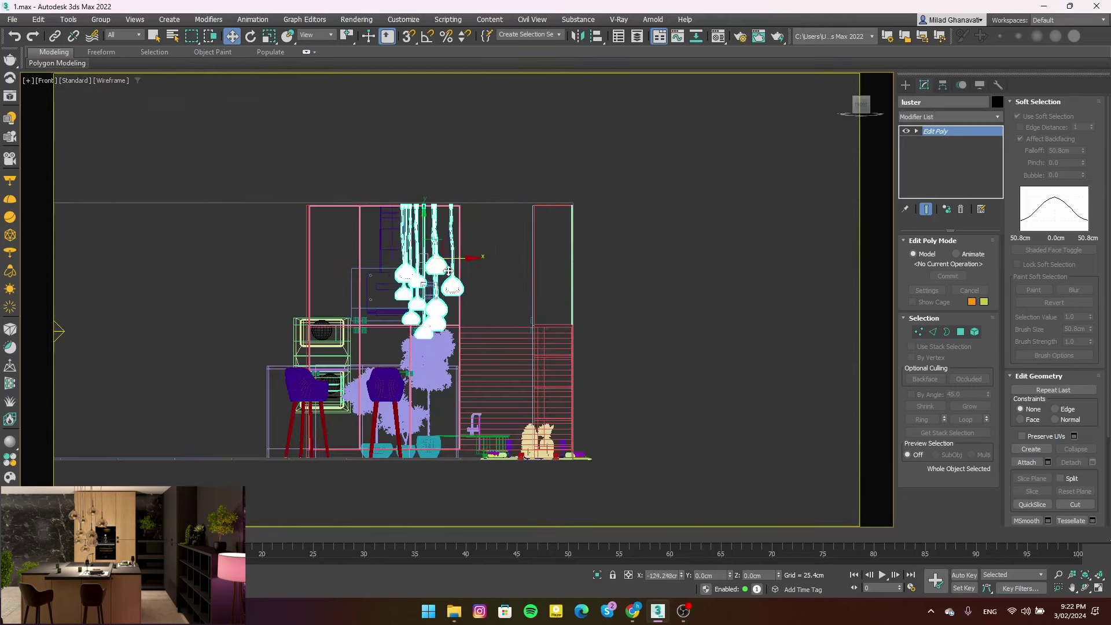
scroll(448, 271, "up", 4)
scroll(337, 248, "down", 2)
scroll(382, 240, "up", 1)
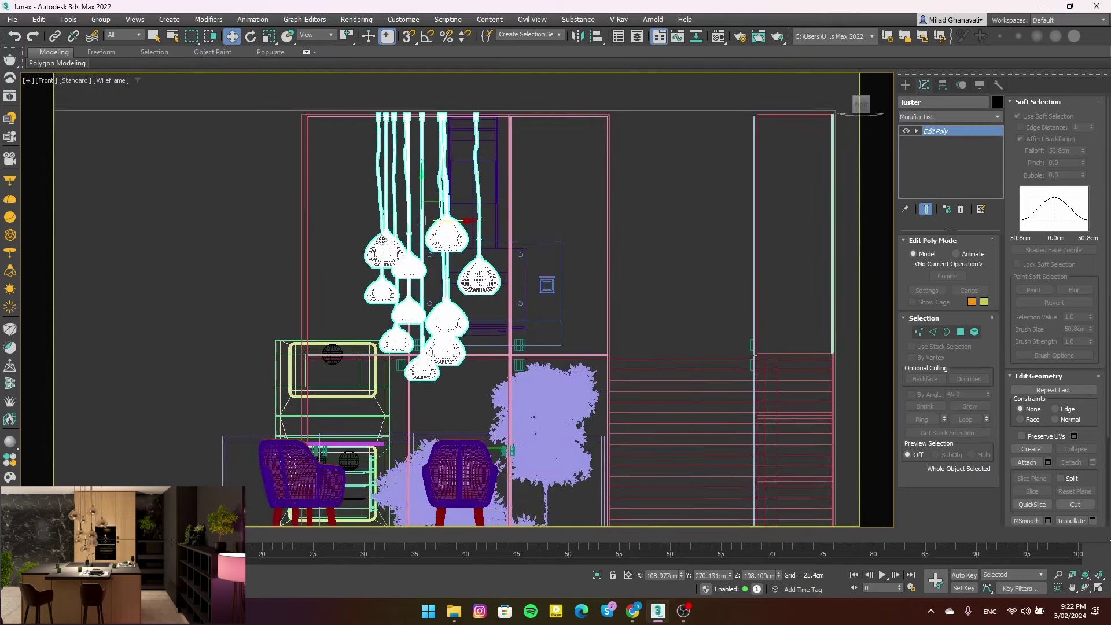
scroll(381, 240, "down", 3)
left_click_drag(460, 235, 450, 233)
key("l")
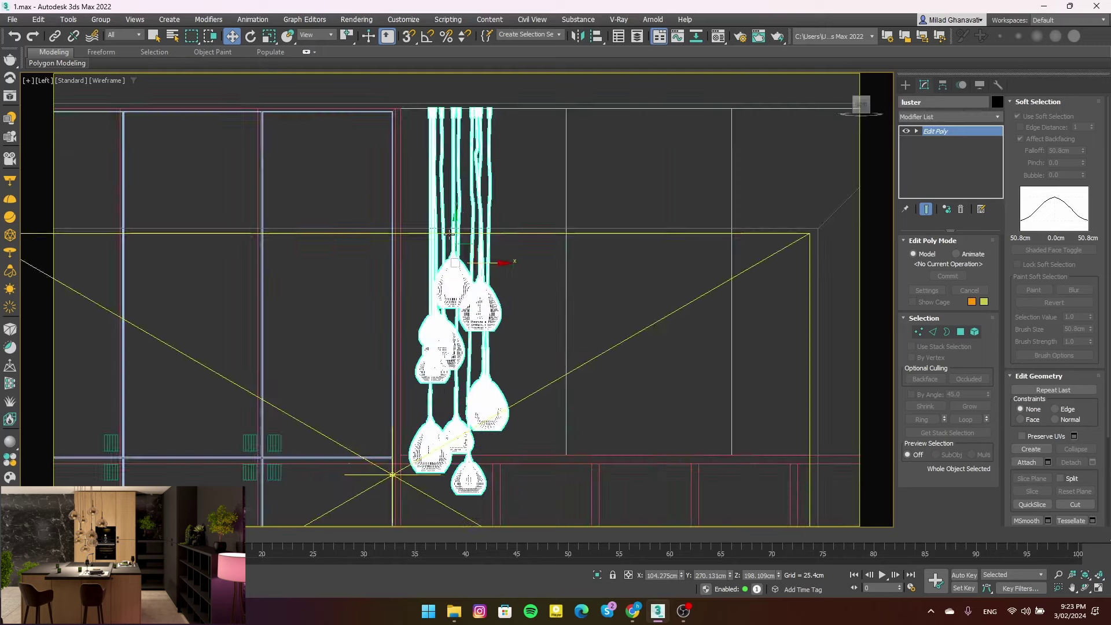
scroll(449, 233, "down", 3)
Reselect the lamp cluster in the shaded VRayCam001 camera view
key("c")
left_click(255, 198)
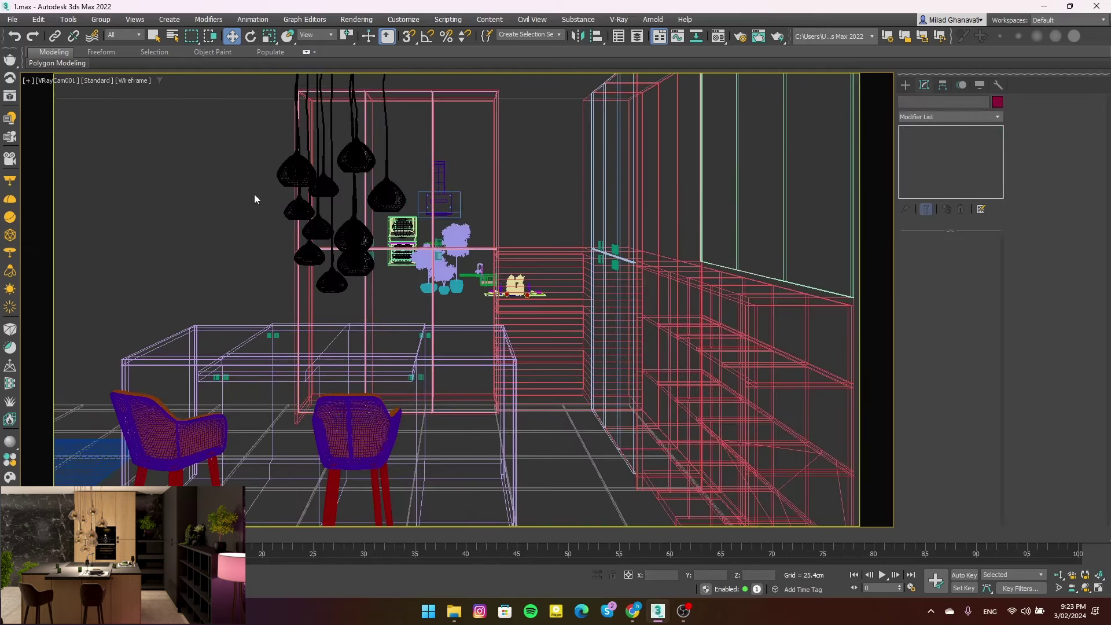
key("F3")
left_click(294, 169)
left_click(103, 20)
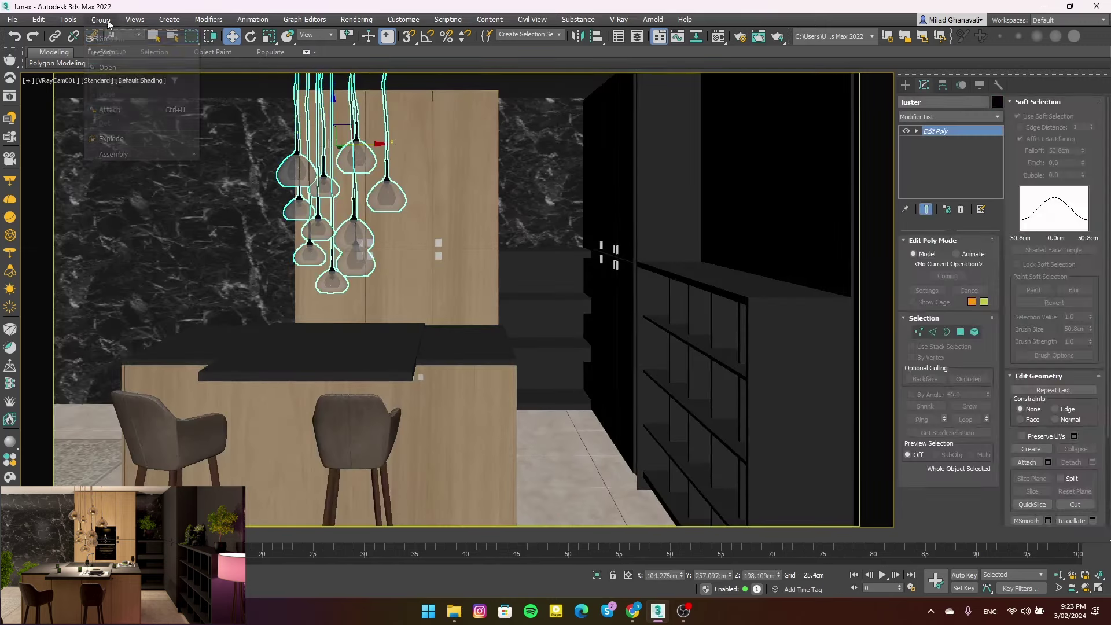
key("Escape")
In Top view, scale each lamp up about its own local pivot
key("t")
key("e")
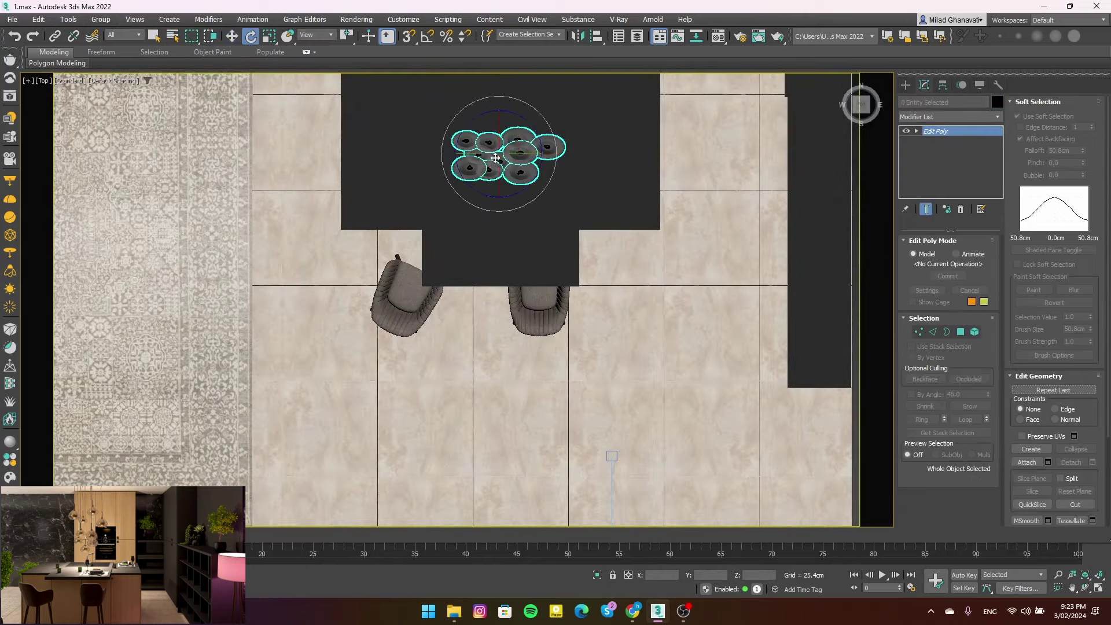
key("r")
scroll(496, 145, "up", 2)
left_click_drag(500, 136, 500, 114)
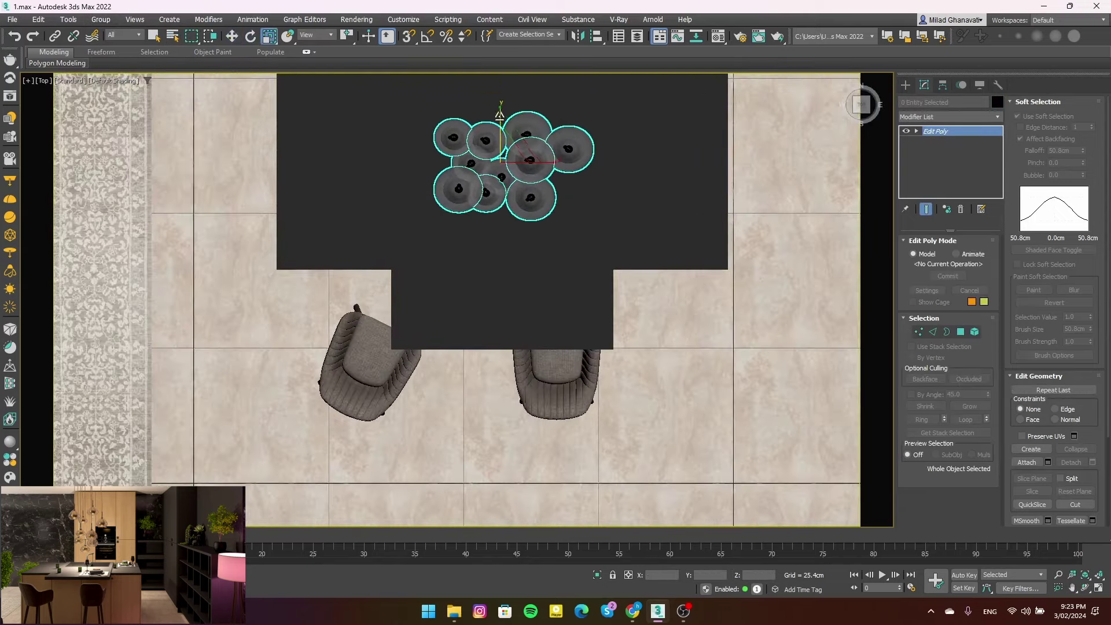
Delete the lamp element near the tall cabinet at Element level
key("5")
mouse_move(509, 173)
middle_mouse_down("alt")
mouse_move(553, 145)
mouse_move(493, 217)
middle_mouse_up("alt")
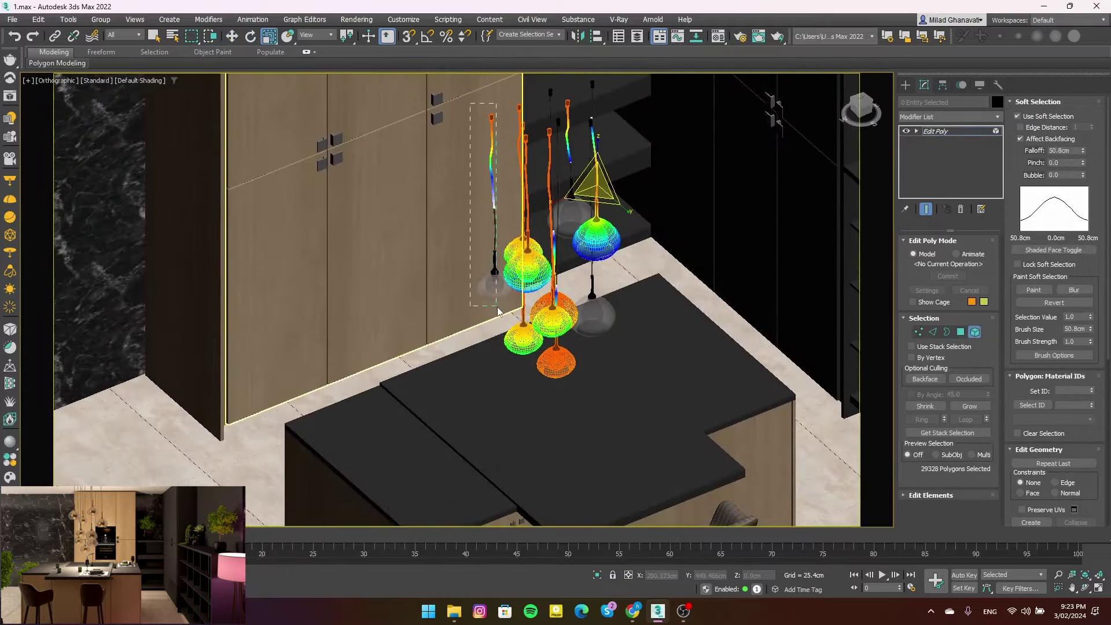
left_click_drag(498, 311, 496, 309)
key("Delete")
mouse_move(497, 300)
middle_mouse_down("alt")
mouse_move(555, 310)
mouse_move(546, 286)
mouse_move(505, 293)
mouse_move(533, 315)
middle_mouse_up("alt")
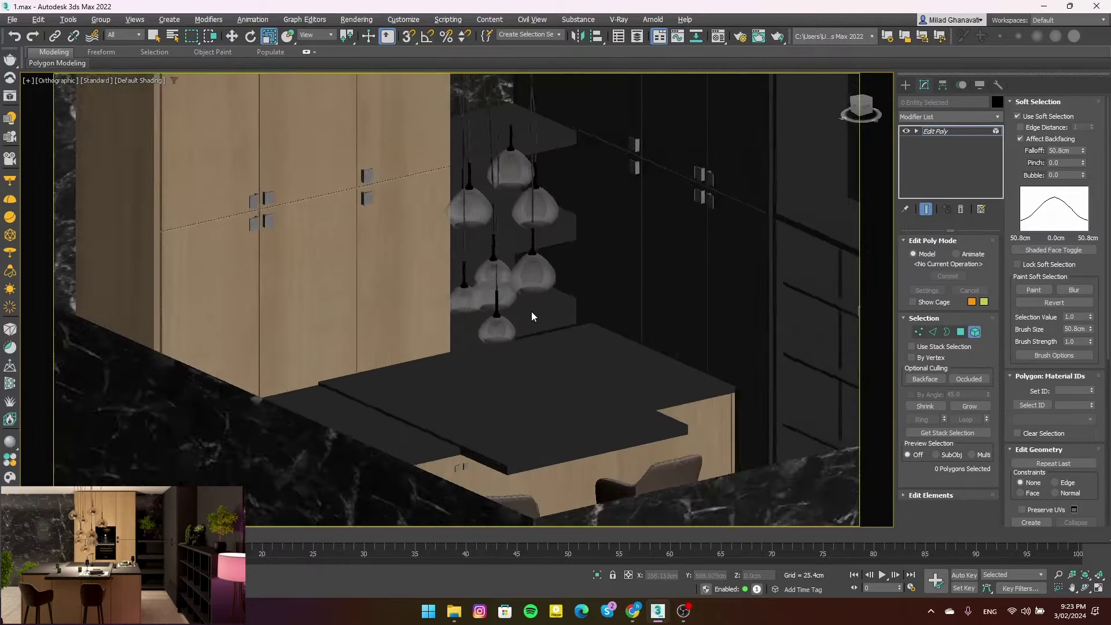
Isolate the pendant lamps and check them in Perspective and VRayCam001 views
left_click(593, 571)
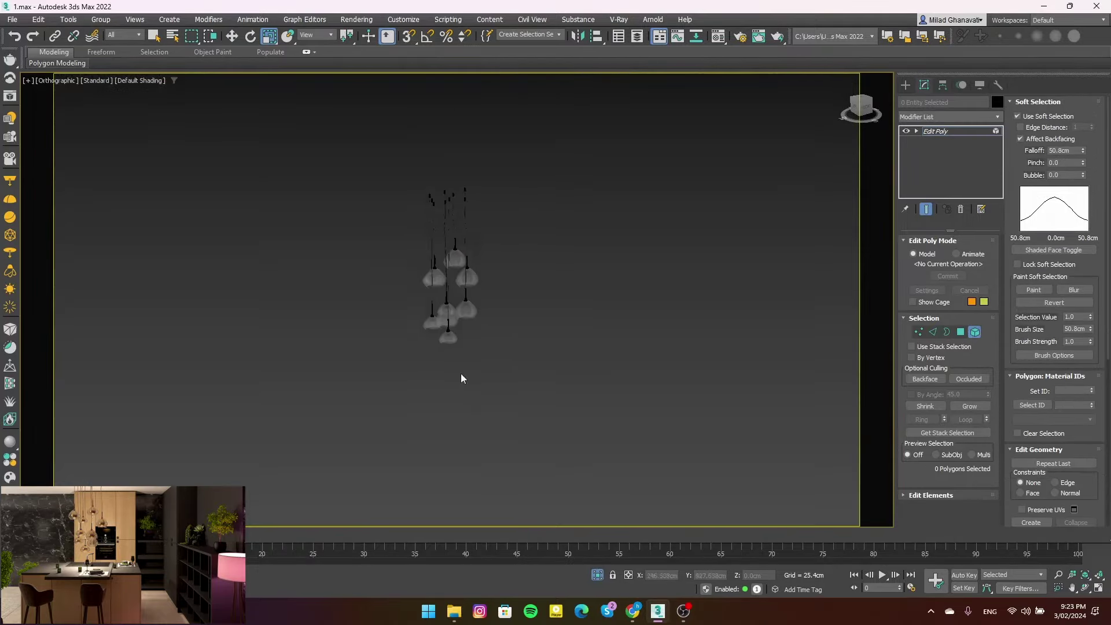
key("c")
key("p")
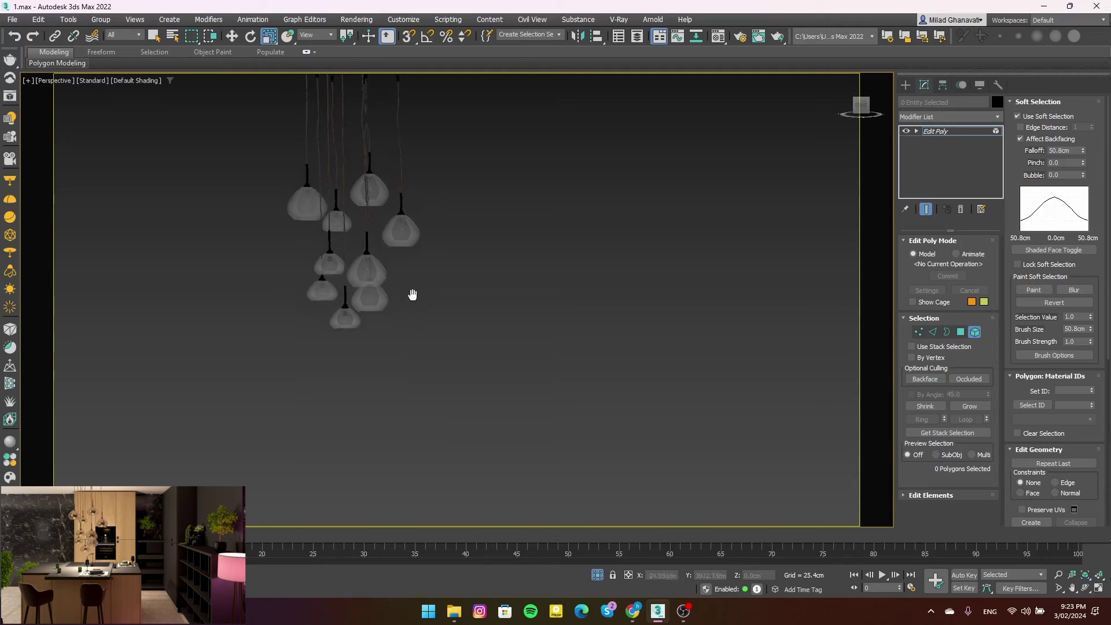
mouse_move(427, 306)
middle_mouse_down("alt")
mouse_move(470, 295)
mouse_move(575, 301)
mouse_move(607, 276)
mouse_move(407, 295)
middle_mouse_up("alt")
key("c")
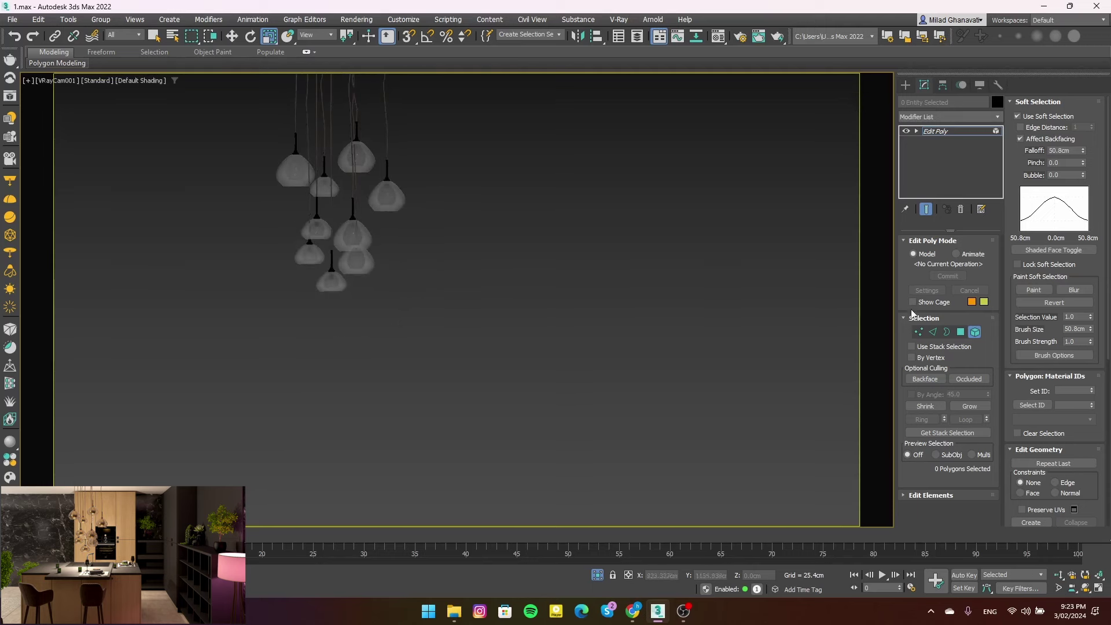
Select all the pendant lamps and group them as 'luster'
key("ctrl+a")
key("alt+g")
key("Return")
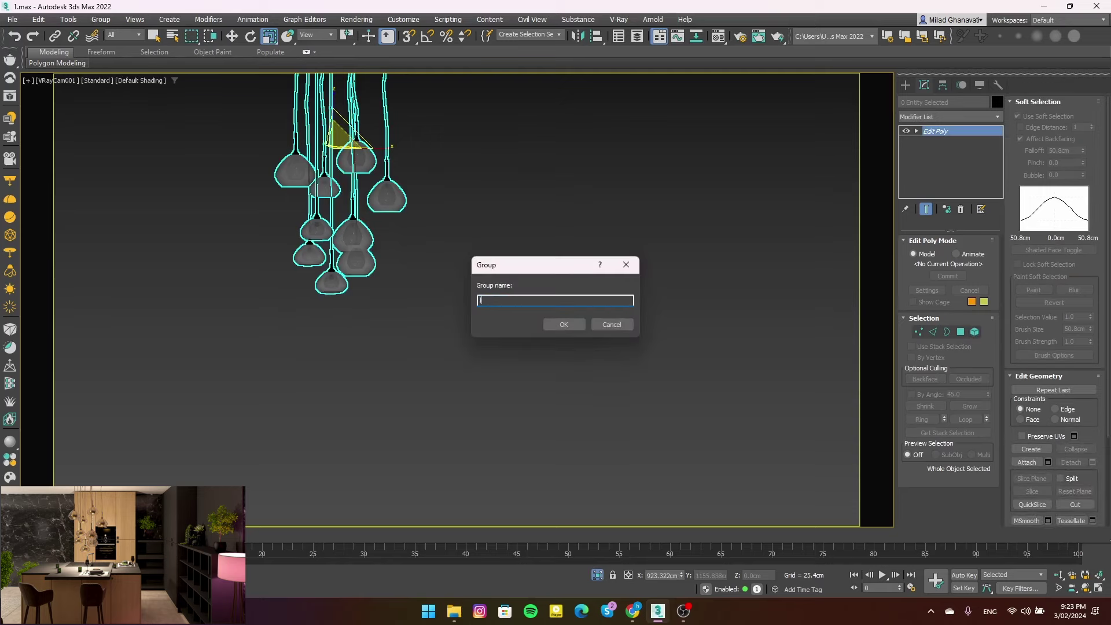
type("er")
key("Return")
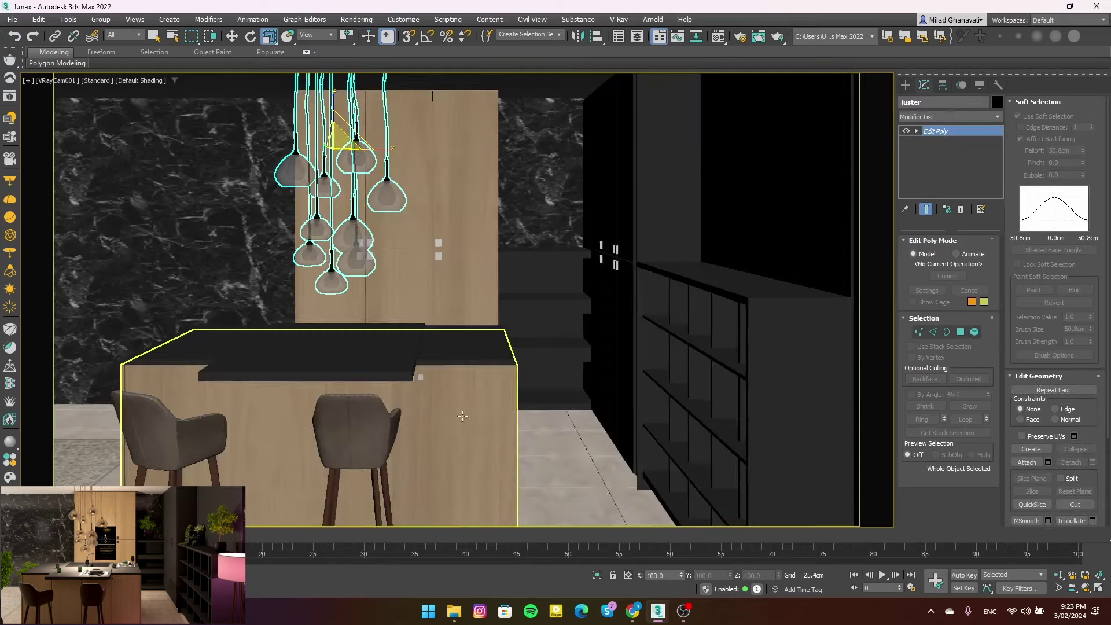
Zoom out in Perspective to reveal the loose hood, ovens, plants and place settings
key("p")
scroll(459, 399, "down", 5)
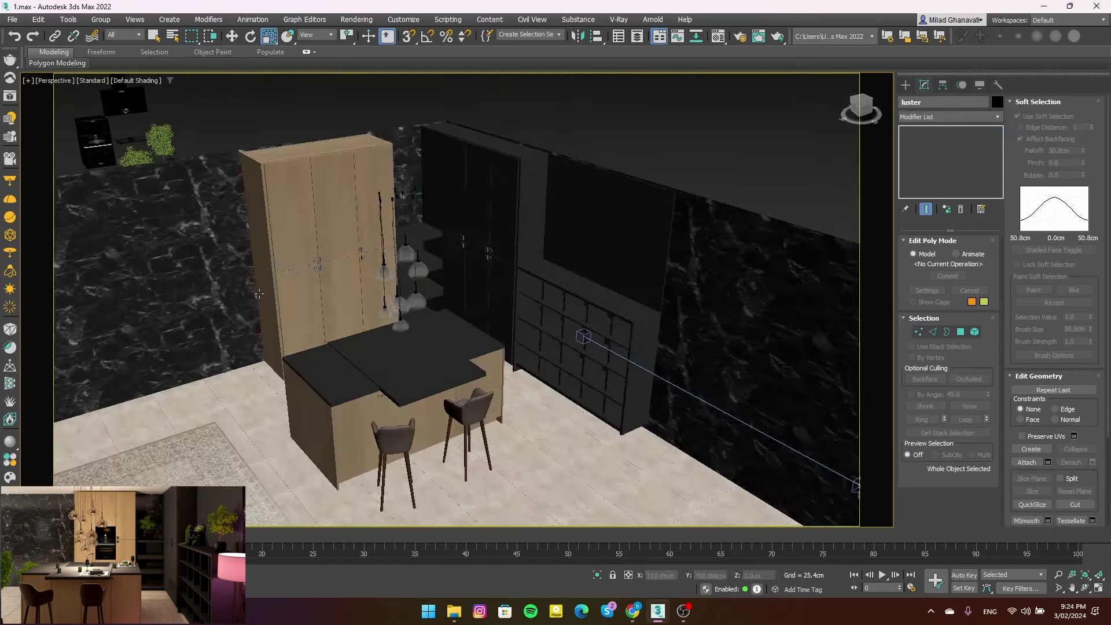
middle_click_drag(459, 399, 350, 296)
scroll(351, 296, "down", 4)
scroll(398, 348, "down", 3)
scroll(533, 402, "down", 2)
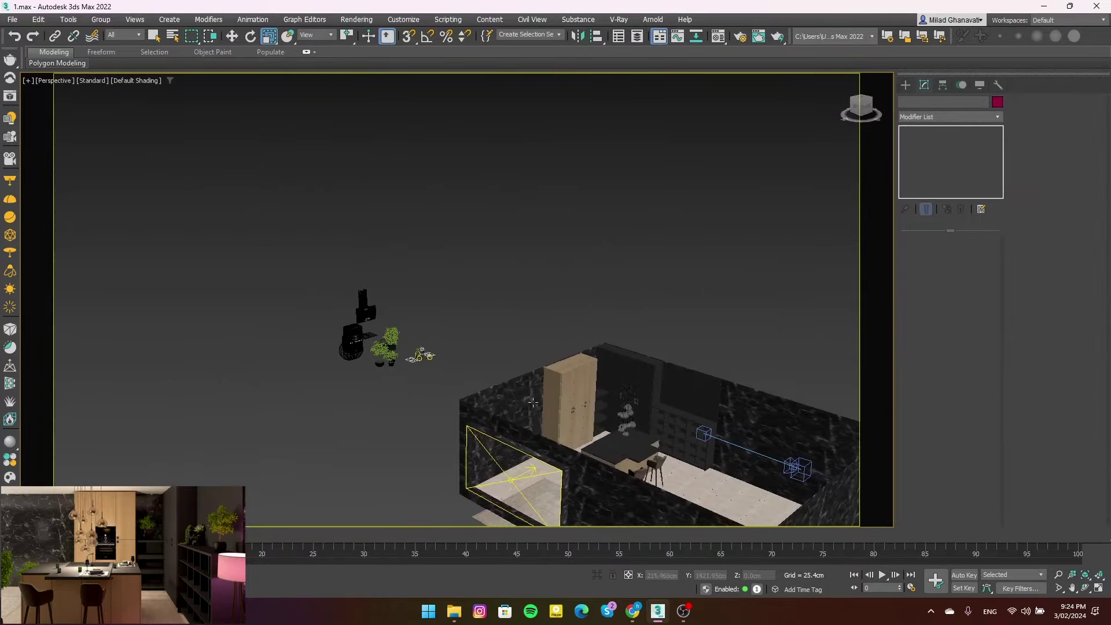
scroll(365, 328, "up", 7)
scroll(383, 301, "down", 2)
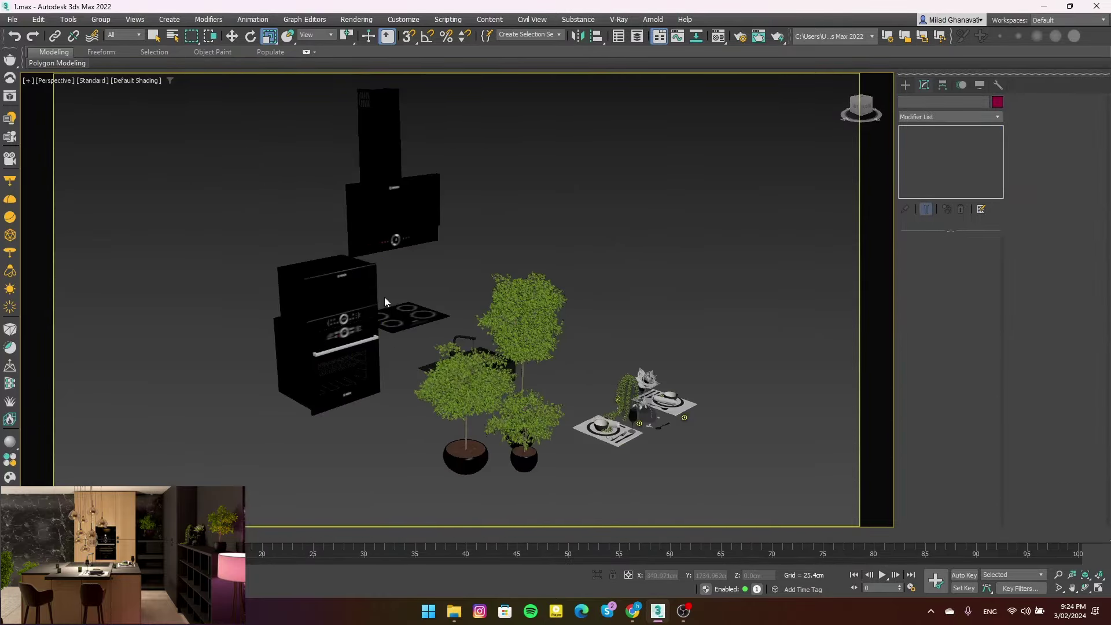
scroll(386, 313, "down", 2)
scroll(420, 346, "down", 3)
scroll(384, 343, "down", 2)
scroll(364, 325, "down", 3)
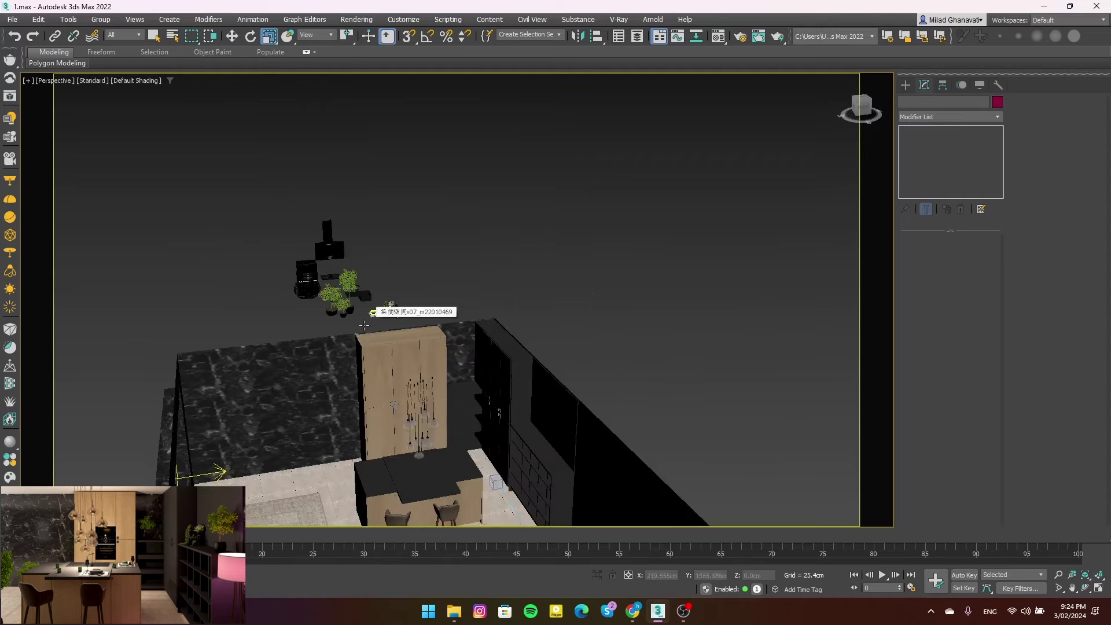
mouse_move(364, 326)
middle_mouse_down("alt")
mouse_move(513, 386)
mouse_move(297, 230)
middle_mouse_up("alt")
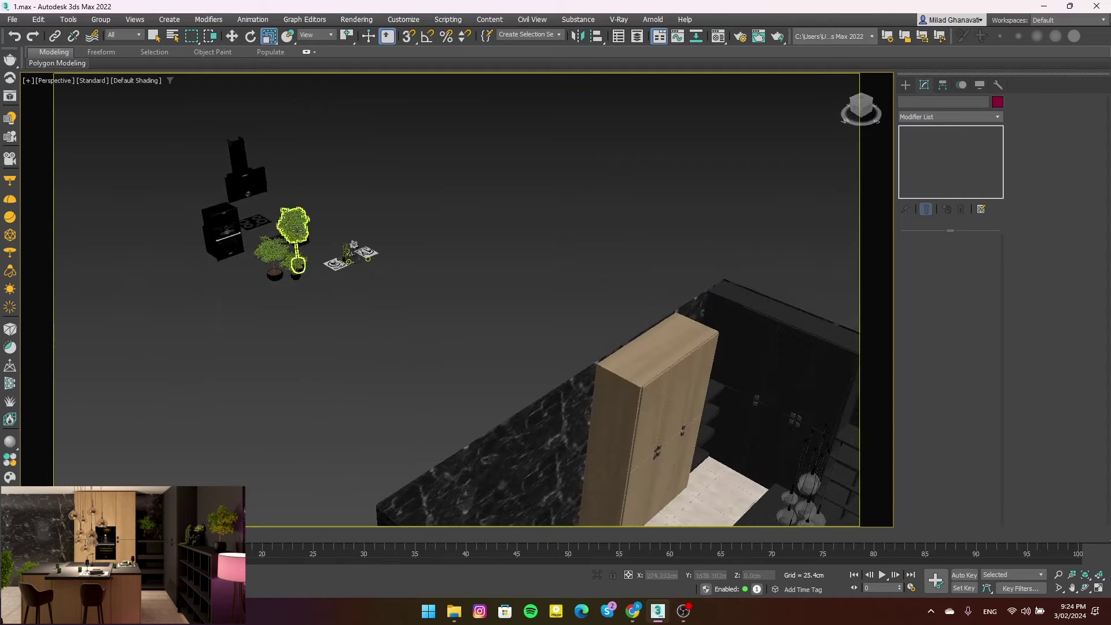
Rotate the potted plant group to a new angle in the Top viewport
key("t")
scroll(281, 298, "down", 3)
key("w")
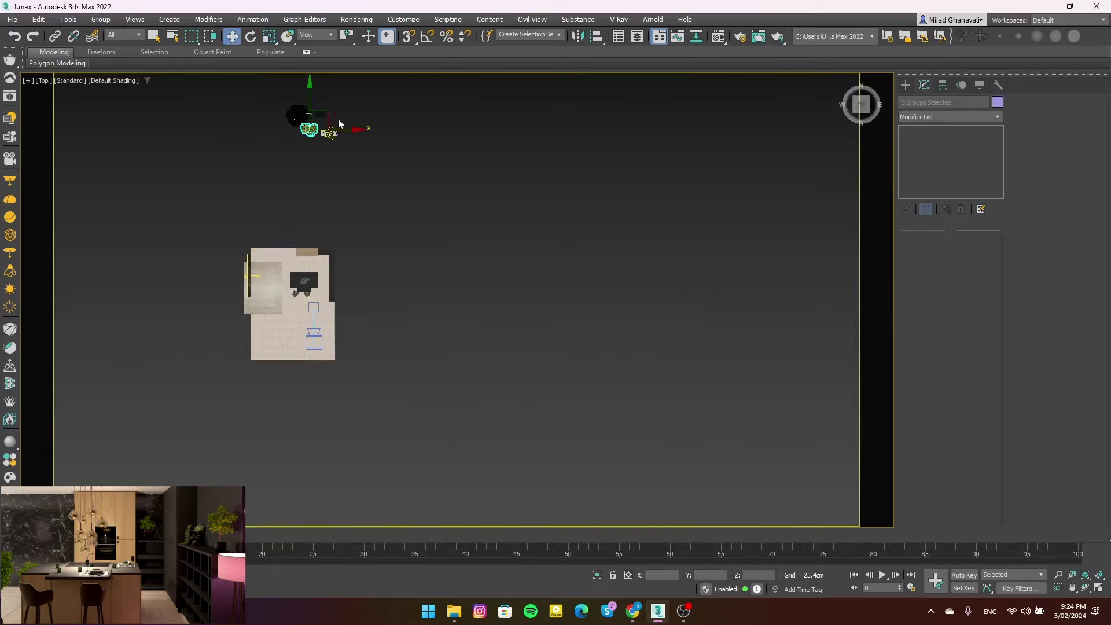
scroll(333, 301, "up", 10)
key("e")
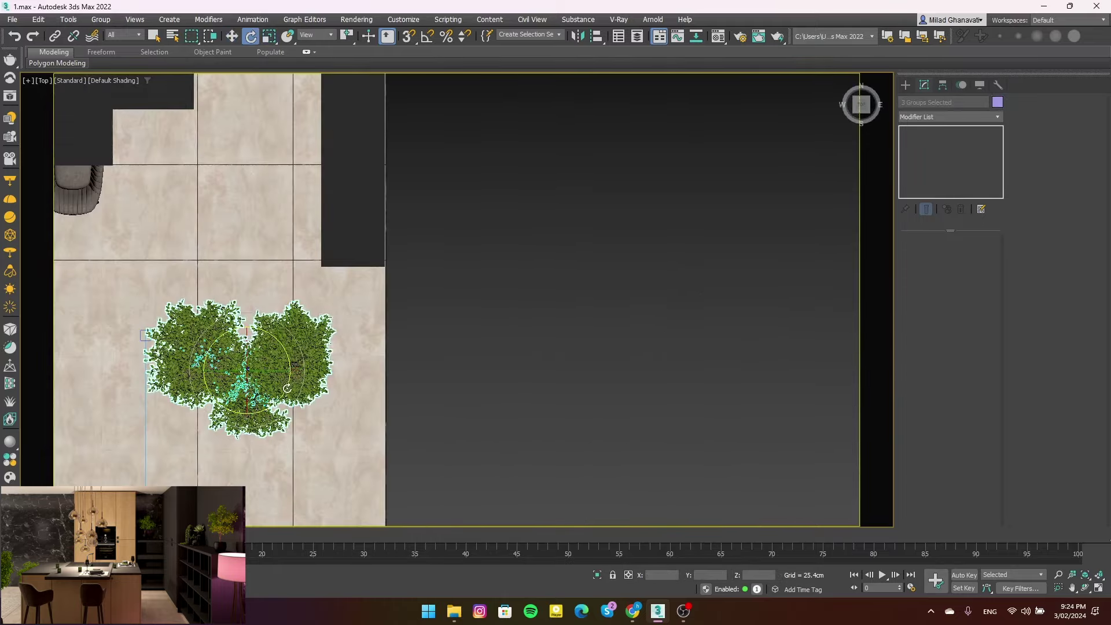
mouse_move(286, 388)
left_mouse_down()
mouse_move(261, 344)
mouse_move(325, 325)
mouse_move(319, 389)
left_mouse_up()
key("w")
key("e")
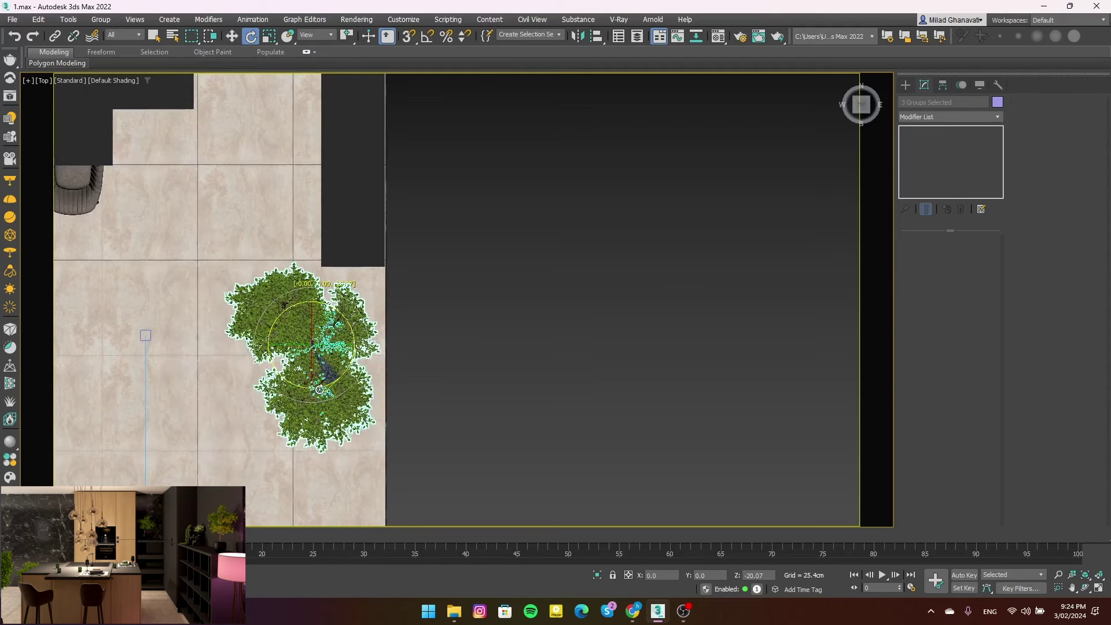
Check the plants' position in Front, Left wireframe and VRayCam001 views
scroll(479, 335, "down", 5)
key("f")
key("t")
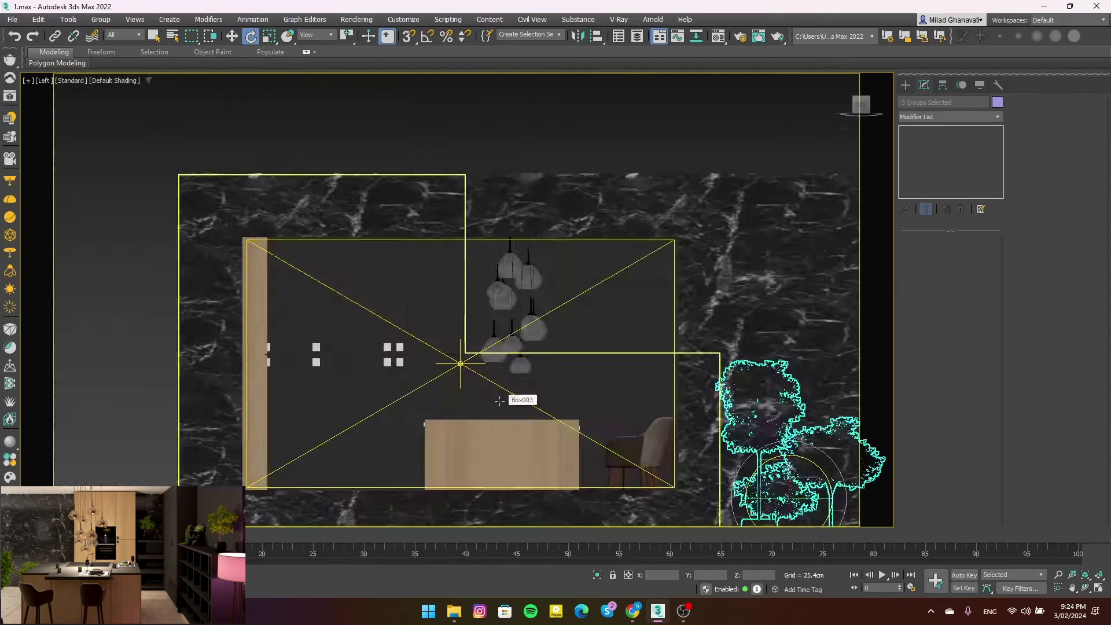
key("l")
key("F3")
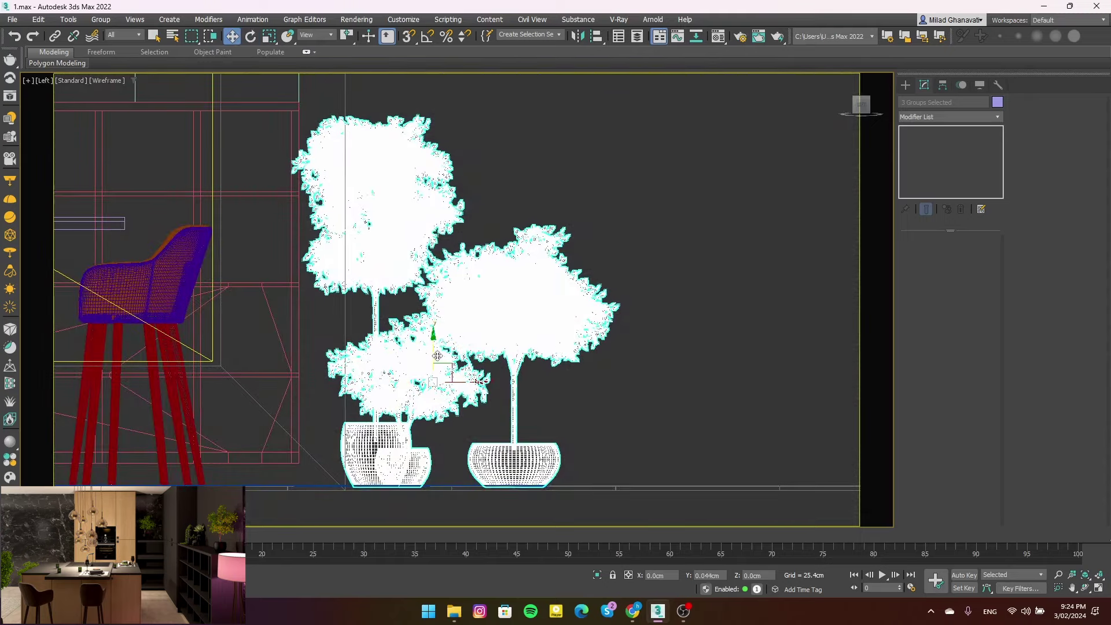
scroll(434, 324, "up", 3)
scroll(433, 318, "up", 3)
middle_click_drag(434, 318, 523, 270)
scroll(516, 305, "up", 3)
scroll(515, 305, "up", 1)
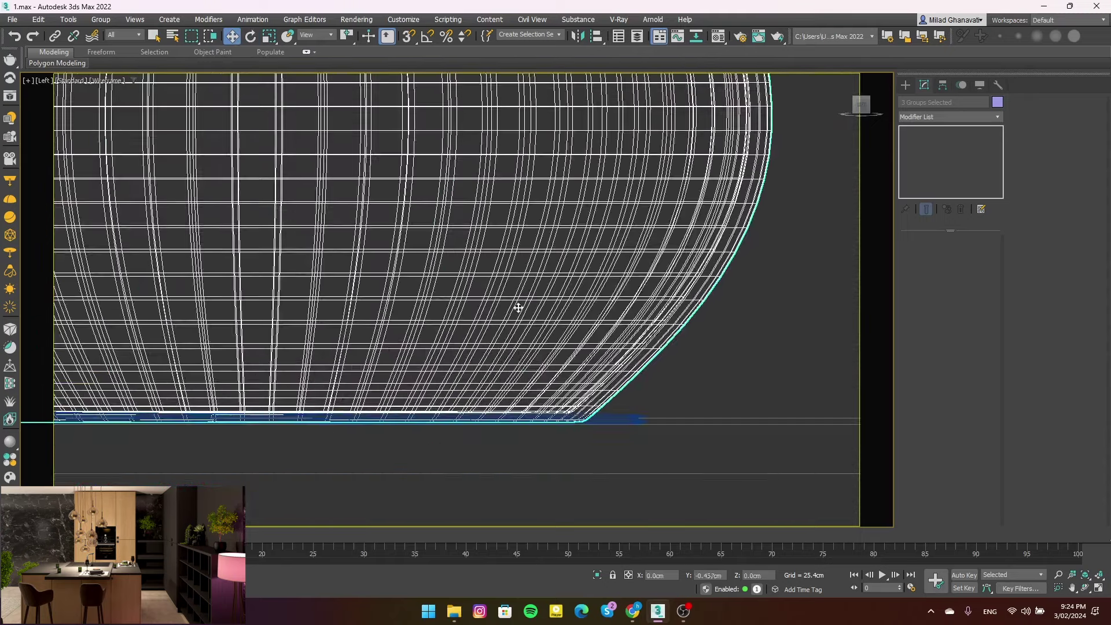
key("c")
key("F3")
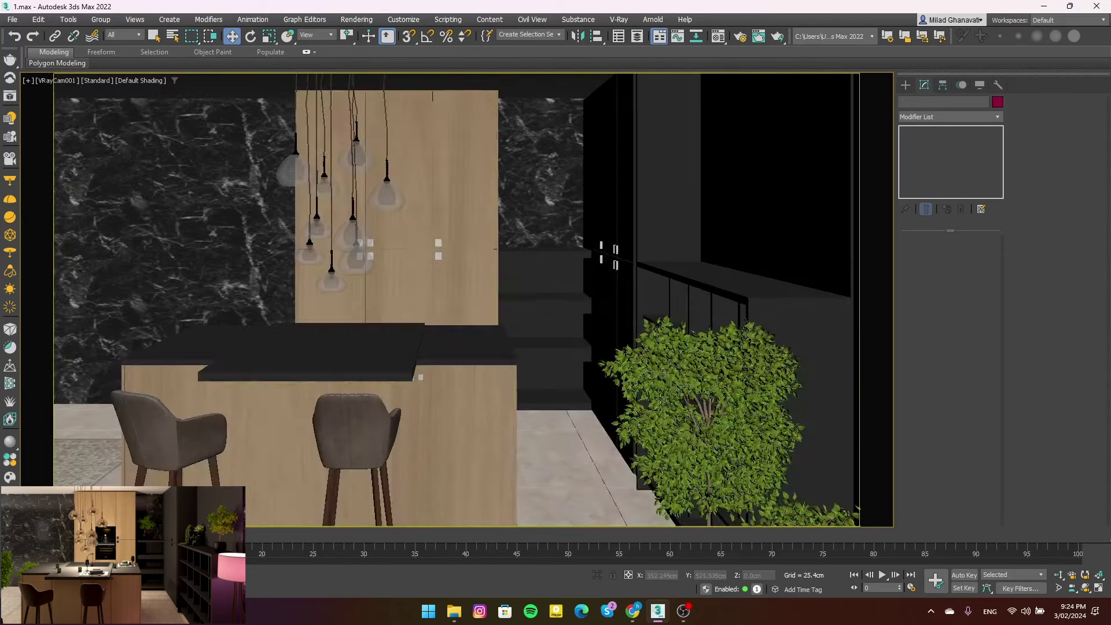
In Top view, move the potted plants down beside the rug
key("t")
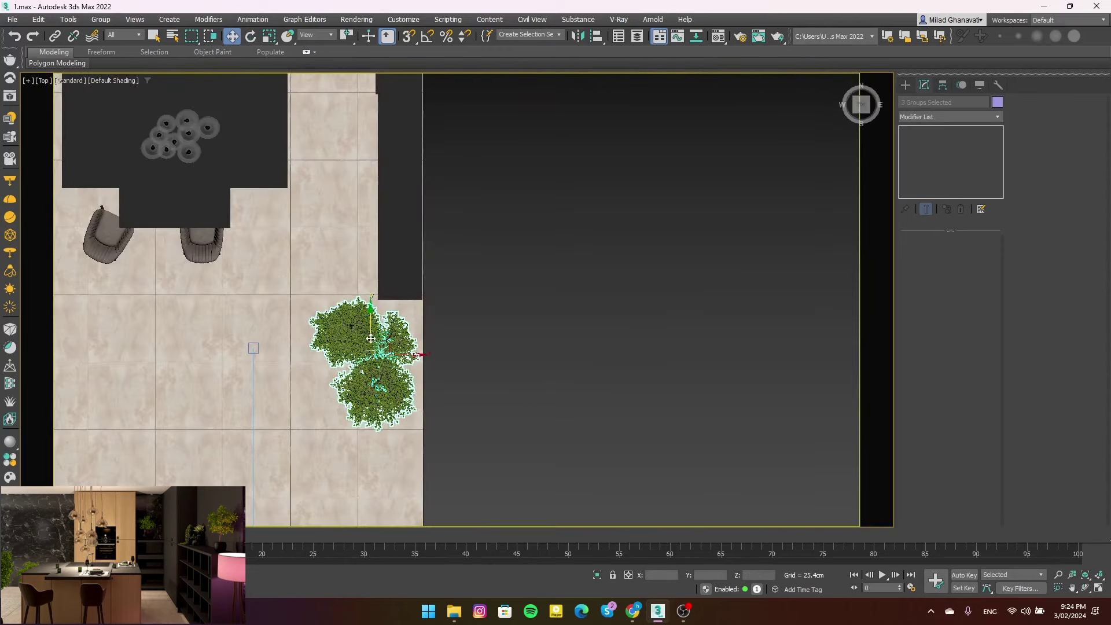
middle_click_drag(370, 339, 440, 340)
scroll(523, 375, "down", 3)
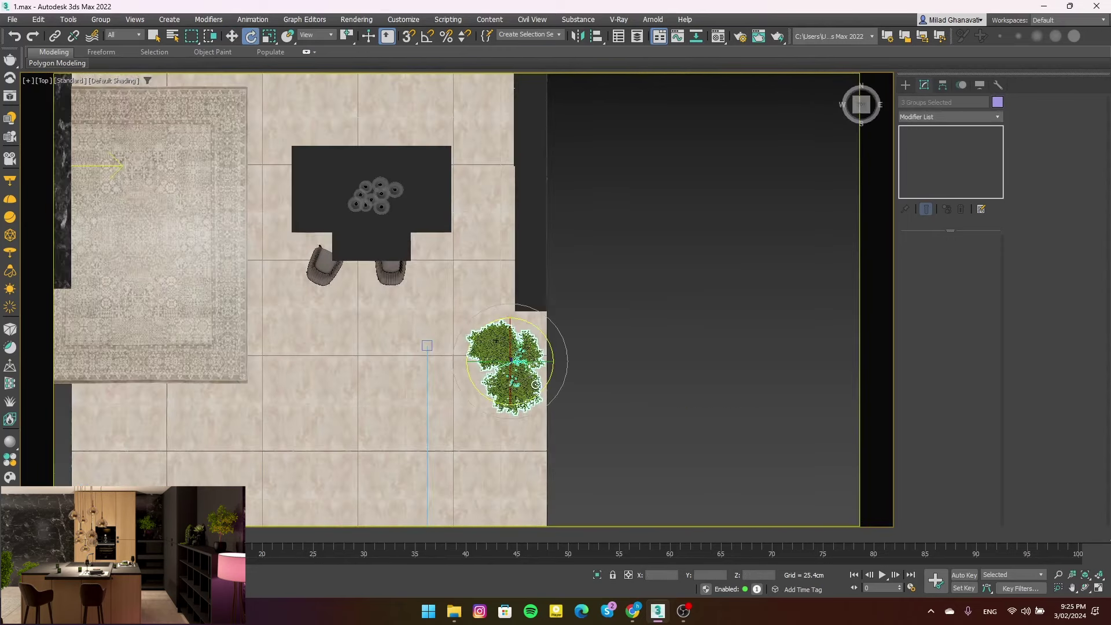
middle_click_drag(535, 384, 550, 380)
key("w")
left_click_drag(539, 350, 541, 372)
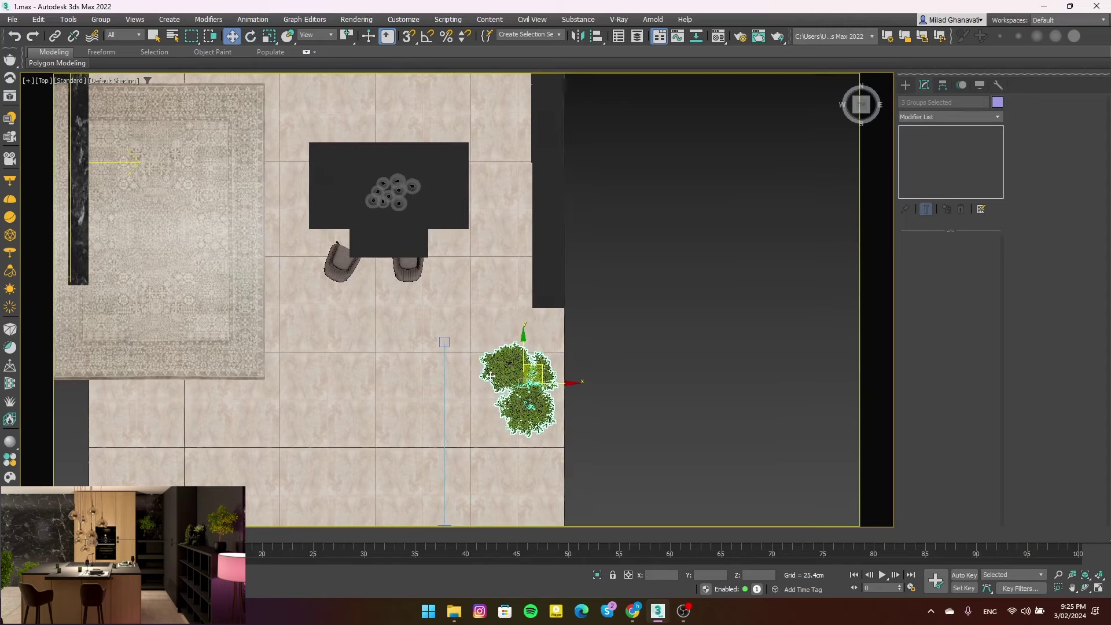
Verify the plant placement beside the rug through the VRayCam001 camera
key("c")
key("t")
scroll(464, 363, "down", 5)
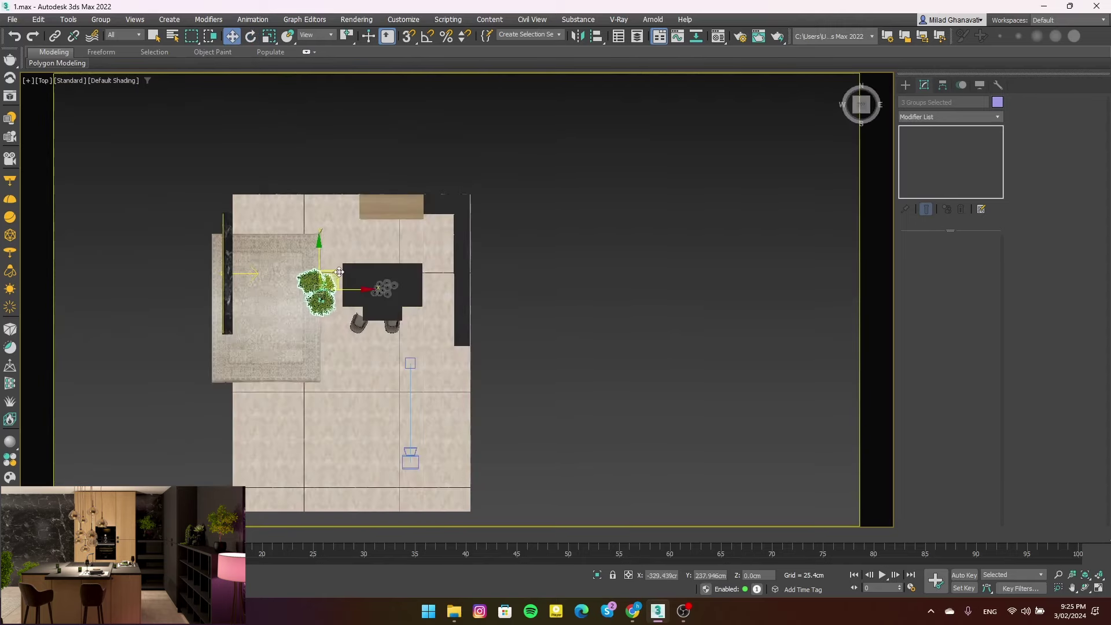
key("c")
key("t")
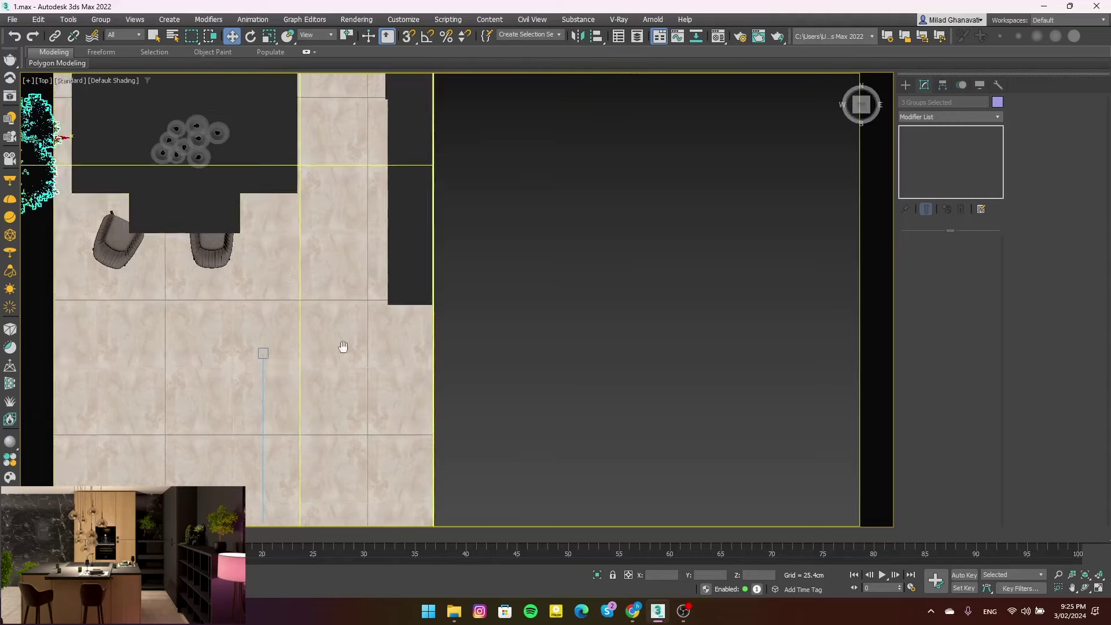
scroll(319, 273, "down", 4)
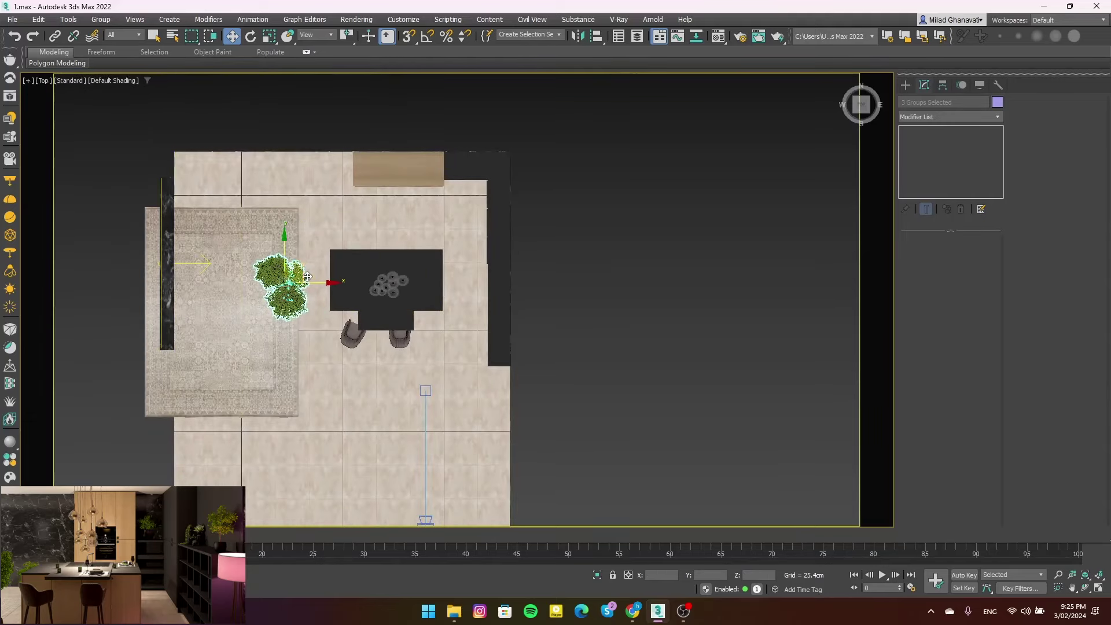
Select the tall wooden cabinet and its lower door handles in Perspective
key("c")
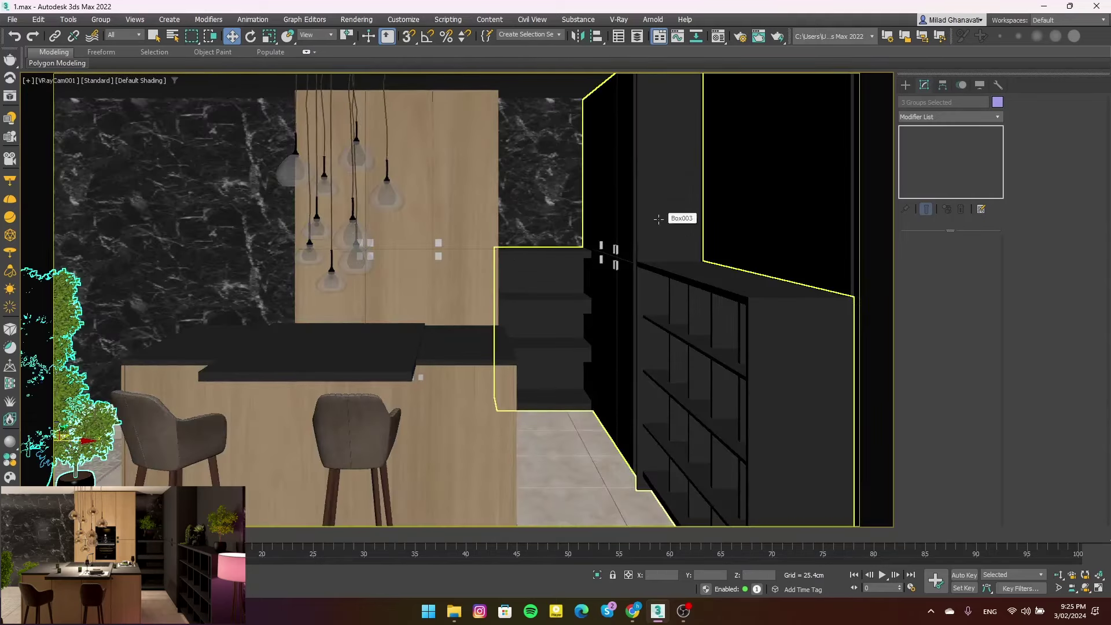
scroll(659, 220, "up", 2)
key("p")
scroll(377, 260, "up", 4)
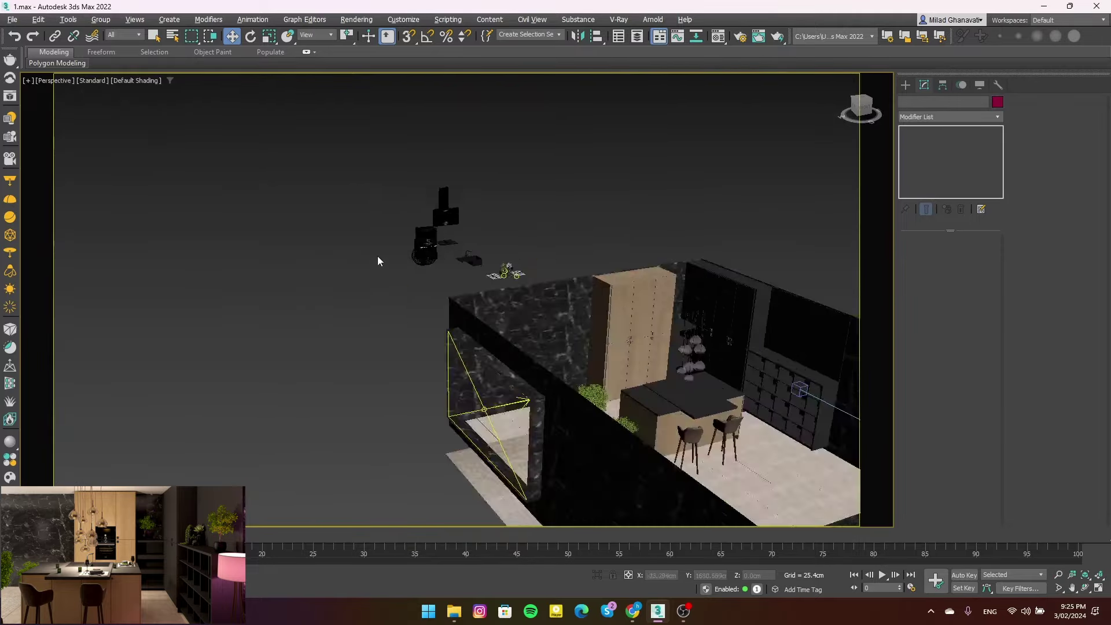
scroll(449, 256, "up", 3)
scroll(455, 307, "down", 2)
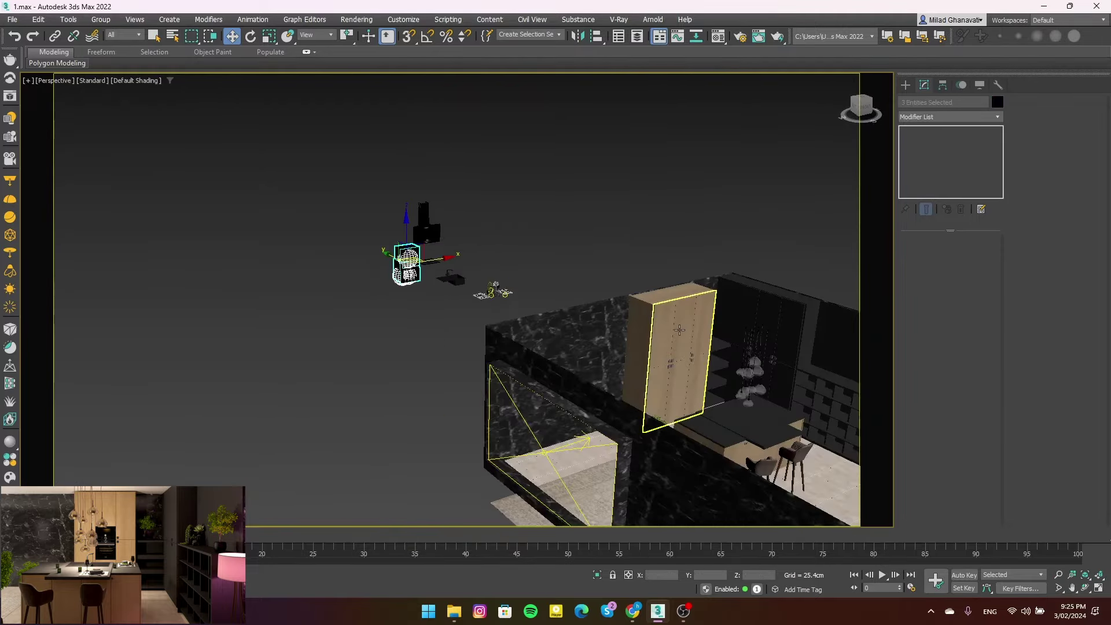
left_click(680, 362, "ctrl")
scroll(619, 331, "up", 5)
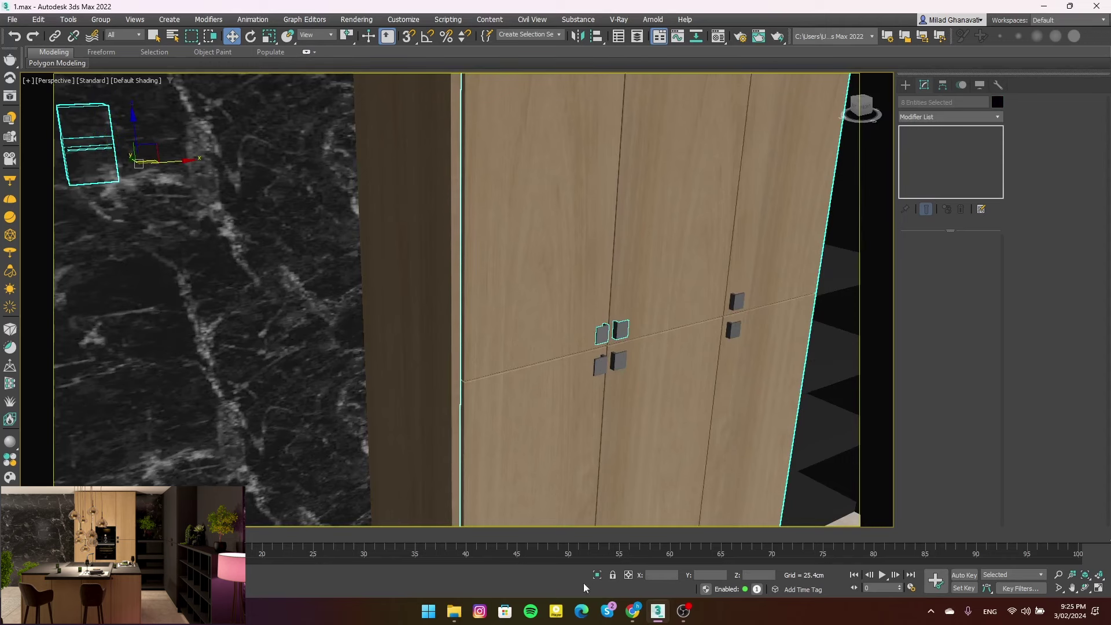
left_click(600, 366)
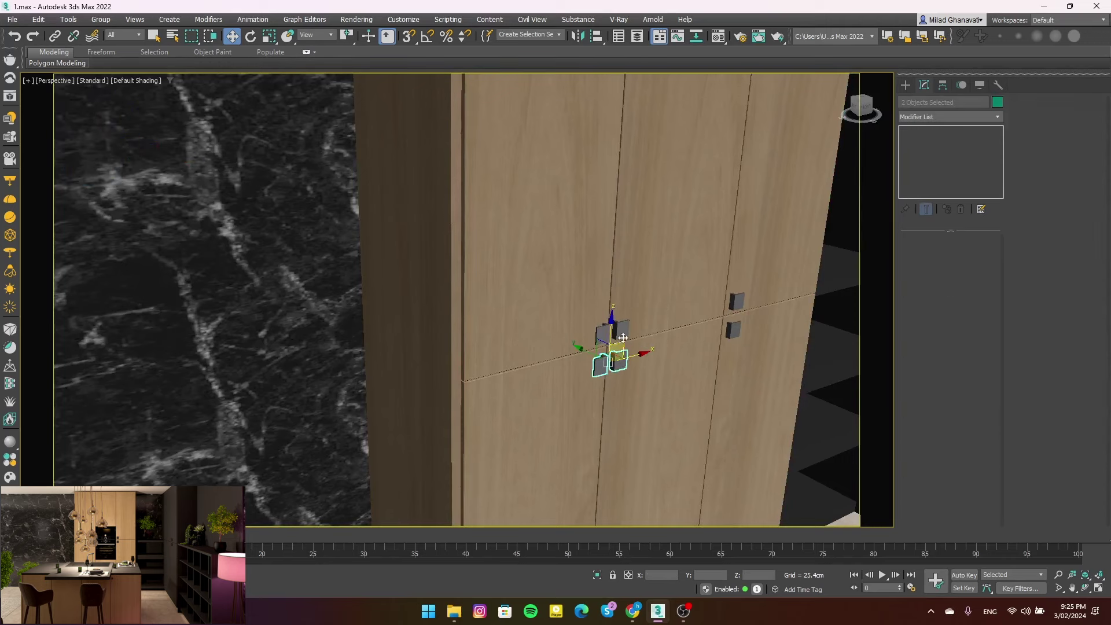
Isolate the tall cabinet together with the oven-and-microwave unit
left_click(598, 575)
scroll(626, 404, "down", 5)
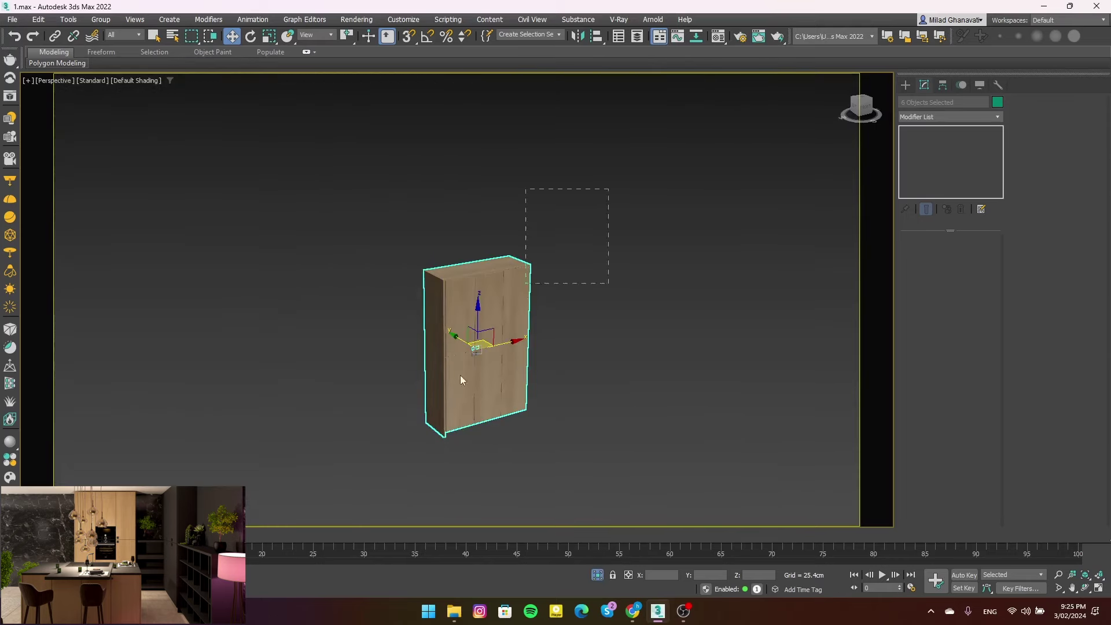
left_click(598, 575)
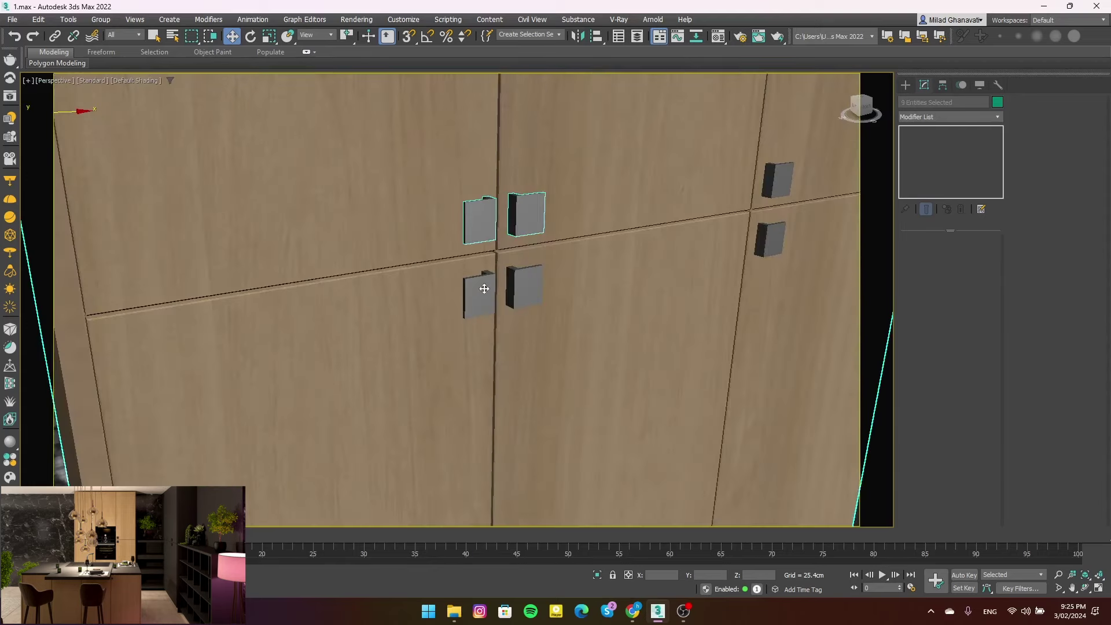
key("F3")
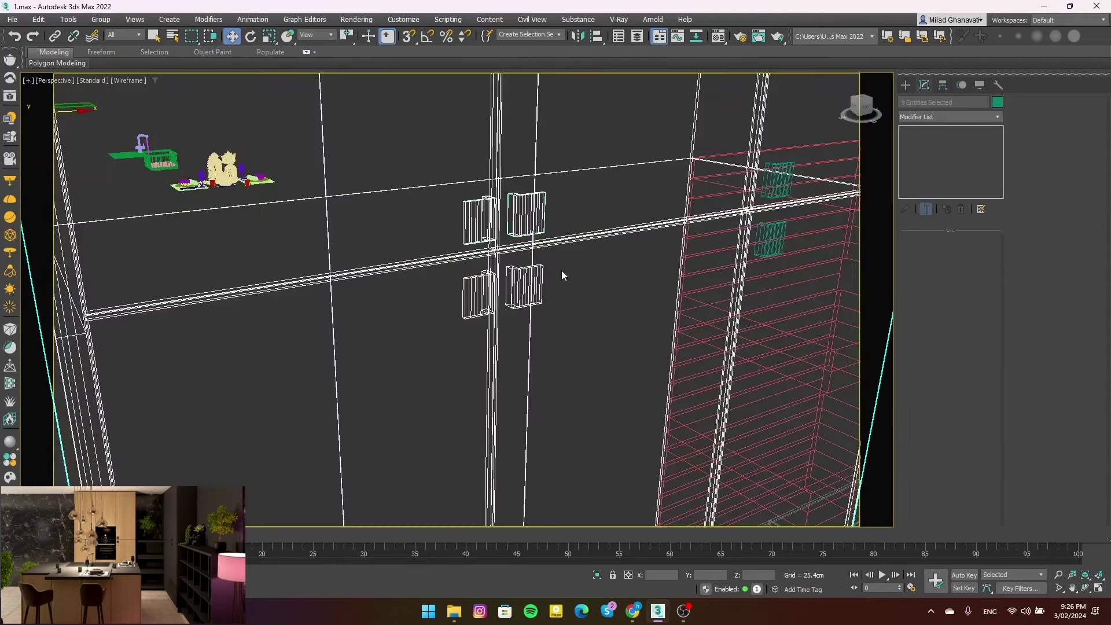
left_click(599, 574)
left_click(535, 432)
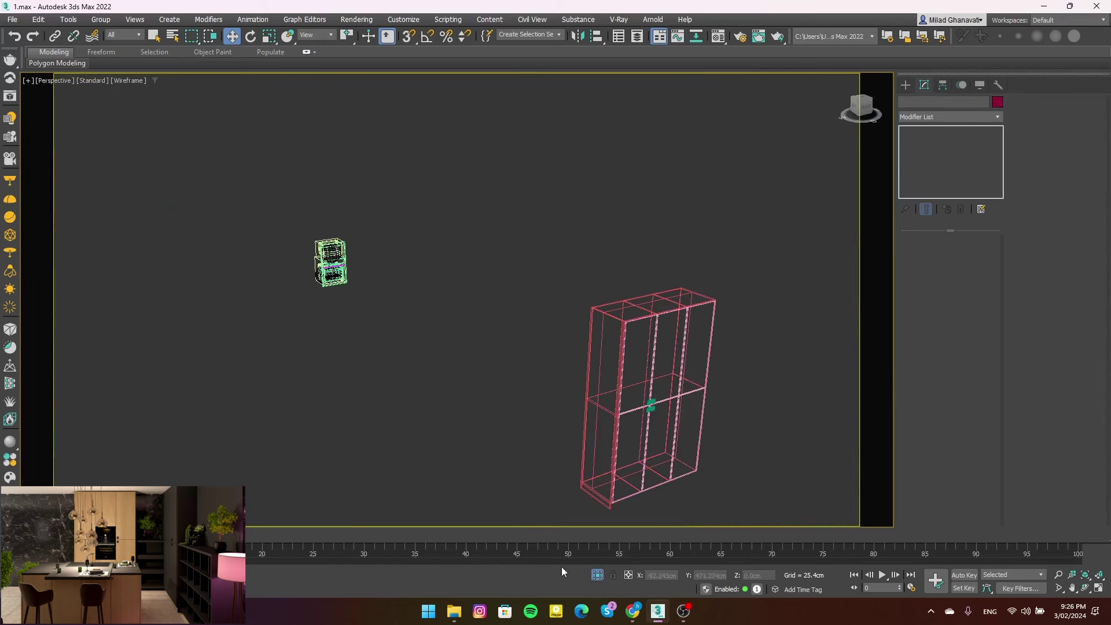
key("F3")
Group the oven and microwave pieces into a group named 'micro'
left_click(101, 19)
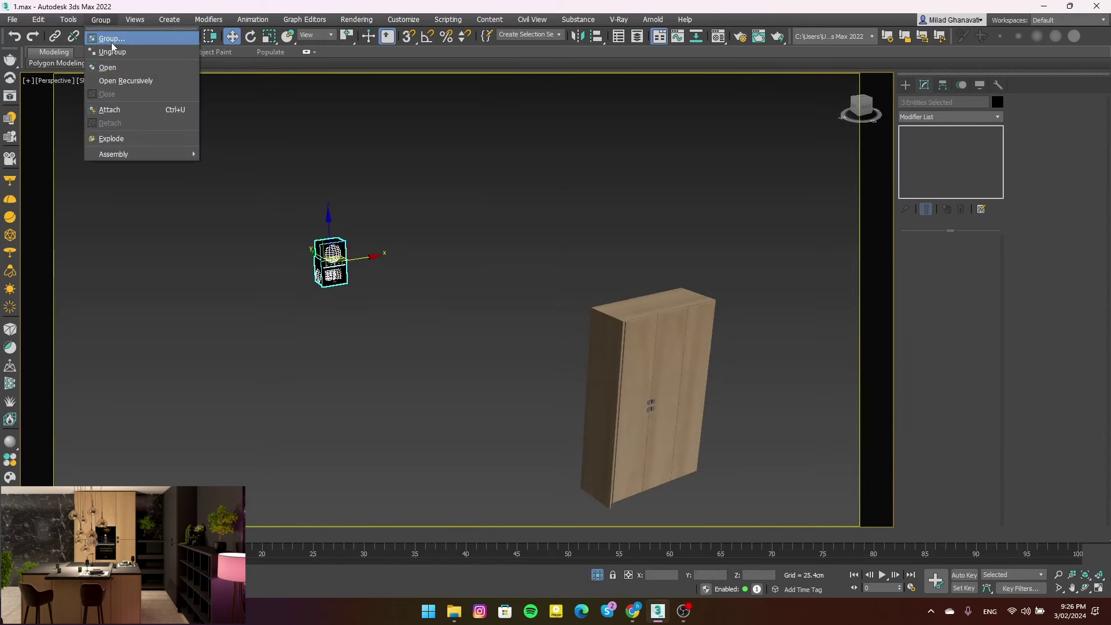
left_click(105, 44)
type("micro")
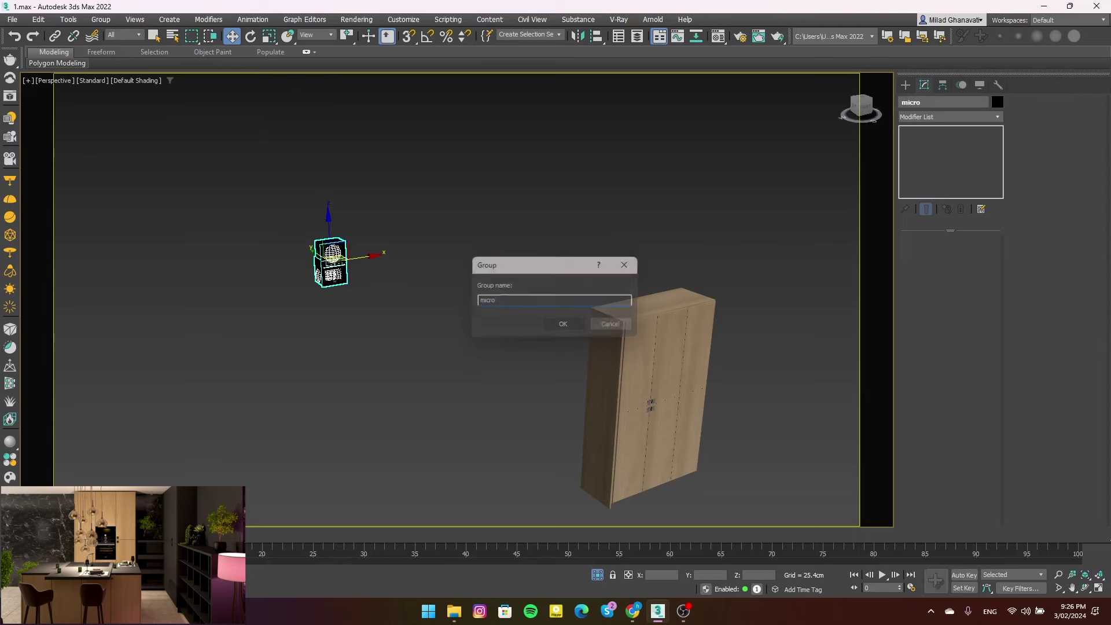
key("Return")
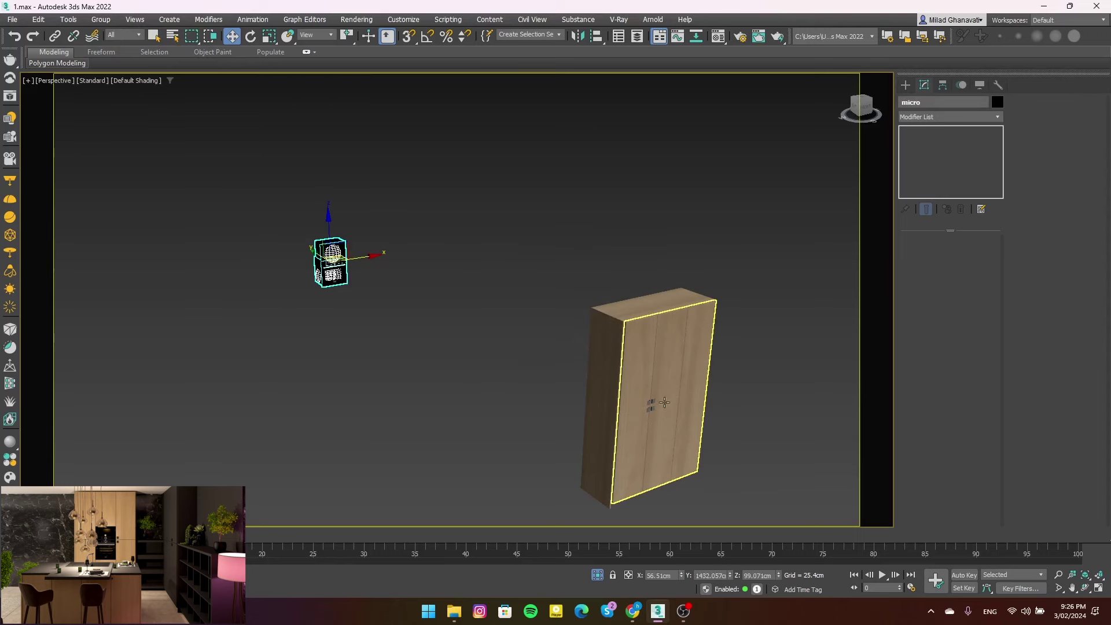
left_click(654, 376)
key("ctrl+z")
In Front view, move the appliance unit into the cabinet column and raise it slightly
key("f")
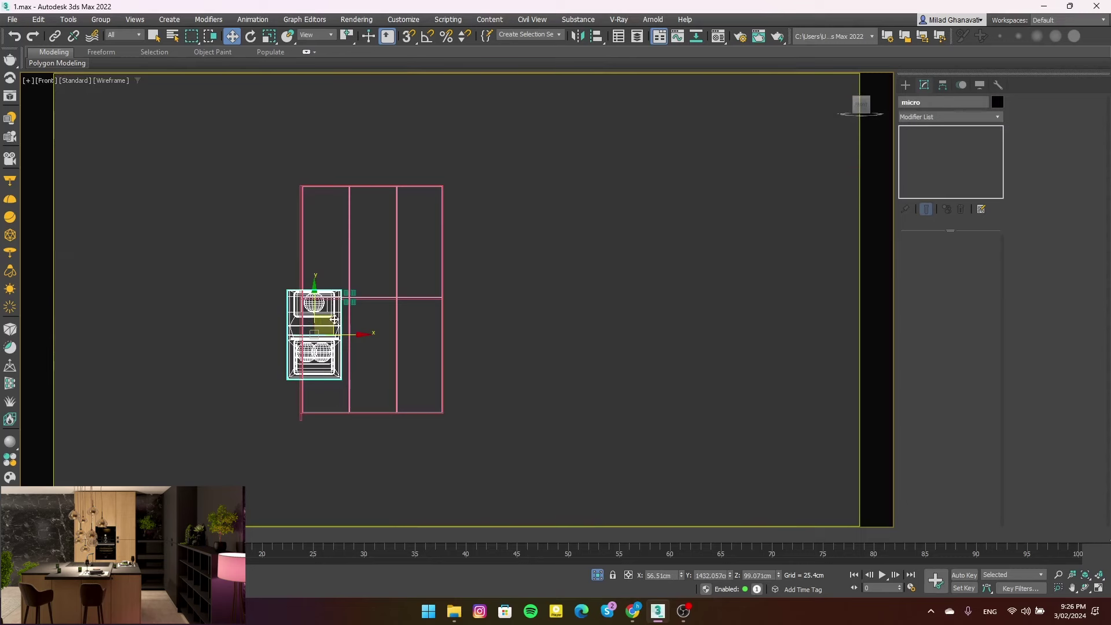
left_click_drag(334, 319, 391, 296)
scroll(390, 295, "up", 5)
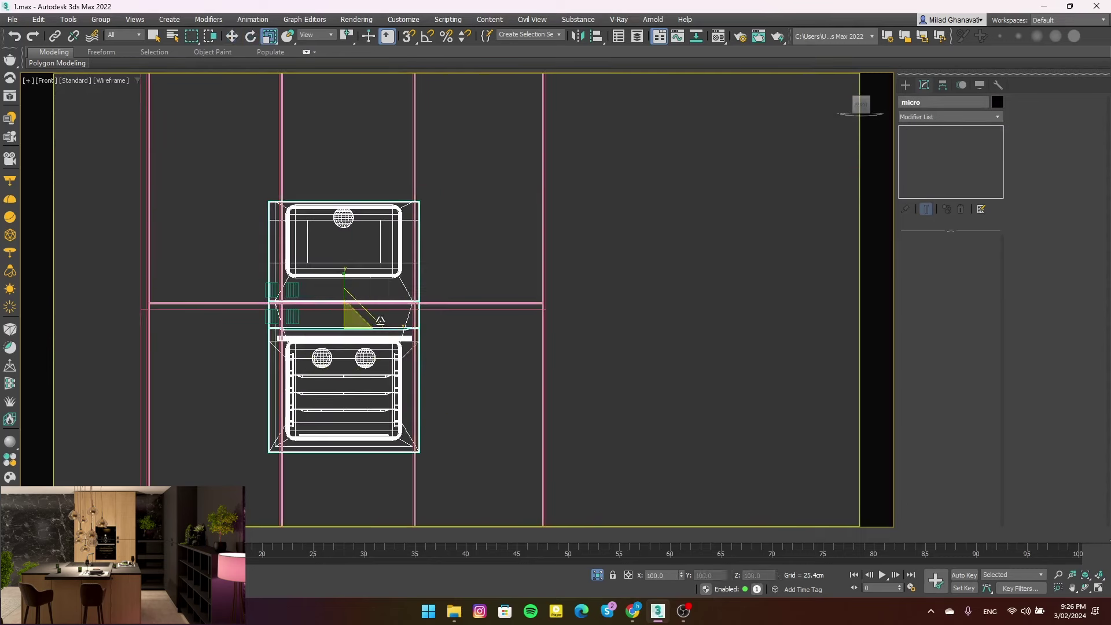
key("r")
key("w")
scroll(305, 336, "up", 2)
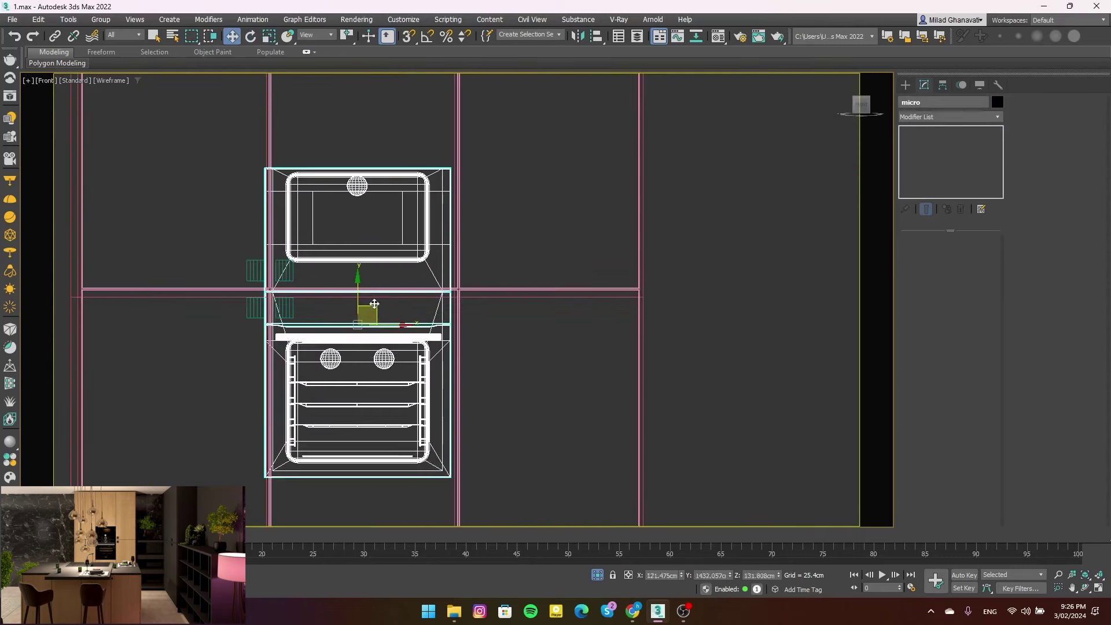
scroll(282, 167, "up", 5)
scroll(283, 167, "up", 3)
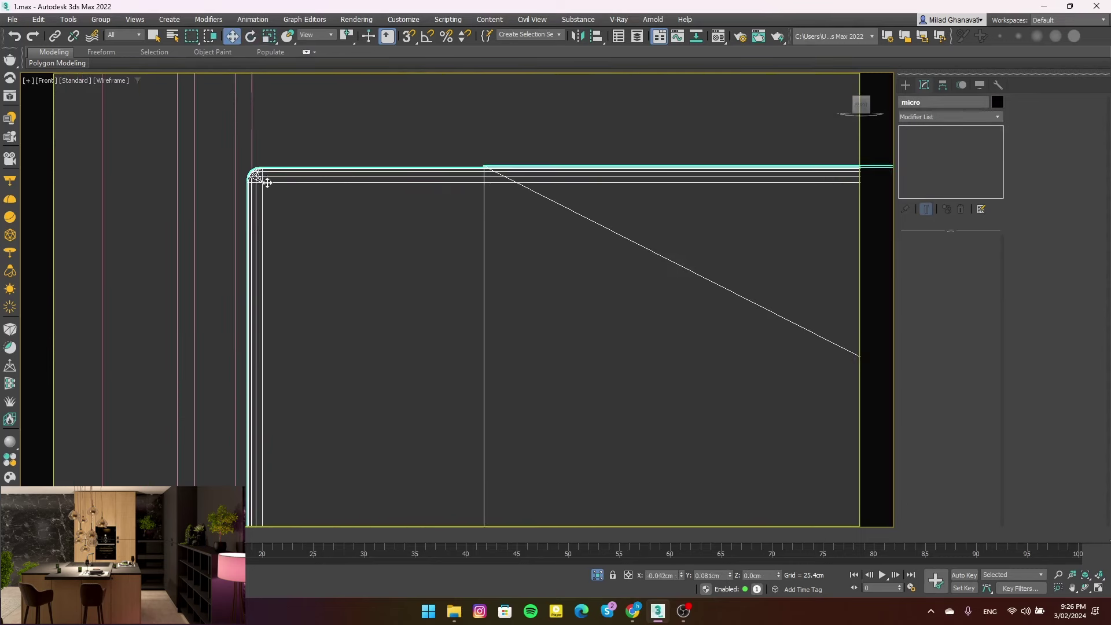
scroll(263, 180, "down", 2)
scroll(264, 181, "down", 5)
scroll(506, 184, "up", 5)
scroll(515, 199, "down", 2)
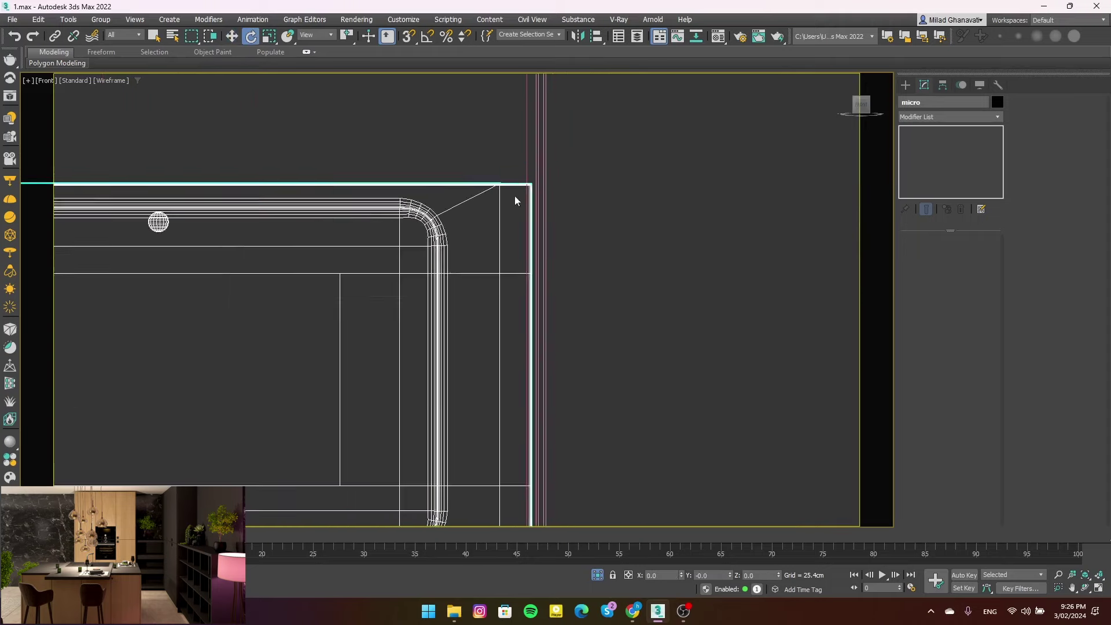
scroll(524, 191, "up", 2)
scroll(536, 190, "up", 1)
scroll(536, 190, "down", 3)
scroll(419, 306, "down", 5)
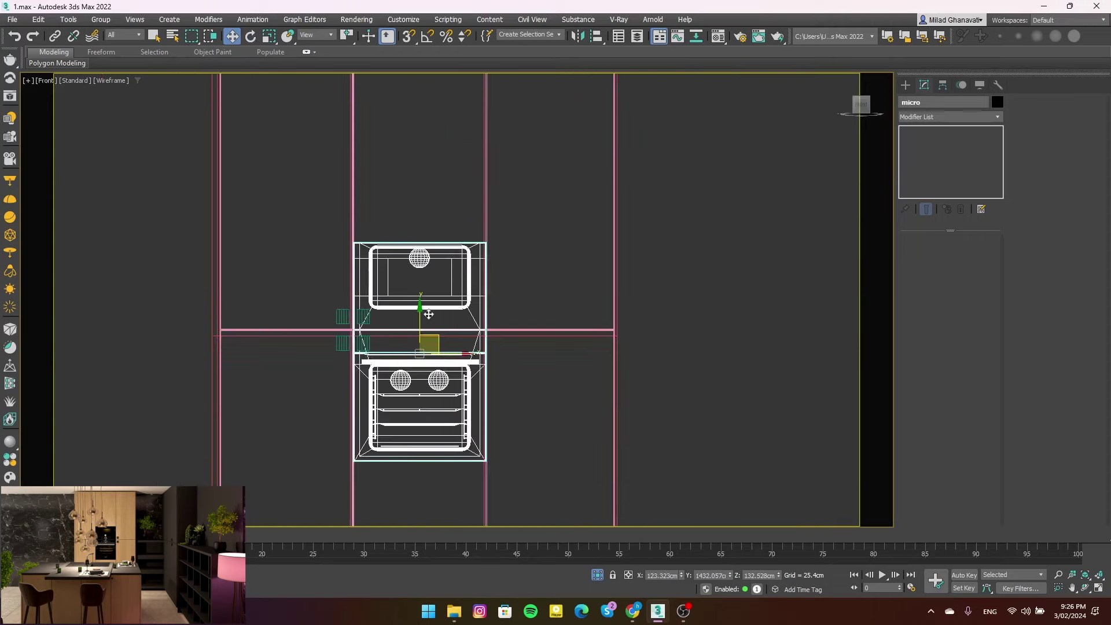
left_click_drag(418, 318, 422, 245)
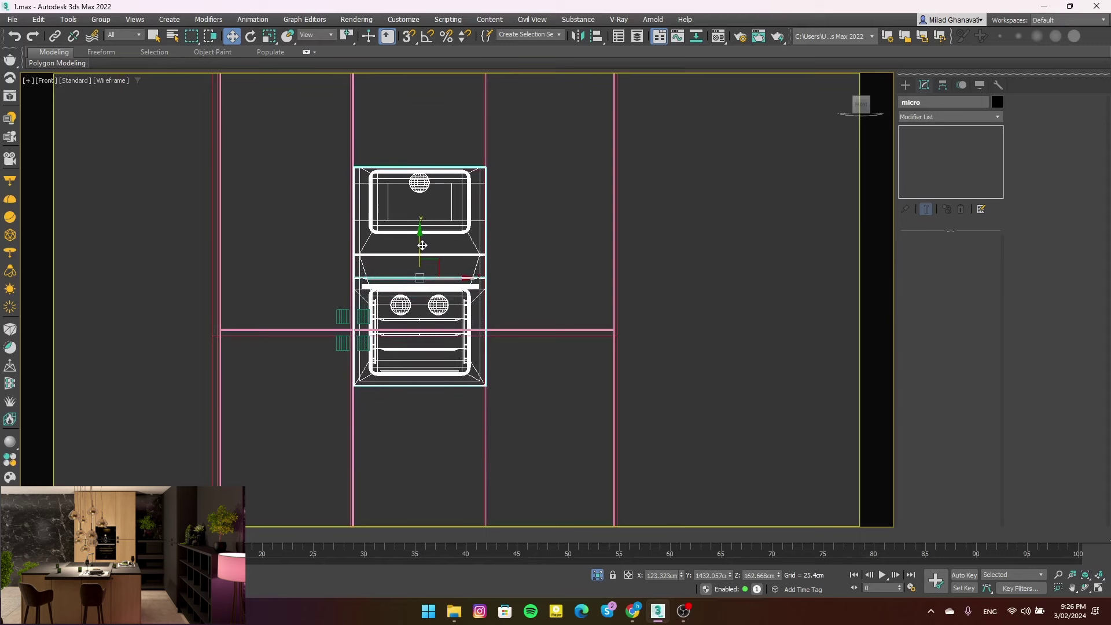
In Top view, slide the microwave unit along Y into place in the wall
key("F3")
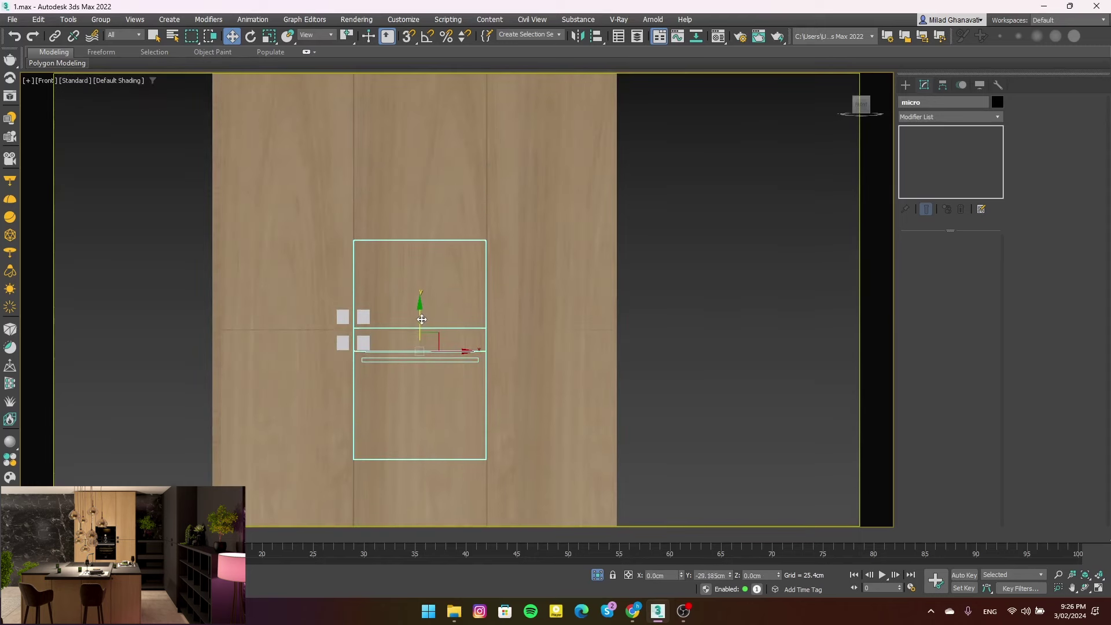
scroll(363, 342, "up", 5)
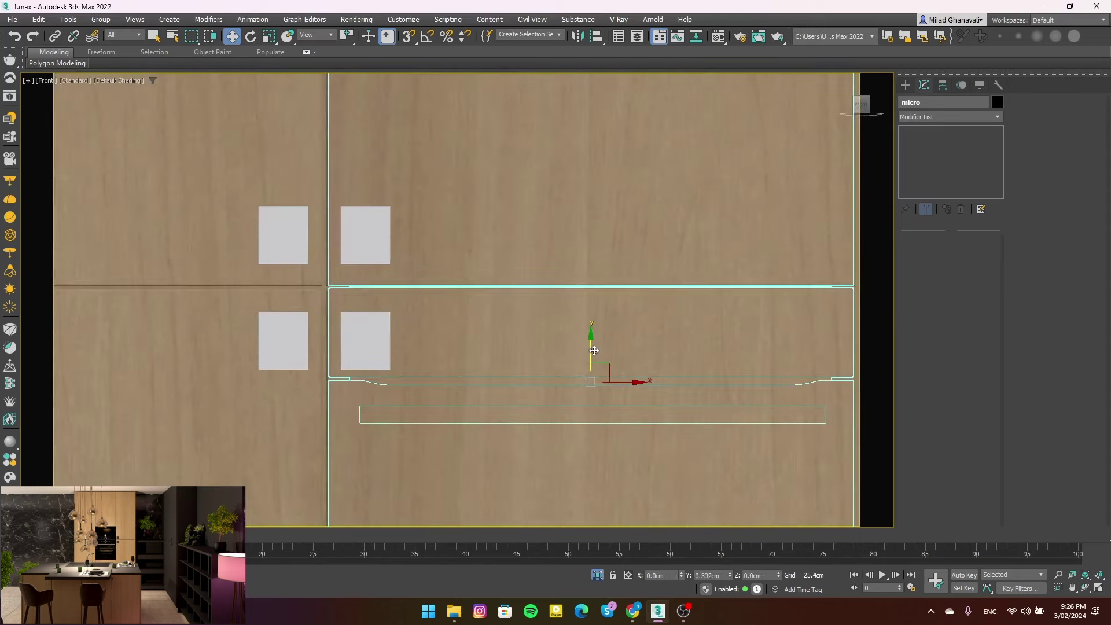
key("t")
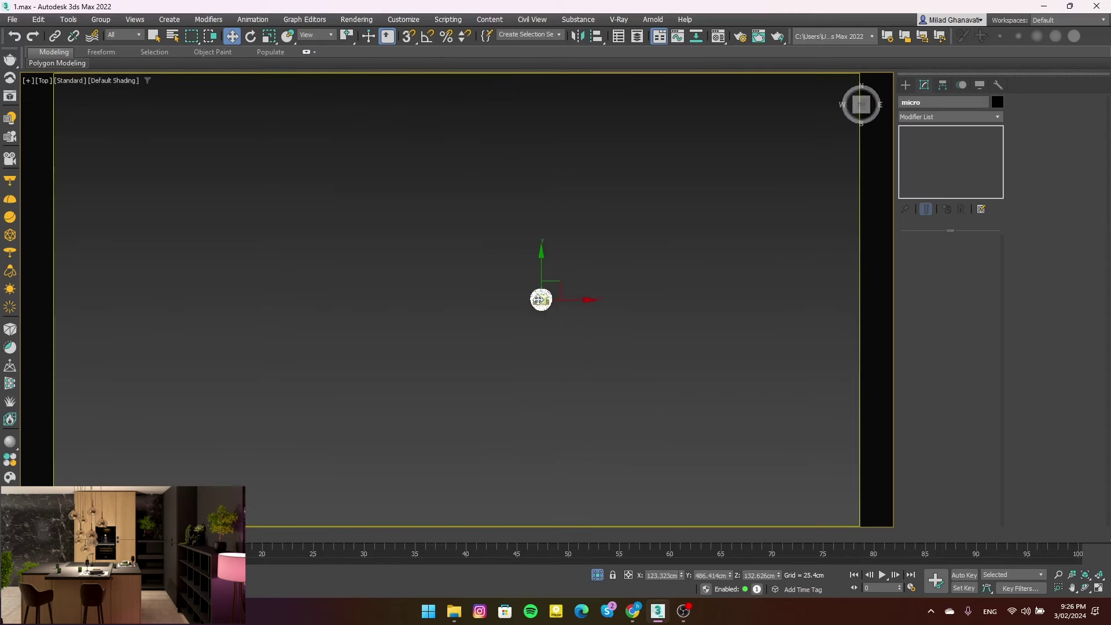
scroll(541, 300, "down", 5)
left_click_drag(461, 171, 461, 265)
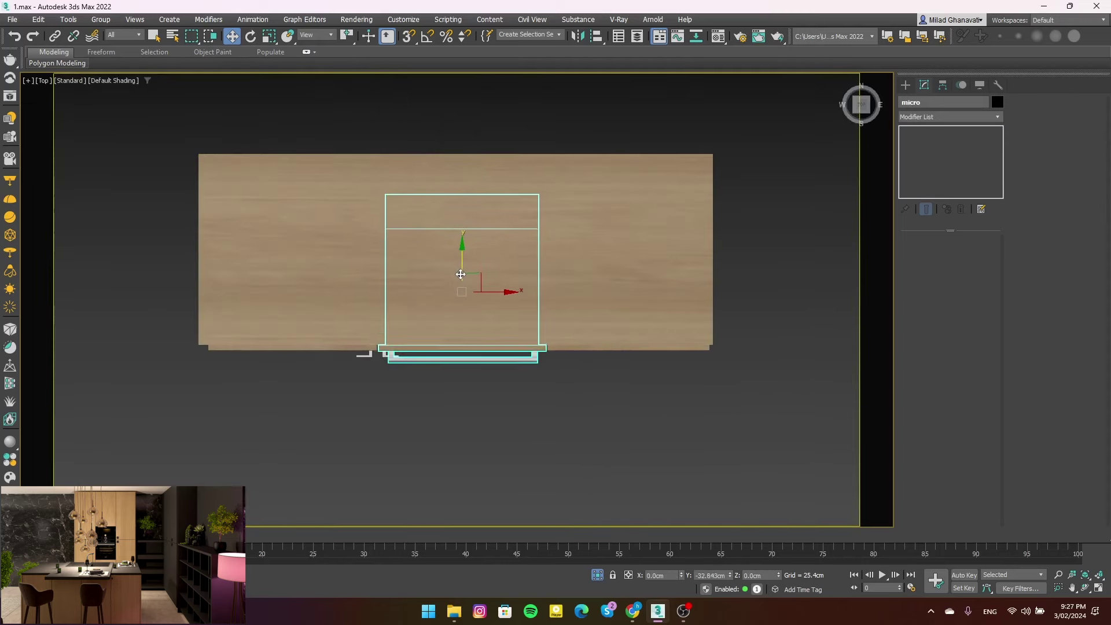
scroll(367, 352, "up", 5)
Undo an accidental Box008 move and select the wood wall panel in Front view
left_click(371, 349)
left_click_drag(372, 349, 373, 320)
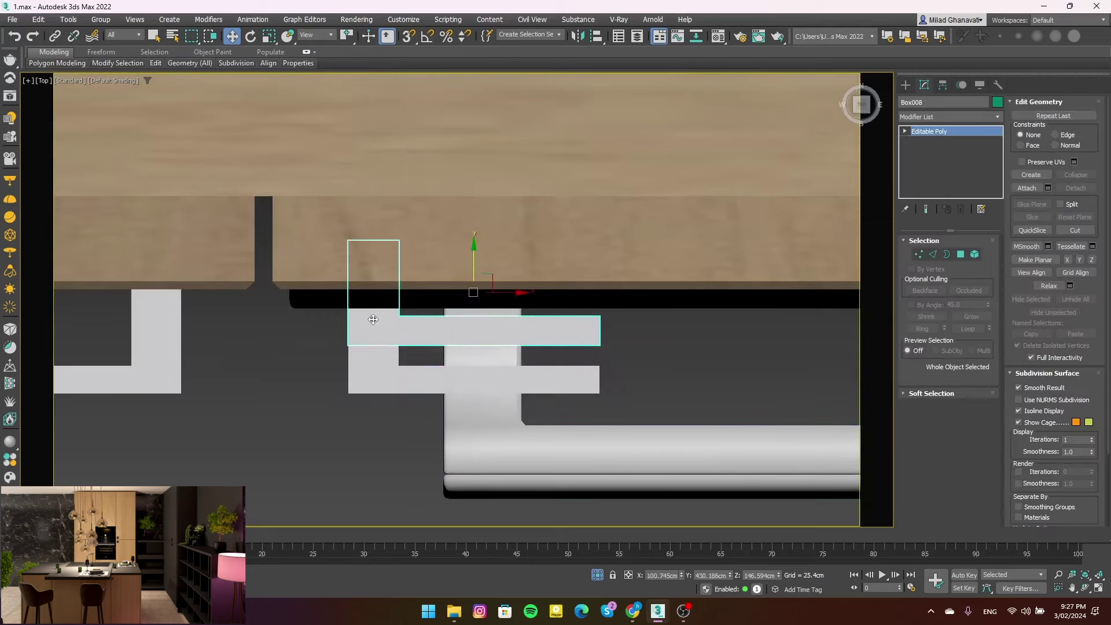
key("ctrl+z")
key("ctrl+z")
key("ctrl+z")
key("f")
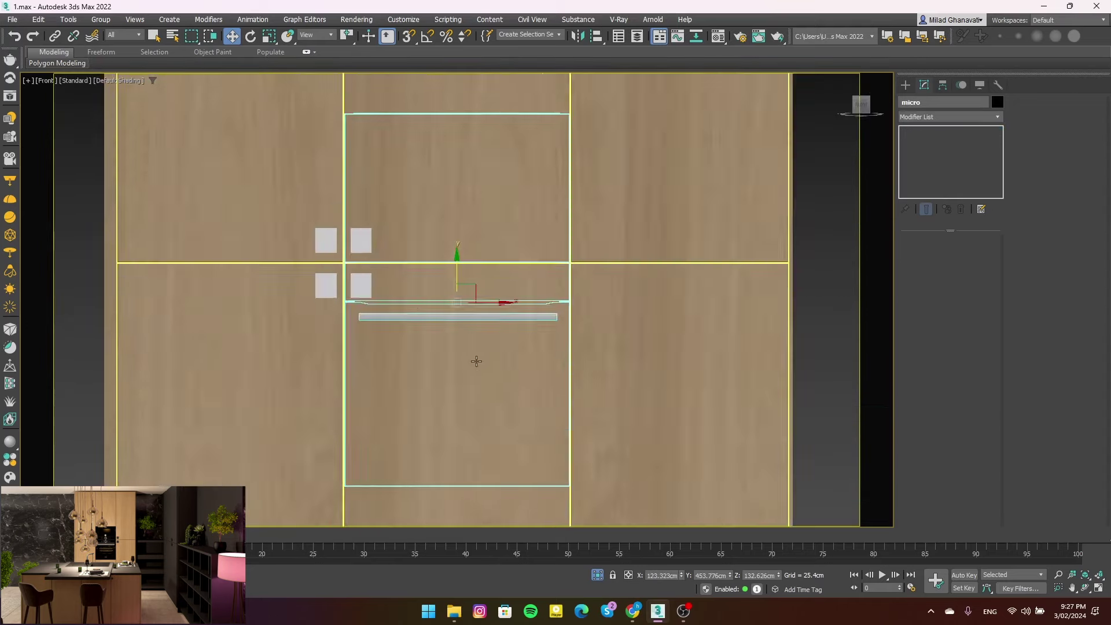
left_click(476, 361)
Remove the wood panel's UVW Map modifier and convert it to Editable Poly
key("z")
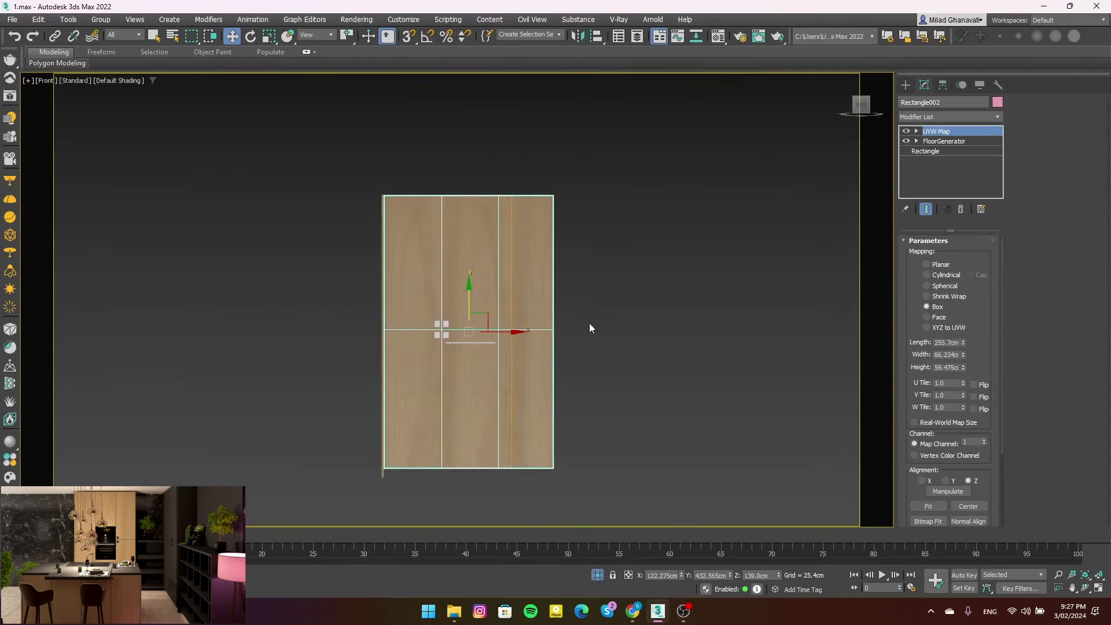
right_click(585, 315)
left_click(723, 450)
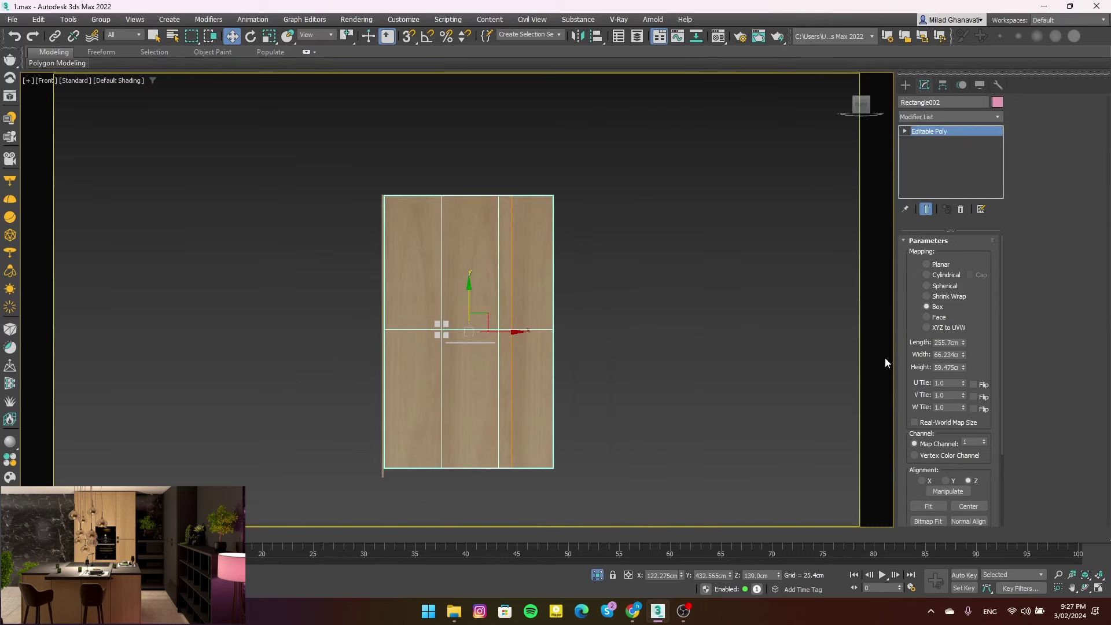
key("ctrl+z")
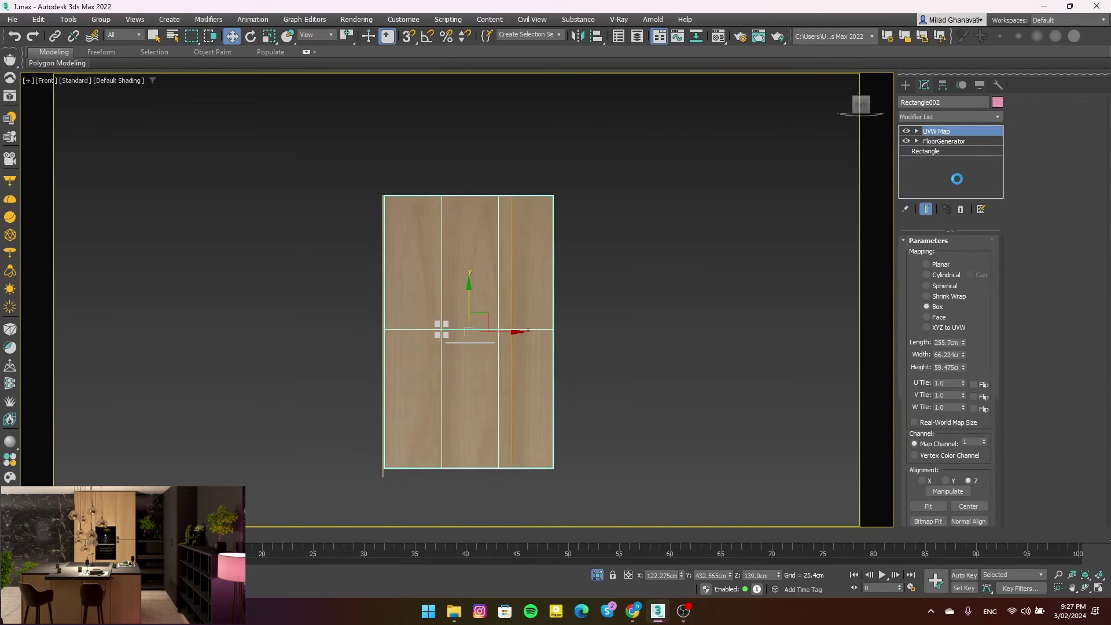
right_click(934, 131)
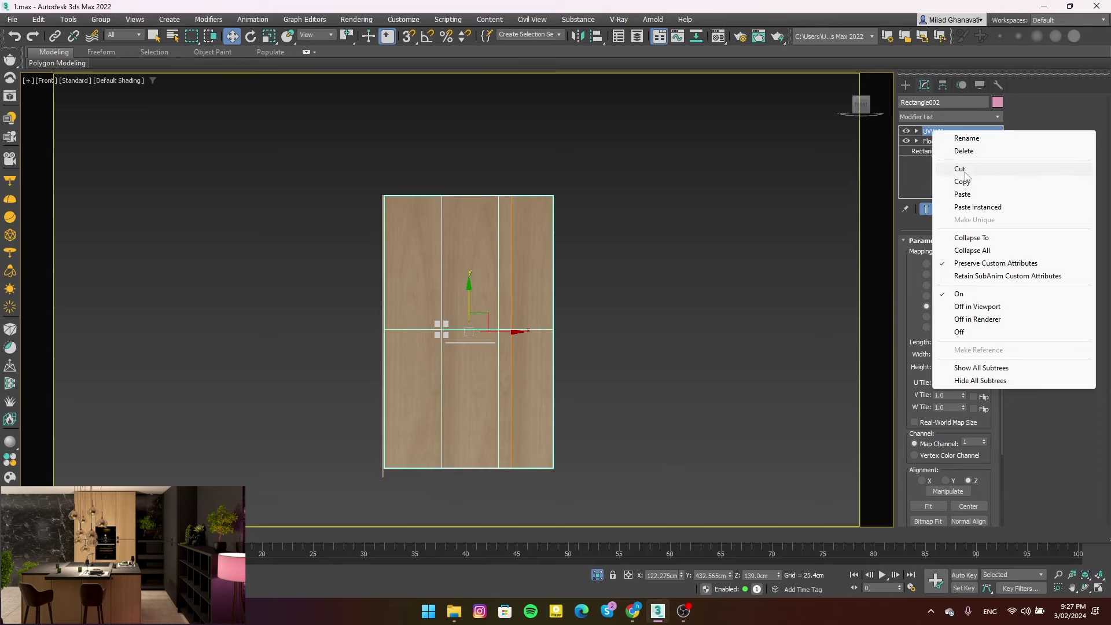
left_click(960, 168)
right_click(530, 366)
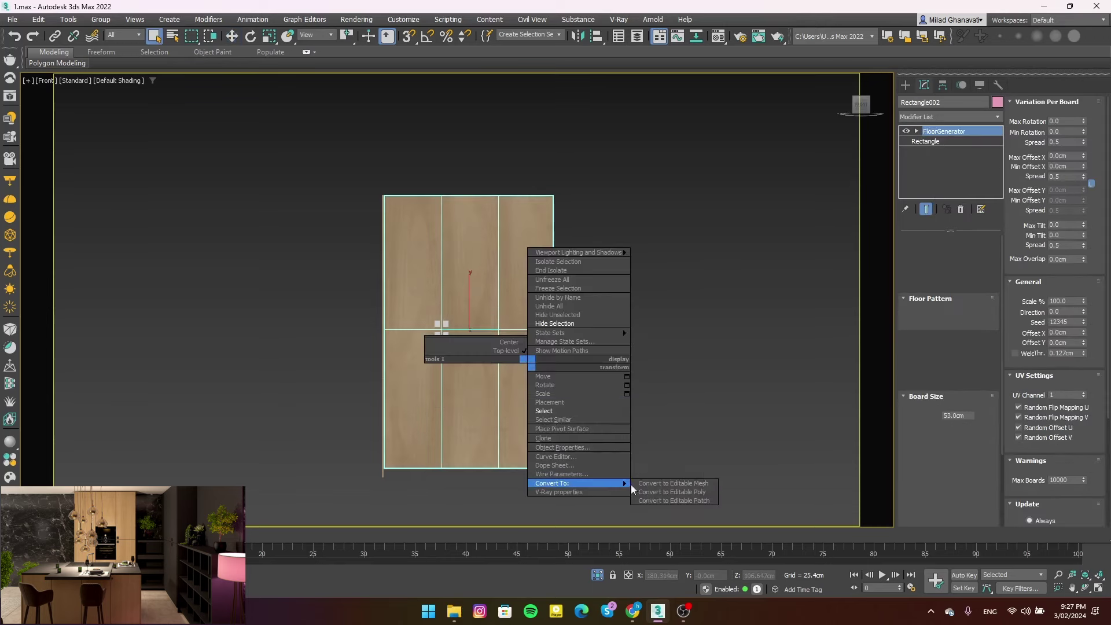
left_click(663, 491)
Select the panel's seam vertices and align them with the oven's edges
key("1")
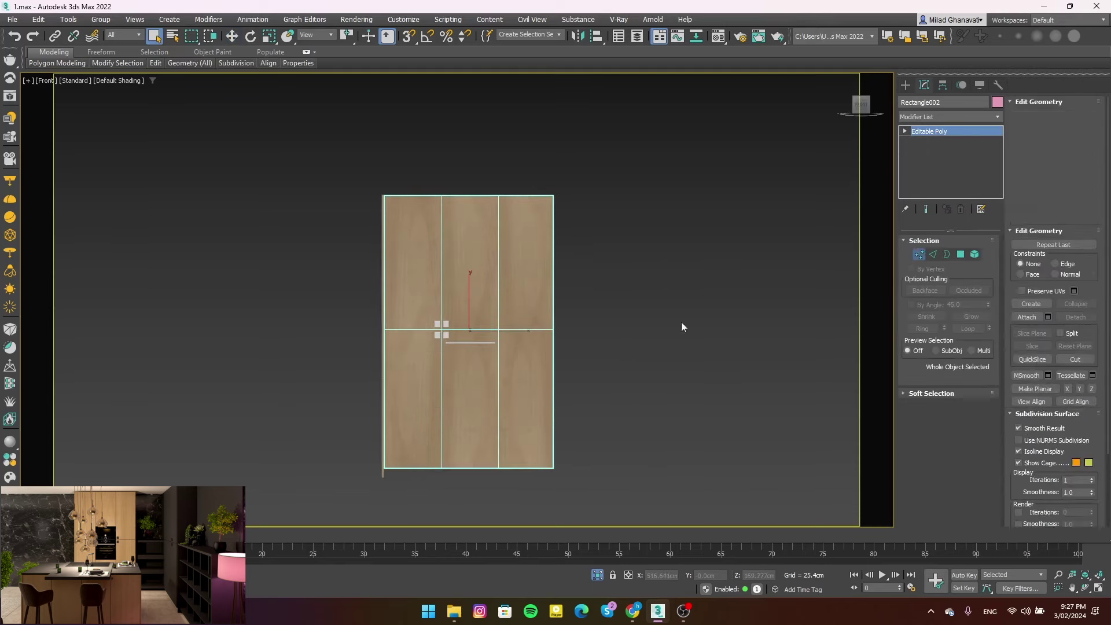
key("ctrl+a")
scroll(431, 329, "up", 5)
scroll(353, 250, "up", 5)
scroll(353, 250, "down", 2)
scroll(385, 301, "down", 5)
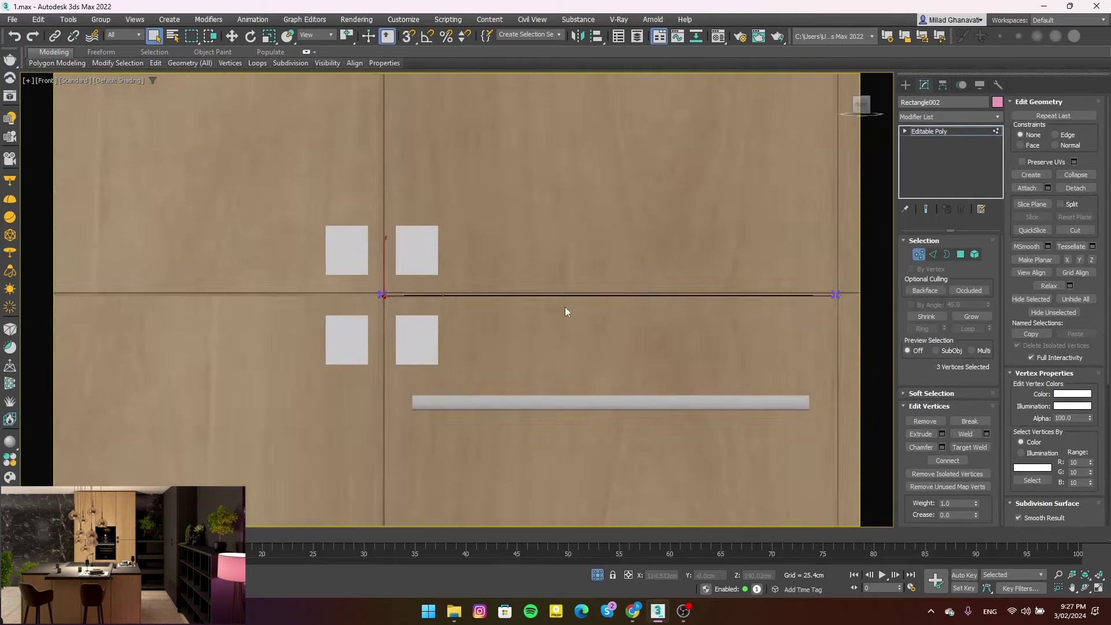
left_click_drag(564, 307, 777, 287)
scroll(776, 287, "up", 5)
scroll(559, 391, "up", 2)
scroll(559, 391, "down", 3)
scroll(470, 375, "down", 4)
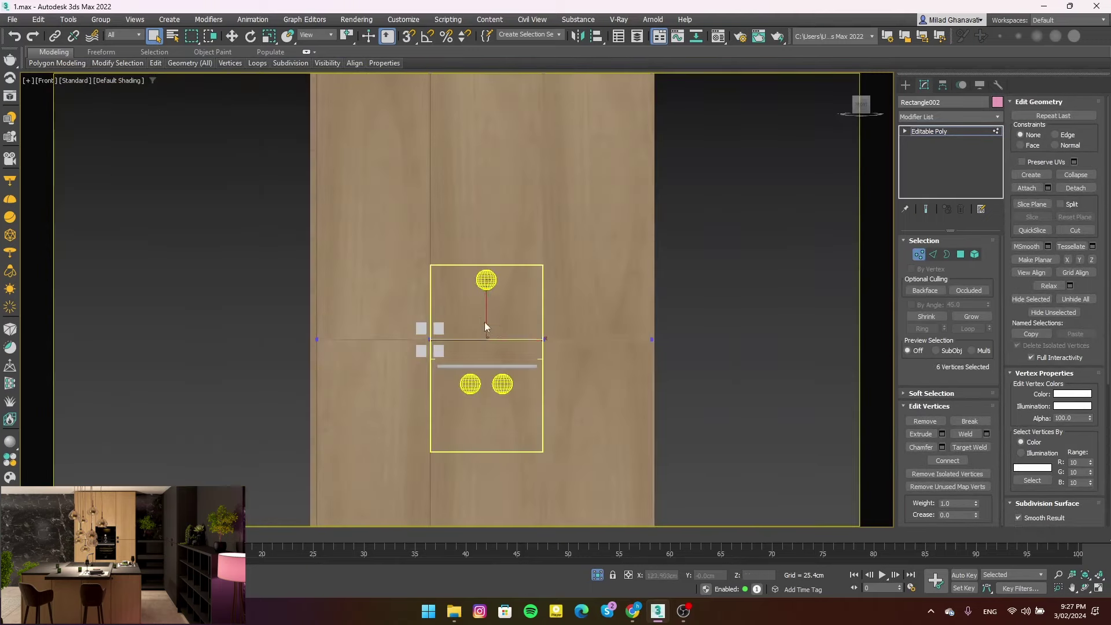
scroll(459, 461, "up", 4)
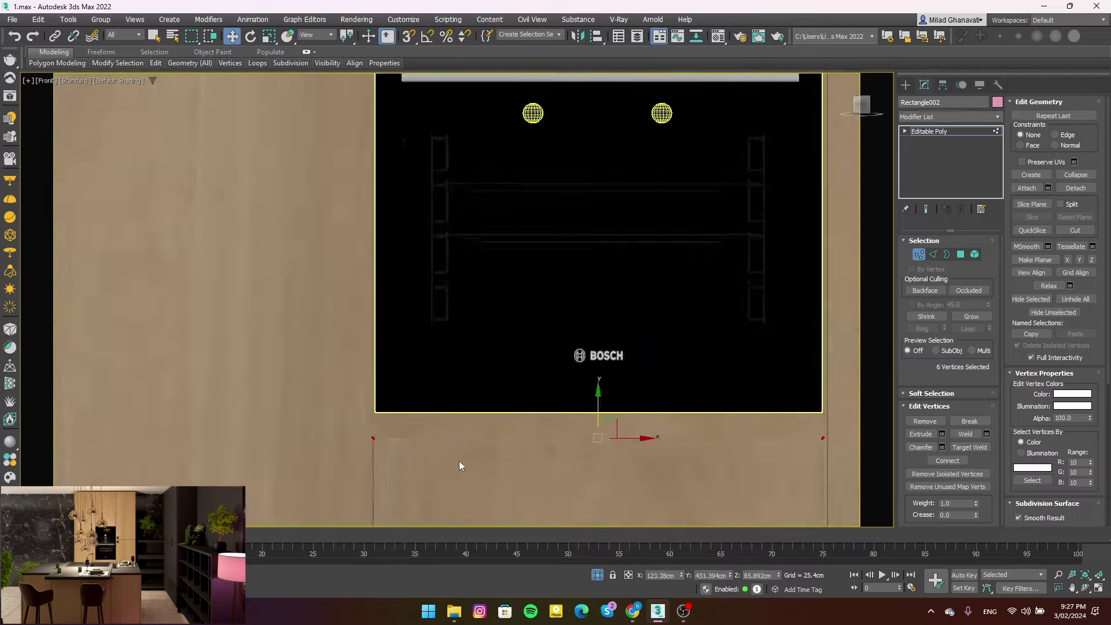
scroll(598, 429, "up", 2)
key("F4")
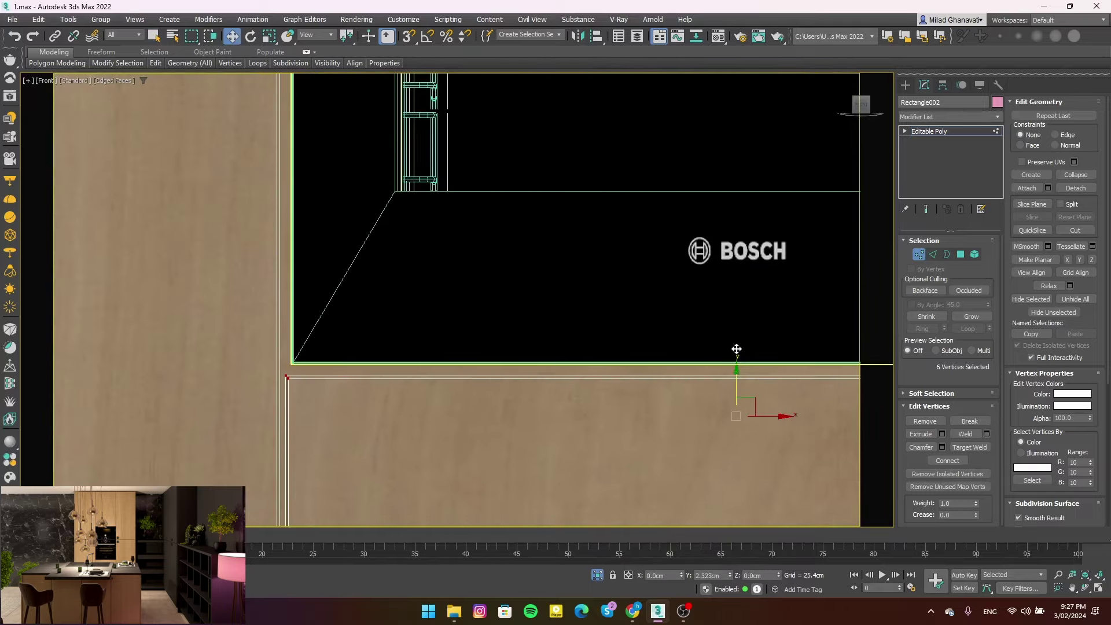
scroll(735, 341, "down", 5)
left_click(658, 234)
scroll(657, 233, "up", 4)
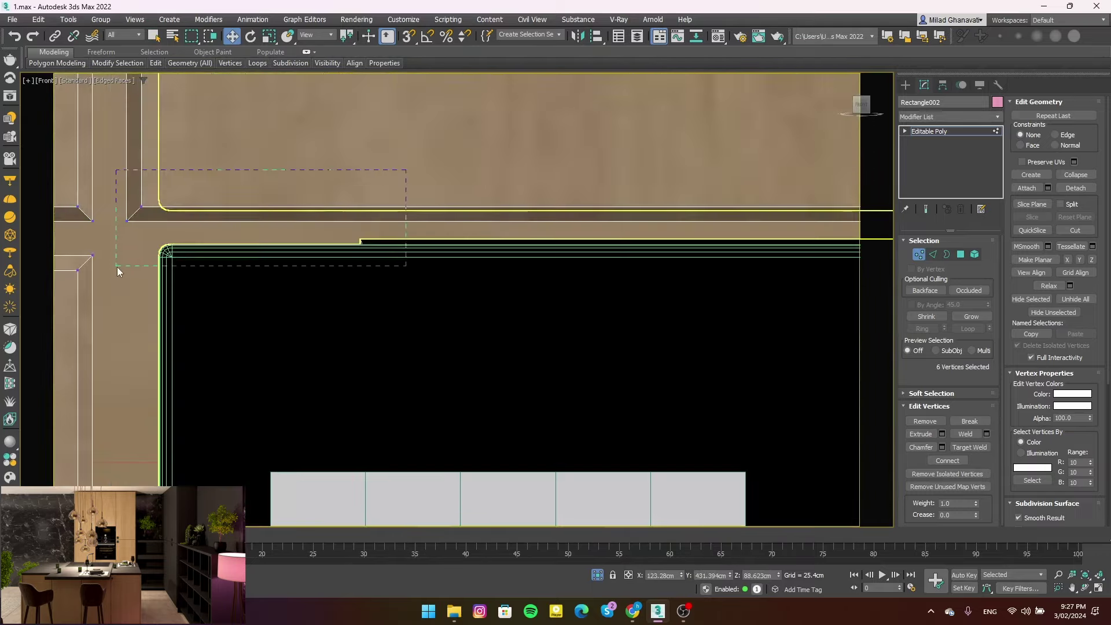
scroll(737, 299, "up", 2)
scroll(737, 299, "up", 2)
left_click(791, 273, "ctrl")
scroll(790, 273, "down", 3)
scroll(636, 260, "down", 4)
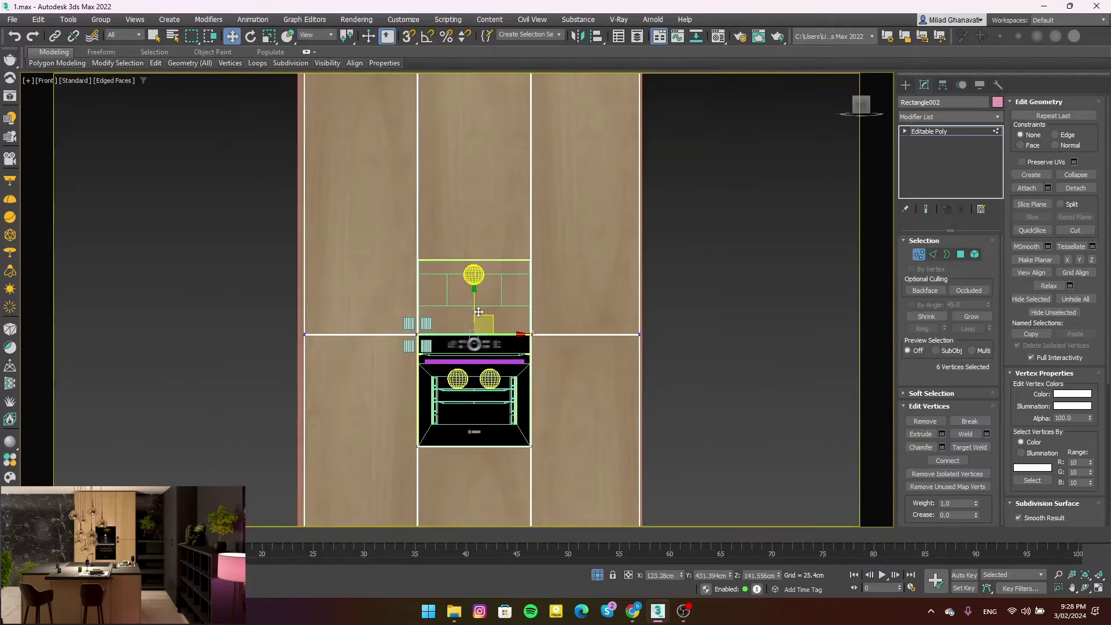
scroll(471, 247, "up", 3)
scroll(397, 211, "up", 2)
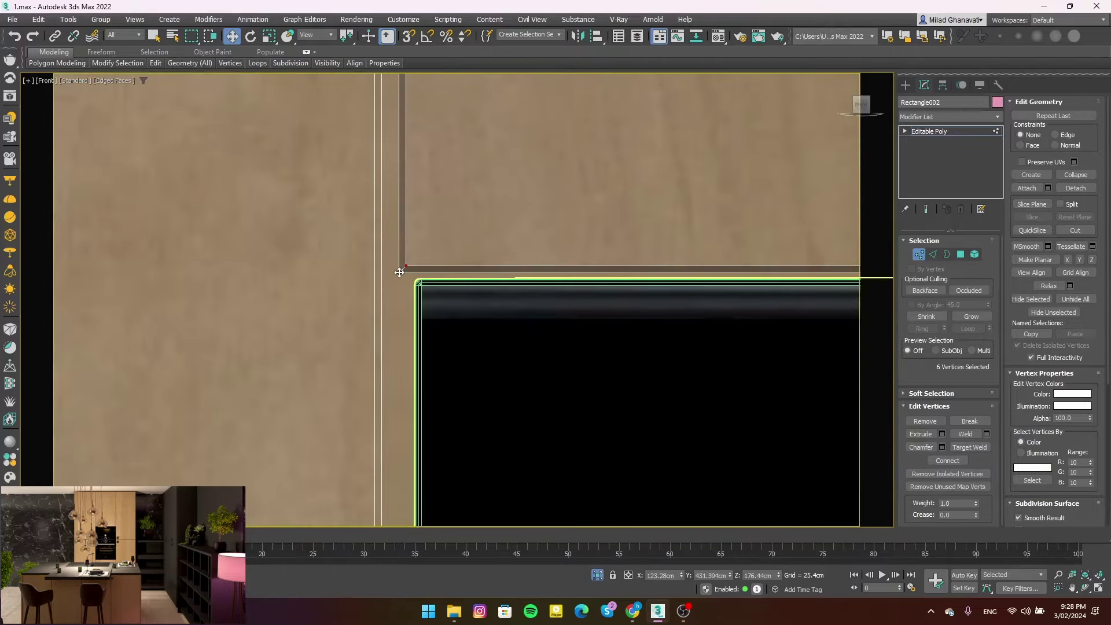
scroll(558, 295, "down", 4)
scroll(669, 314, "down", 2)
Deselect the panel and orbit to inspect the cabinet from the side
left_click(670, 314)
scroll(520, 347, "up", 3)
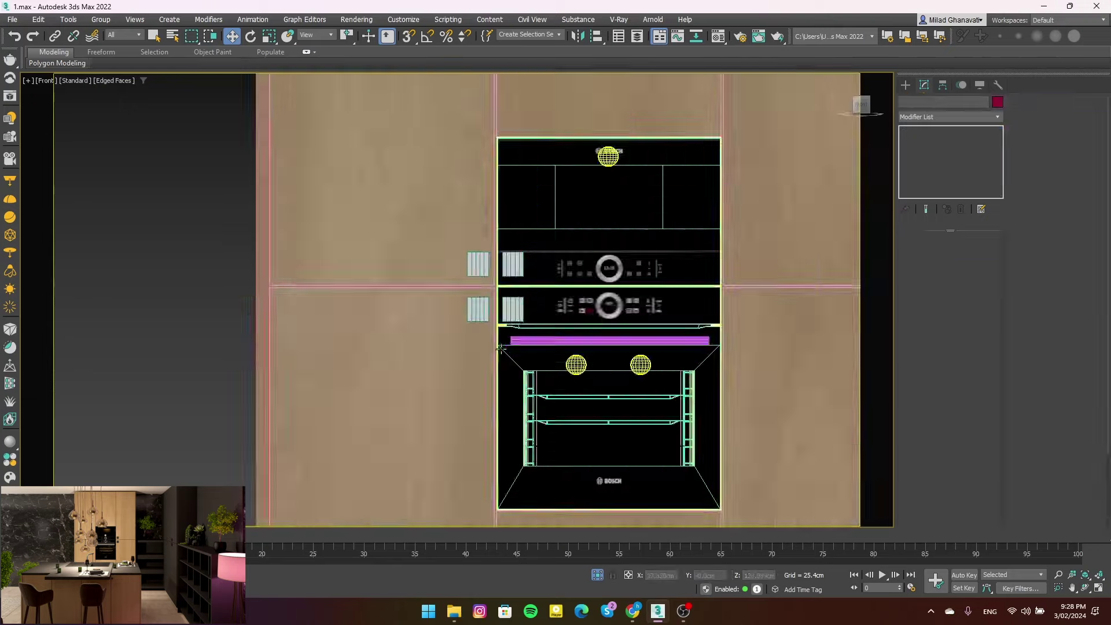
scroll(513, 357, "up", 3)
scroll(565, 342, "down", 1)
scroll(559, 336, "down", 5)
middle_click_drag(558, 330, 652, 372, "alt")
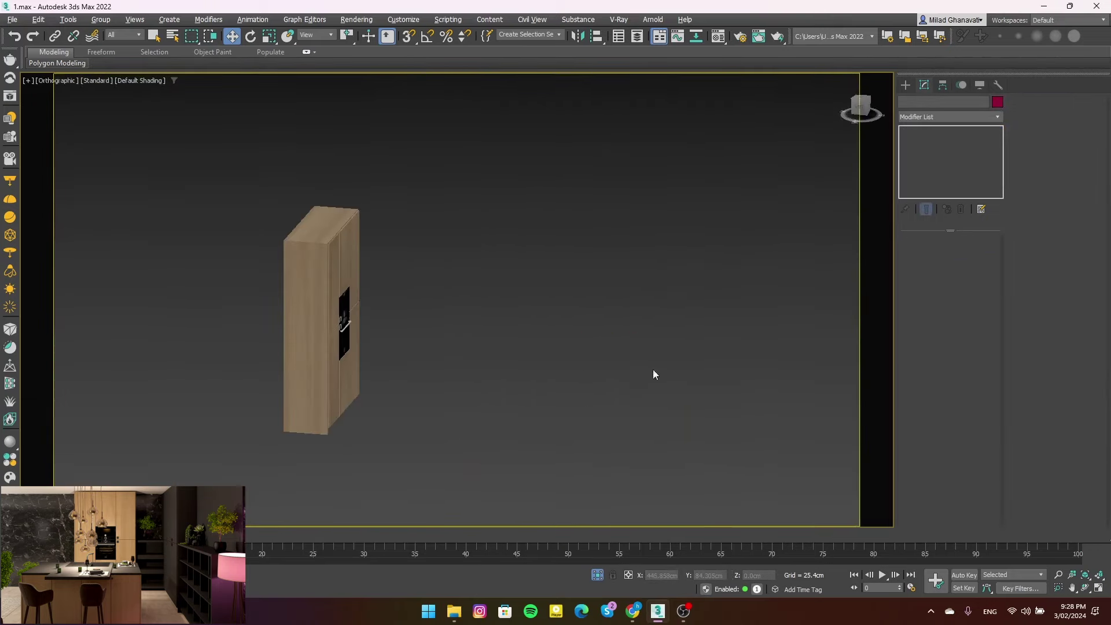
key("p")
middle_click_drag(564, 358, 435, 330, "alt")
In the camera view, restore the whole kitchen and isolate the oven-and-microwave unit
key("c")
left_click(597, 574)
right_click(504, 413)
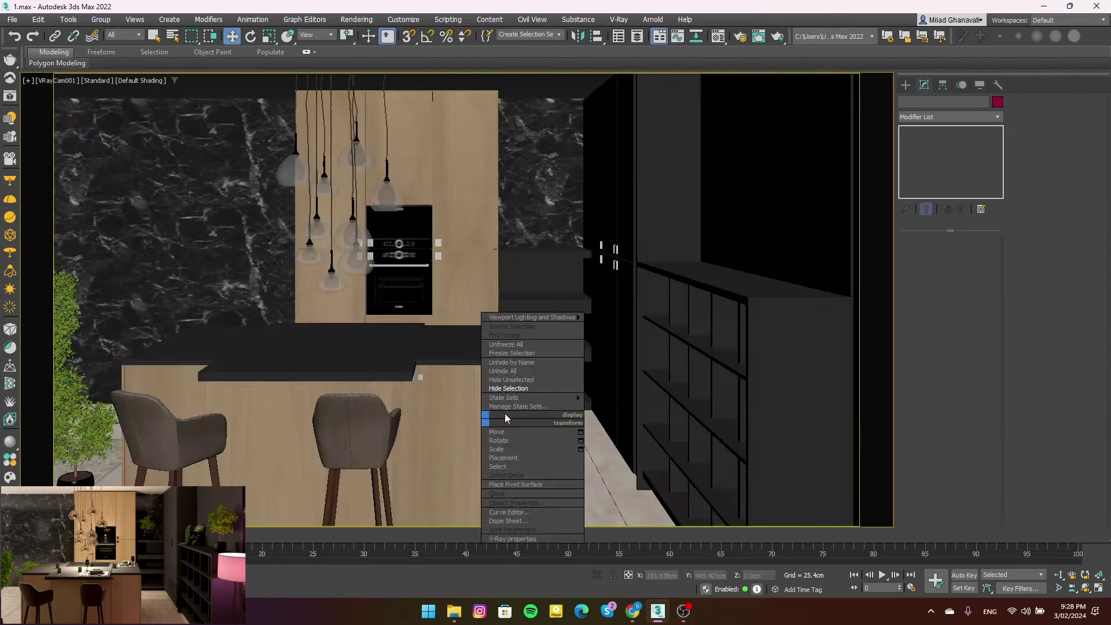
left_click(501, 416)
left_click(362, 240)
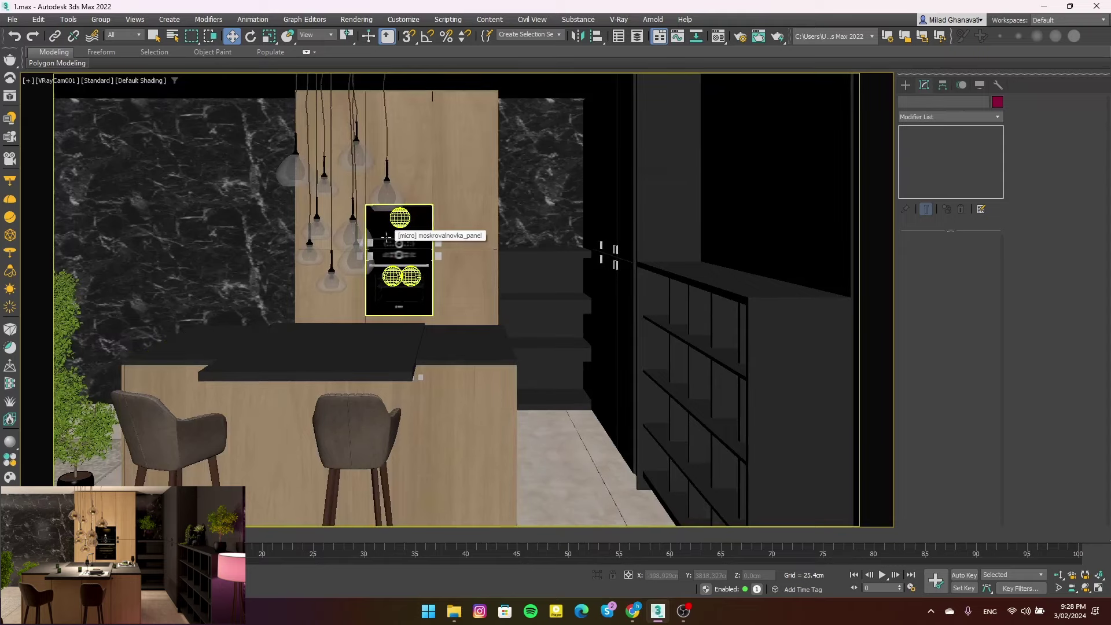
key("p")
key("alt+q")
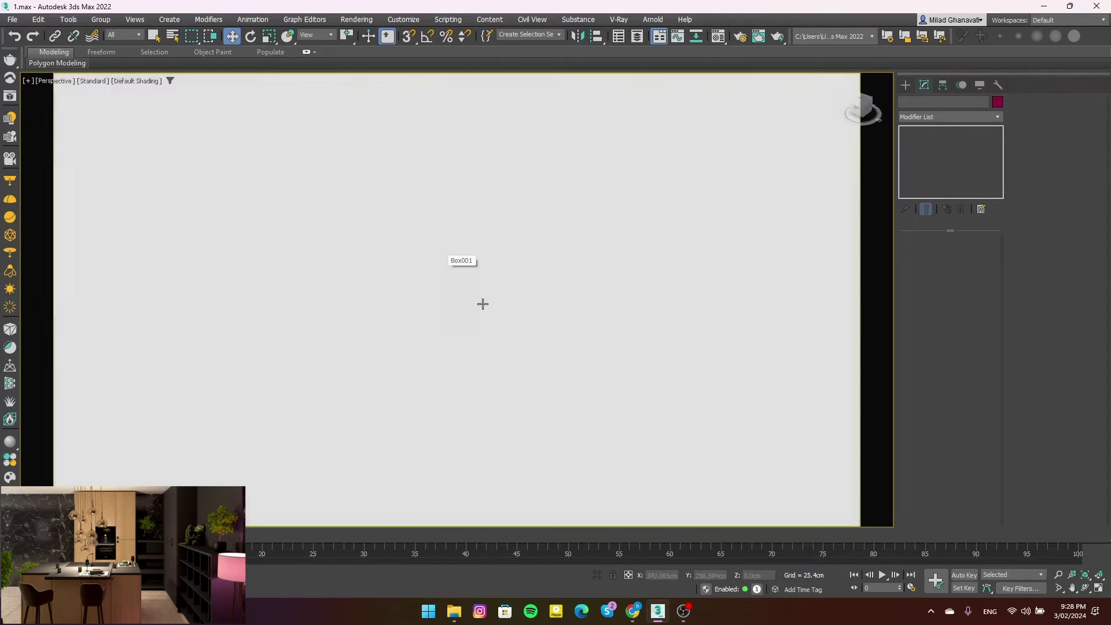
Select the pendant lamps in Left view and isolate them for a close-up
key("l")
key("alt+q")
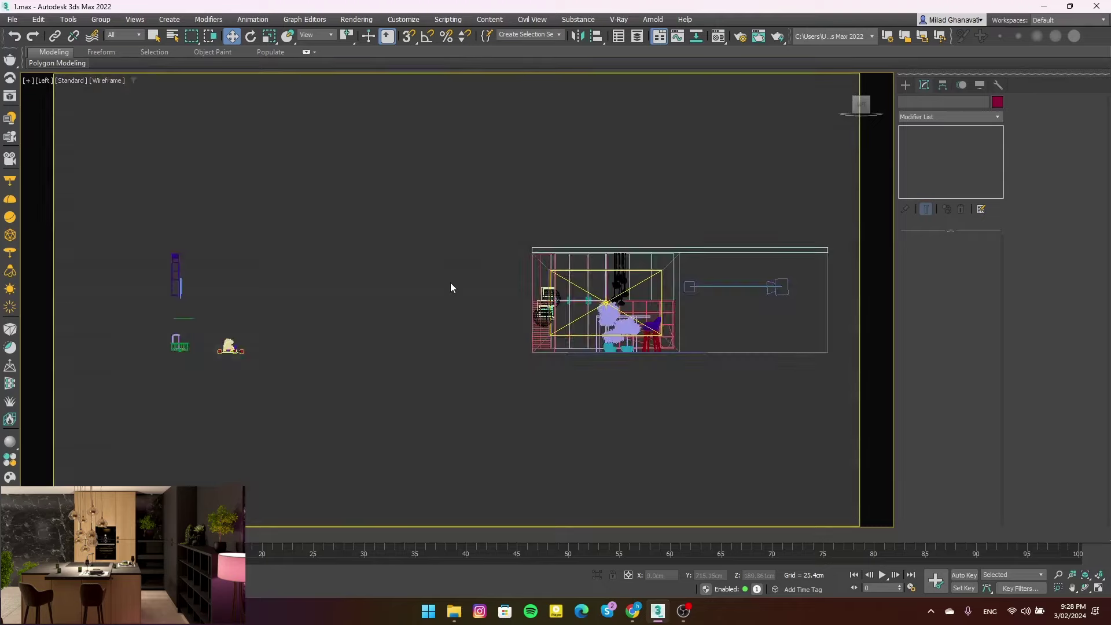
scroll(636, 260, "up", 5)
scroll(648, 246, "up", 3)
left_click(677, 213)
scroll(630, 226, "down", 2)
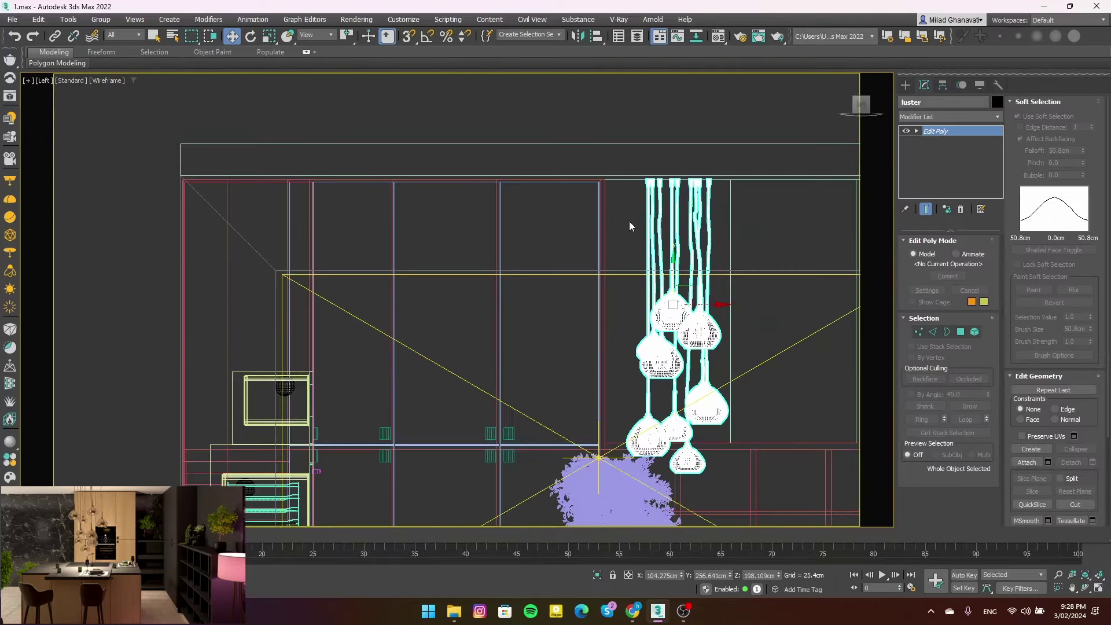
key("alt+q")
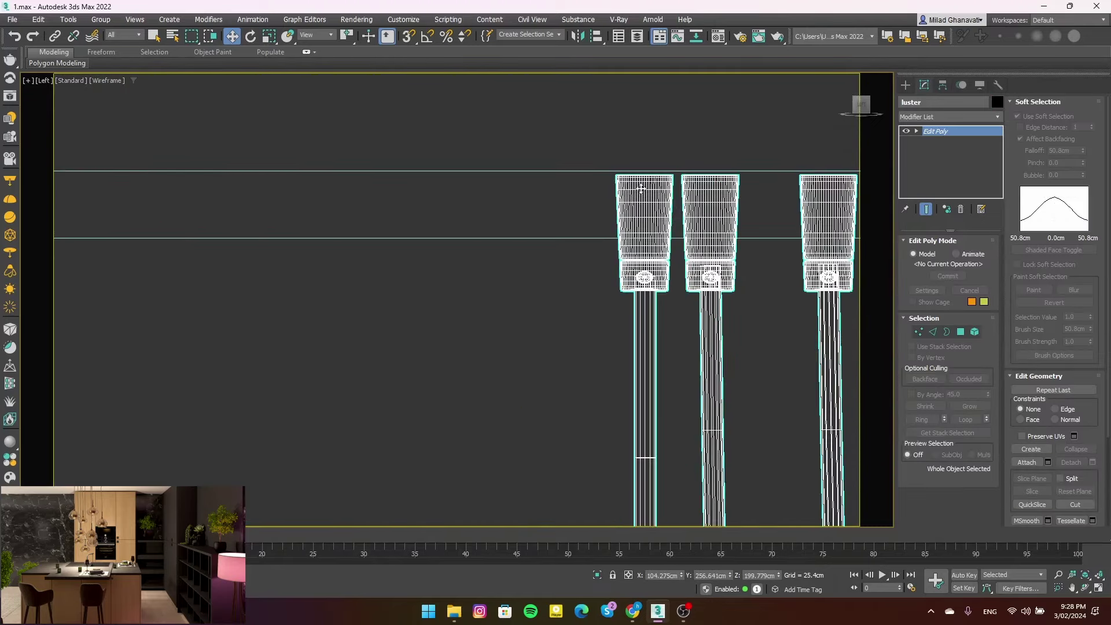
scroll(637, 194, "up", 5)
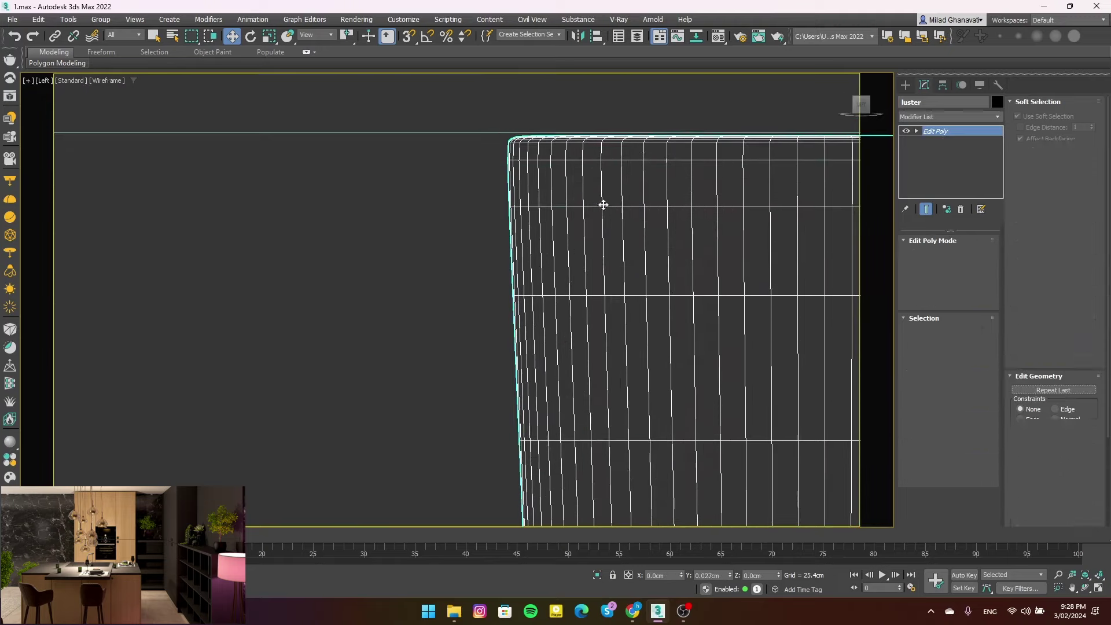
Deselect the lamps and view the kitchen in shaded Perspective mode (F3)
left_click(453, 243)
key("p")
scroll(453, 243, "down", 4)
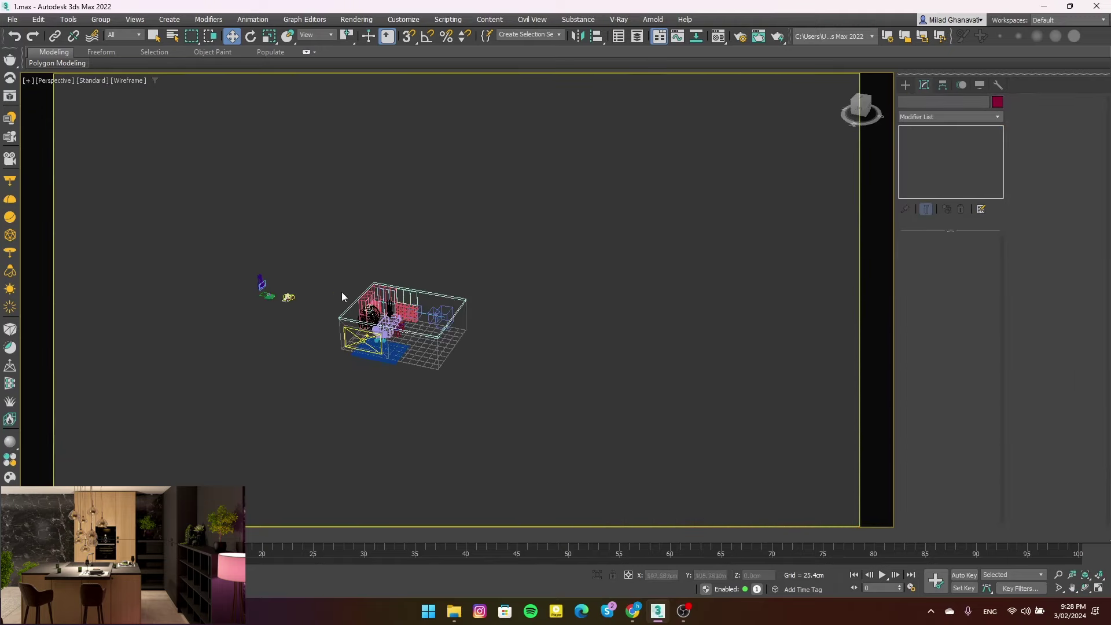
scroll(249, 315, "up", 2)
scroll(249, 315, "up", 5)
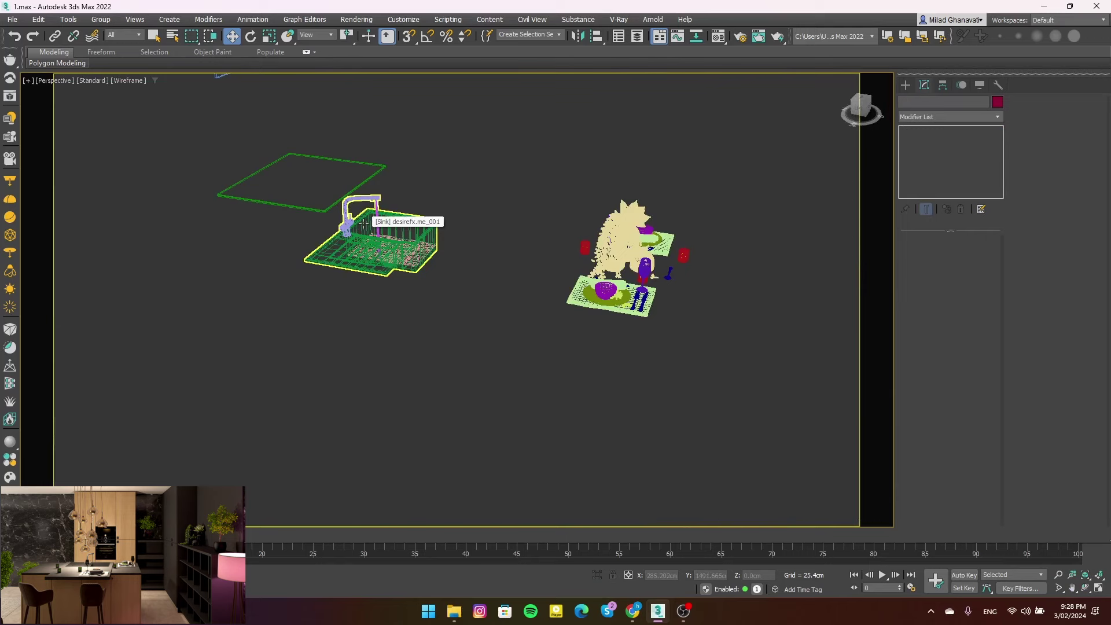
key("F3")
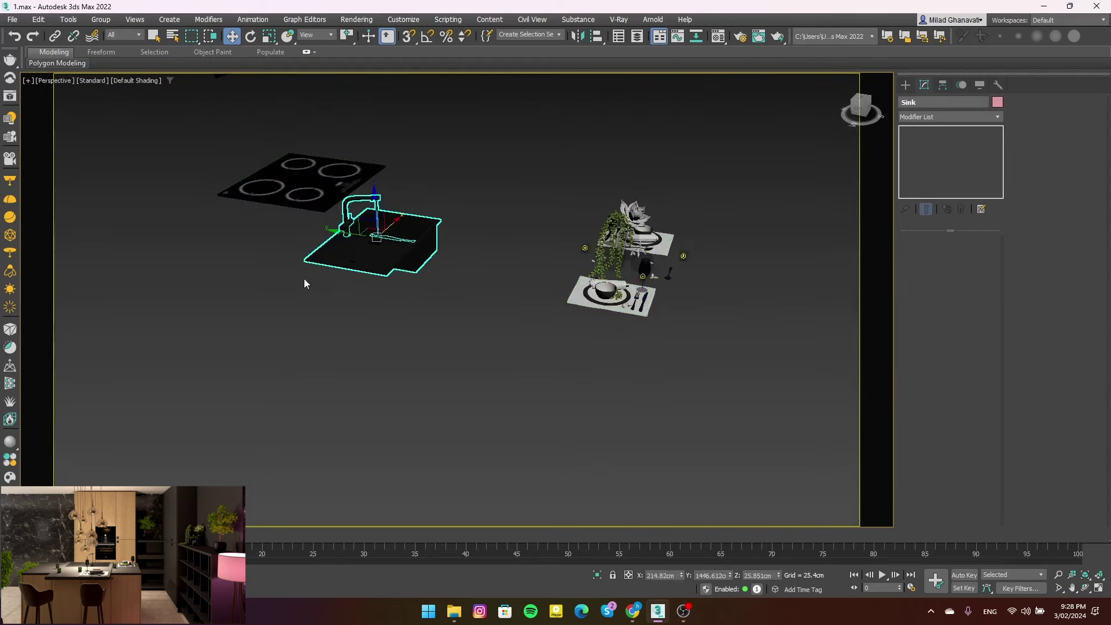
scroll(374, 315, "down", 5)
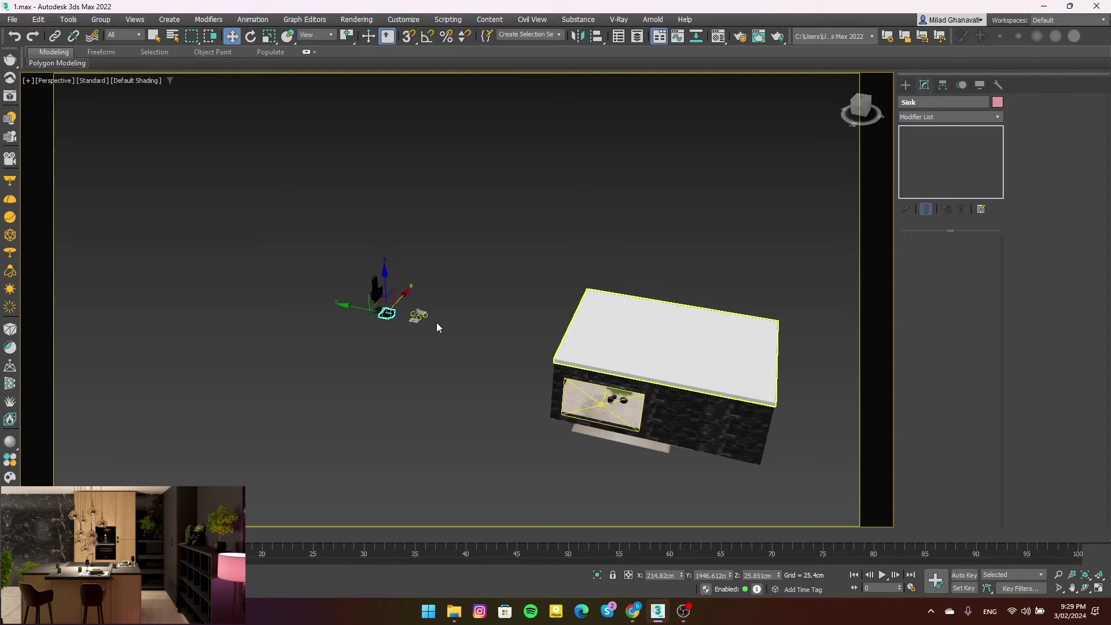
Select the countertop and sink and view them from above with edges shown
key("c")
key("p")
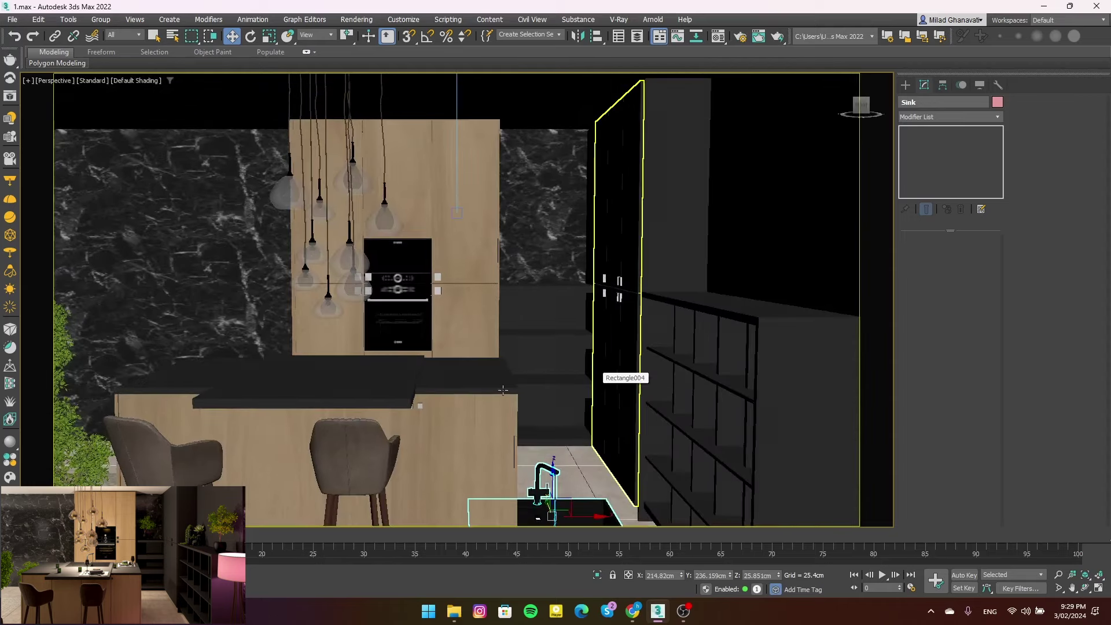
left_click(599, 574)
key("f")
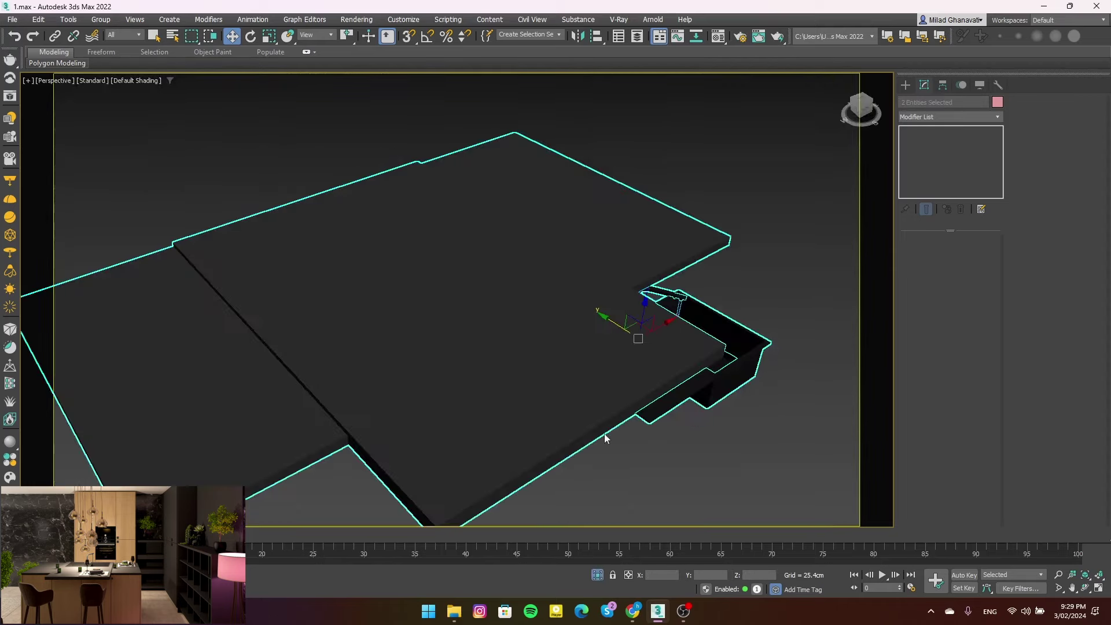
middle_click_drag(684, 389, 521, 289)
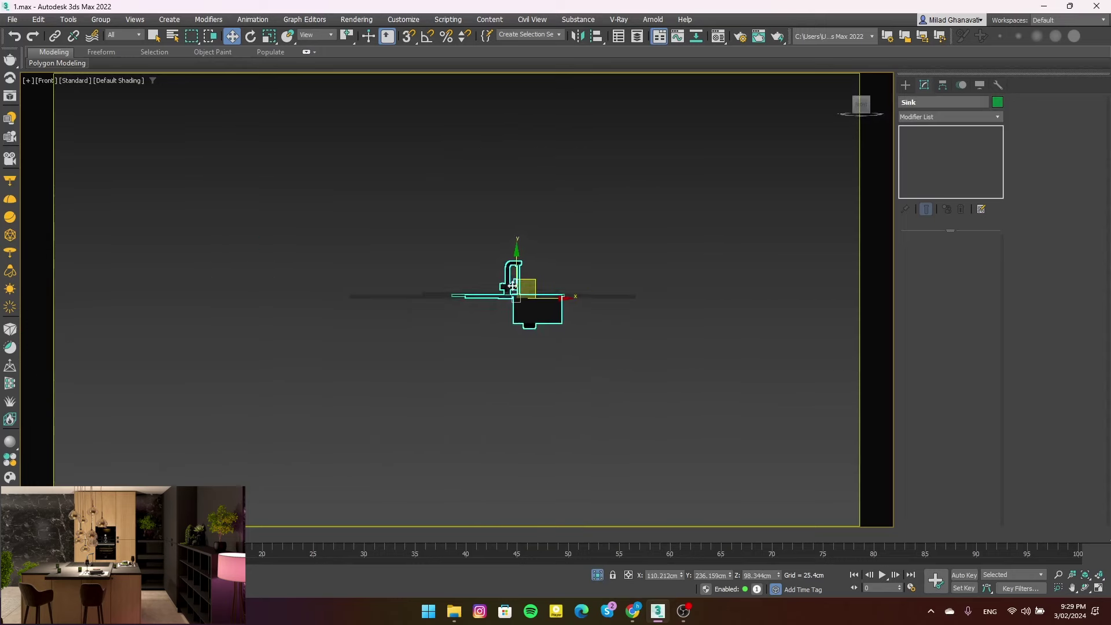
scroll(405, 307, "up", 3)
scroll(318, 304, "up", 5)
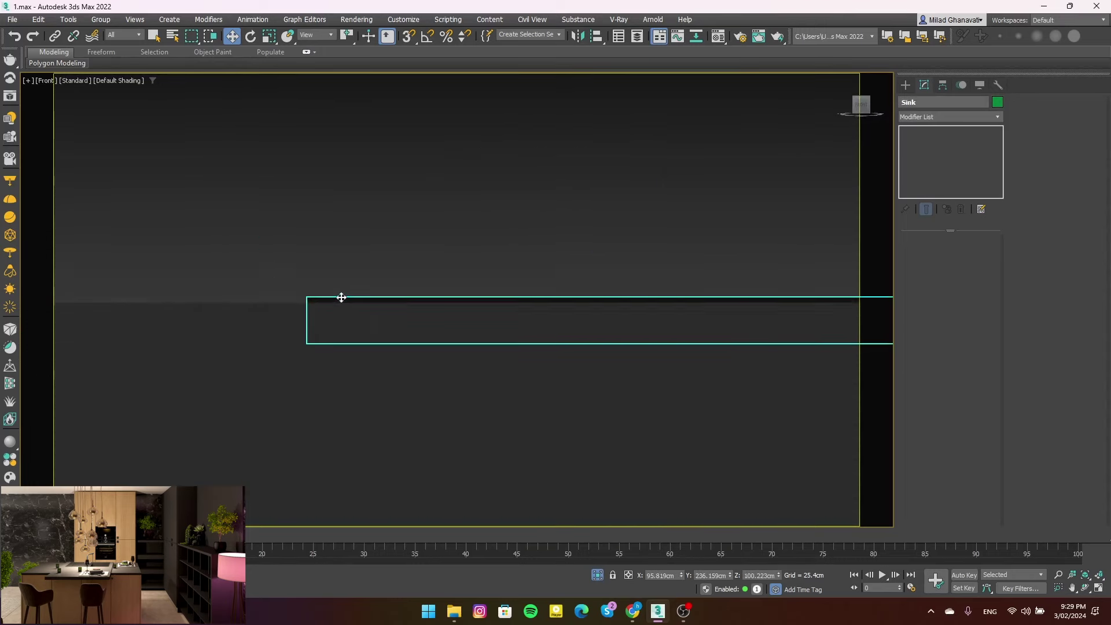
key("t")
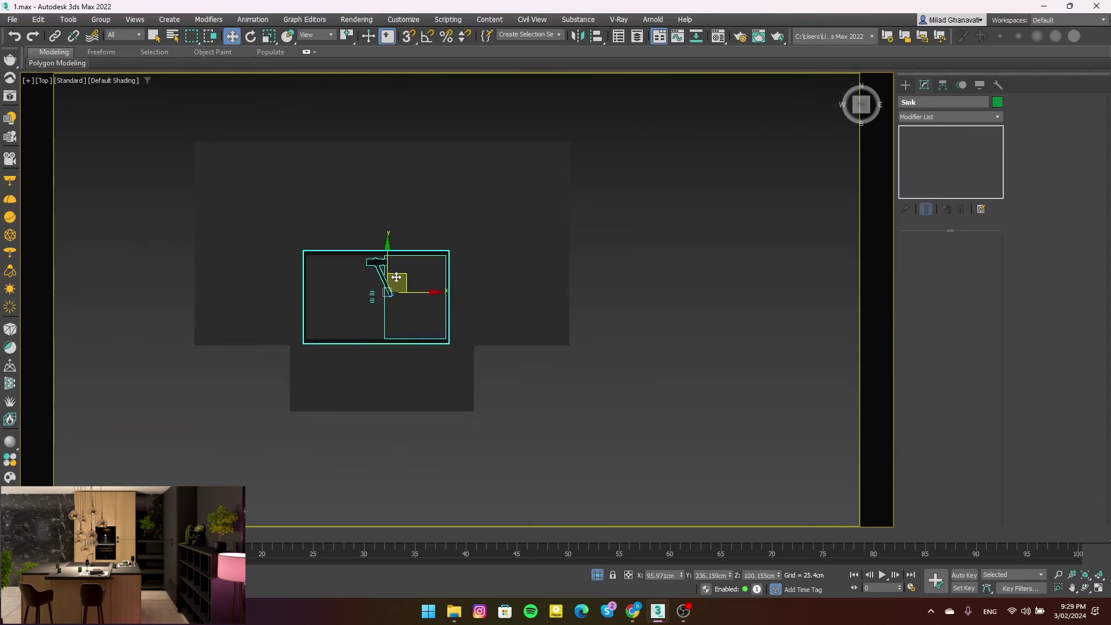
key("F4")
Mirror the sink along Y and move it up into position
left_click_drag(406, 274, 416, 205)
left_click(582, 39)
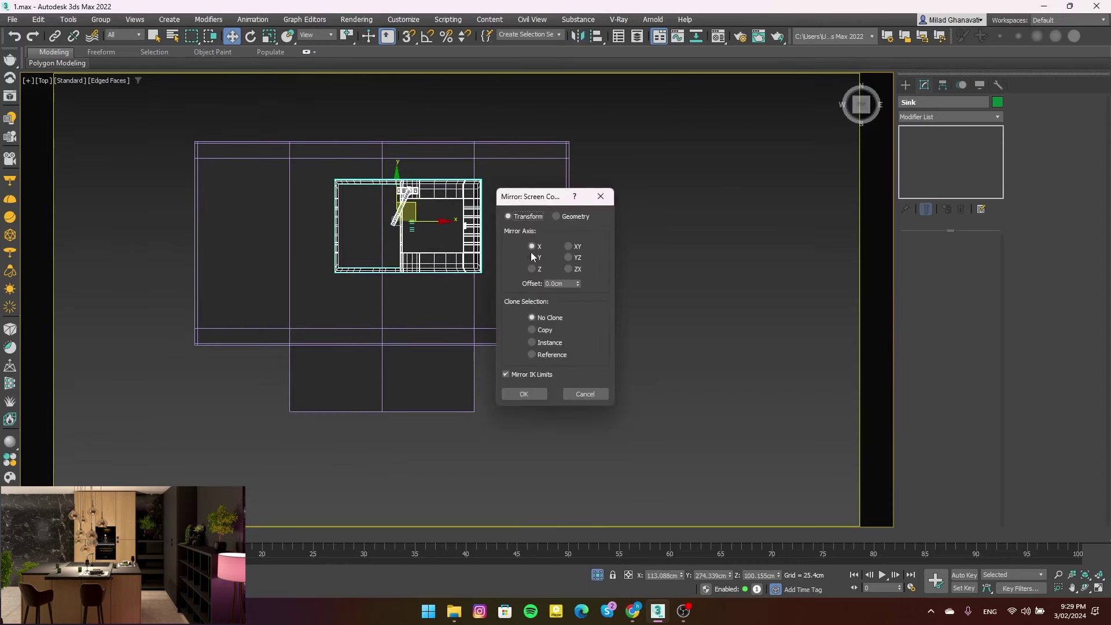
left_click(511, 255)
left_click(540, 394)
left_click_drag(415, 209, 413, 191)
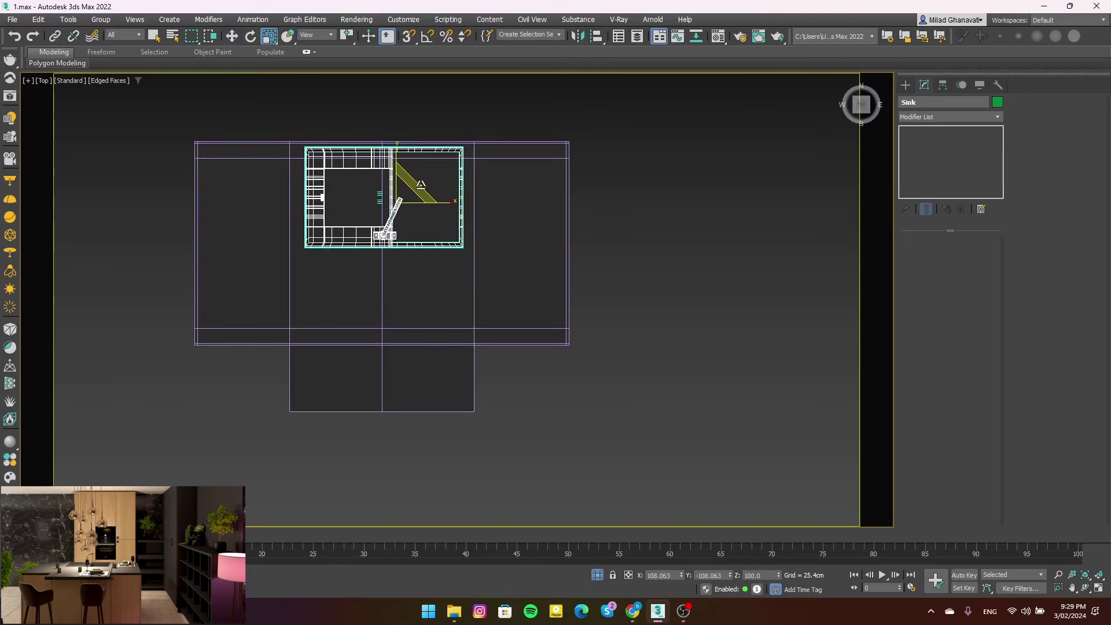
From the Front view, lower the sink slightly onto the counter, then return to Top view
key("f")
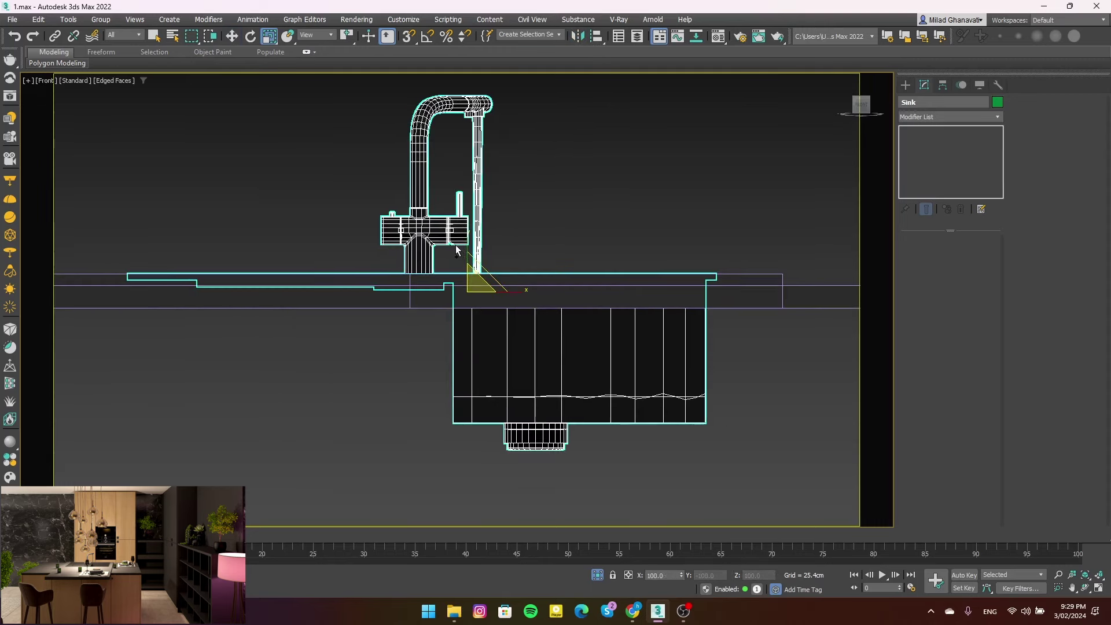
key("w")
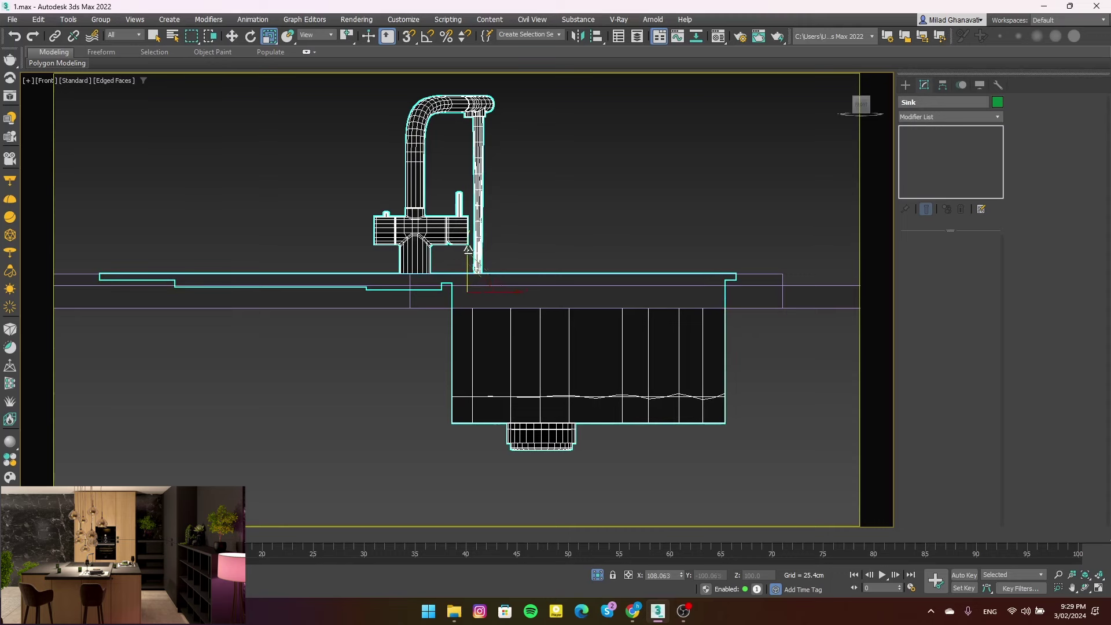
left_click_drag(465, 251, 465, 252)
key("t")
scroll(353, 190, "up", 3)
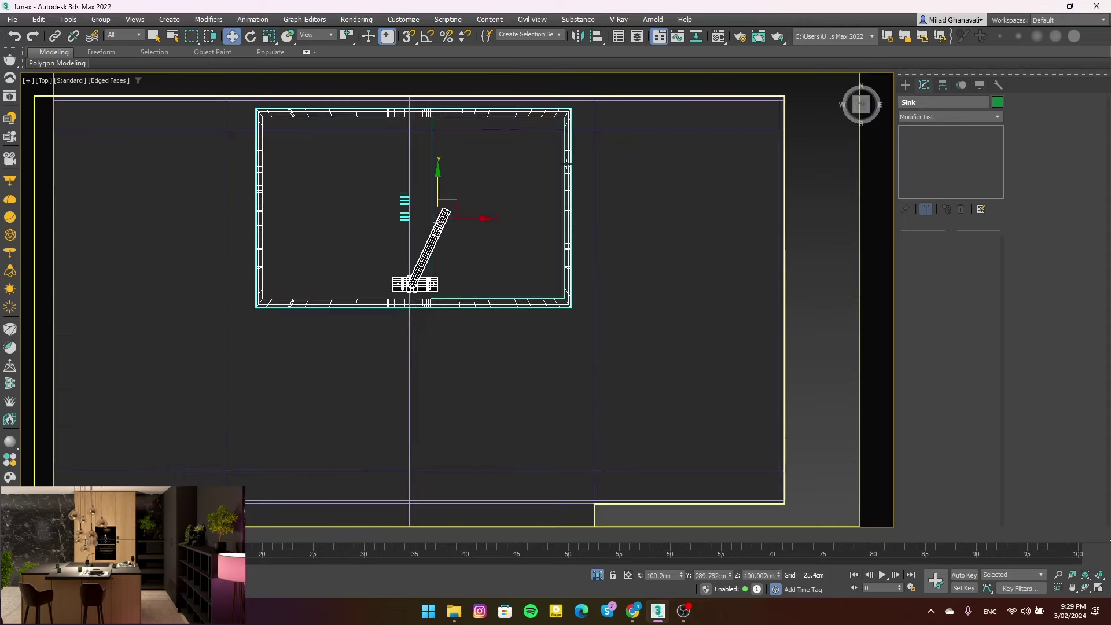
scroll(632, 187, "down", 2)
Draw a snapped box covering the sink area on the countertop
left_click(905, 85)
left_click(924, 162)
scroll(393, 139, "up", 5)
key("s")
scroll(397, 164, "down", 5)
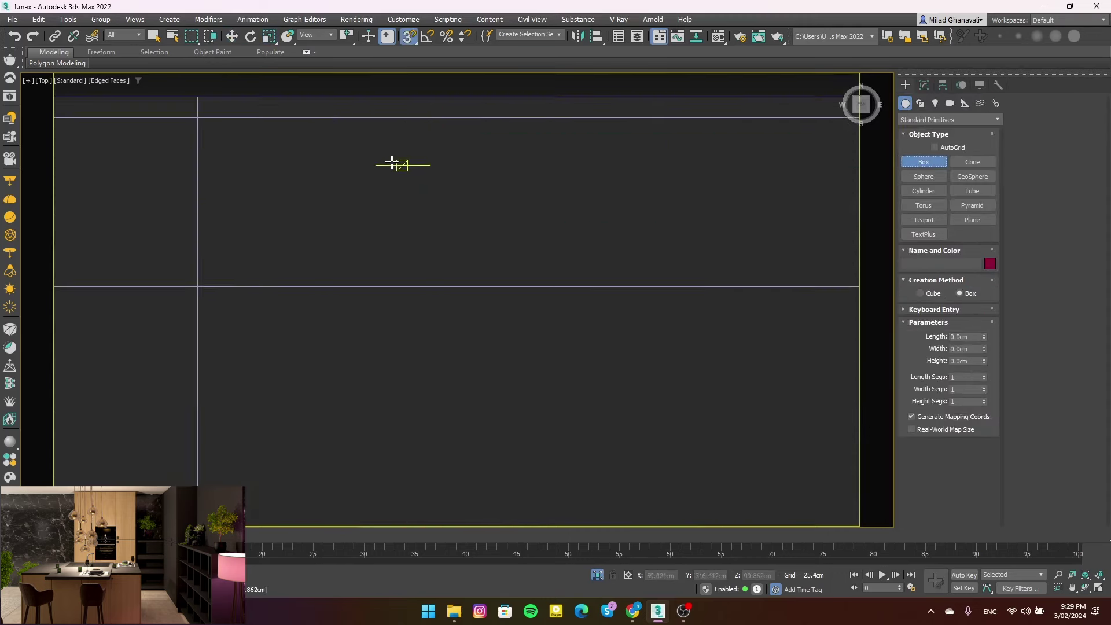
scroll(383, 160, "up", 5)
left_click_drag(391, 173, 512, 234)
scroll(506, 237, "down", 3)
scroll(496, 262, "up", 3)
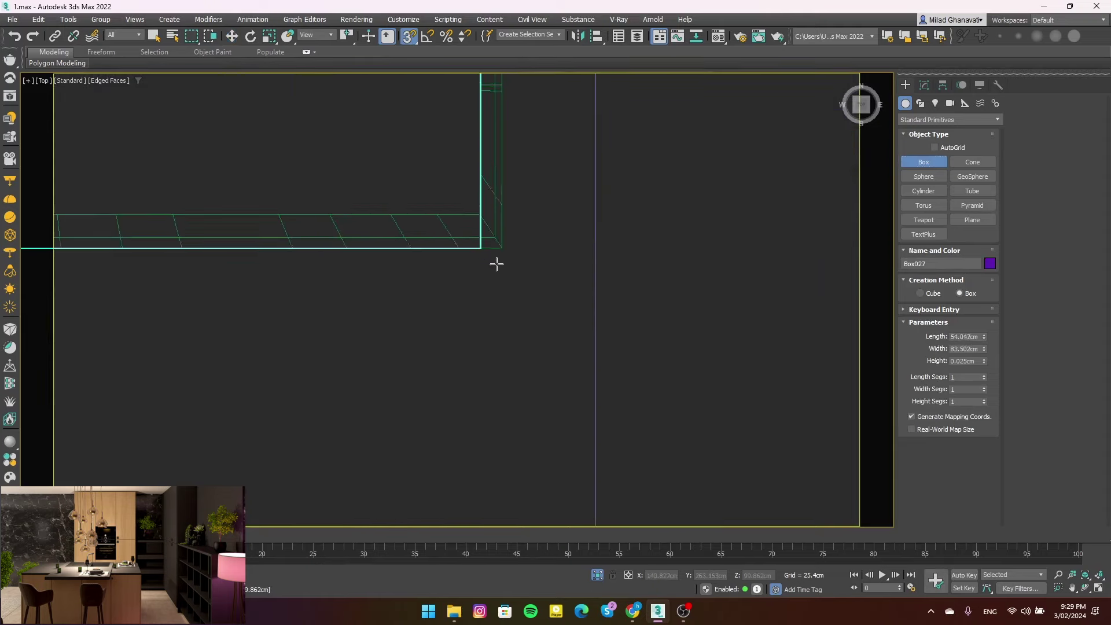
scroll(511, 234, "down", 3)
key("w")
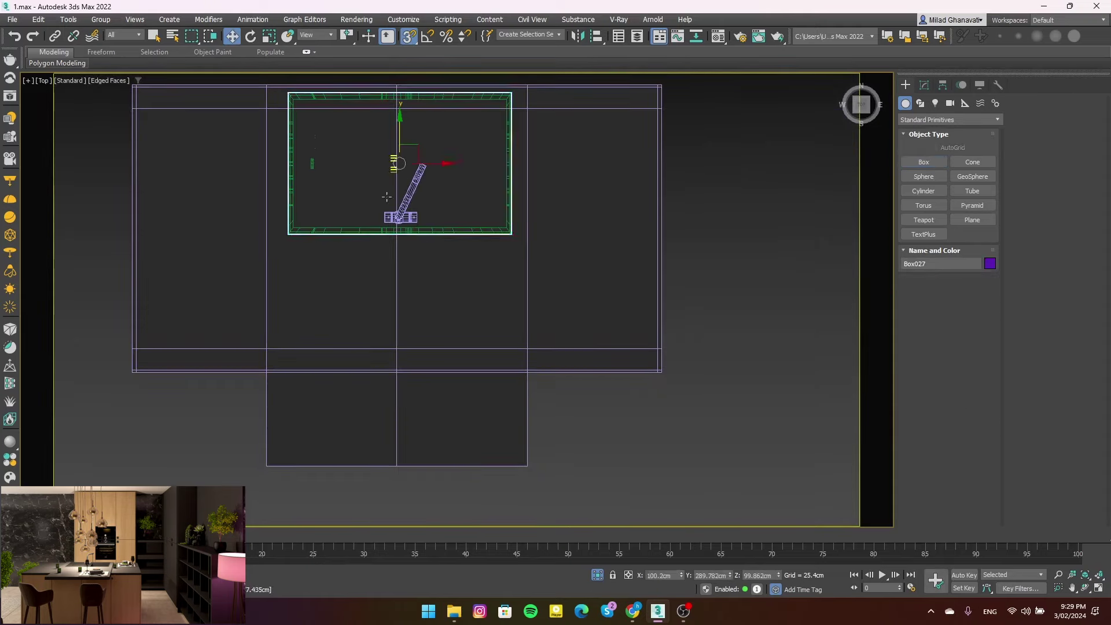
middle_click_drag(472, 173, 451, 100, "alt")
Set the box Height to -29.672 cm so it cuts down through the counter
left_click(924, 85)
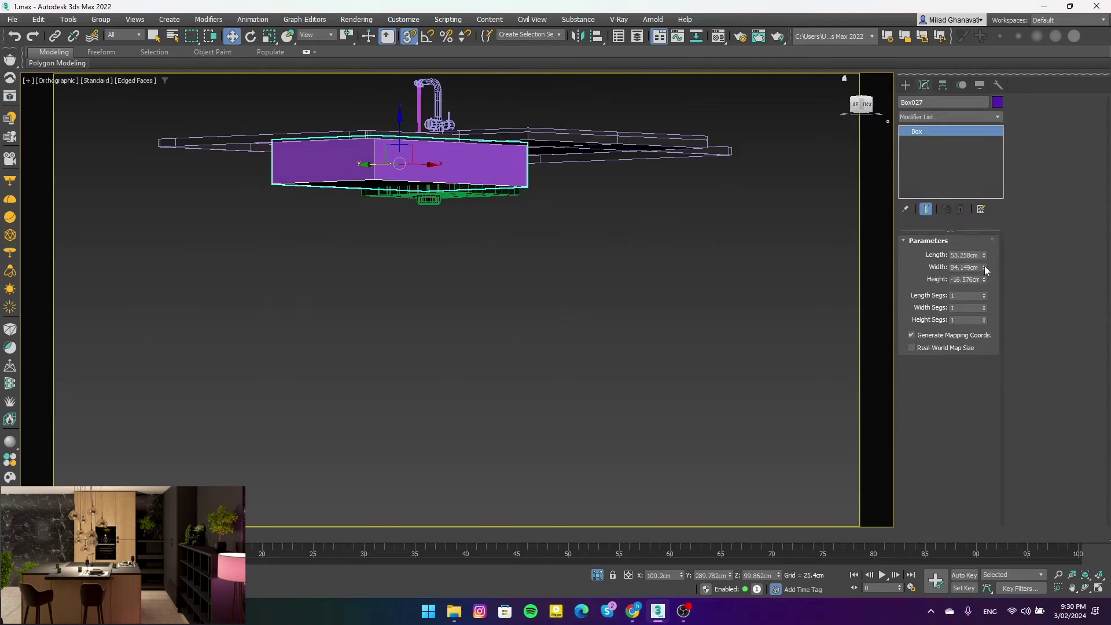
left_click_drag(986, 290, 986, 301)
middle_click_drag(491, 324, 423, 164, "alt")
left_click_drag(423, 164, 423, 174)
middle_click_drag(423, 173, 439, 174, "alt")
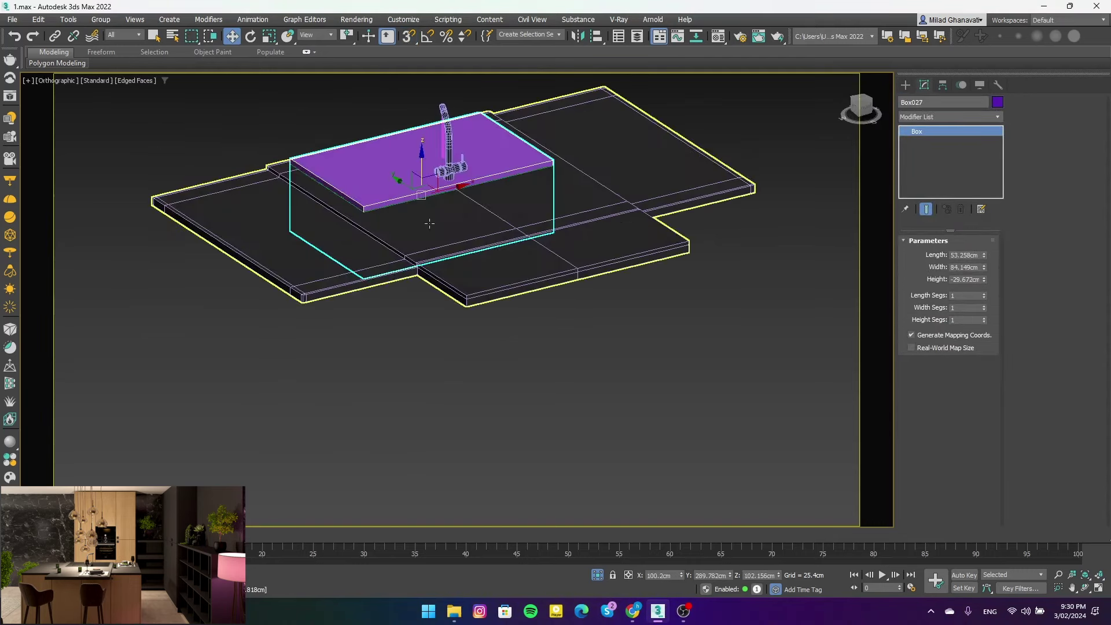
key("p")
scroll(474, 204, "down", 3)
middle_click_drag(506, 212, 440, 174, "alt")
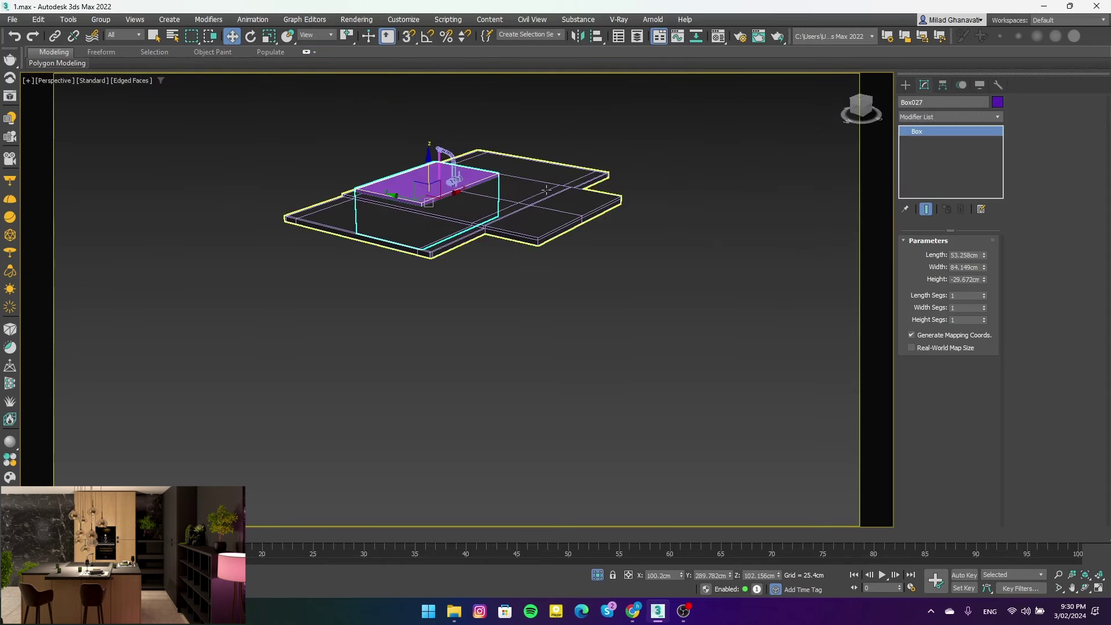
Subtract the box from the countertop slab with a ProBoolean operation
left_click(906, 84)
left_click(929, 121)
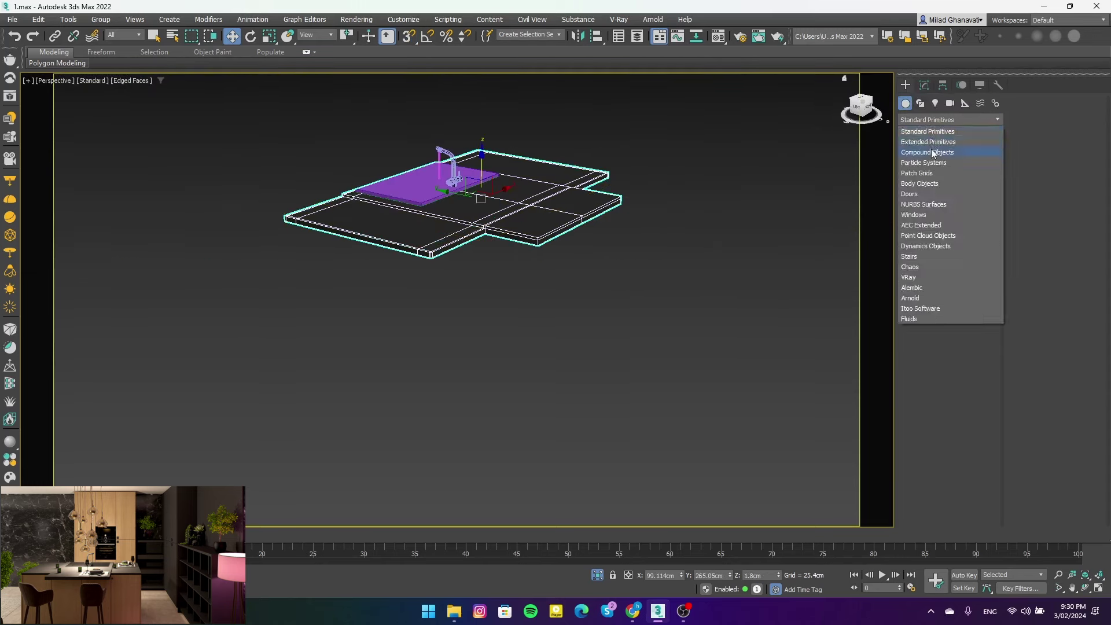
left_click(932, 148)
left_click(972, 219)
left_click(948, 292)
middle_click_drag(417, 278, 406, 211, "alt")
left_click(411, 246)
Lift the sink to check the new opening, then deselect and turn off edged faces
scroll(407, 211, "up", 2)
key("w")
left_click(451, 188)
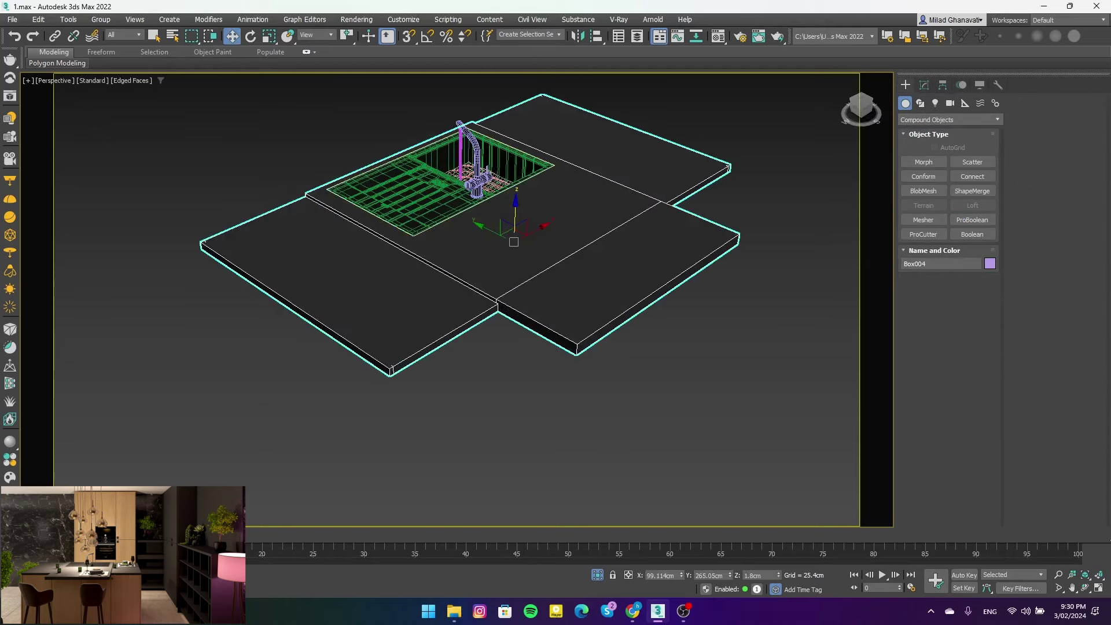
mouse_move(460, 156)
left_mouse_down()
mouse_move(460, 92)
mouse_move(460, 156)
left_mouse_up()
left_click(305, 152)
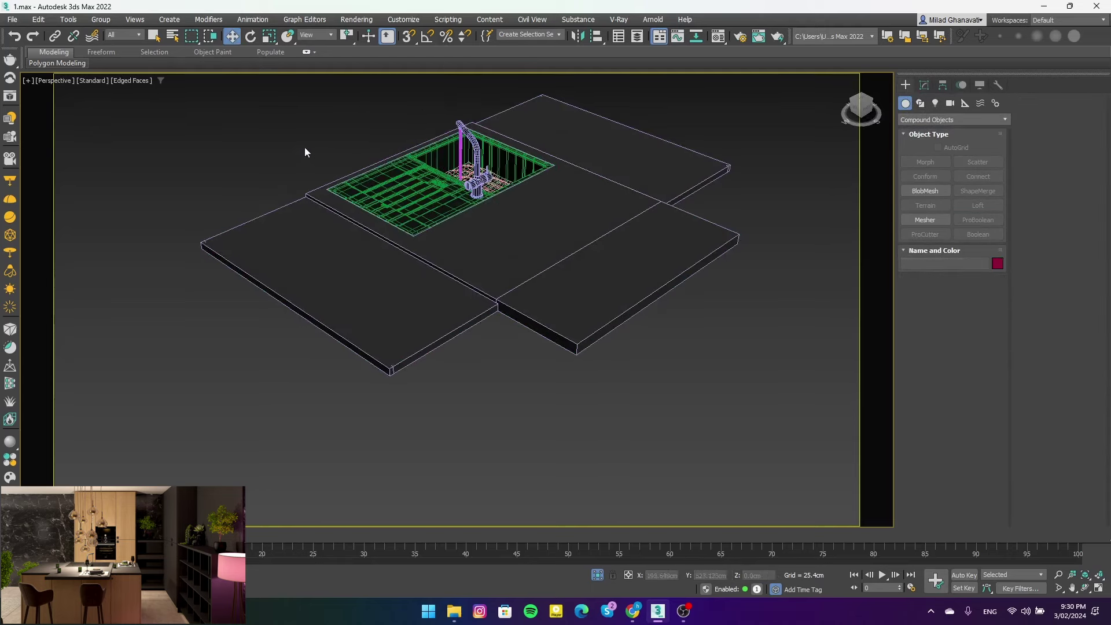
key("F4")
Switch to the VRayCam001 view and end isolation so the whole kitchen shows
key("c")
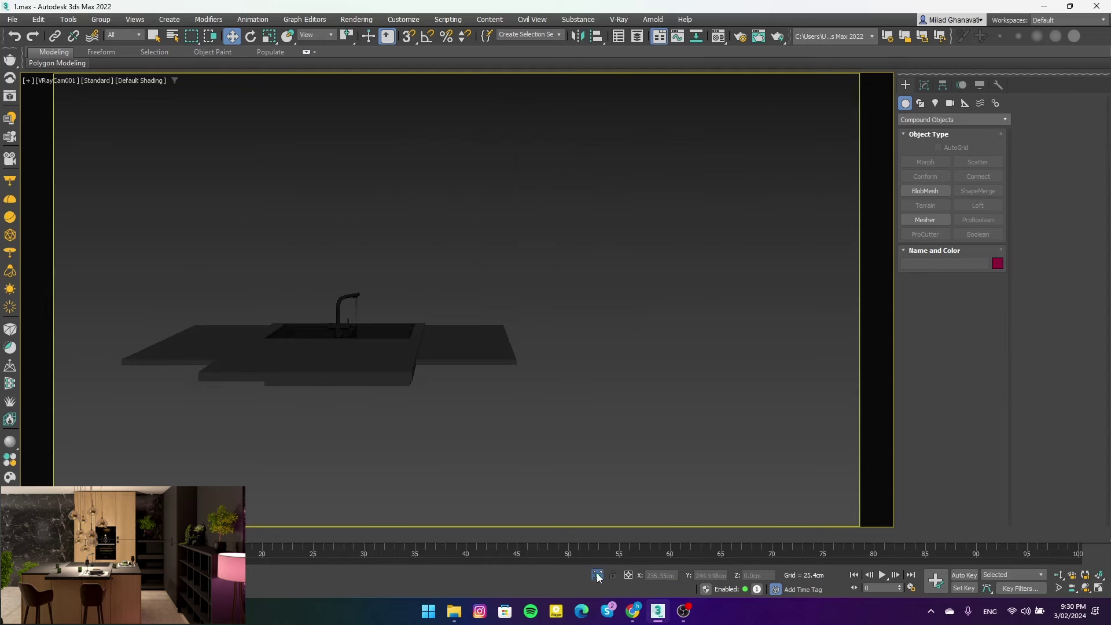
left_click(597, 577)
right_click(483, 362)
left_click(533, 362)
Run a Shift+Q test render, then stop it and close the frame buffer
key("shift+q")
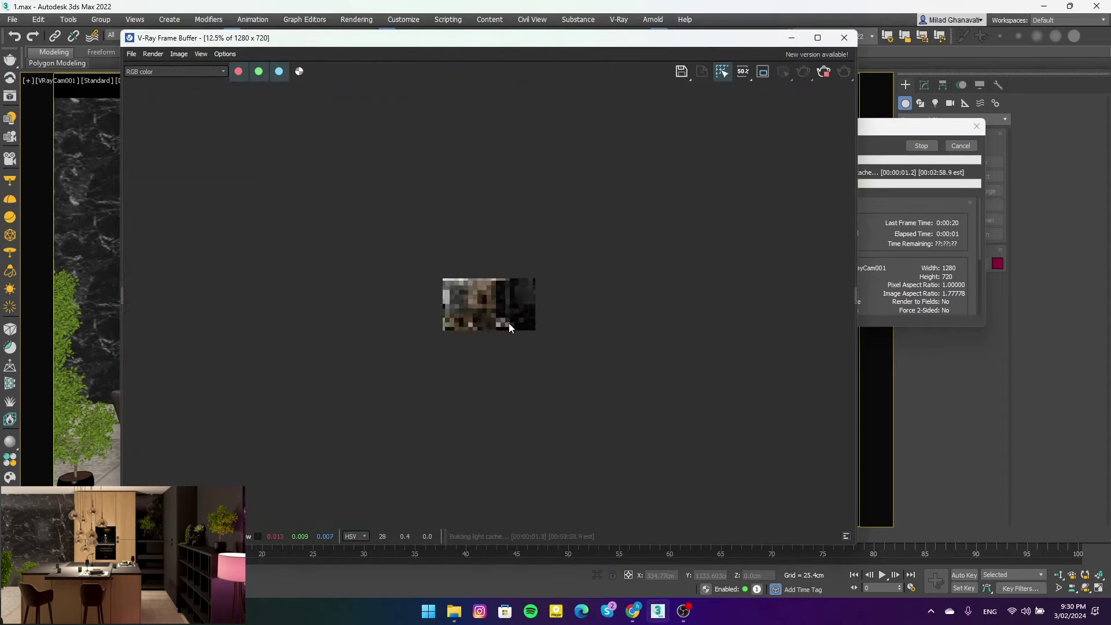
scroll(495, 322, "up", 1)
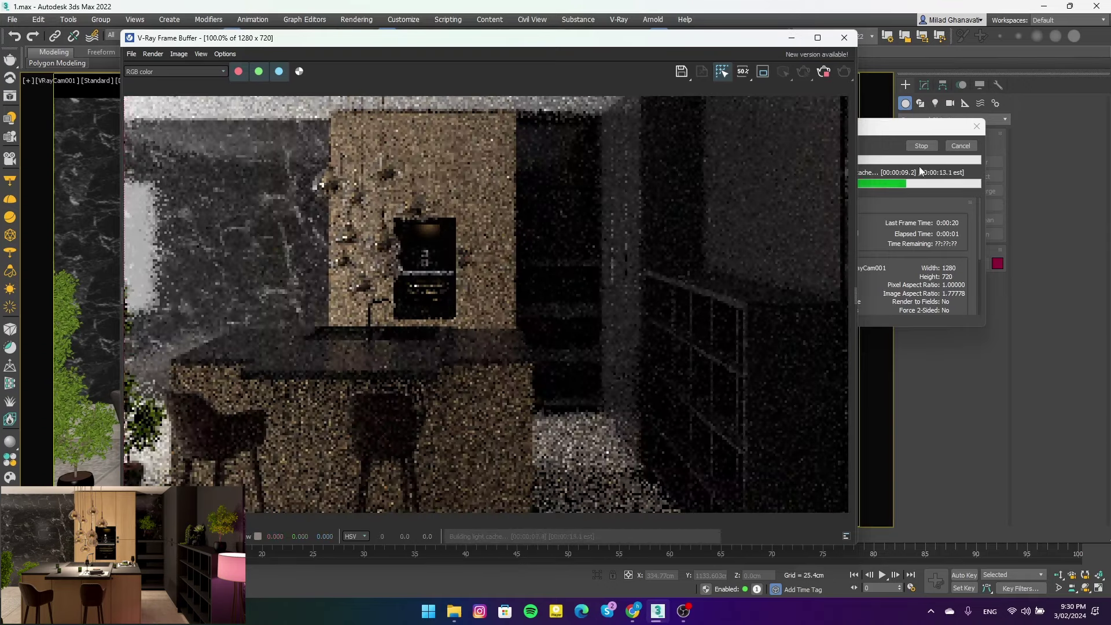
left_click(921, 148)
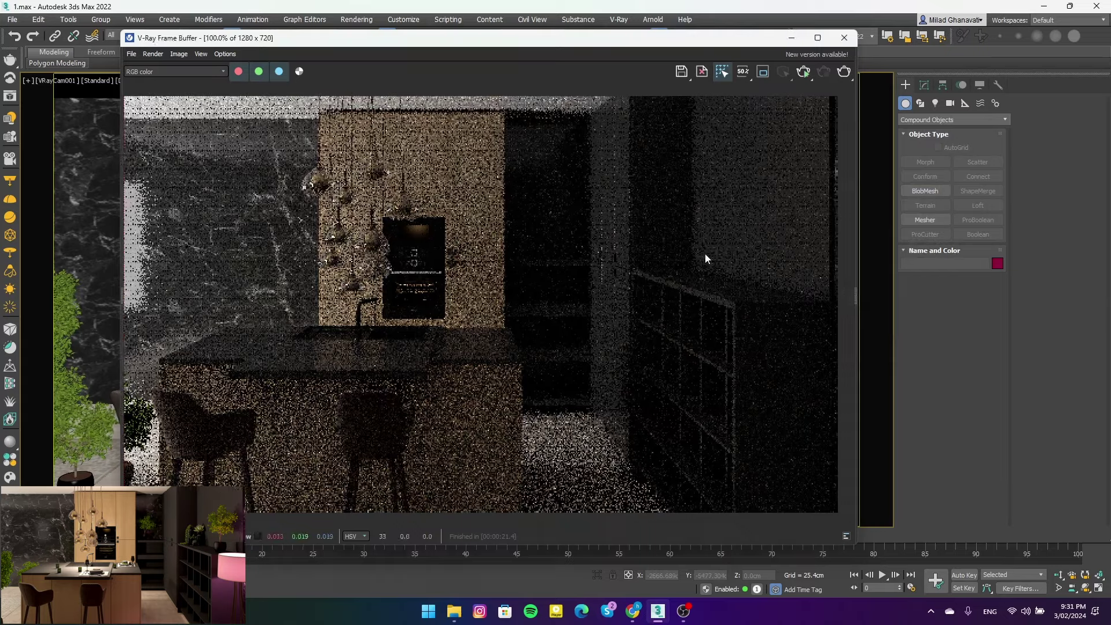
left_click(844, 37)
Add an Edit Poly modifier to the selected marble wall objects
key("p")
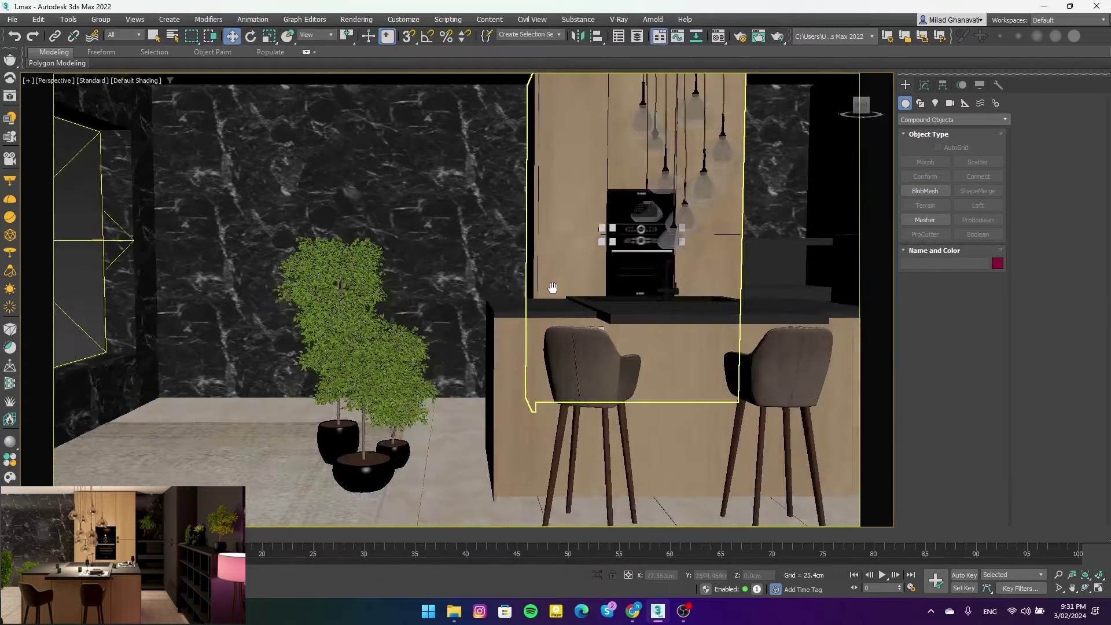
scroll(432, 297, "up", 5)
scroll(433, 297, "down", 5)
middle_click_drag(329, 178, 355, 215, "alt")
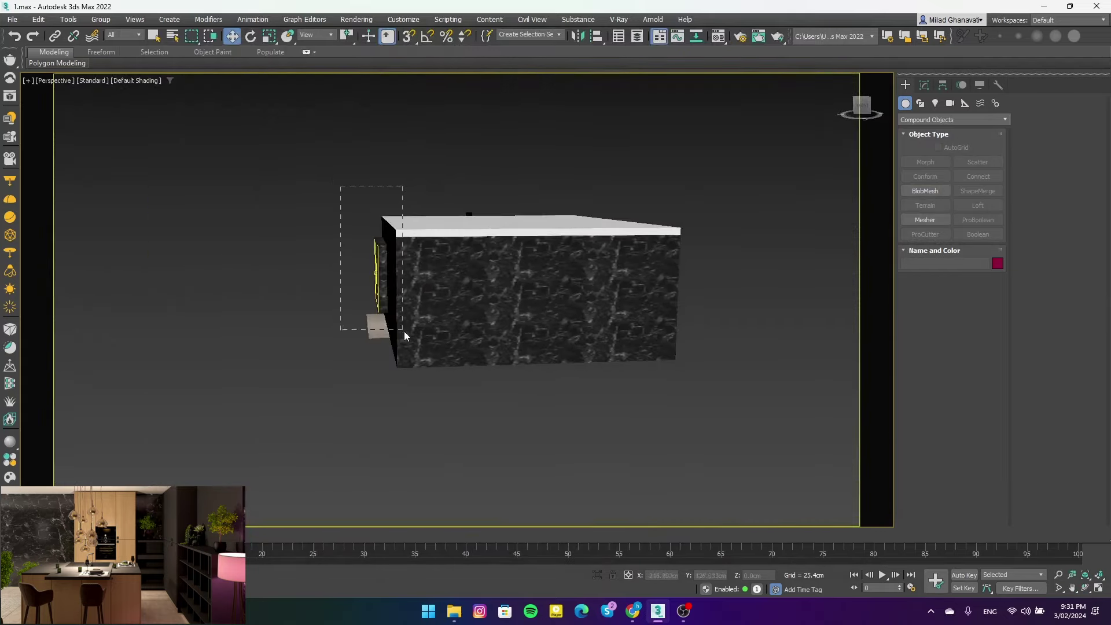
scroll(384, 266, "up", 5)
middle_click_drag(384, 266, 360, 261, "alt")
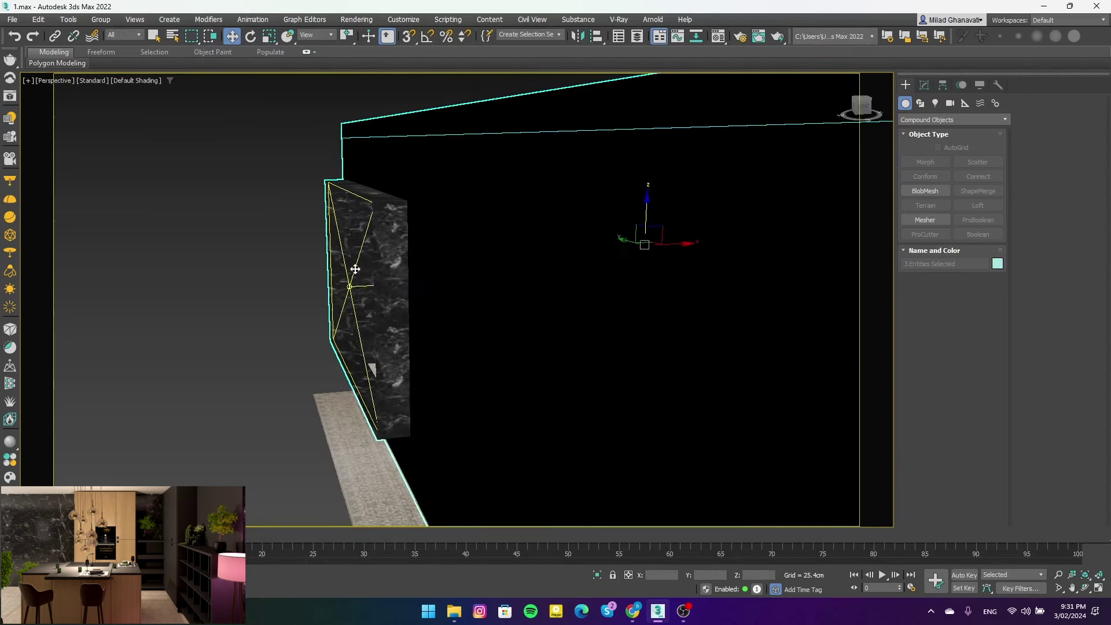
scroll(360, 261, "down", 8)
left_click(924, 85)
left_click(933, 117)
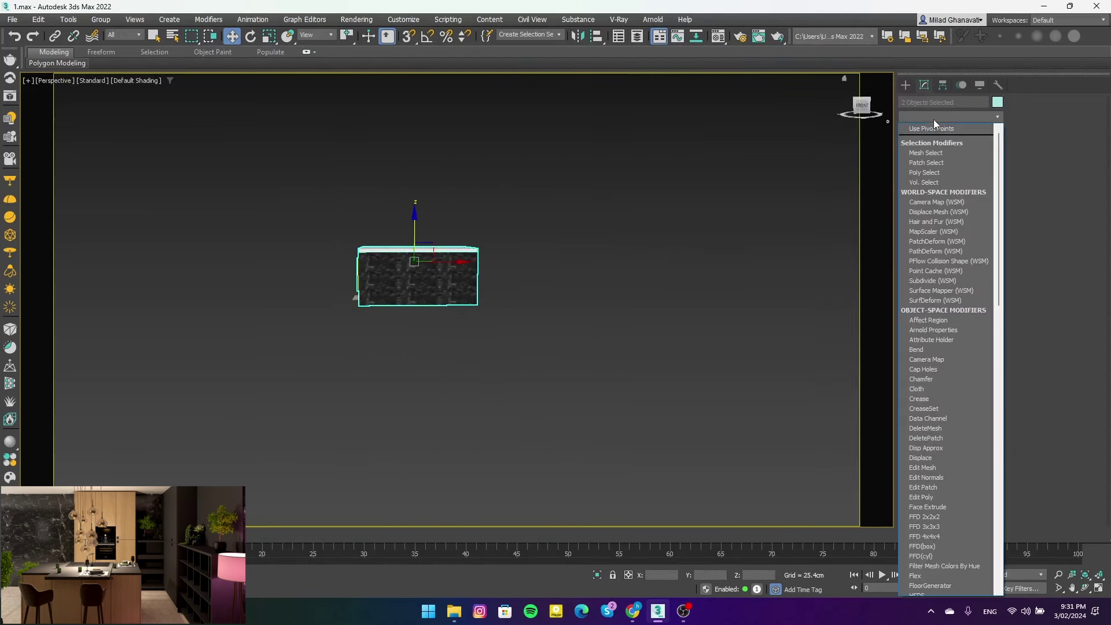
scroll(939, 151, "down", 5)
key("Escape")
left_click(918, 331)
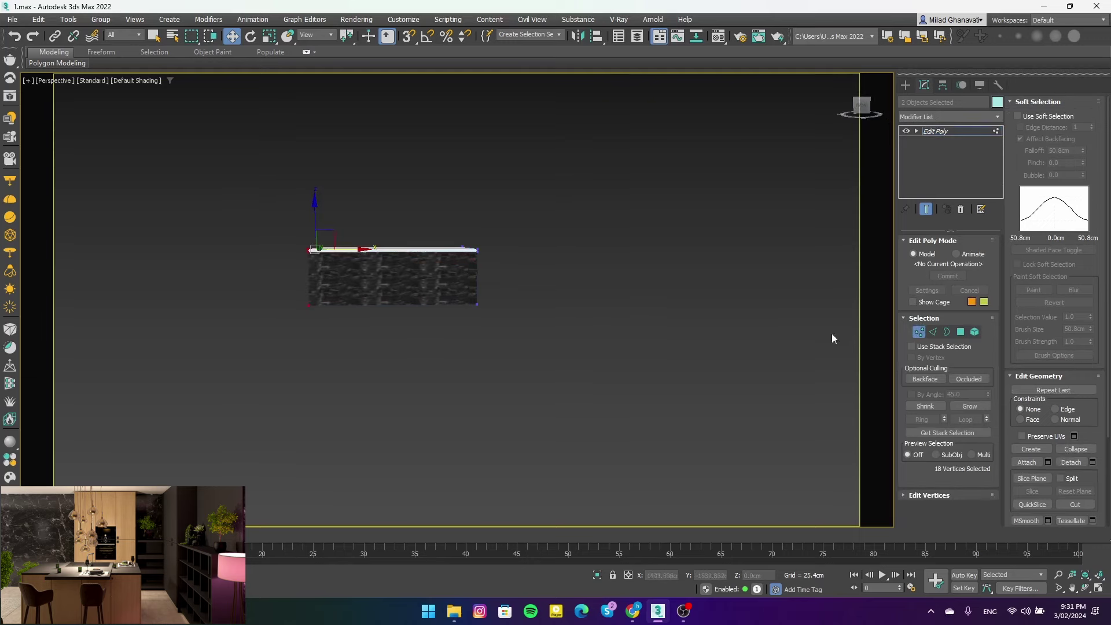
left_click(918, 332)
Select the marble wall and isolate it in the VRayCam001 view
key("alt+q")
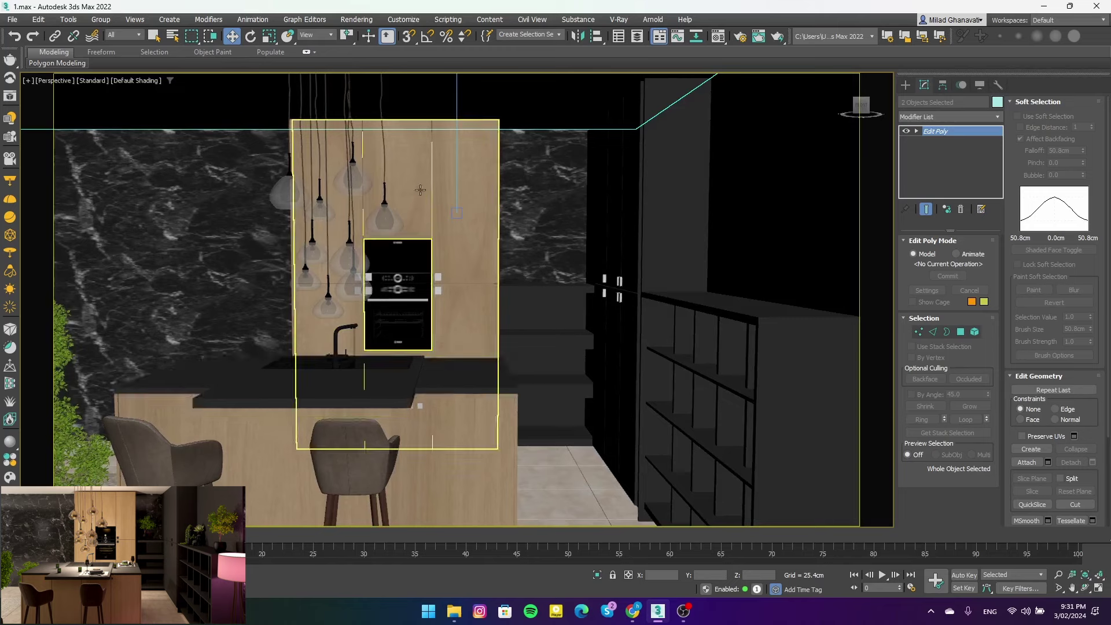
left_click(454, 303)
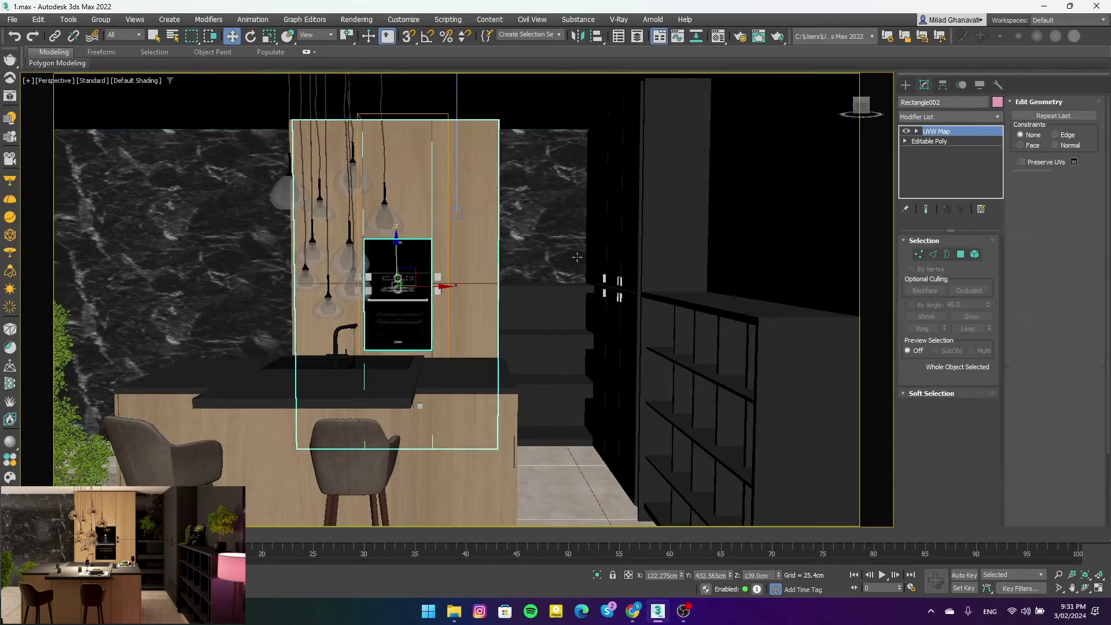
left_click(210, 294)
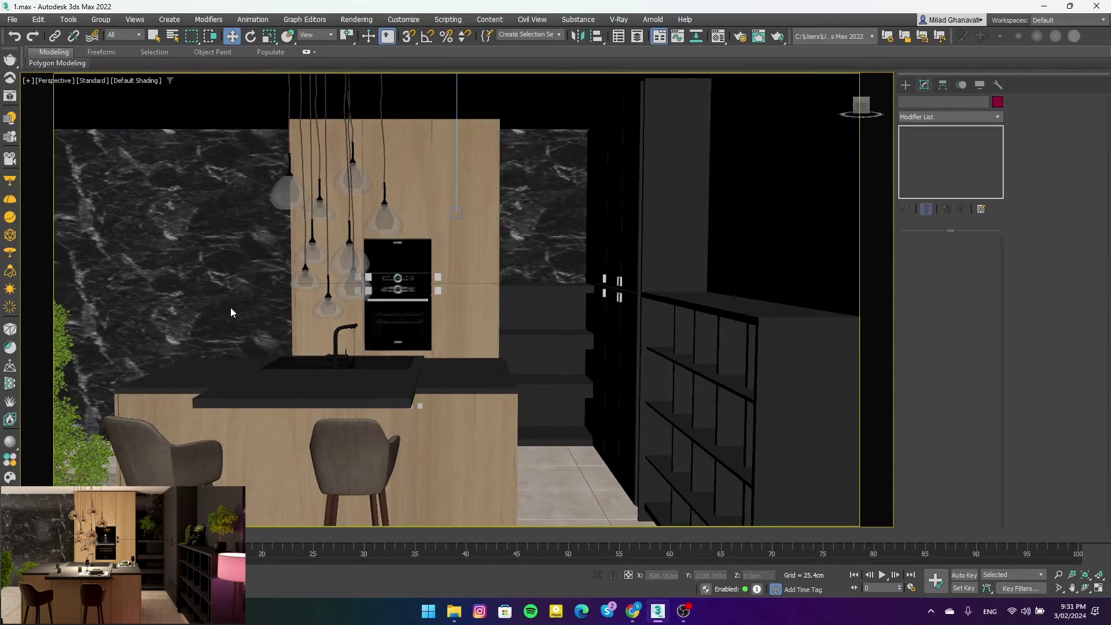
left_click(217, 291)
key("alt+q")
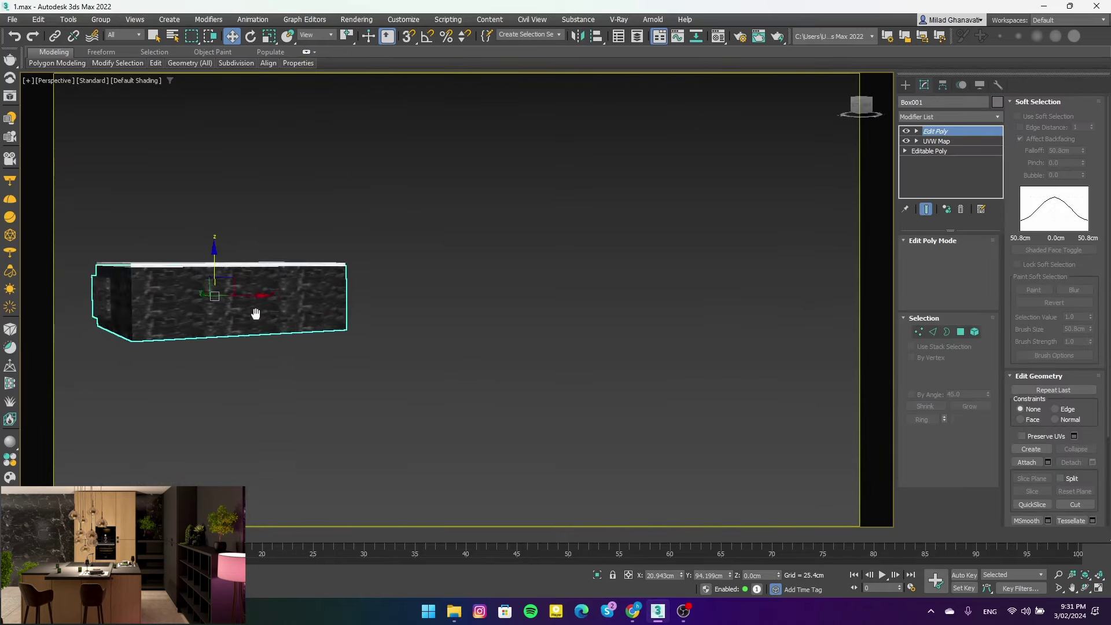
key("alt+q")
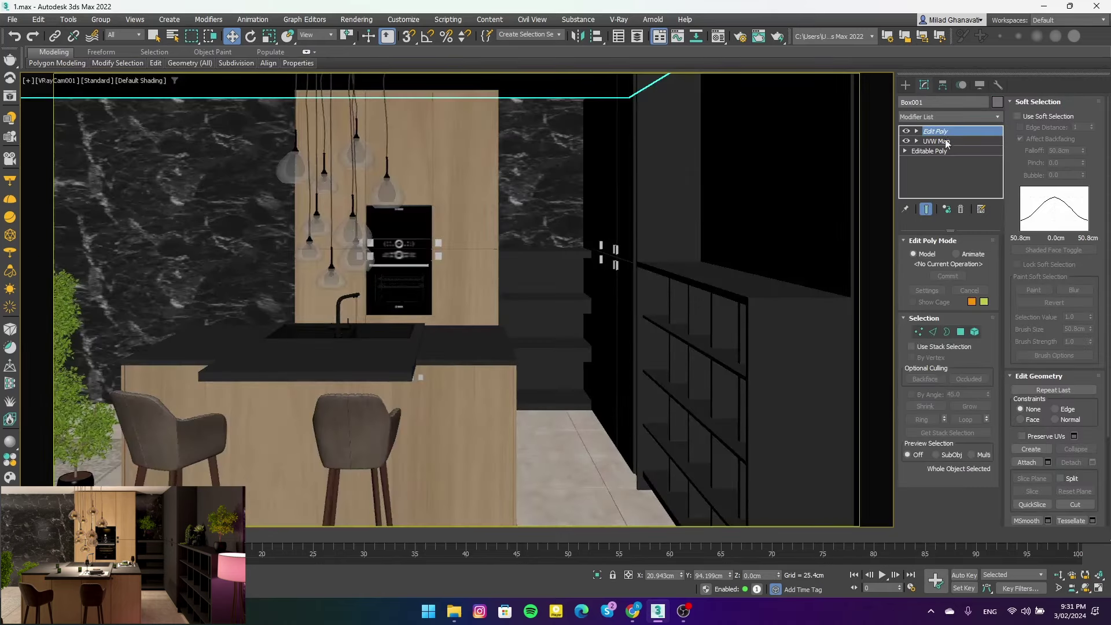
key("1")
Replace the old UVW Map and paste the copied 3× box mapping above Box001's Edit Poly
left_click(944, 141)
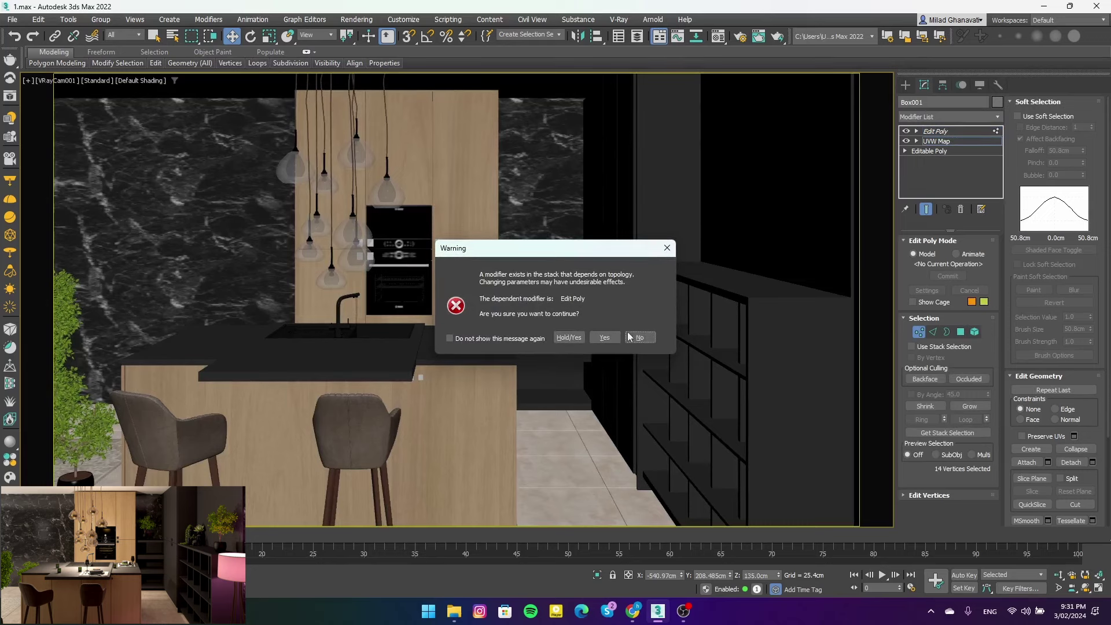
left_click(629, 337)
right_click(936, 141)
left_click(972, 155)
right_click(953, 133)
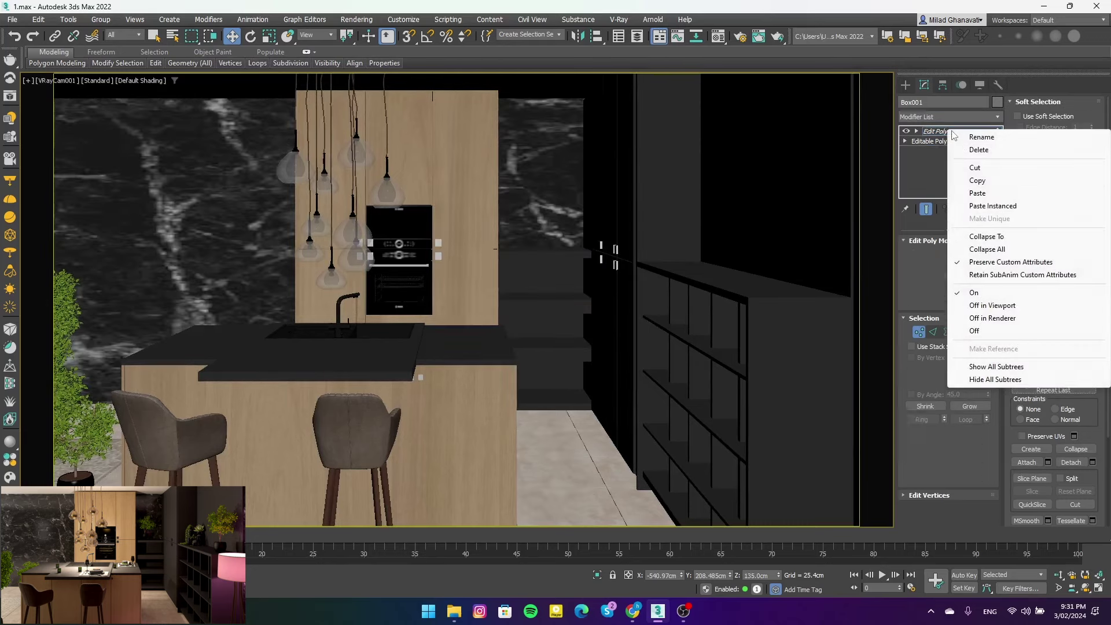
left_click(982, 194)
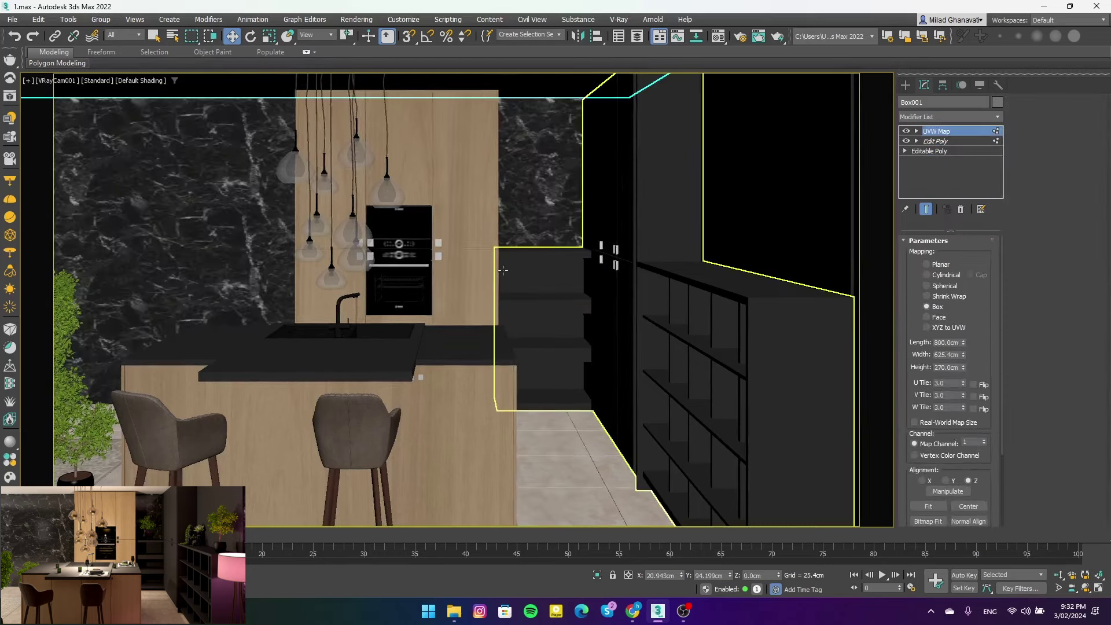
key("p")
scroll(336, 321, "down", 5)
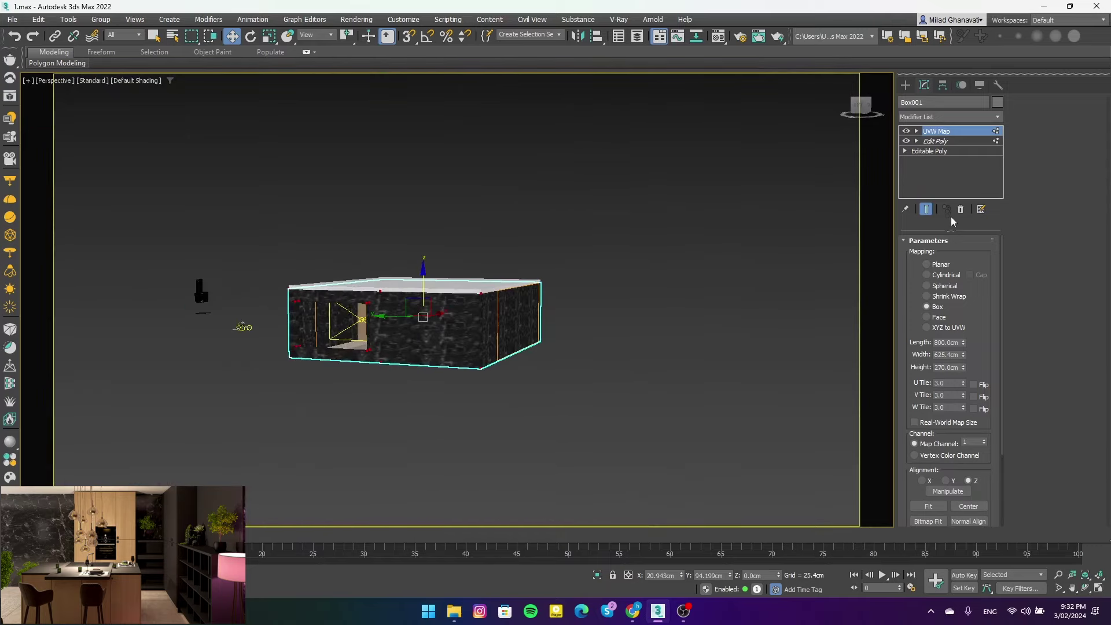
Select VRayLight001, unhide the room box, and nudge the light slightly left along X
key("alt+h")
left_click(349, 313)
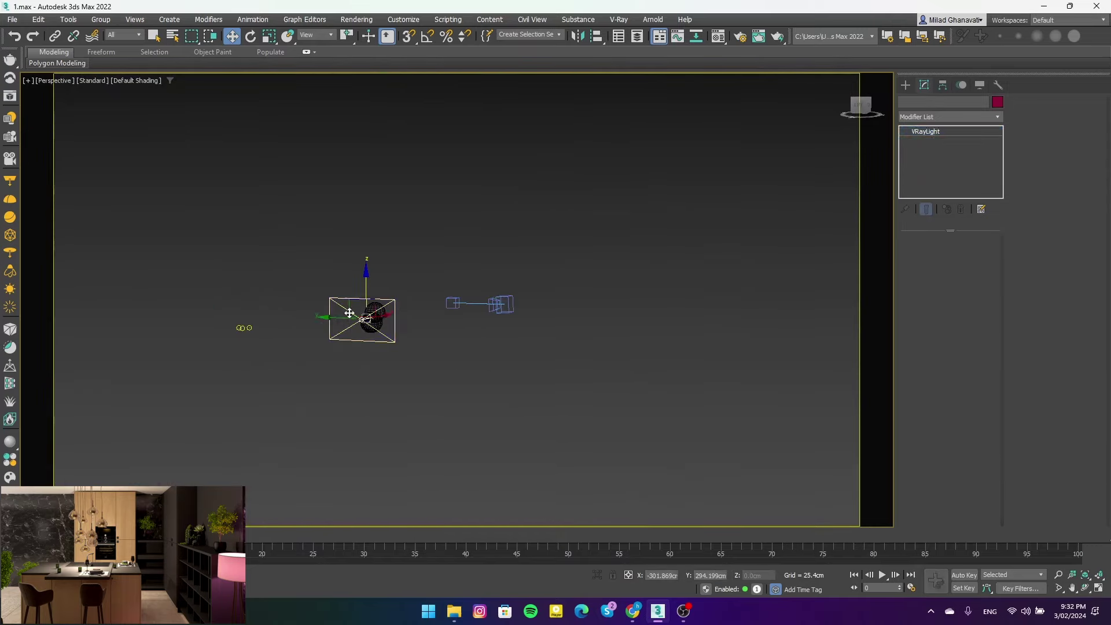
key("alt+q")
scroll(349, 337, "up", 5)
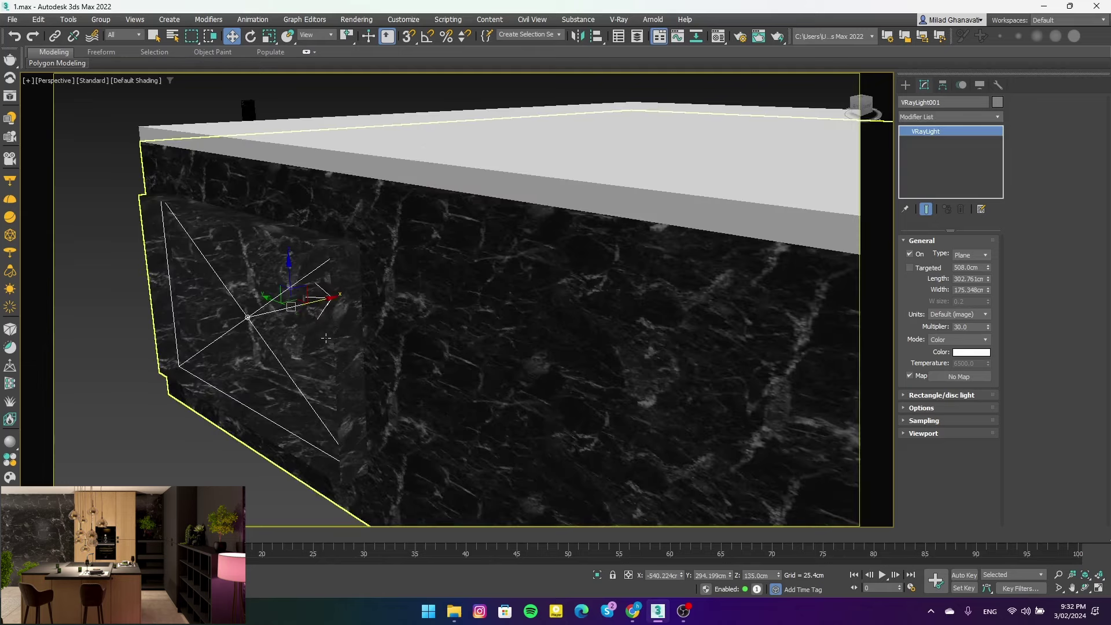
left_click_drag(314, 302, 305, 309)
Test-render from VRayCam001, then stop the render and close the frame buffer
key("c")
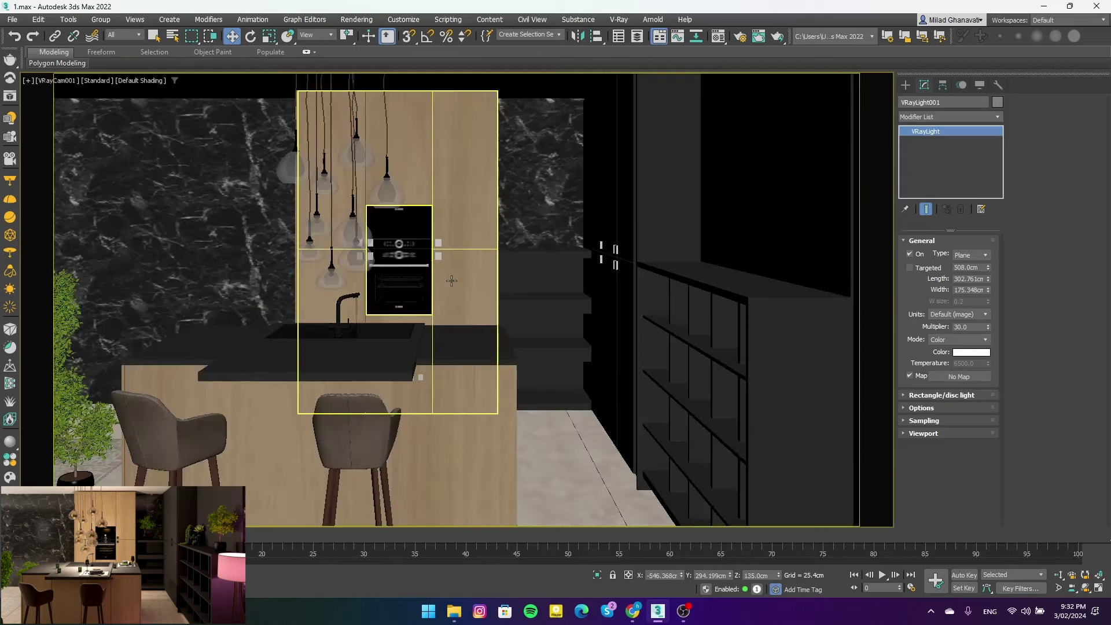
key("shift+q")
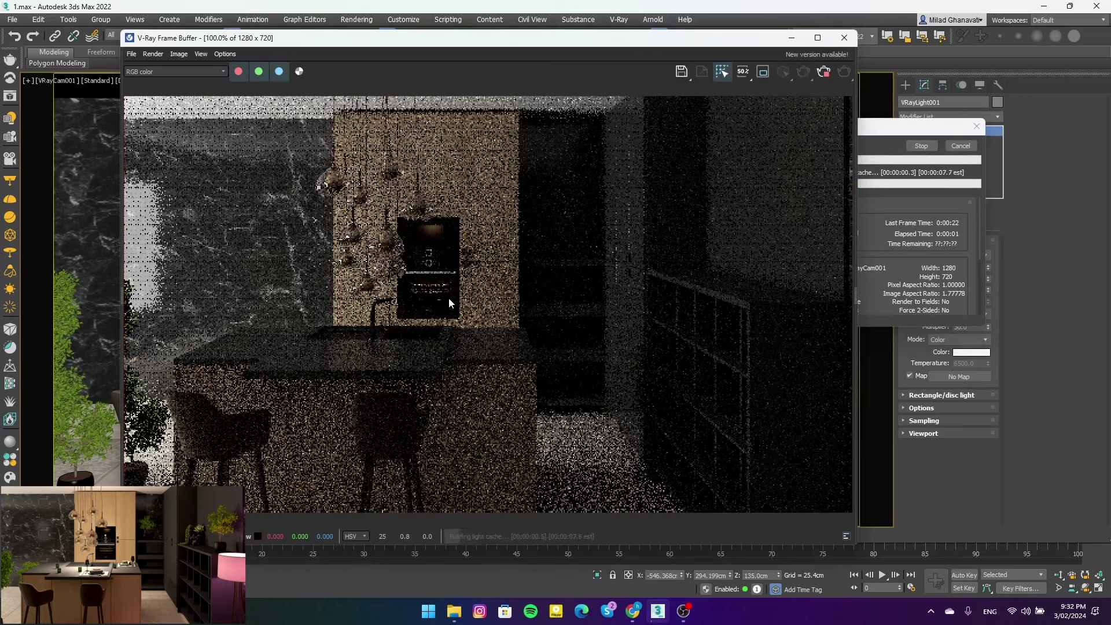
scroll(450, 298, "down", 2)
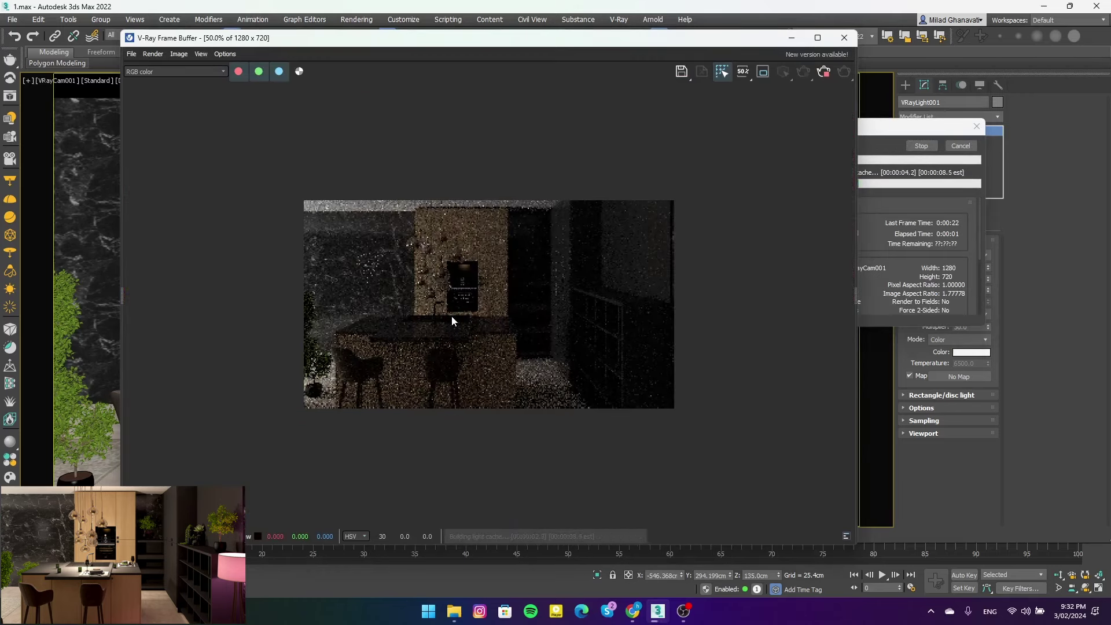
scroll(451, 316, "up", 1)
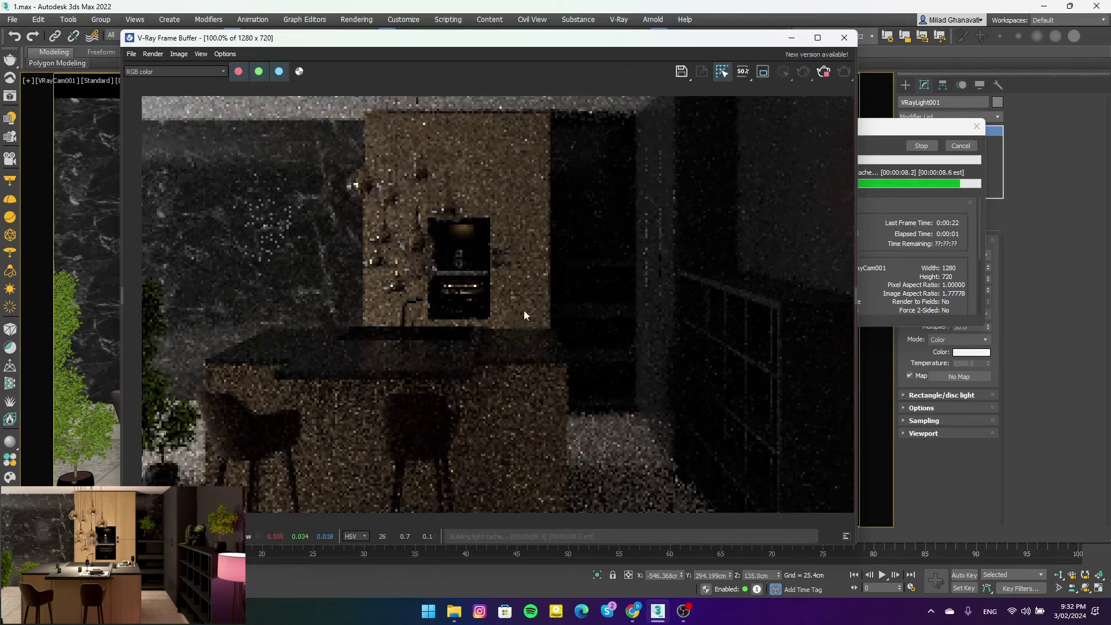
left_click(921, 145)
left_click(844, 38)
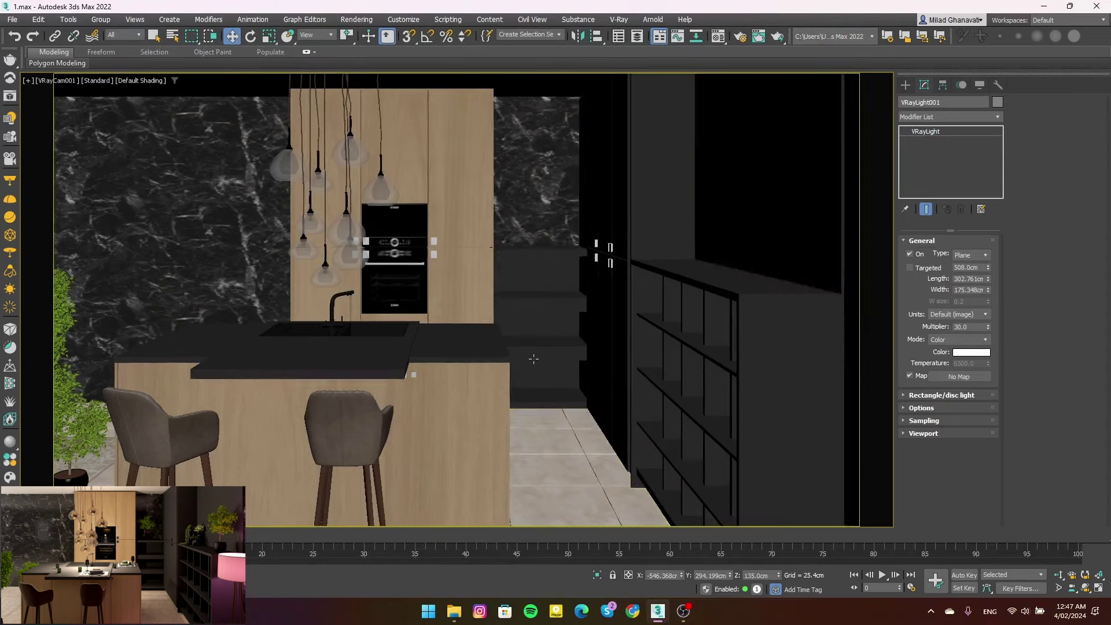
Inspect a kitchen box in isolation, then hide the range hood and cooktop
left_click(533, 351)
key("alt+q")
middle_click_drag(394, 277, 394, 312, "alt")
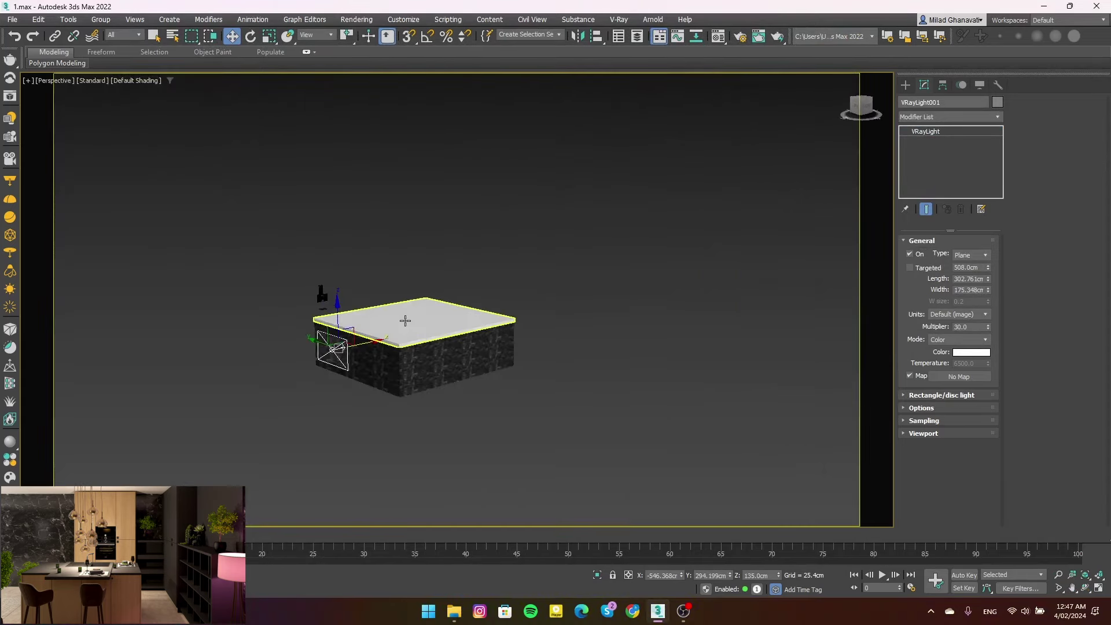
right_click(394, 313)
left_click(360, 291)
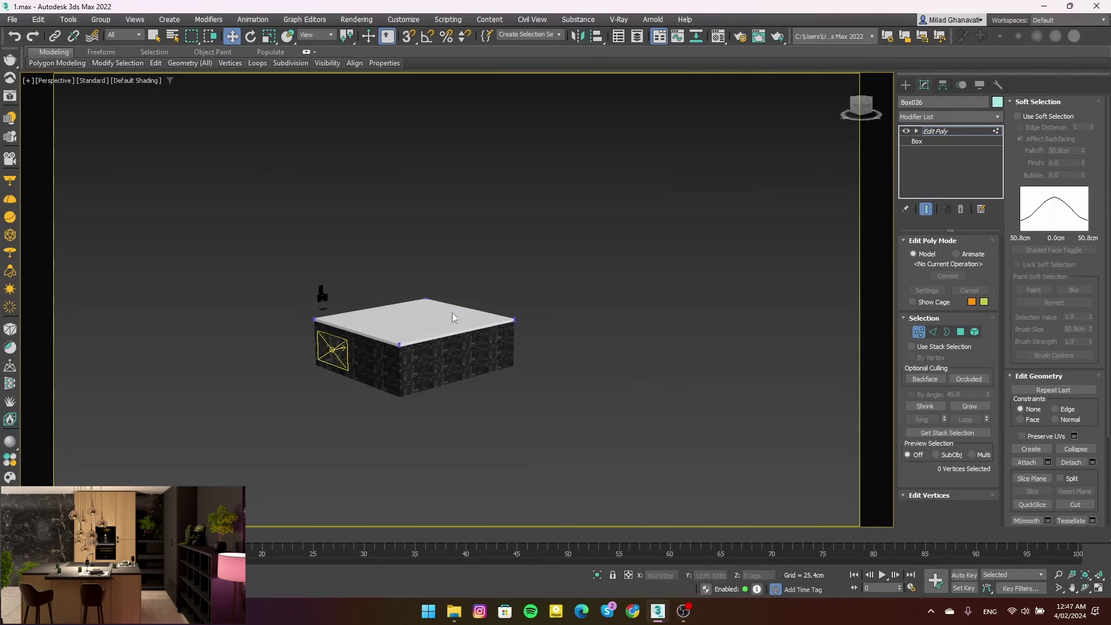
key("4")
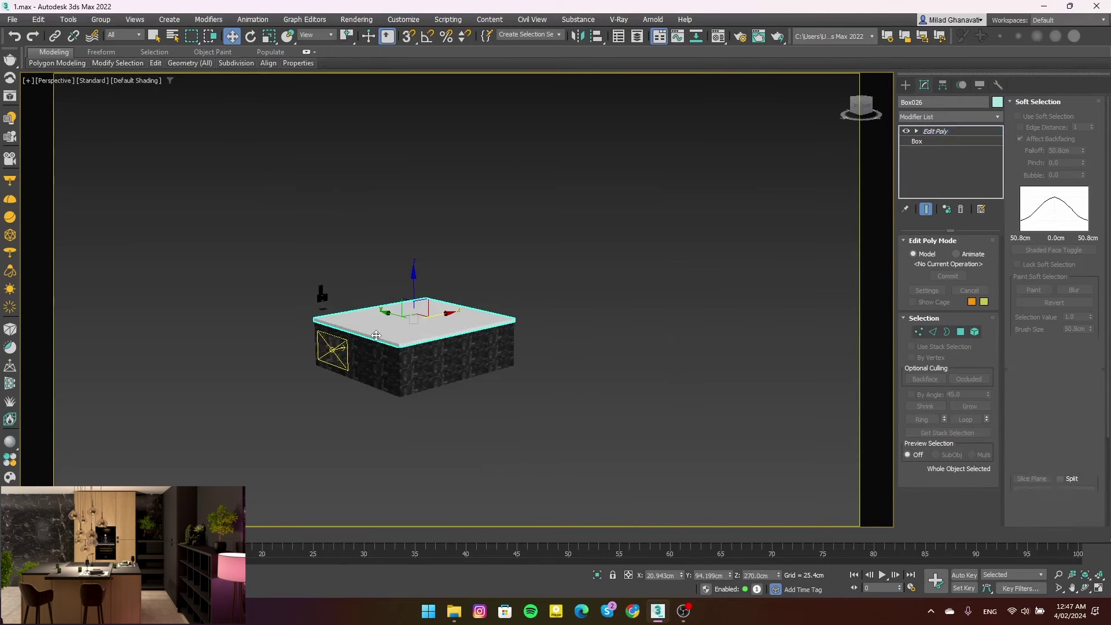
key("6")
left_click(309, 298)
key("alt+q")
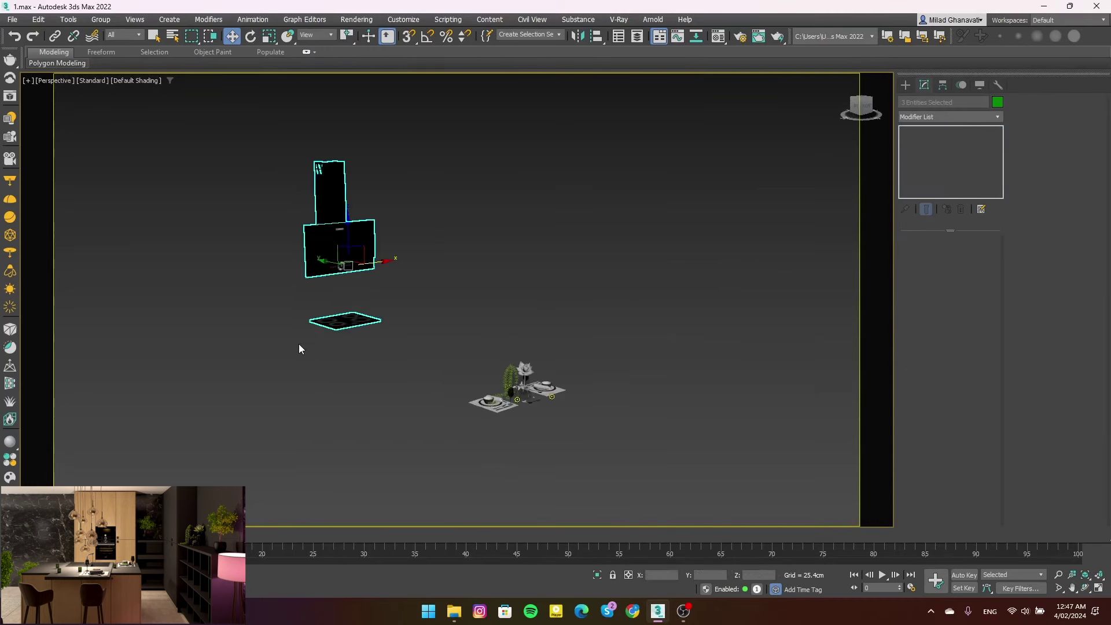
key("Delete")
Box-select the table setting's plates, glasses, vase, rose, plant and candles
mouse_move(299, 343)
middle_mouse_down("alt")
mouse_move(491, 373)
mouse_move(502, 363)
mouse_move(498, 405)
mouse_move(416, 413)
mouse_move(374, 349)
middle_mouse_up("alt")
left_click(506, 398)
scroll(506, 398, "up", 5)
scroll(497, 405, "up", 3)
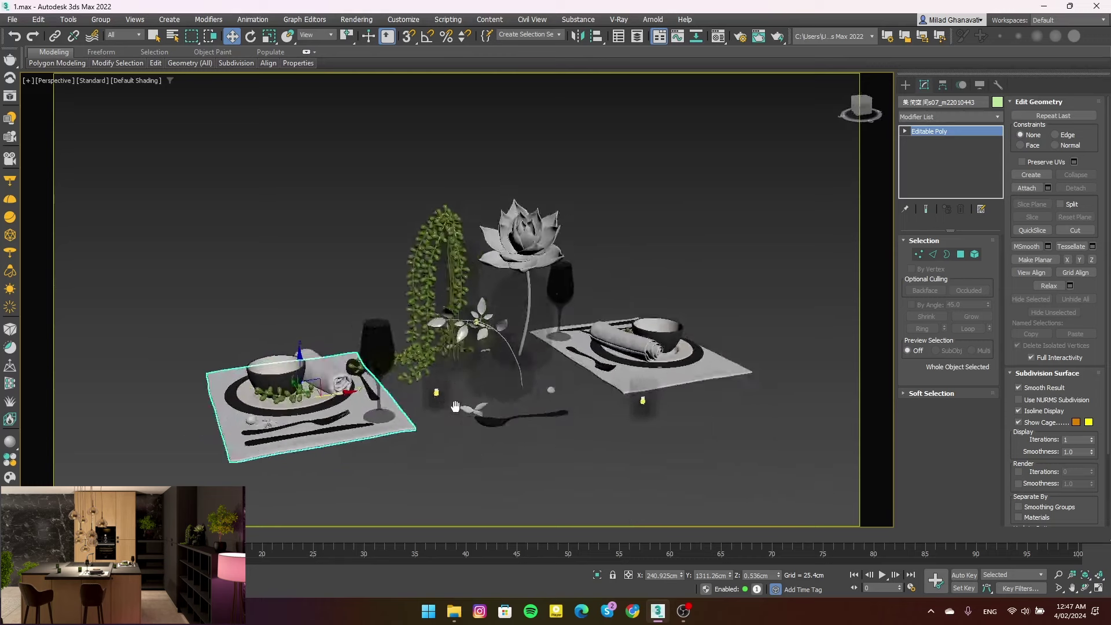
left_click_drag(301, 387, 520, 191)
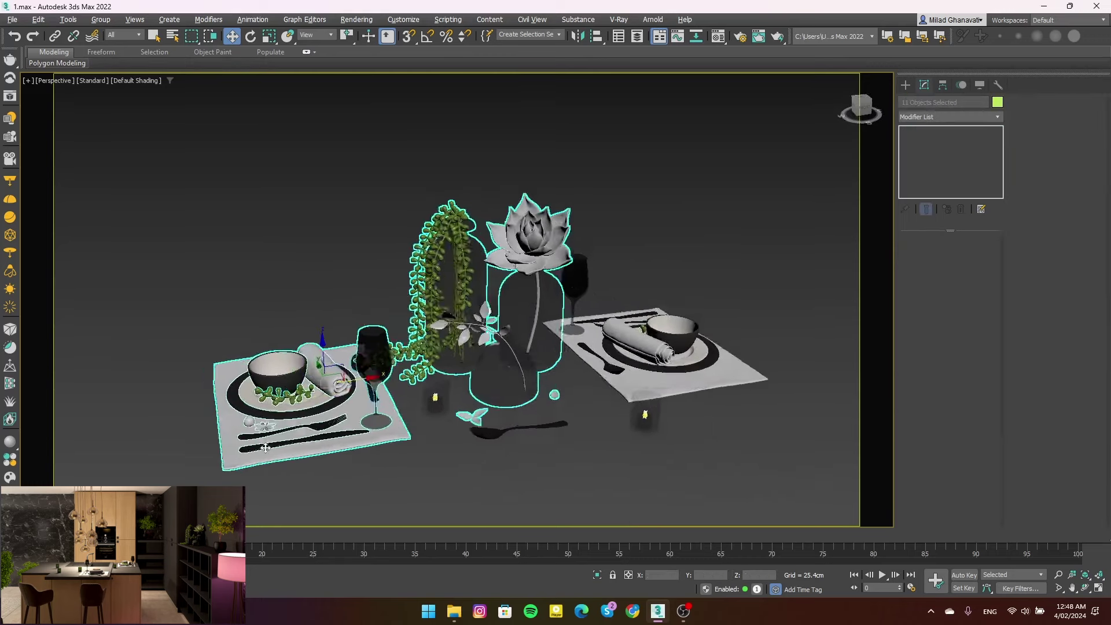
middle_click_drag(521, 191, 534, 180, "alt")
left_click_drag(439, 455, 417, 464, "alt")
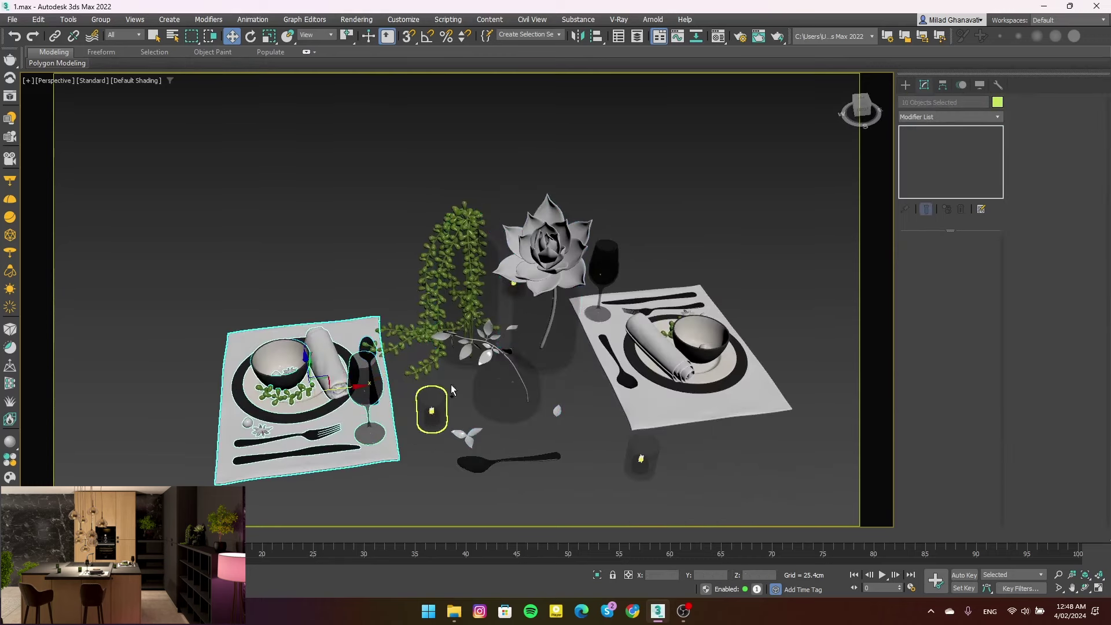
left_click_drag(451, 389, 410, 432, "ctrl")
middle_click_drag(410, 432, 652, 245, "alt")
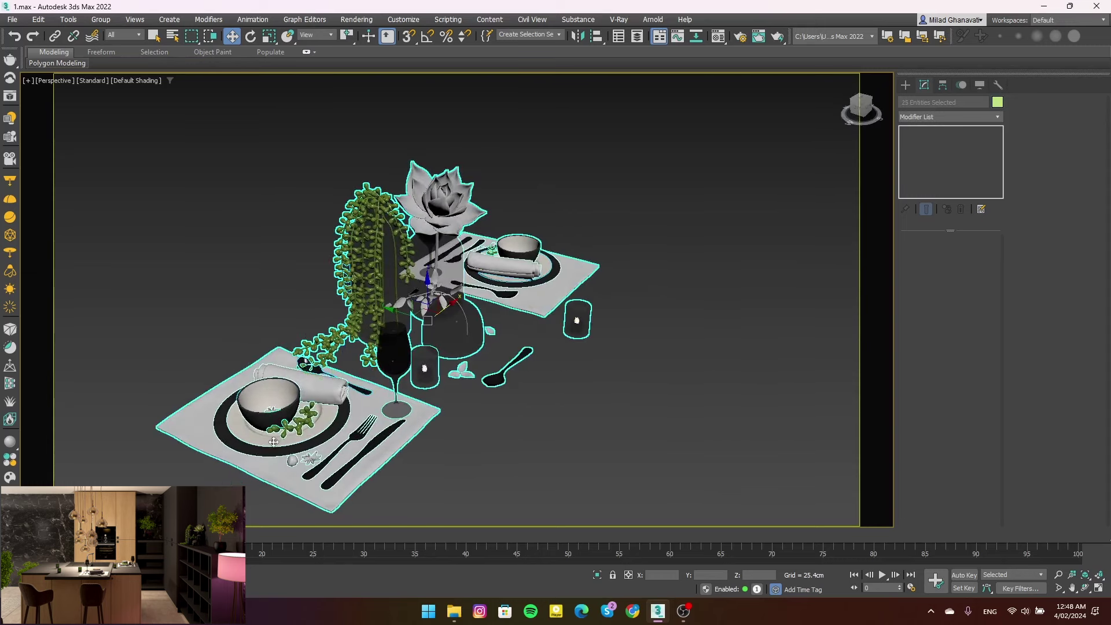
scroll(273, 442, "down", 10)
Isolate the table set with nearby room pieces, leaving the wall cabinet out of the selection
scroll(360, 481, "up", 7)
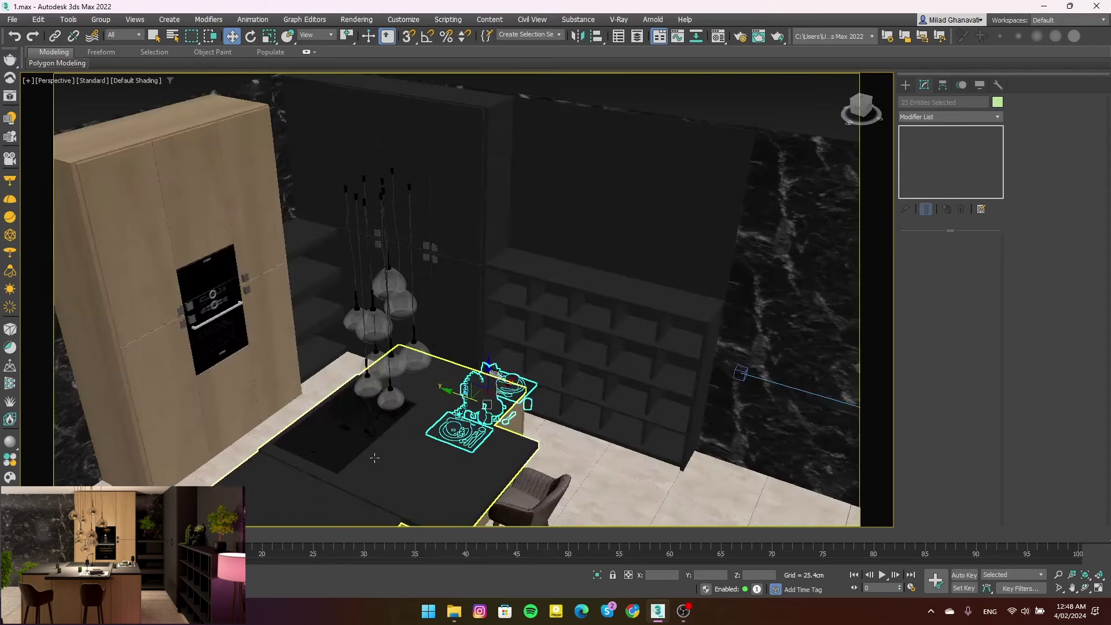
scroll(397, 382, "up", 3)
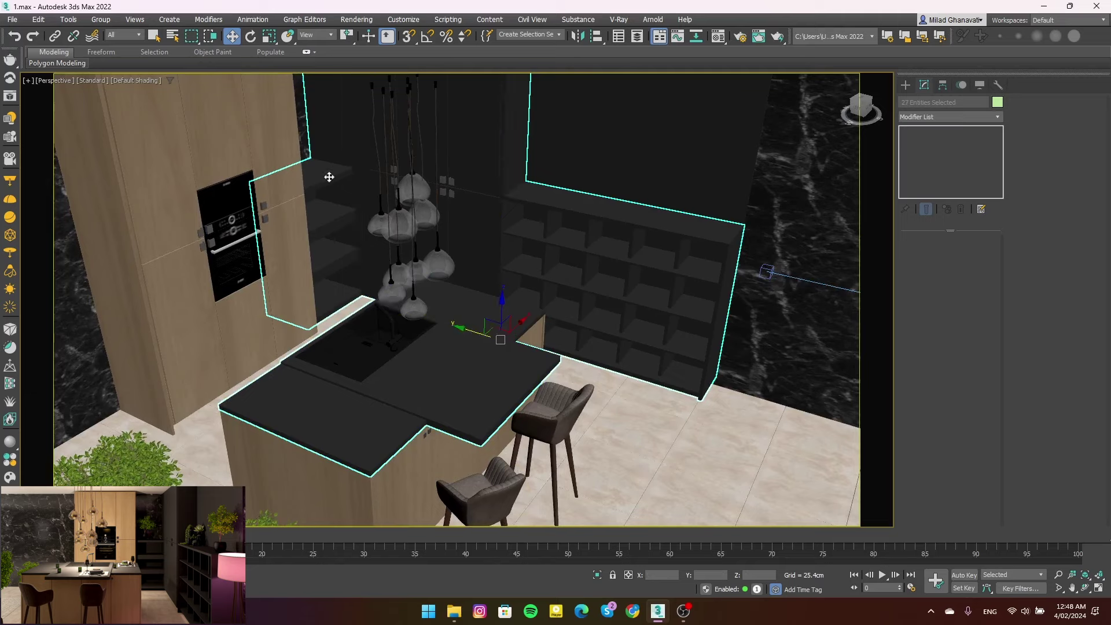
left_click(597, 575)
middle_click_drag(574, 454, 543, 451, "alt")
scroll(567, 412, "up", 3)
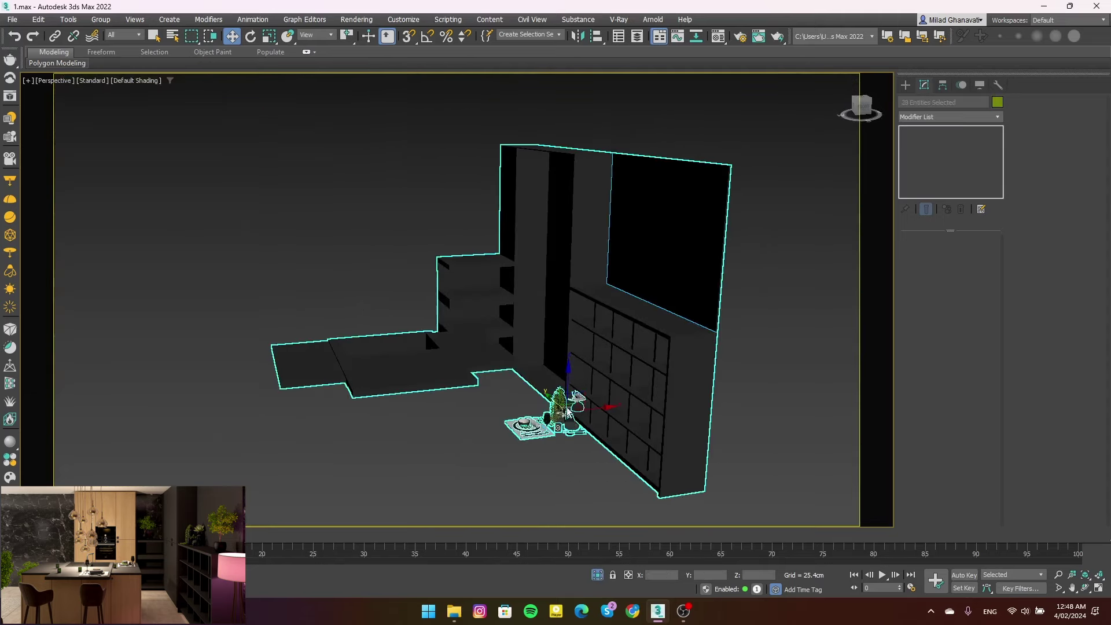
left_click(639, 351, "alt")
middle_click_drag(384, 356, 463, 376, "alt")
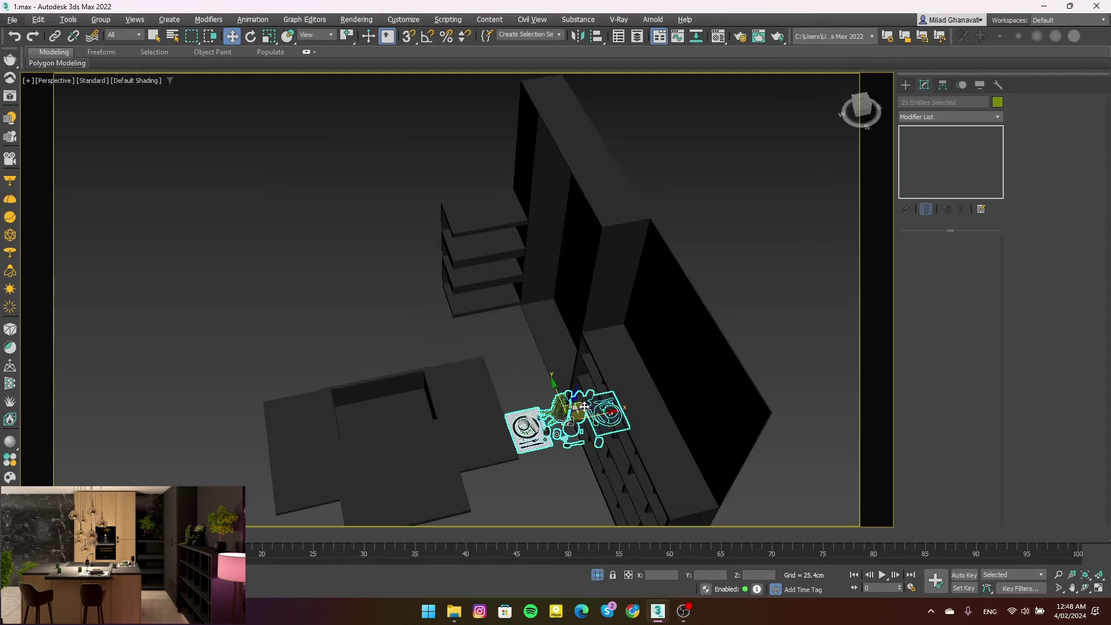
left_click_drag(578, 405, 278, 382)
In Front view with edged faces, position the table set level with the counter
key("f")
key("F4")
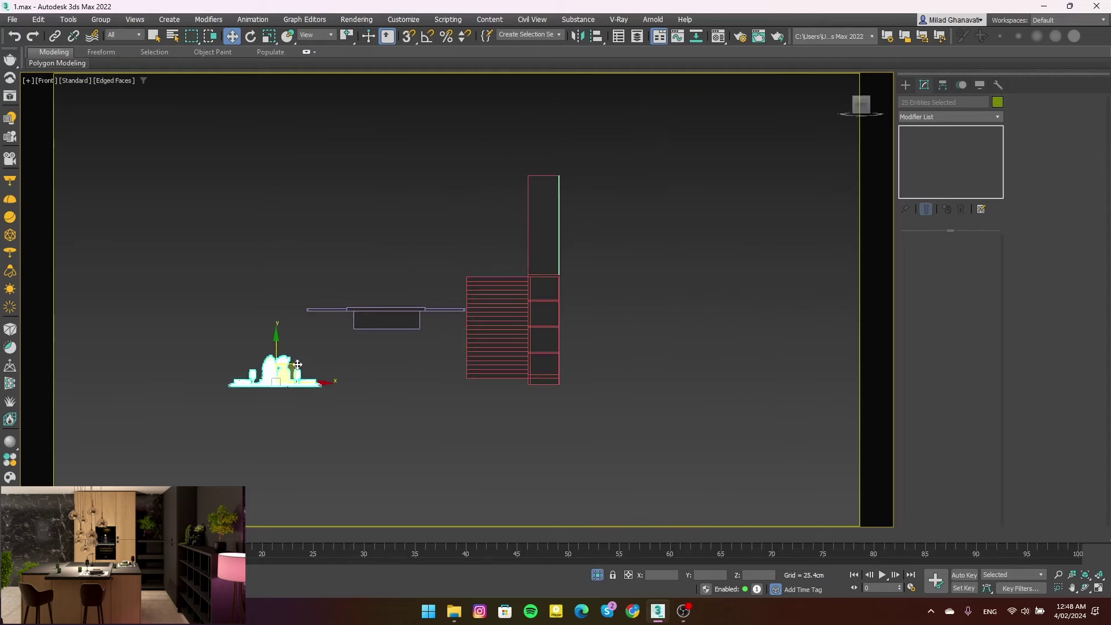
scroll(275, 358, "up", 2)
middle_click_drag(272, 347, 364, 293)
scroll(340, 283, "up", 2)
scroll(340, 283, "up", 3)
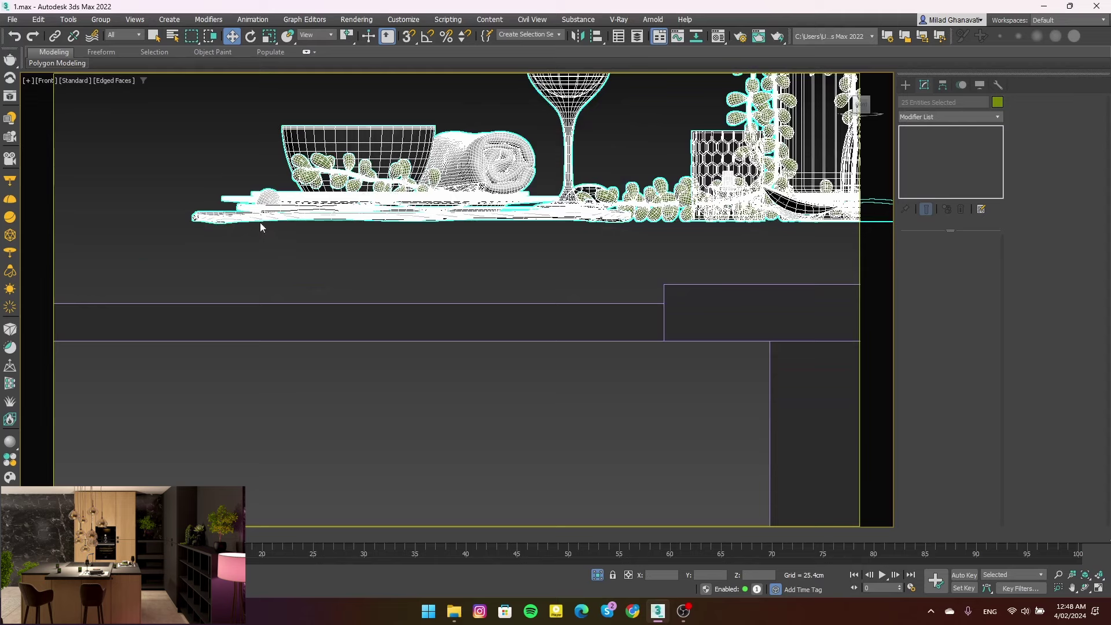
scroll(259, 222, "up", 2)
scroll(202, 278, "up", 2)
scroll(164, 304, "up", 1)
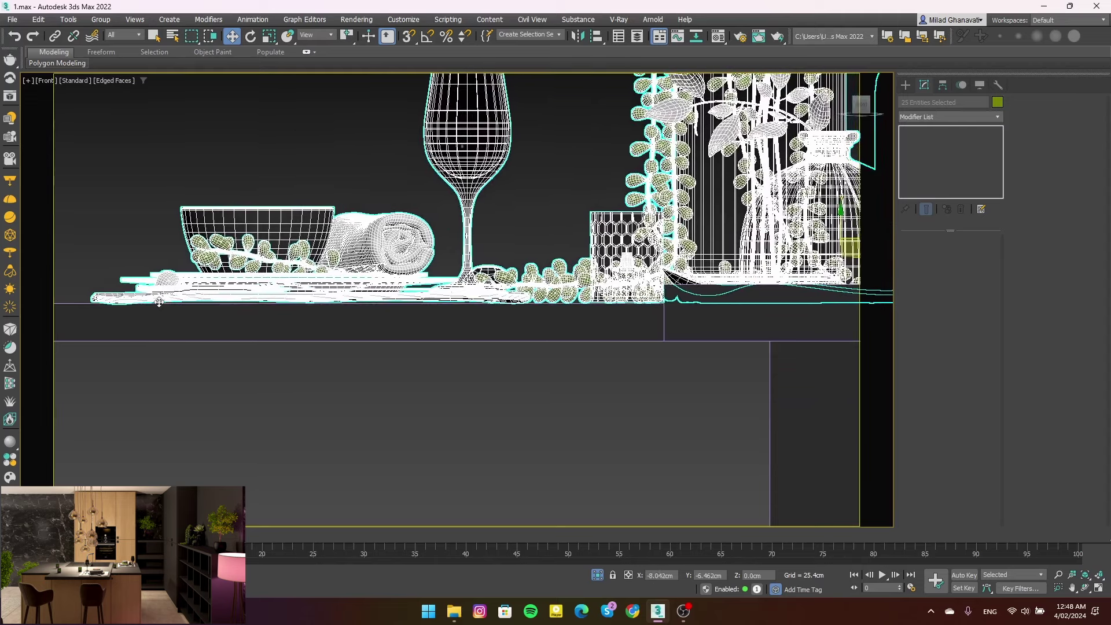
middle_click_drag(164, 304, 157, 302)
In Top view, move the decor onto the counter with the place settings at its right end
key("t")
key("f")
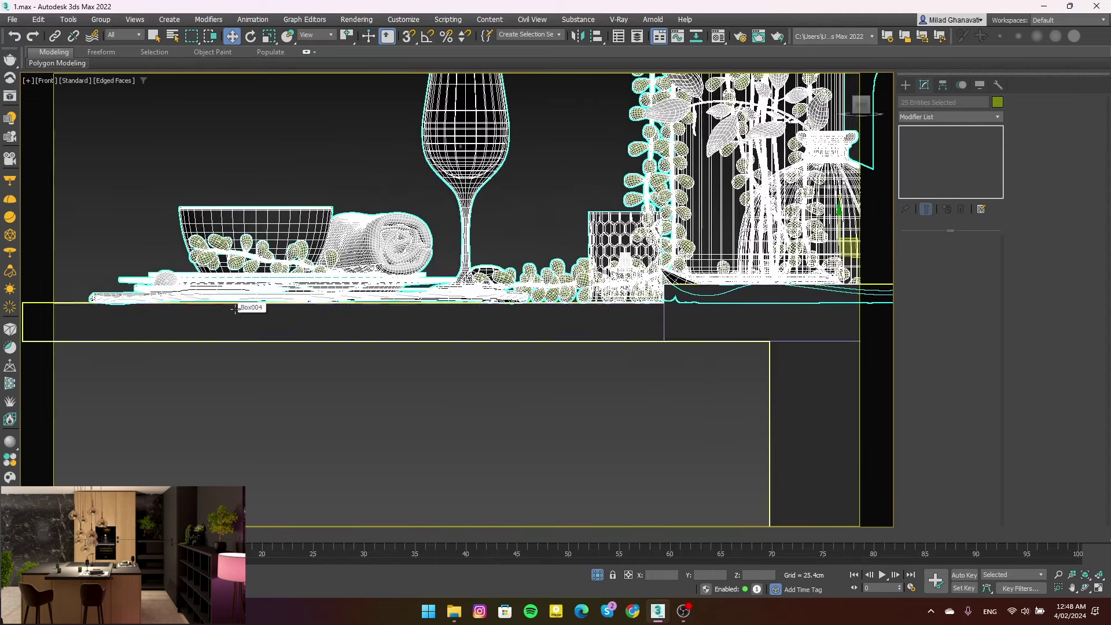
scroll(259, 303, "down", 3)
key("t")
scroll(366, 330, "up", 5)
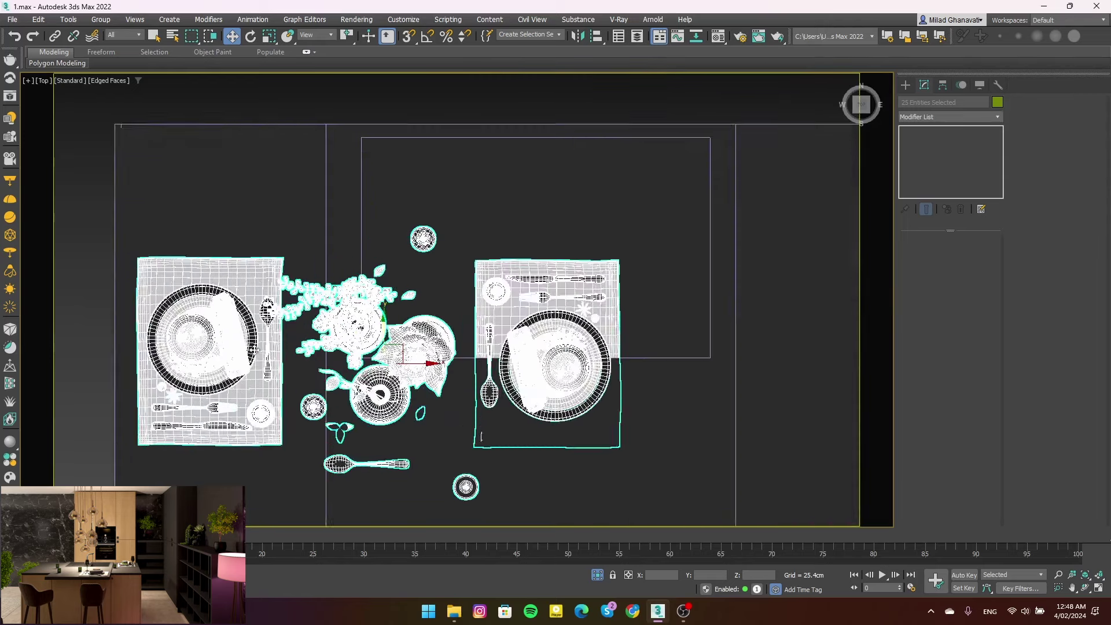
scroll(365, 330, "down", 1)
left_click_drag(366, 330, 582, 405)
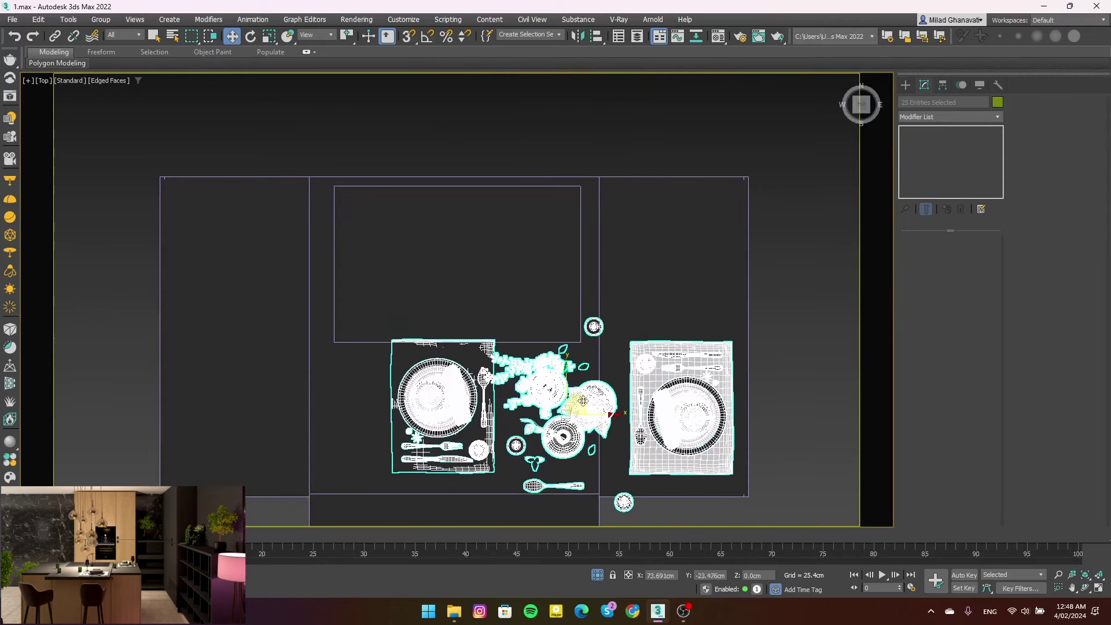
middle_click_drag(623, 415, 599, 336)
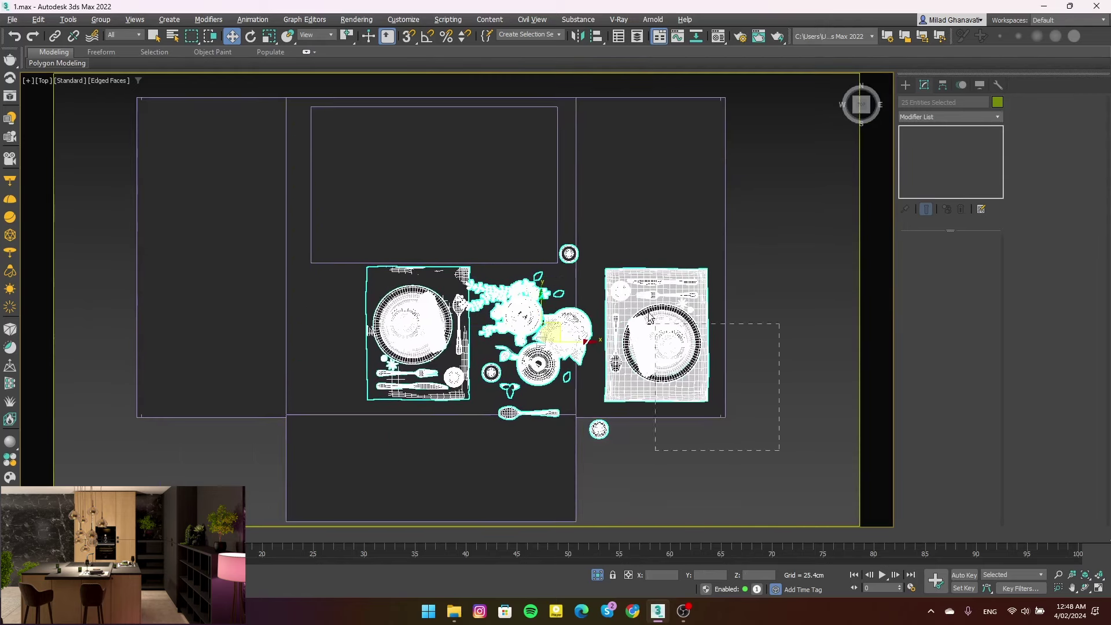
left_click_drag(614, 253, 614, 254, "alt")
left_click_drag(507, 334, 745, 189)
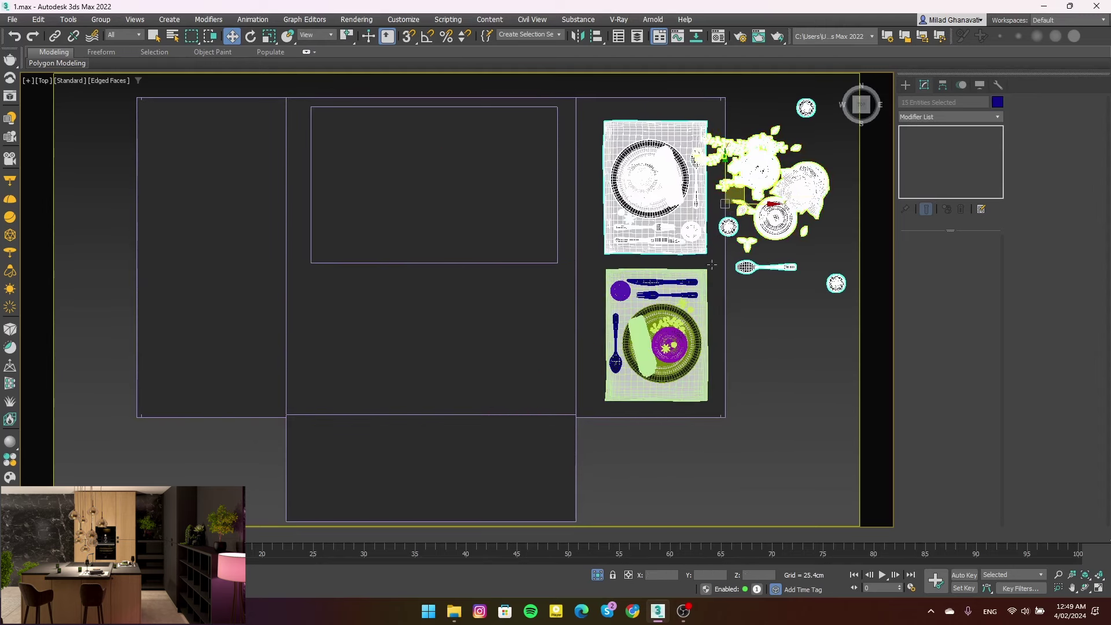
Move the centrepiece pieces toward the upper place setting, leaving the spoon behind
left_click_drag(589, 200, 589, 199, "alt")
mouse_move(827, 172)
left_mouse_down()
mouse_move(530, 237)
mouse_move(582, 176)
left_mouse_up()
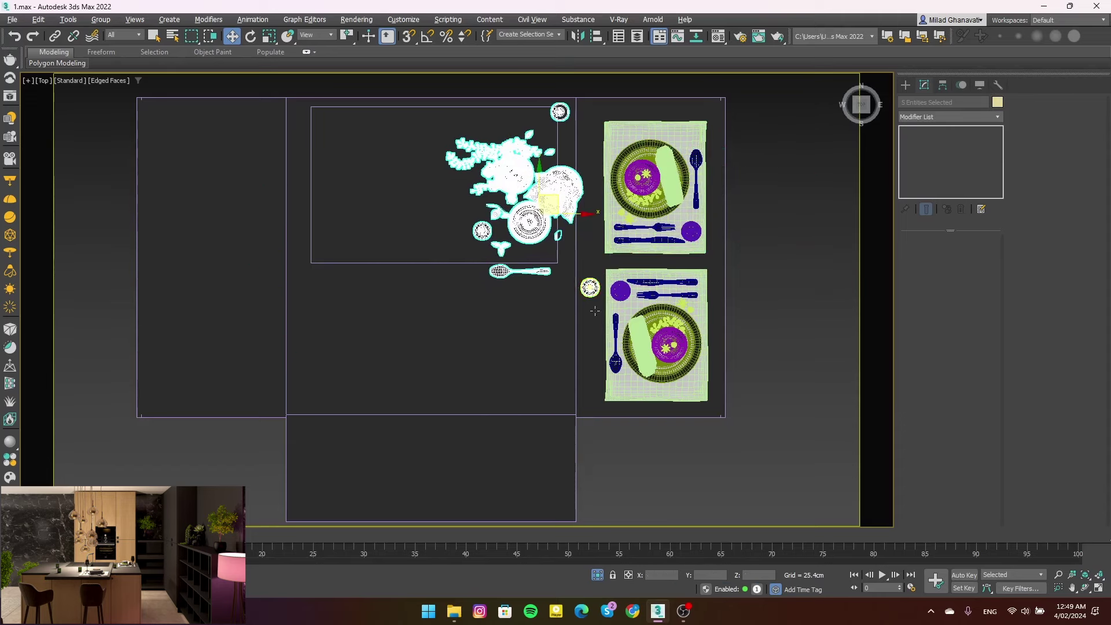
scroll(514, 283, "up", 2)
middle_click_drag(514, 283, 460, 376)
scroll(460, 376, "down", 2)
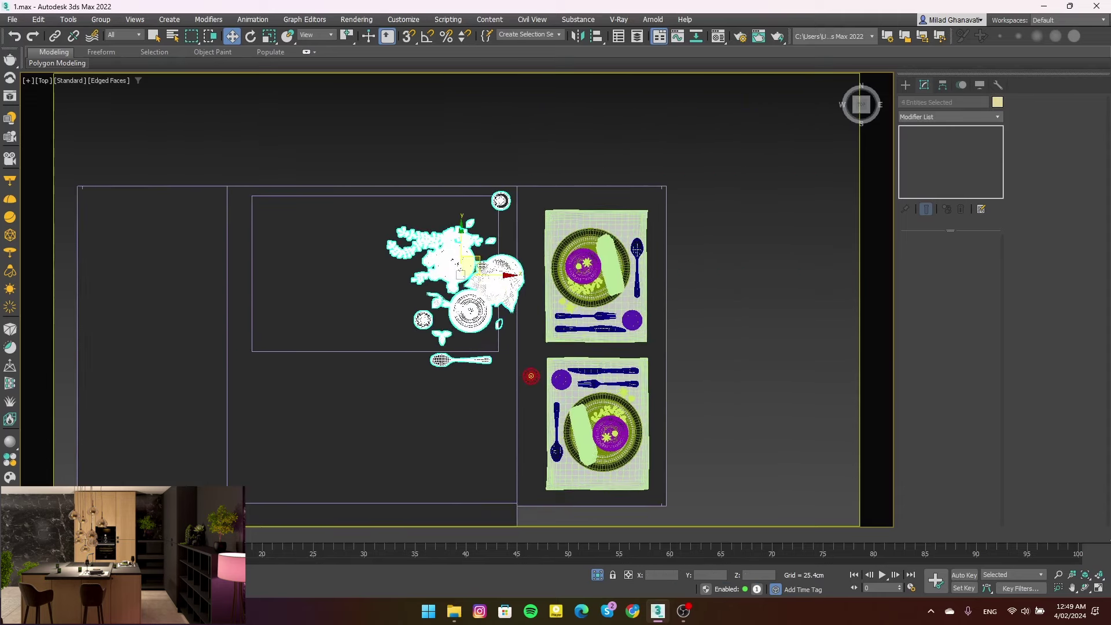
mouse_move(482, 266)
left_mouse_down()
mouse_move(626, 249)
mouse_move(642, 101)
left_mouse_up()
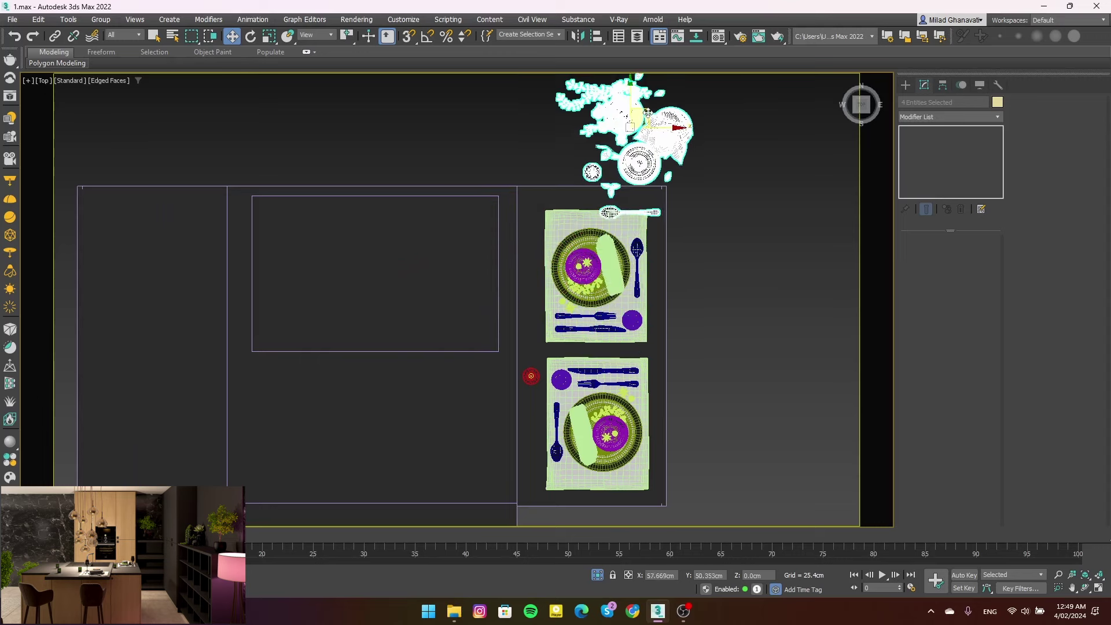
left_click(647, 200, "alt")
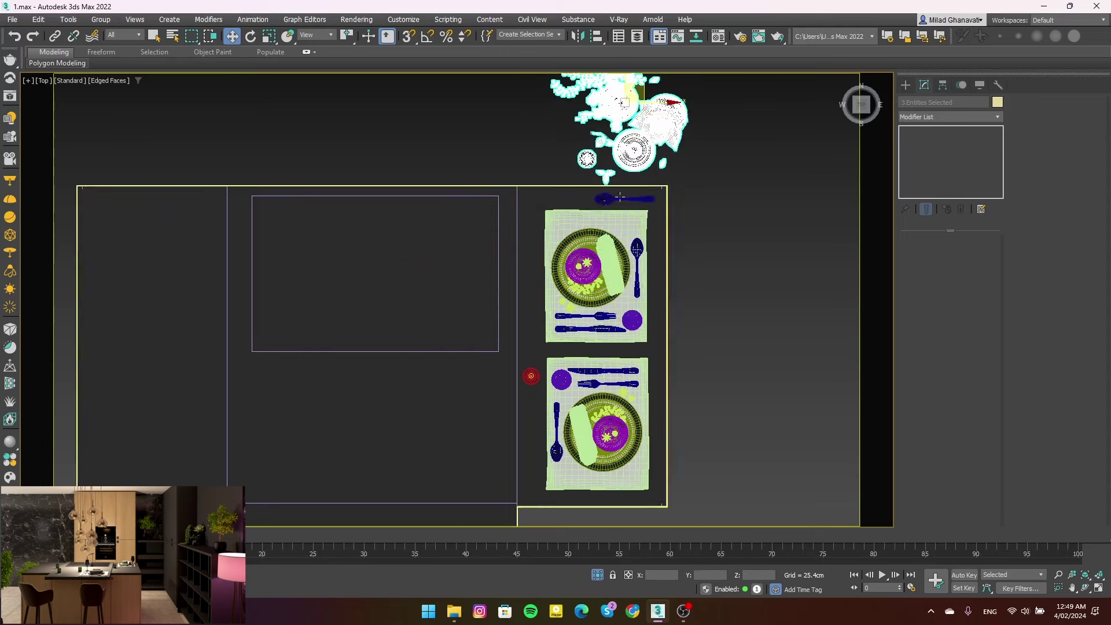
Orbit to the shelf and select the vase and plant decor object
scroll(601, 393, "down", 2)
left_click_drag(631, 174, 306, 305)
mouse_move(306, 304)
middle_mouse_down("alt")
mouse_move(332, 329)
mouse_move(333, 313)
middle_mouse_up("alt")
scroll(333, 329, "up", 4)
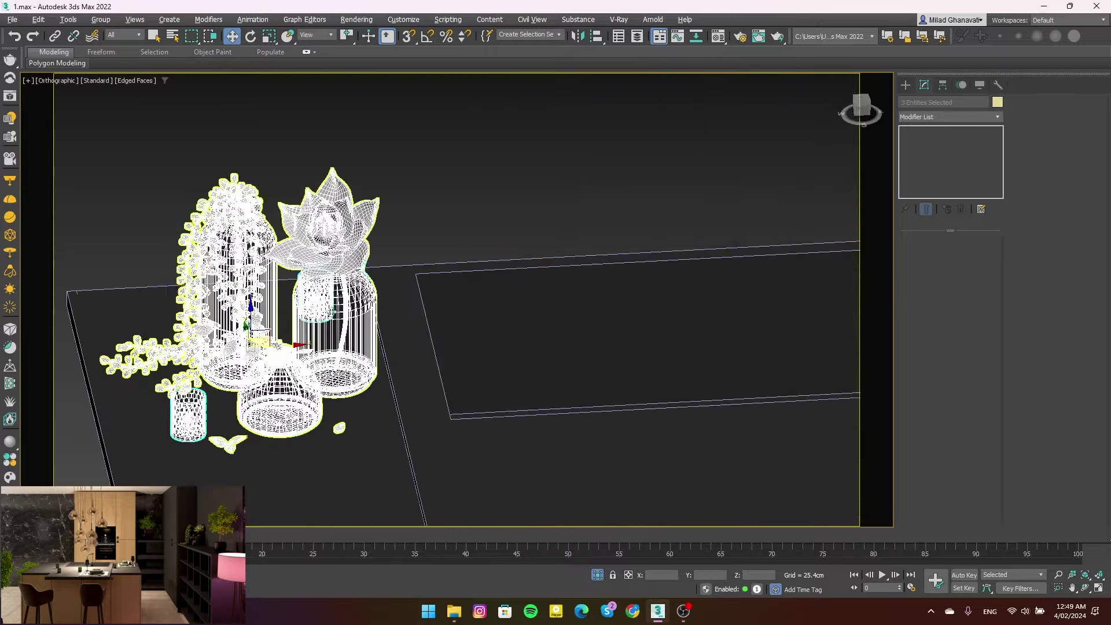
left_click(182, 427)
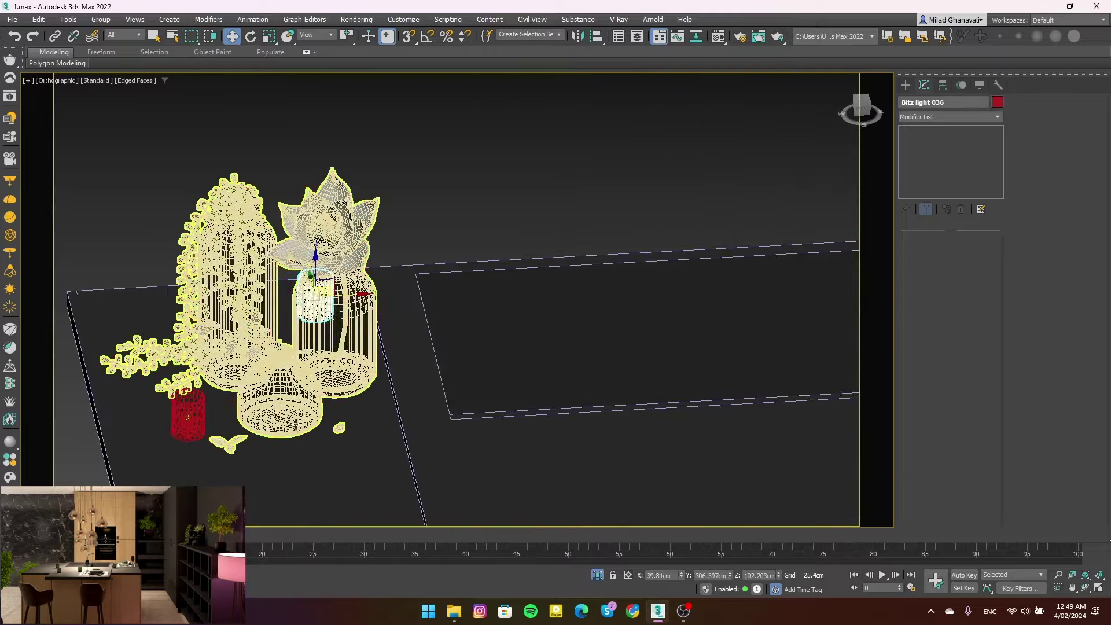
middle_click_drag(292, 405, 298, 385, "alt")
left_click(367, 283)
scroll(366, 282, "down", 4)
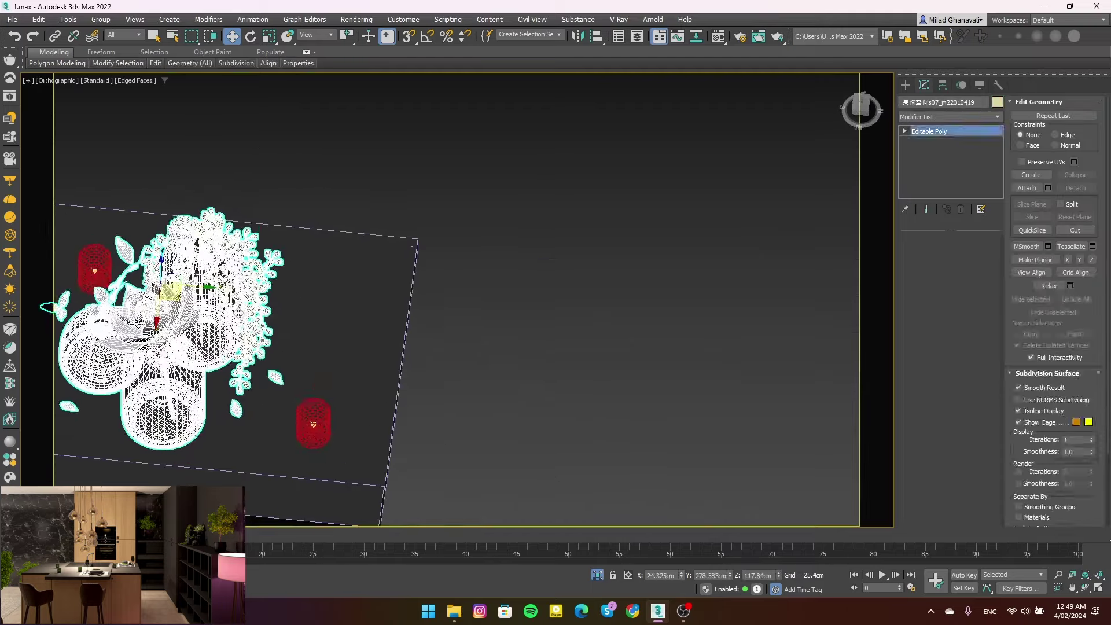
middle_click_drag(366, 283, 574, 234, "alt")
scroll(607, 243, "up", 2)
View the shelf decor from the top and front views
key("t")
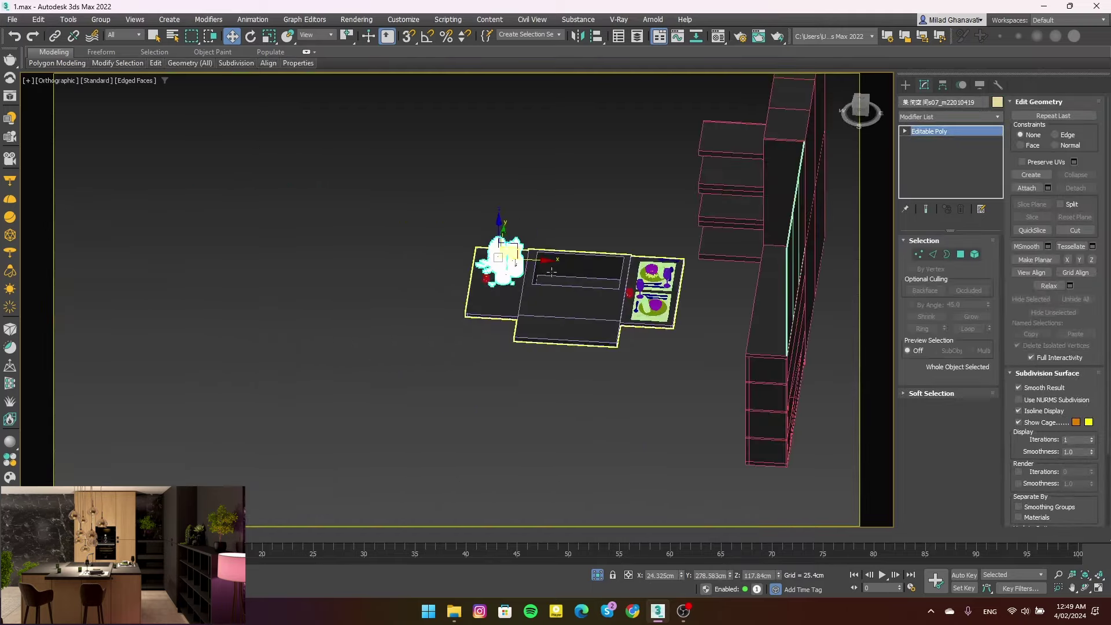
scroll(544, 270, "down", 2)
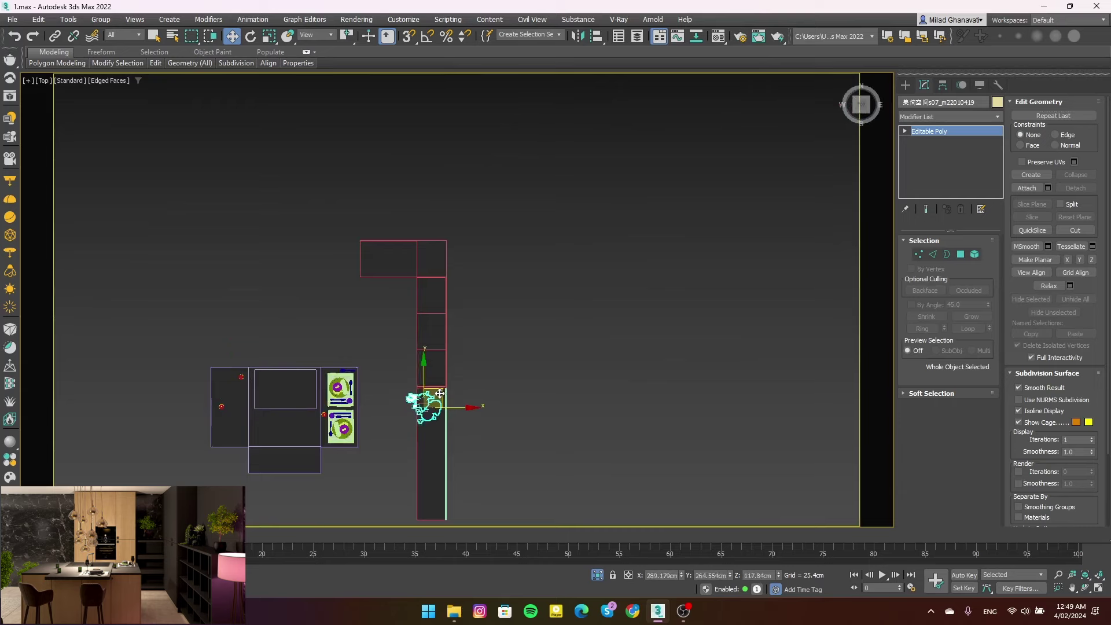
key("f")
scroll(445, 349, "down", 2)
scroll(442, 315, "up", 5)
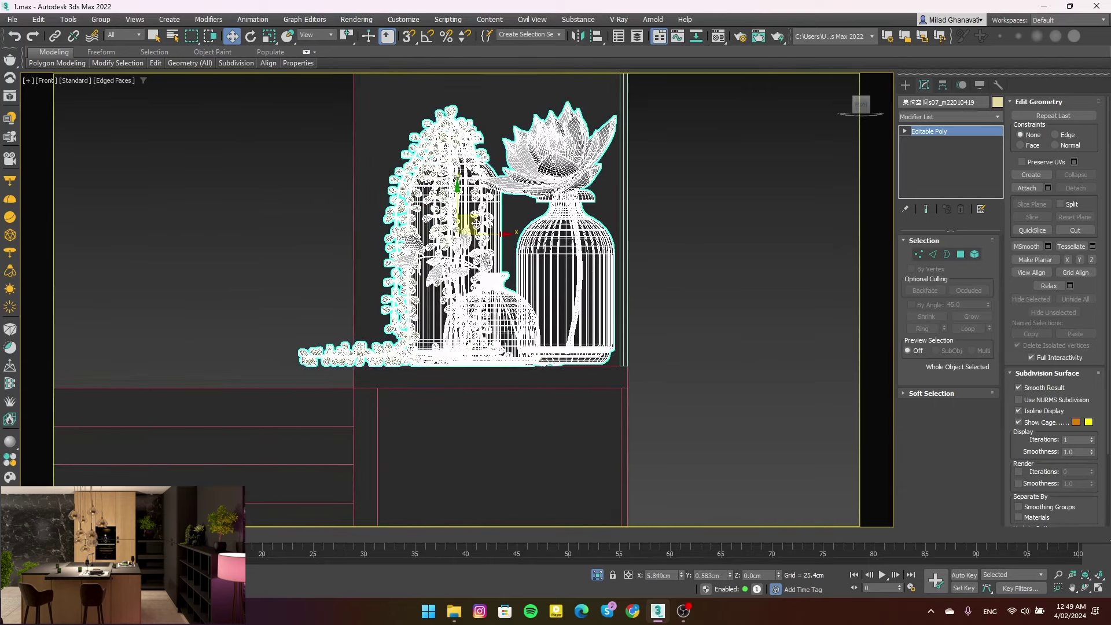
scroll(578, 347, "up", 3)
scroll(608, 324, "up", 2)
scroll(634, 279, "up", 2)
scroll(634, 279, "down", 2)
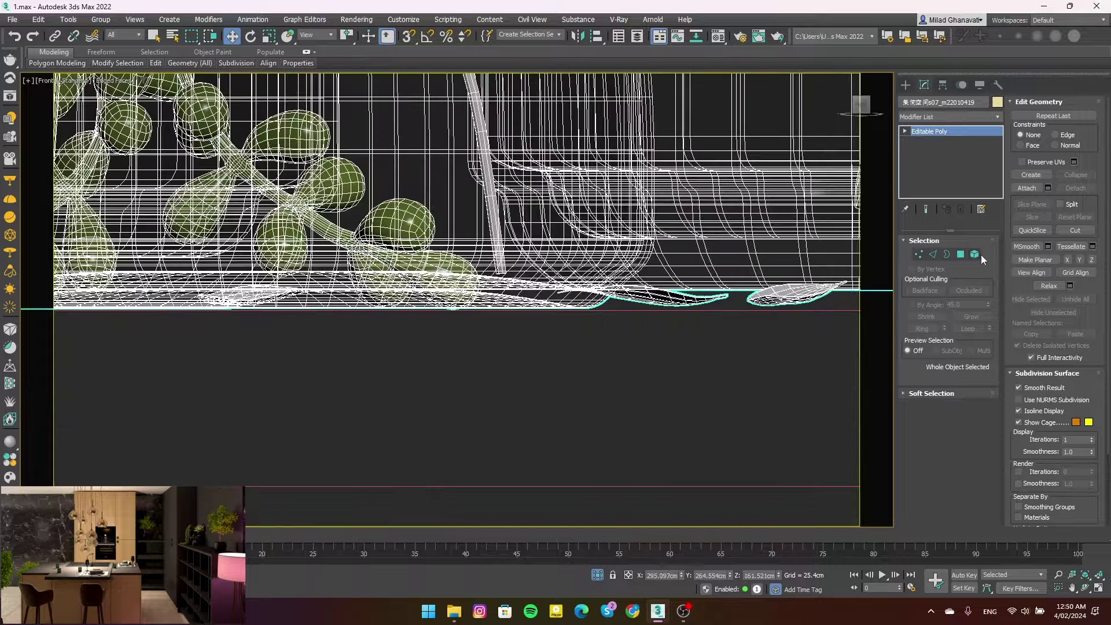
Select the vase element in Element mode, then exit element editing
left_click(975, 254)
left_click(735, 216)
scroll(735, 216, "down", 3)
middle_click_drag(743, 140, 675, 217)
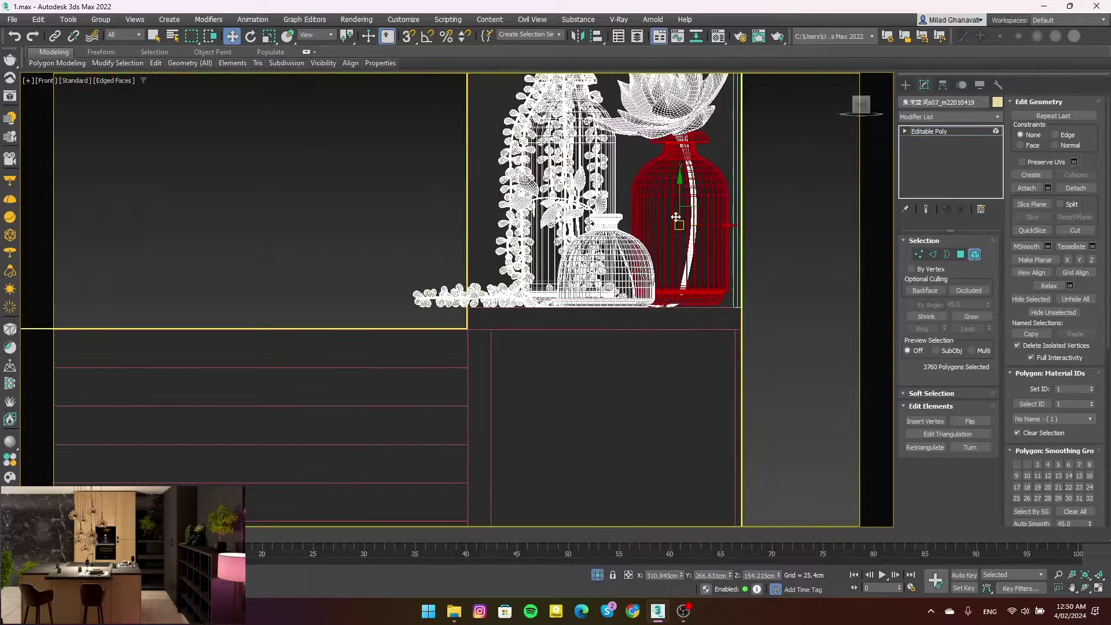
scroll(681, 241, "up", 4)
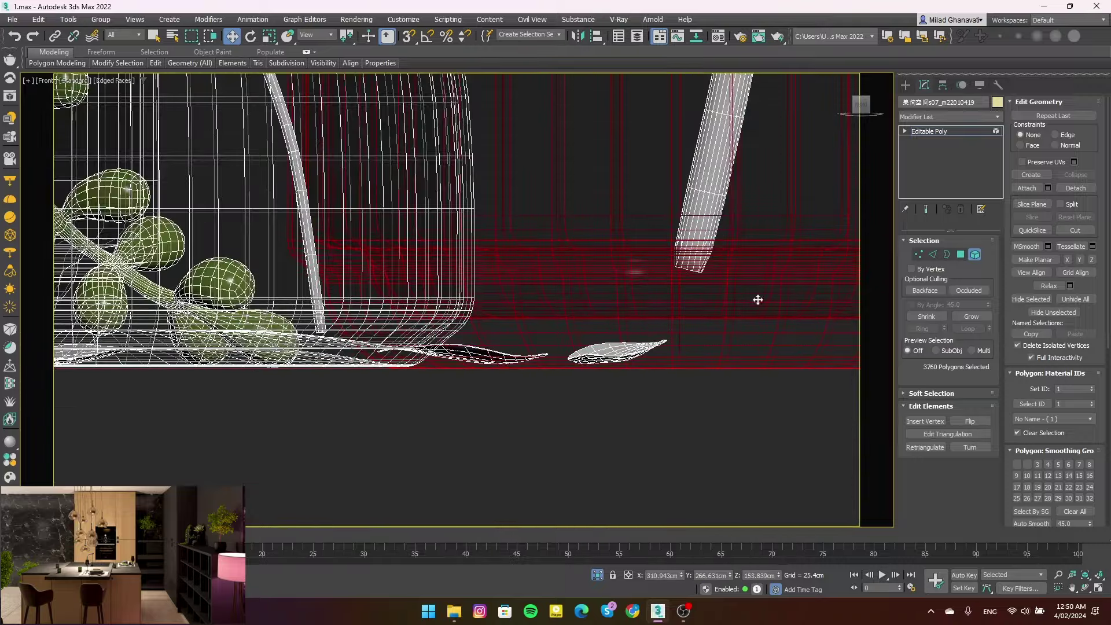
scroll(409, 332, "up", 3)
scroll(411, 309, "down", 4)
scroll(863, 277, "down", 2)
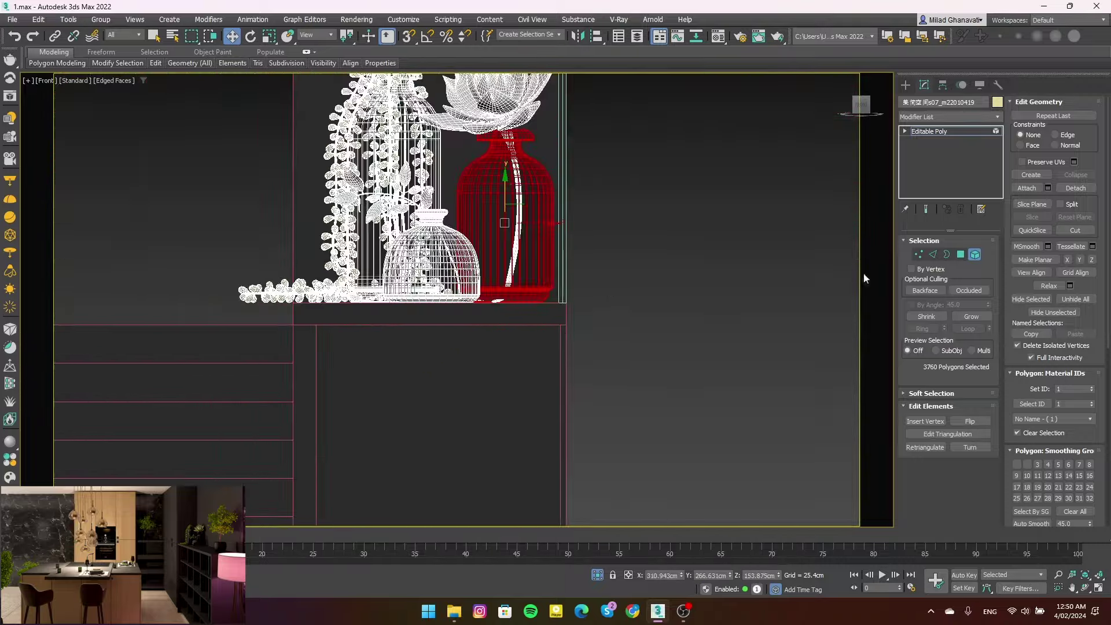
left_click(974, 255)
mouse_move(700, 273)
middle_mouse_down("alt")
mouse_move(512, 299)
mouse_move(561, 318)
middle_mouse_up("alt")
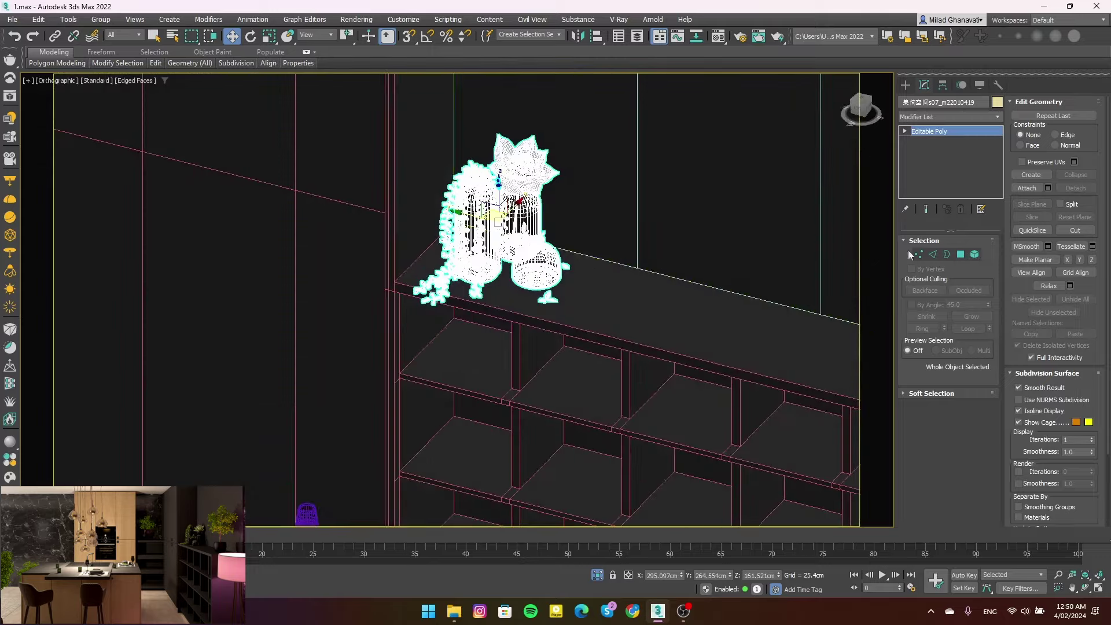
Select the hanging plant and cage elements and rotate them
key("5")
left_click(424, 286)
scroll(424, 286, "up", 3)
middle_click_drag(425, 286, 469, 286, "alt")
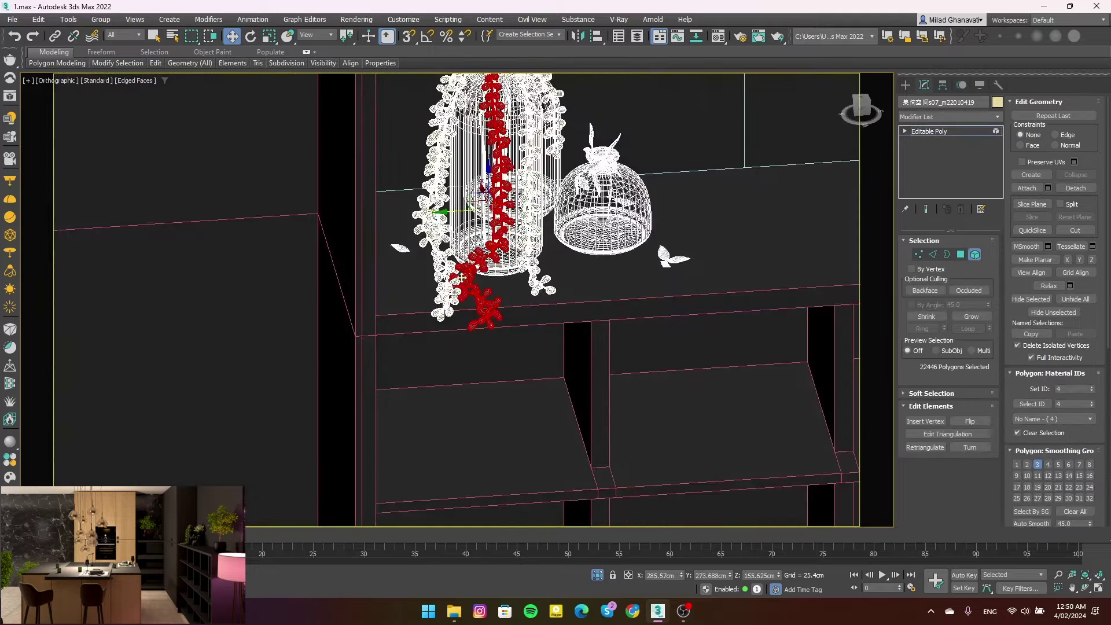
left_click(510, 220, "ctrl")
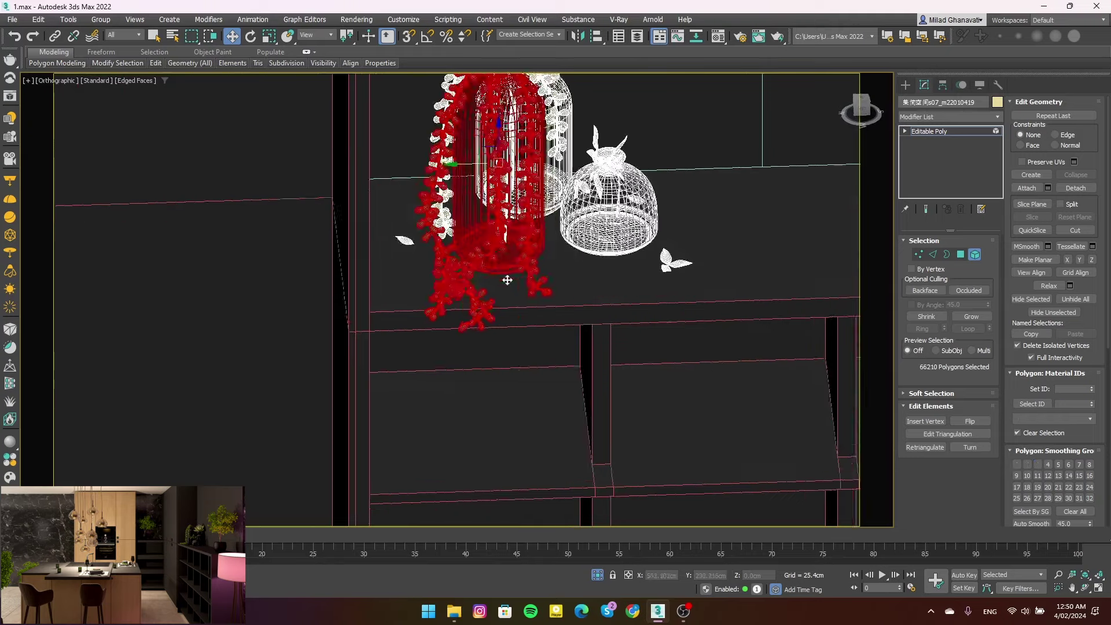
middle_click_drag(509, 220, 519, 279, "alt")
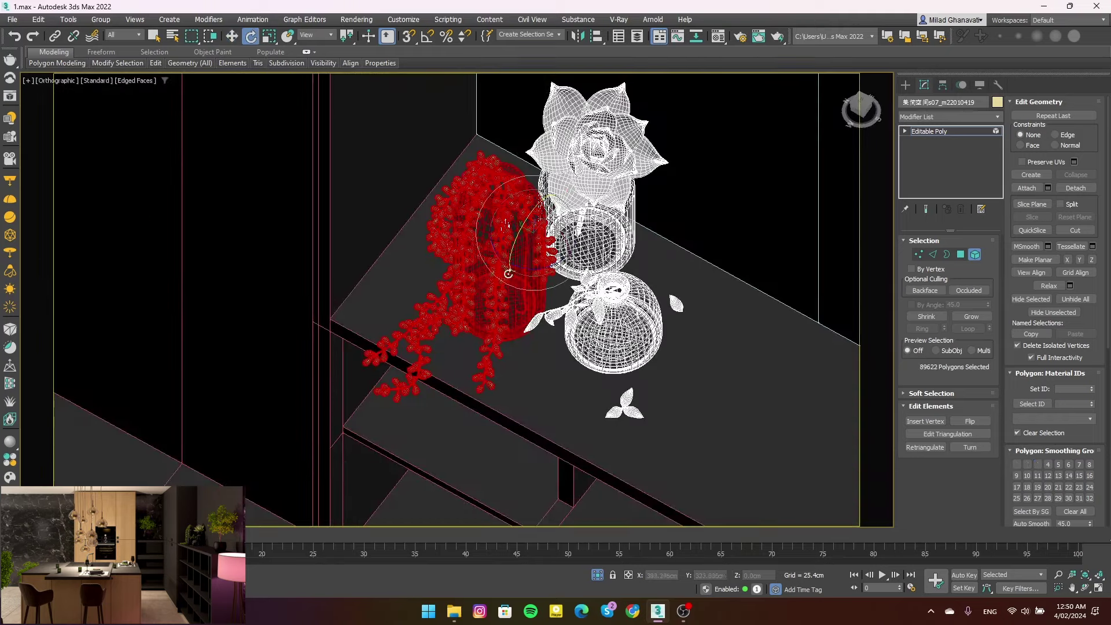
left_click_drag(526, 271, 521, 312)
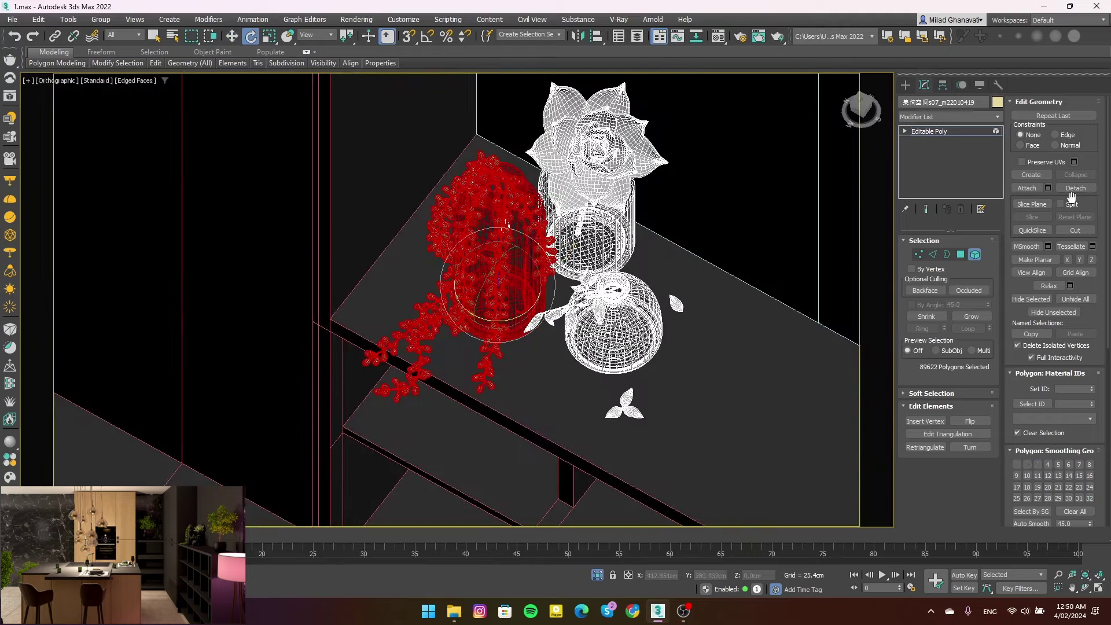
Detach the plant and cage as Object039 and nudge it along the shelf
left_click(1075, 188)
left_click(606, 298)
key("5")
left_click(469, 224)
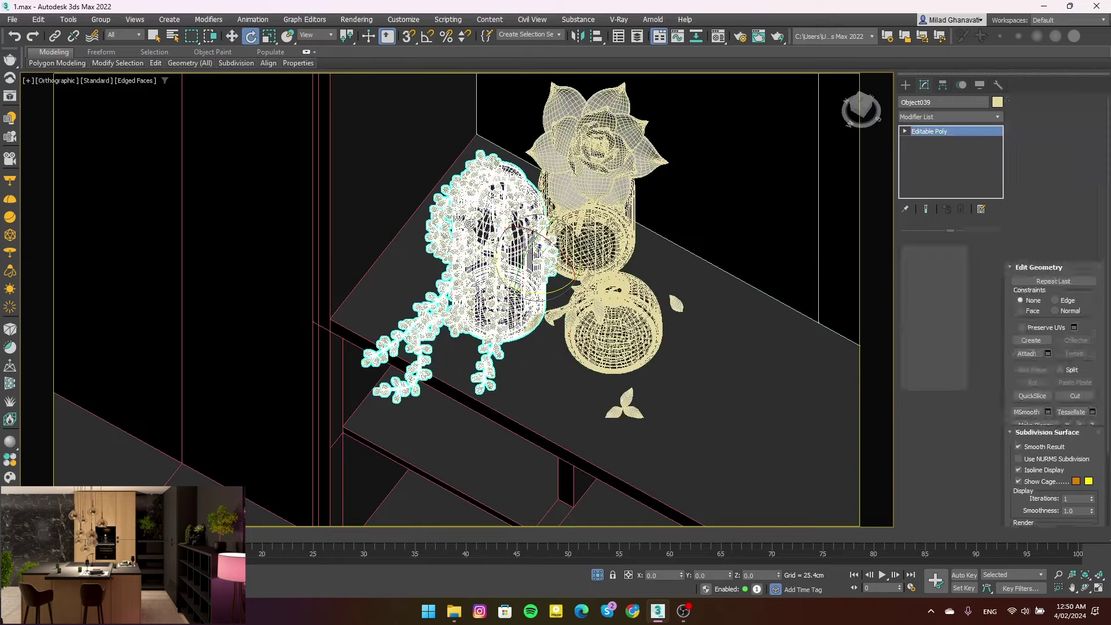
key("w")
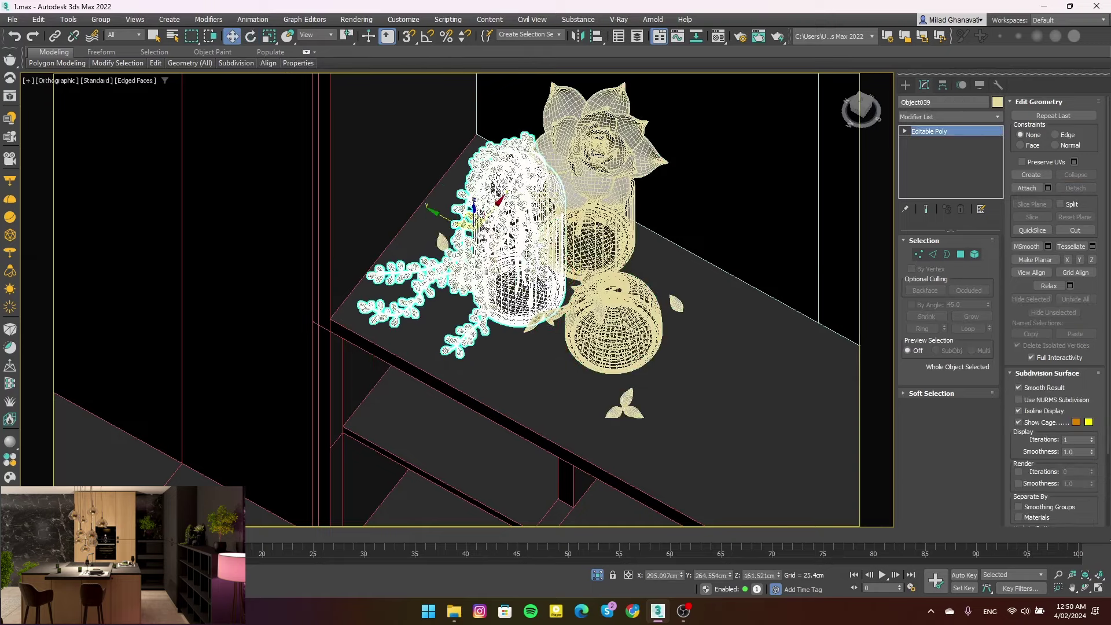
left_click_drag(466, 228, 481, 216)
Select the rose vase, check the camera view, then select the red candle
mouse_move(482, 216)
middle_mouse_down("alt")
mouse_move(579, 278)
mouse_move(581, 250)
mouse_move(548, 297)
middle_mouse_up("alt")
left_click(608, 272)
key("c")
key("p")
left_click(253, 466)
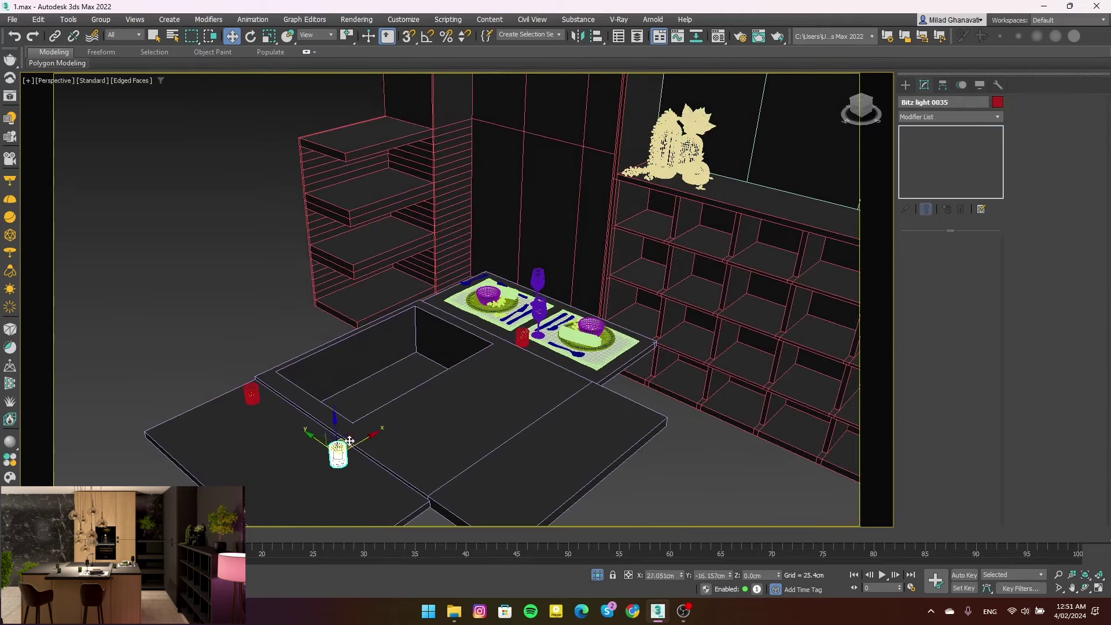
Move one place setting to the left end of the table
middle_click_drag(502, 371, 376, 261, "alt")
key("c")
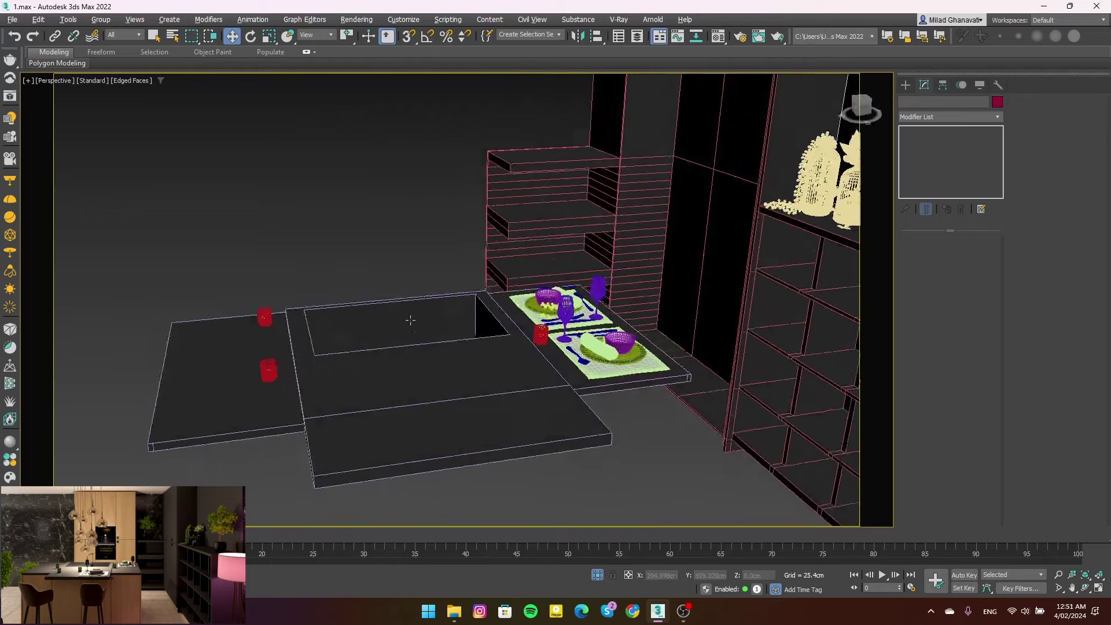
key("p")
left_click(462, 370)
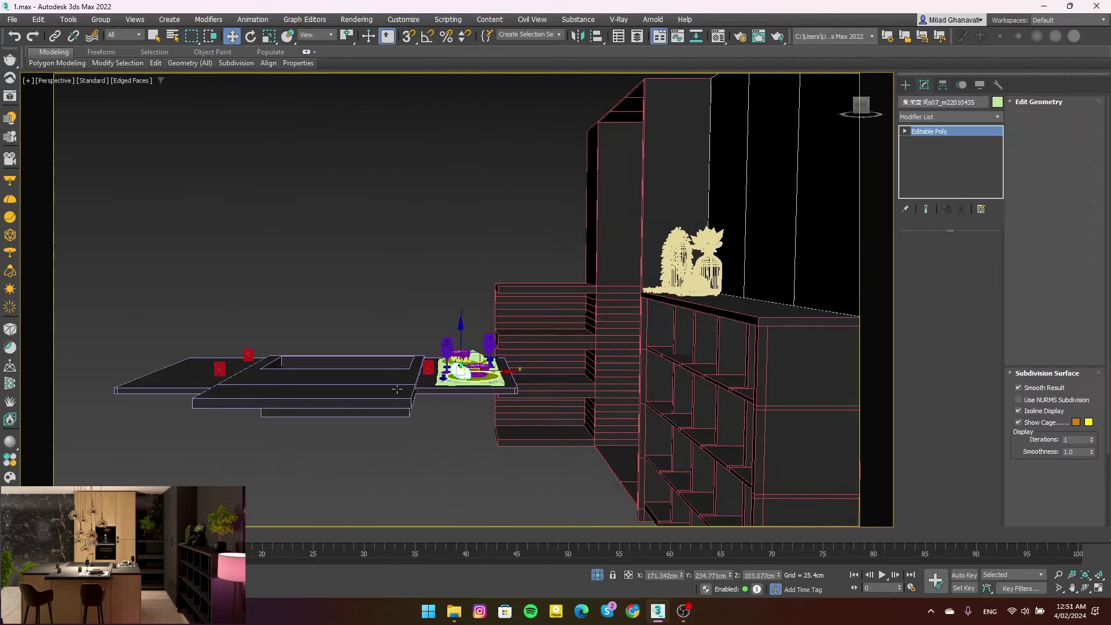
middle_click_drag(462, 370, 495, 433, "alt")
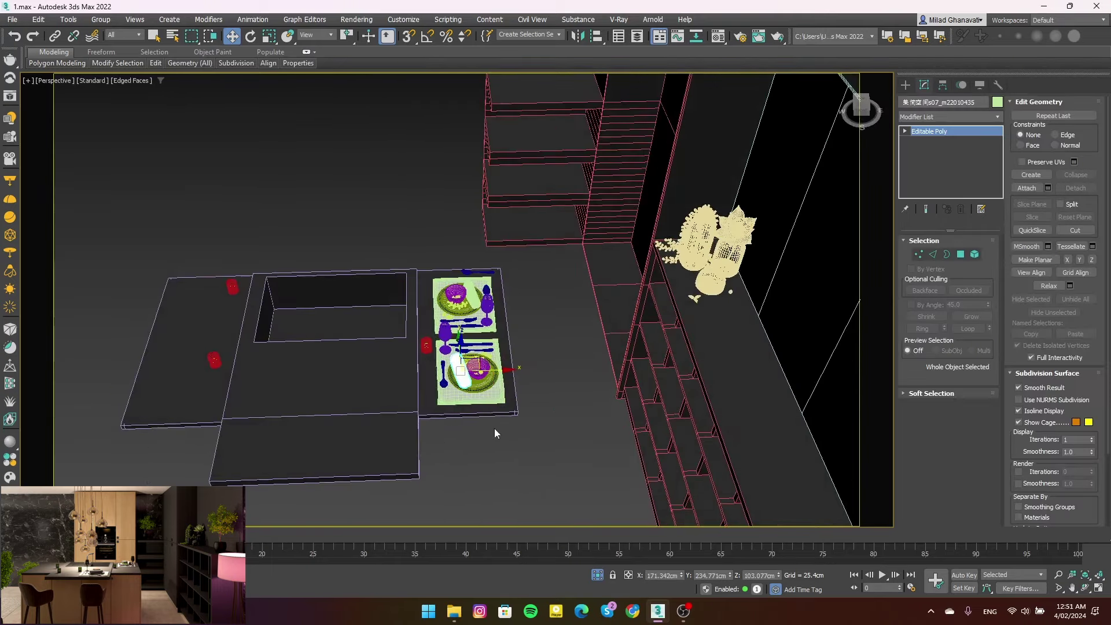
left_click(445, 347)
left_click_drag(463, 370, 213, 368)
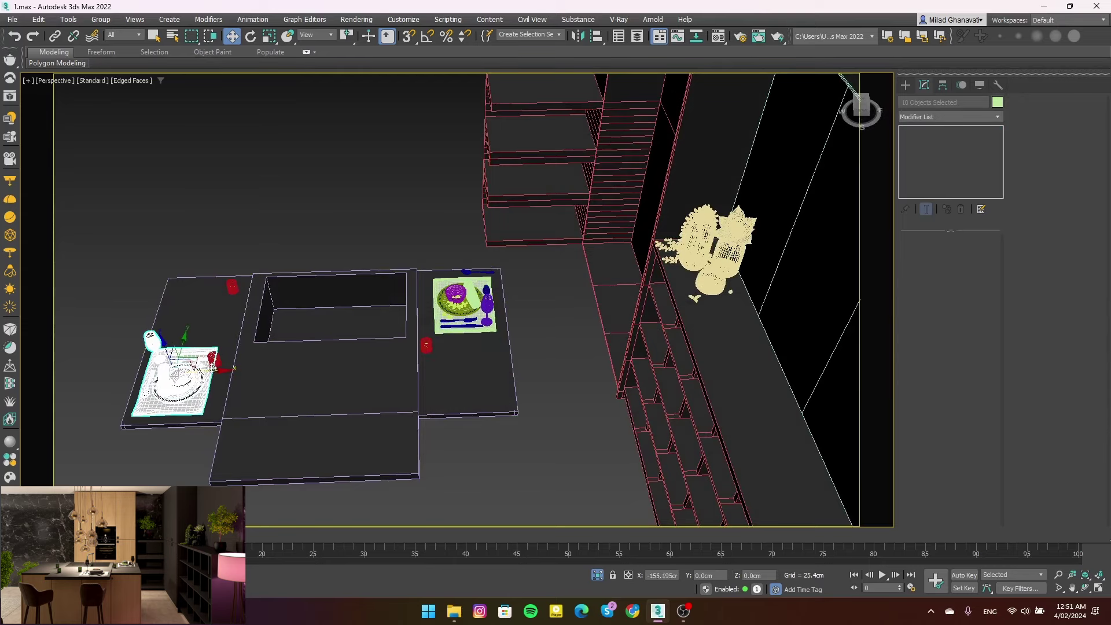
Move the wine glass along X to sit beside the placemat
key("z")
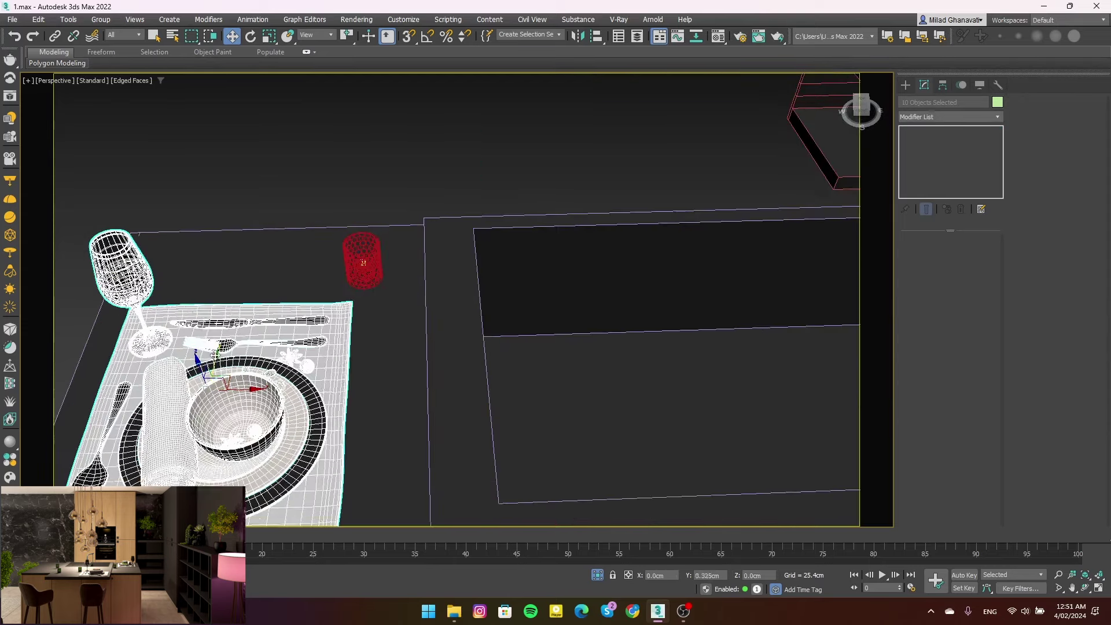
scroll(258, 276, "up", 2)
scroll(258, 278, "down", 2)
left_click(386, 435)
left_click(248, 223)
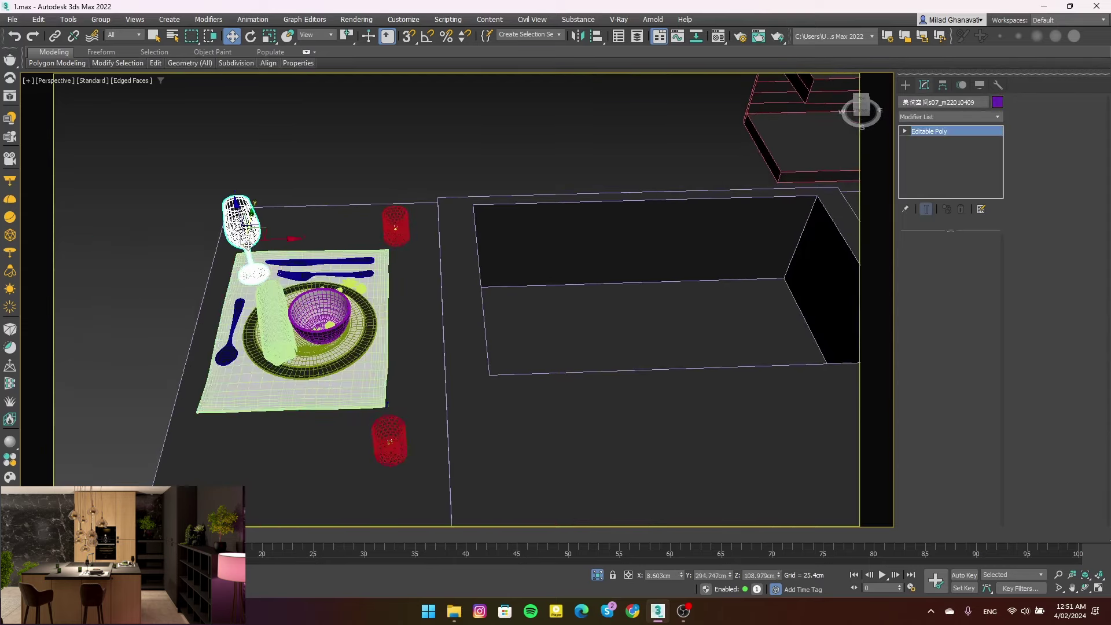
left_click_drag(289, 239, 427, 235)
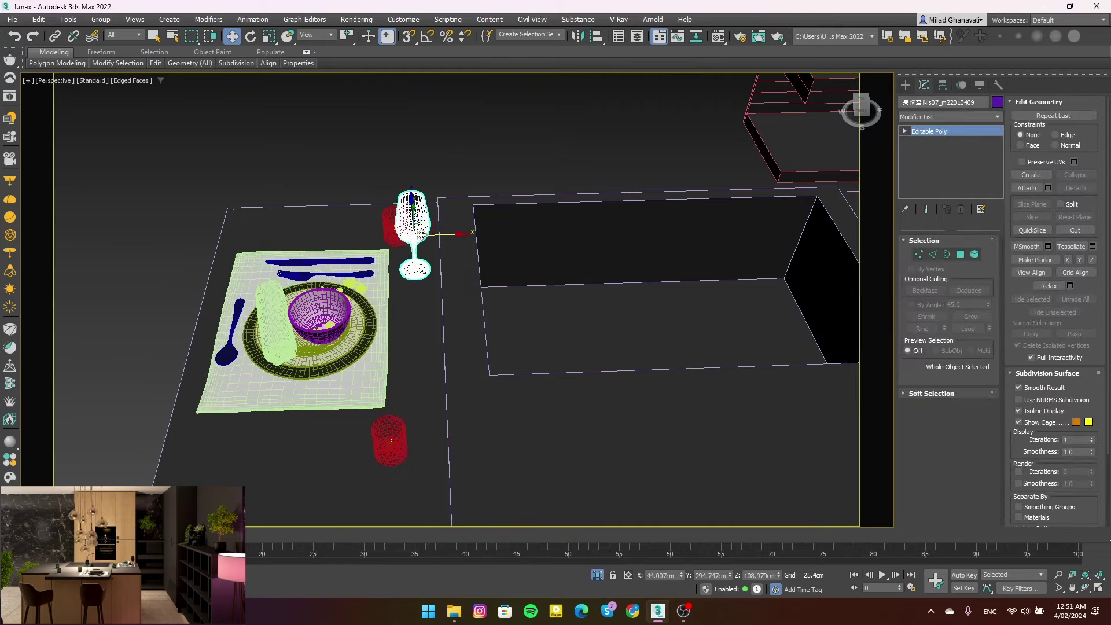
Frame the wine glass in the front view
key("f")
key("z")
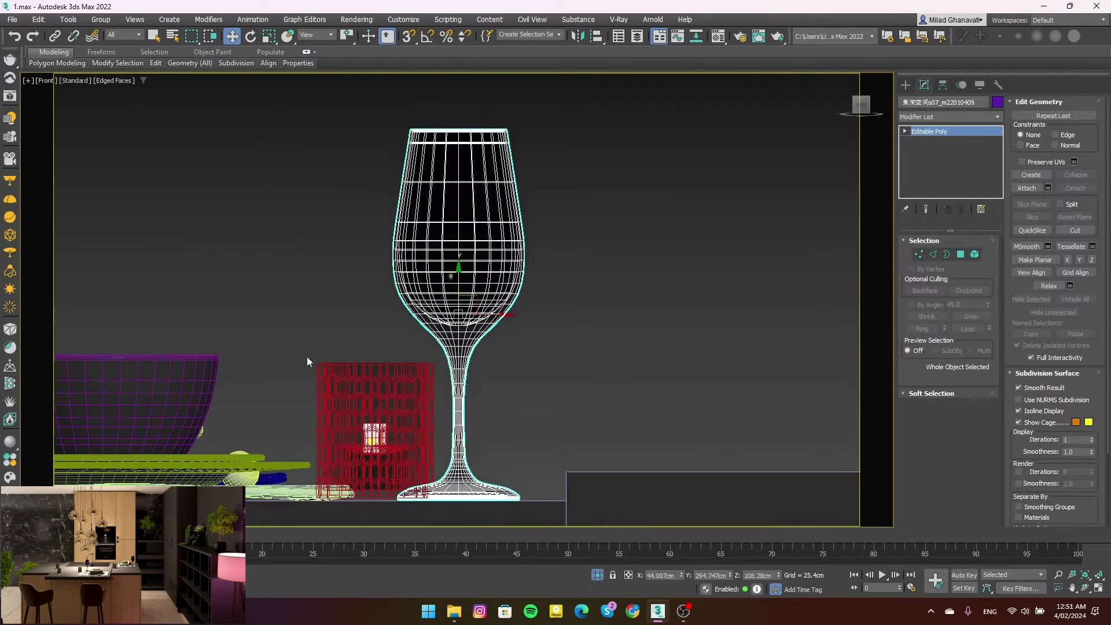
scroll(453, 288, "down", 5)
scroll(366, 331, "up", 8)
scroll(366, 331, "down", 2)
scroll(366, 331, "down", 3)
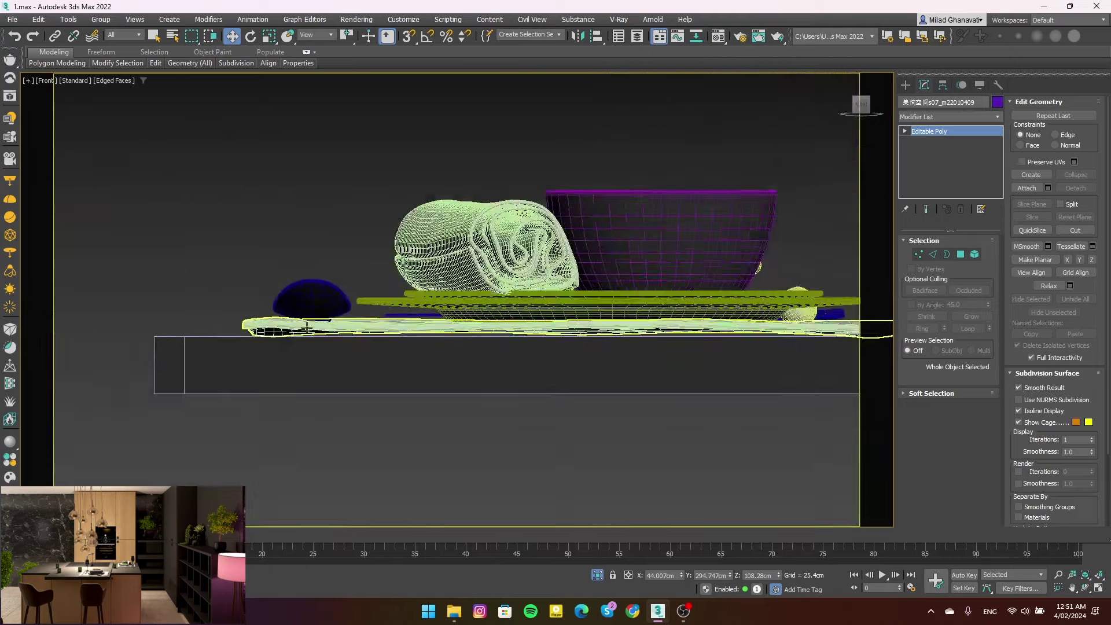
scroll(365, 331, "down", 2)
Select the place setting objects, then view VRayCam001 shaded without edge lines
left_click_drag(249, 206, 623, 353)
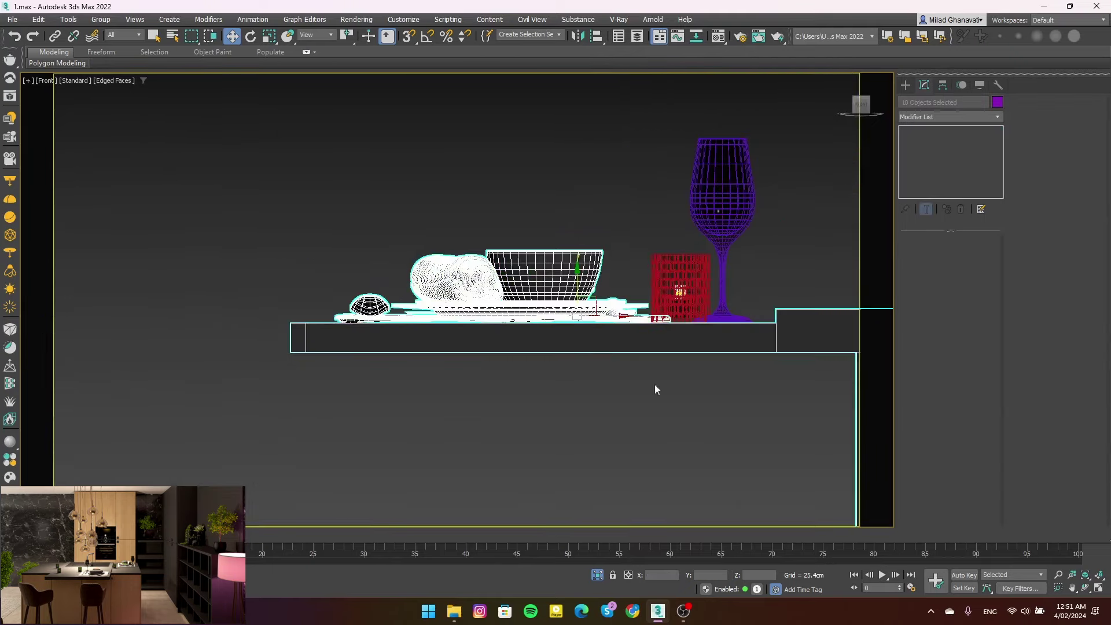
scroll(504, 324, "up", 2)
scroll(503, 324, "up", 4)
scroll(504, 324, "up", 3)
scroll(523, 255, "down", 5)
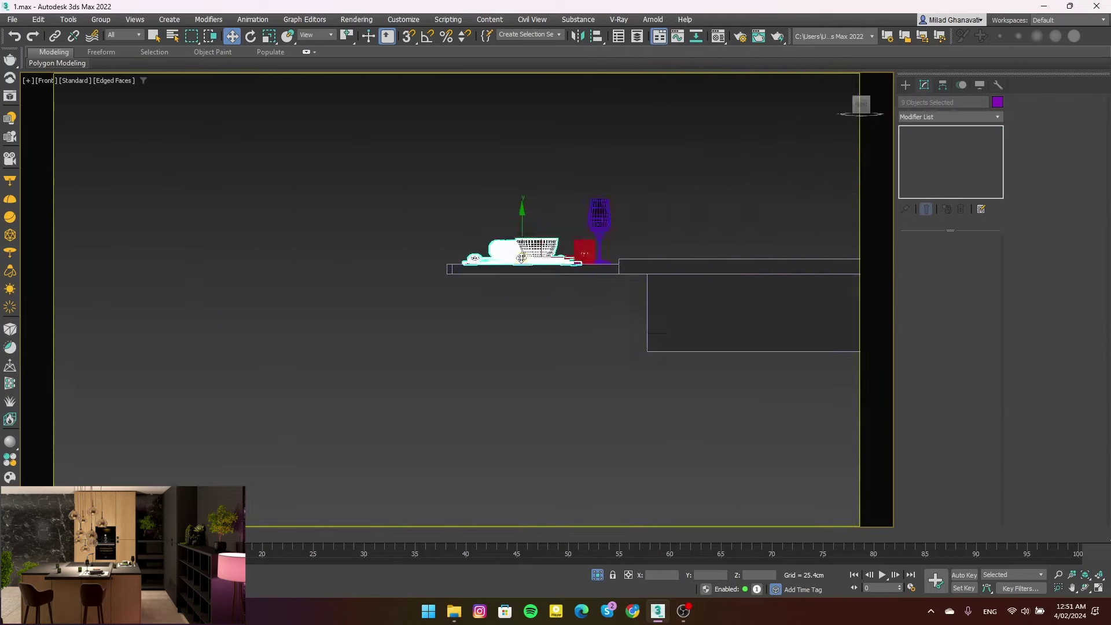
key("c")
left_click(483, 425)
key("F4")
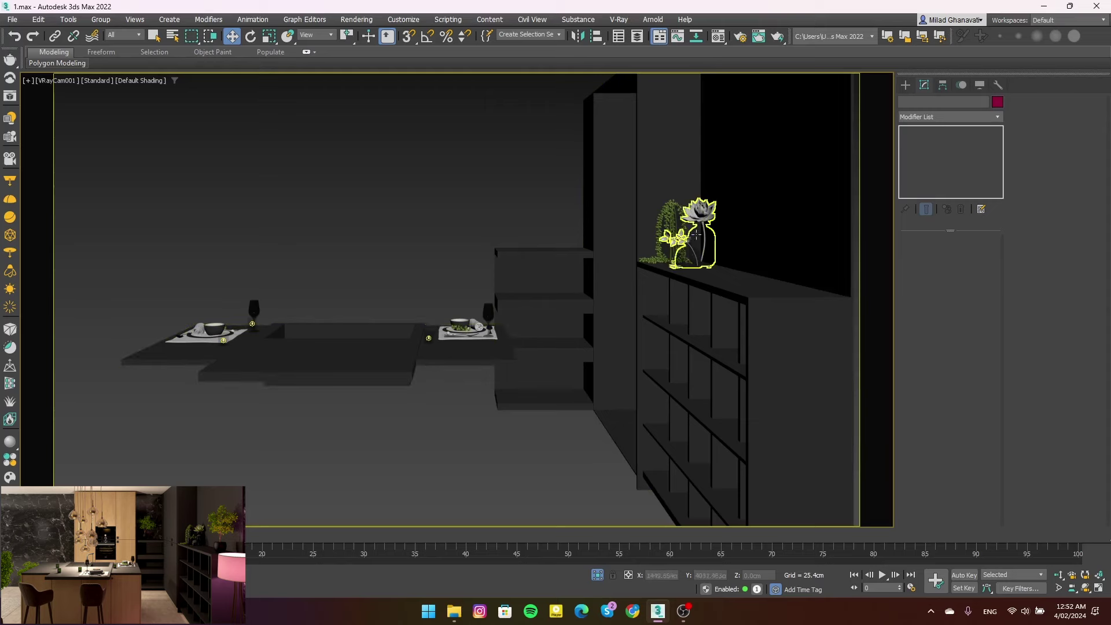
Select plant_02_01 together with the shelf unit and isolate them
left_click(684, 250)
left_click(666, 243, "ctrl")
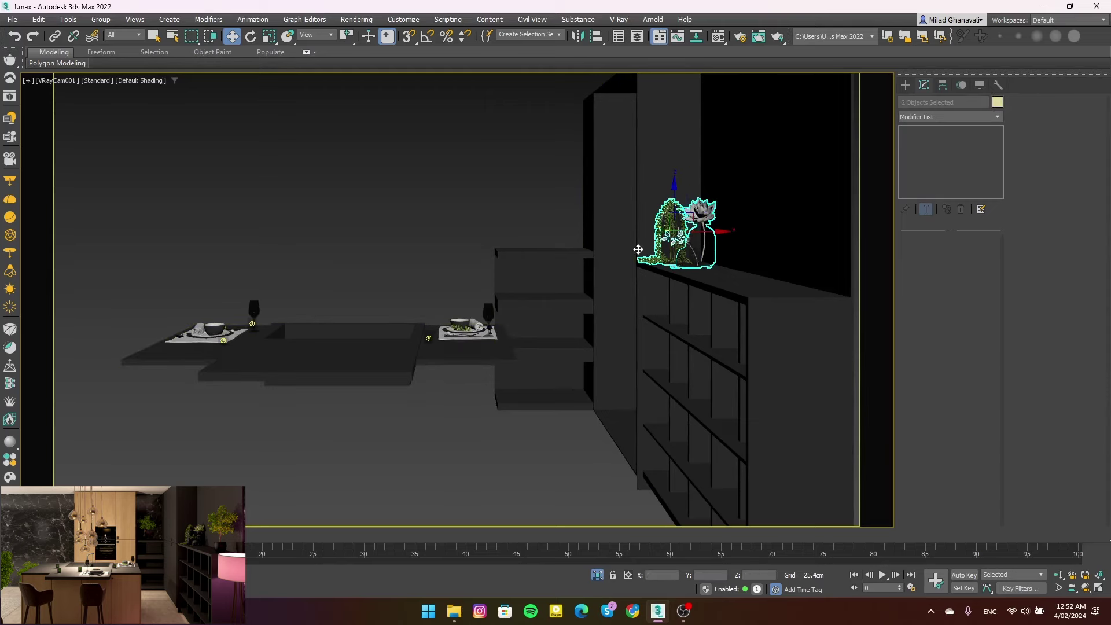
key("p")
mouse_move(665, 249)
middle_mouse_down("alt")
mouse_move(685, 266)
mouse_move(596, 285)
middle_mouse_up("alt")
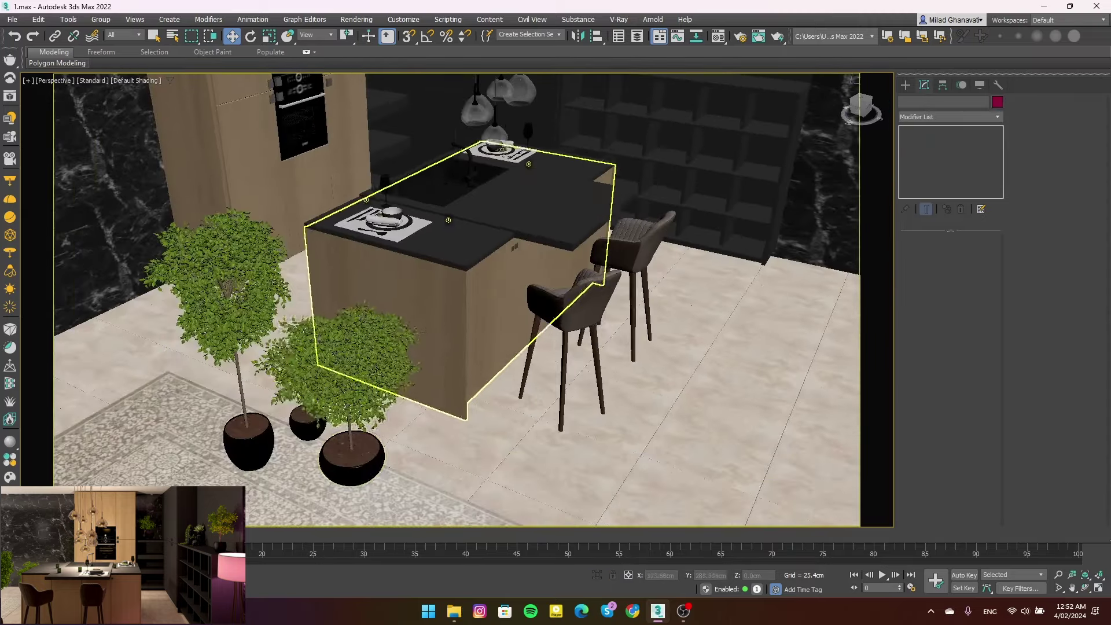
left_click(295, 428)
left_click(607, 159)
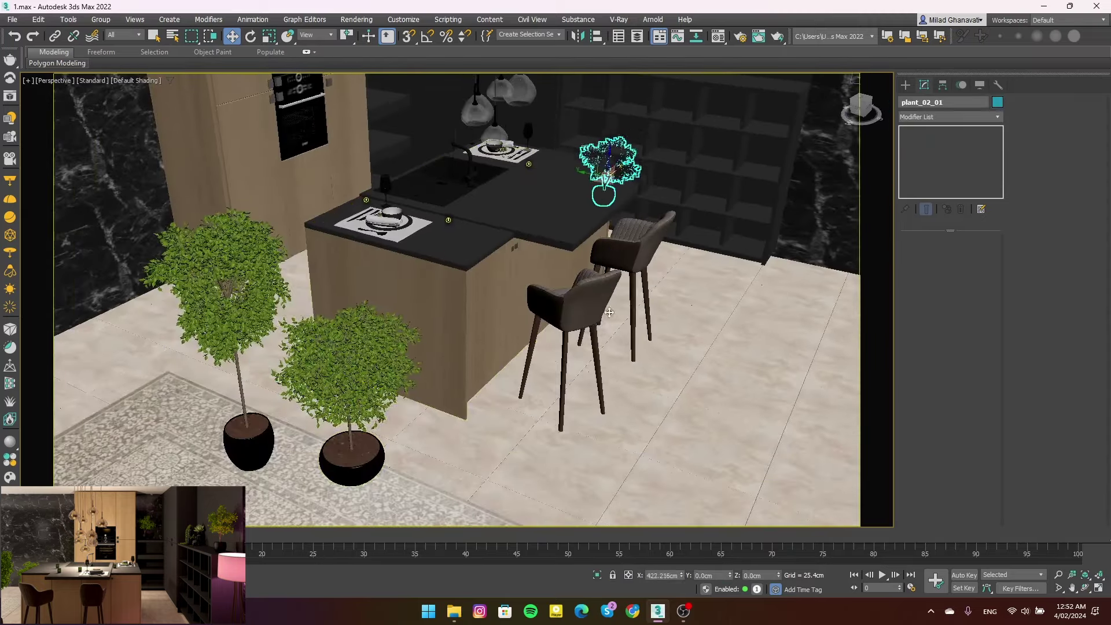
left_click(707, 179, "ctrl")
middle_click_drag(706, 178, 662, 303)
key("alt+q")
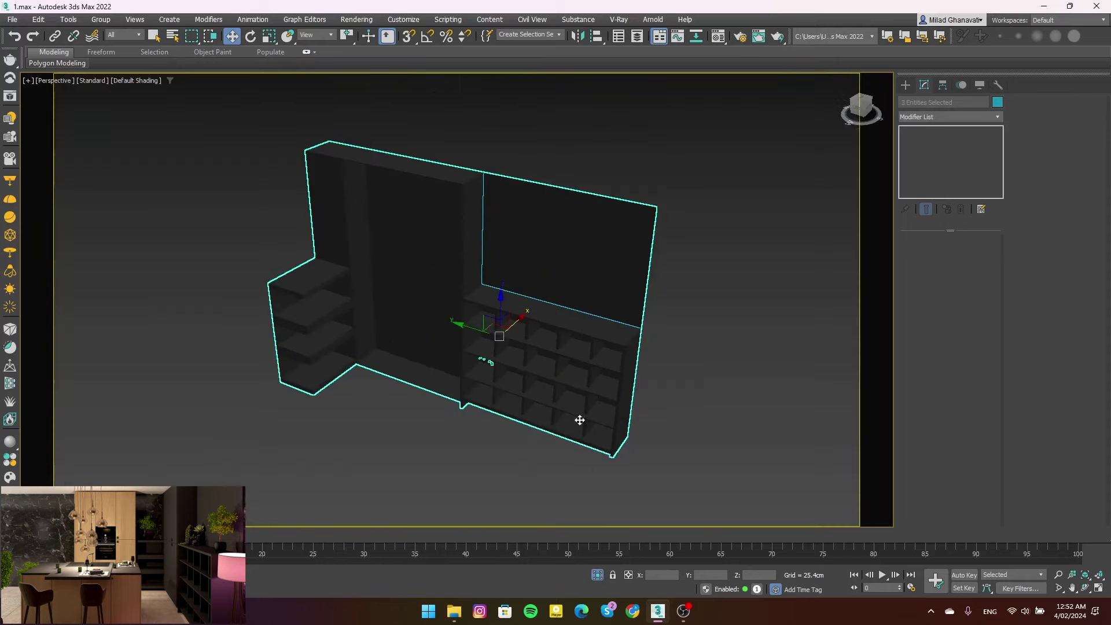
Raise the potted plant onto the shelf top and check it from the side
key("f")
left_click(524, 398)
mouse_move(524, 398)
left_mouse_down()
mouse_move(486, 307)
mouse_move(523, 310)
left_mouse_up()
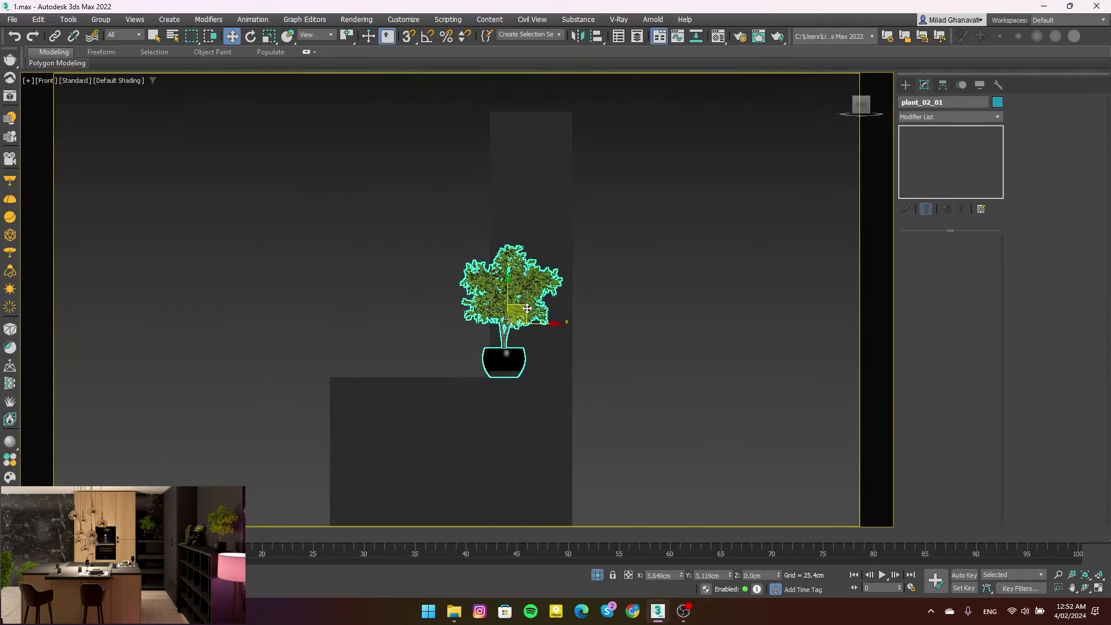
key("F4")
key("l")
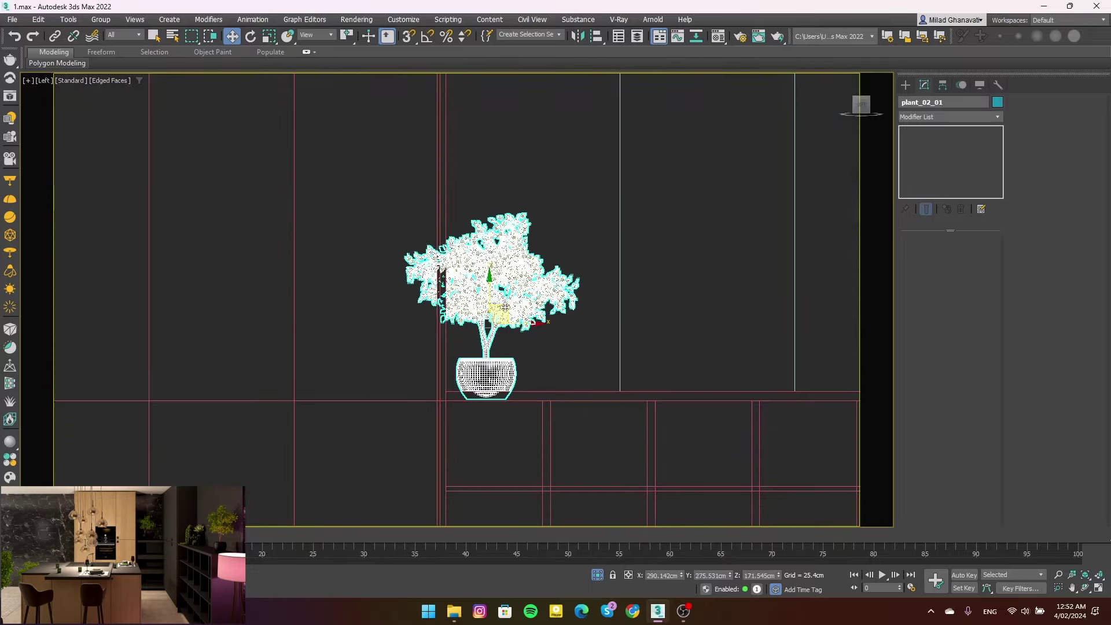
scroll(521, 348, "up", 1)
scroll(575, 384, "up", 5)
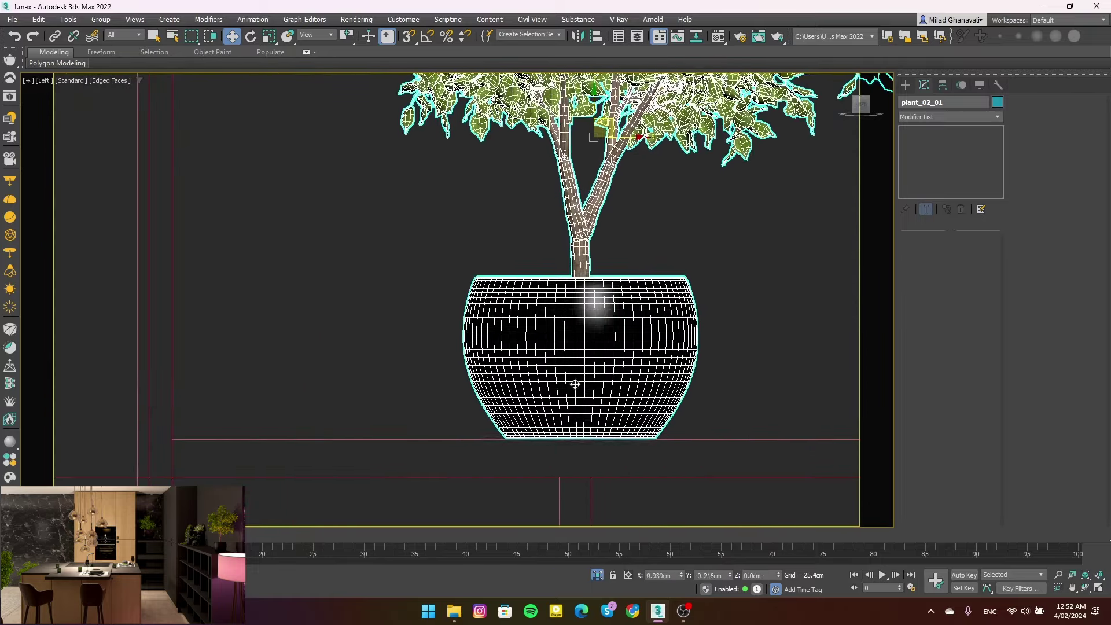
Rotate the plant in Top view, then exit isolation and return to VRayCam001
key("t")
scroll(544, 381, "up", 2)
middle_click_drag(528, 383, 528, 282)
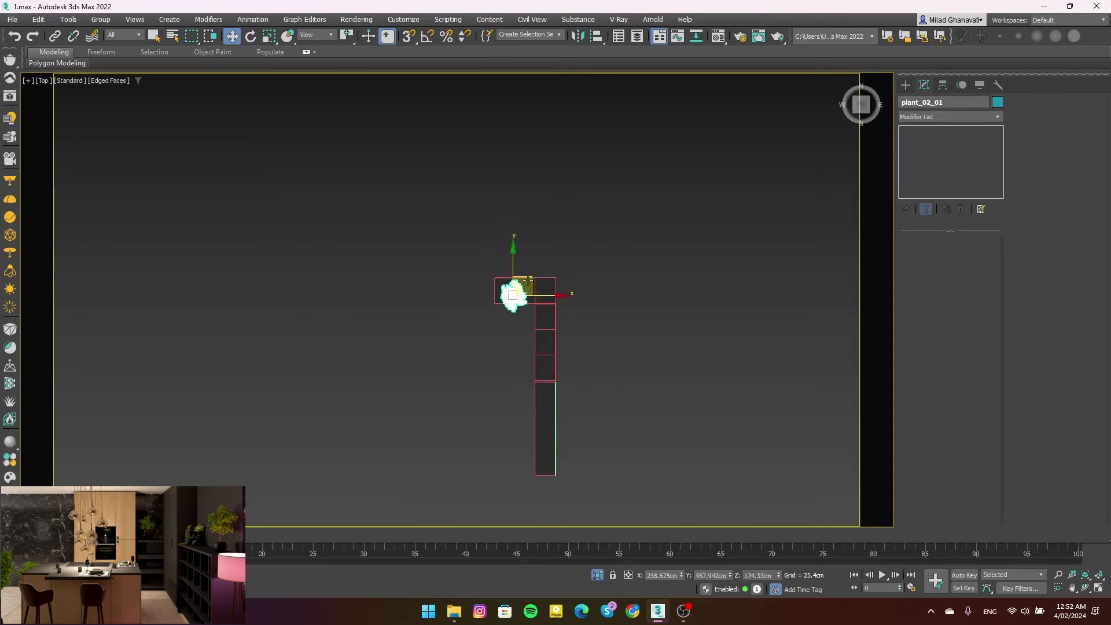
scroll(528, 282, "up", 5)
key("e")
left_click_drag(535, 364, 512, 292)
key("w")
key("c")
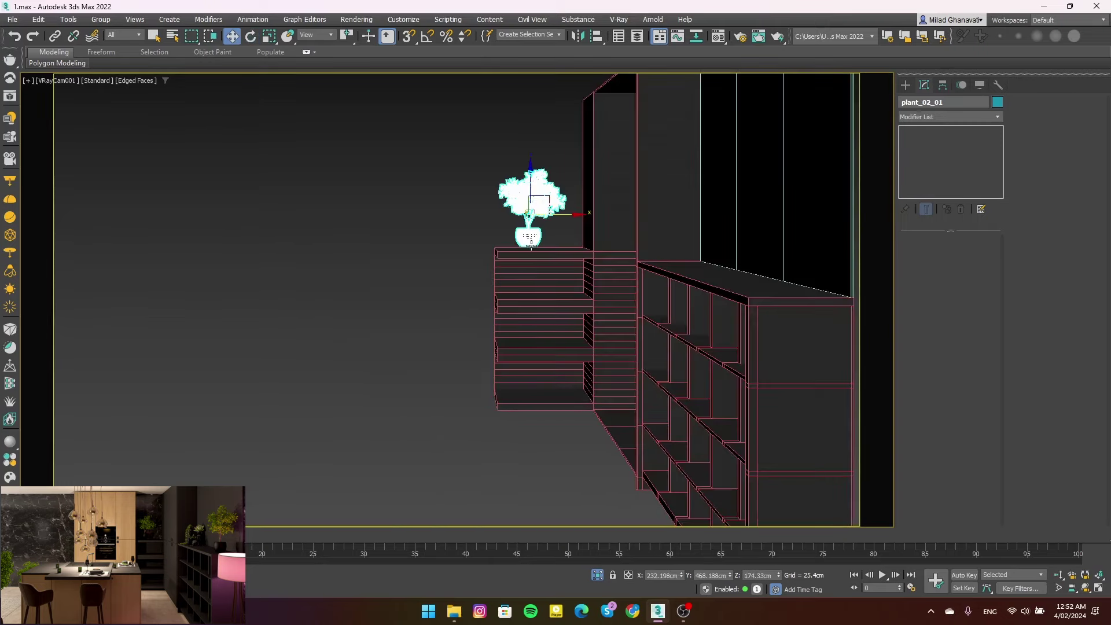
left_click(599, 578)
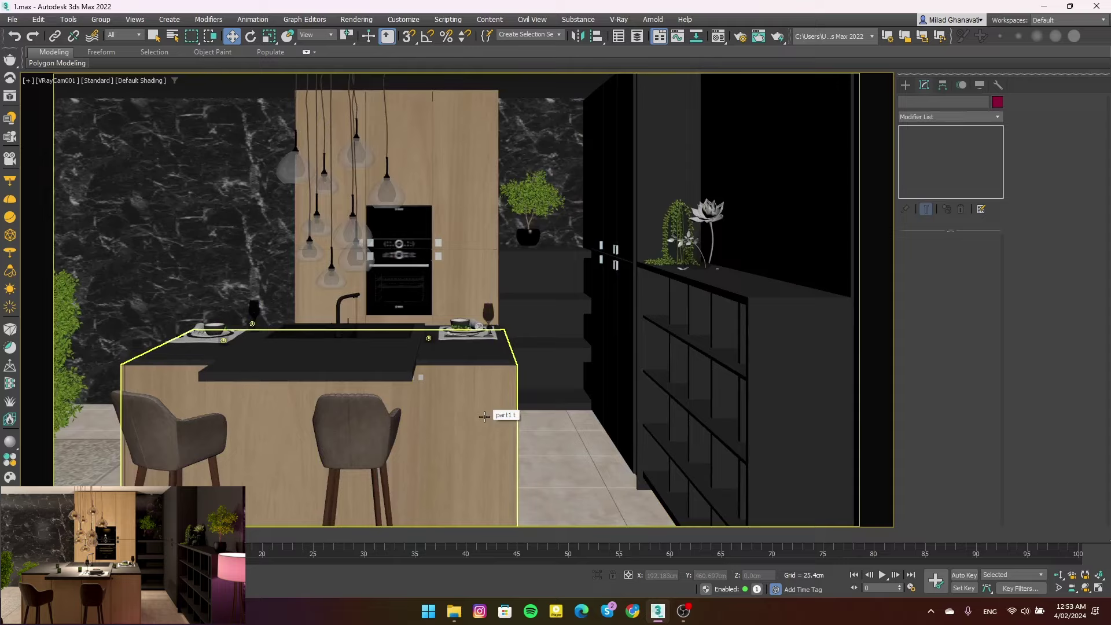
Isolate the micro pendant lamp group and ungroup it to reach its lights
key("p")
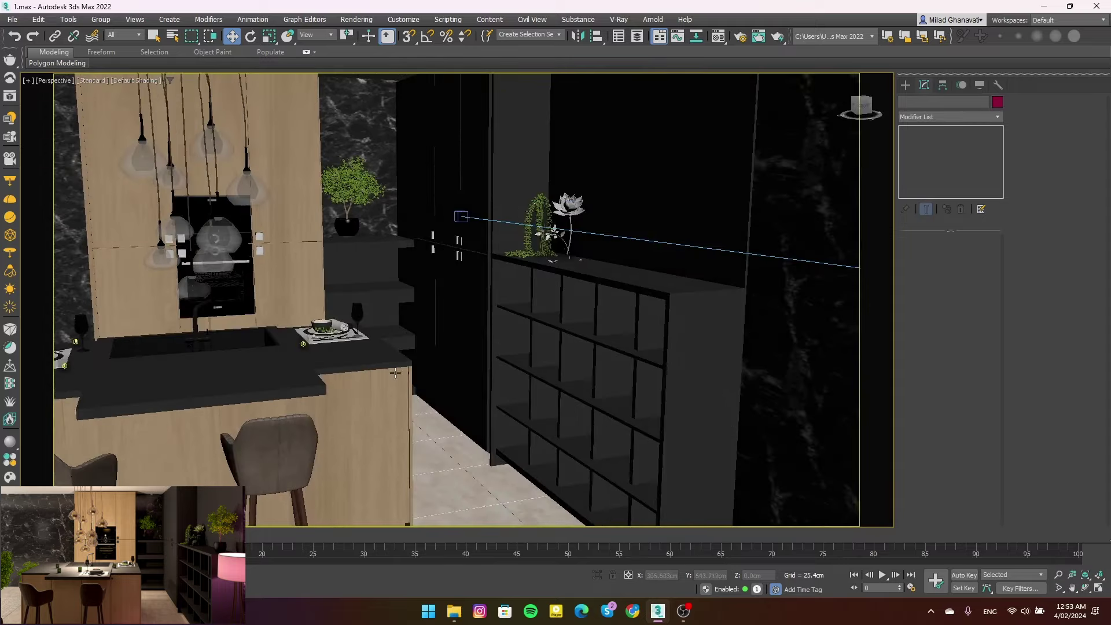
mouse_move(484, 417)
middle_mouse_down("alt")
mouse_move(414, 343)
mouse_move(510, 273)
middle_mouse_up("alt")
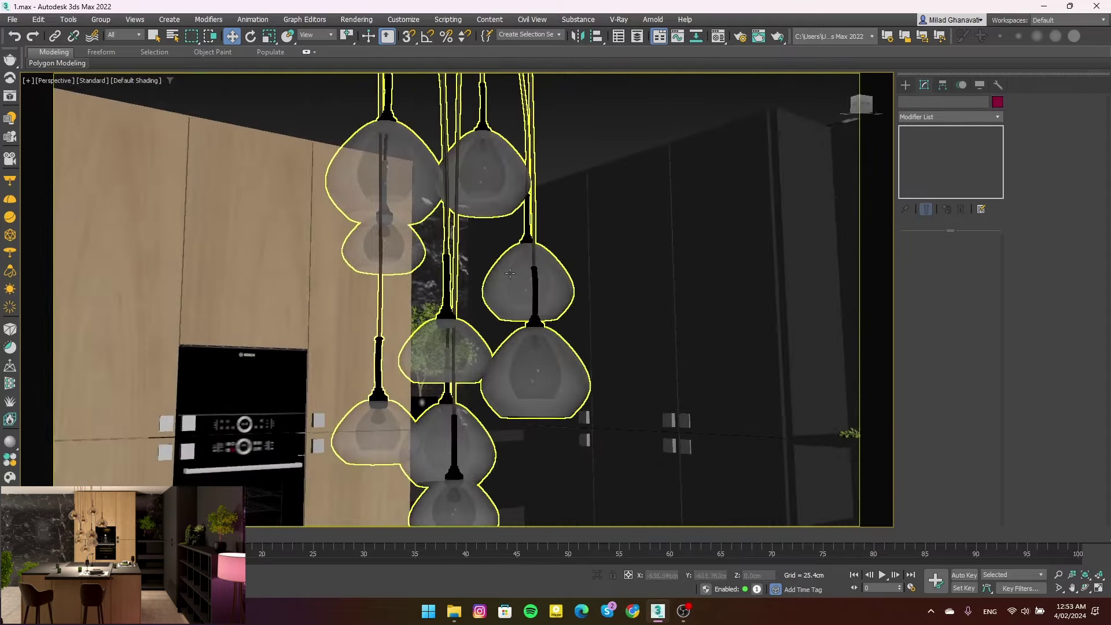
key("c")
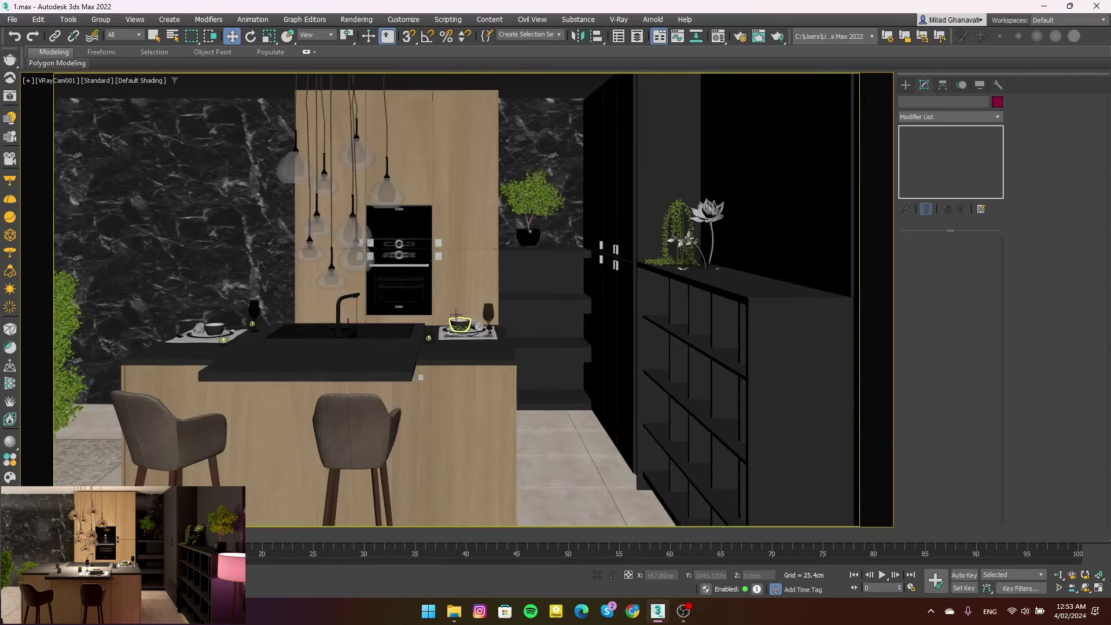
left_click(455, 316)
key("alt+q")
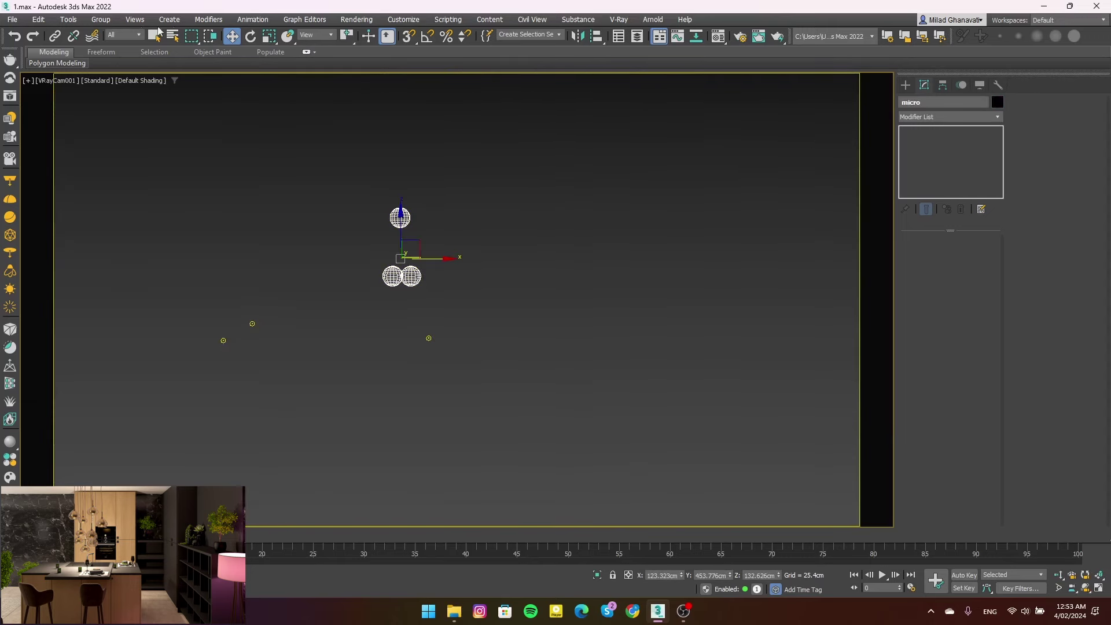
left_click(101, 19)
left_click(113, 48)
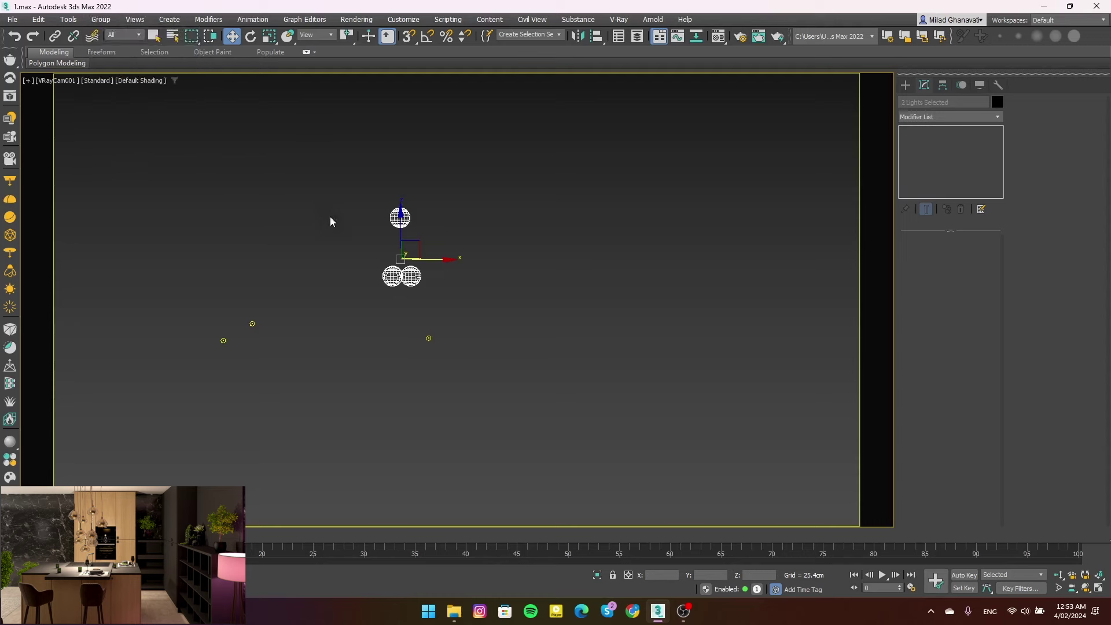
Check each bulb Free Light inside the lamps, including lduxovka_lampochka2 and the top bulb
left_click(392, 276)
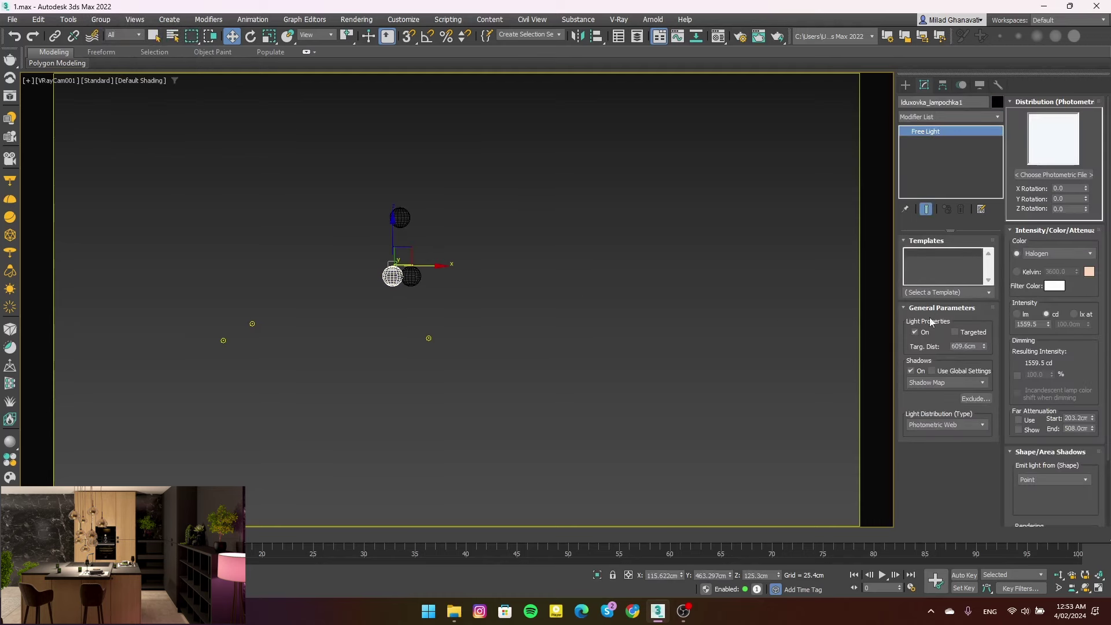
left_click(663, 334)
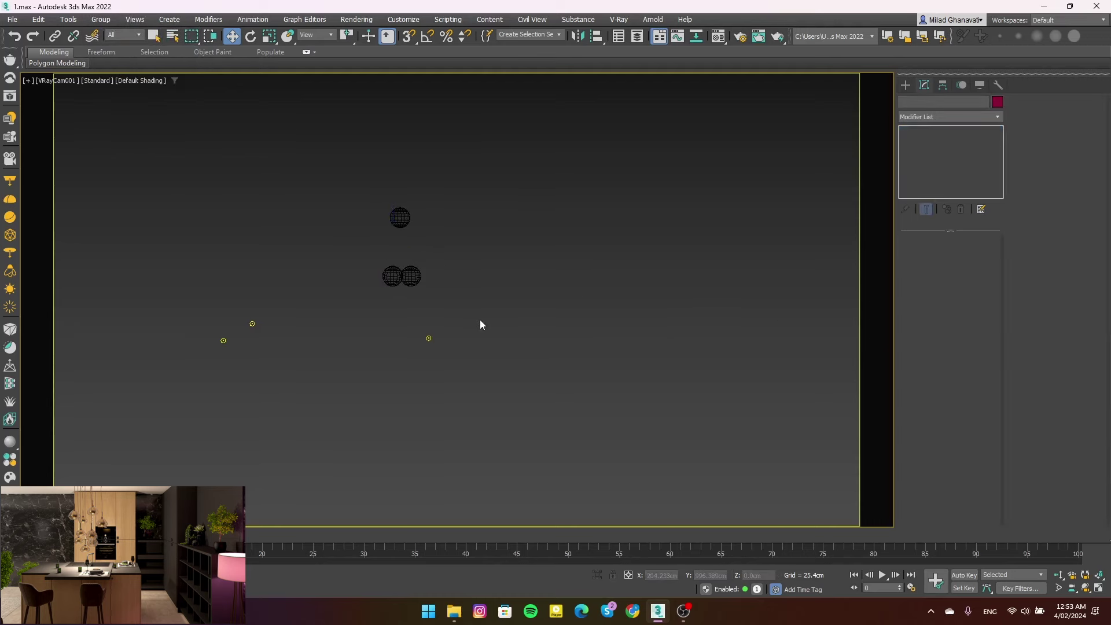
key("p")
middle_click_drag(445, 327, 602, 384, "alt")
scroll(432, 282, "up", 3)
scroll(433, 282, "down", 3)
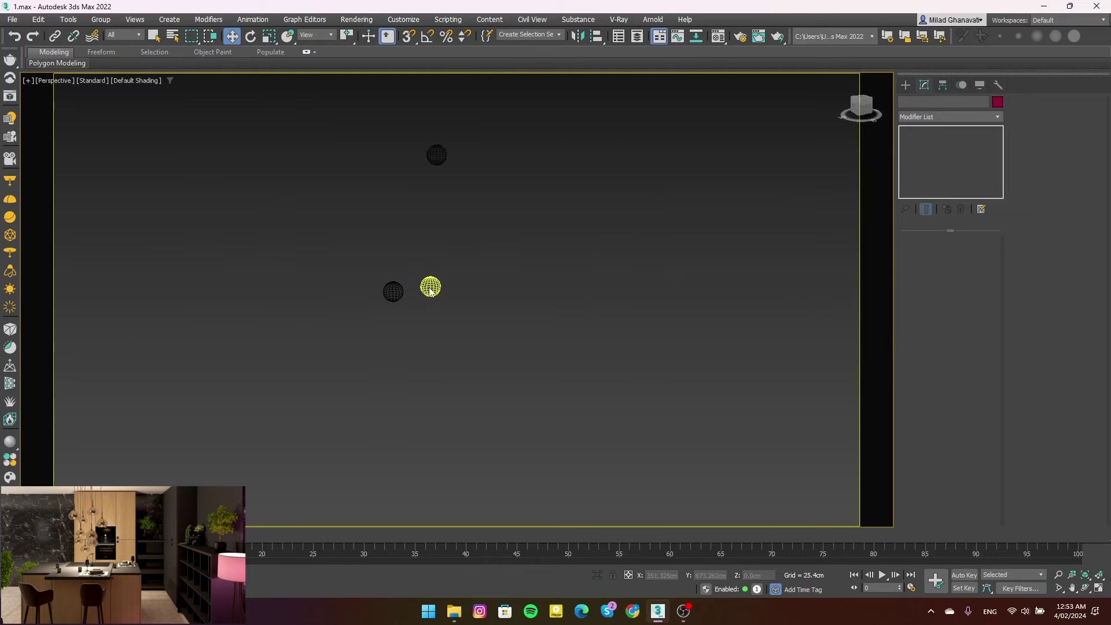
left_click(431, 295)
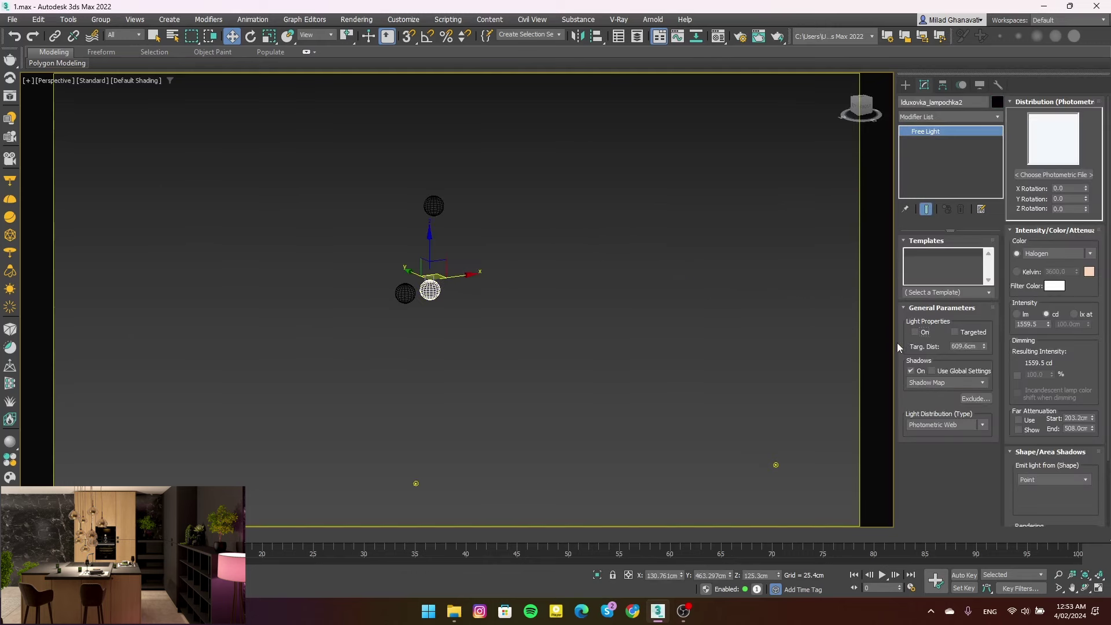
key("ctrl+z")
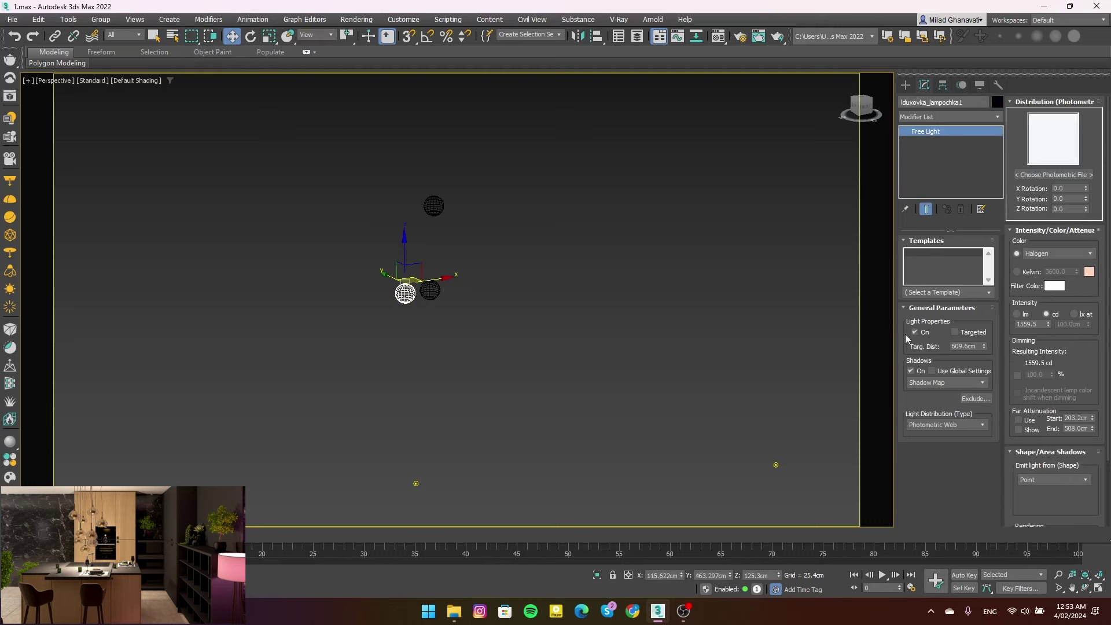
key("ctrl+z")
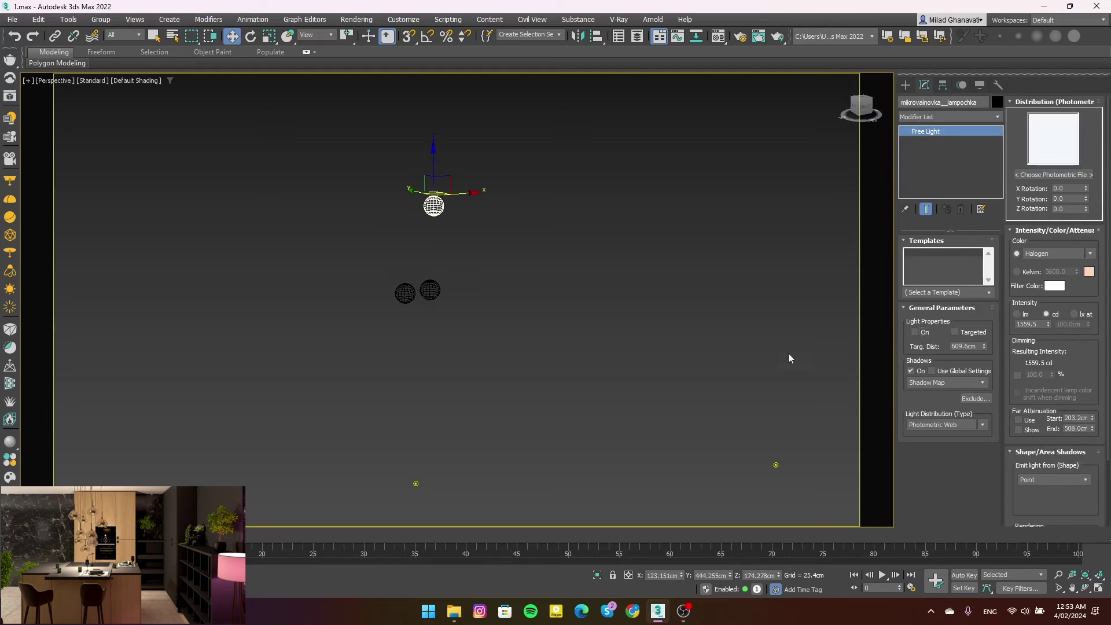
key("shift+z")
key("ctrl+z")
Inspect the three light helper groups, such as Bitz light 0035, and the V-Ray sphere light
scroll(622, 351, "up", 3)
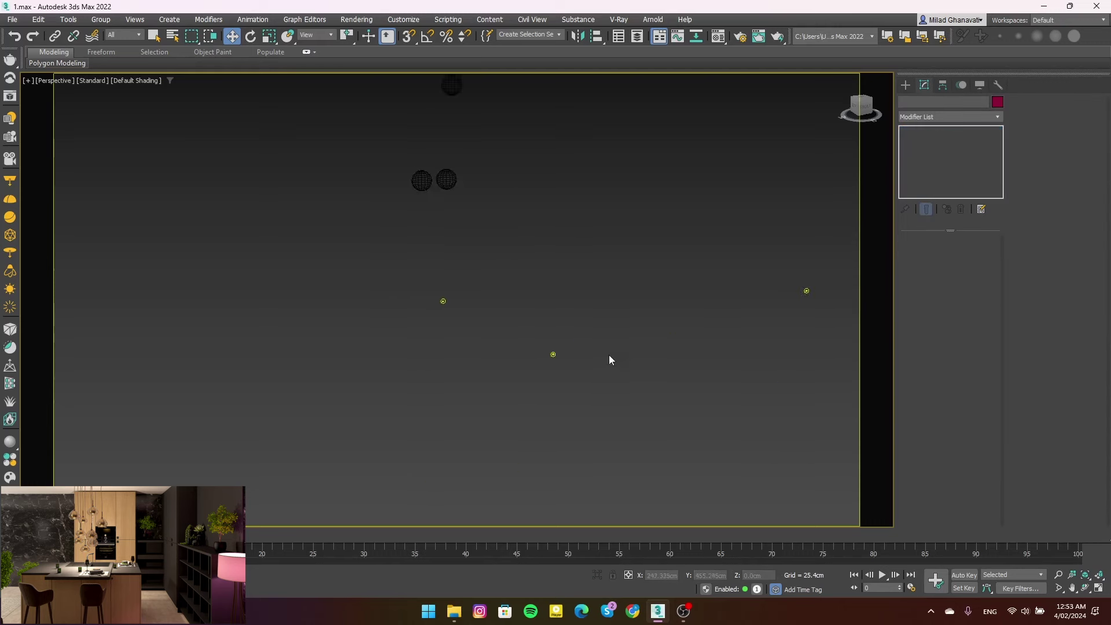
left_click(559, 355)
left_click(100, 21)
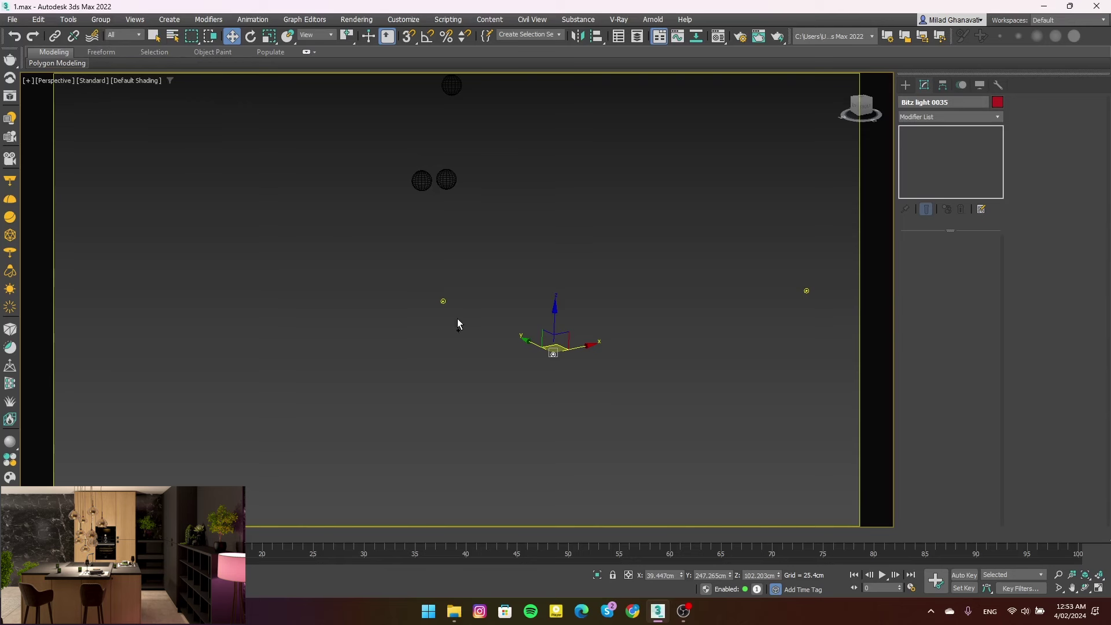
left_click(443, 301, "ctrl")
left_click(807, 291, "ctrl")
left_click(100, 19)
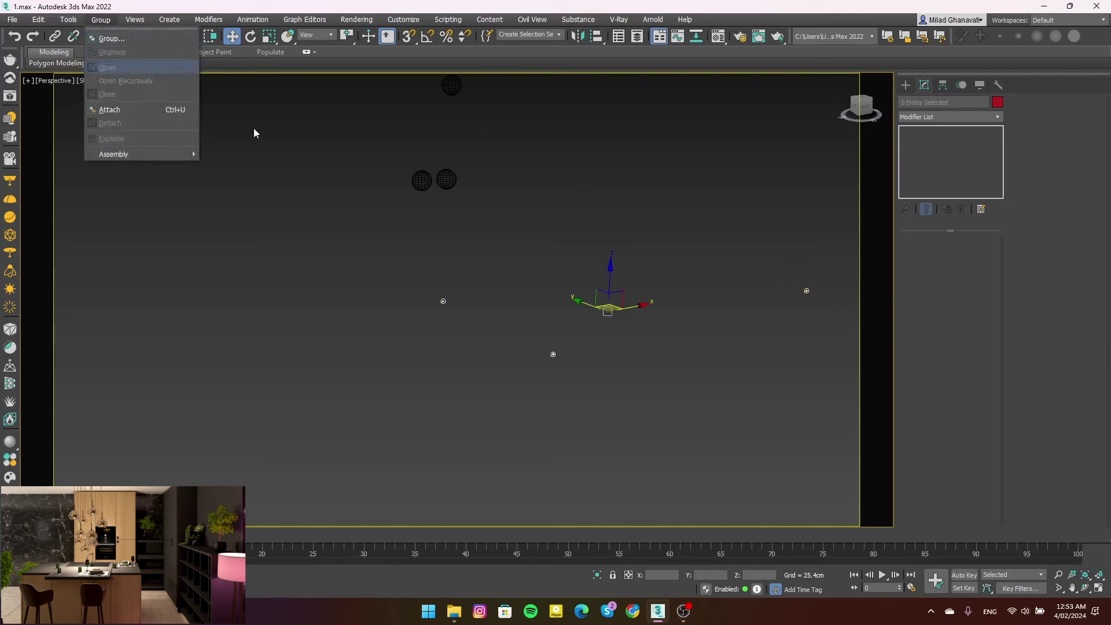
left_click_drag(422, 285, 532, 350)
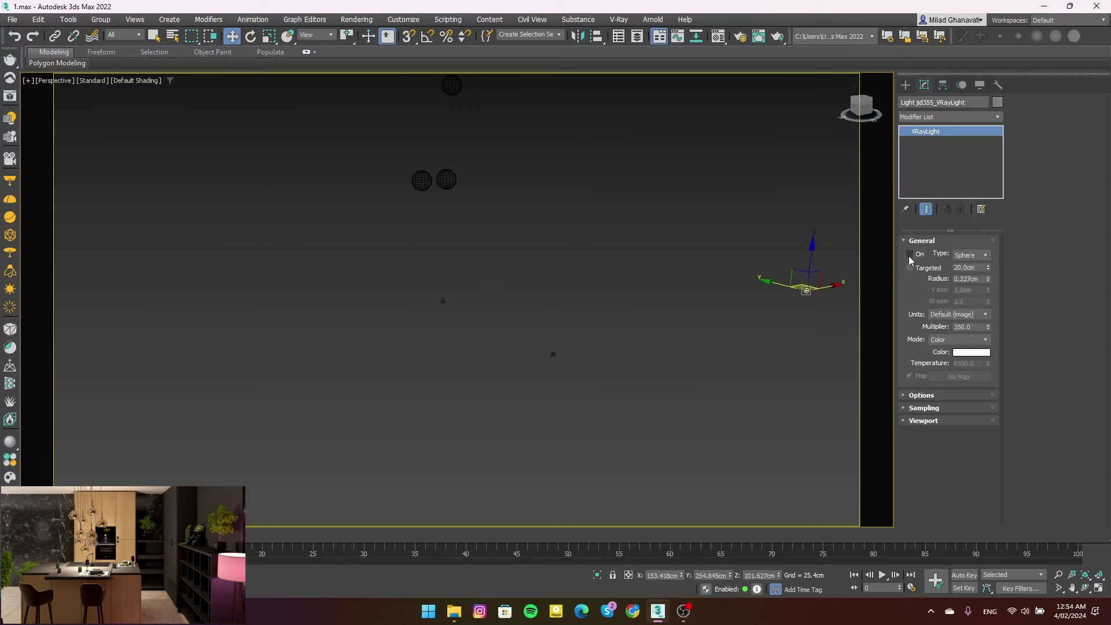
left_click(718, 285)
Isolate the marble wall box to check the V-Ray plane light, then restore the kitchen scene
key("c")
right_click(578, 335)
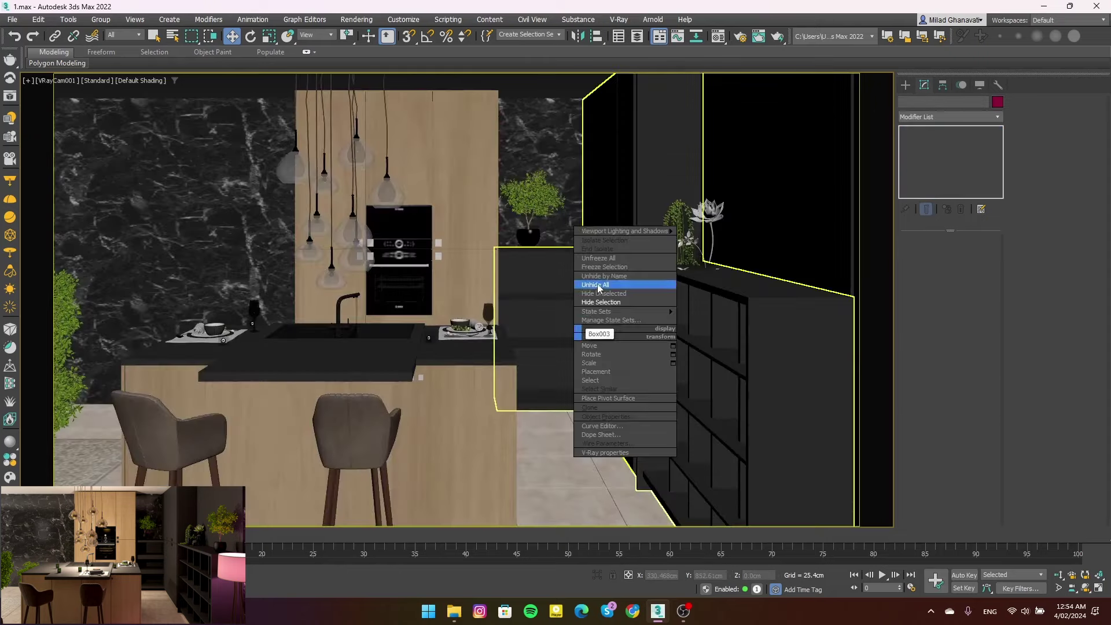
left_click(599, 286)
key("alt+q")
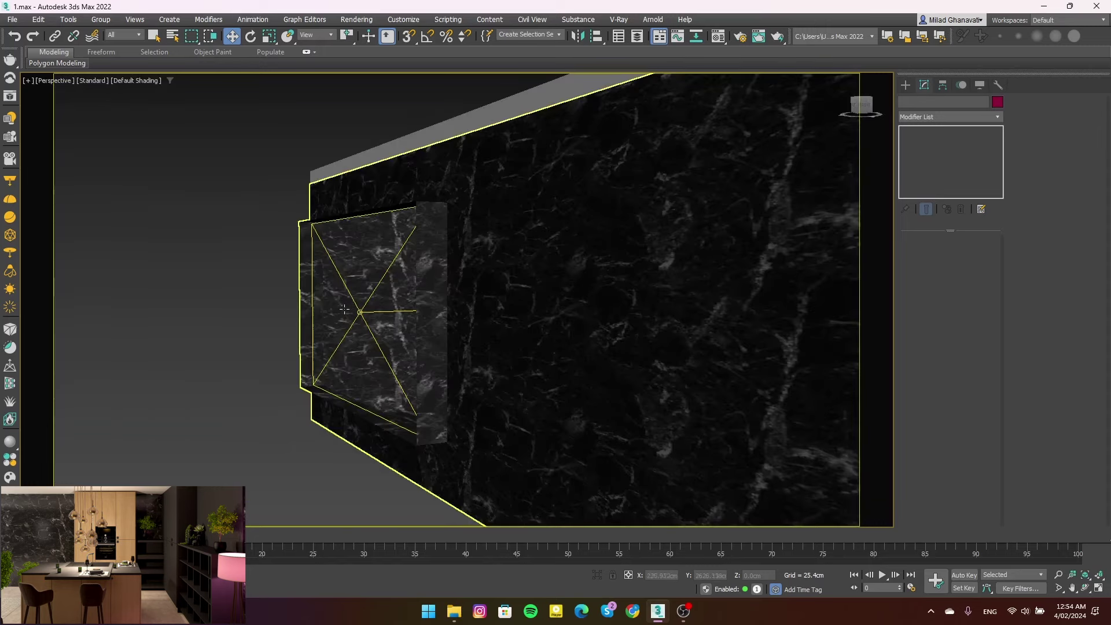
left_click(374, 286)
key("alt+q")
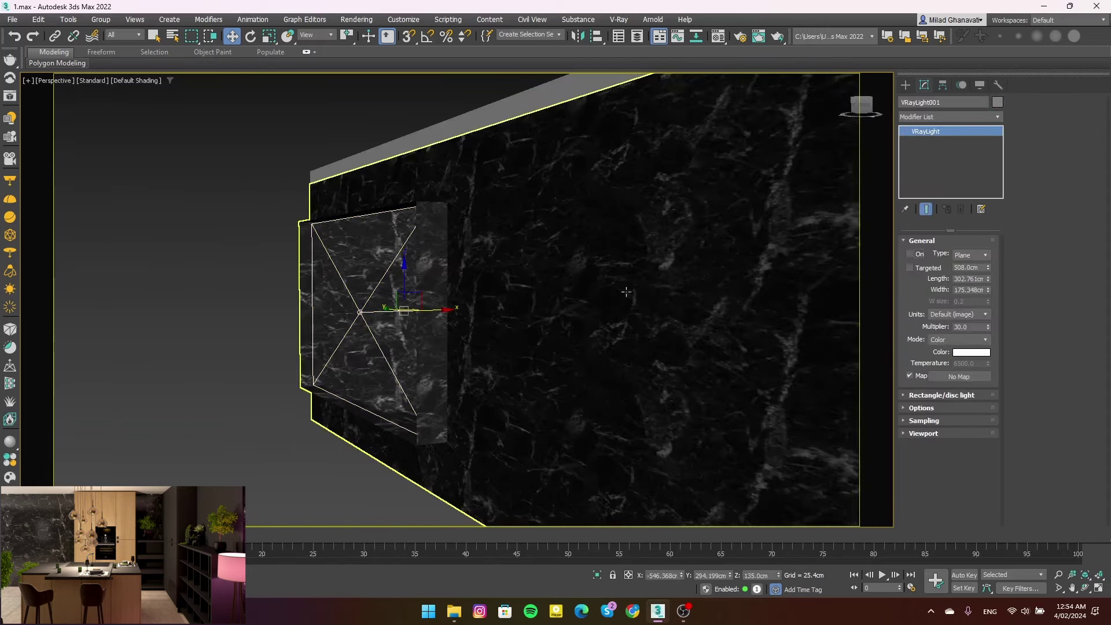
key("c")
left_click(587, 222)
Run a brief V-Ray test render of VRayCam001 and close the frame buffer
key("shift+q")
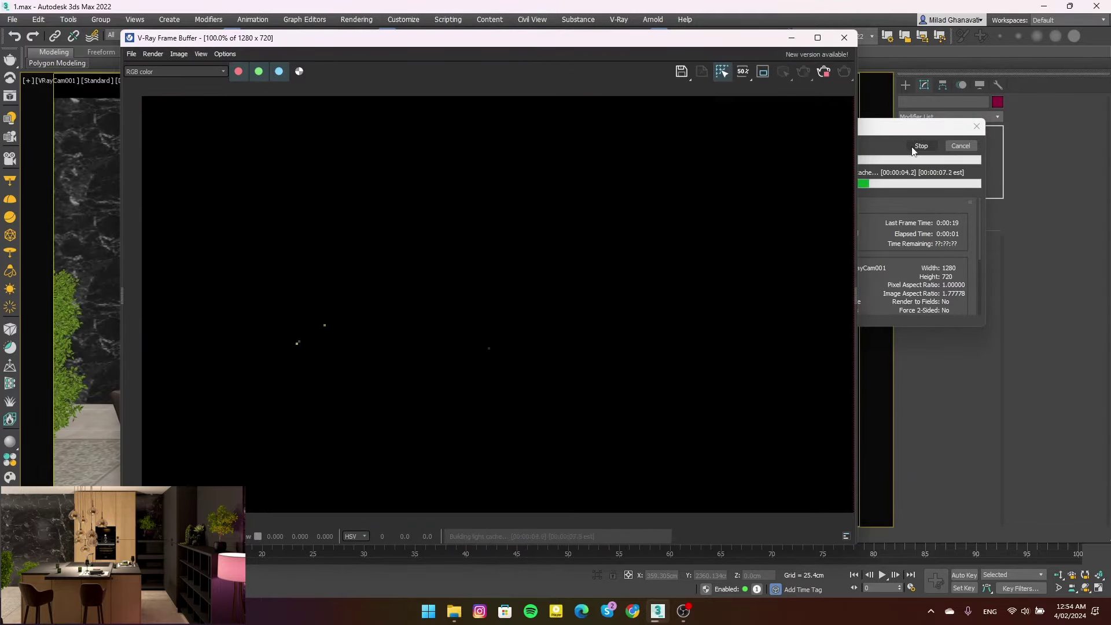
left_click(919, 147)
left_click(844, 38)
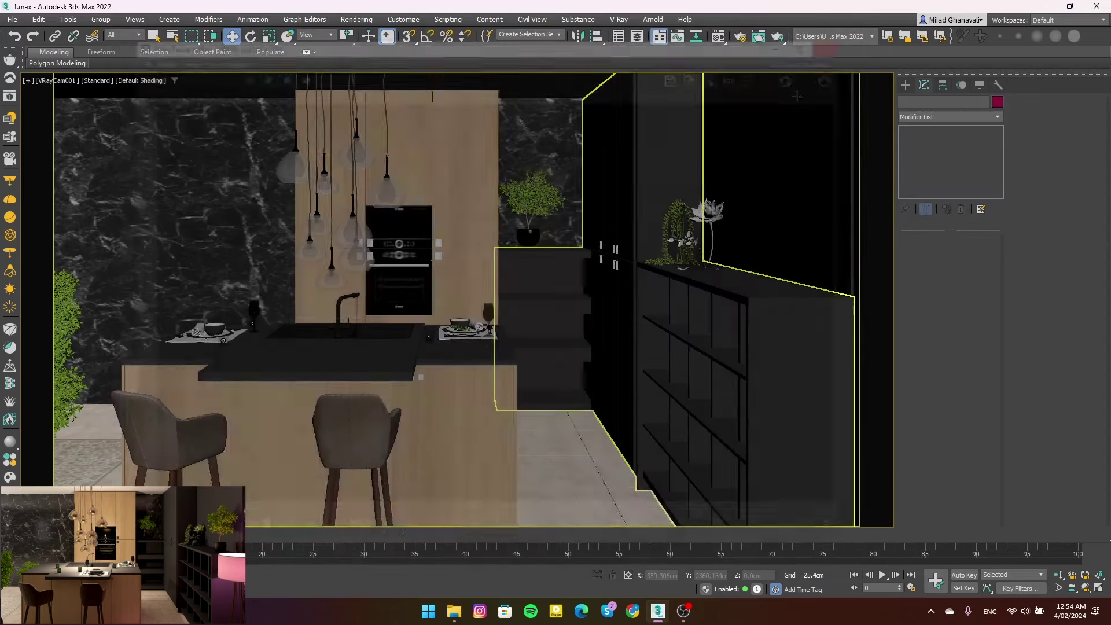
Isolate the pendant lamps and frame them in the front view with edges shown
key("p")
left_click(353, 191)
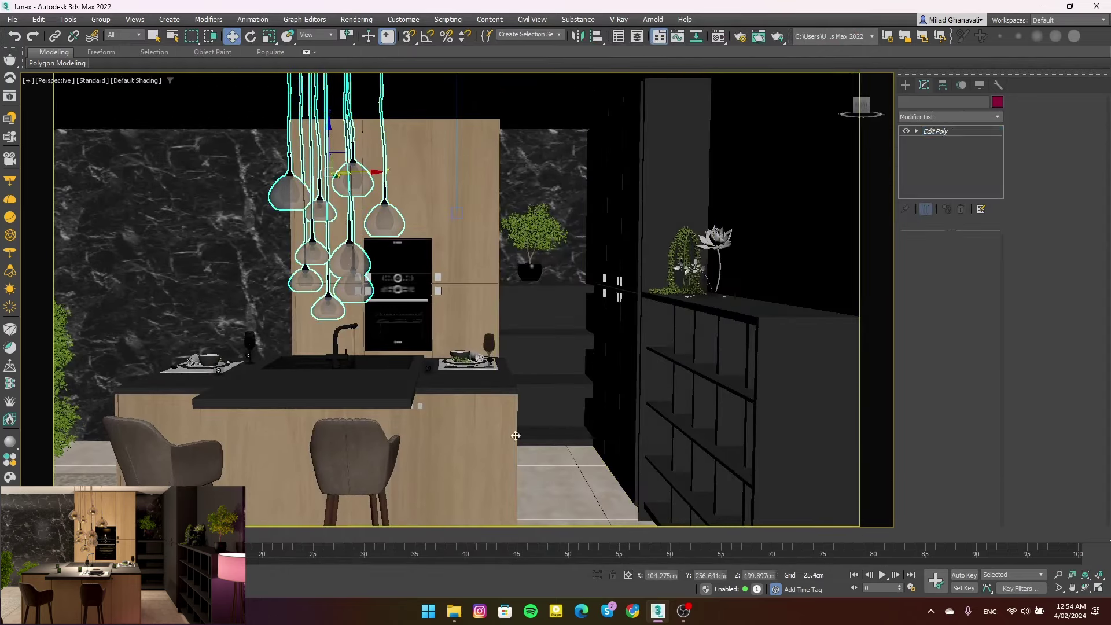
key("alt+q")
left_click(578, 450)
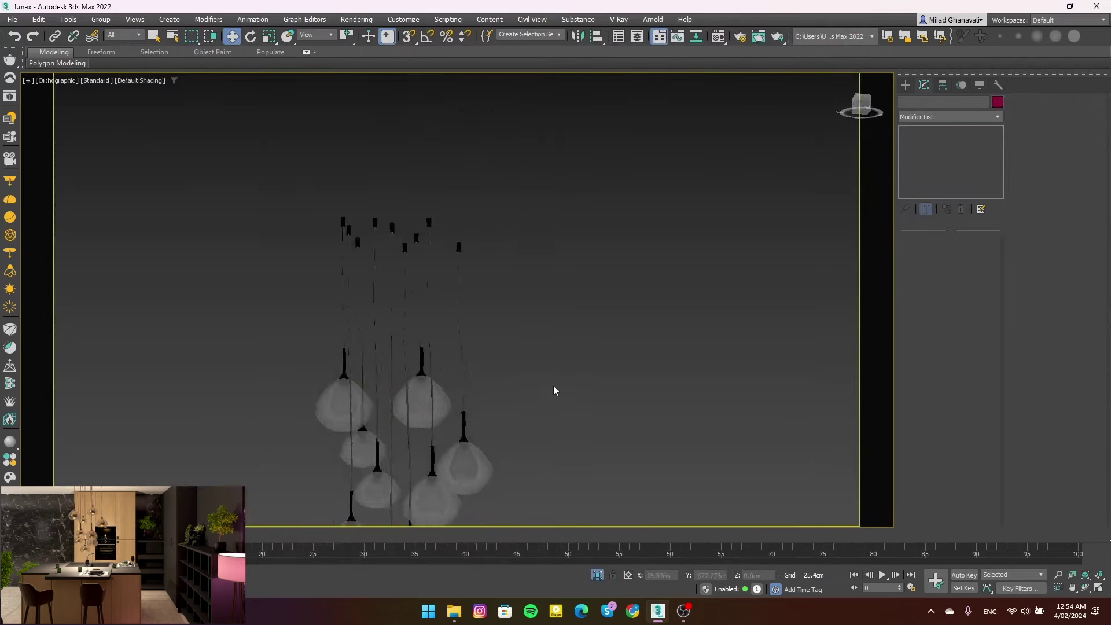
key("f")
key("ctrl+a")
key("F4")
key("z")
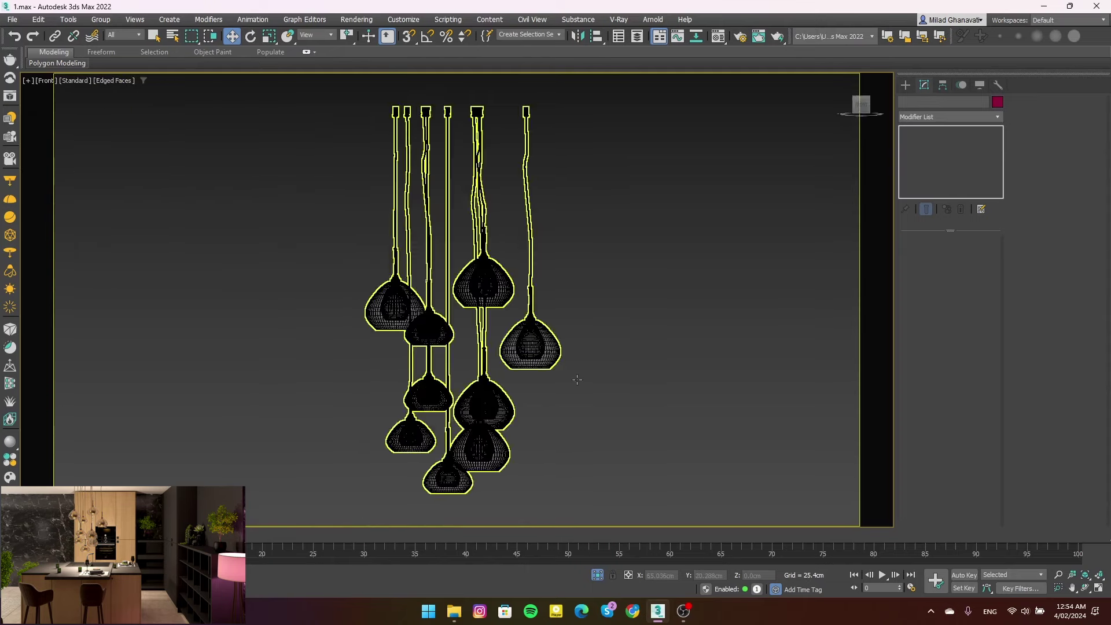
left_click(598, 397)
Create a small Sphere-type VRayLight drawn inside the pendant lamp
left_click(905, 87)
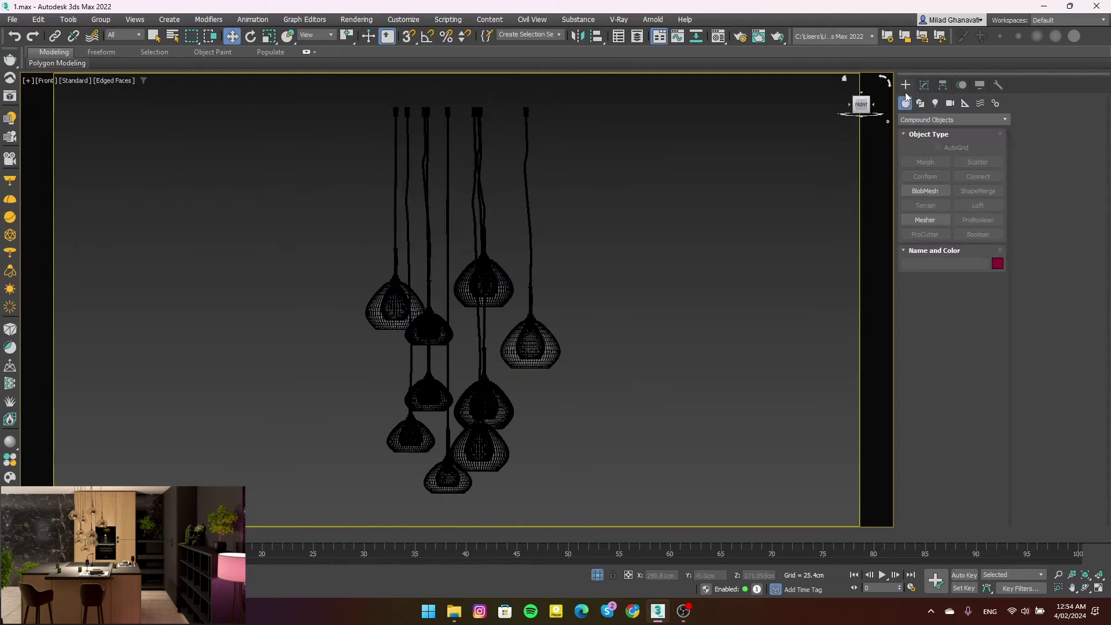
left_click(935, 103)
left_click(949, 119)
left_click(938, 138)
left_click(932, 164)
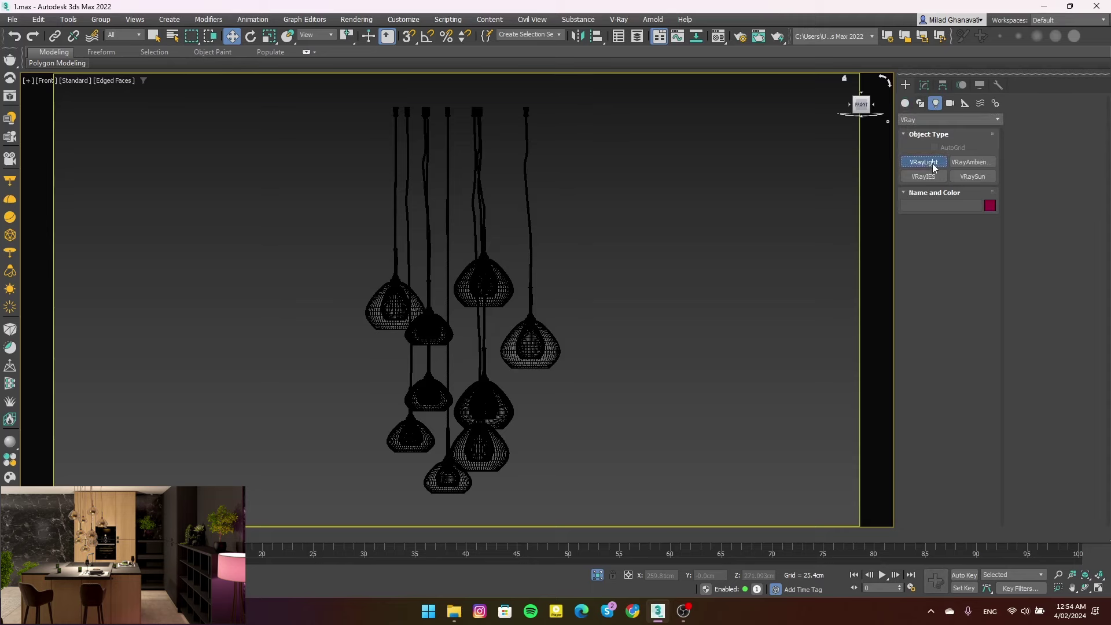
left_click(972, 237)
left_click(963, 262)
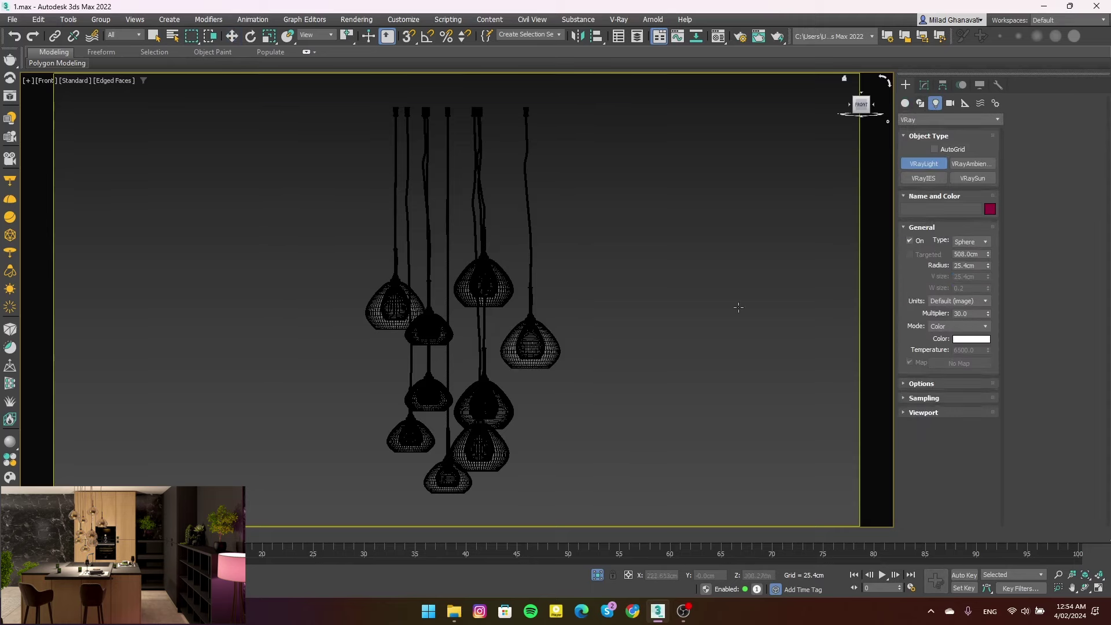
scroll(549, 375, "up", 10)
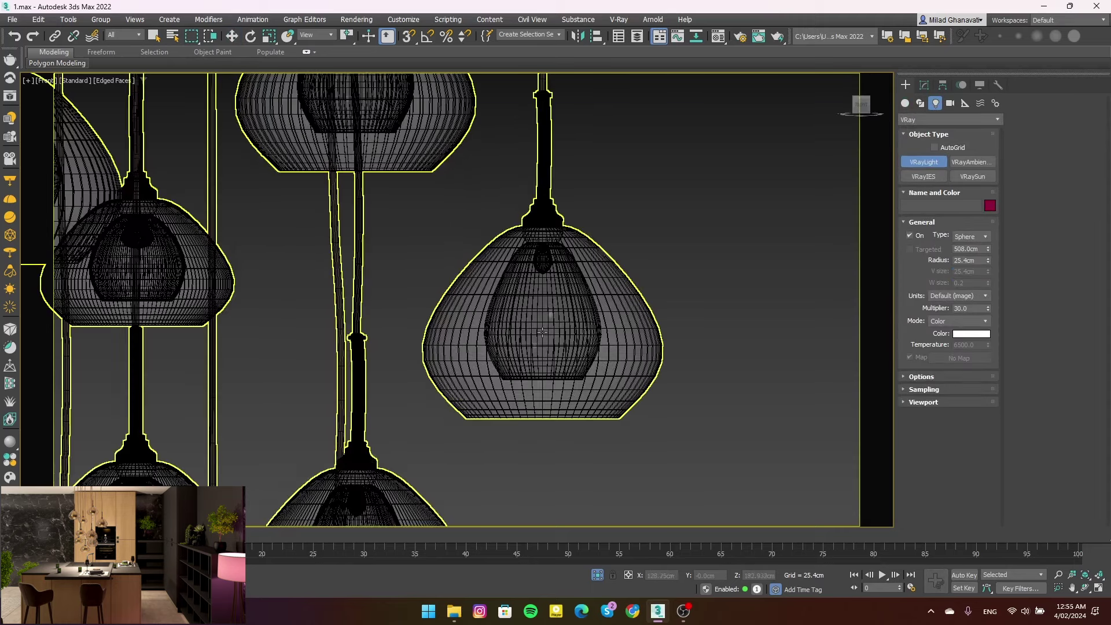
left_click_drag(543, 338, 556, 308)
Move the sphere light to the centre of the lamp shade using top and front views
key("t")
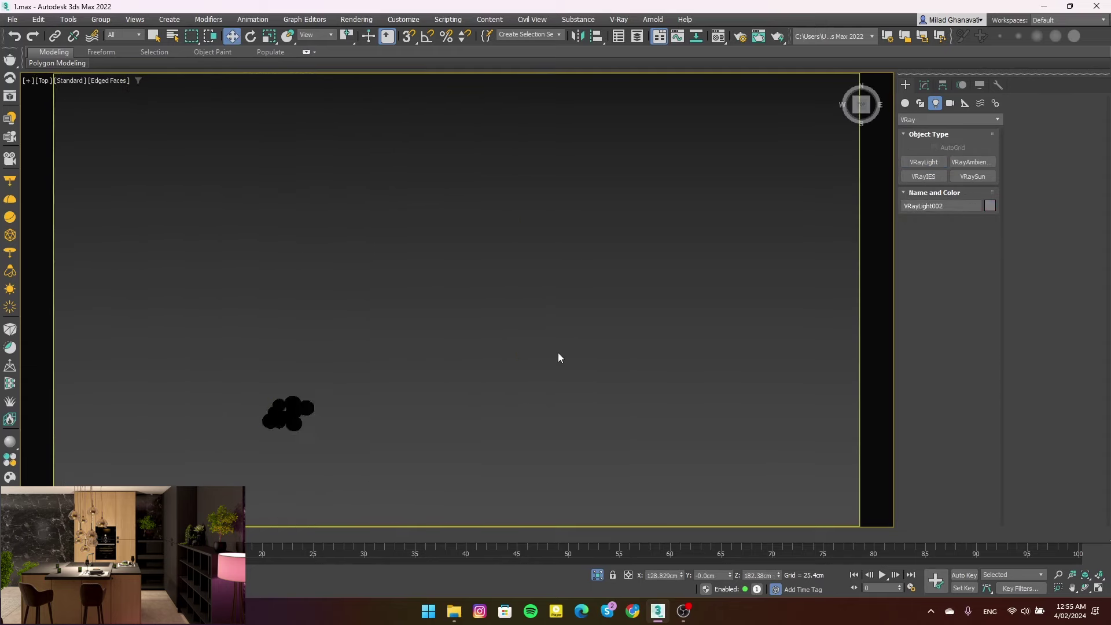
key("w")
mouse_move(546, 318)
left_mouse_down()
mouse_move(547, 183)
mouse_move(499, 239)
left_mouse_up()
scroll(547, 182, "up", 5)
scroll(498, 191, "up", 3)
key("f")
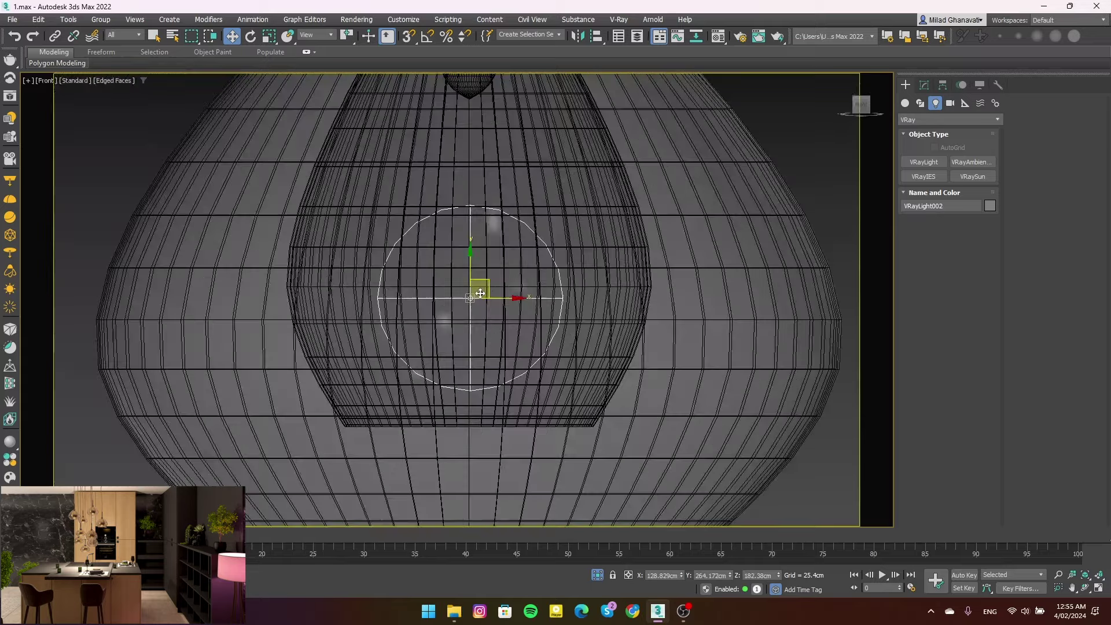
scroll(481, 289, "down", 3)
Tint the sphere light a pale warm yellow with colour saturation 50
left_click(925, 85)
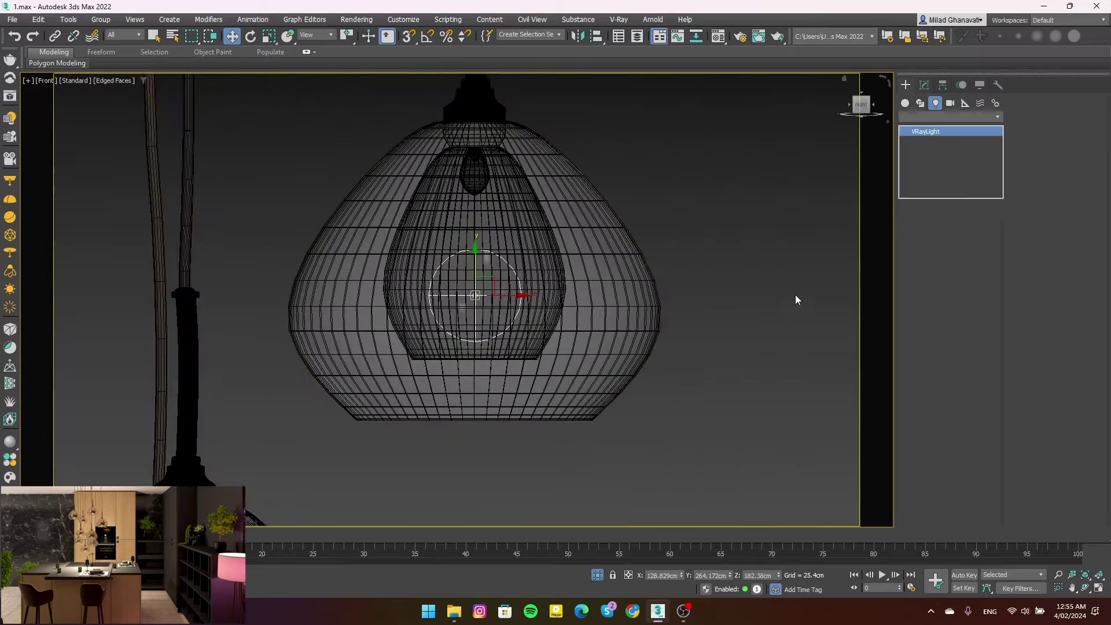
left_click(945, 394)
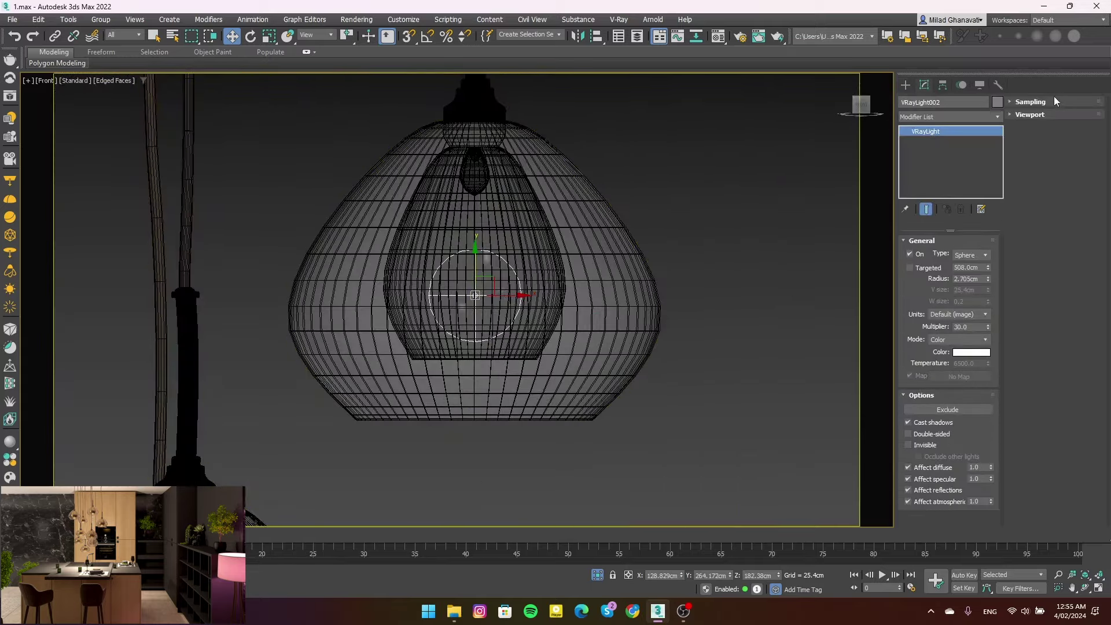
left_click(1053, 99)
left_click(1035, 154)
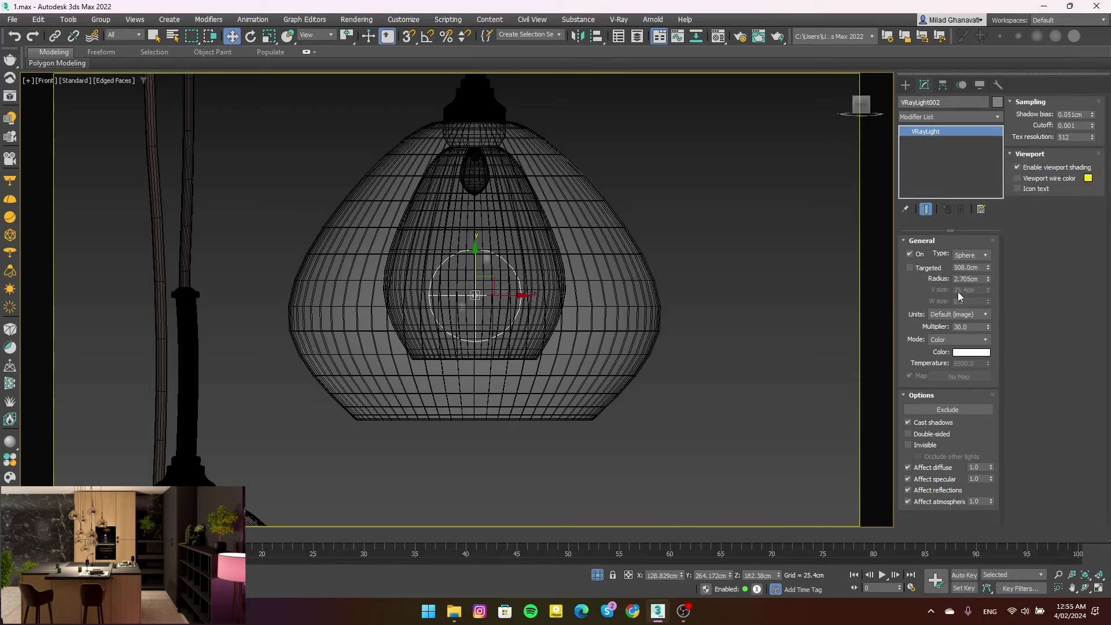
left_click(972, 352)
left_click_drag(798, 284, 822, 282)
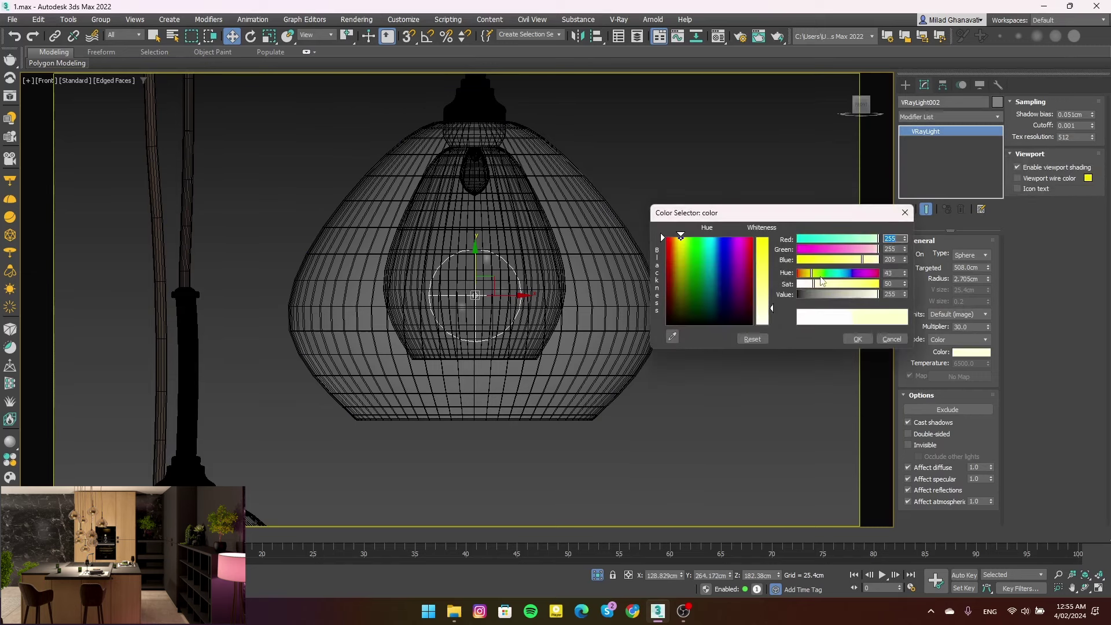
left_click(857, 339)
scroll(738, 337, "down", 5)
Start a test render of the kitchen camera view
key("c")
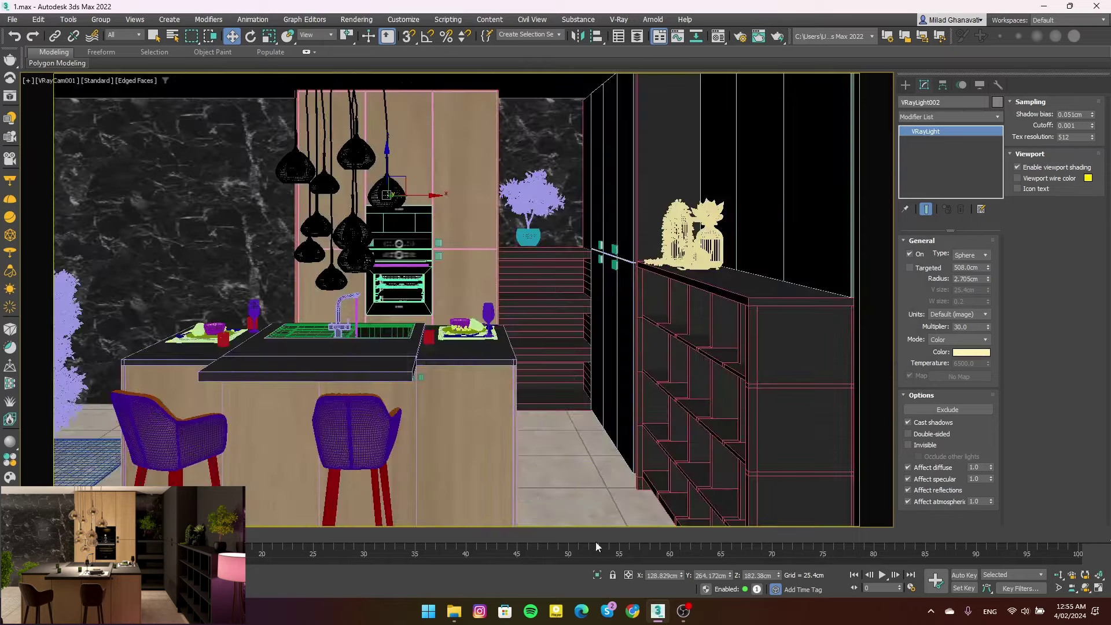
right_click(498, 375)
left_click(529, 319)
key("shift+q")
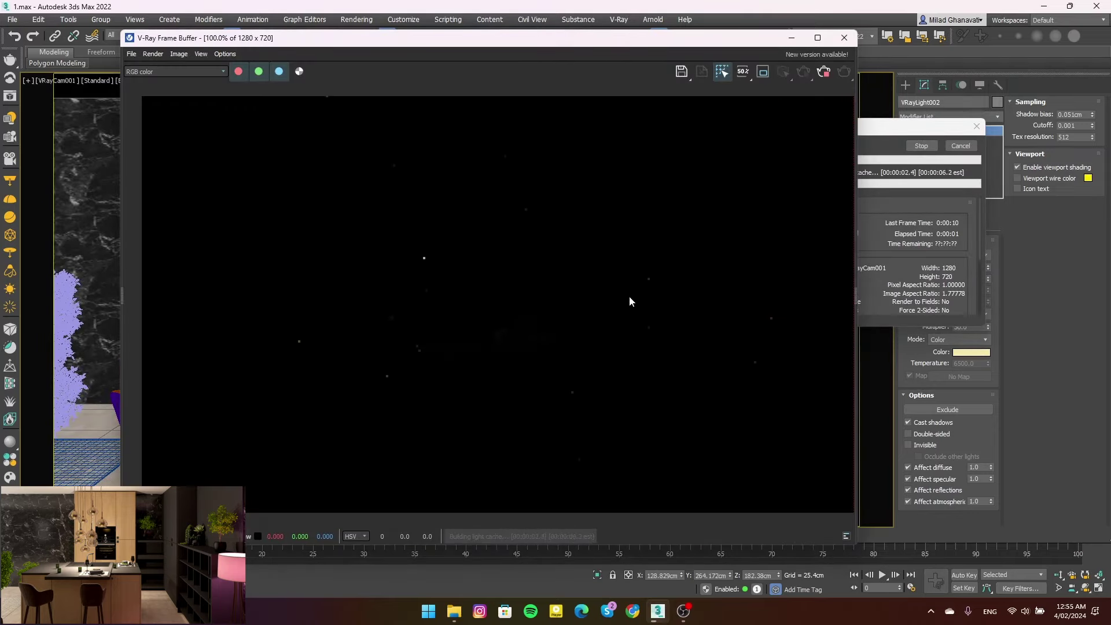
Stop the render and select the pendant sphere light VRayLight002 with geometry hidden
left_click(921, 145)
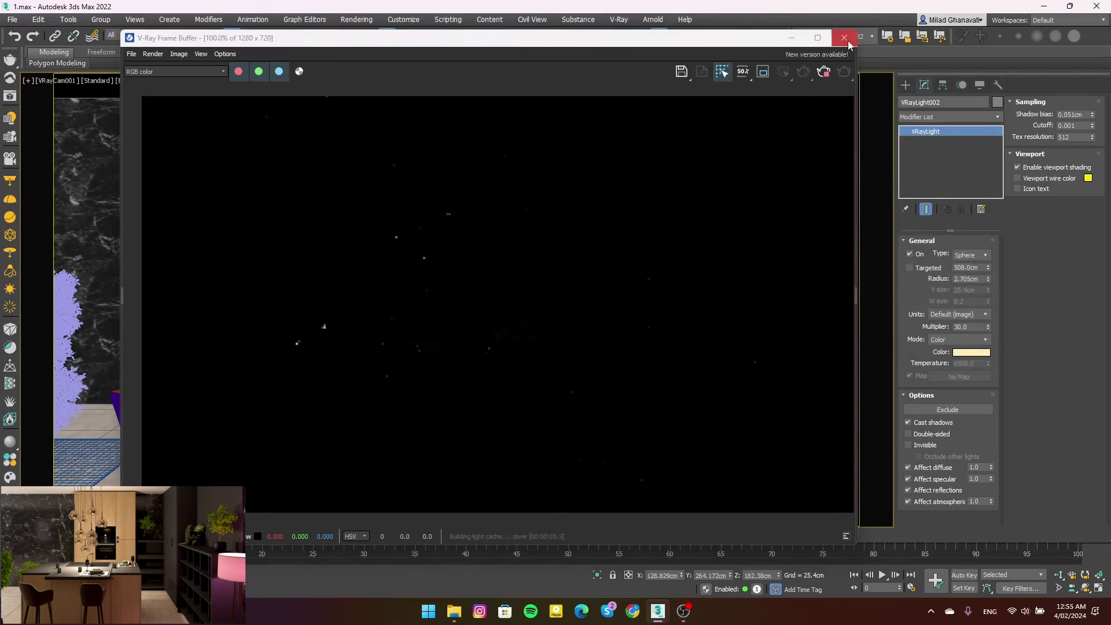
left_click(844, 38)
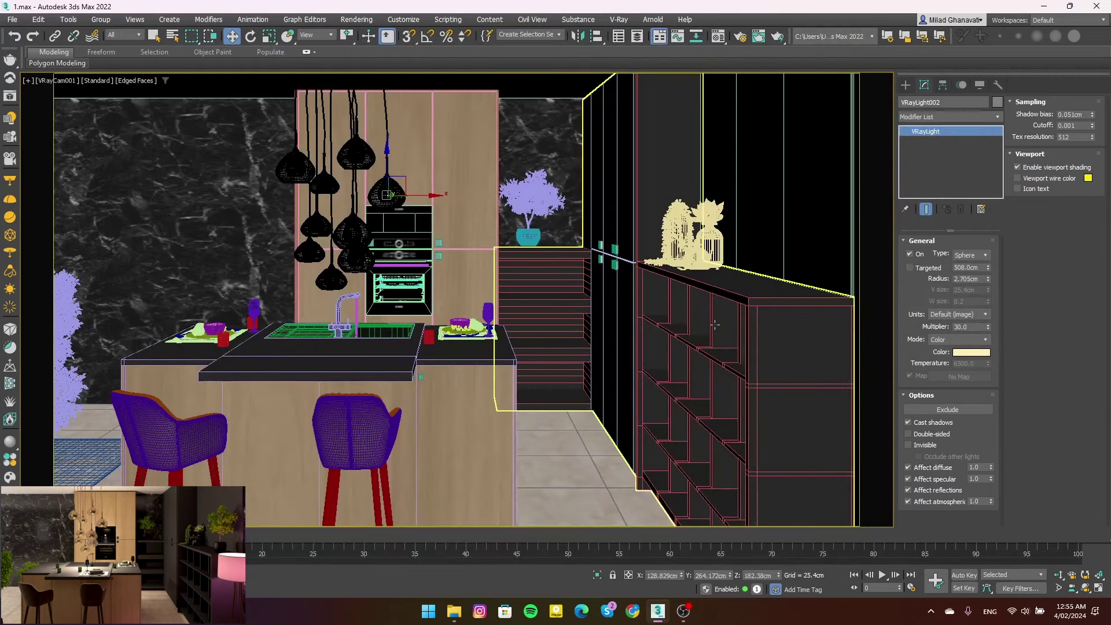
key("h")
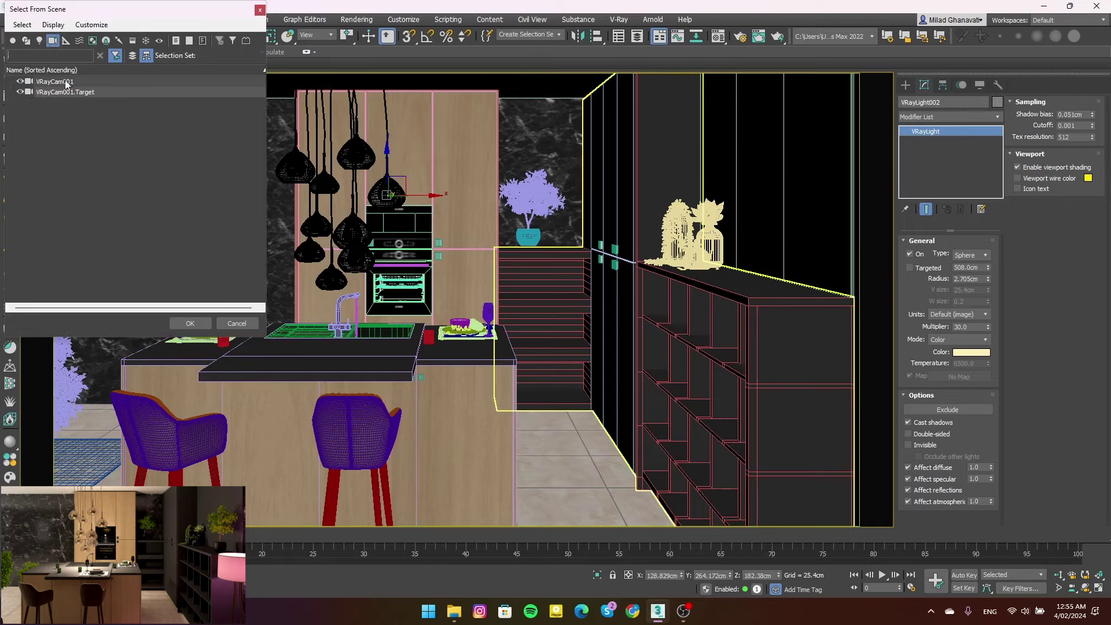
double_click(67, 84)
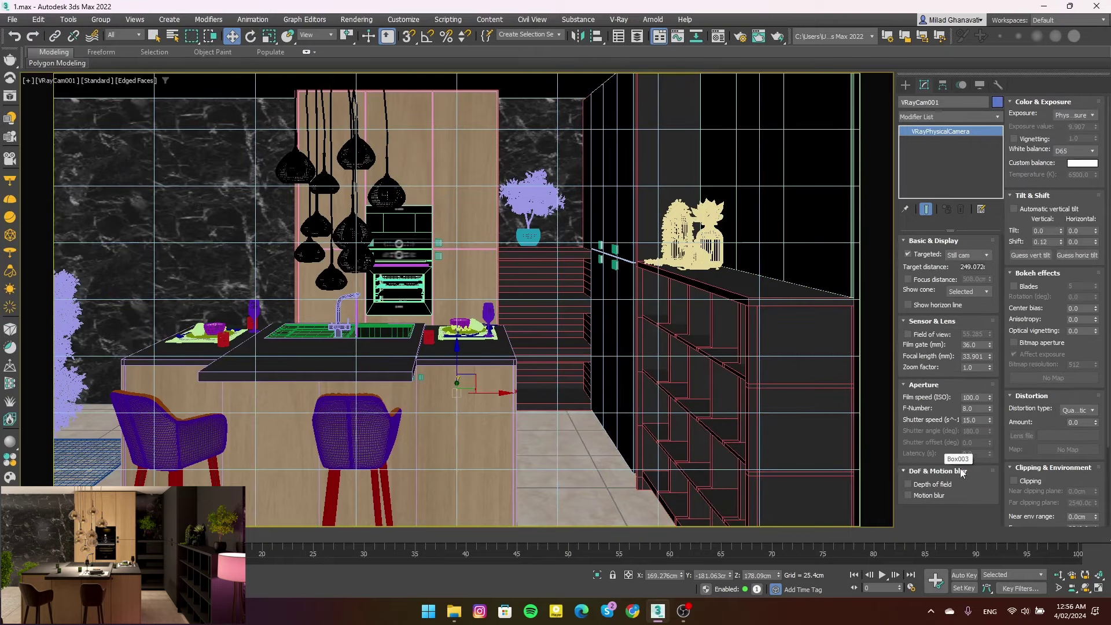
key("shift+g")
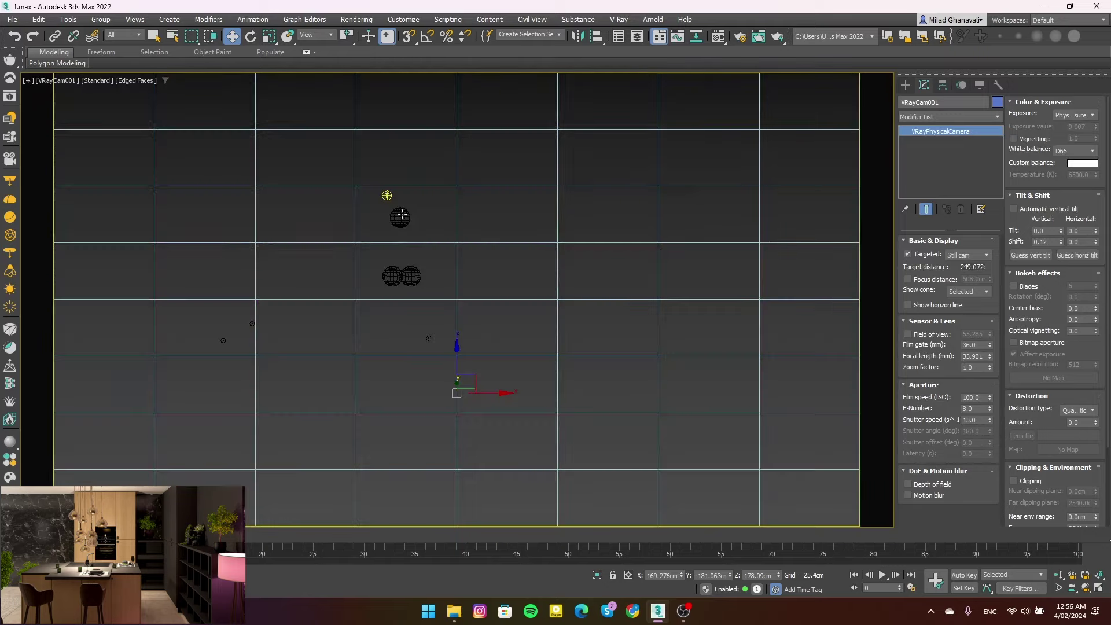
left_click(386, 195)
key("shift+g")
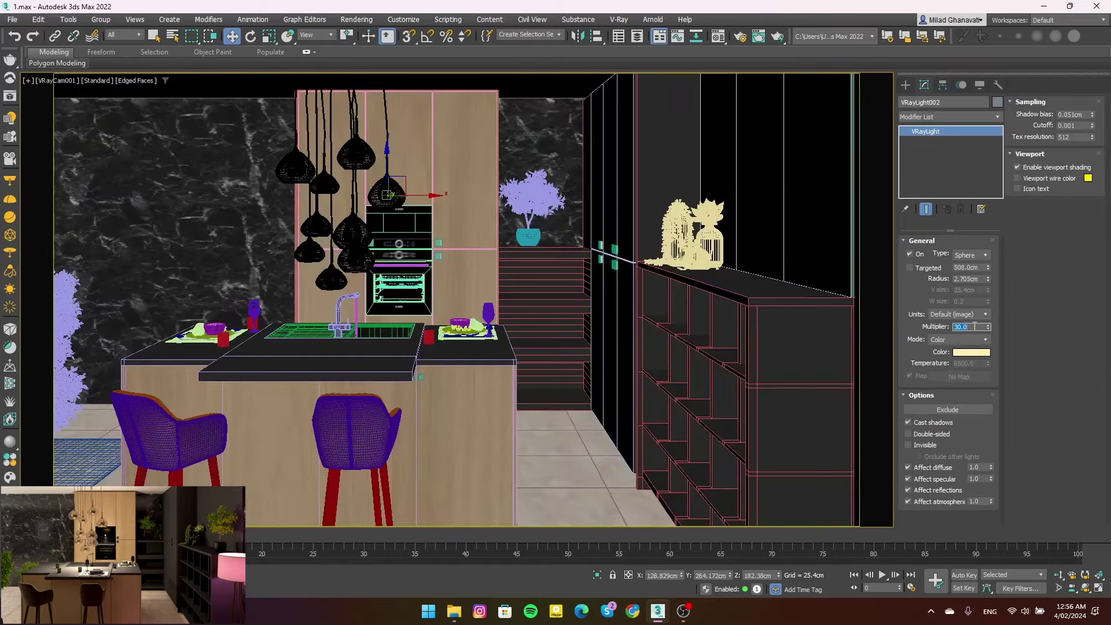
type("500")
Test-render the camera view with the pendant light Multiplier raised to 5000
left_click(777, 36)
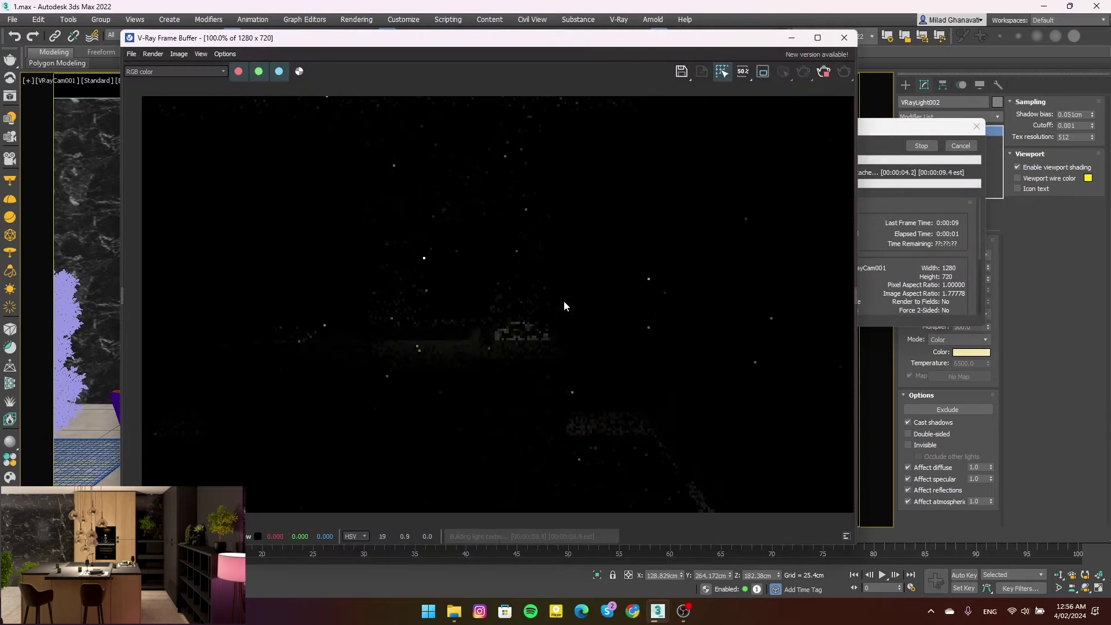
left_click(921, 146)
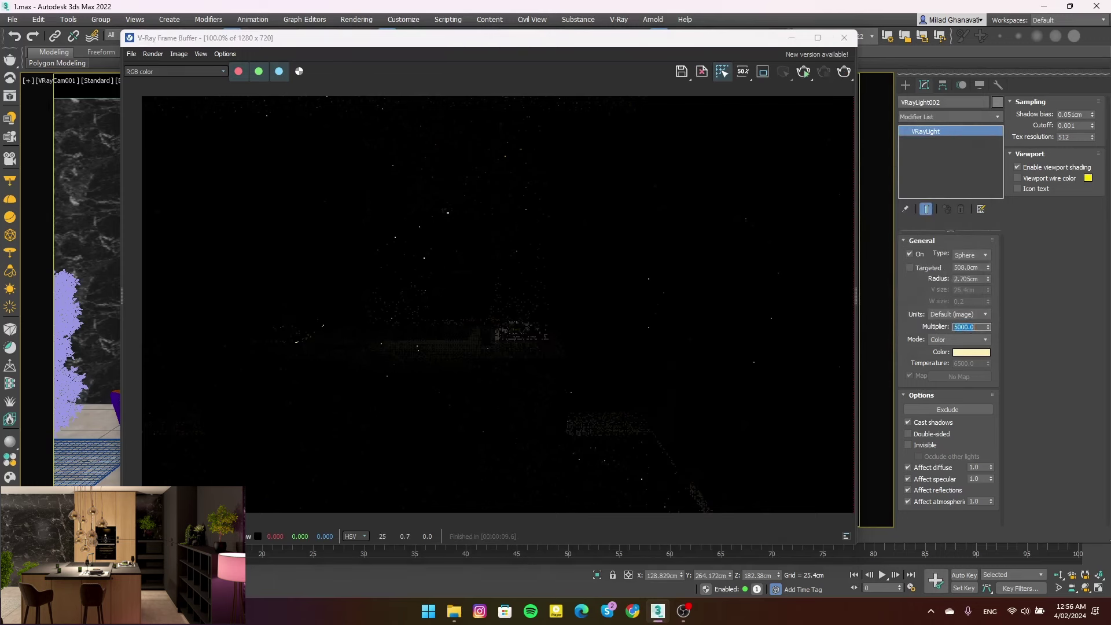
left_click(843, 71)
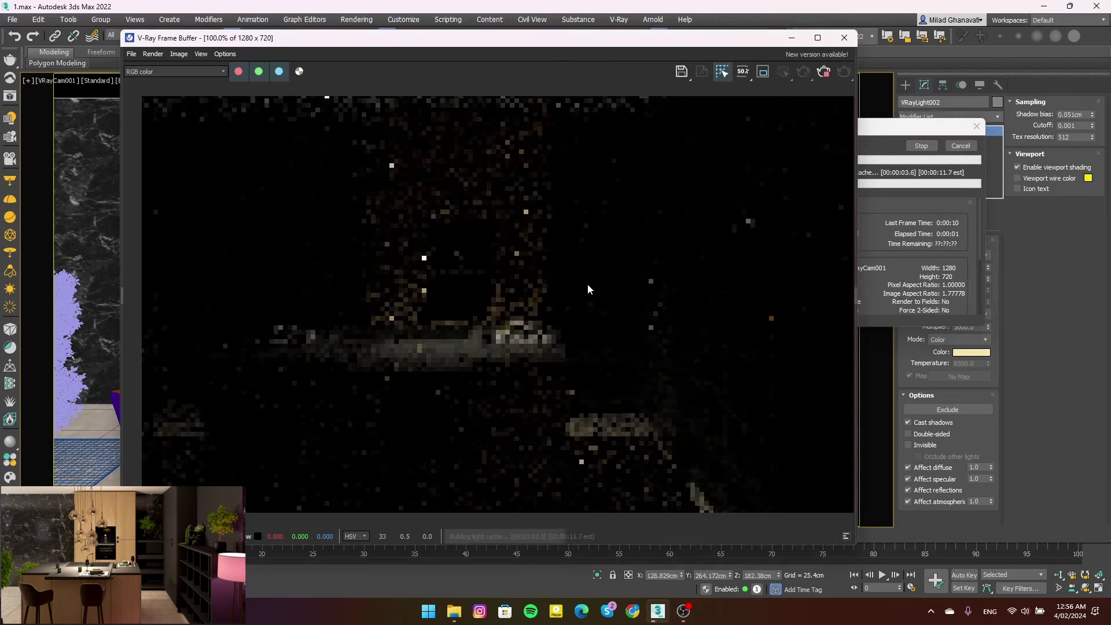
left_click(921, 146)
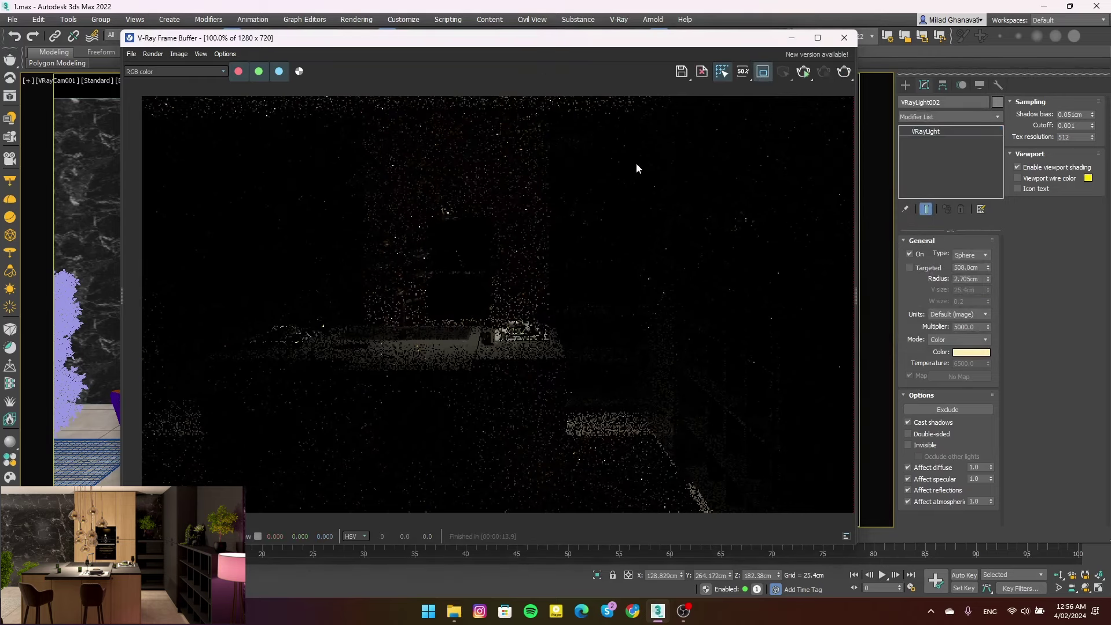
left_click(835, 43)
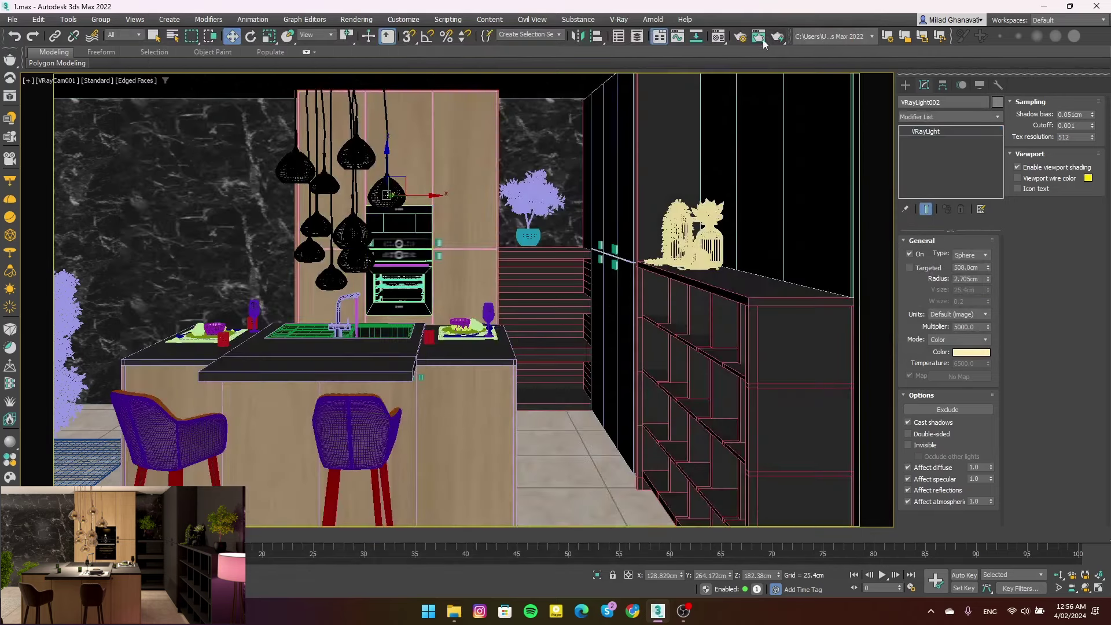
Set Area to Render to Region over the oven and lamps and render it
key("ctrl+i")
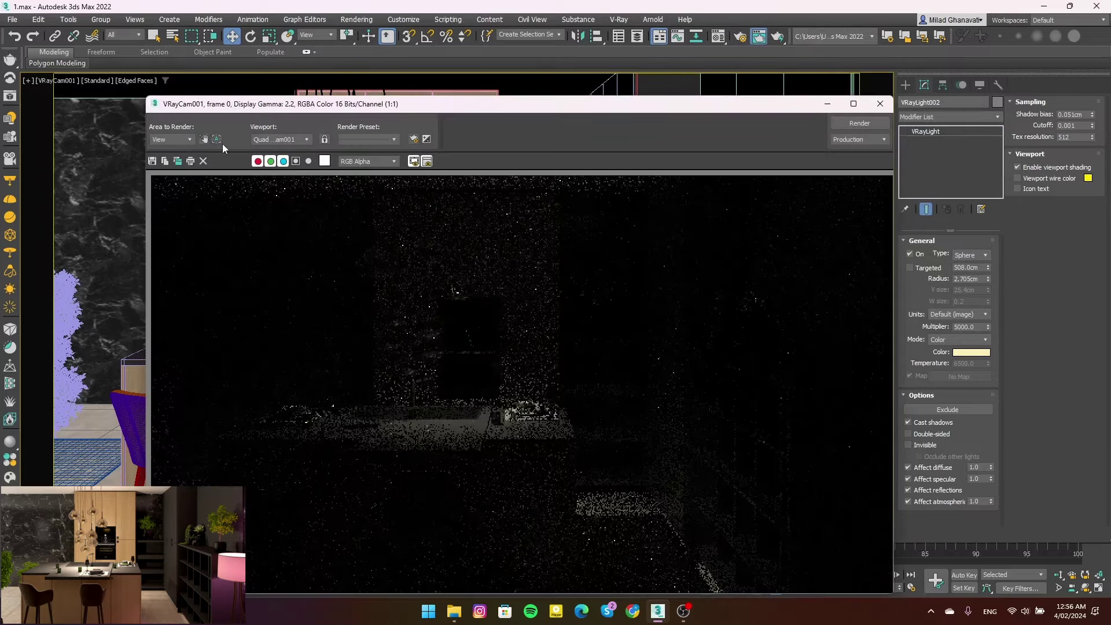
left_click(172, 139)
left_click(165, 165)
left_click(879, 104)
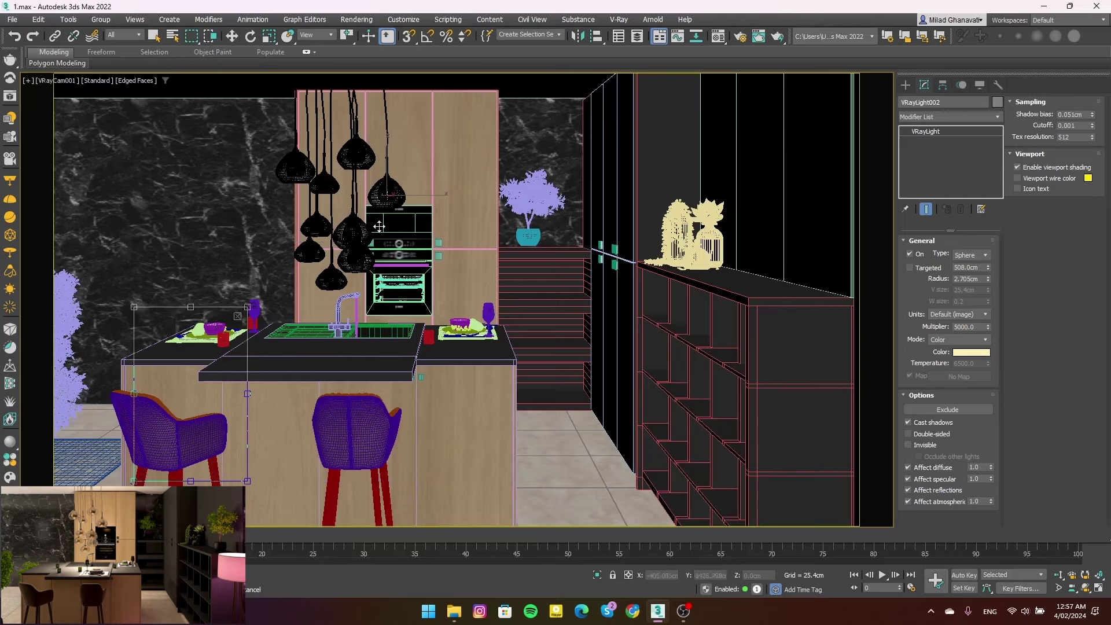
left_click_drag(379, 227, 378, 283)
left_click(777, 36)
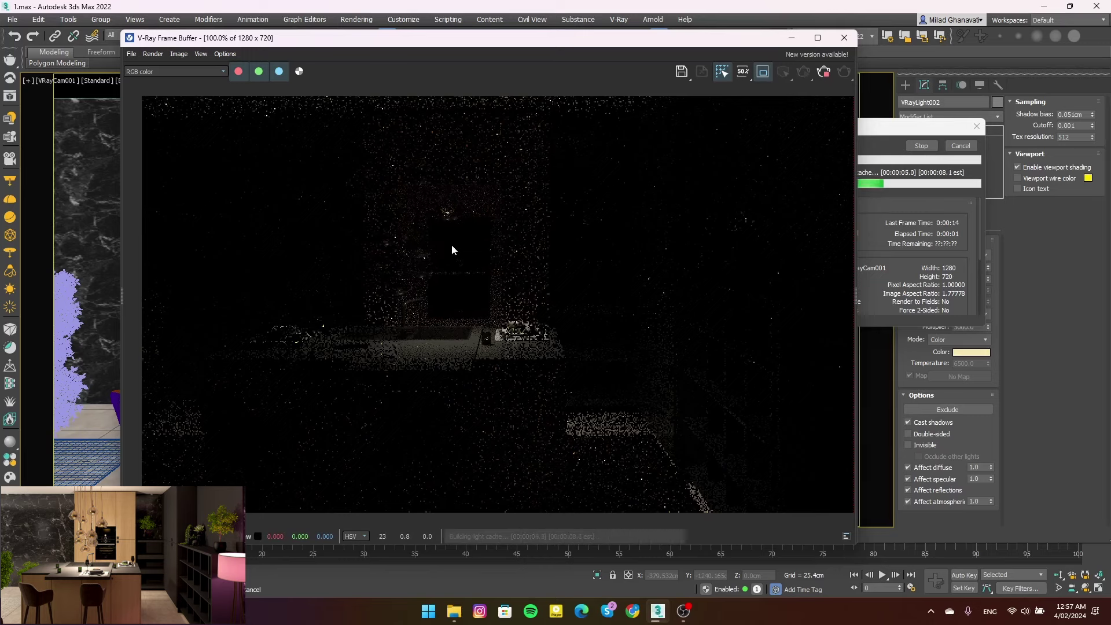
scroll(430, 307, "up", 1)
scroll(433, 308, "up", 1)
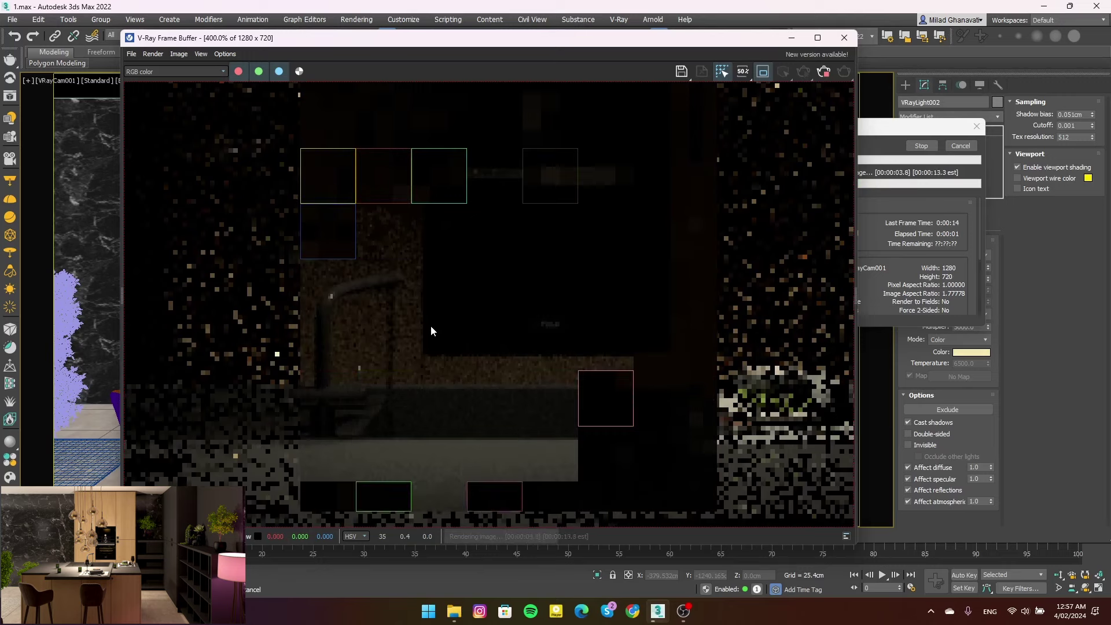
scroll(430, 327, "down", 1)
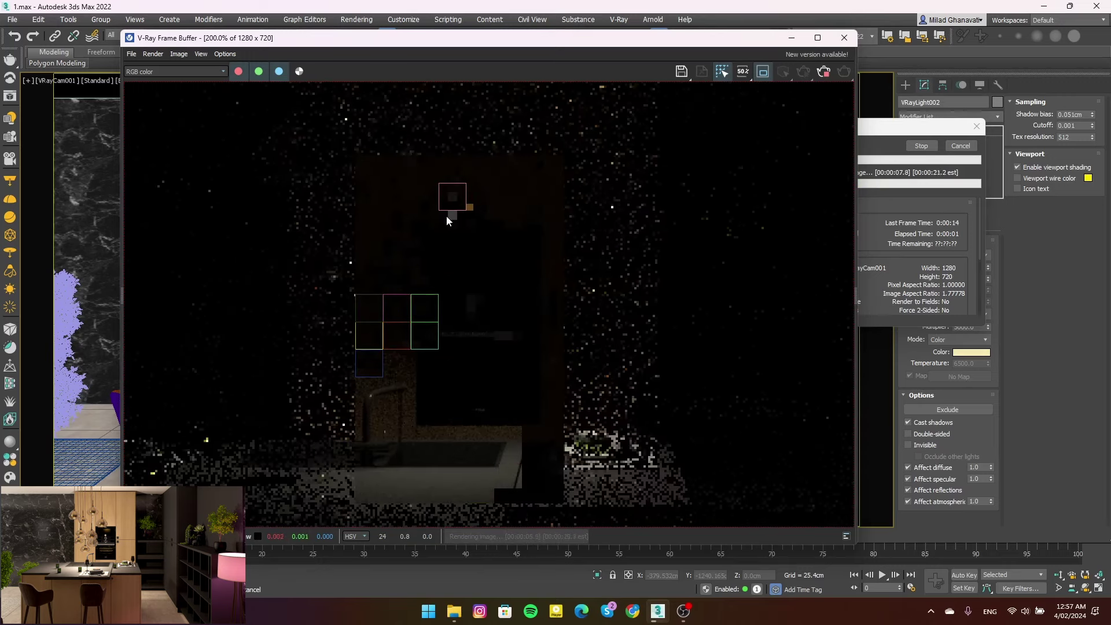
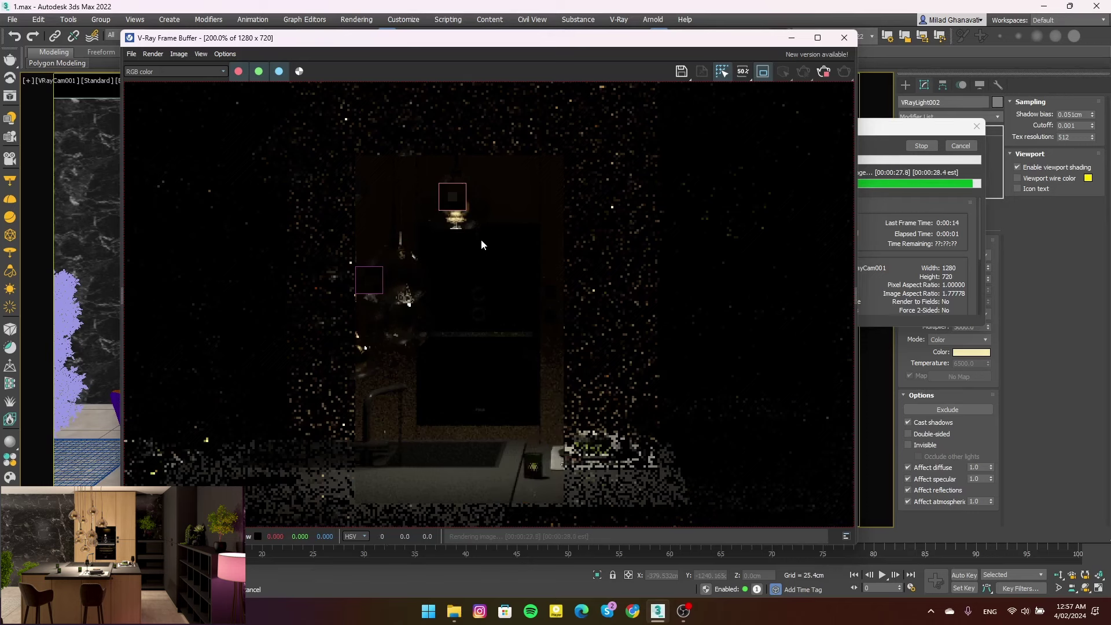
Close the frame buffer windows and set the VRayLight multiplier to 10000
scroll(456, 221, "up", 1)
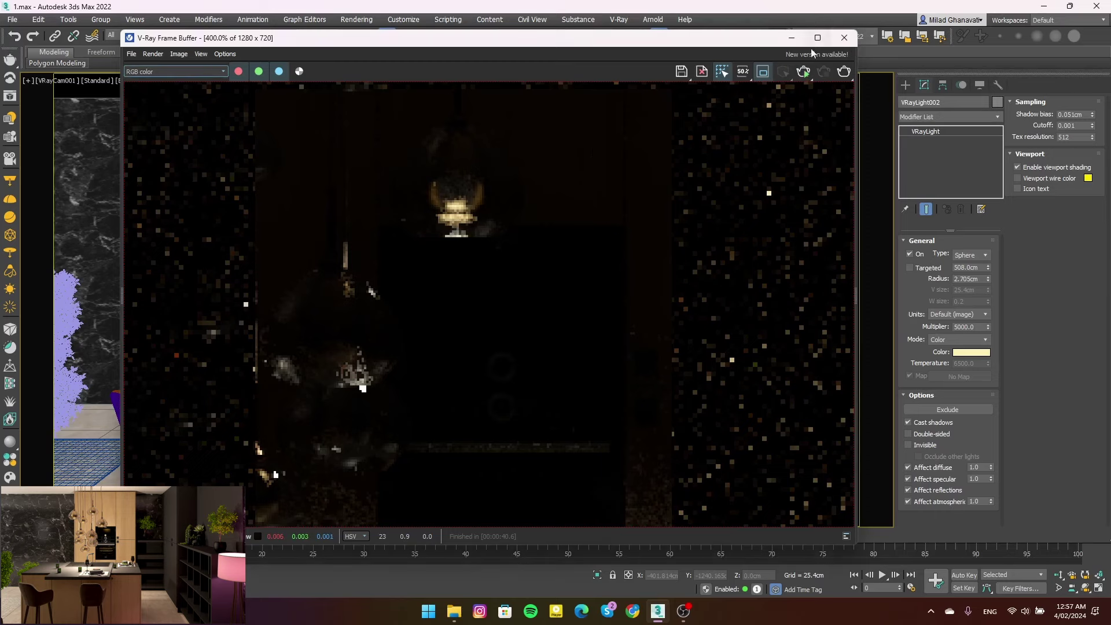
left_click(844, 37)
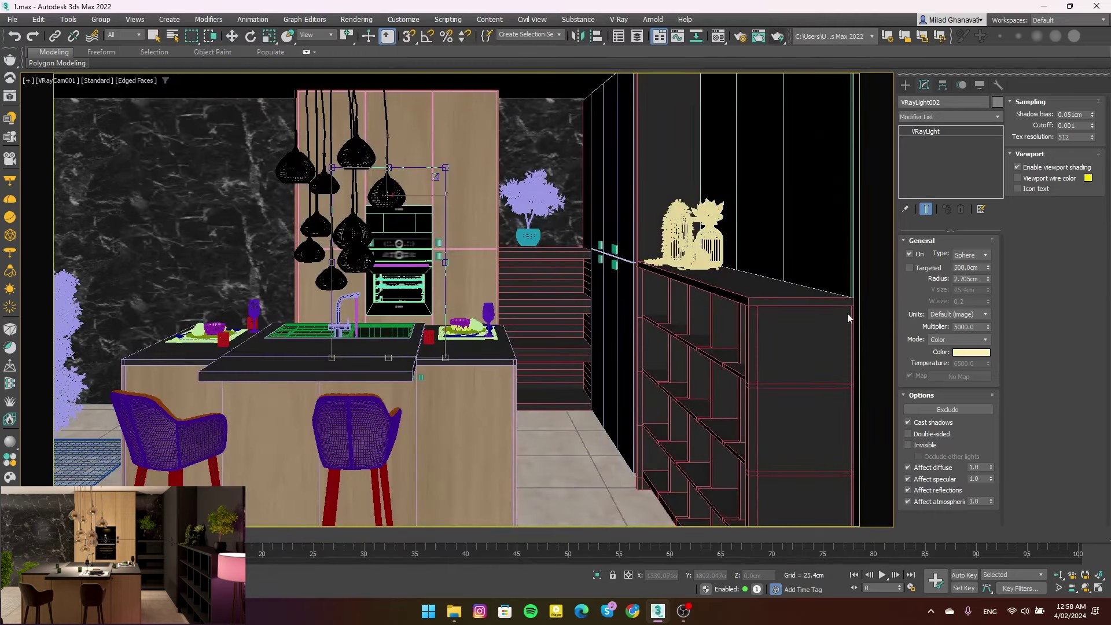
left_click(759, 37)
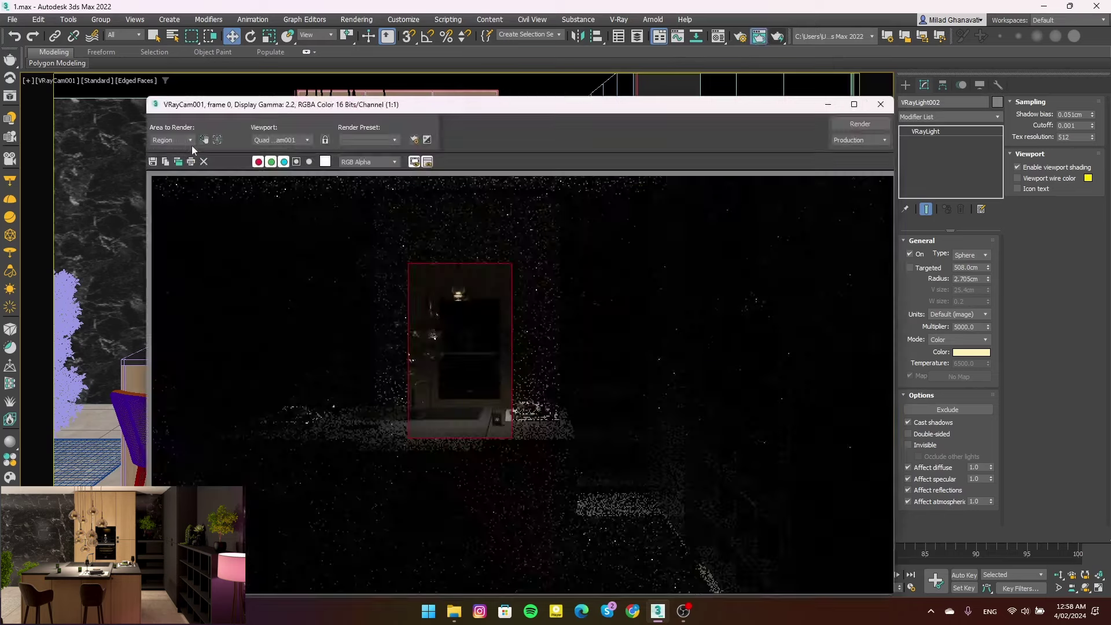
left_click(173, 155)
left_click(880, 104)
type("10000")
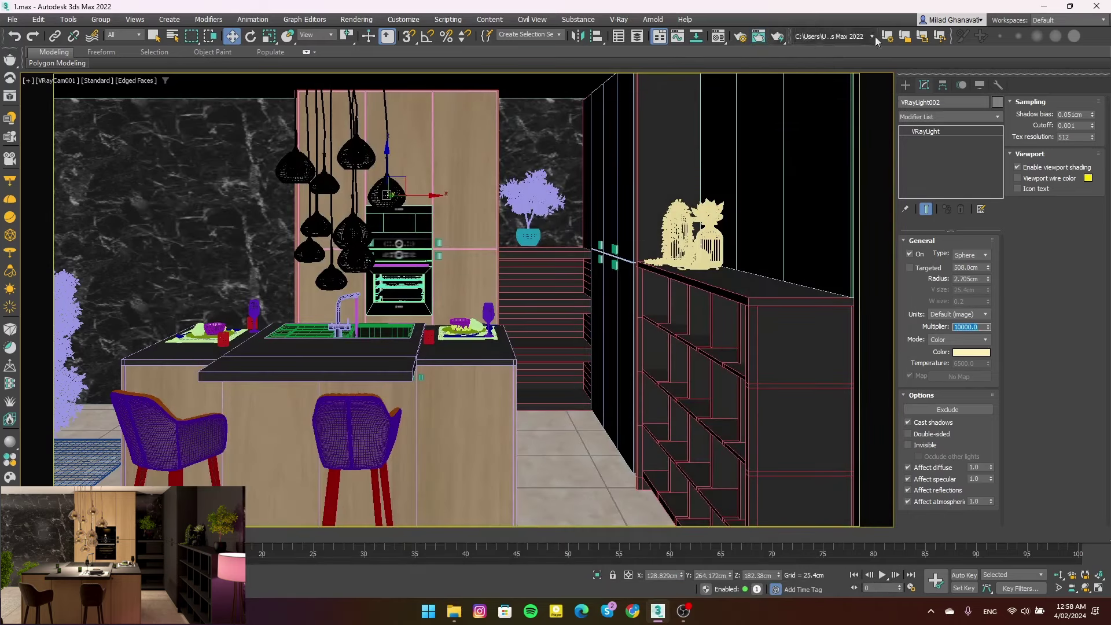
Run a V-Ray production test render of the kitchen, then stop it and close the frame buffer
left_click(776, 39)
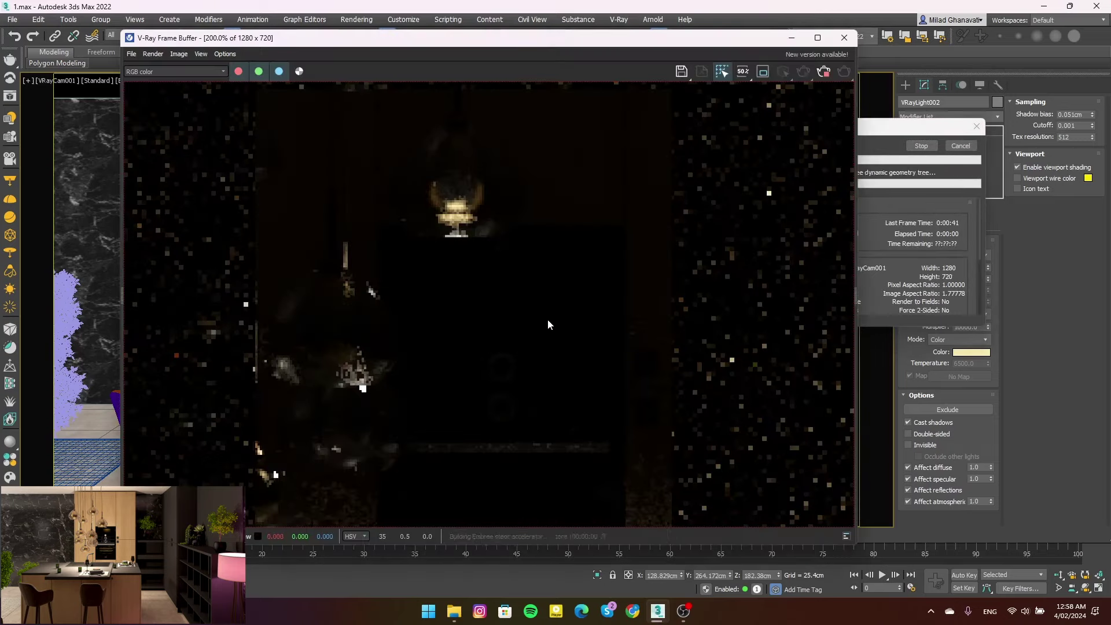
scroll(548, 325, "down", 3)
scroll(548, 325, "up", 1)
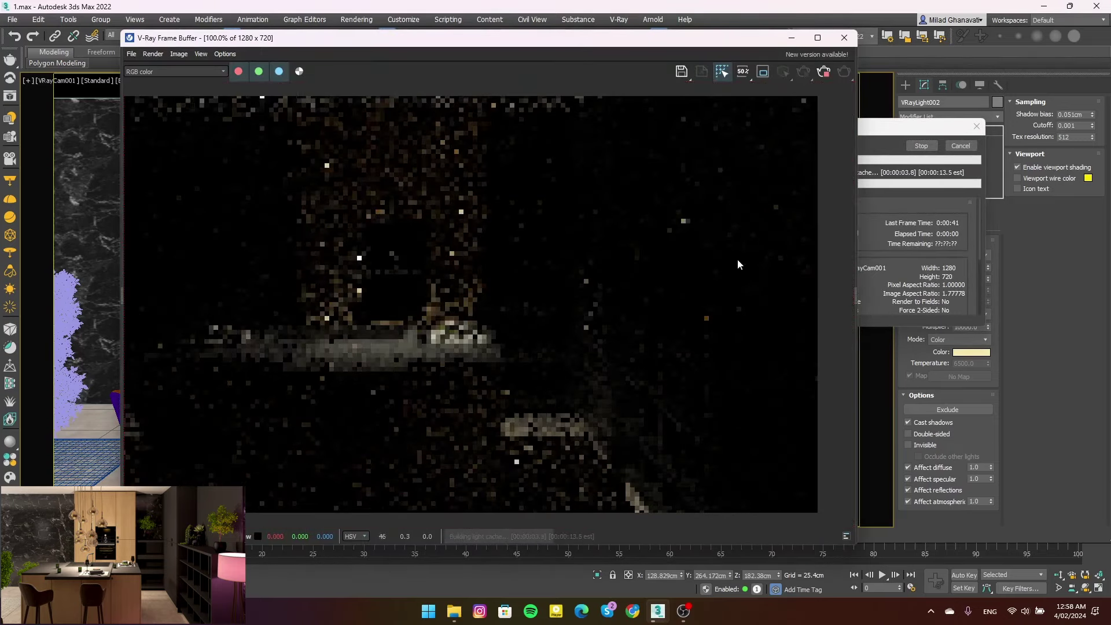
left_click(921, 147)
left_click(844, 37)
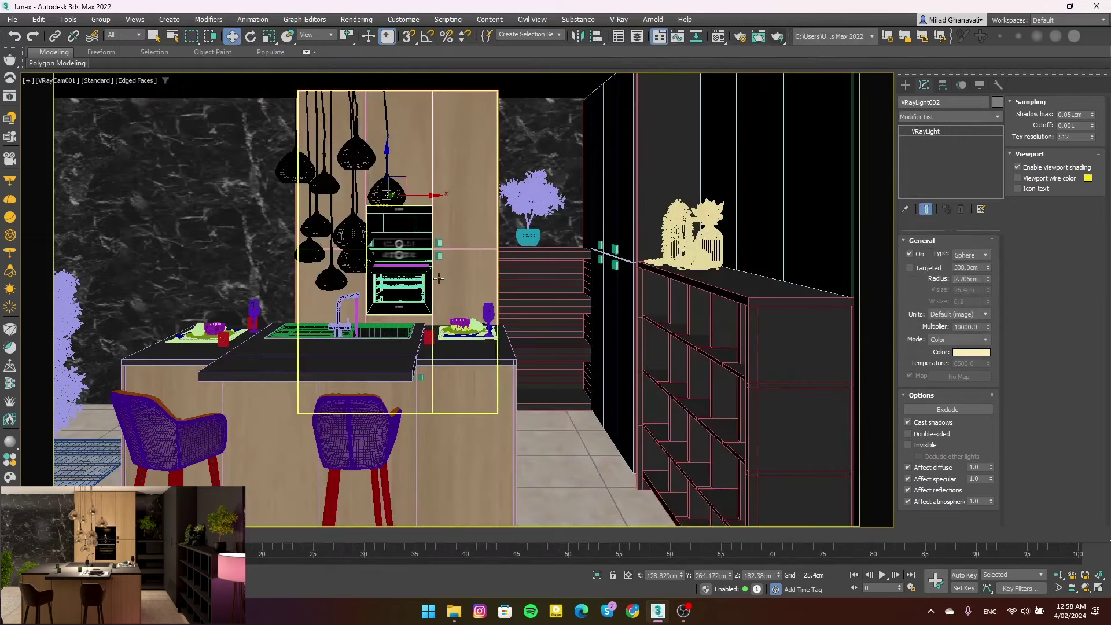
Isolate the pendant lamps in Front view and instance-copy the sphere light into the upper lamp
left_click(354, 235)
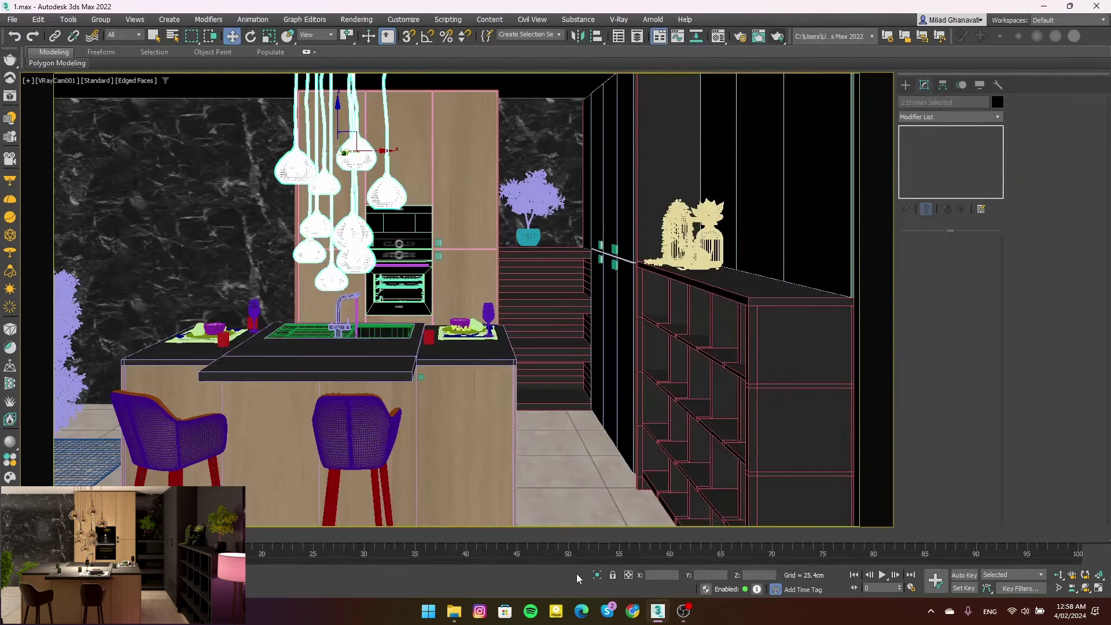
key("alt+q")
key("f")
left_click(505, 368)
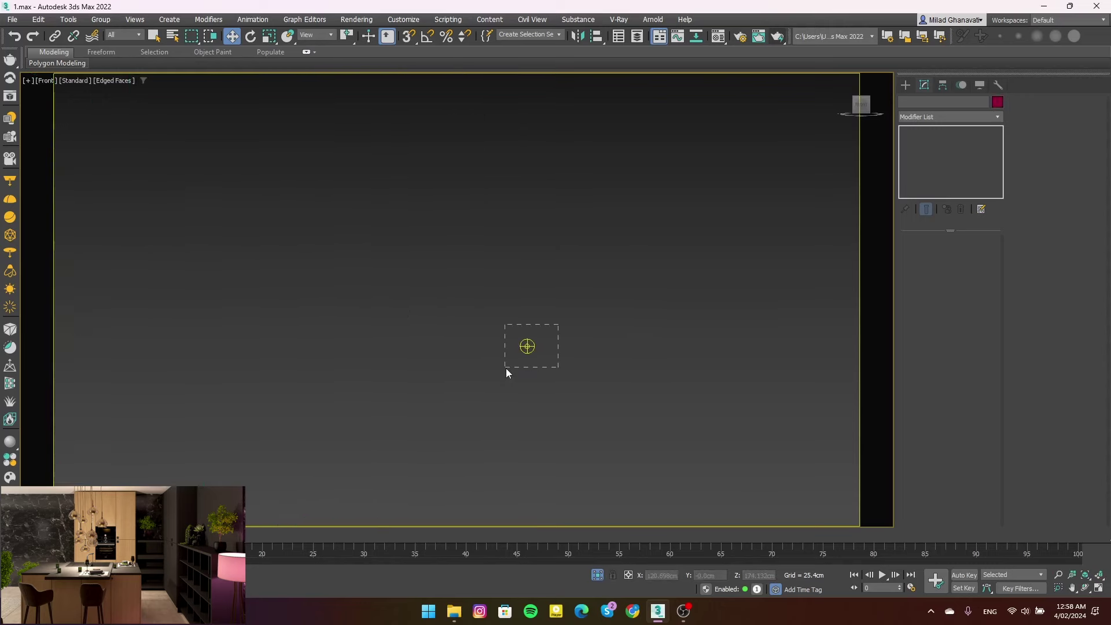
scroll(506, 368, "up", 3)
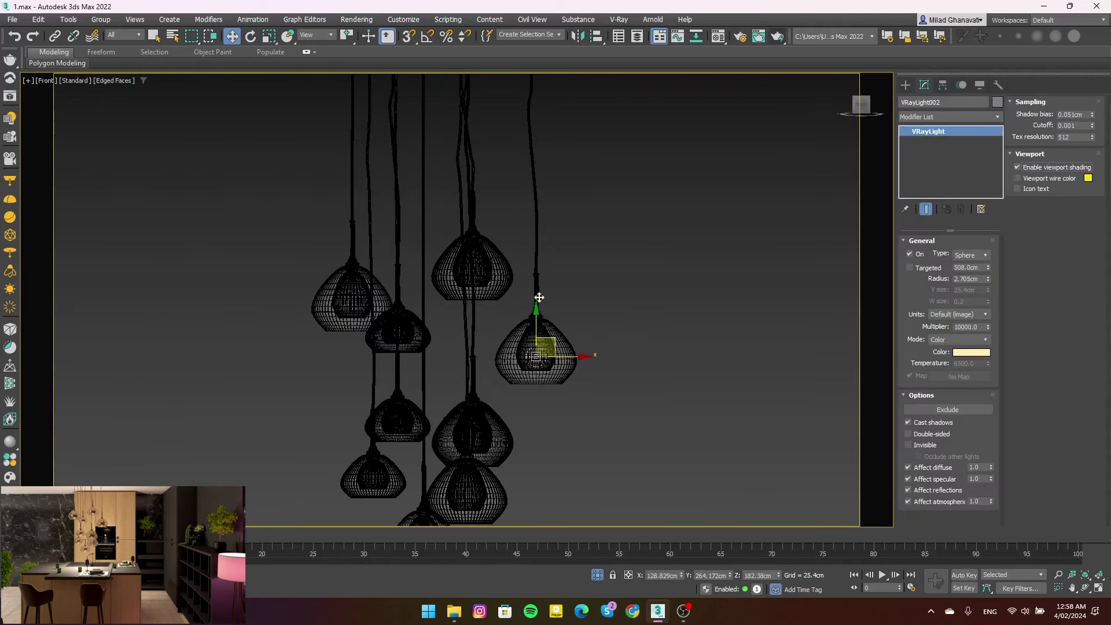
left_click_drag(544, 347, 481, 261, "shift")
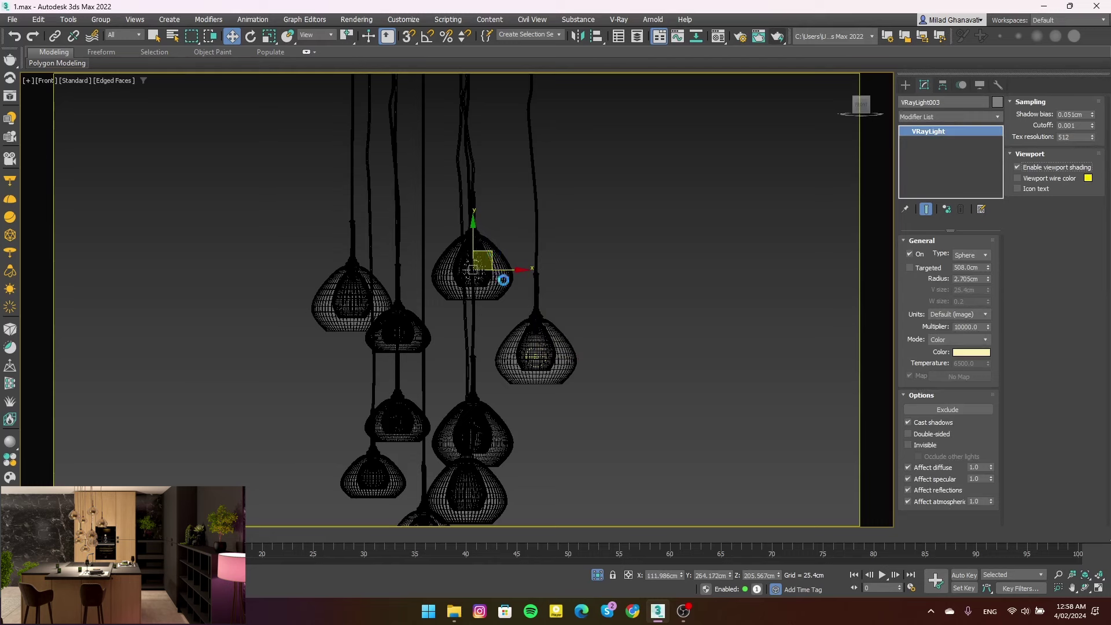
left_click(557, 353)
Instance-copy the sphere light into three more pendant lamps, including the top-left and middle ones
middle_click_drag(484, 328, 530, 240)
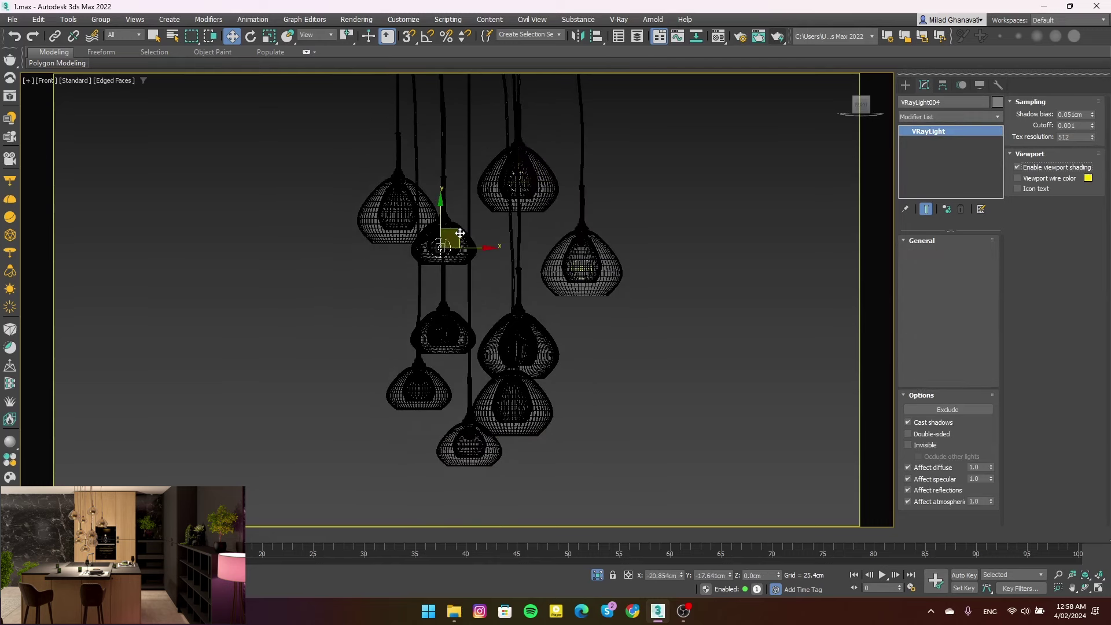
left_click_drag(519, 181, 443, 241, "shift")
left_click(548, 353)
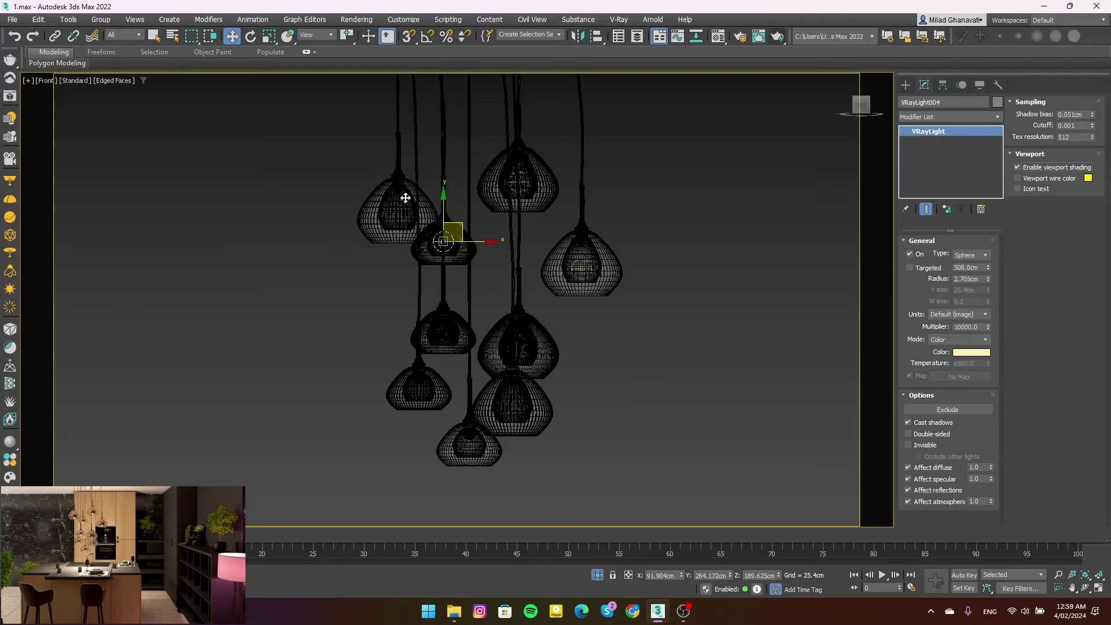
left_click_drag(443, 242, 398, 210, "shift")
left_click(551, 352)
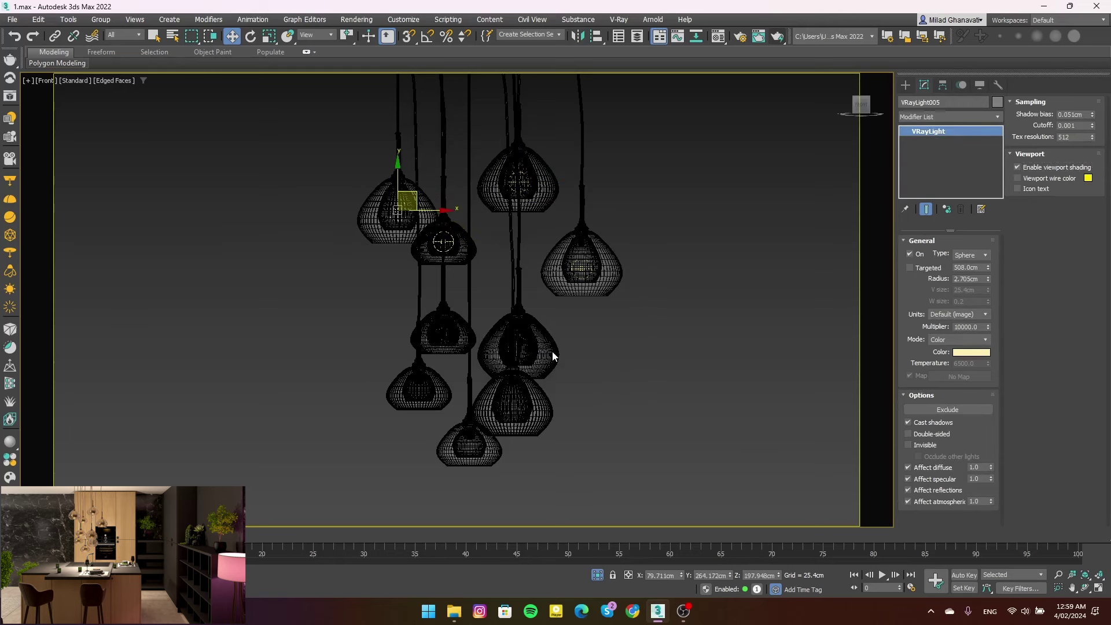
mouse_move(415, 195)
left_mouse_down()
mouse_move(467, 335)
mouse_move(461, 316)
left_mouse_up()
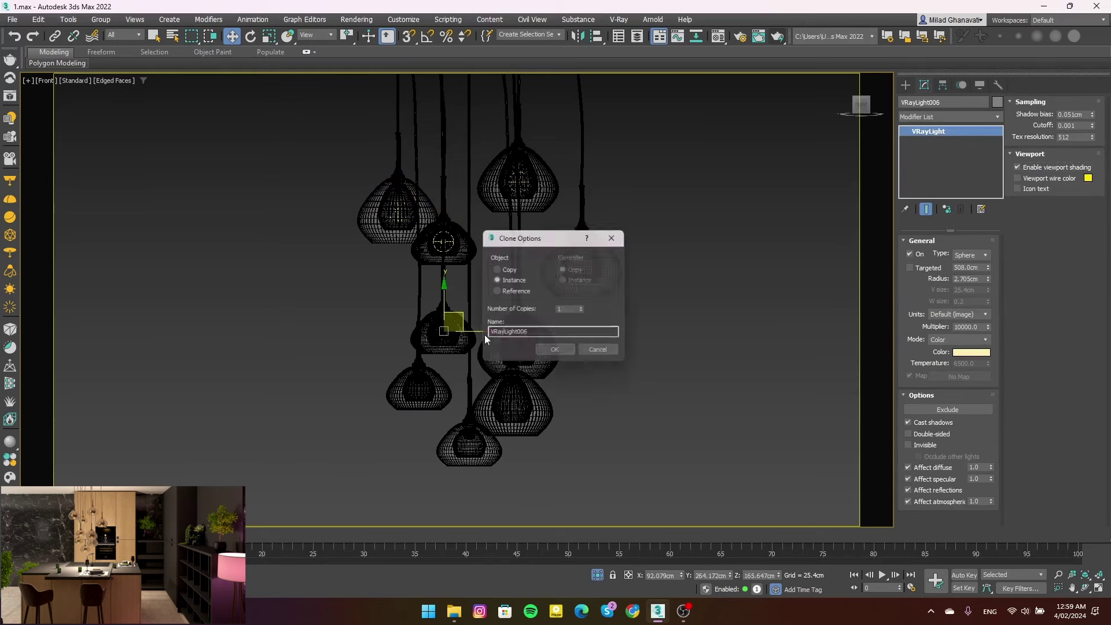
key("Return")
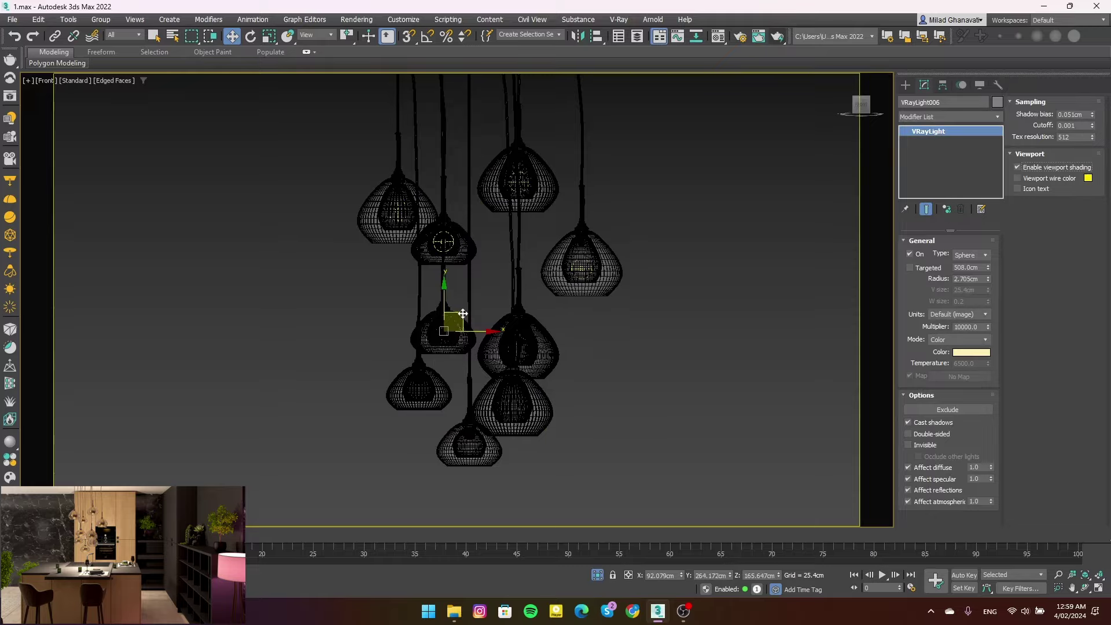
In Top view with geometry hidden, select all eight lights and move them together along Y
left_click(409, 379)
key("t")
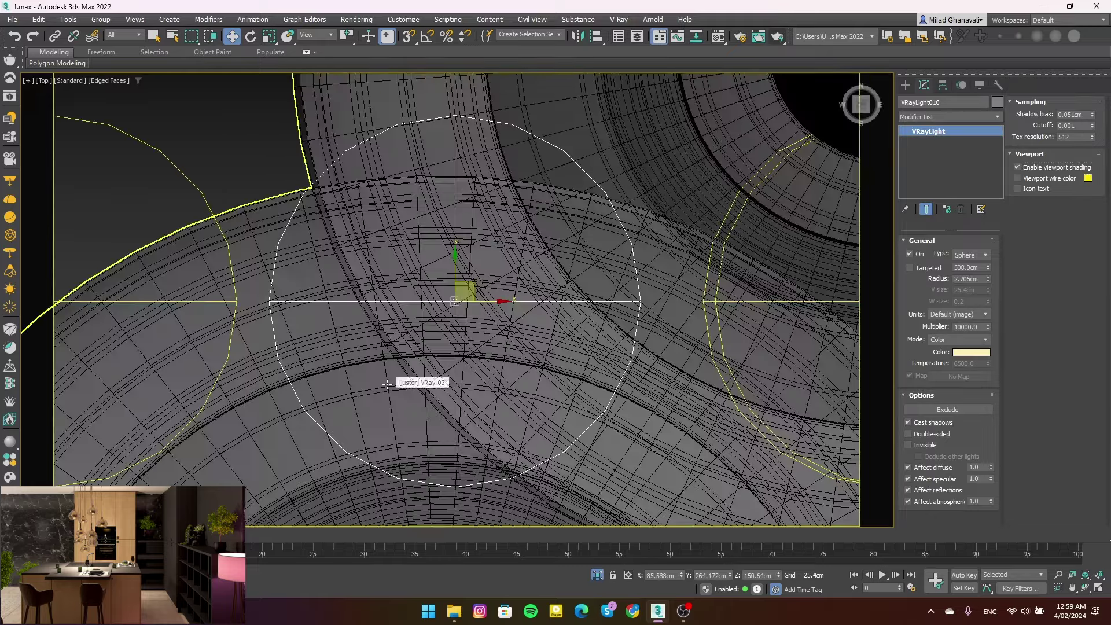
scroll(386, 382, "down", 5)
scroll(386, 382, "down", 2)
scroll(386, 382, "down", 2)
key("shift+g")
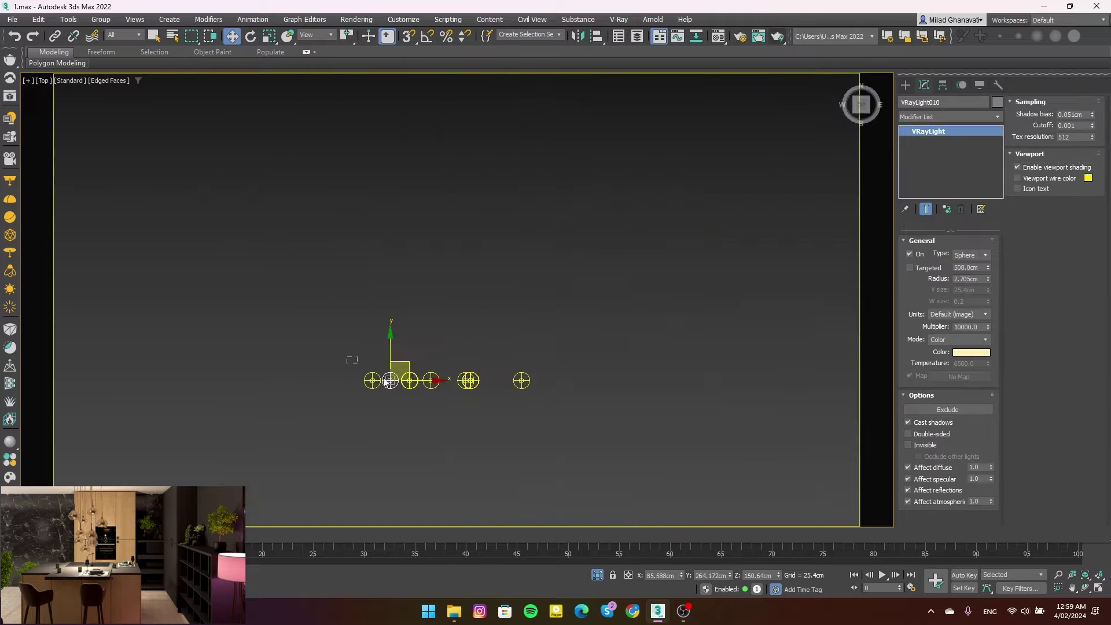
left_click_drag(474, 407, 466, 399)
left_click_drag(428, 351, 428, 234)
Restore the lamp geometry and, in Left view, nudge the selected lights slightly sideways
key("shift+g")
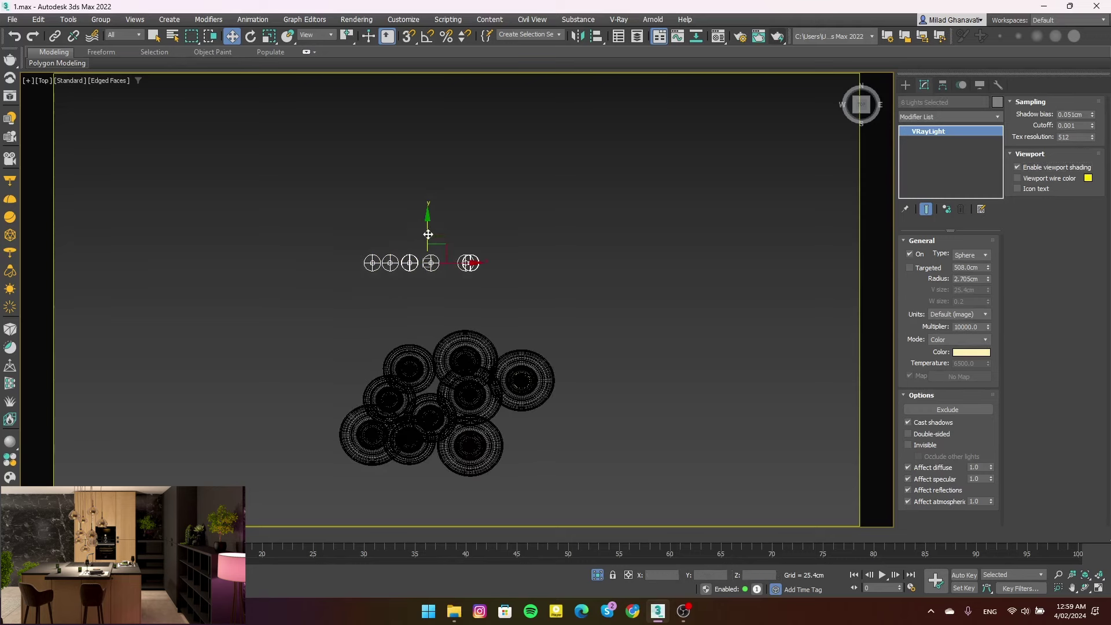
mouse_move(461, 304)
middle_mouse_down("alt")
mouse_move(499, 278)
mouse_move(488, 250)
middle_mouse_up("alt")
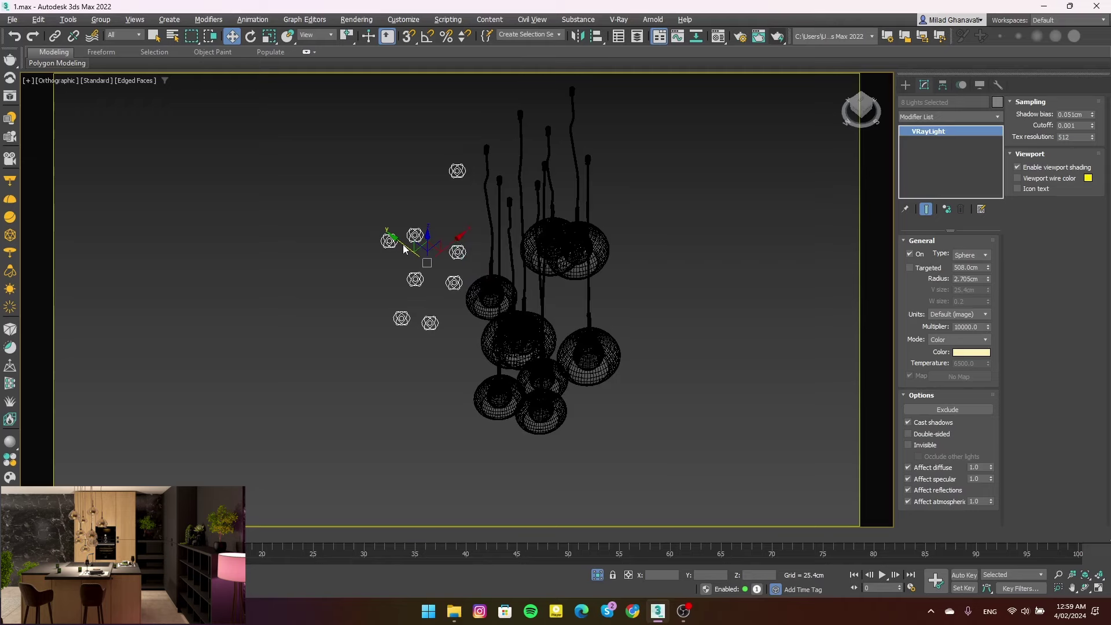
middle_click_drag(403, 249, 484, 290, "alt")
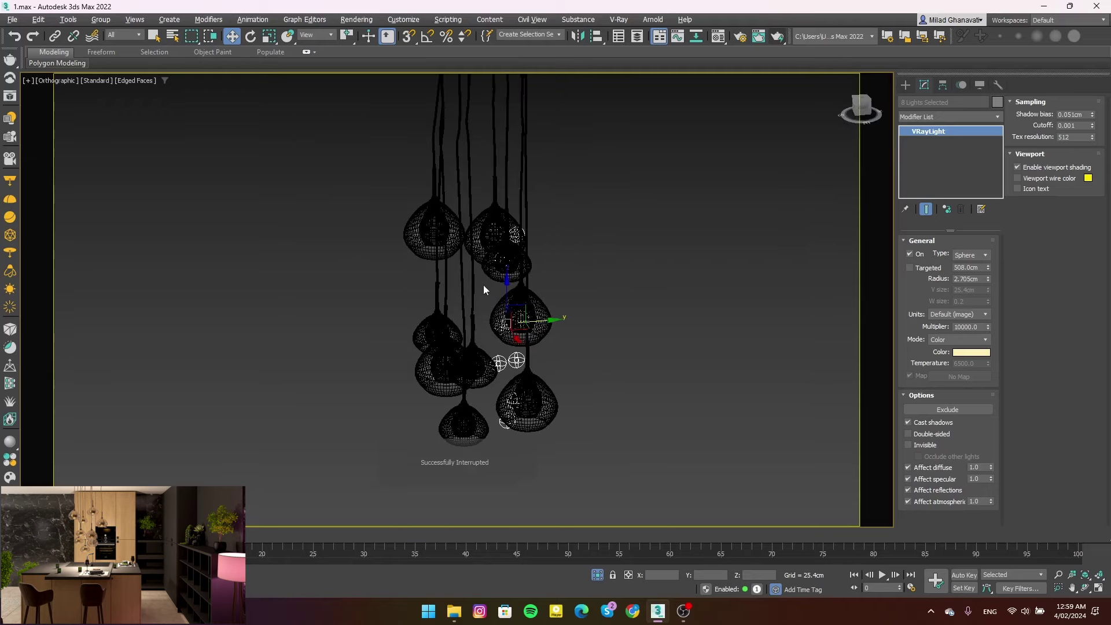
key("l")
left_click_drag(507, 294, 521, 294)
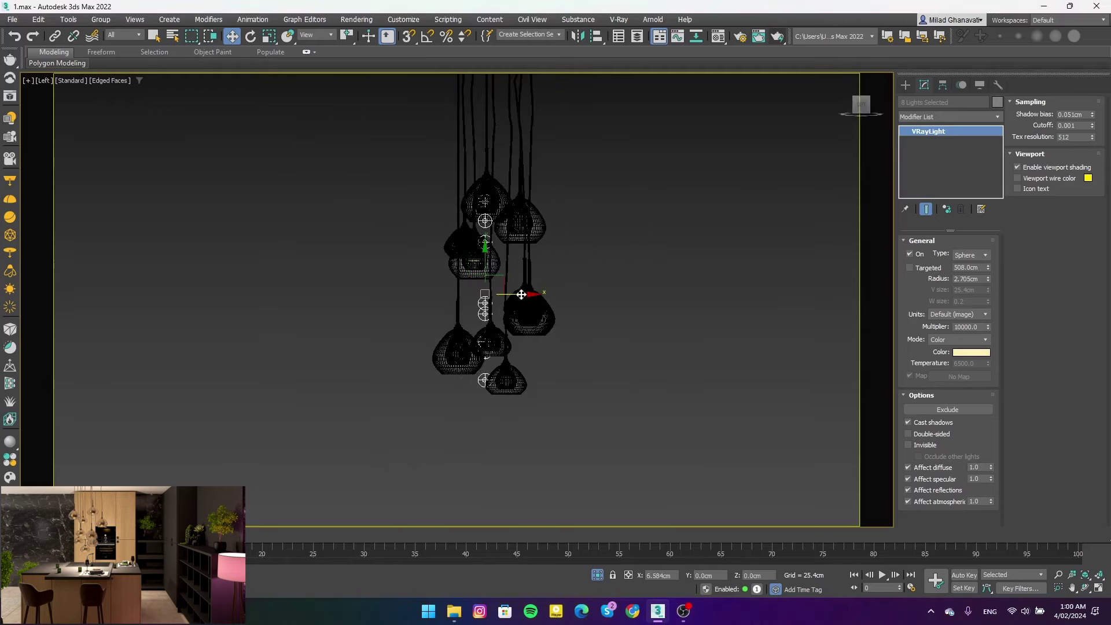
scroll(522, 294, "up", 5)
scroll(465, 234, "up", 3)
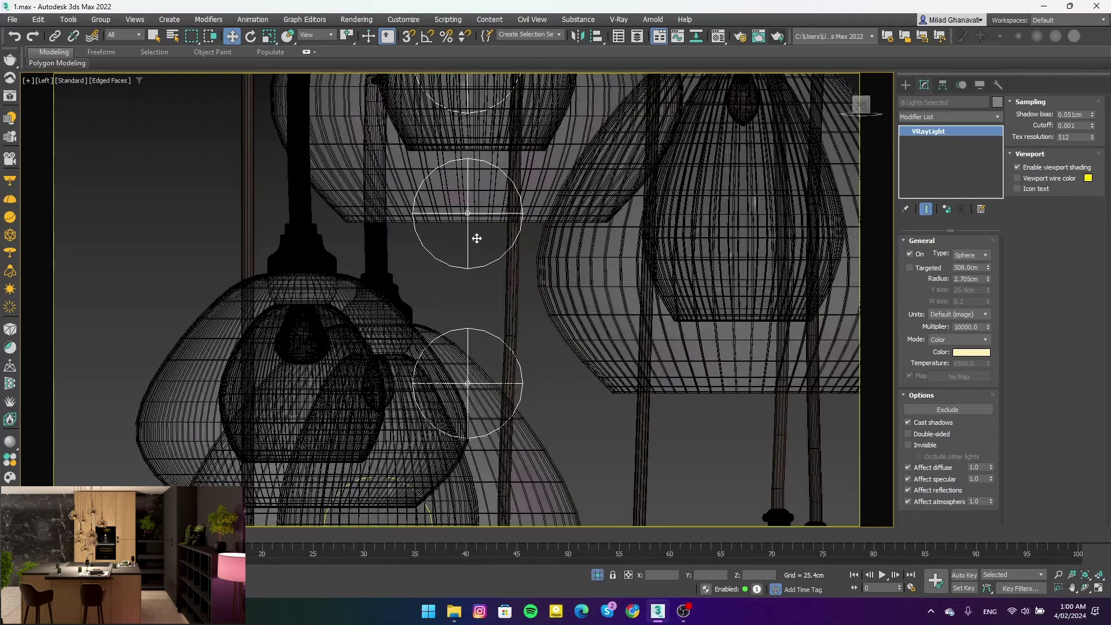
scroll(486, 266, "down", 3)
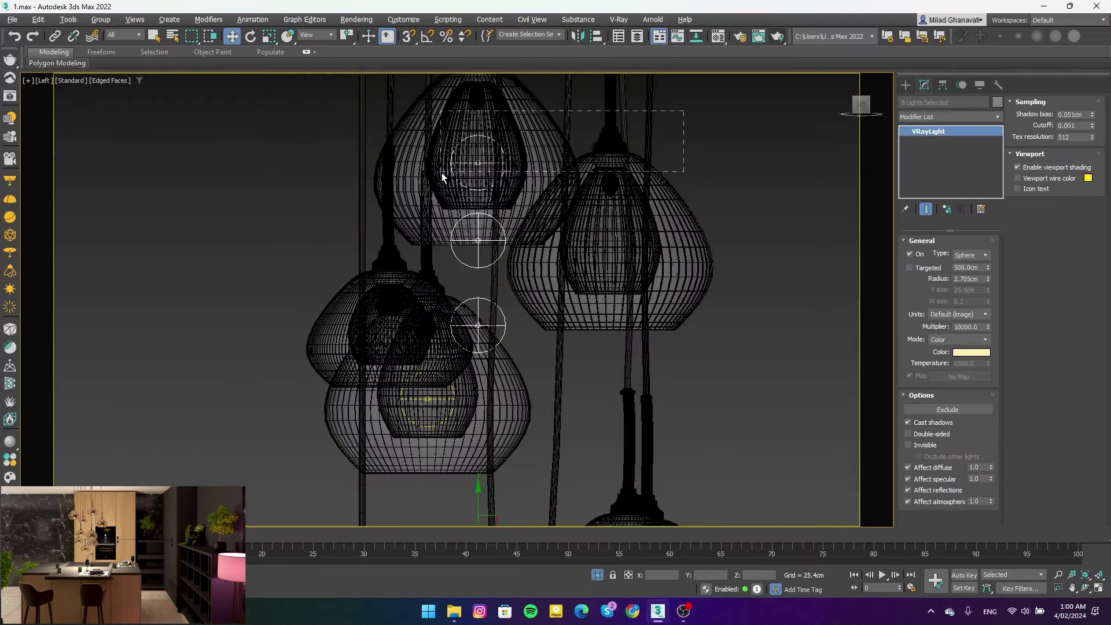
Deselect one light and raise the upper light into its lamp shade, undoing the last move
left_click_drag(442, 175, 442, 175, "alt")
scroll(454, 233, "down", 3)
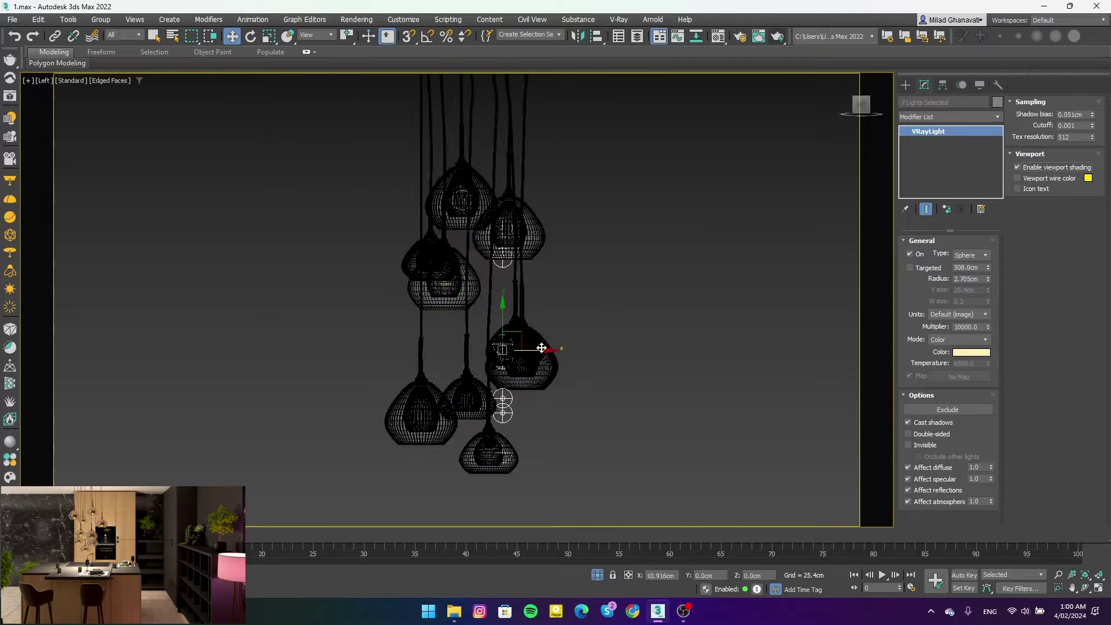
scroll(471, 220, "up", 3)
scroll(475, 215, "up", 2)
scroll(475, 215, "up", 3)
scroll(476, 215, "down", 5)
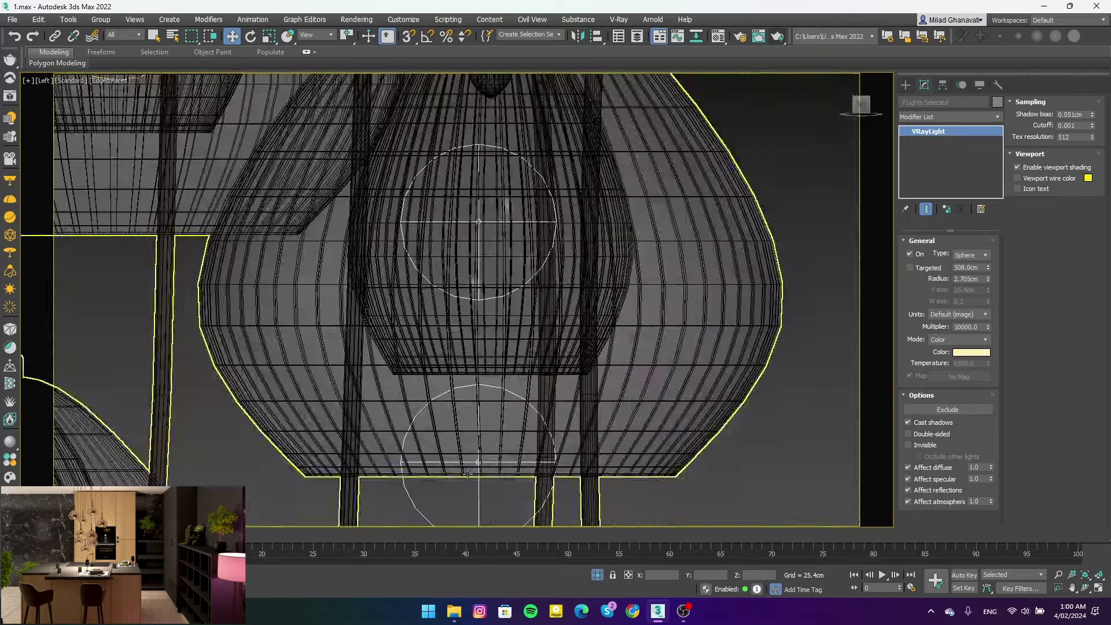
left_click_drag(495, 508, 506, 416)
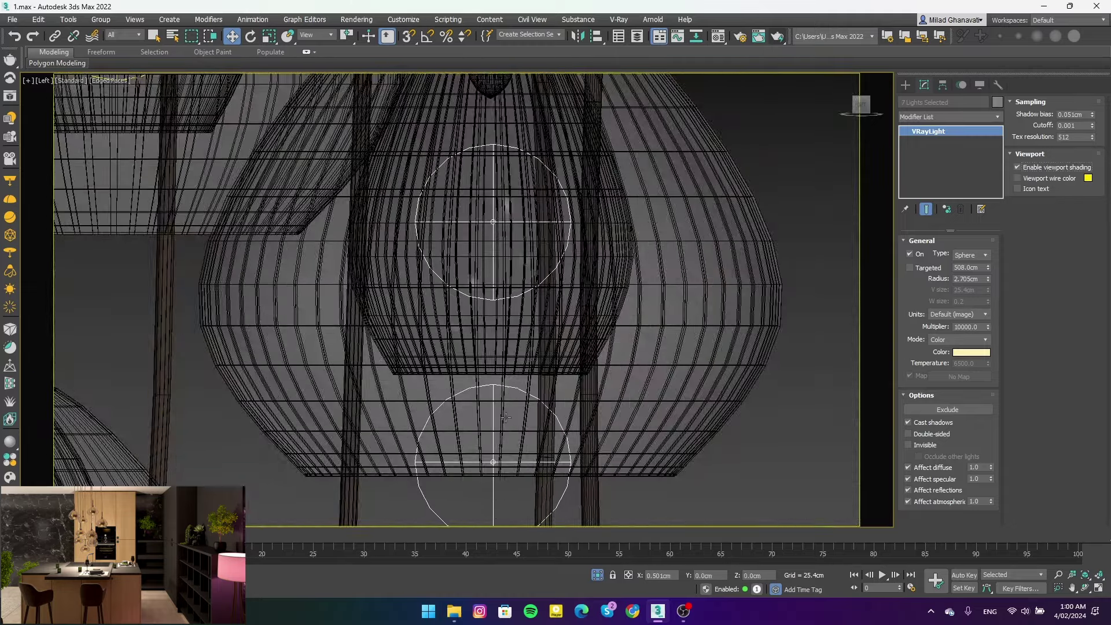
left_click(485, 251, "alt")
scroll(485, 251, "down", 5)
scroll(485, 251, "down", 3)
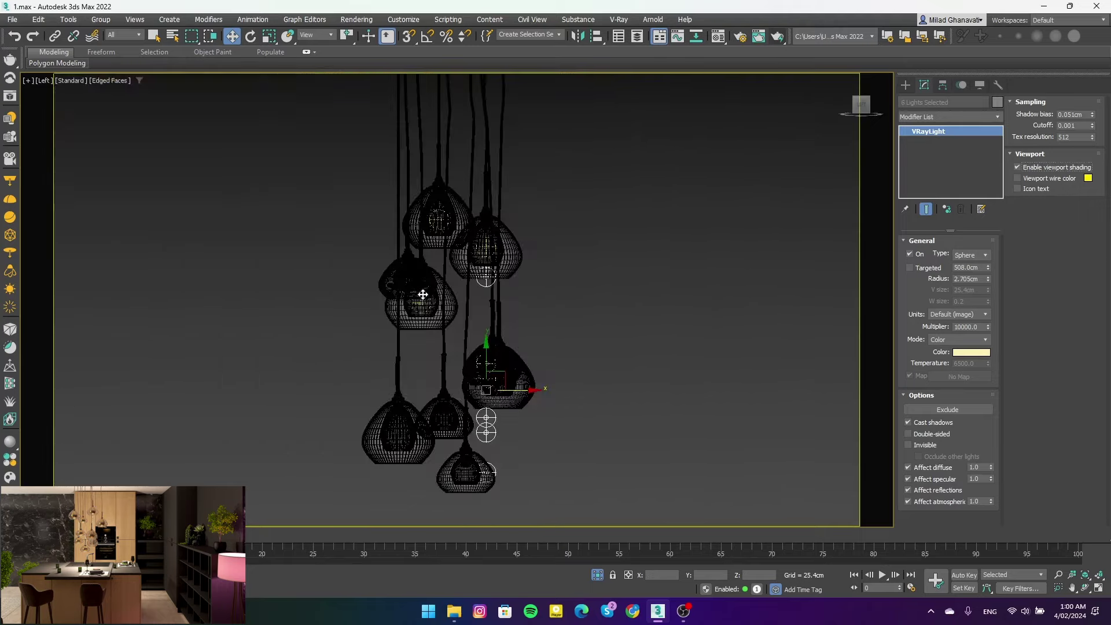
key("ctrl+z")
Move the remaining light groups into their pendant shades, including the right lamp, then clear the selection
middle_click_drag(423, 294, 414, 313, "alt")
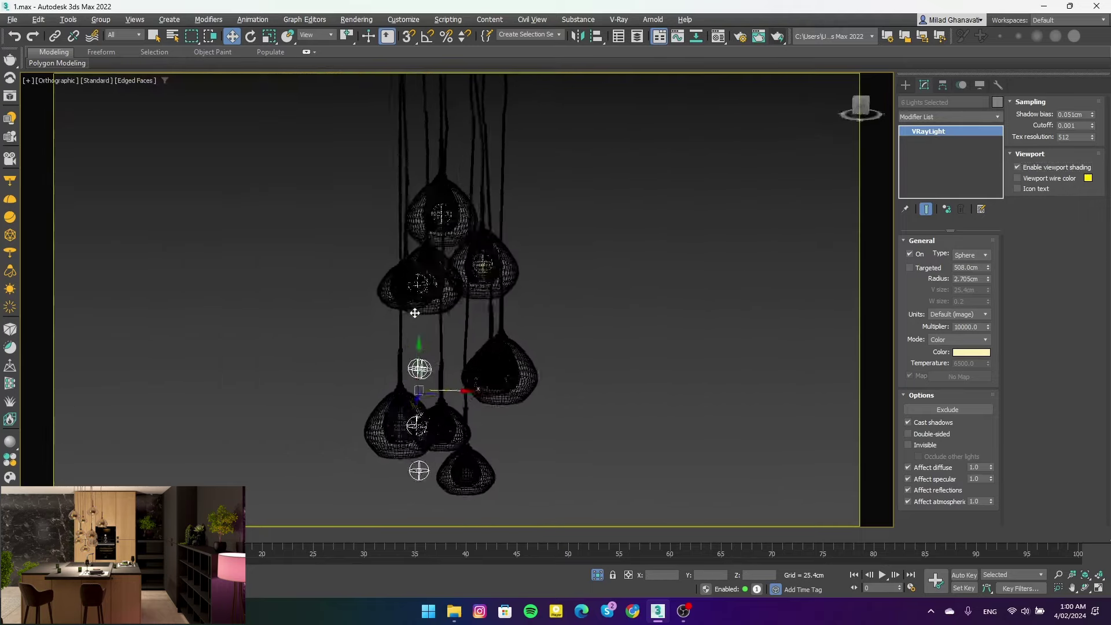
key("l")
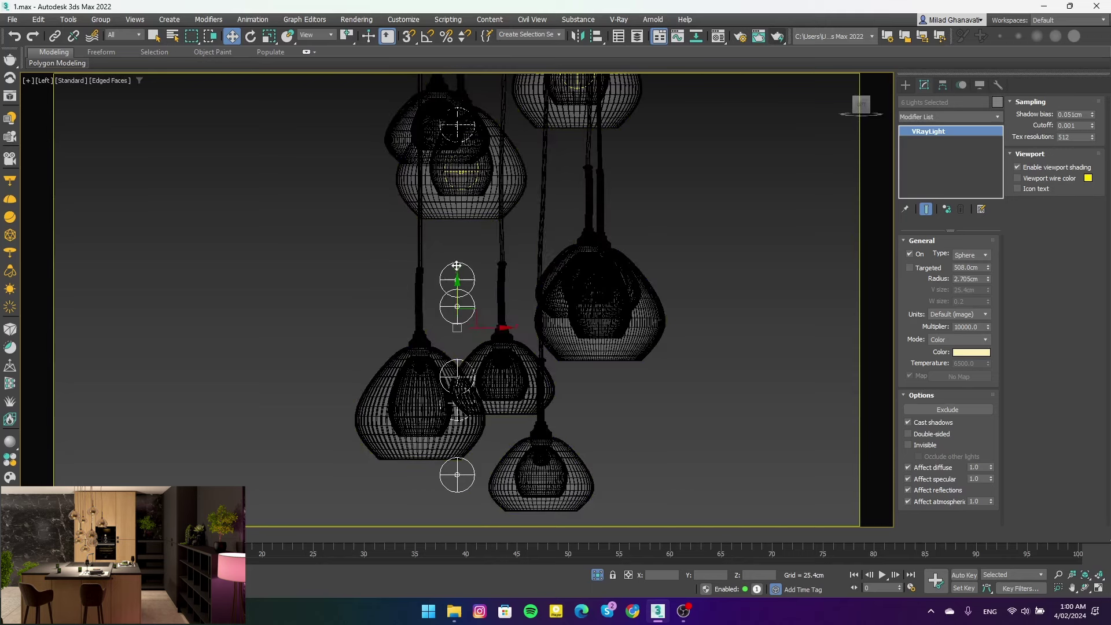
mouse_move(487, 328)
left_mouse_down()
mouse_move(466, 332)
mouse_move(578, 372)
left_mouse_up()
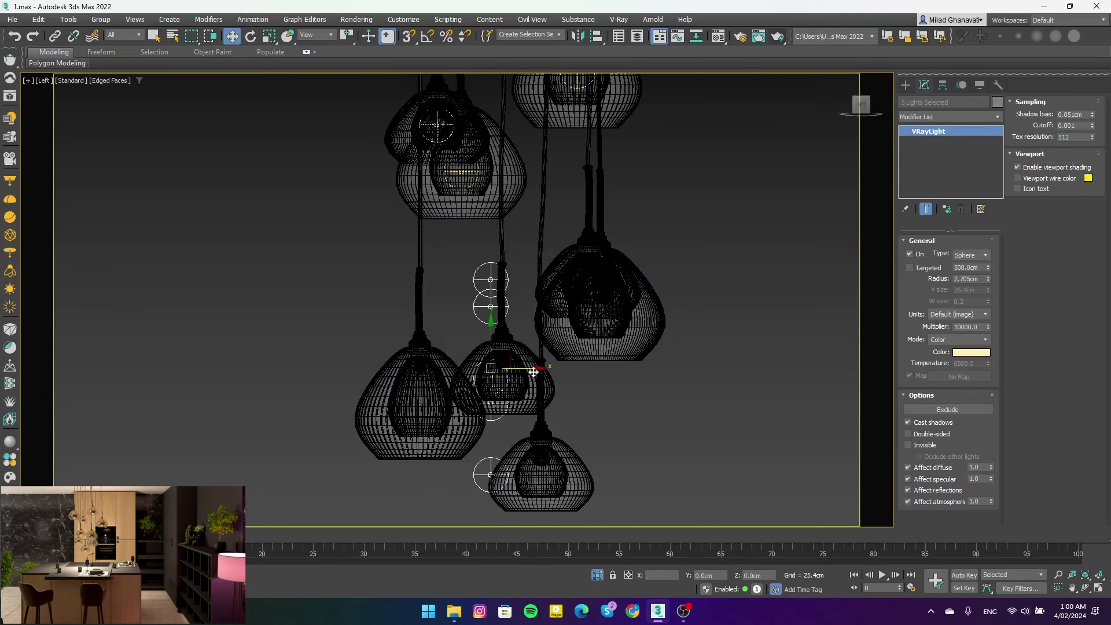
left_click_drag(607, 445, 512, 498, "alt")
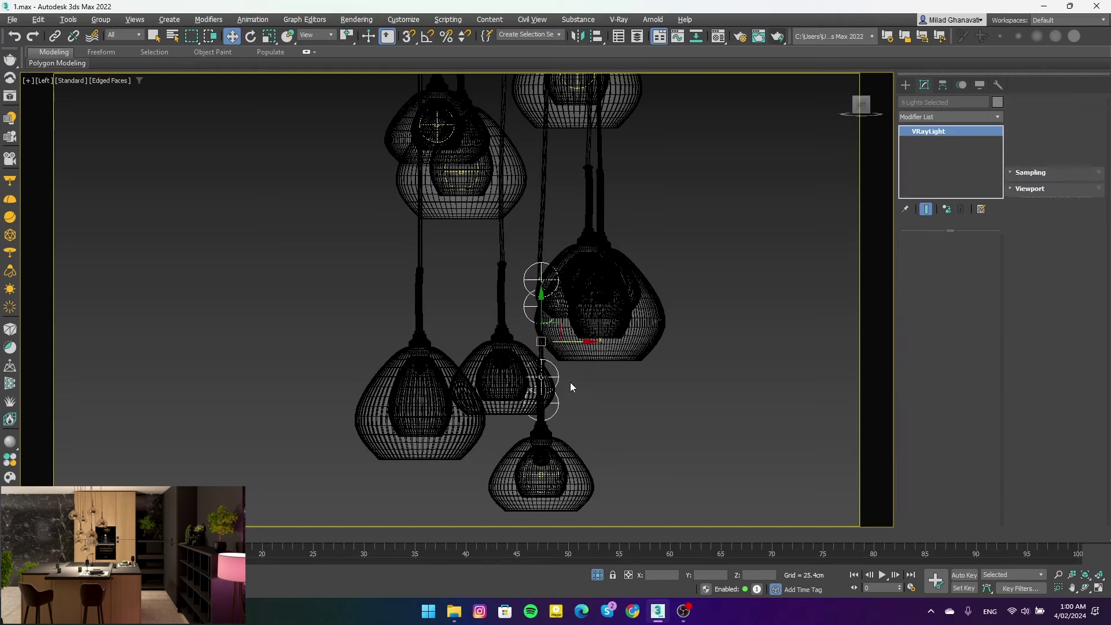
left_click_drag(569, 373, 453, 323)
left_click(507, 376, "alt")
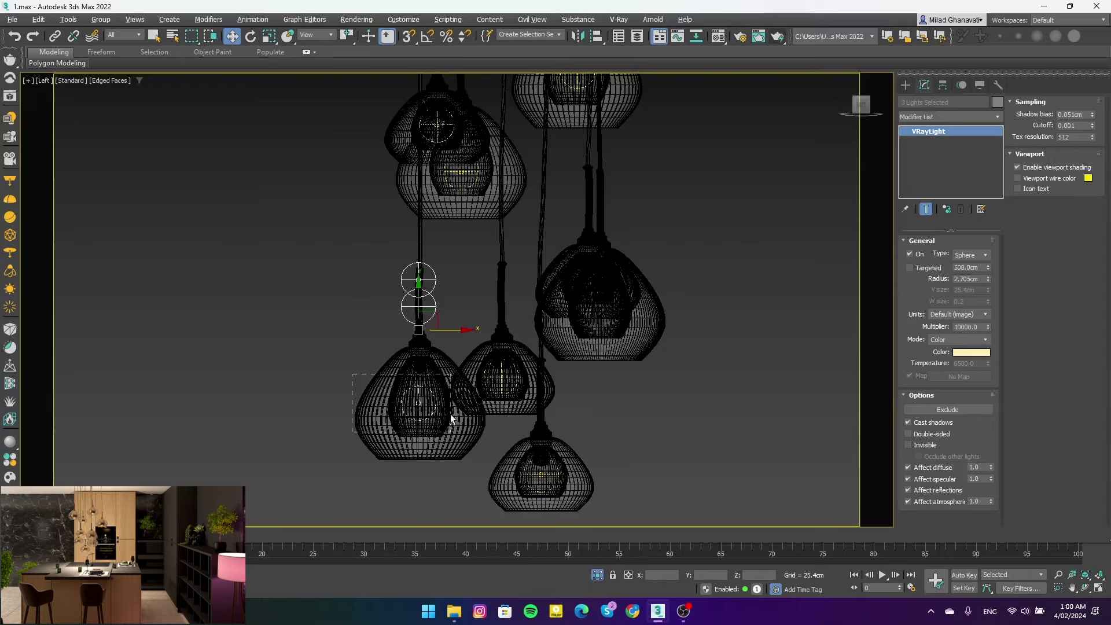
left_click_drag(452, 418, 451, 418, "alt")
left_click_drag(453, 321, 632, 284)
mouse_move(671, 322)
left_mouse_down("alt")
mouse_move(555, 338)
mouse_move(551, 324)
left_mouse_up("alt")
middle_click_drag(550, 324, 500, 304, "alt")
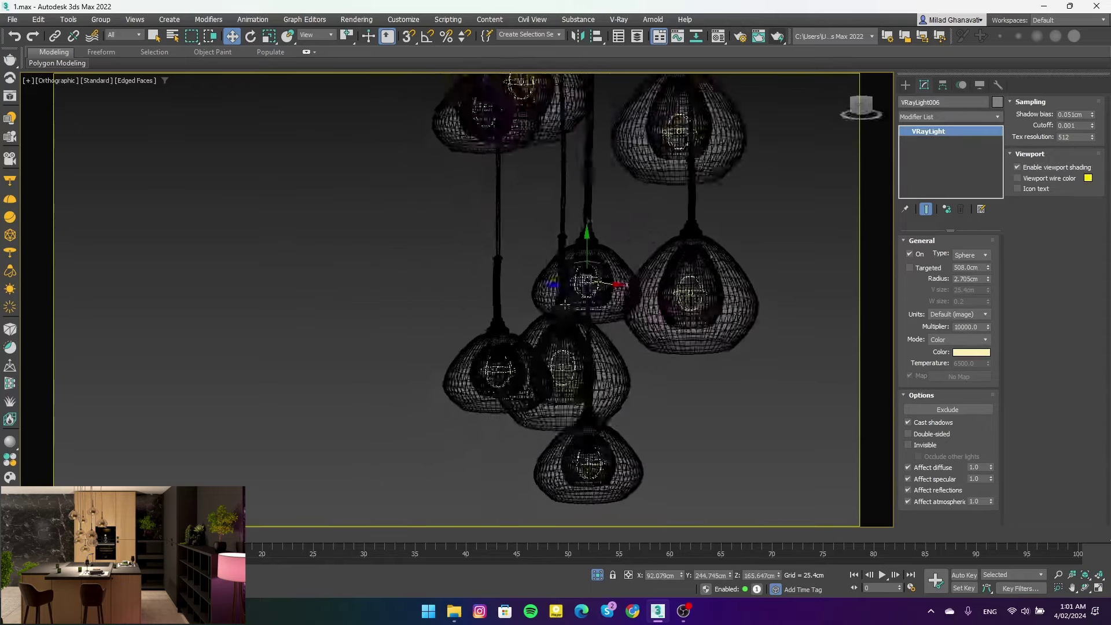
scroll(476, 293, "down", 3)
right_click(473, 319)
key("c")
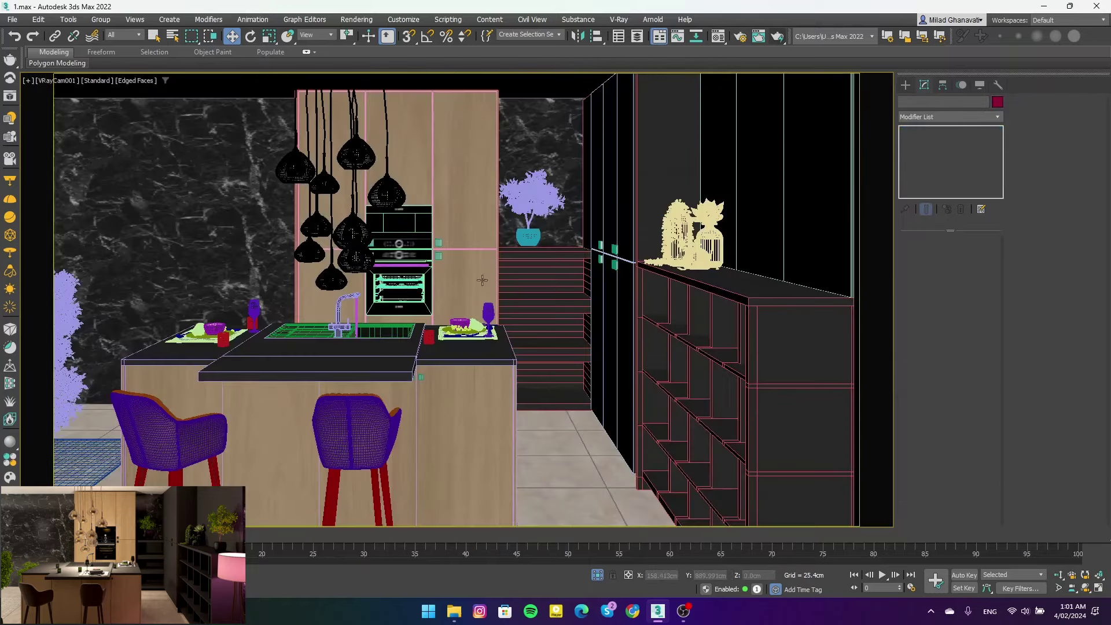
key("shift+q")
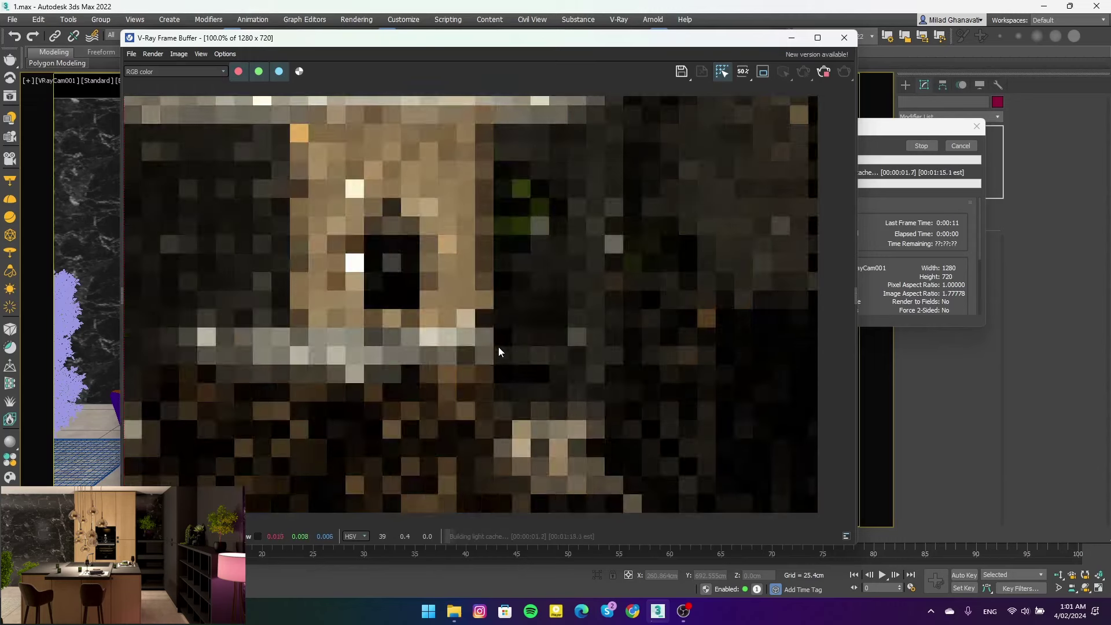
scroll(497, 346, "down", 2)
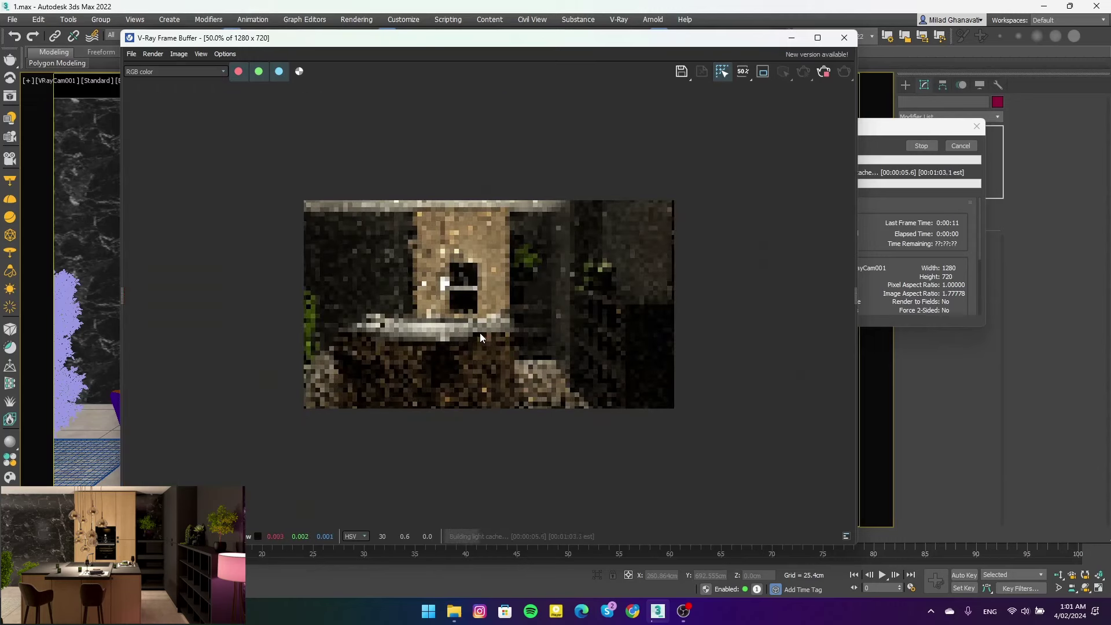
scroll(480, 332, "up", 2)
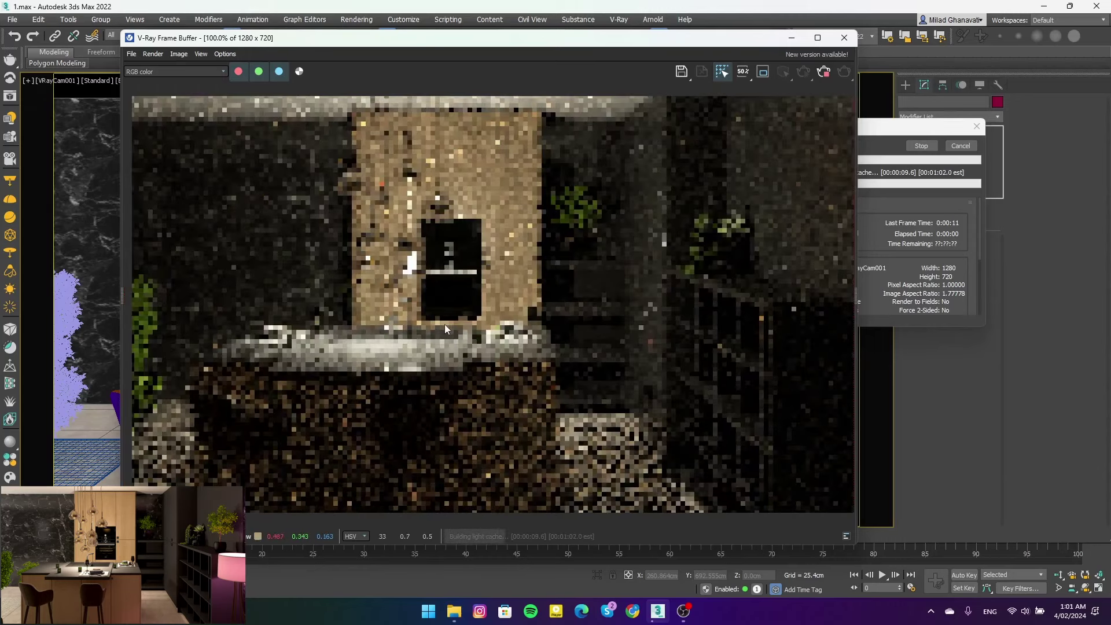
scroll(445, 327, "down", 2)
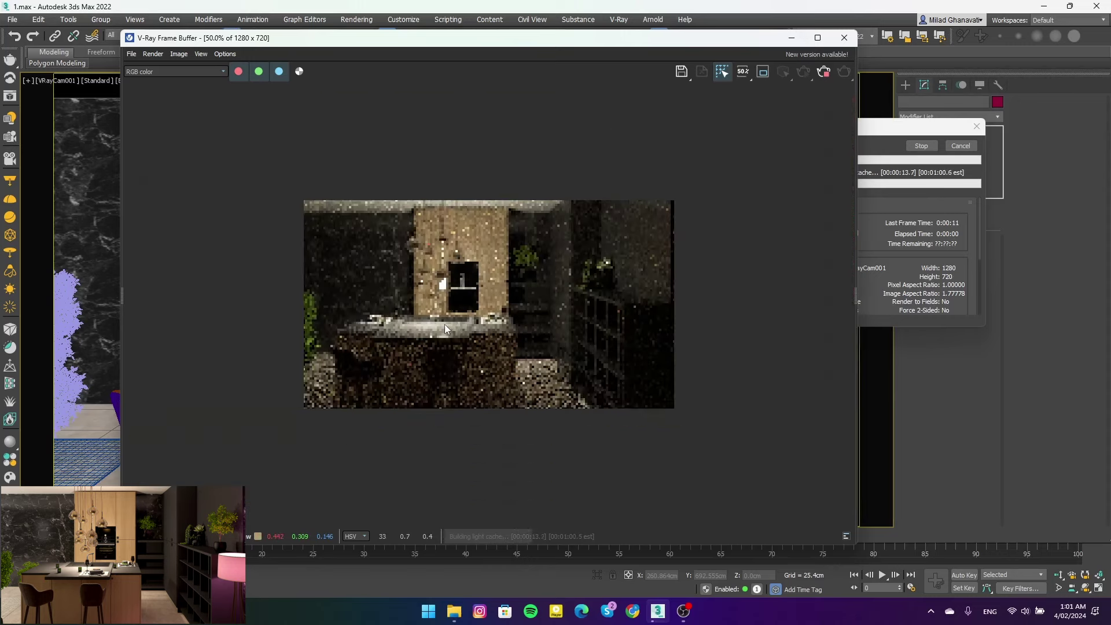
scroll(464, 307, "up", 2)
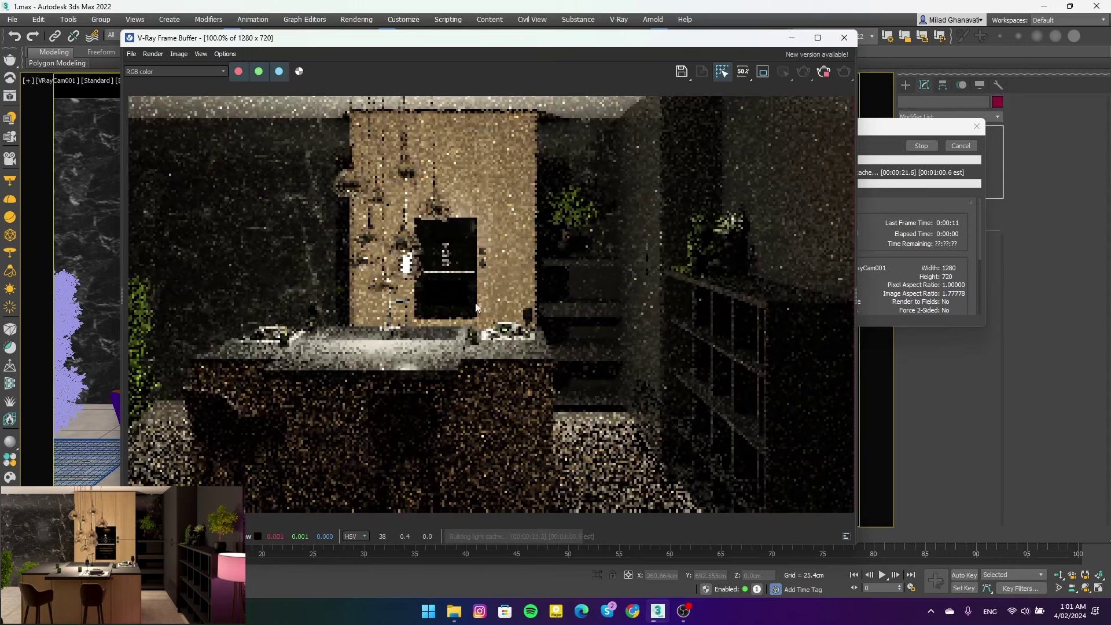
left_click(920, 146)
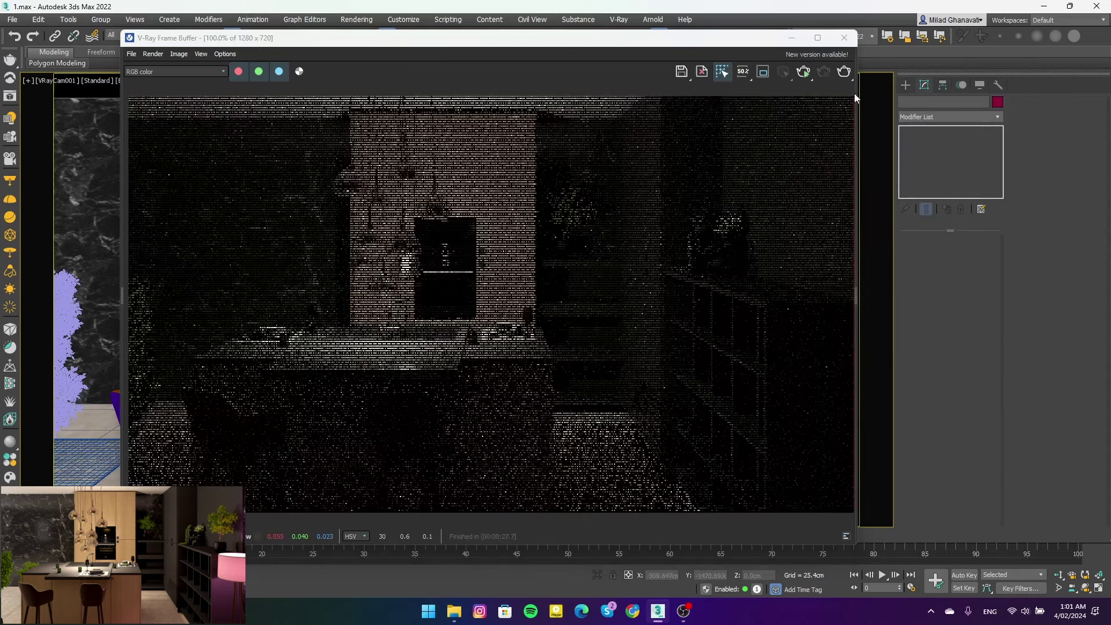
left_click(840, 41)
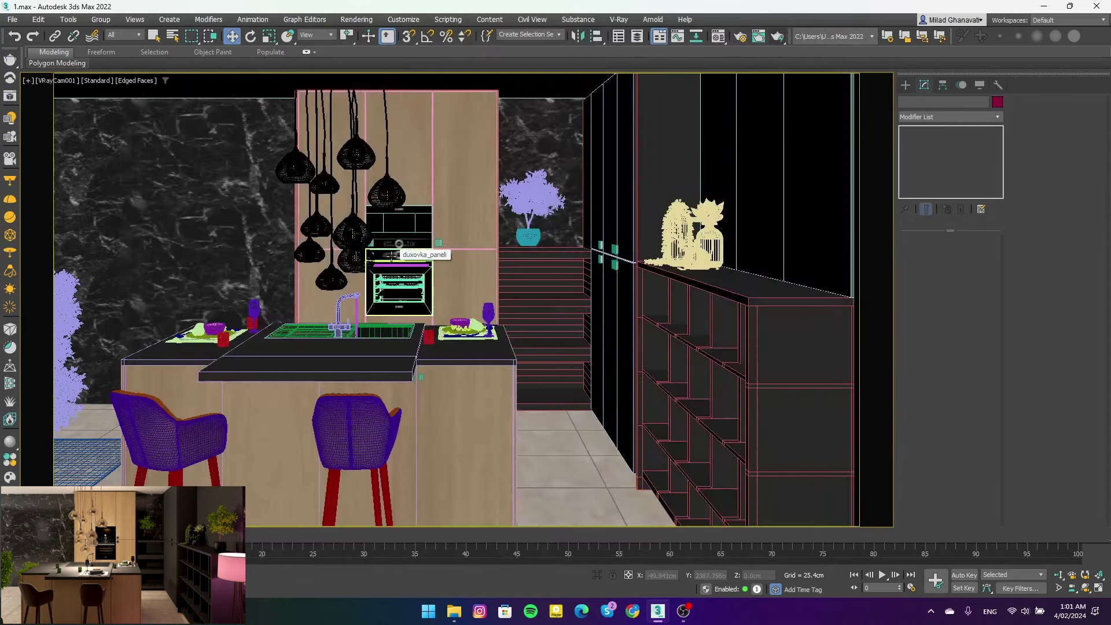
Select VRayLight002 and lower its colour's Blue value to 113 for a warmer yellow
key("shift+g")
left_click(385, 193)
key("shift+g")
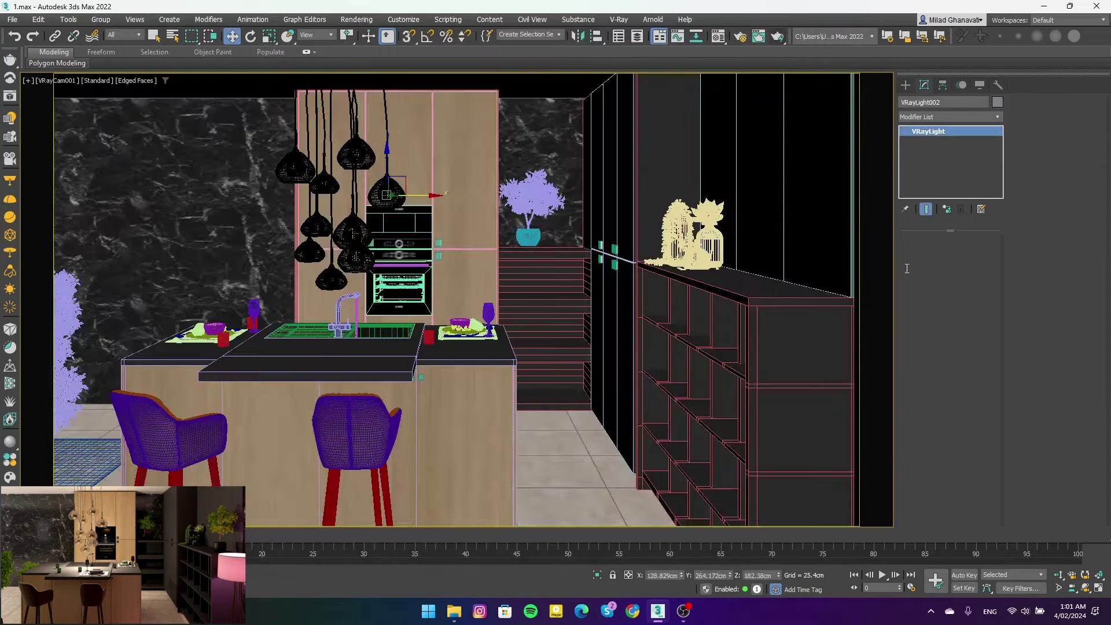
left_click(971, 352)
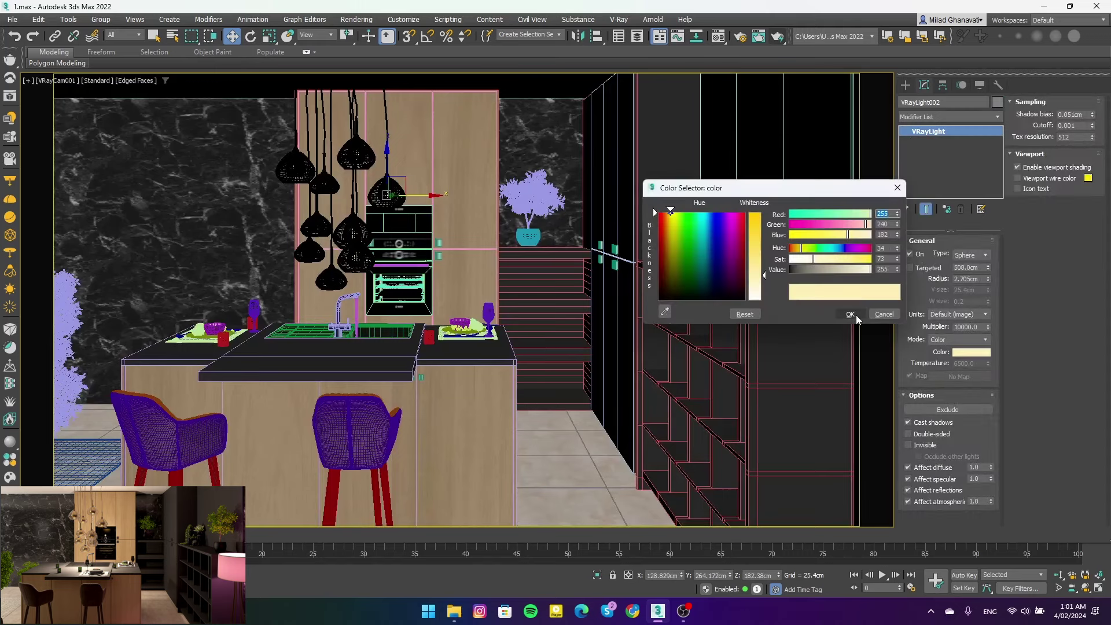
left_click_drag(819, 239, 826, 244)
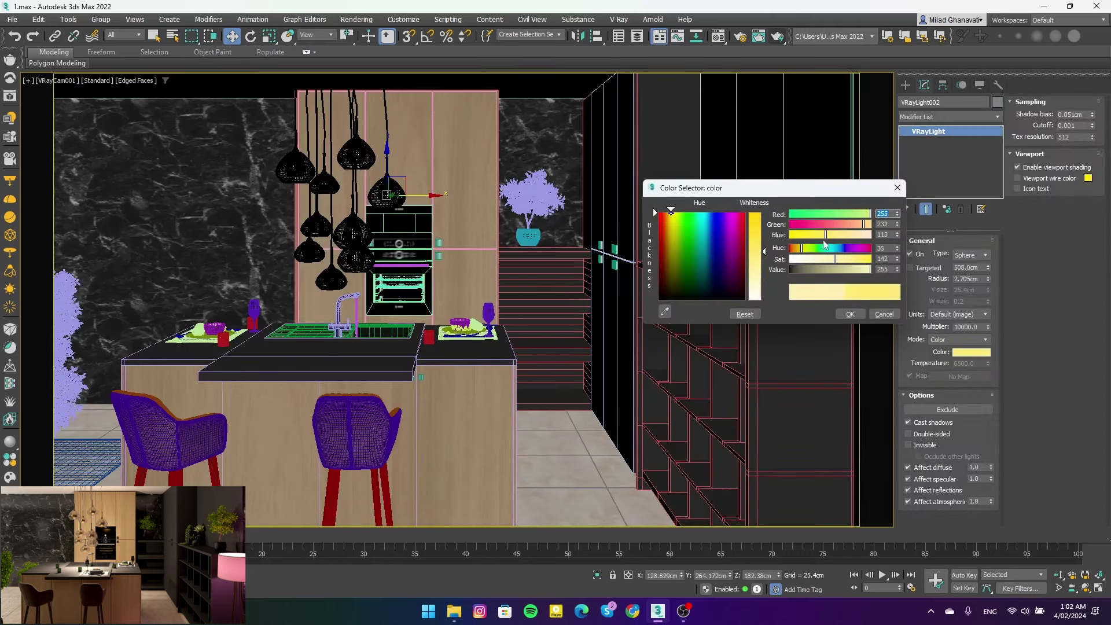
left_click(850, 314)
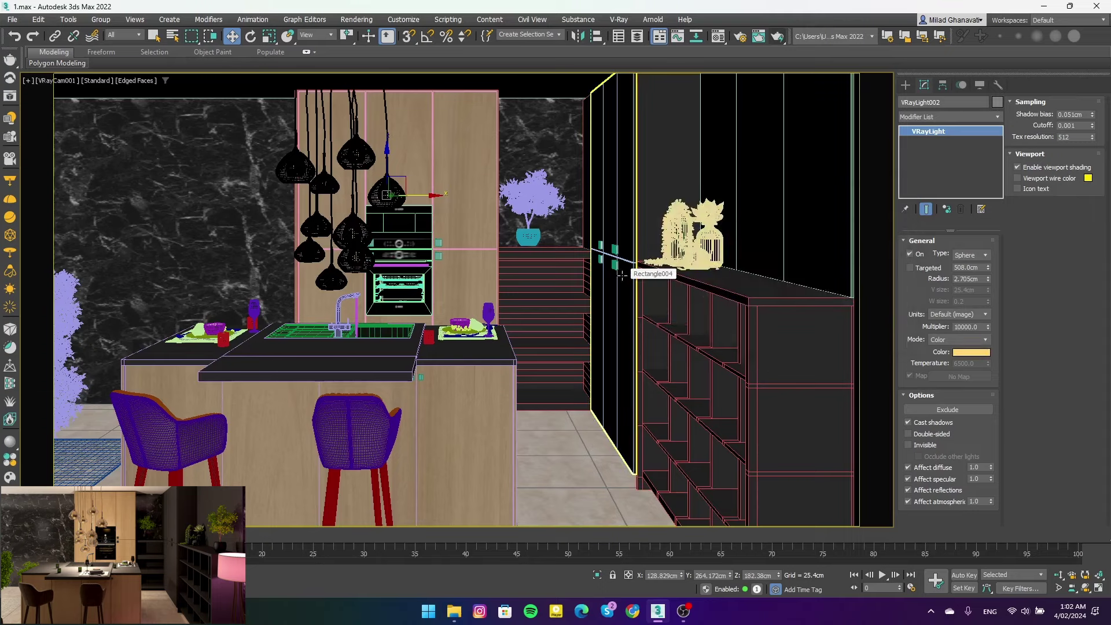
Run a Shift+Q test render with the warmer pendant light, then stop it and close the frame buffer
key("shift+q")
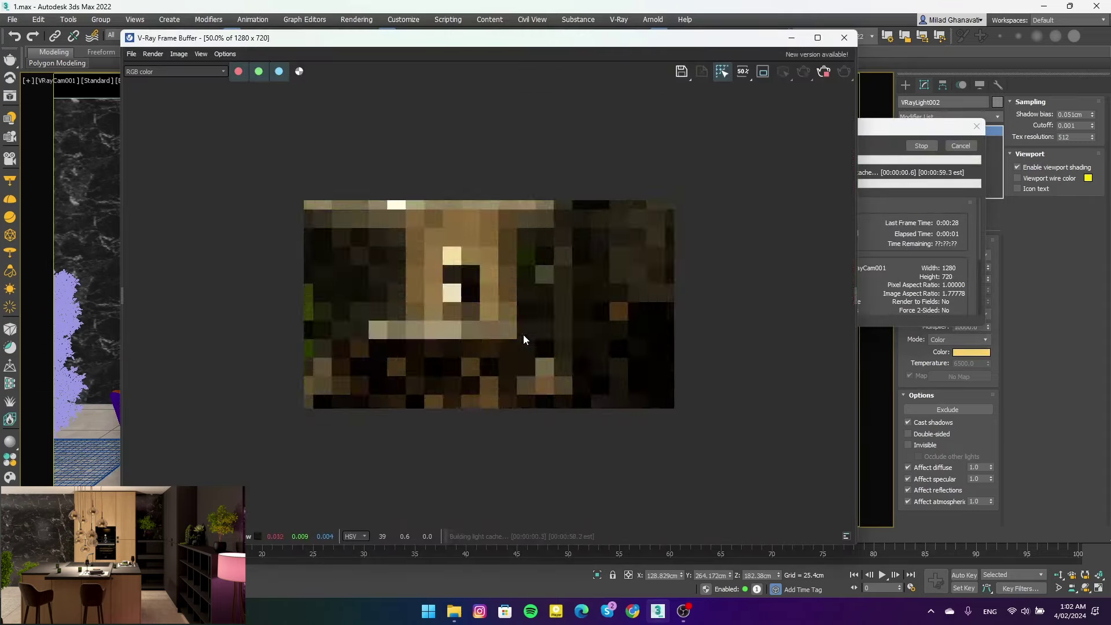
scroll(523, 334, "down", 2)
scroll(468, 335, "up", 2)
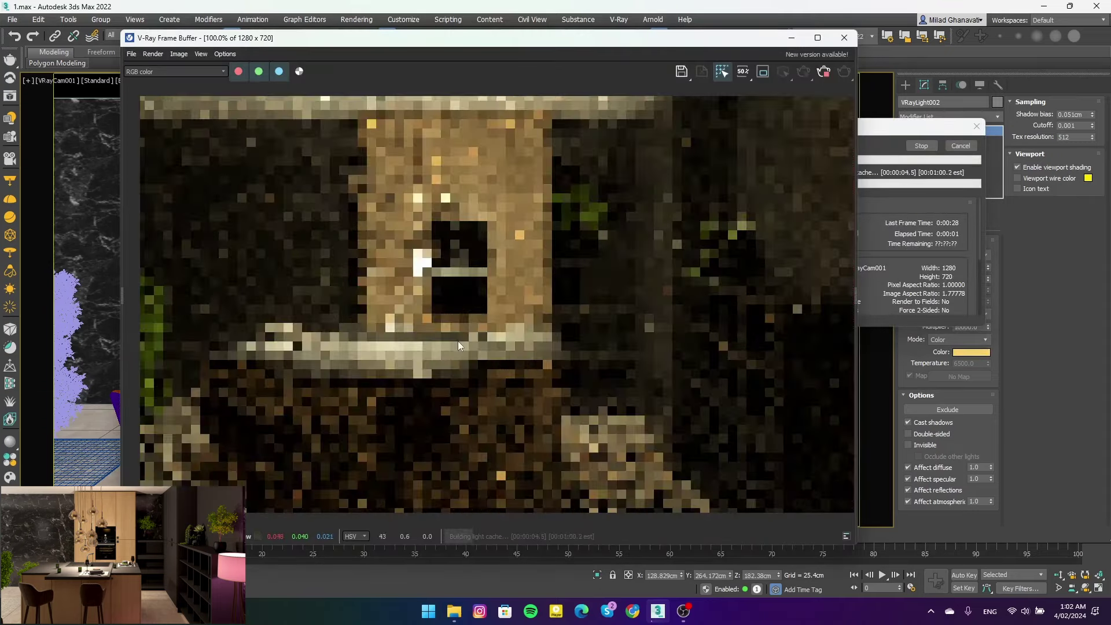
scroll(463, 345, "down", 2)
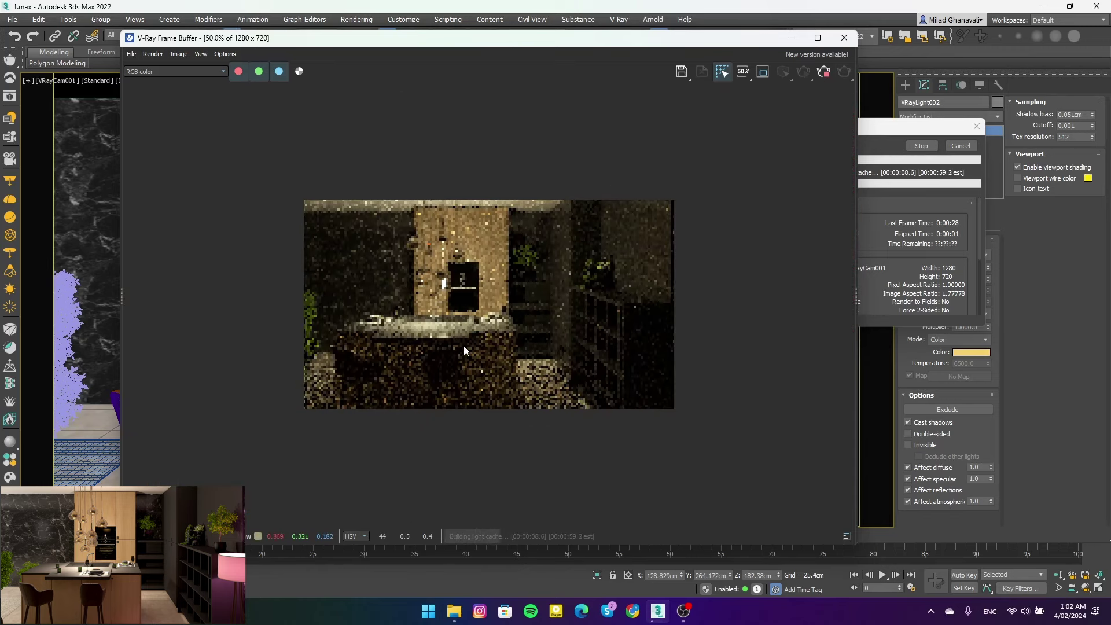
scroll(463, 346, "up", 2)
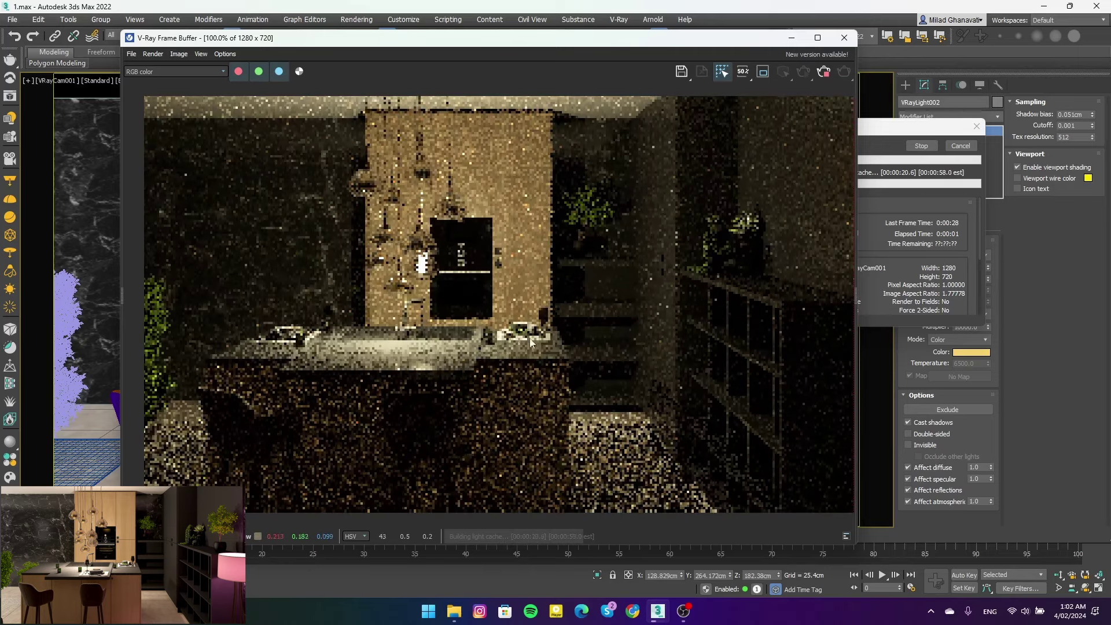
left_click(921, 146)
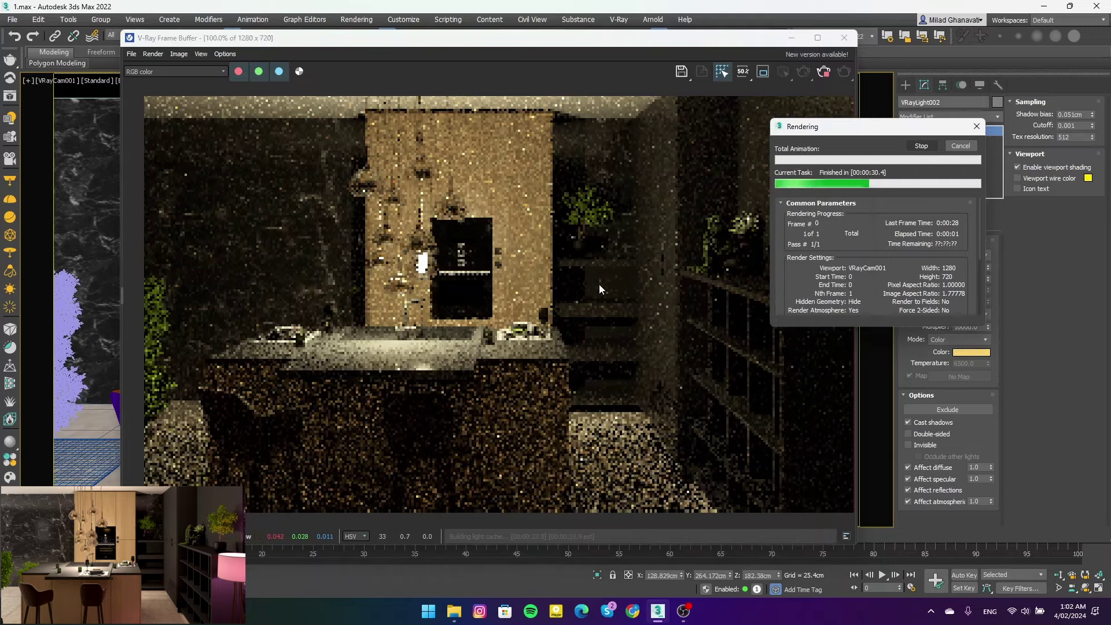
left_click(844, 38)
With geometry hidden, select the small bulb sphere lights and switch them On
key("shift+g")
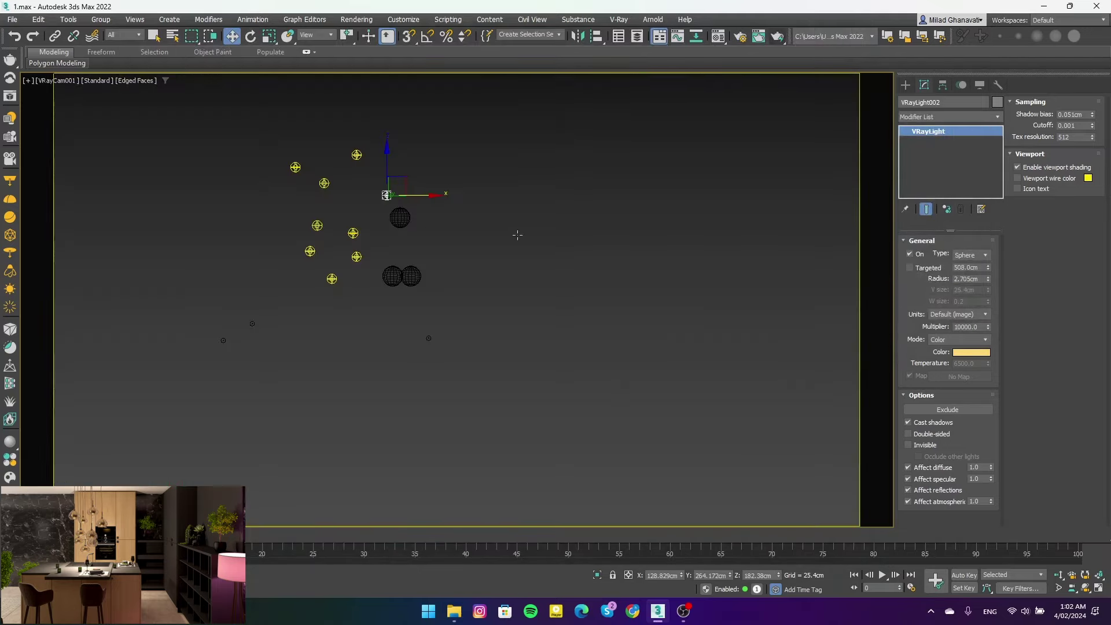
left_click(433, 223)
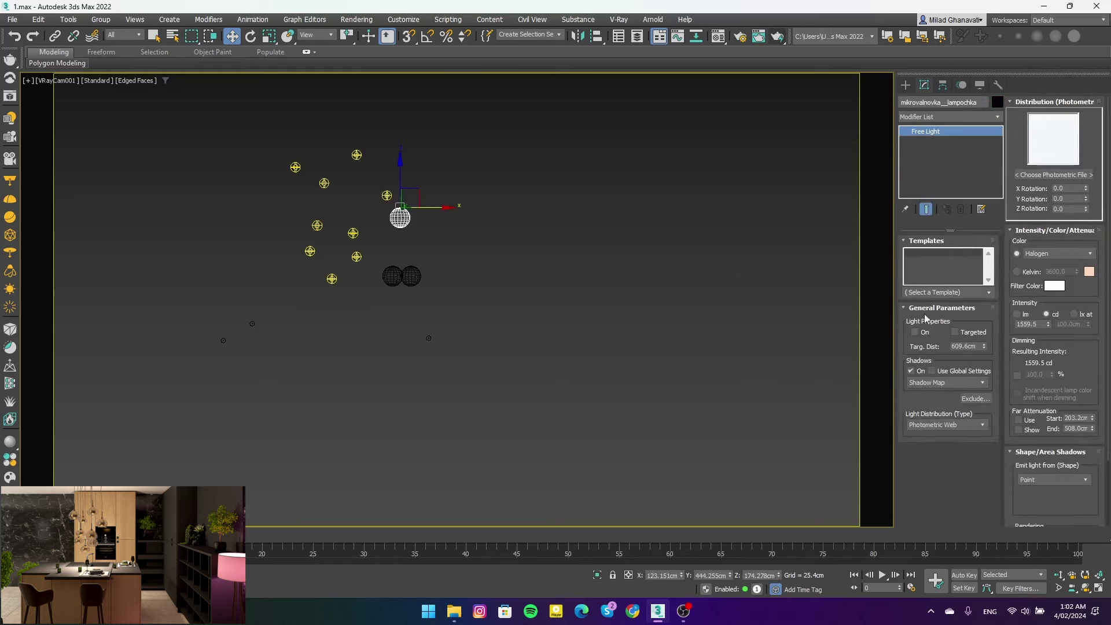
mouse_move(453, 296)
left_mouse_down()
mouse_move(440, 320)
mouse_move(501, 361)
left_mouse_up()
left_click(910, 254)
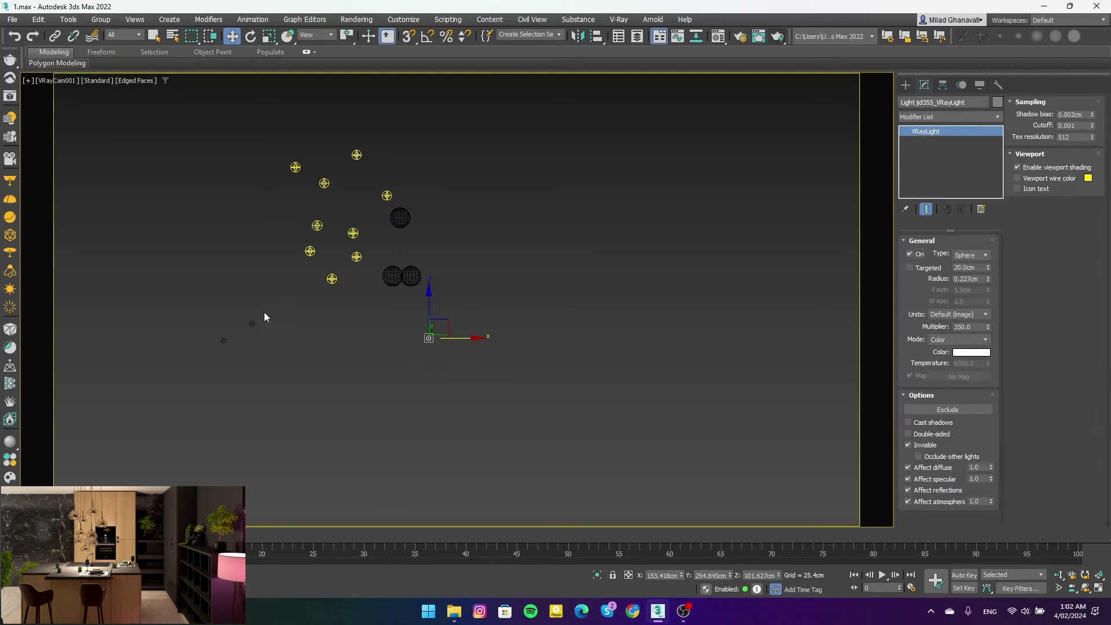
key("ctrl+z")
key("ctrl+z")
key("ctrl+z")
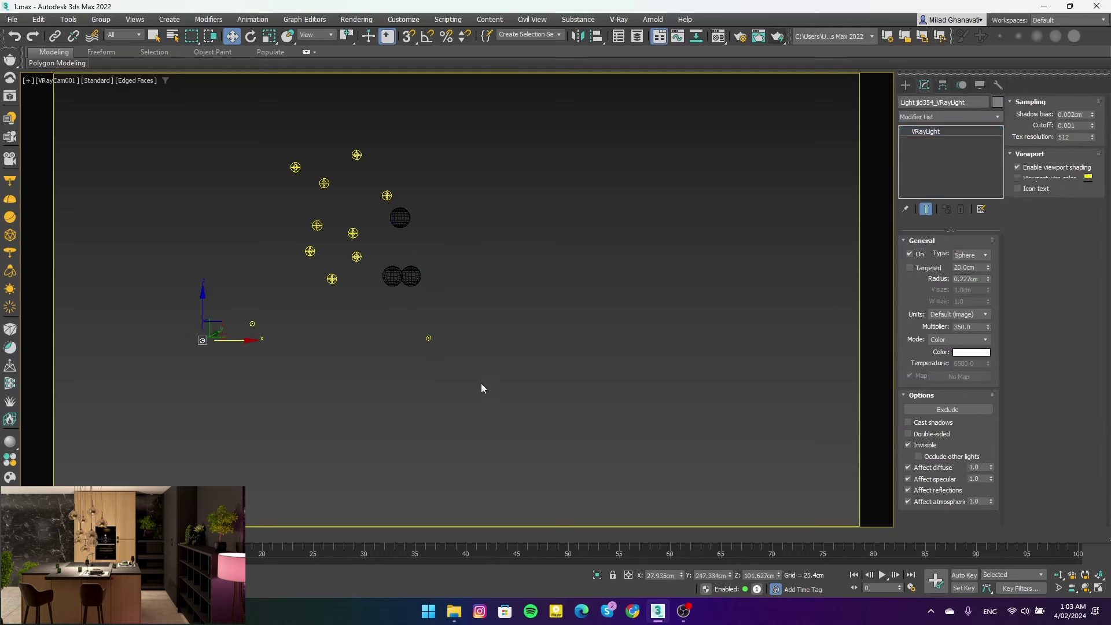
key("ctrl+z")
key("ctrl+y")
key("ctrl+y")
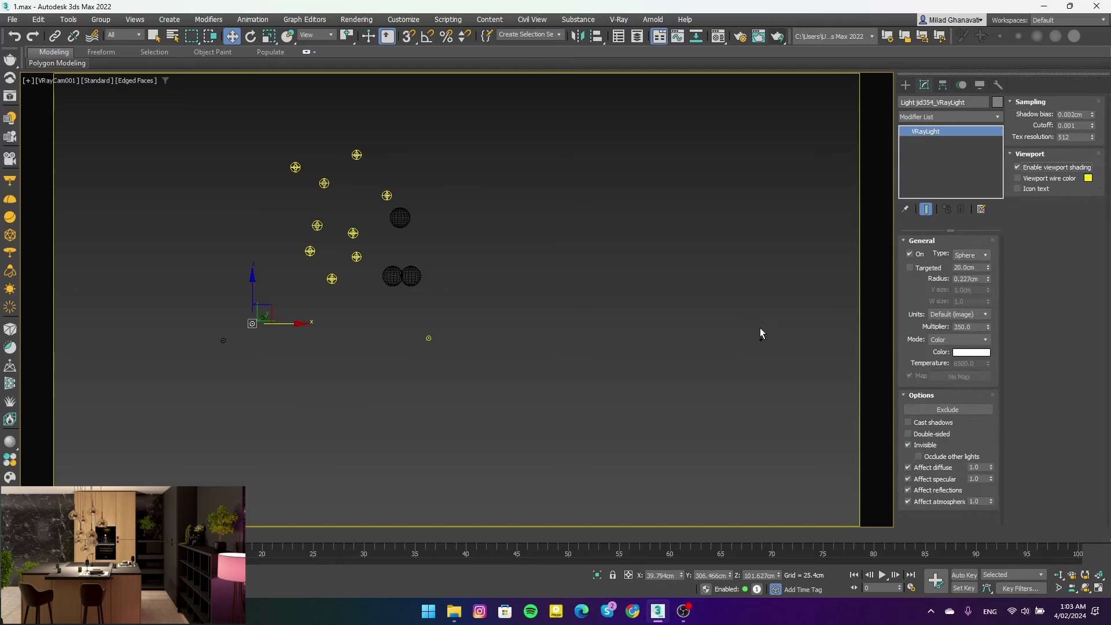
left_click(755, 302)
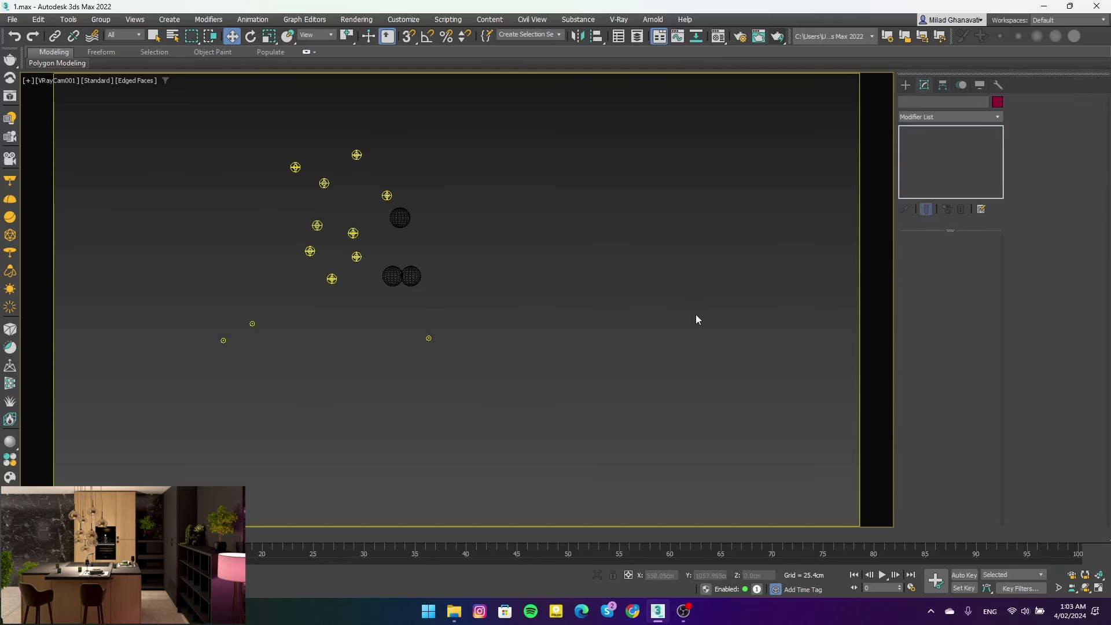
Check the plane light in Perspective view, then return to VRayCam001 and unhide all geometry
key("p")
scroll(623, 346, "down", 3)
left_click(373, 330)
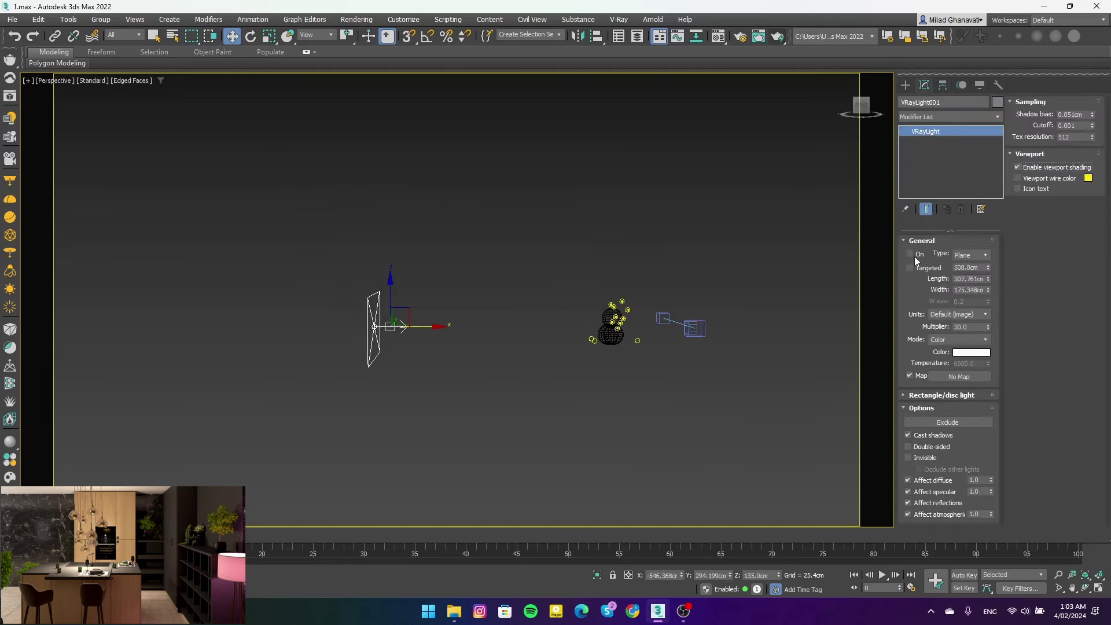
left_click(738, 274)
scroll(669, 319, "up", 5)
key("v")
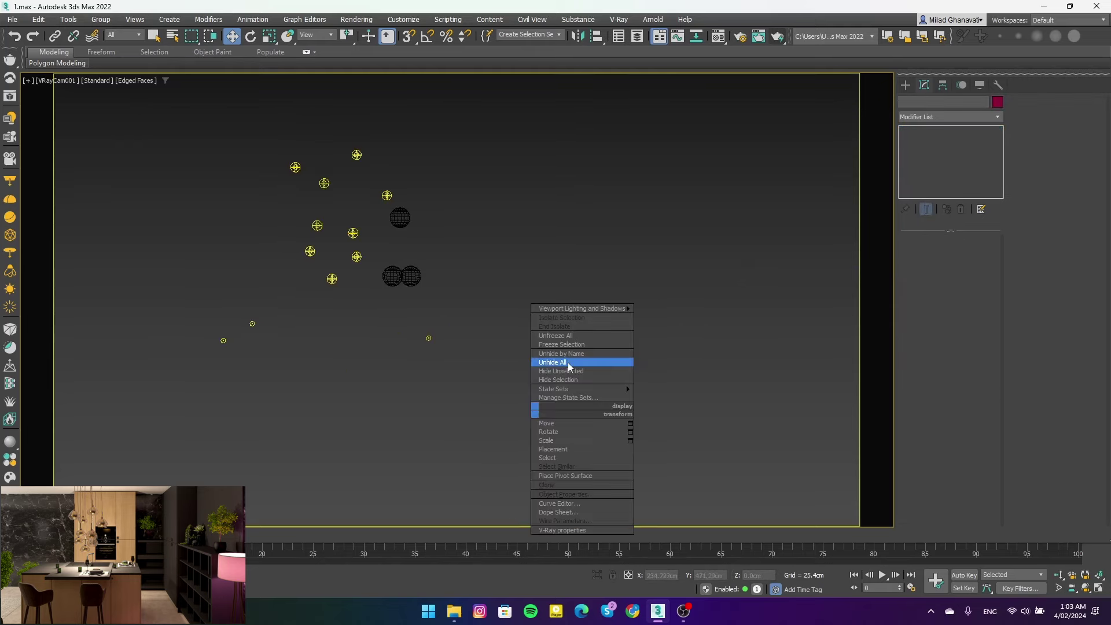
left_click(554, 357)
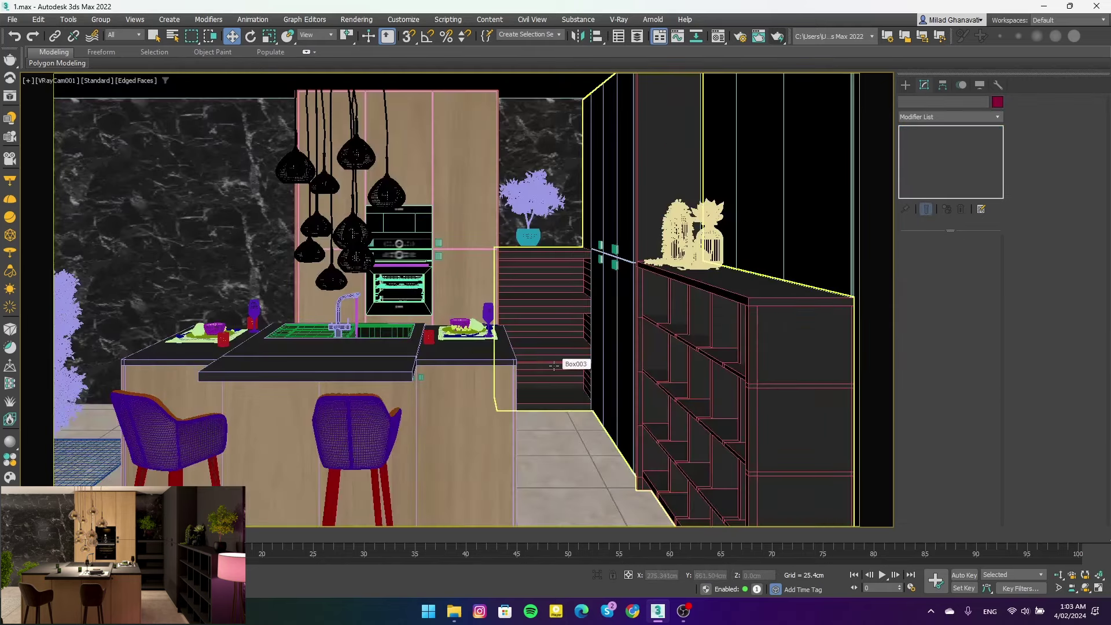
Start a Shift+Q test render and zoom in and out to inspect it in the frame buffer
key("shift+q")
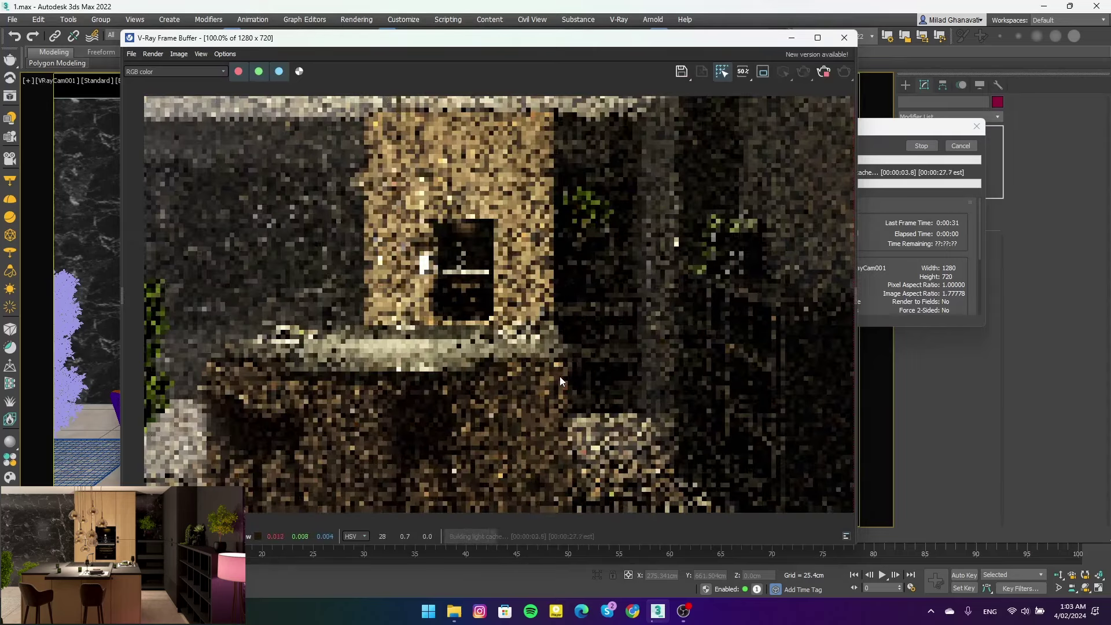
scroll(542, 363, "down", 2)
scroll(531, 355, "down", 1)
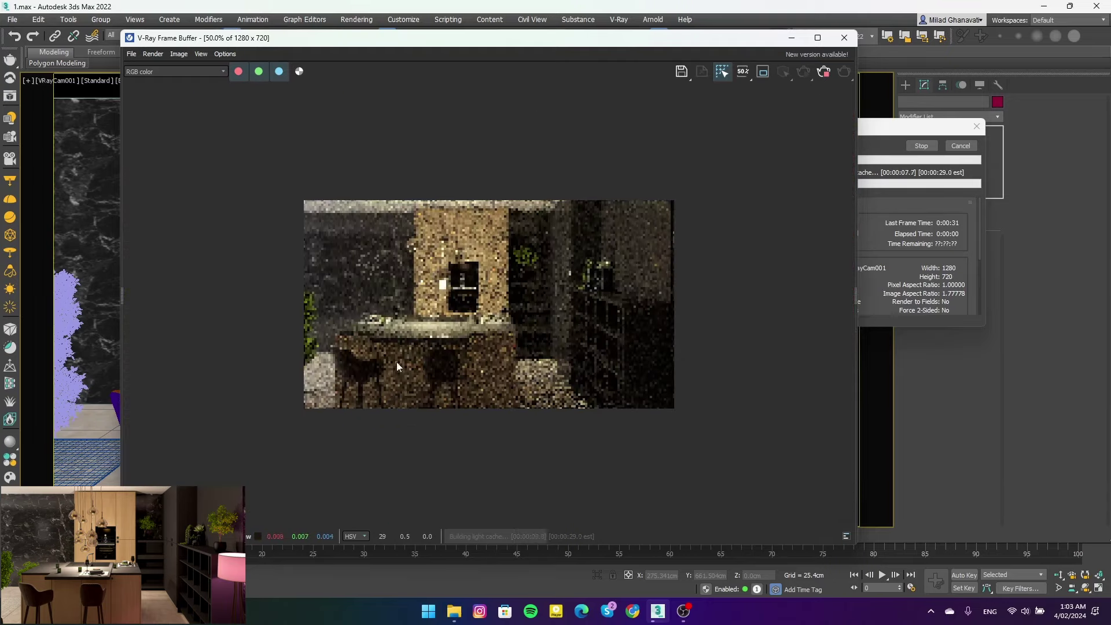
scroll(382, 362, "up", 2)
scroll(376, 363, "down", 2)
scroll(375, 363, "up", 2)
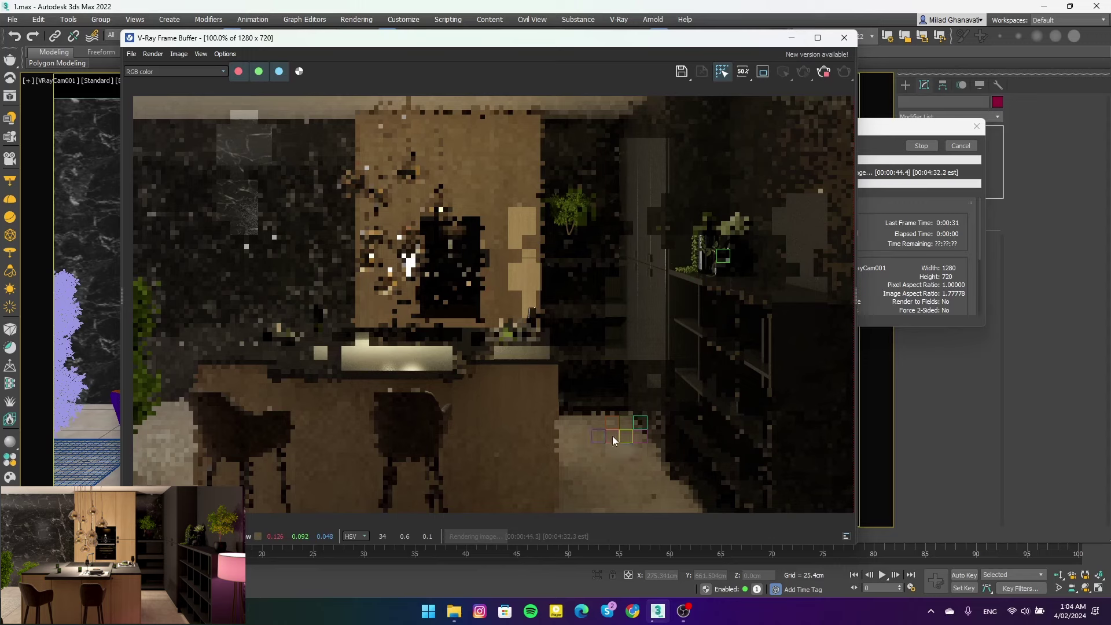
scroll(634, 426, "up", 1)
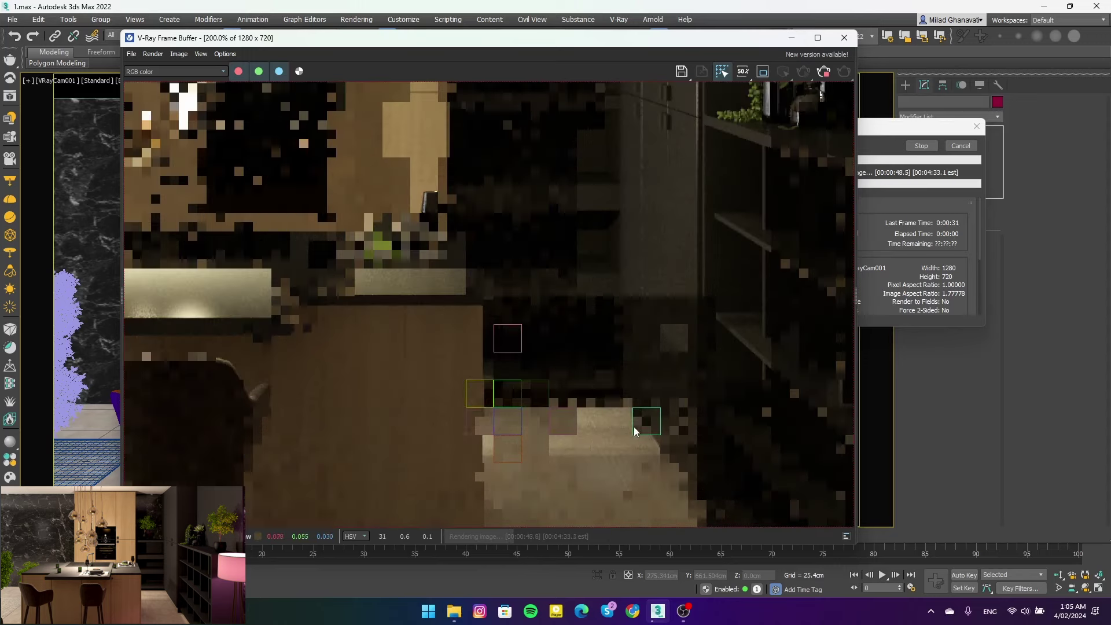
scroll(623, 434, "up", 1)
scroll(612, 428, "down", 1)
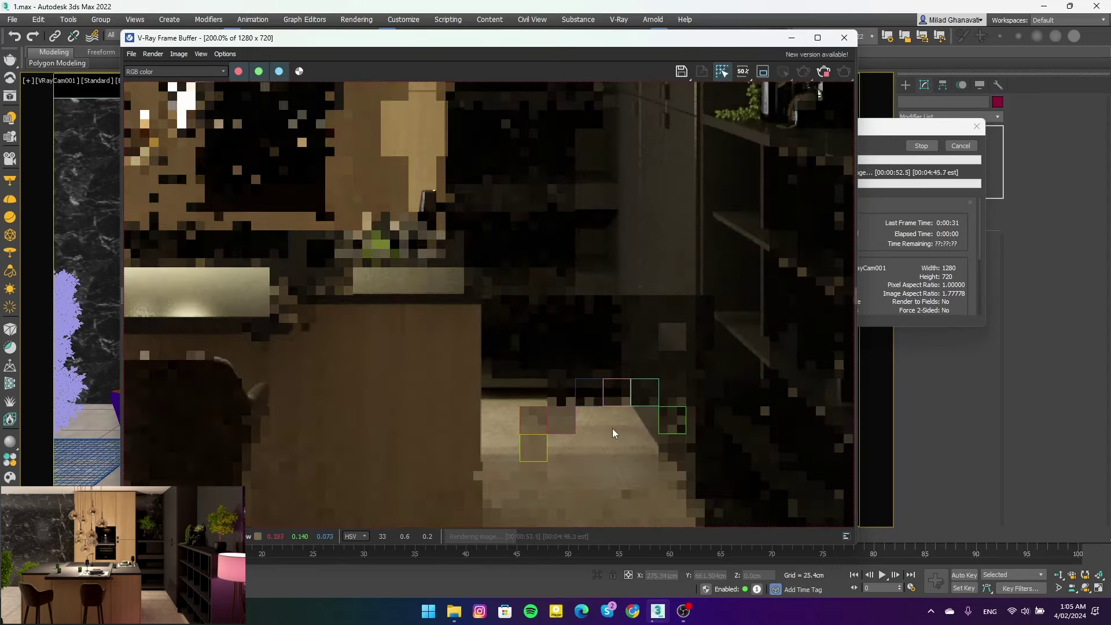
scroll(579, 419, "up", 1)
scroll(492, 428, "down", 1)
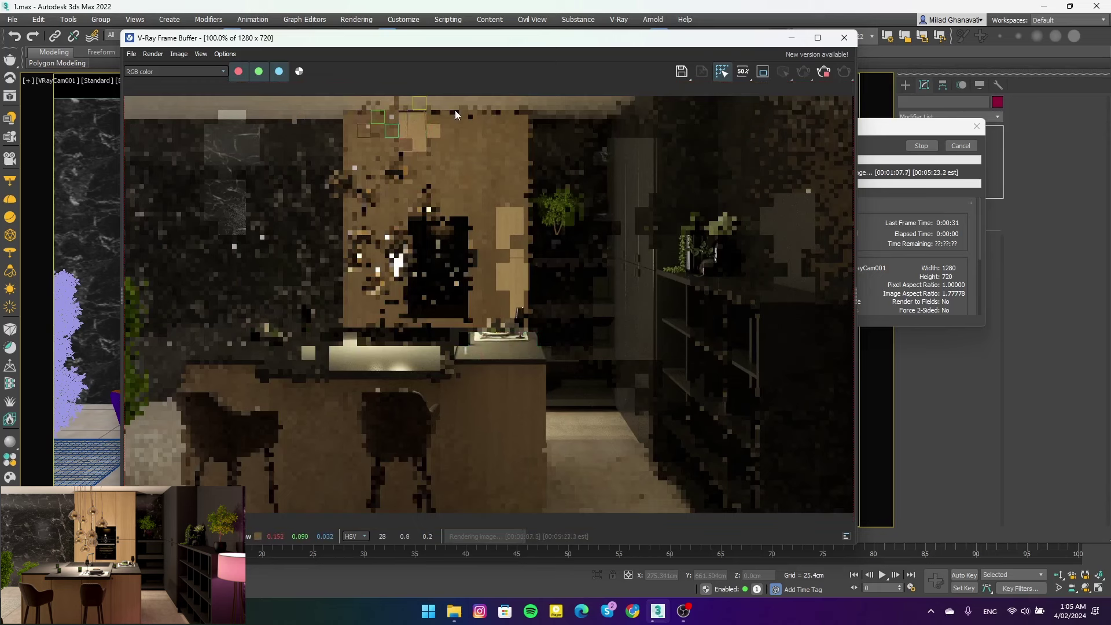
scroll(387, 343, "up", 1)
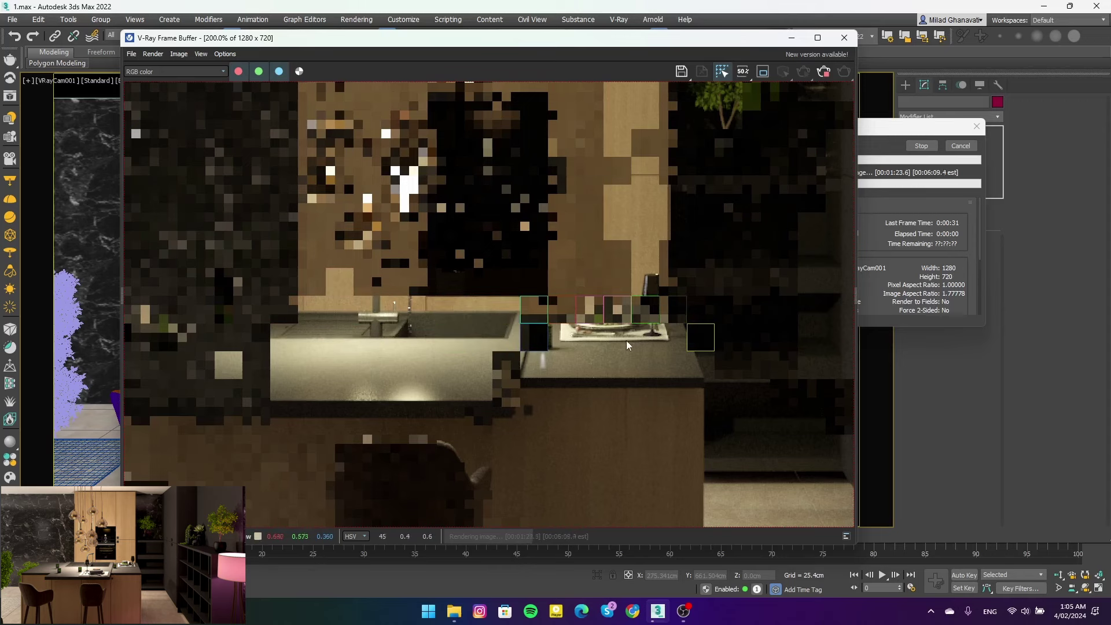
scroll(326, 369, "down", 2)
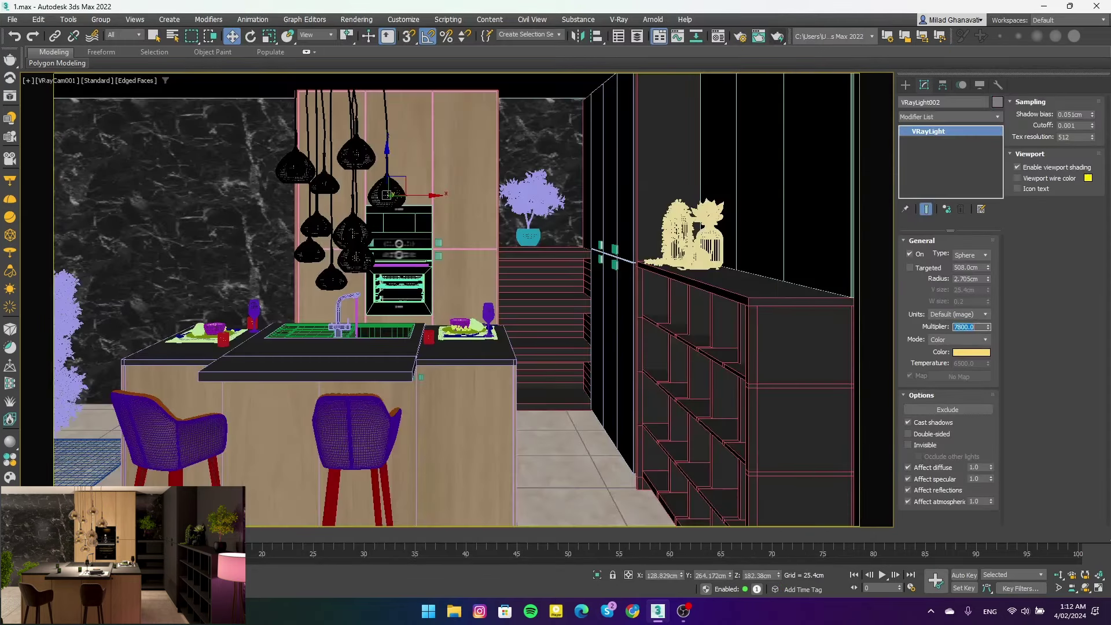
Lower VRayLight002's colour saturation and shift its hue toward a paler peach tone
left_click(972, 352)
left_click_drag(890, 279, 885, 276)
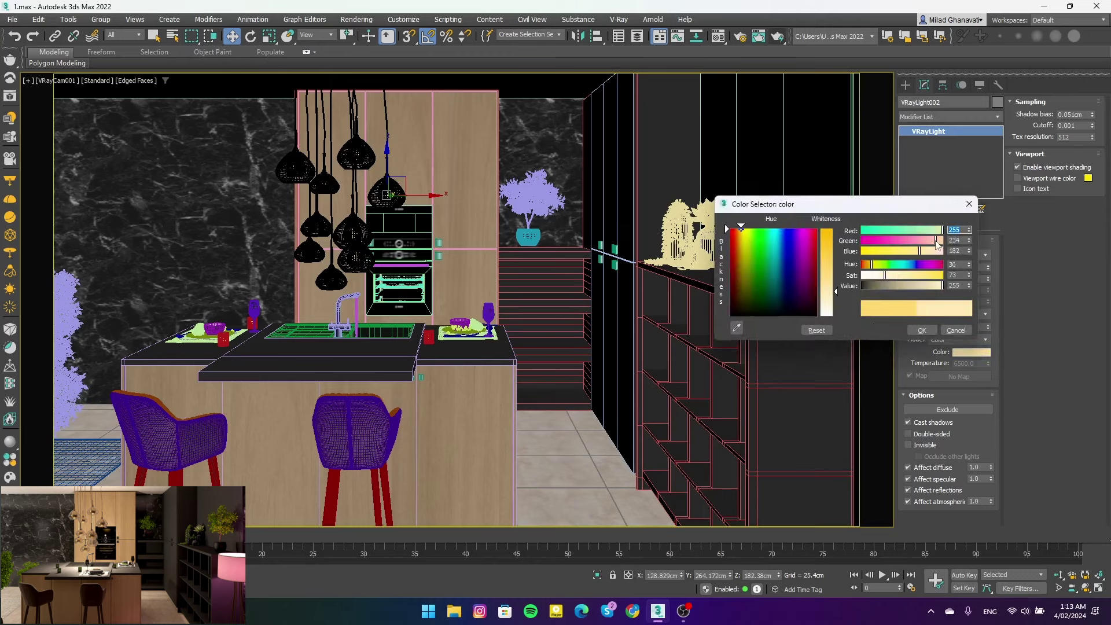
left_click(971, 266)
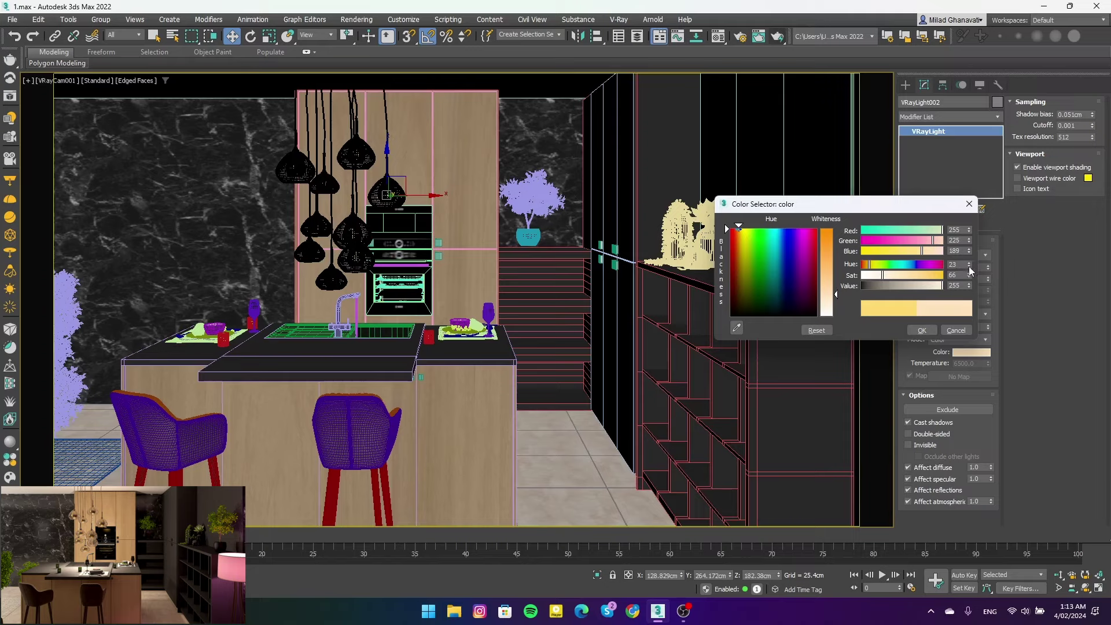
left_click(923, 330)
Run a test render with the new light colour, then stop it and close the frame buffer
key("shift+q")
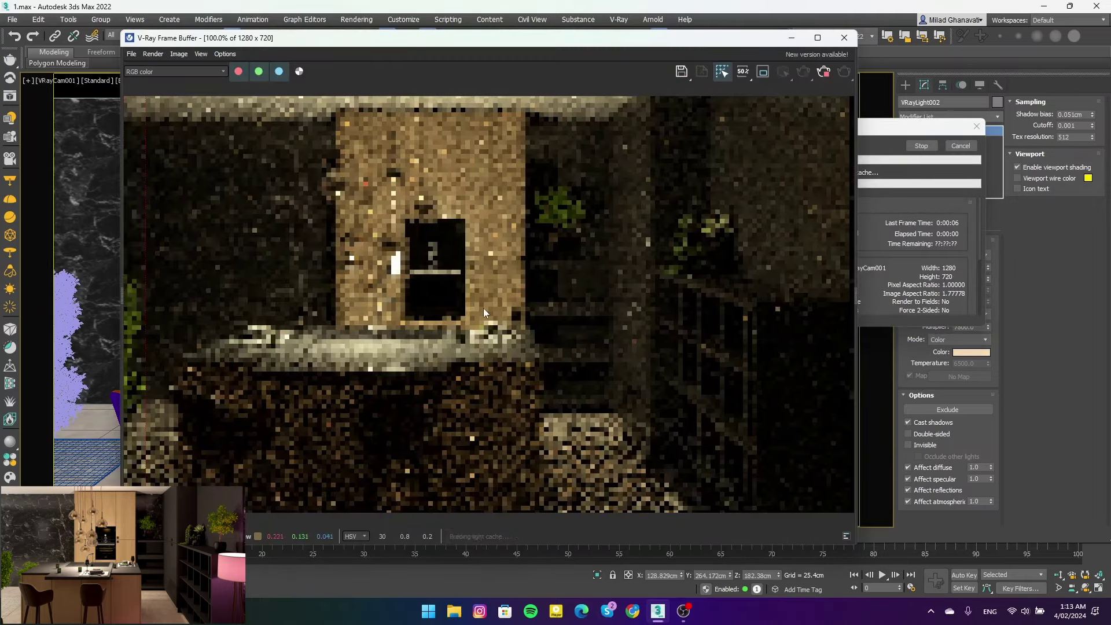
scroll(483, 308, "down", 2)
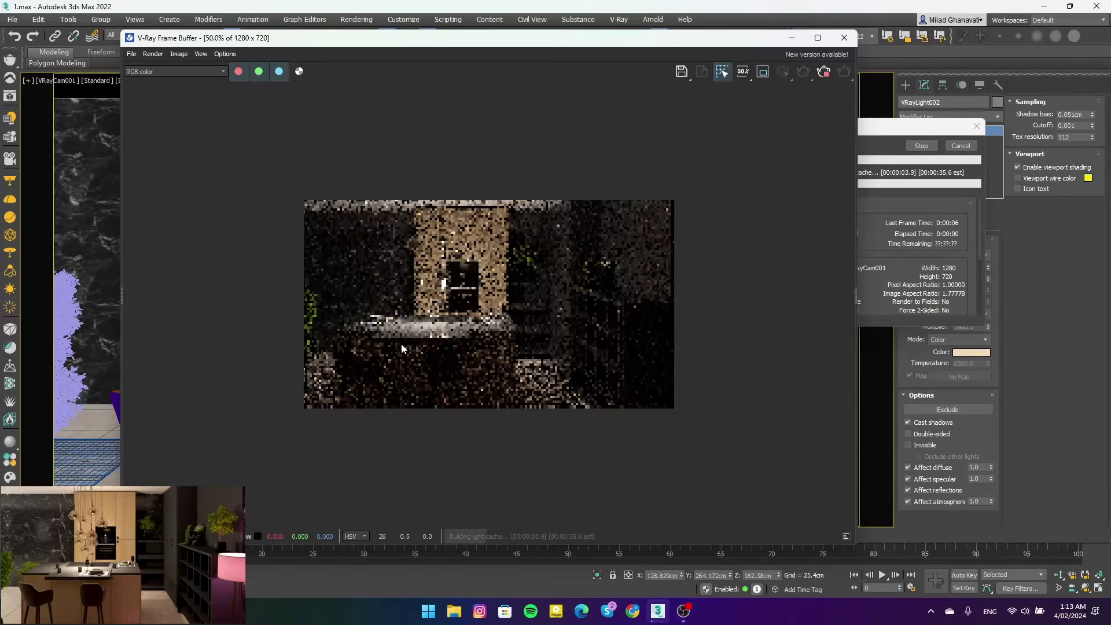
scroll(402, 346, "up", 2)
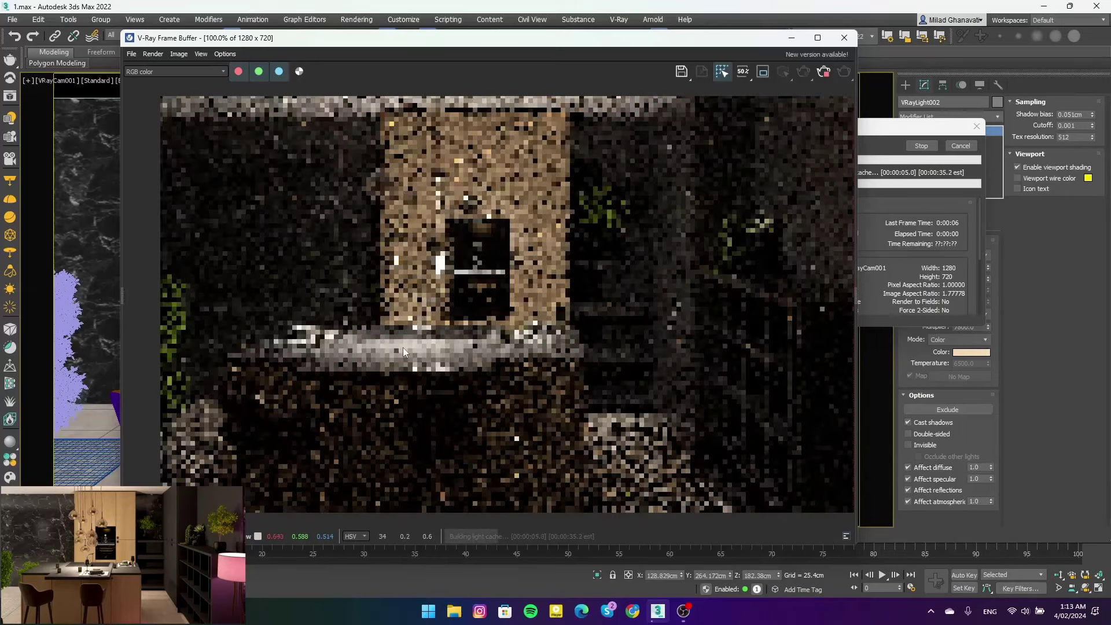
left_click(915, 151)
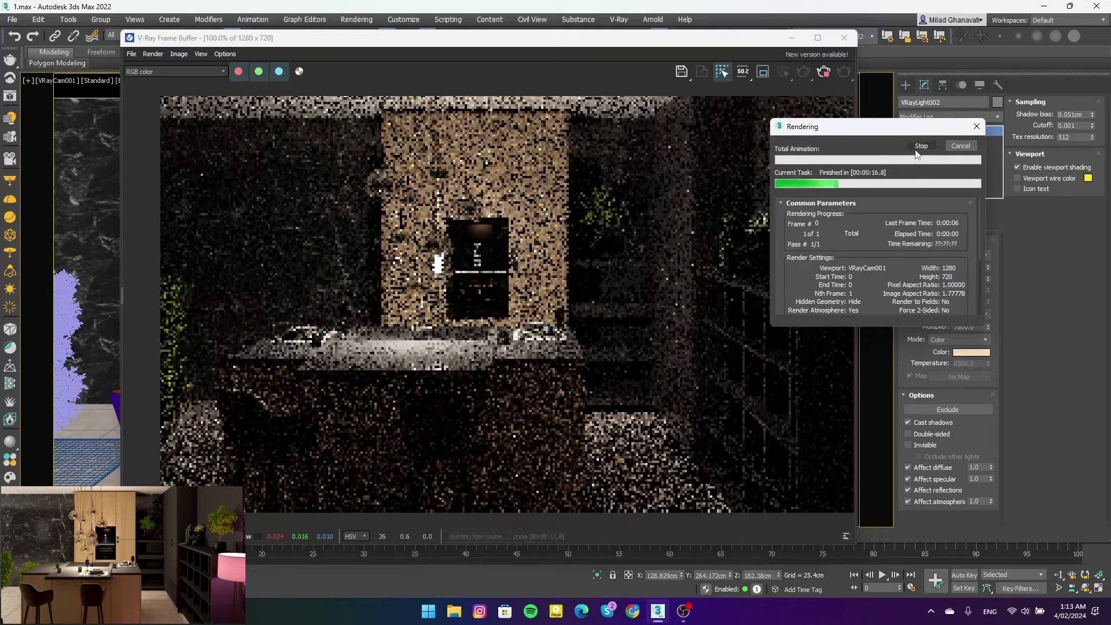
left_click(918, 147)
left_click(843, 38)
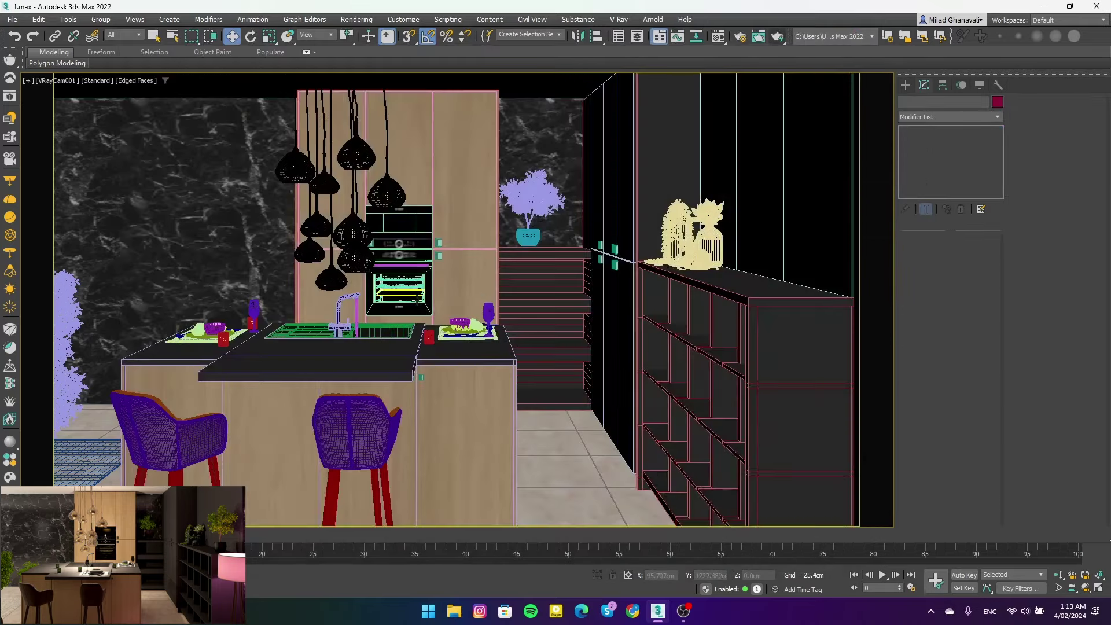
In Perspective with geometry hidden, reselect the sphere light to recheck its colour, then restore geometry
key("p")
scroll(430, 252, "up", 2)
key("shift+g")
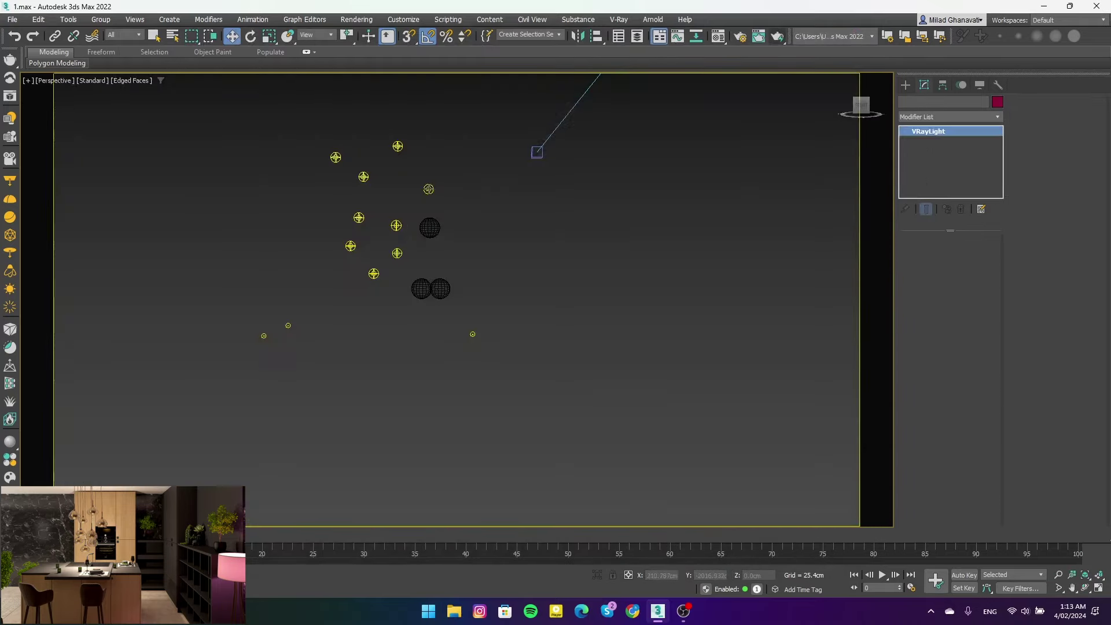
left_click(428, 188)
left_click(972, 352)
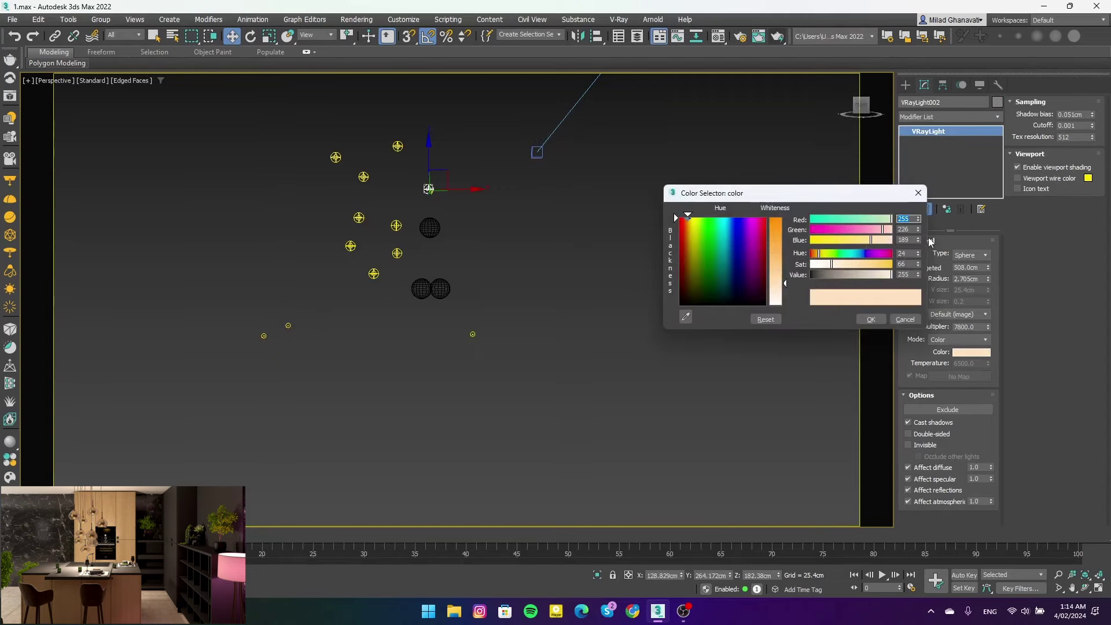
left_click(871, 319)
left_click(640, 322)
key("shift+g")
scroll(512, 396, "up", 3)
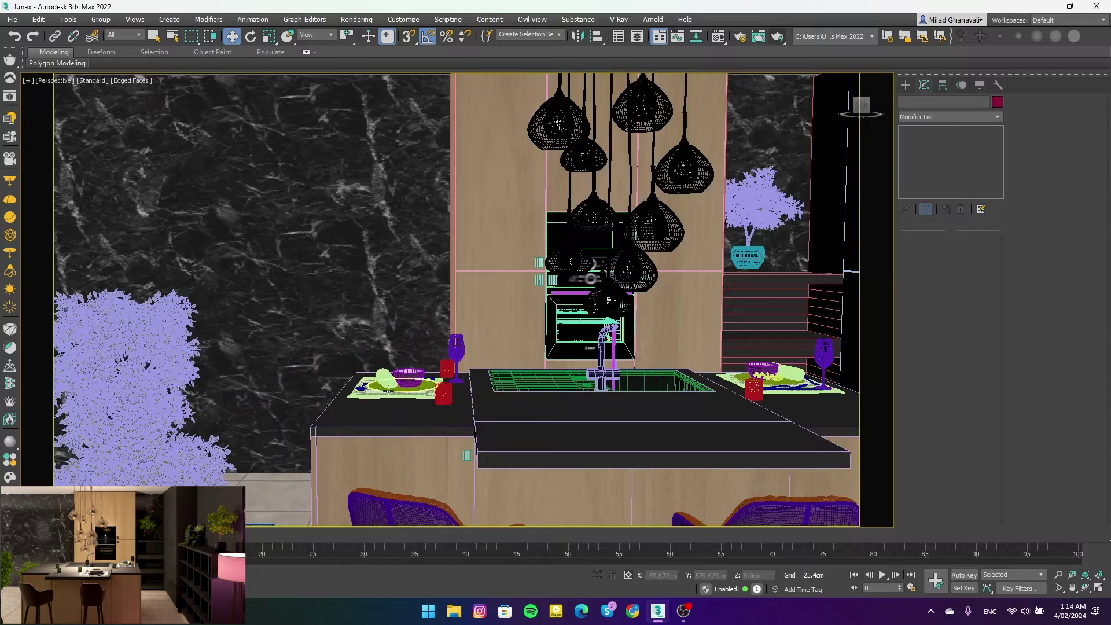
scroll(496, 434, "up", 3)
Isolate the island countertop and its tableware in wireframe, then select the place setting
left_click(409, 368)
key("F3")
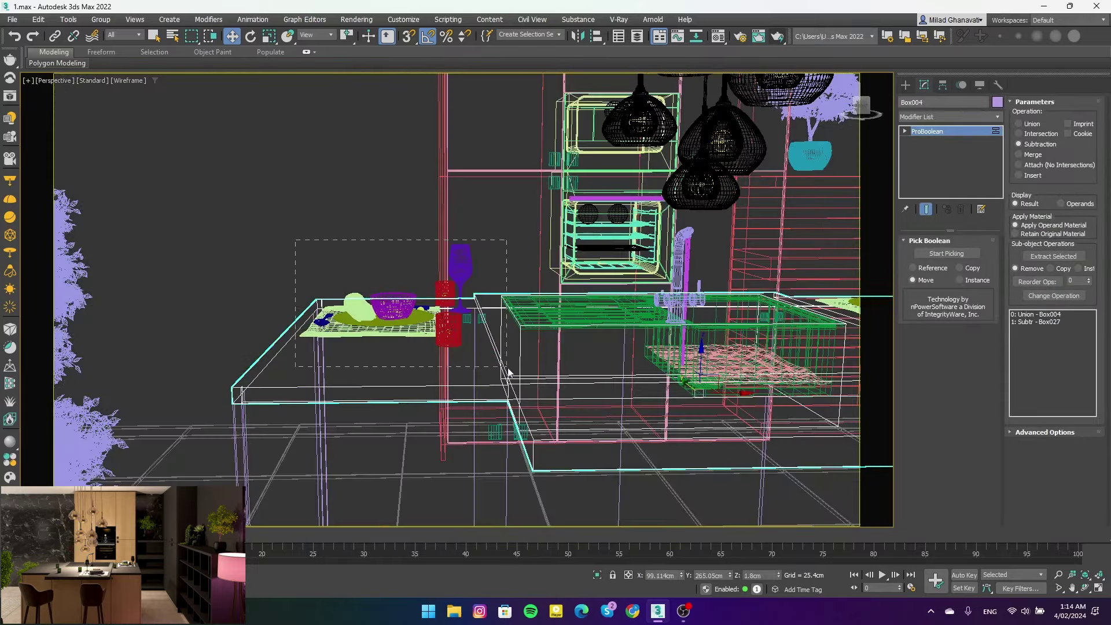
left_click_drag(508, 370, 520, 410)
key("alt+q")
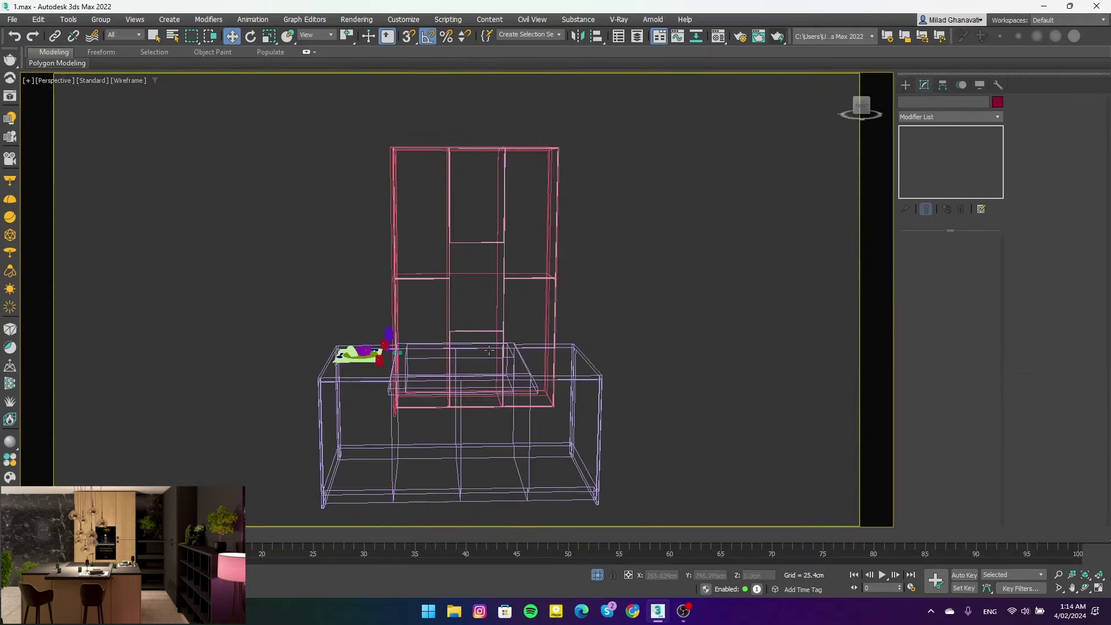
left_click_drag(558, 243, 694, 367)
middle_click_drag(375, 382, 428, 316, "alt")
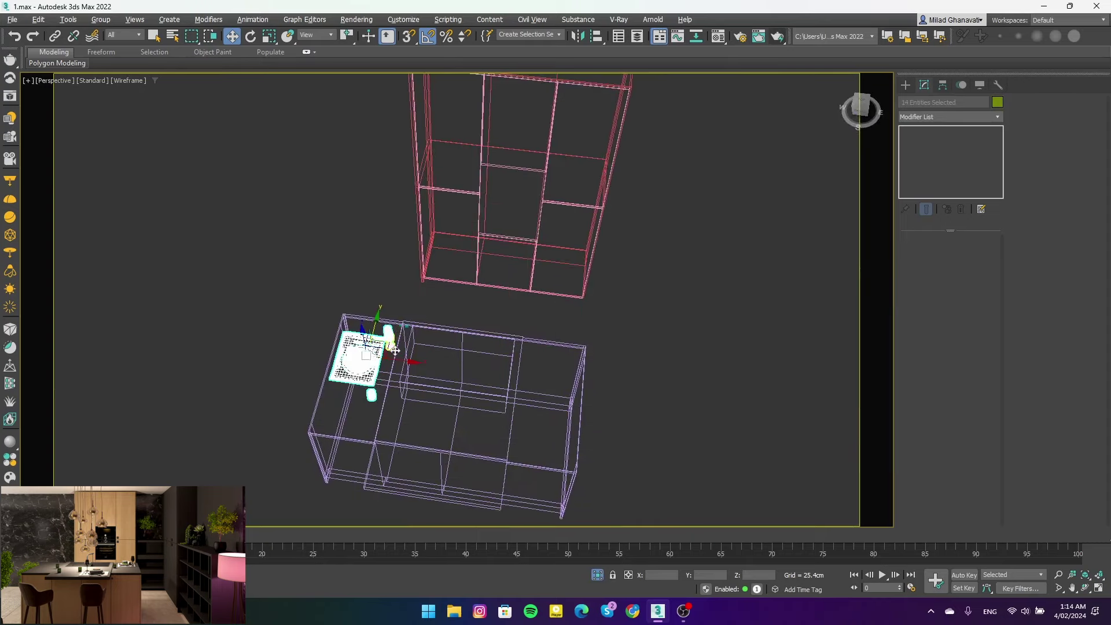
Move the place setting to the counter centre and rotate it 90° in Left view
left_click_drag(395, 351, 497, 460)
middle_click_drag(502, 422, 512, 351)
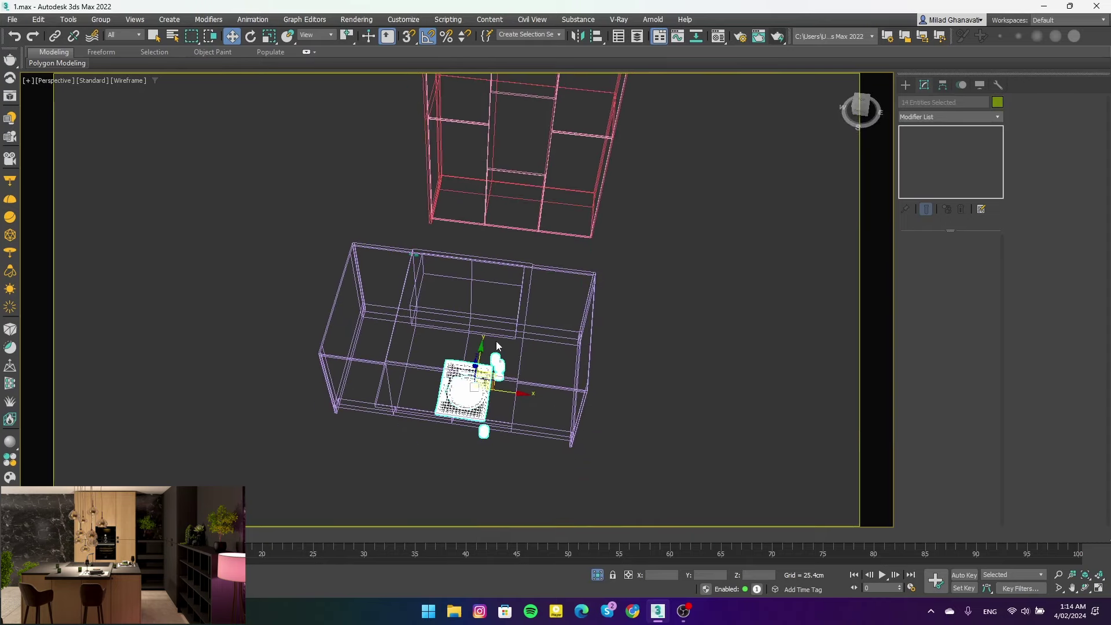
key("l")
key("e")
left_click_drag(440, 370, 479, 377)
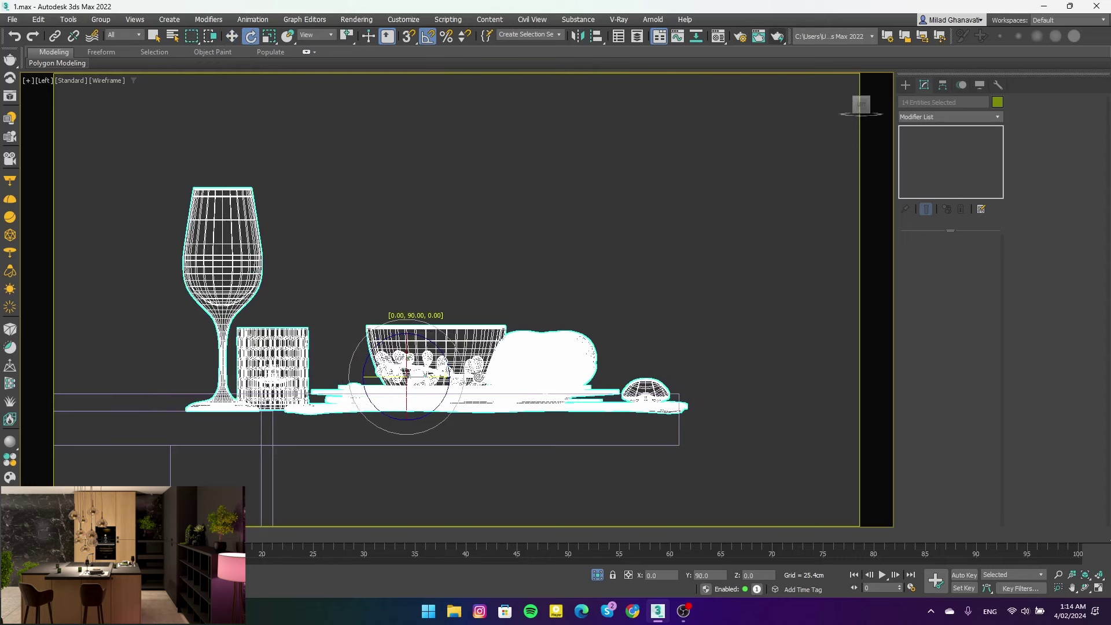
key("w")
mouse_move(404, 346)
left_mouse_down()
mouse_move(382, 346)
mouse_move(384, 328)
left_mouse_up()
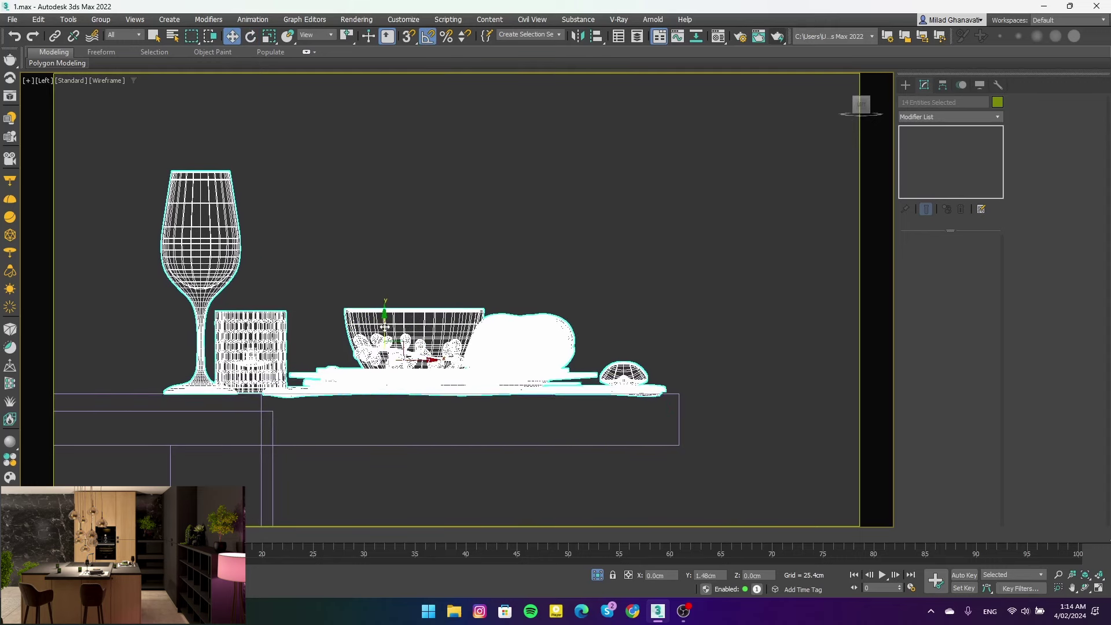
In Top view, move the small round shaker near the place setting
key("t")
scroll(509, 419, "up", 5)
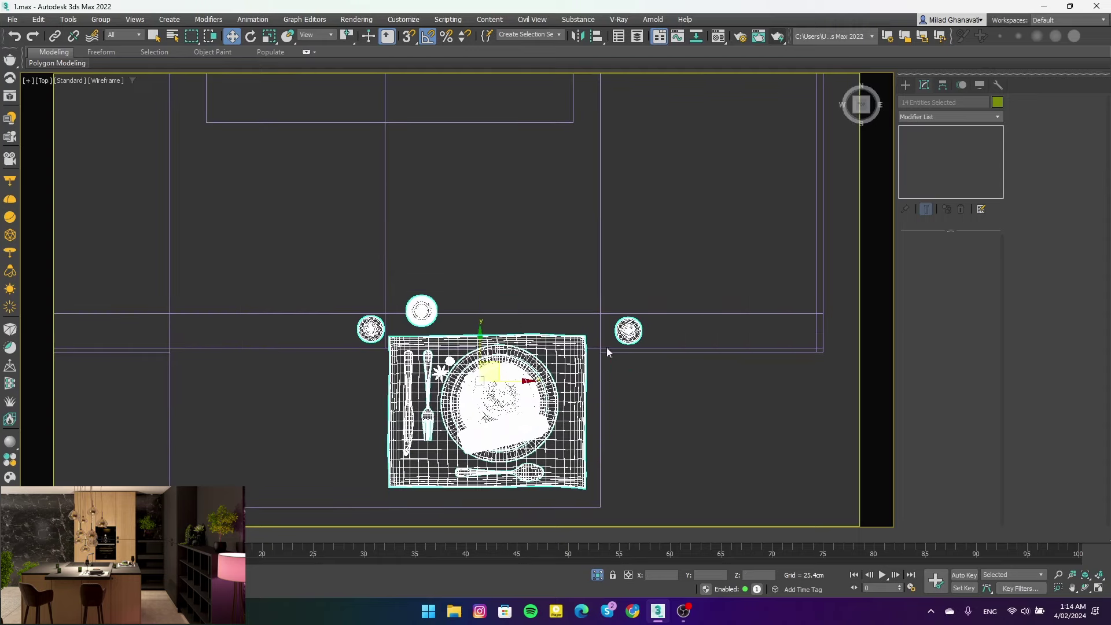
left_click_drag(381, 370, 366, 364)
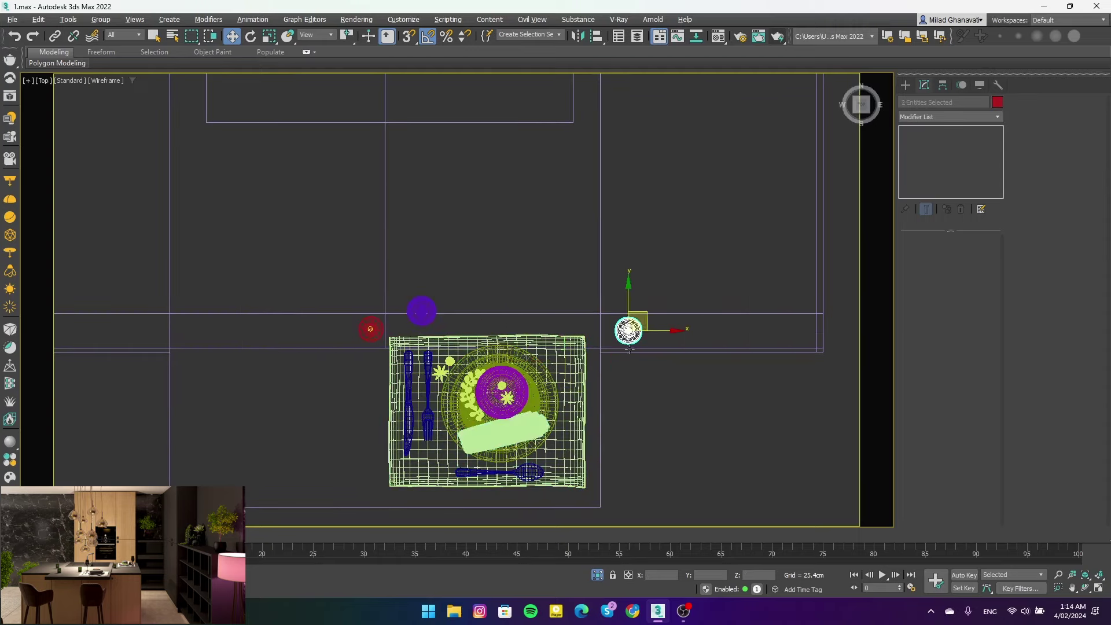
mouse_move(628, 331)
left_mouse_down()
mouse_move(214, 466)
mouse_move(231, 378)
left_mouse_up()
mouse_move(235, 376)
middle_mouse_down("alt")
mouse_move(499, 310)
mouse_move(232, 372)
middle_mouse_up("alt")
Shift-clone the shaker and place the white copy beside the sink
left_click_drag(232, 372, 602, 380, "shift")
left_click(556, 355)
scroll(527, 329, "down", 3)
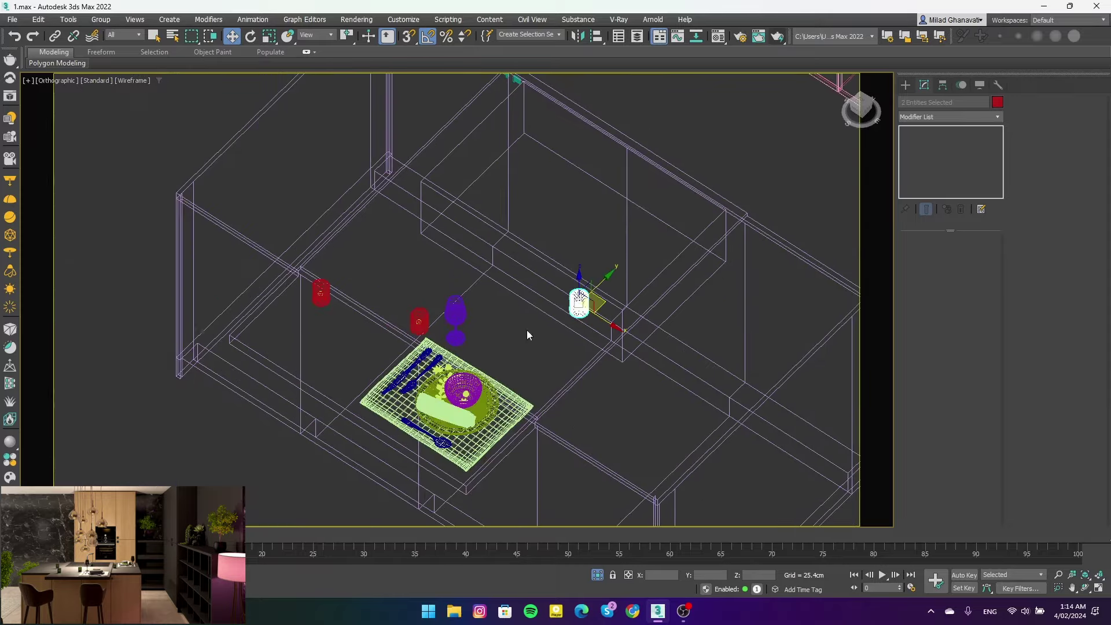
middle_click_drag(579, 376, 565, 296, "alt")
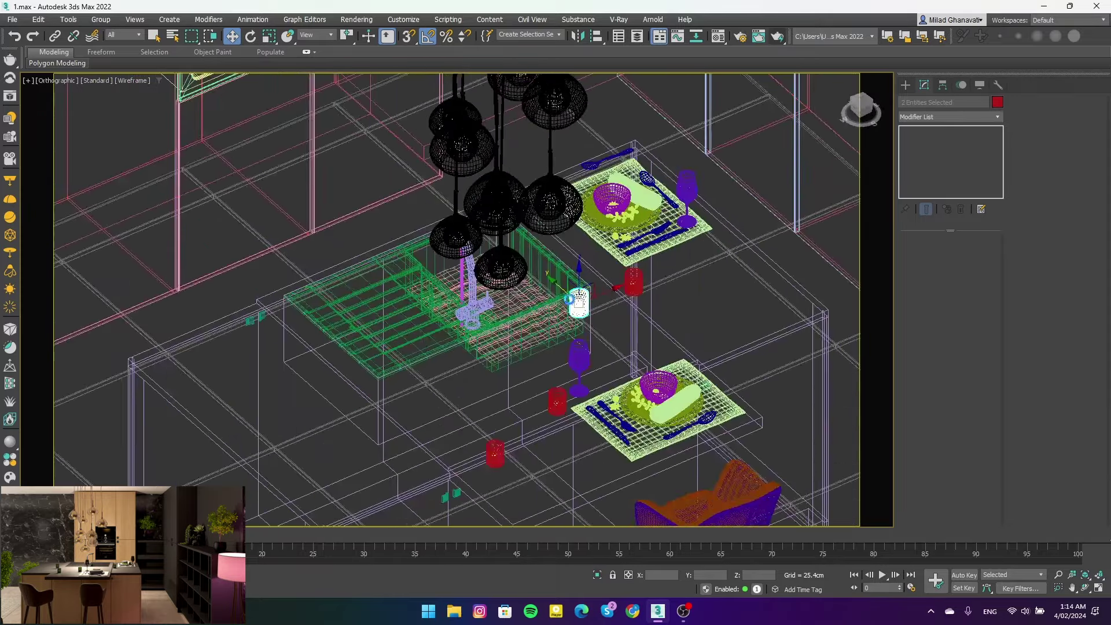
left_click_drag(601, 298, 424, 398)
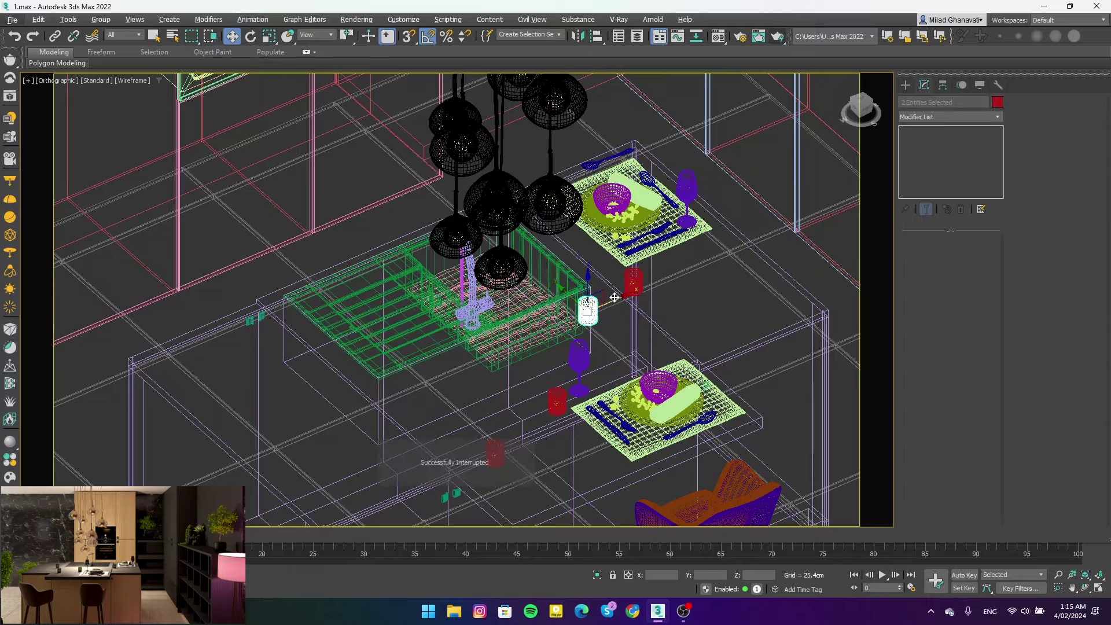
middle_click_drag(424, 398, 417, 282, "alt")
Return to shaded perspective and select the island's cabinet box parts and handle
key("p")
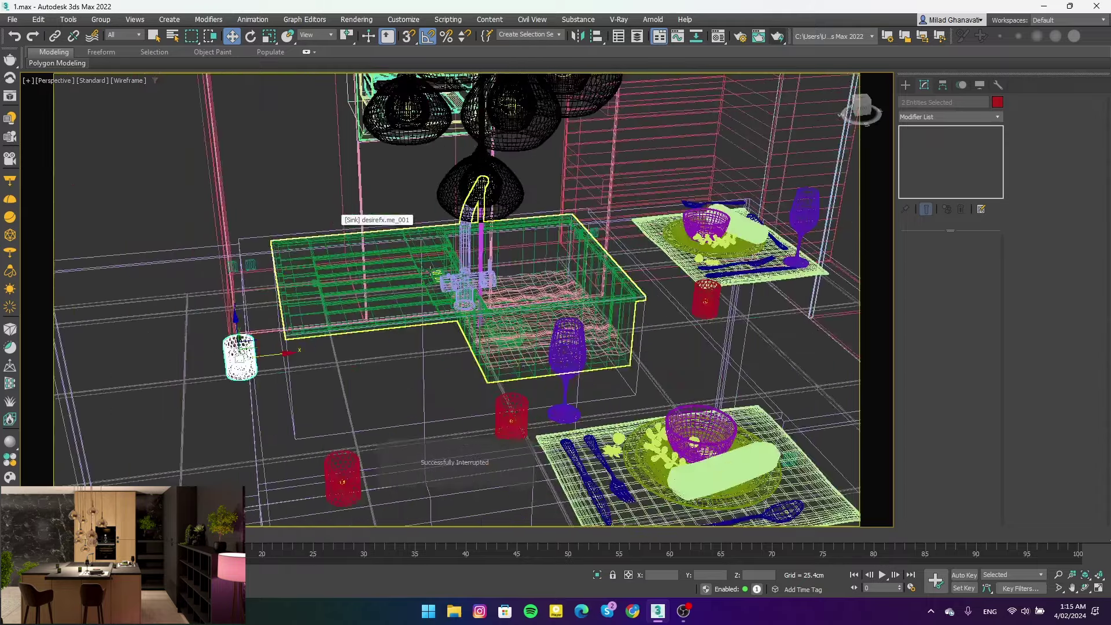
mouse_move(333, 226)
middle_mouse_down("alt")
mouse_move(509, 298)
mouse_move(369, 227)
mouse_move(73, 228)
mouse_move(345, 258)
mouse_move(268, 236)
mouse_move(1080, 211)
mouse_move(272, 329)
middle_mouse_up("alt")
key("F3")
left_click(73, 229, "ctrl")
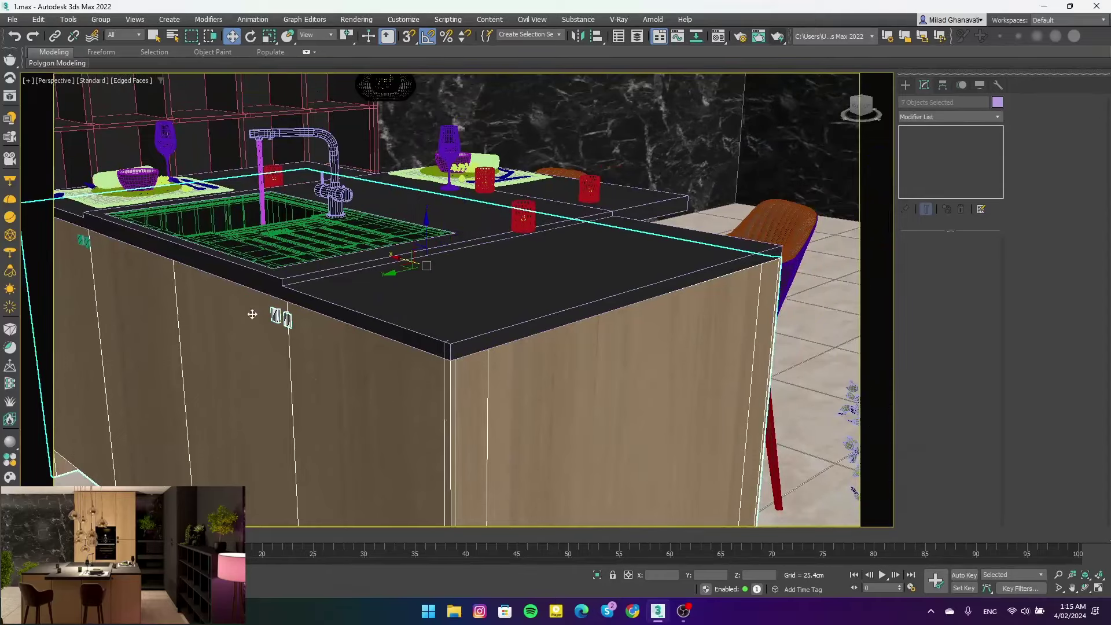
left_click(77, 241, "ctrl")
Isolate the cabinet box and select its door faces at Editable Poly Polygon level
left_click(597, 575)
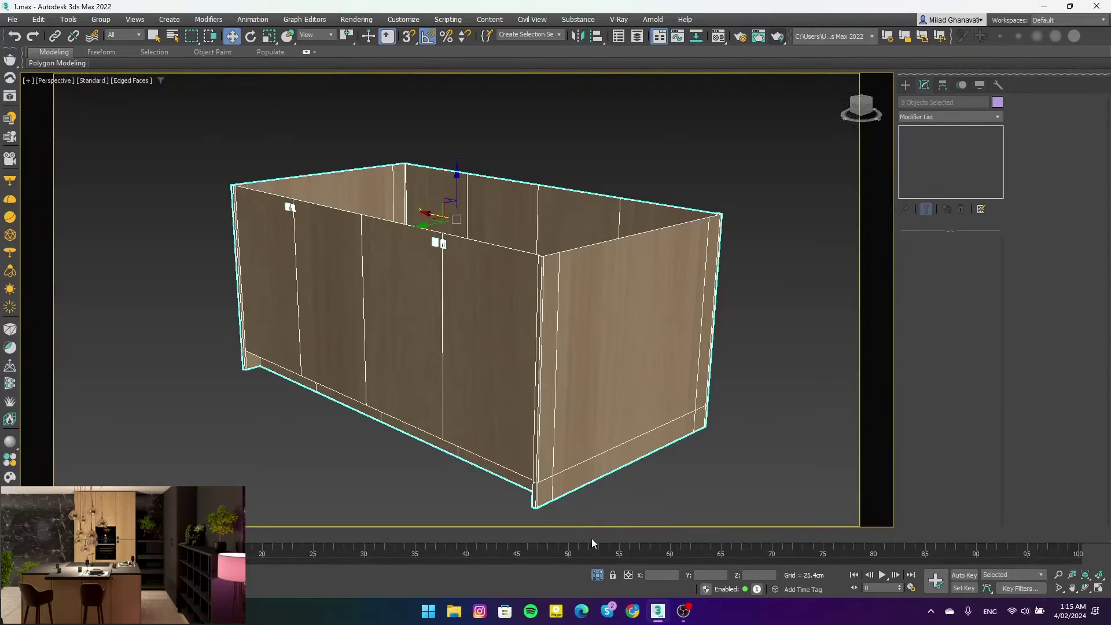
left_click(427, 323)
left_click(936, 131)
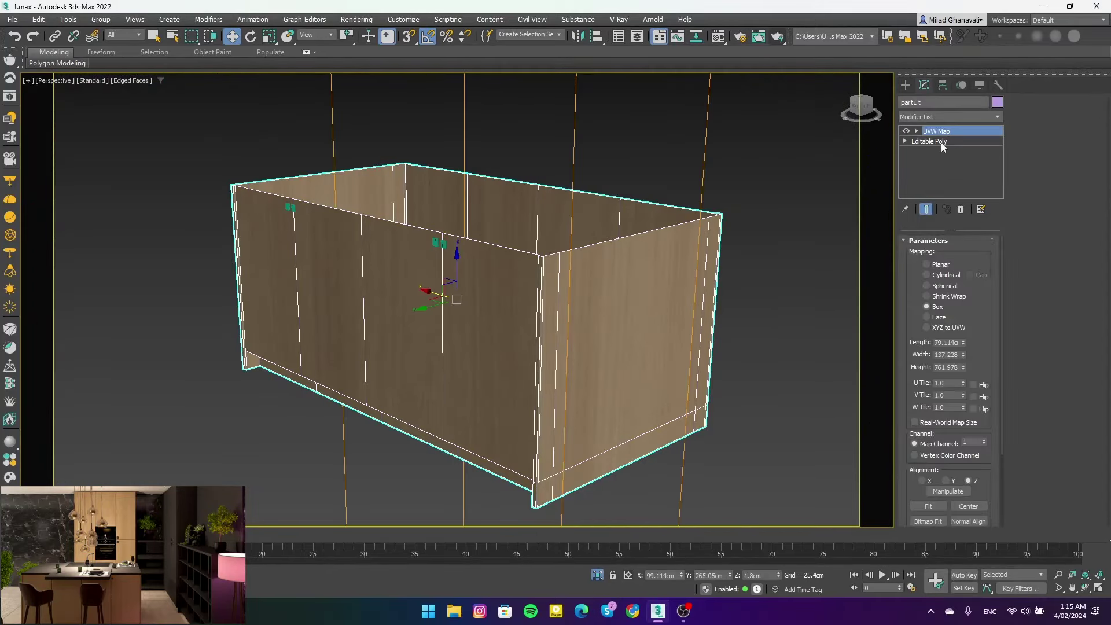
left_click(940, 142)
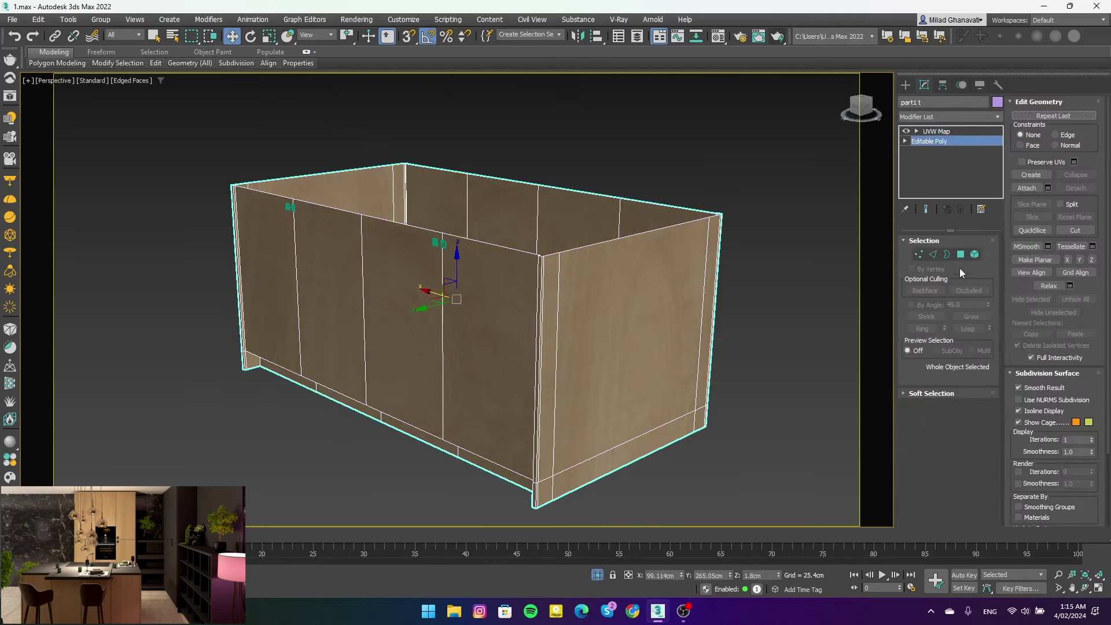
left_click(961, 254)
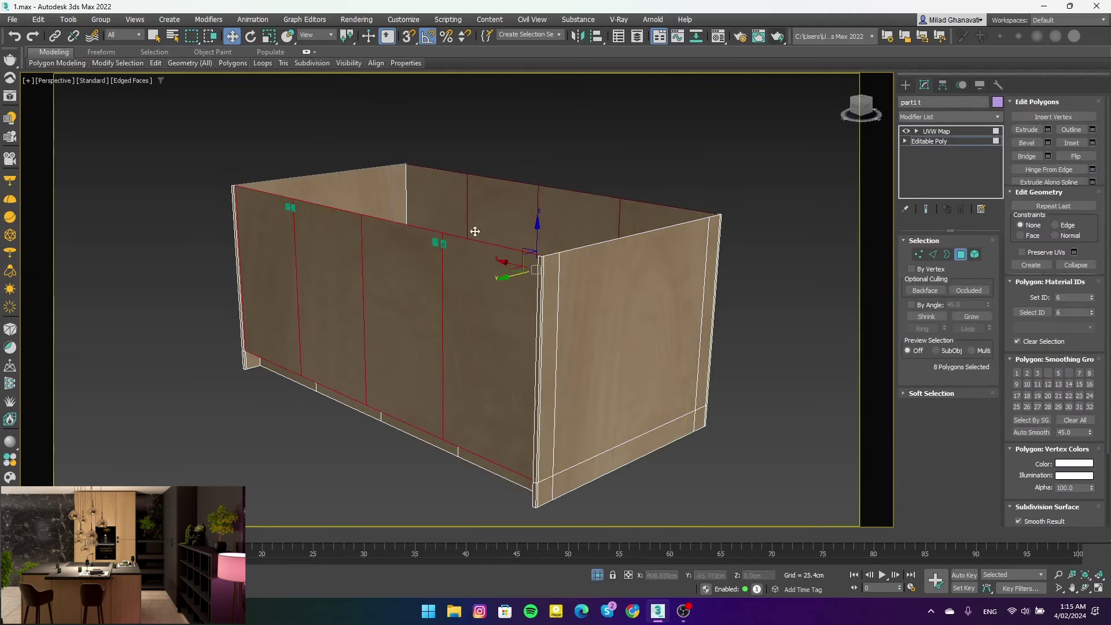
scroll(475, 231, "up", 3)
scroll(422, 303, "up", 3)
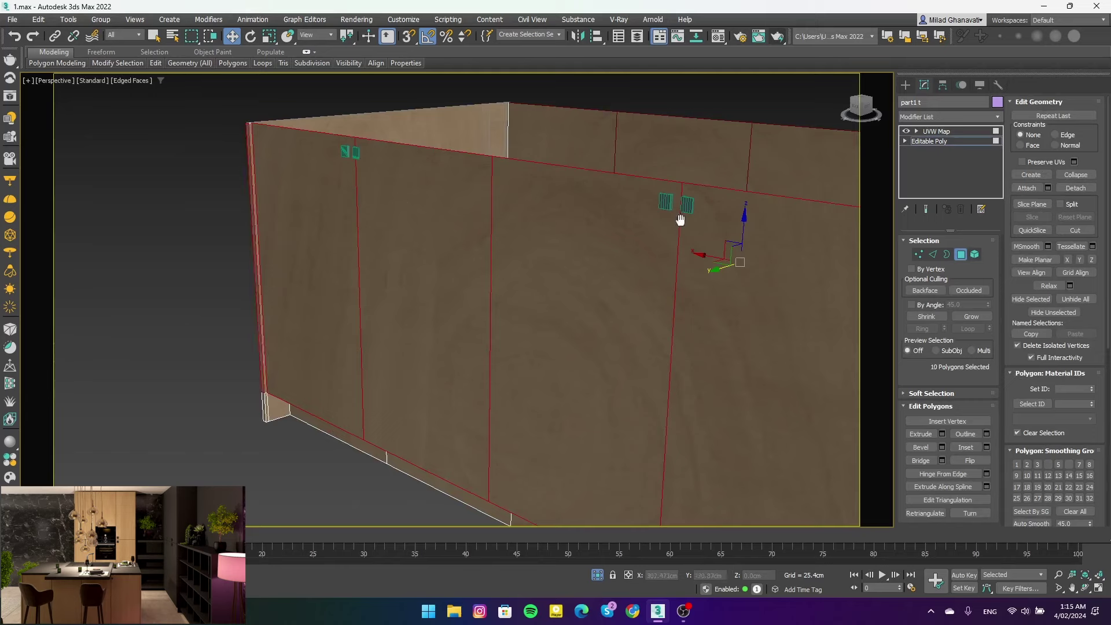
mouse_move(680, 220)
middle_mouse_down("alt")
mouse_move(664, 318)
mouse_move(800, 224)
middle_mouse_up("alt")
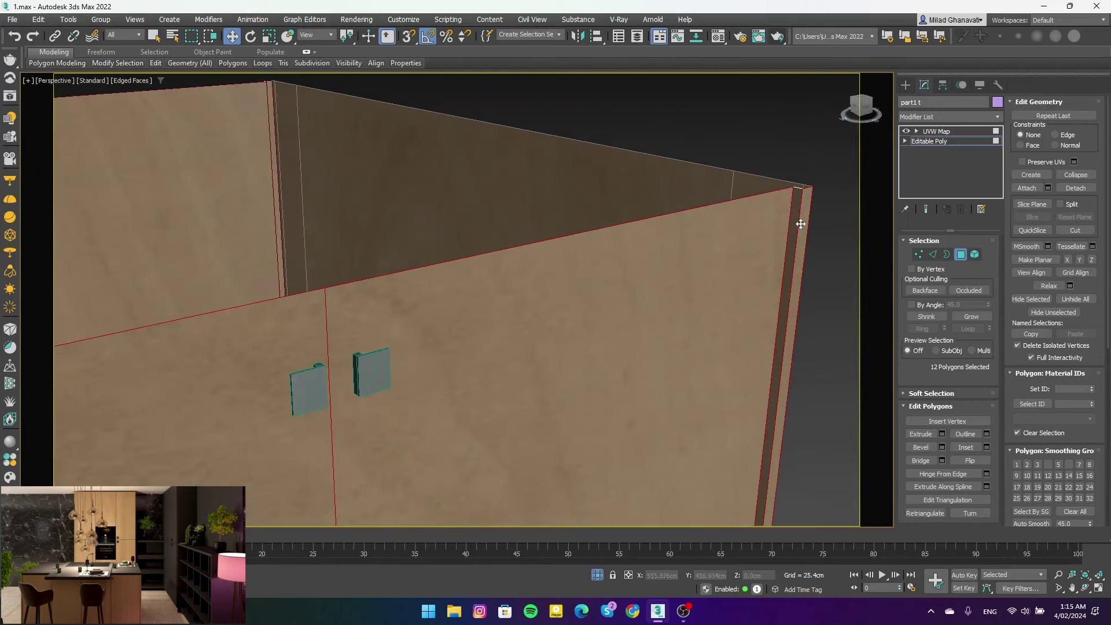
scroll(815, 233, "down", 1)
scroll(817, 233, "down", 5)
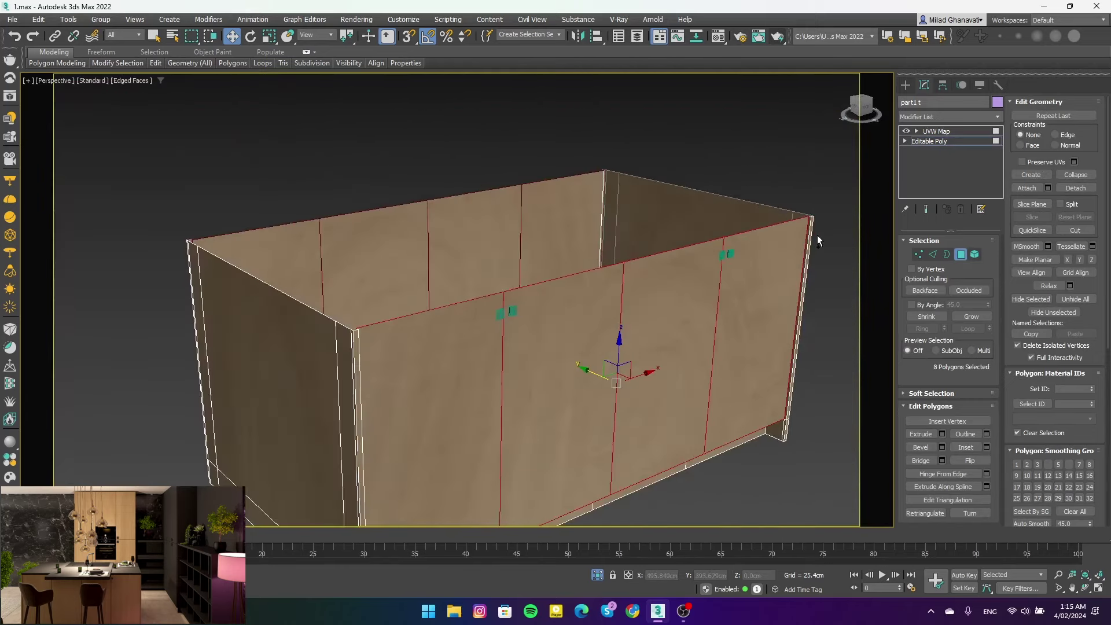
Inset the selected door faces by a small amount (about 0.25 cm)
left_click(987, 447)
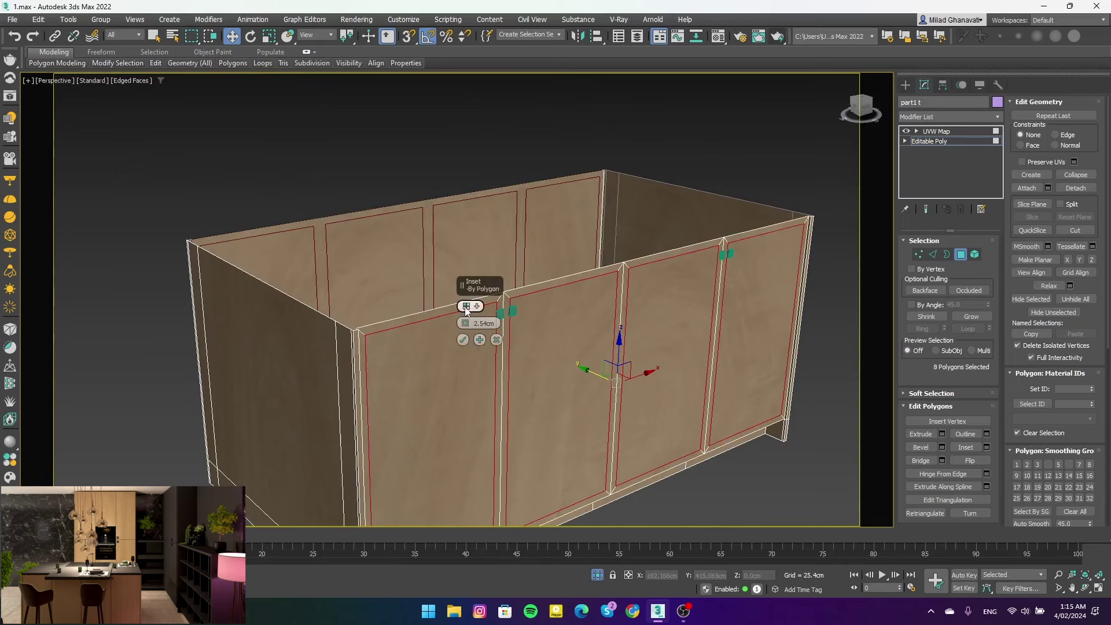
type("5")
key("Return")
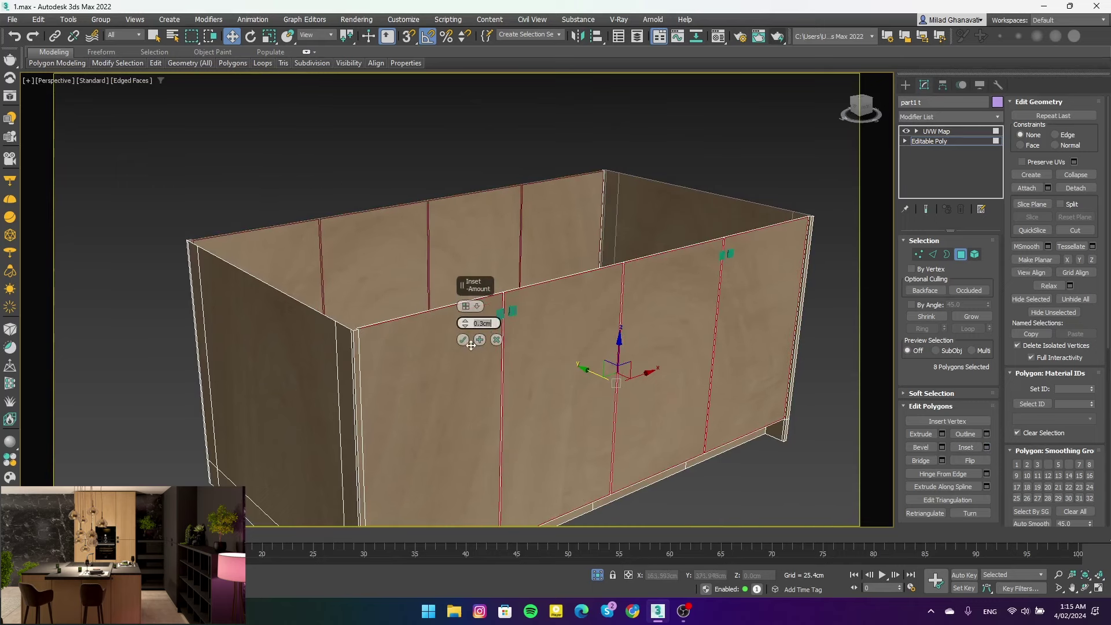
left_click(463, 340)
scroll(412, 355, "up", 2)
middle_click_drag(411, 355, 322, 335, "alt")
scroll(675, 217, "up", 4)
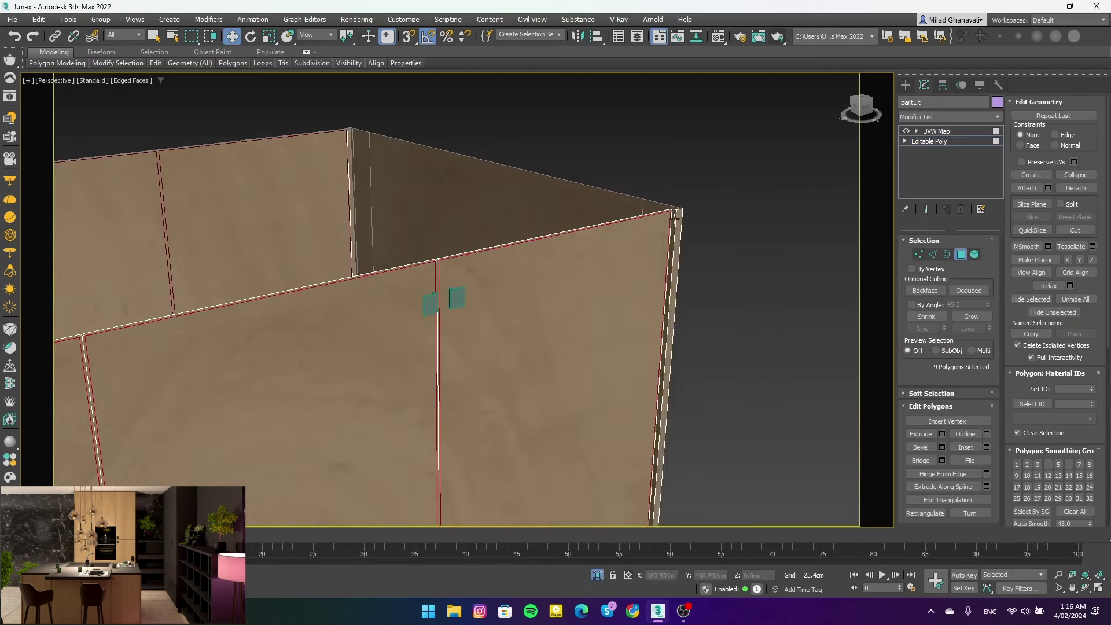
scroll(674, 217, "down", 4)
middle_click_drag(532, 239, 168, 173, "alt")
scroll(168, 174, "up", 4)
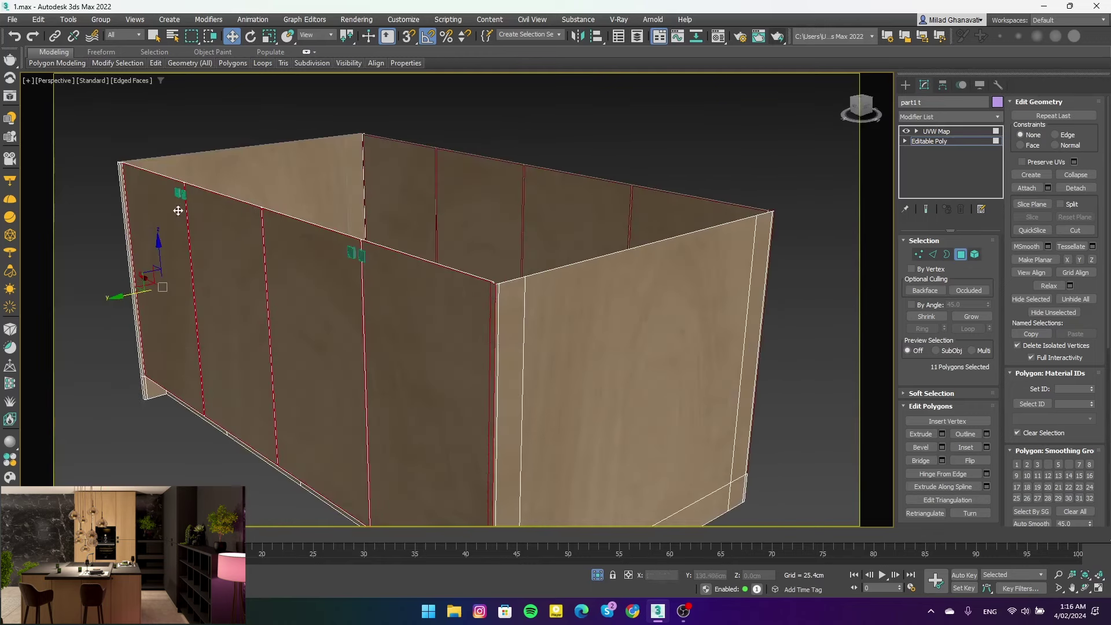
Extrude the door faces 1.6 cm, exit Polygon level and select all cabinet pieces
left_click(942, 434)
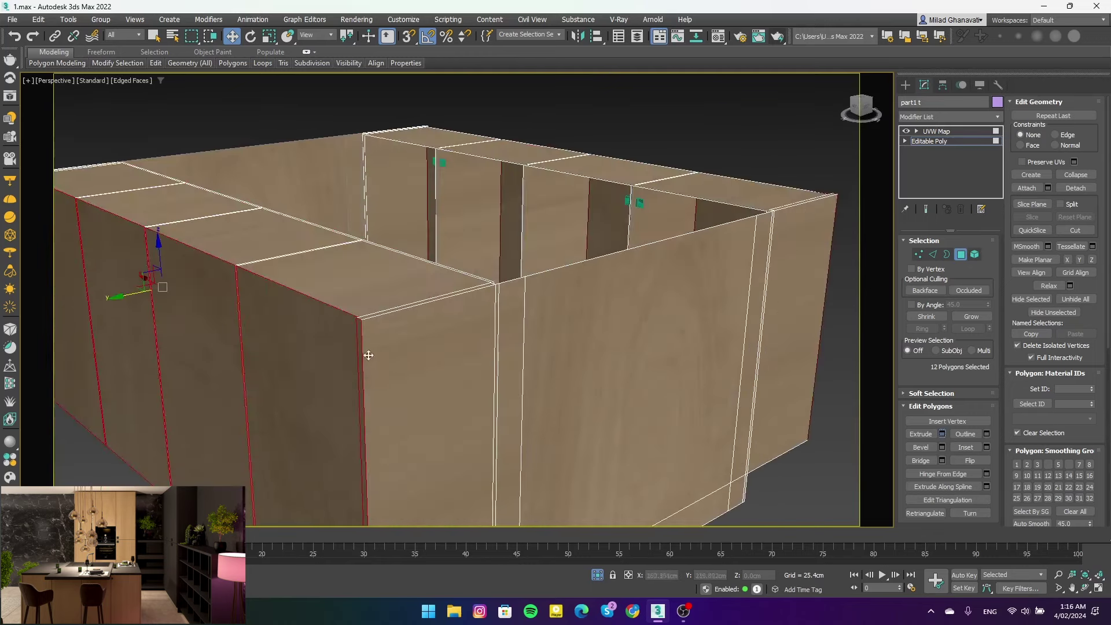
key("Return")
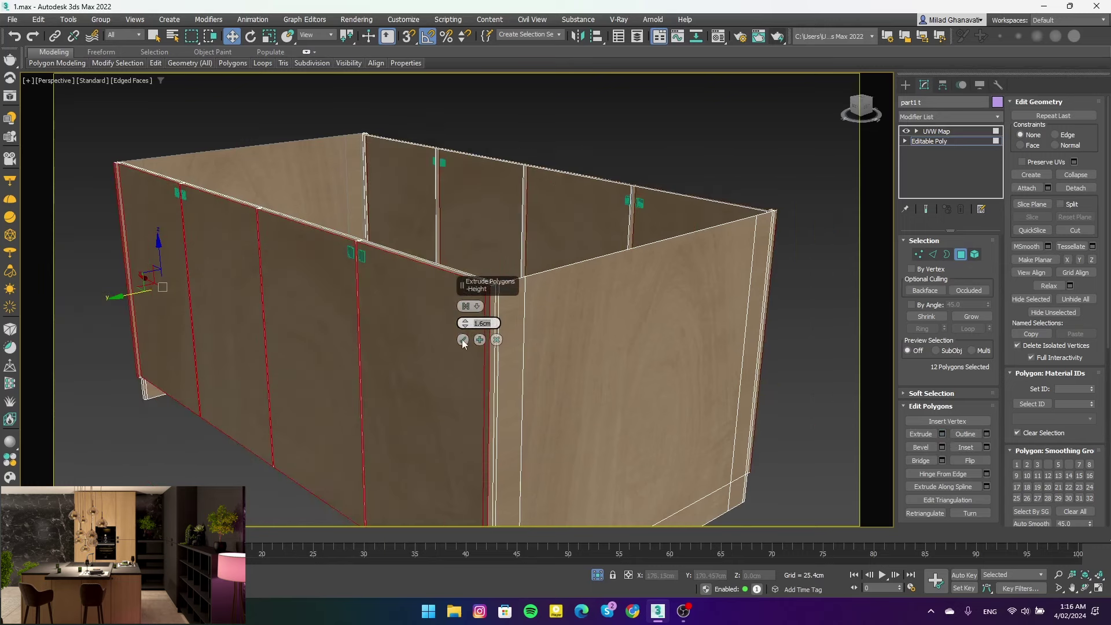
left_click(463, 340)
left_click(962, 259)
scroll(681, 160, "down", 5)
key("ctrl+a")
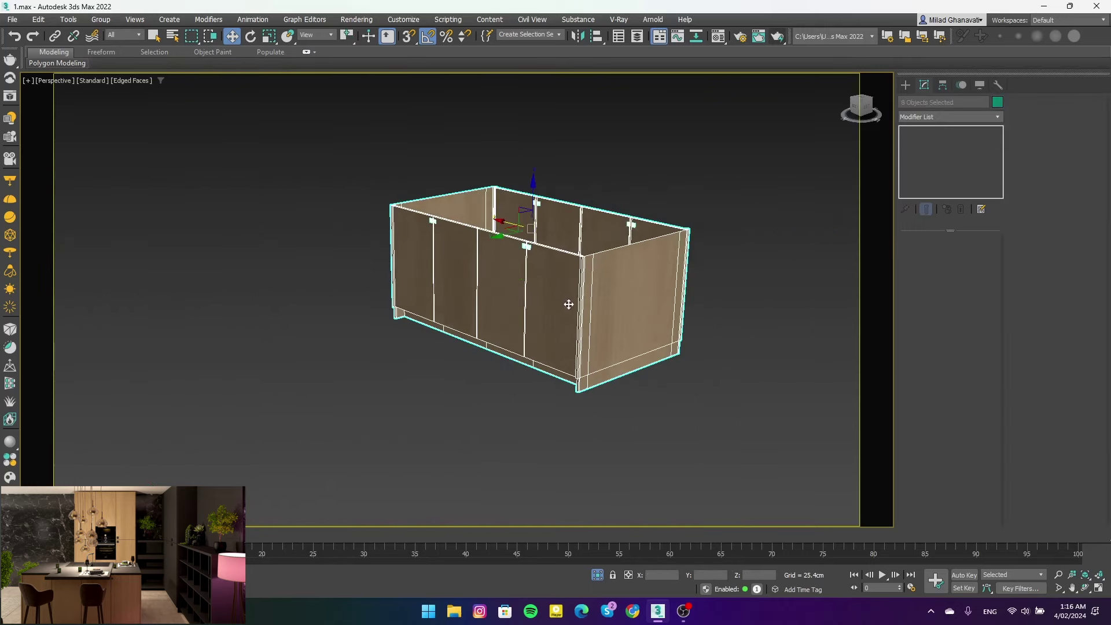
Move the cabinet pieces down in the Top wireframe plan view
key("t")
key("z")
key("F3")
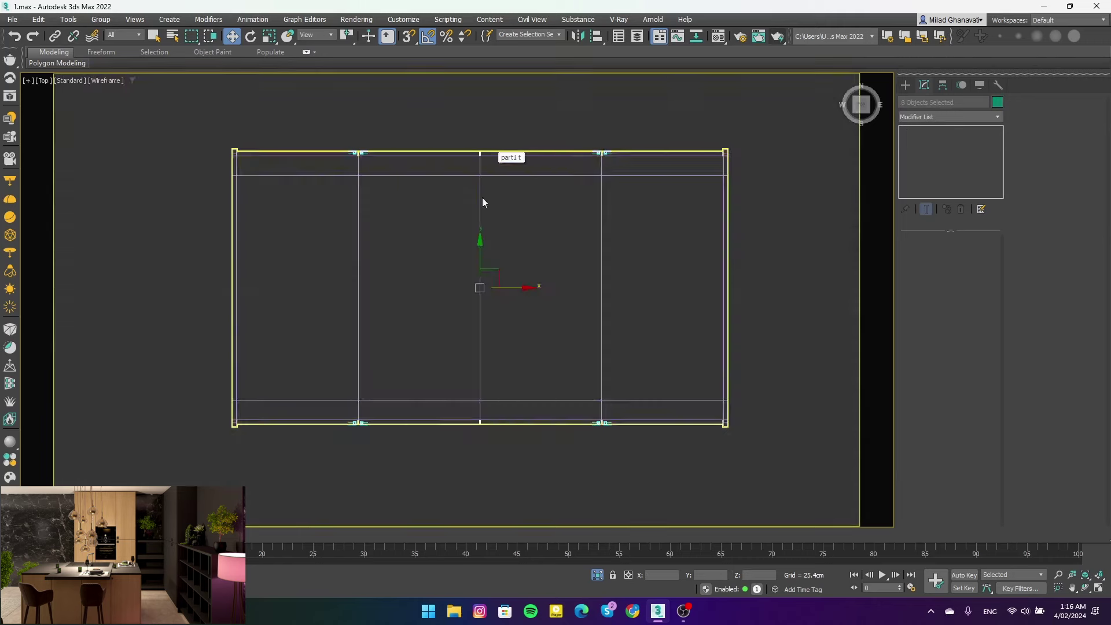
scroll(372, 145, "up", 5)
scroll(360, 142, "up", 3)
left_click_drag(359, 142, 370, 231)
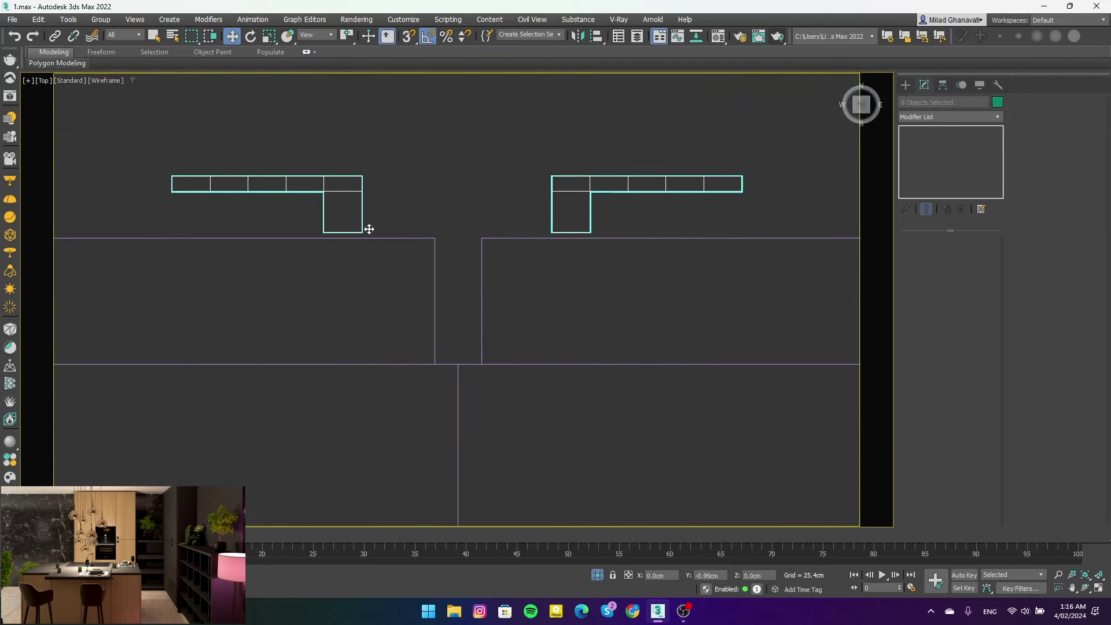
scroll(372, 232, "down", 5)
scroll(373, 233, "down", 3)
left_click_drag(575, 186, 322, 255)
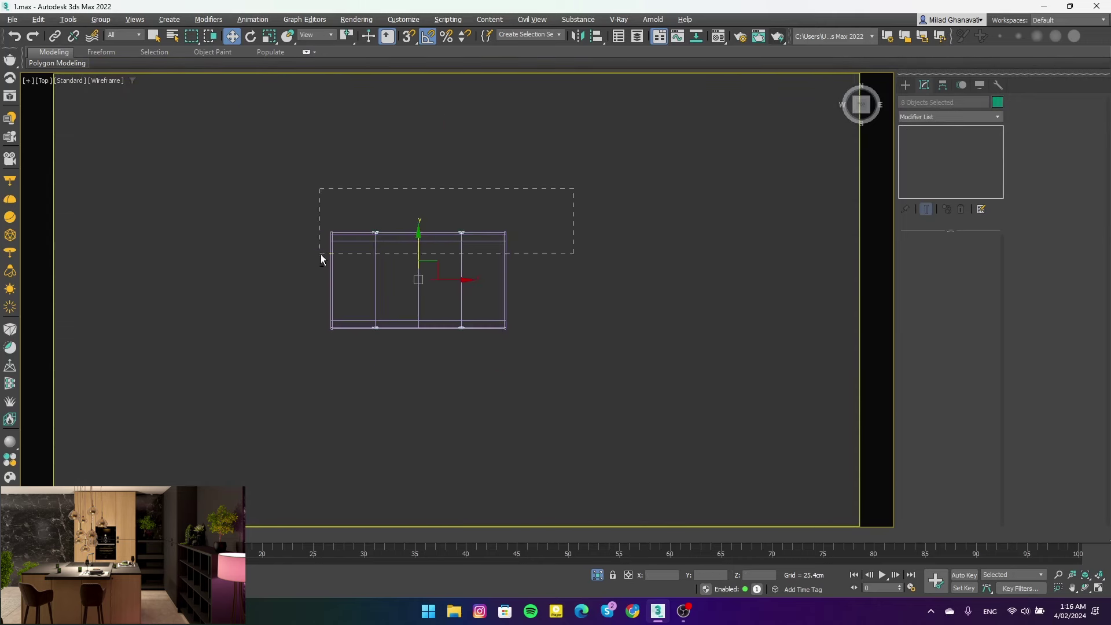
scroll(315, 335, "up", 5)
scroll(373, 313, "up", 3)
scroll(373, 312, "up", 5)
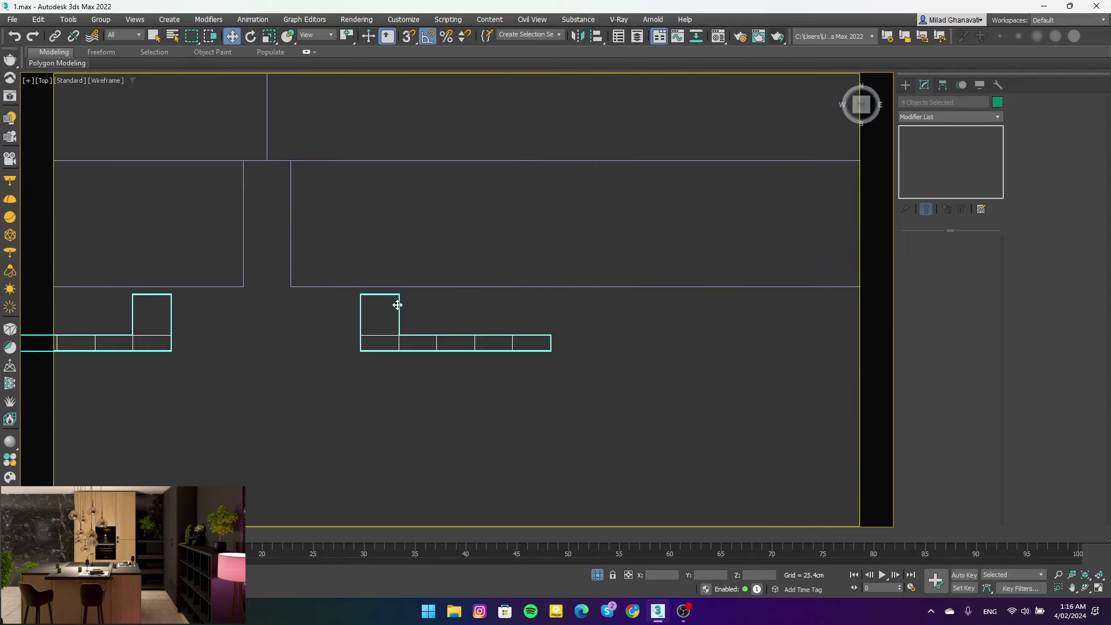
Switch to the VRayCam001 kitchen camera view with shaded edges
key("c")
right_click(529, 442)
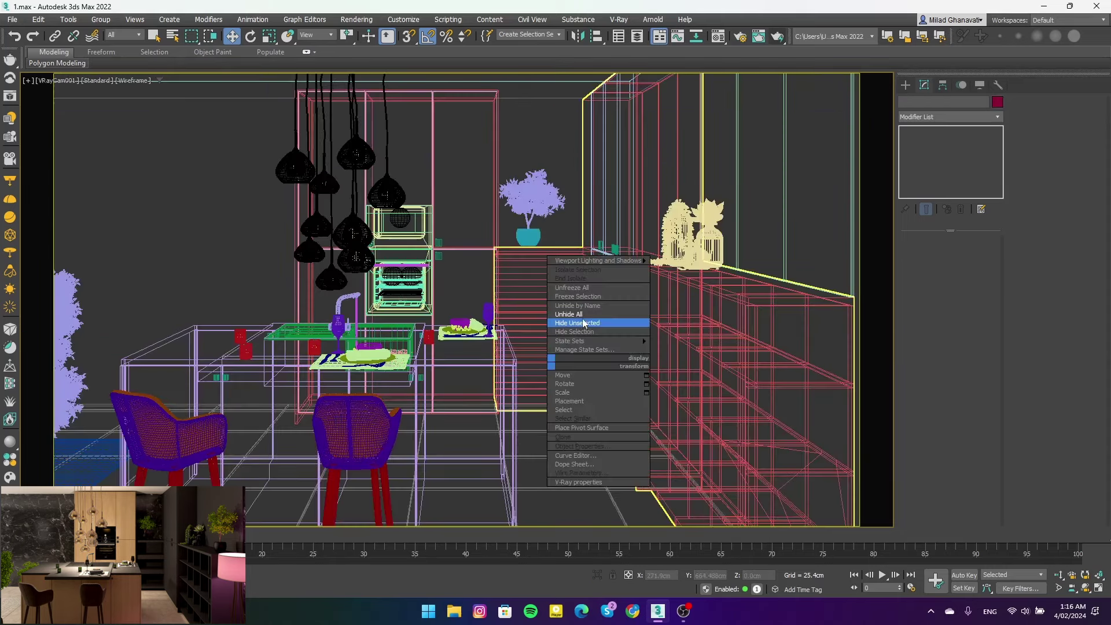
left_click(637, 319)
key("F3")
key("p")
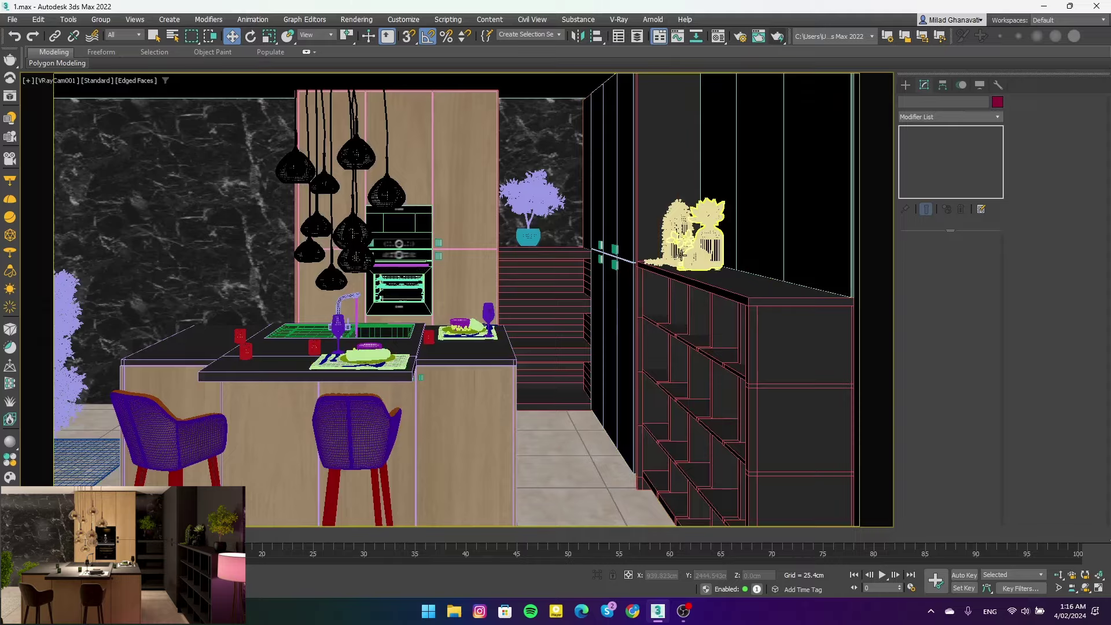
middle_click_drag(654, 313, 542, 302, "alt")
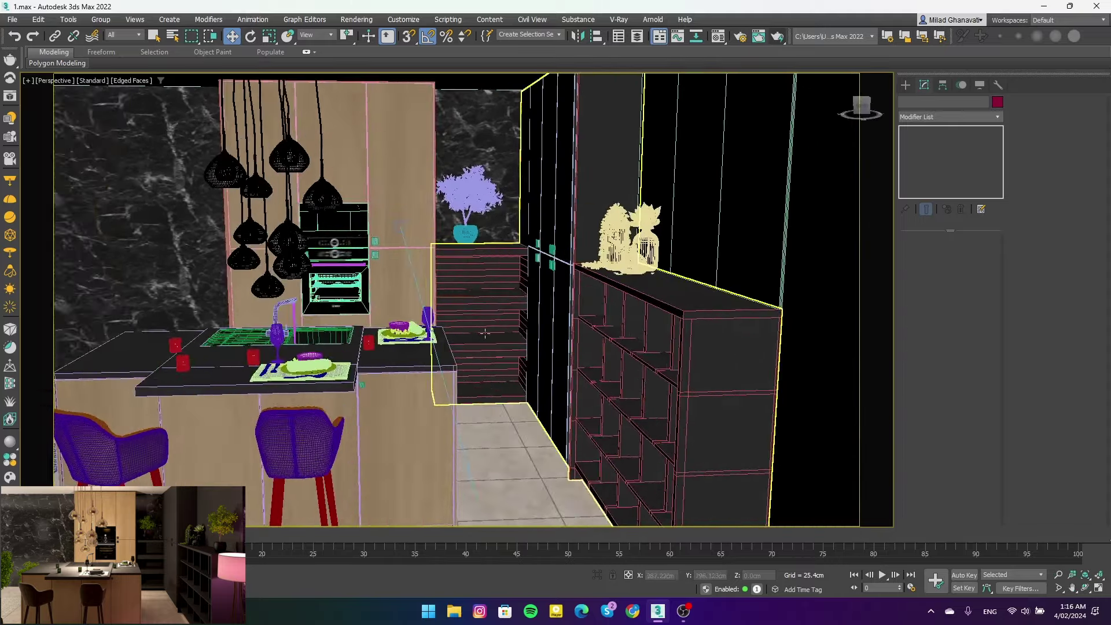
key("c")
Run a Shift+Q V-Ray test render of the camera view, then stop and close it
right_click(558, 290)
left_click(741, 150)
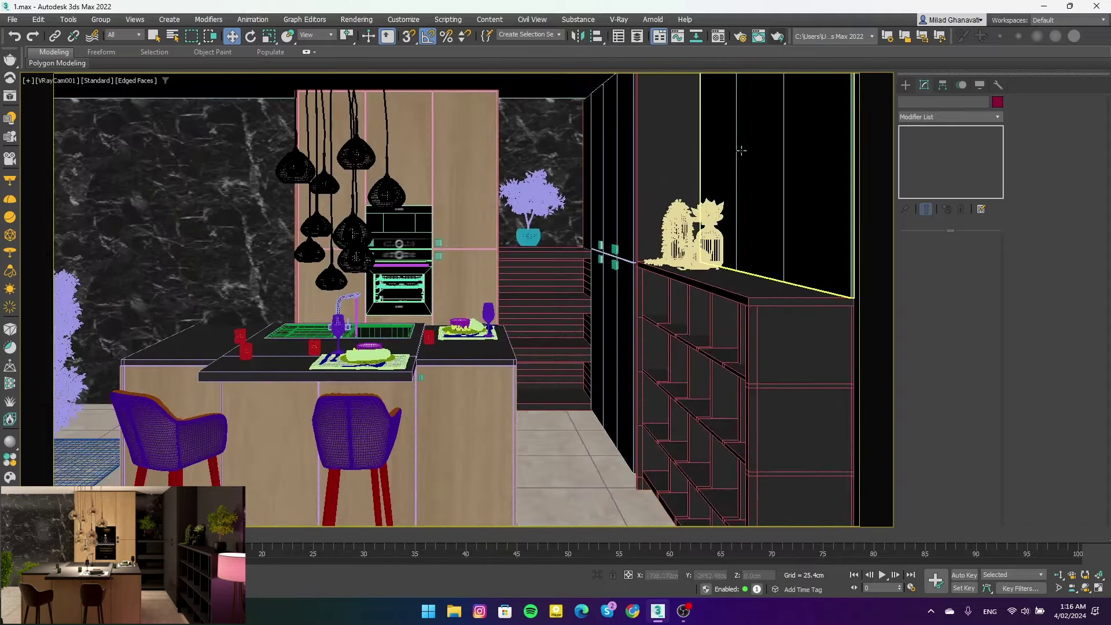
key("shift+q")
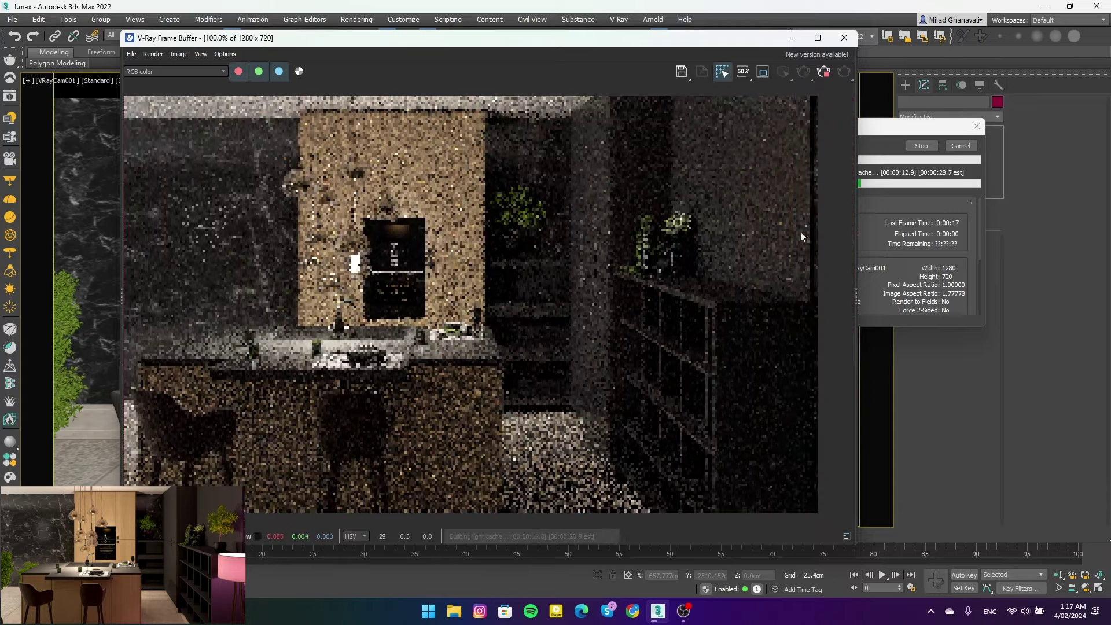
left_click(916, 147)
left_click(844, 38)
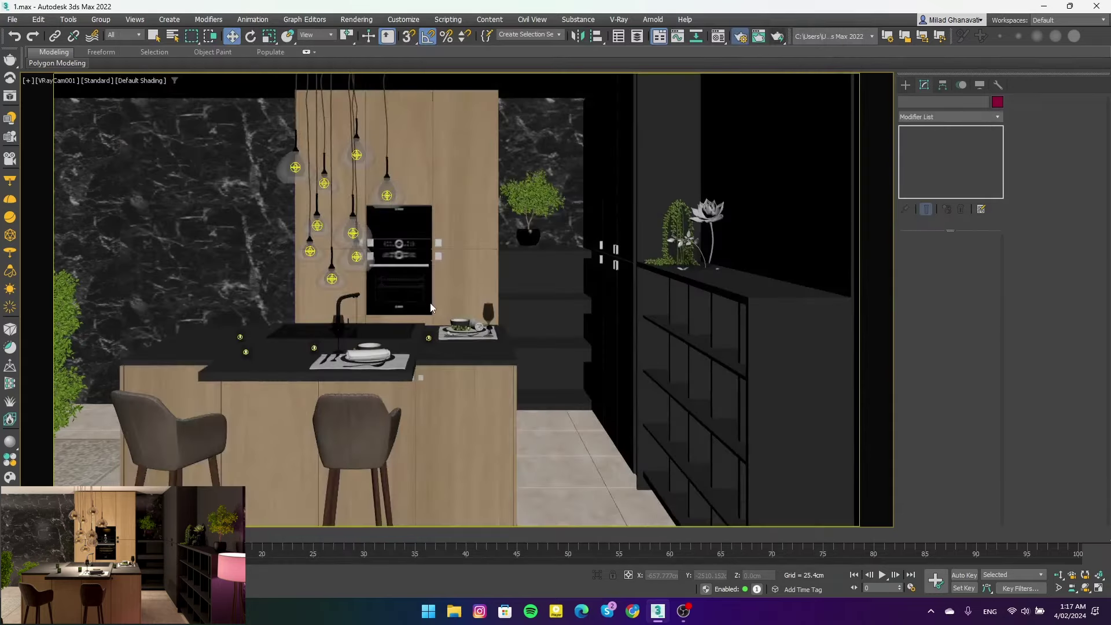
Review the V-Ray sampling, global illumination and light cache settings in Render Setup
key("F10")
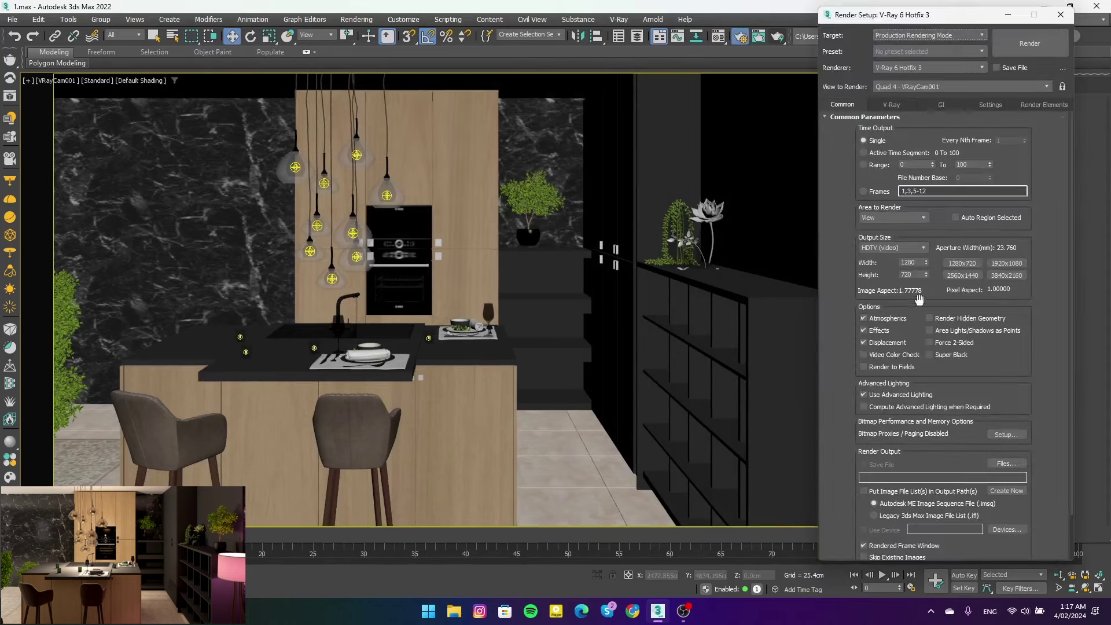
left_click(892, 105)
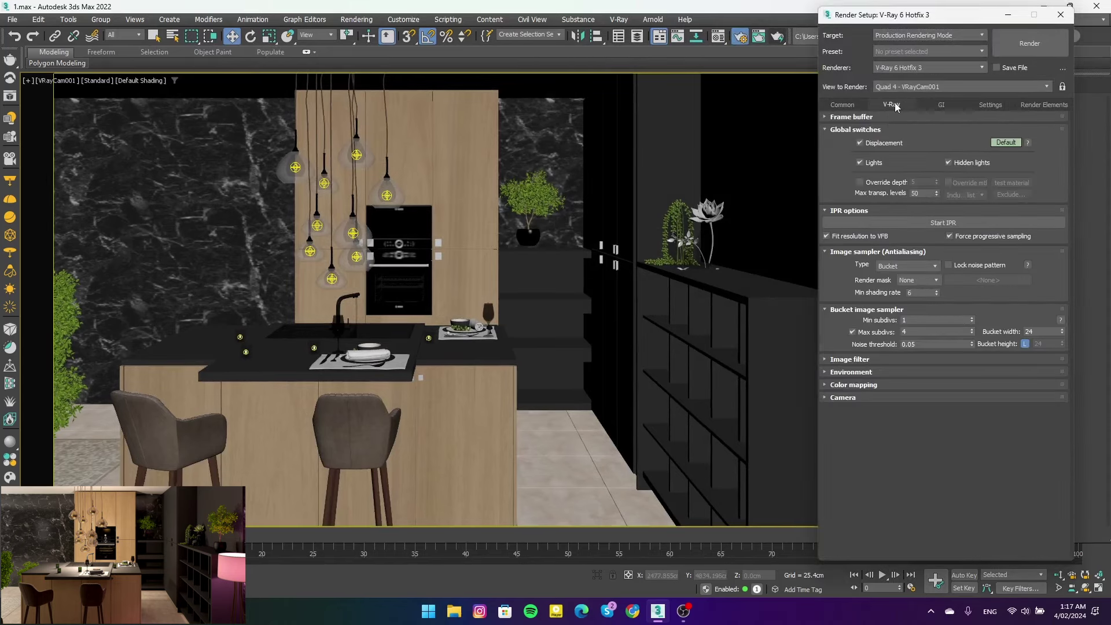
left_click(942, 105)
left_click(921, 173)
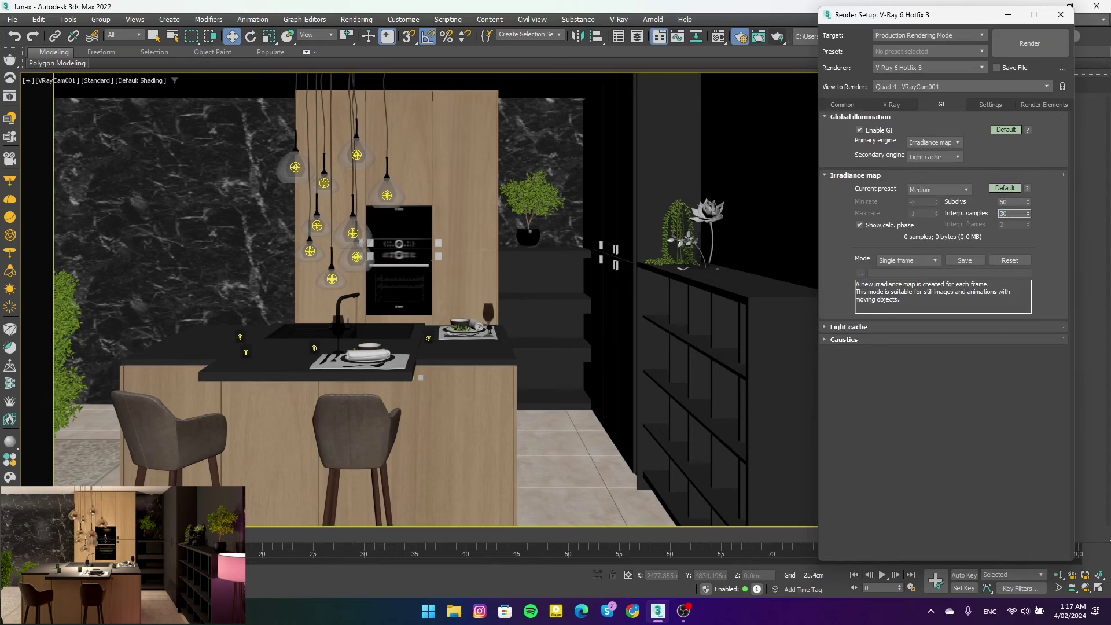
left_click(873, 326)
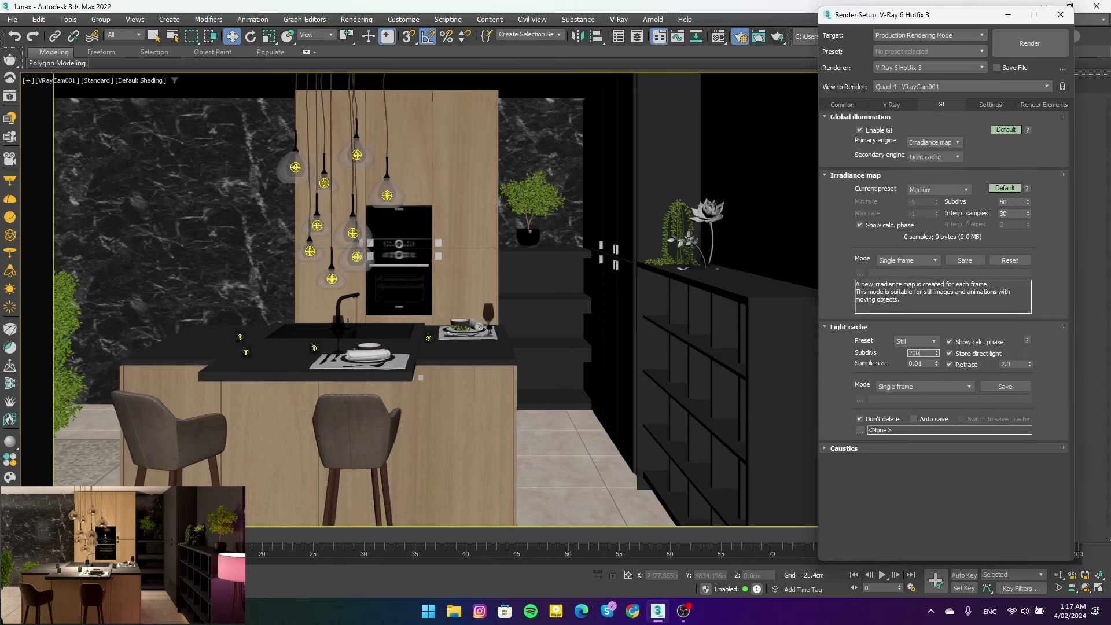
left_click(887, 108)
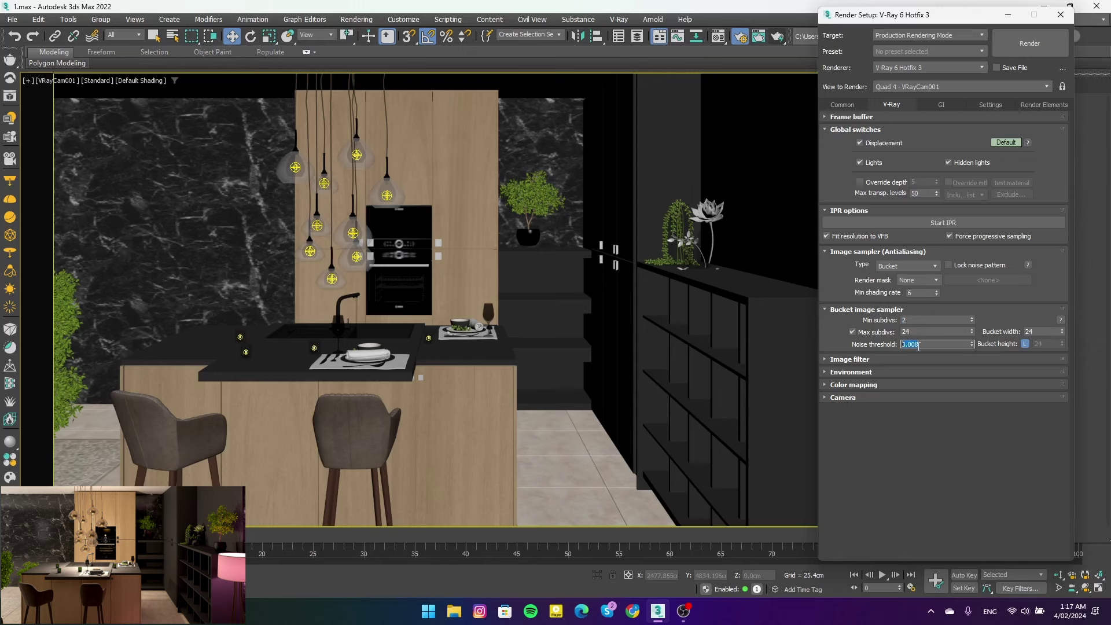
Set the image filter to Catmull-Rom and show Exponential colour mapping's advanced options
left_click(870, 359)
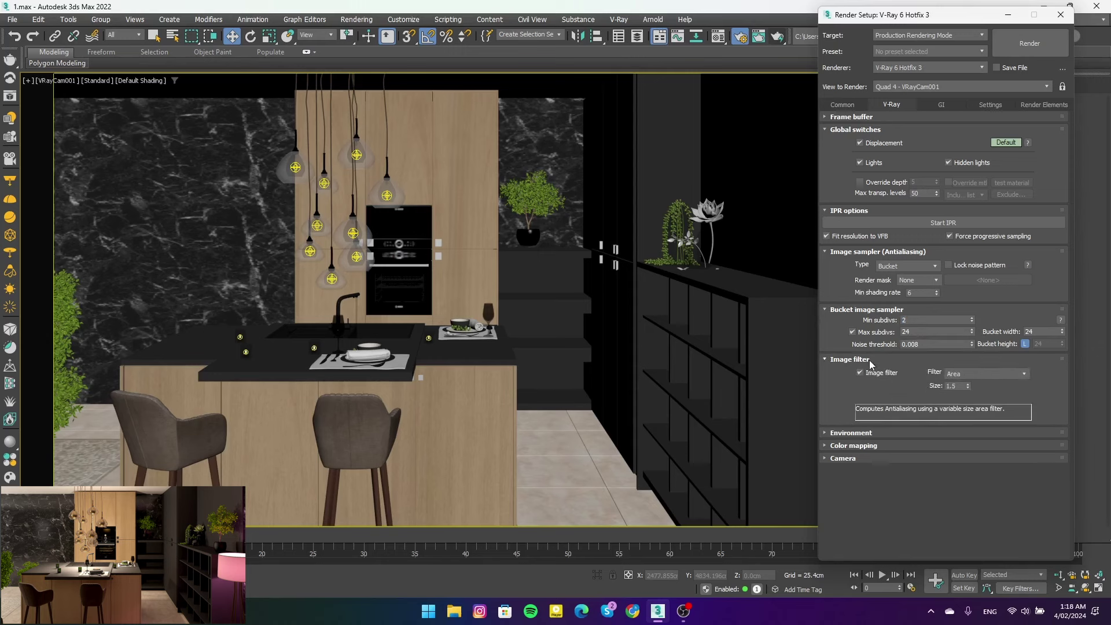
left_click(965, 373)
left_click(963, 412)
left_click(853, 432)
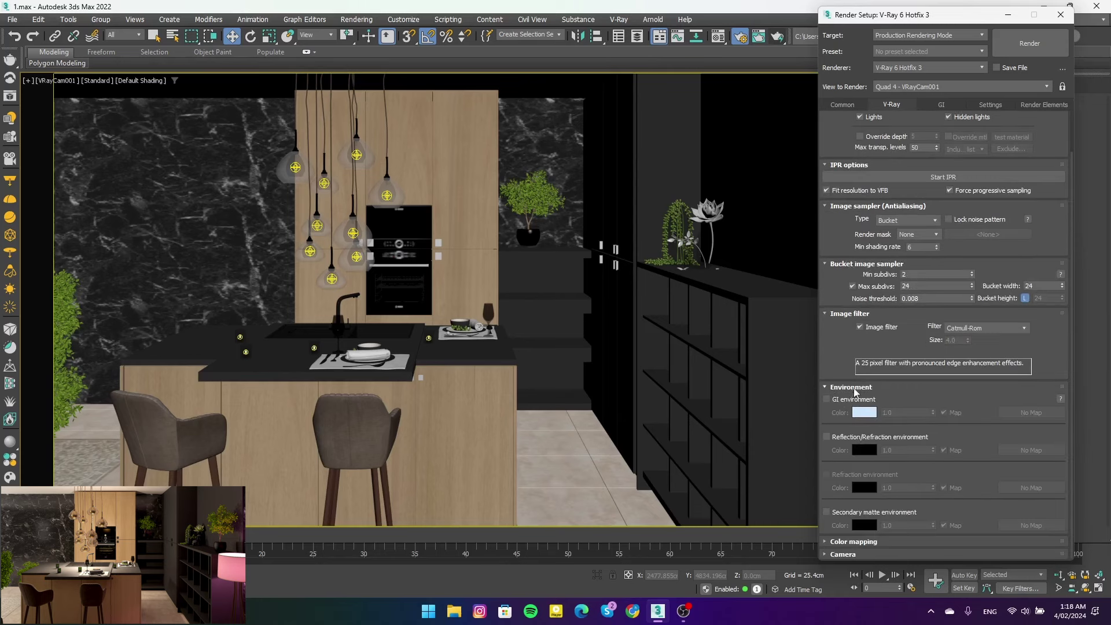
left_click(856, 386)
left_click(879, 445)
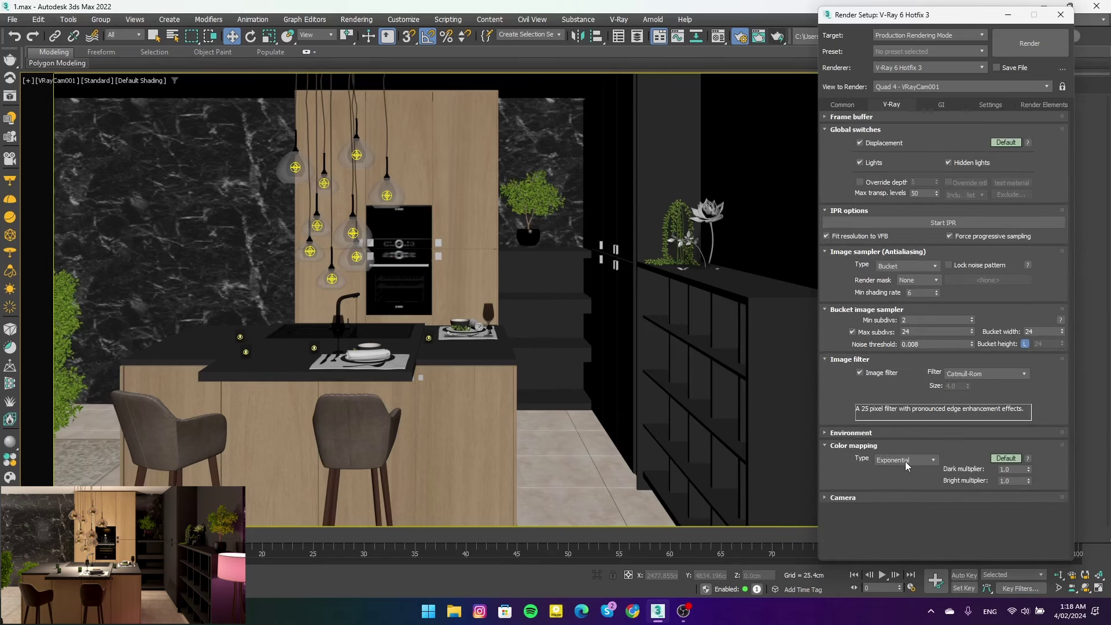
left_click(906, 466)
left_click(901, 481)
left_click(996, 460)
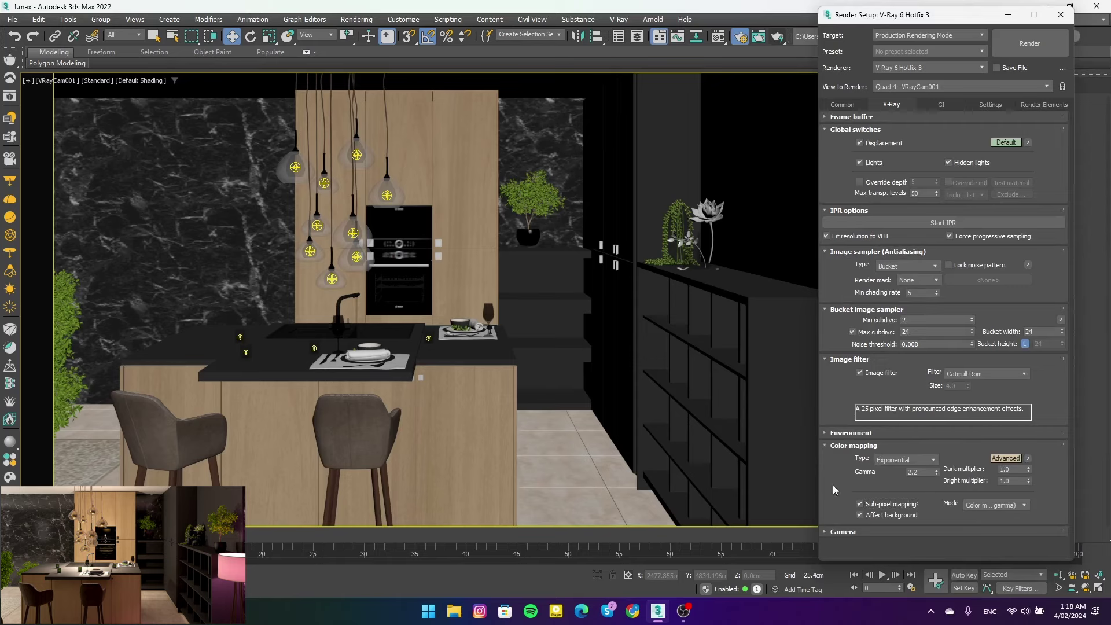
Start a V-Ray test render of the kitchen camera, then stop and close it
left_click(842, 105)
left_click(1012, 49)
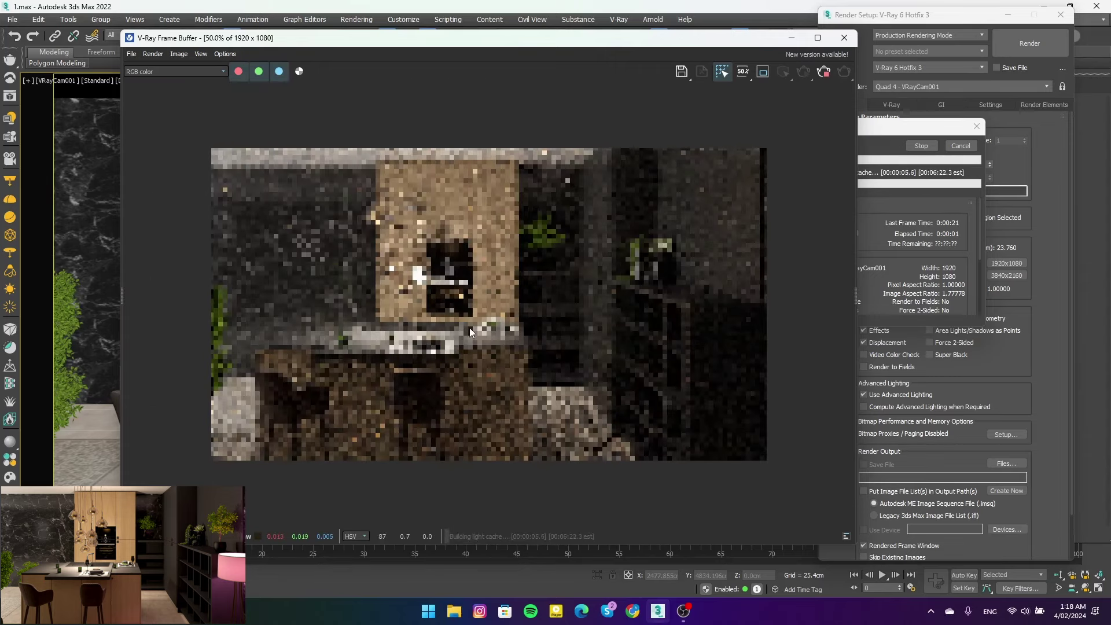
left_click(921, 145)
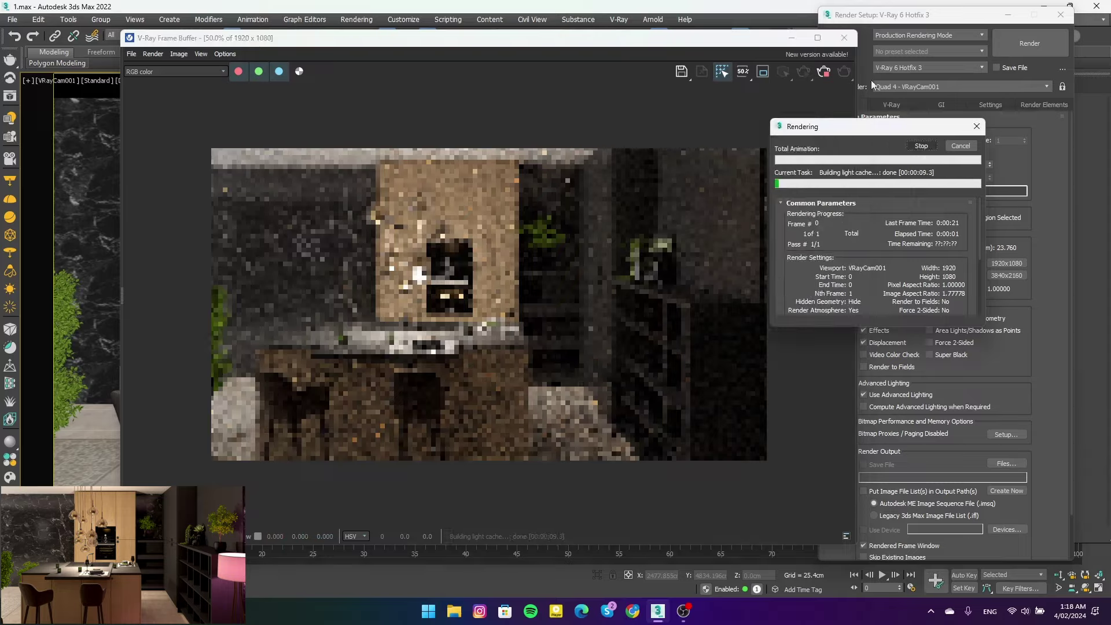
left_click(844, 38)
Move the first potted plant back and to the right, and the second plant further back
key("p")
left_click(313, 324)
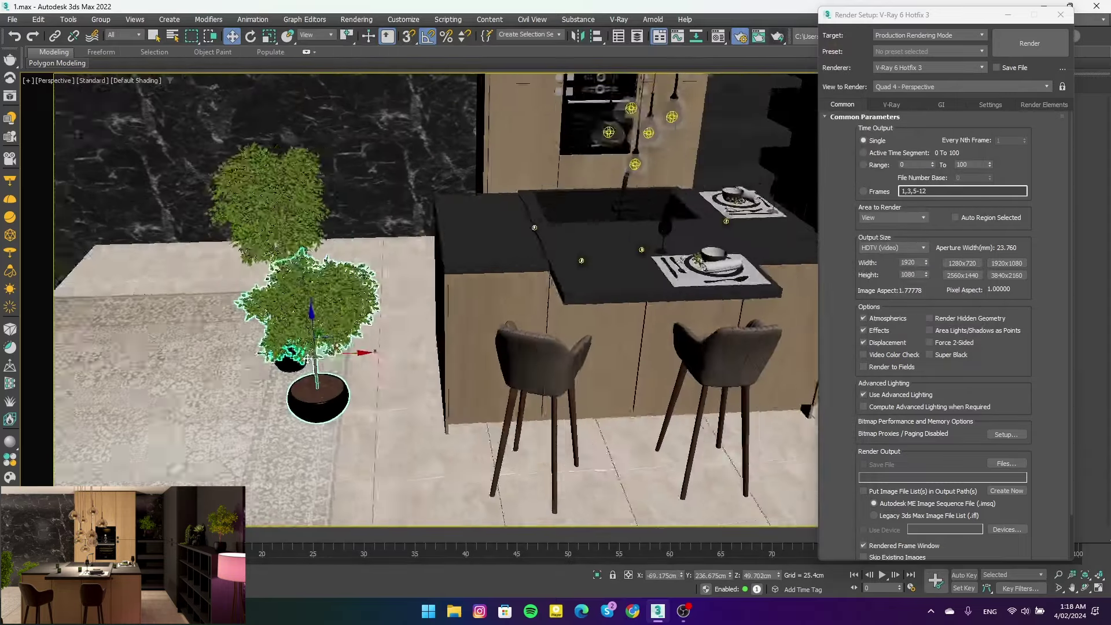
middle_click_drag(312, 324, 330, 345, "alt")
left_click_drag(330, 345, 388, 272)
scroll(388, 272, "up", 2)
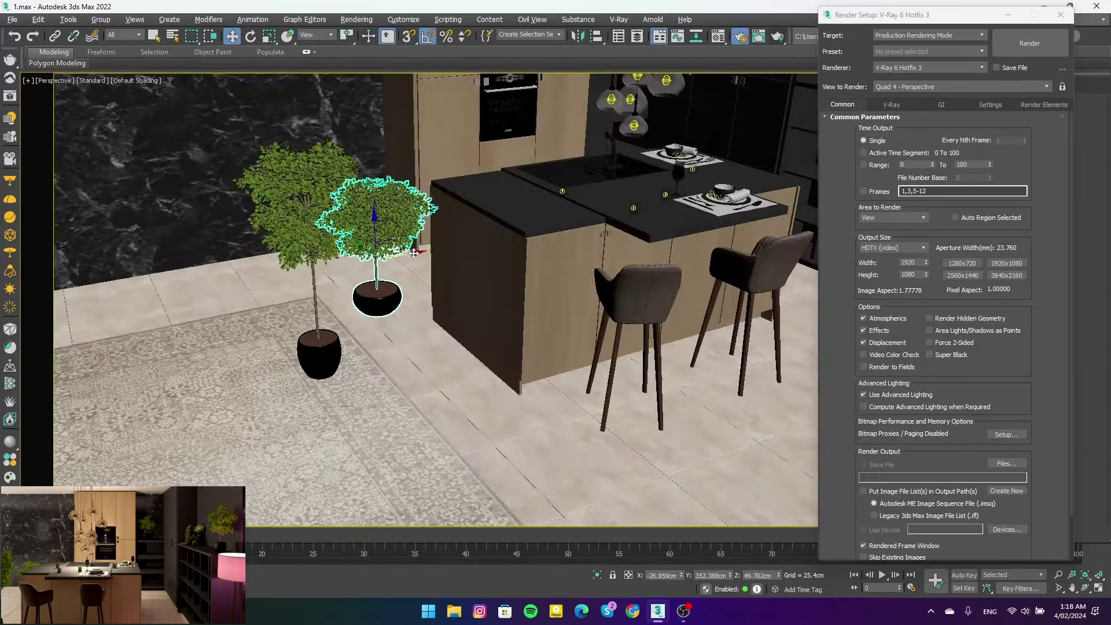
scroll(388, 271, "up", 3)
scroll(457, 289, "down", 5)
left_click_drag(561, 376, 583, 399)
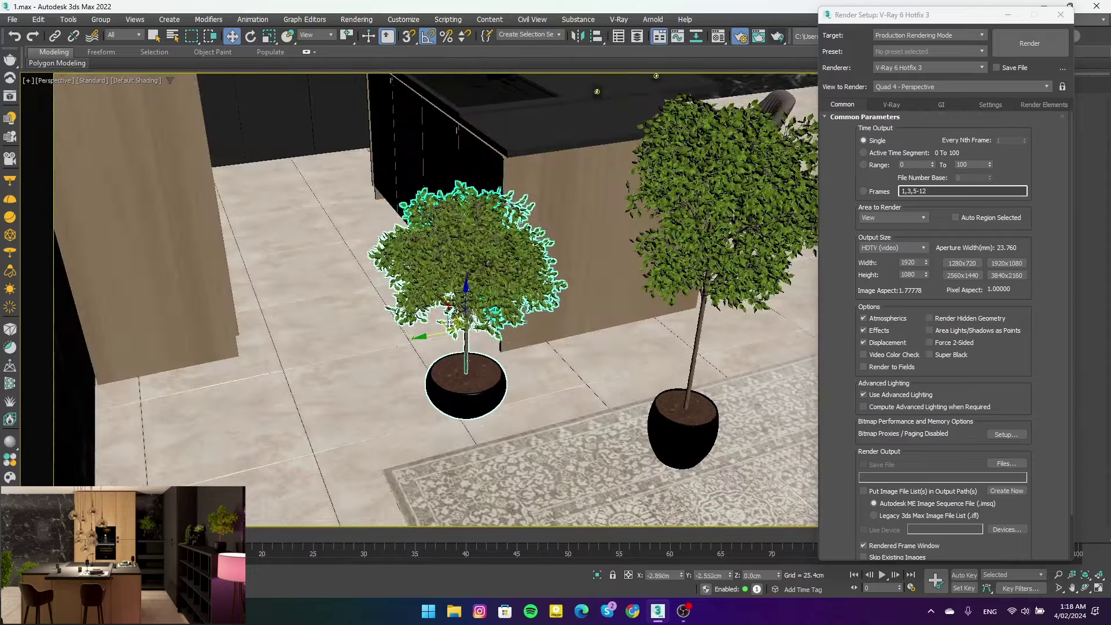
left_click(665, 399)
mouse_move(665, 369)
left_mouse_down()
mouse_move(648, 288)
mouse_move(726, 300)
mouse_move(792, 276)
left_mouse_up()
Check the plant layout through the camera, then adjust the selected plant's floor position
key("c")
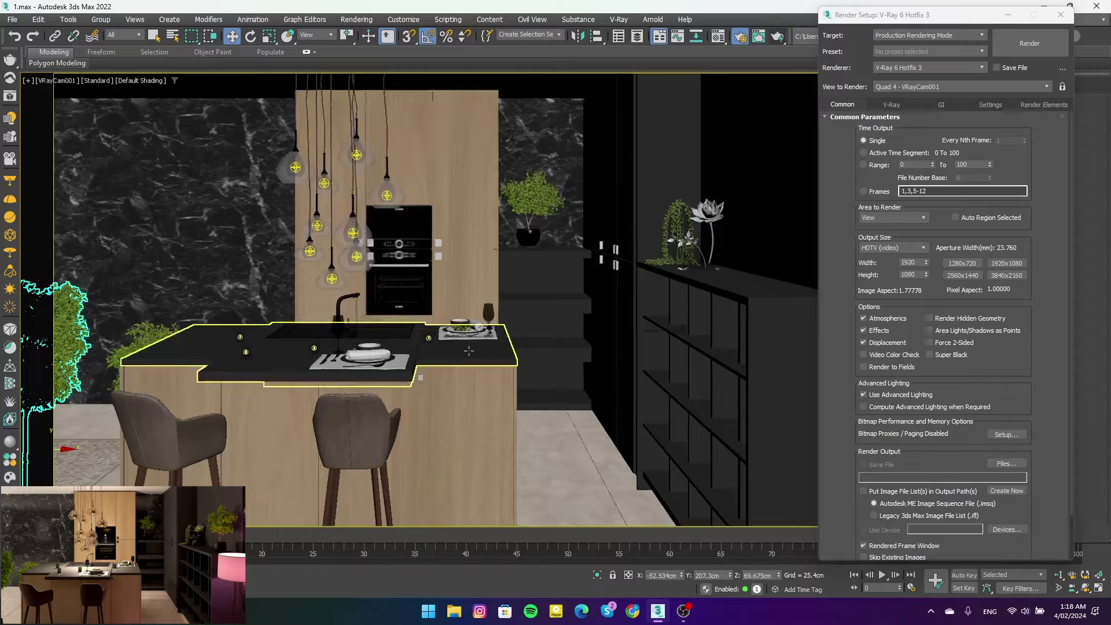
key("p")
middle_click_drag(405, 289, 290, 376, "alt")
scroll(290, 405, "up", 3)
mouse_move(290, 405)
left_mouse_down()
mouse_move(249, 255)
mouse_move(191, 347)
left_mouse_up()
mouse_move(191, 348)
middle_mouse_down("alt")
mouse_move(399, 326)
mouse_move(295, 310)
middle_mouse_up("alt")
scroll(400, 326, "up", 2)
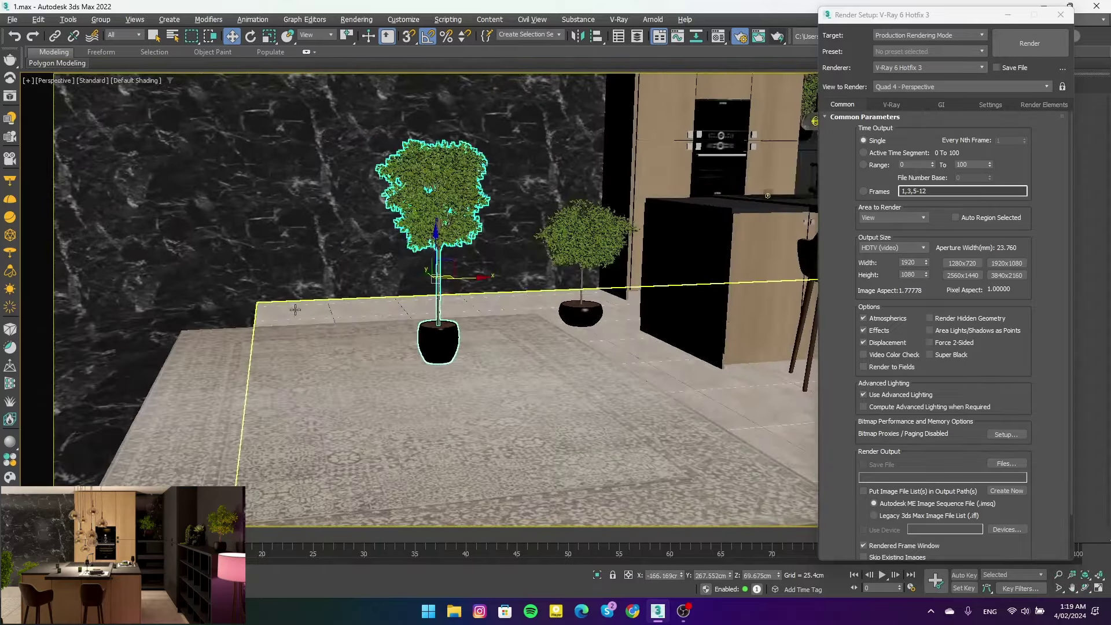
Widen the floor's FloorGenerator rectangle Width to roughly 820–845 cm
left_click(1061, 14)
left_click(850, 279)
left_click(925, 141)
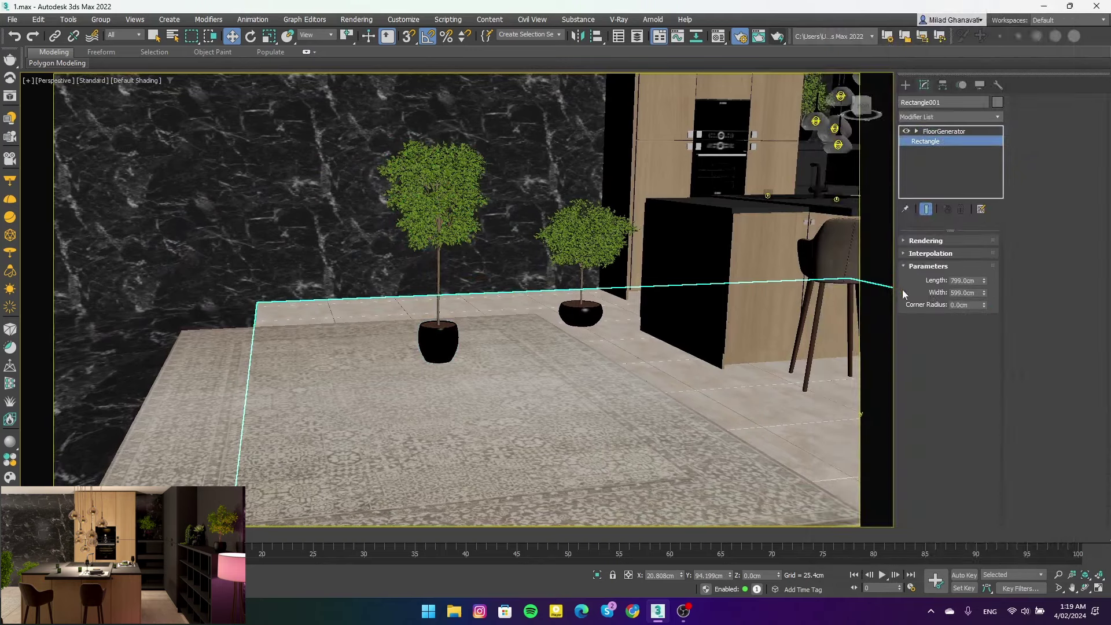
left_click_drag(984, 292, 983, 266)
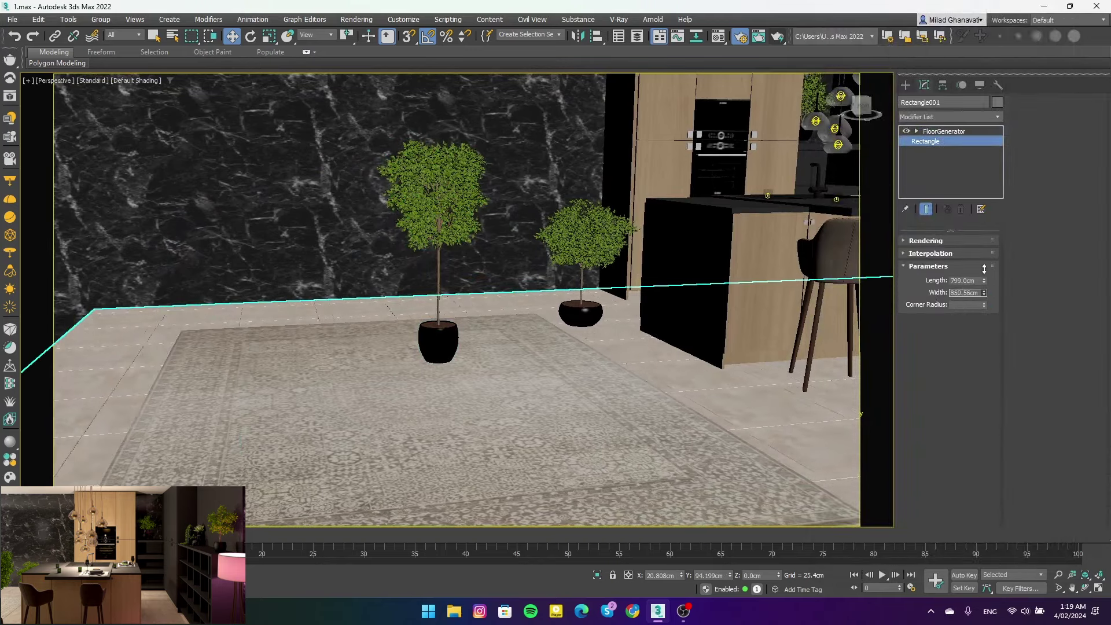
scroll(623, 312, "up", 5)
scroll(623, 312, "down", 5)
key("t")
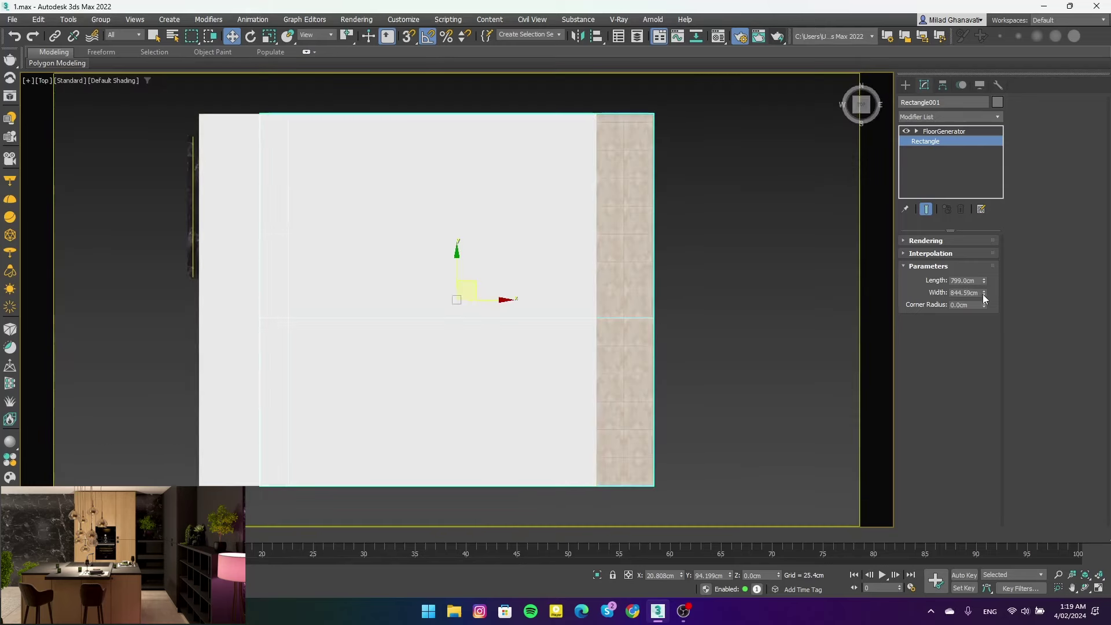
left_click_drag(982, 296, 981, 301)
key("F3")
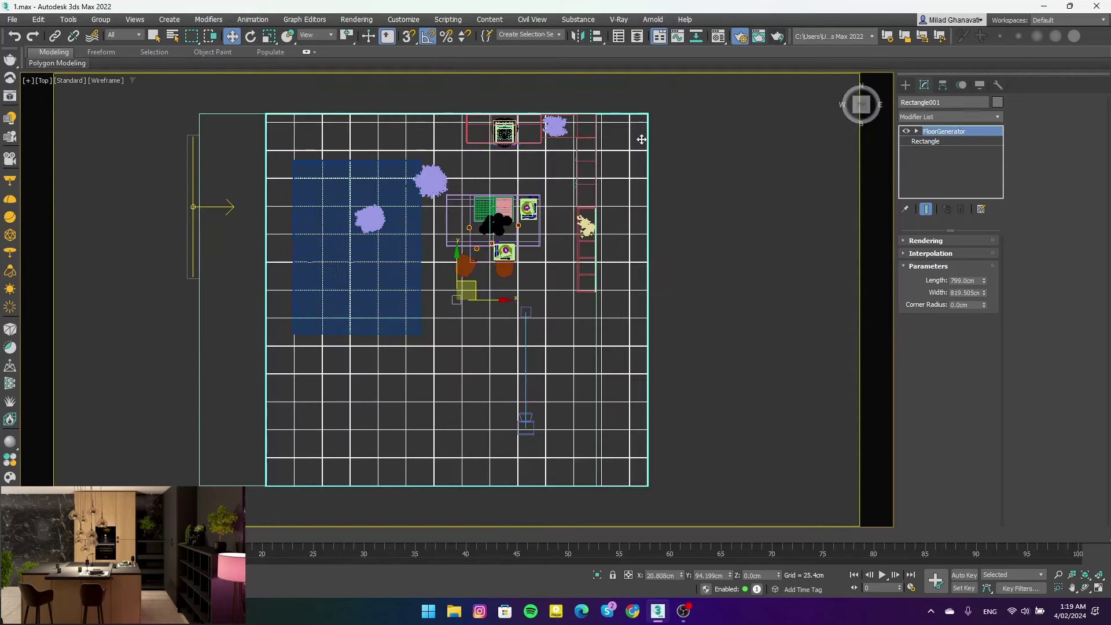
middle_click_drag(641, 139, 599, 145)
scroll(599, 146, "up", 5)
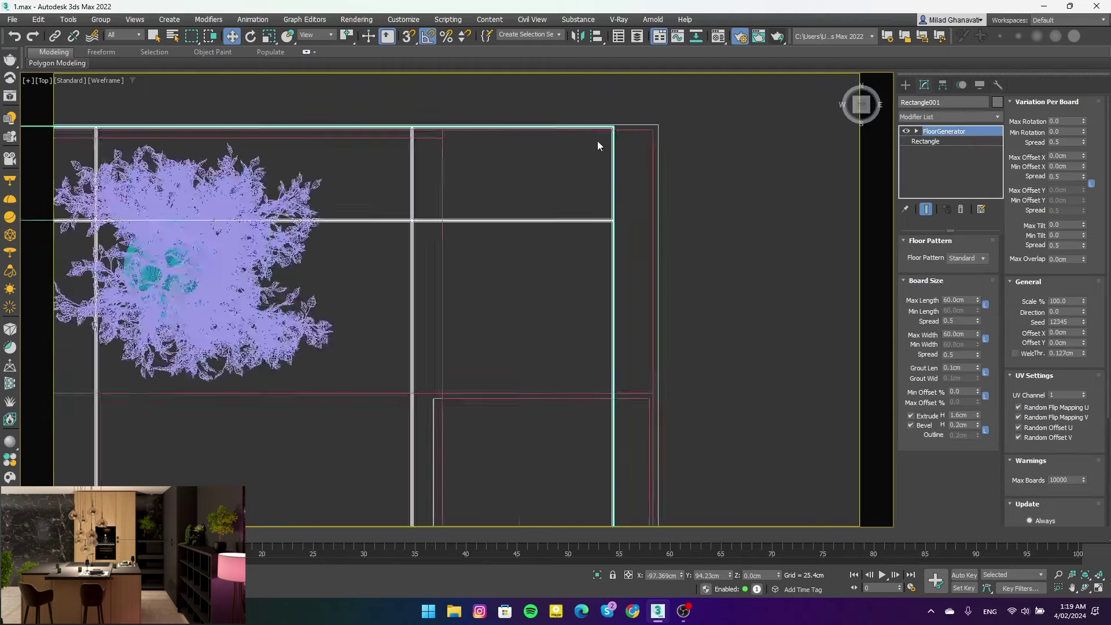
scroll(599, 146, "up", 5)
key("ctrl+z")
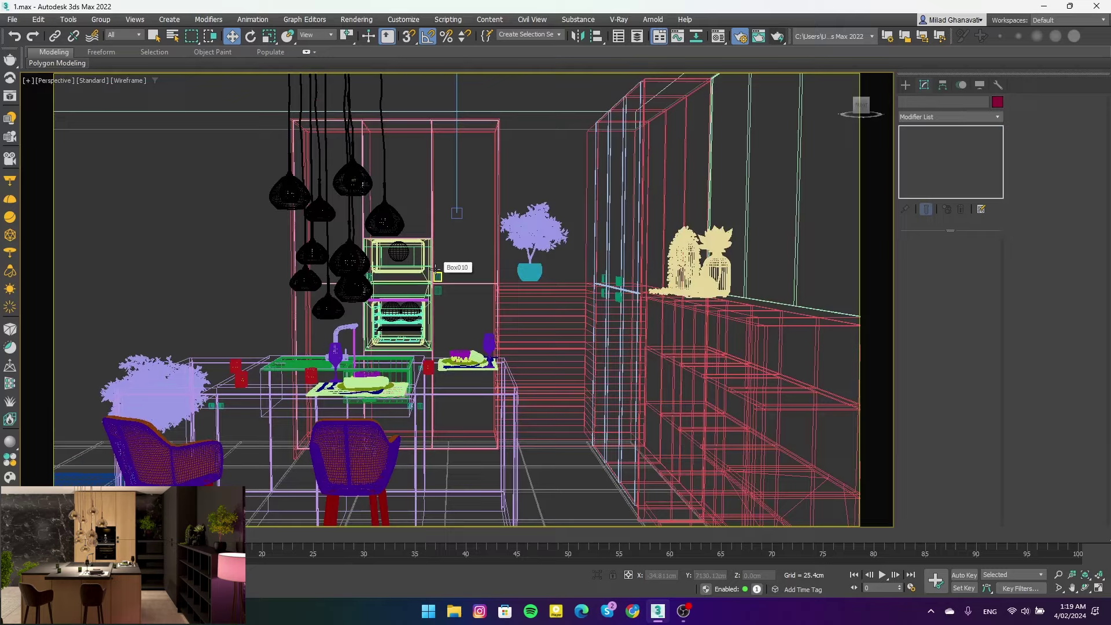
Shift-drag a copy of the wall-side potted plant toward the left wall
key("F3")
scroll(473, 285, "up", 3)
scroll(473, 284, "up", 6)
left_click(473, 284)
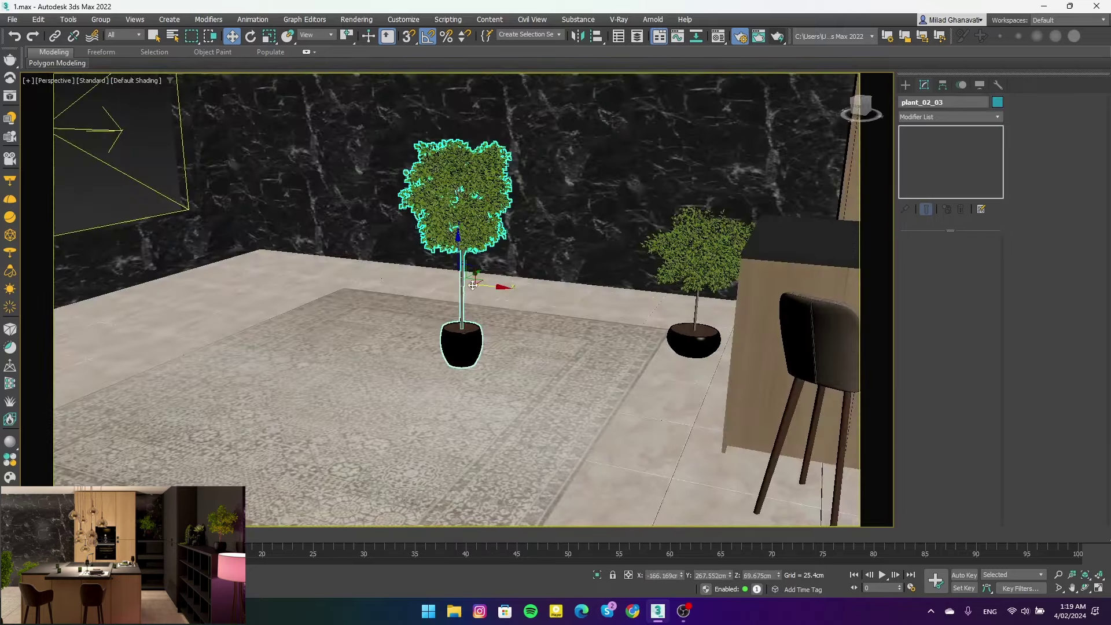
left_click_drag(473, 285, 295, 228)
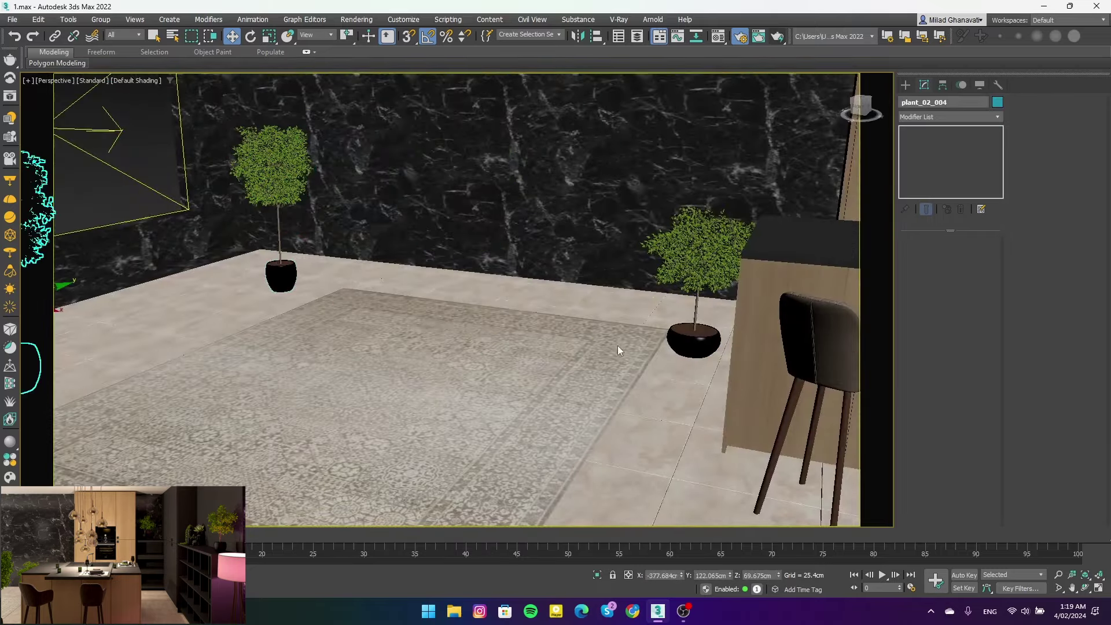
left_click(562, 354)
Hide the white slab Box026 that blocks the view
scroll(493, 343, "down", 5)
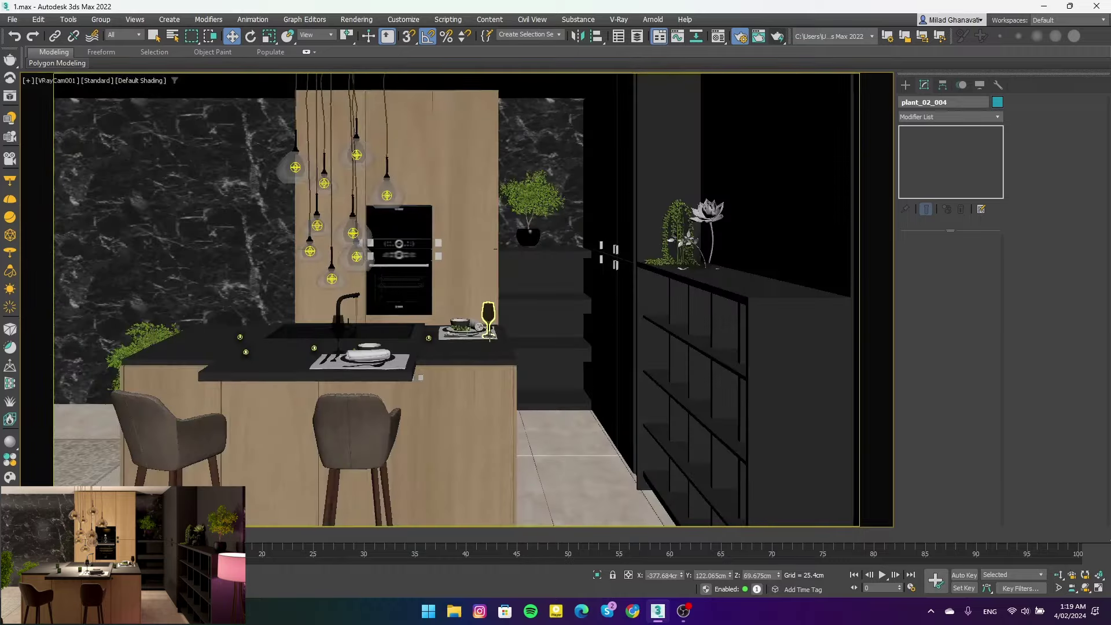
scroll(489, 344, "up", 5)
middle_click_drag(489, 344, 483, 346, "alt")
scroll(483, 346, "down", 3)
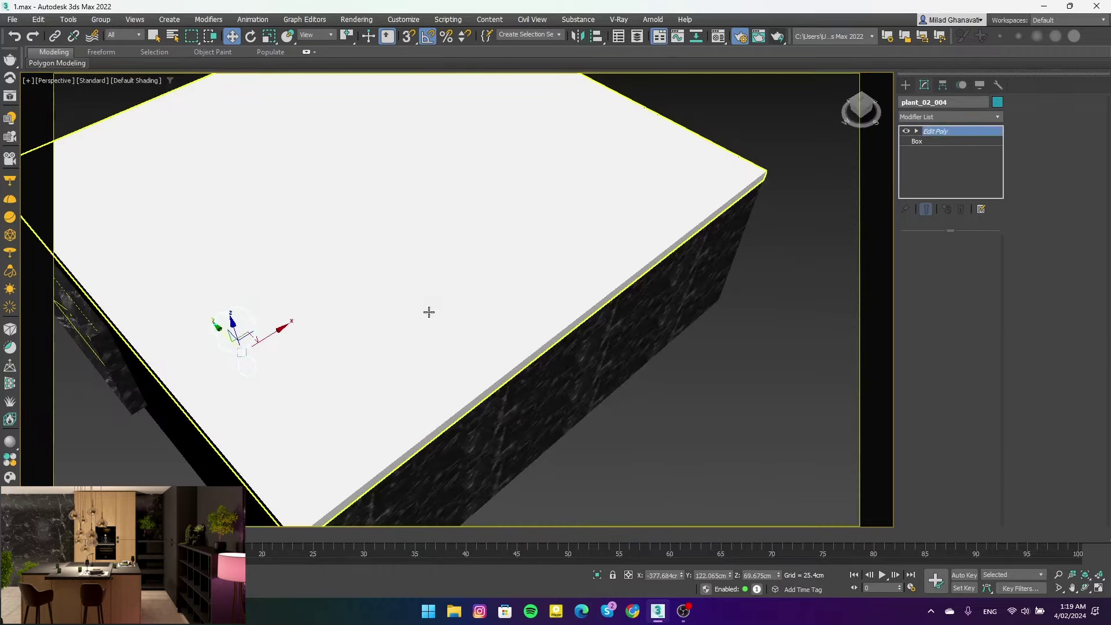
left_click(426, 310)
right_click(505, 286)
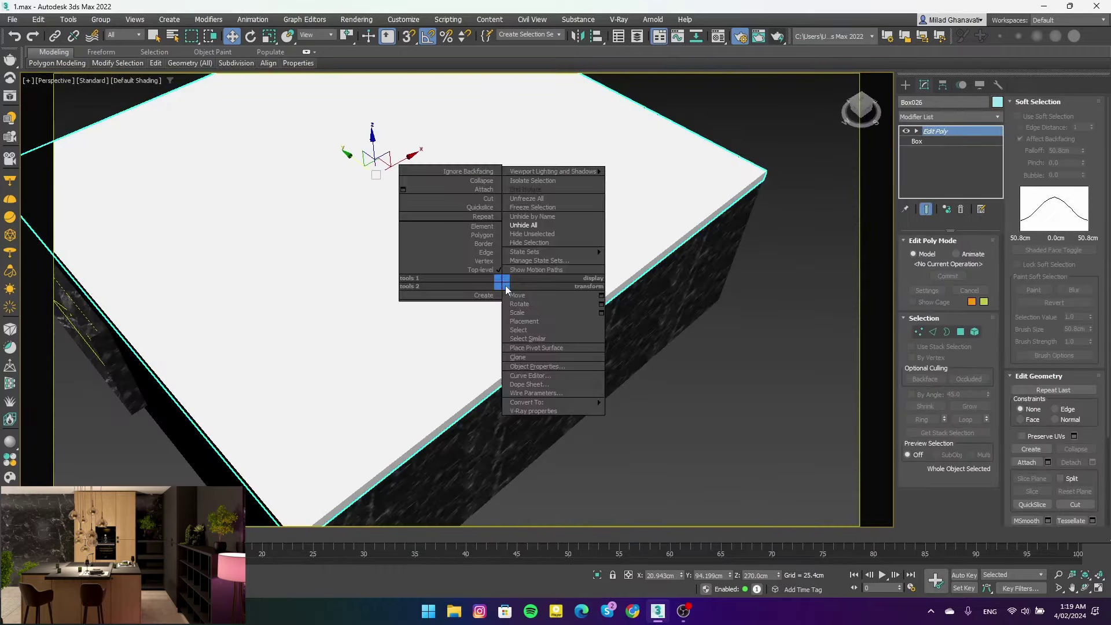
left_click(530, 272)
Place the copied plant beside the right cabinet, deselect, and start a test render
left_click(236, 328)
mouse_move(272, 324)
left_mouse_down()
mouse_move(524, 229)
mouse_move(601, 187)
left_mouse_up()
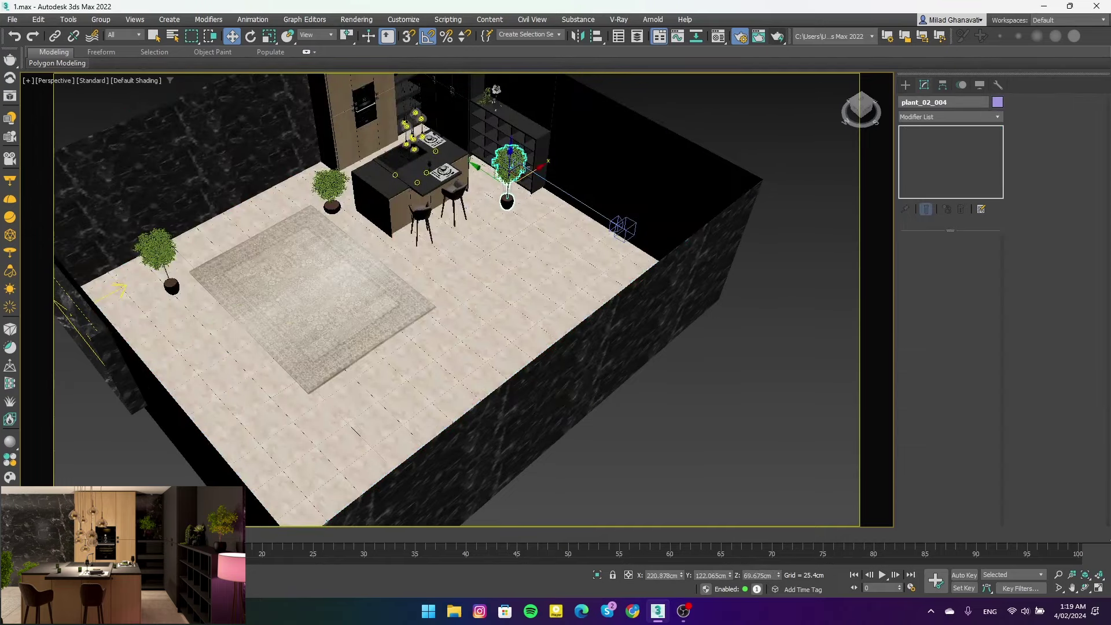
scroll(500, 221, "up", 5)
left_click_drag(496, 228, 600, 241)
key("c")
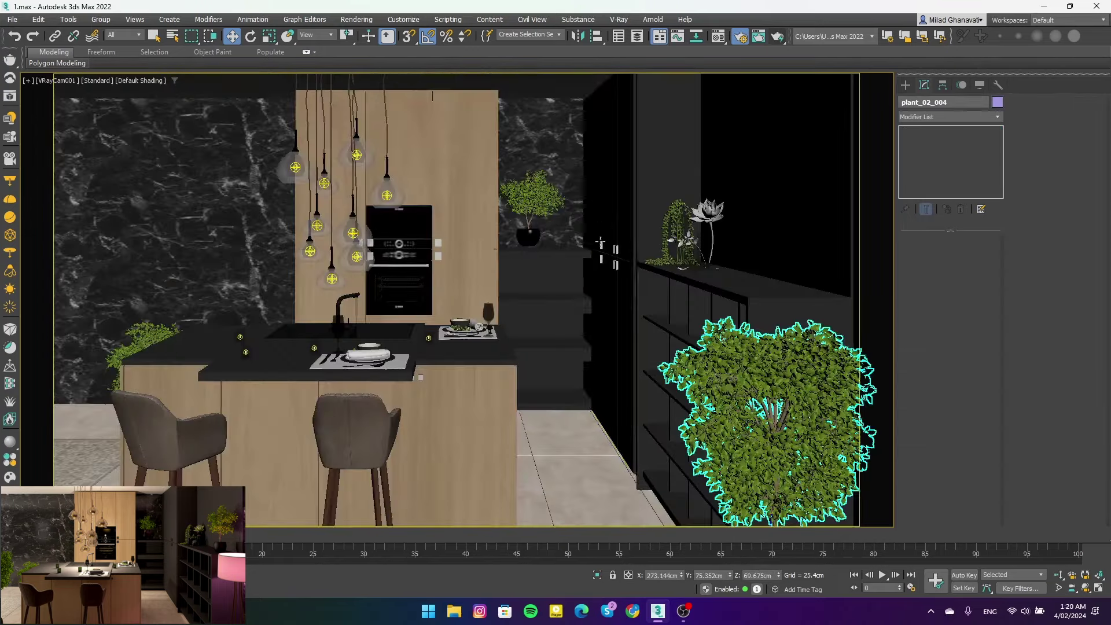
left_click_drag(770, 449, 854, 487)
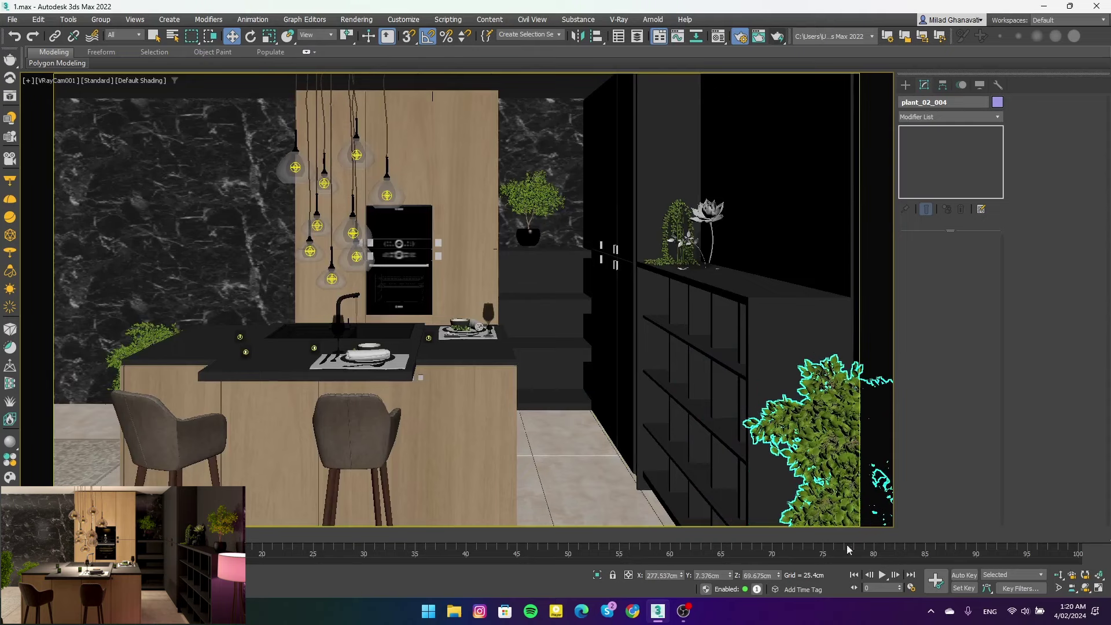
key("ctrl+d")
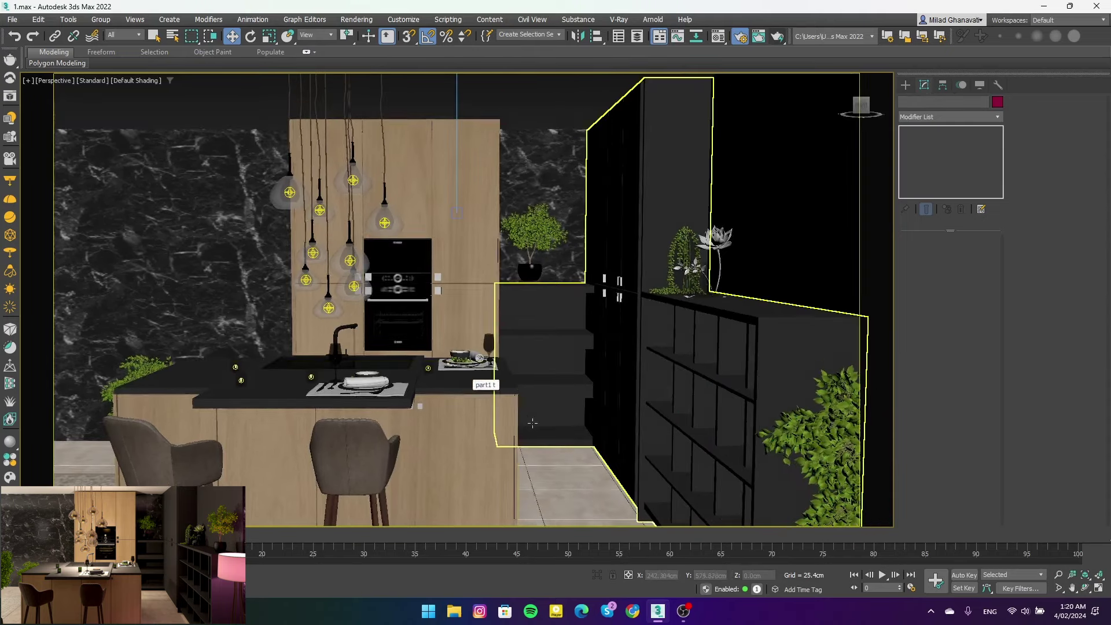
key("shift+q")
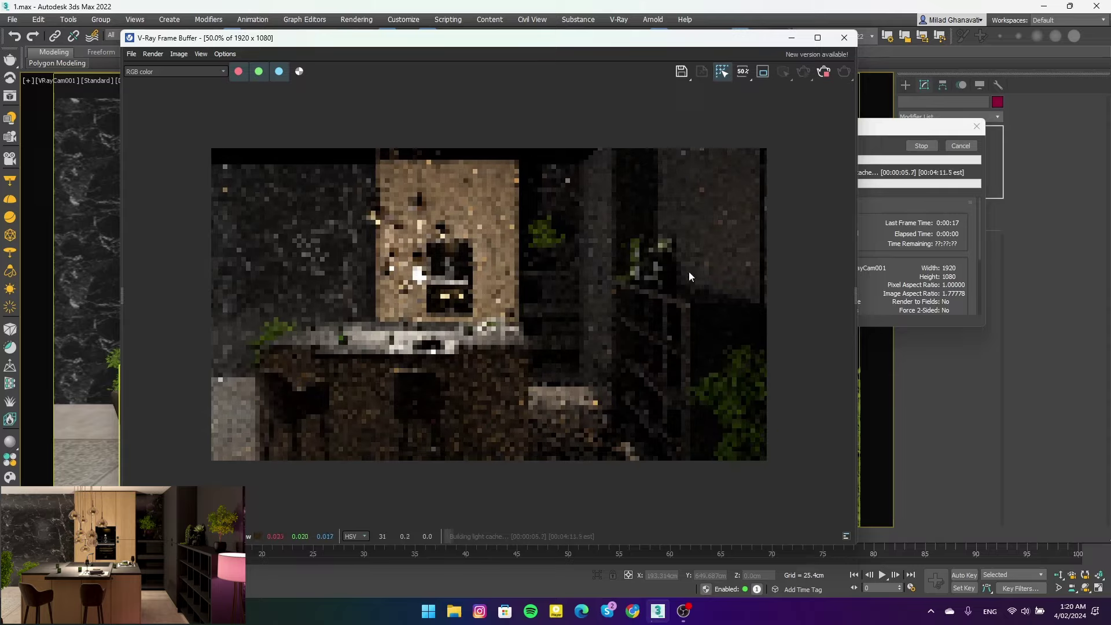
Stop the test render and move copied plant plant_02_004 beside the left plant
left_click(921, 146)
left_click(923, 147)
key("p")
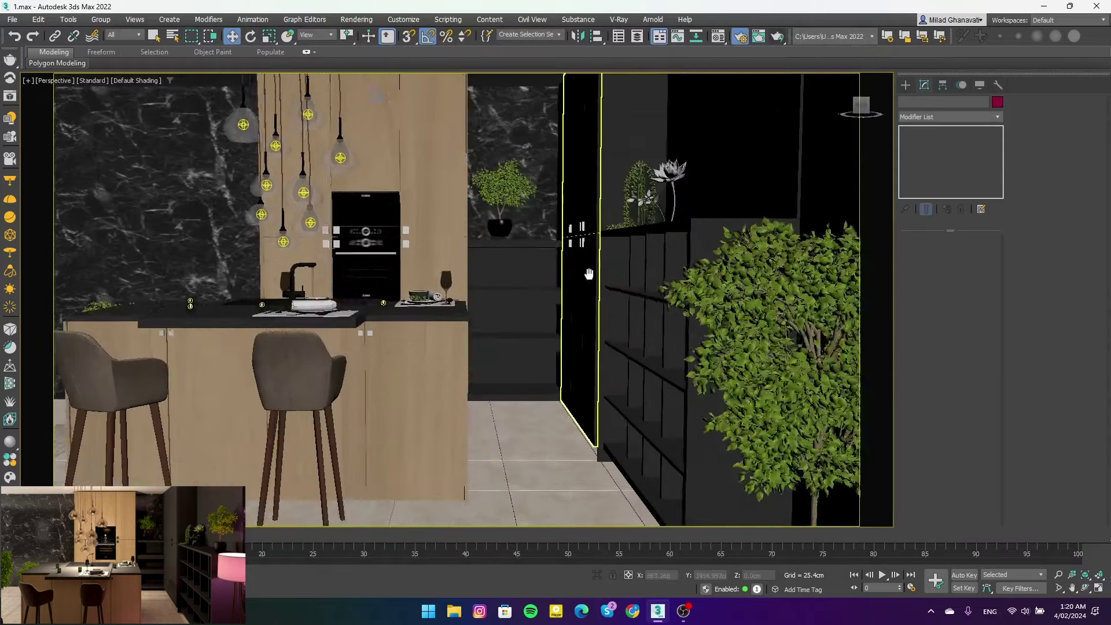
scroll(599, 313, "up", 5)
scroll(599, 313, "down", 10)
scroll(599, 313, "up", 2)
mouse_move(746, 324)
left_mouse_down()
mouse_move(214, 393)
mouse_move(191, 384)
left_mouse_up()
key("c")
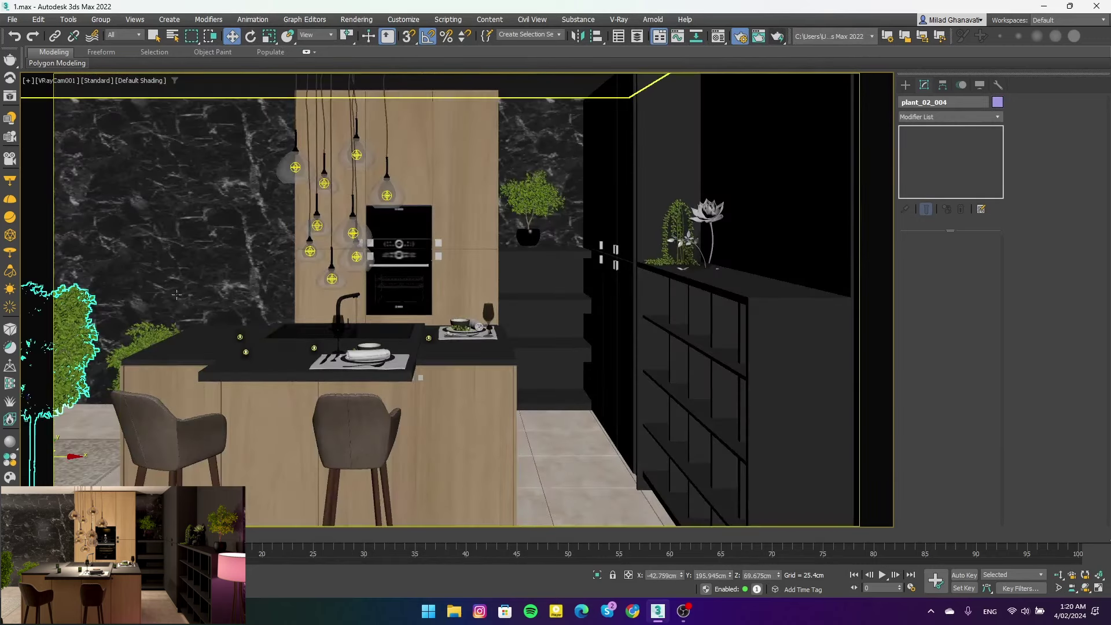
Unhide all hidden objects in the scene
left_click(348, 345)
right_click(403, 315)
left_click(347, 268)
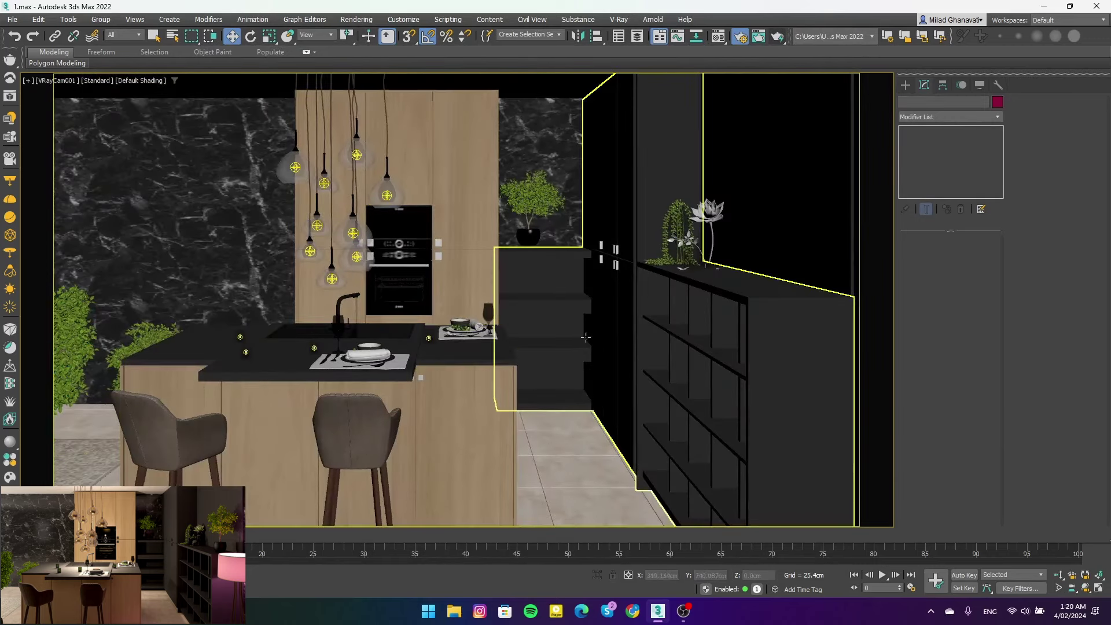
Merge no47floor_2013_vray.max from the 103-chandelier folder into the kitchen scene
left_click(454, 611)
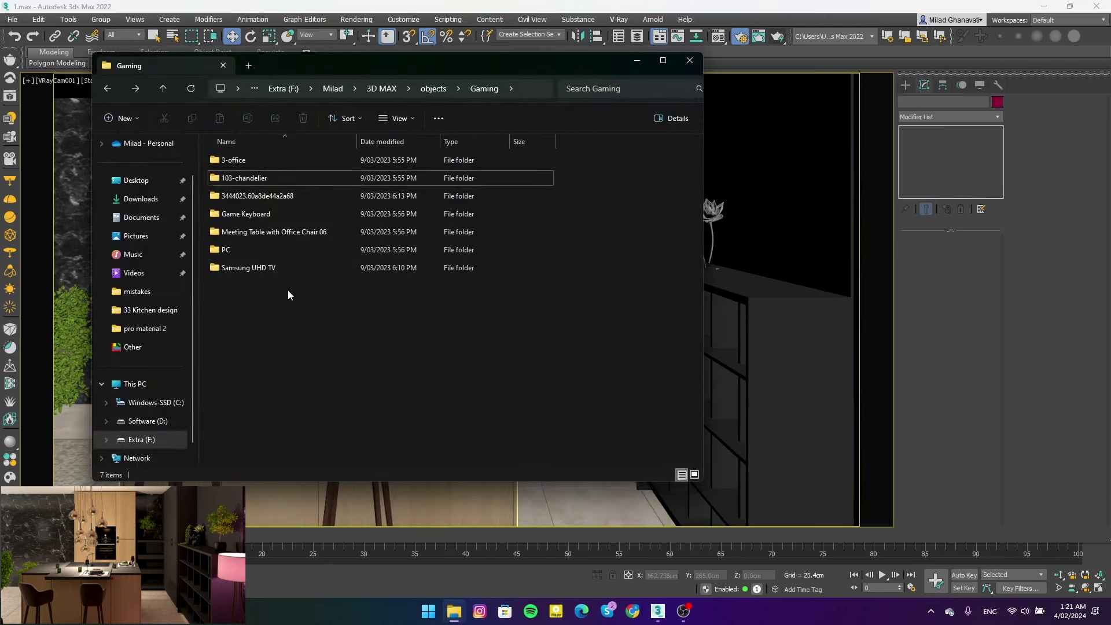
double_click(243, 178)
left_click_drag(273, 303, 811, 481)
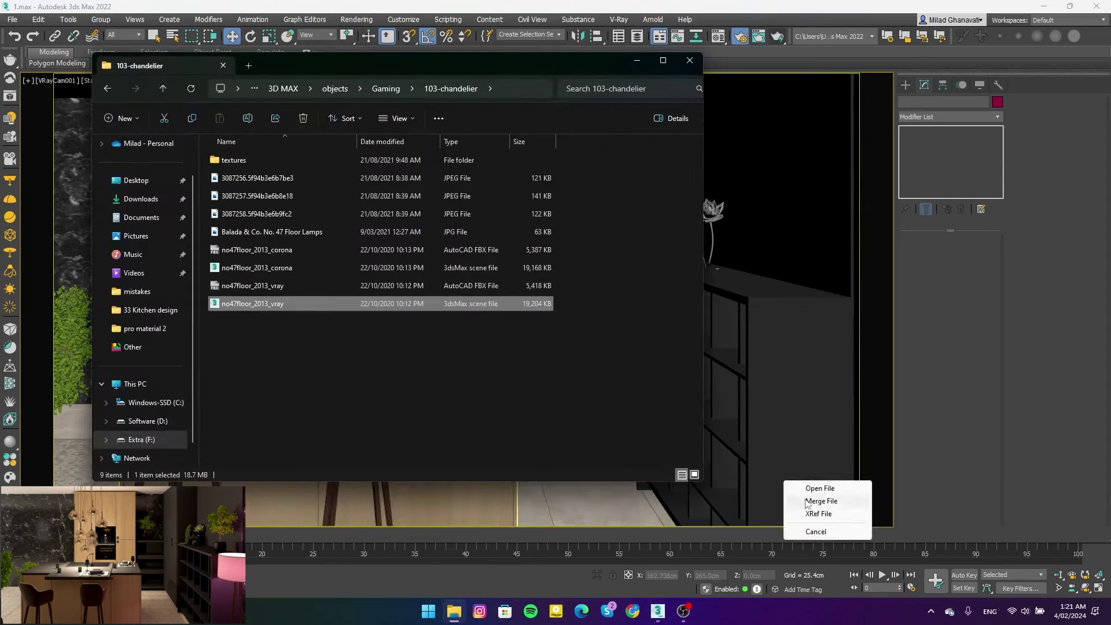
left_click(836, 499)
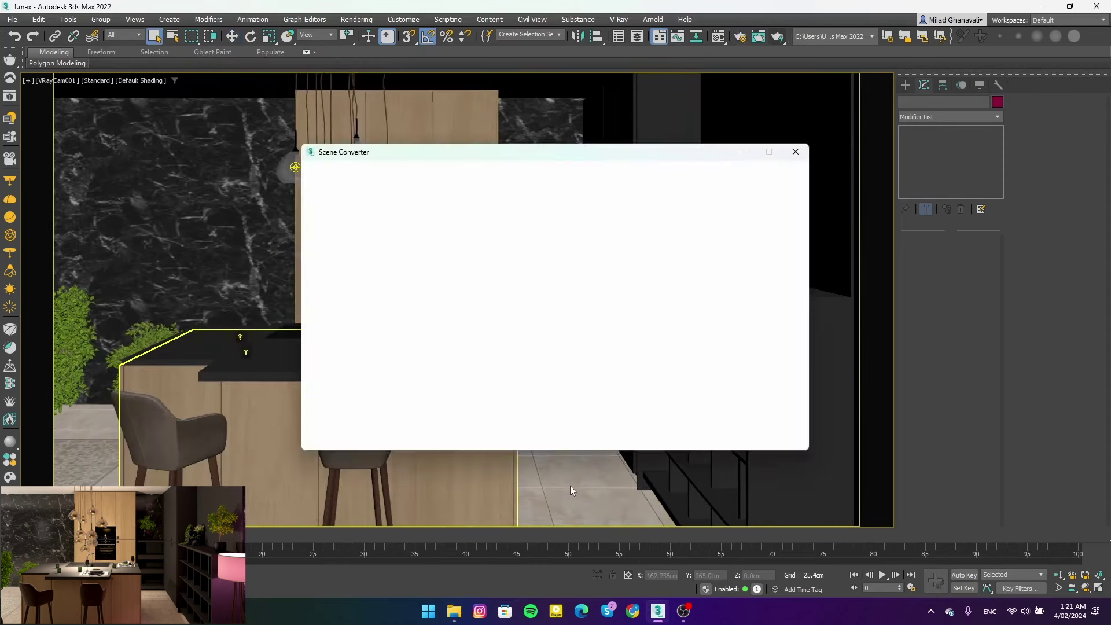
Move the merged lamps beside the room and hide the room's roof
left_click(795, 151)
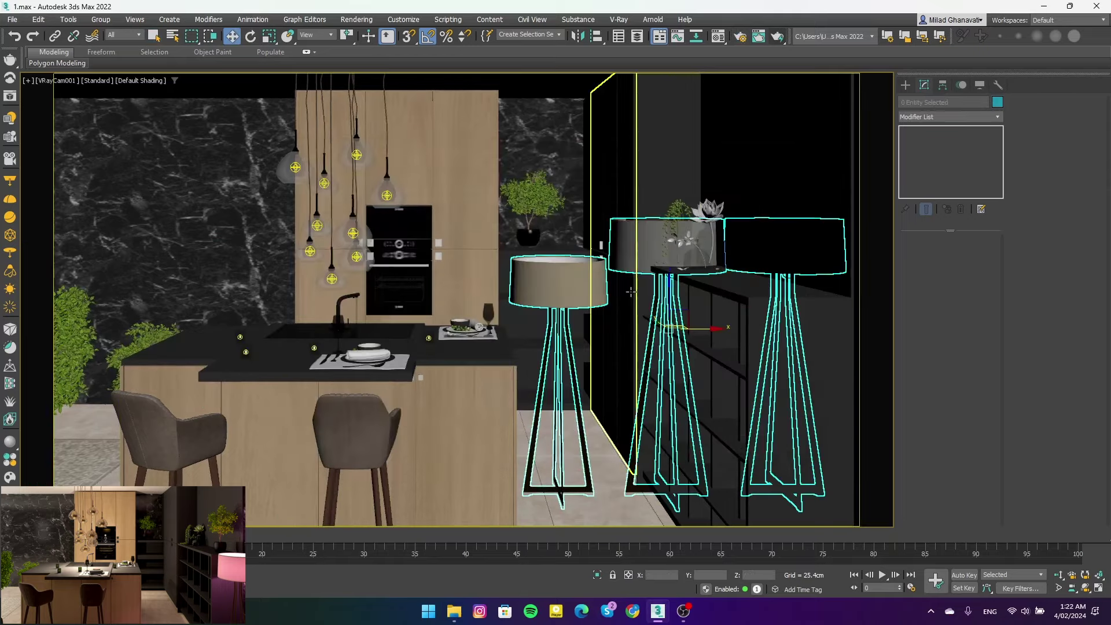
key("p")
key("z")
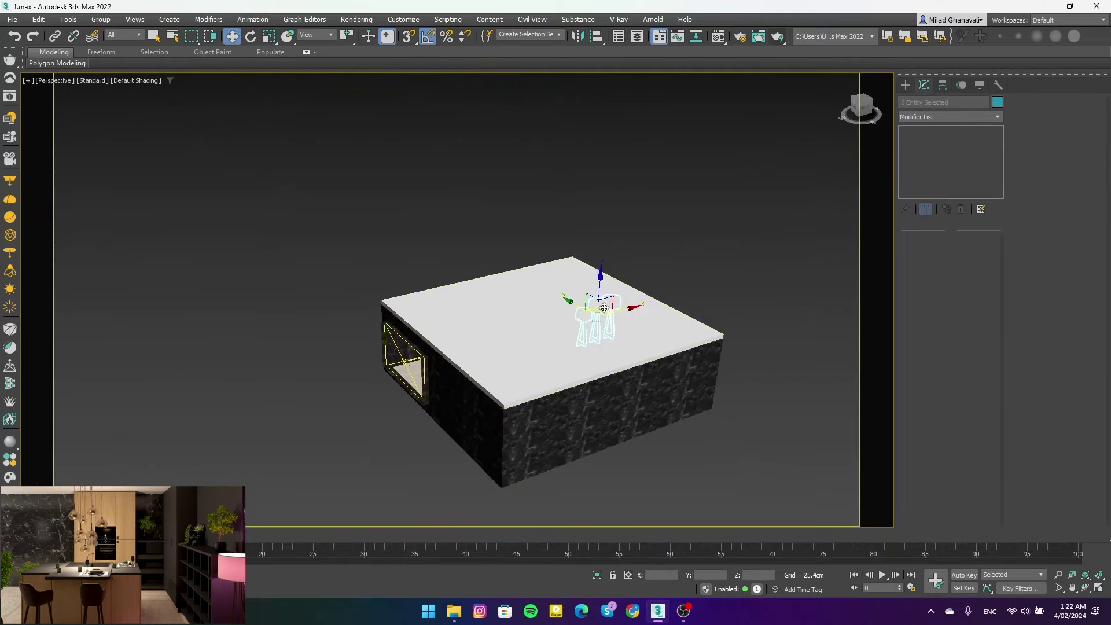
left_click_drag(620, 296, 665, 369)
right_click(574, 354)
left_click(608, 320)
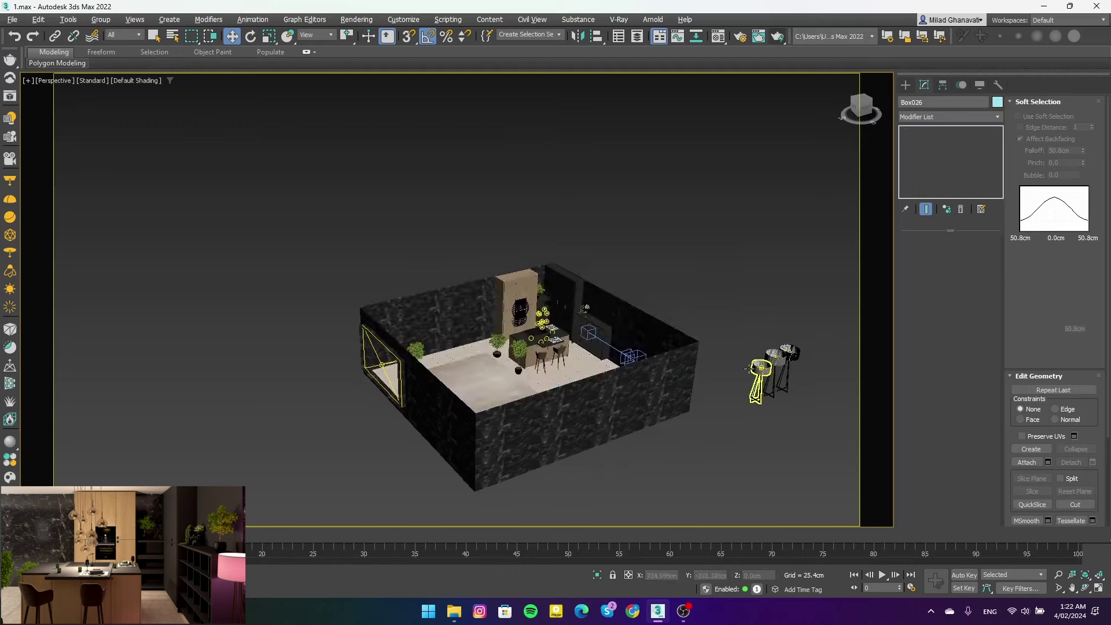
Delete the two extra merged floor lamps
scroll(647, 357, "up", 3)
scroll(647, 357, "up", 2)
left_click_drag(647, 357, 646, 354)
key("Delete")
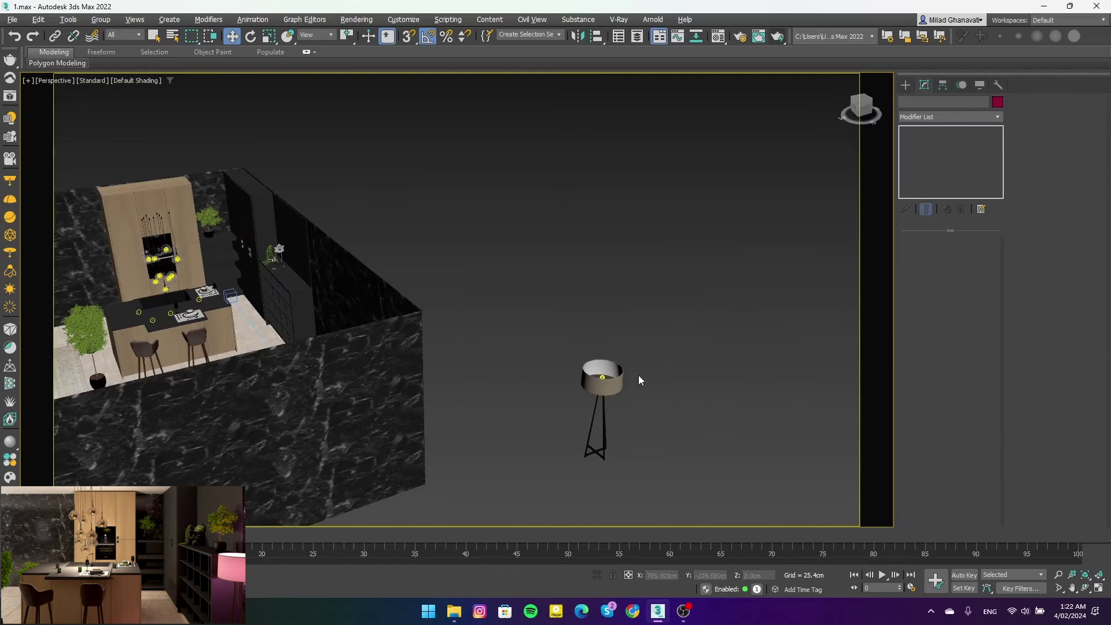
Move the remaining floor lamp into the kitchen corner in Top view
left_click(591, 406)
key("t")
key("z")
scroll(591, 400, "down", 5)
left_click_drag(577, 350, 457, 168)
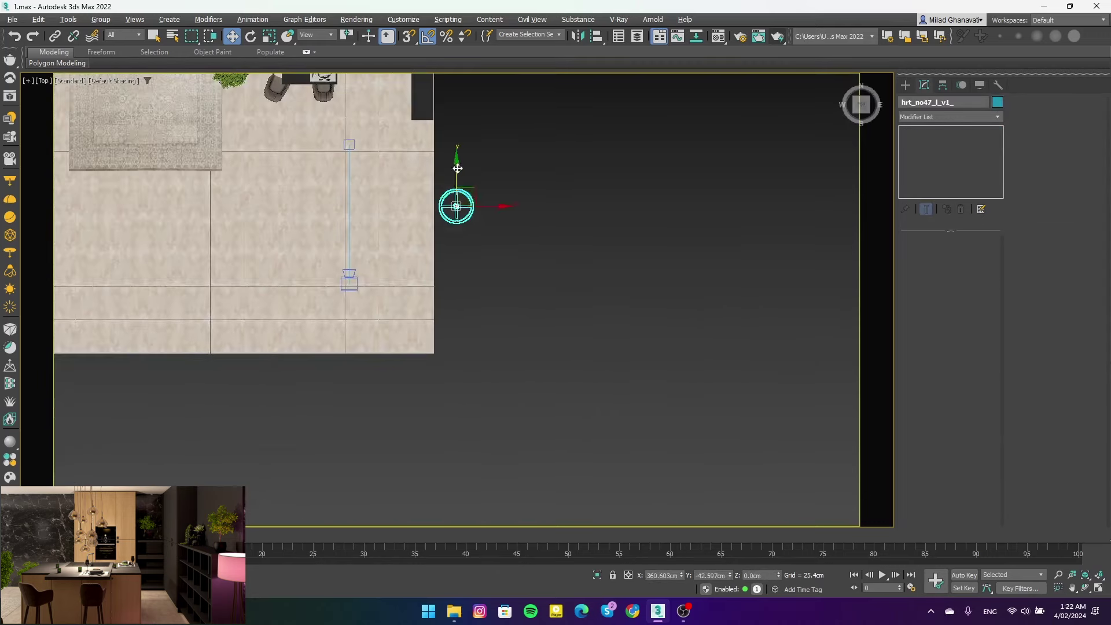
scroll(426, 132, "up", 3)
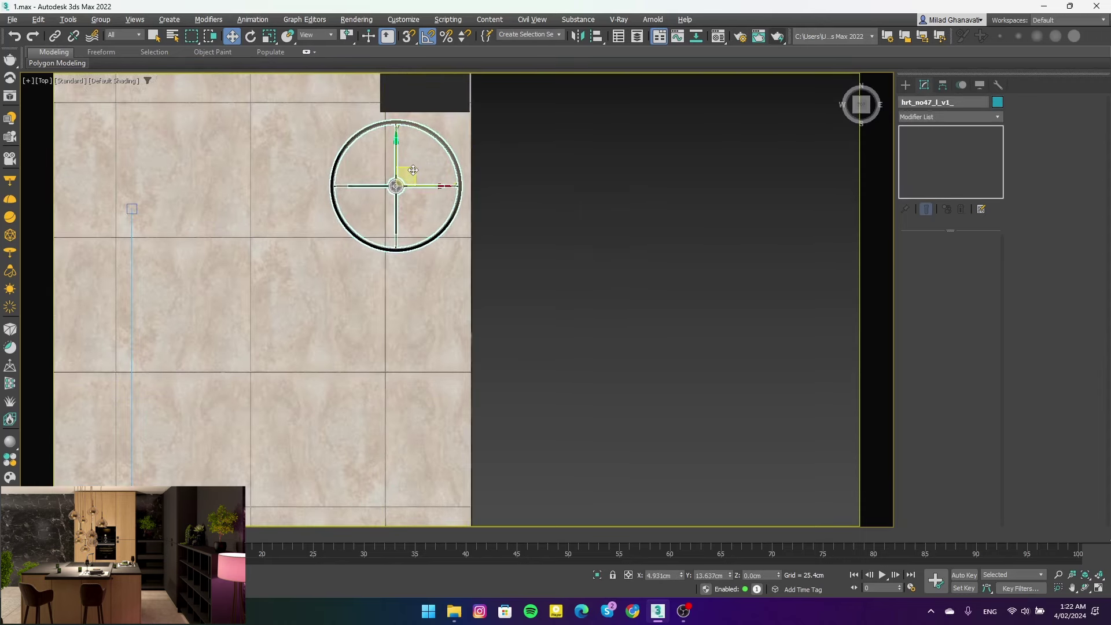
Check the lamp's placement in wireframe Front view and the kitchen camera view
key("f")
key("F3")
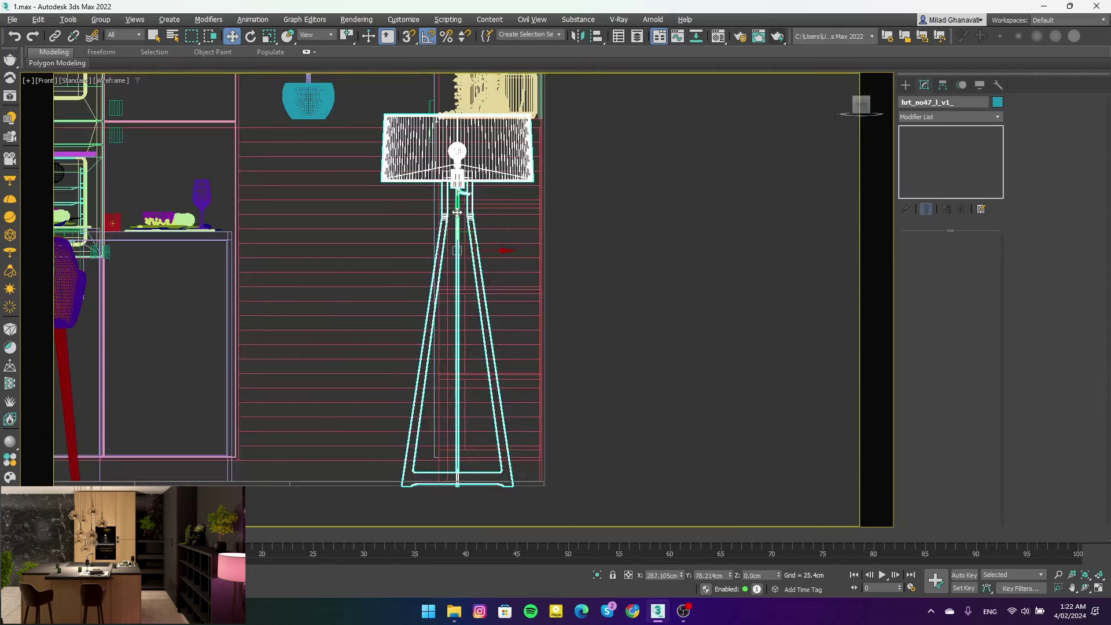
scroll(506, 489, "up", 5)
scroll(637, 393, "up", 5)
scroll(673, 350, "down", 1)
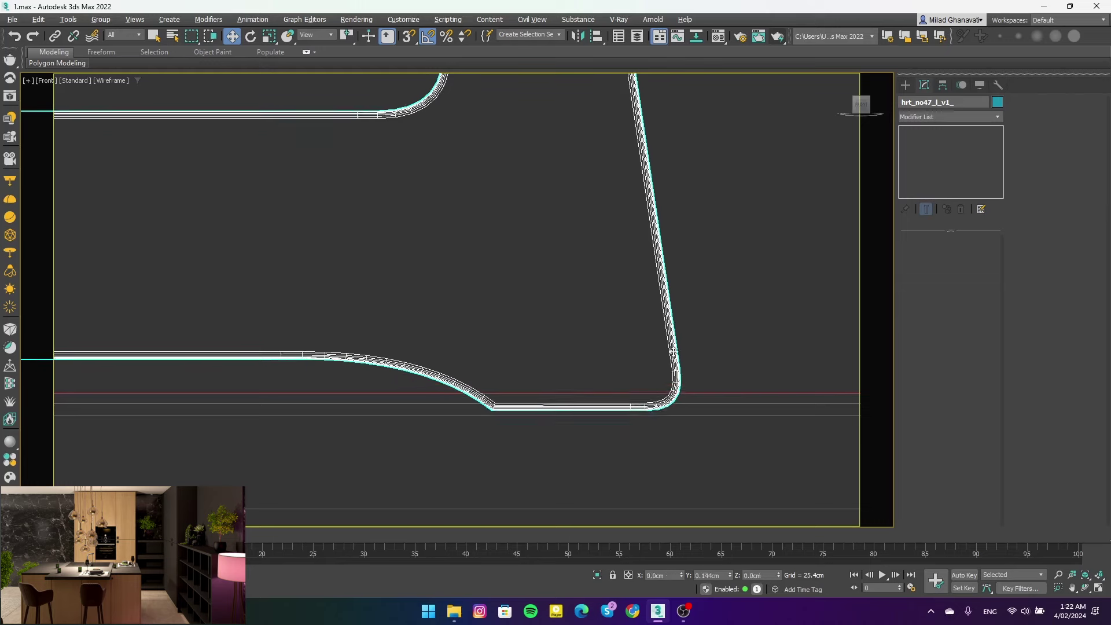
scroll(673, 351, "down", 2)
key("c")
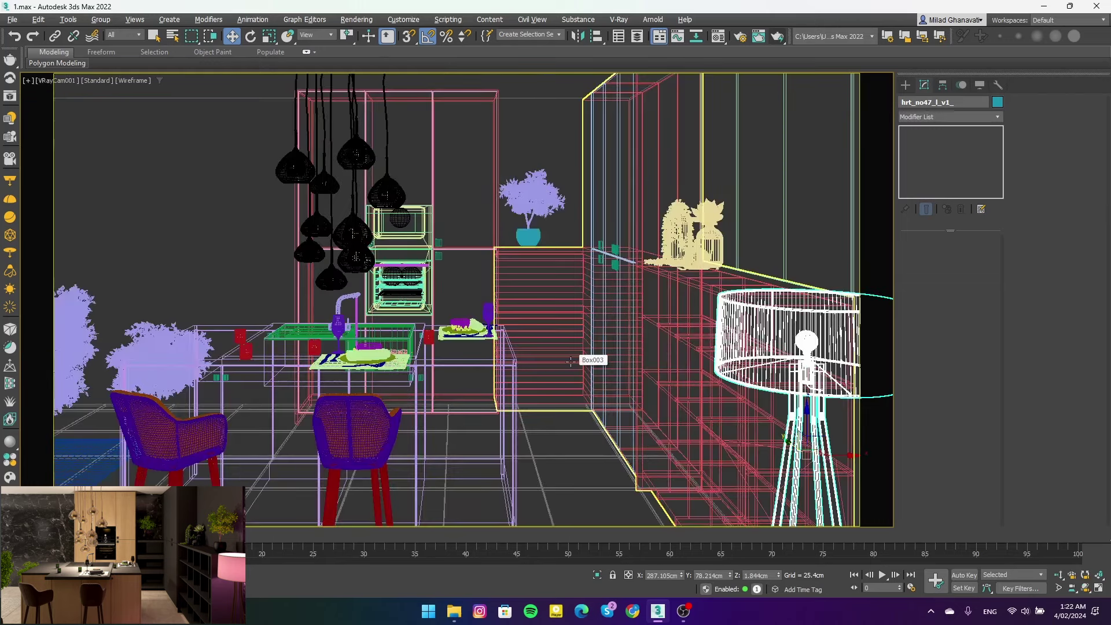
key("F3")
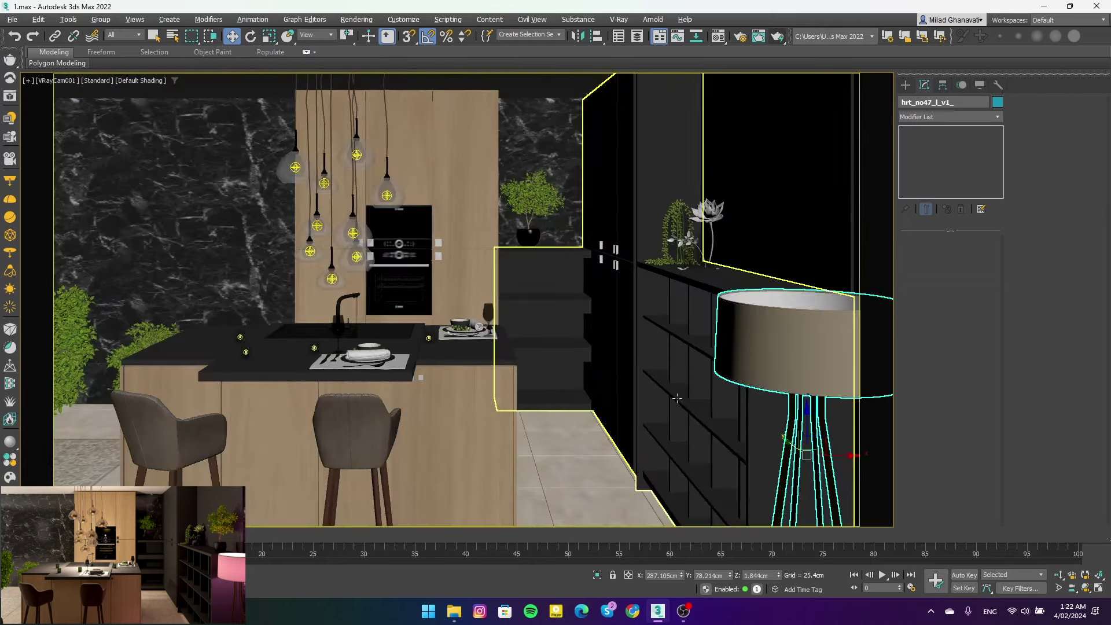
Inspect the lamp from Top view, then orbit down to look into its shade
key("t")
key("z")
key("r")
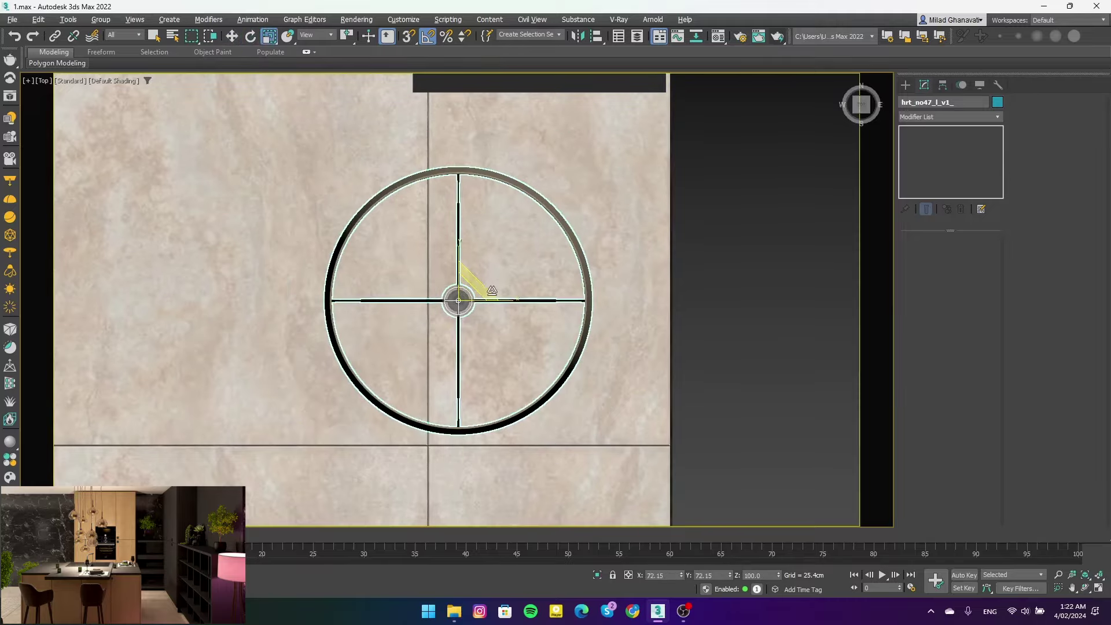
middle_click_drag(492, 290, 483, 268, "alt")
key("w")
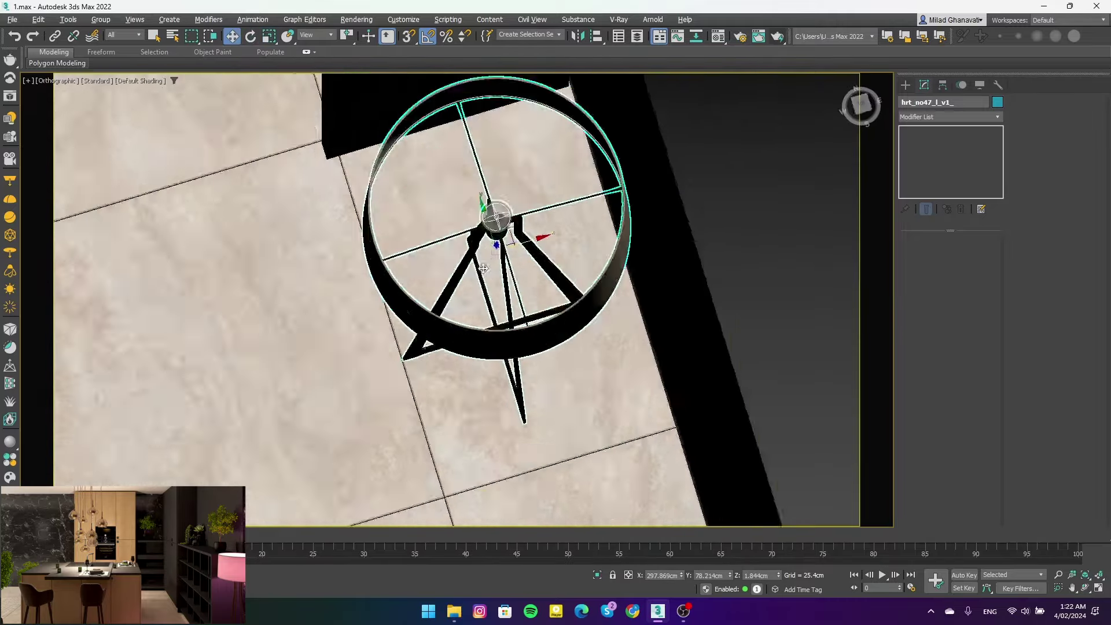
scroll(483, 269, "down", 3)
scroll(483, 268, "down", 2)
key("c")
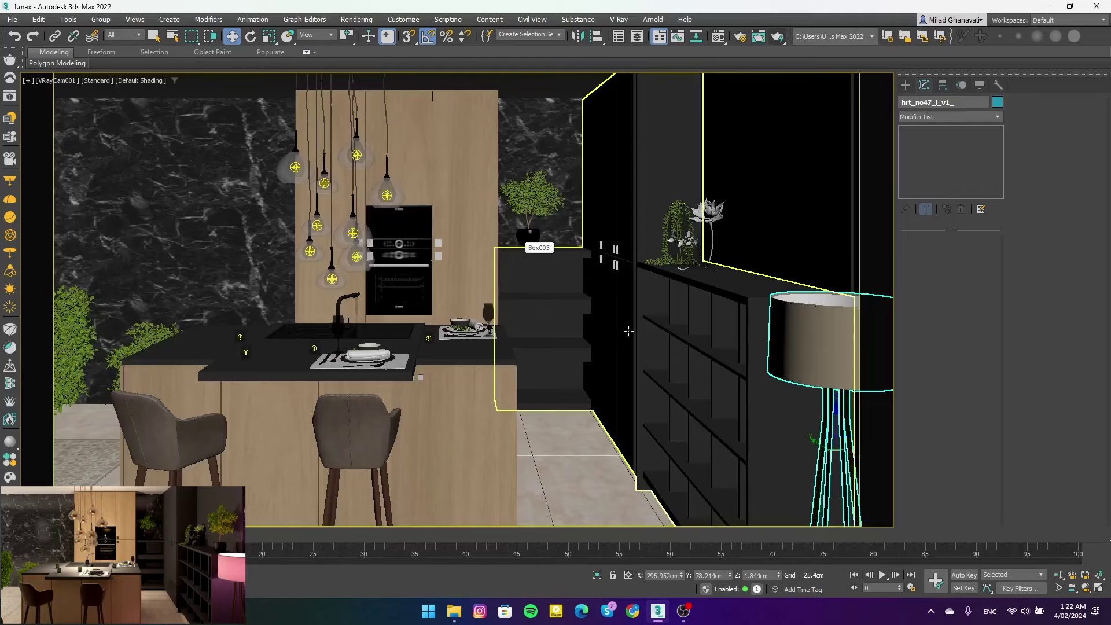
key("p")
middle_click_drag(629, 331, 703, 429, "alt")
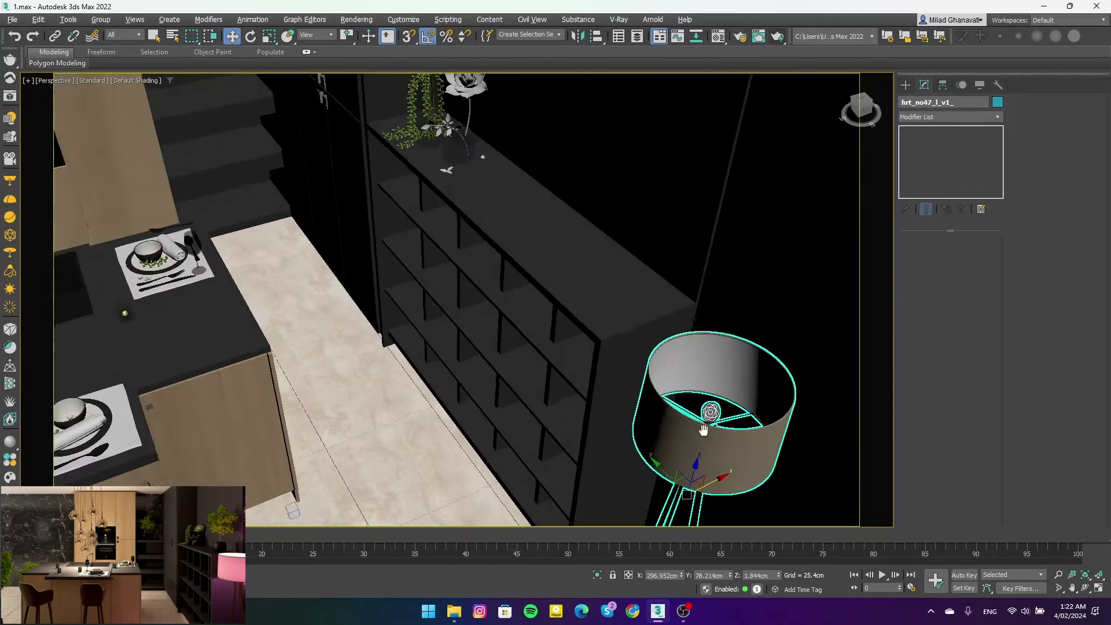
Open the lamp group and delete its bulb geometry
scroll(703, 430, "up", 5)
left_click(103, 19)
left_click(646, 376)
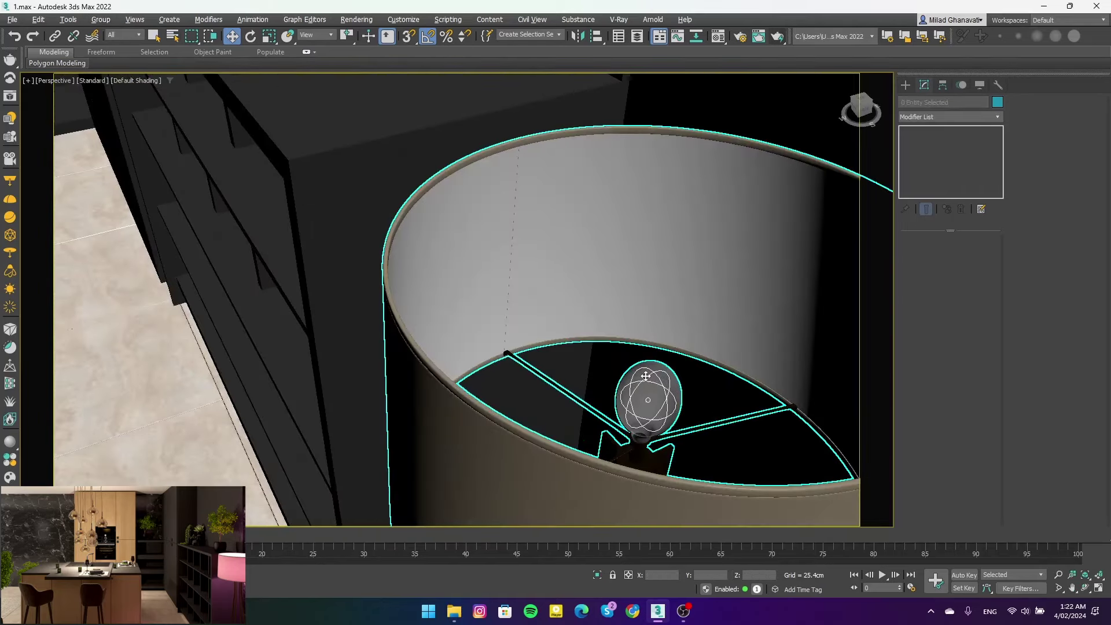
left_click(101, 19)
left_click(802, 334)
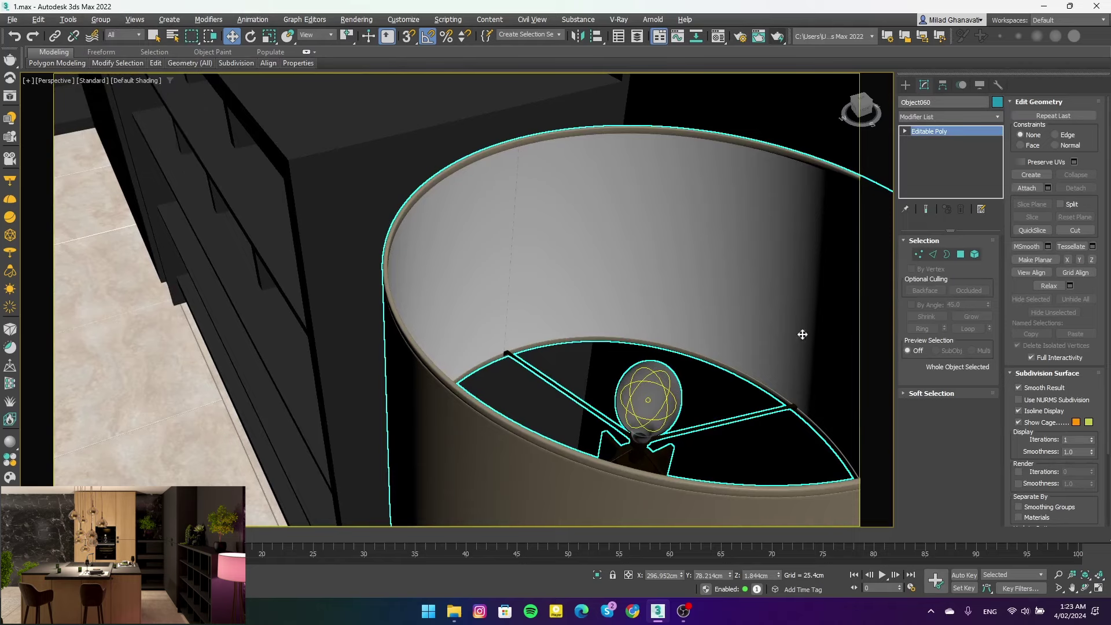
left_click(975, 259)
key("Delete")
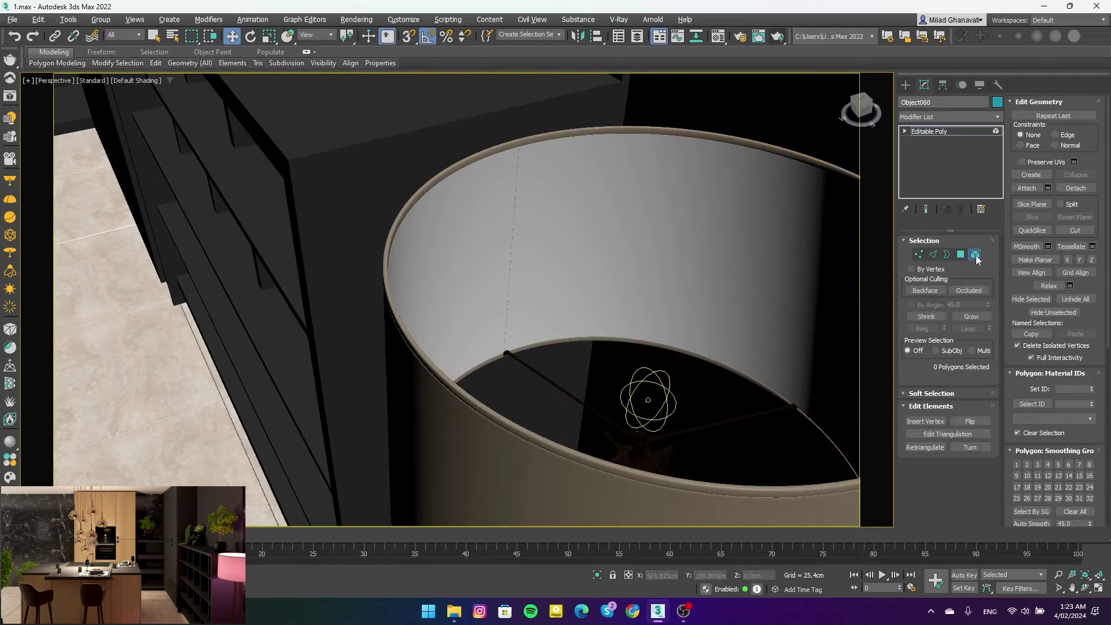
Set VRayLight003 to Color mode with a bright pink colour and start a test render
left_click(648, 399)
key("c")
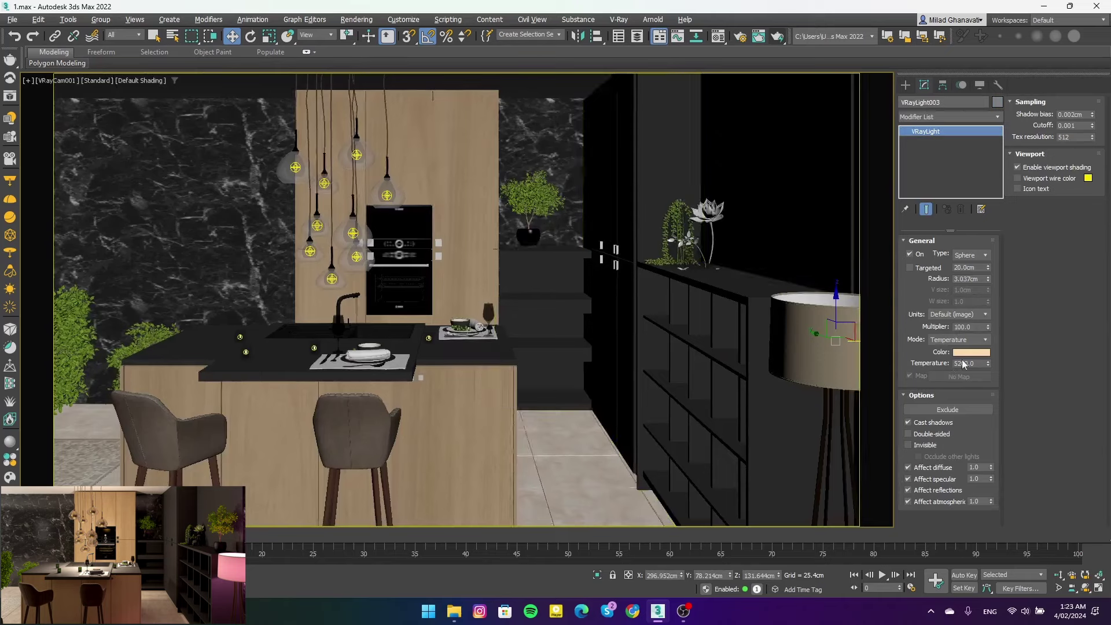
left_click(961, 341)
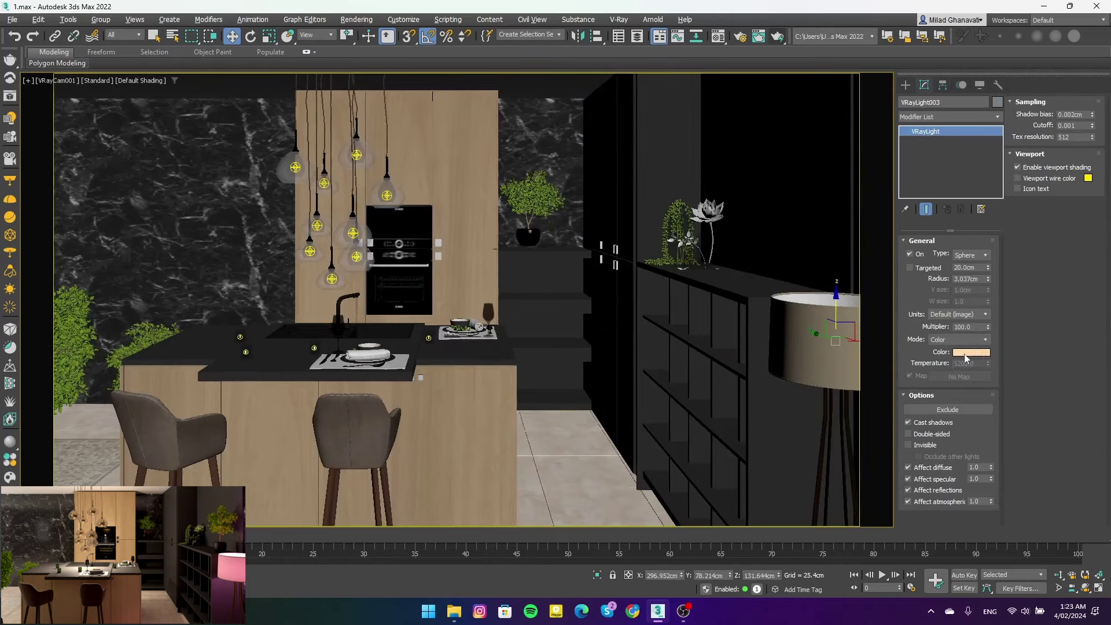
left_click(966, 353)
left_click(909, 235)
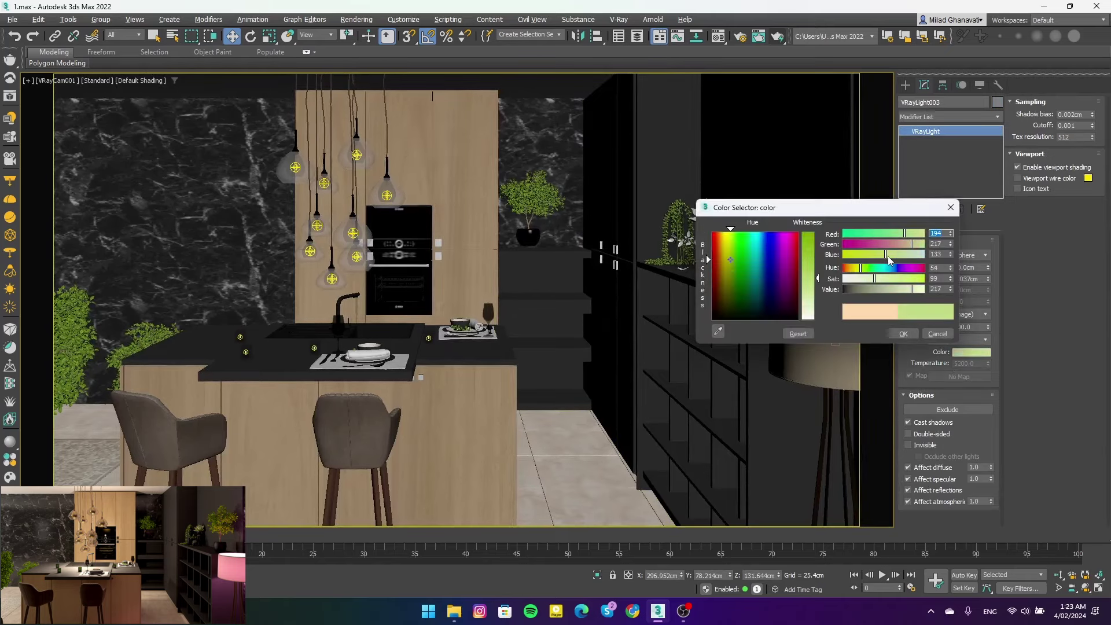
left_click(902, 244)
left_click(908, 268)
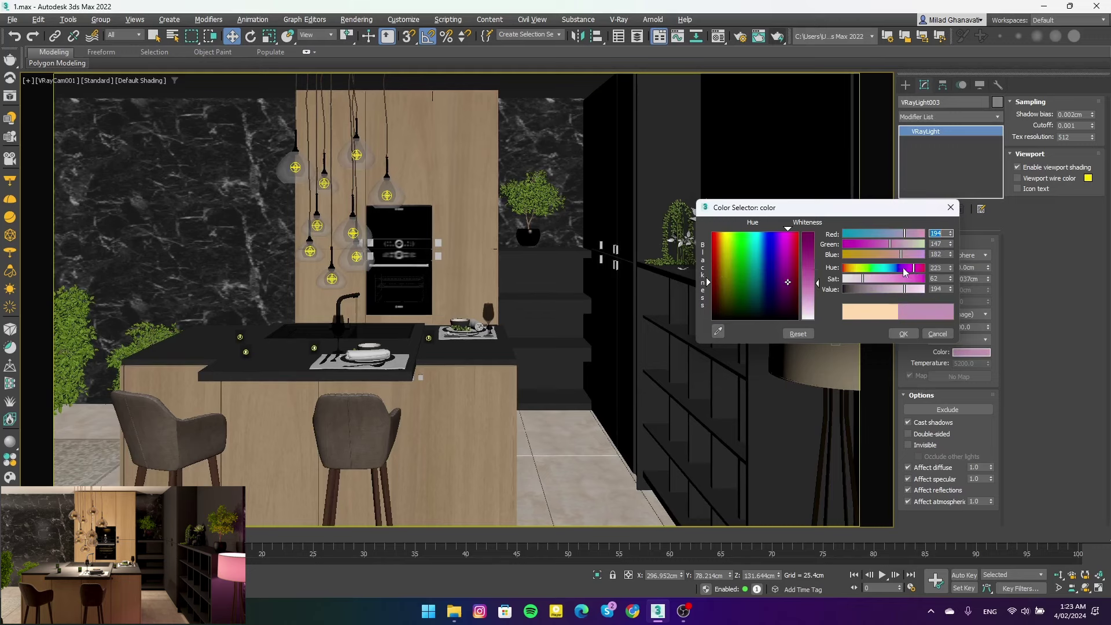
left_click_drag(915, 257, 897, 256)
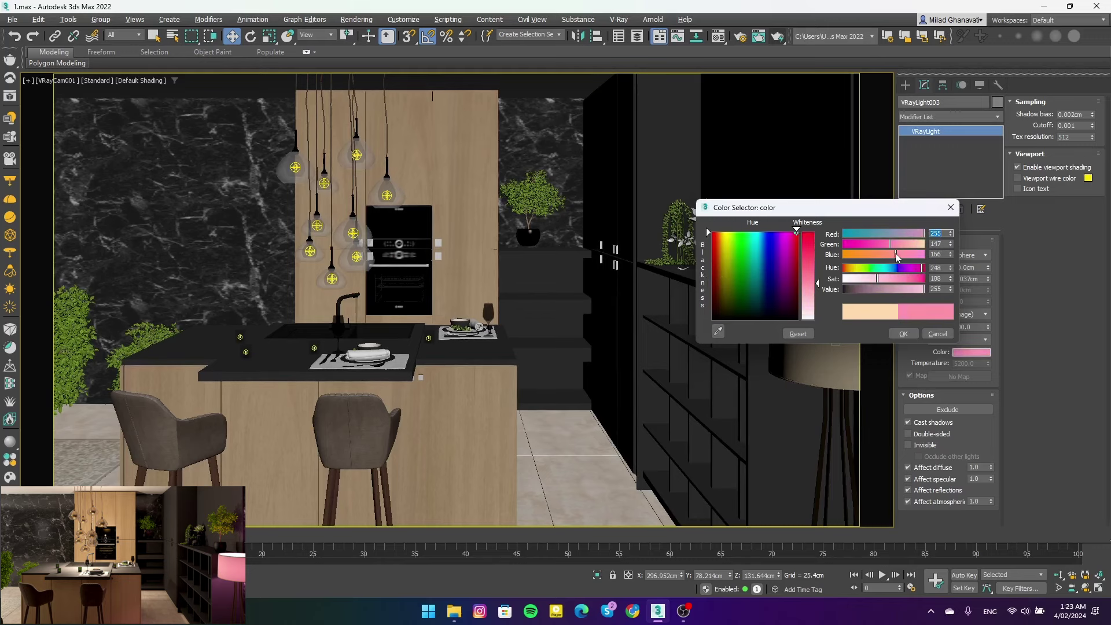
left_click(904, 334)
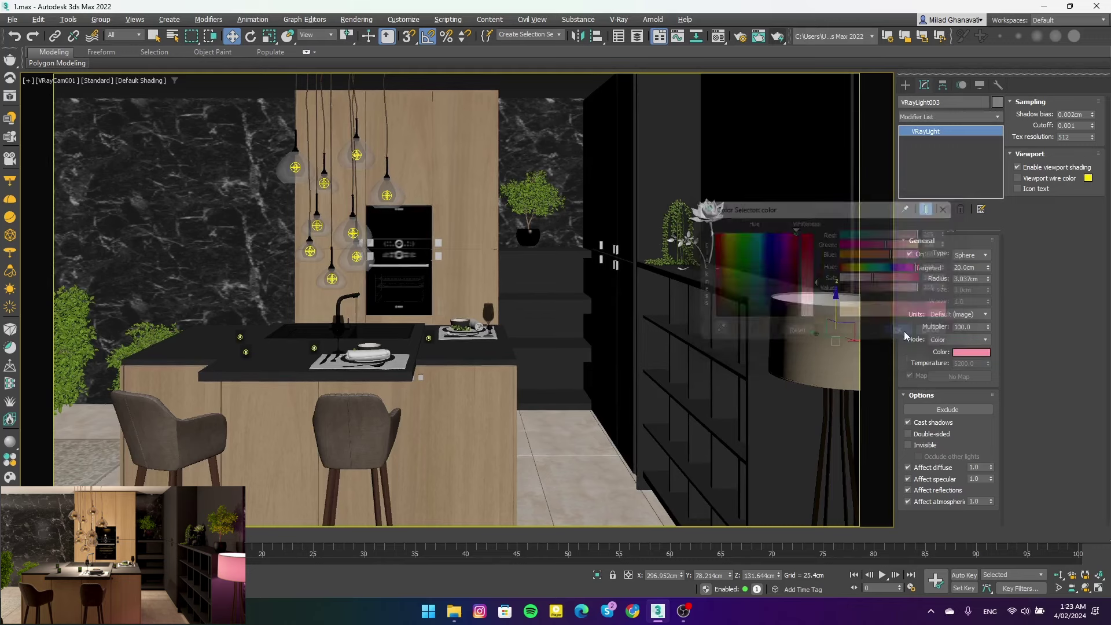
key("shift+q")
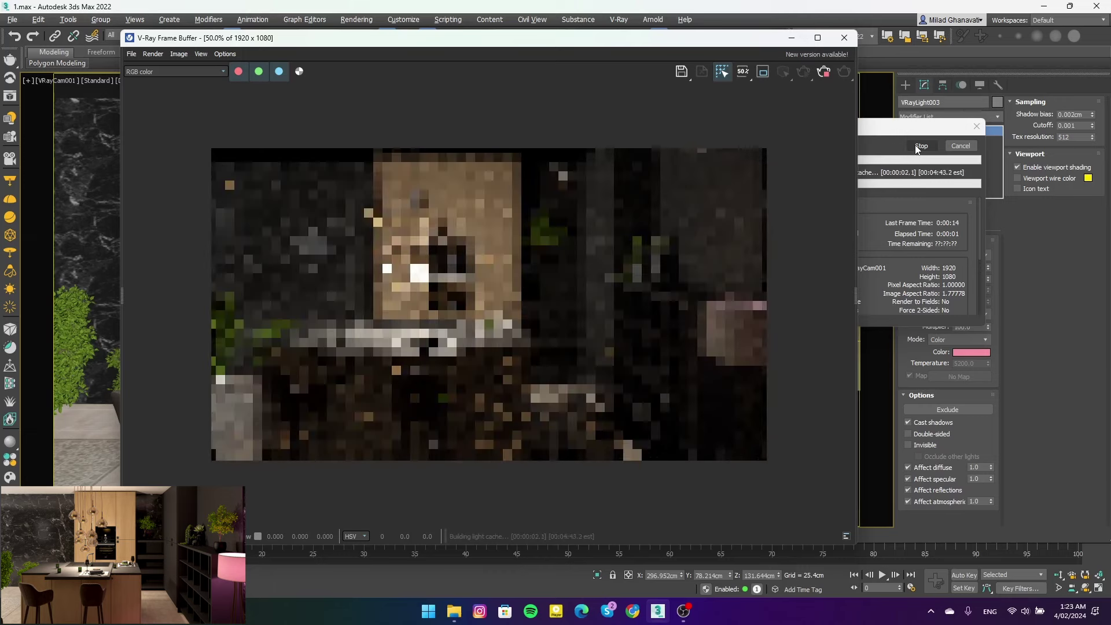
Stop the test render and set the pink light's Multiplier to 1000
left_click(921, 146)
left_click(844, 38)
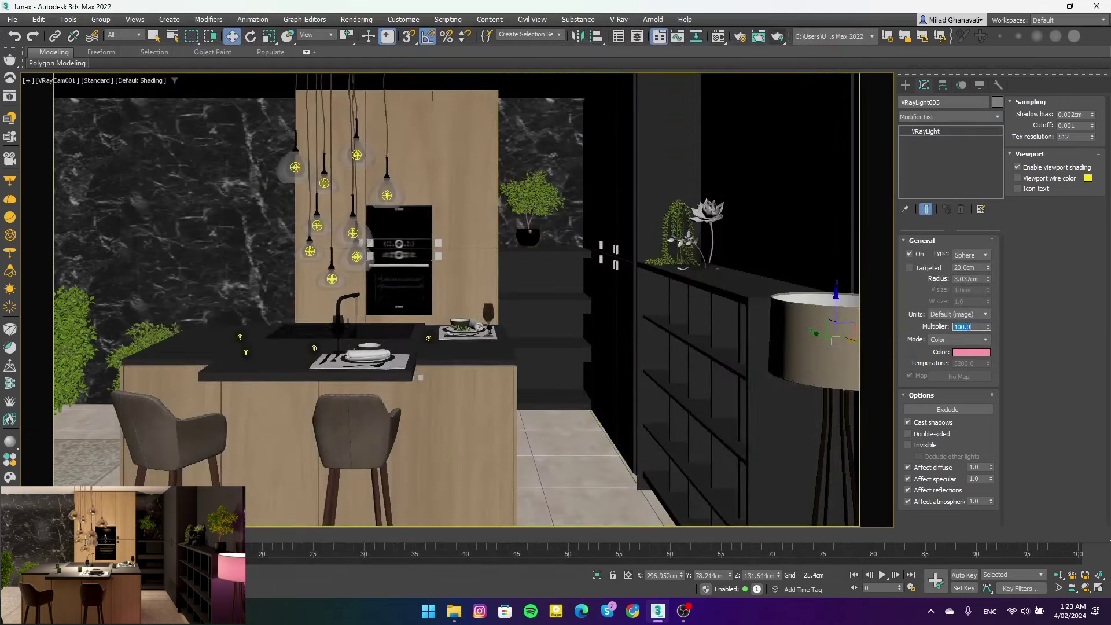
type("1000")
key("Return")
Render the kitchen again and zoom the V-Ray Frame Buffer preview
left_click(777, 39)
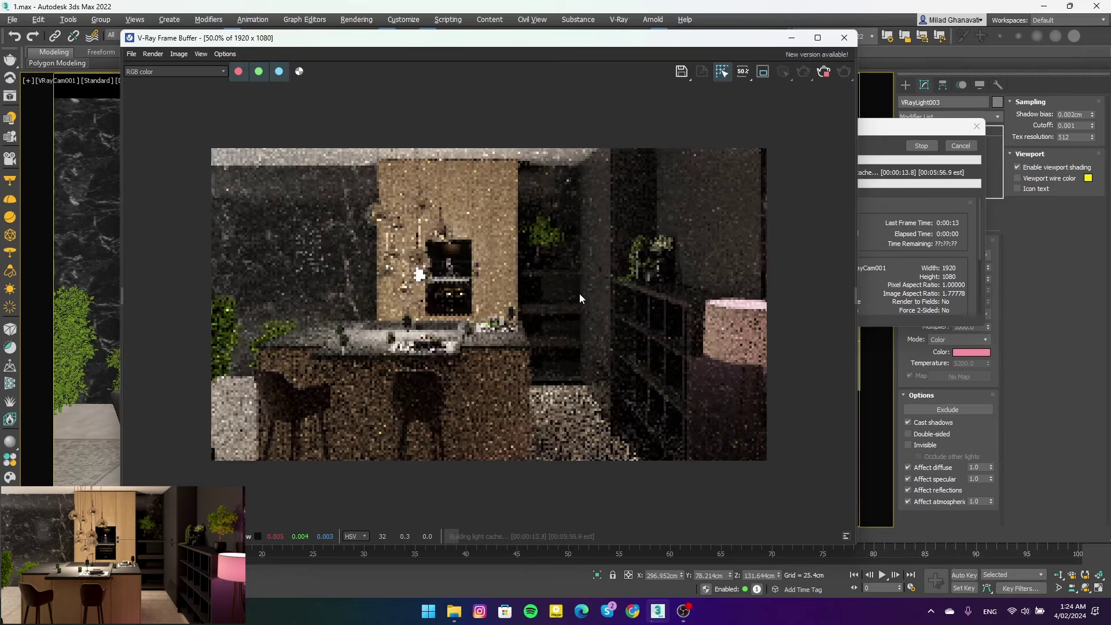
scroll(579, 293, "up", 3)
scroll(535, 323, "down", 1)
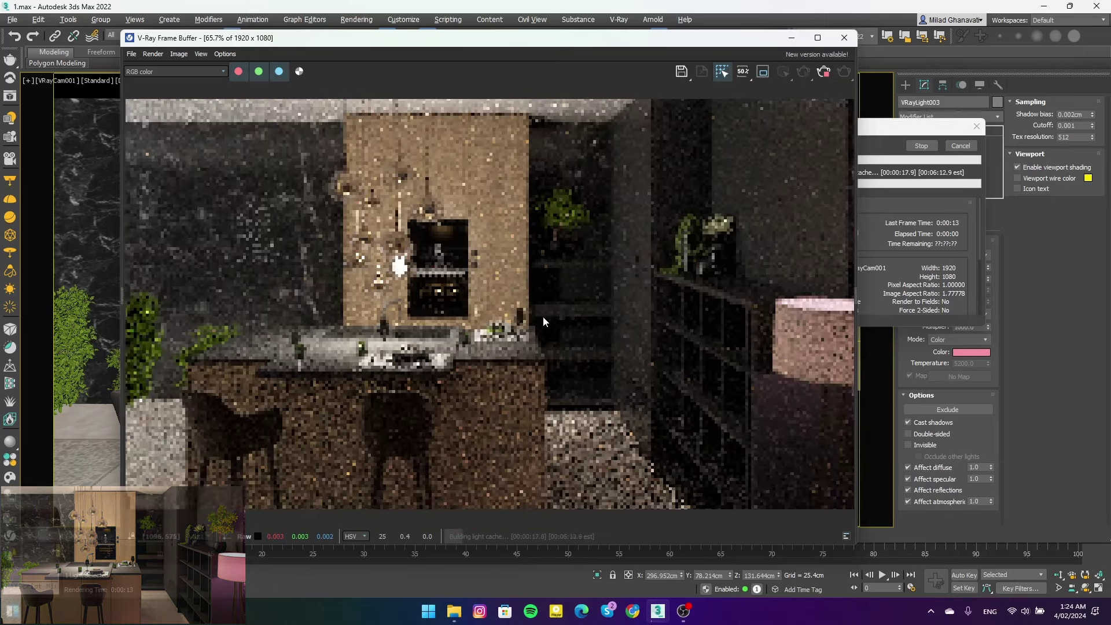
middle_click_drag(543, 316, 550, 316)
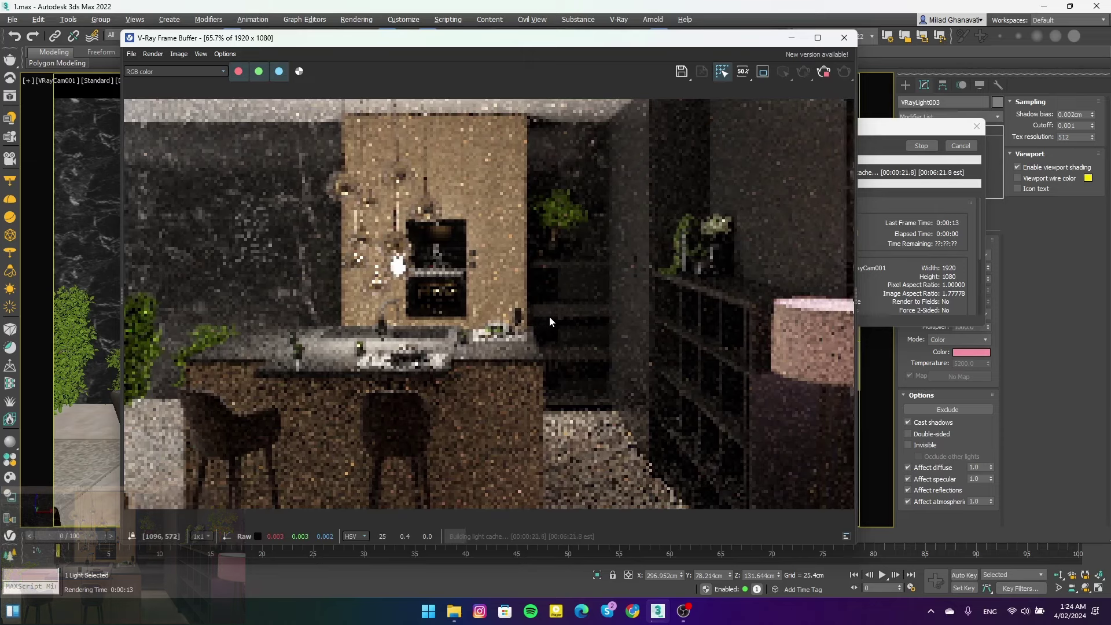